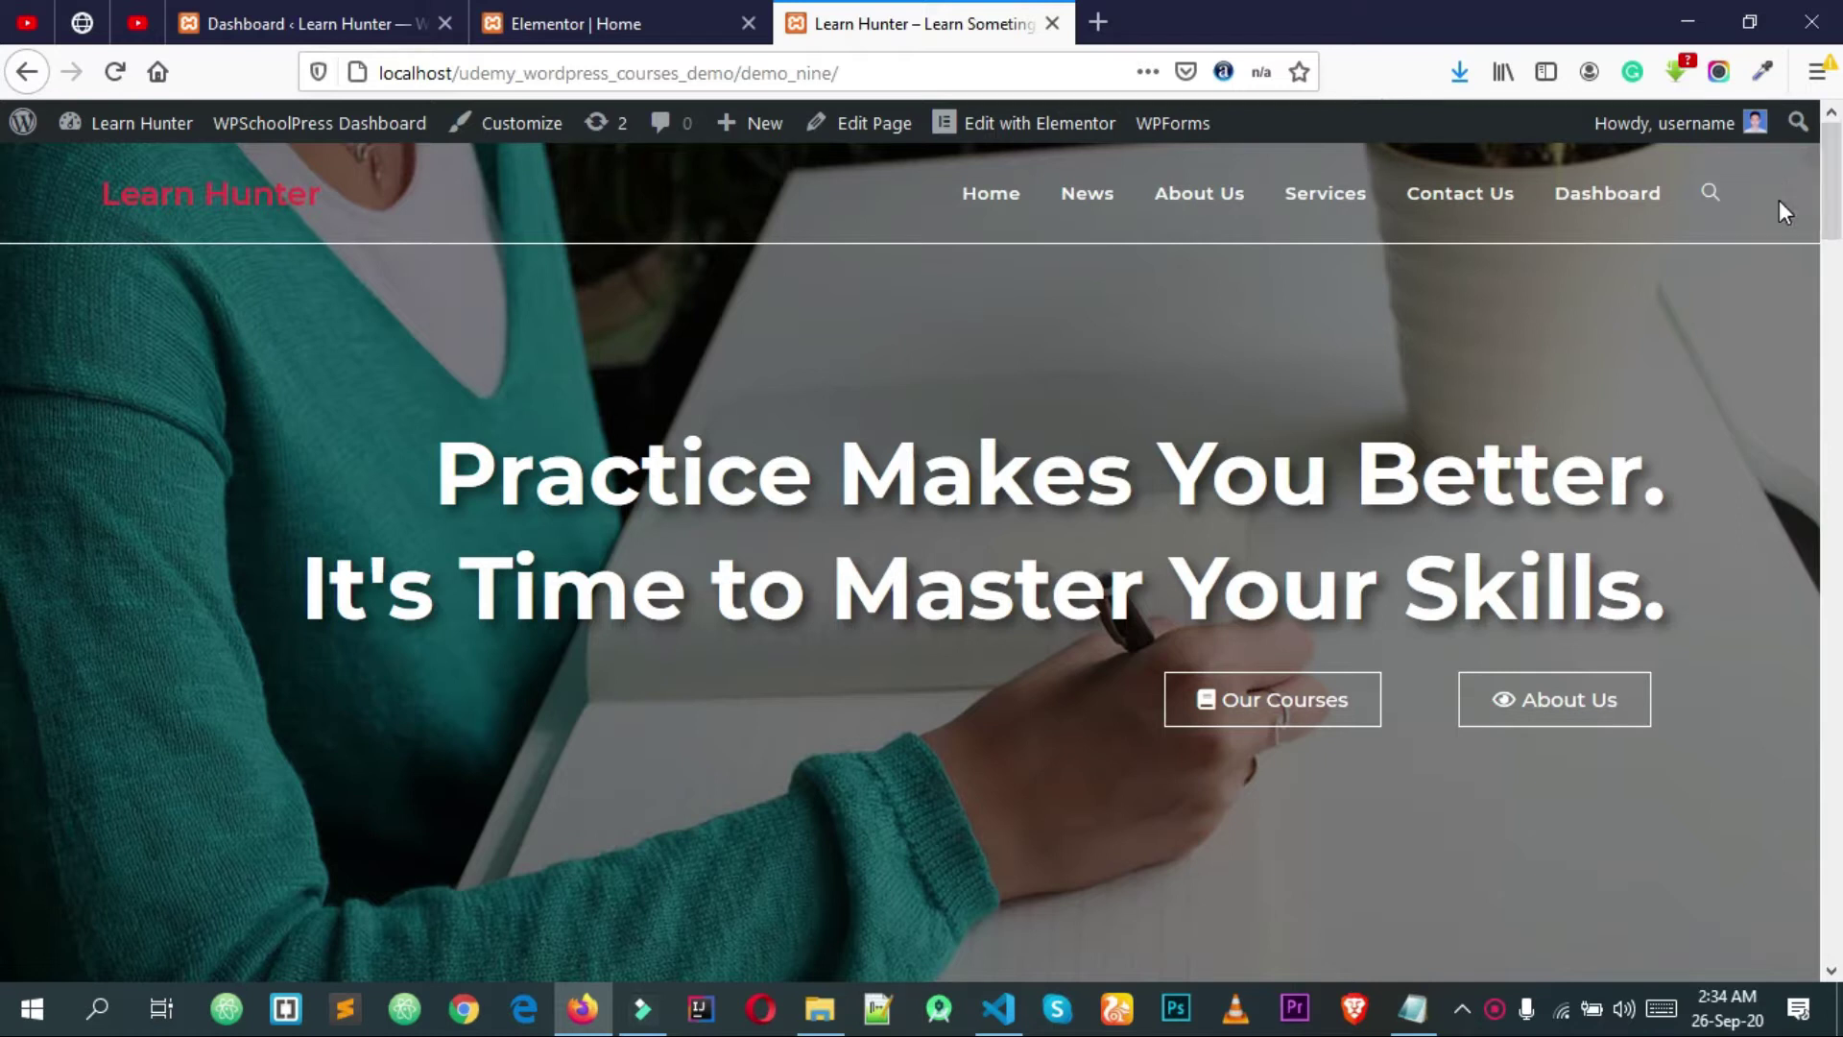
Step: Scroll down the live site's home page, then return to the top
scroll(2, 149, down, 20)
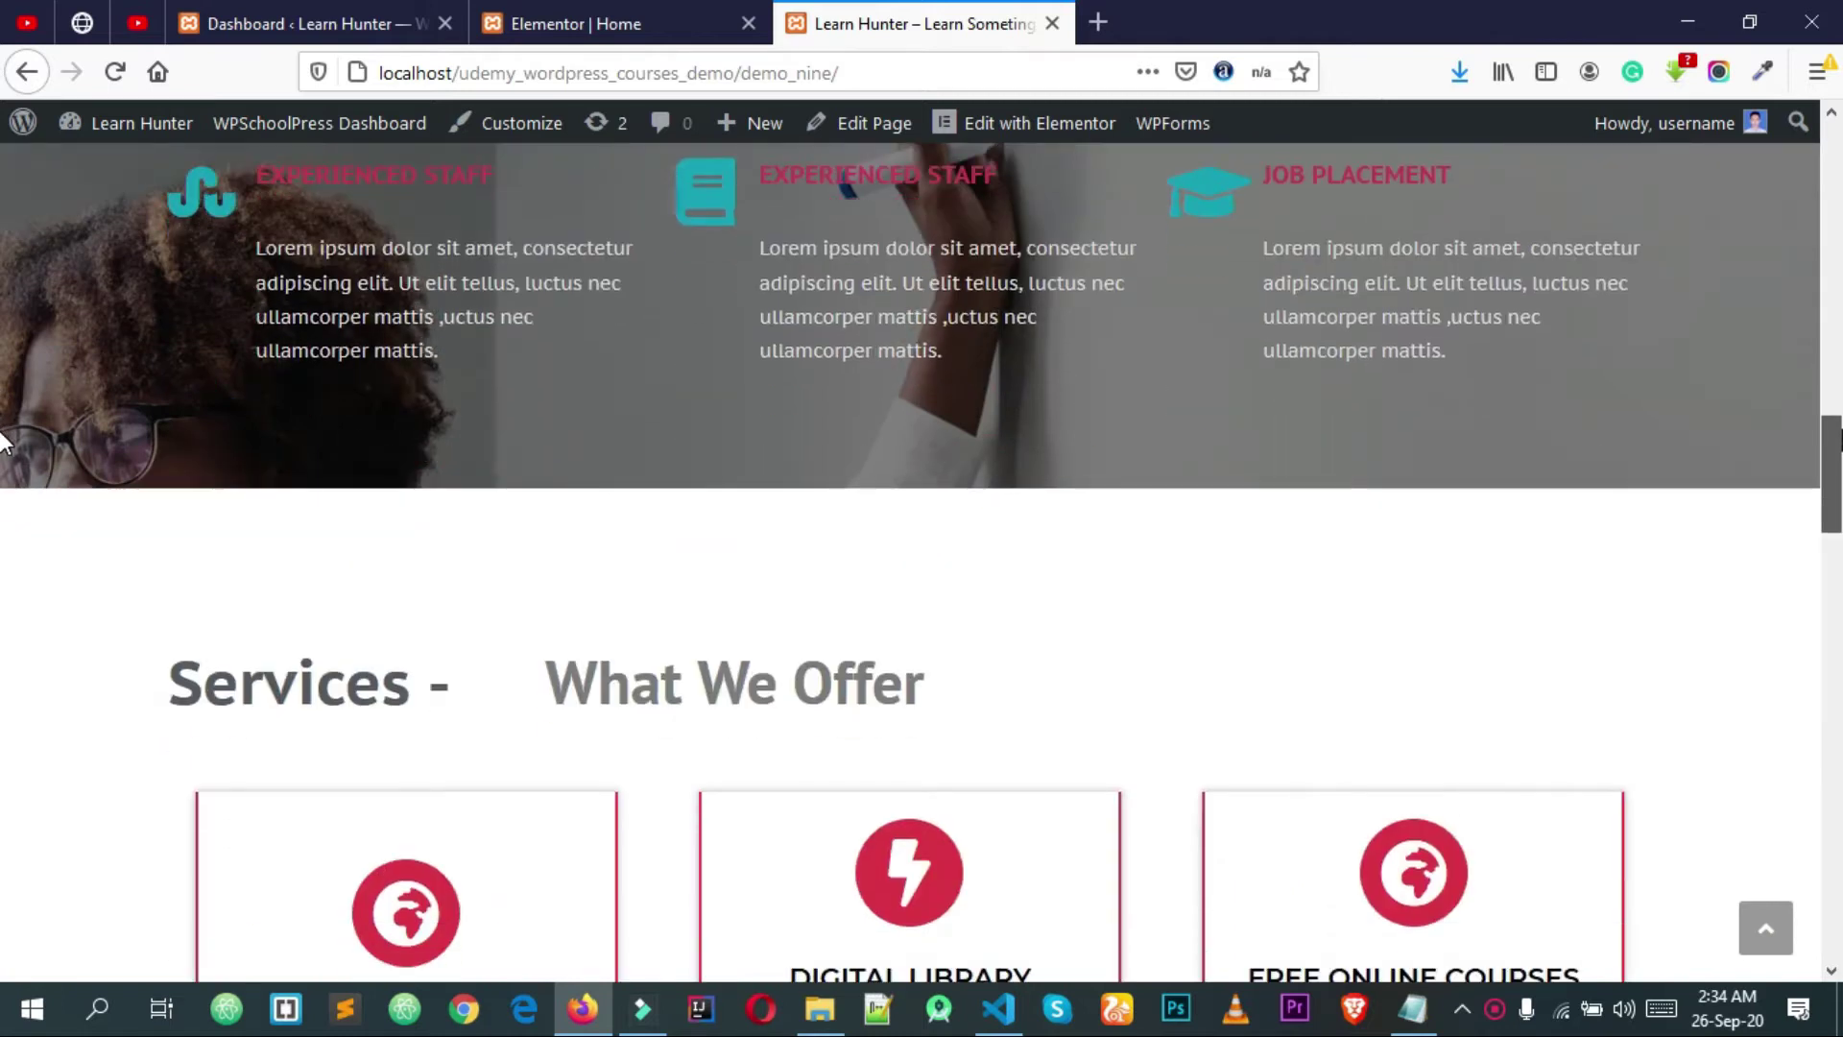
scroll(4, 442, down, 10)
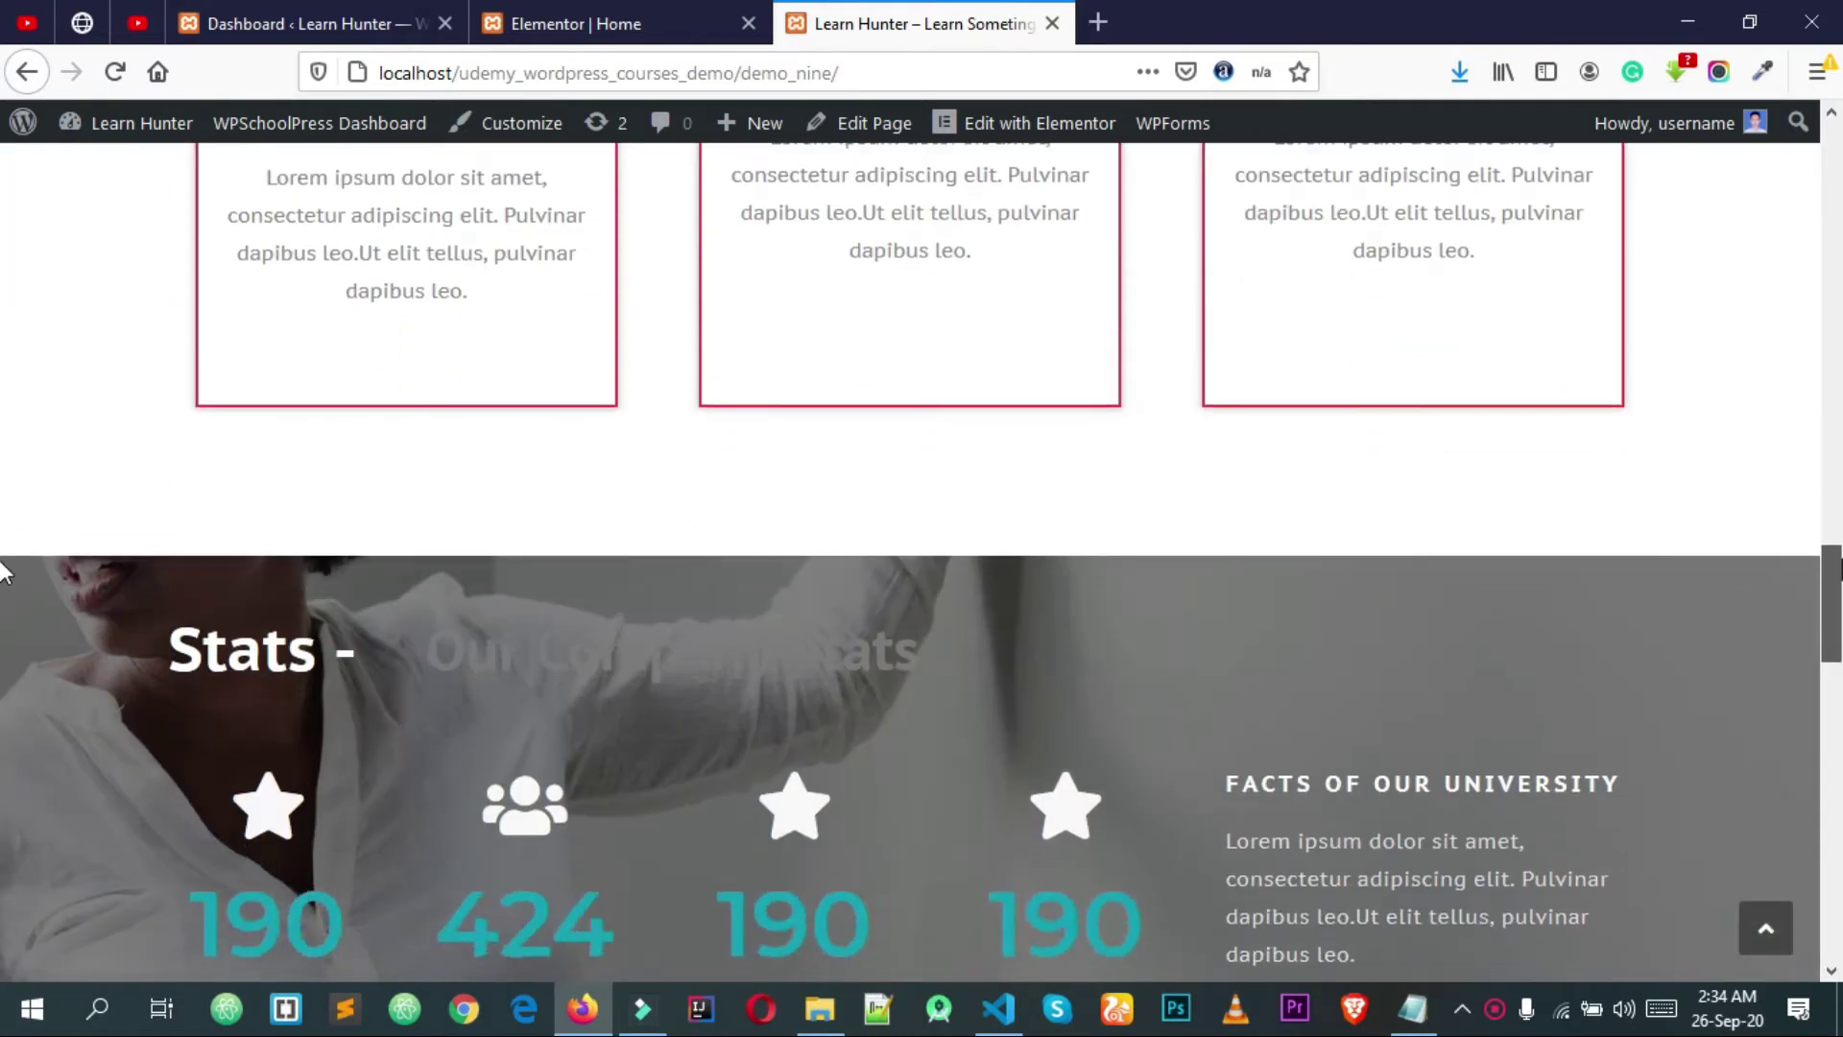
scroll(3, 575, down, 5)
scroll(3, 650, down, 4)
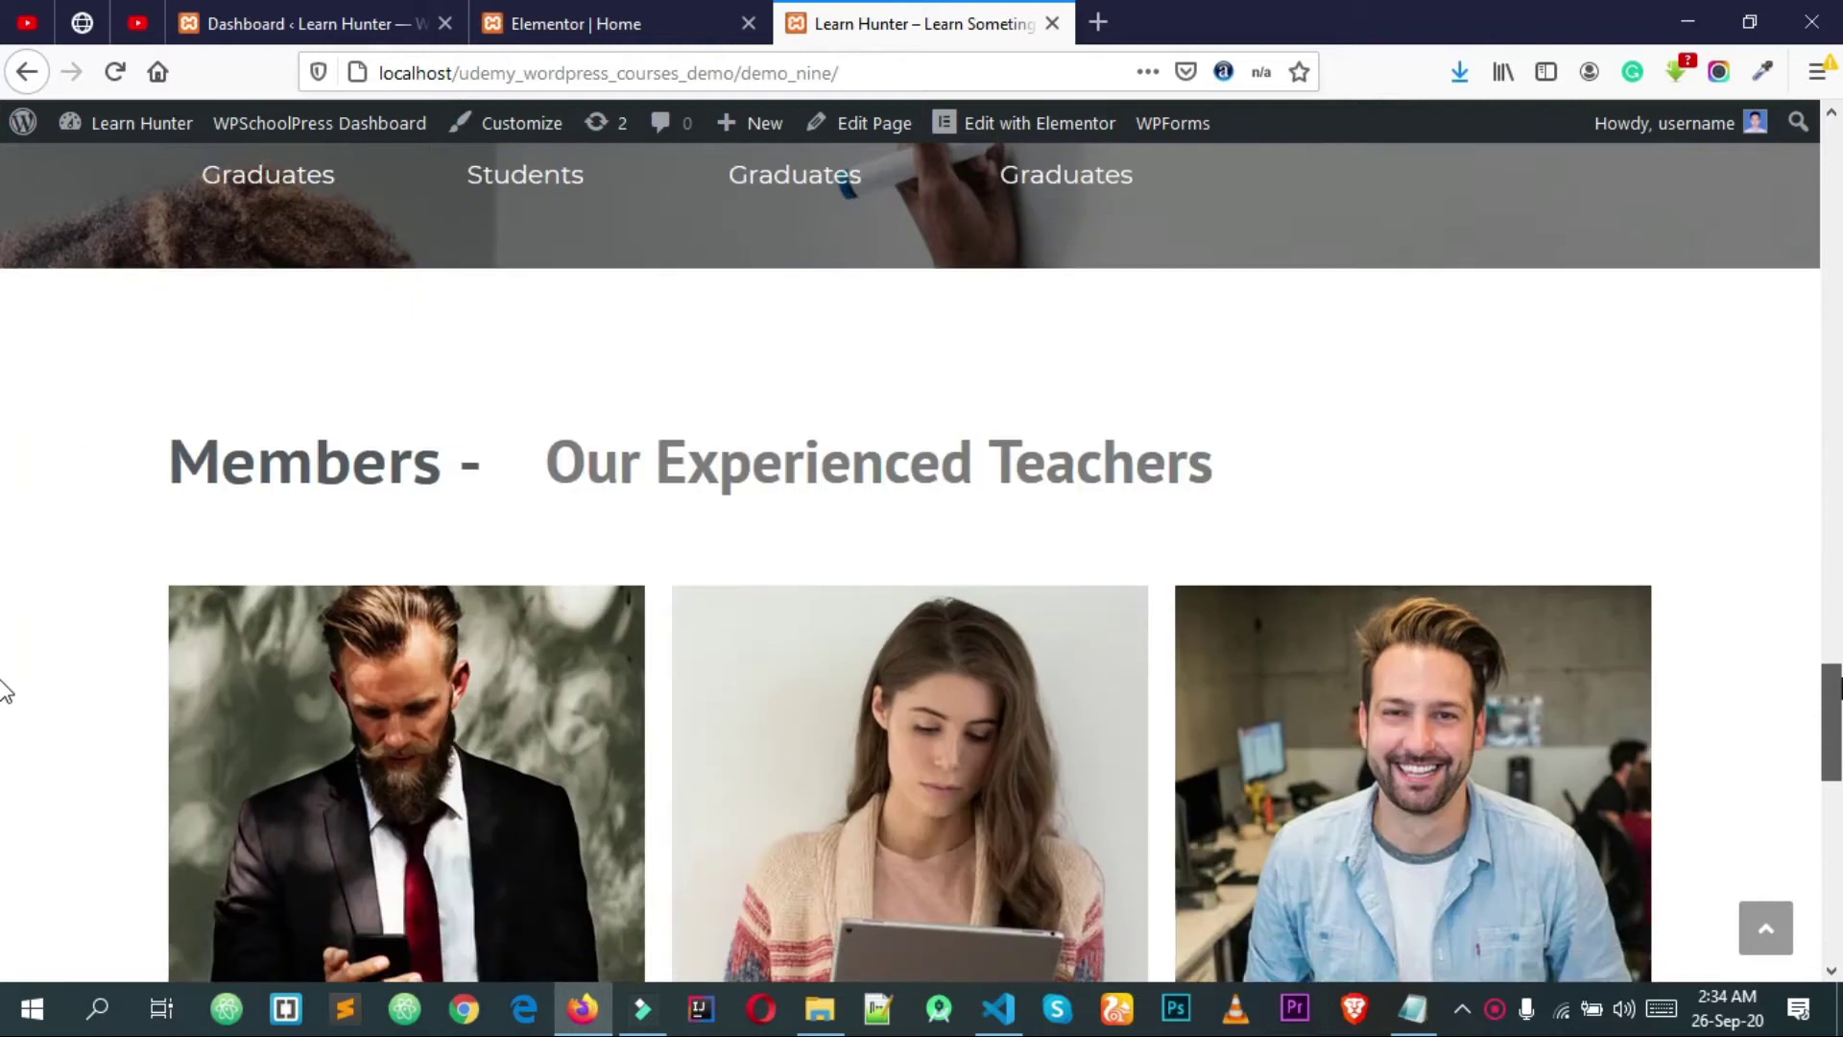
scroll(1801, 819, down, 10)
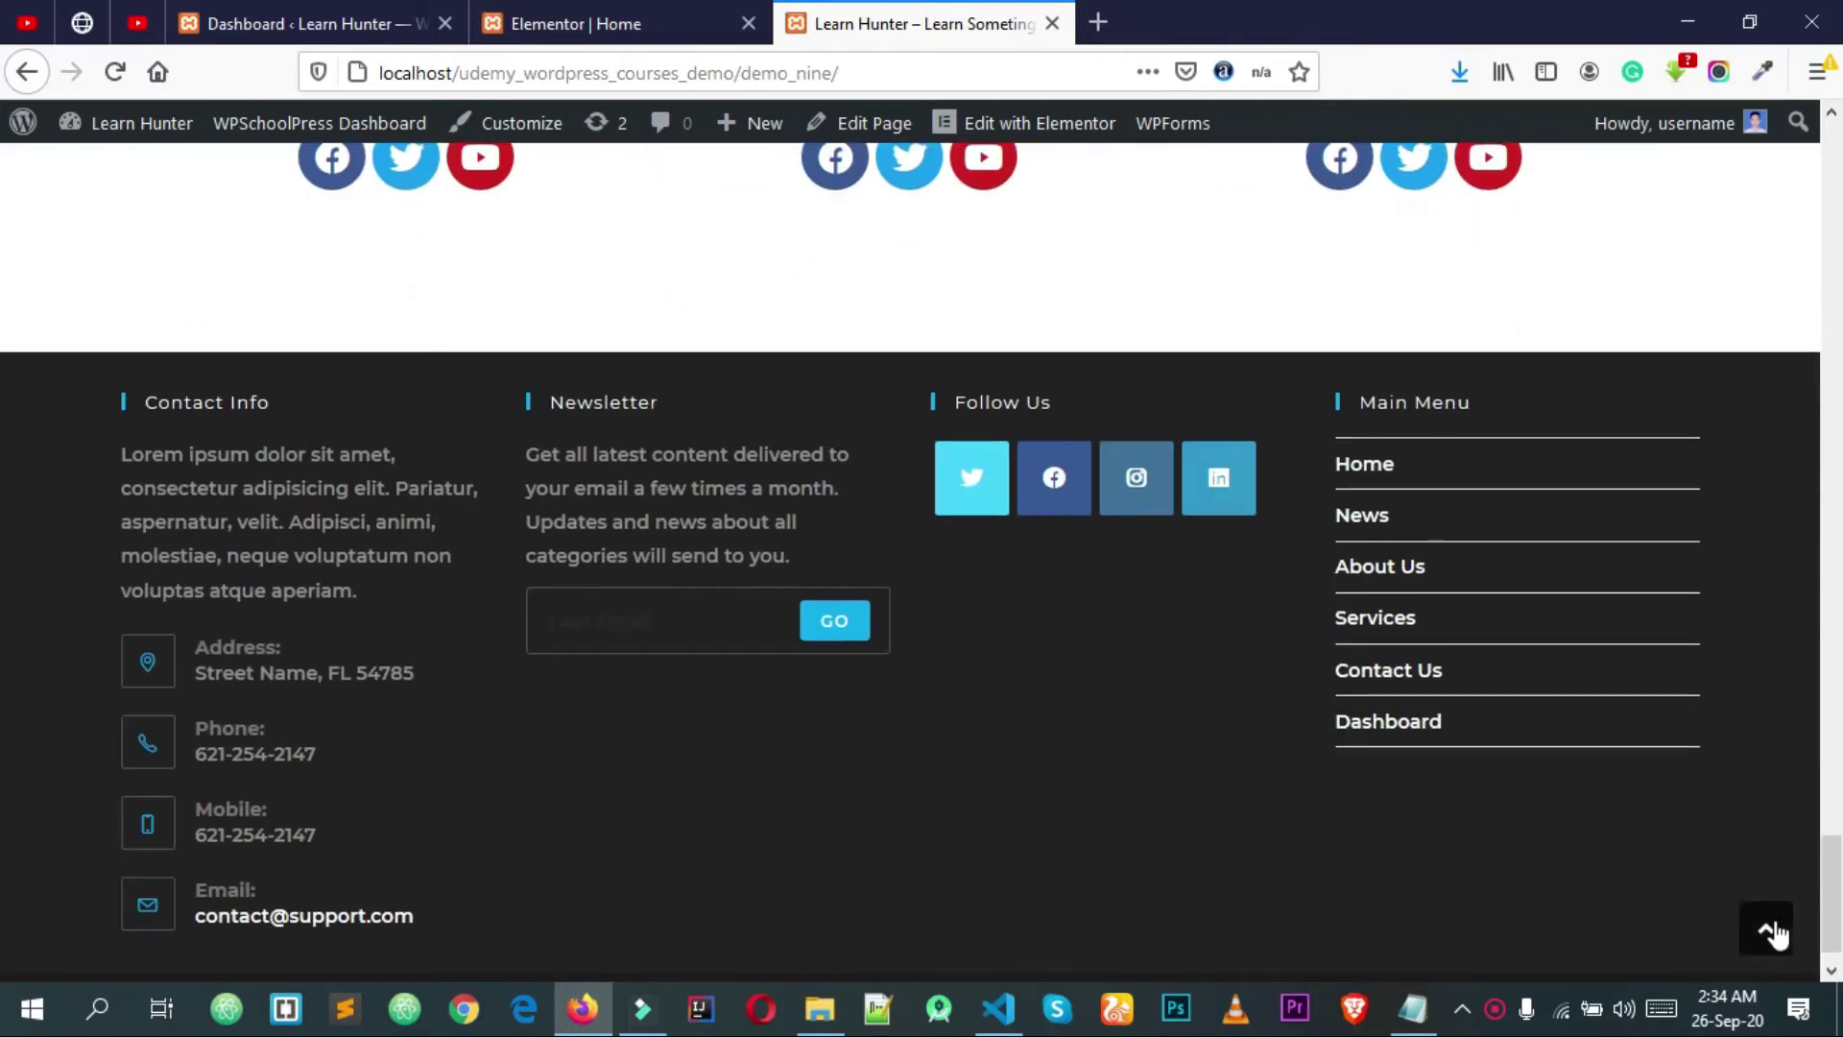
click(1769, 929)
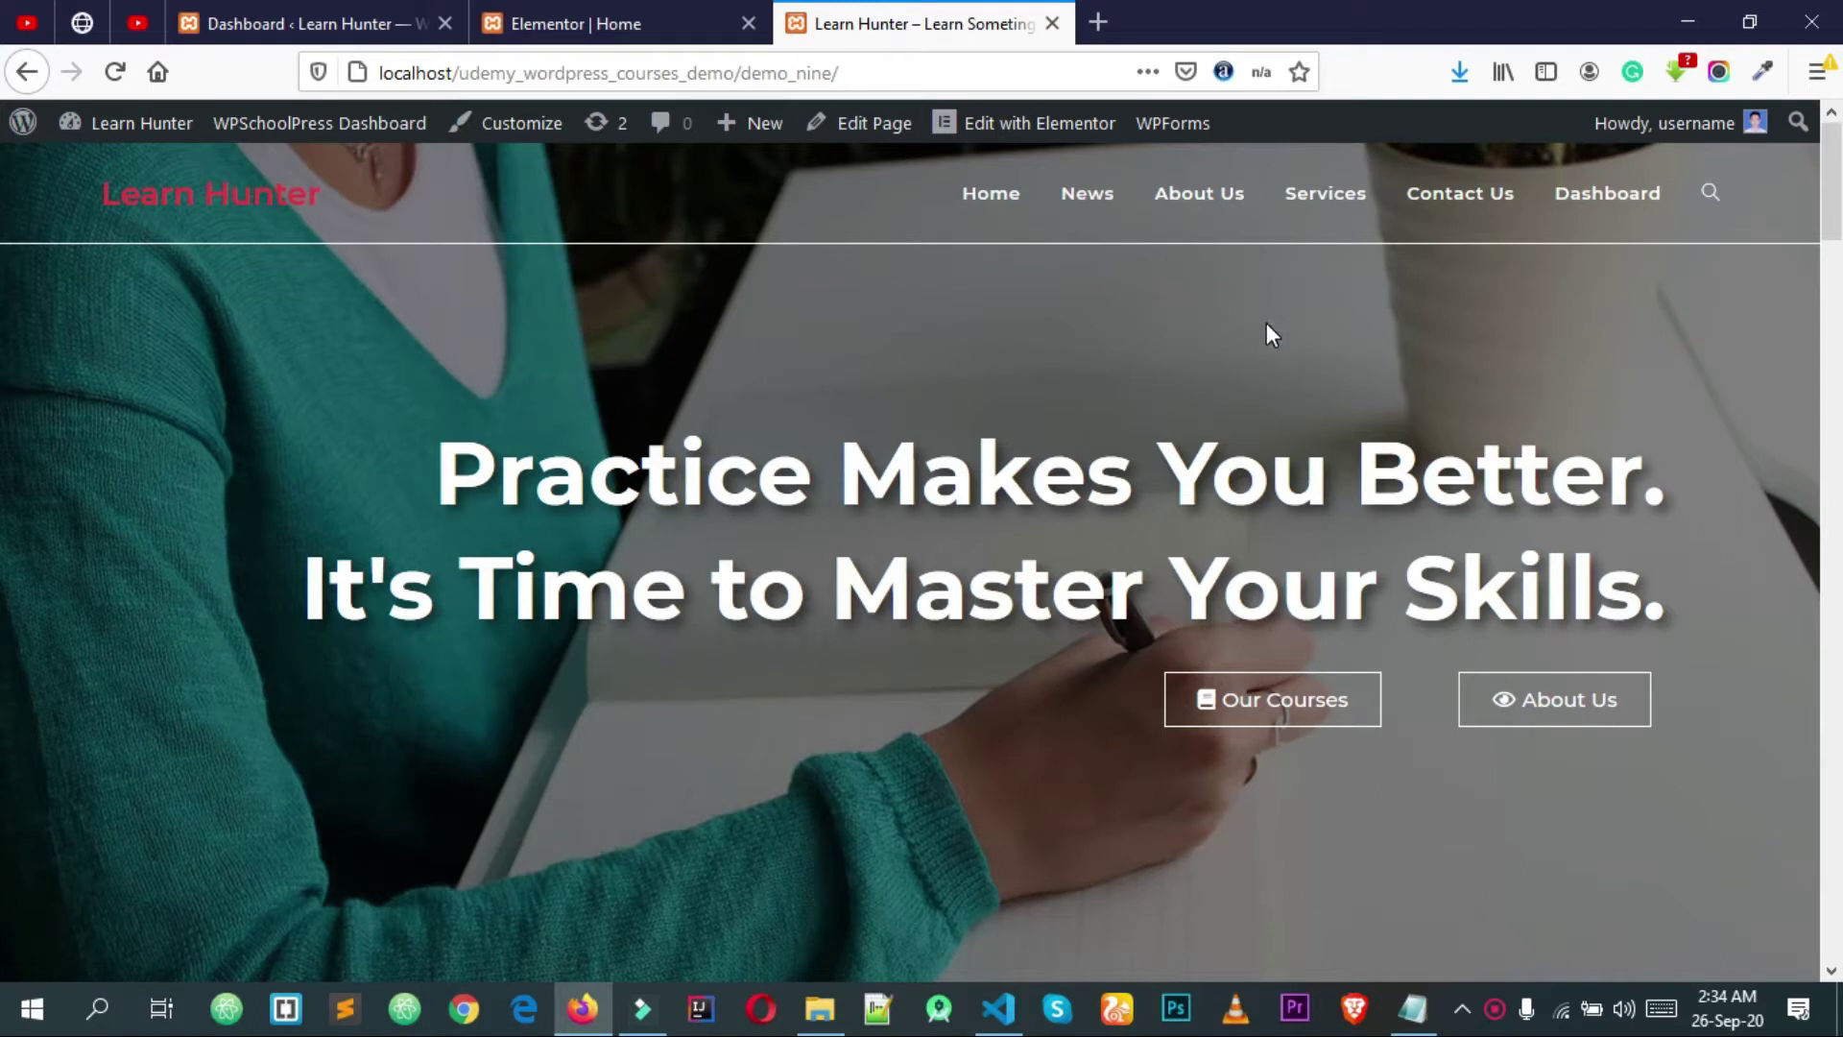
Step: Visit the News, About Us, Services, Contact Us and Dashboard pages of the live site
click(1085, 209)
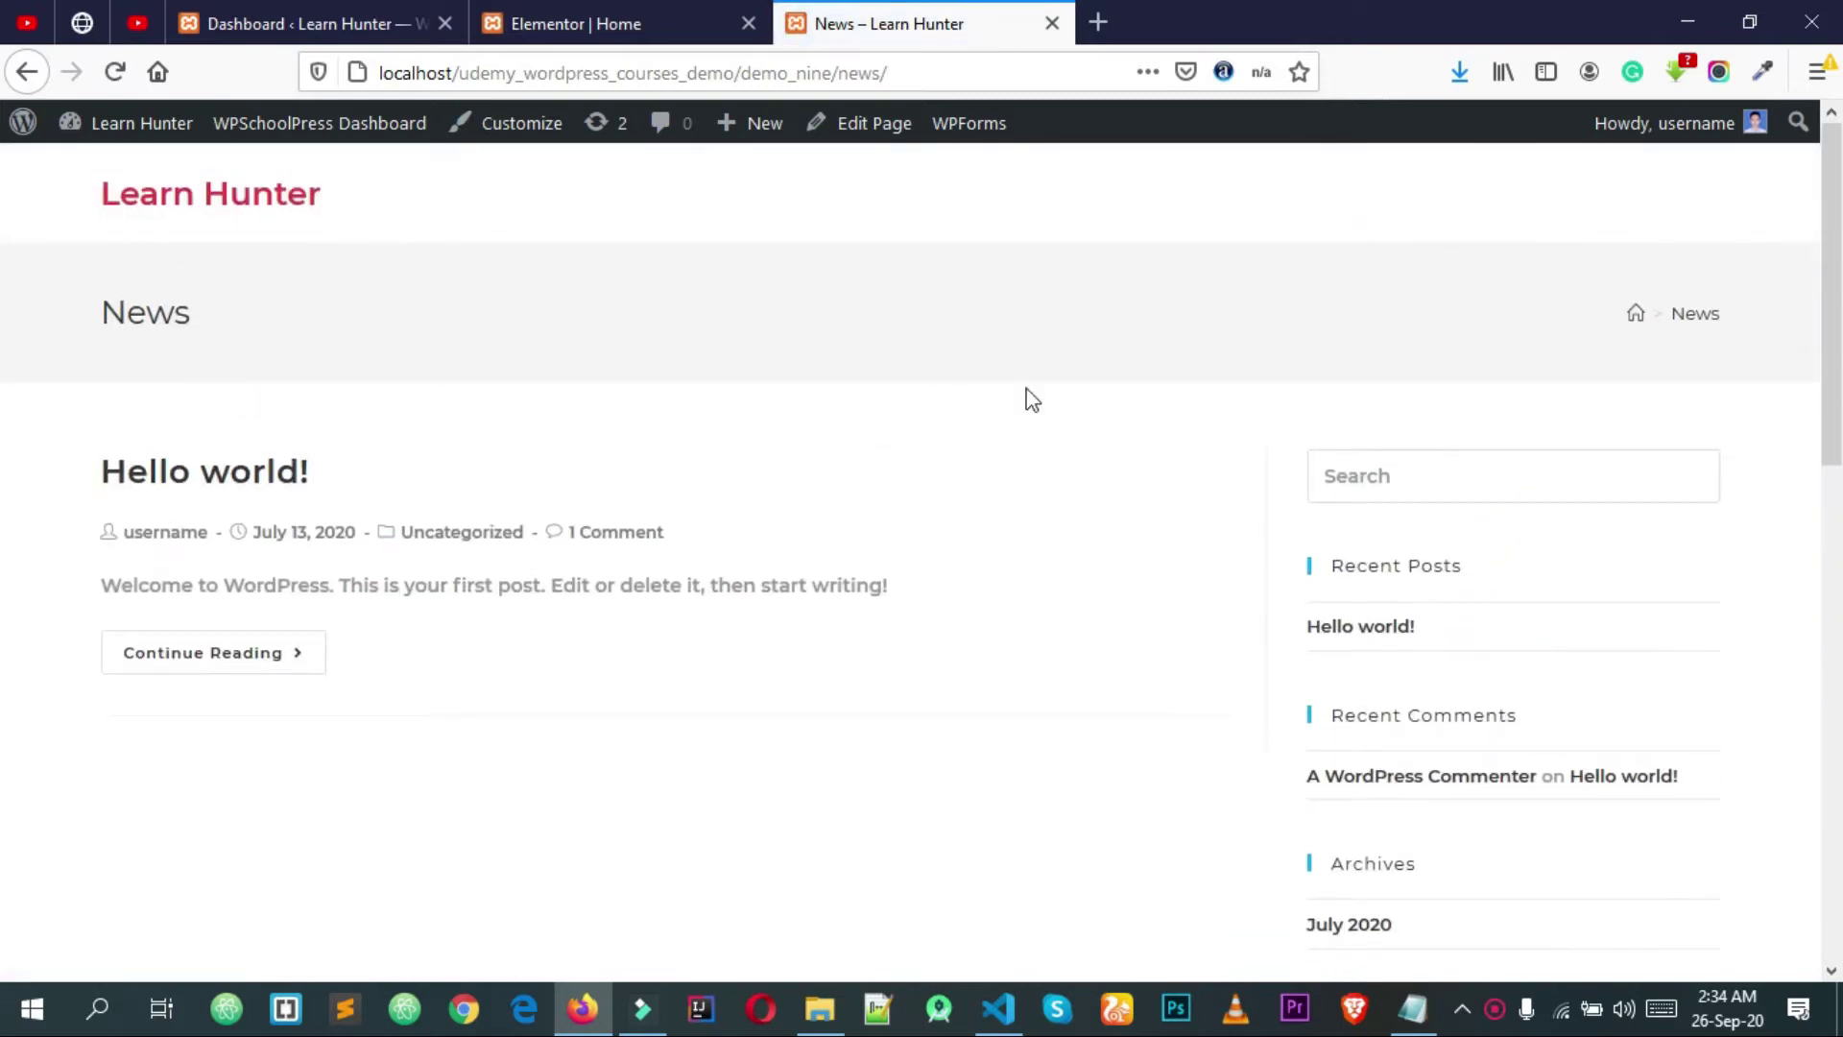
click(39, 70)
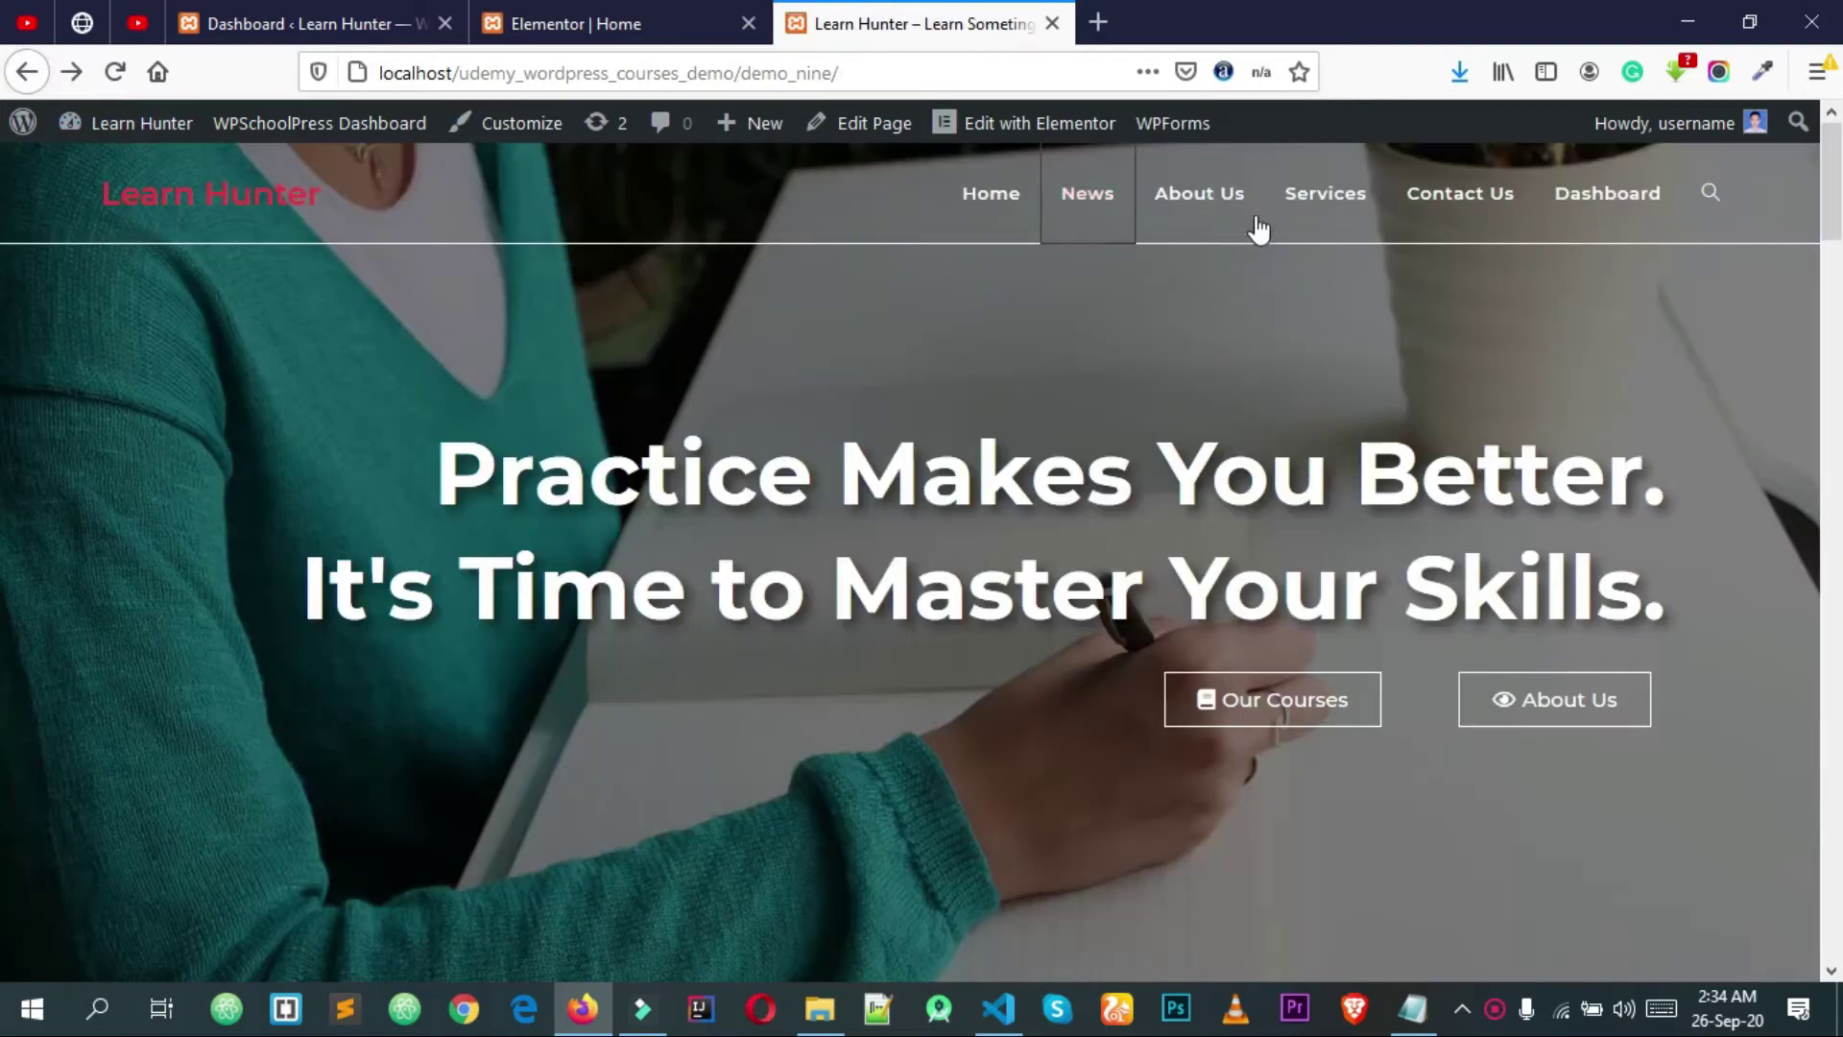
click(1207, 196)
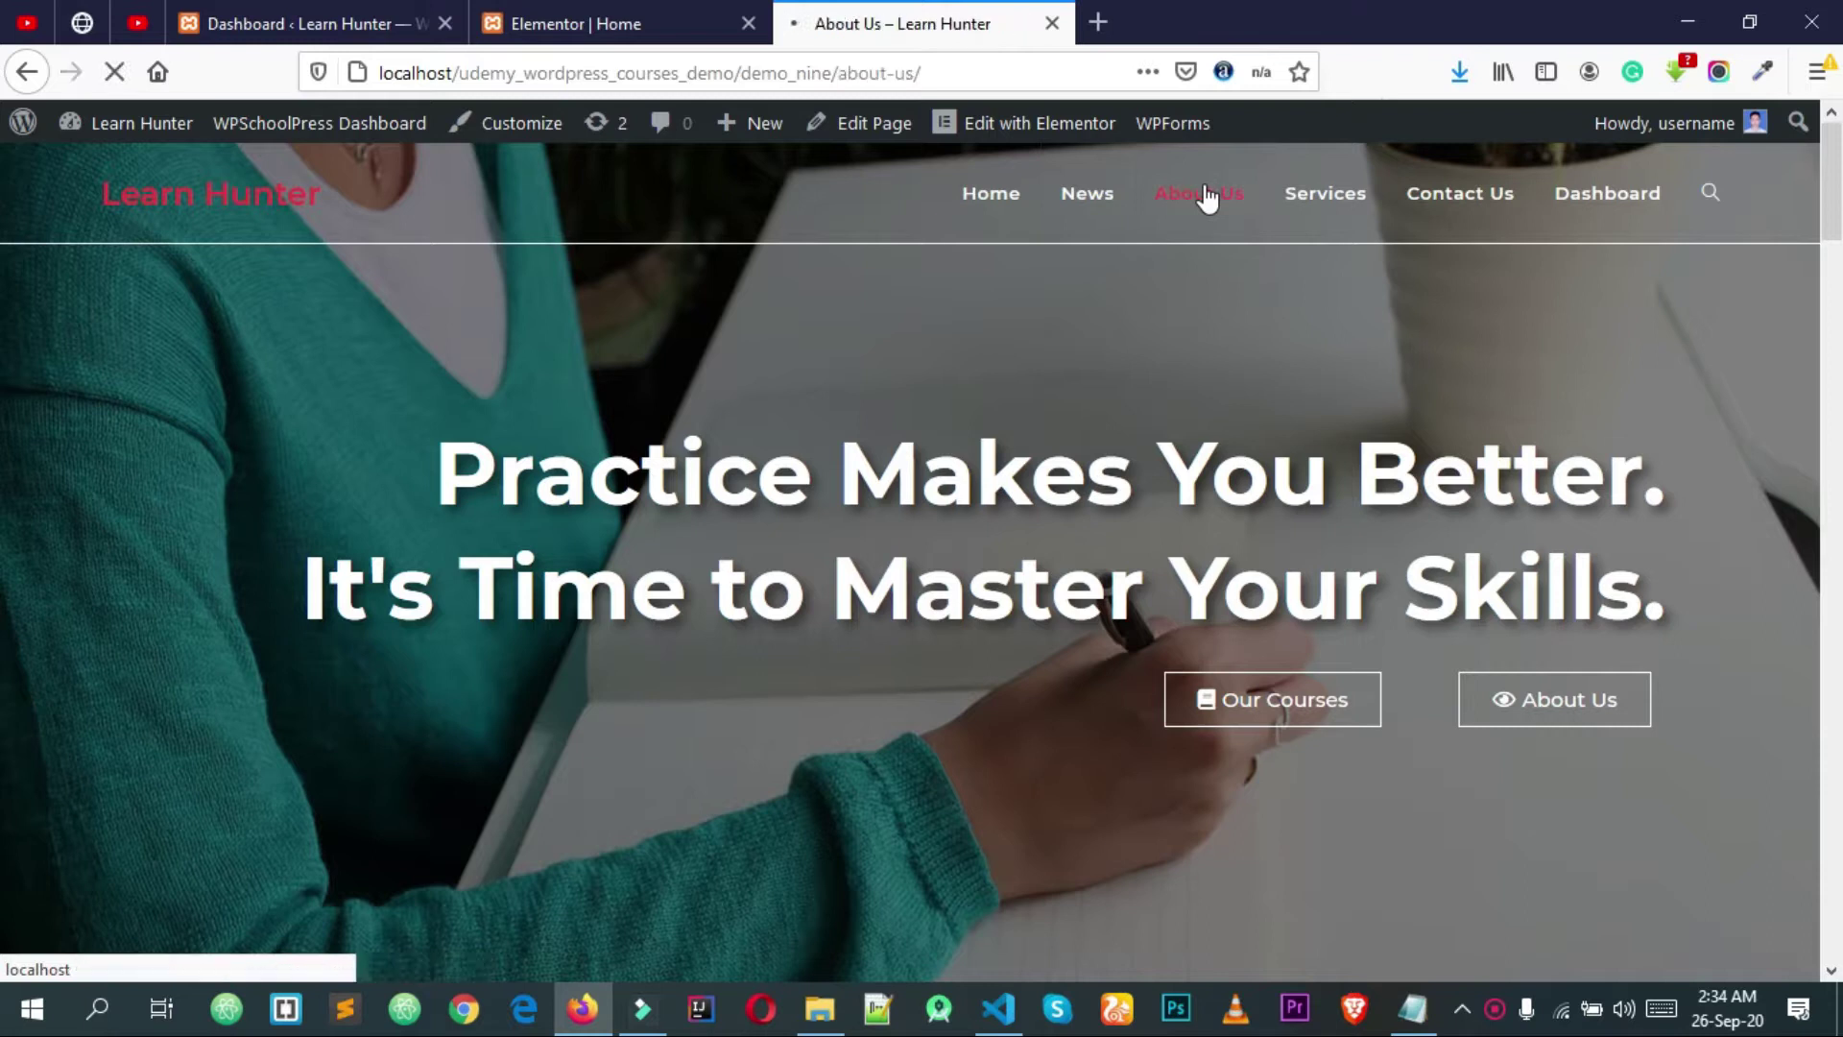
click(1347, 201)
click(1487, 206)
click(1622, 204)
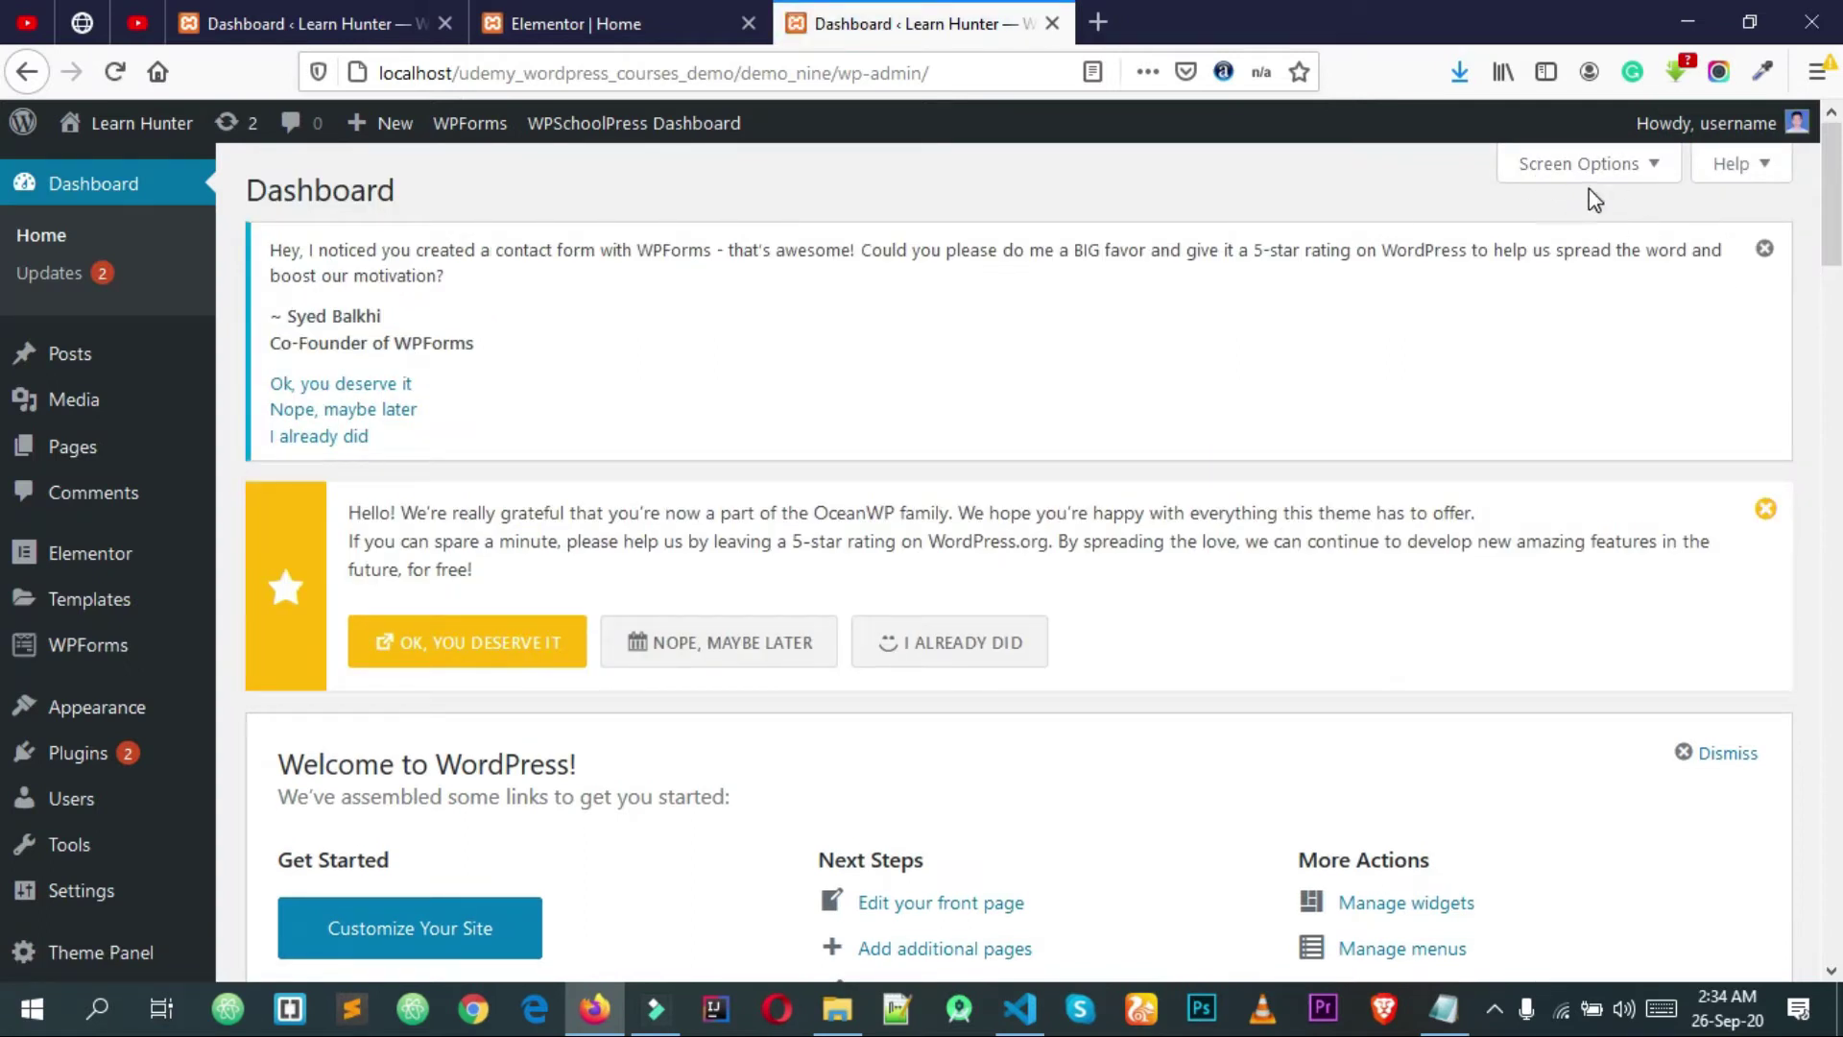
click(27, 72)
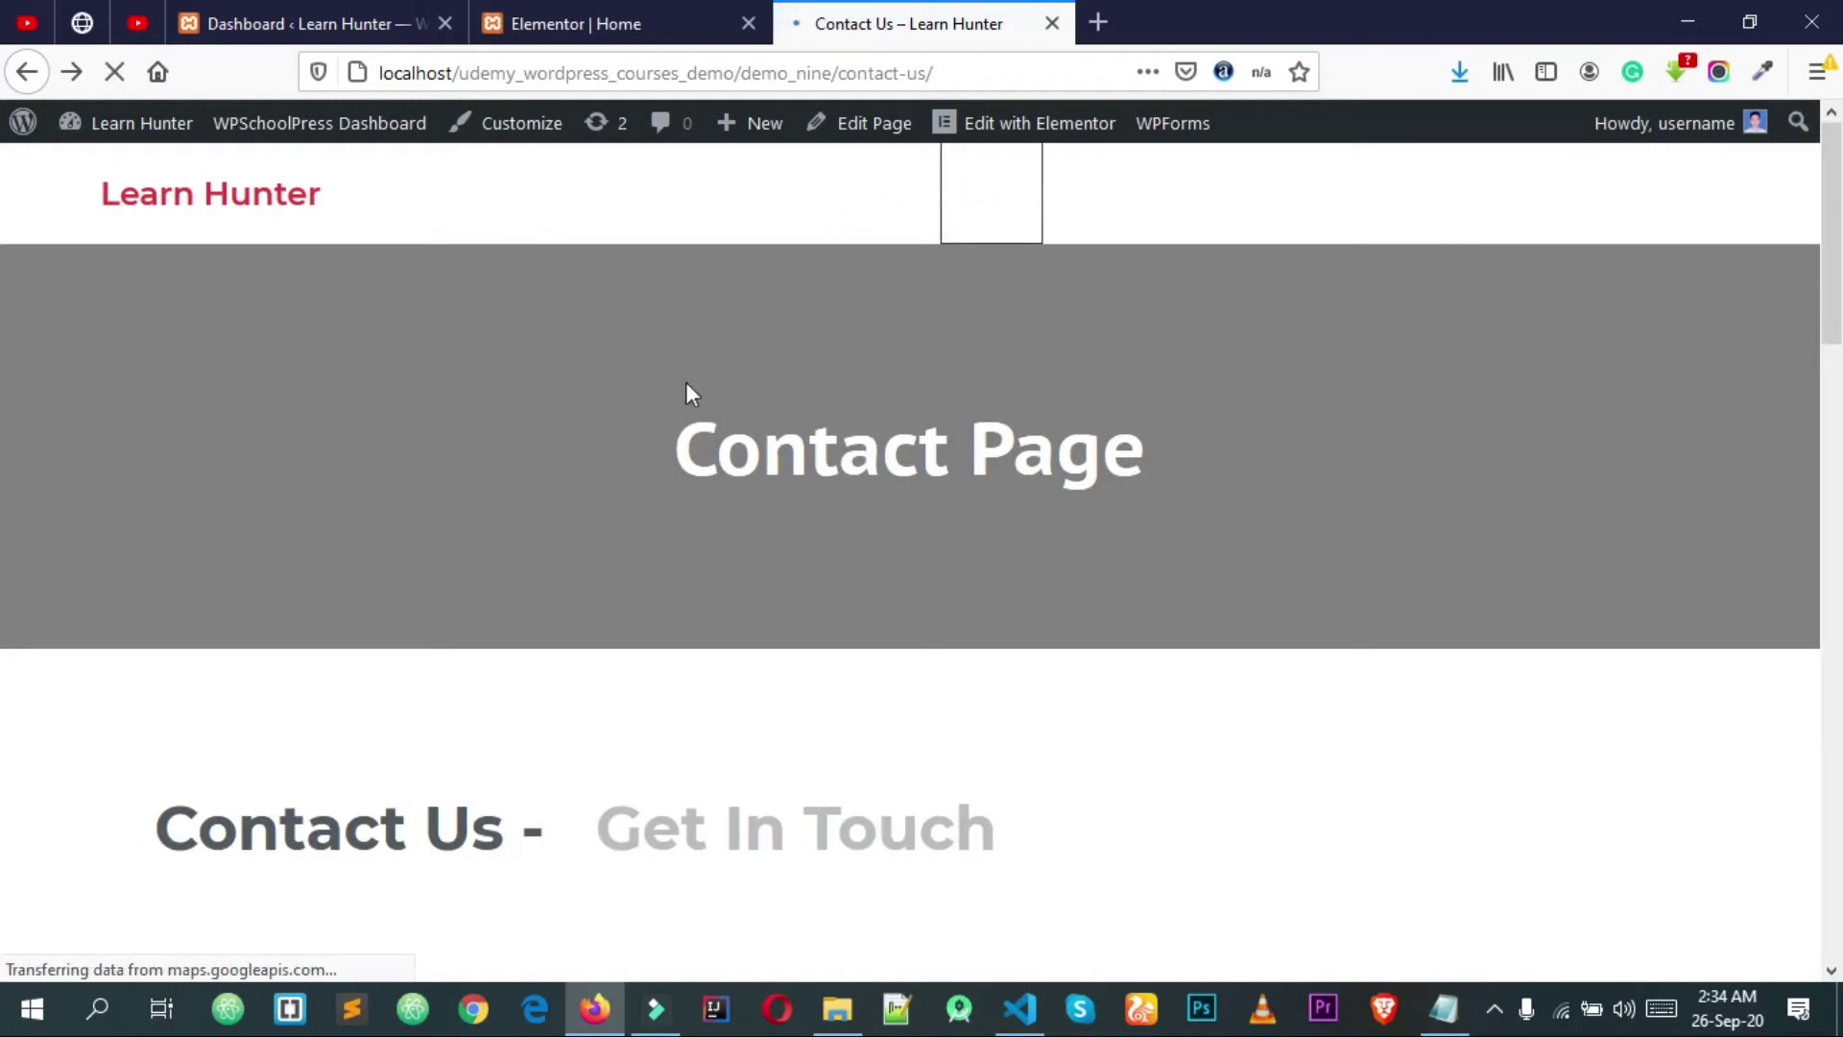
Step: Scroll the page, then select and deselect the hero heading text
scroll(4, 604, down, 10)
scroll(1810, 304, up, 8)
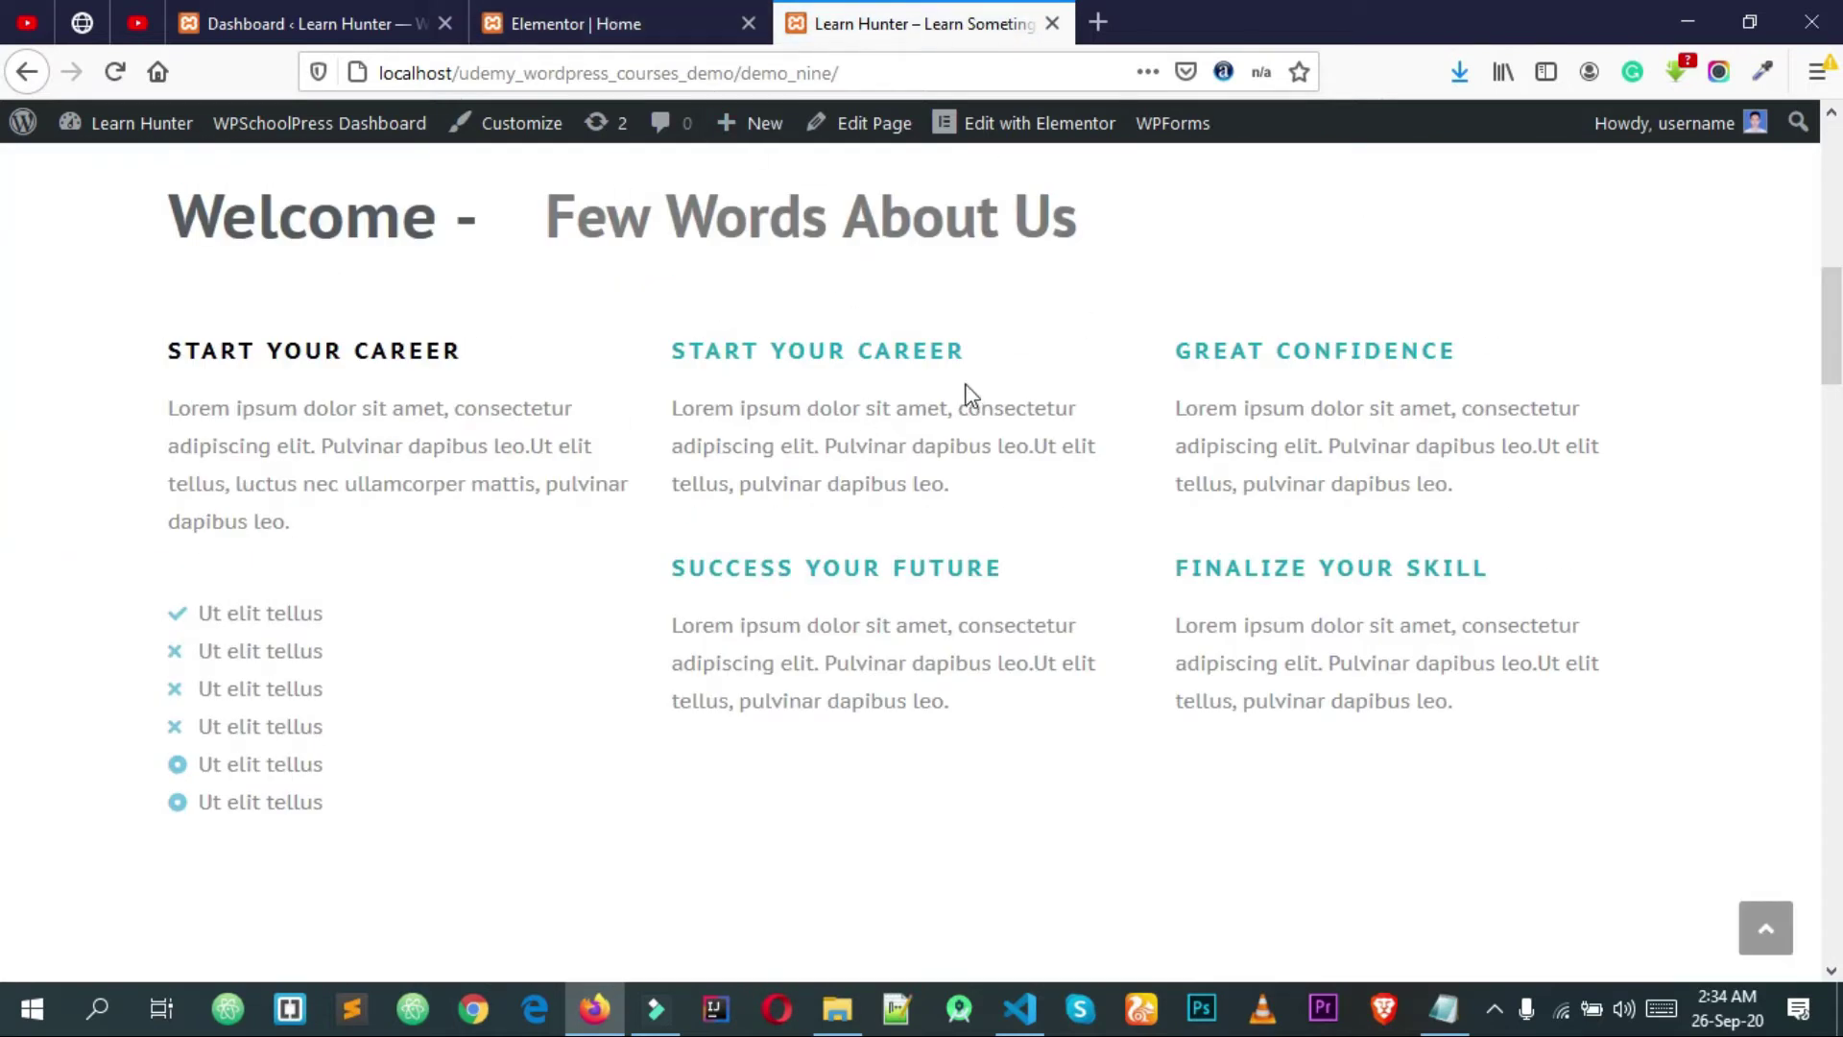
scroll(988, 408, up, 5)
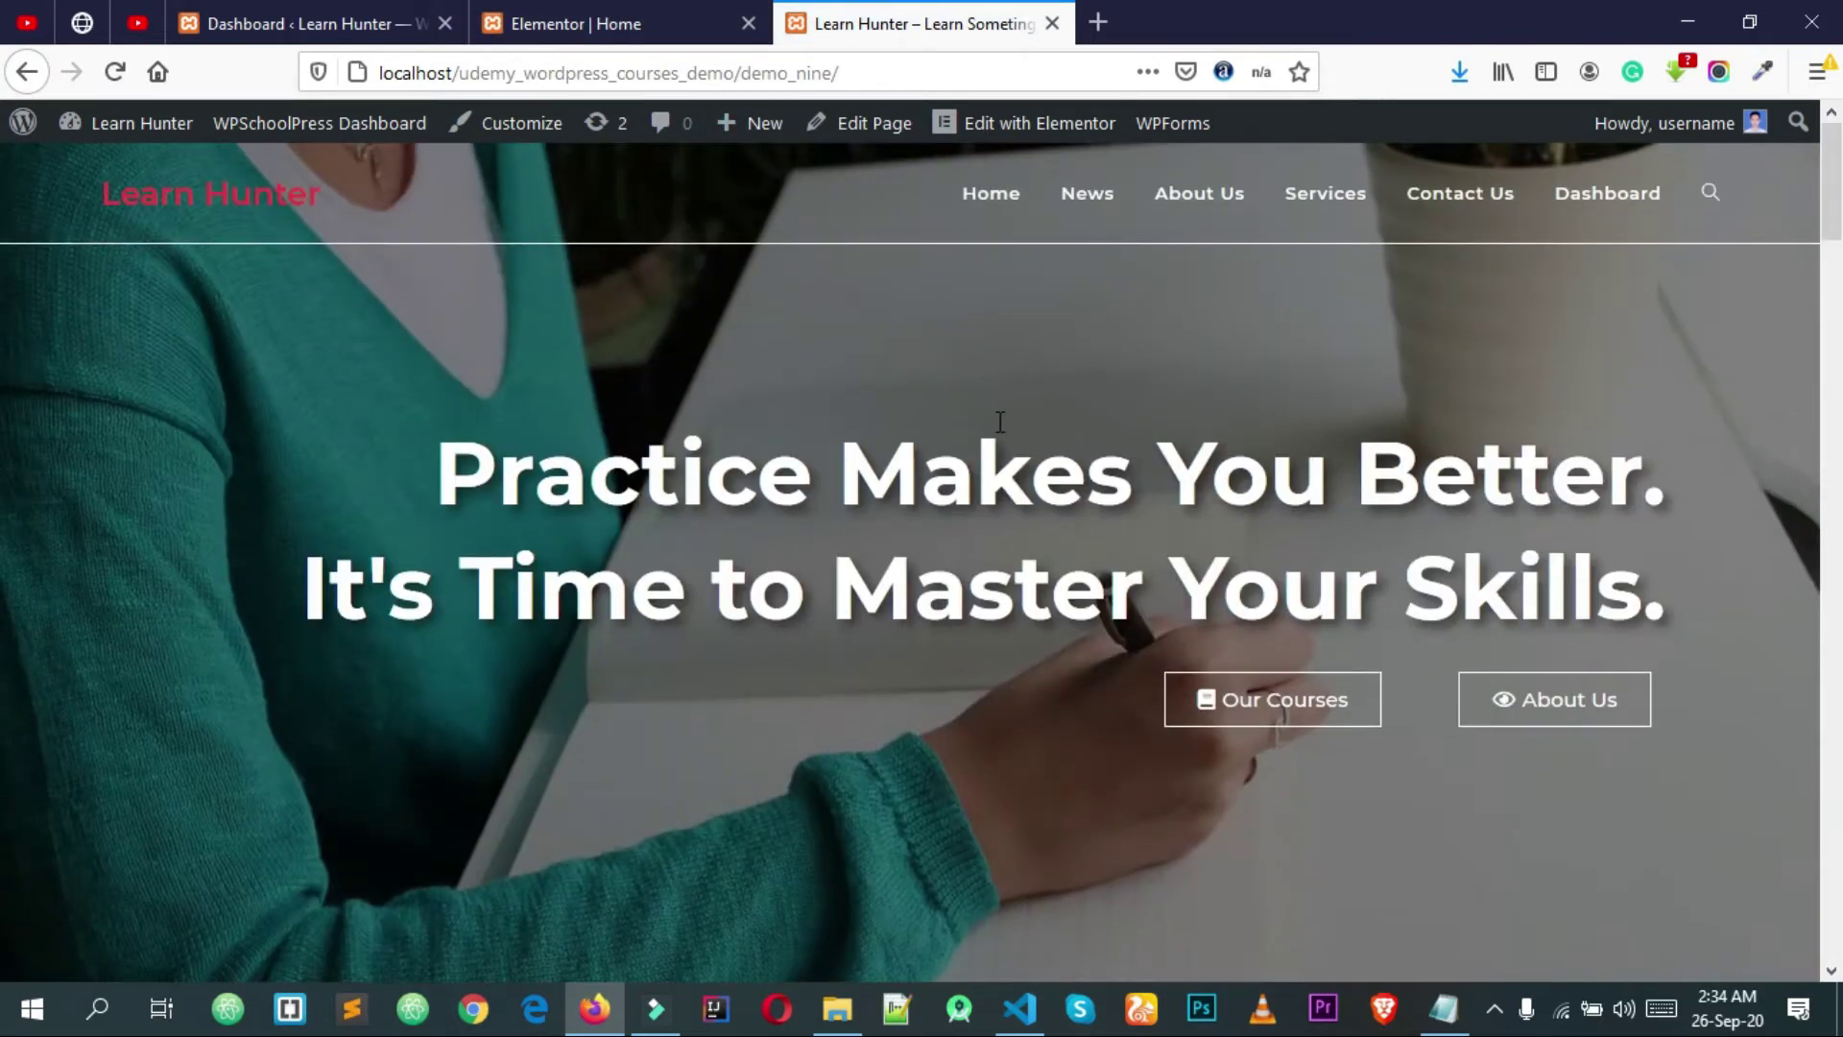
scroll(999, 422, down, 2)
scroll(839, 399, up, 2)
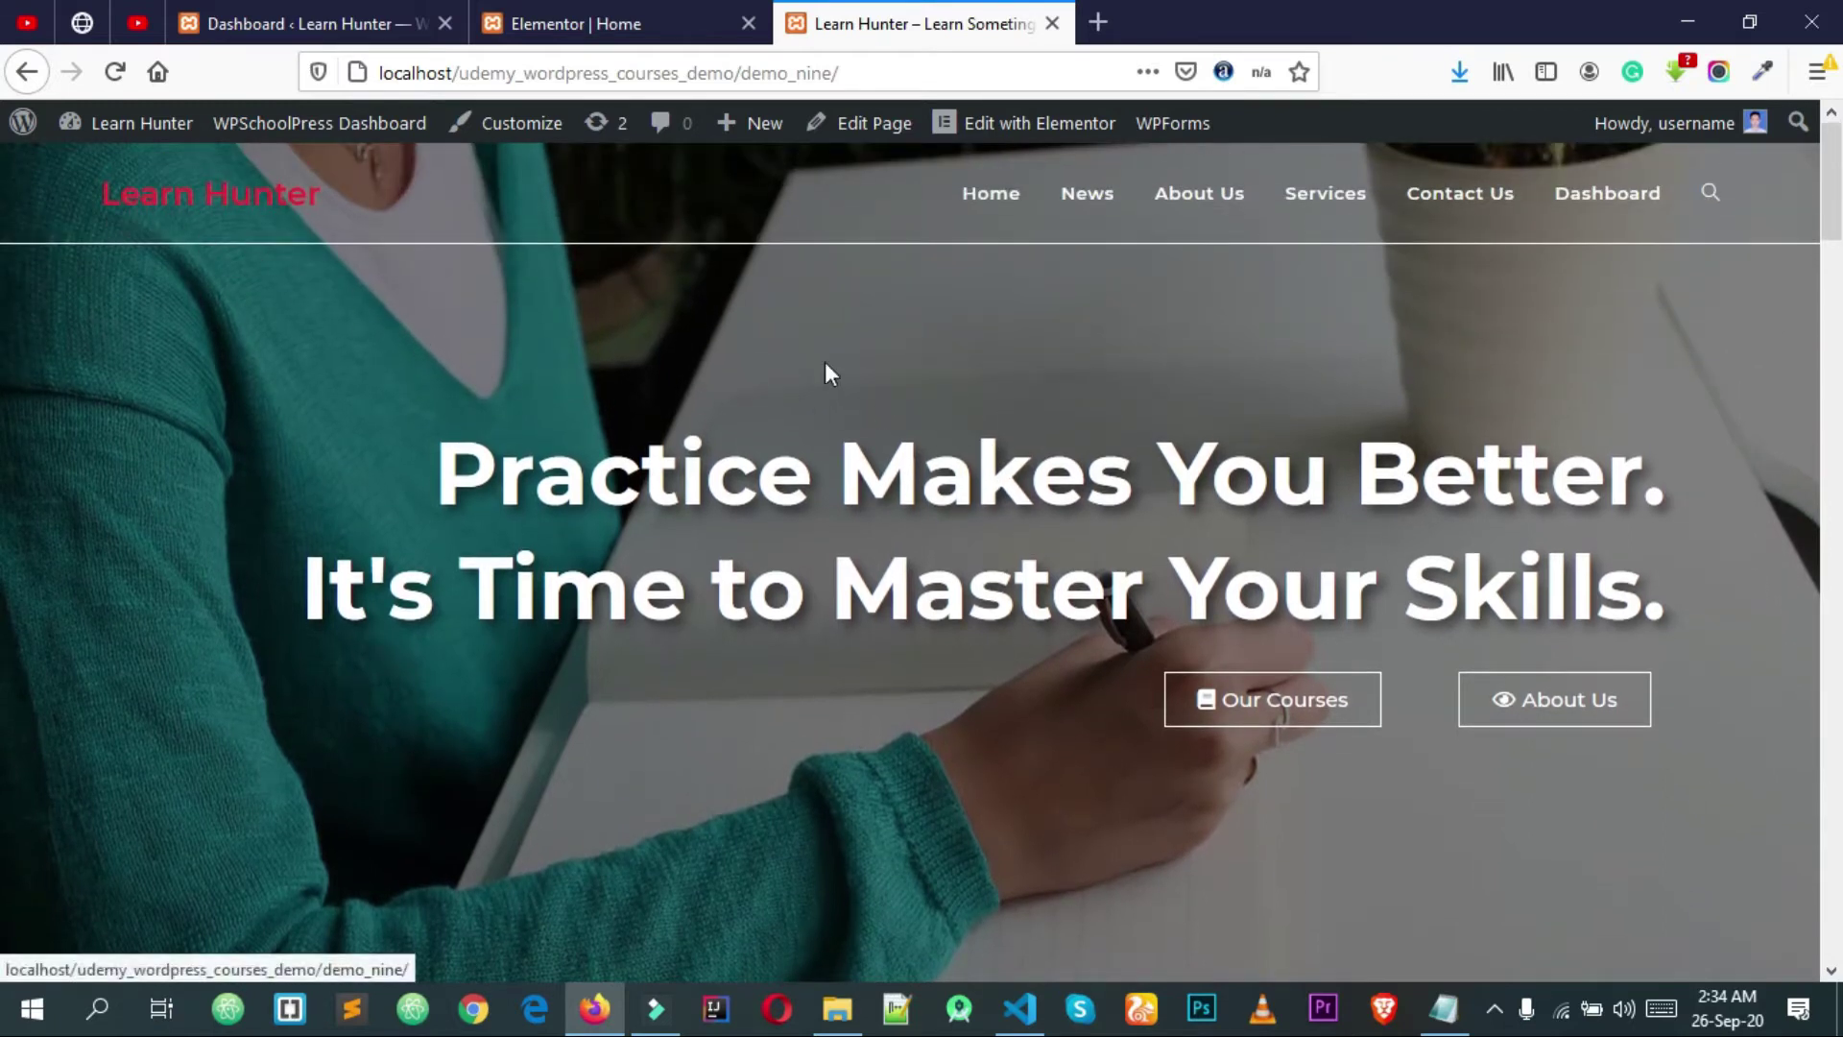
drag(1840, 211, 1753, 193)
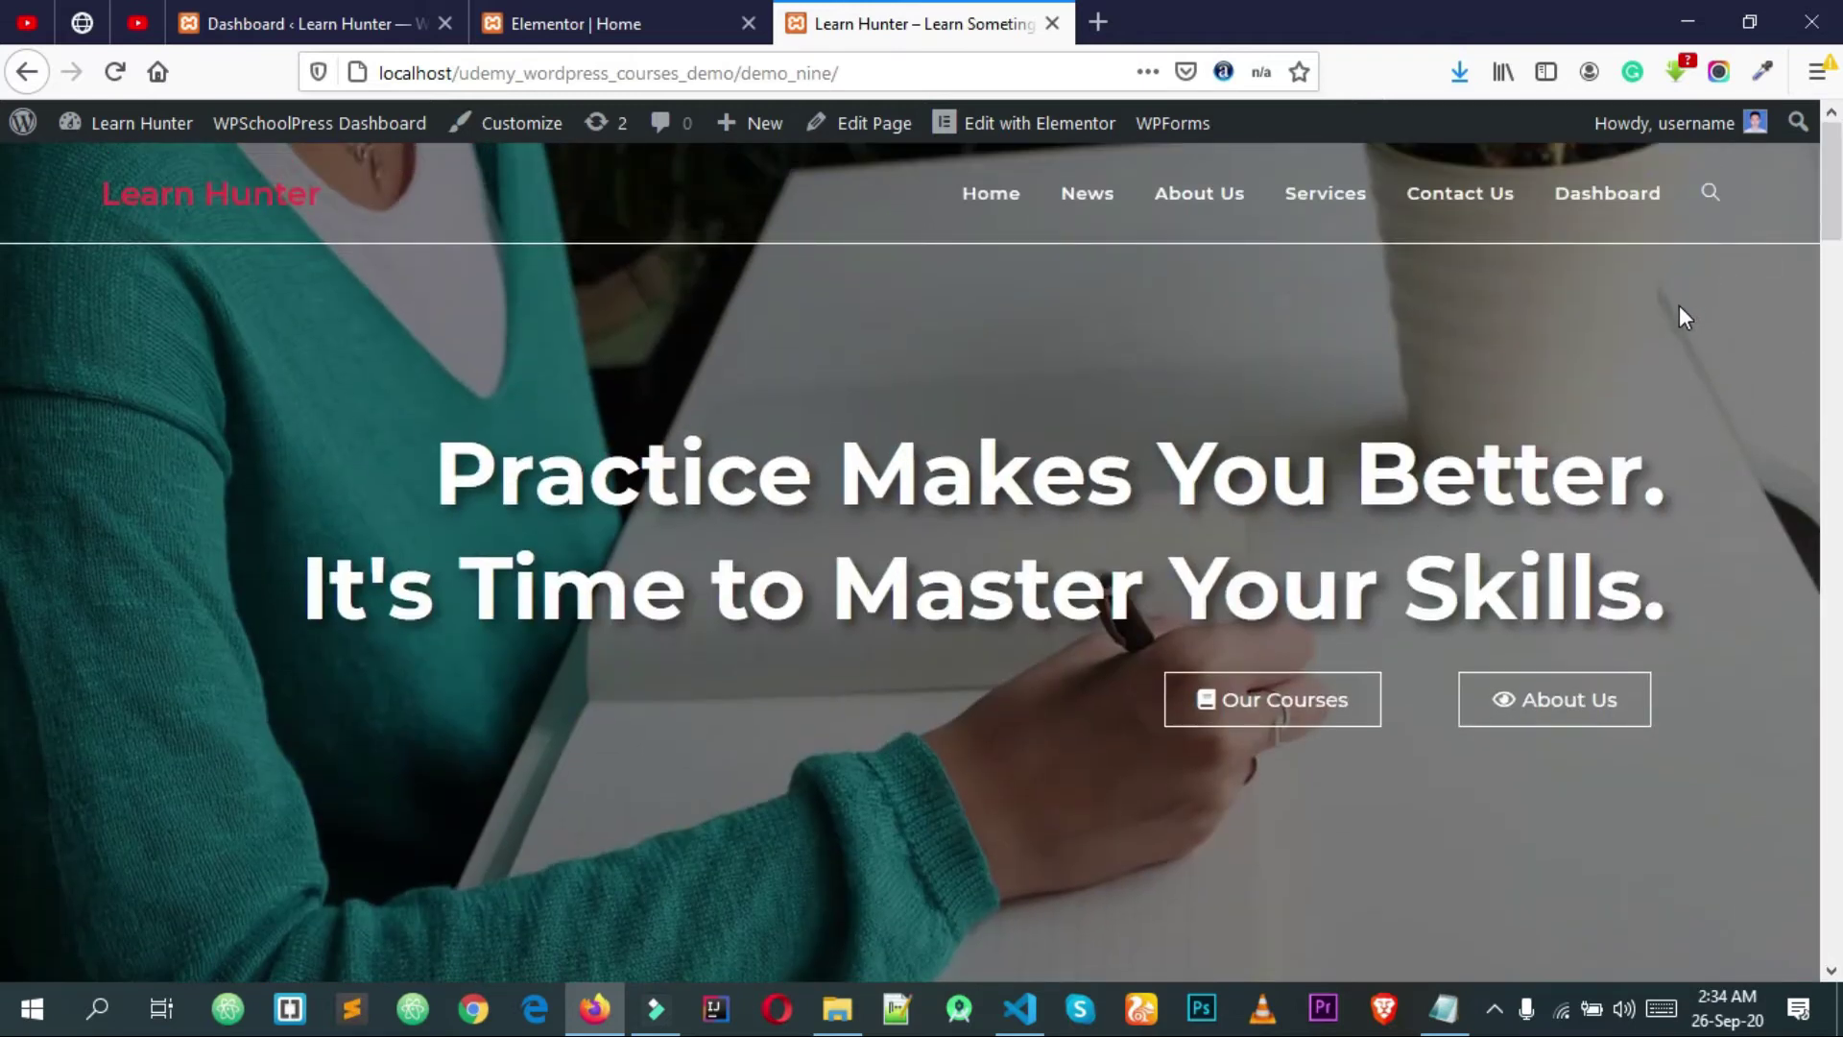
drag(1694, 584, 1667, 551)
click(1667, 552)
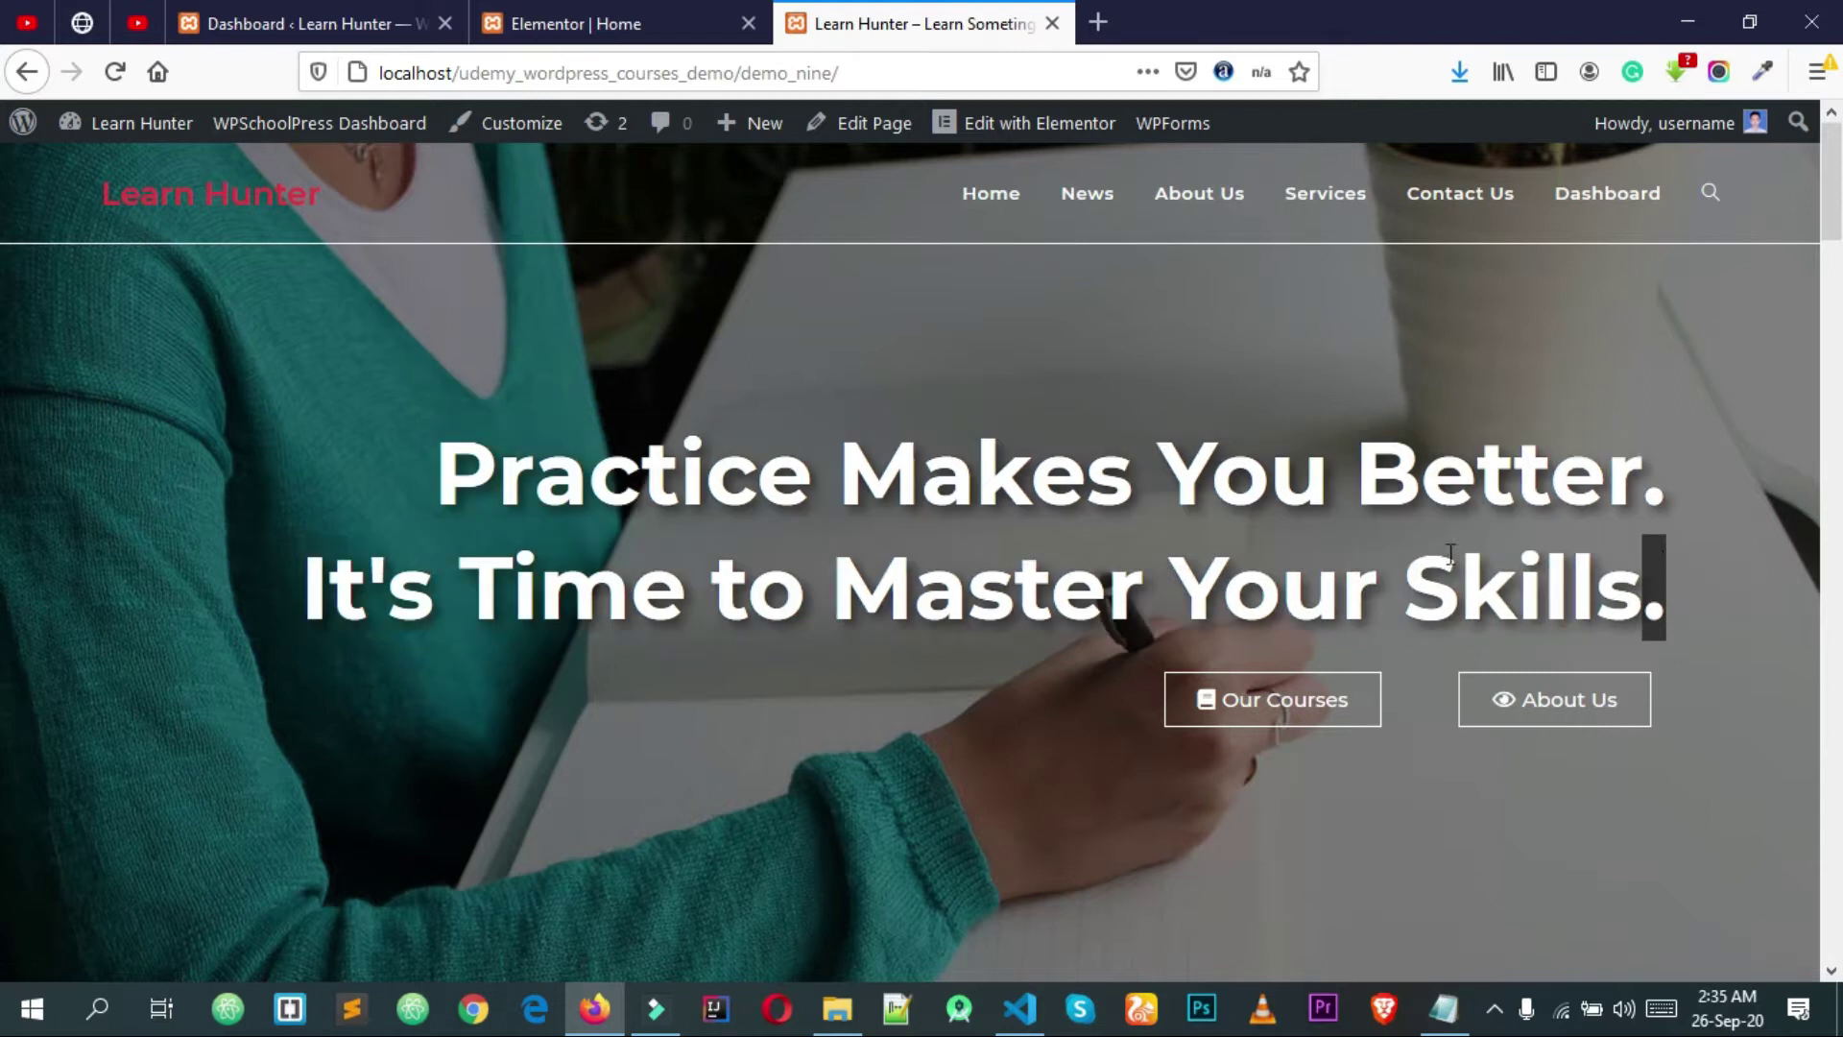
Step: Switch to the WordPress admin tab and scroll through its sidebar menu
click(370, 22)
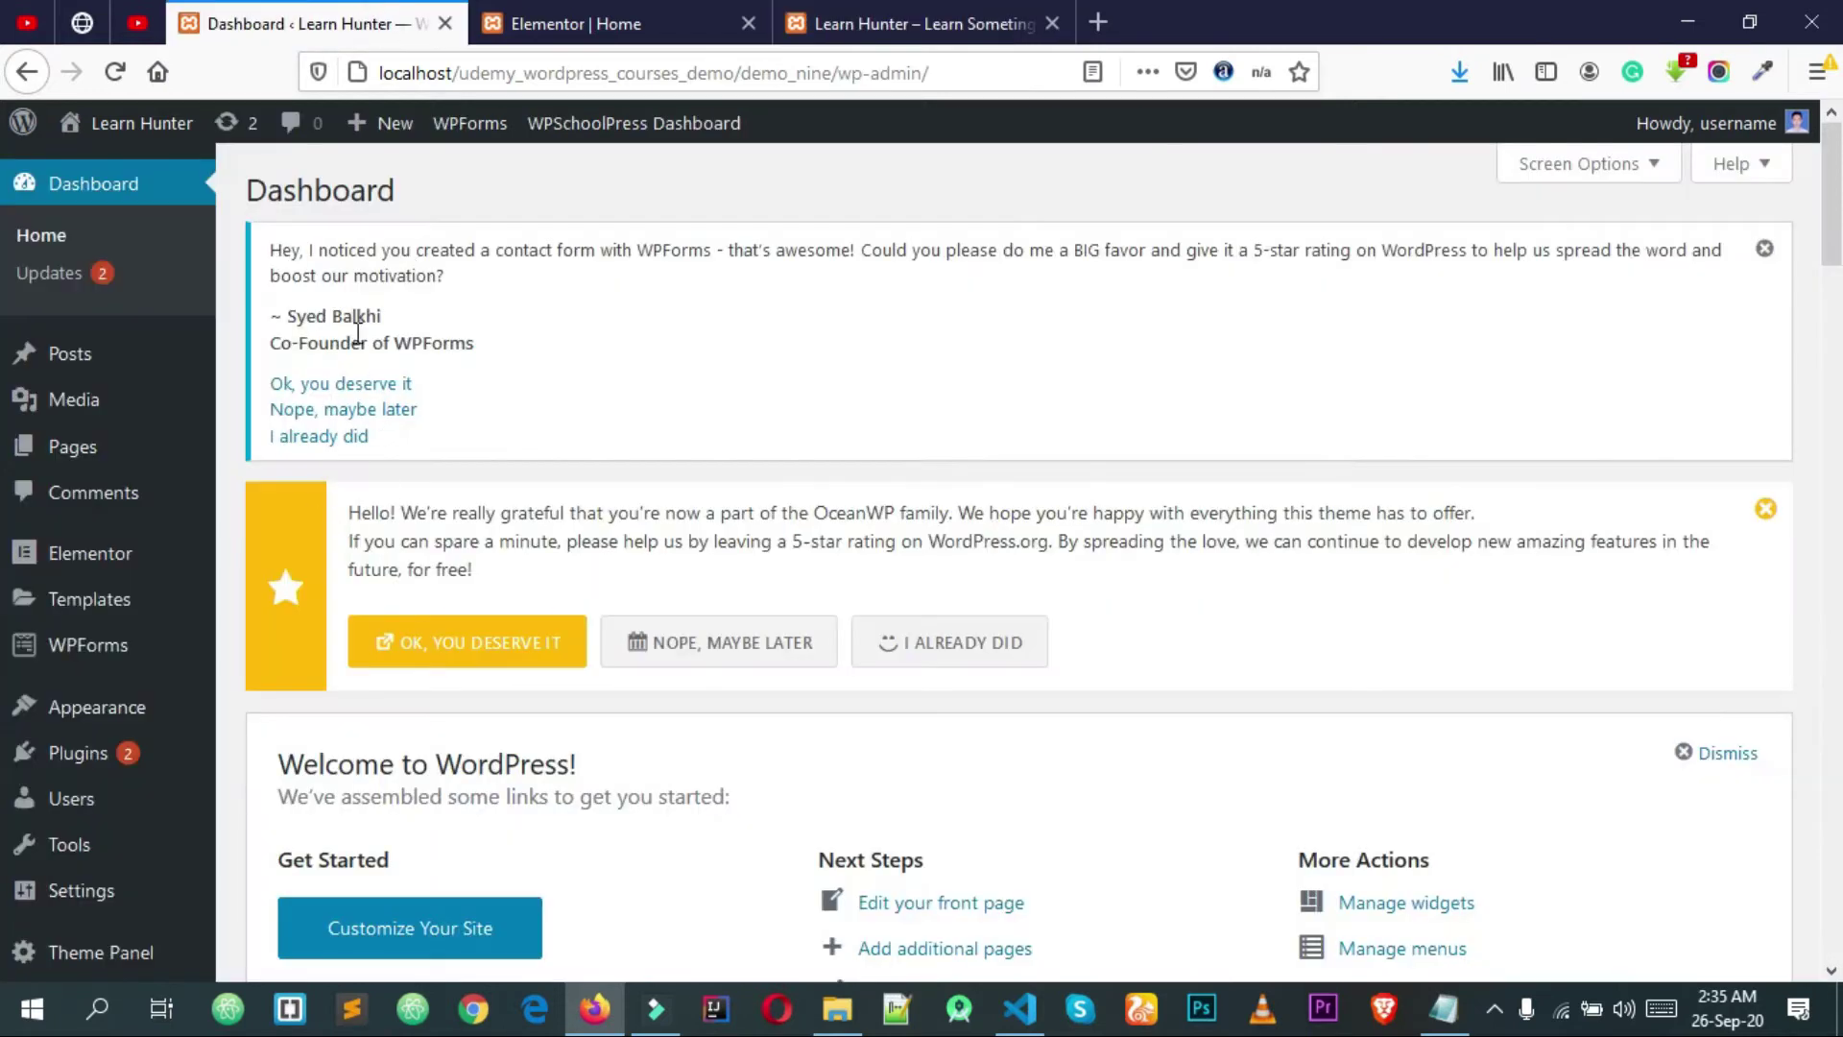
scroll(365, 352, down, 3)
mouse_move(106, 899)
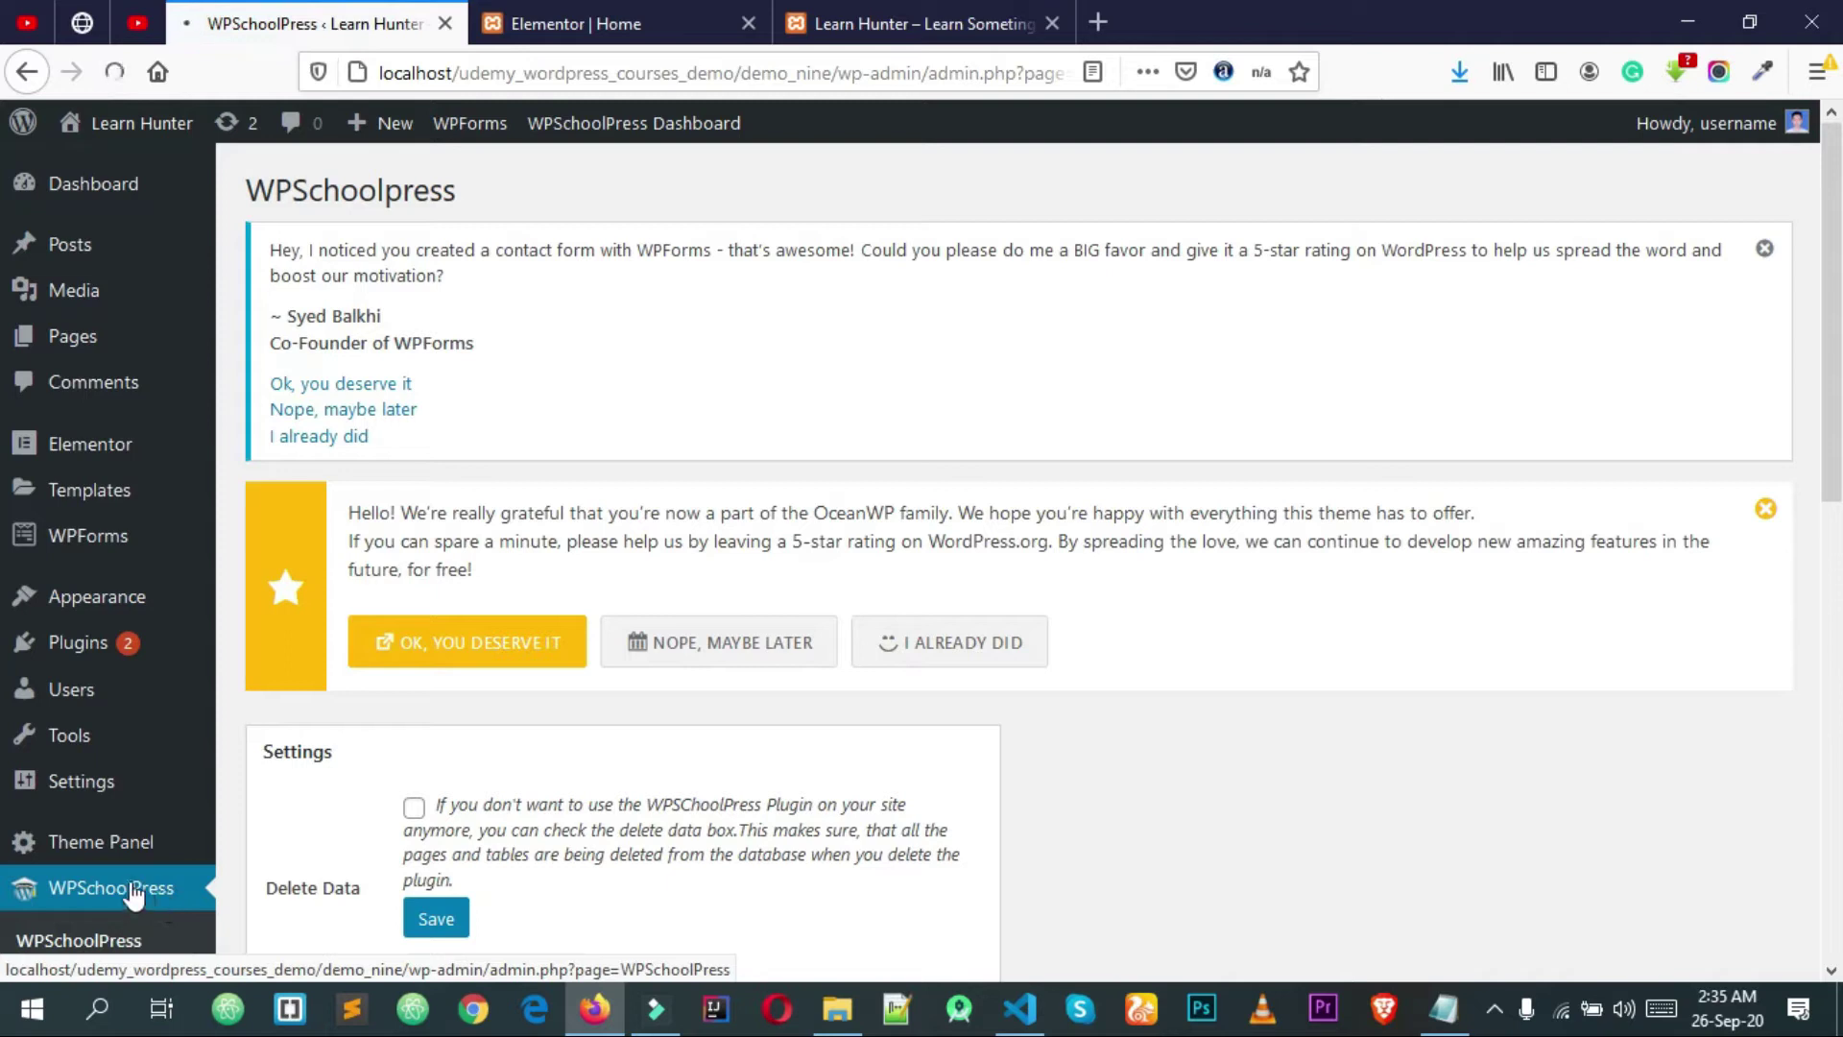
scroll(94, 729, down, 3)
scroll(87, 720, up, 3)
scroll(75, 705, down, 3)
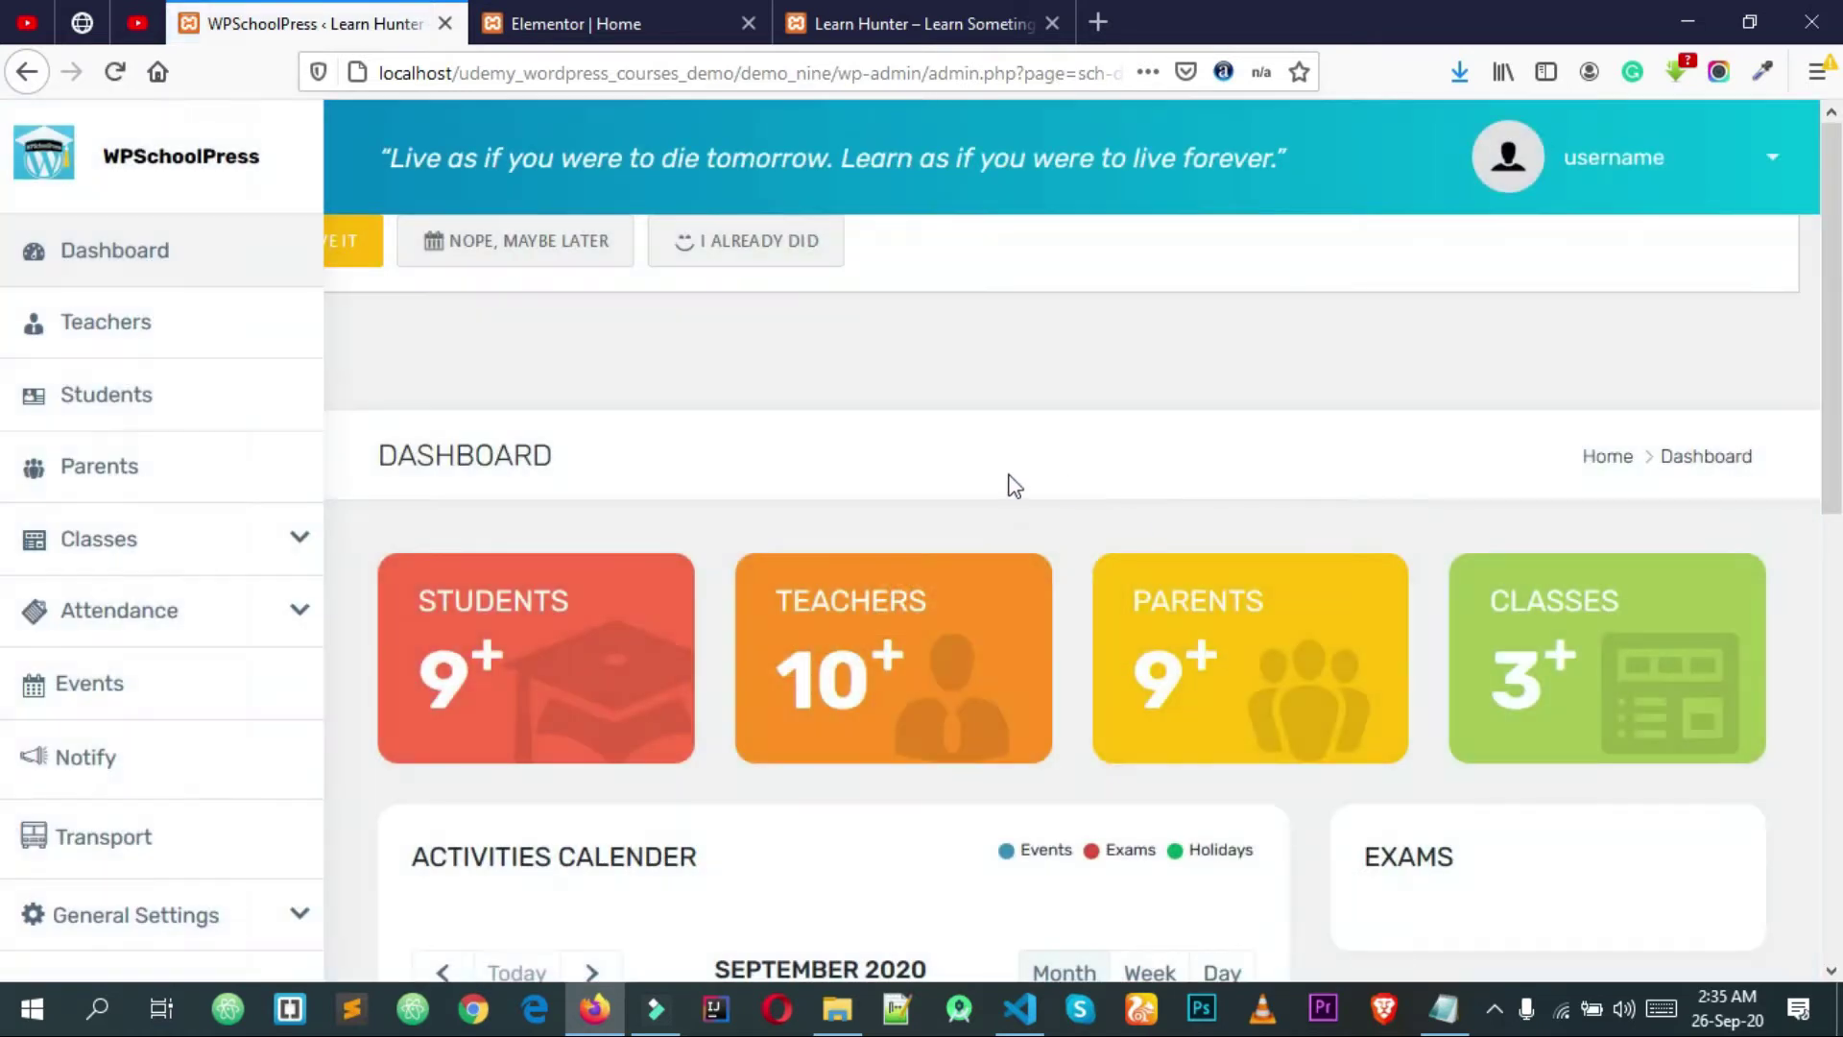
scroll(844, 451, down, 4)
scroll(841, 452, up, 4)
scroll(229, 702, down, 2)
scroll(217, 672, up, 2)
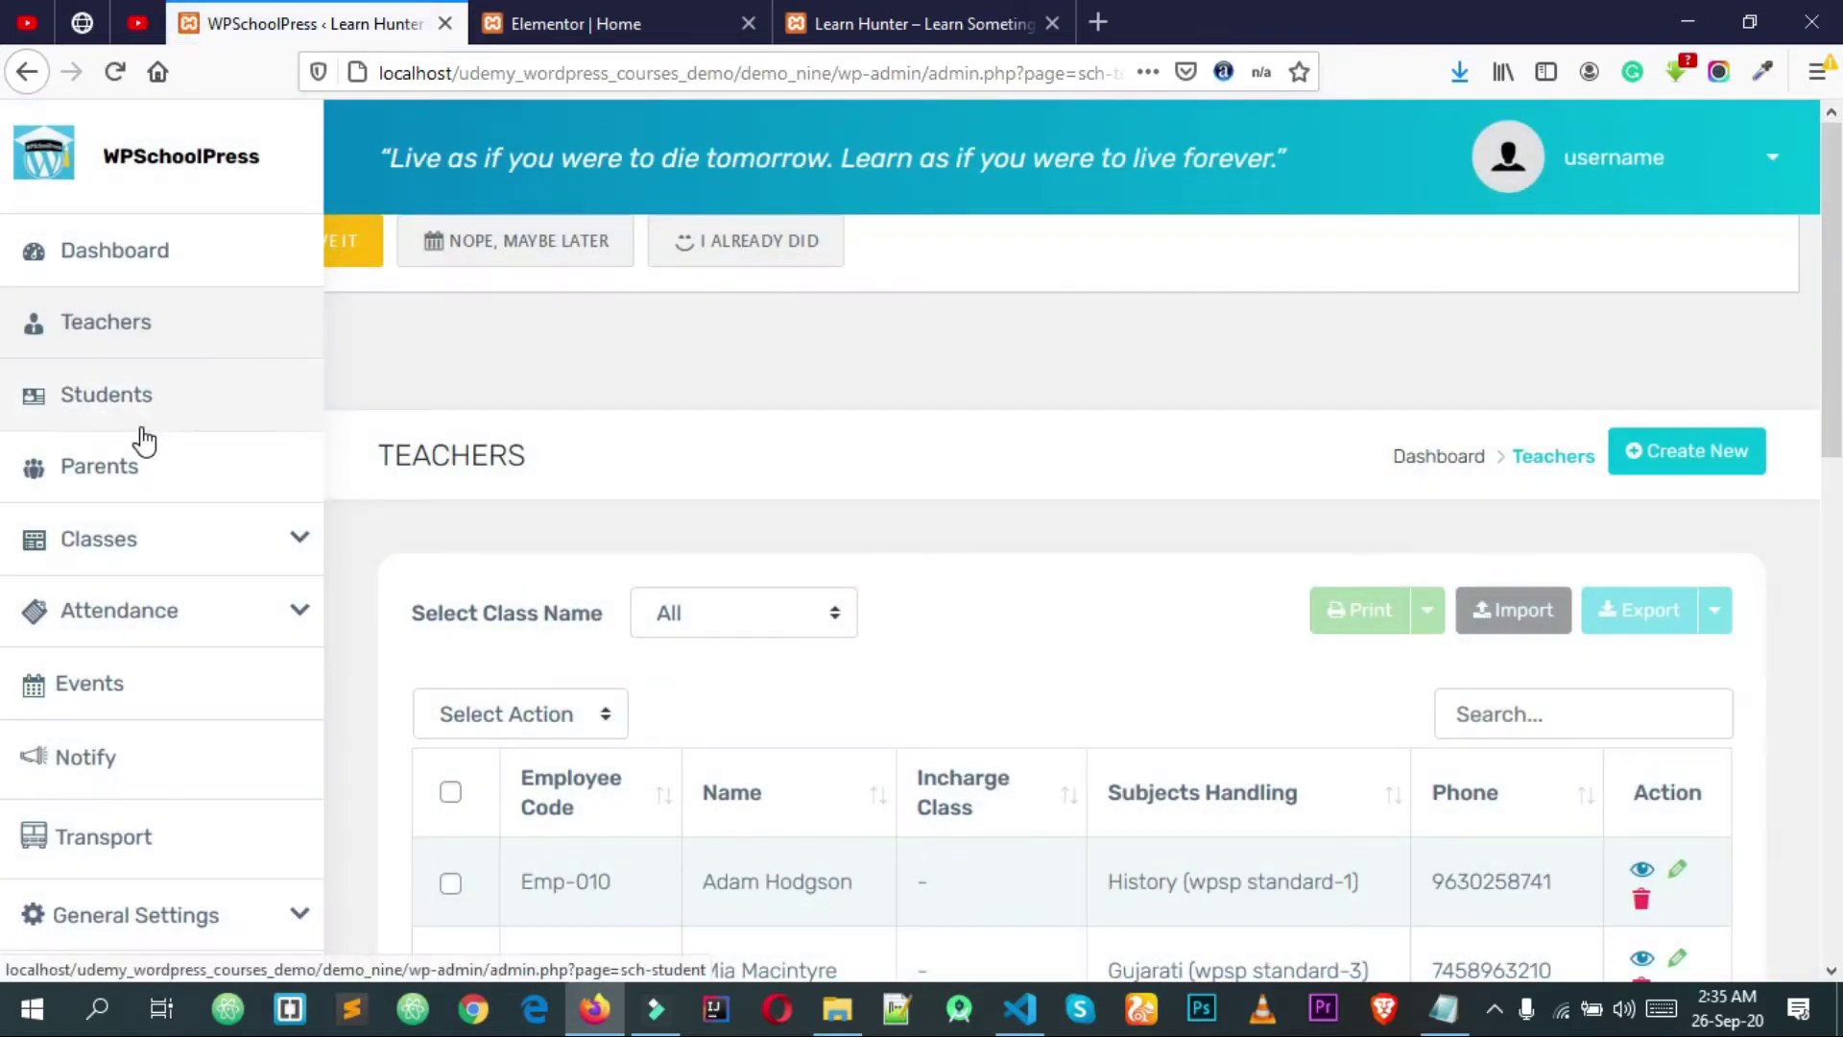
Step: Browse the WPSchoolPress Classes, Attendance, Transport and General Settings sections
click(281, 555)
scroll(278, 553, down, 3)
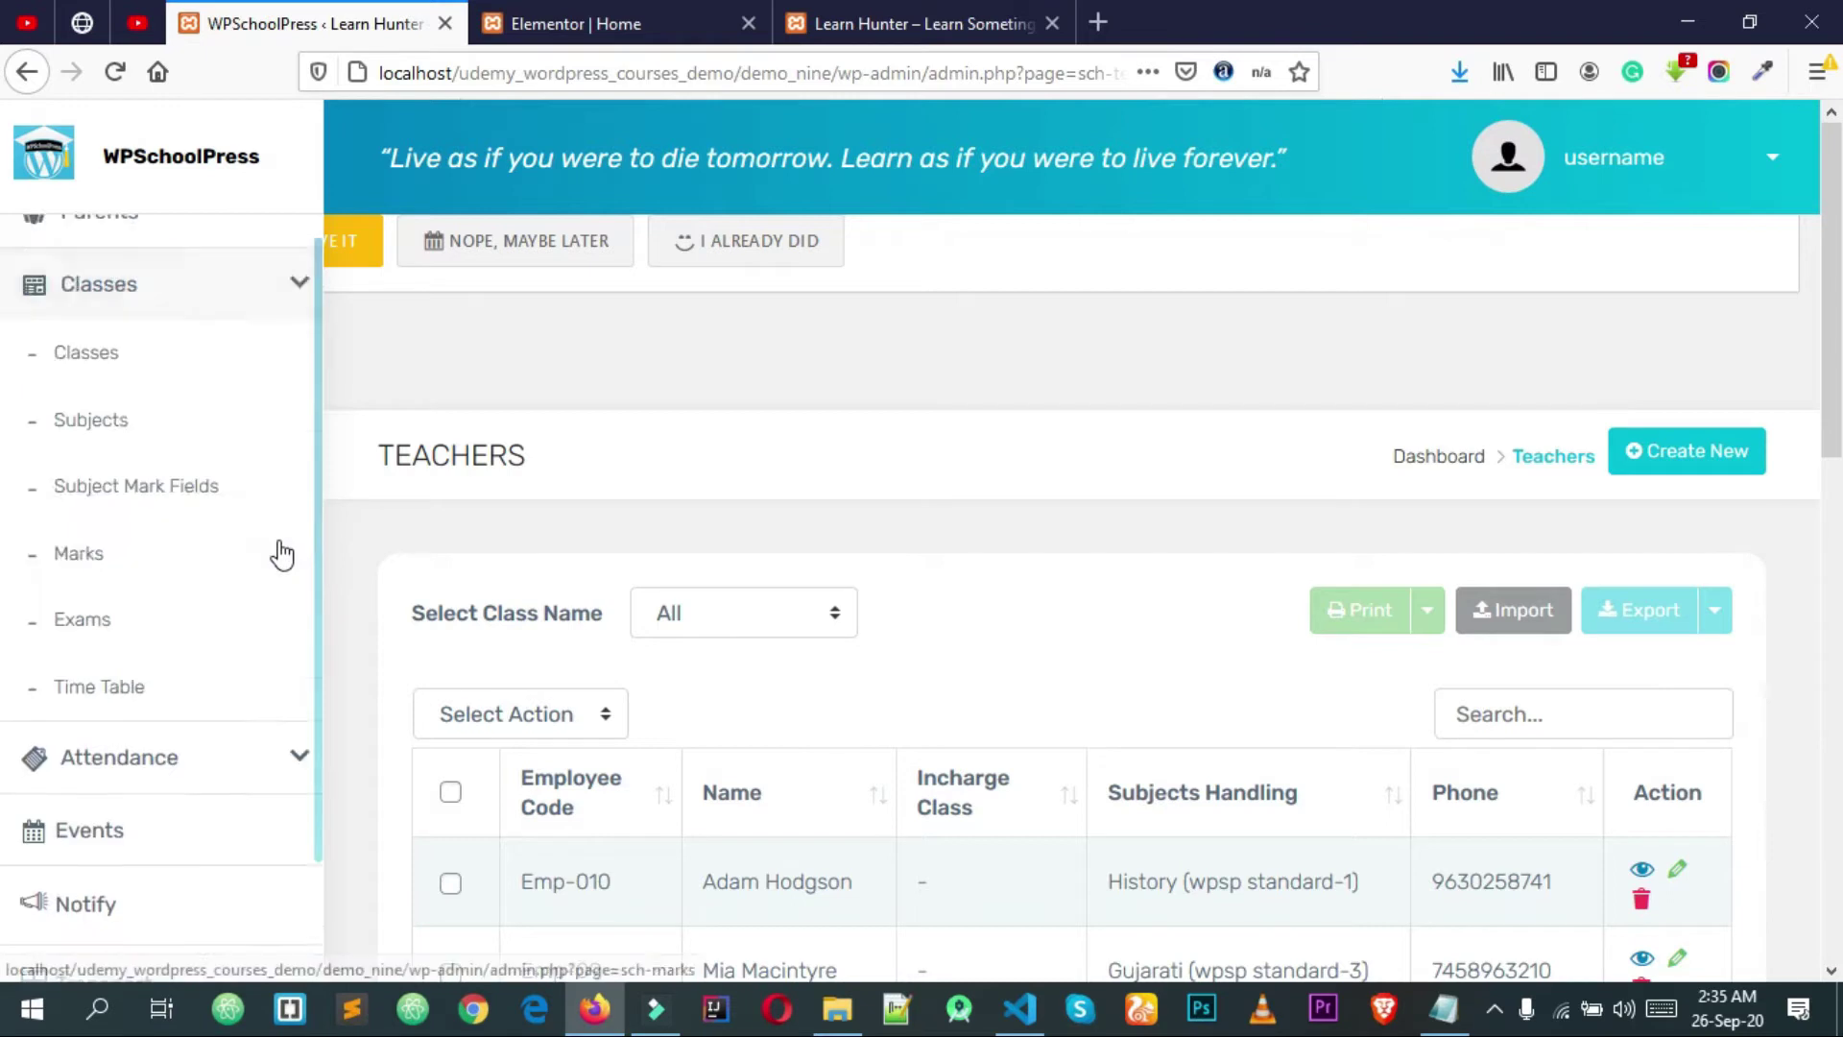
click(290, 657)
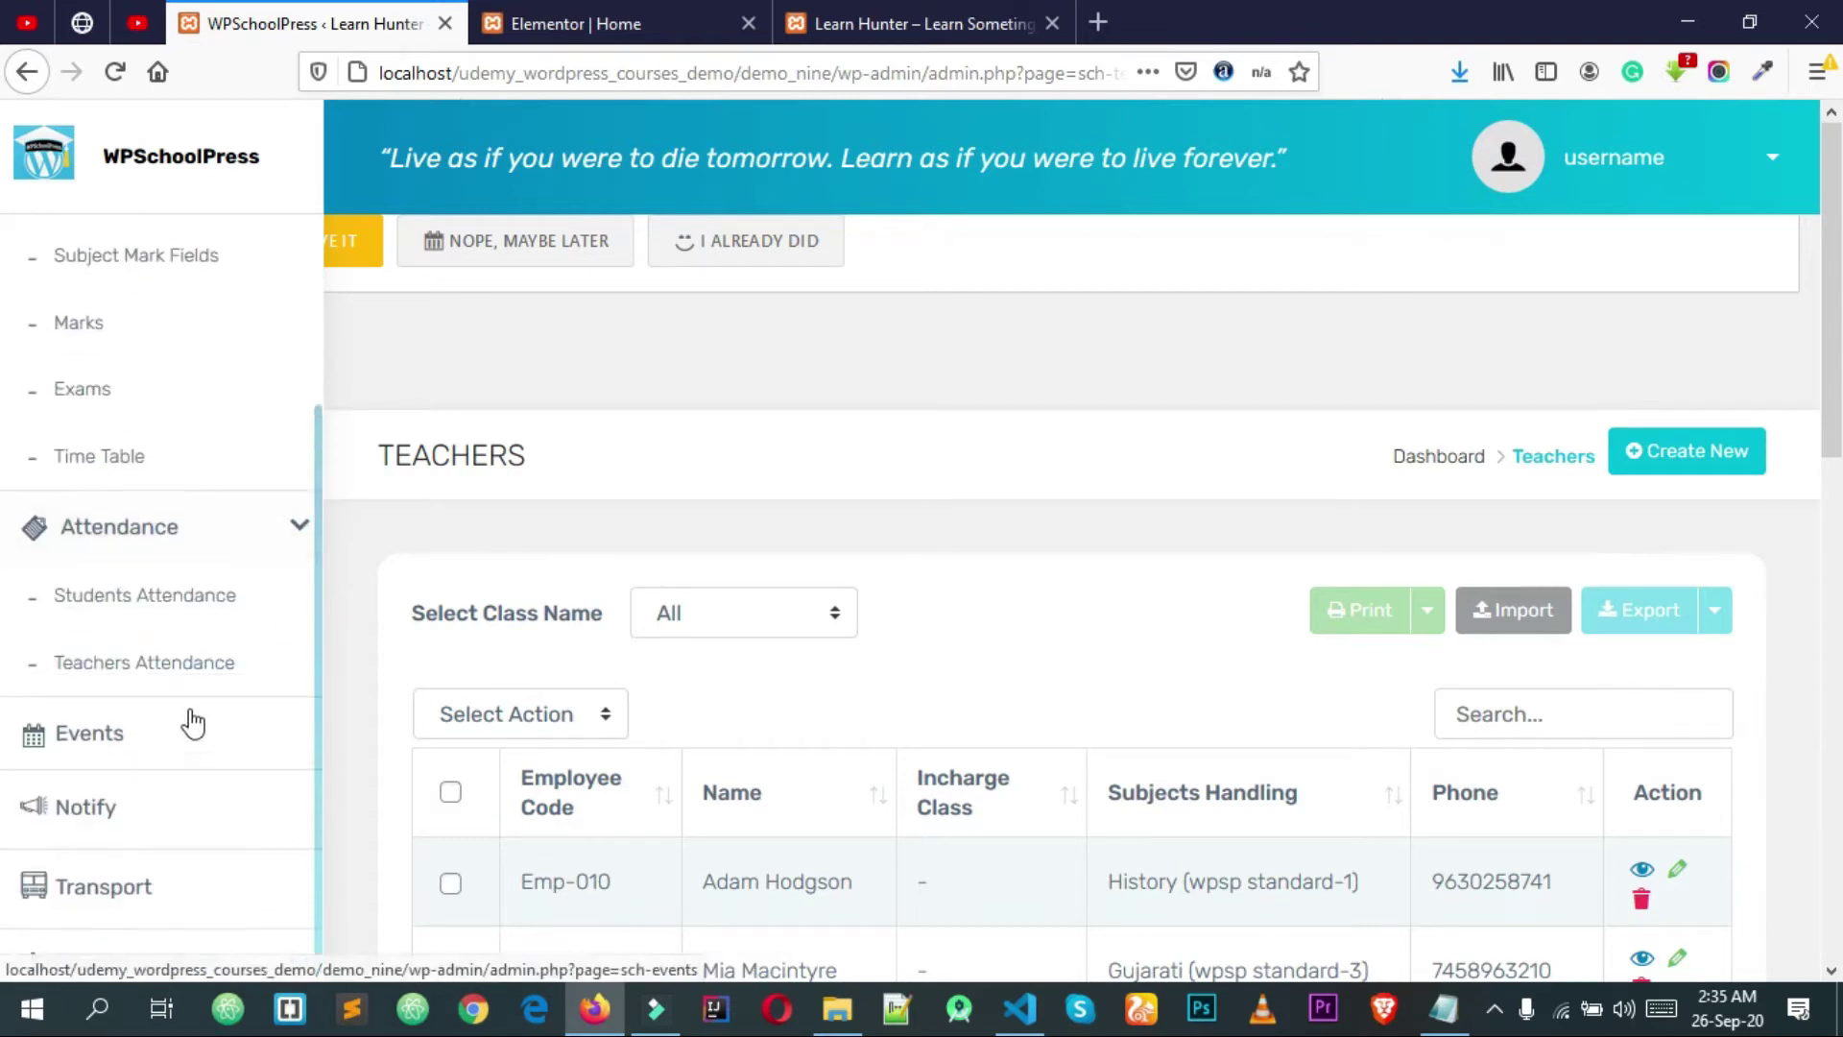
scroll(168, 720, down, 1)
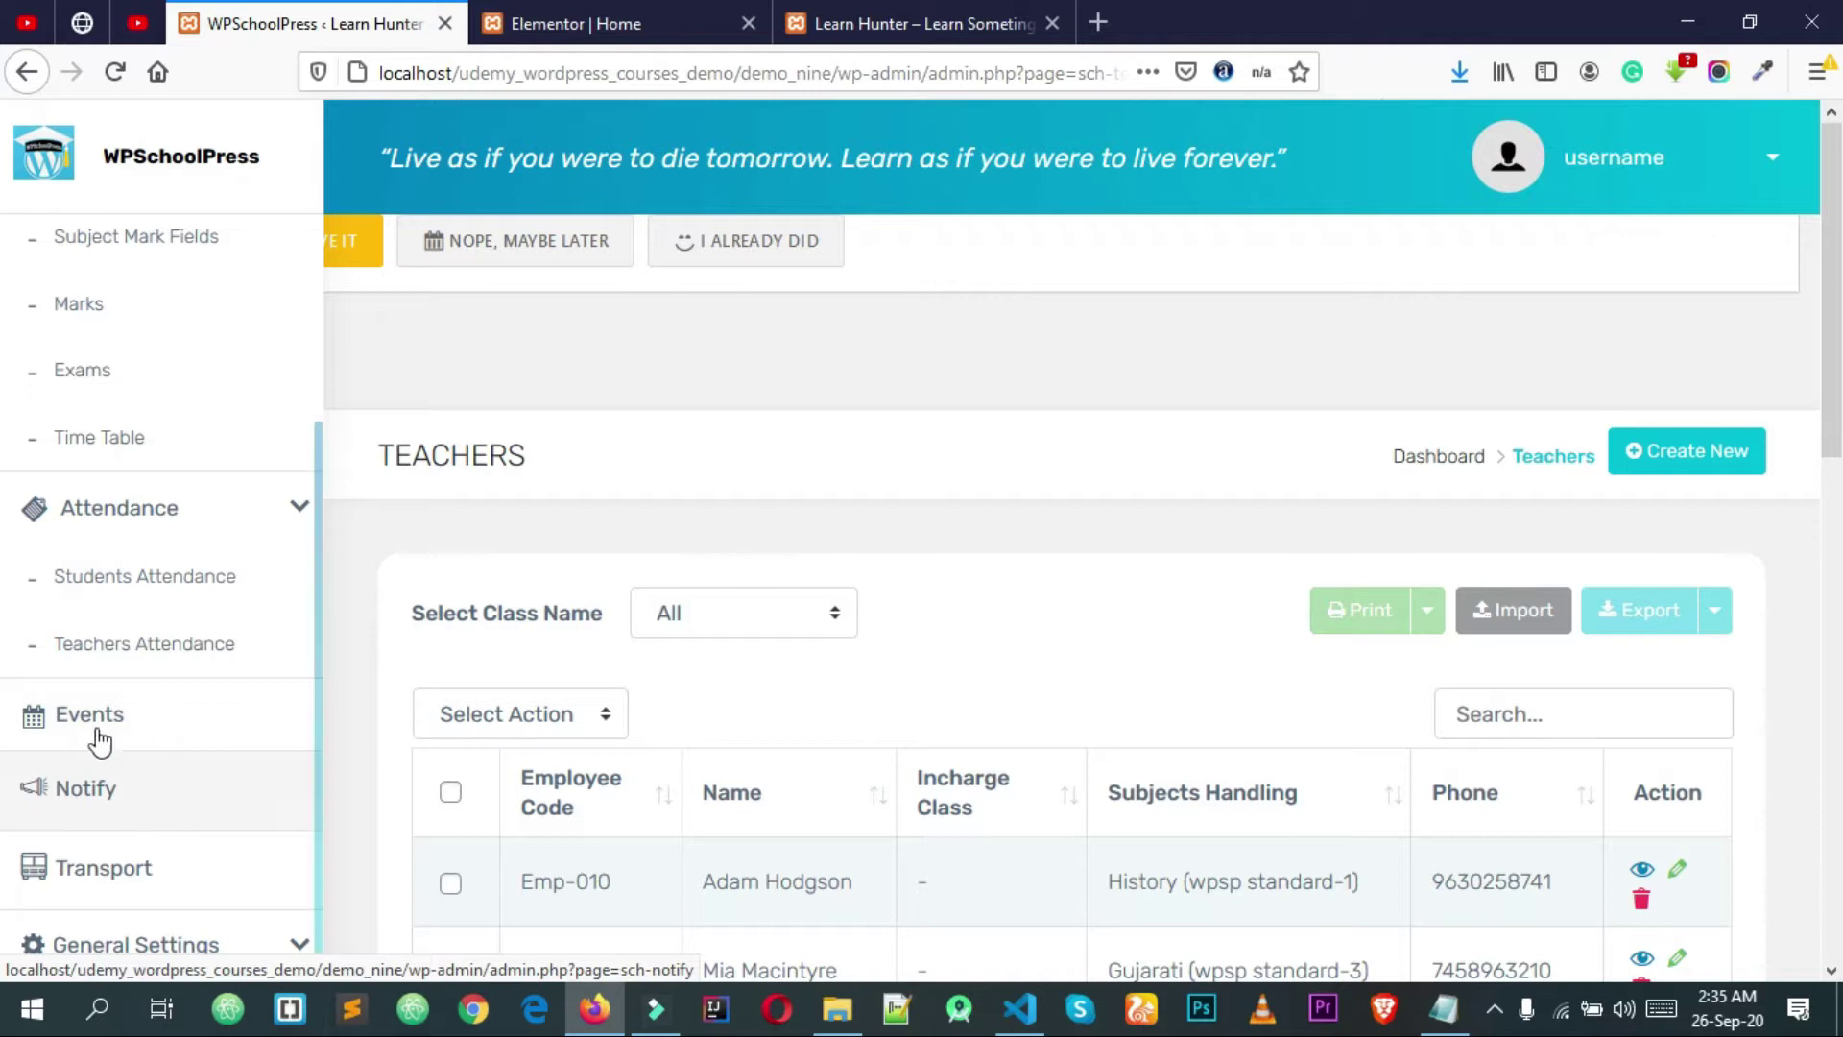
click(188, 863)
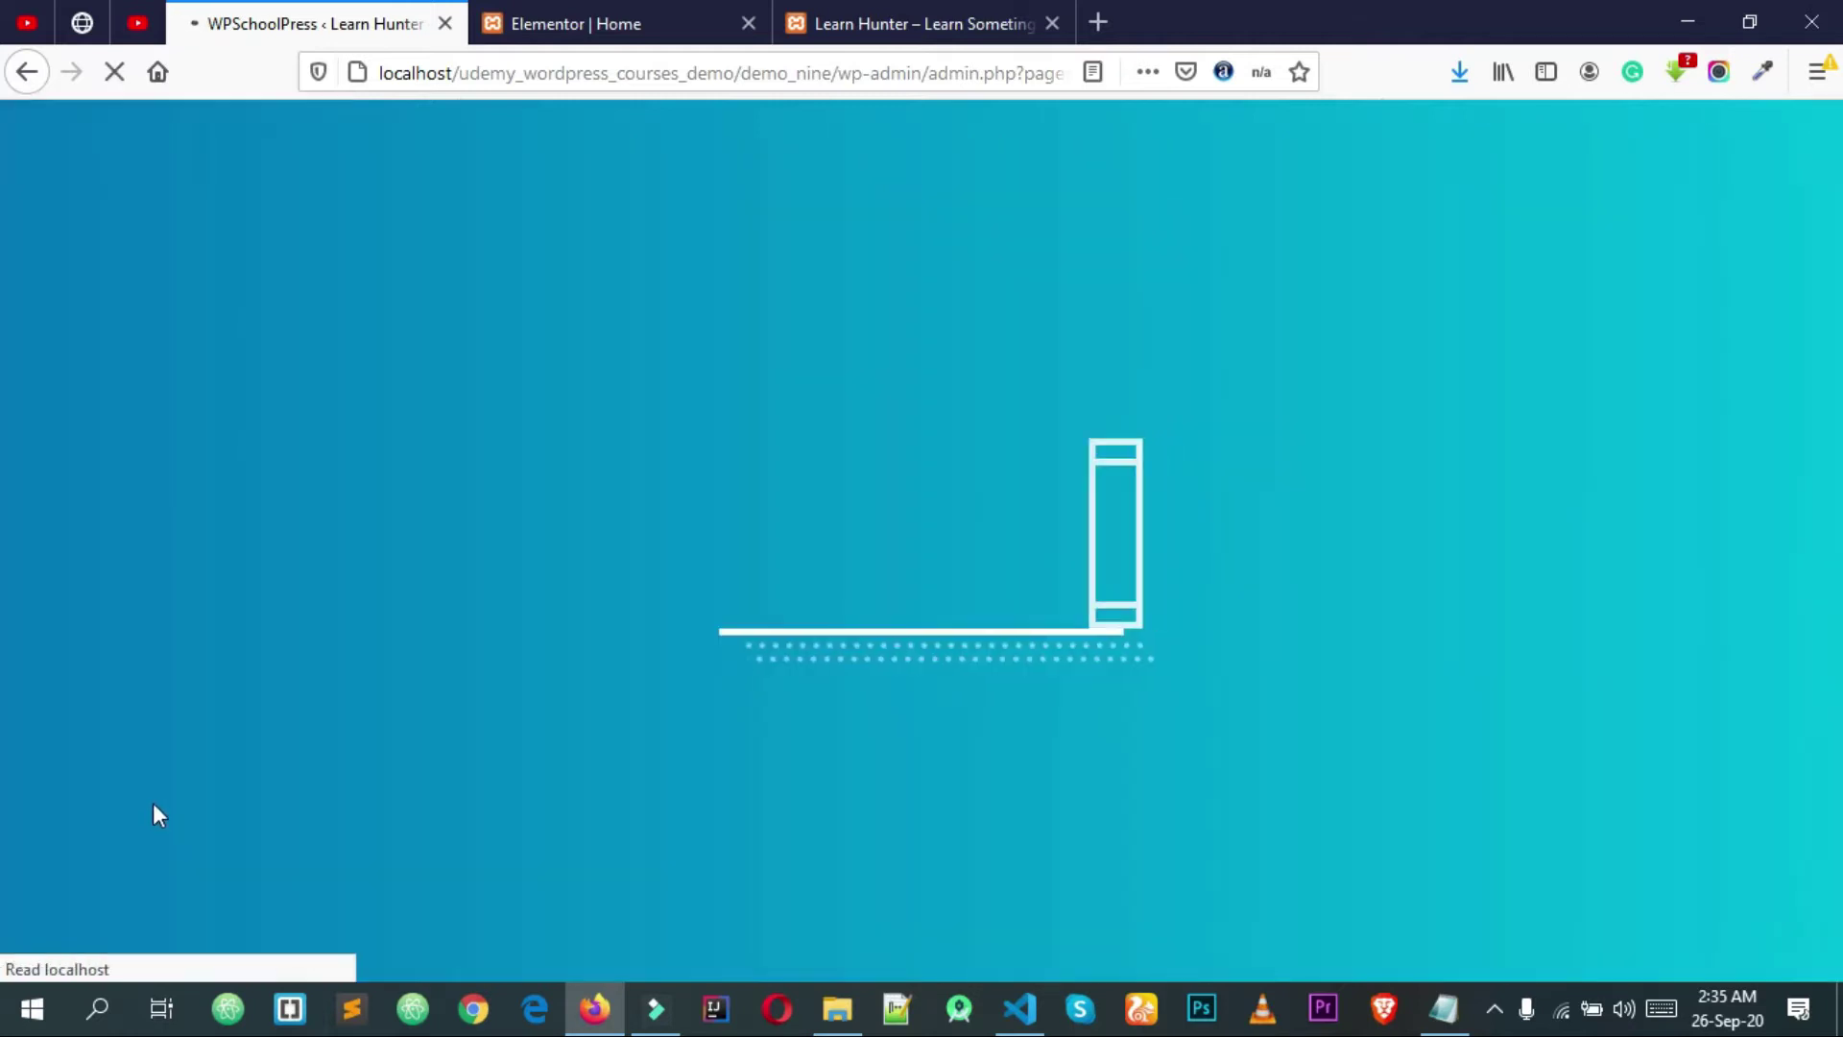
scroll(514, 581, down, 1)
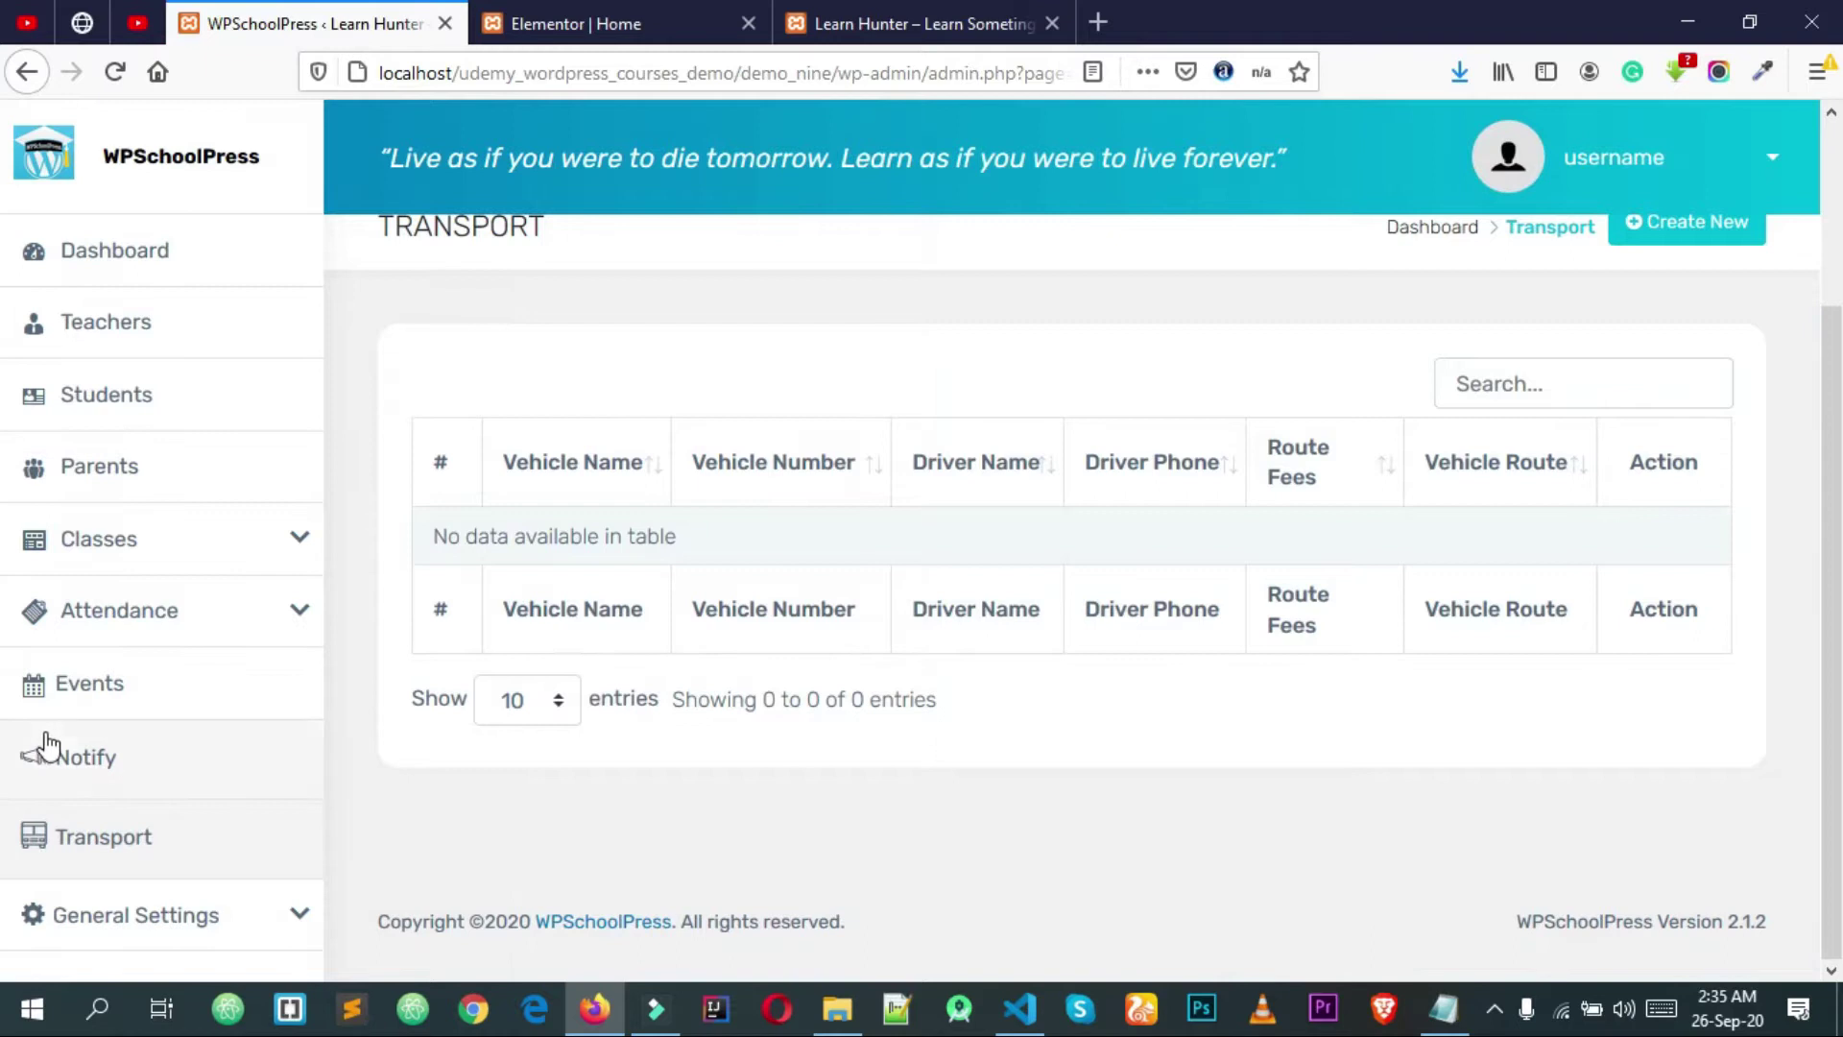
click(258, 924)
scroll(240, 859, down, 2)
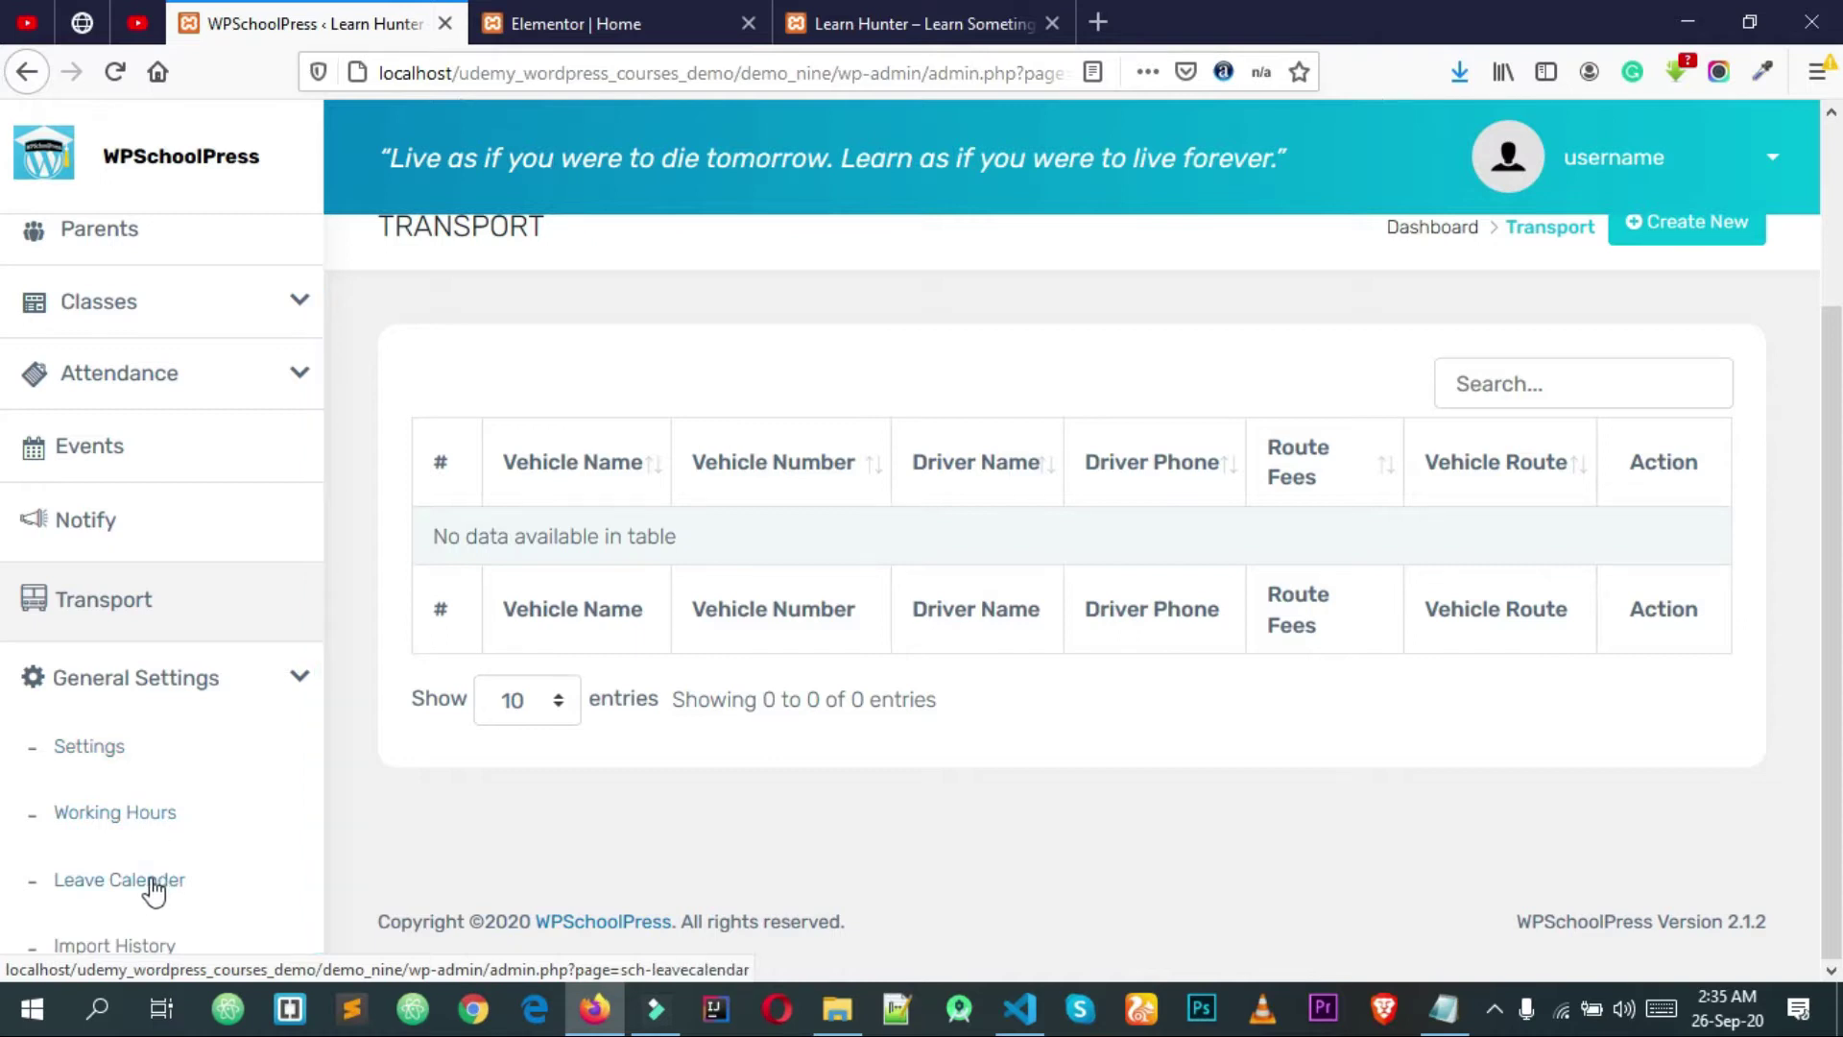
scroll(171, 888, up, 2)
Step: Return to the WPSchoolPress dashboard and reload it
click(142, 248)
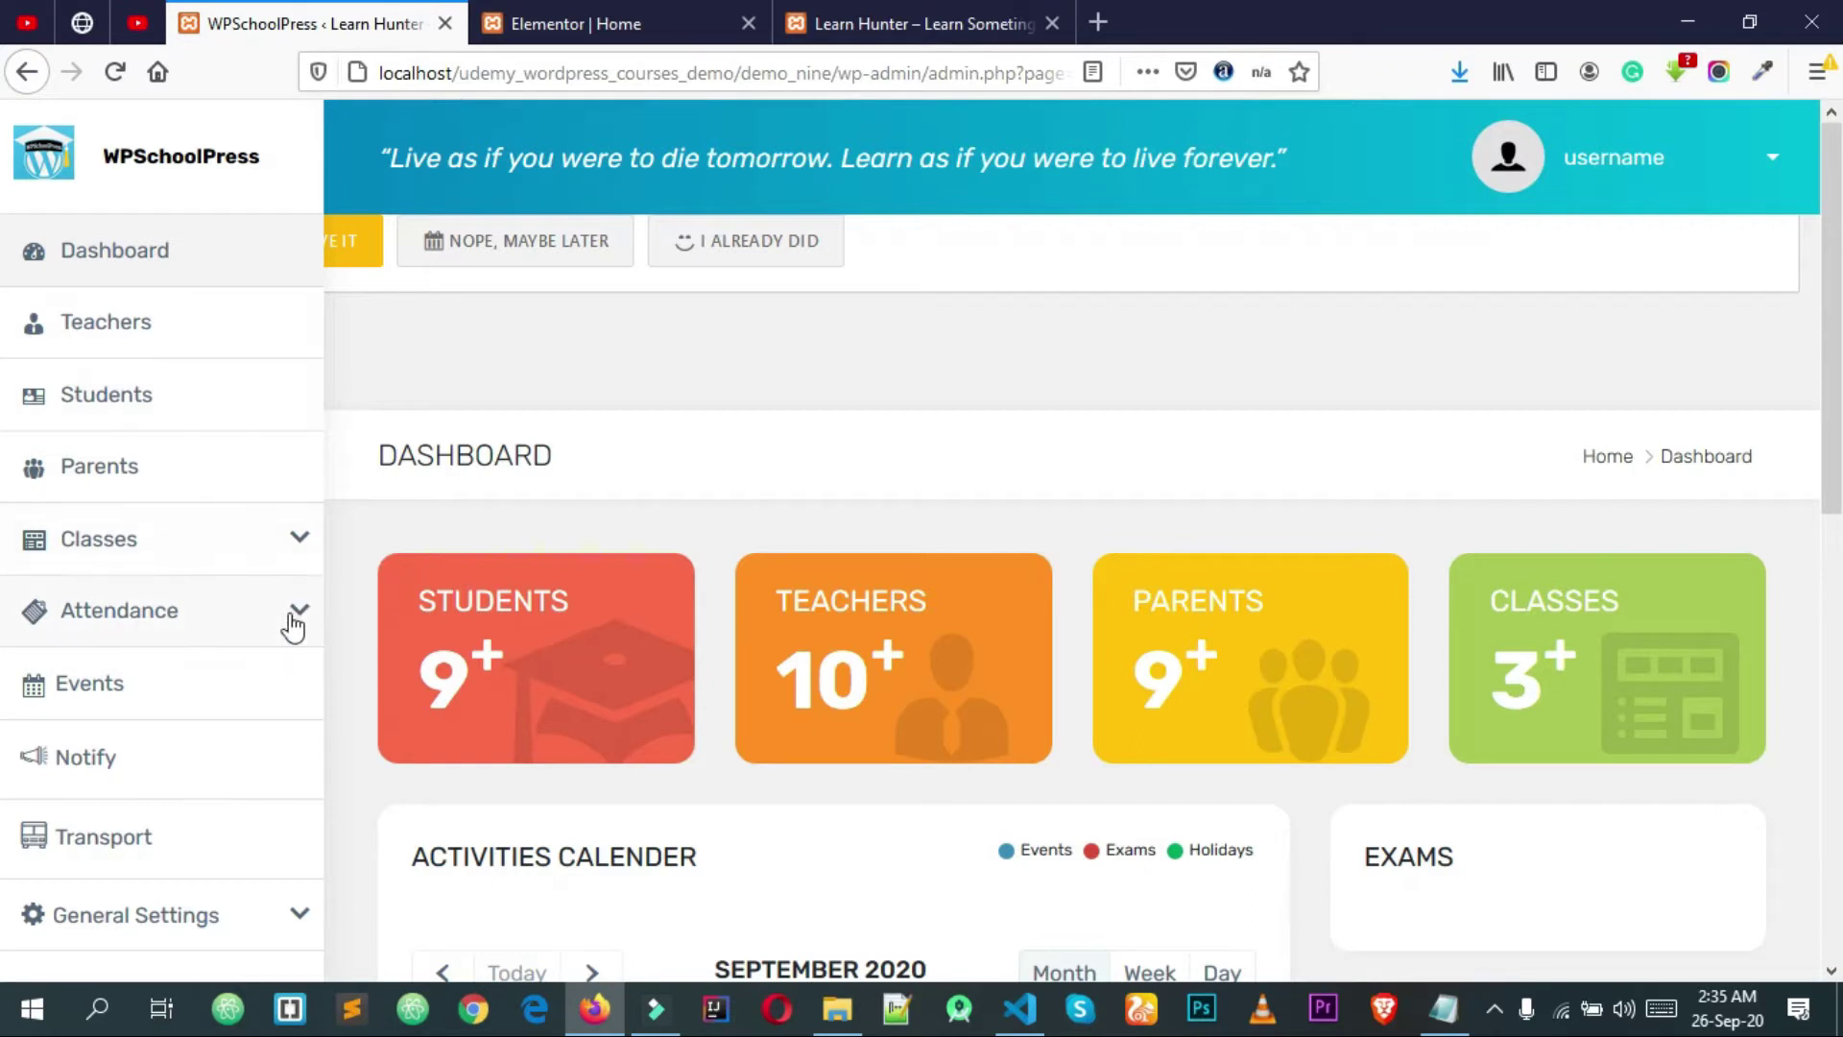
scroll(222, 486, down, 8)
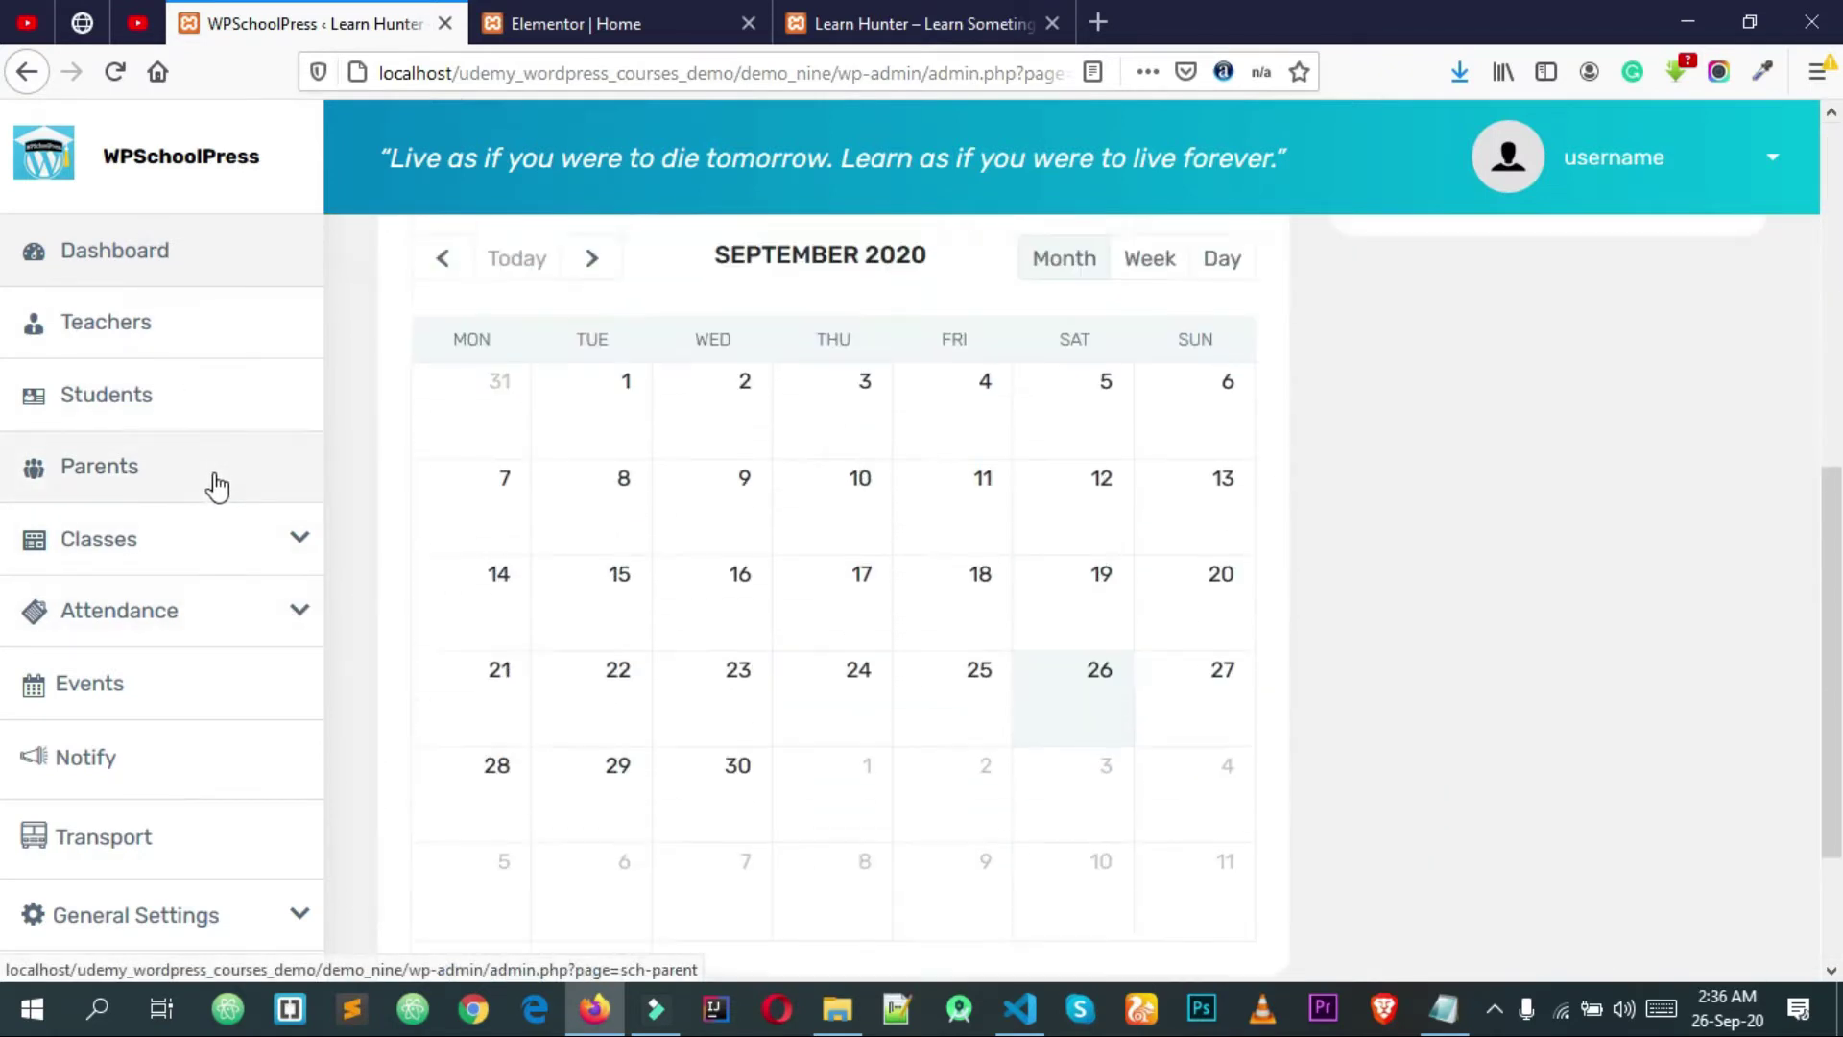
scroll(217, 487, up, 8)
click(103, 158)
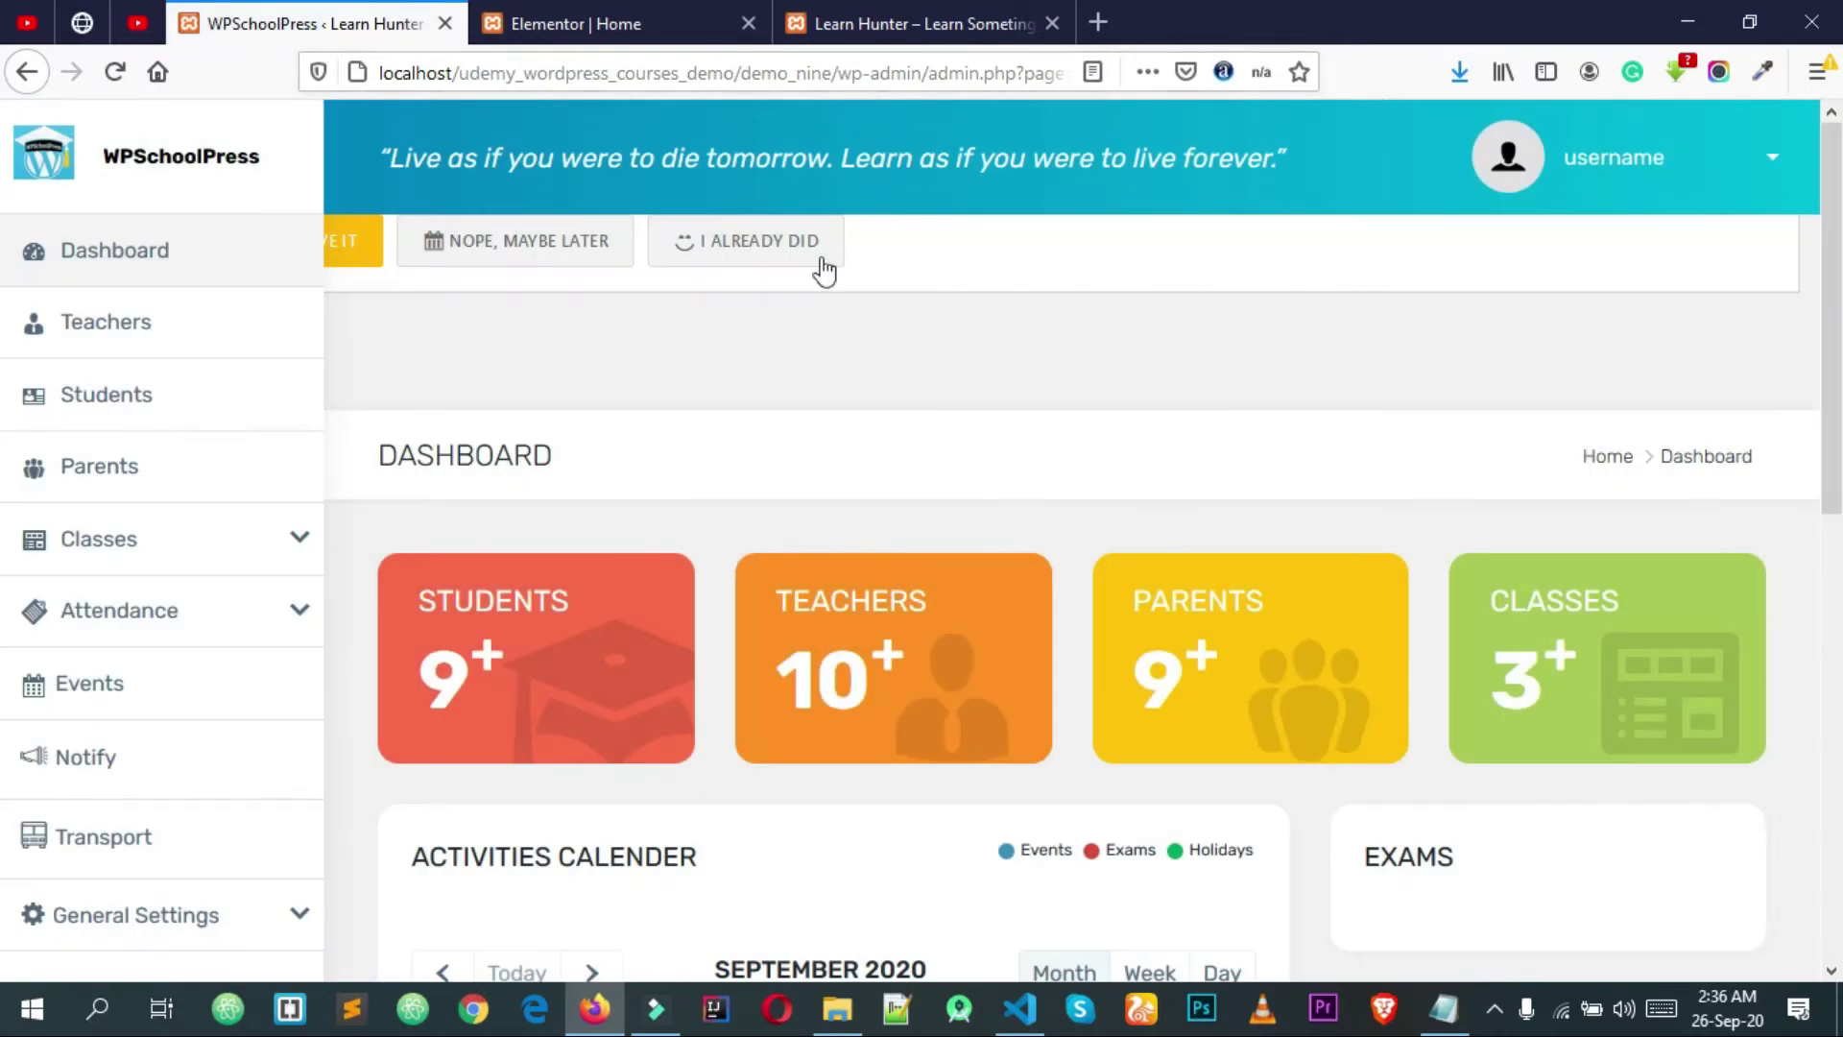
Step: Switch to the Learn Hunter site tab, scroll it, then start a new blank tab
click(874, 21)
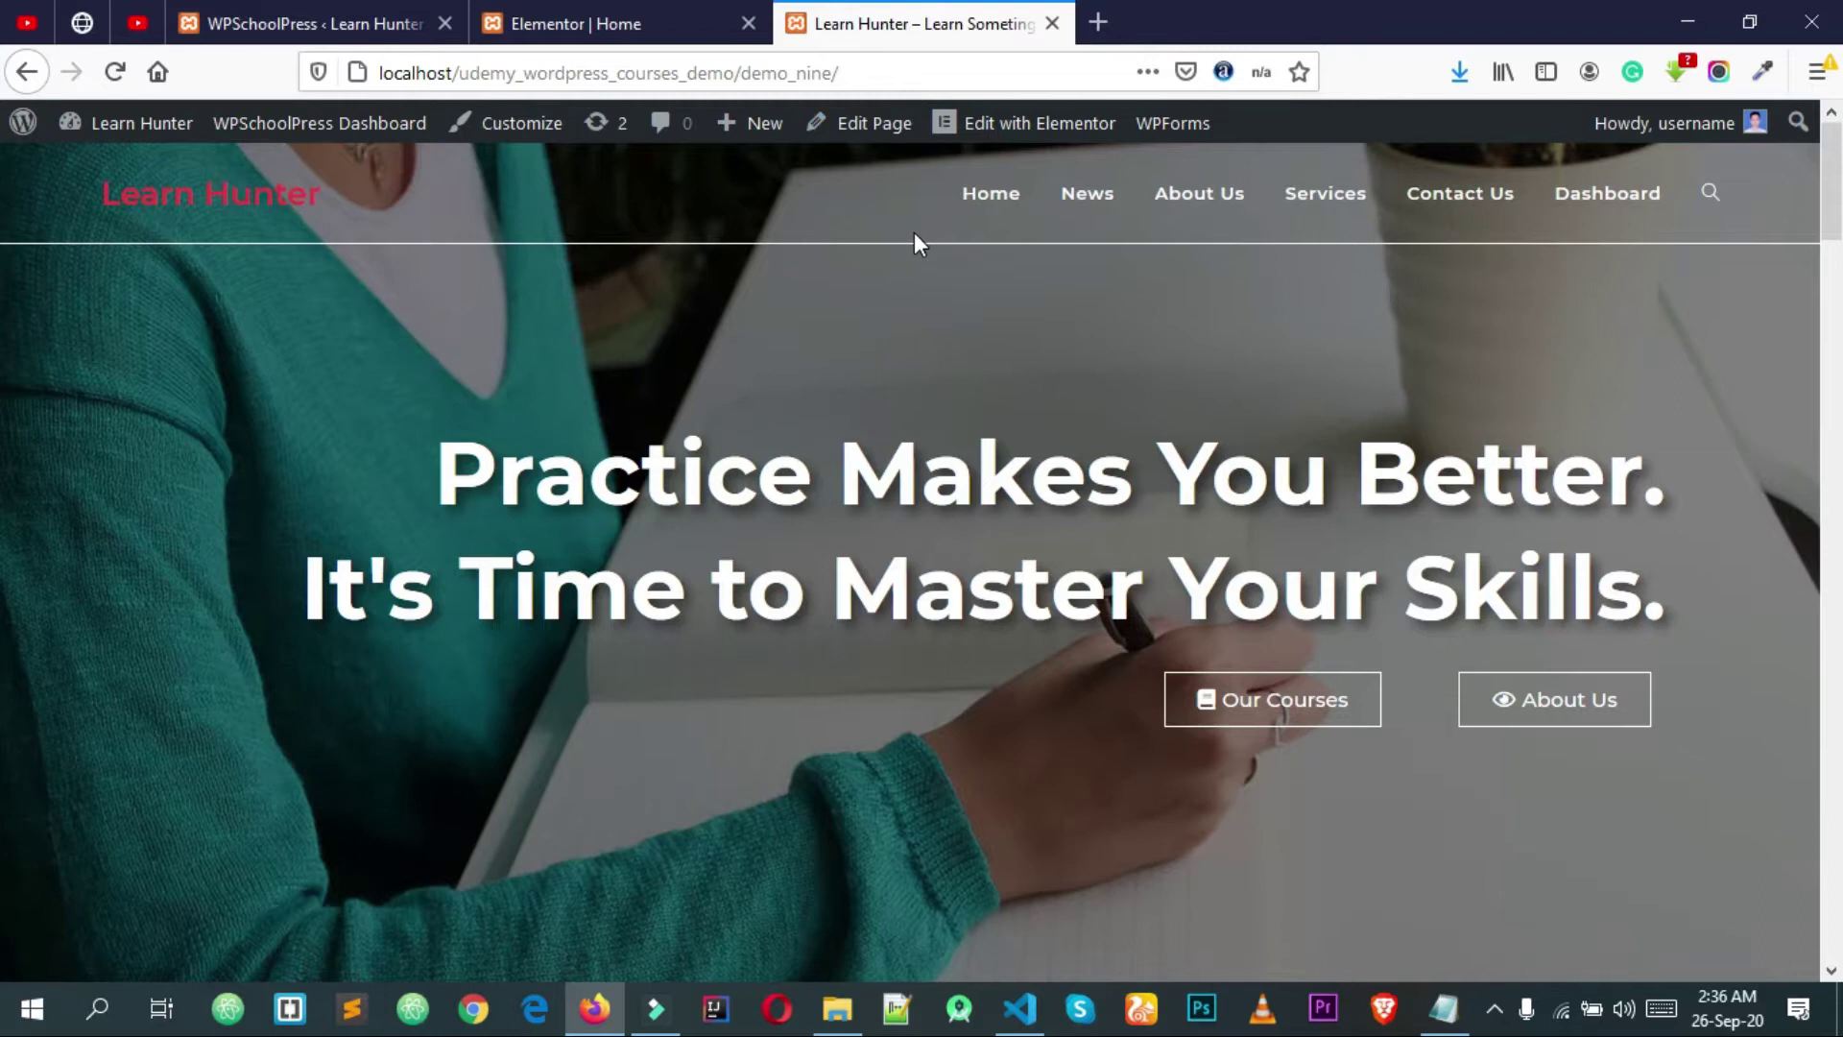
scroll(914, 236, down, 8)
scroll(921, 252, up, 8)
click(1098, 21)
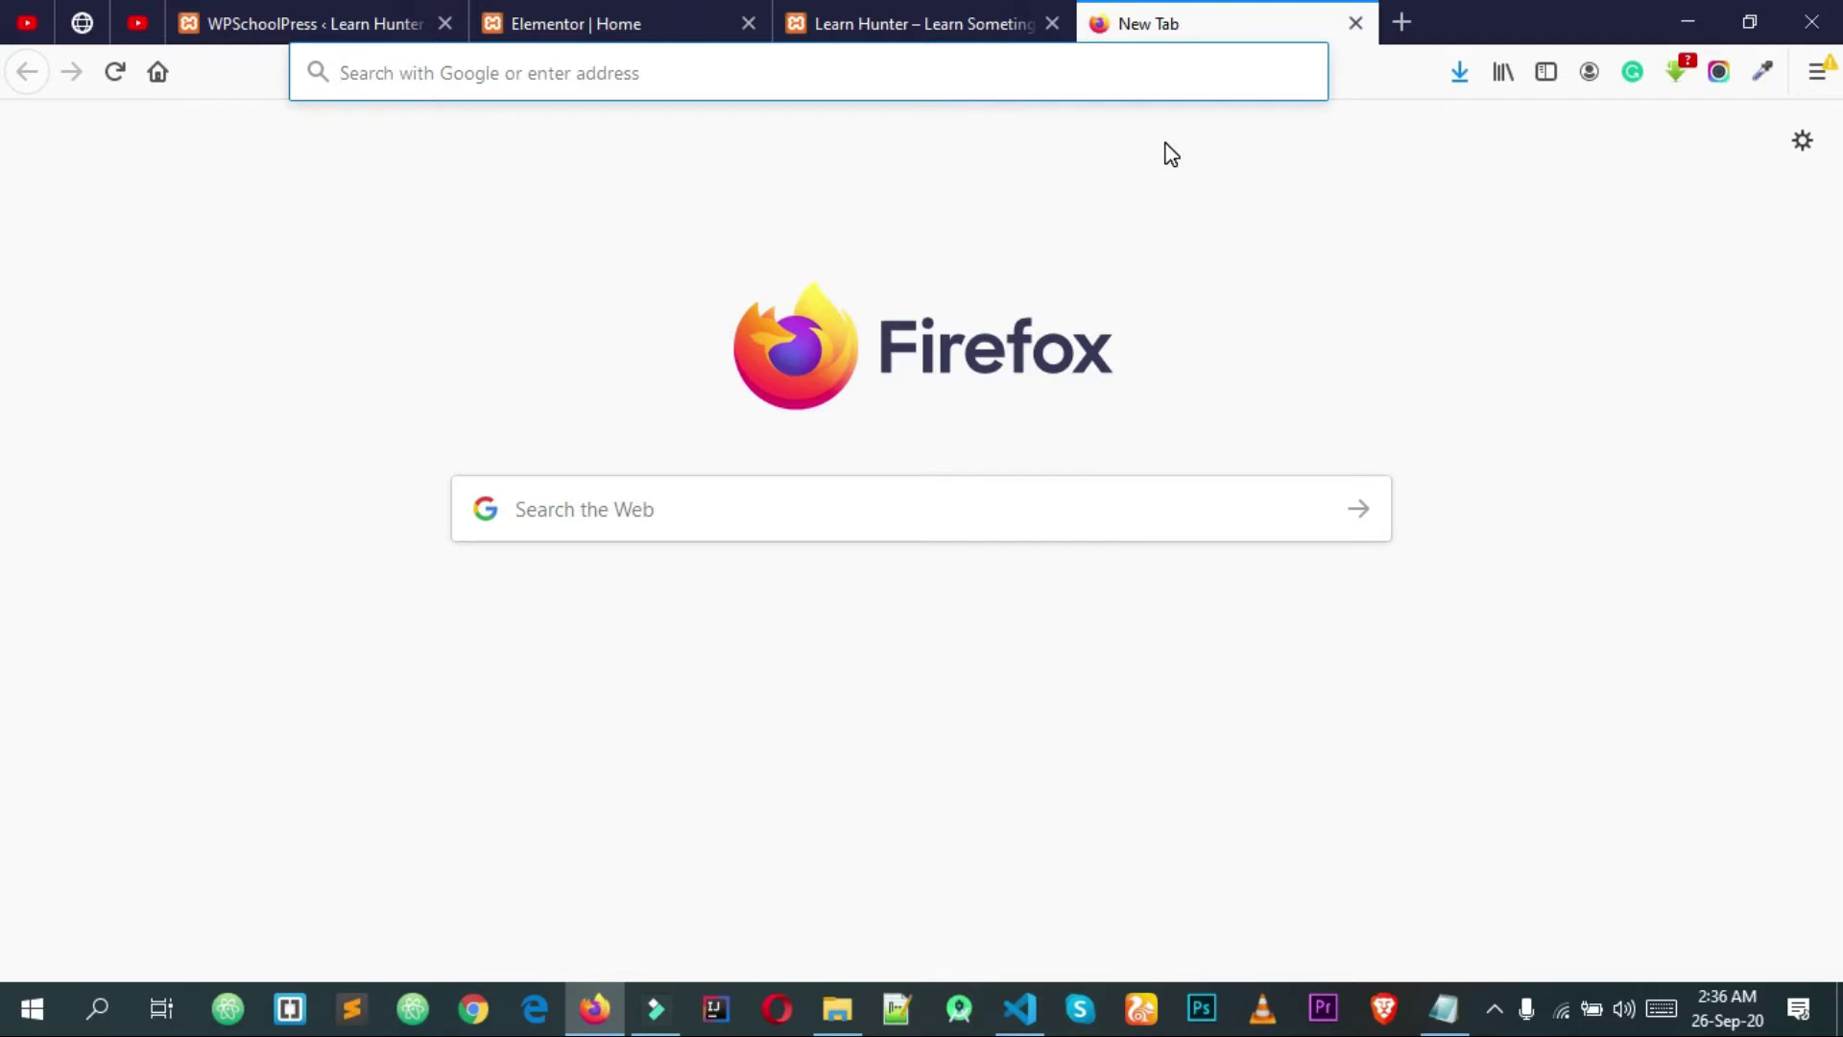
Step: Search for 'pigeon host' and open PigeonHost, accepting the certificate risk warning
text(p)
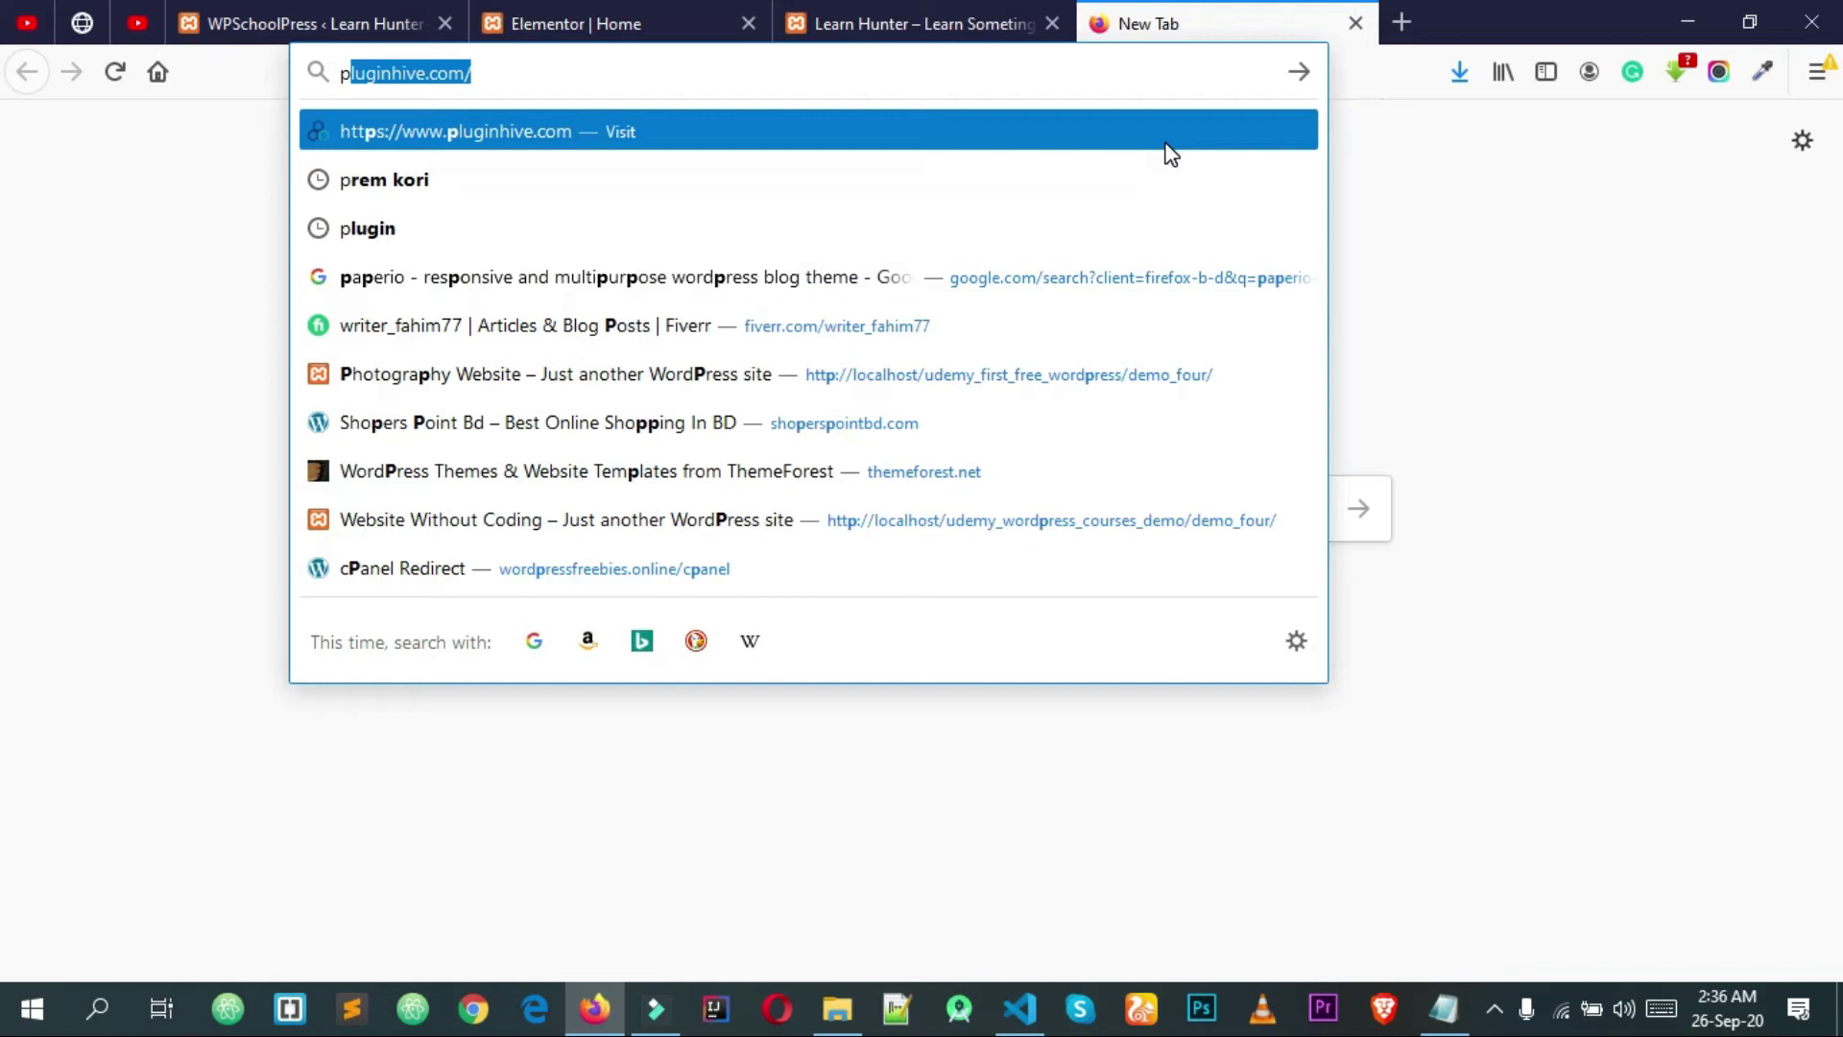
text(igeon host)
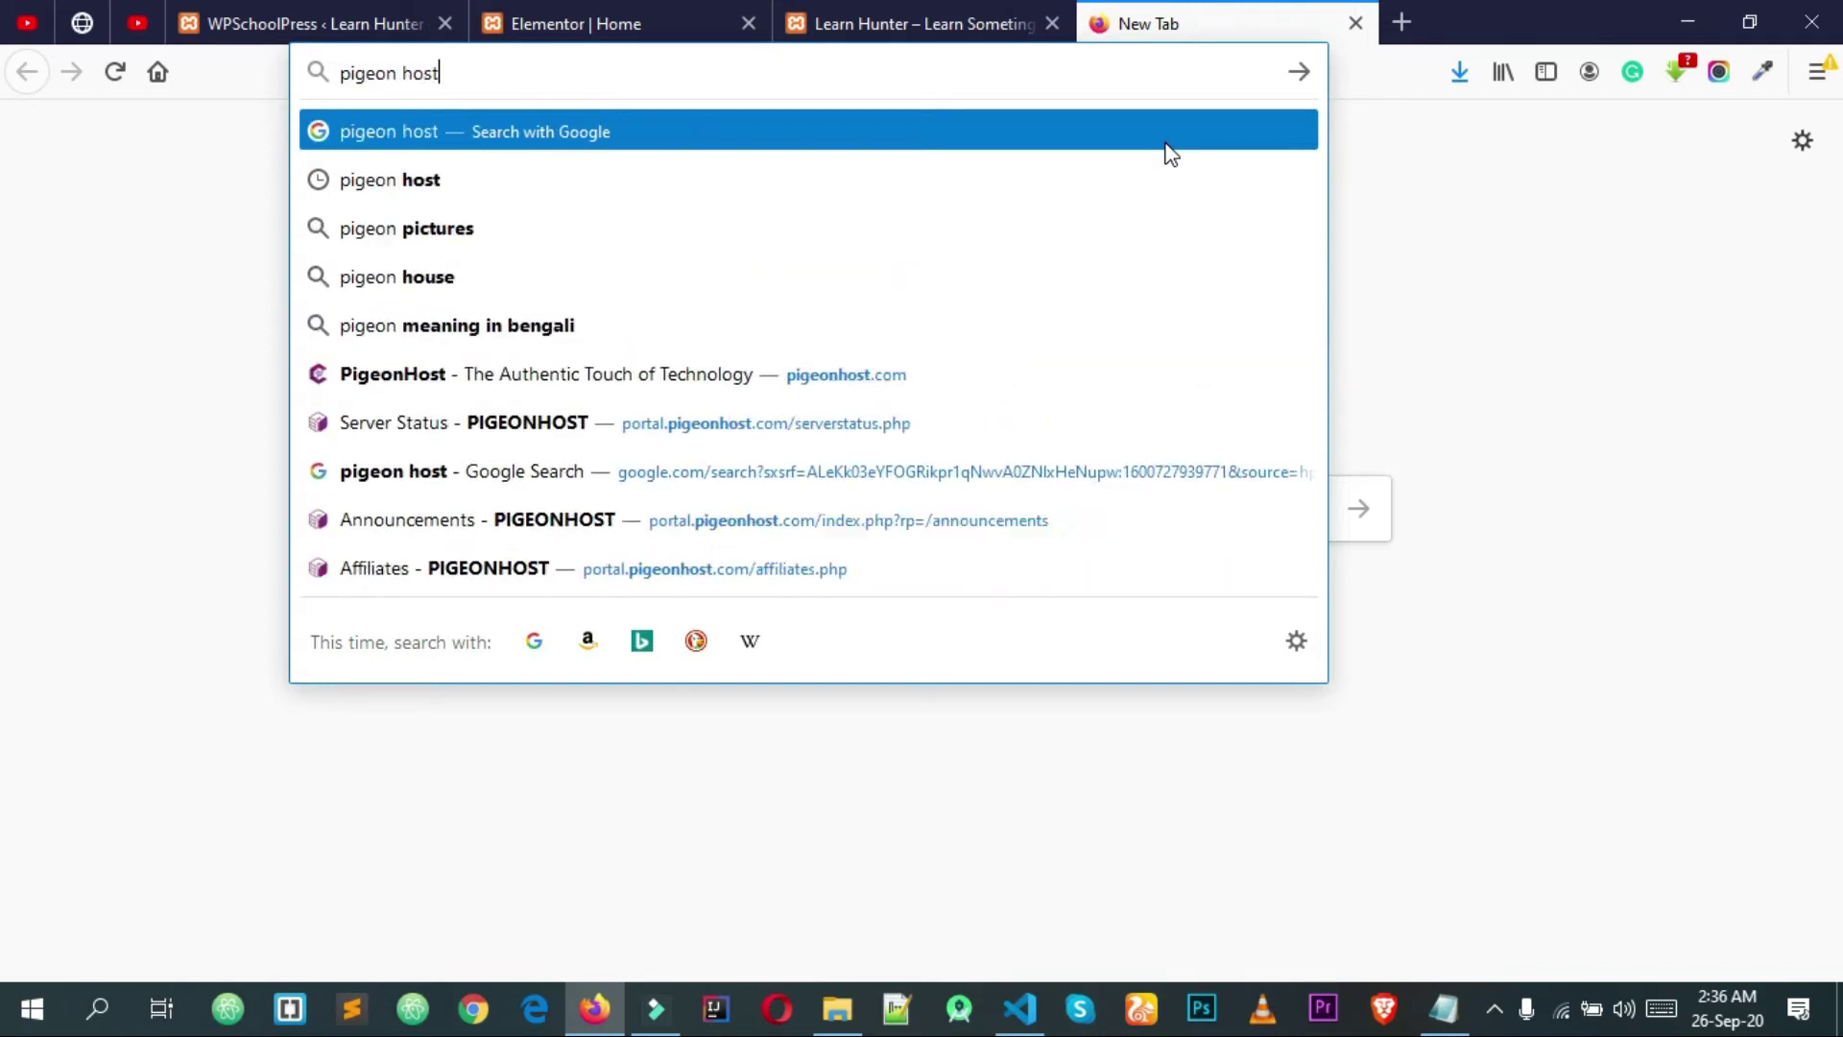
key(Return)
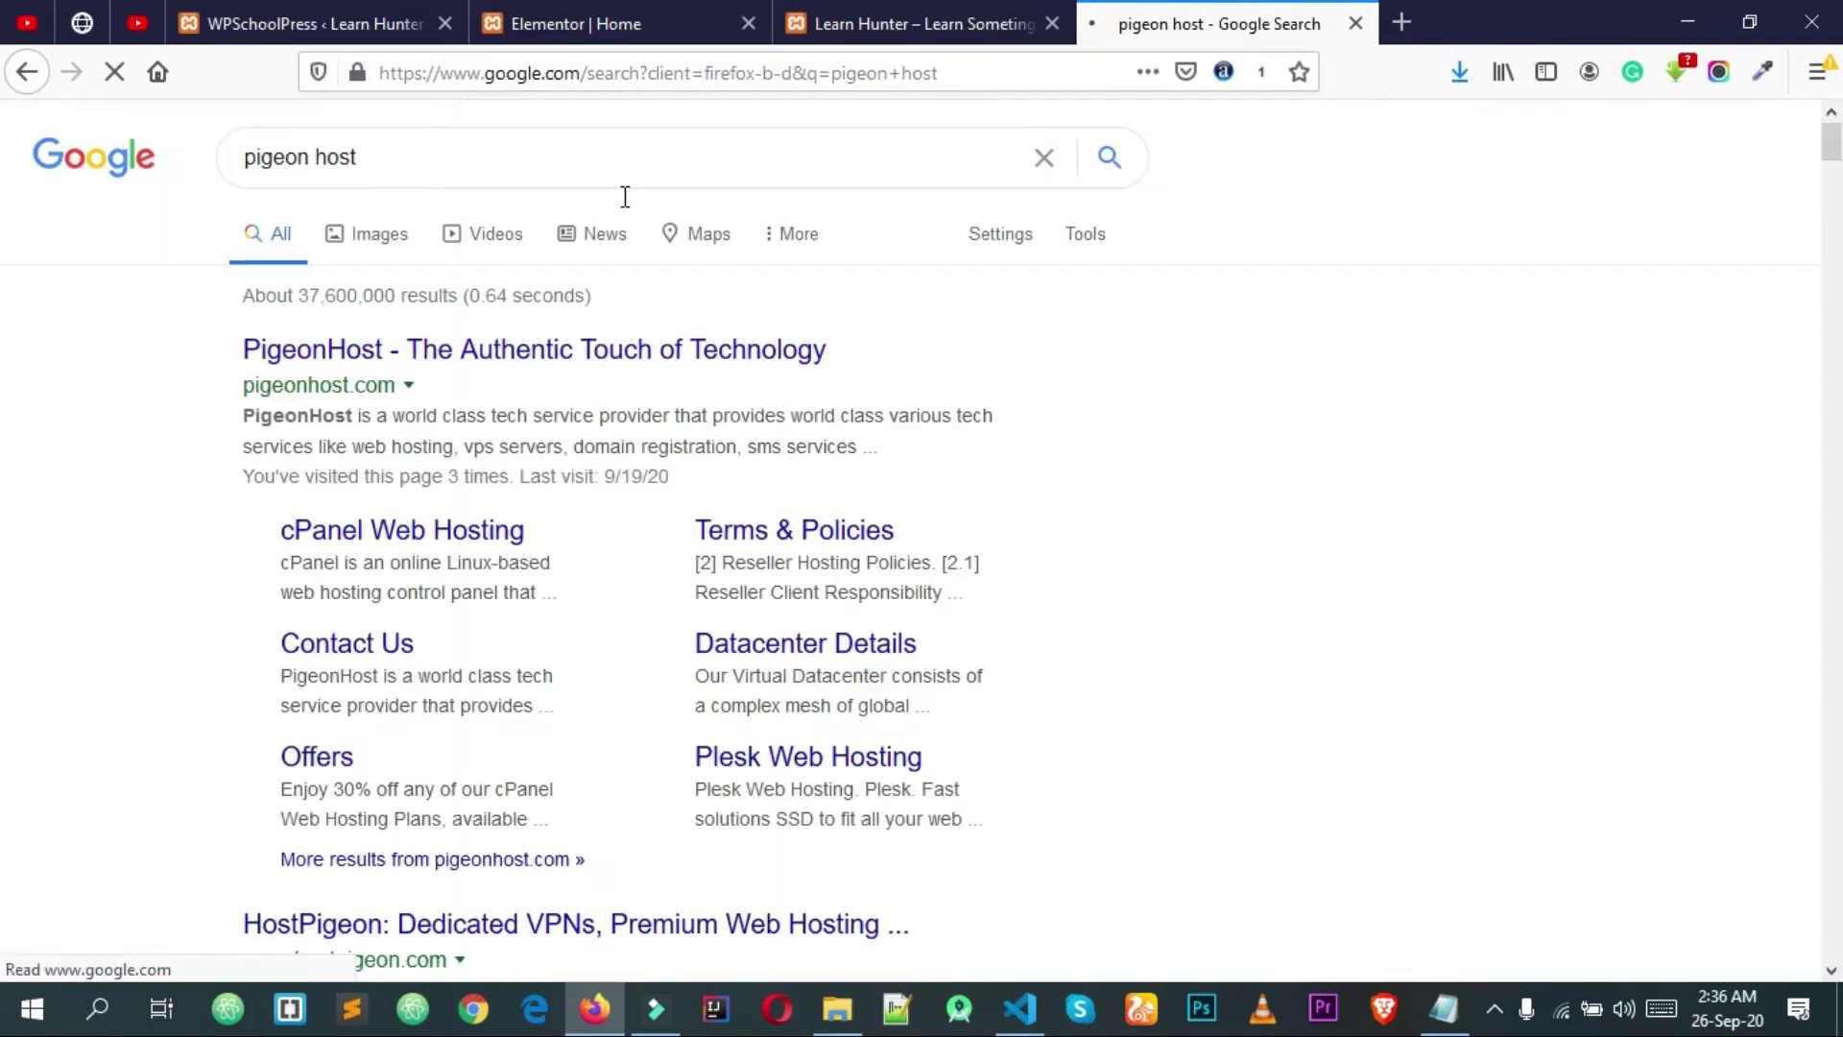
click(298, 366)
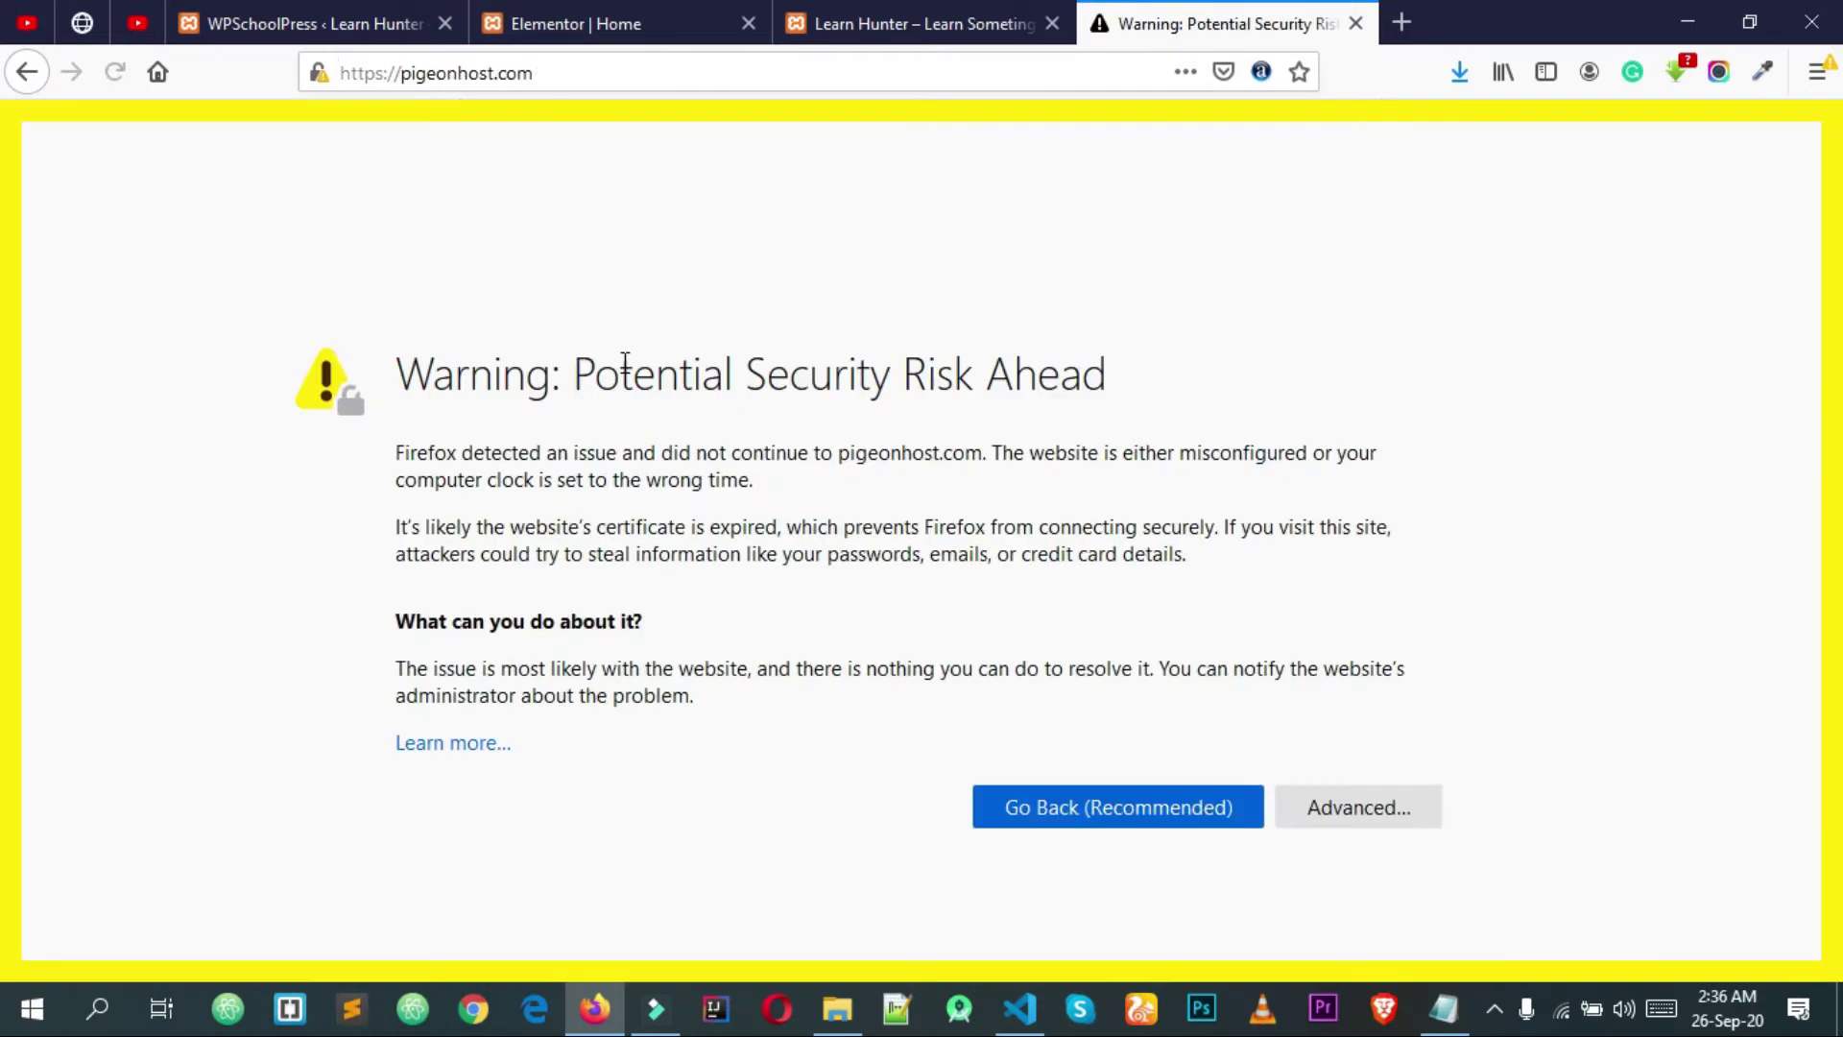
click(1358, 808)
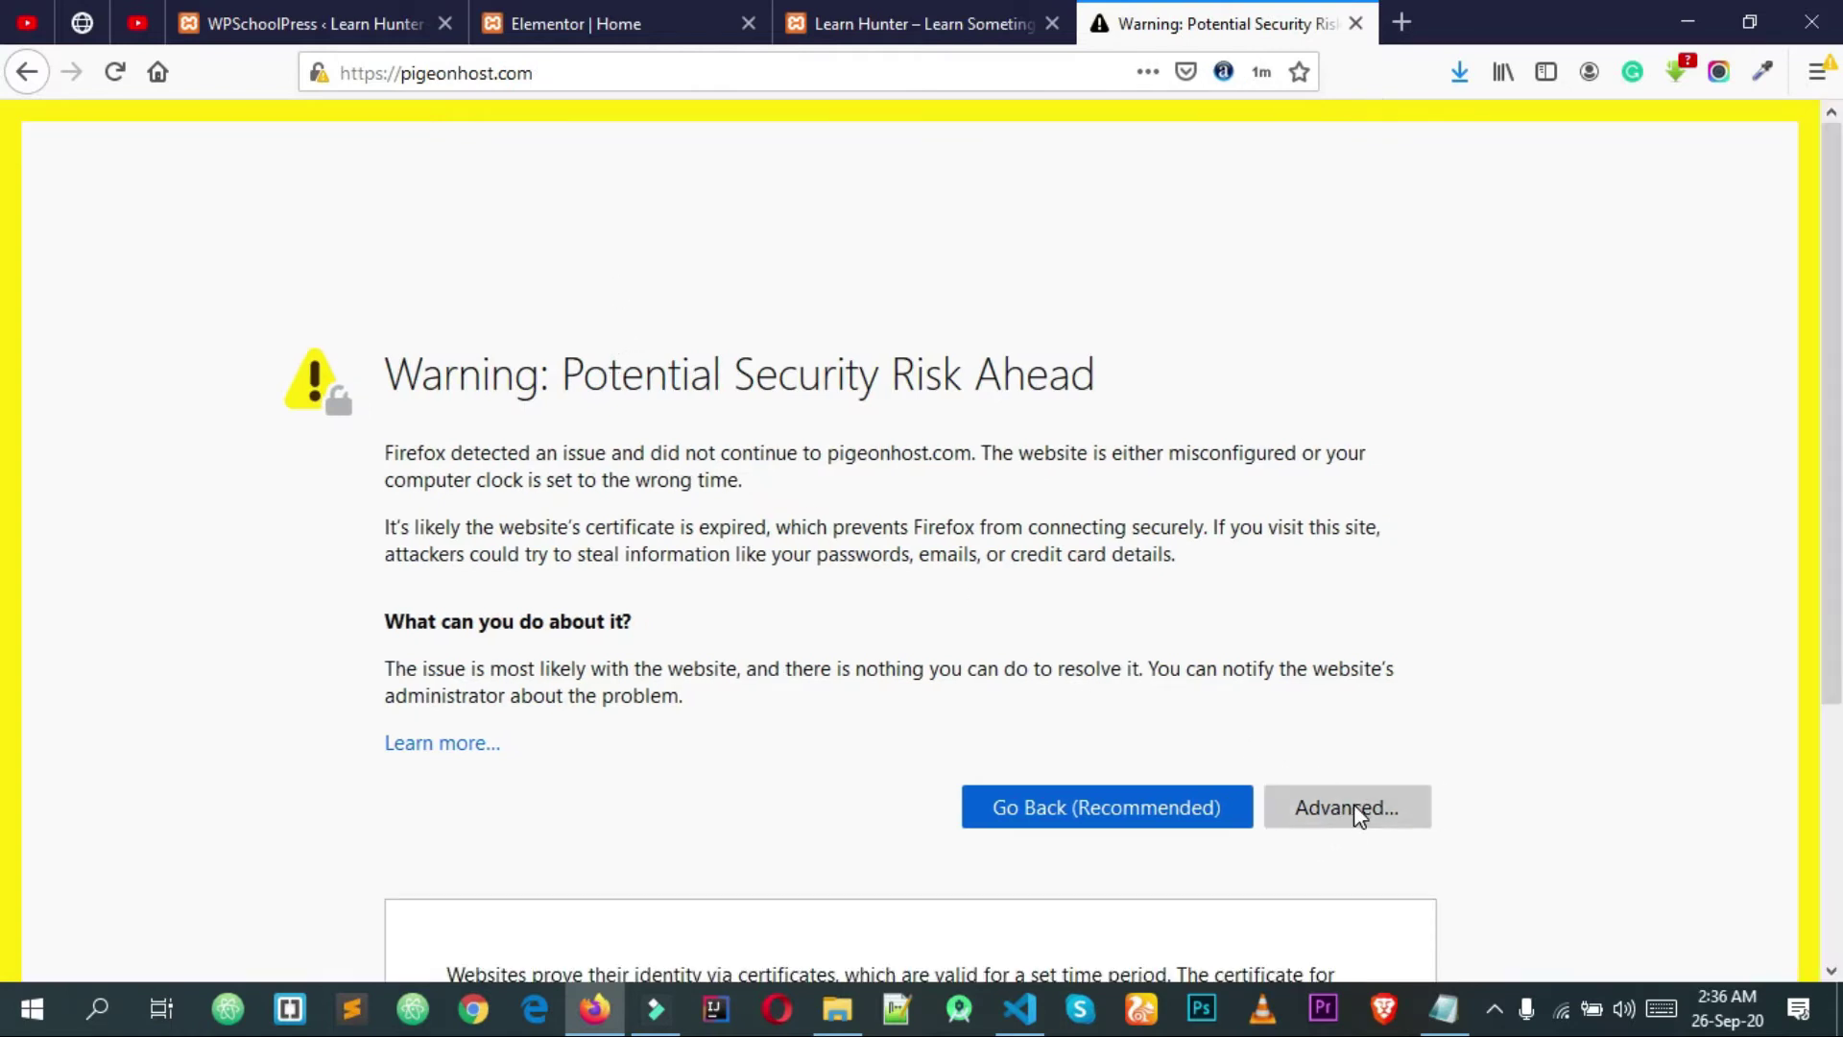
click(1330, 864)
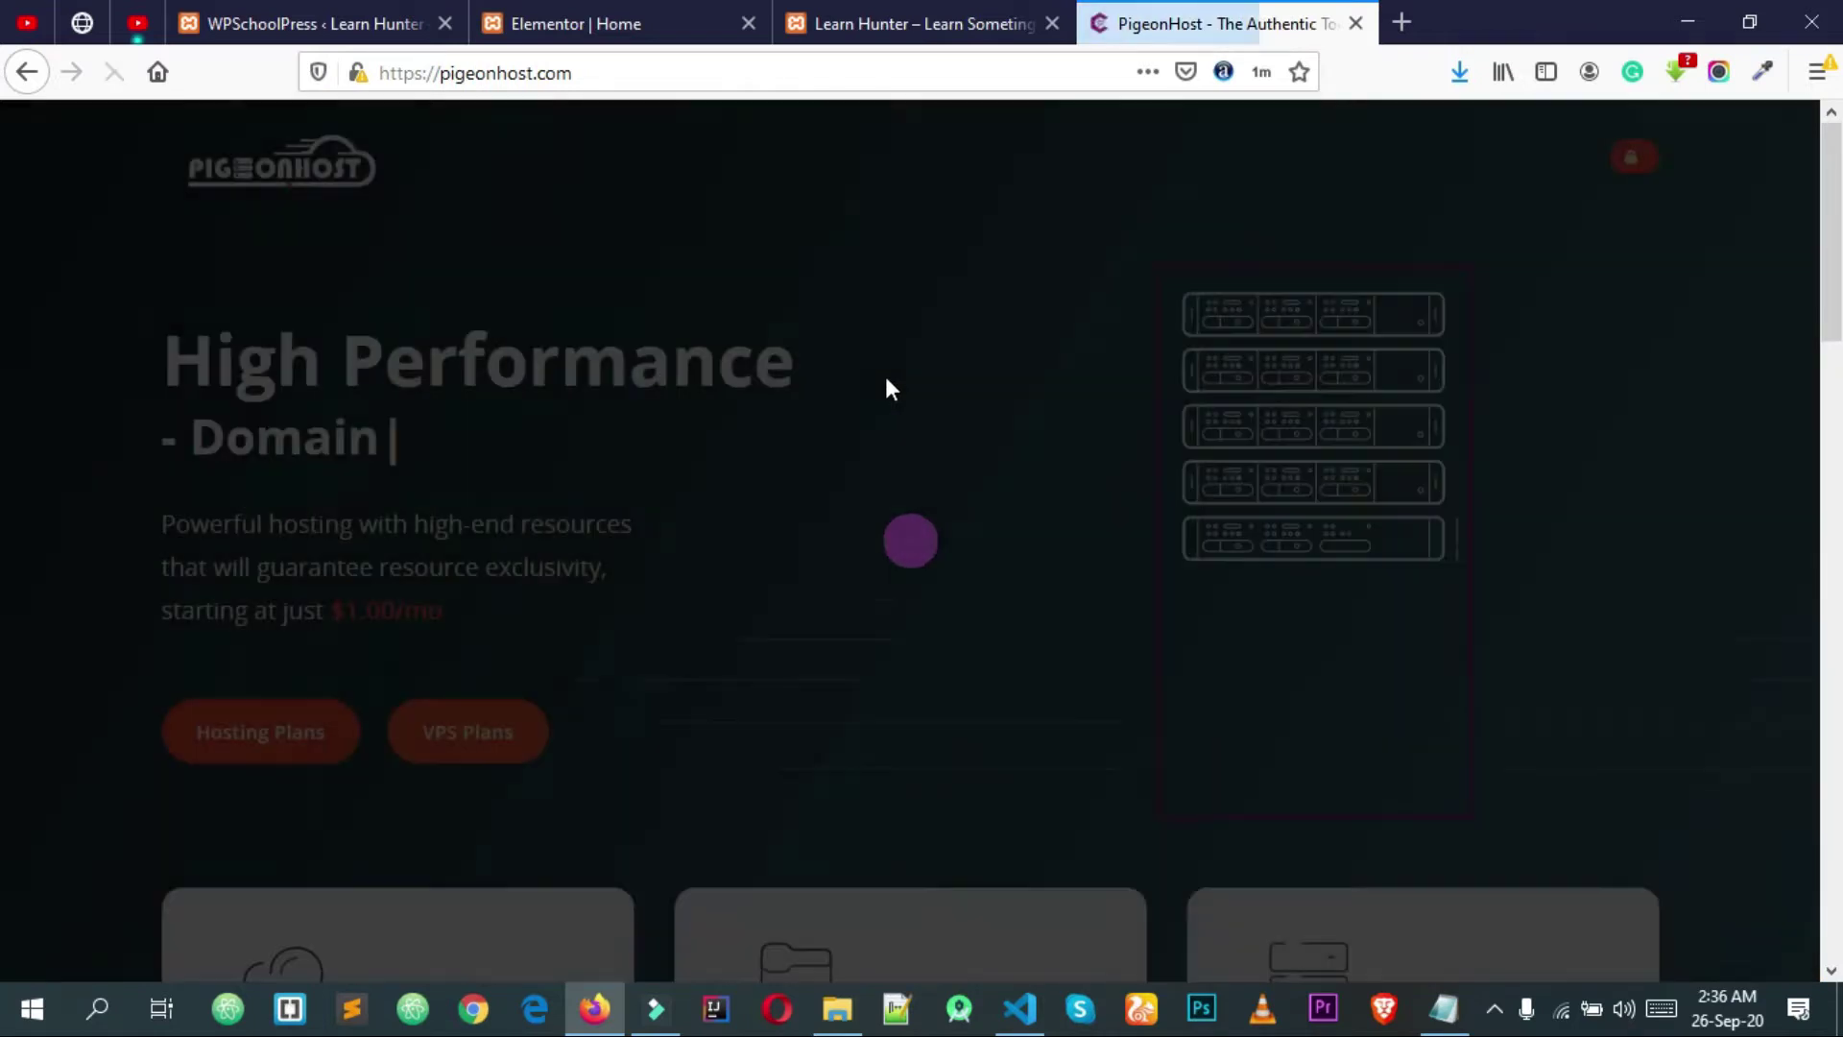
Step: Scroll through the PigeonHost homepage and return to its top
scroll(1159, 334, down, 3)
scroll(907, 229, up, 2)
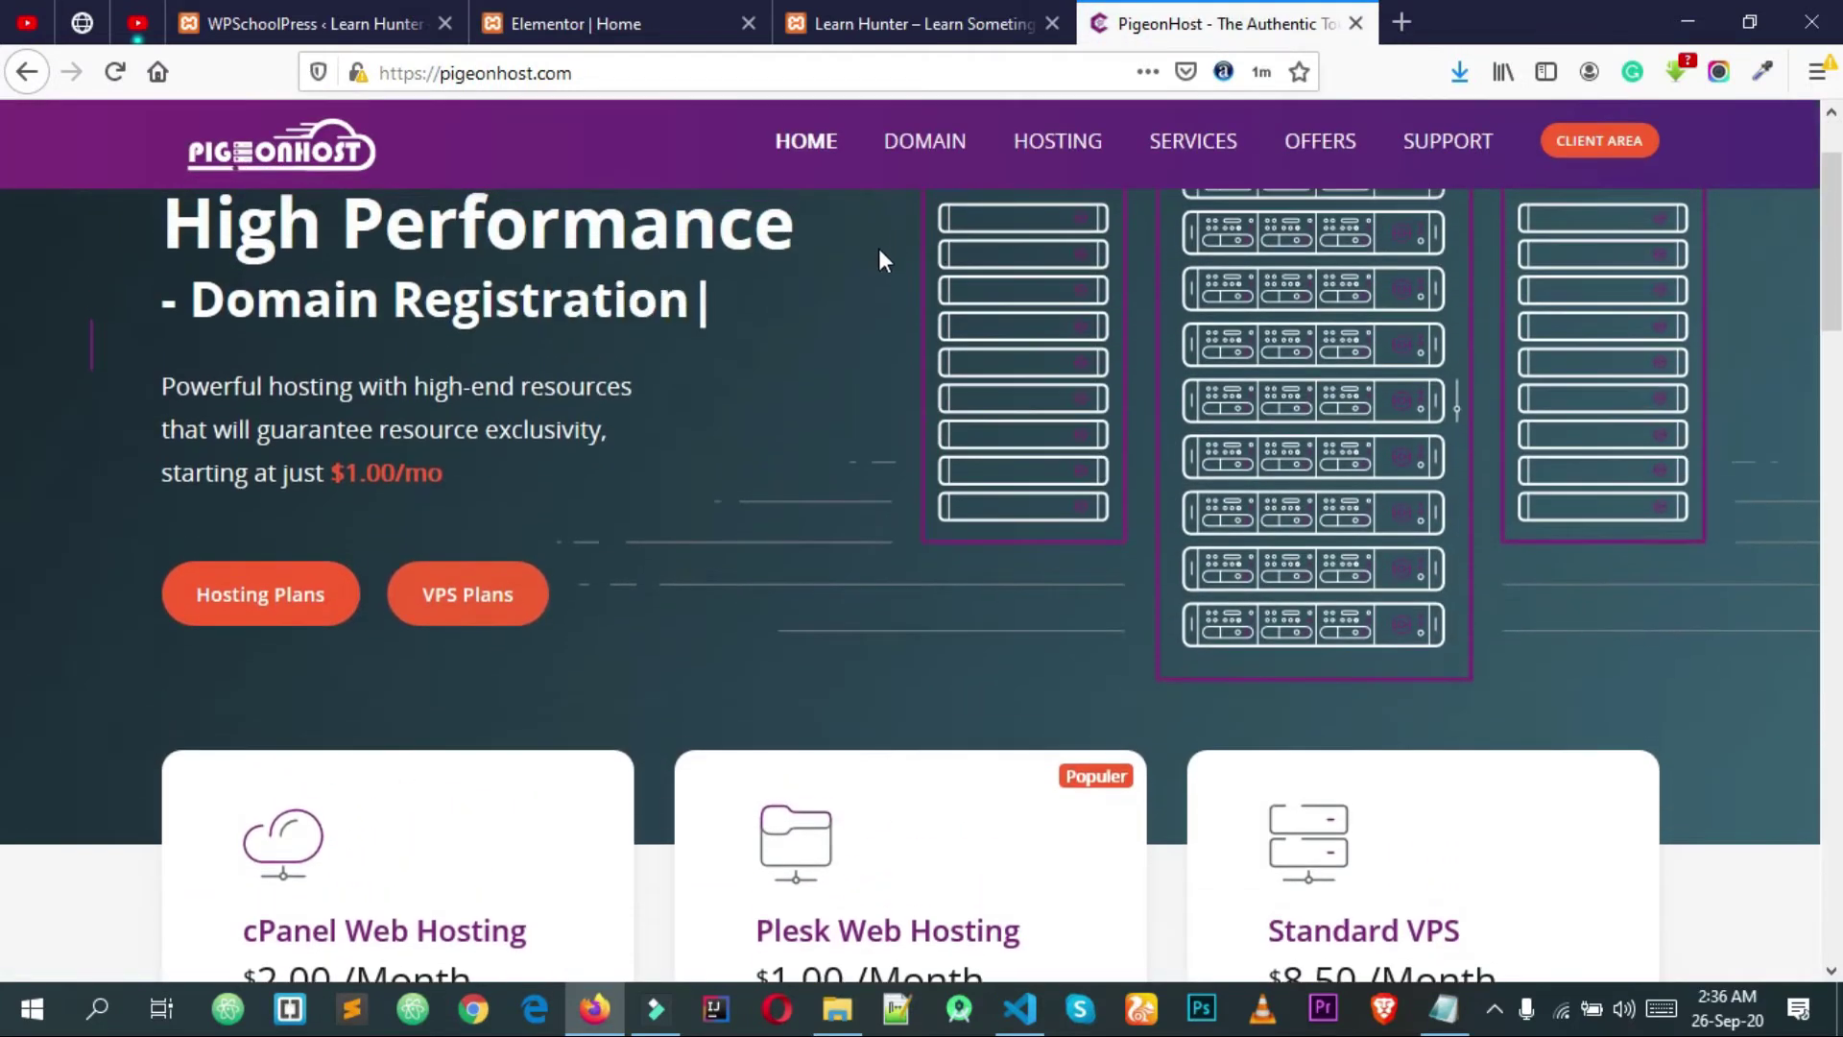
scroll(873, 228, up, 1)
scroll(935, 313, down, 15)
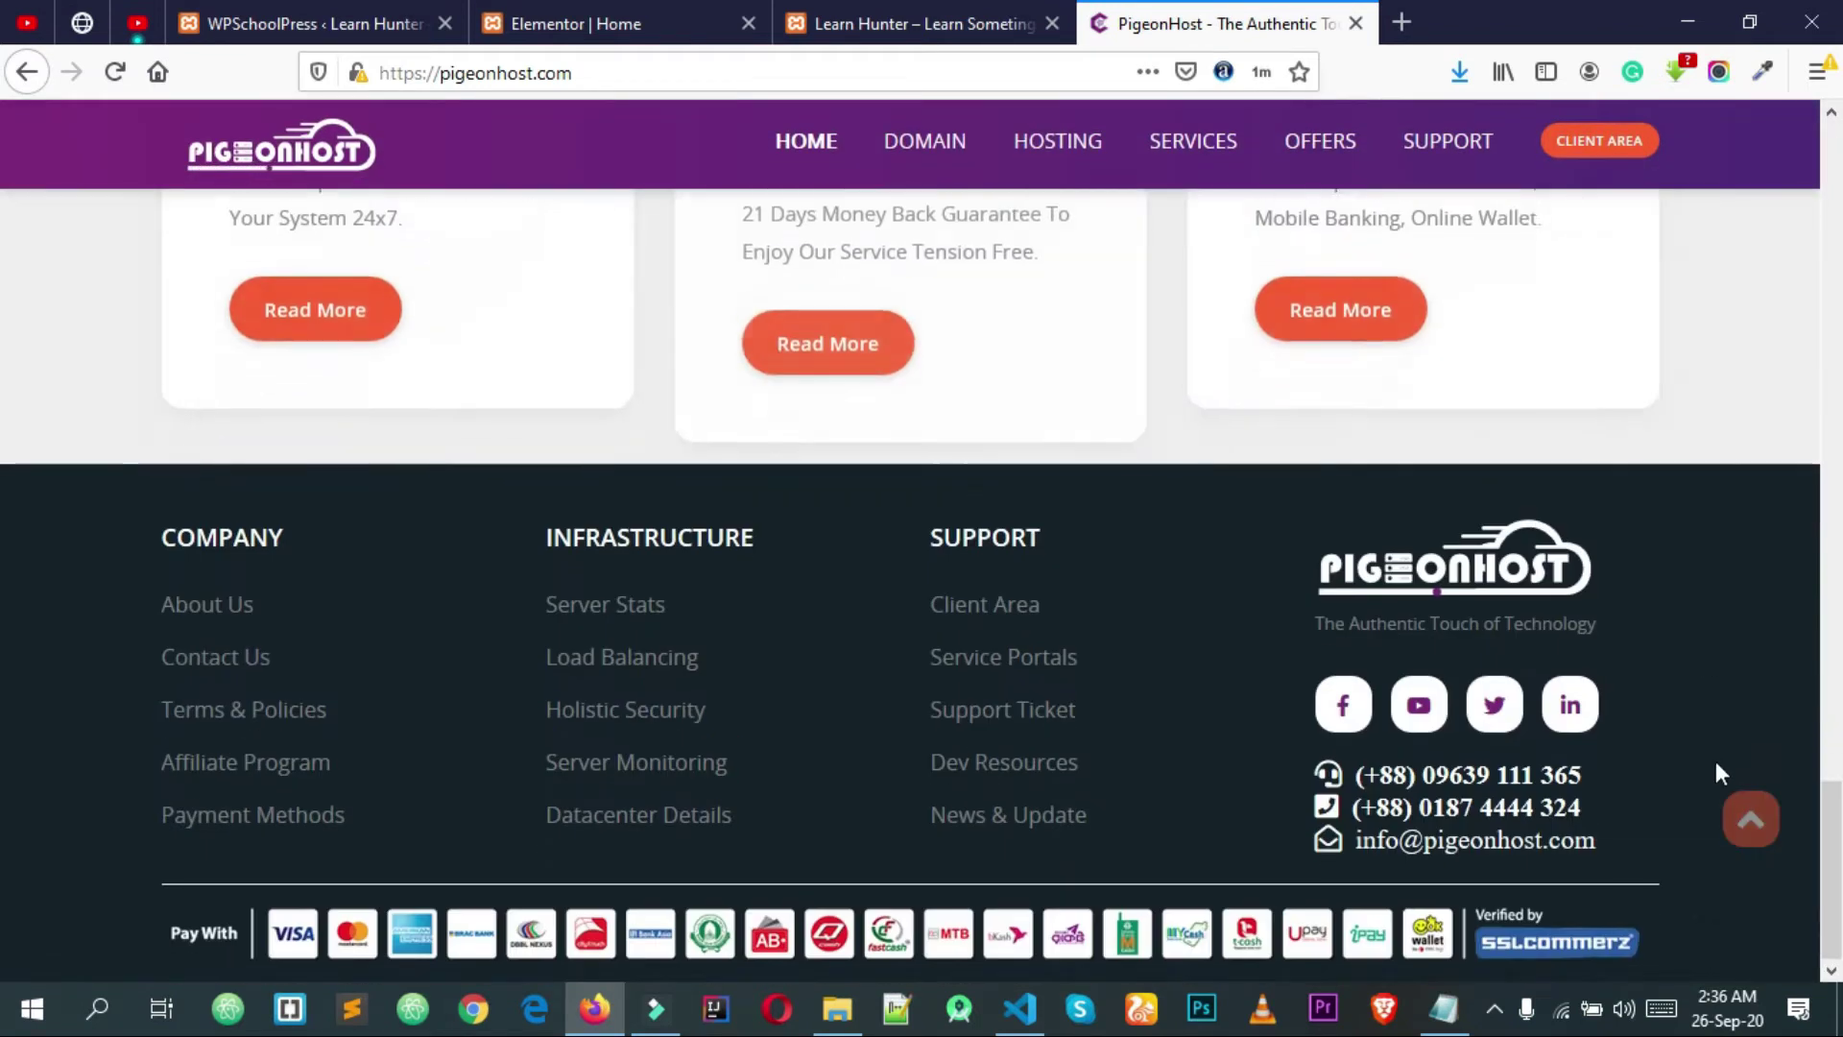
click(1749, 818)
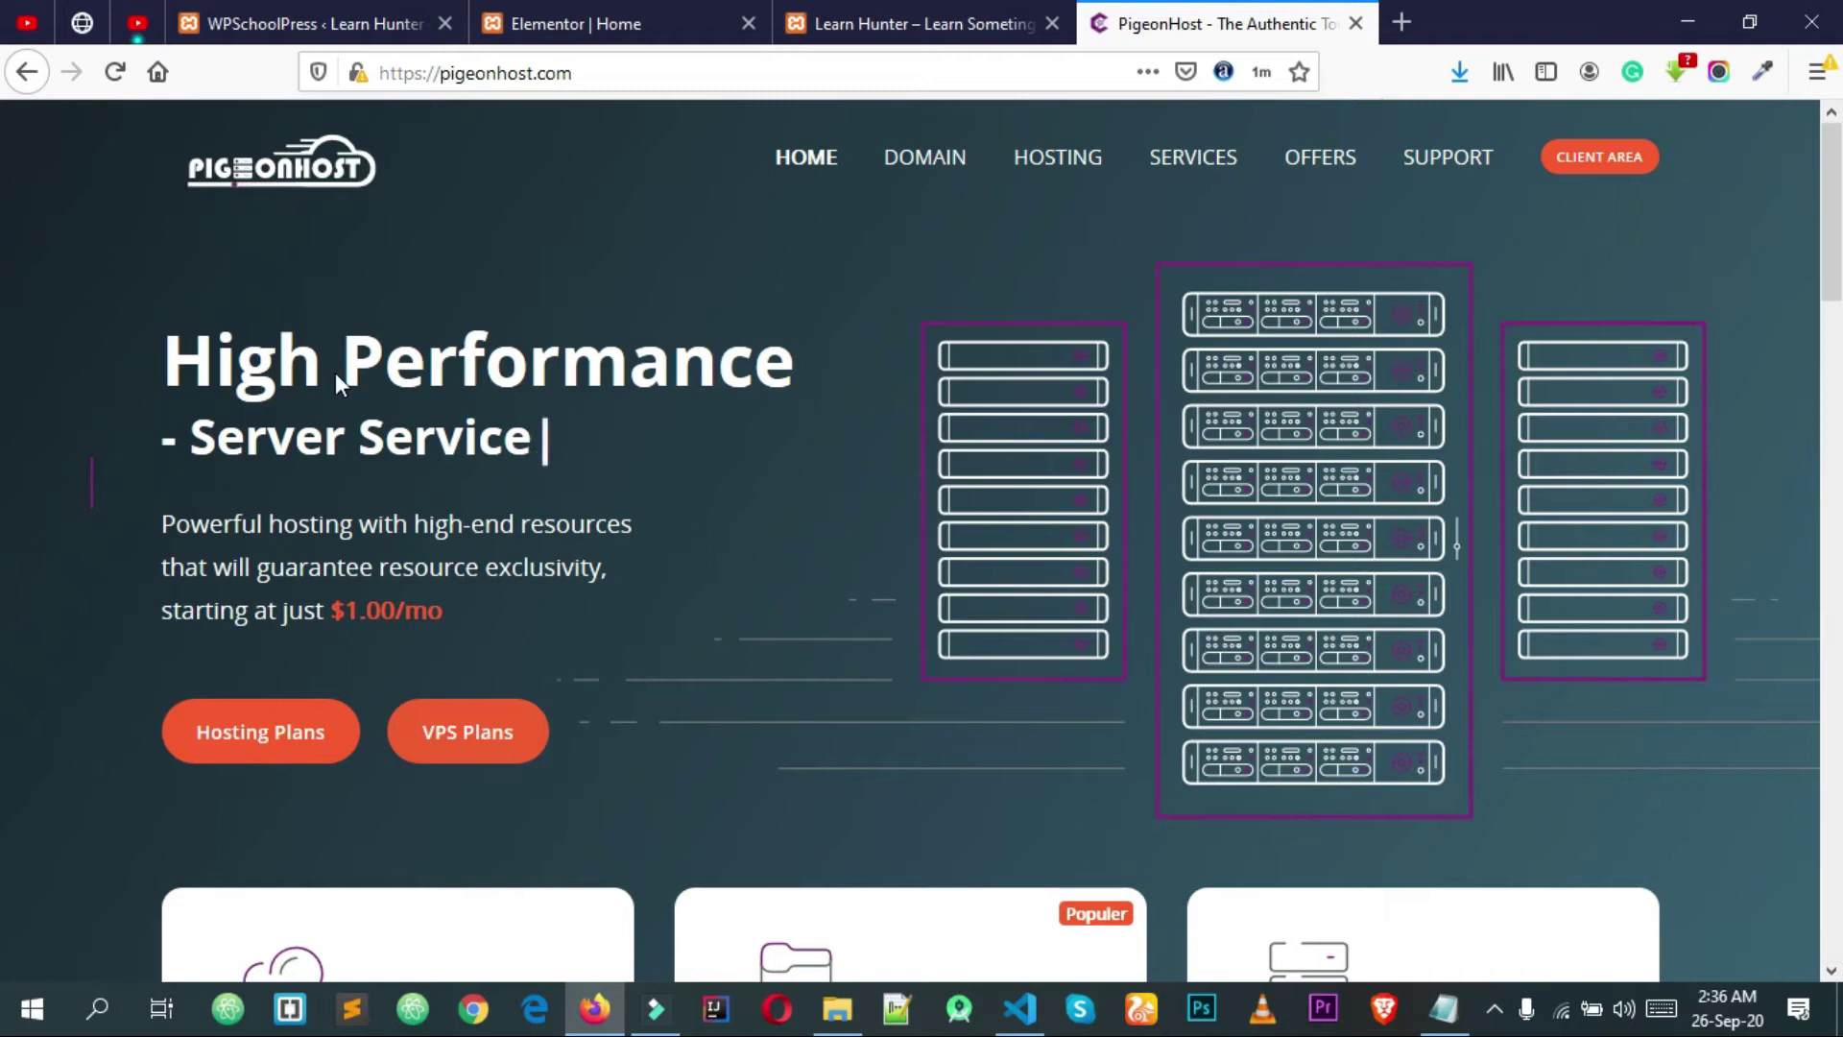
scroll(973, 244, down, 2)
scroll(977, 259, up, 2)
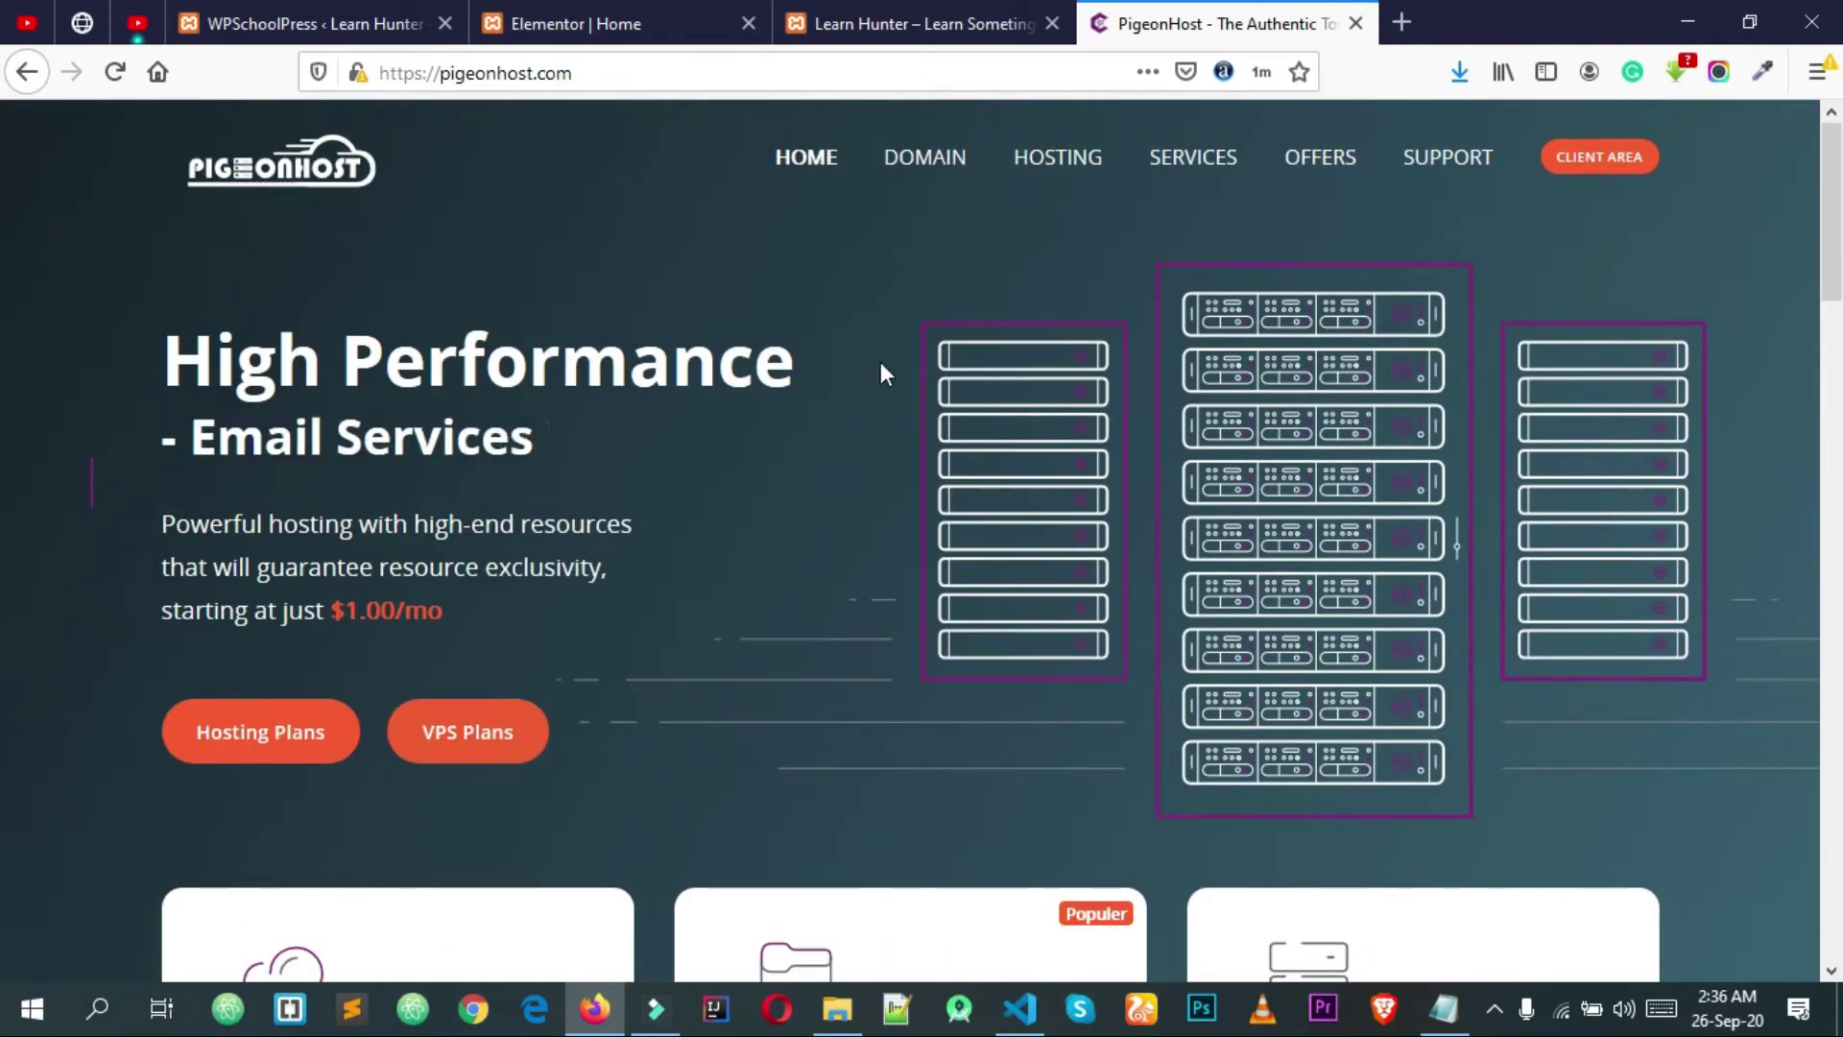
Step: Go to wordpressfreebies.online/cpanel using the autofilled address
click(611, 68)
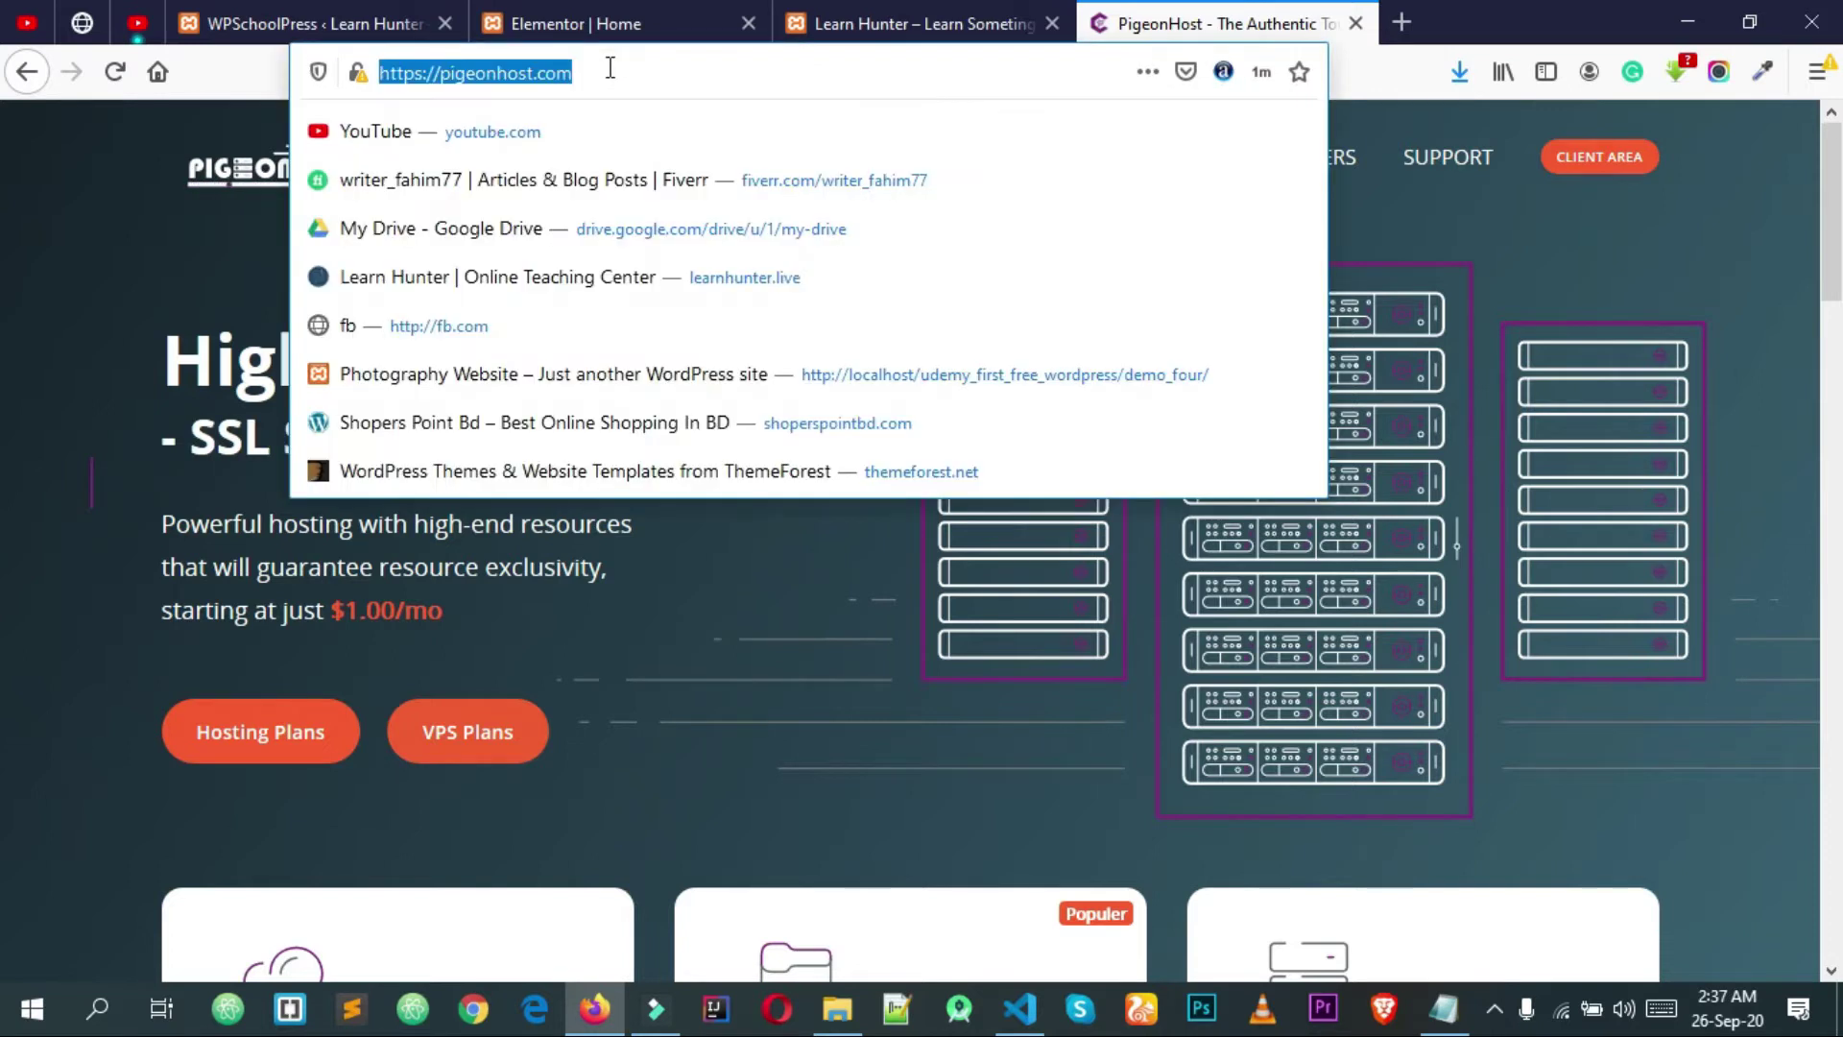
text(wordpressfreebies.online/)
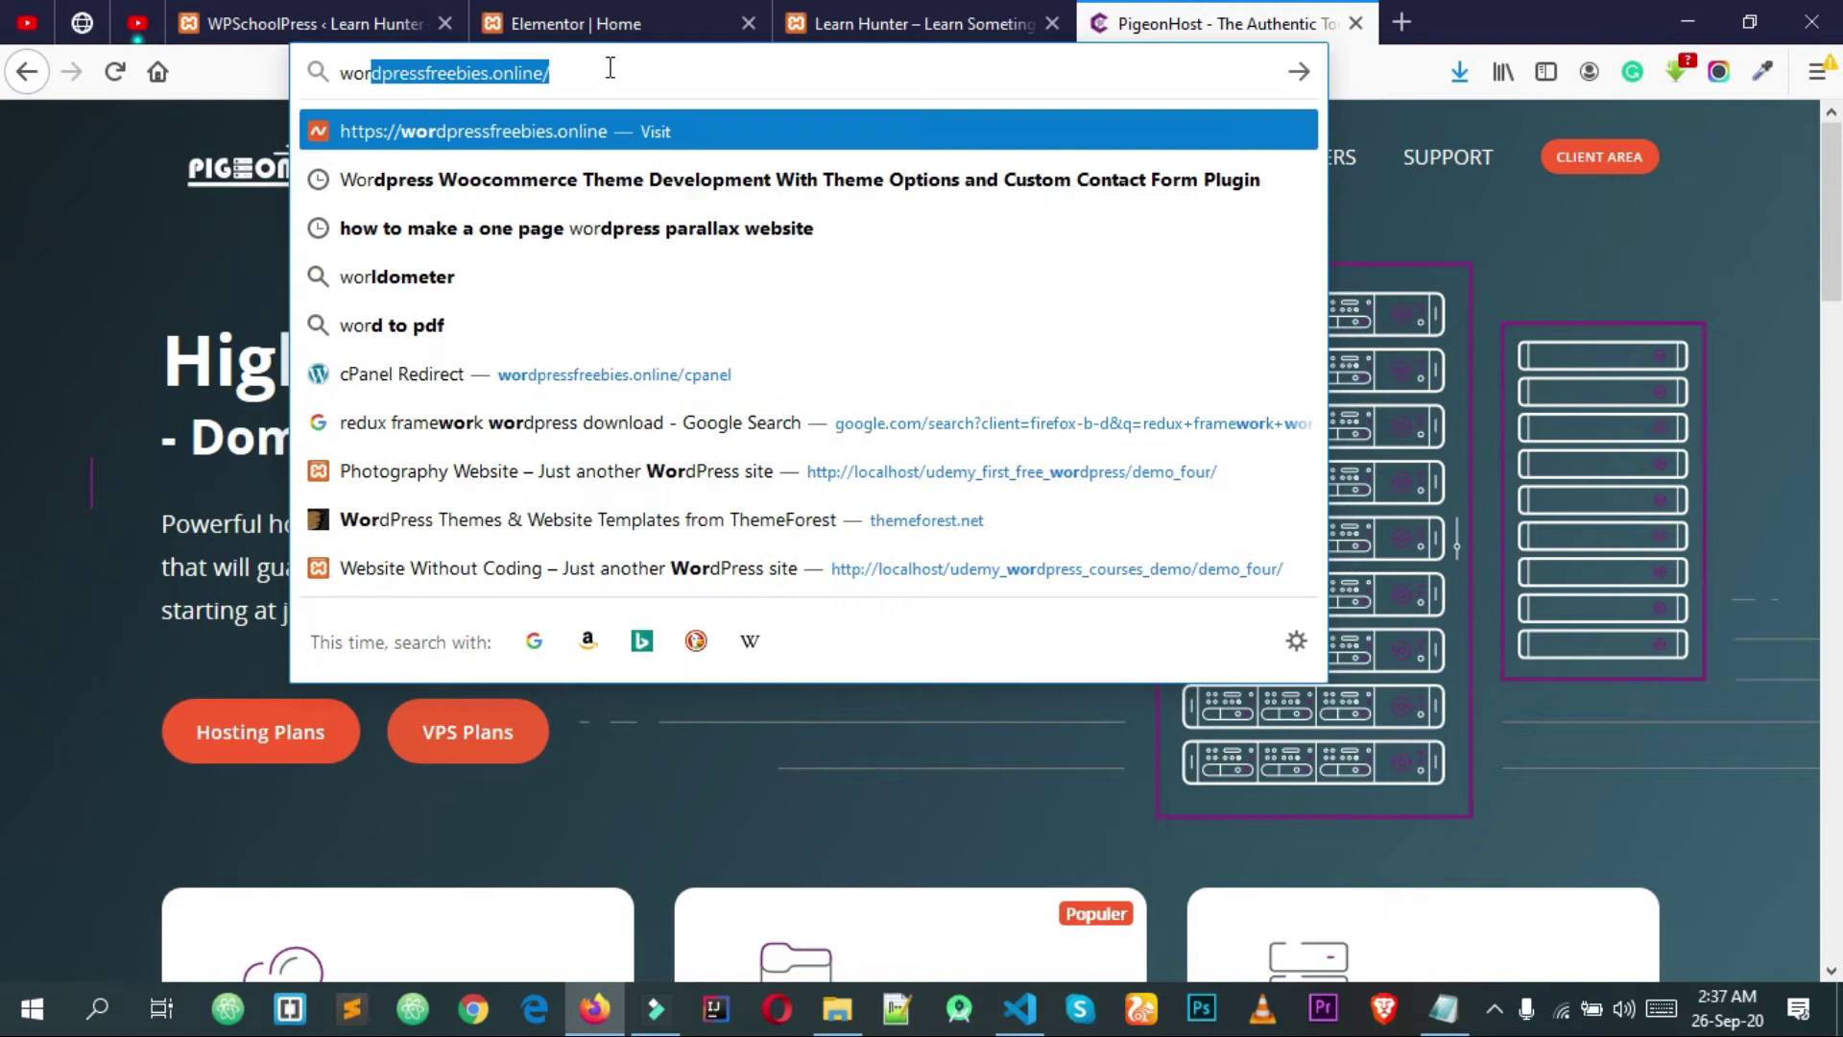
key(End)
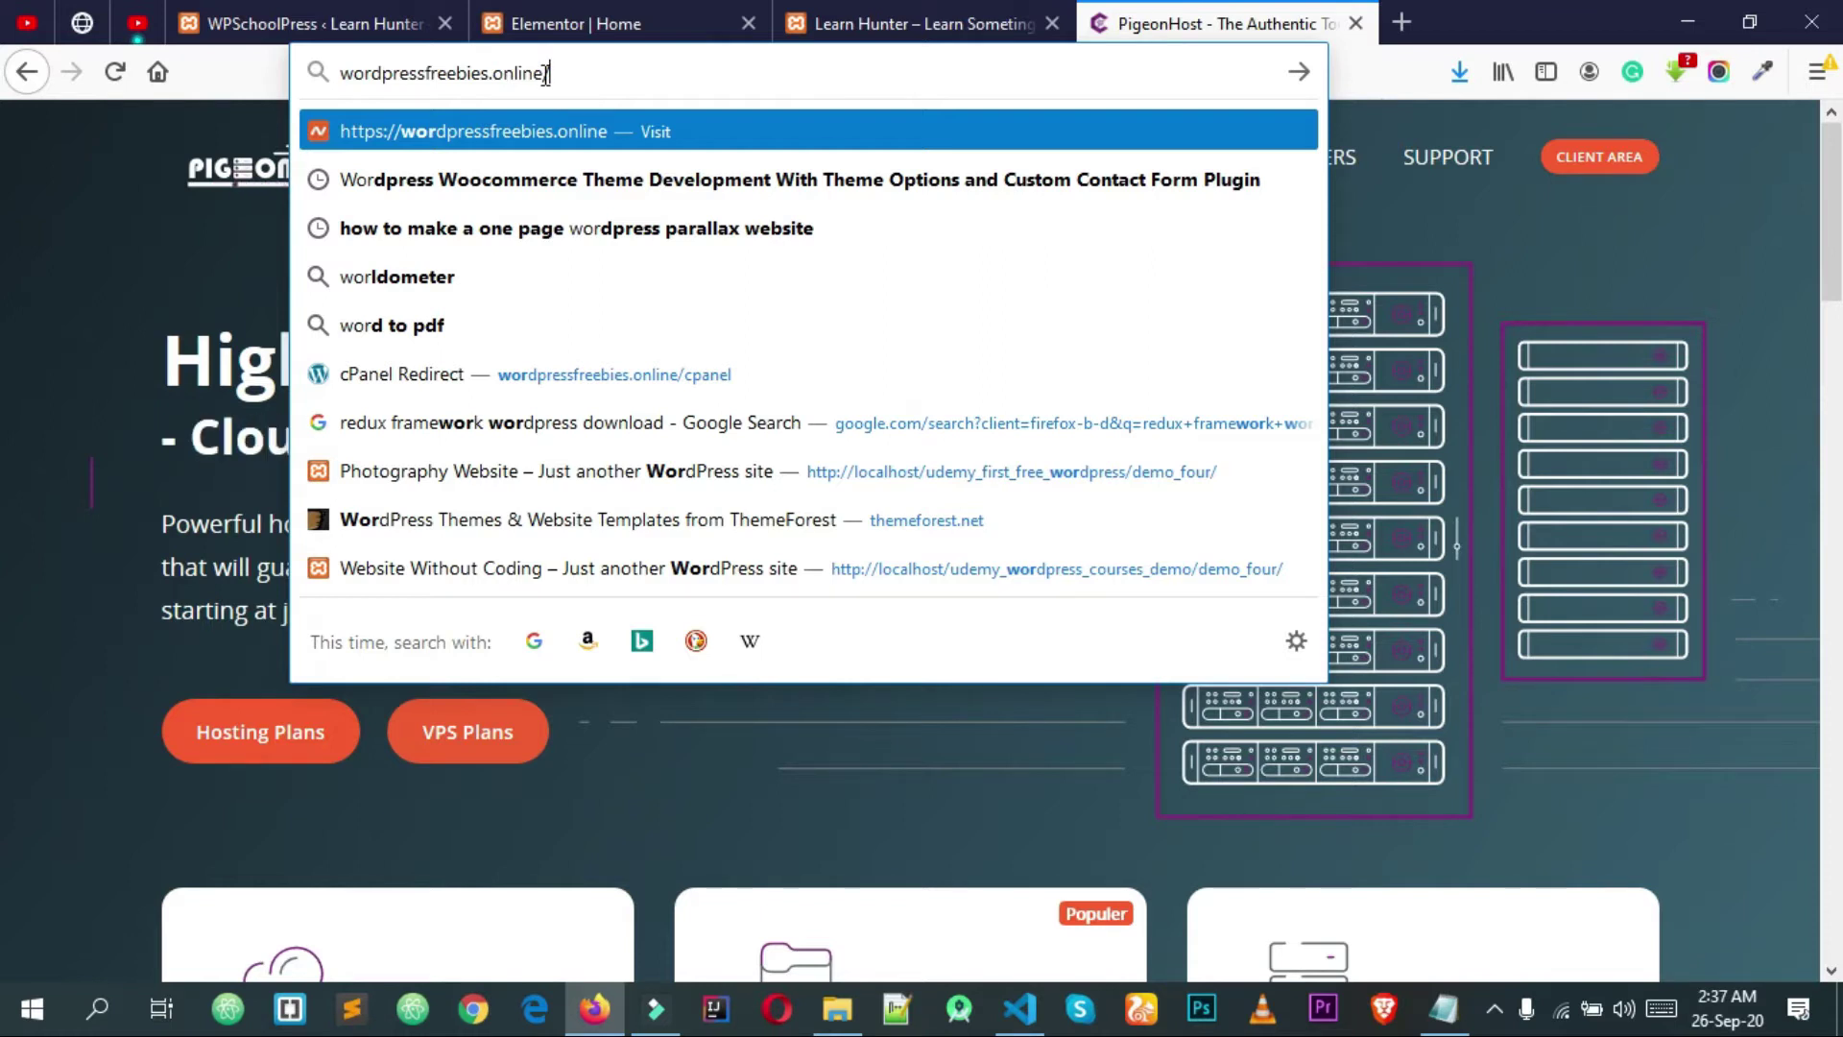
text(//)
key(Return)
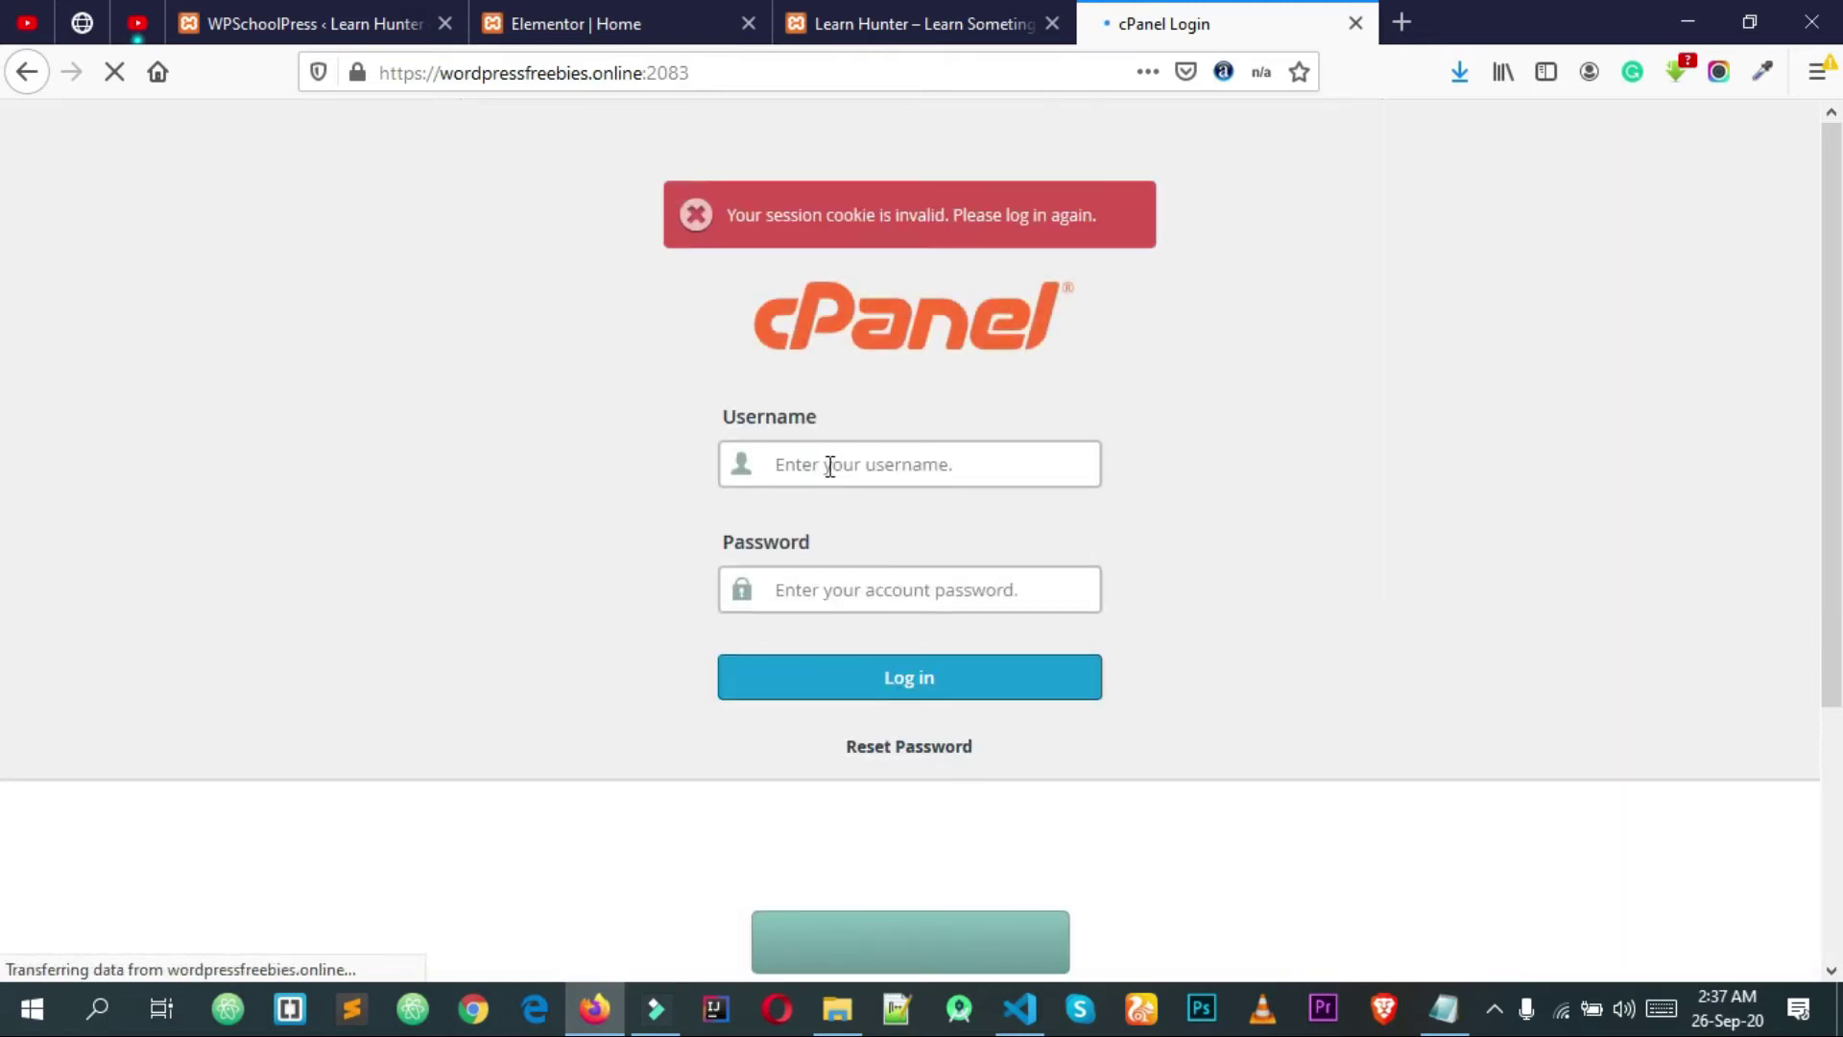
Step: Paste the account username and password into the cPanel login form
click(887, 467)
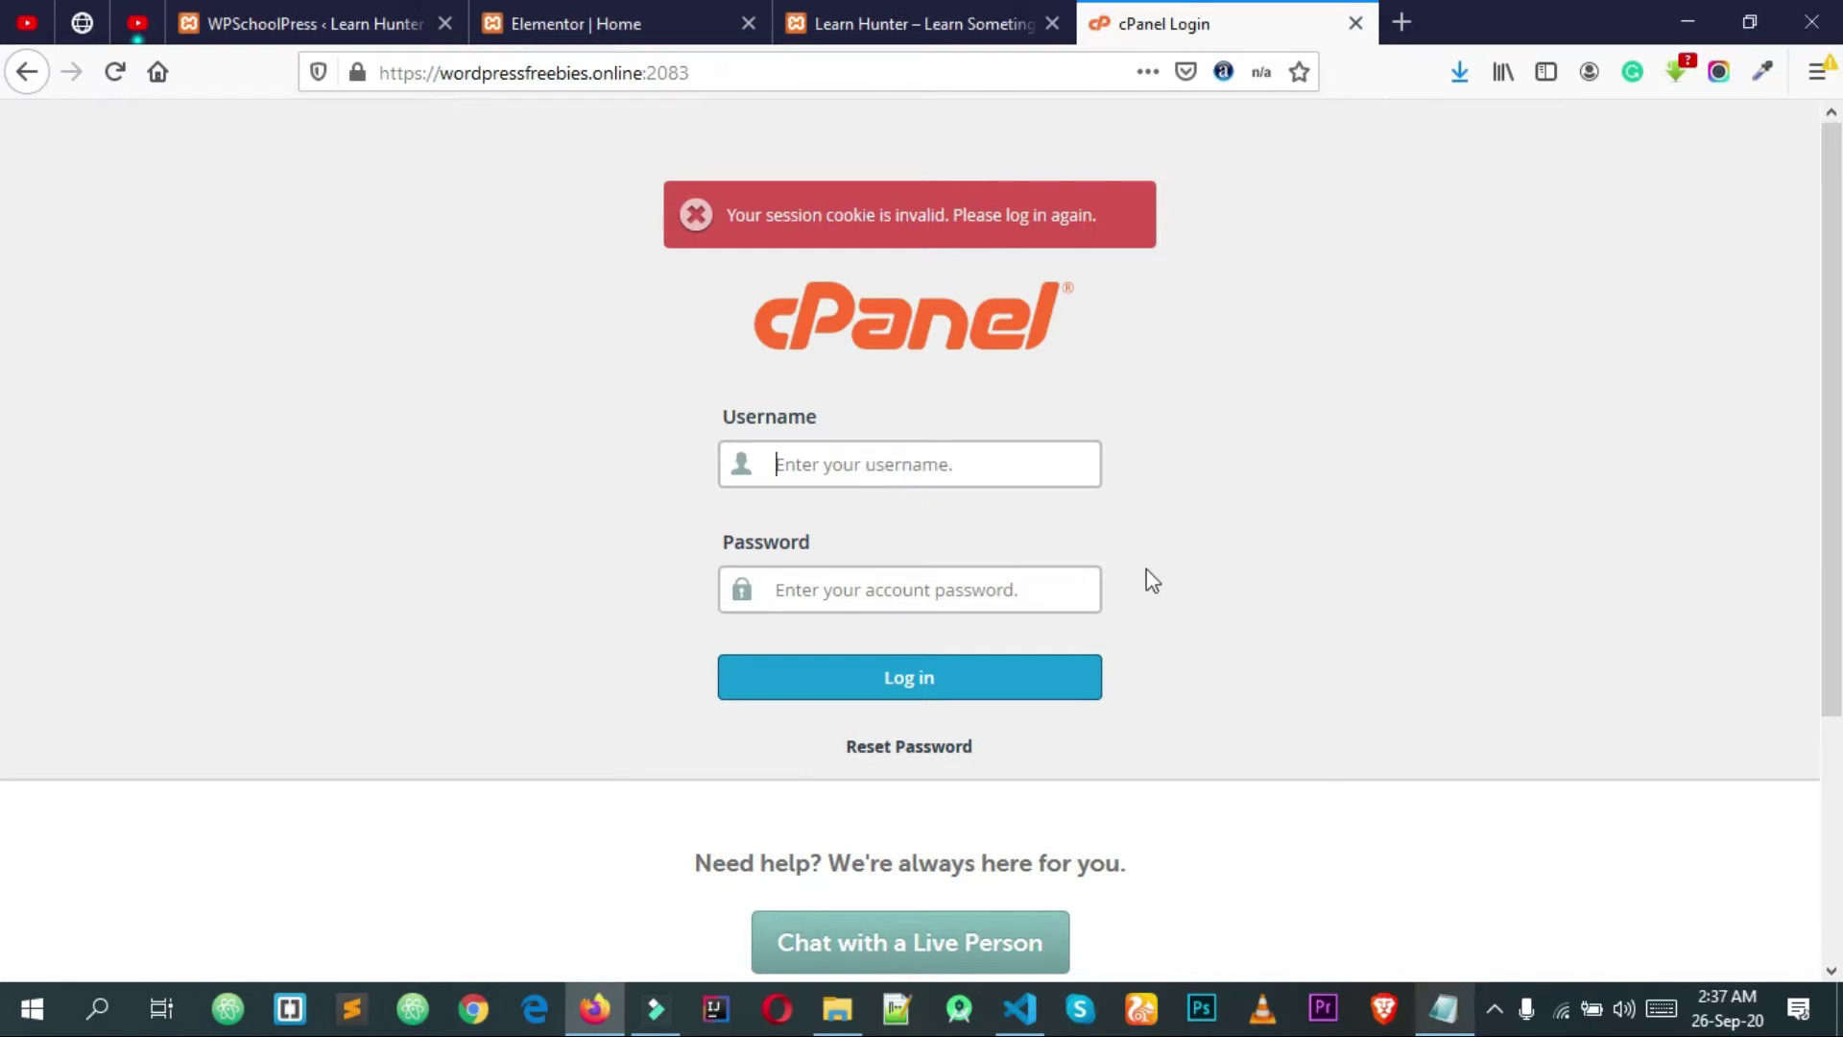
text(wordktix)
click(919, 600)
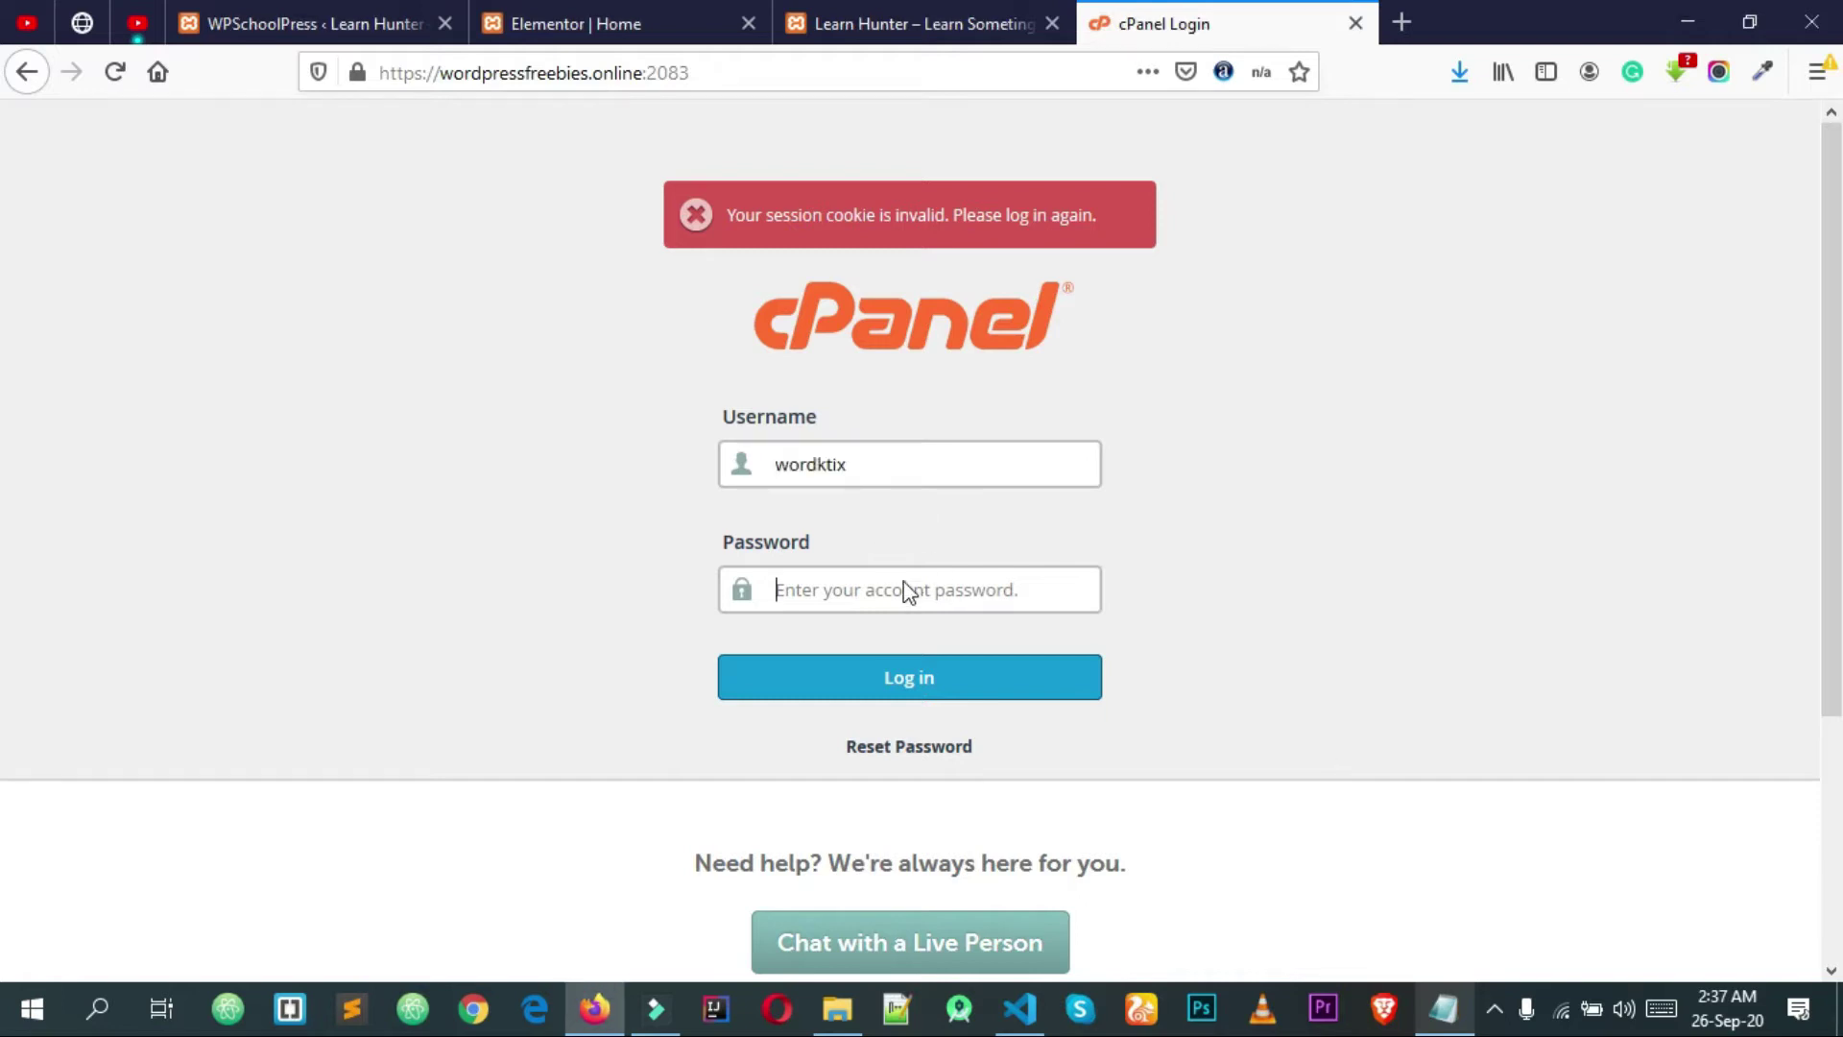
key(ctrl+v)
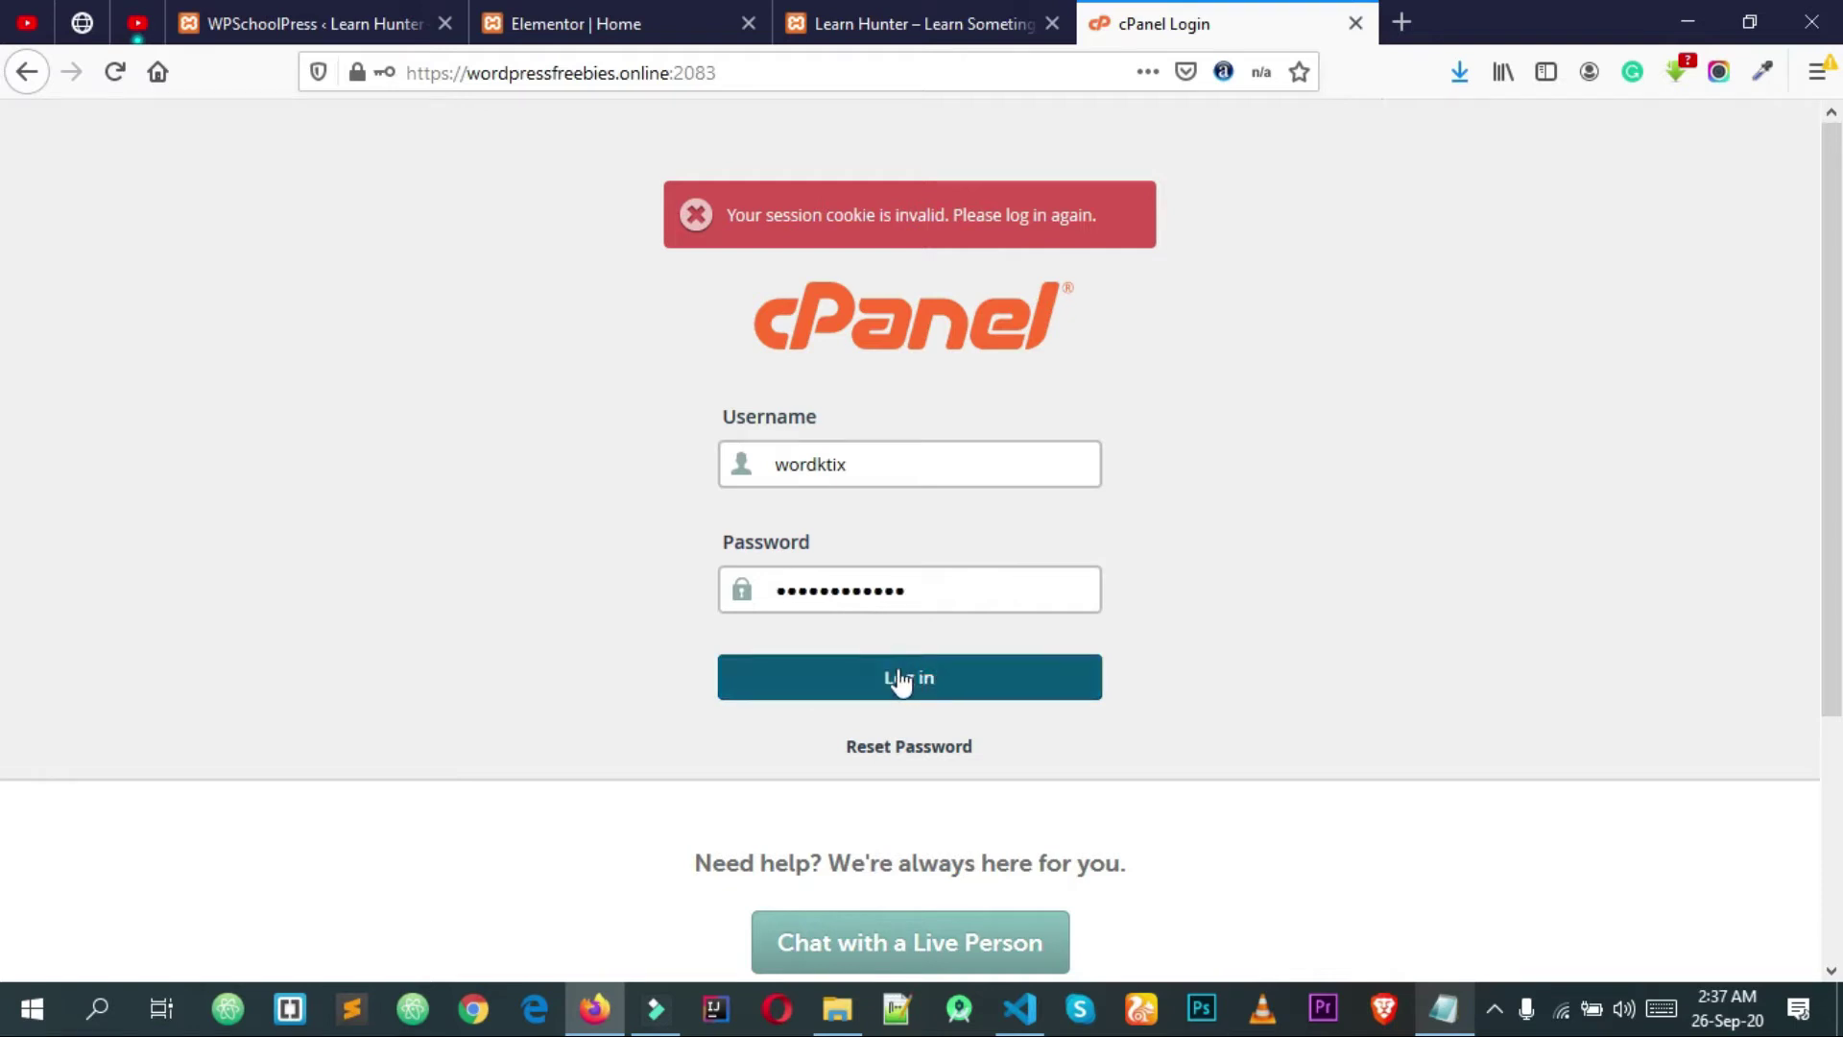
Step: Log in to cPanel without saving the login, search 'sof' and open Softaculous Apps Installer
click(897, 672)
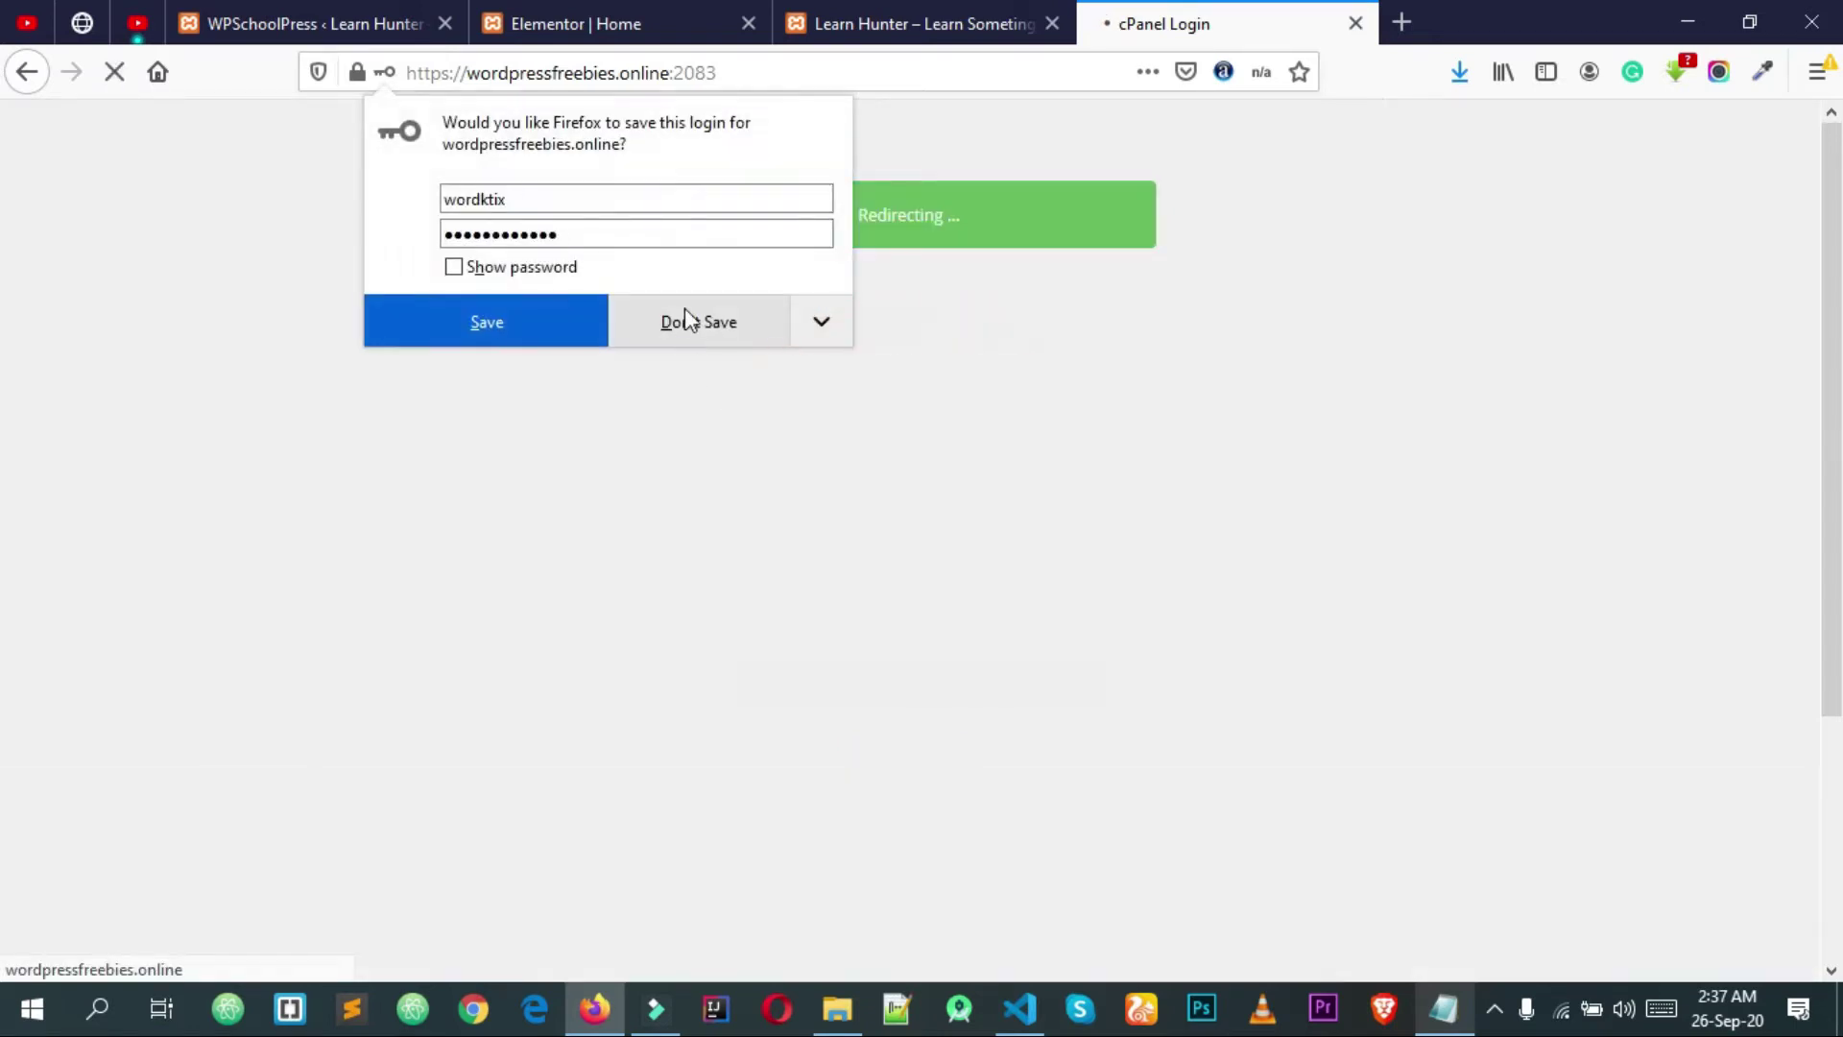
click(783, 332)
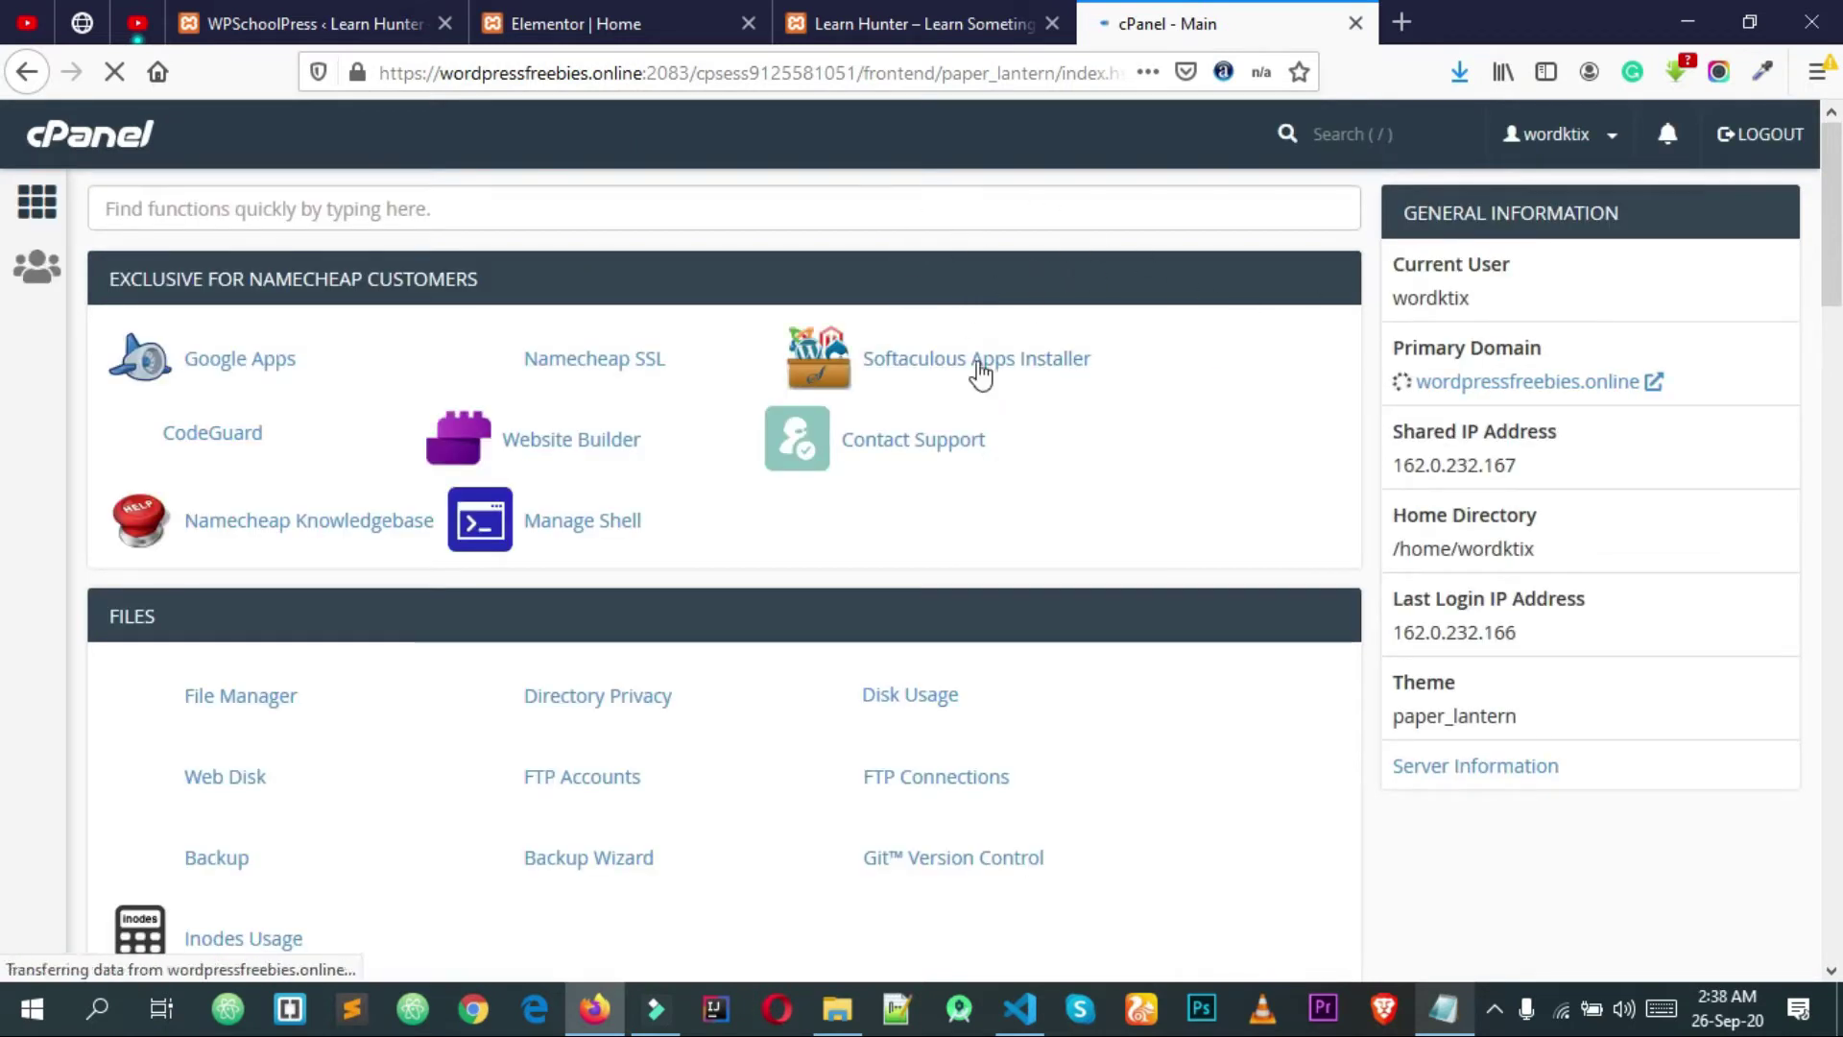
click(708, 213)
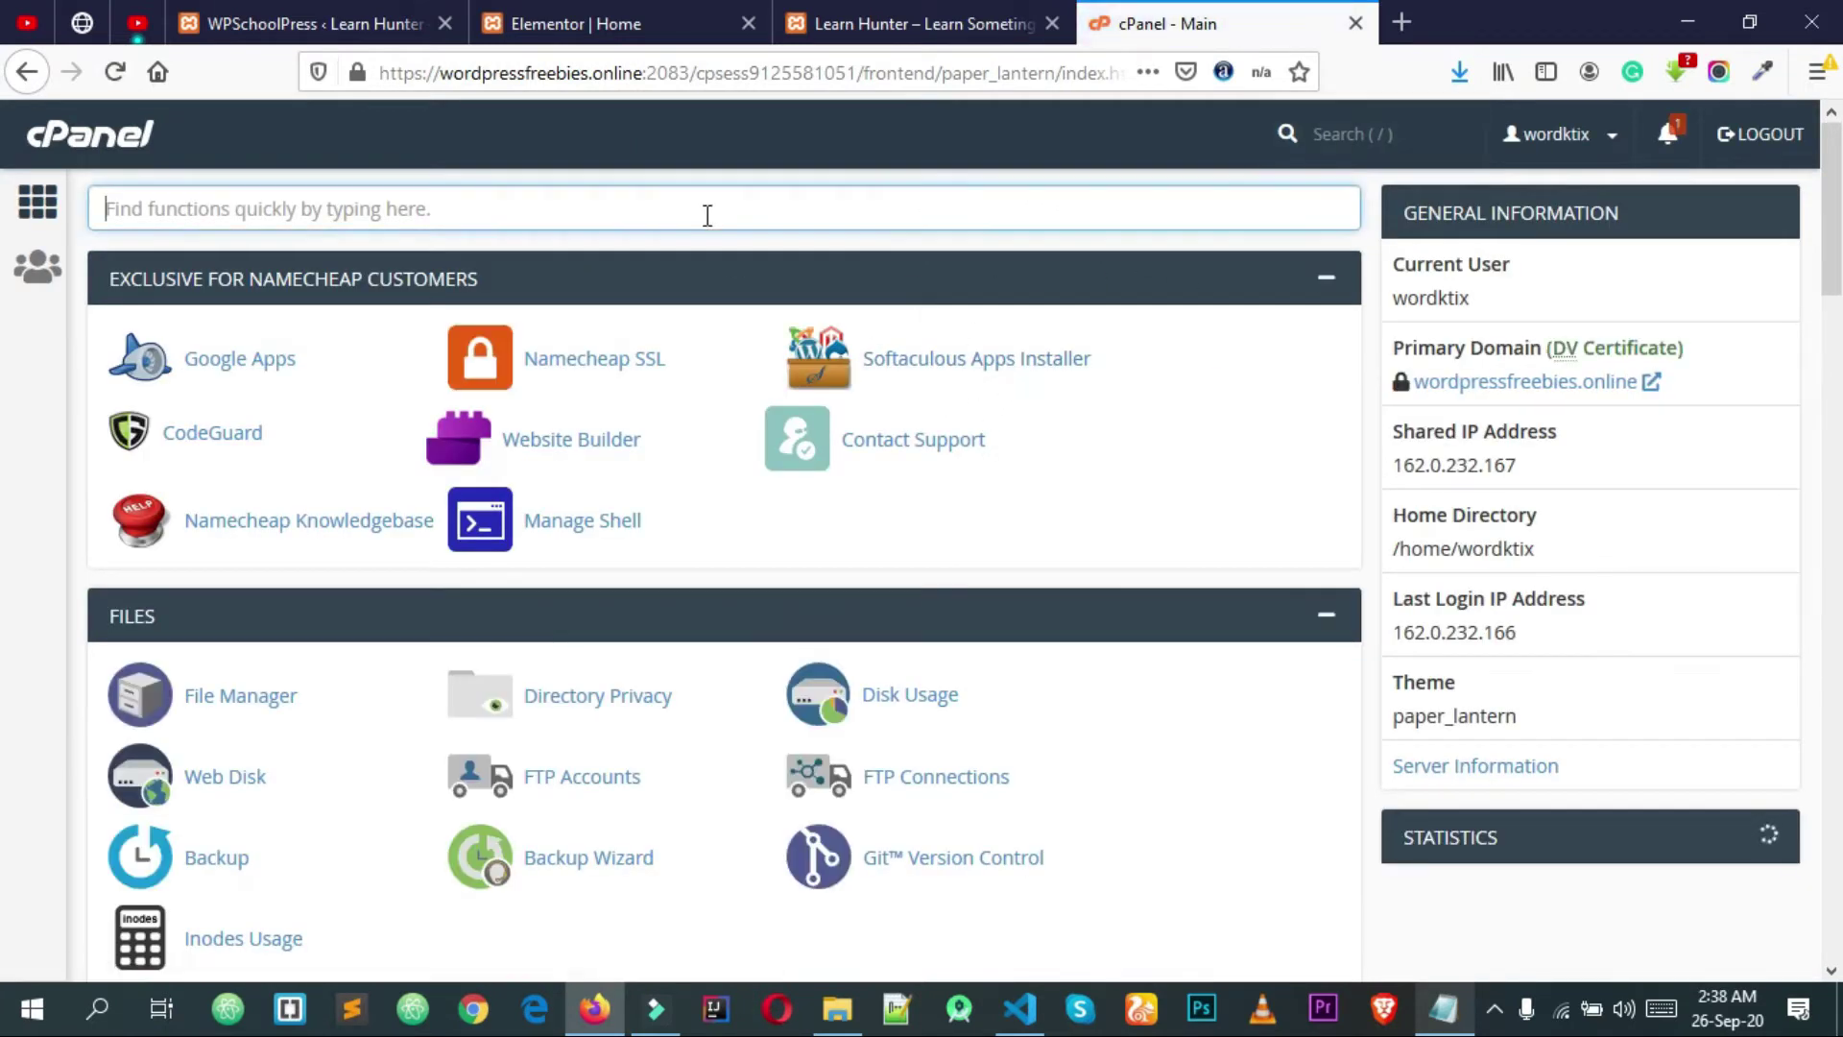
text(sof)
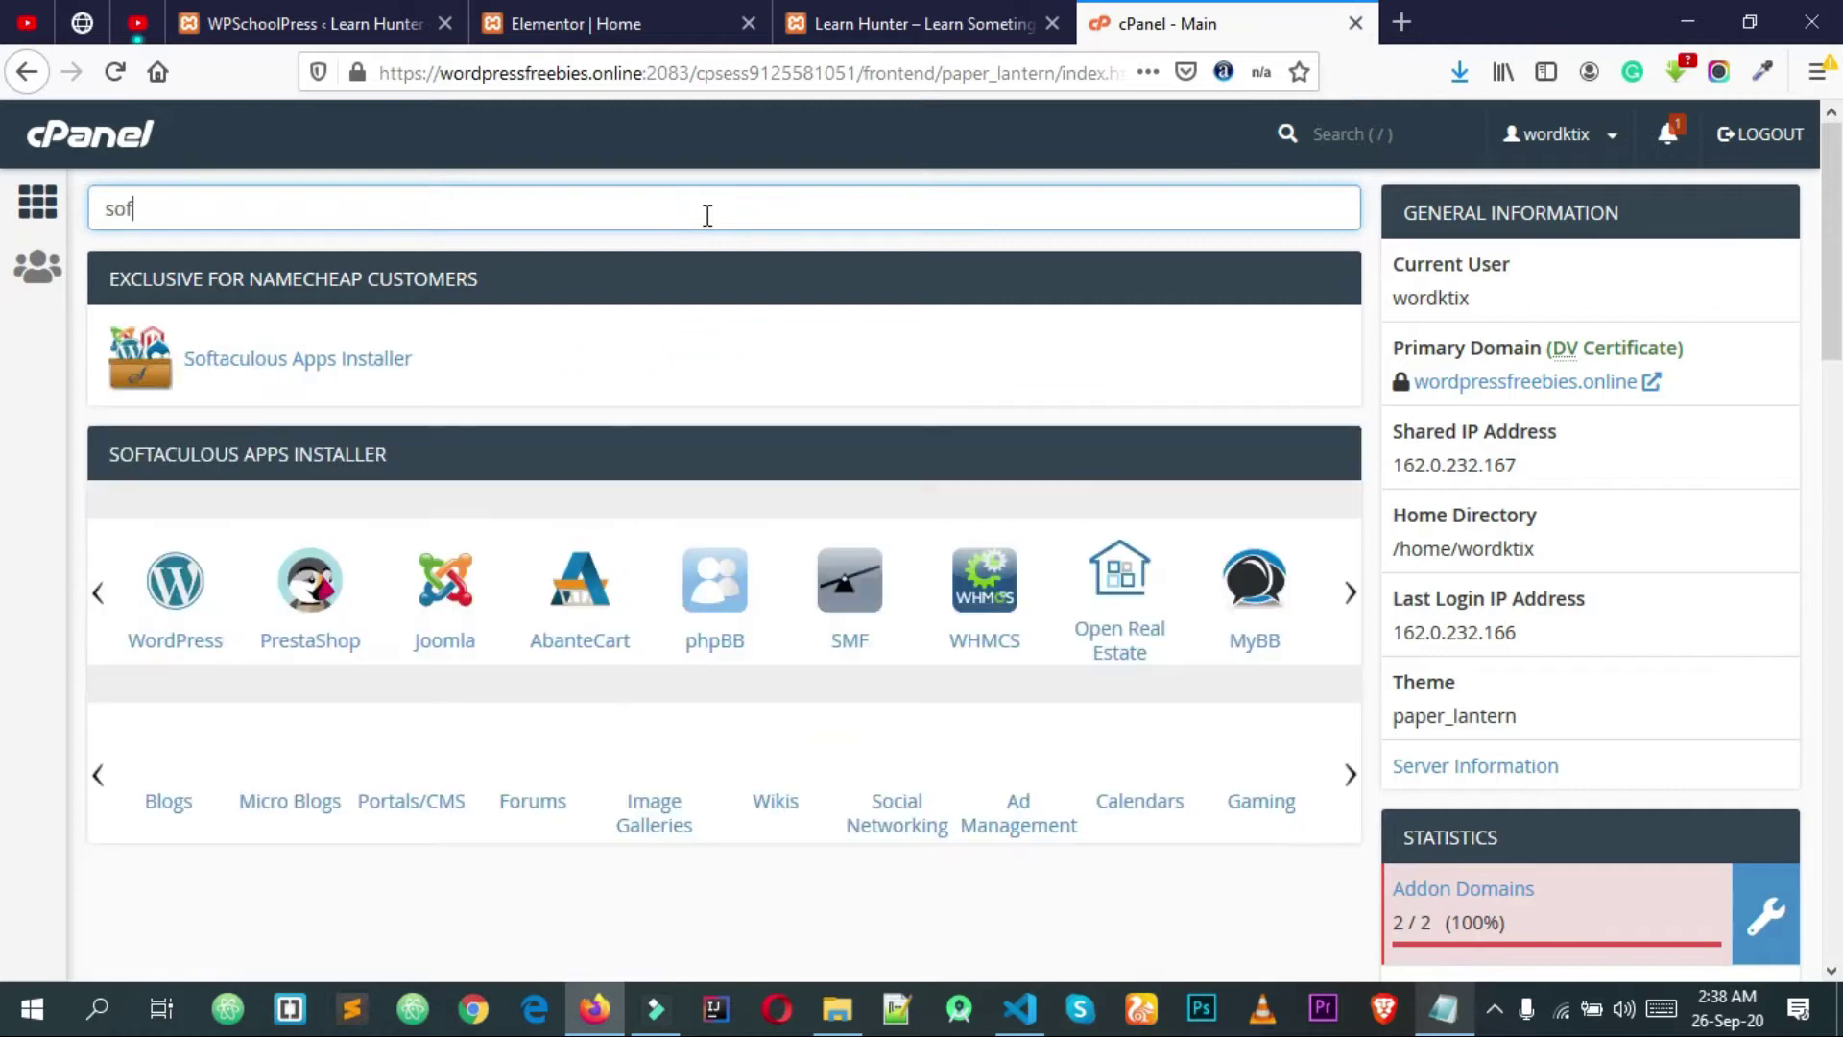
click(260, 361)
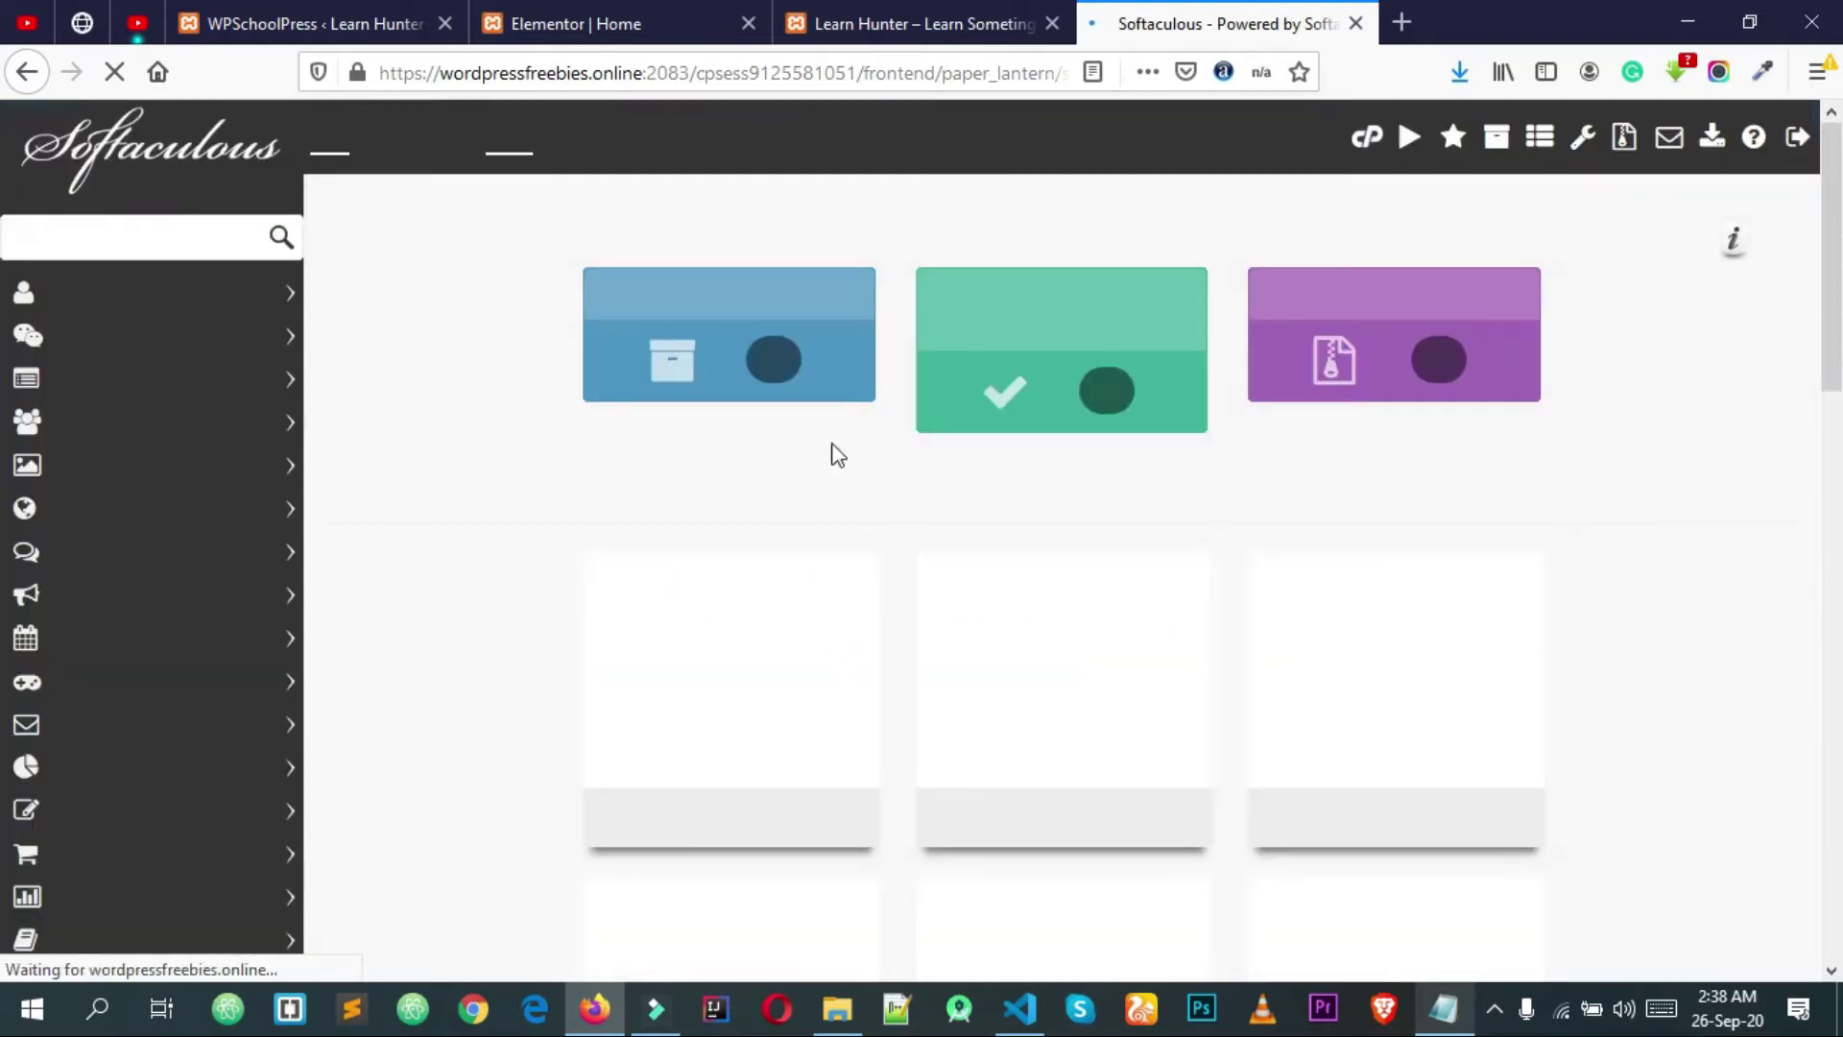
Step: Open the WordPress script in Softaculous and start a new installation
mouse_move(740, 614)
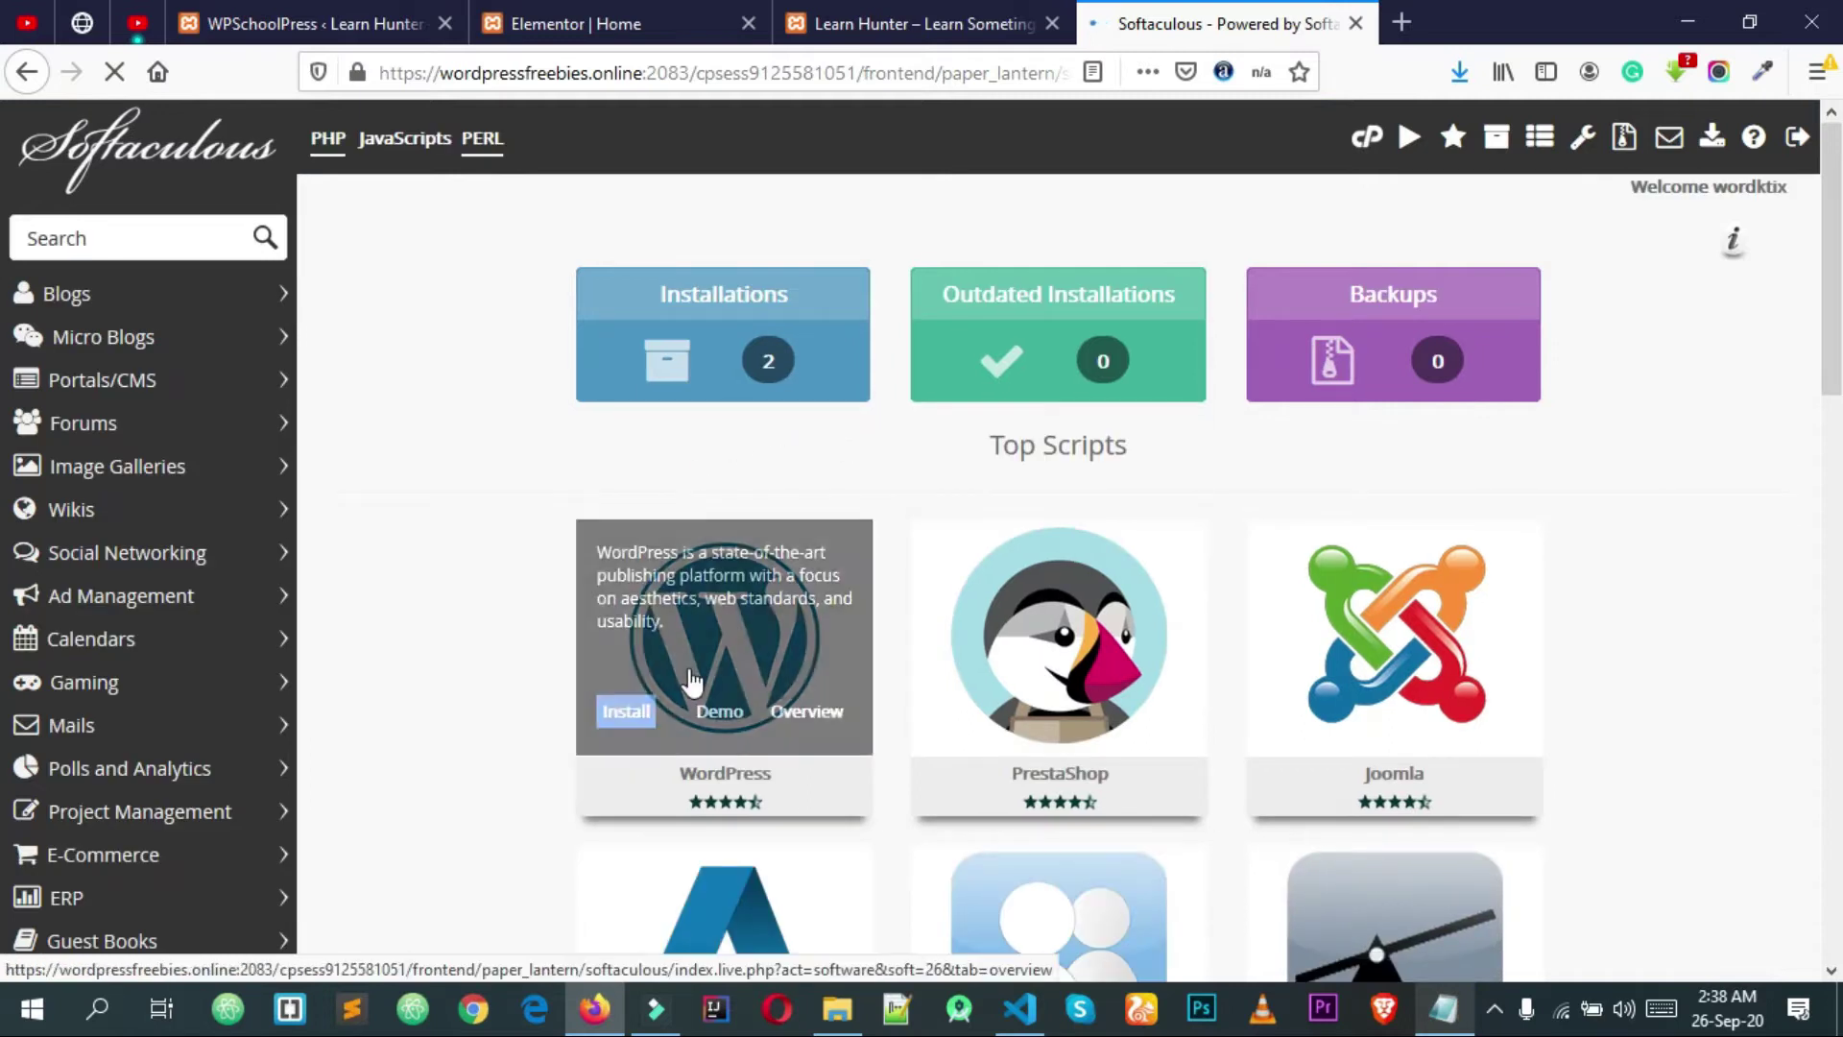
scroll(699, 401, down, 3)
click(705, 329)
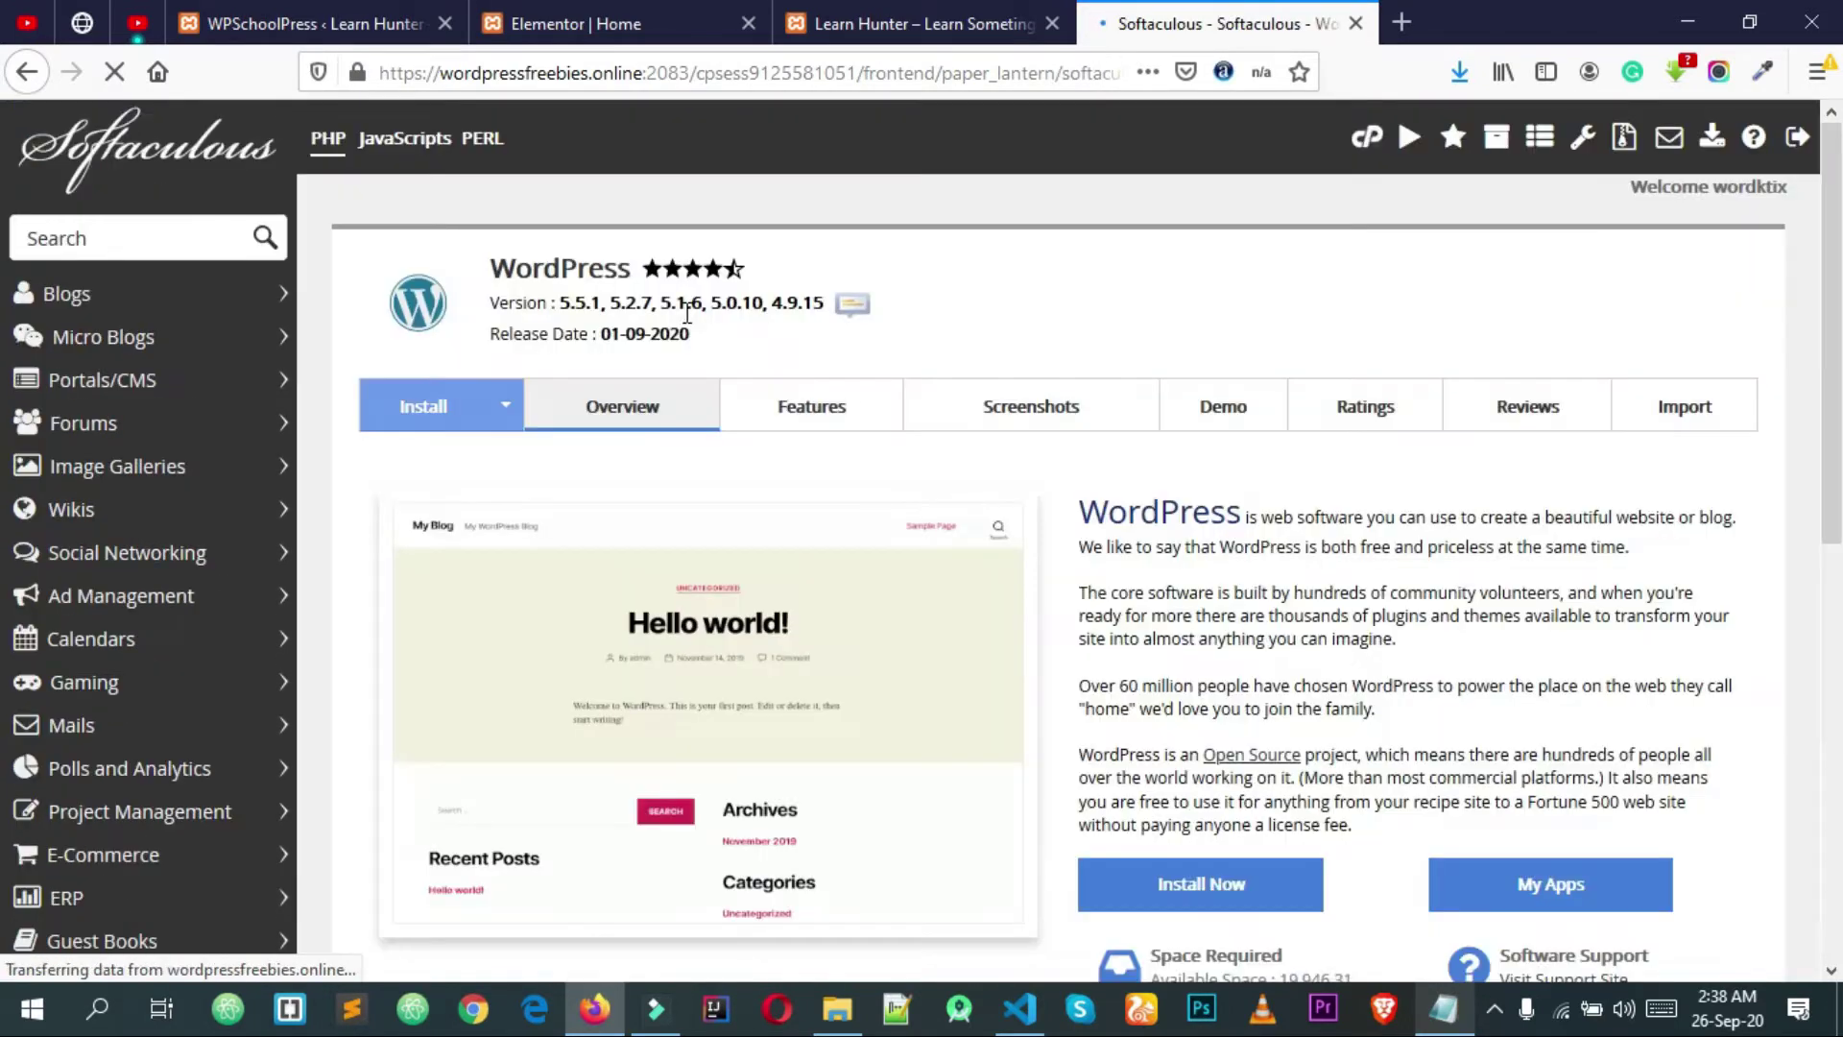
scroll(812, 380, down, 3)
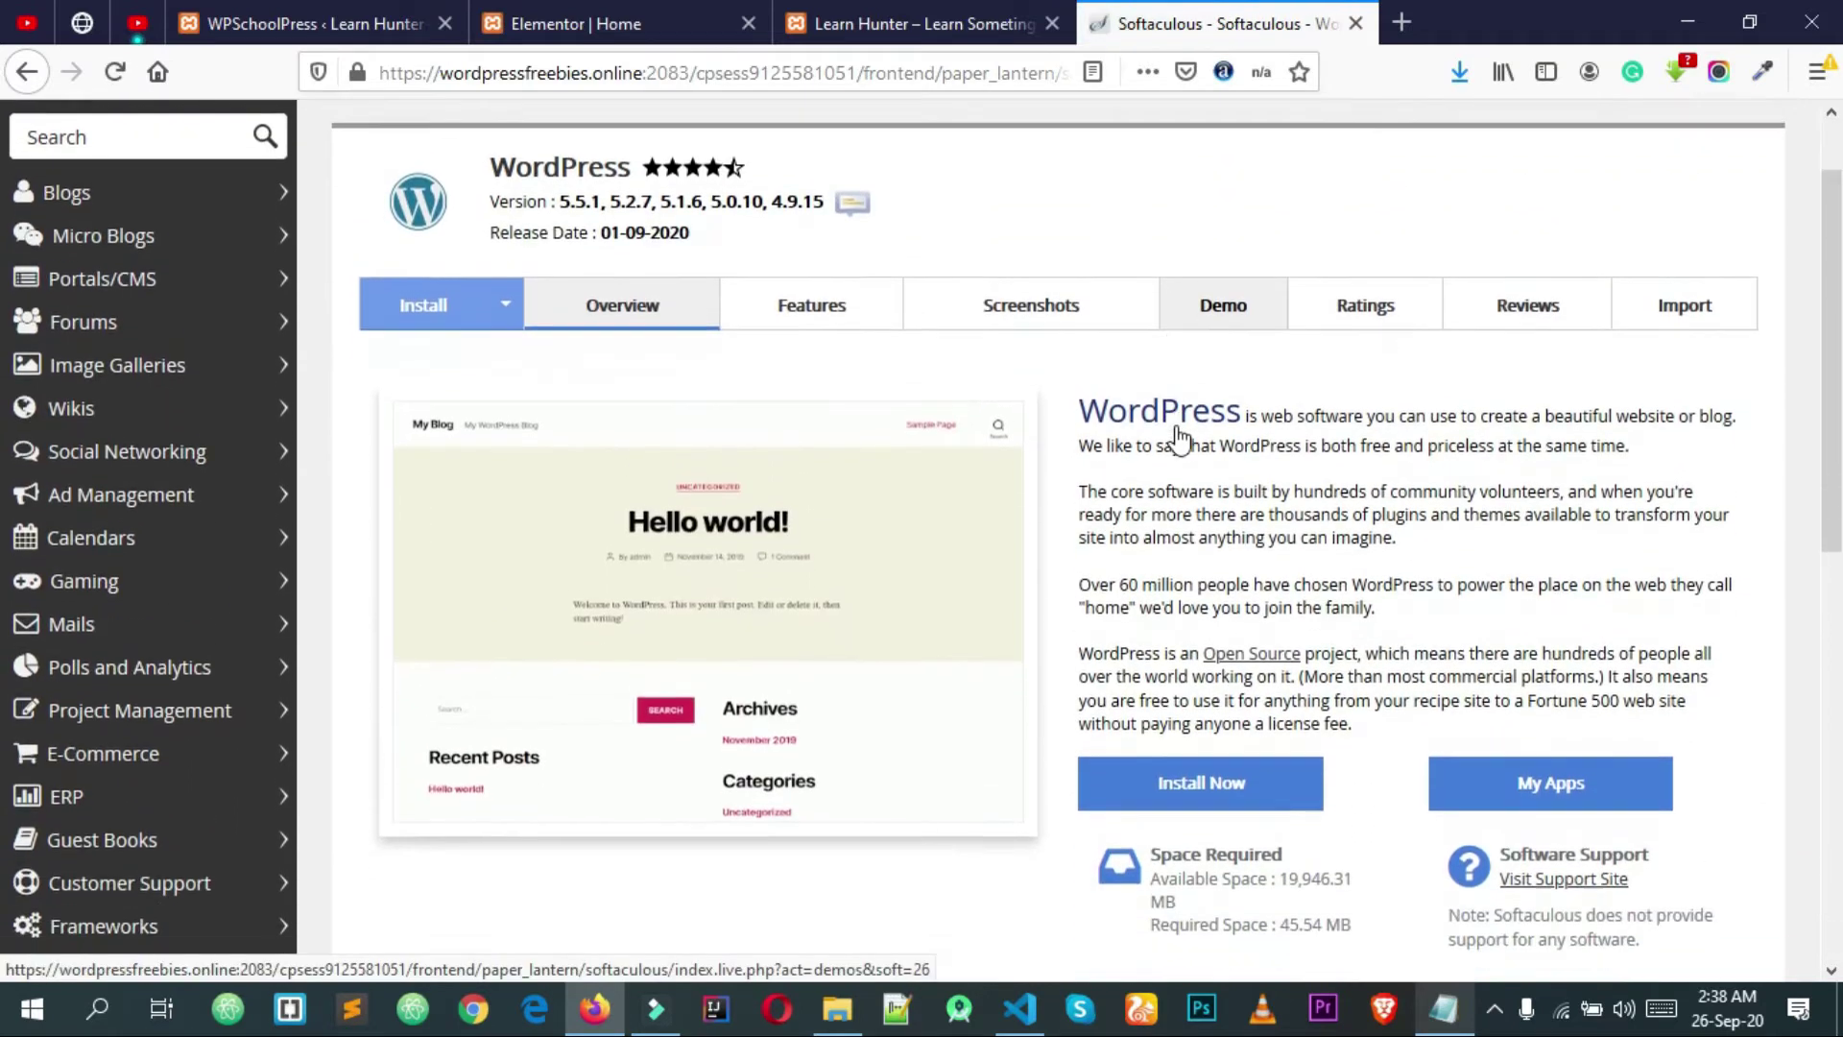
scroll(1194, 428, down, 2)
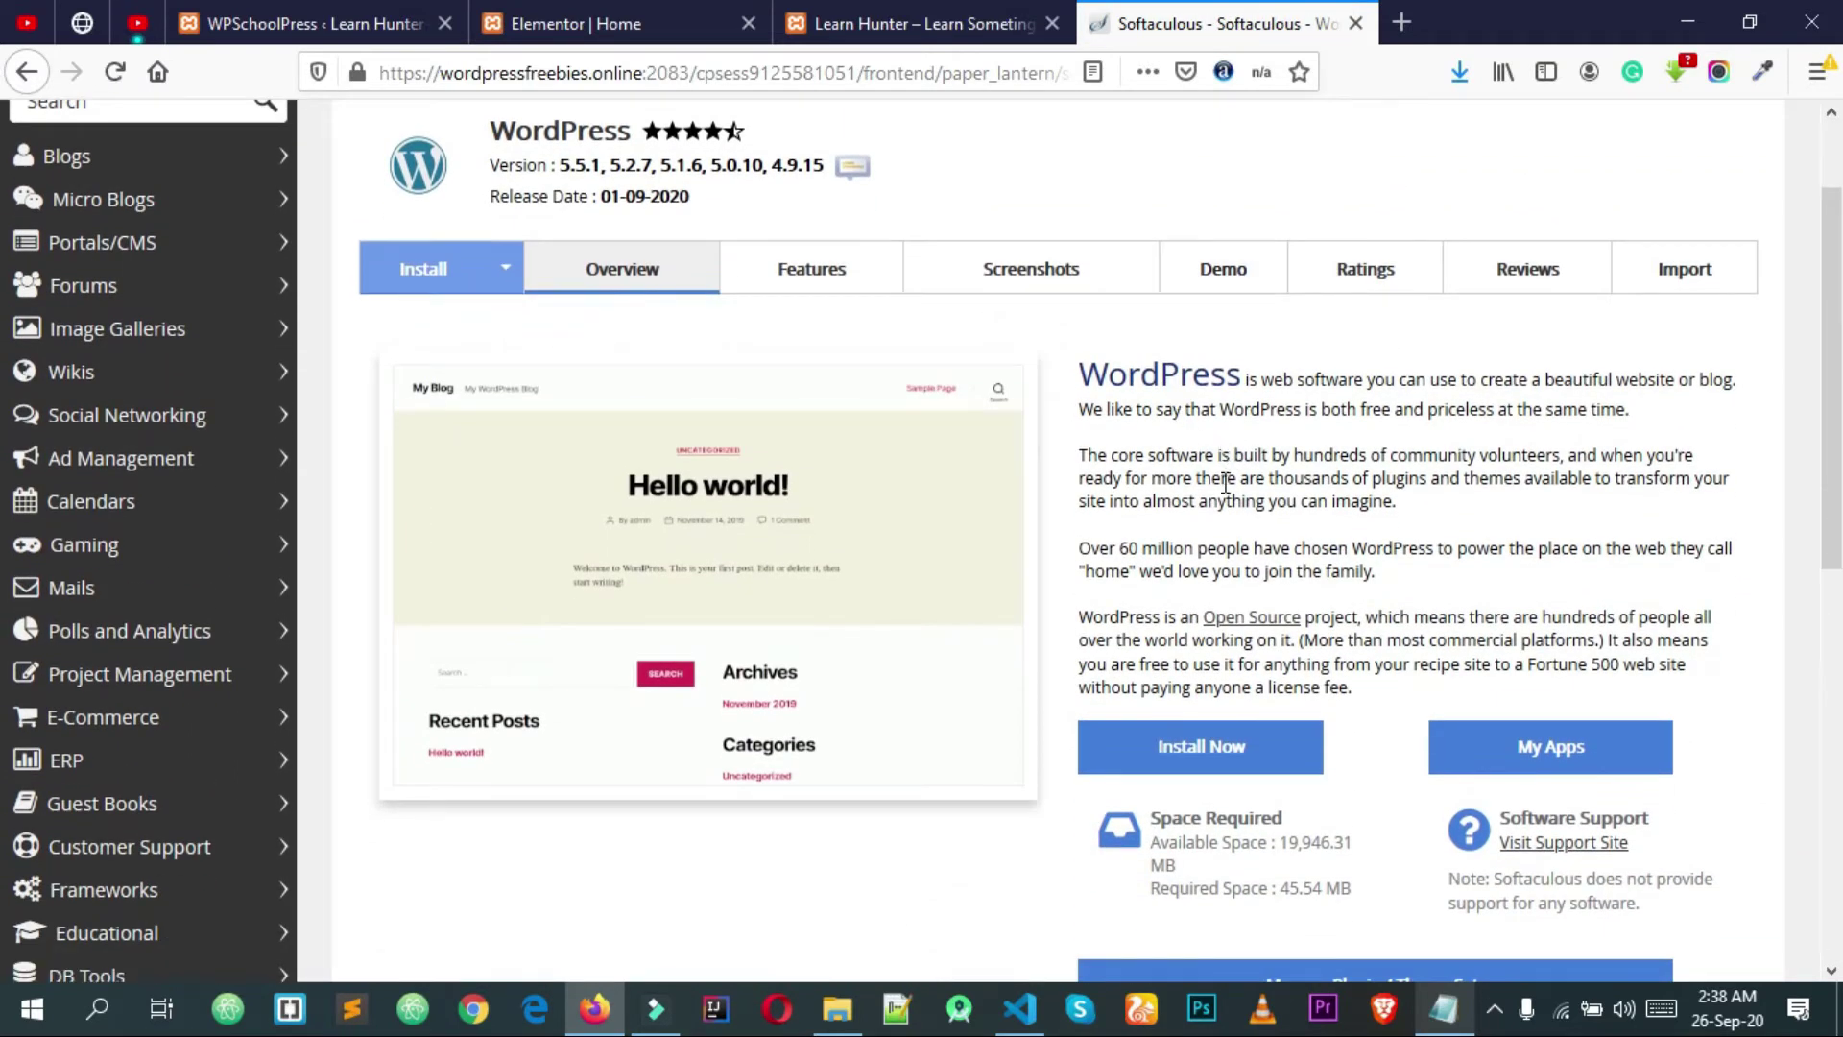
scroll(1159, 452, down, 2)
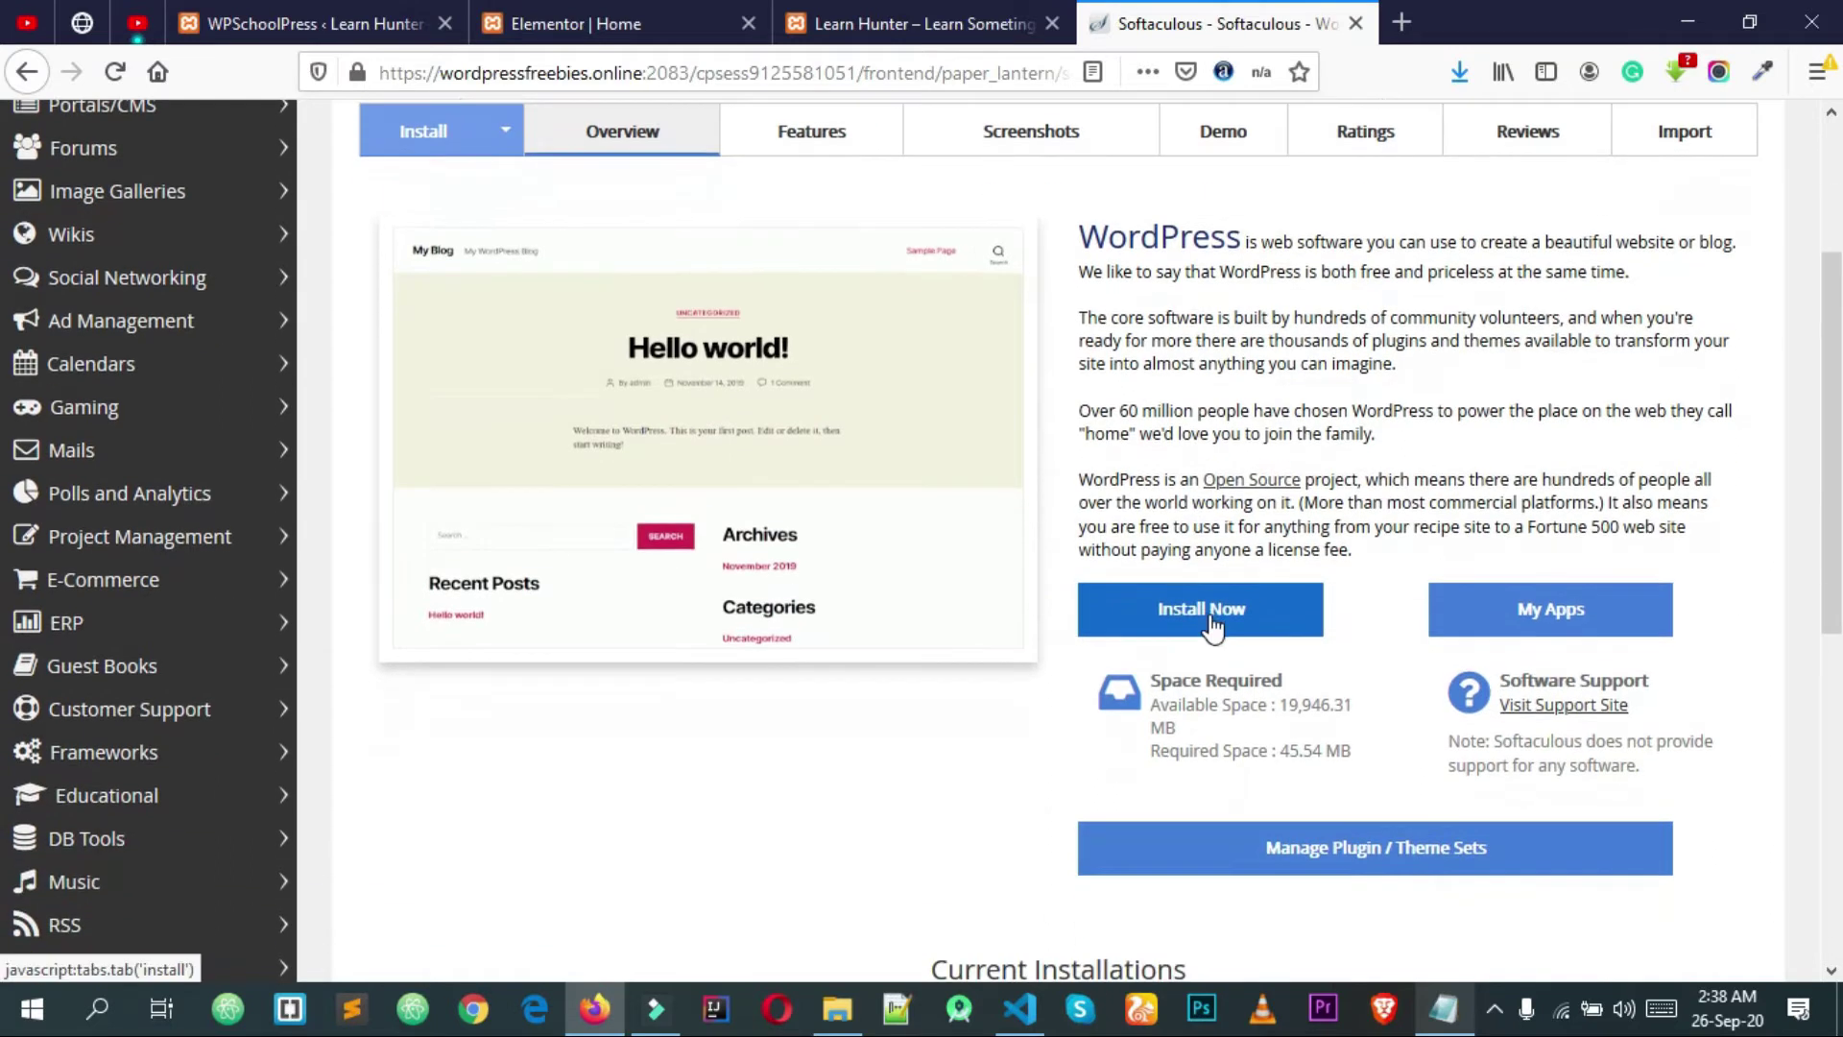
click(1211, 614)
Step: Keep WordPress version 5.5.1 selected for the installation
click(1057, 409)
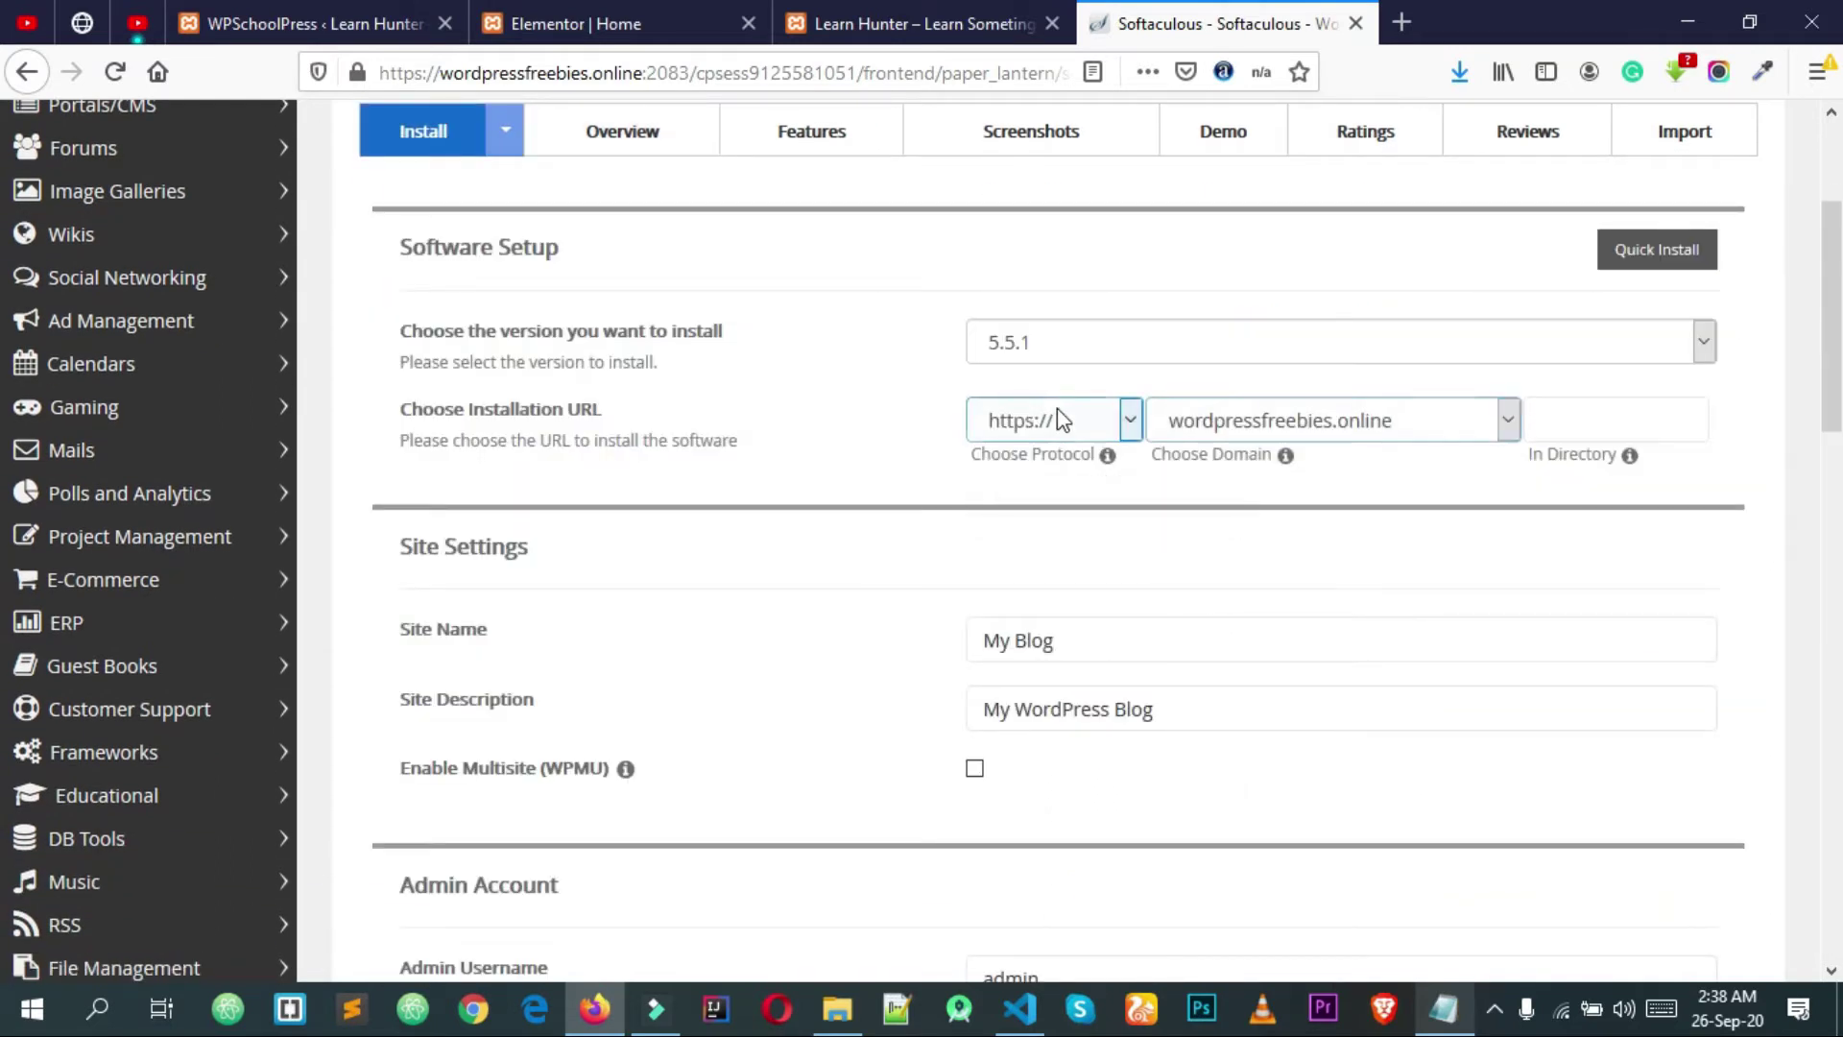
click(999, 344)
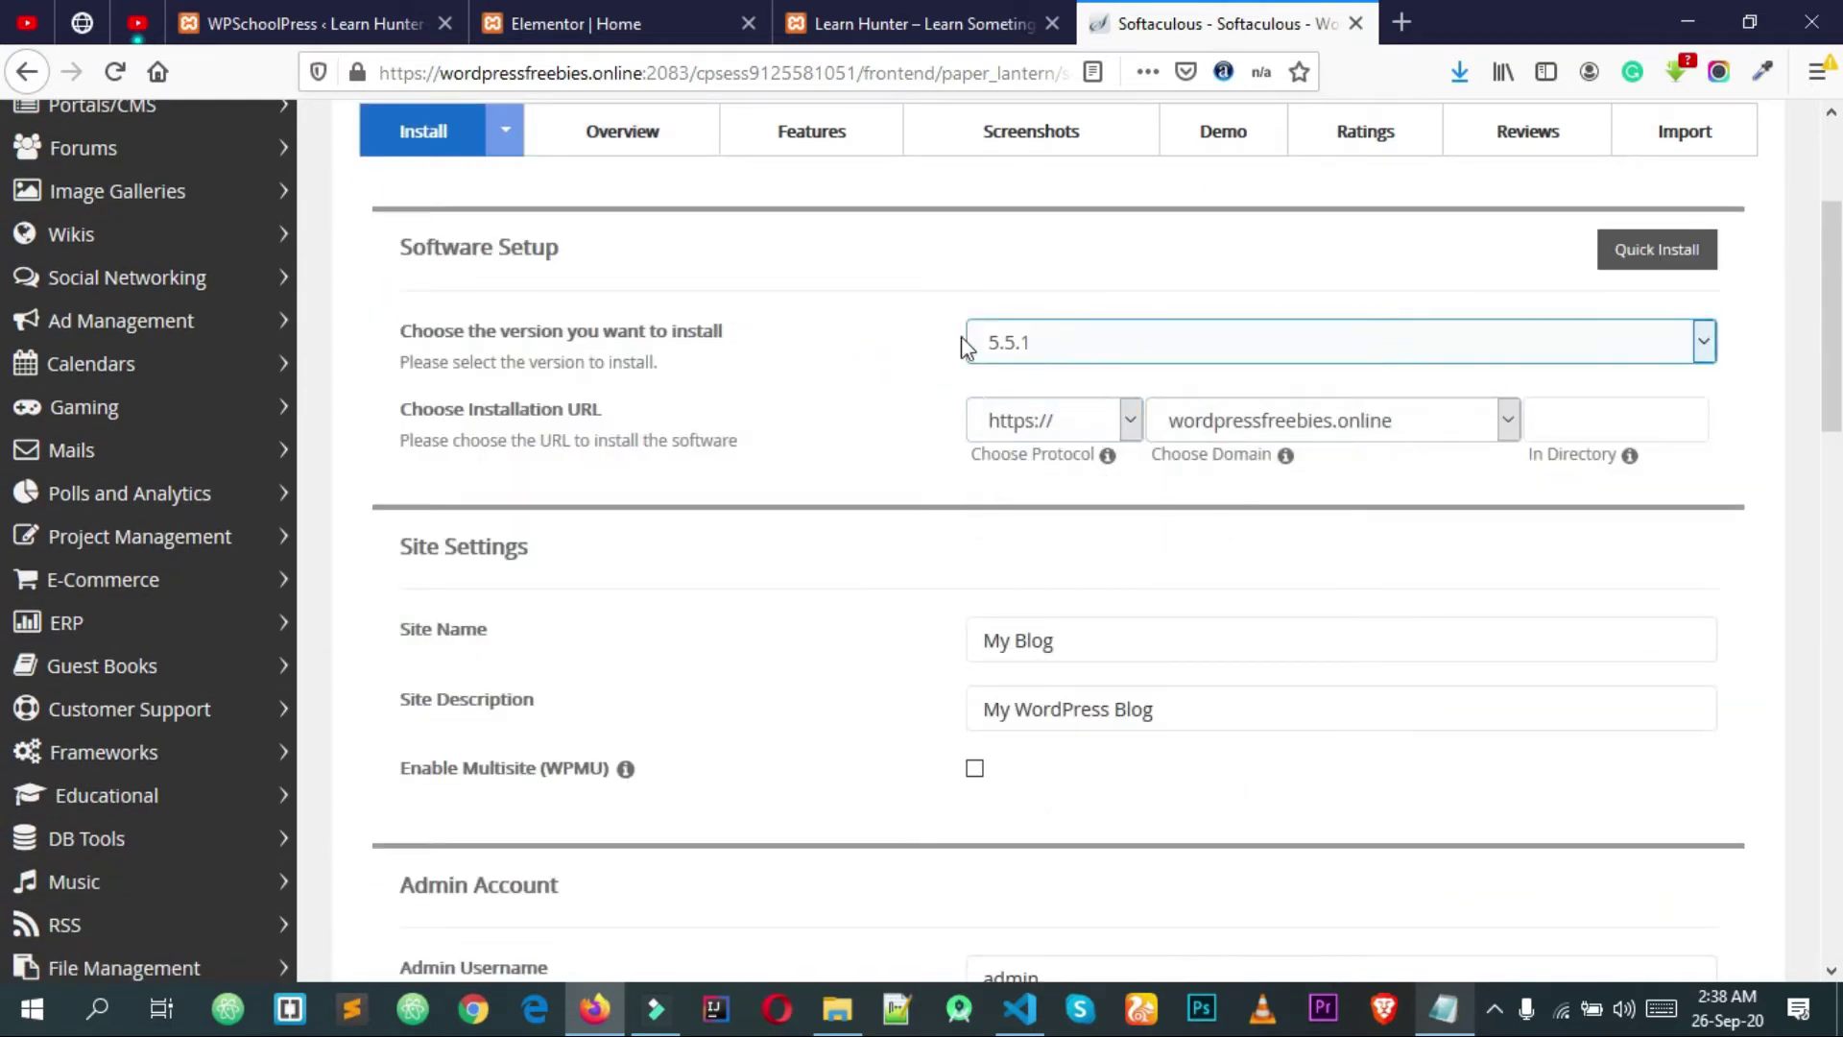
click(1053, 346)
click(1053, 346)
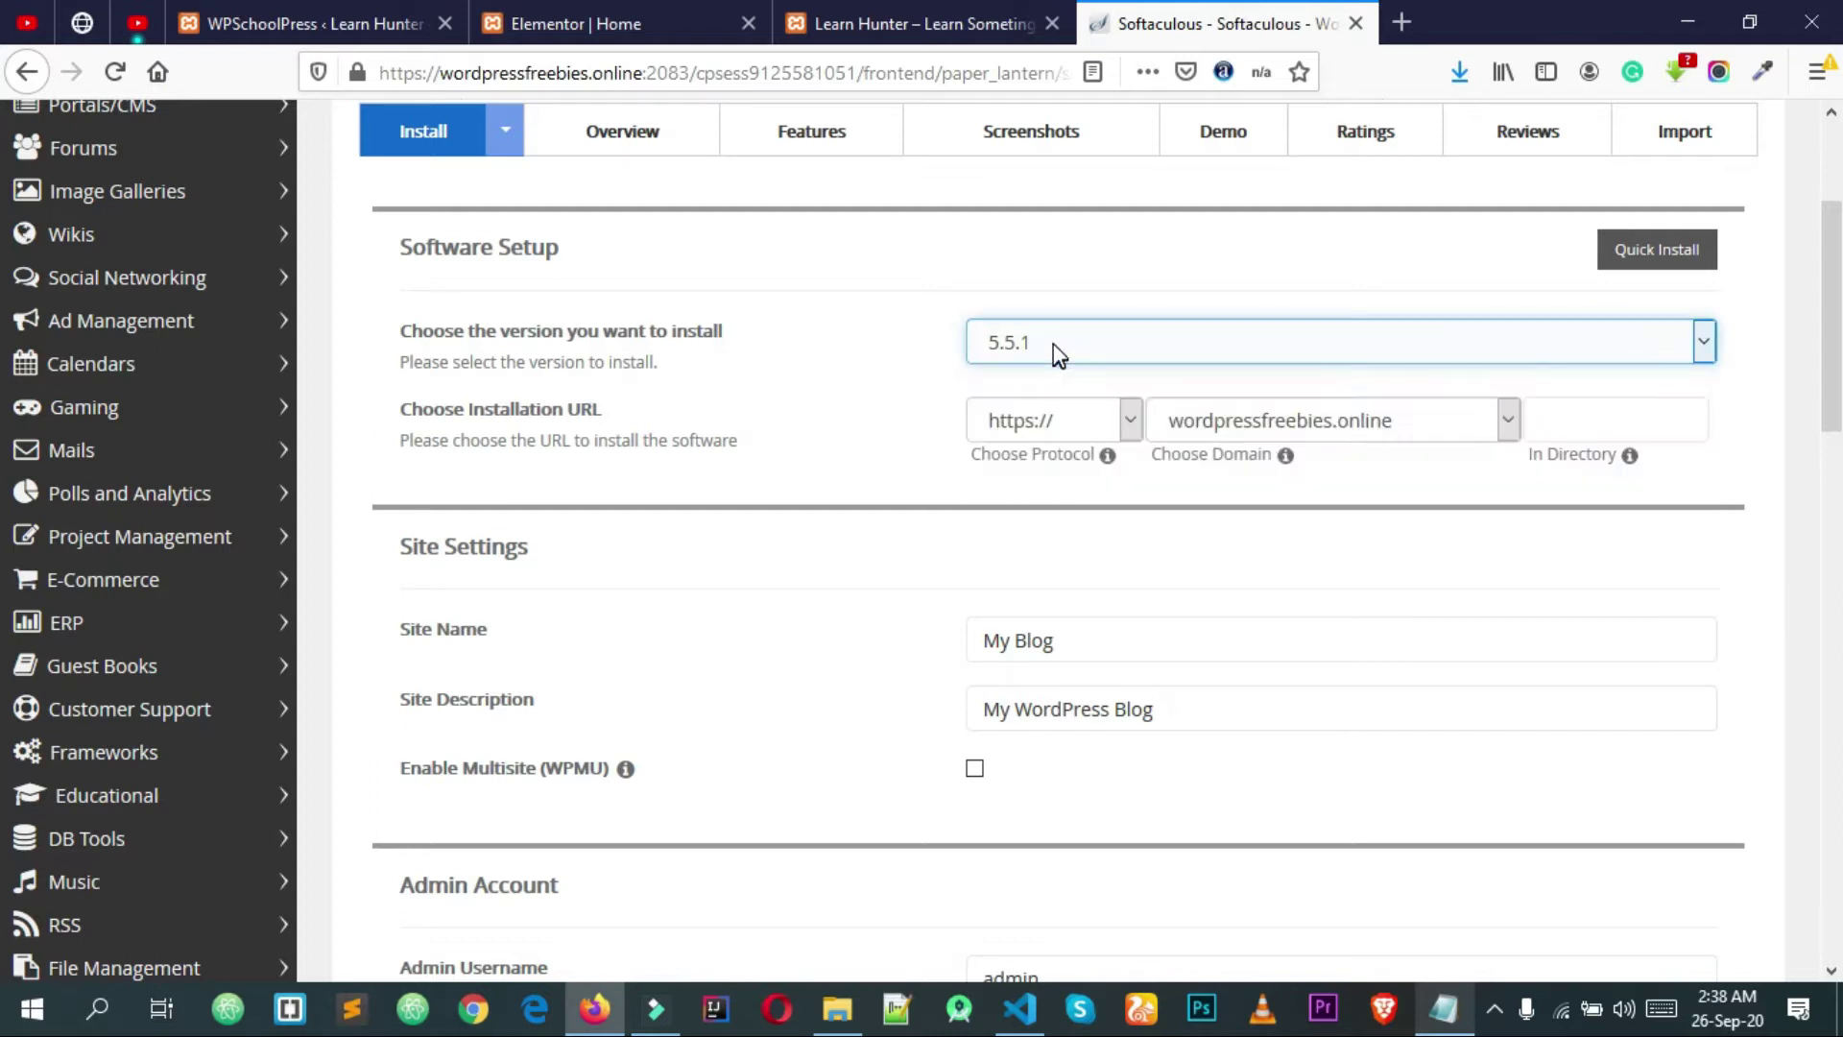
click(1042, 347)
click(1041, 346)
click(1041, 346)
click(1042, 345)
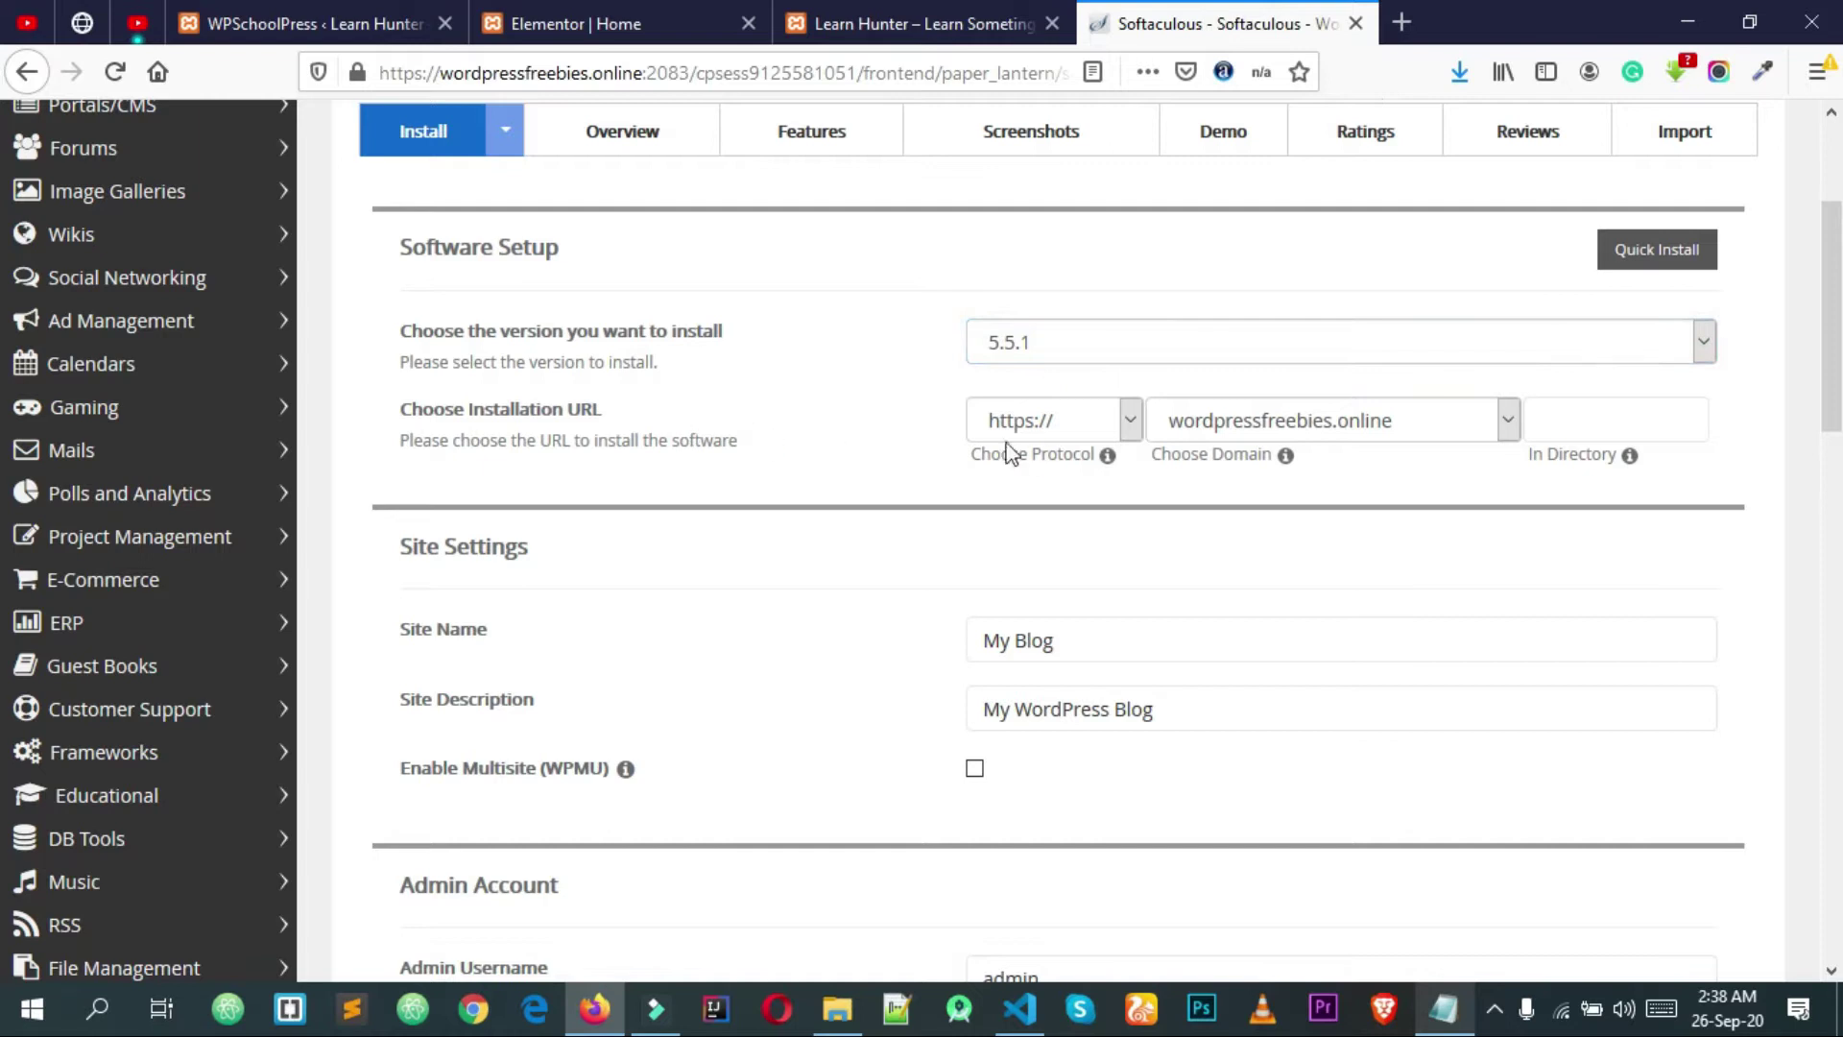
click(1042, 422)
click(1044, 526)
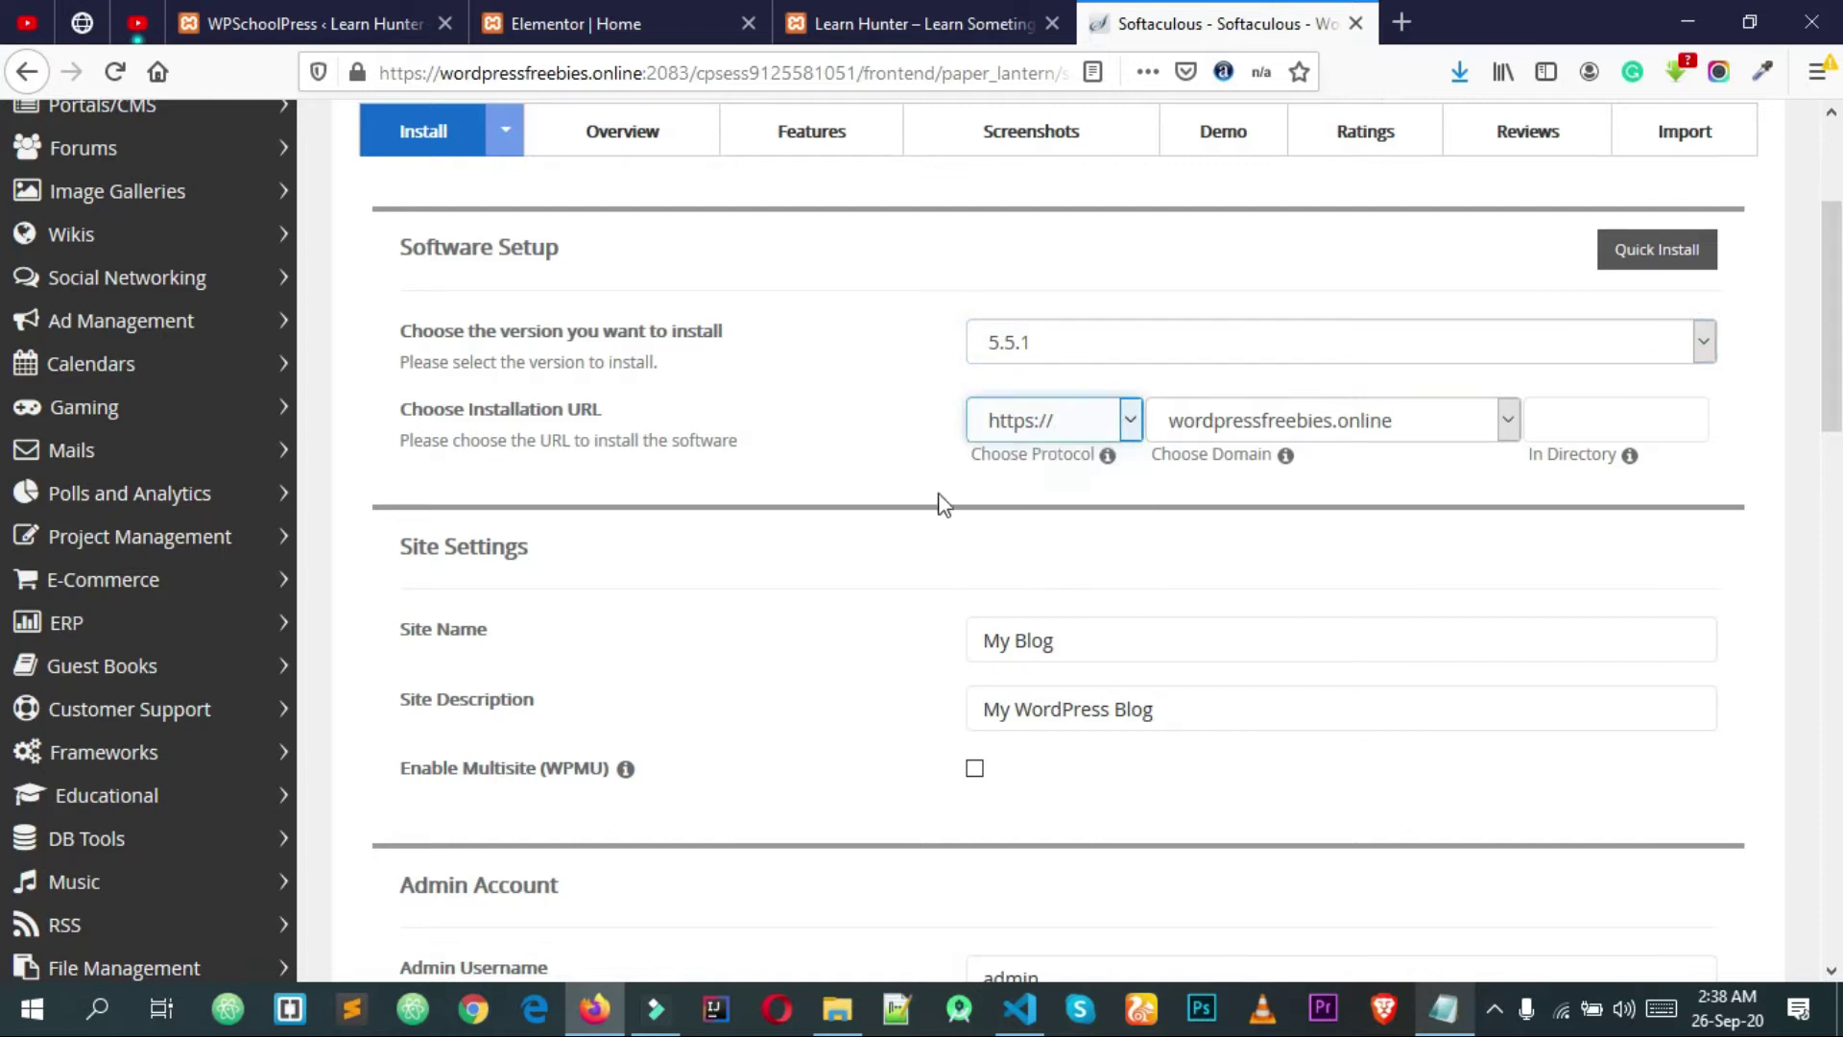
click(1060, 425)
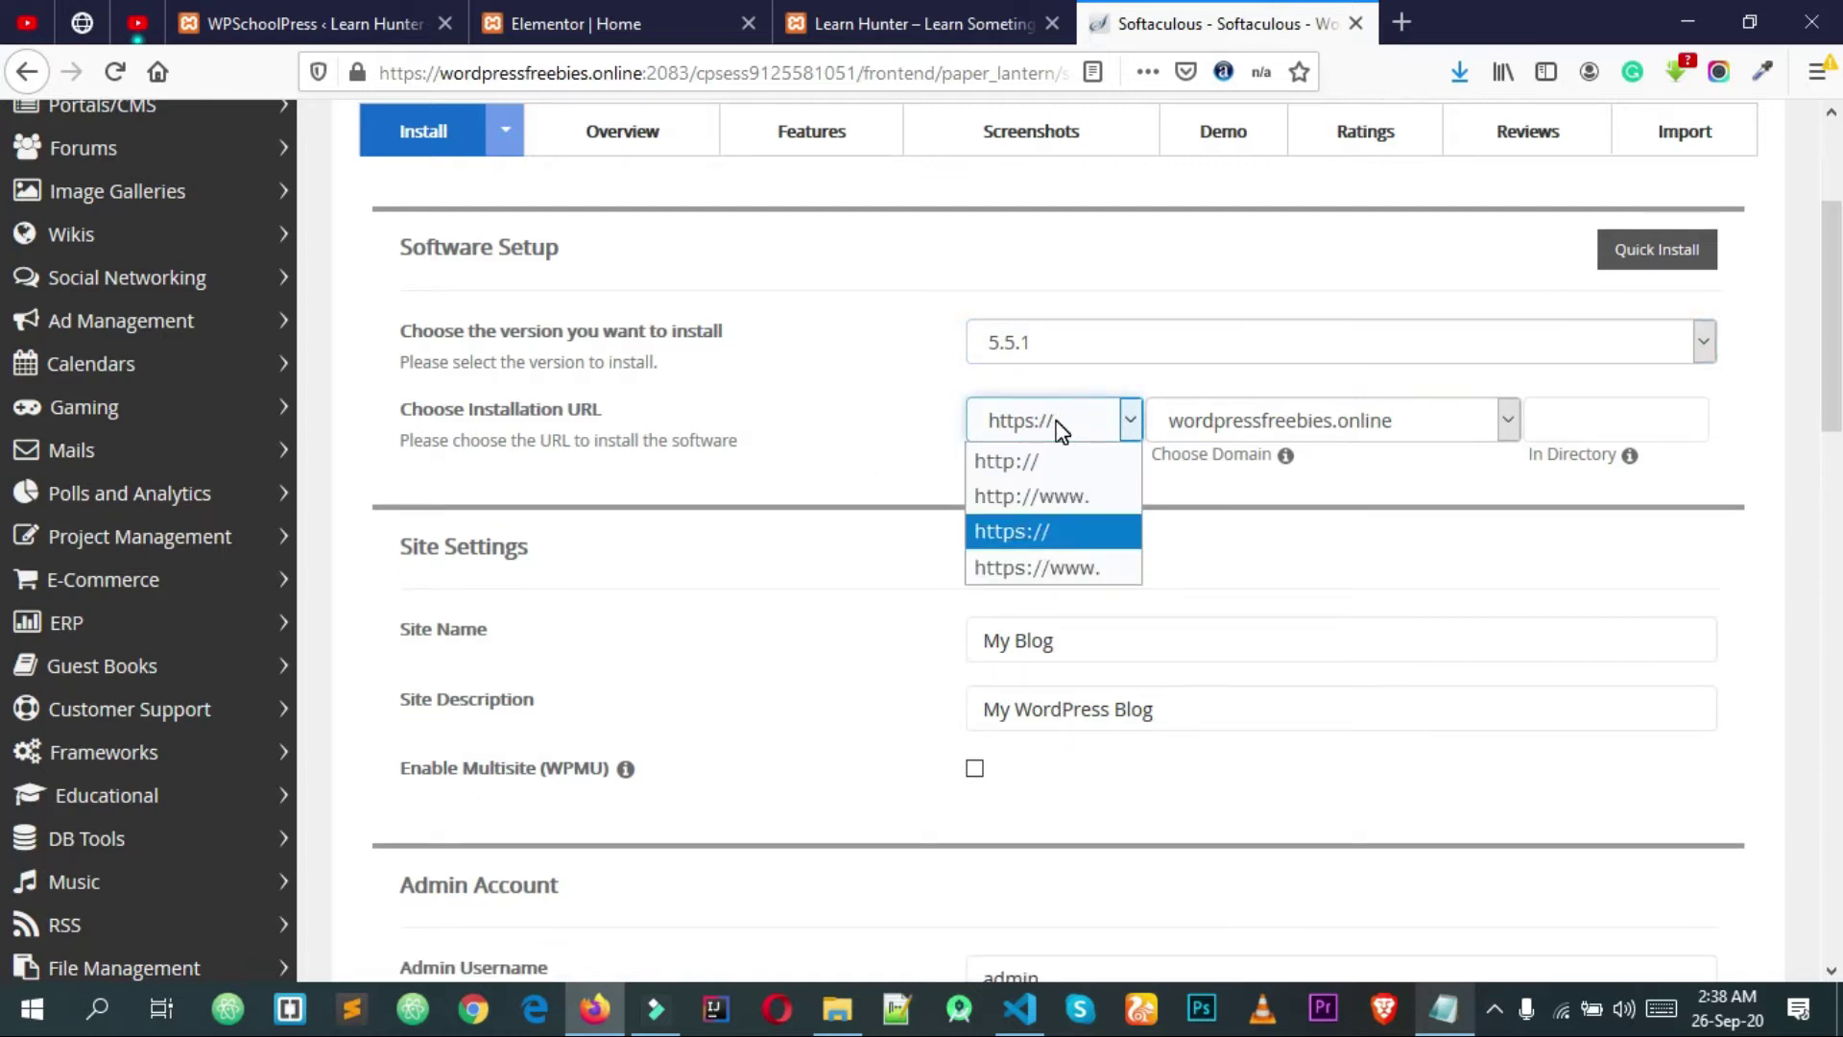
click(1046, 526)
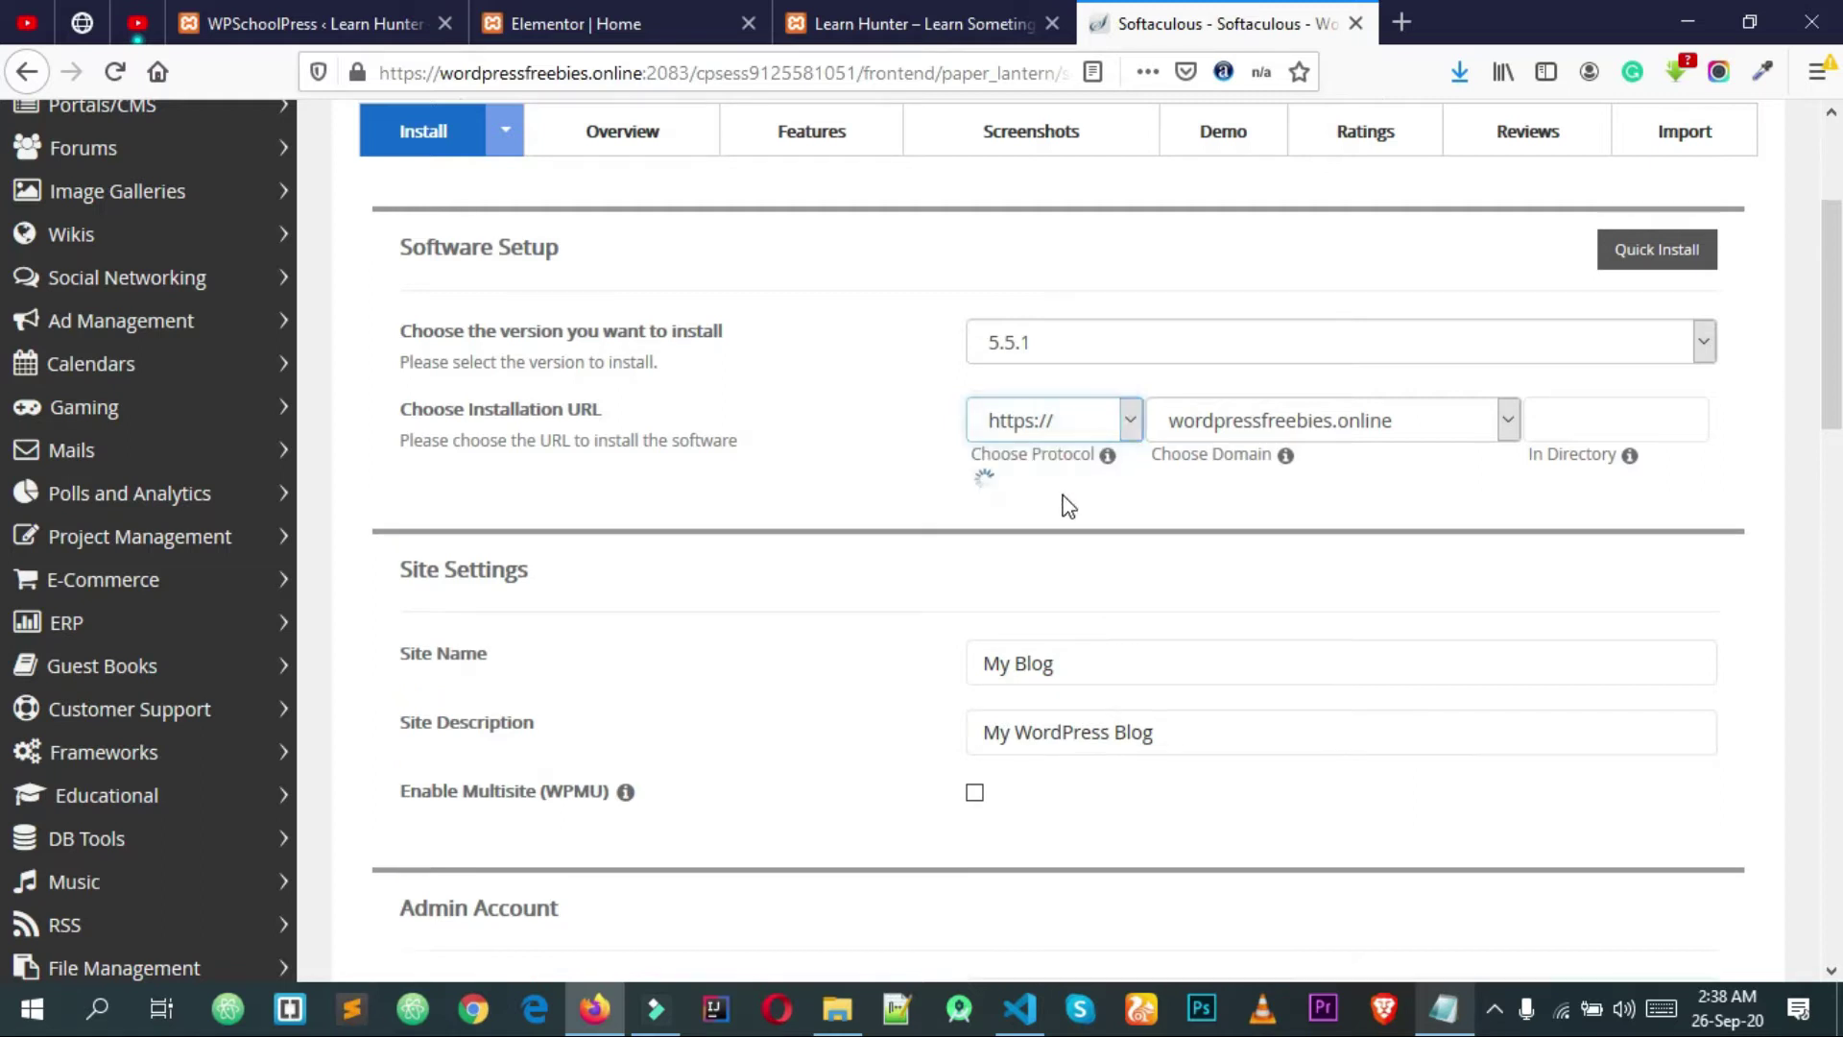
click(1038, 428)
click(1039, 429)
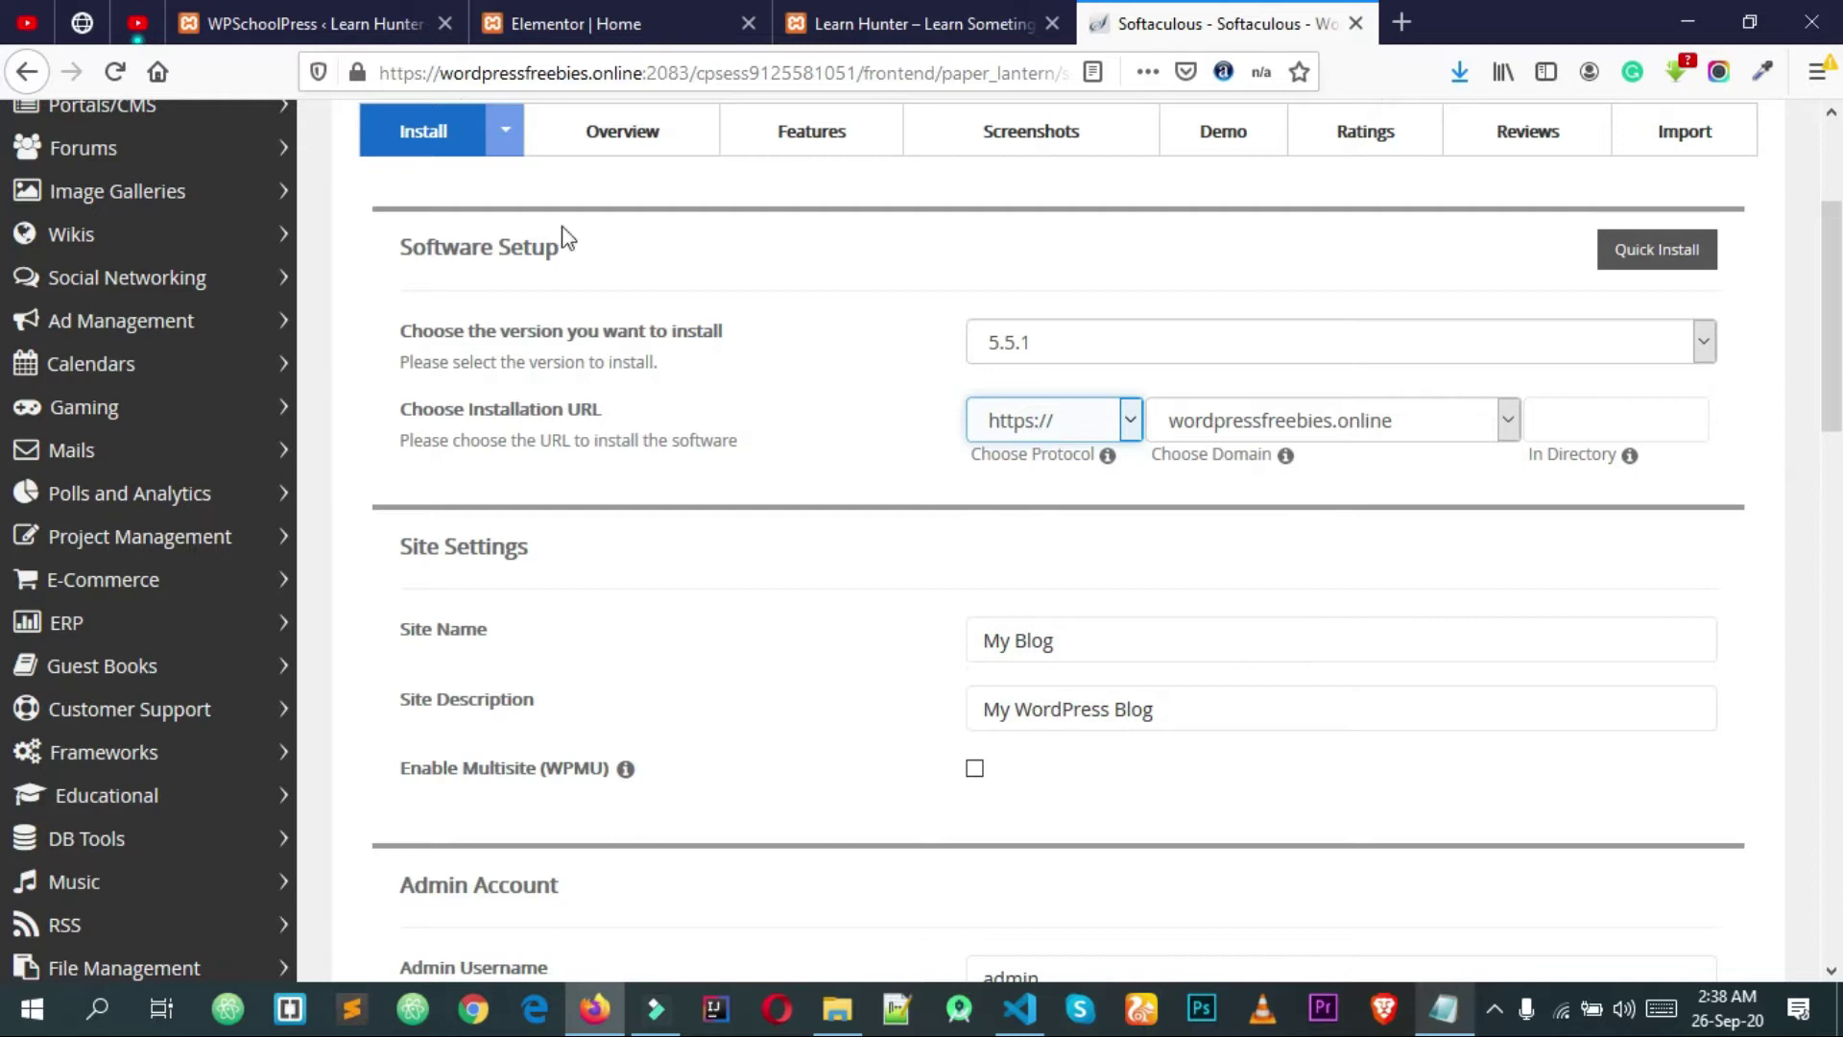
click(357, 73)
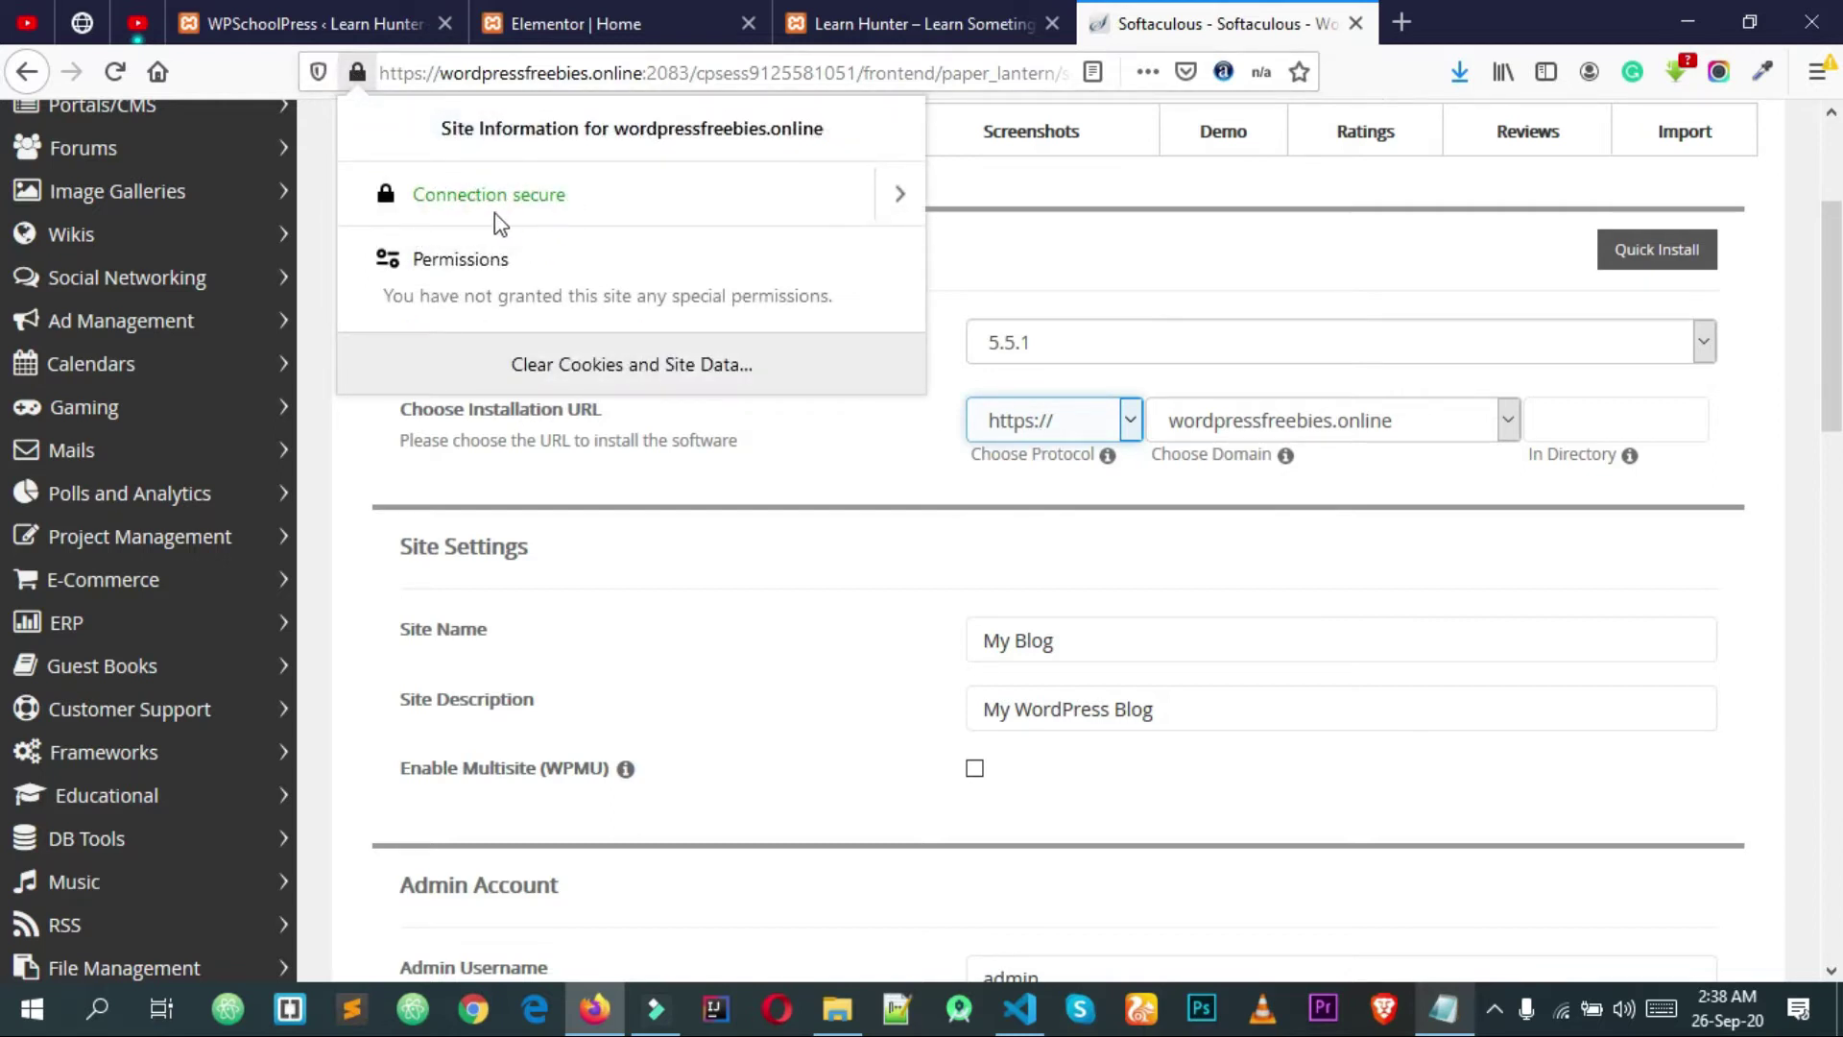
click(716, 449)
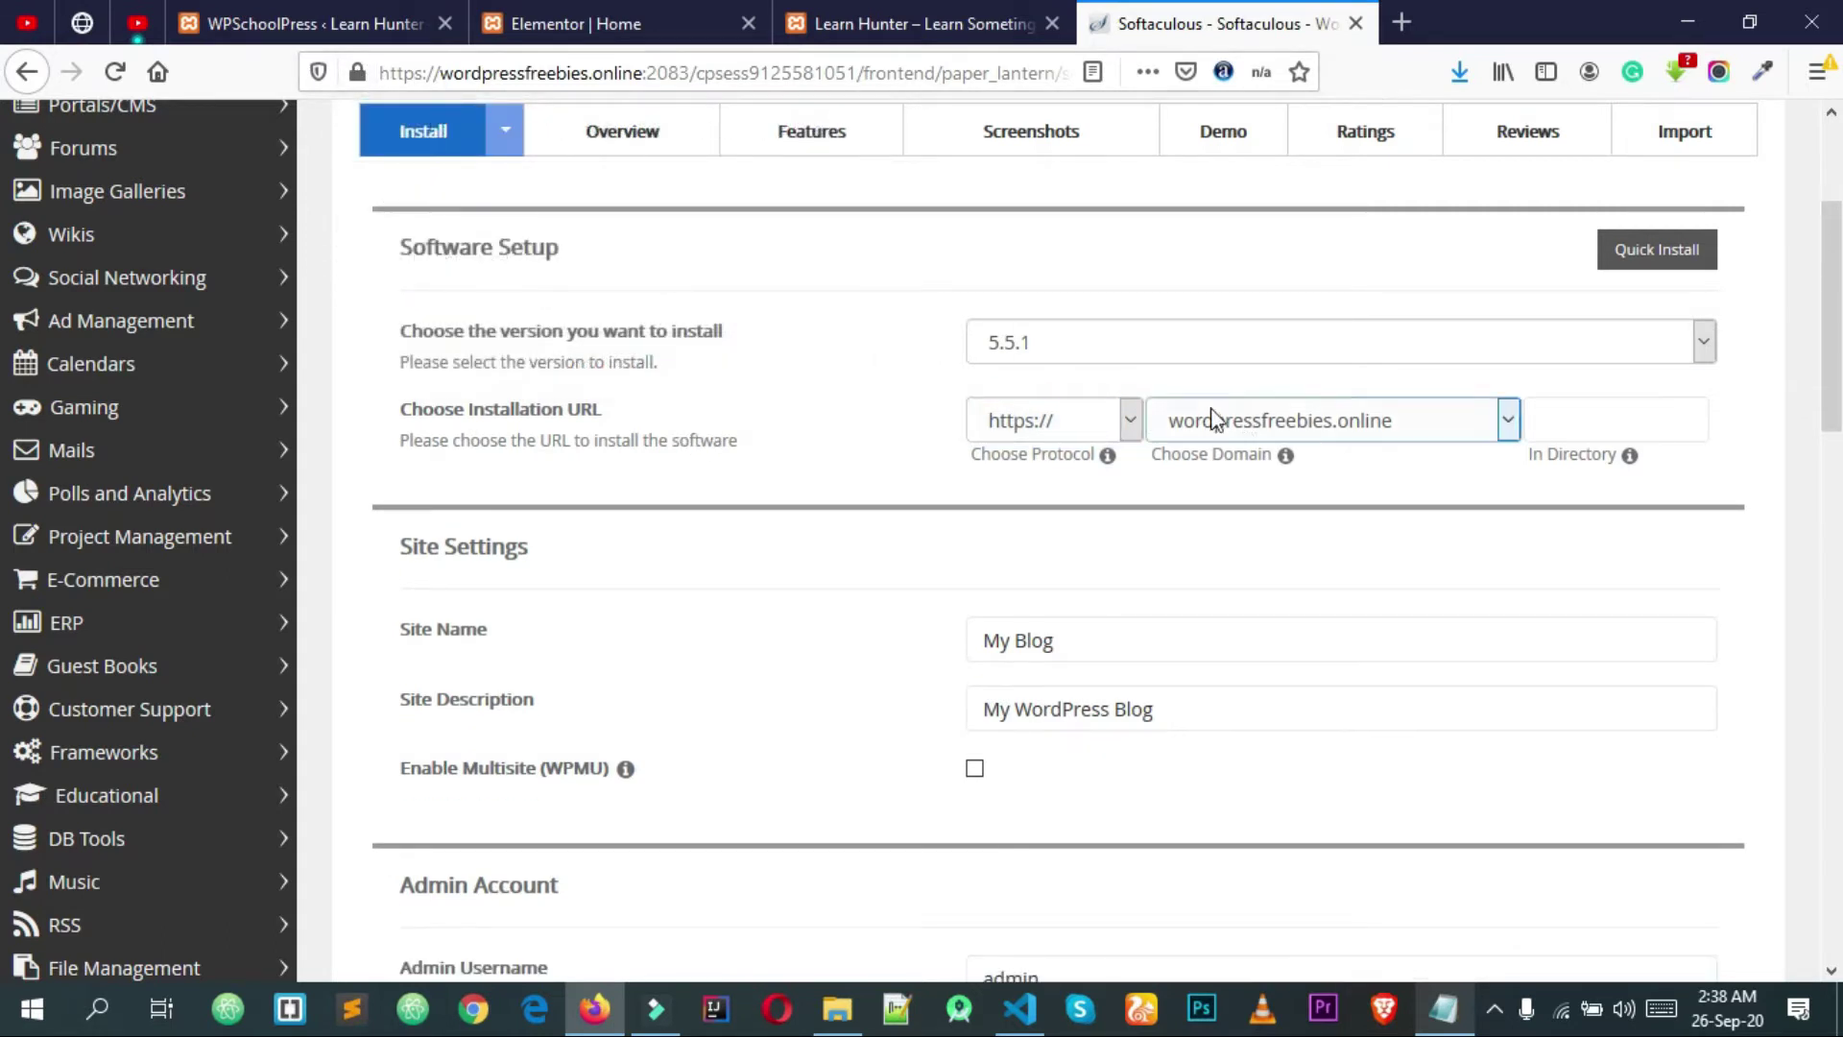
click(1032, 425)
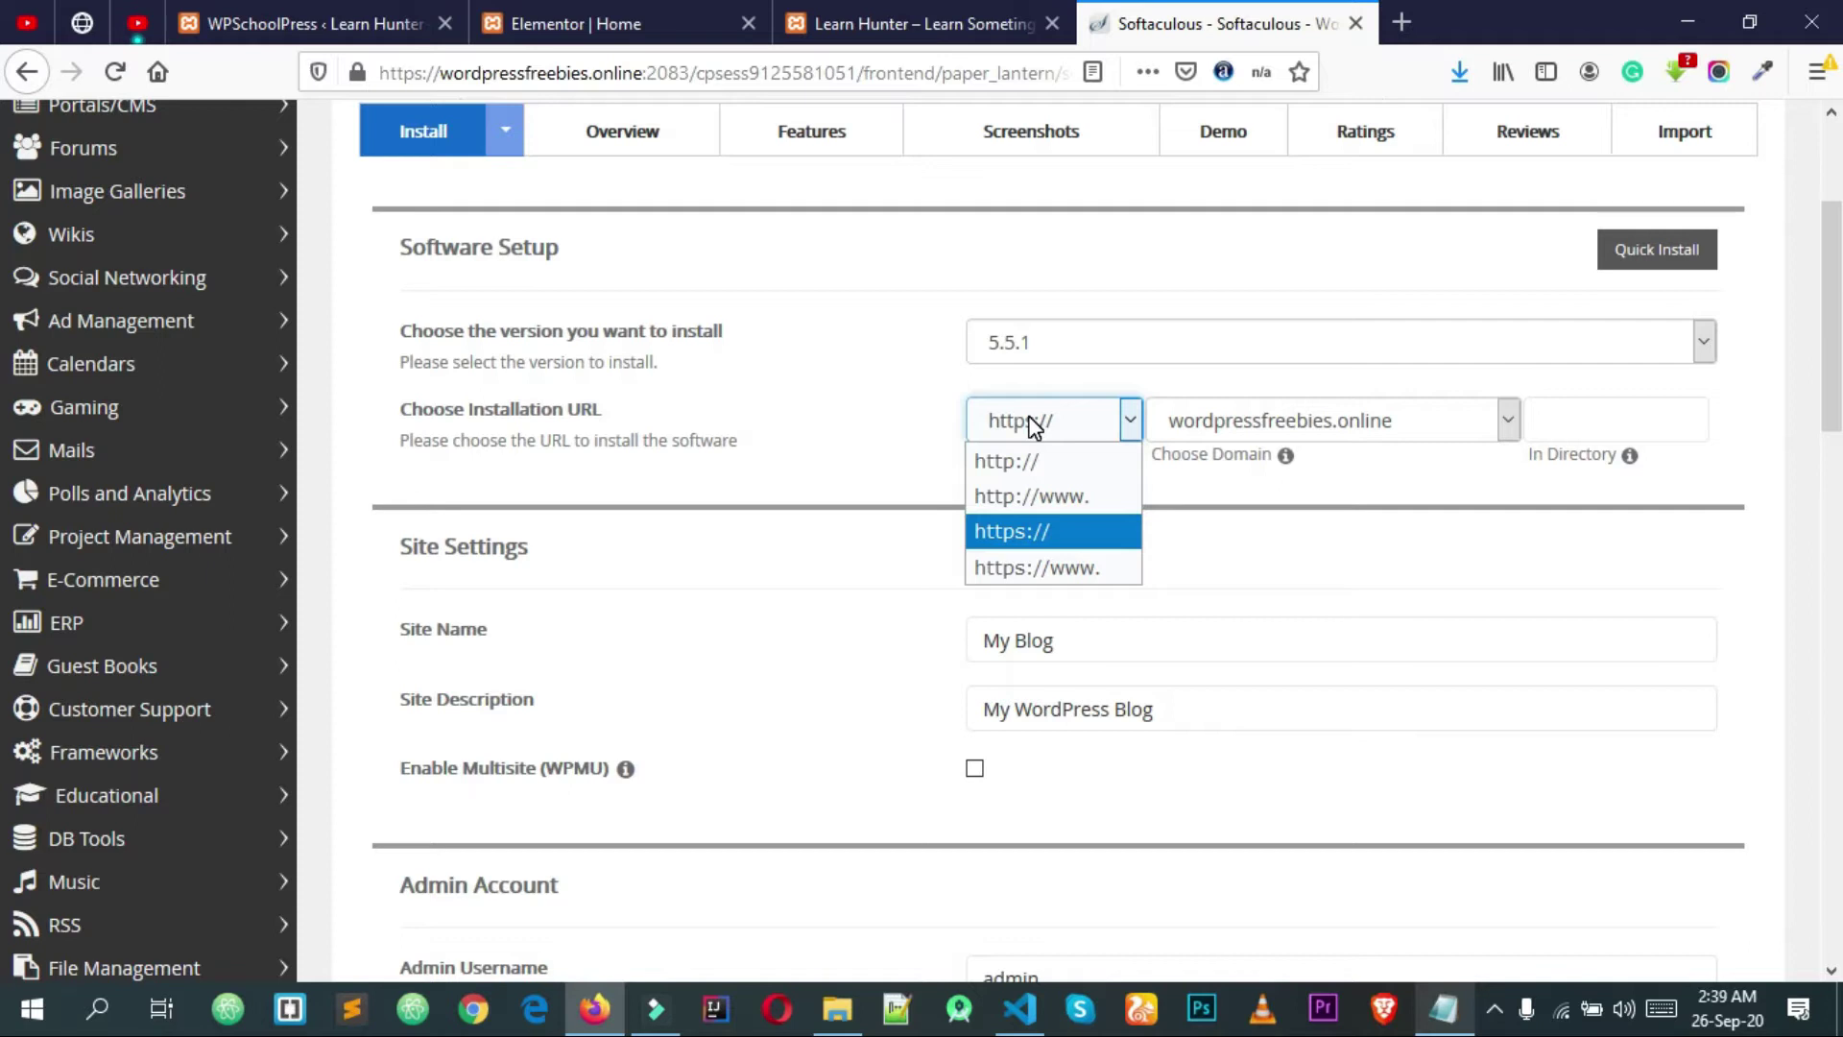
click(1230, 421)
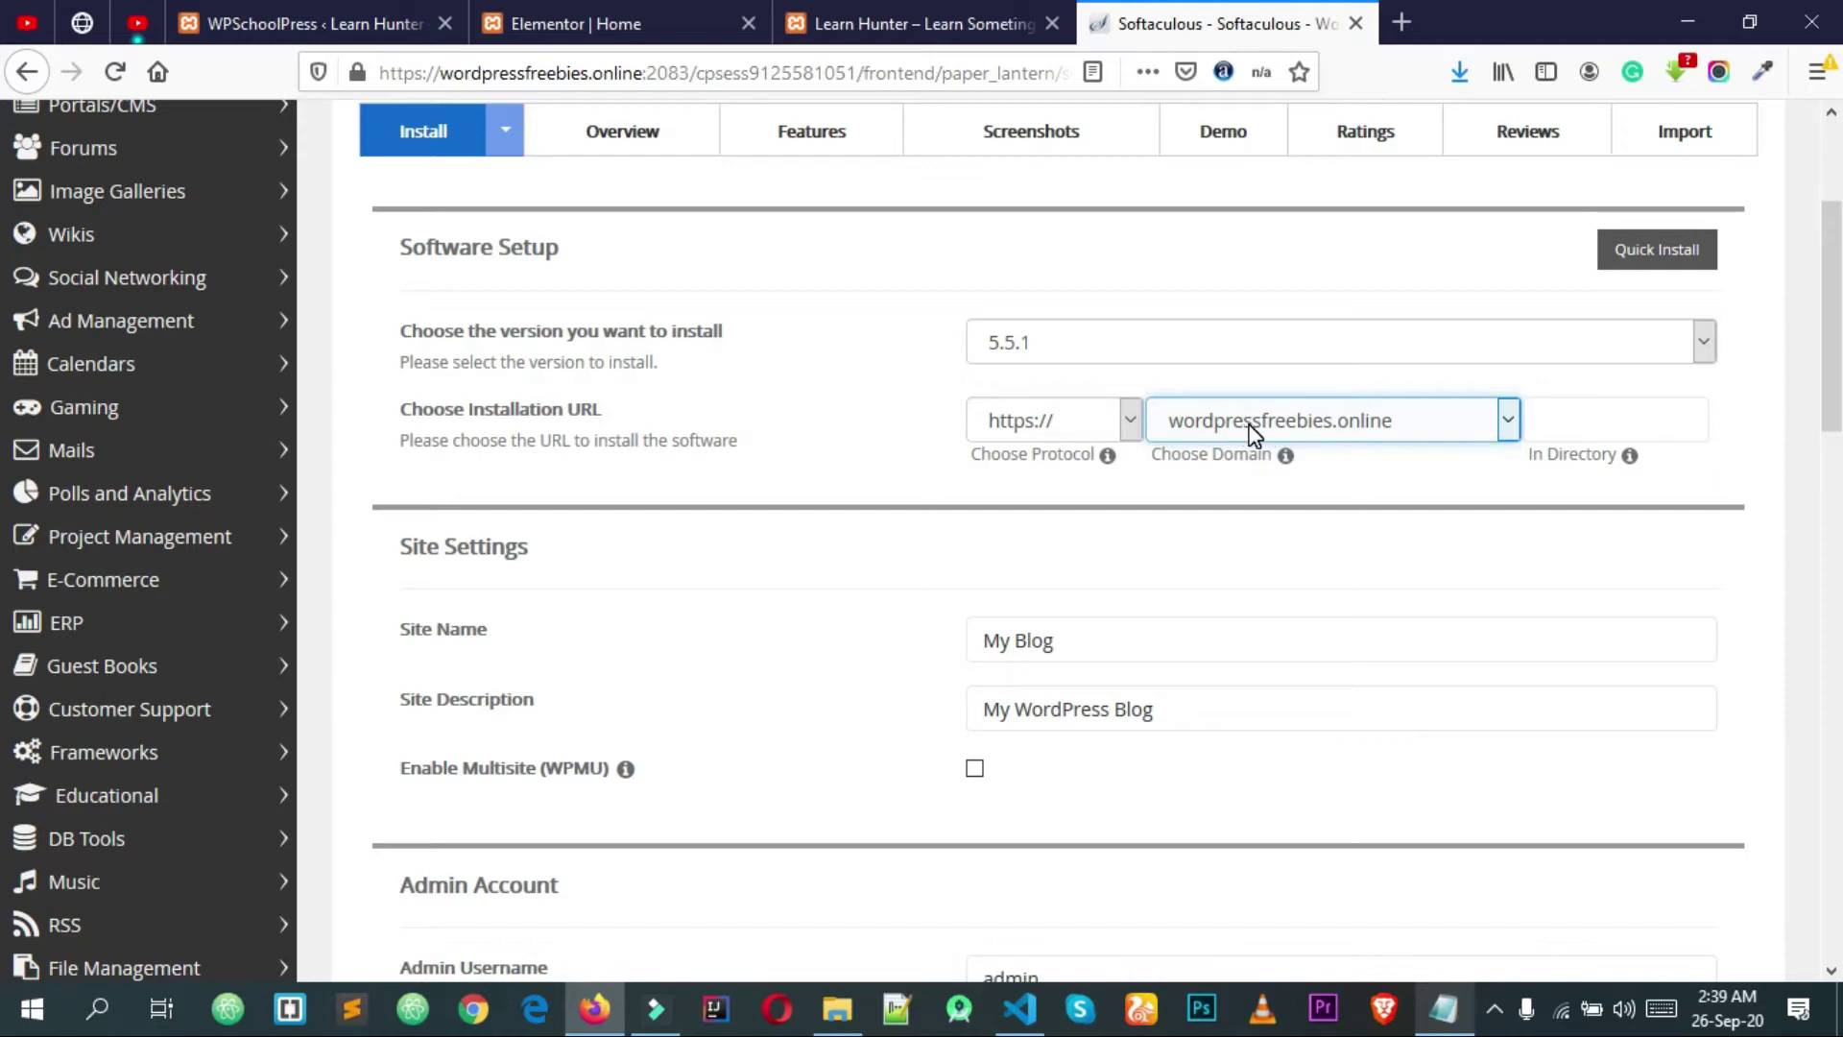
Step: Choose wordpressfreebies.online as the domain and leave In Directory empty
click(1252, 432)
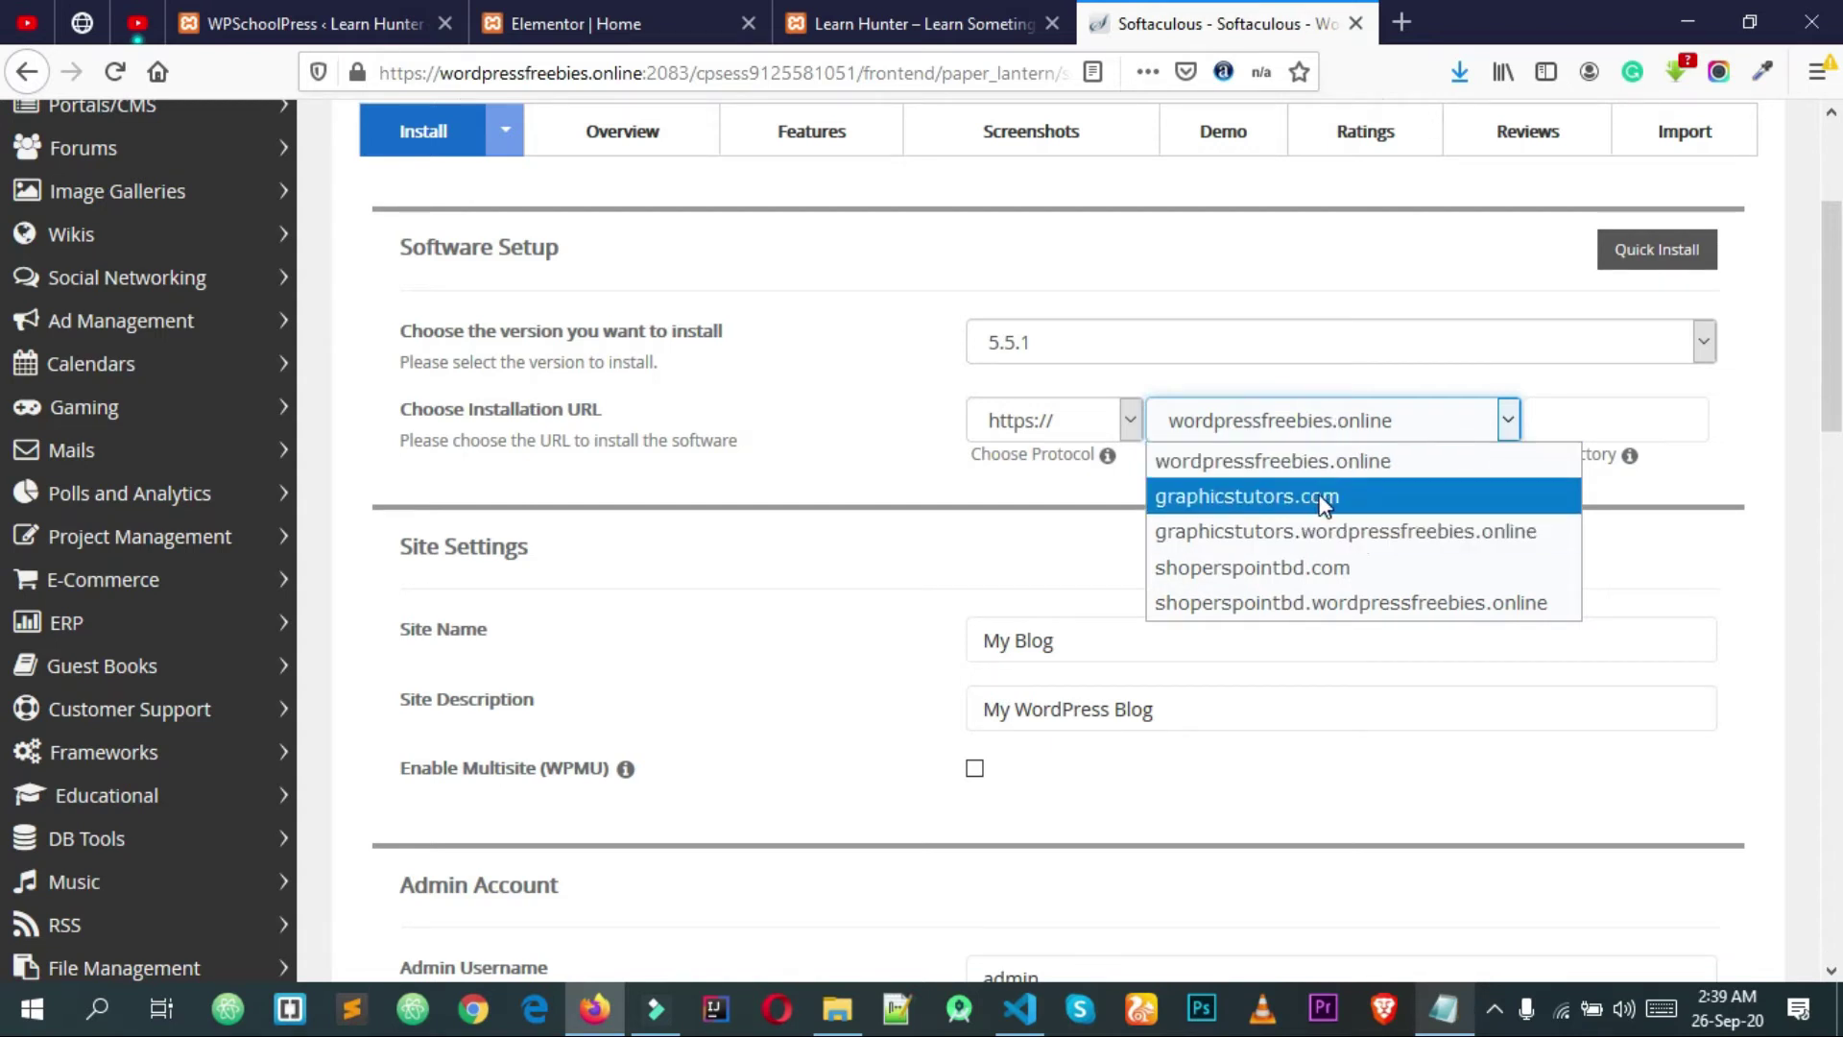
click(1327, 428)
click(1333, 432)
click(1329, 465)
click(1574, 423)
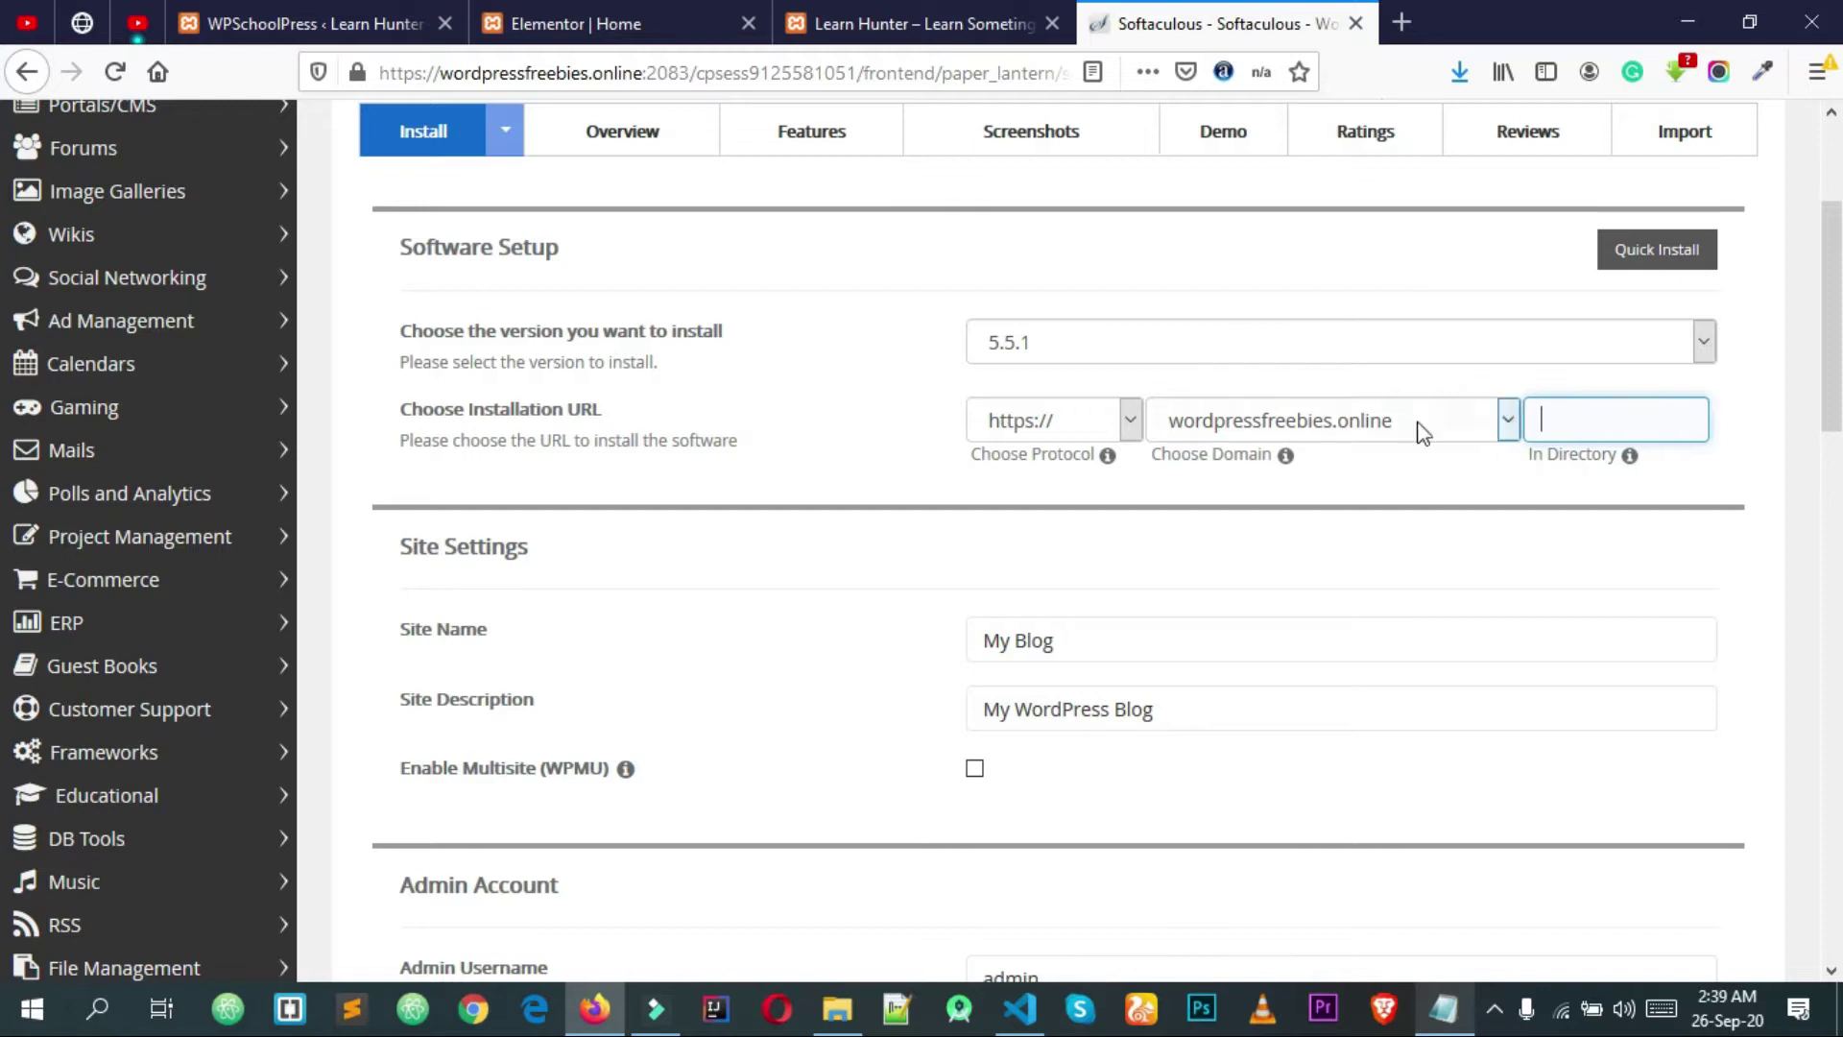
click(905, 413)
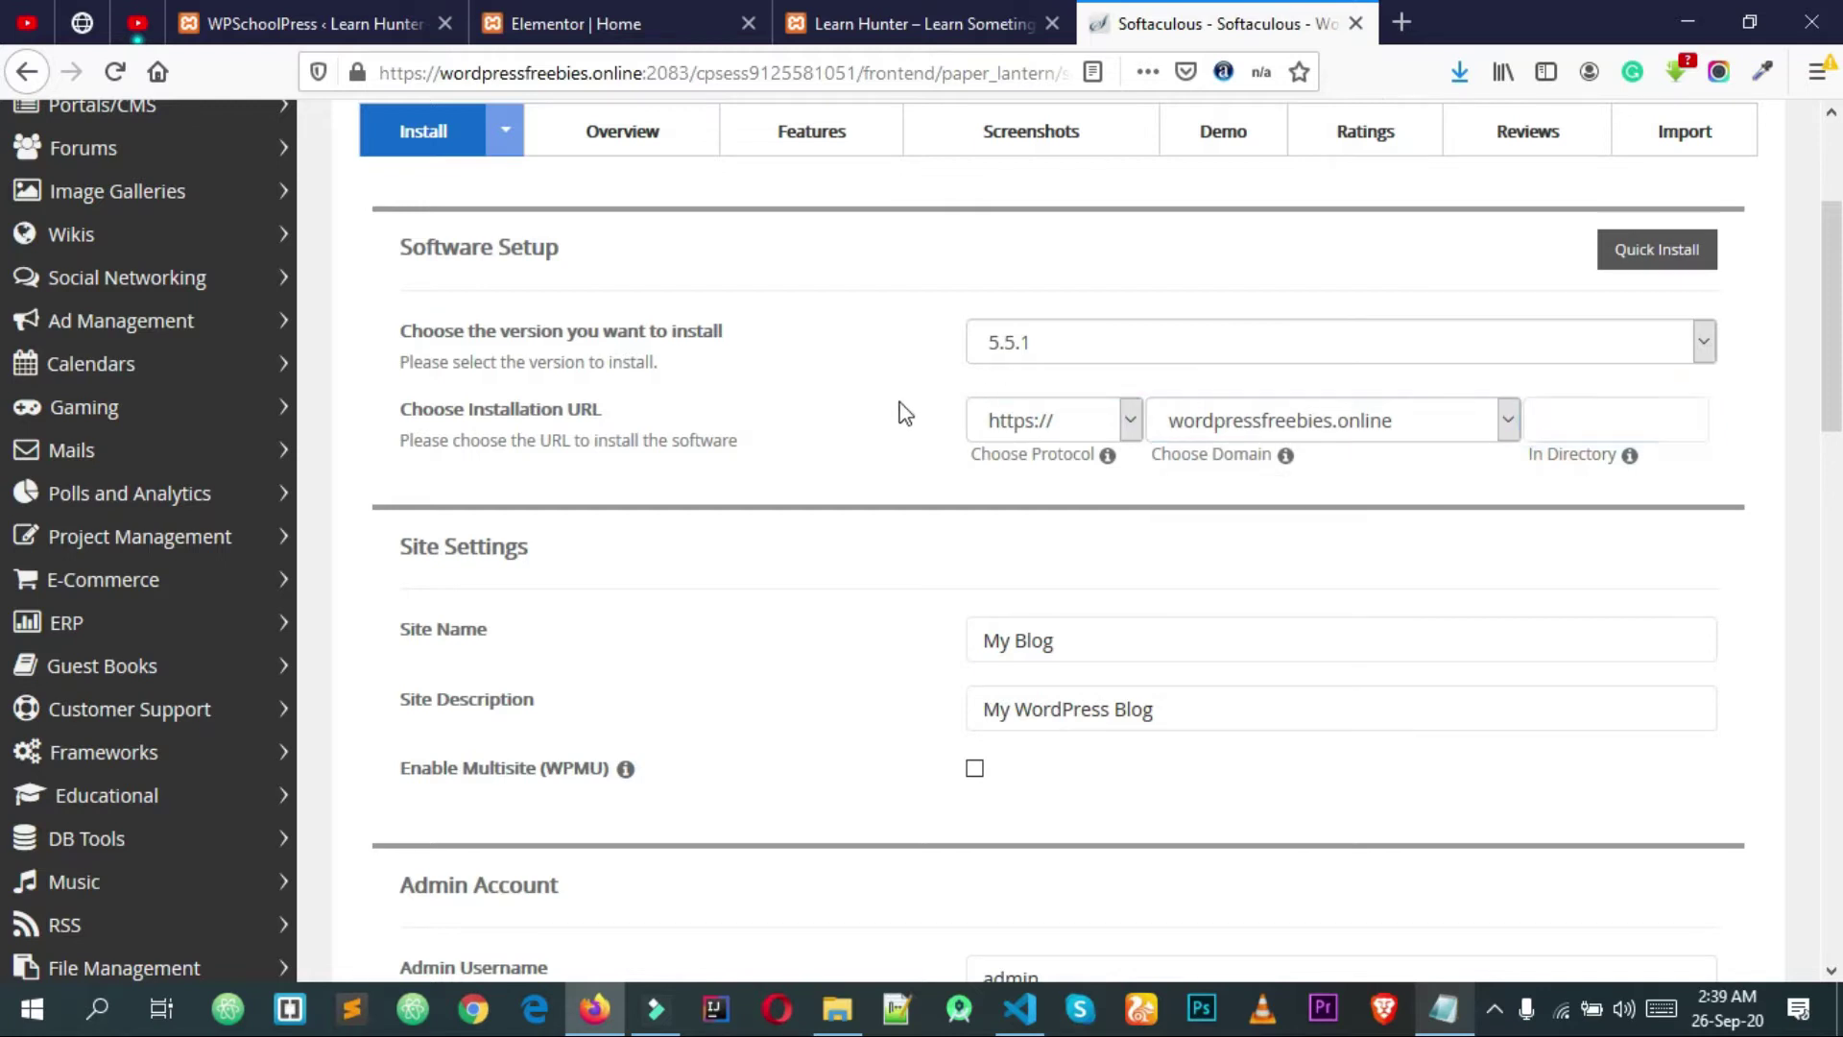
Step: Replace site name 'My Blog' with 'Wp School' and enter description 'School Management Website'
scroll(903, 408, down, 3)
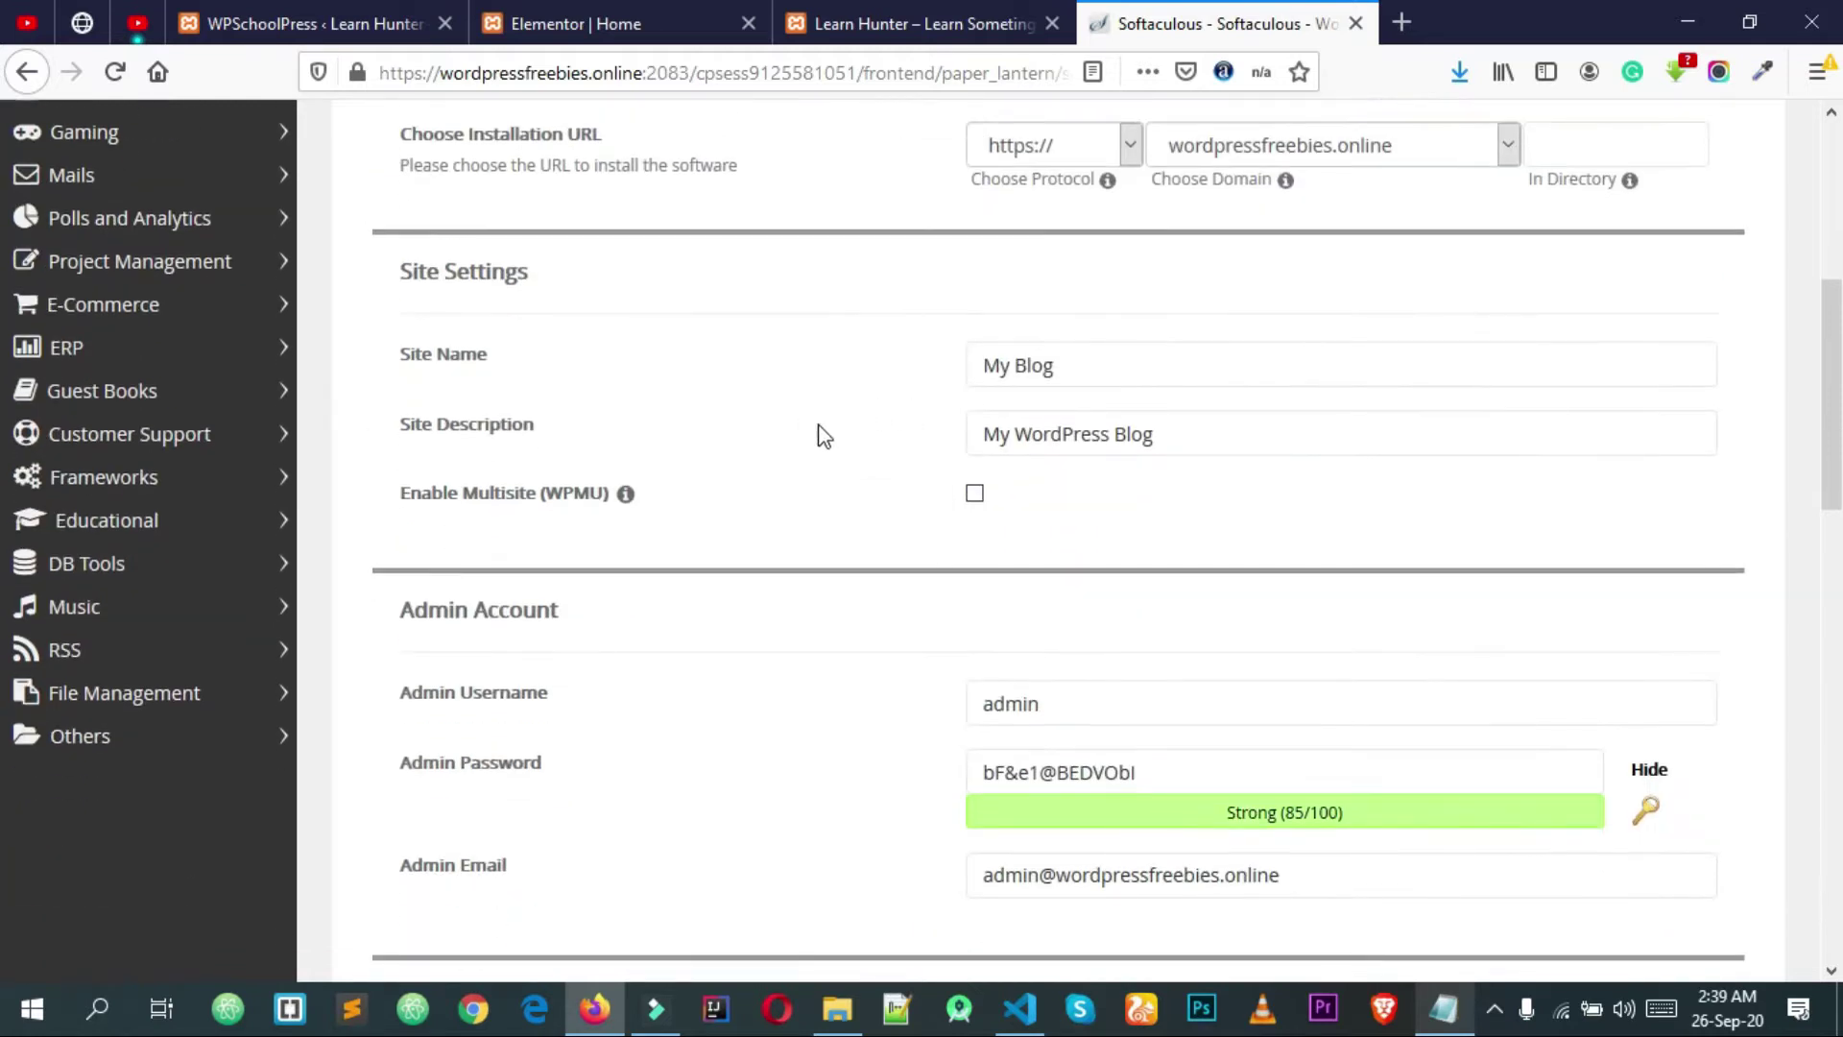
drag(1247, 353, 658, 349)
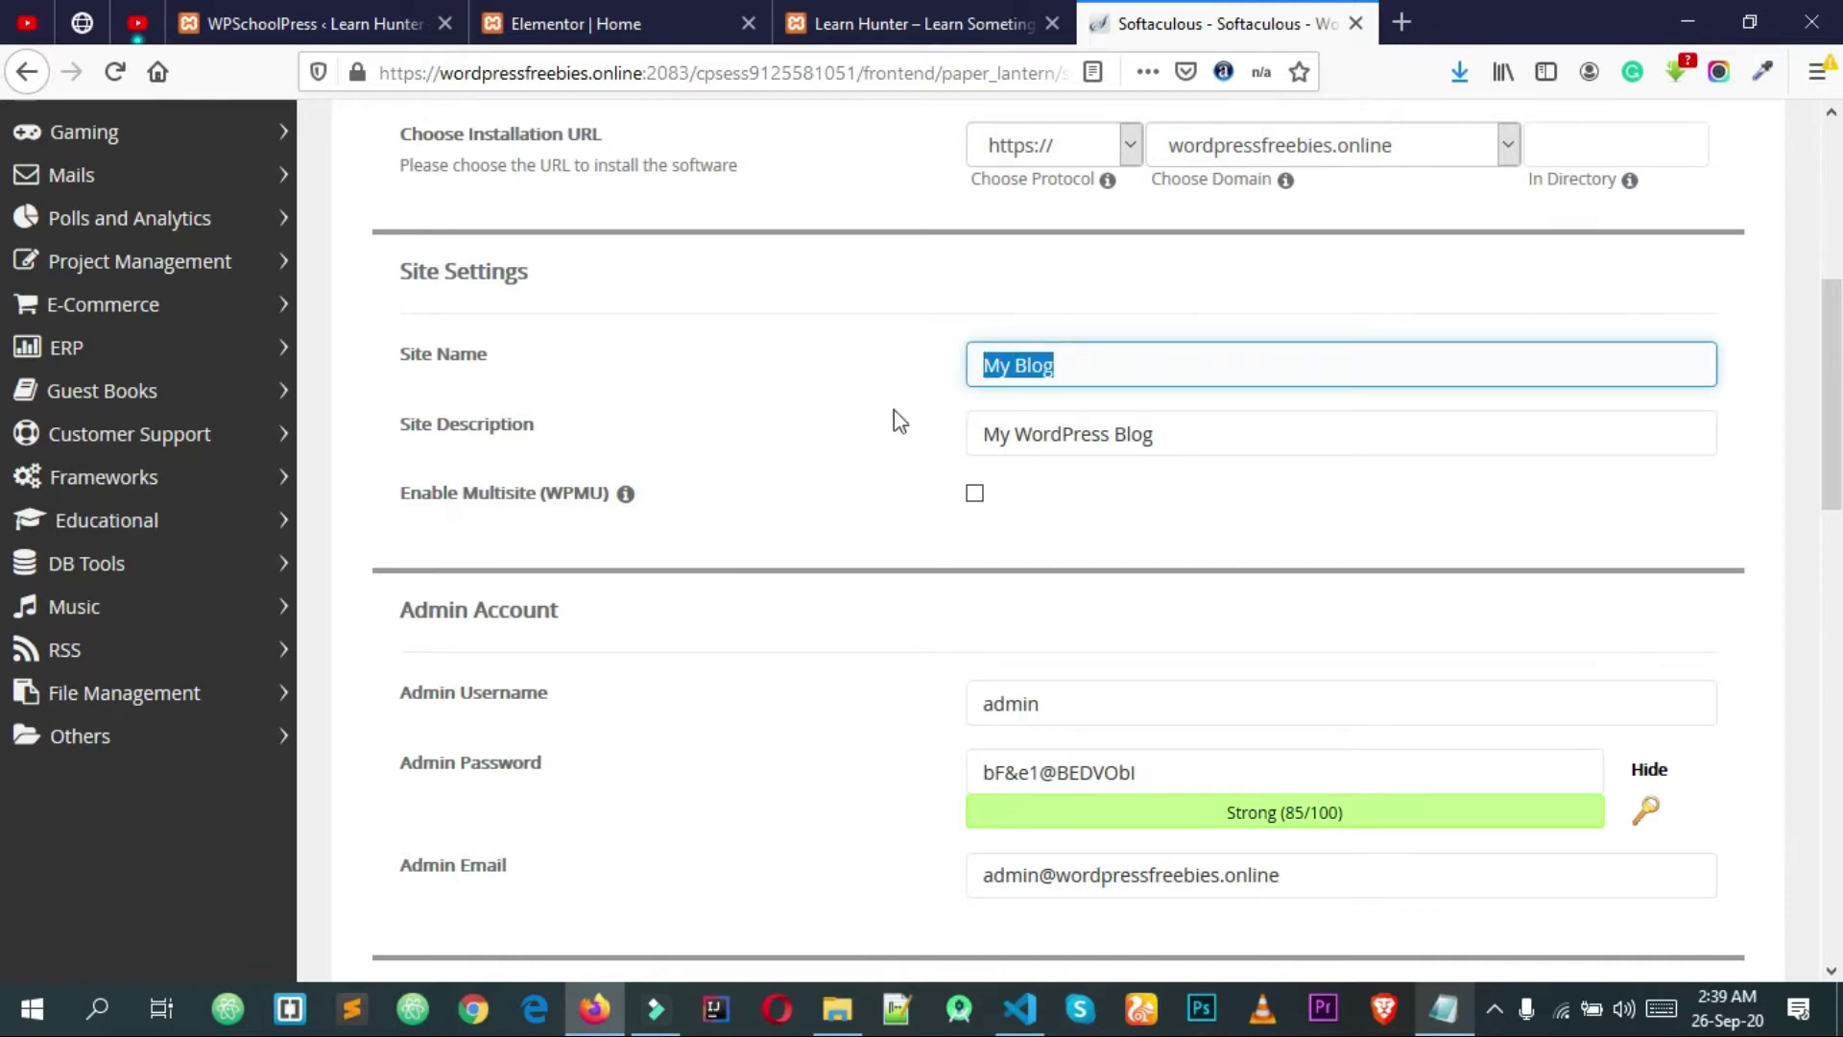
text(Schoo)
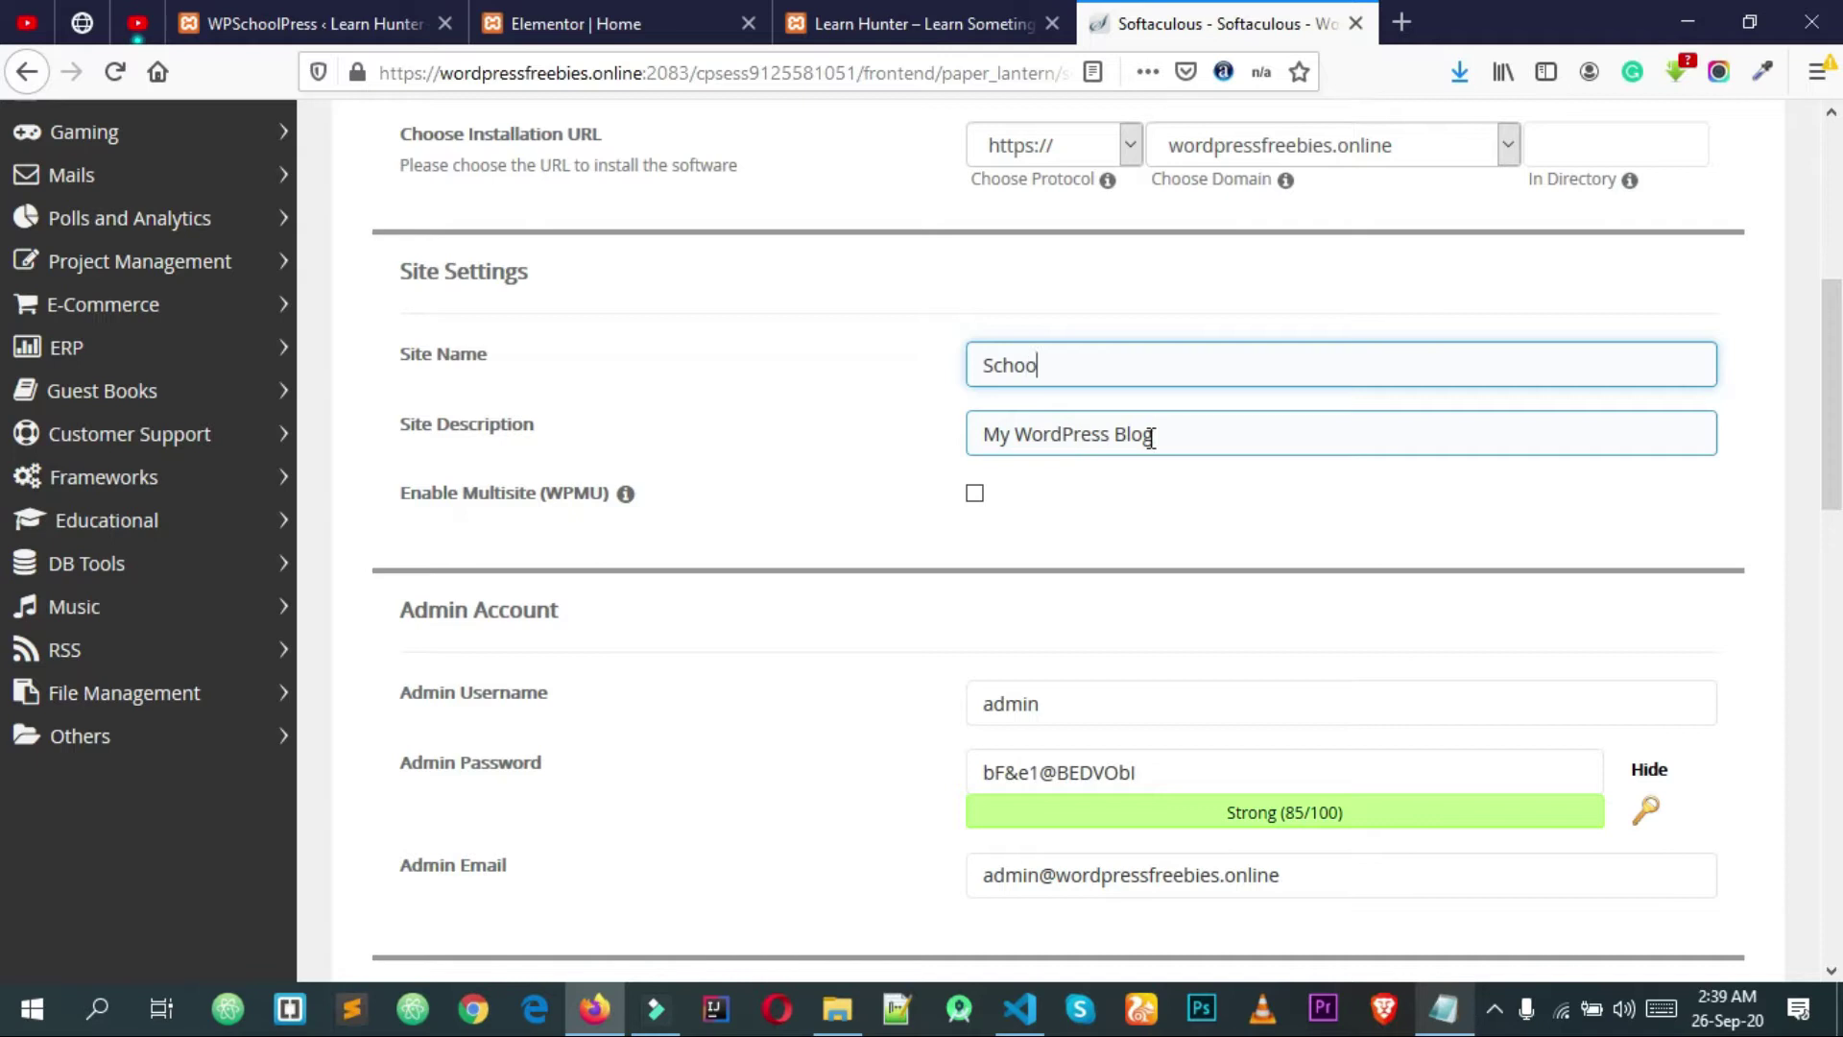
text(l)
key(Home)
text(Wp)
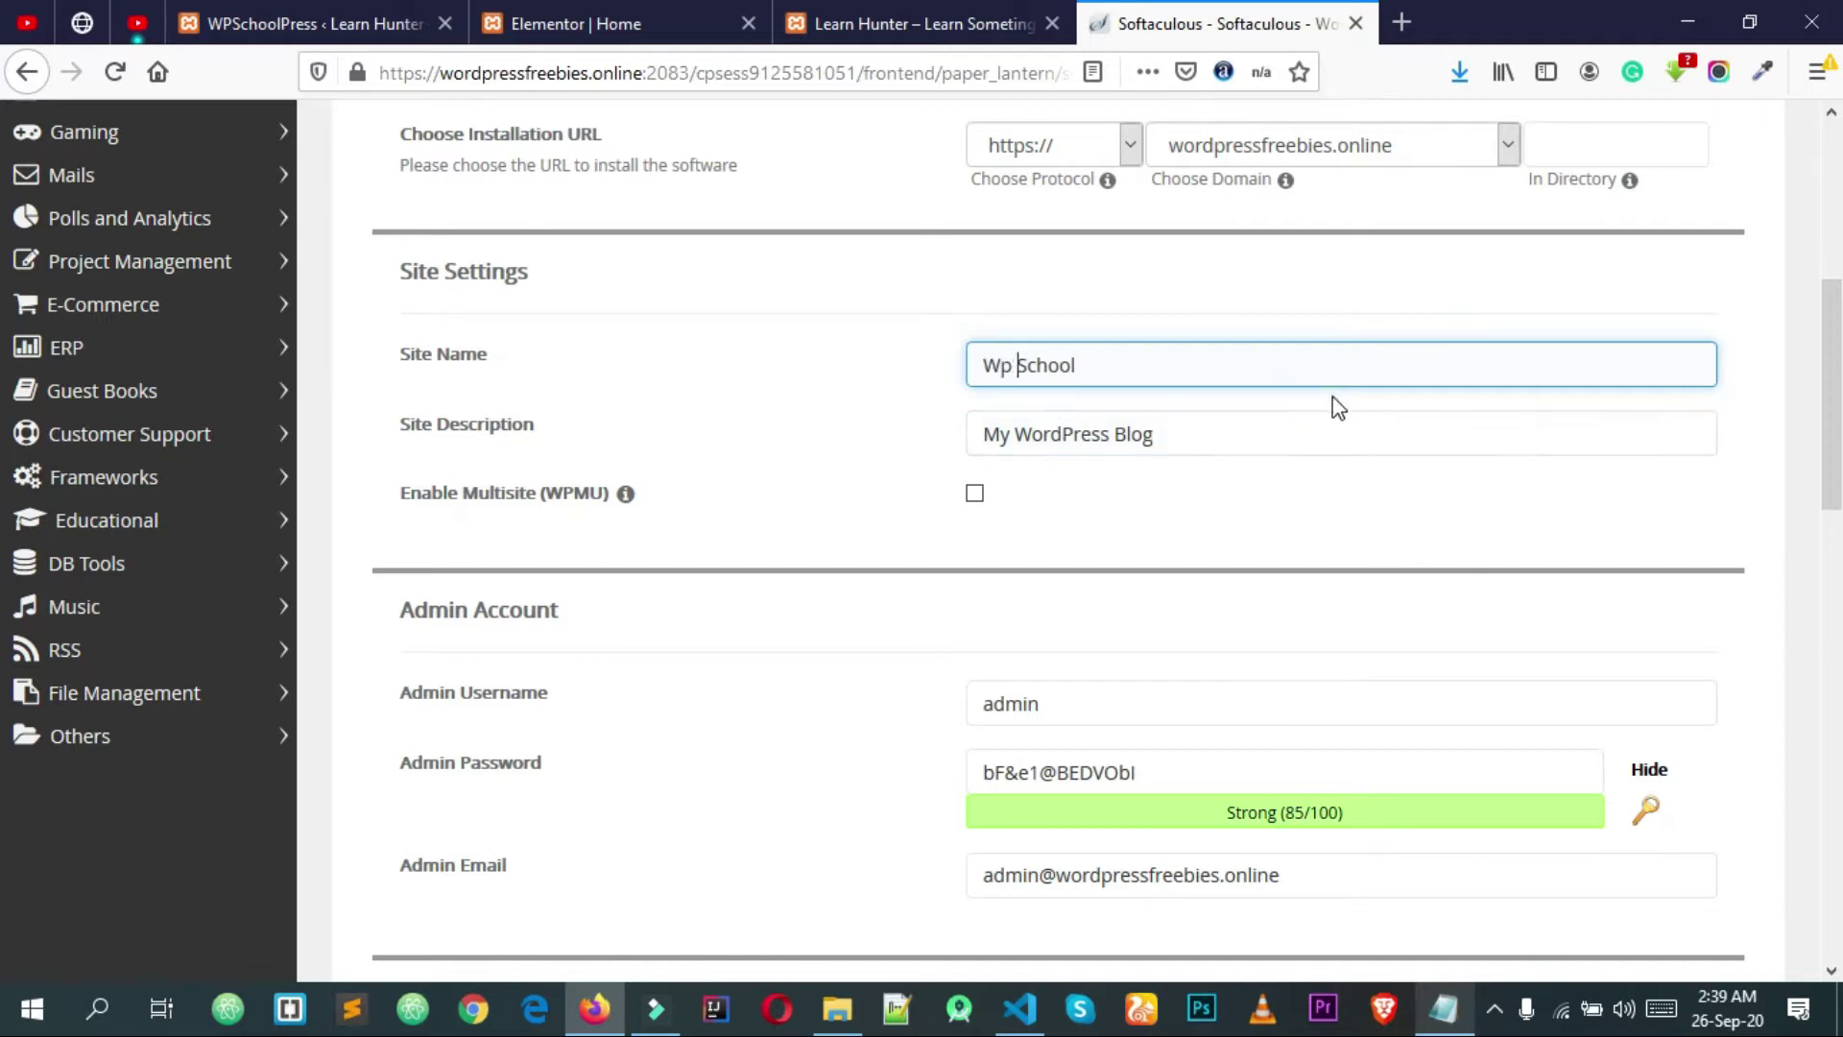
key(Tab)
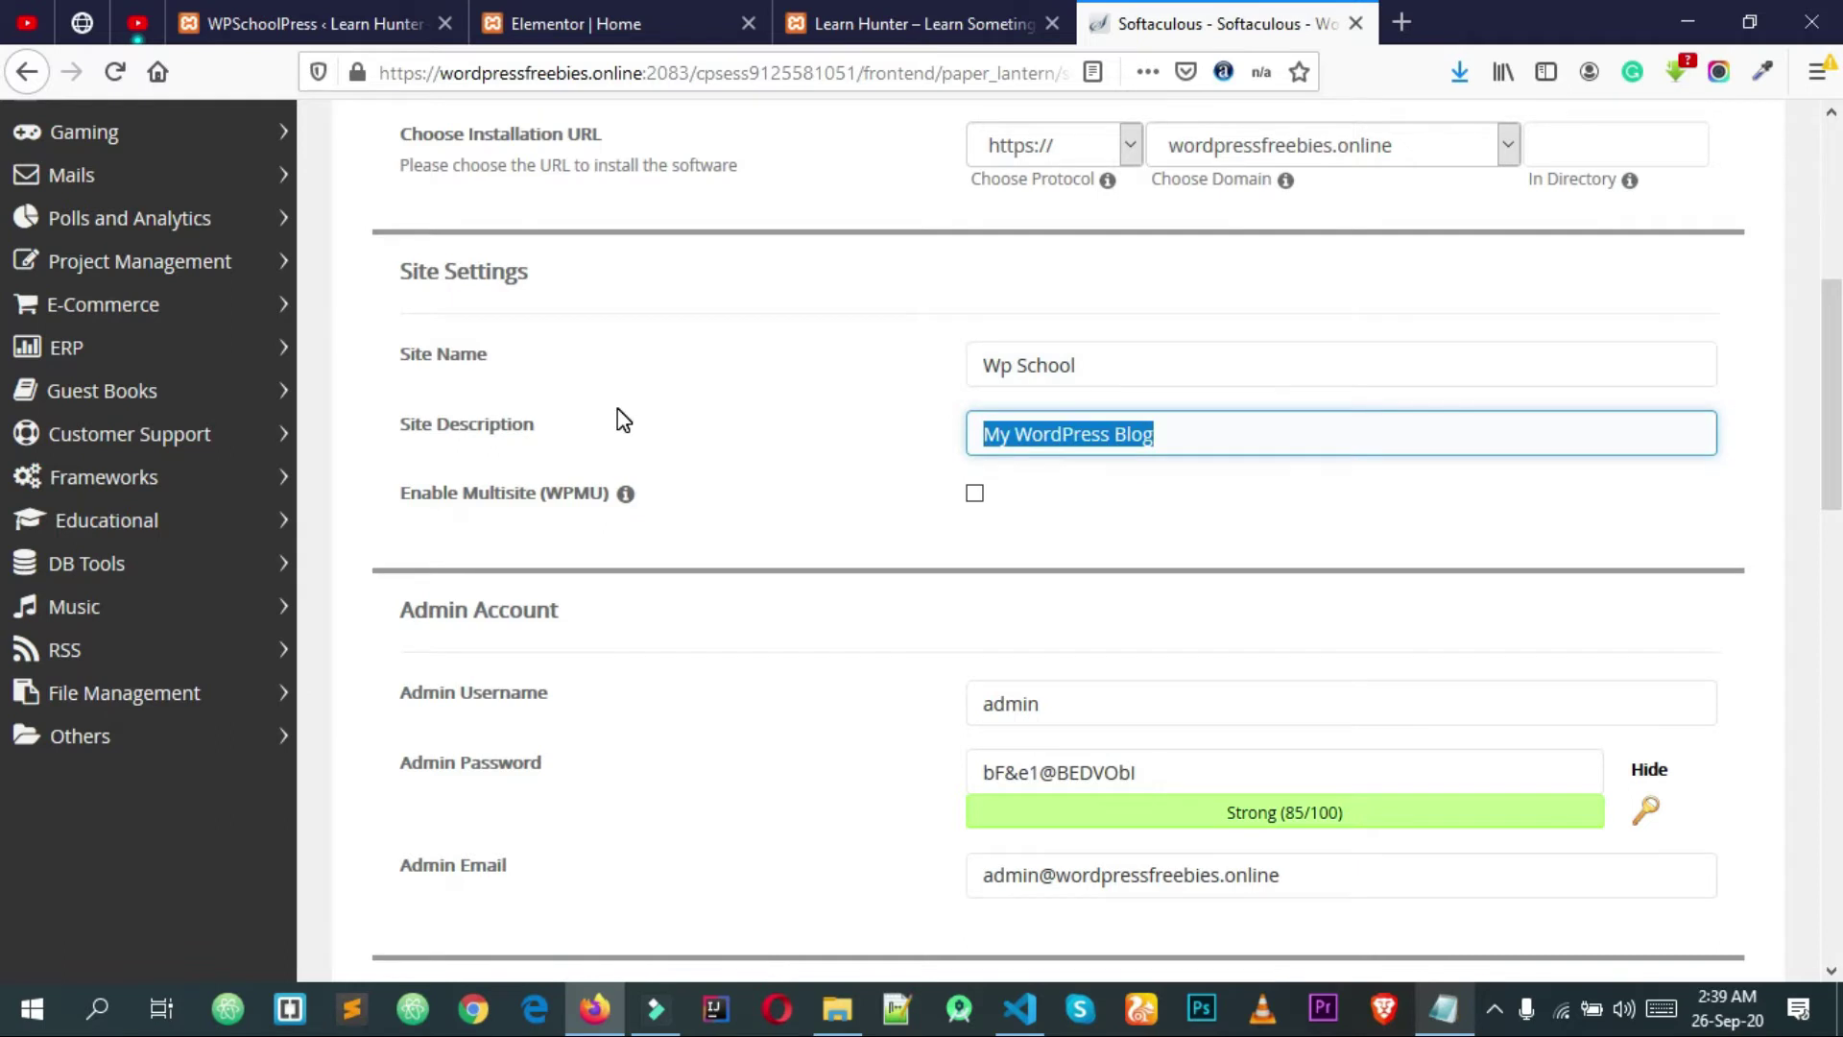
text(Sc)
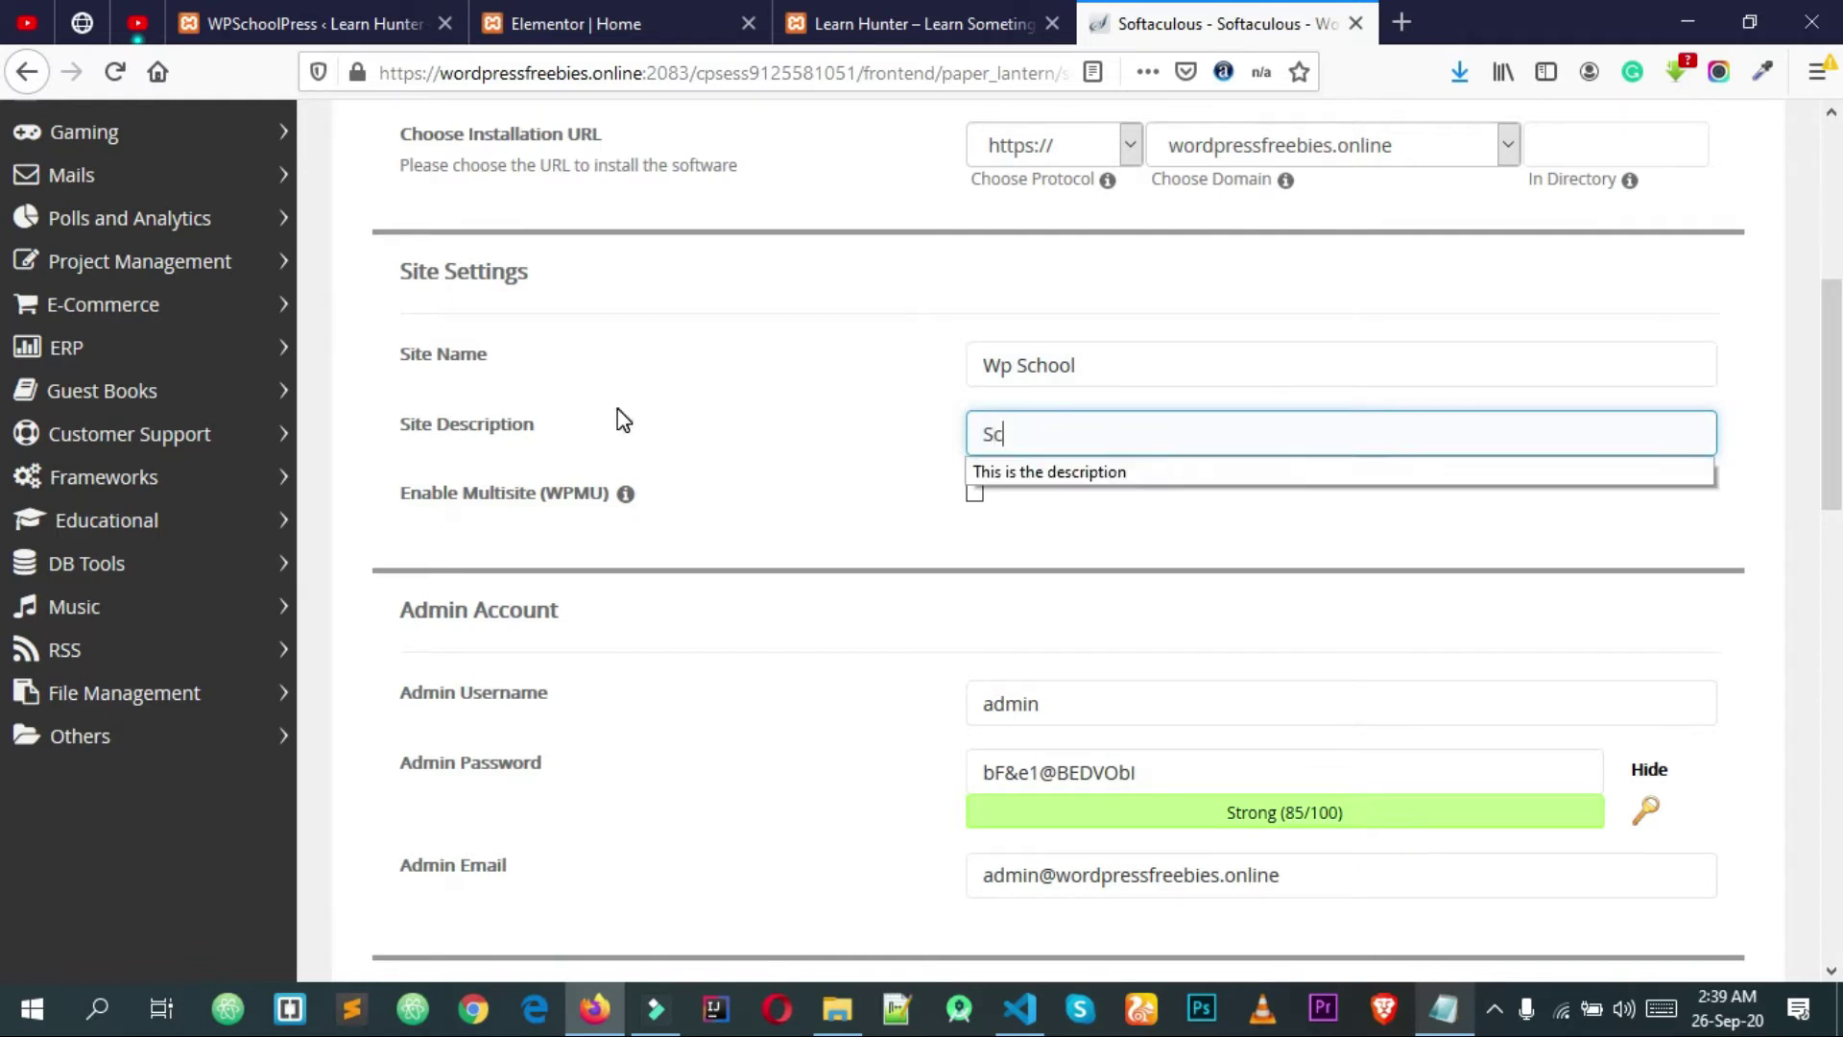
text(ho)
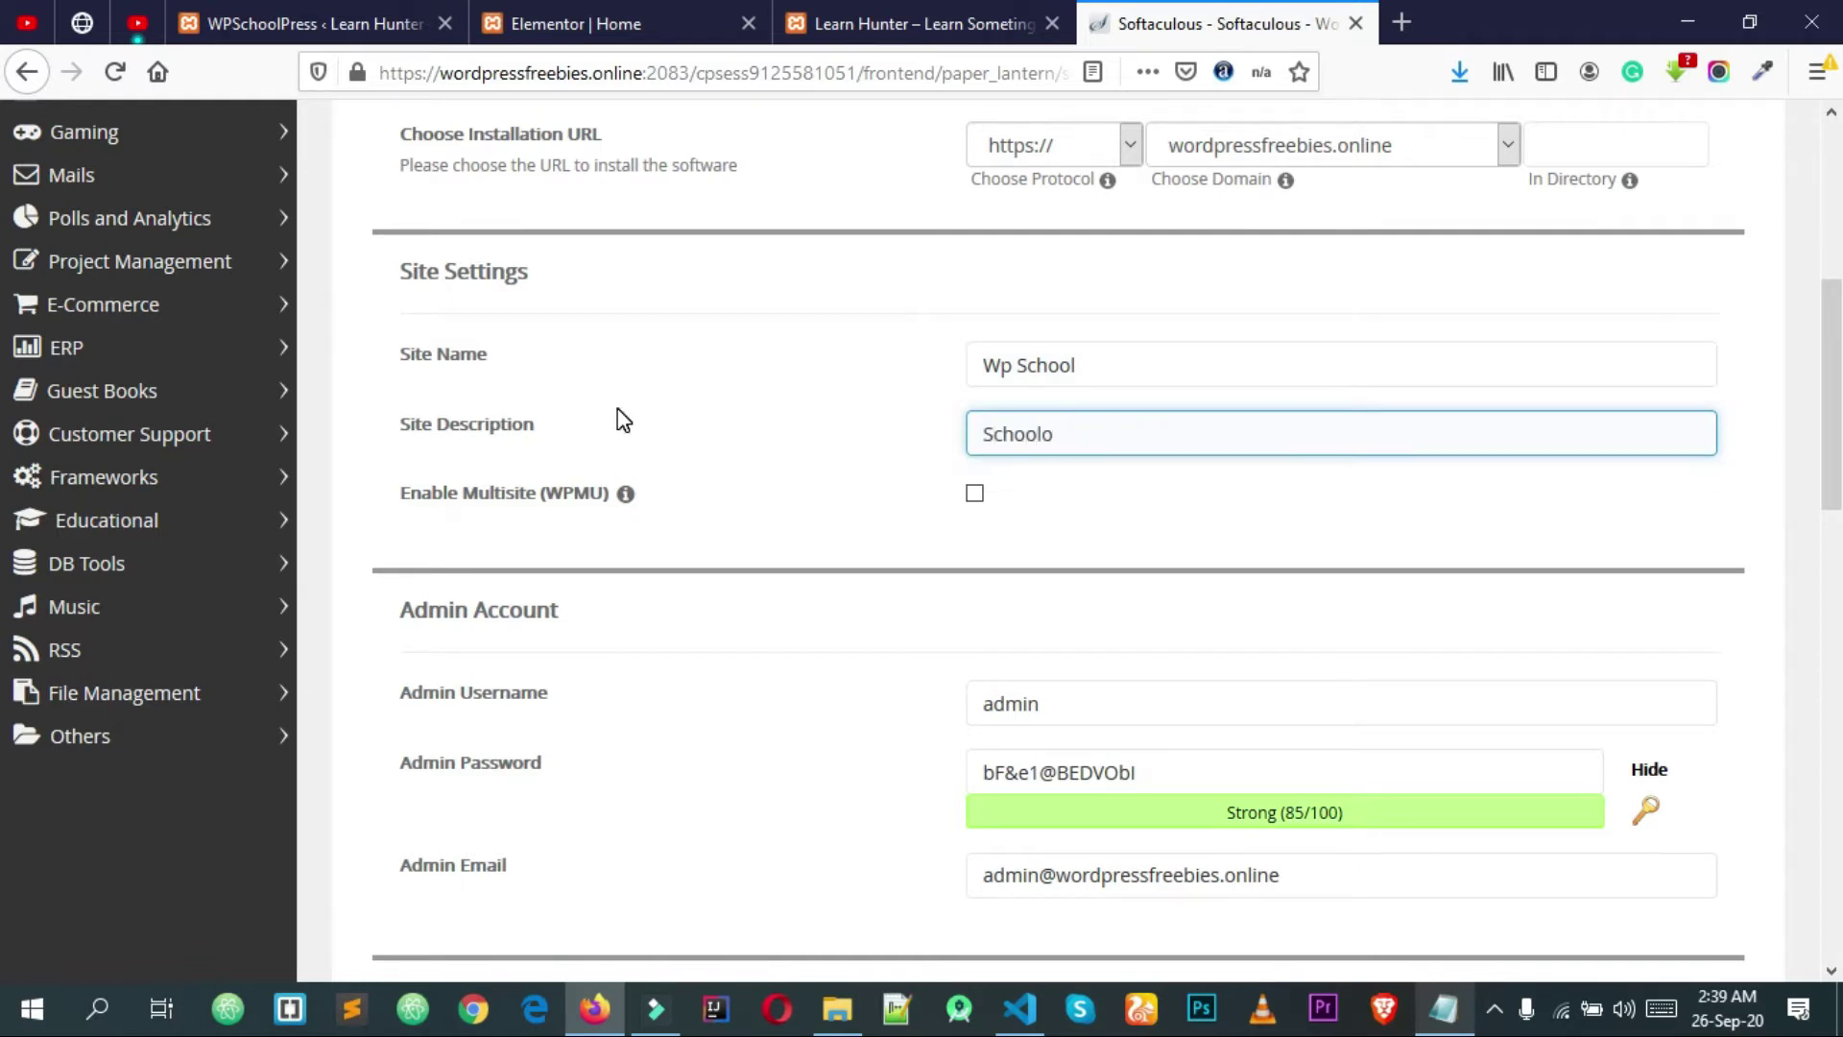
text(ol Management Website)
Step: Review the Wp School site name and description values
key(ctrl+shift+Left)
key(ctrl+shift+Left)
drag(778, 442, 789, 437)
click(833, 411)
click(429, 359)
click(472, 431)
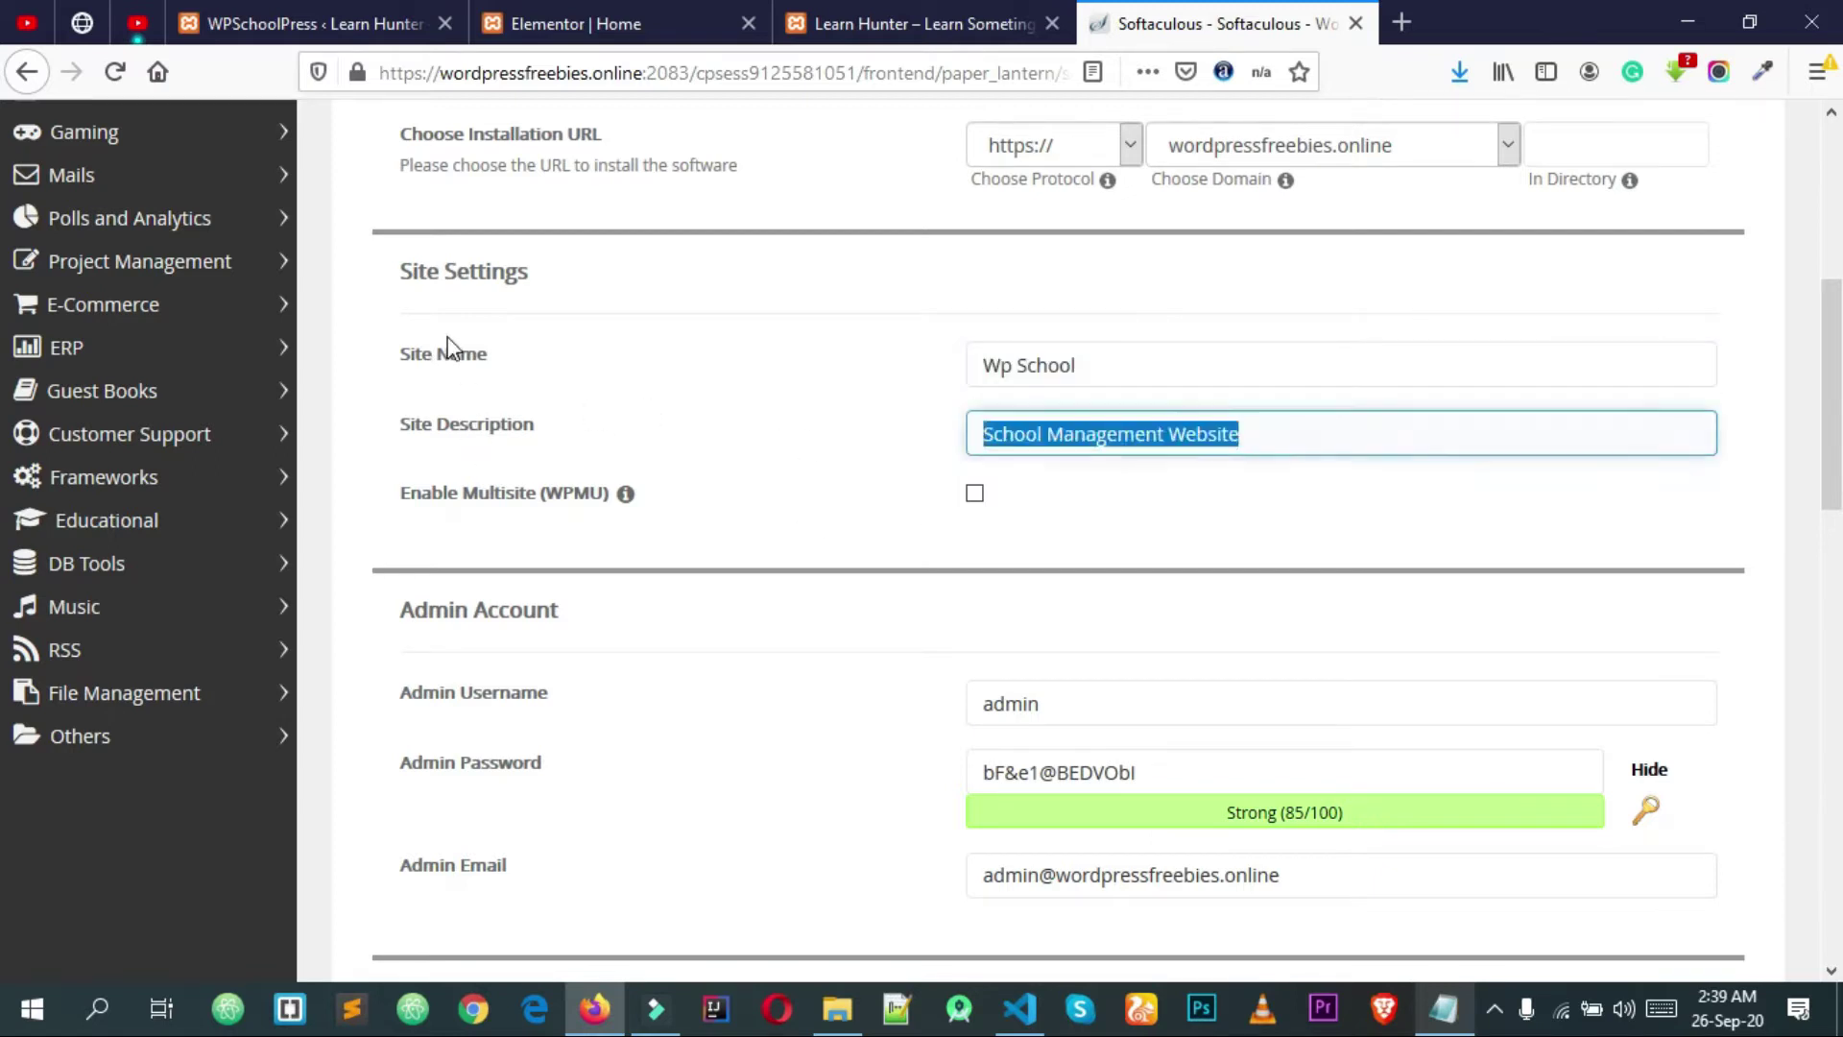
click(441, 371)
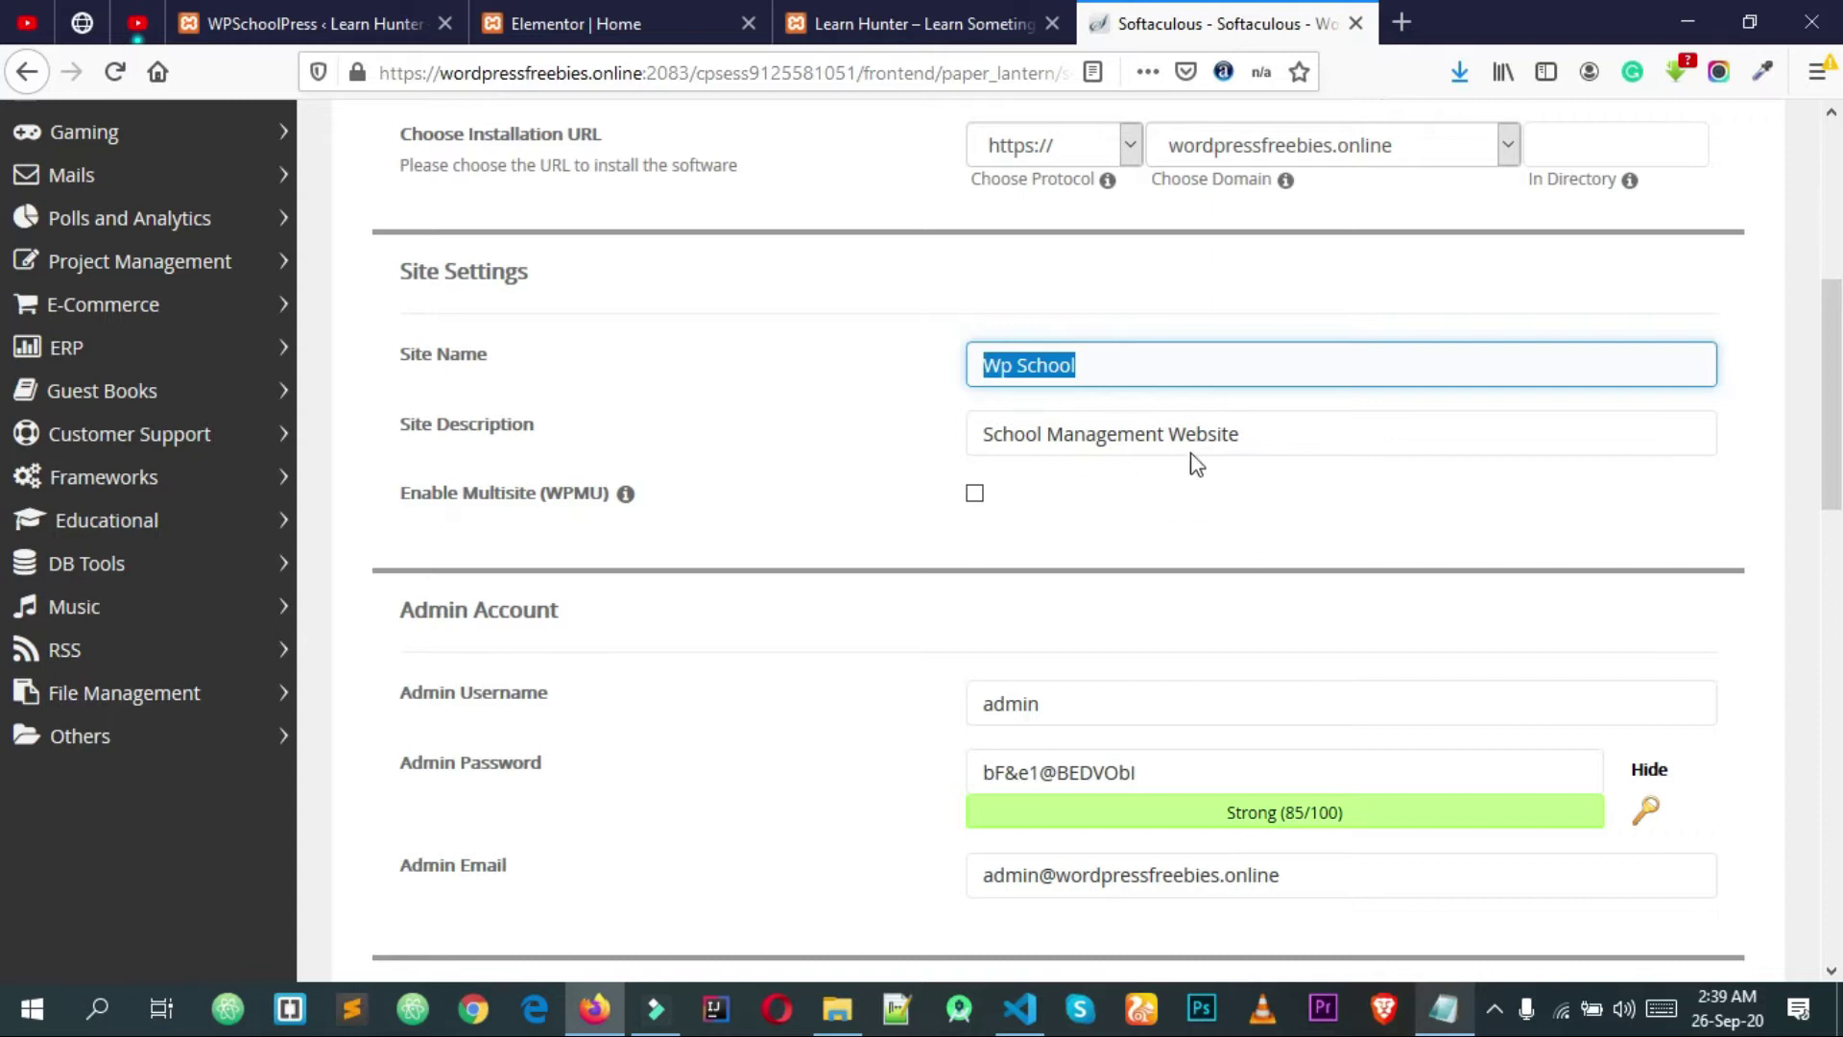
scroll(1090, 449, down, 3)
Step: Keep the admin username and generate a new random admin password
click(1219, 440)
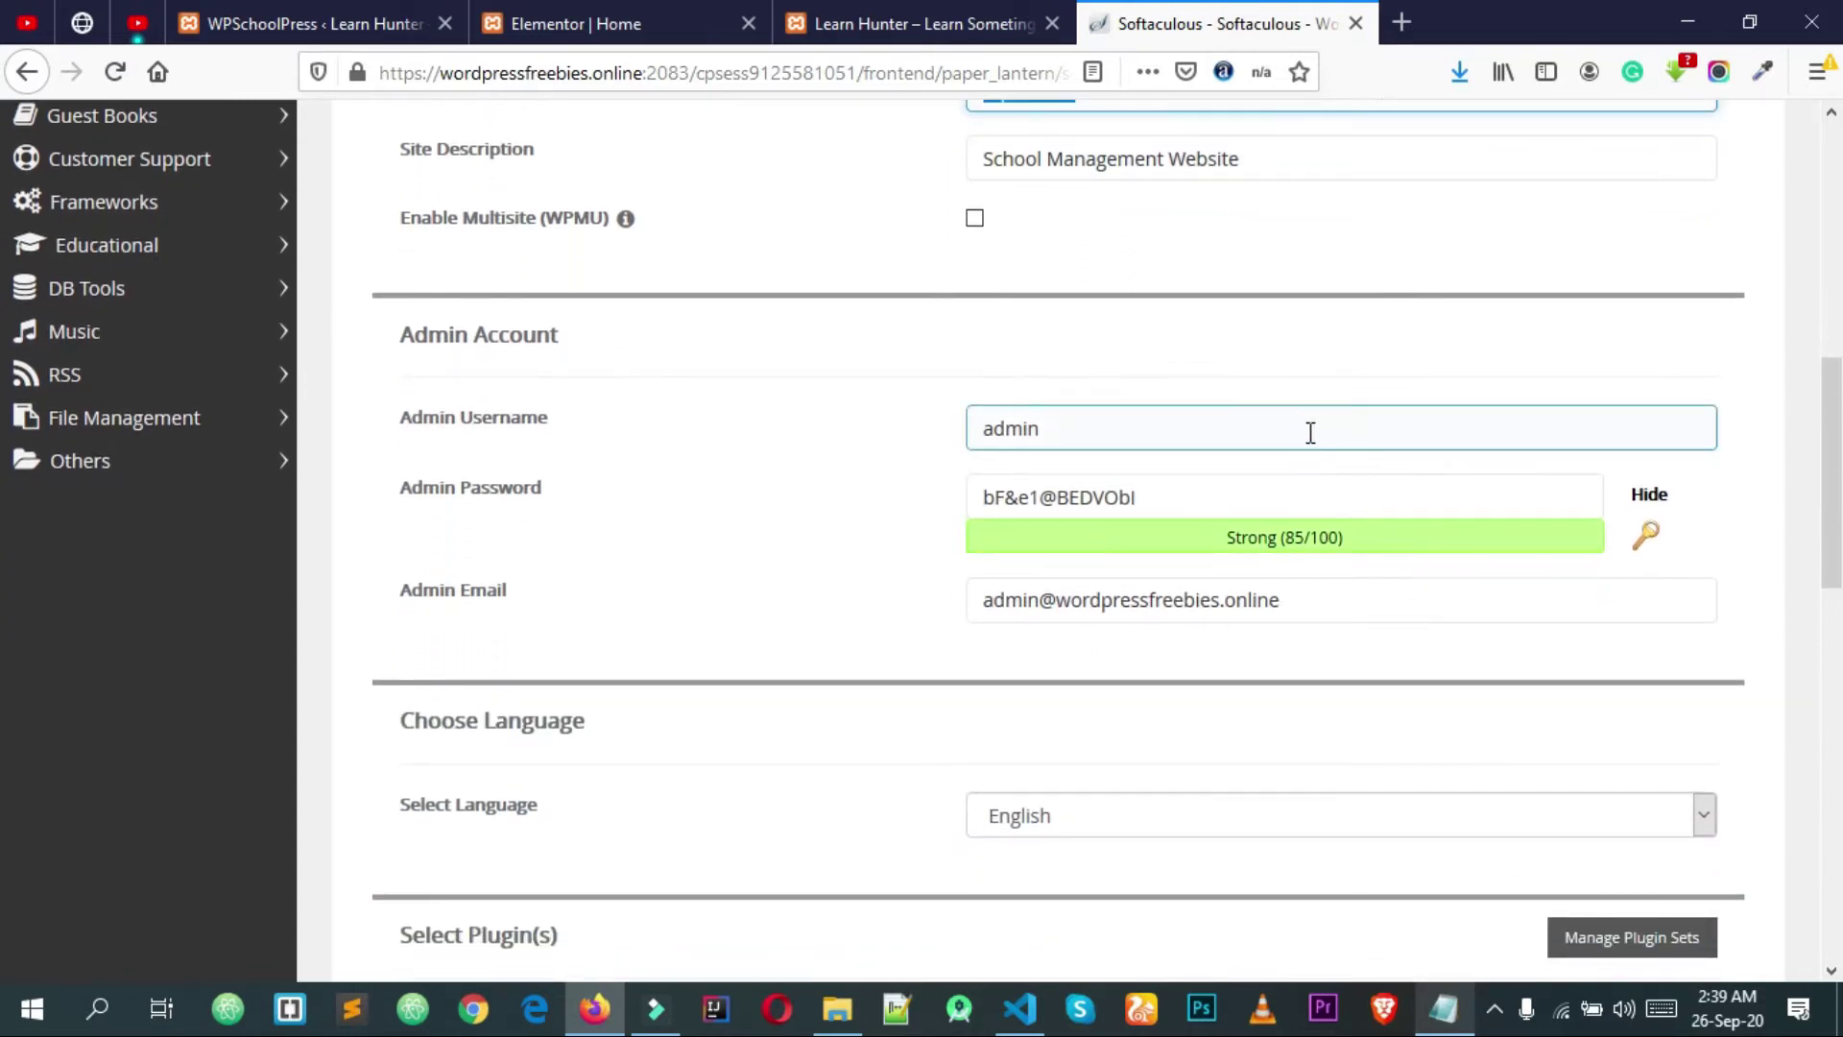
click(715, 413)
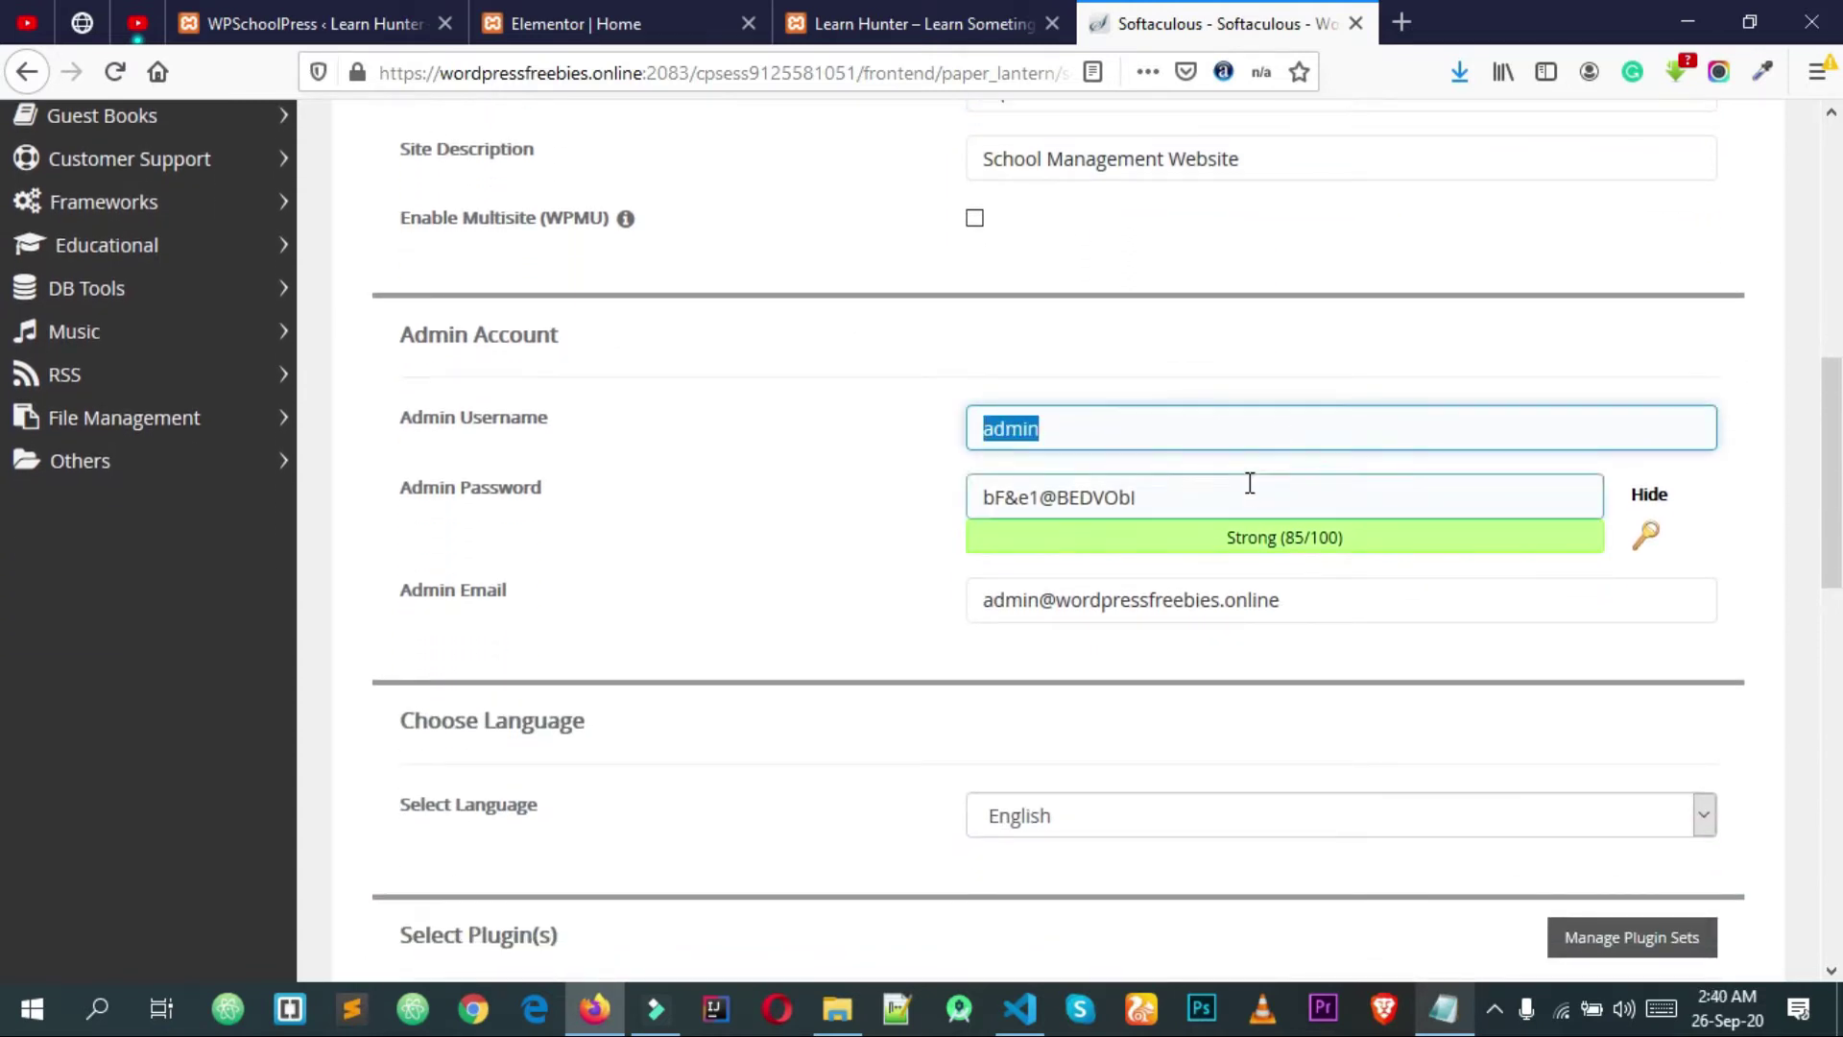
key(Tab)
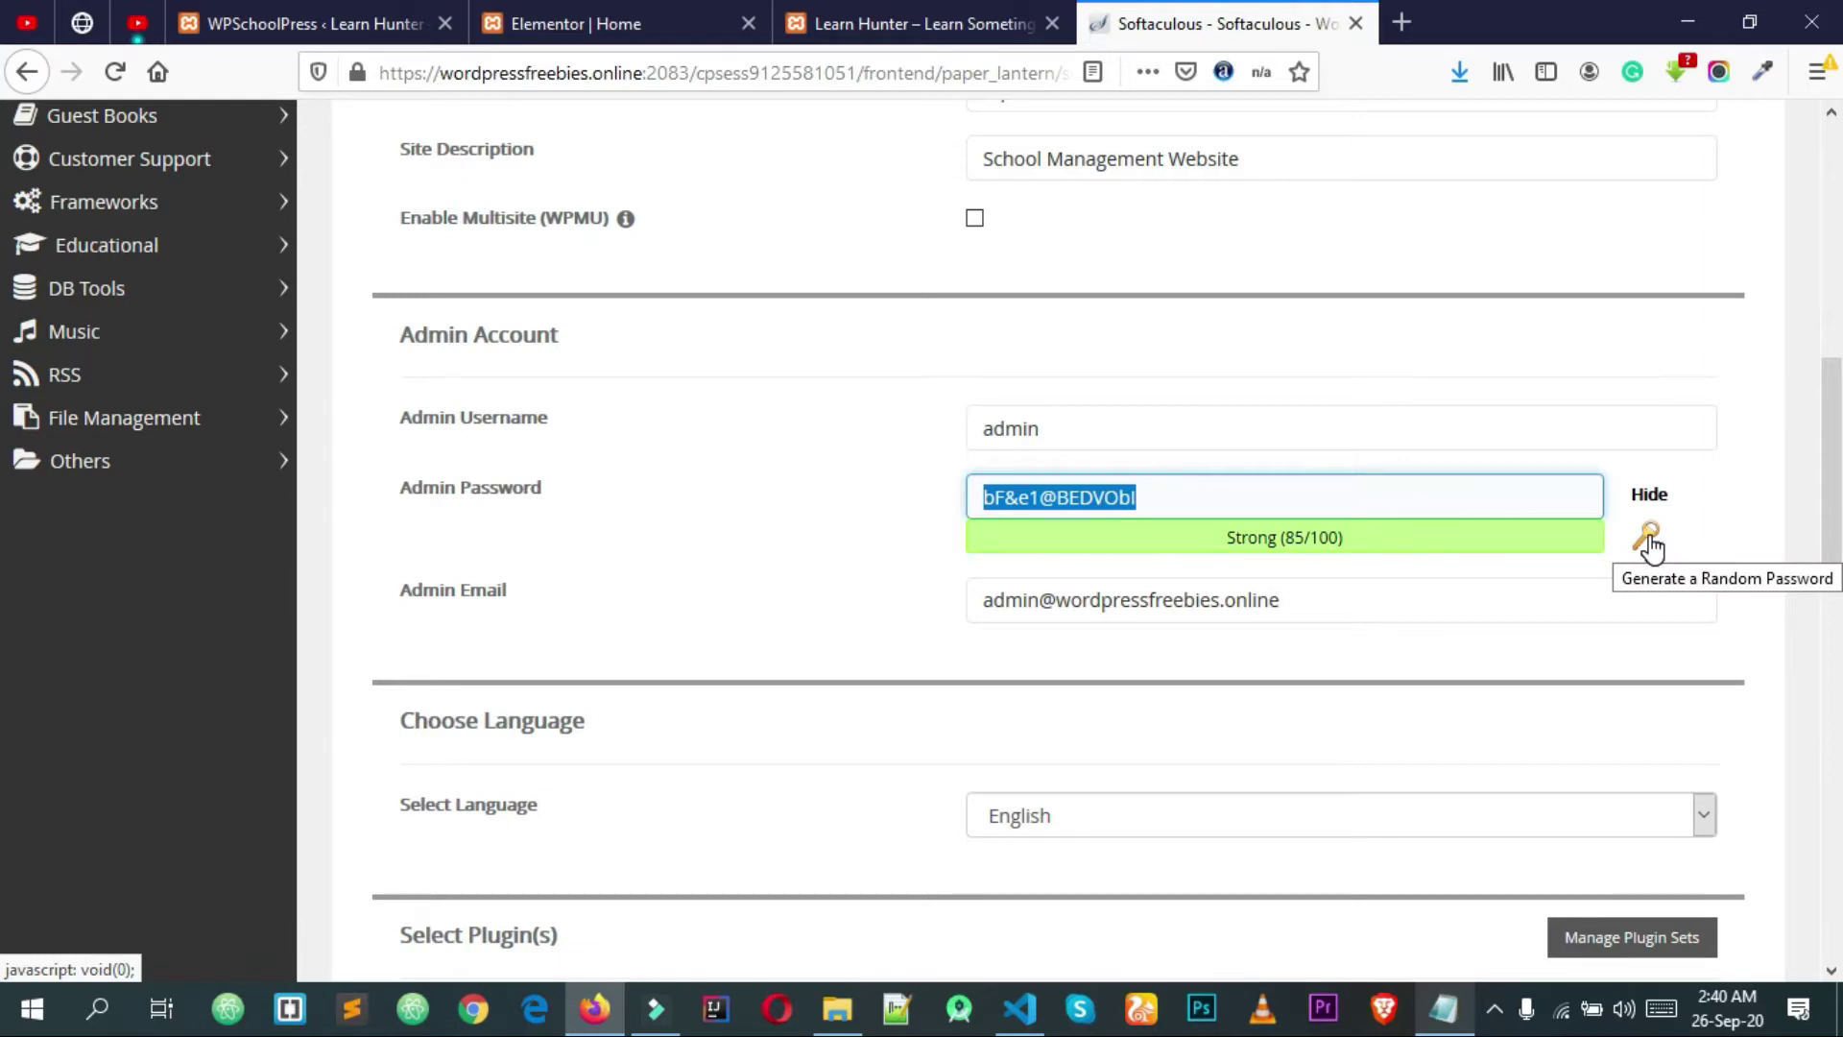
click(1648, 538)
click(1649, 537)
click(1364, 505)
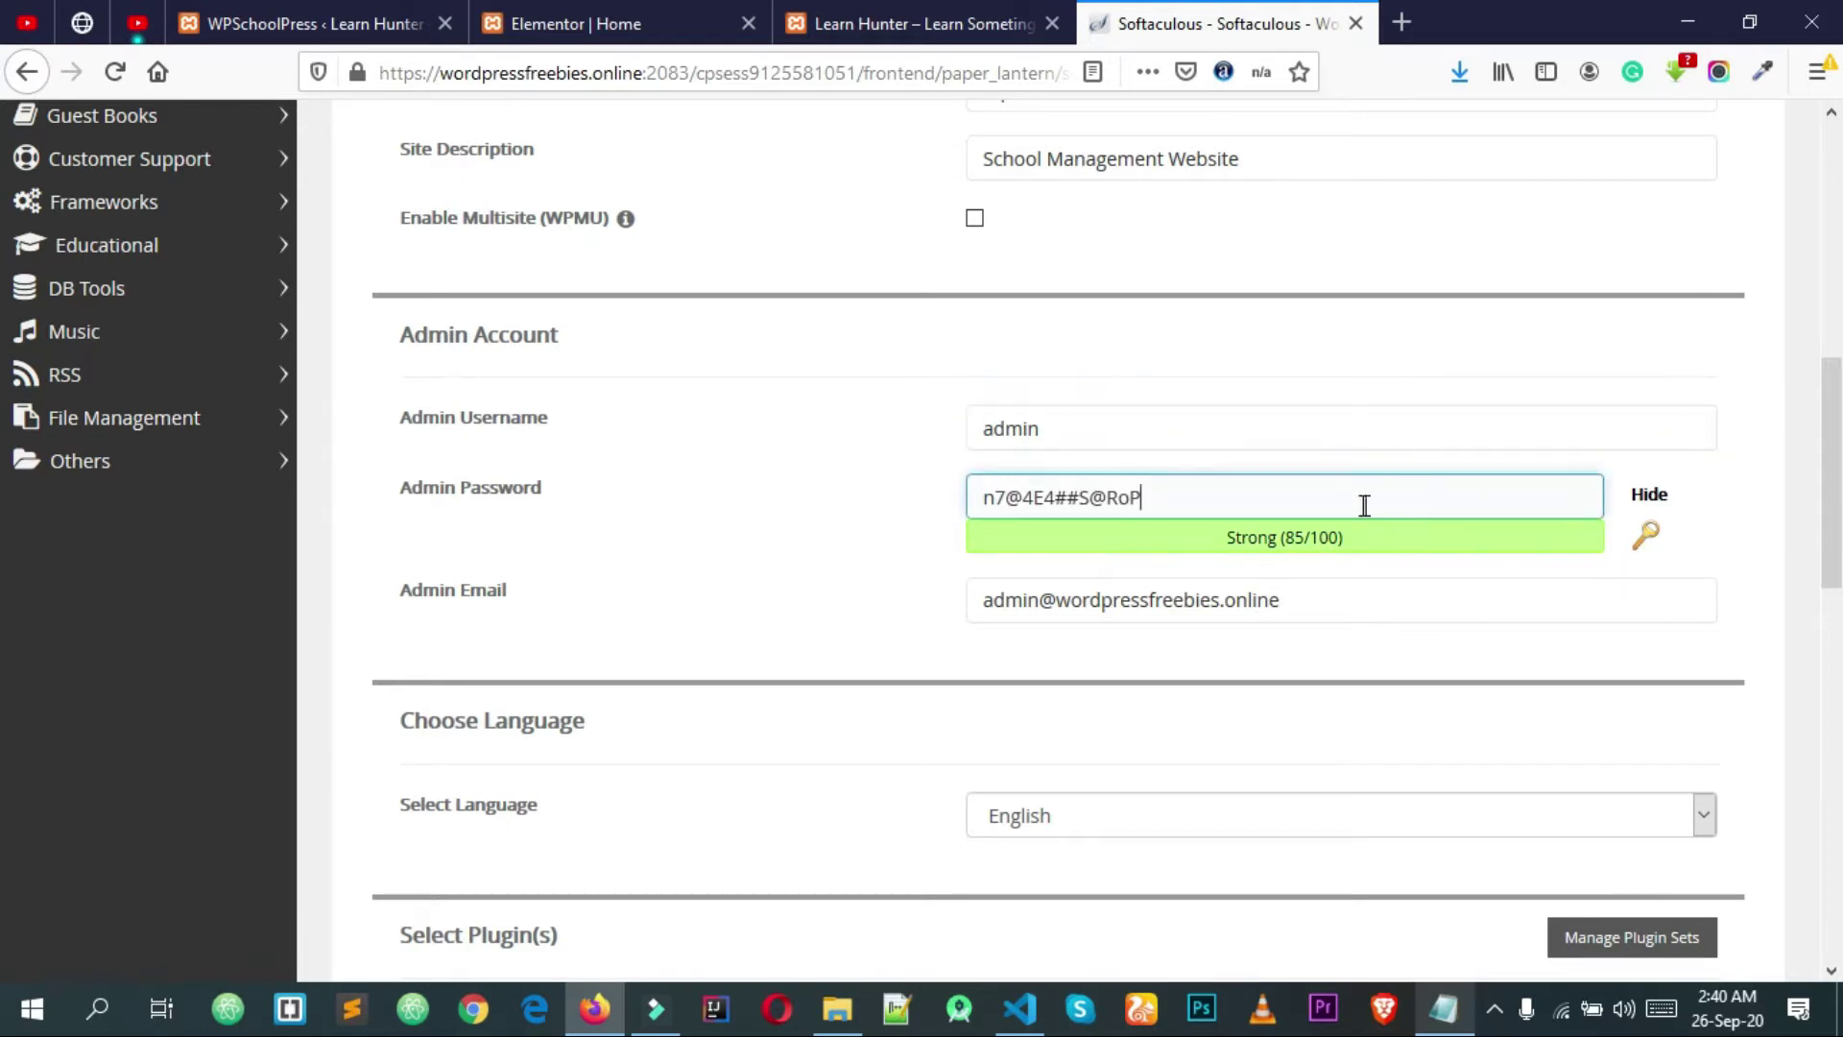
key(ctrl+a)
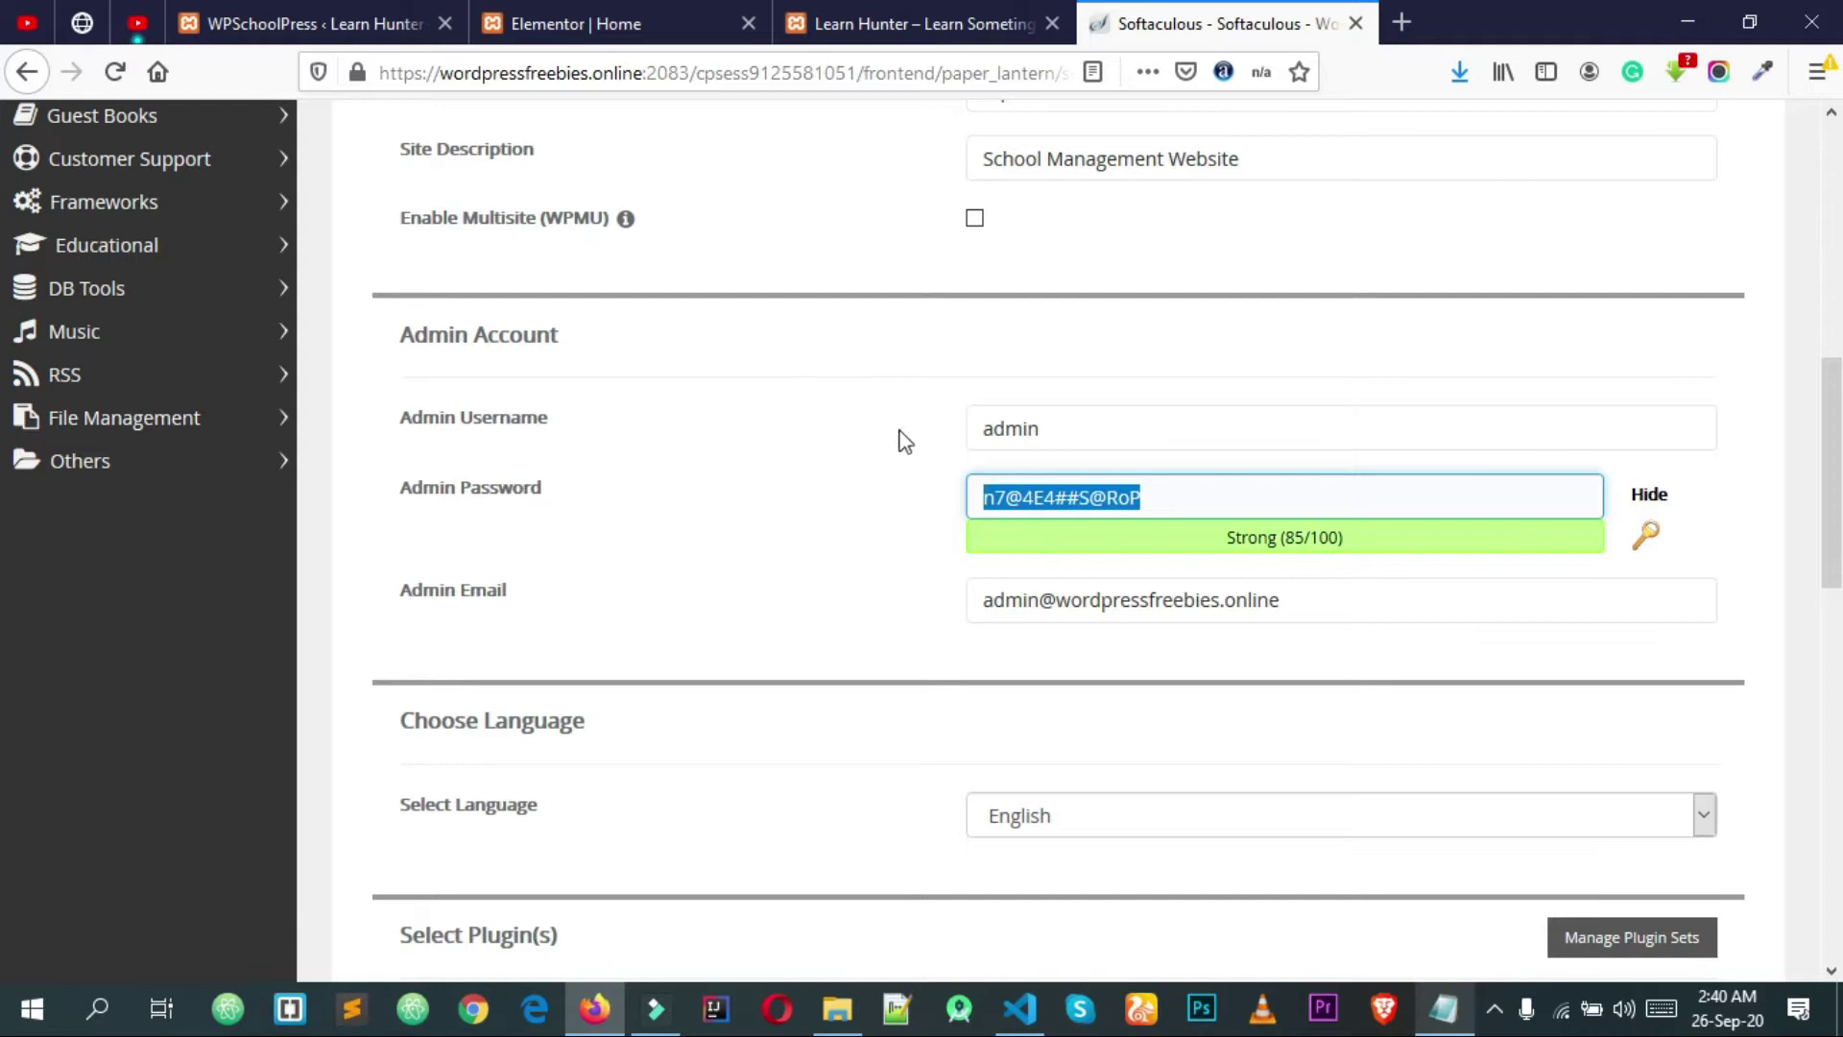
click(910, 531)
Step: Replace the admin email with a saved address and start the WordPress installation
click(1255, 608)
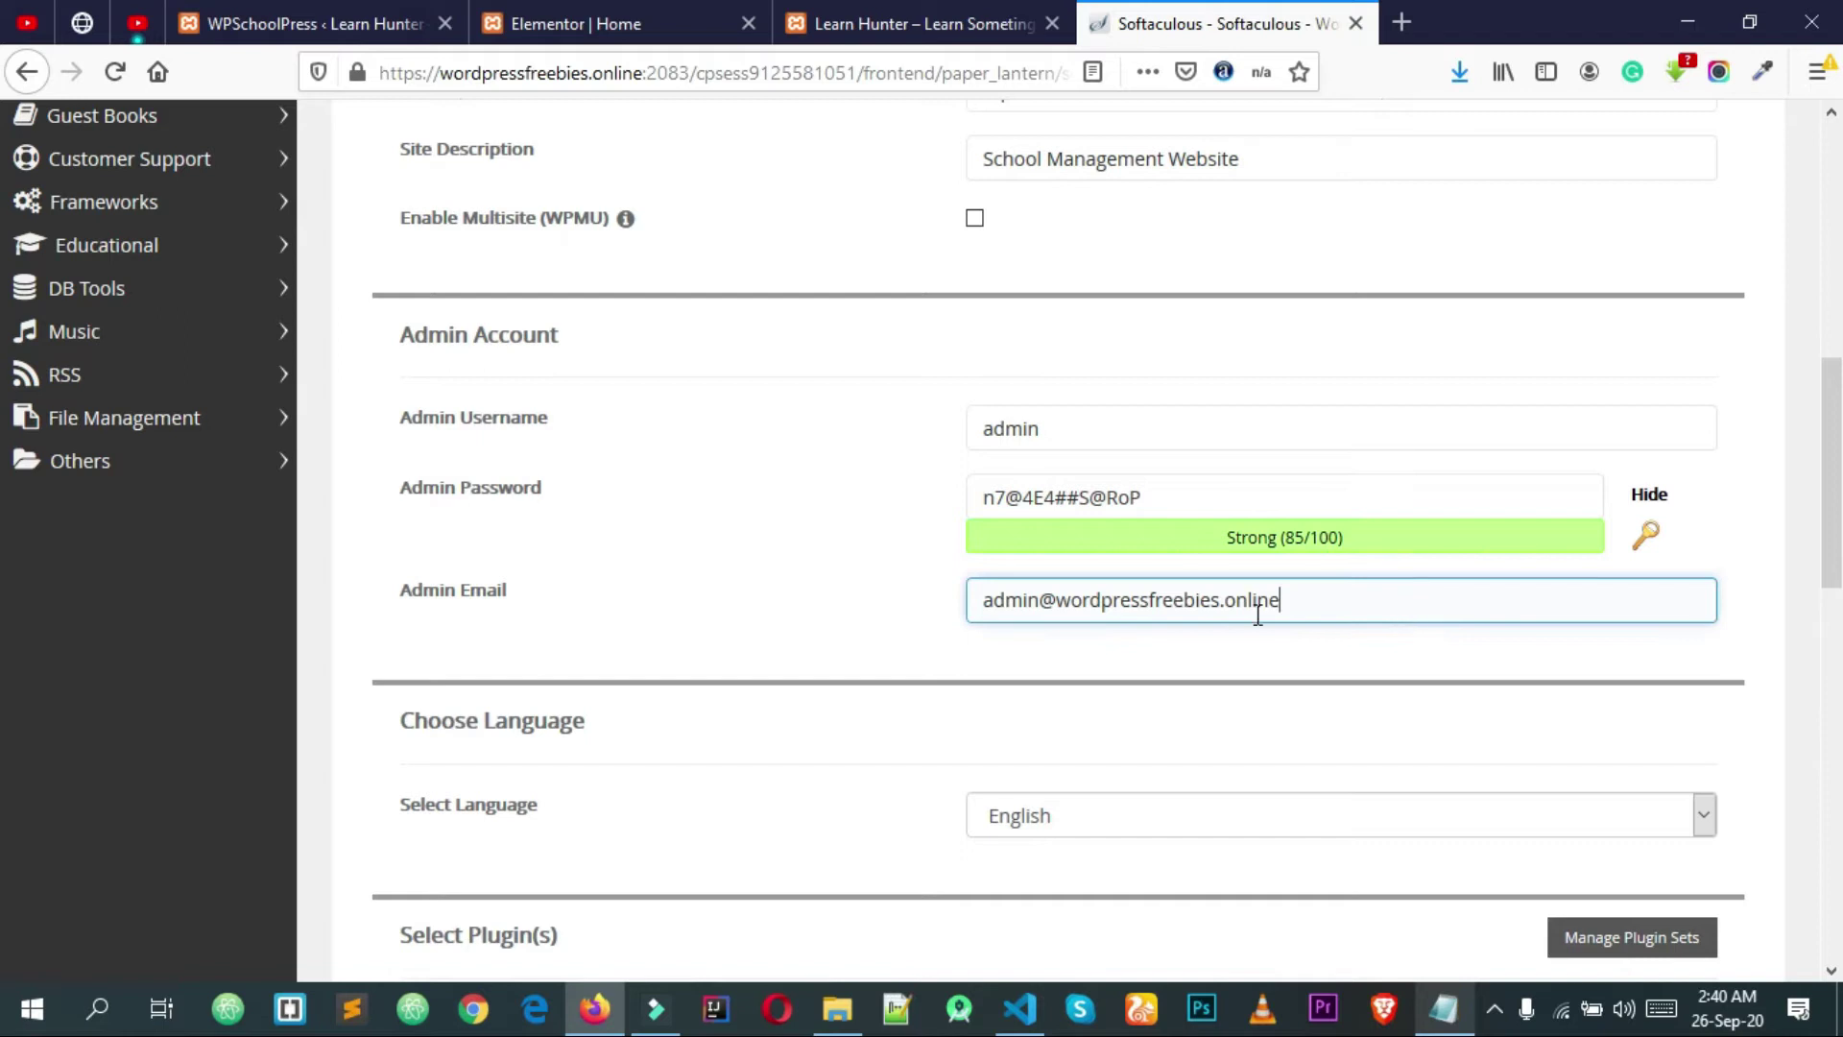
key(ctrl+a)
key(BackSpace)
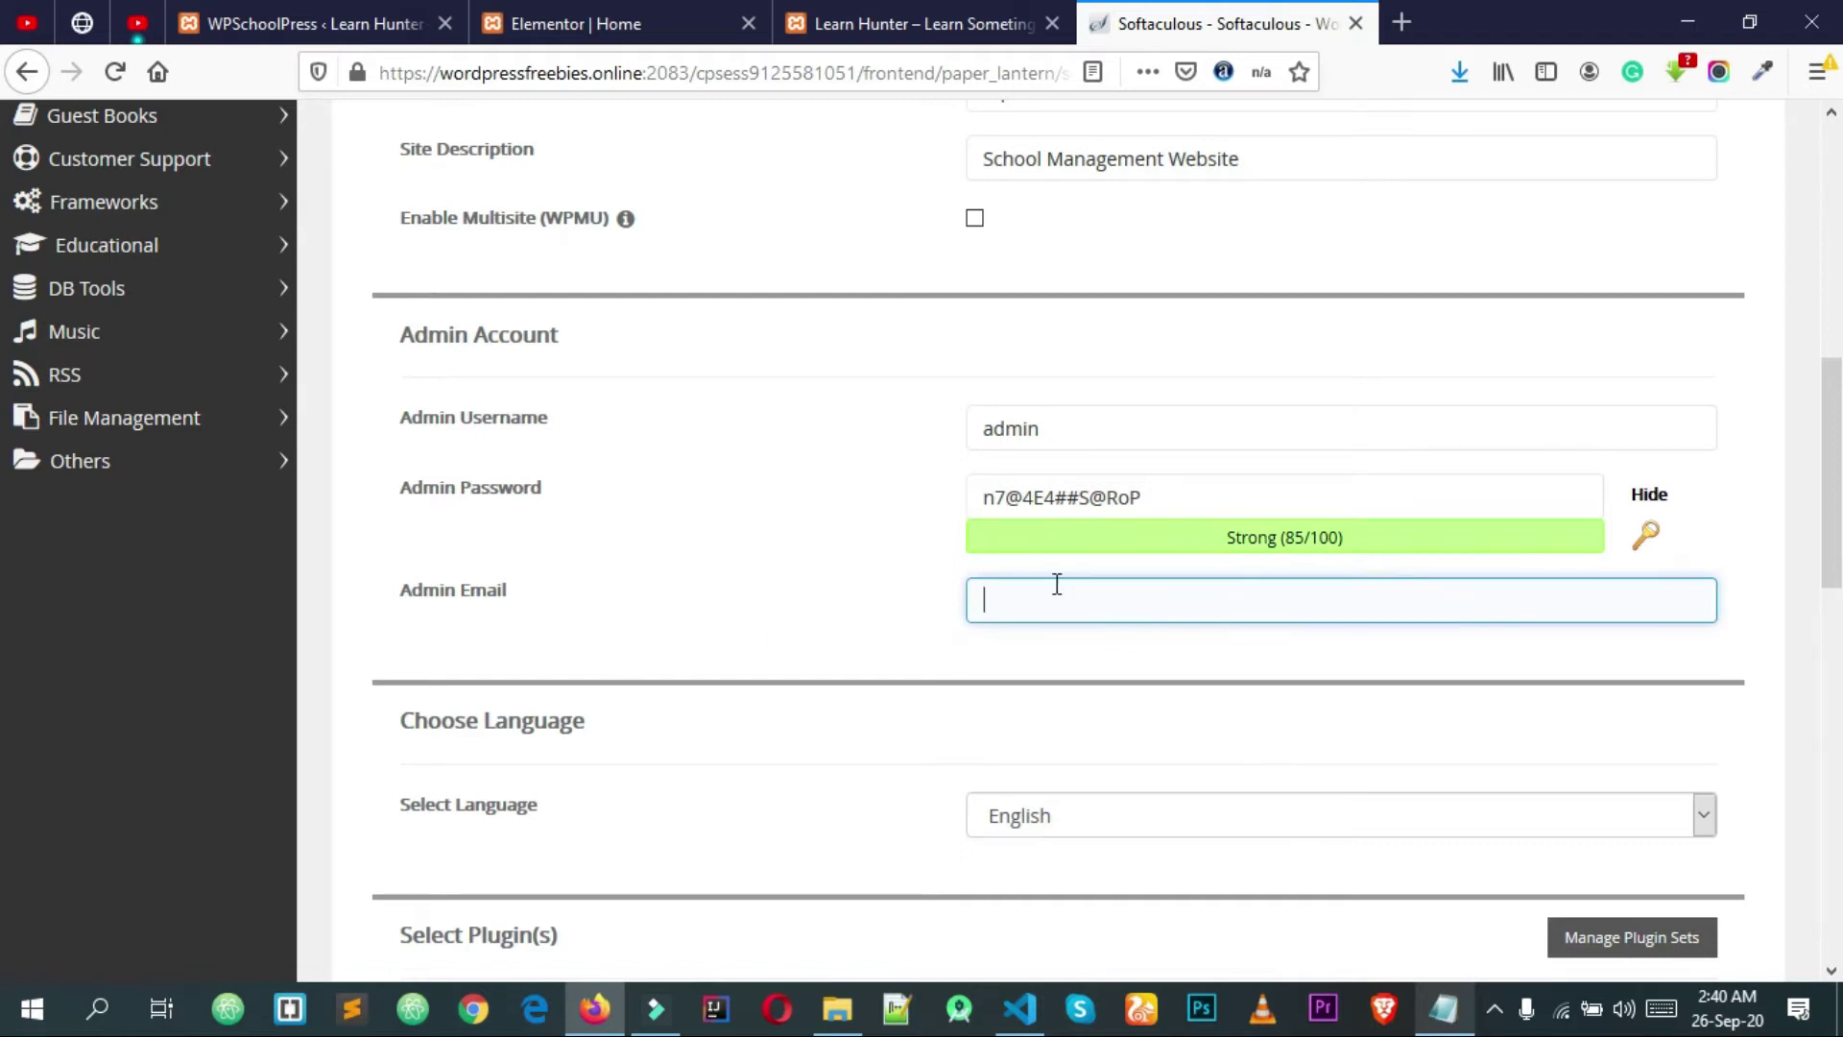
click(1056, 584)
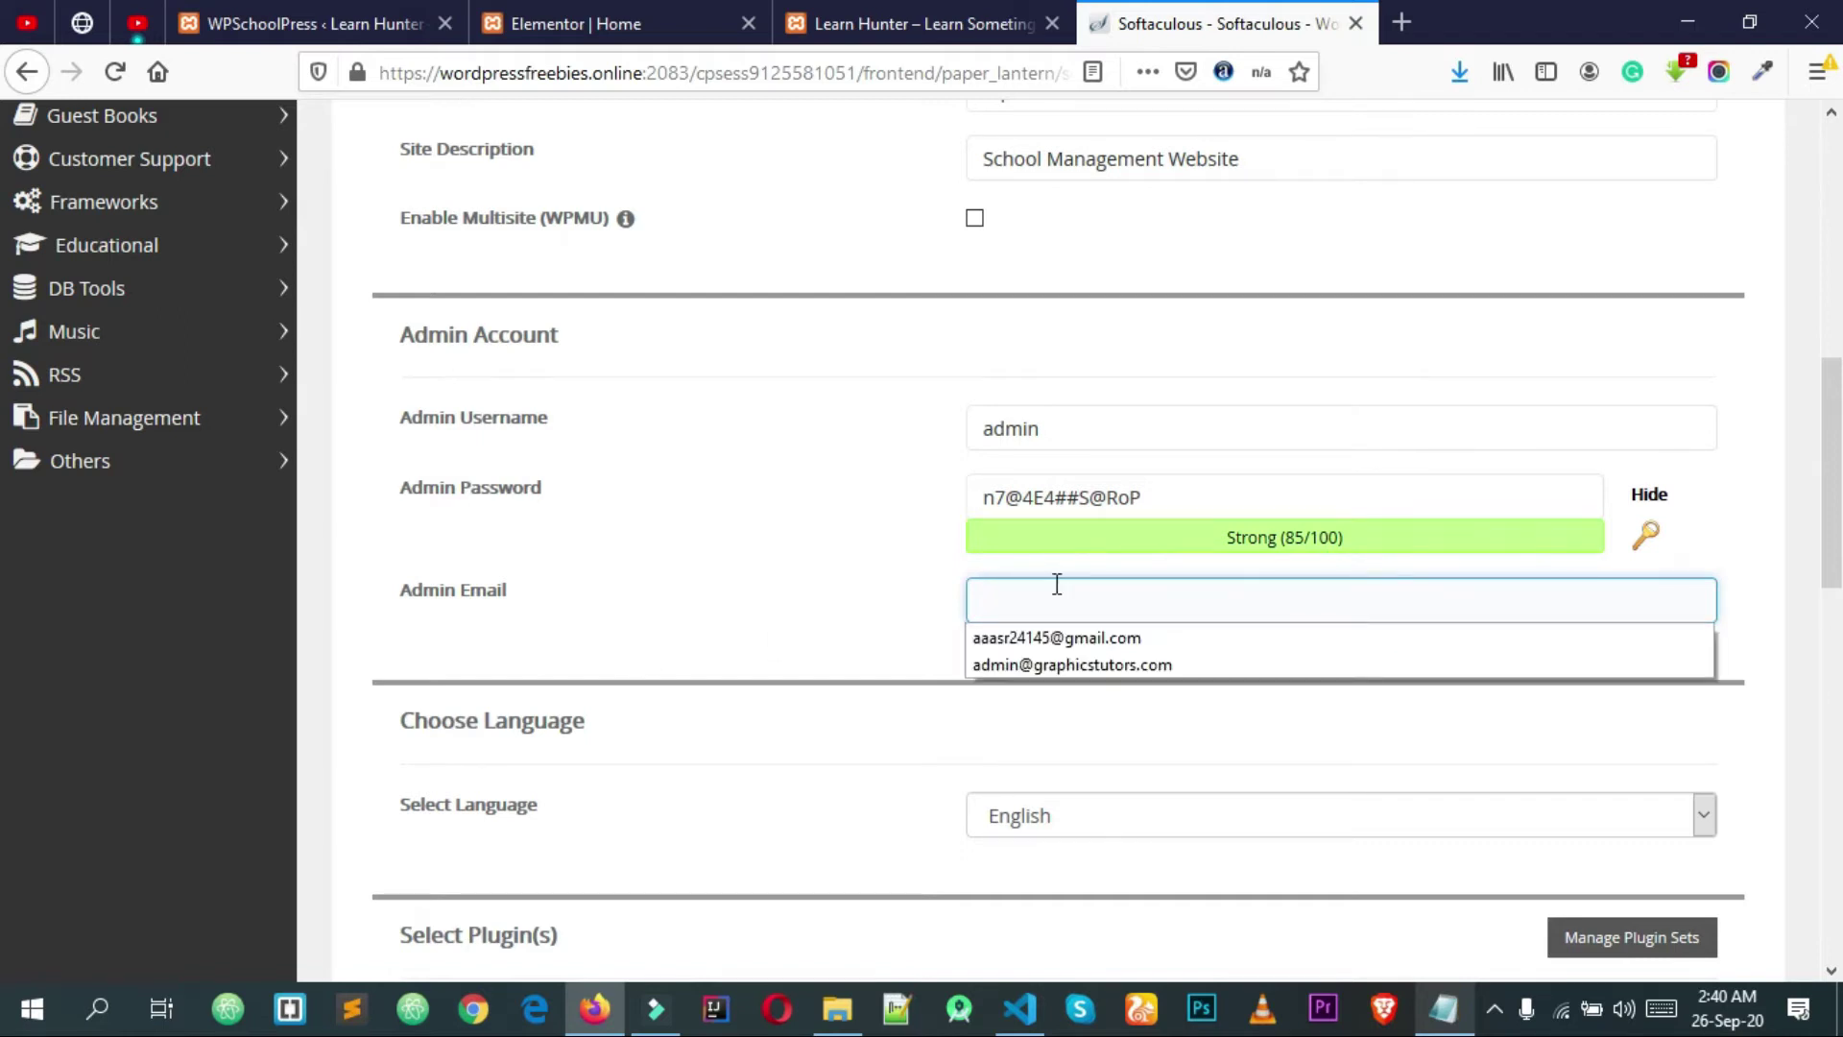
click(1082, 639)
click(1078, 637)
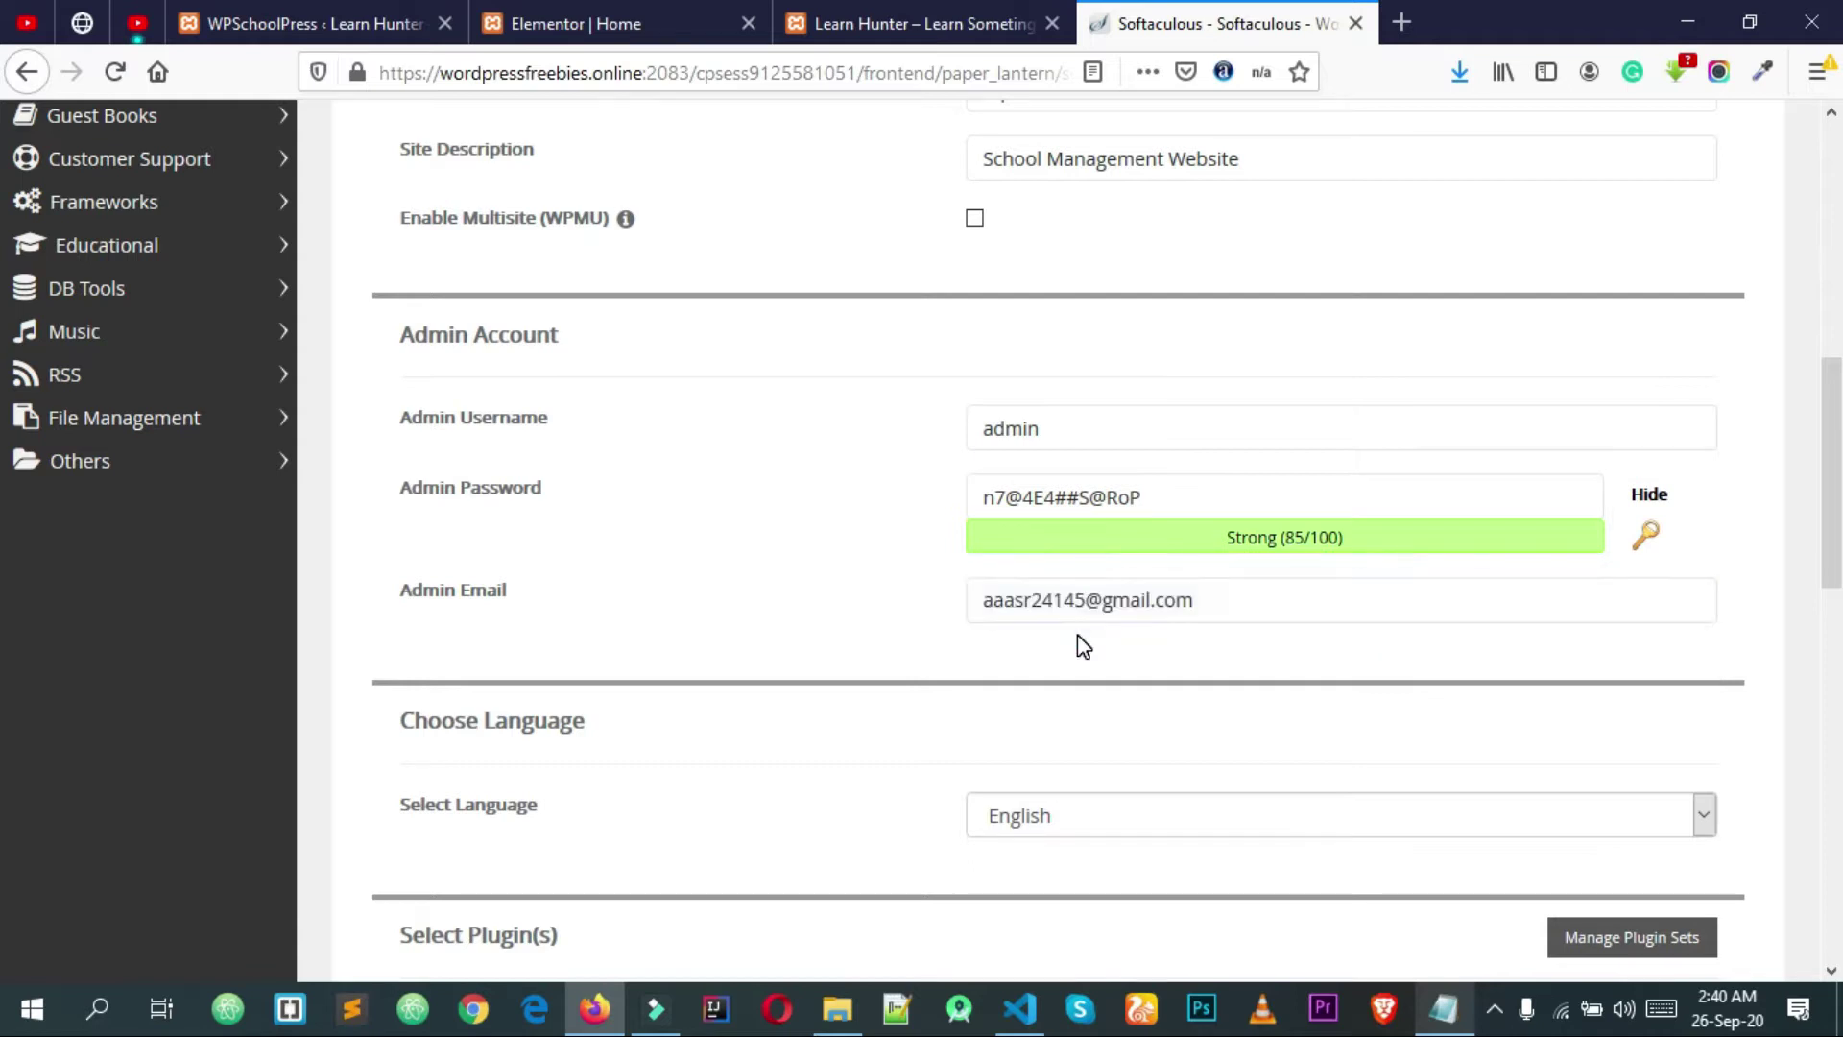
scroll(1082, 645, down, 10)
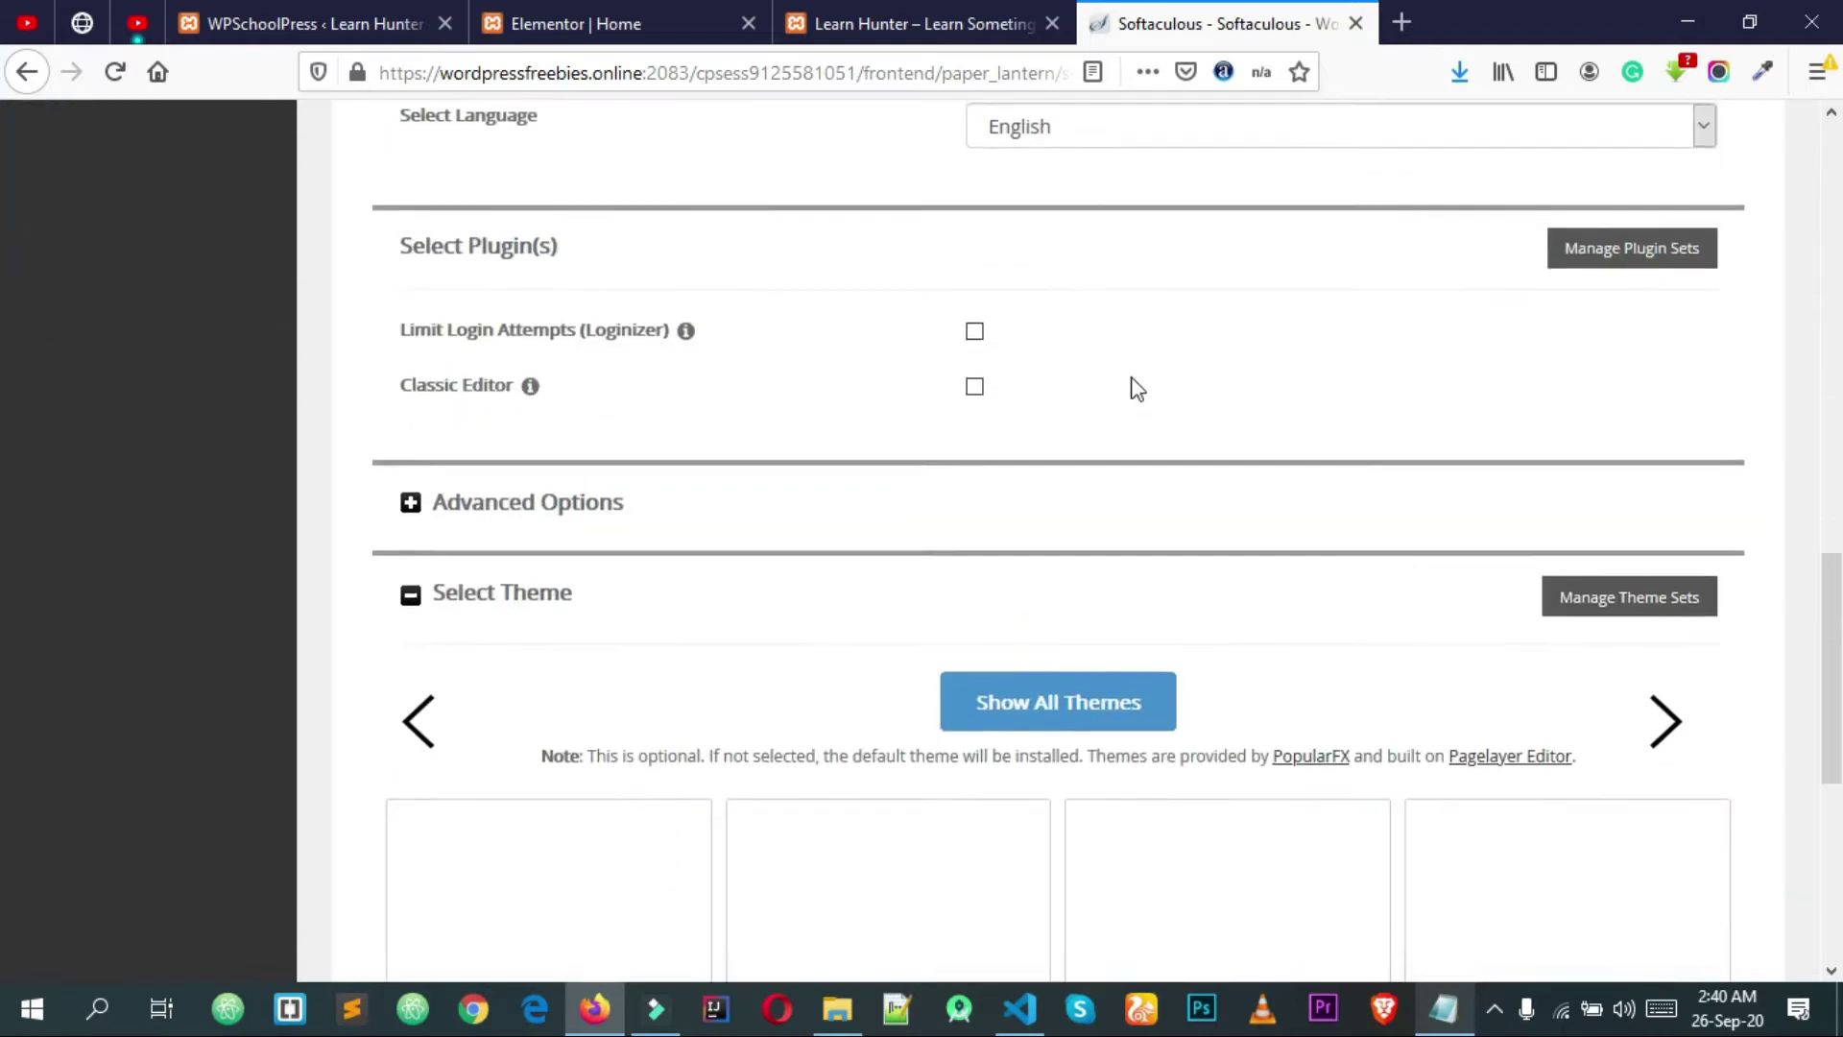
scroll(1151, 428, down, 4)
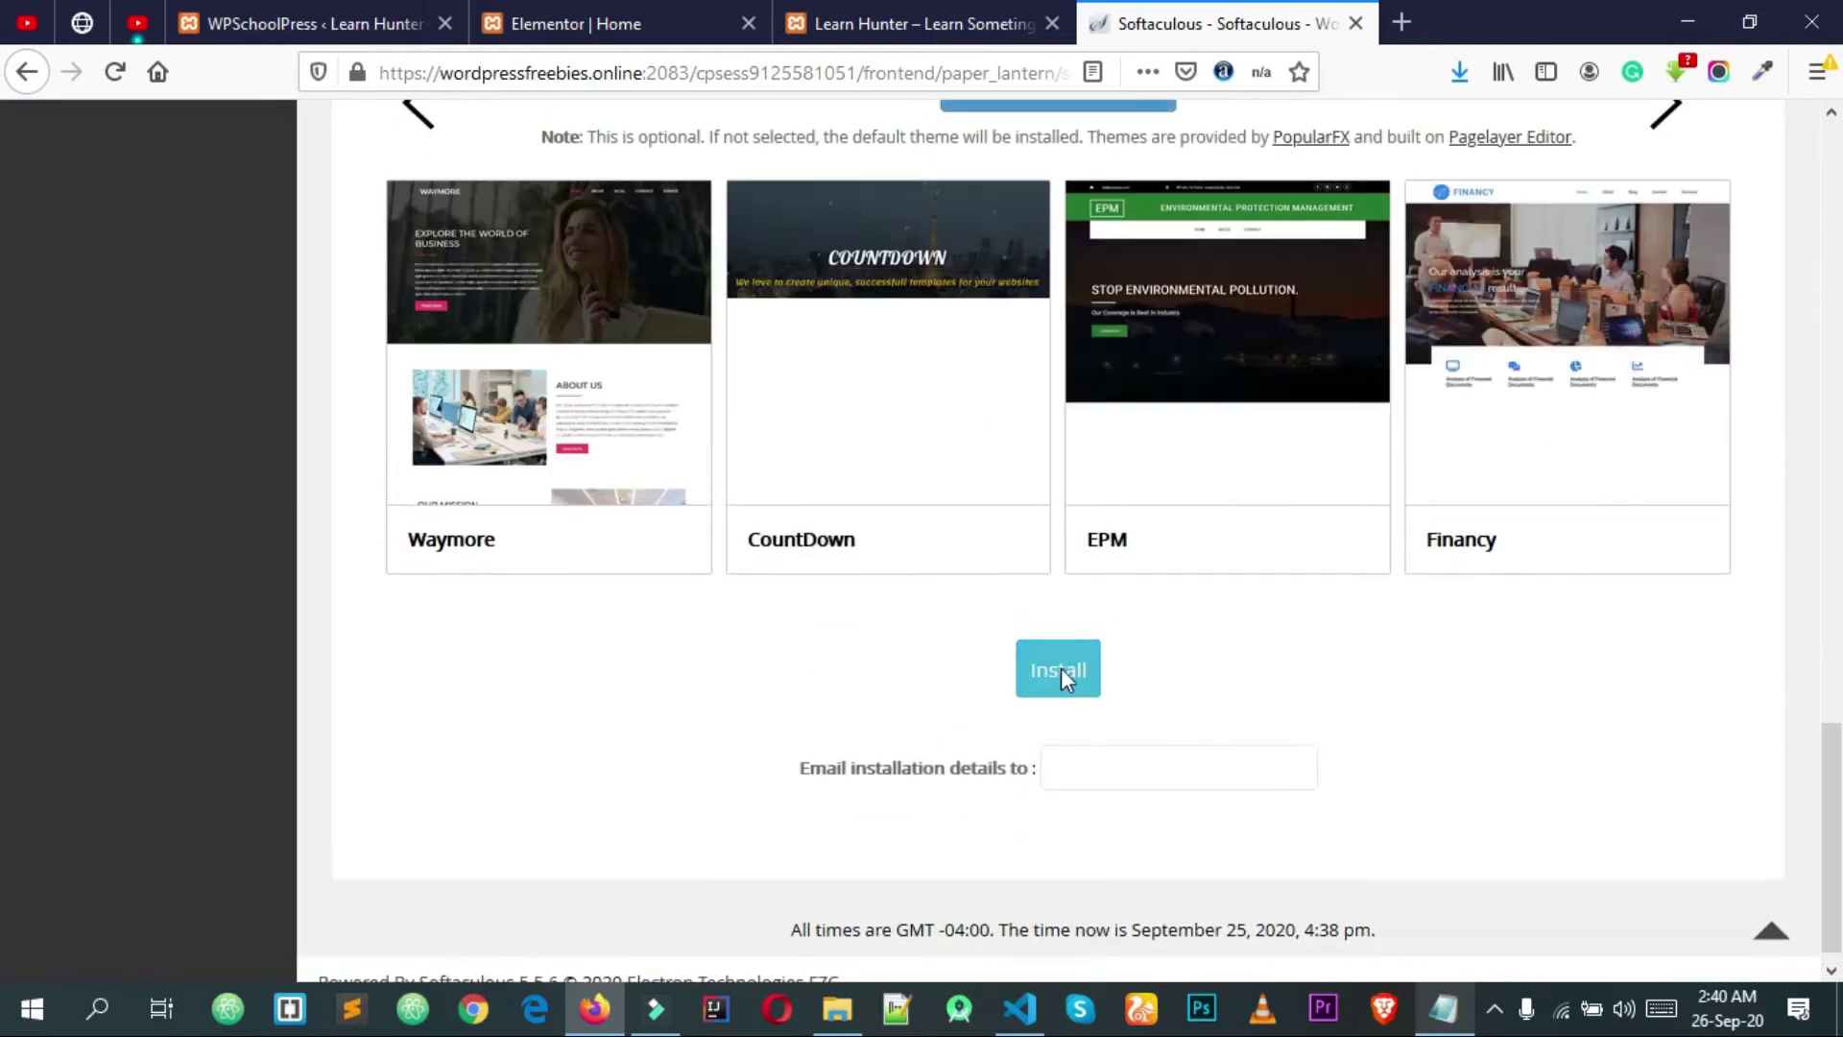
click(1061, 670)
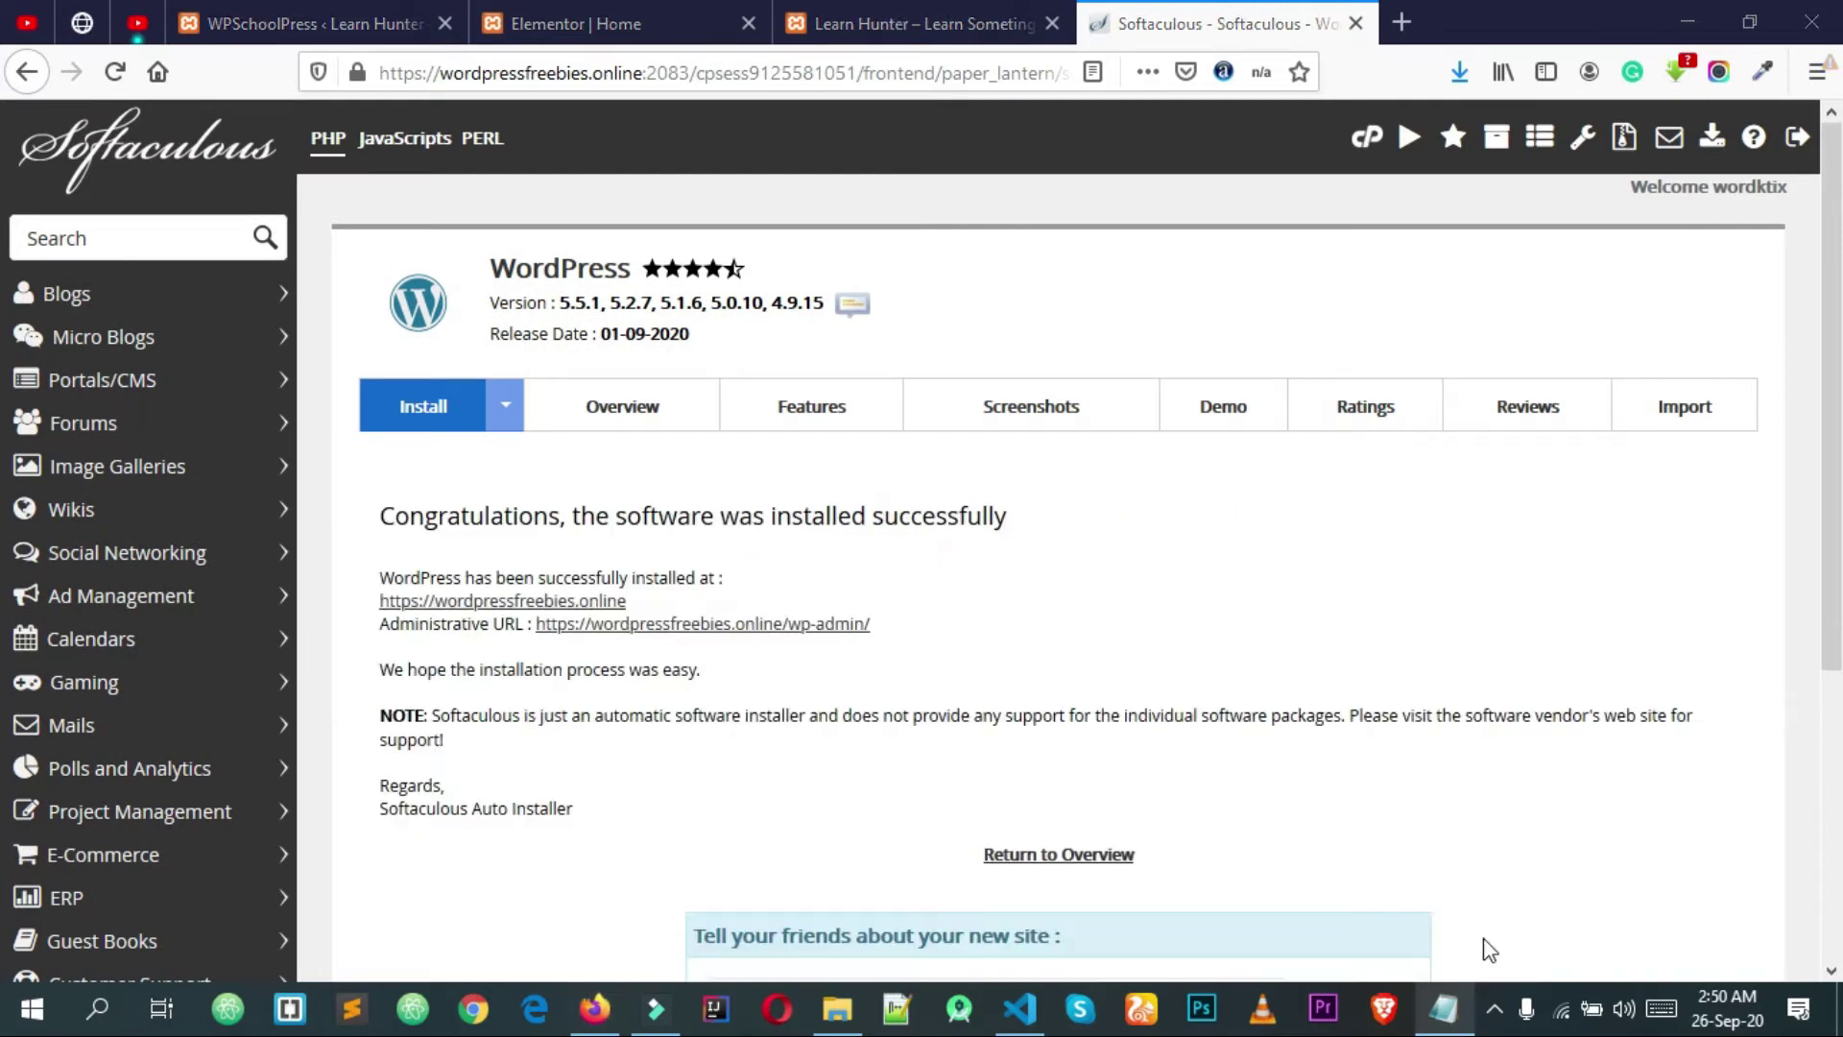
Step: Open the new Wp School site and its WordPress admin in separate new tabs
right_click(600, 604)
click(699, 612)
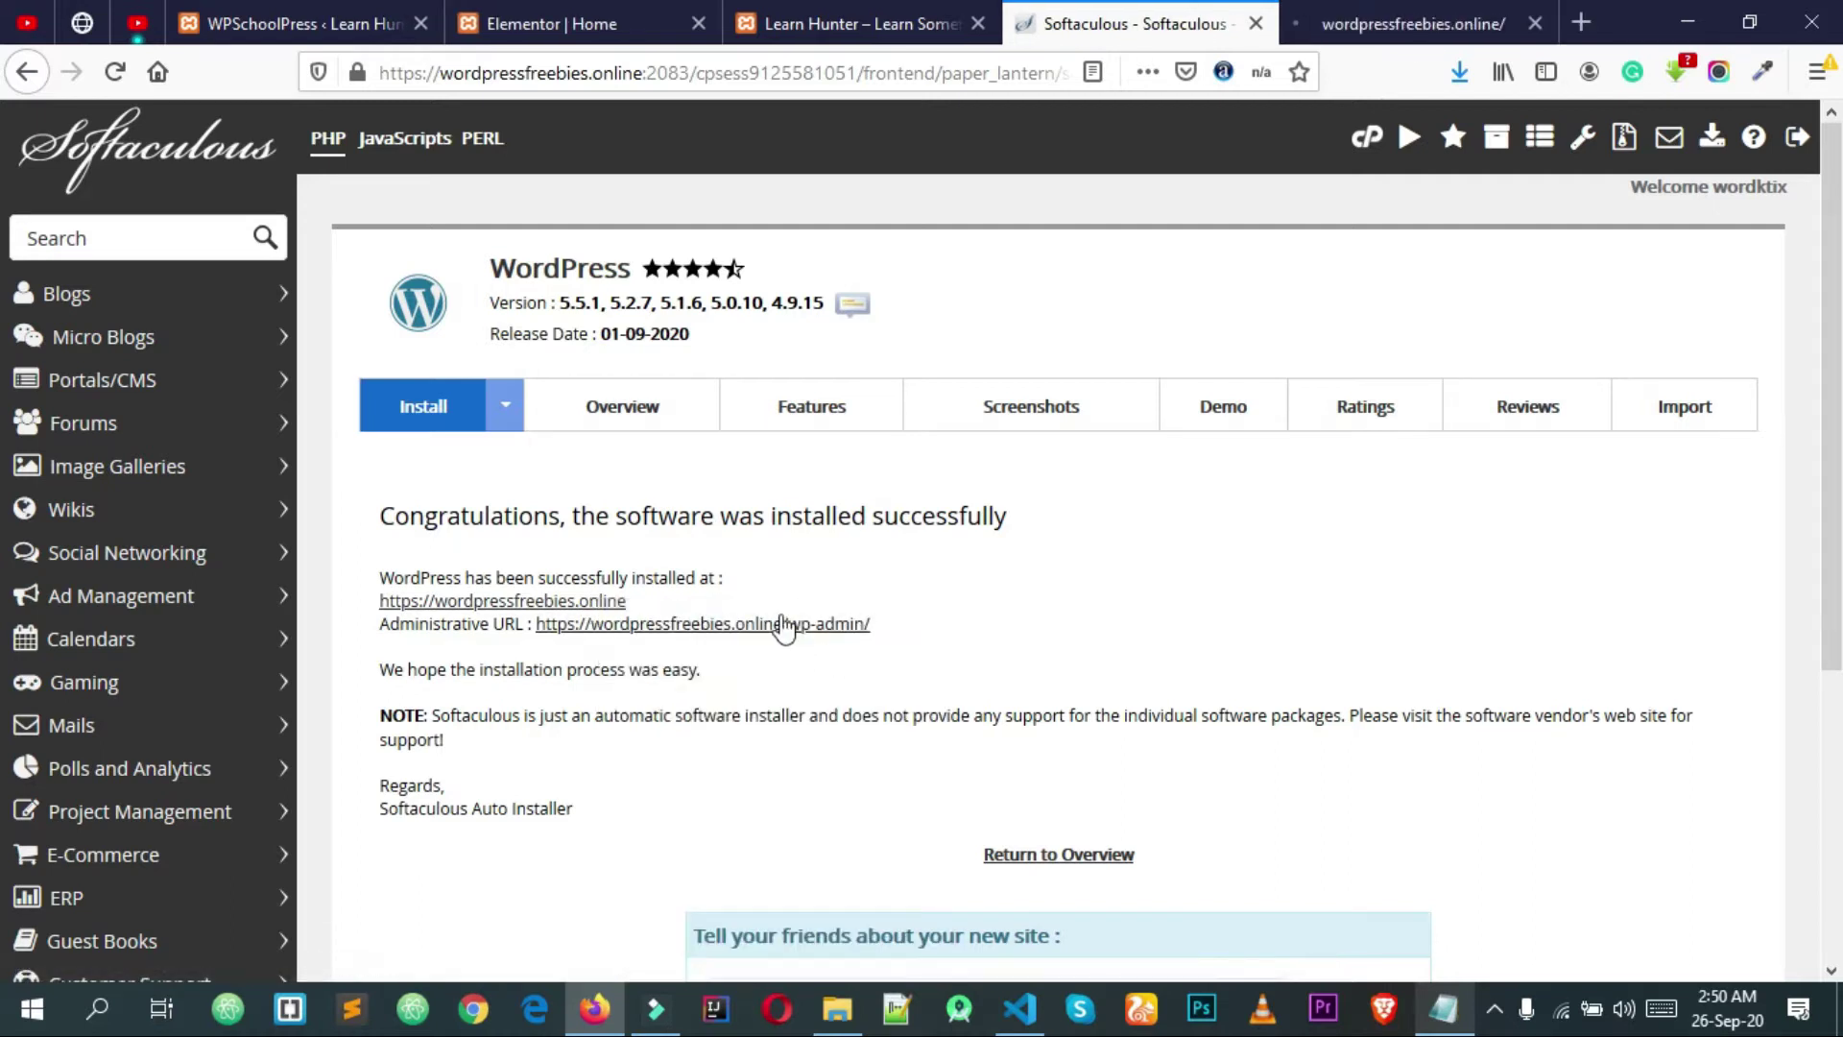
right_click(619, 625)
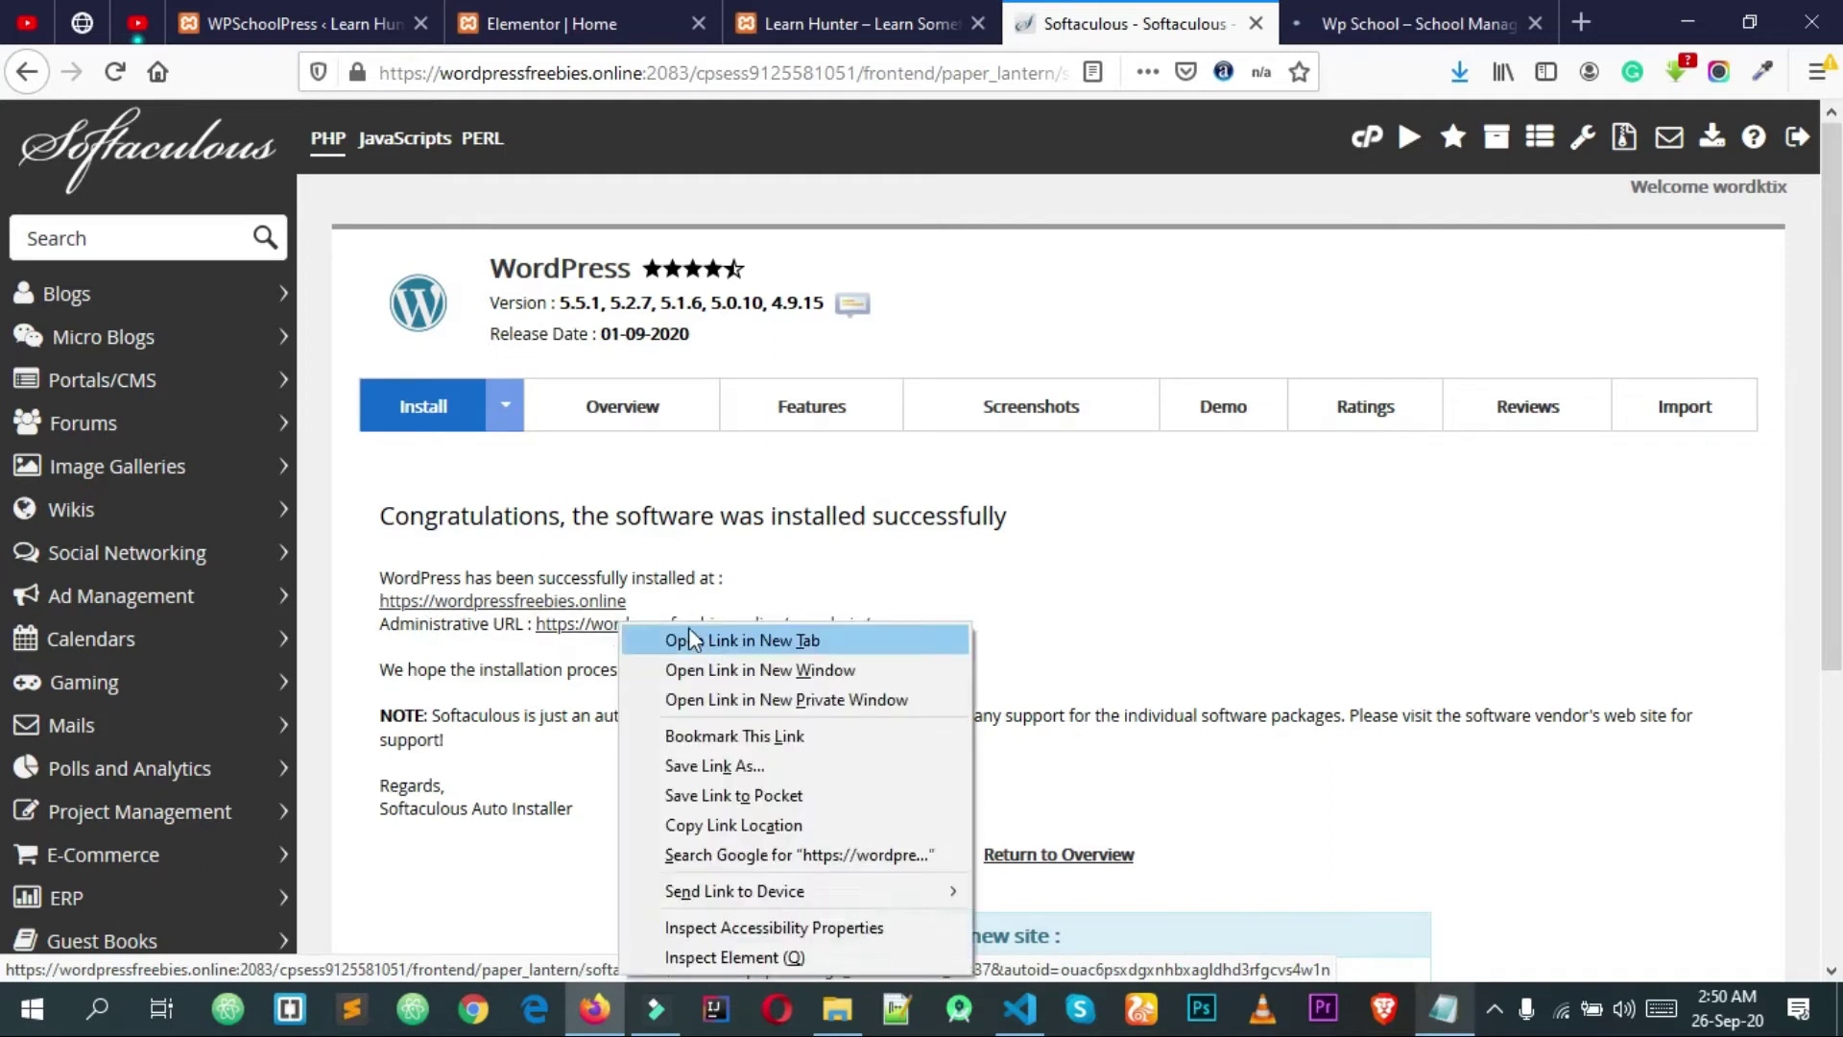
click(689, 638)
drag(1180, 23, 1292, 13)
Step: Reload the live Wp School site tab and check that the front page loads
click(1254, 14)
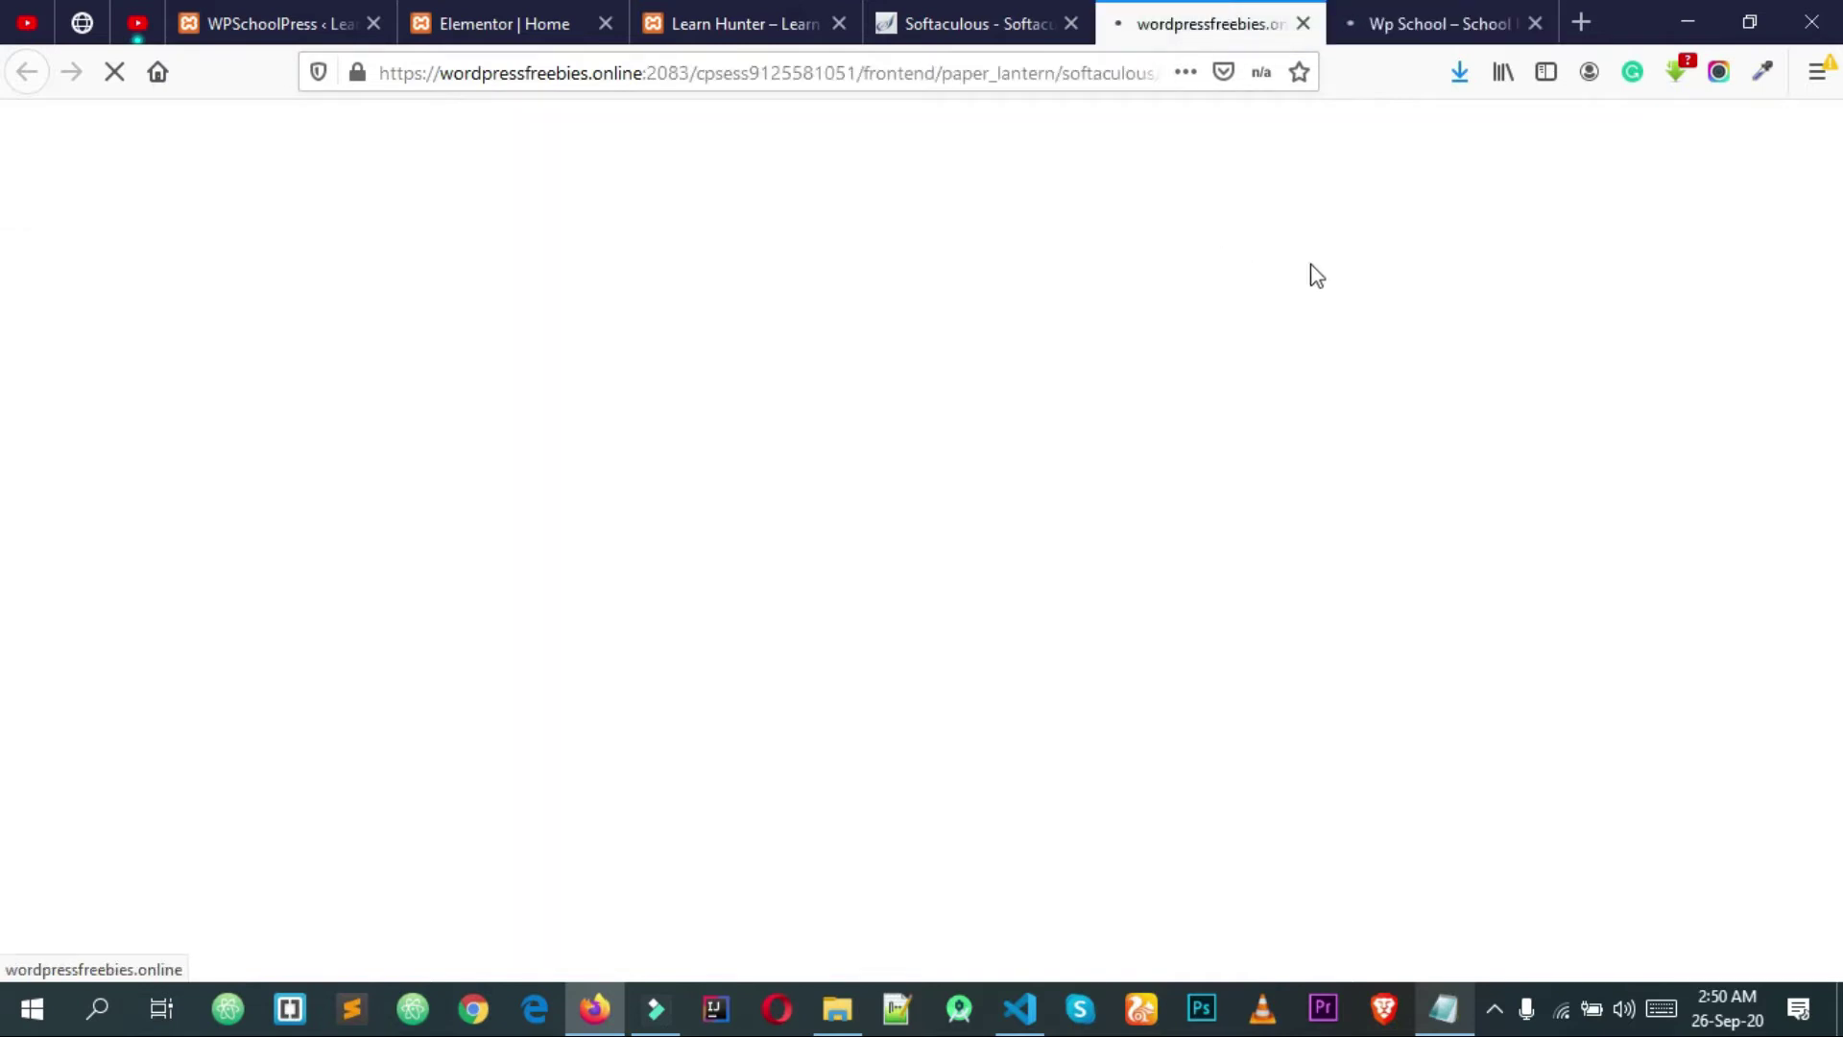
click(1402, 17)
click(968, 77)
key(Return)
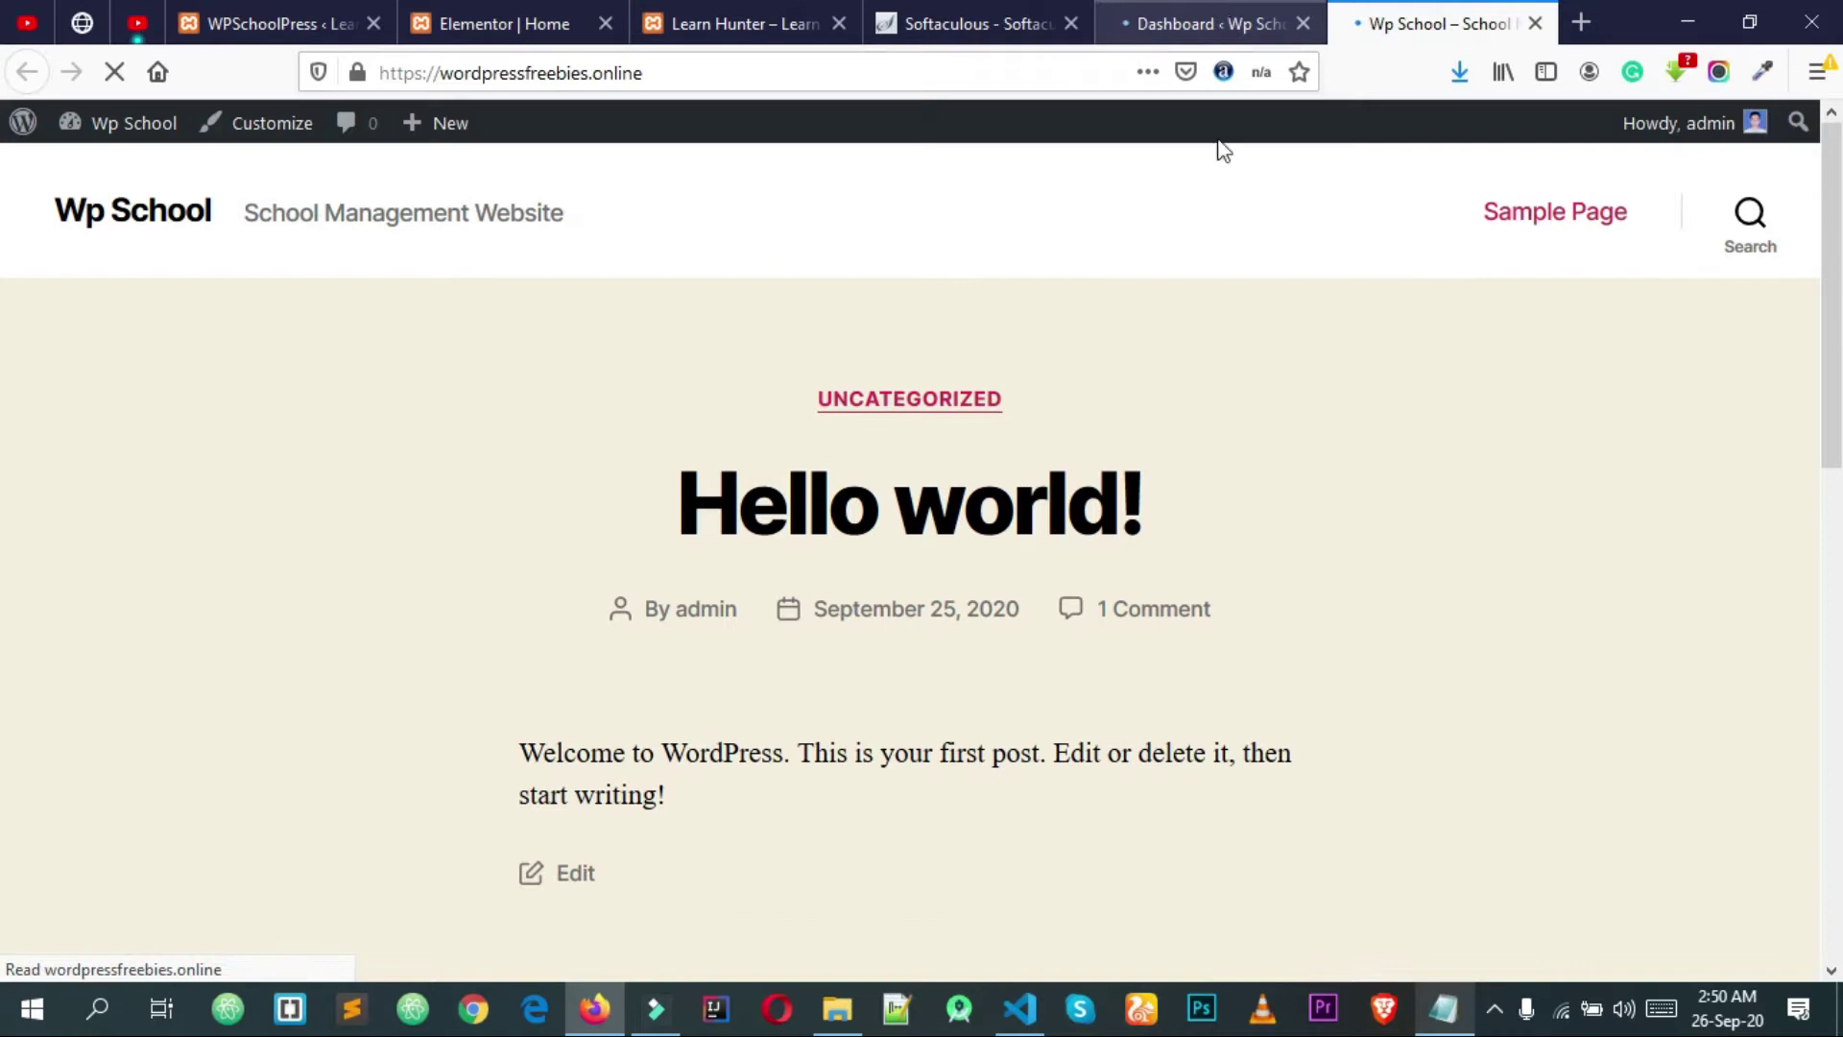
scroll(1216, 211, down, 15)
scroll(1215, 278, up, 15)
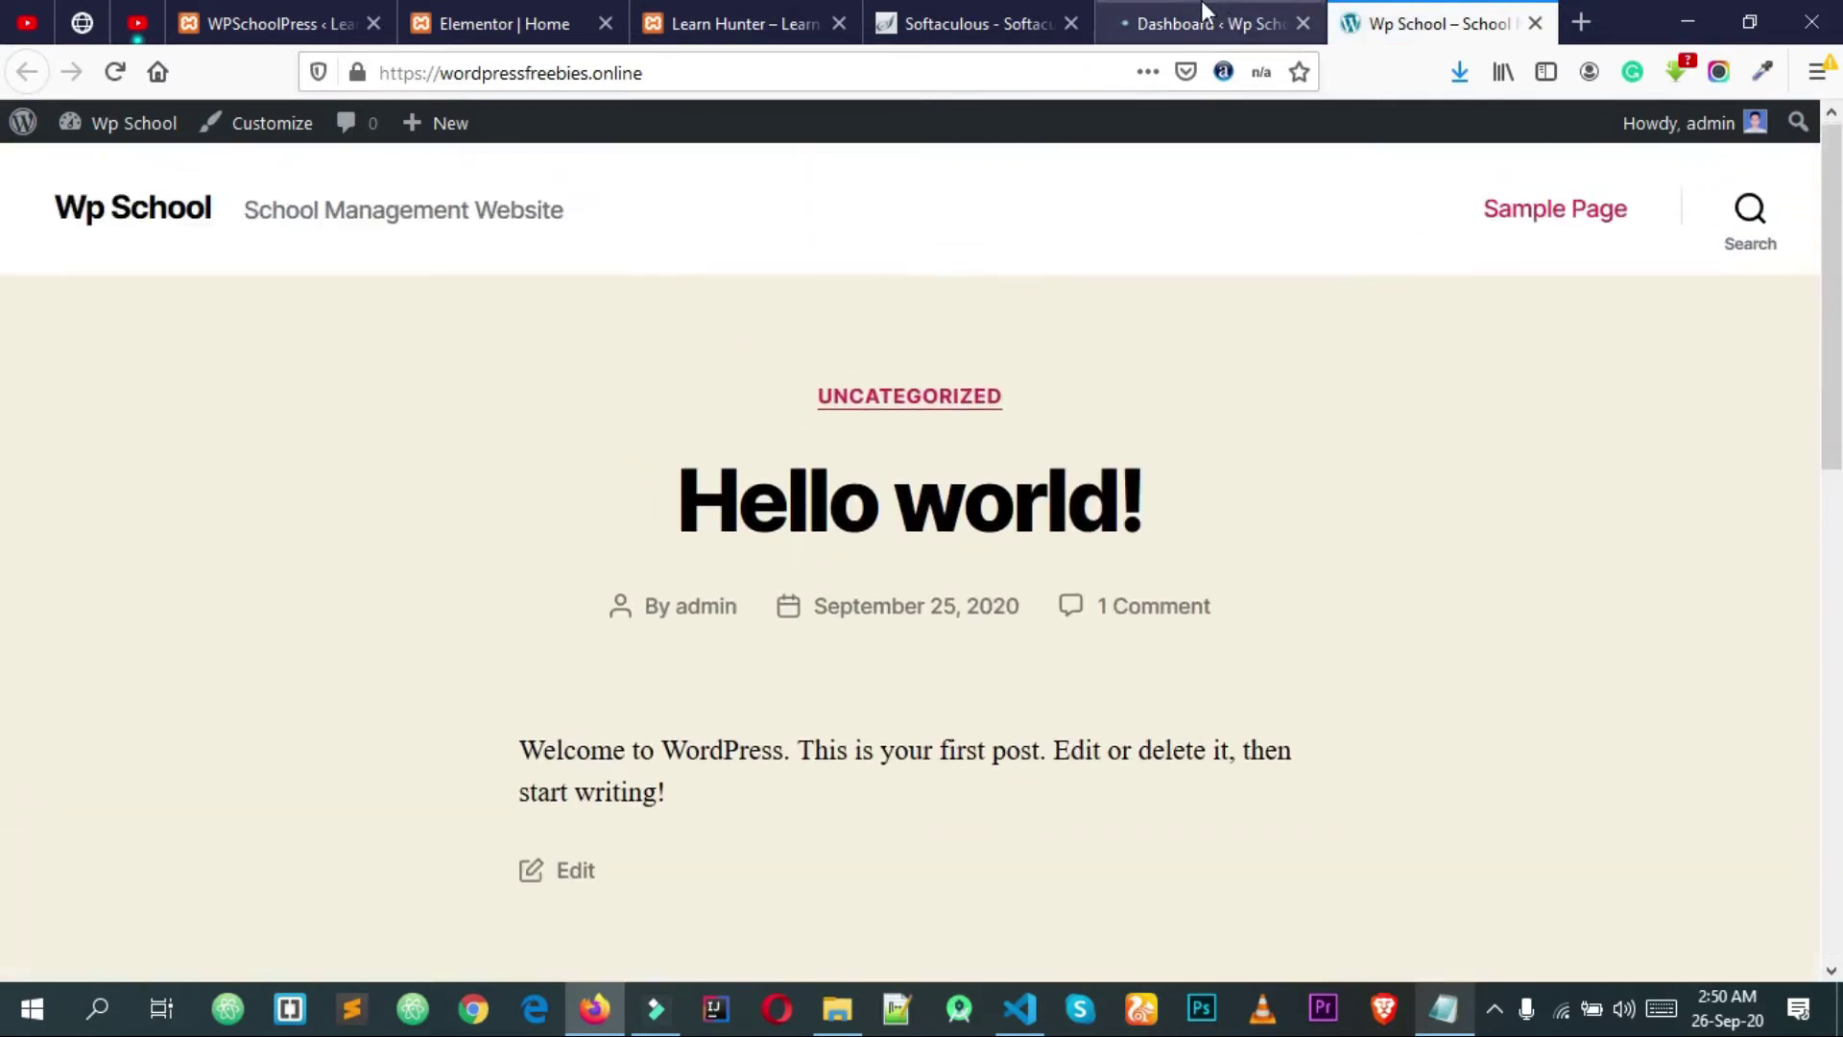
Step: Look over the Learn Hunter site, then return to the WordPress admin Dashboard
click(1199, 21)
click(1075, 12)
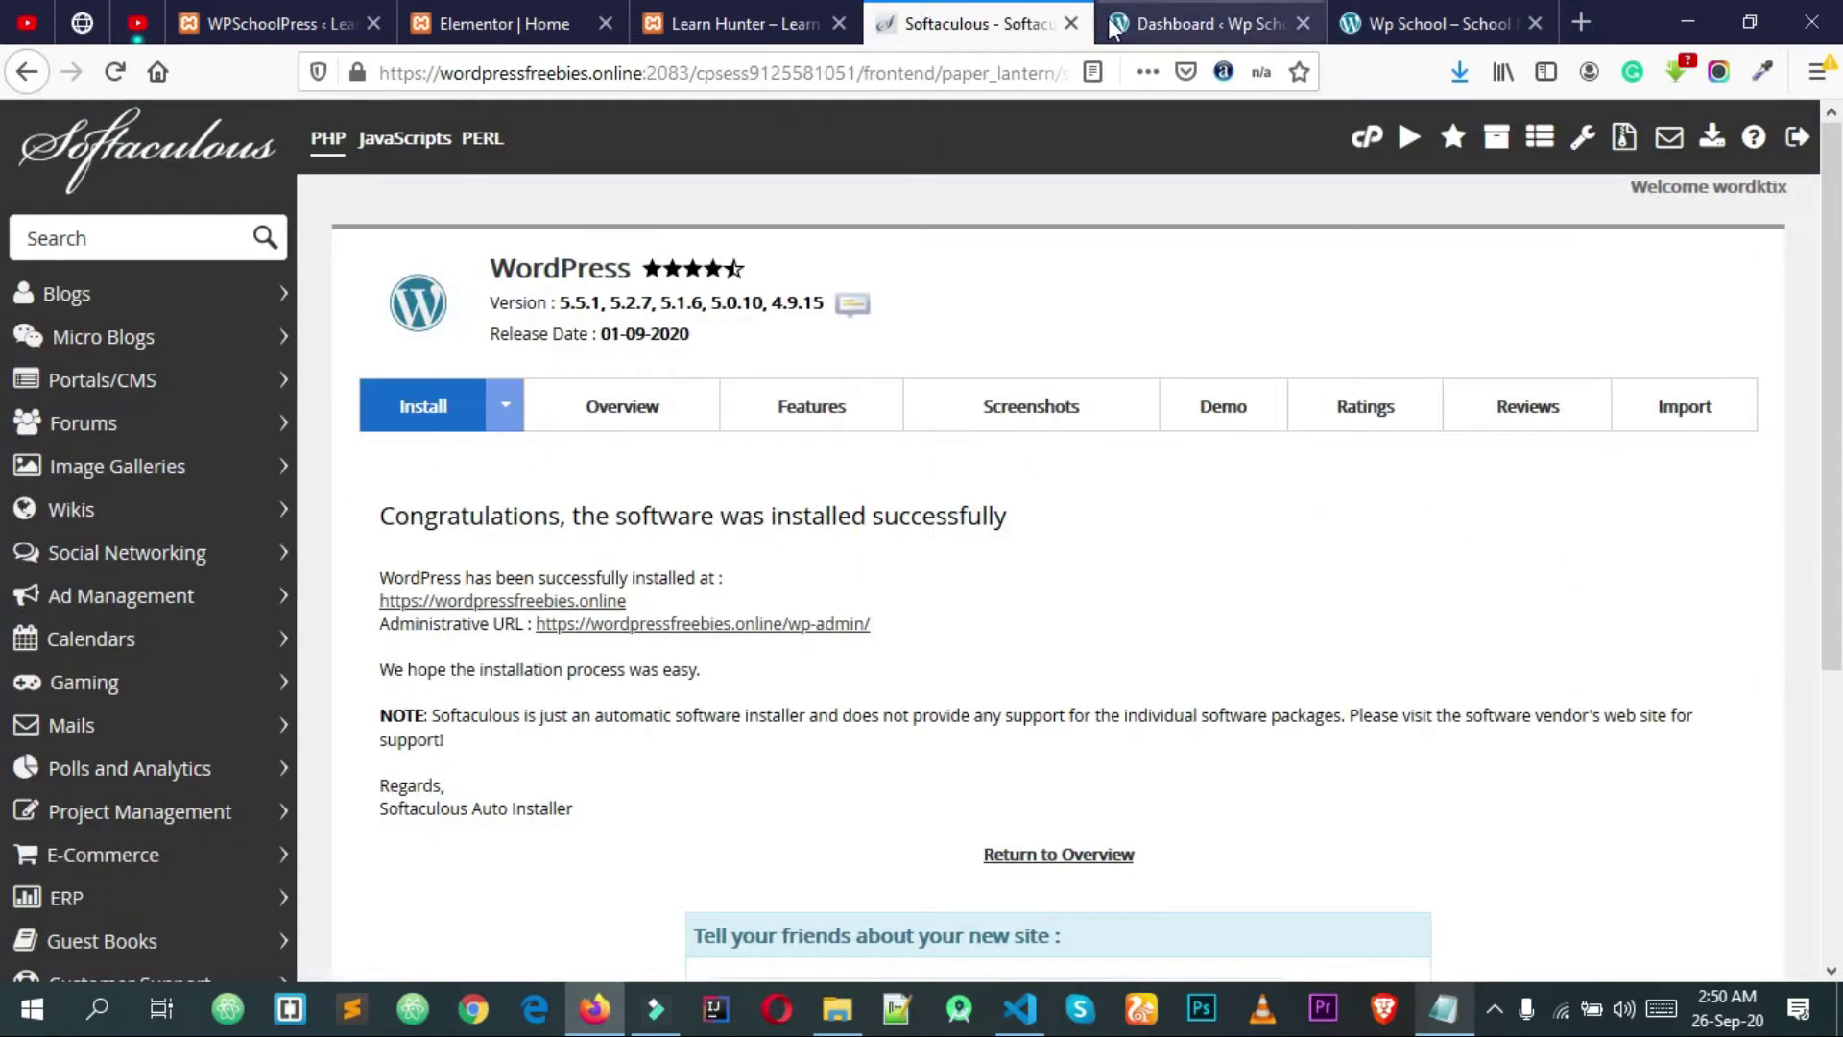
click(803, 11)
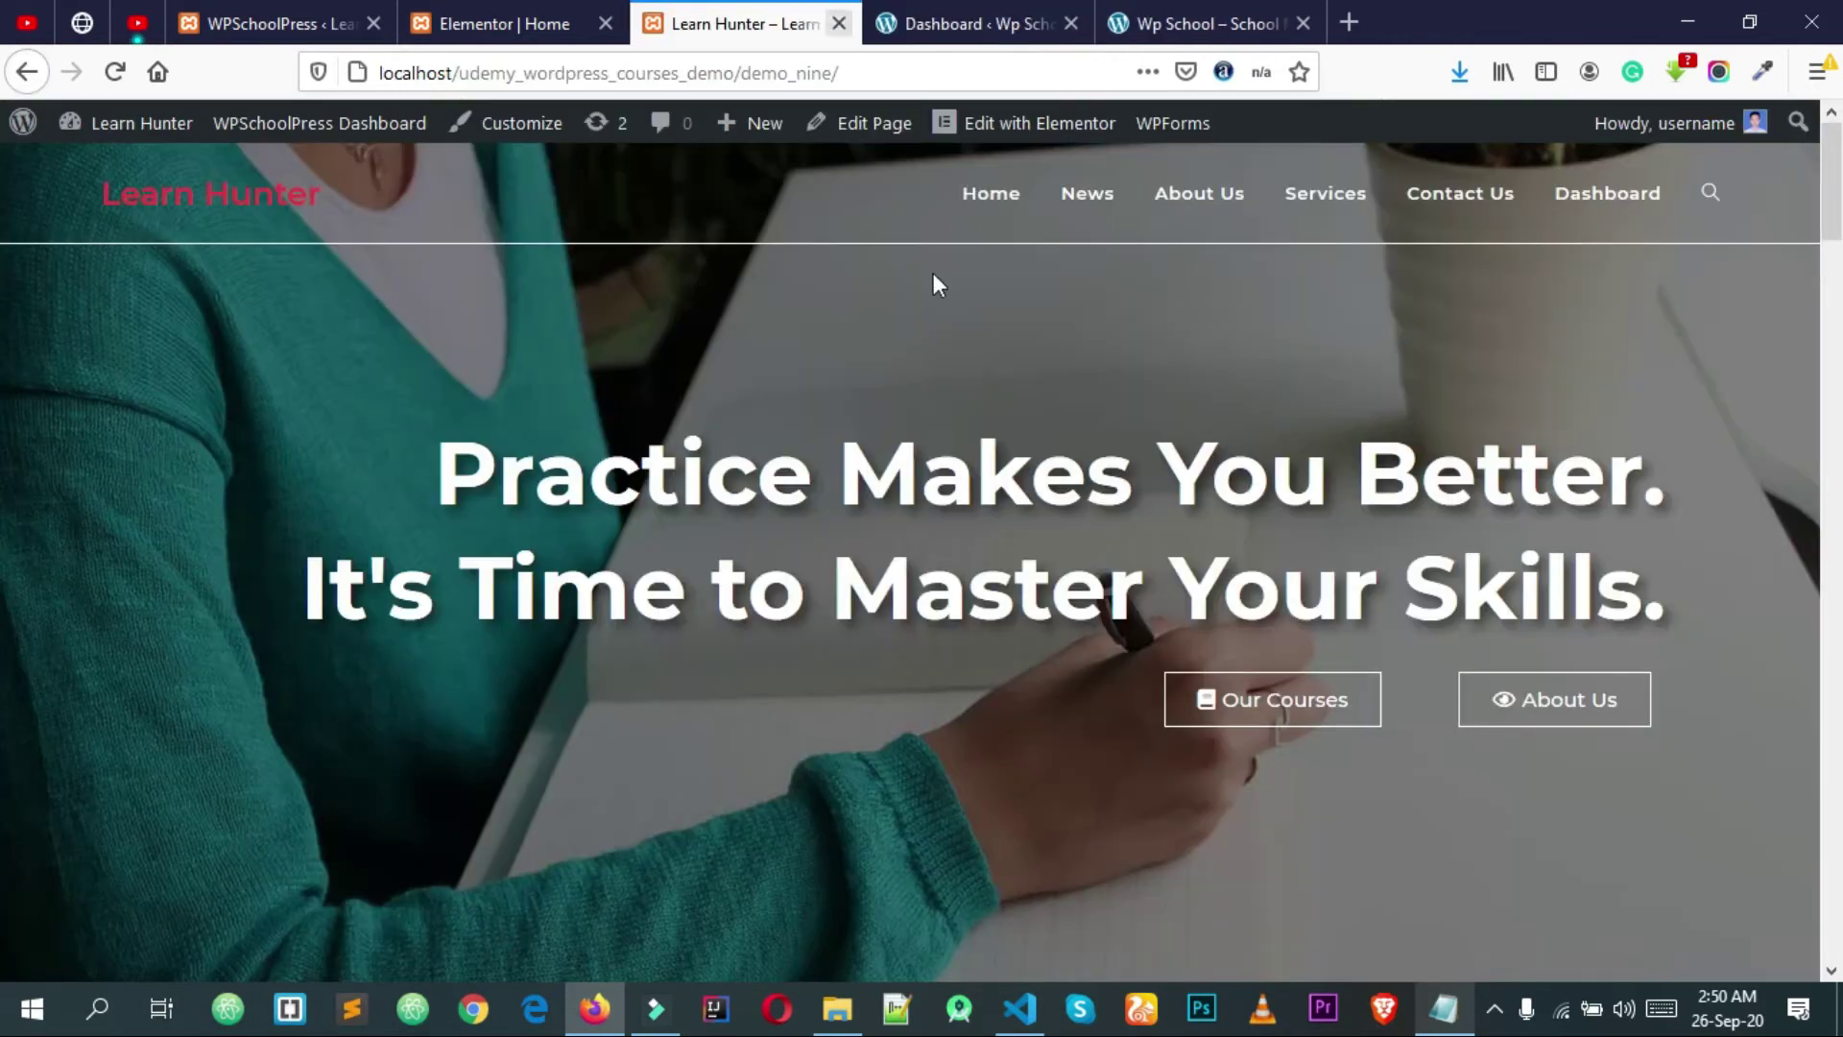
scroll(1004, 435, down, 10)
scroll(1004, 435, up, 10)
scroll(1114, 123, up, 3)
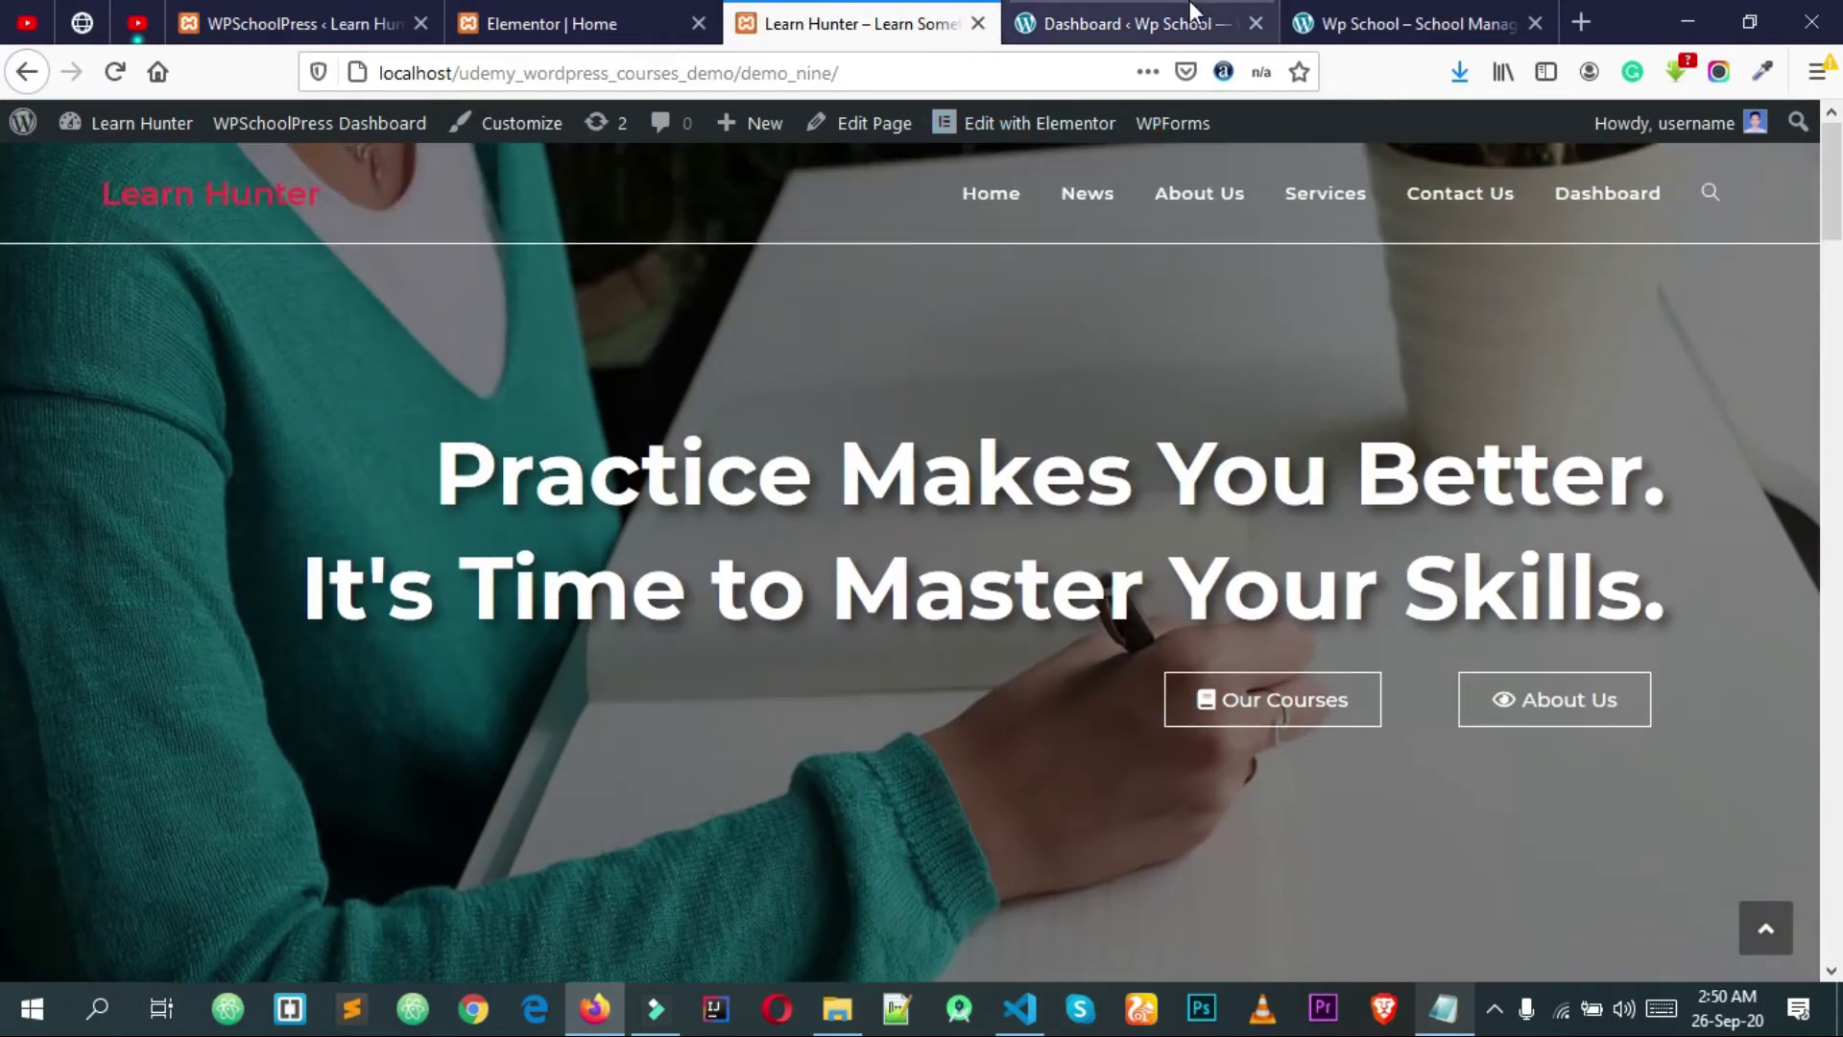
click(1163, 21)
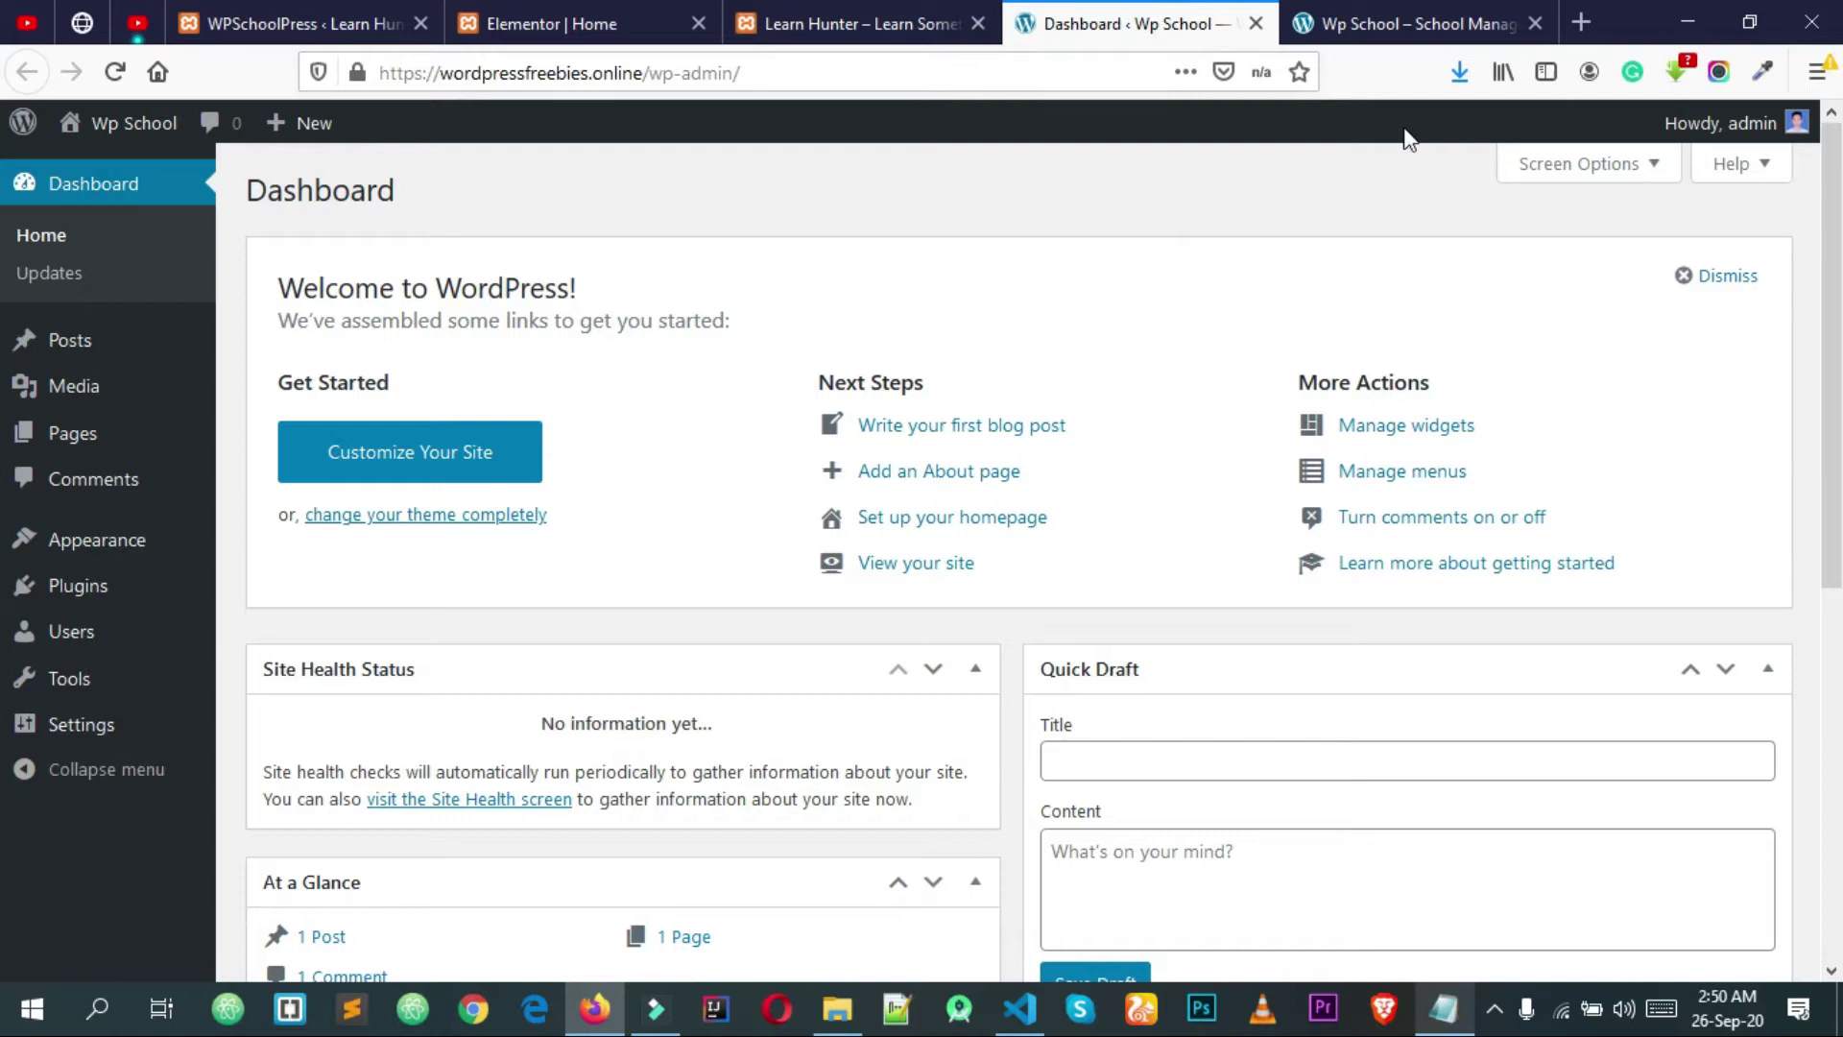
Step: Move the default 'Hello world!' post to the trash from All Posts
mouse_move(151, 718)
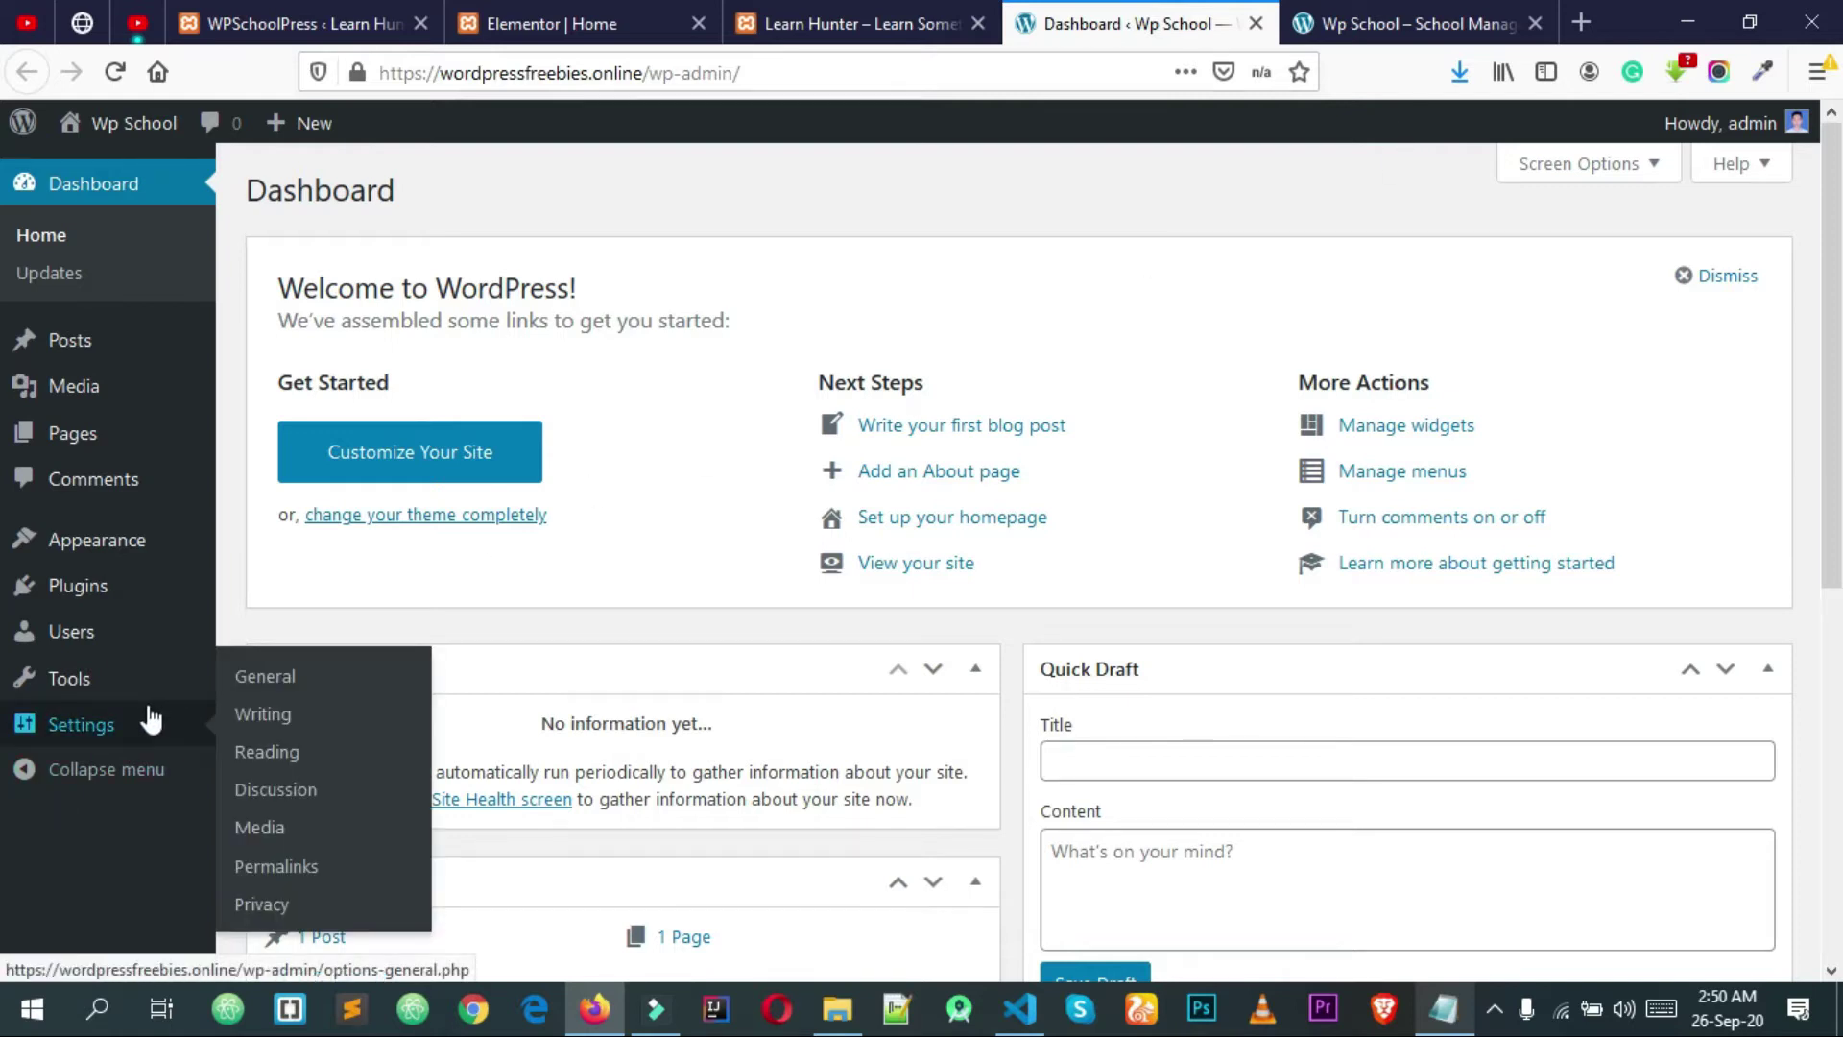
click(94, 356)
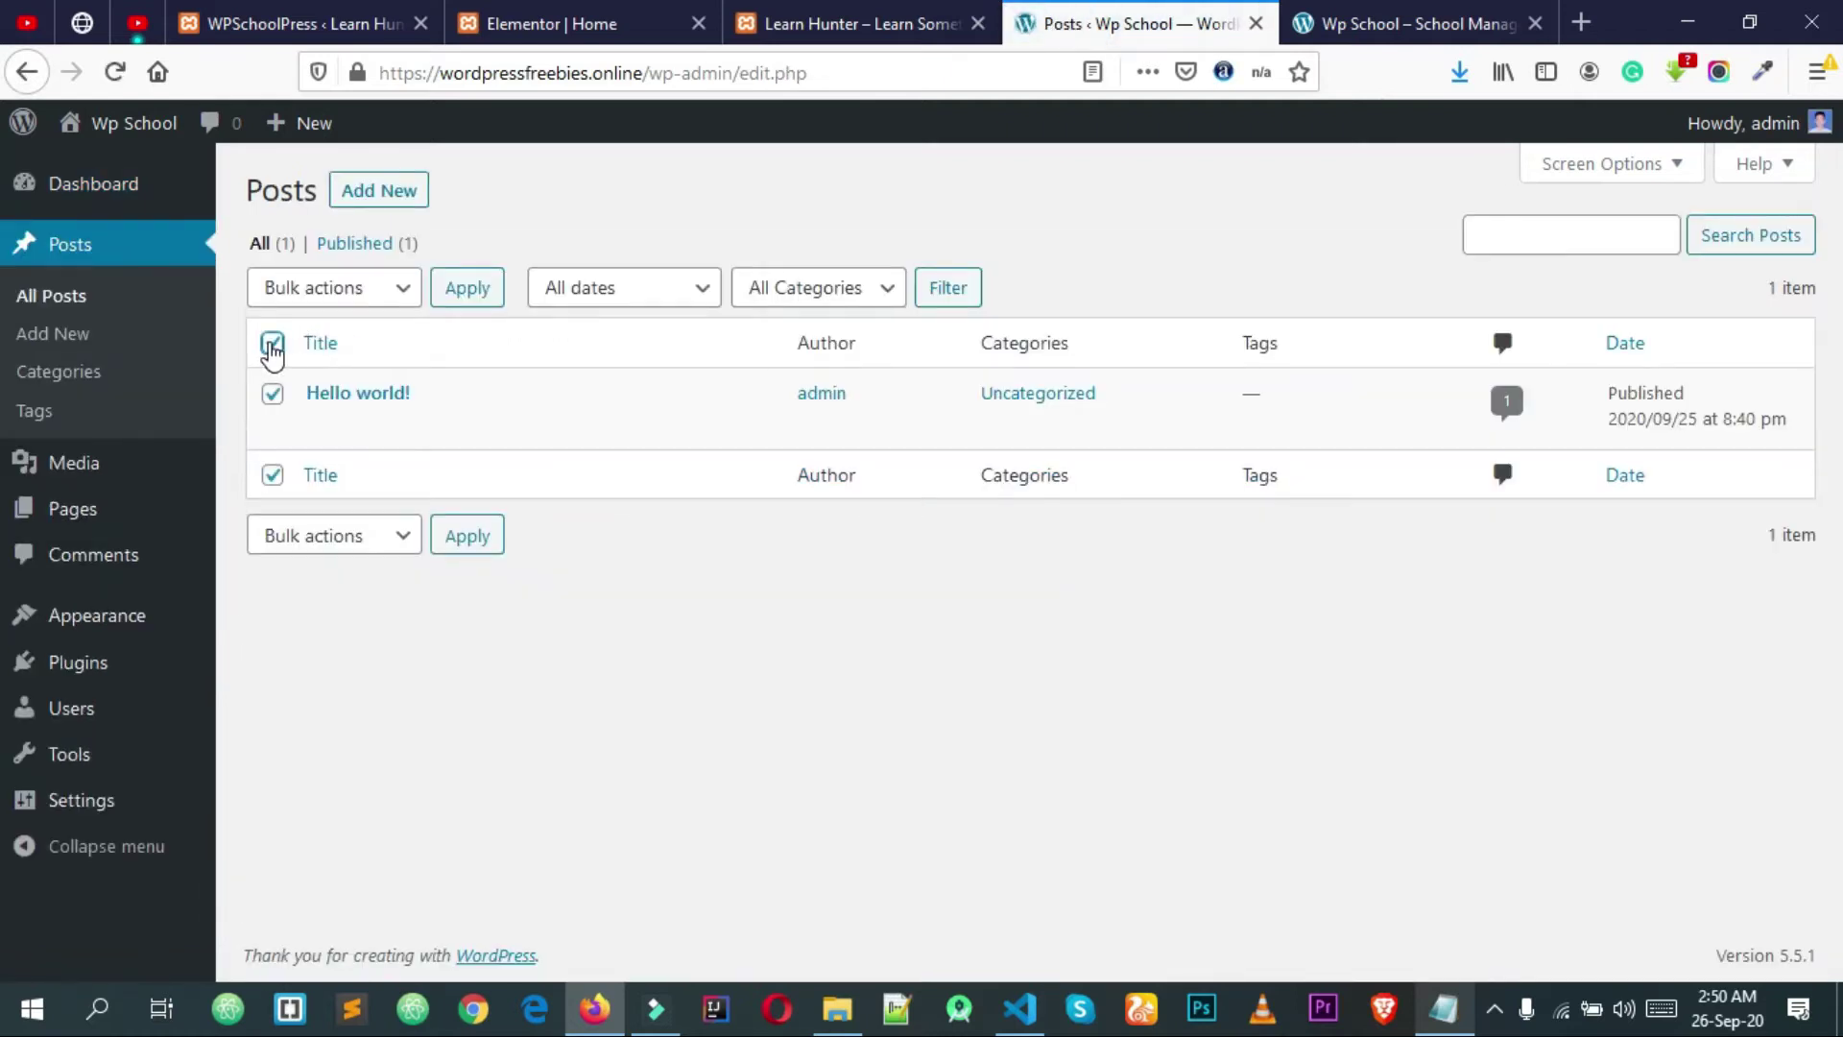
click(308, 292)
click(321, 399)
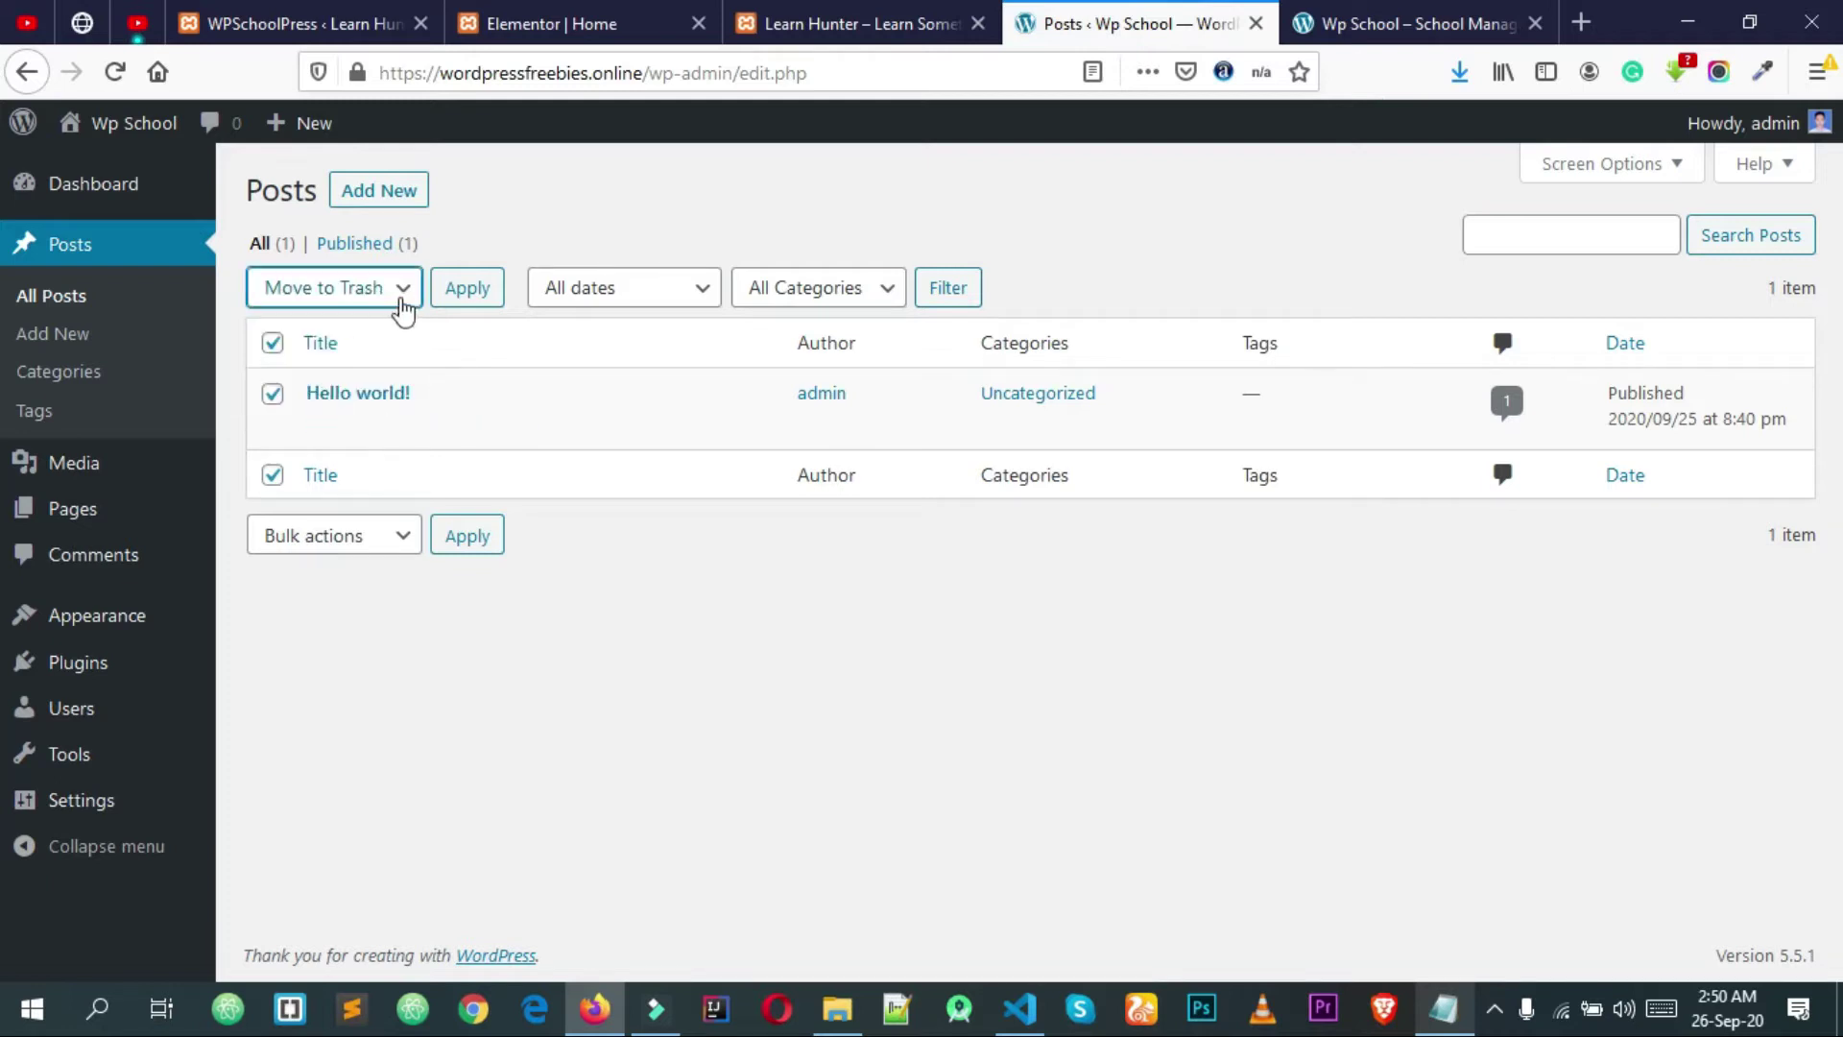
click(452, 296)
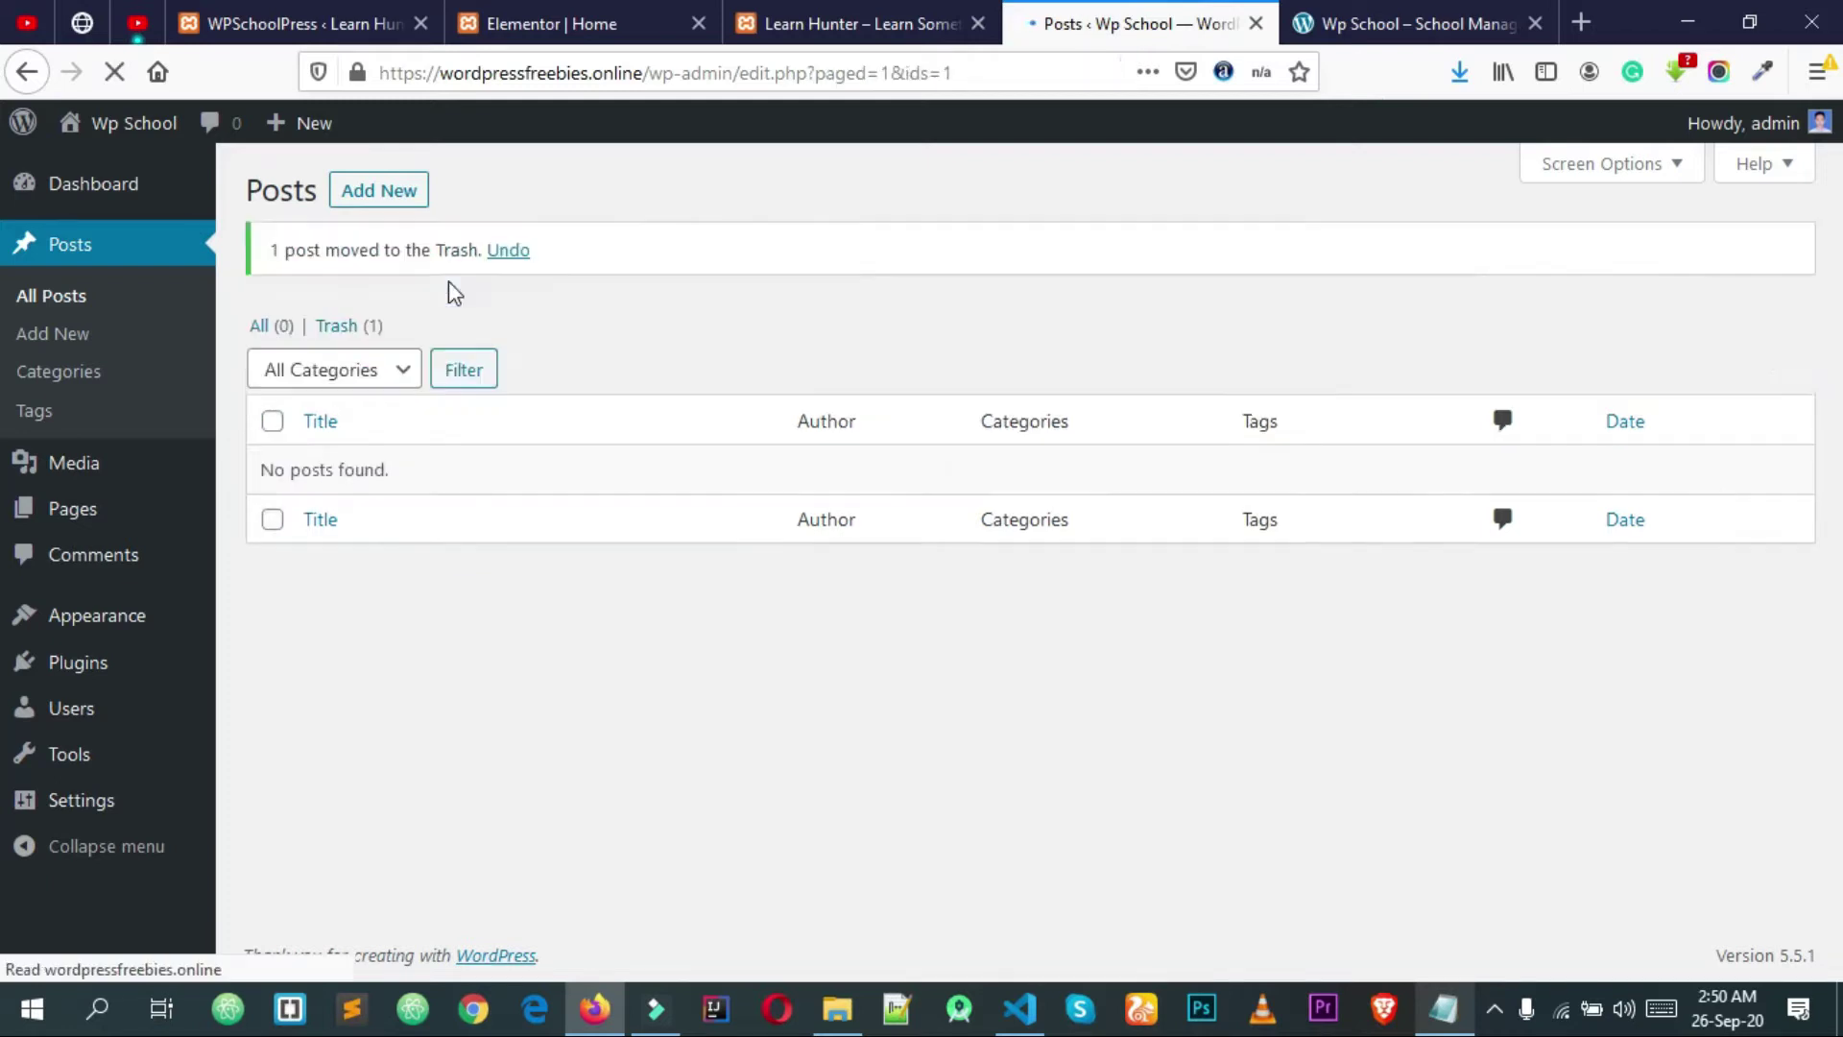
Step: Permanently delete the trashed 'Hello world!' post, leaving zero posts
click(375, 329)
click(273, 343)
click(291, 288)
click(317, 401)
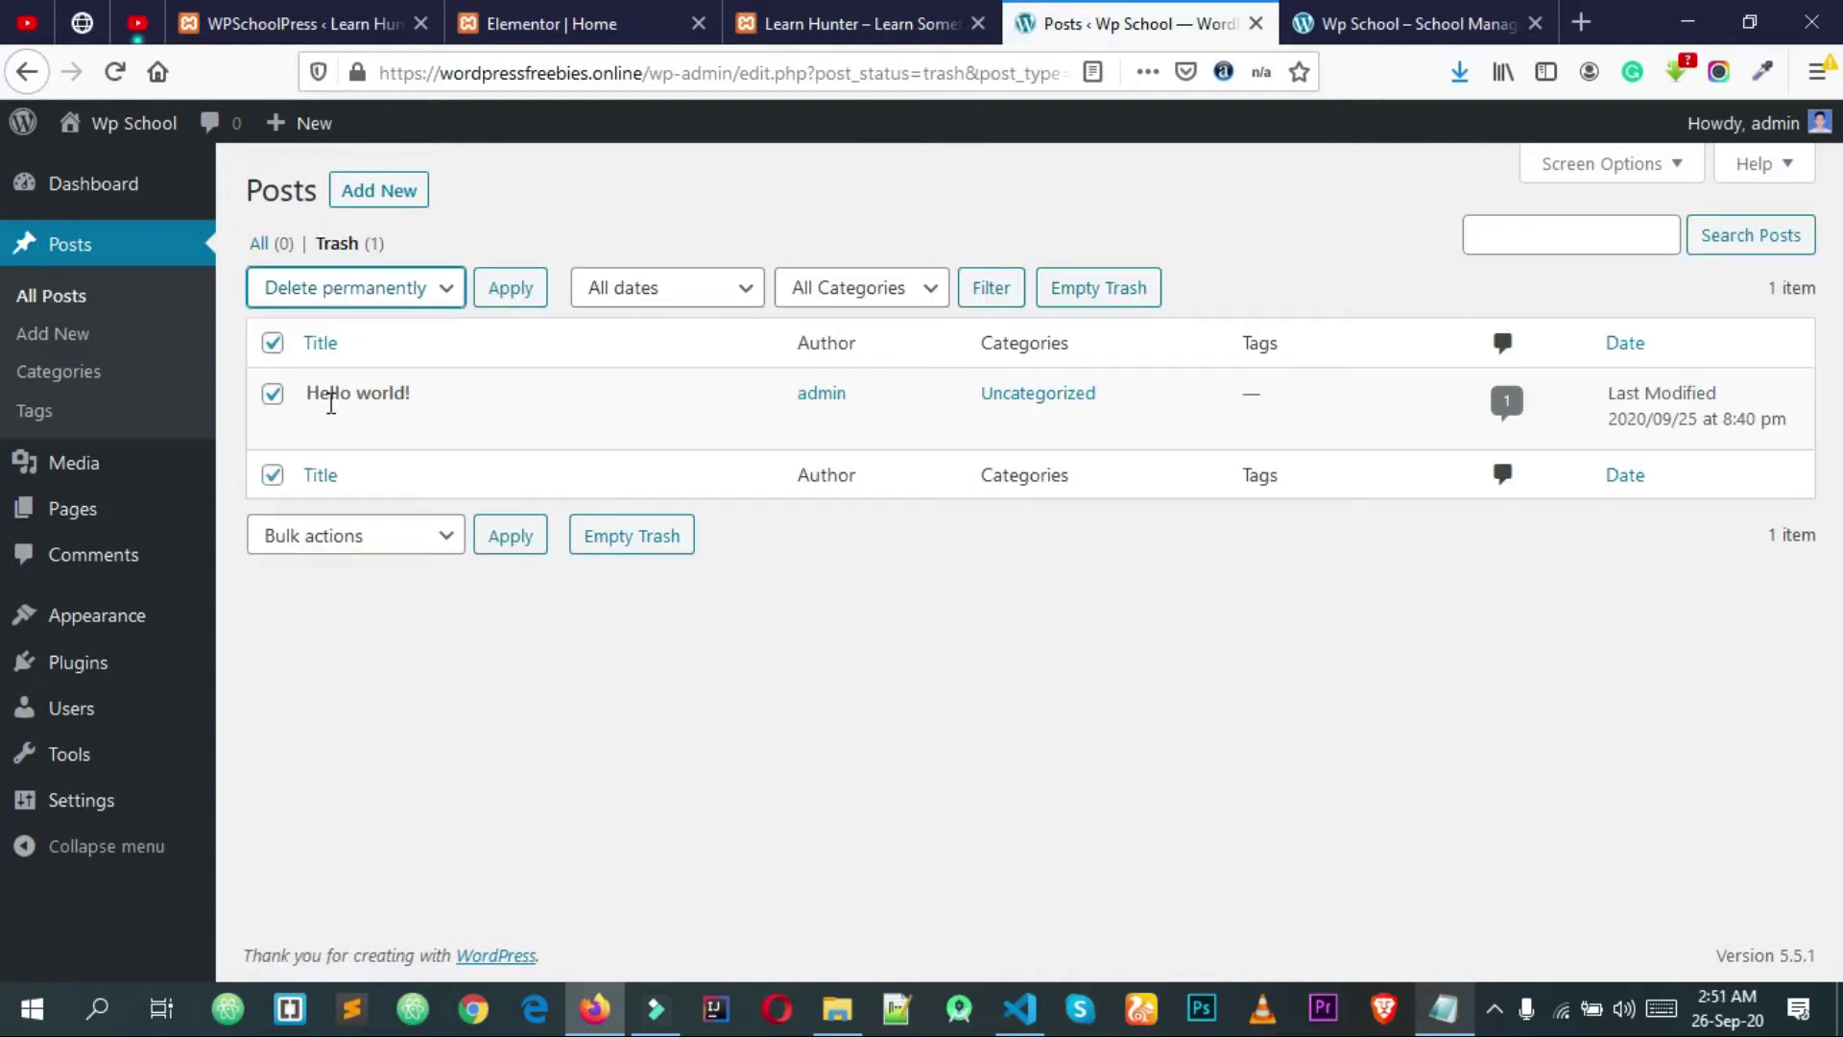
click(512, 287)
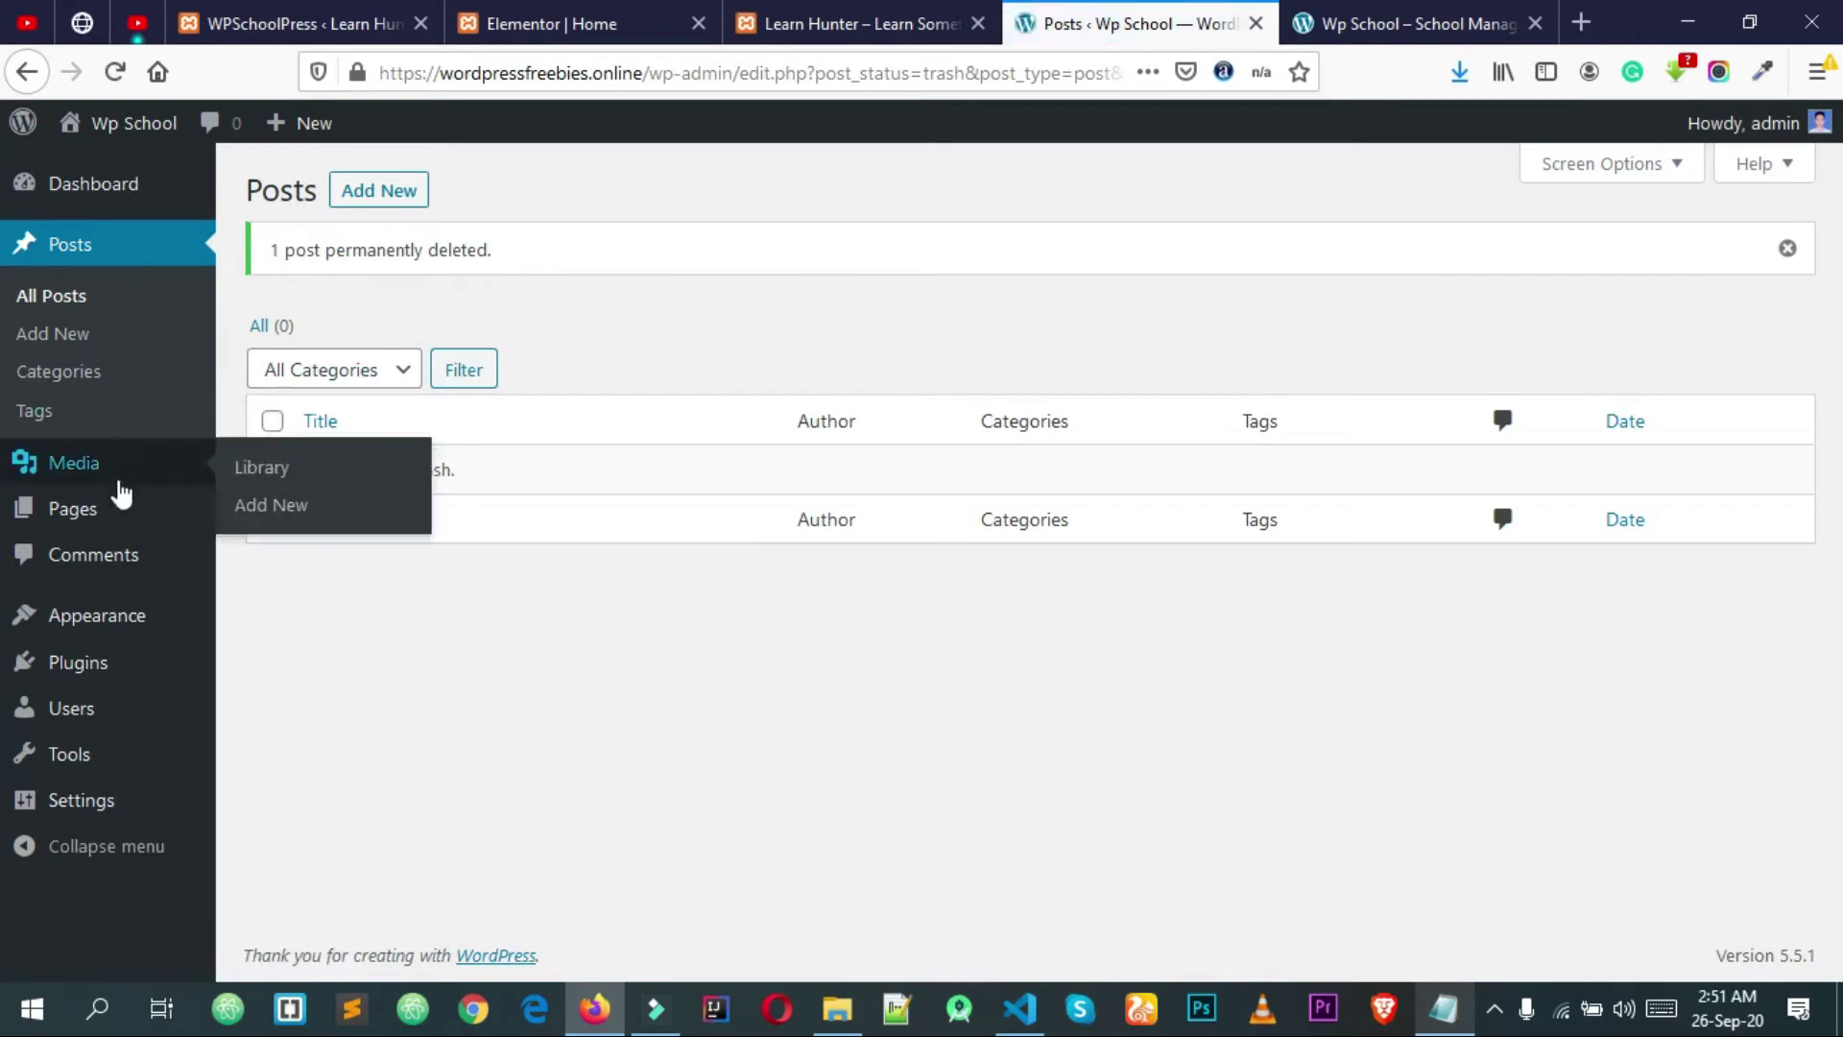
mouse_move(114, 513)
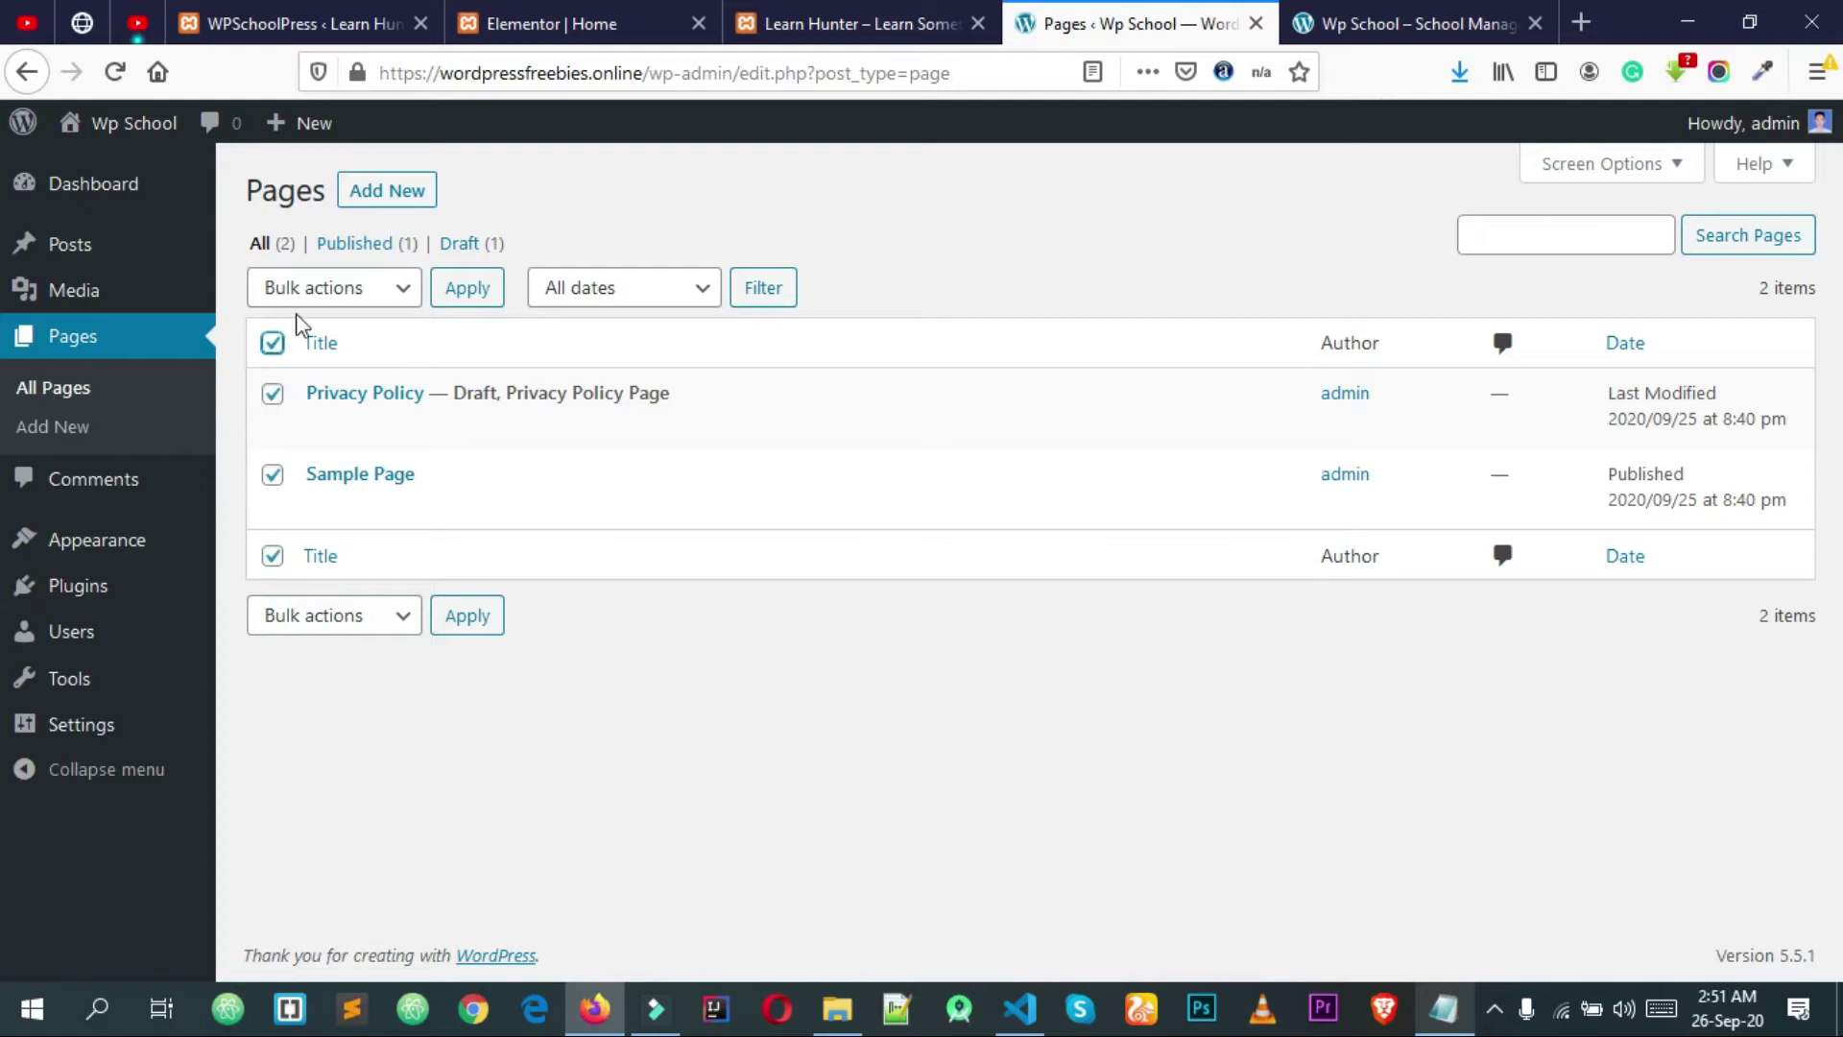
Step: Move the Privacy Policy and Sample Page pages to the trash
click(310, 310)
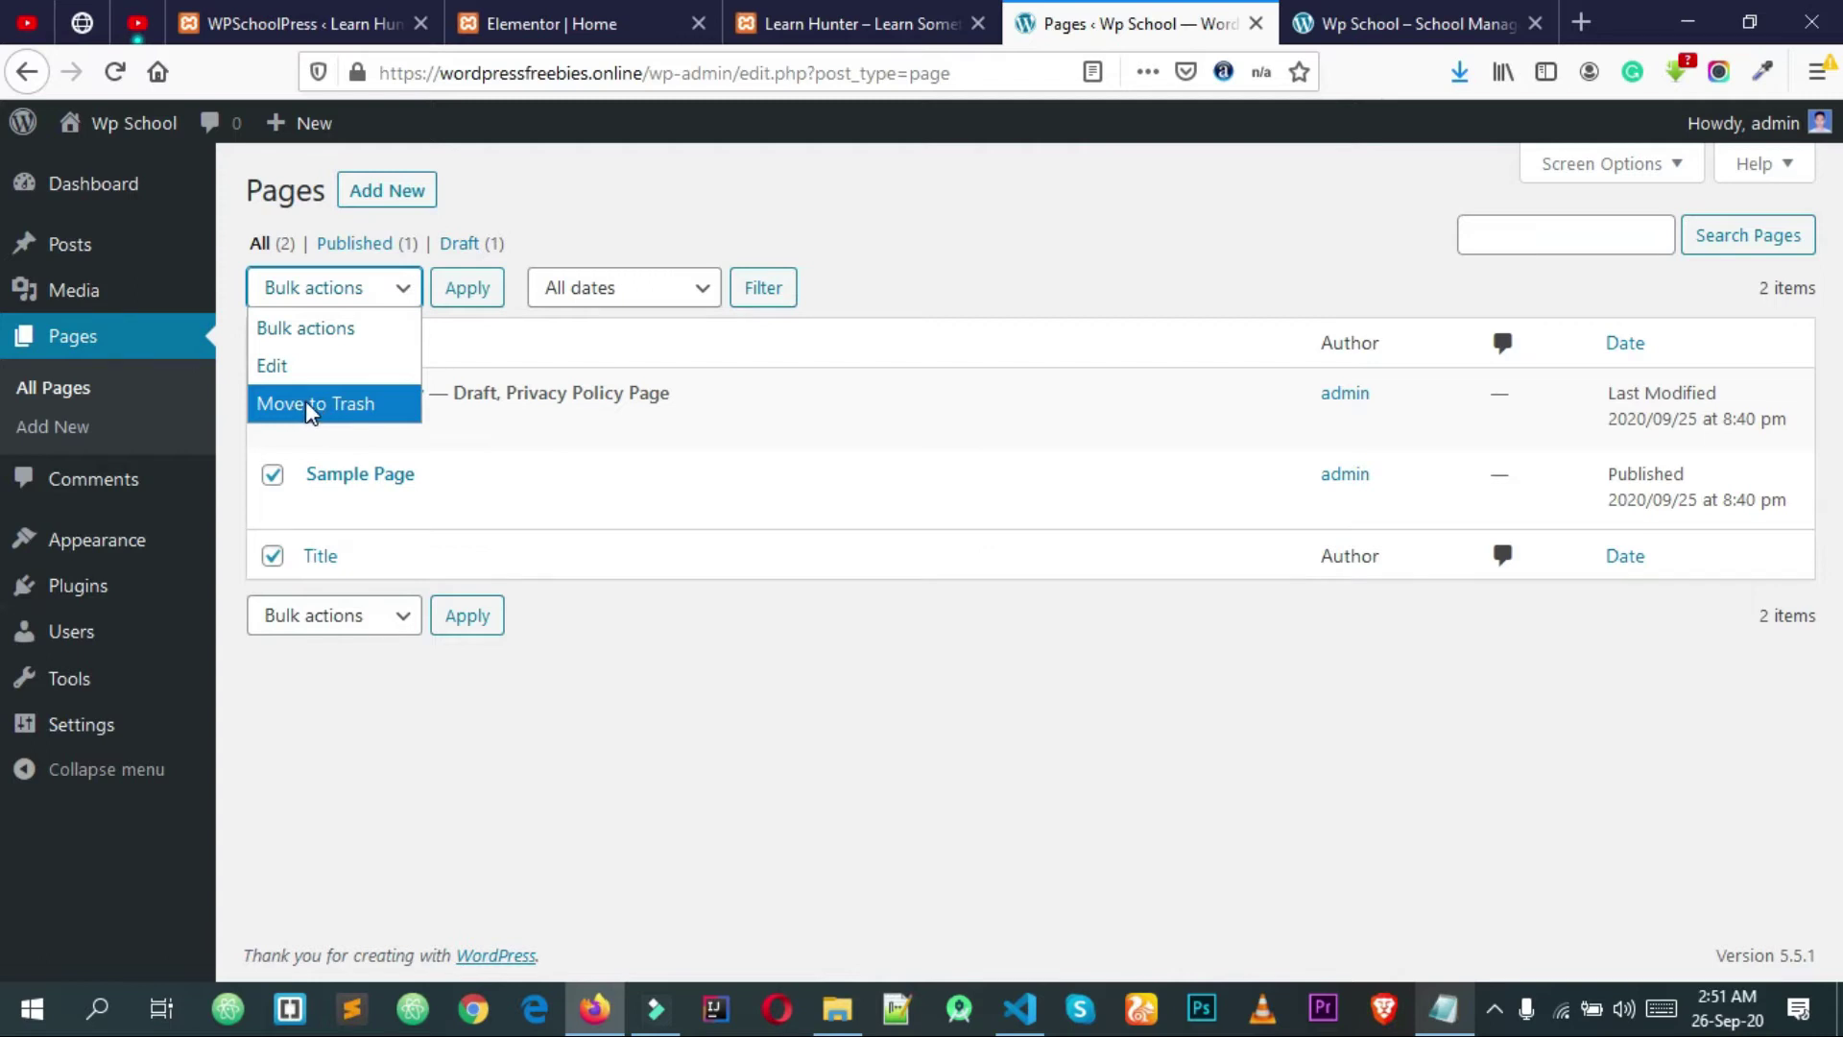
click(310, 405)
click(470, 297)
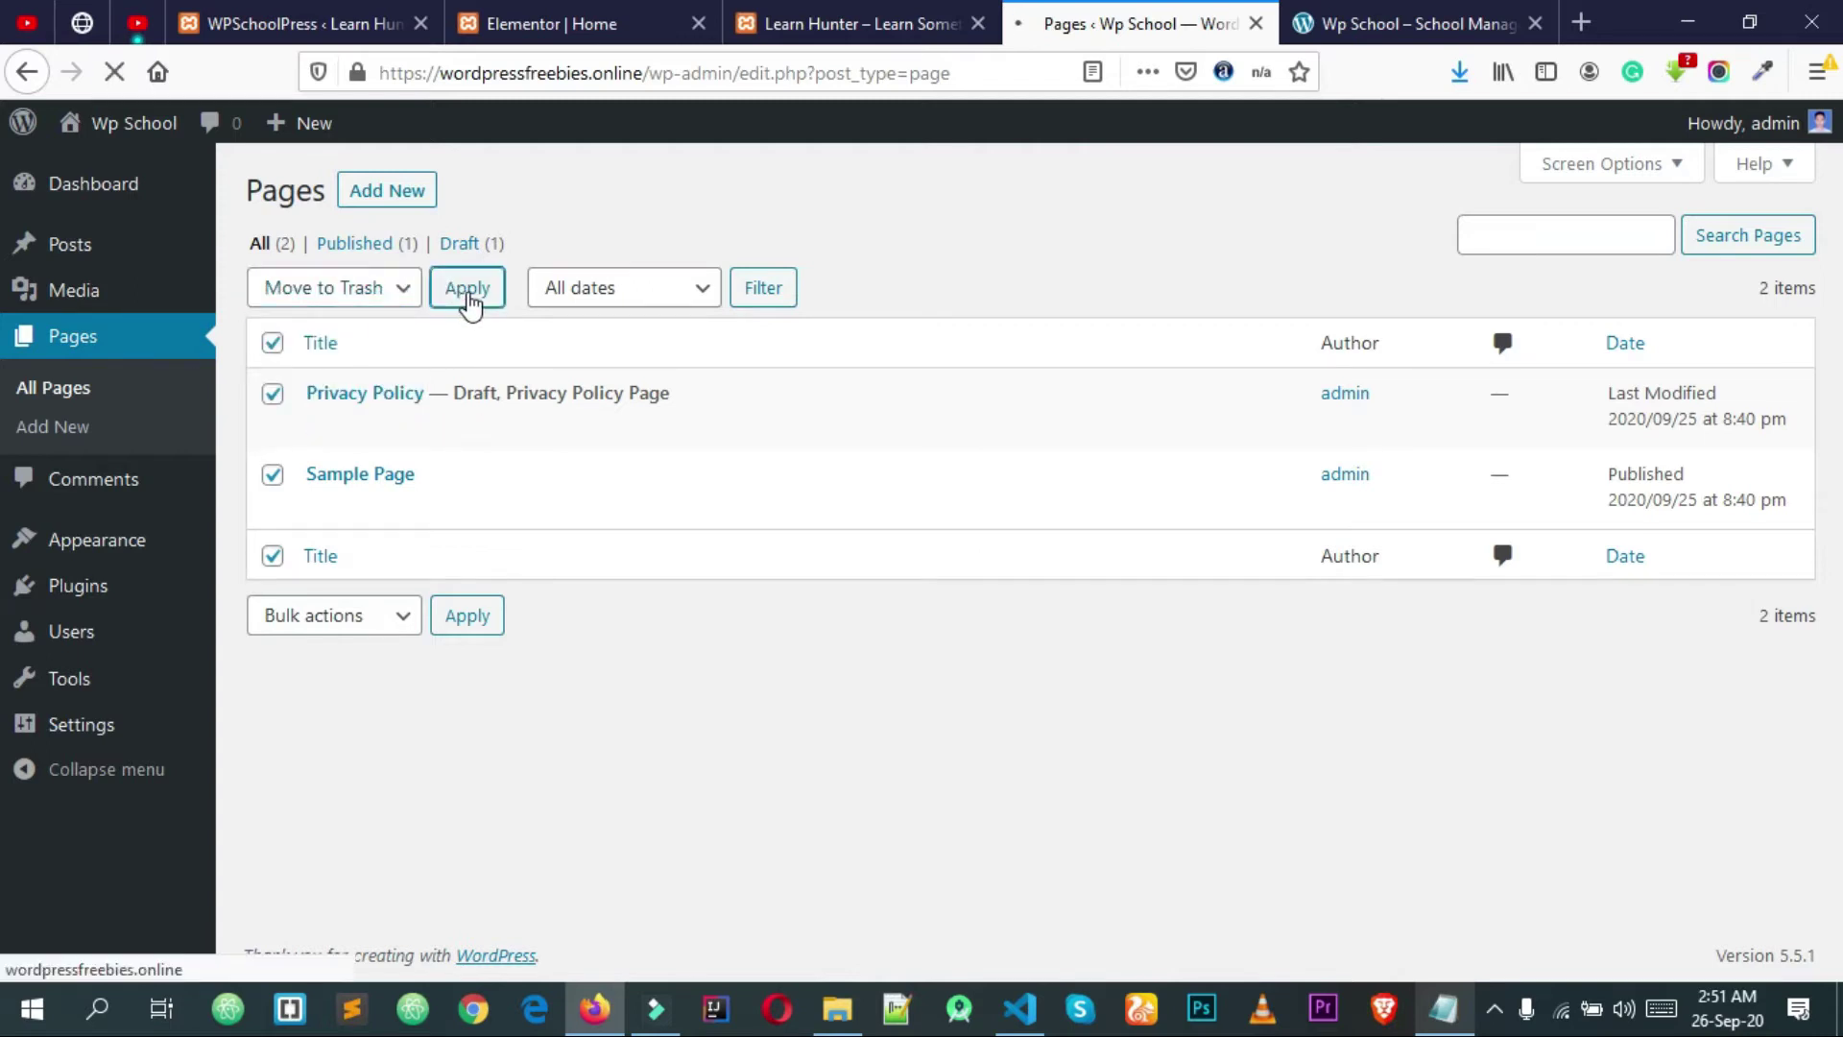
Step: Permanently delete both trashed pages with the Delete permanently bulk action
click(345, 332)
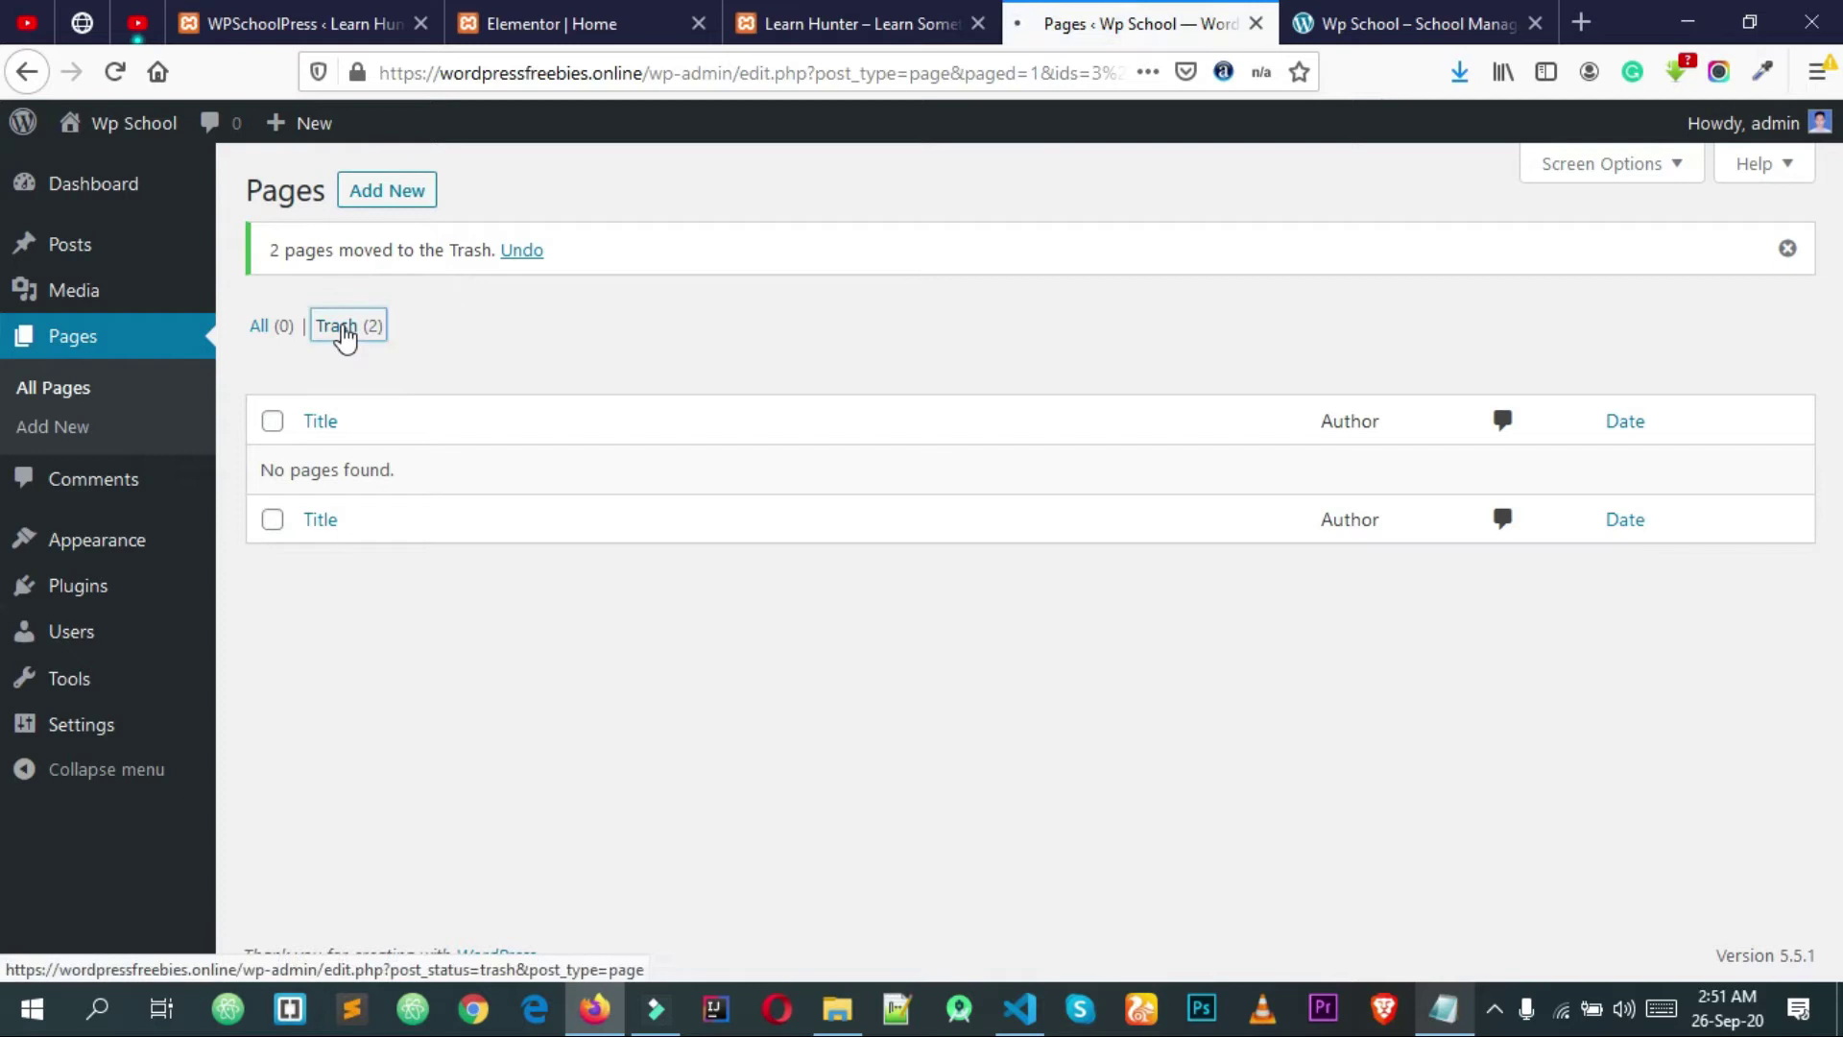
click(273, 343)
click(308, 290)
click(330, 411)
click(496, 303)
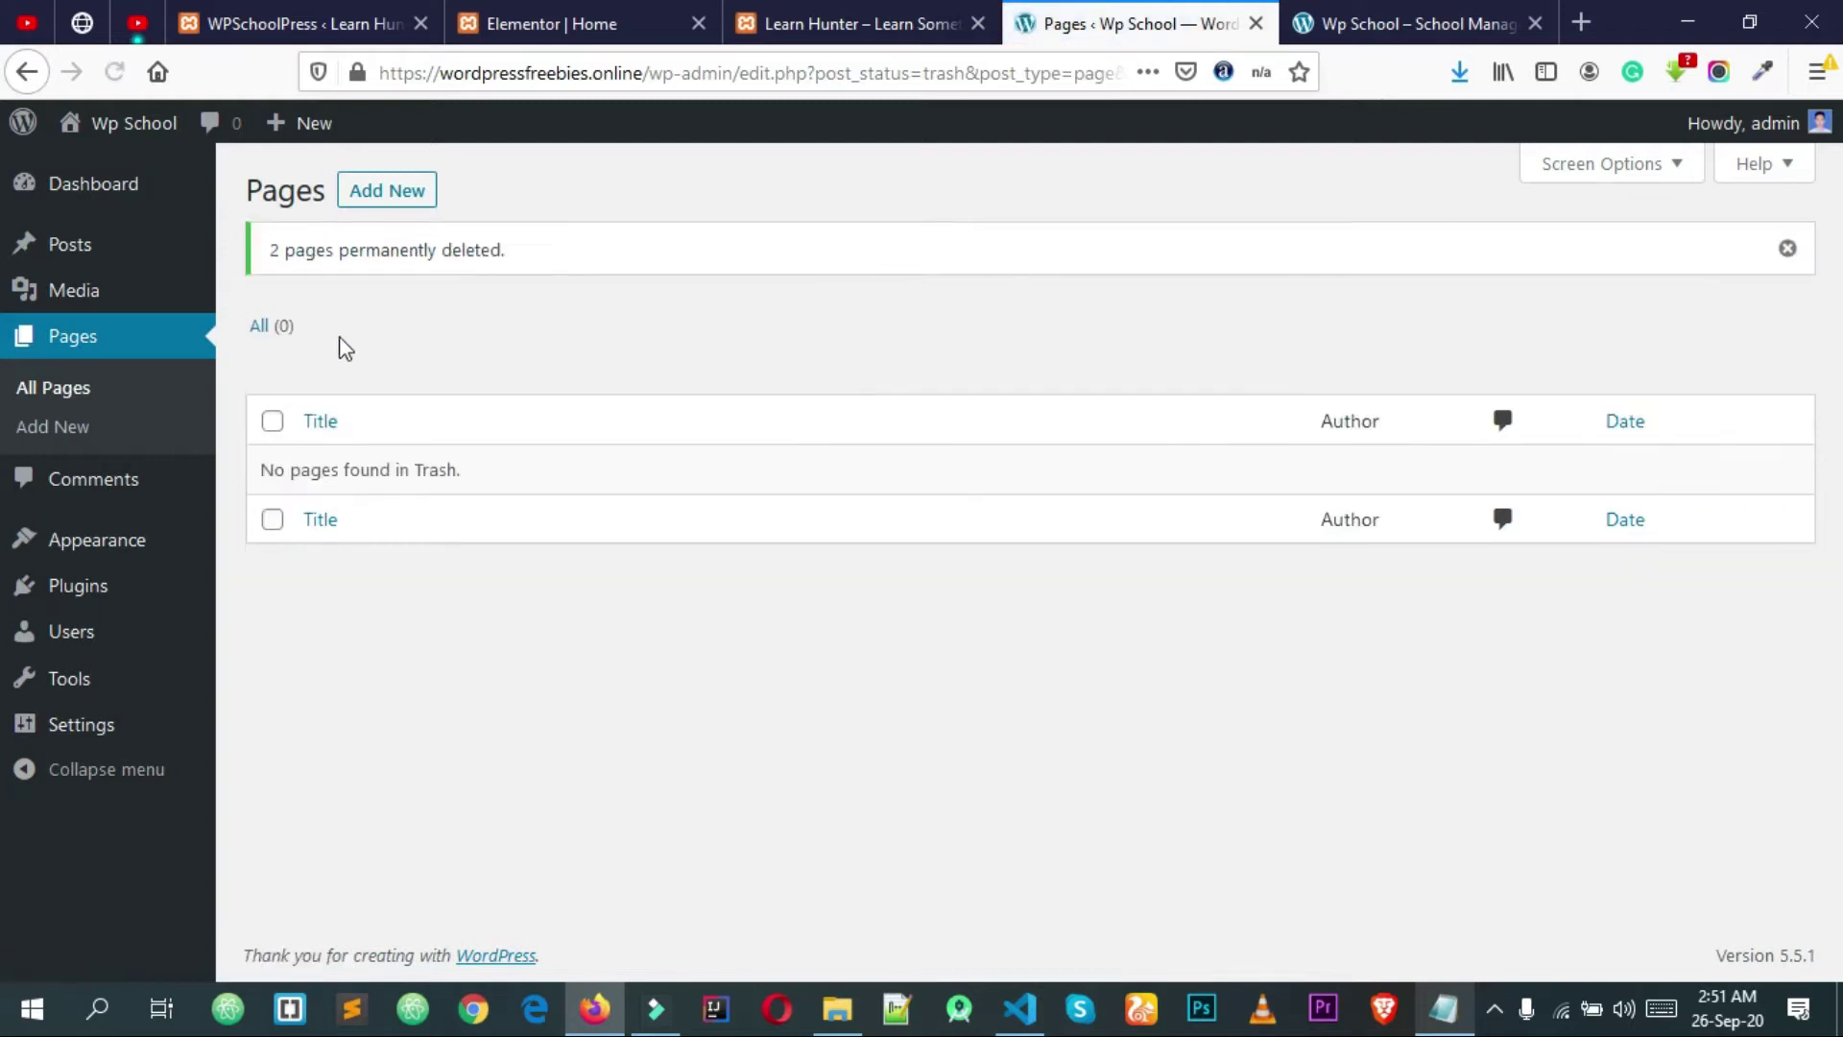
Step: Delete the Twenty Nineteen theme from Appearance > Themes
click(110, 556)
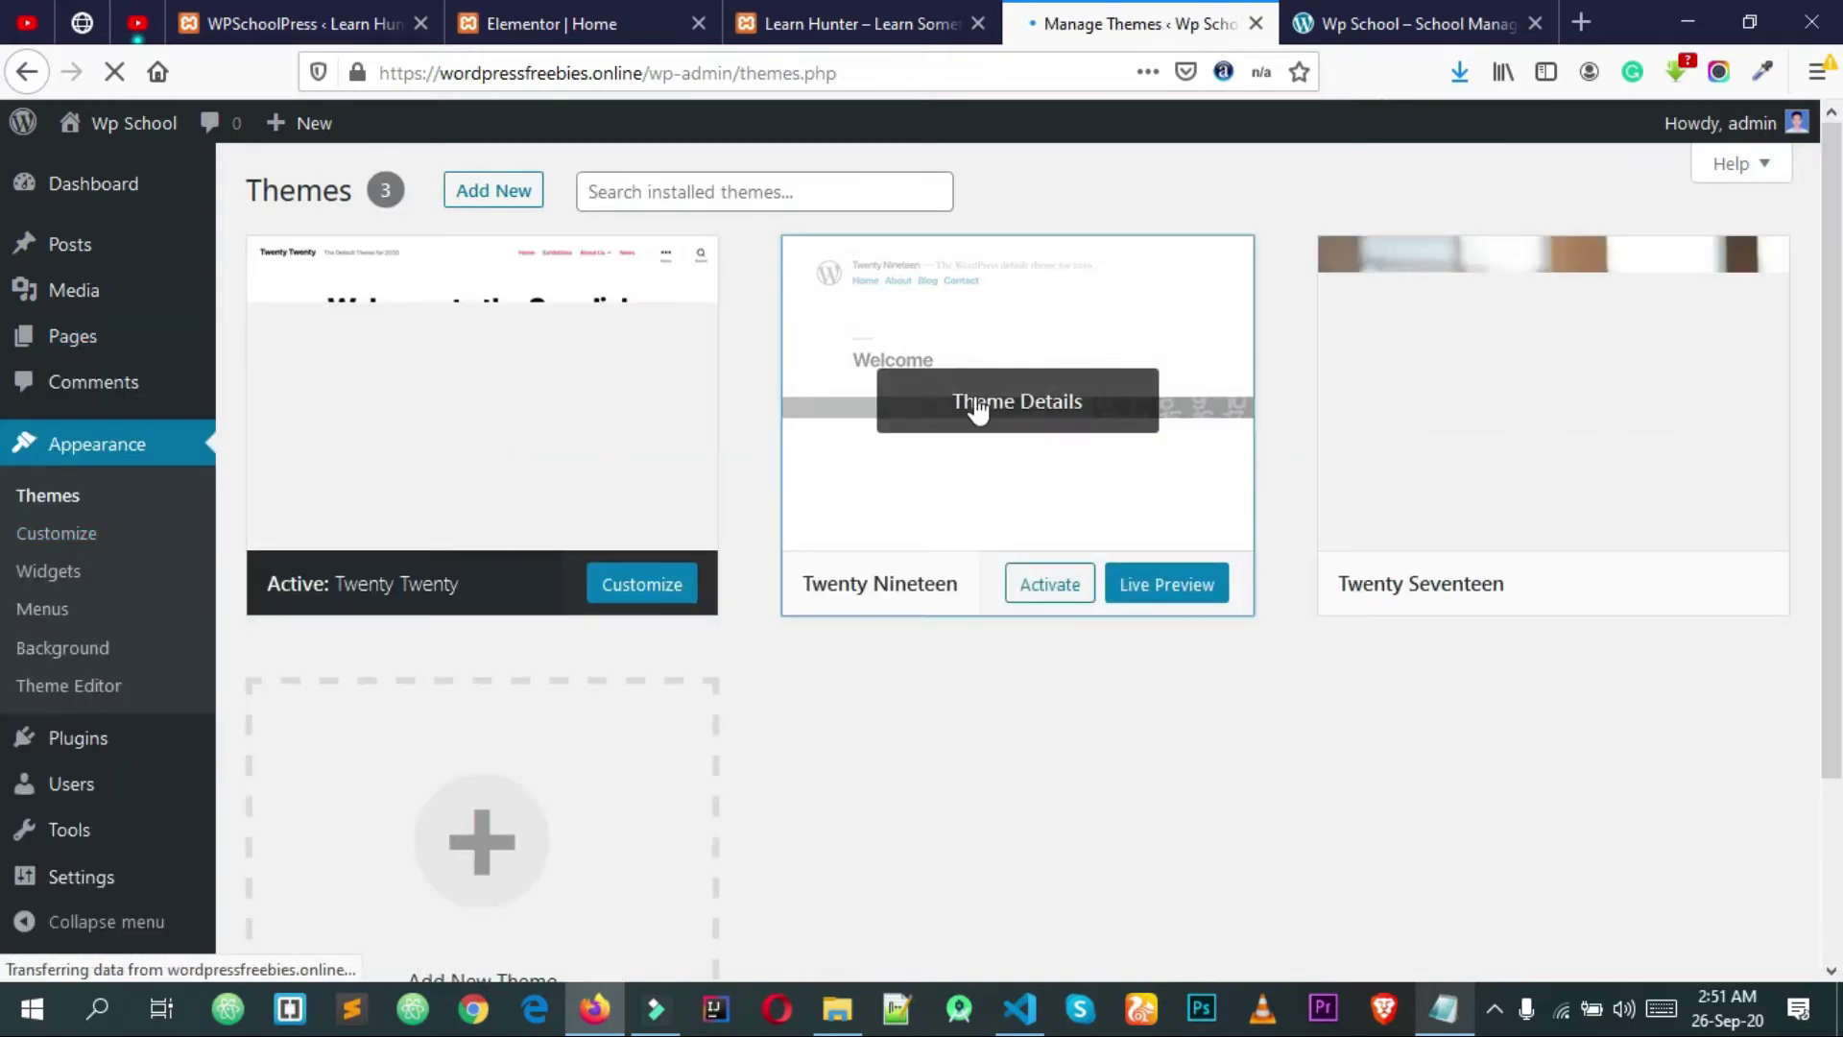
click(977, 404)
click(1739, 920)
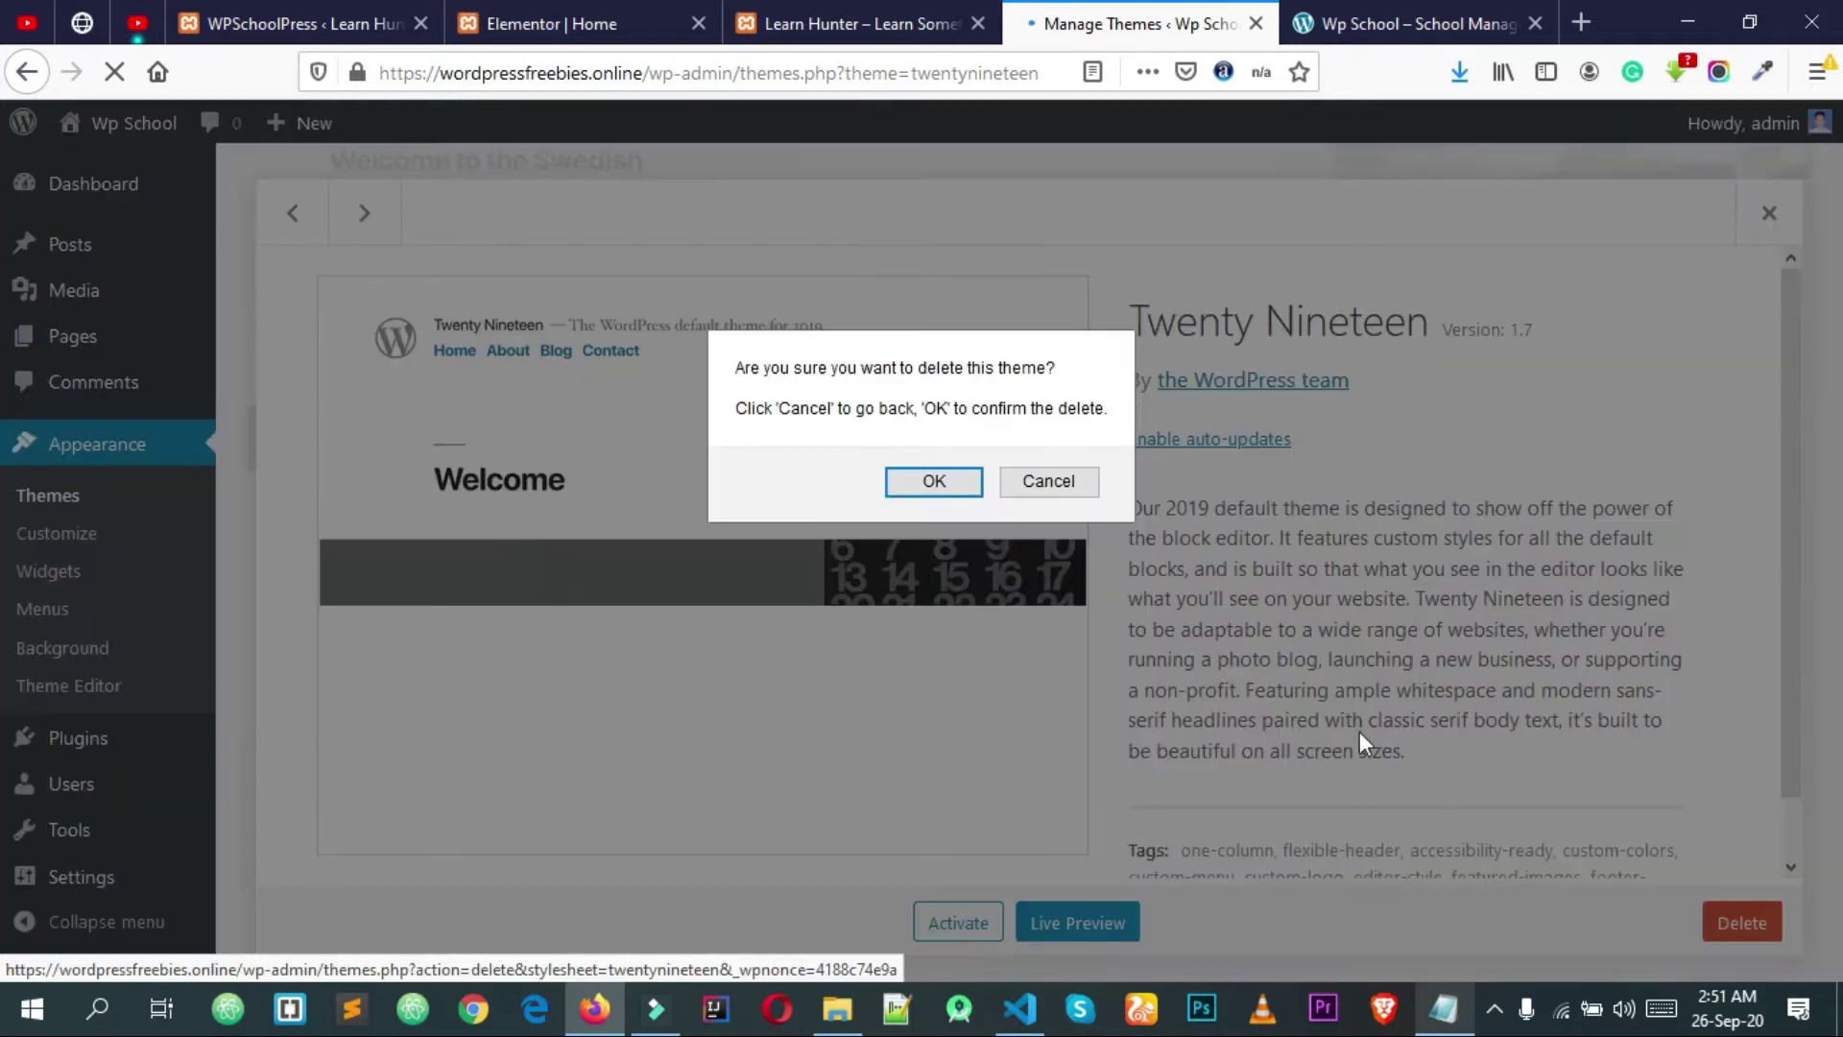
click(958, 474)
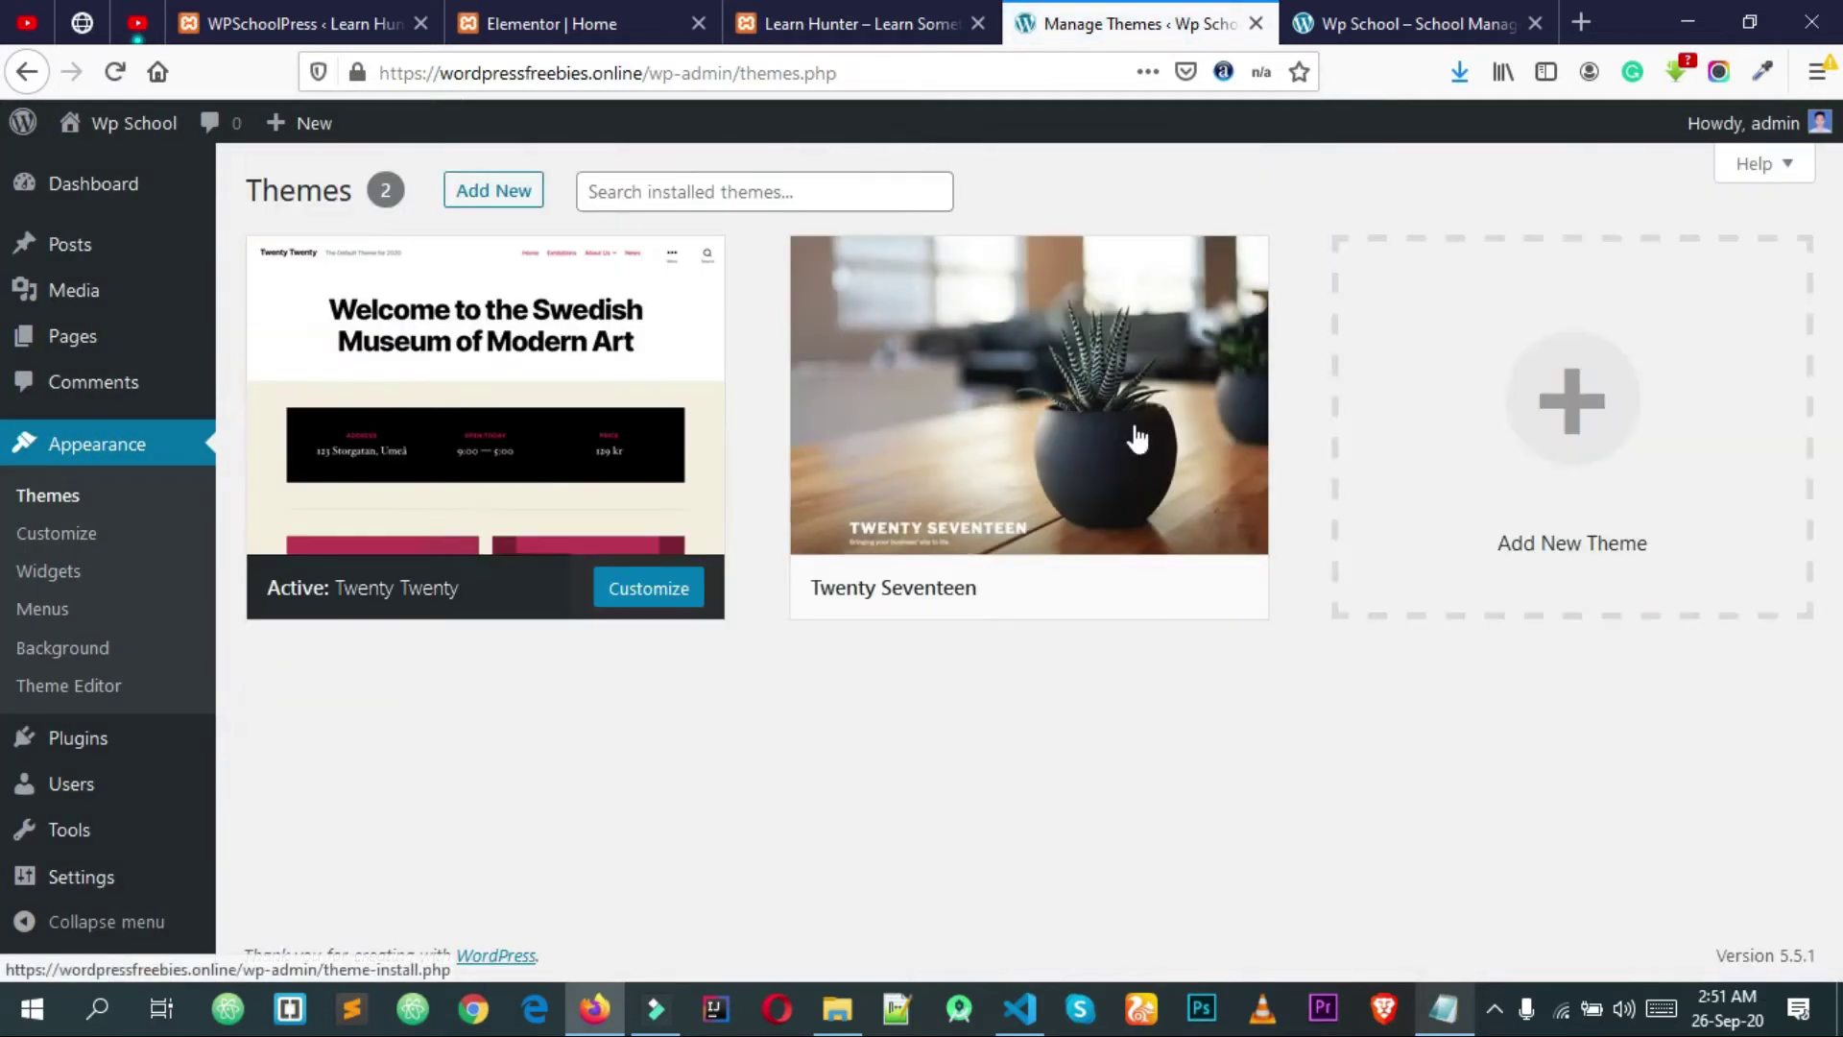
Step: Delete the Twenty Seventeen theme, leaving only Twenty Twenty
click(1131, 432)
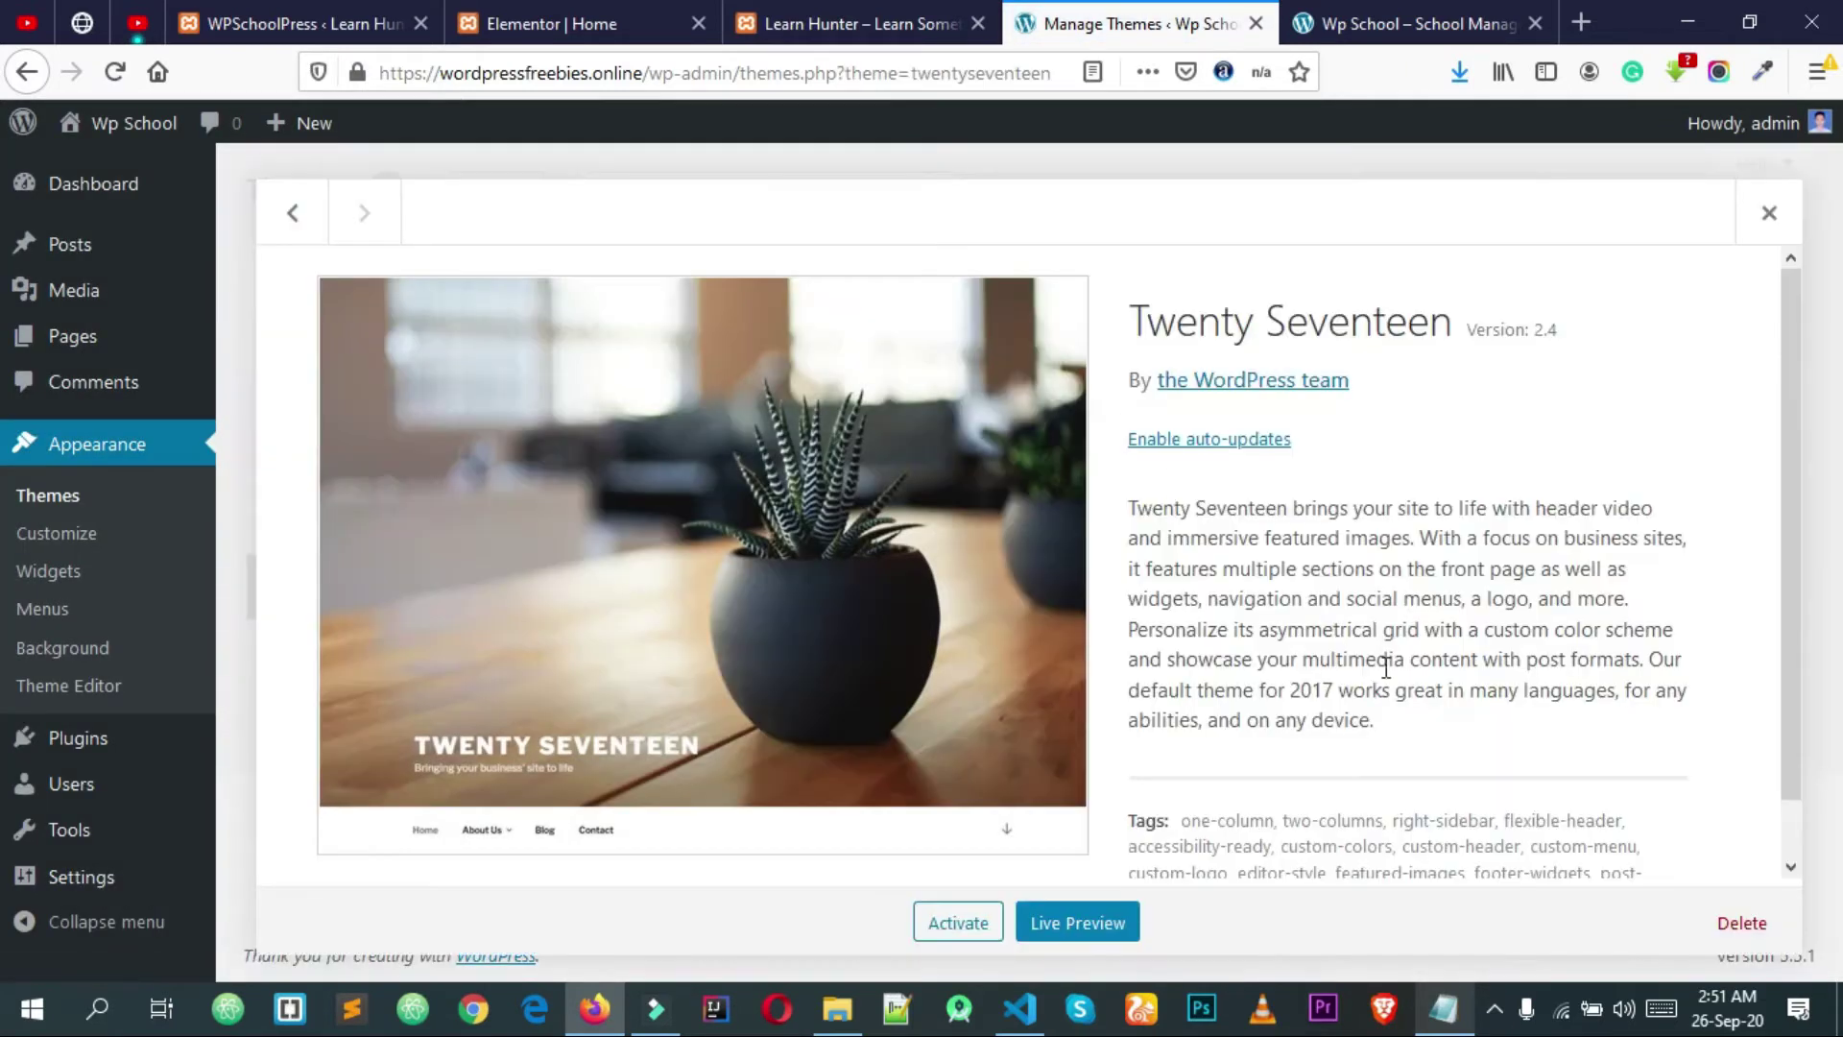
click(1739, 923)
click(947, 480)
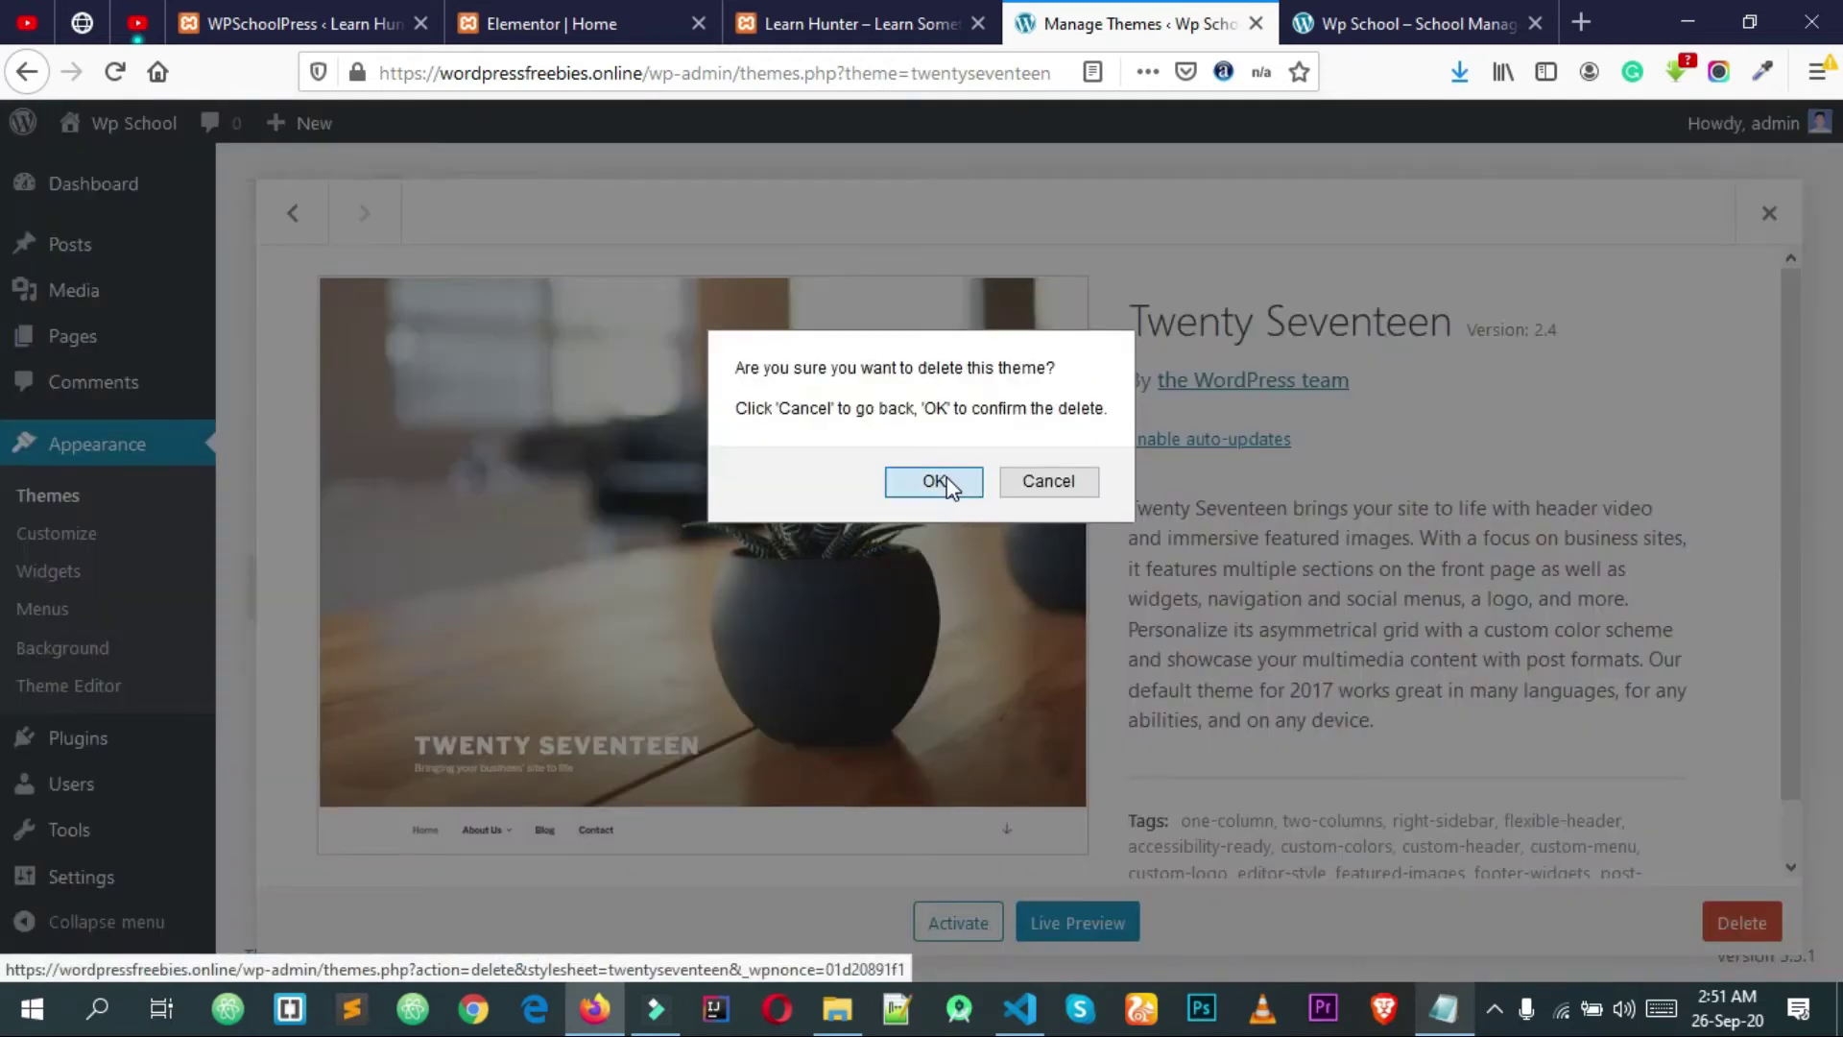
scroll(571, 544, down, 2)
scroll(571, 544, up, 1)
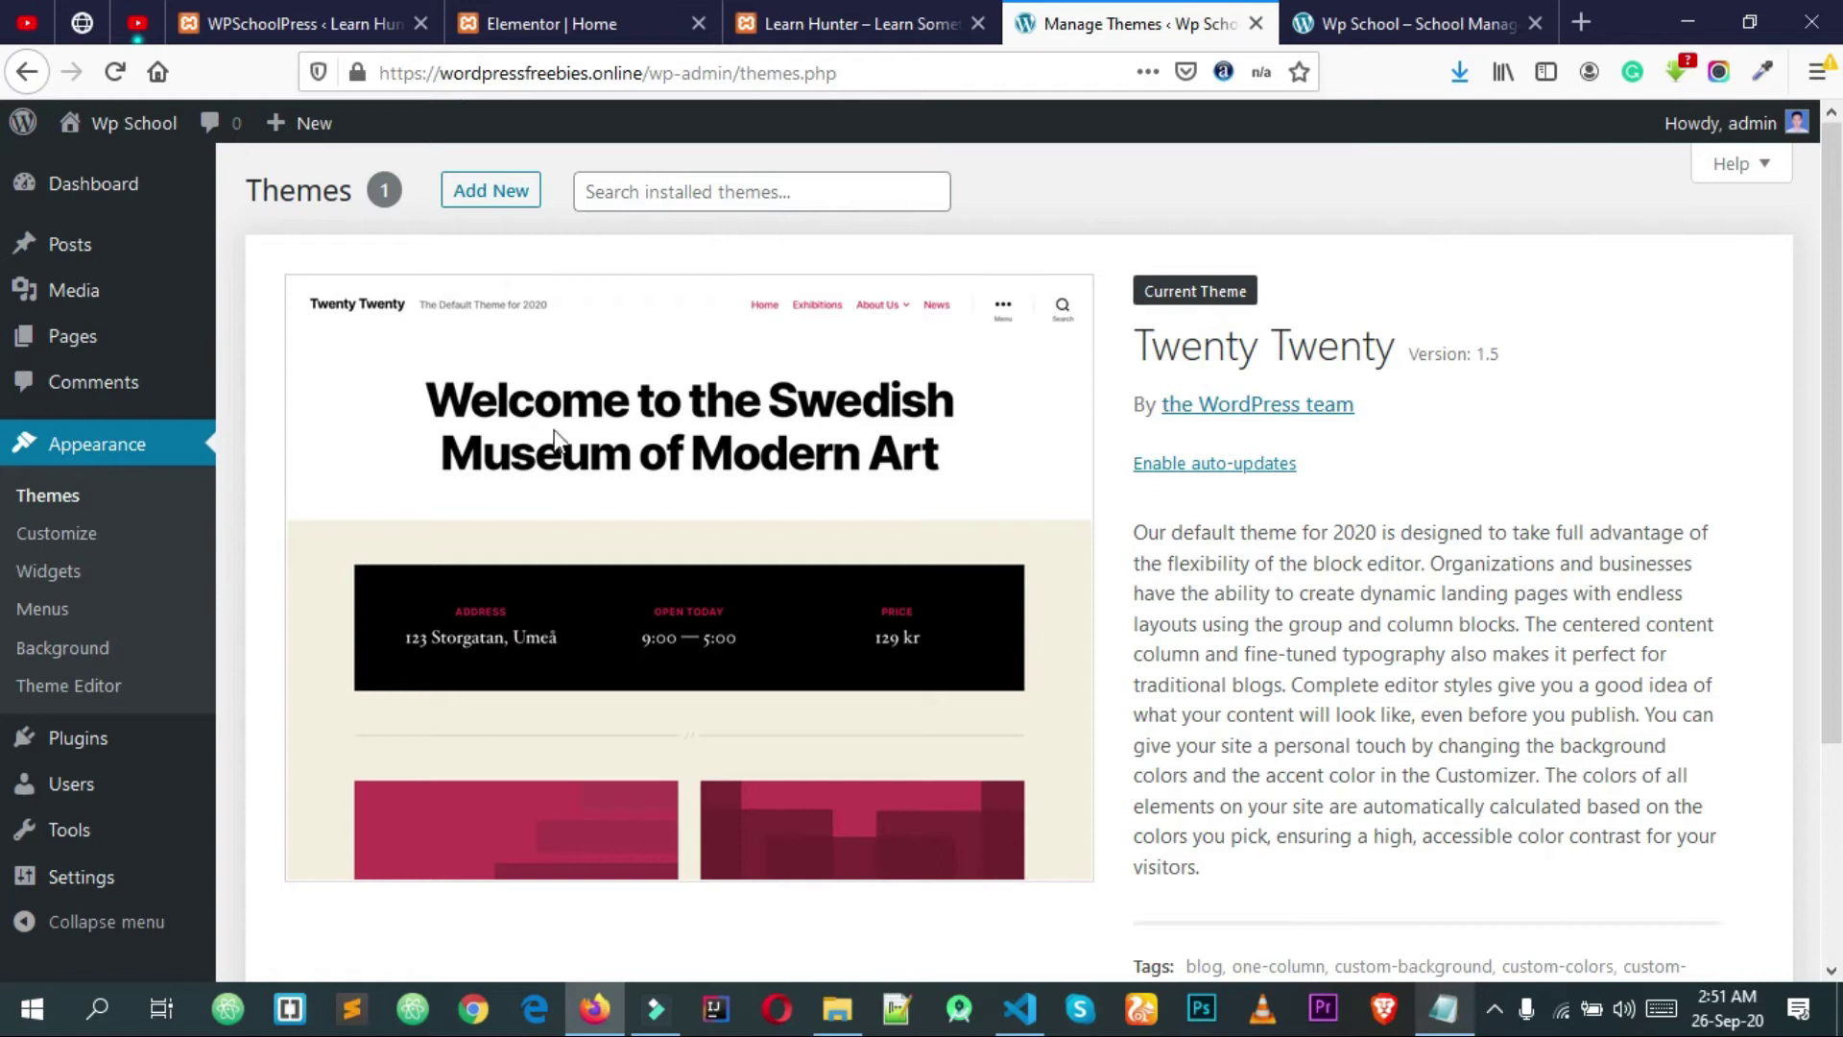
Step: Search for 'ocean wp', then install and activate the OceanWP theme
click(500, 204)
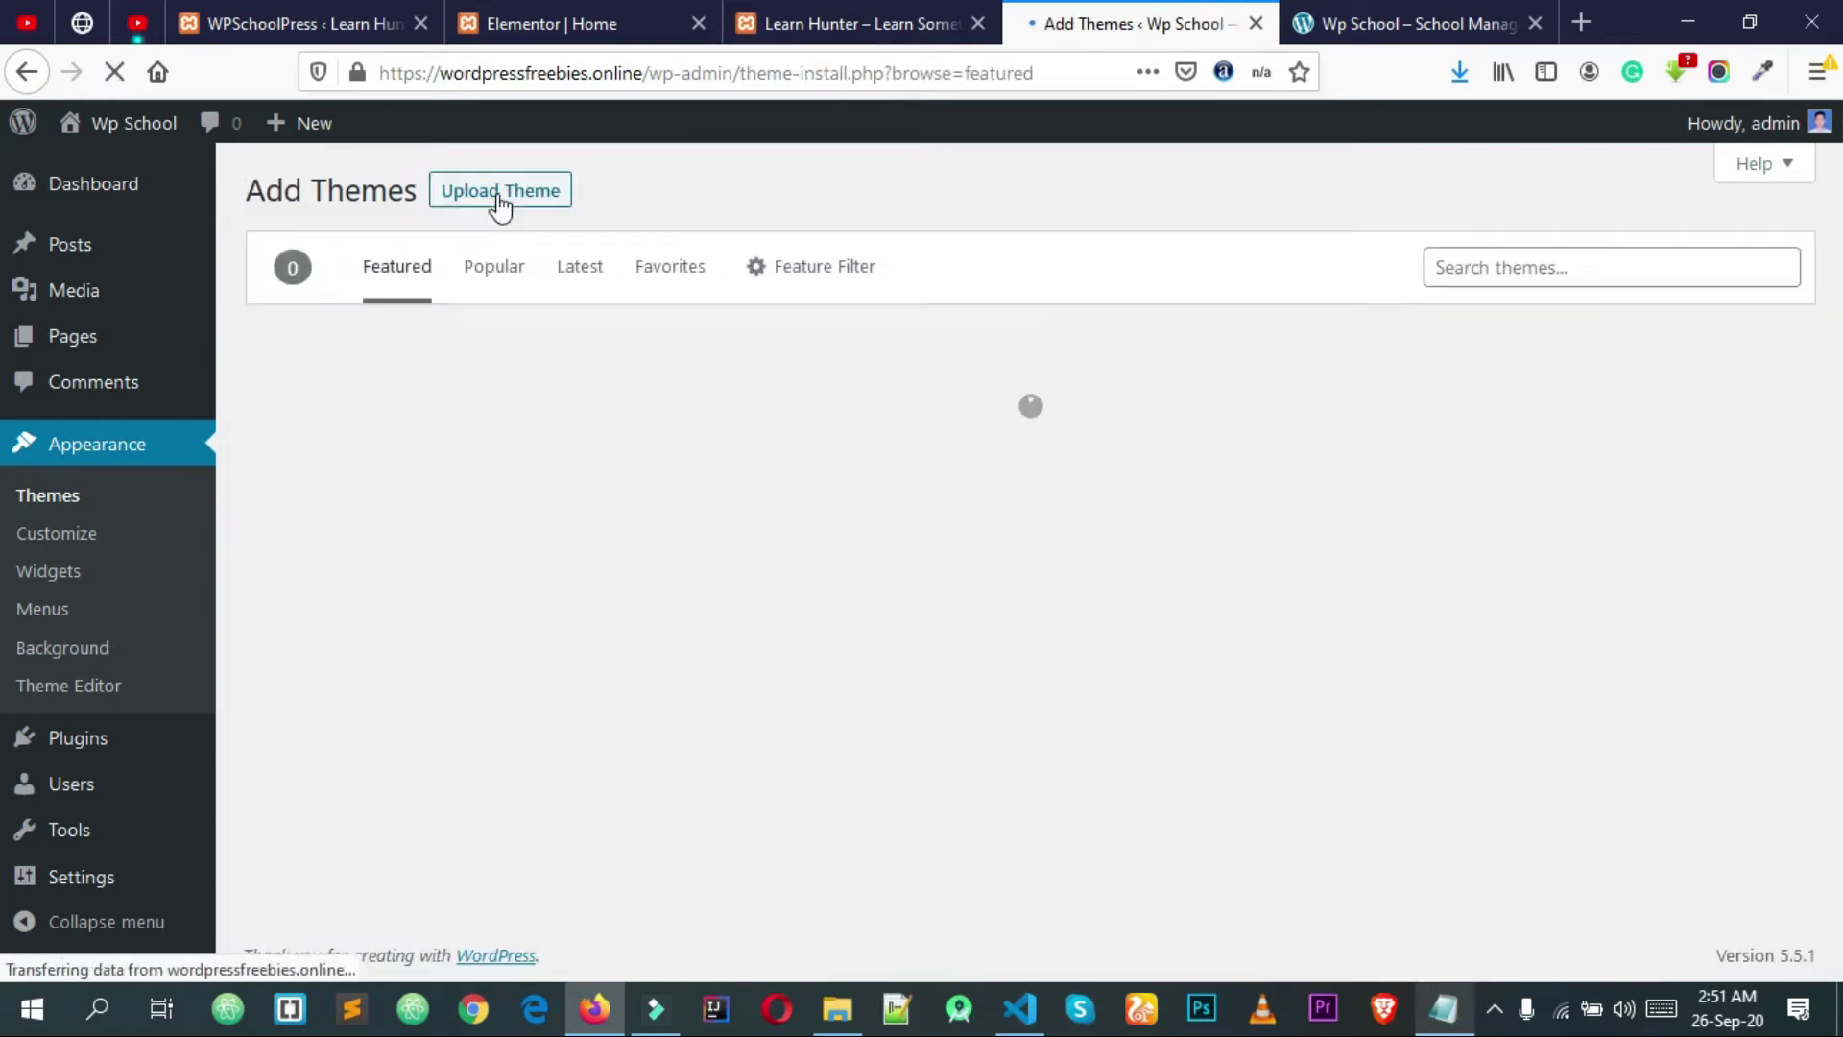
text(ocean wp)
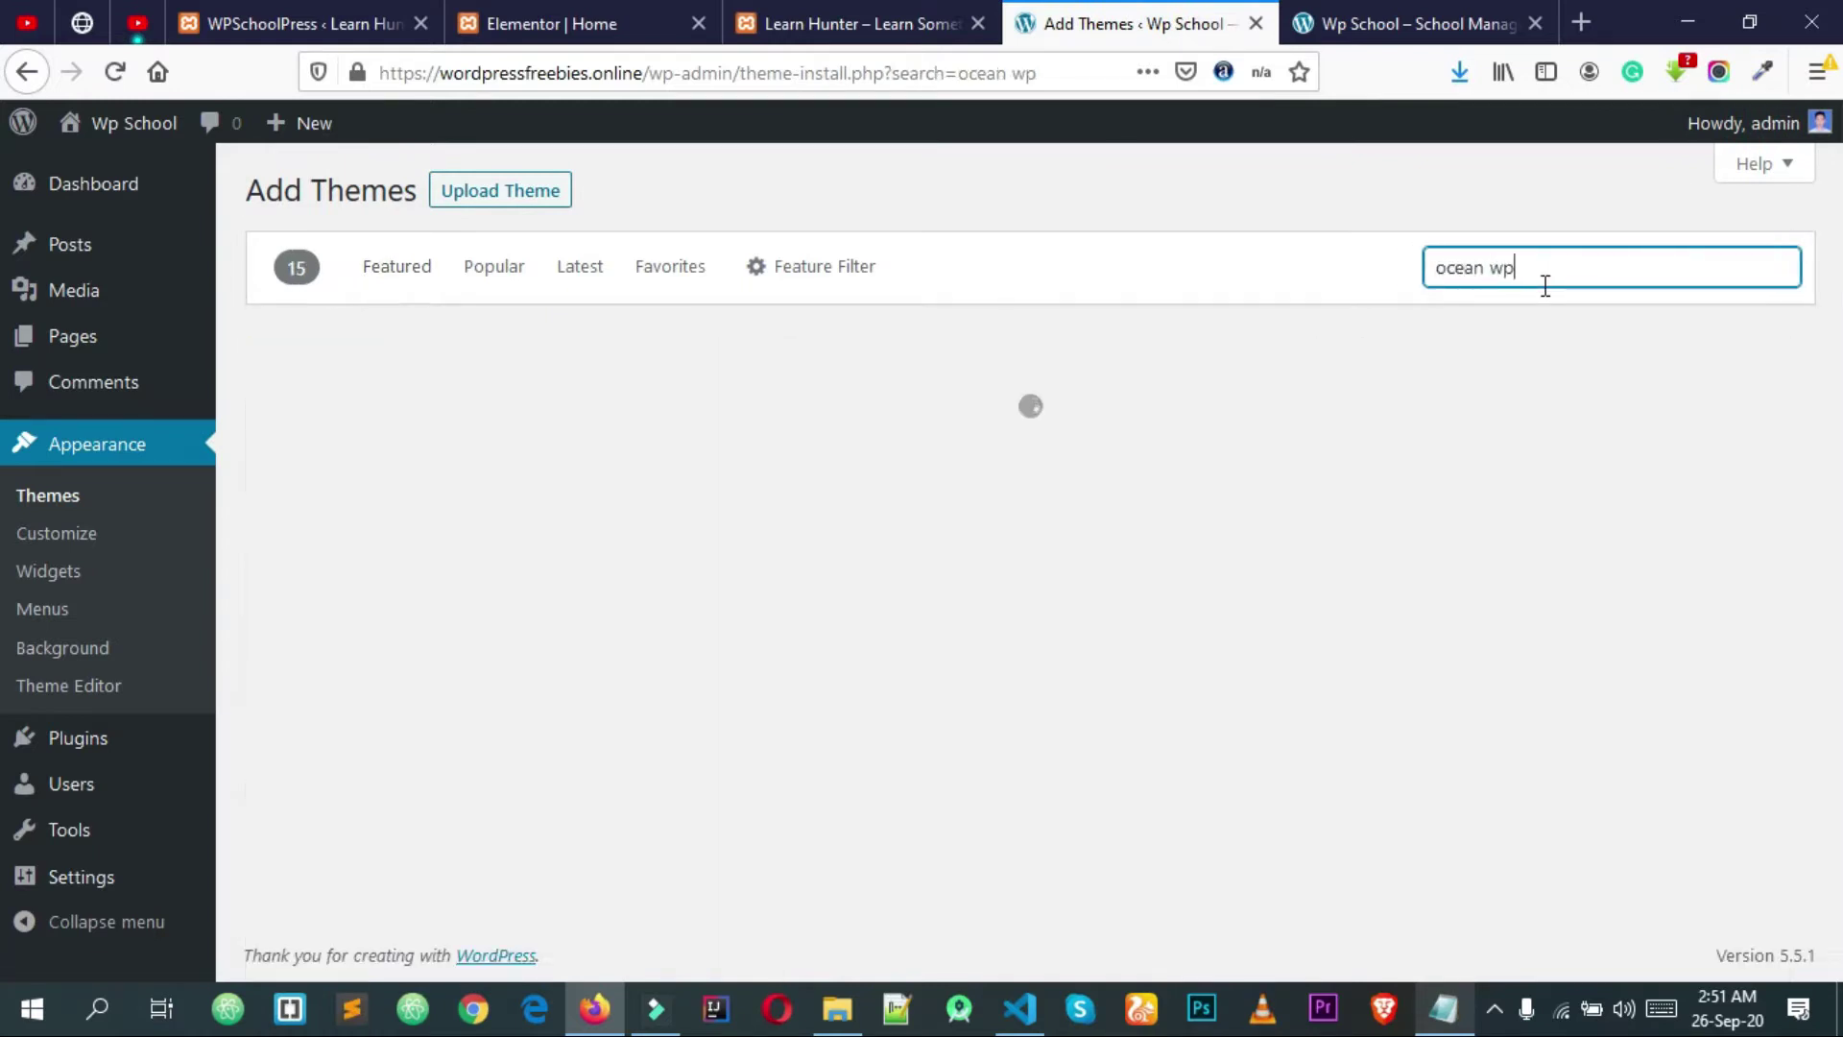
mouse_move(464, 618)
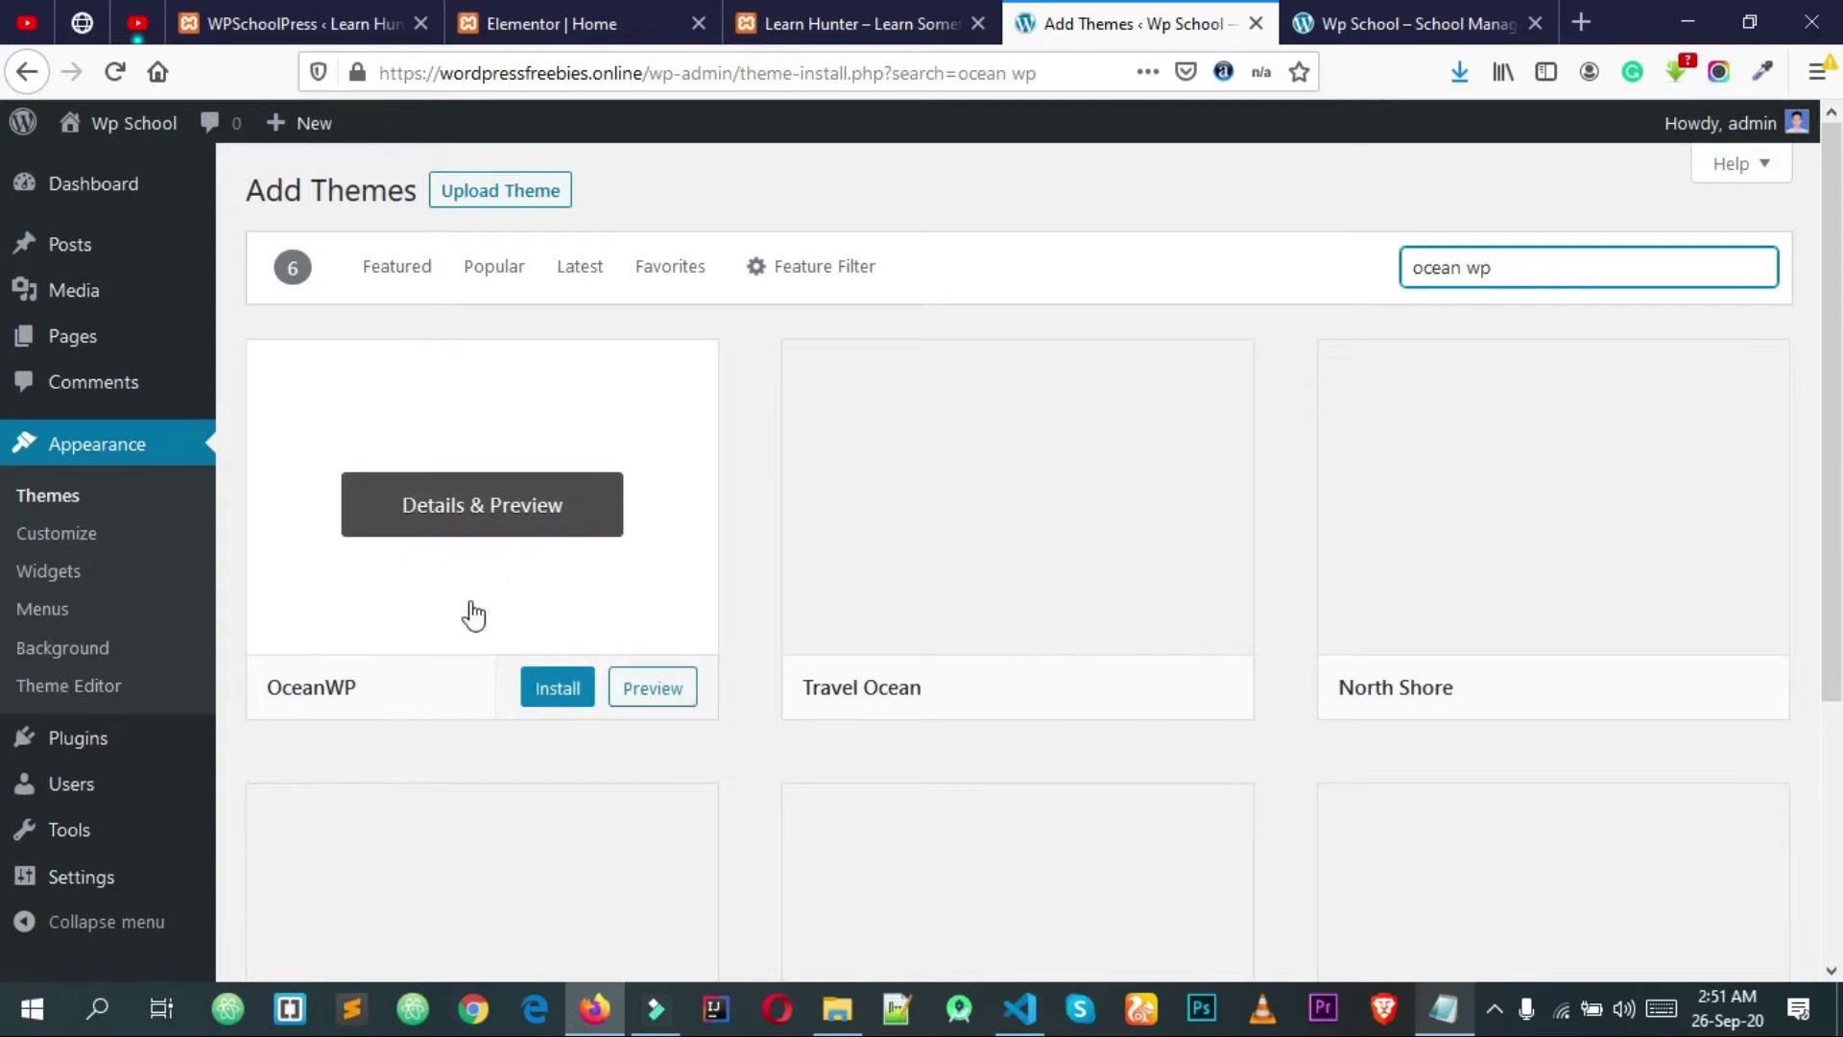
click(542, 693)
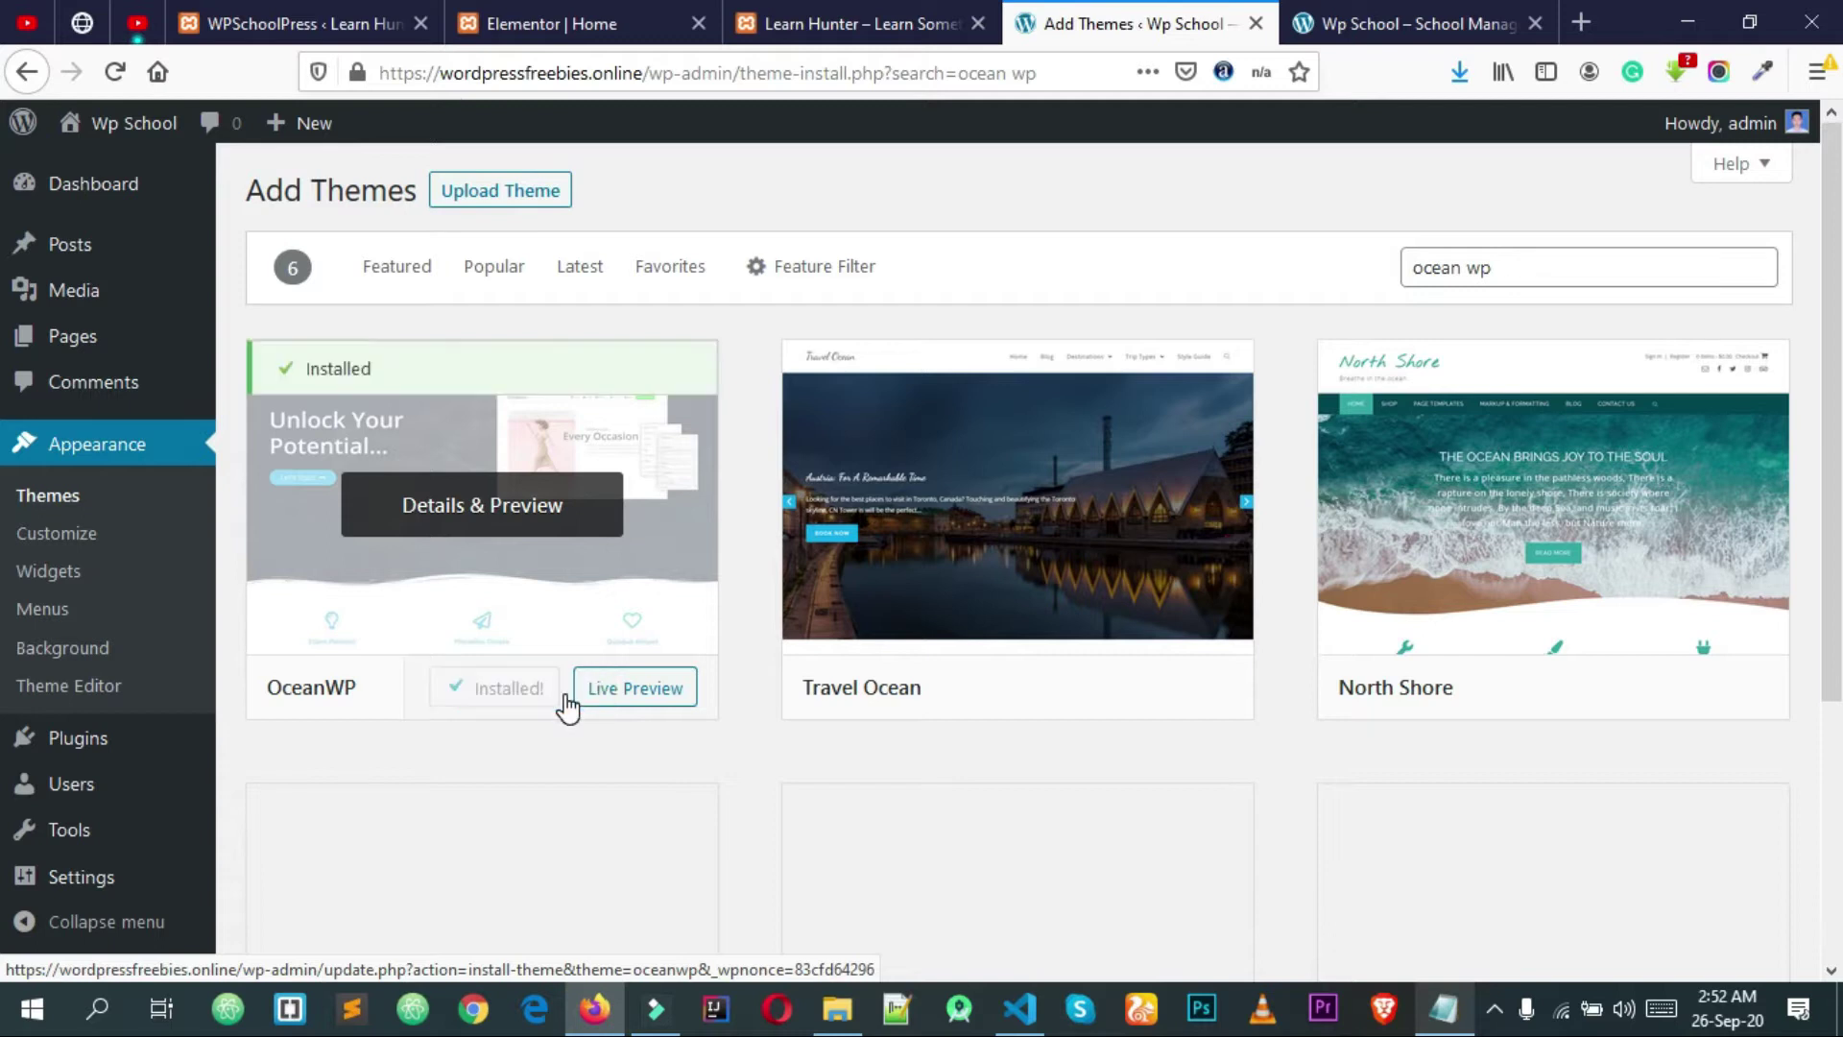
click(516, 693)
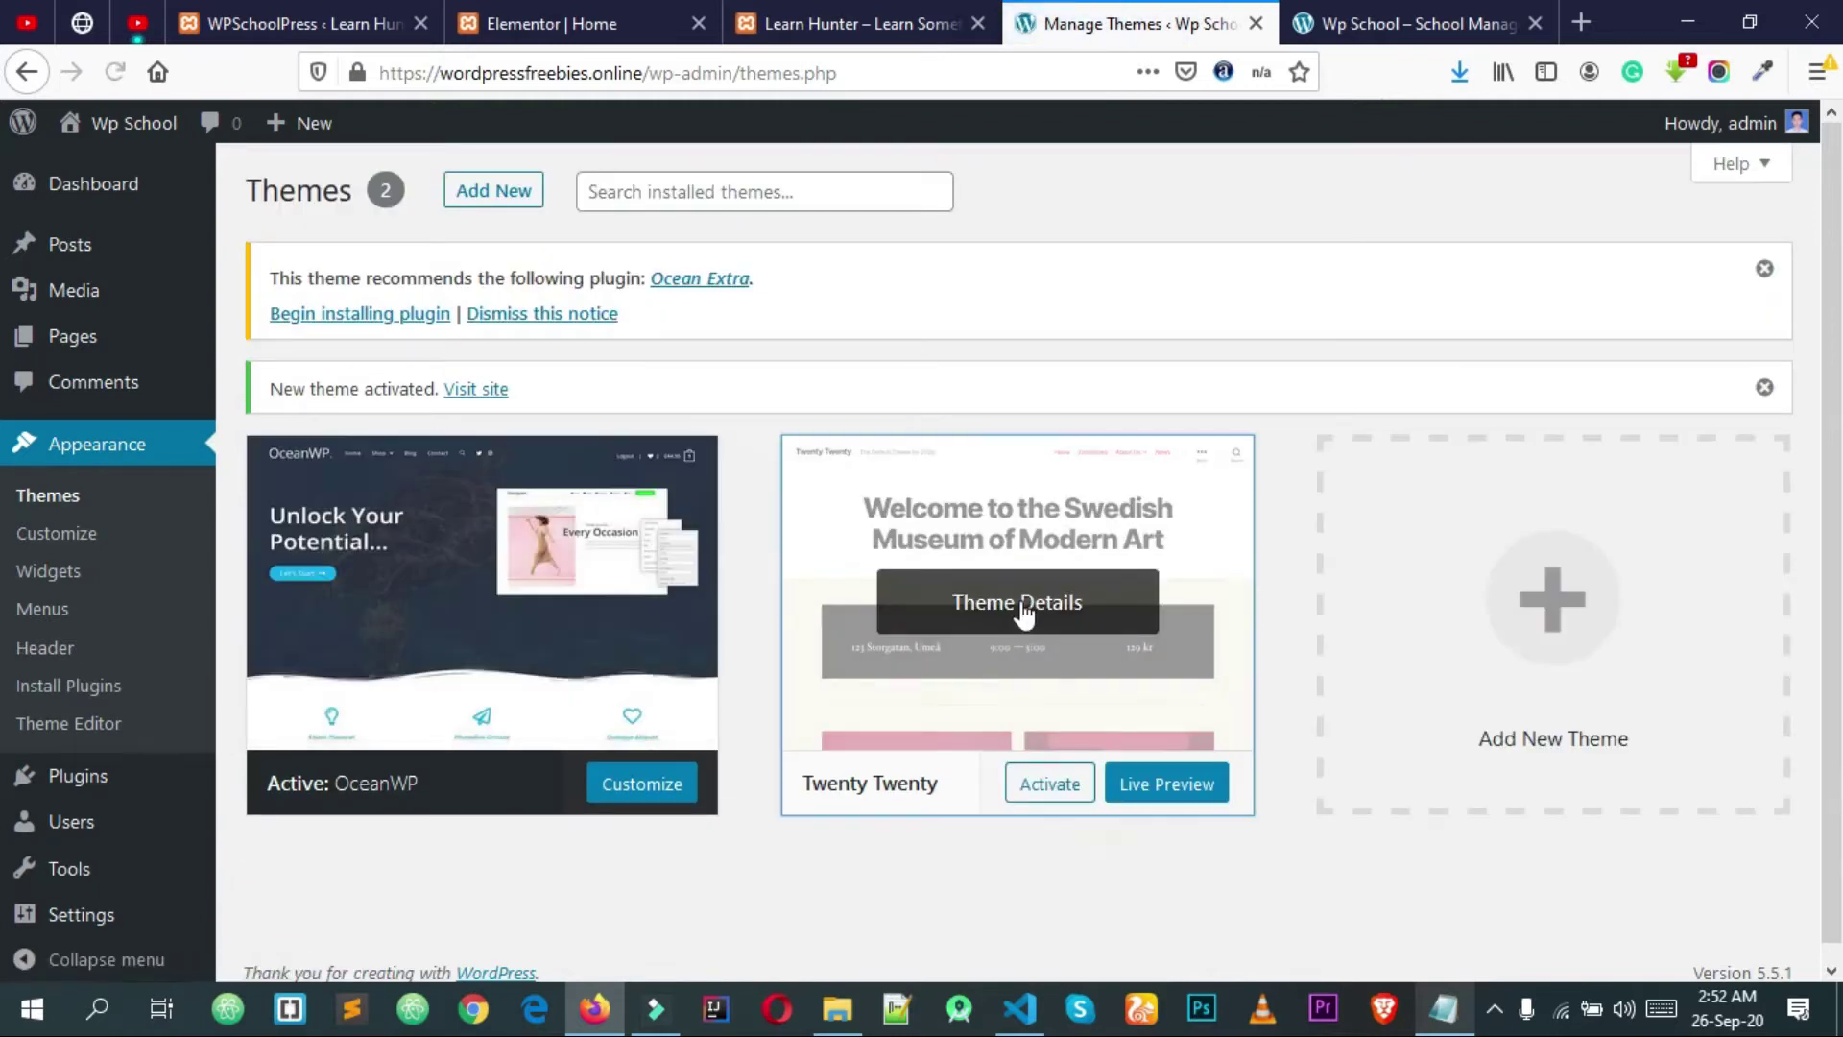
Step: Delete the Twenty Twenty theme from its Theme Details
click(1023, 615)
click(1733, 924)
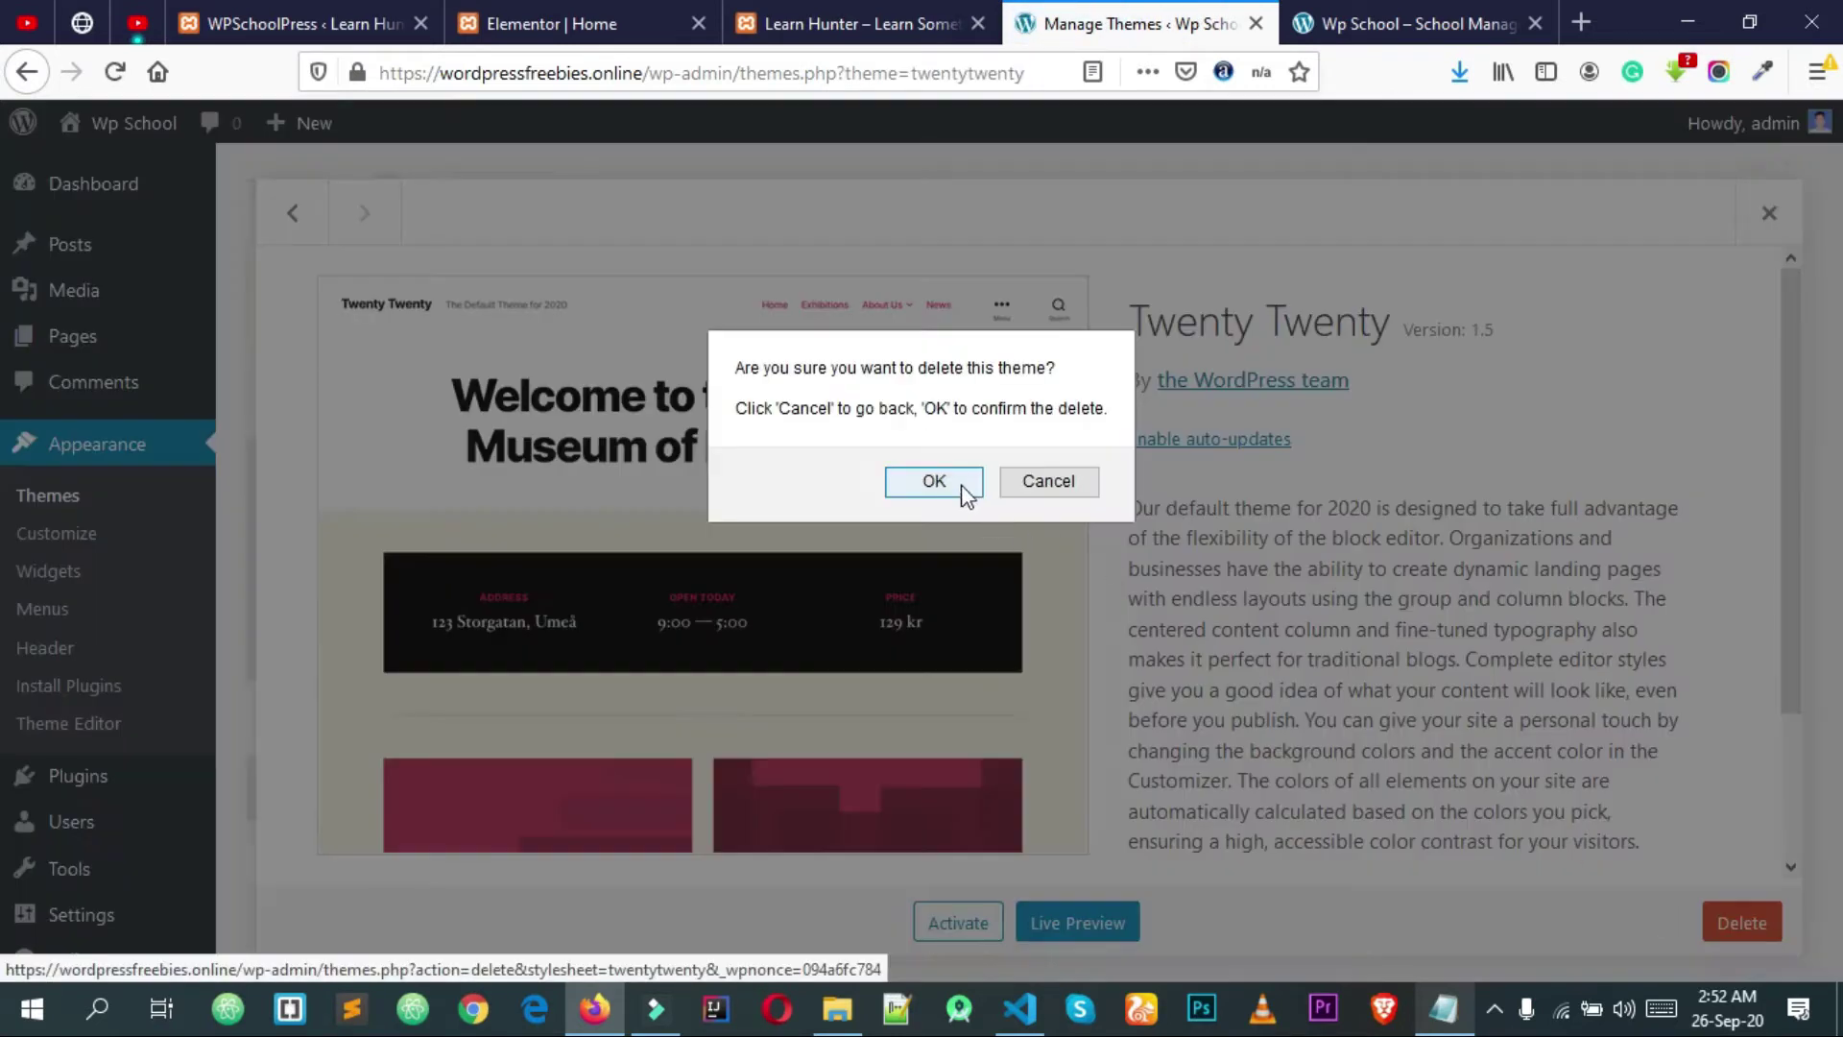
click(958, 484)
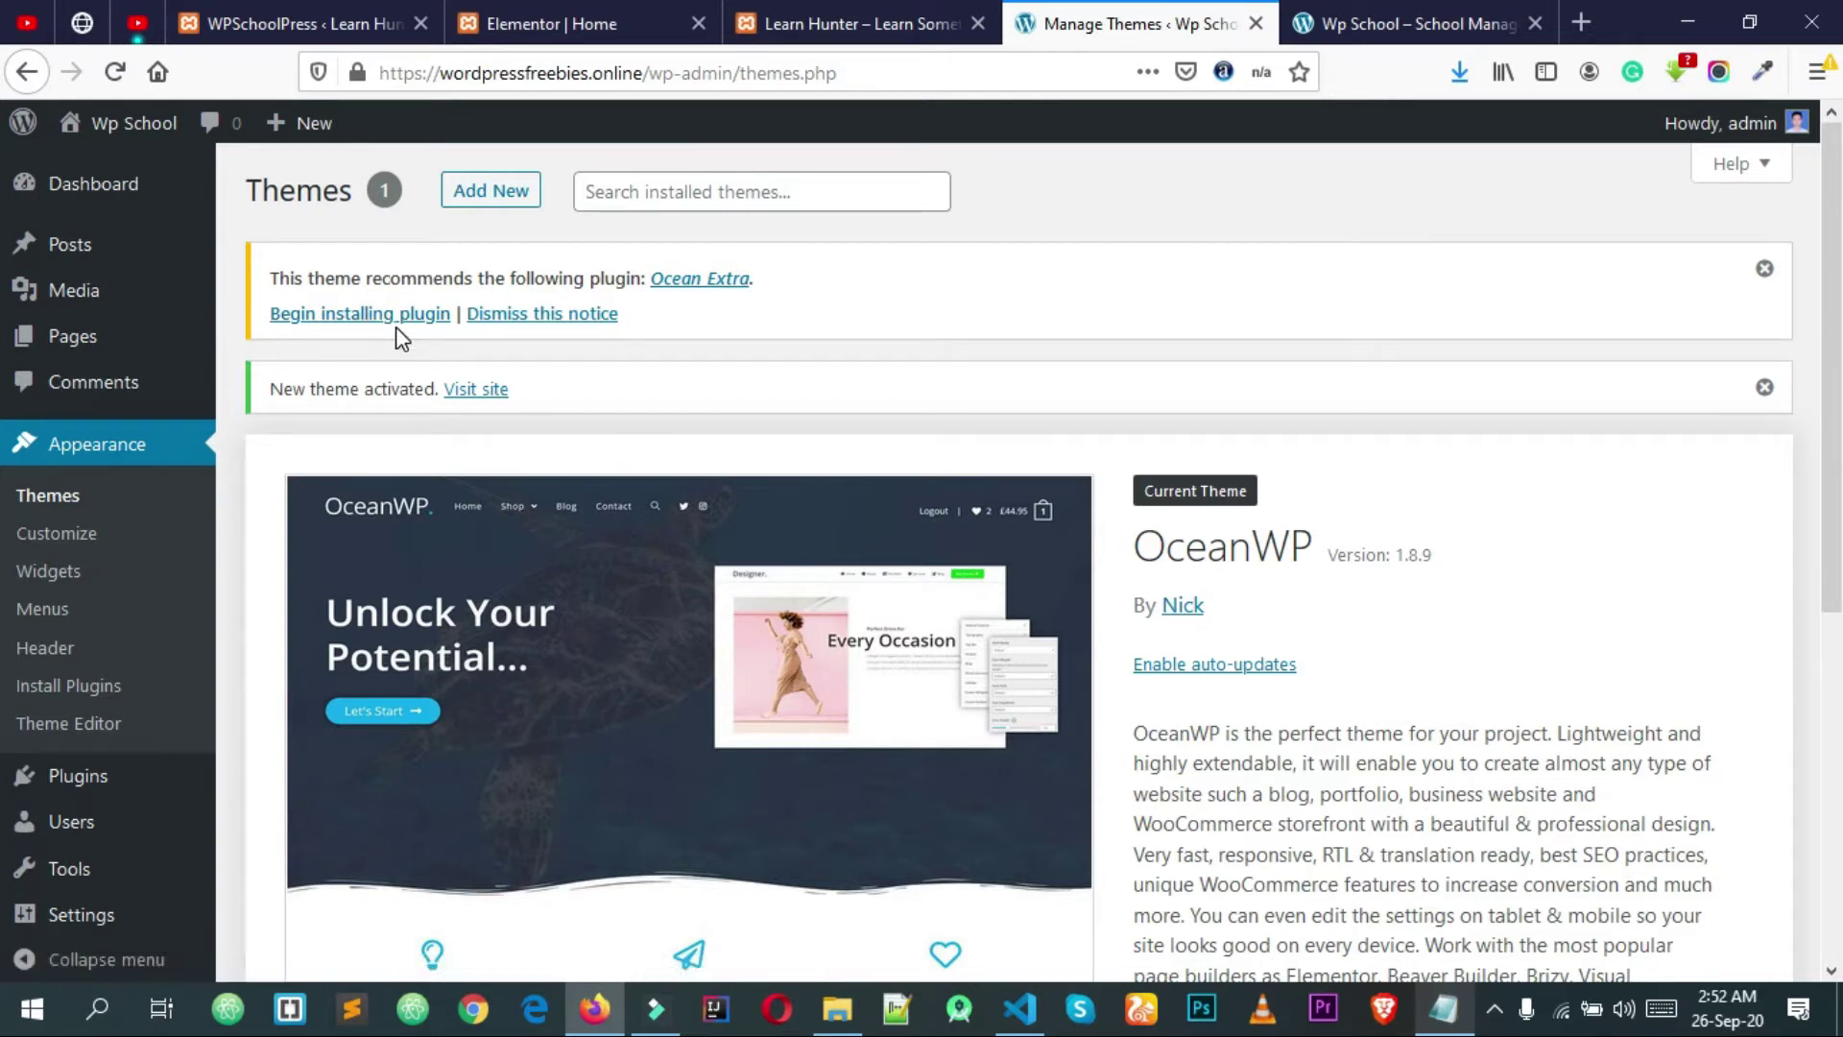
Step: Bulk-install the recommended Ocean Extra plugin from the required plugins list
click(351, 316)
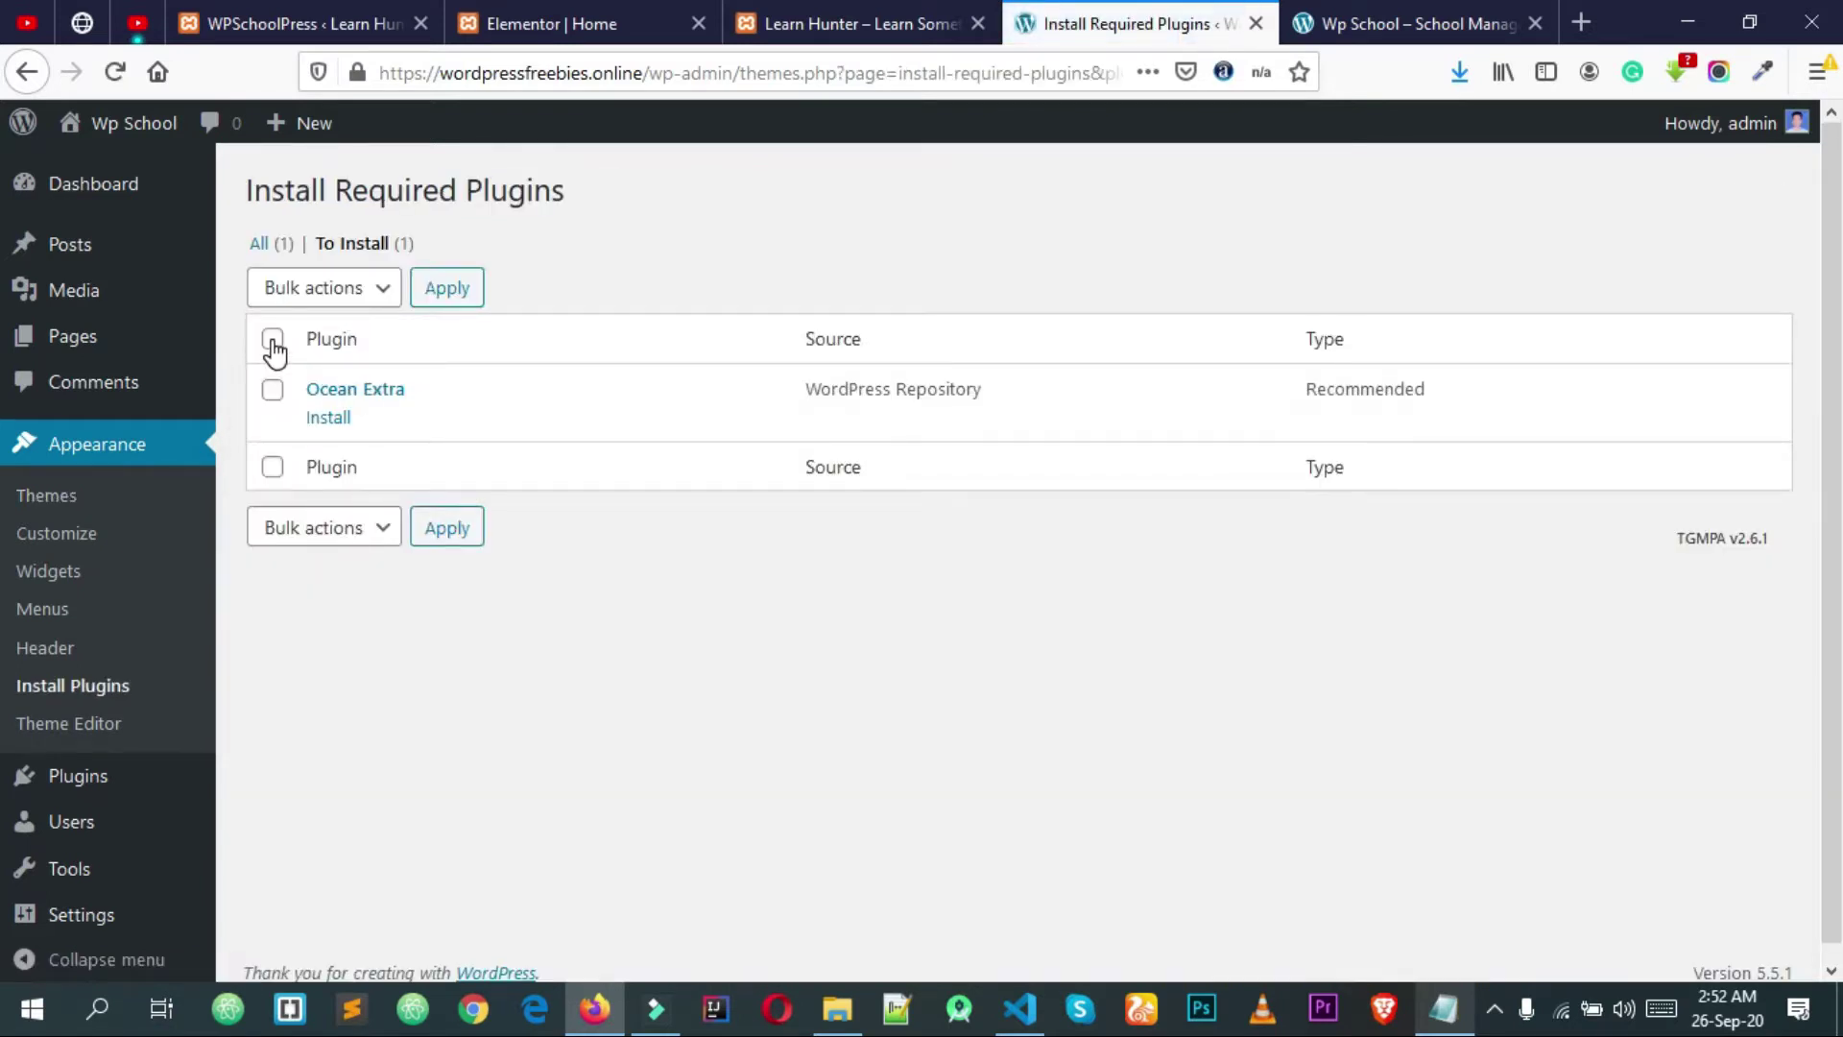
click(273, 339)
click(324, 291)
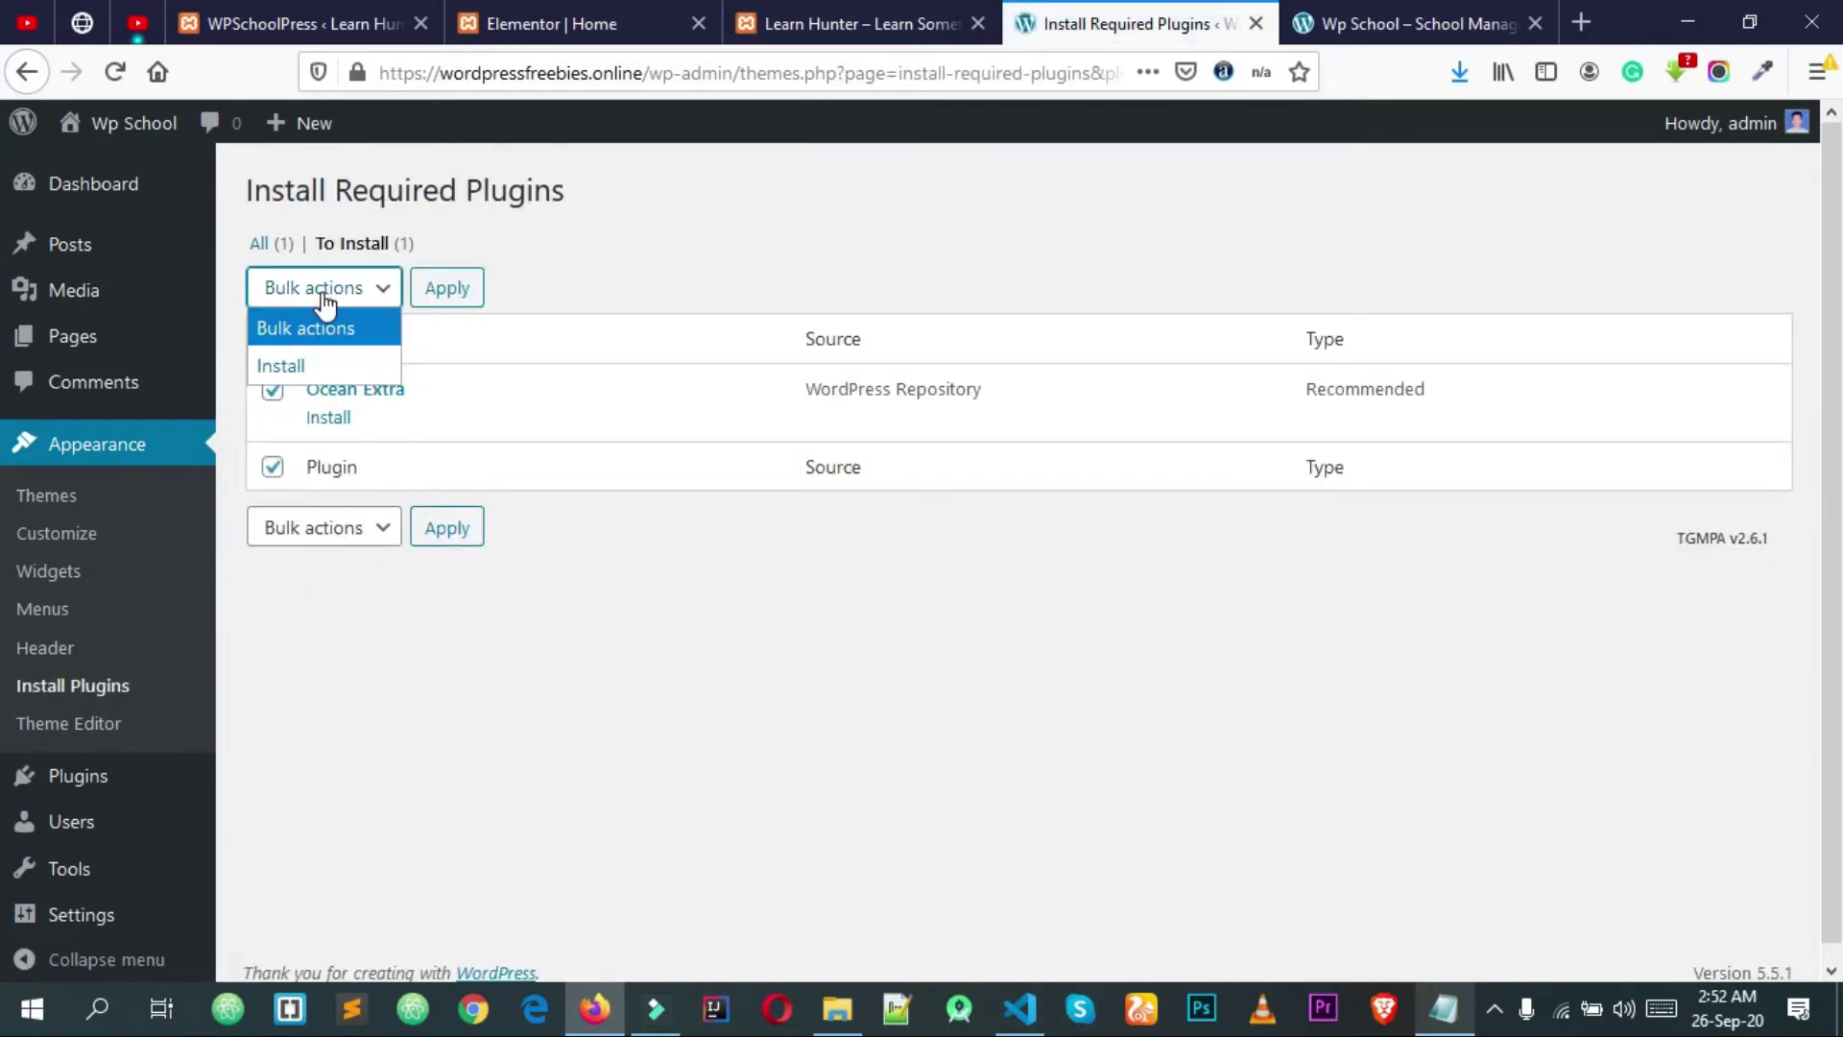
click(313, 368)
click(461, 306)
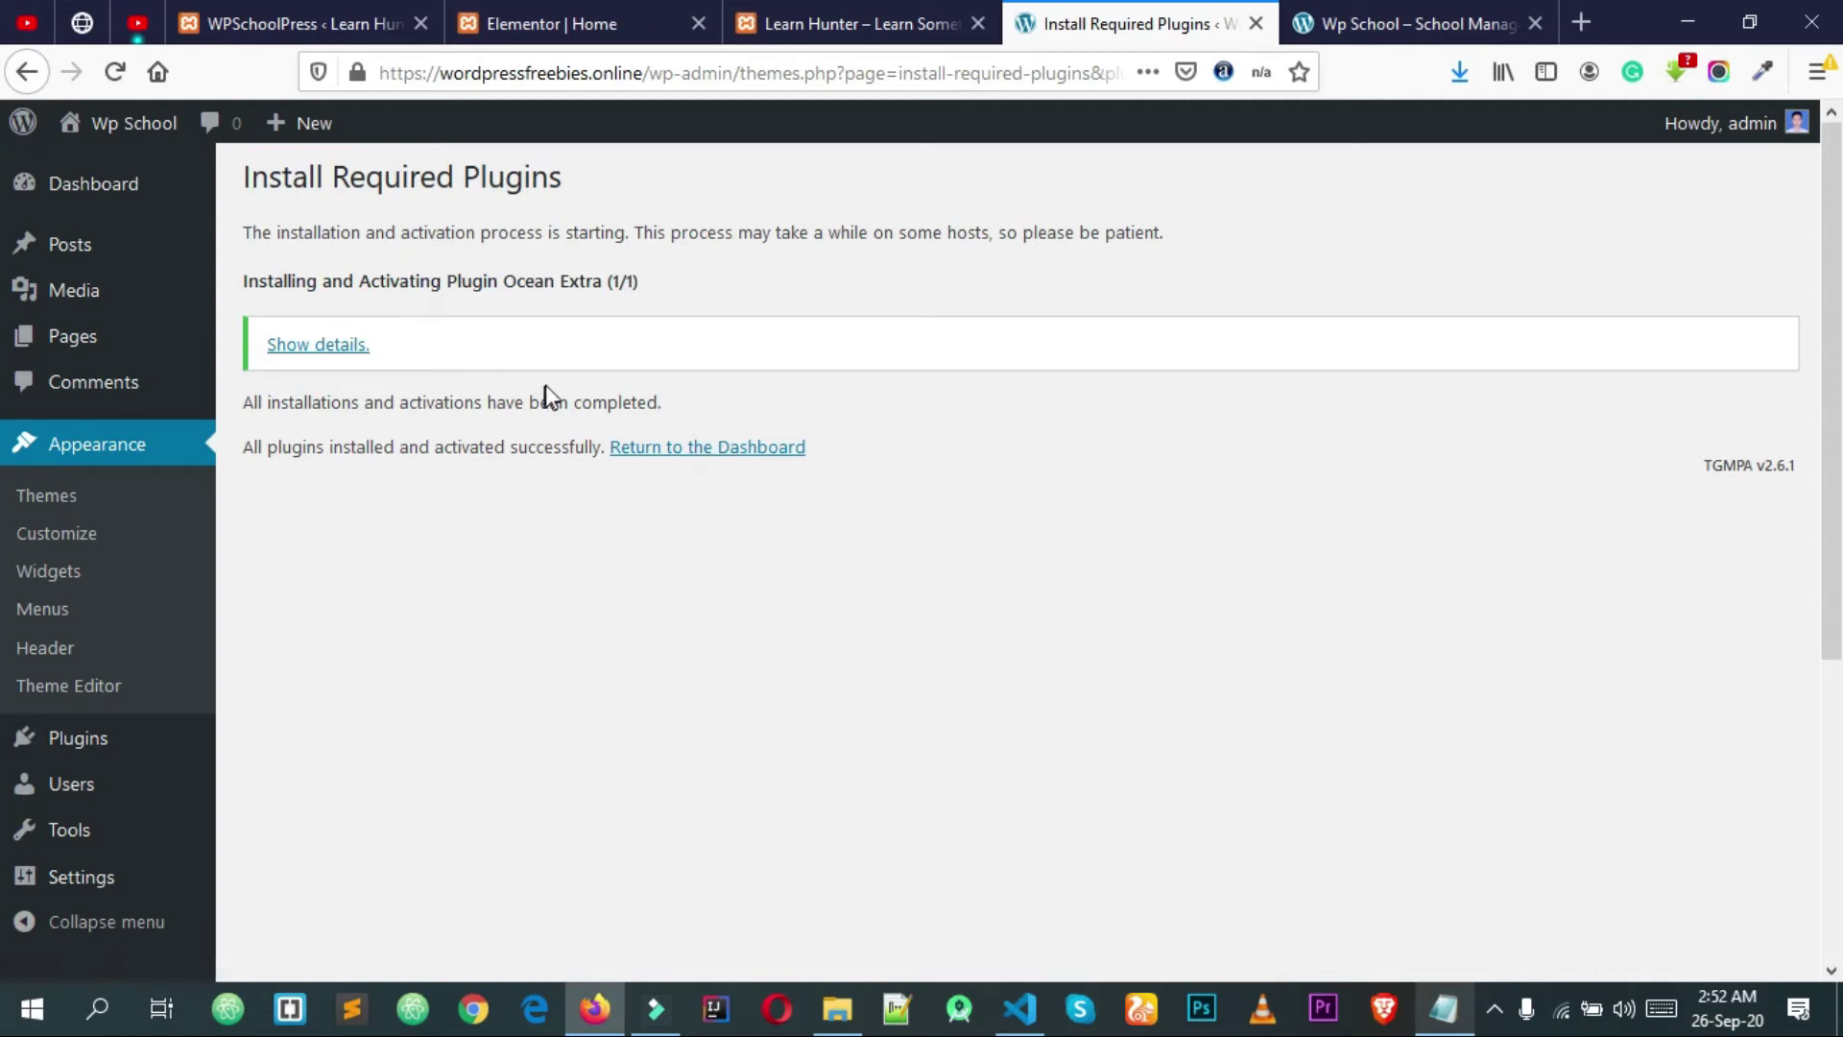
Step: Skip the OceanWP setup wizard and dismiss the tweaks notice on the Dashboard
click(722, 453)
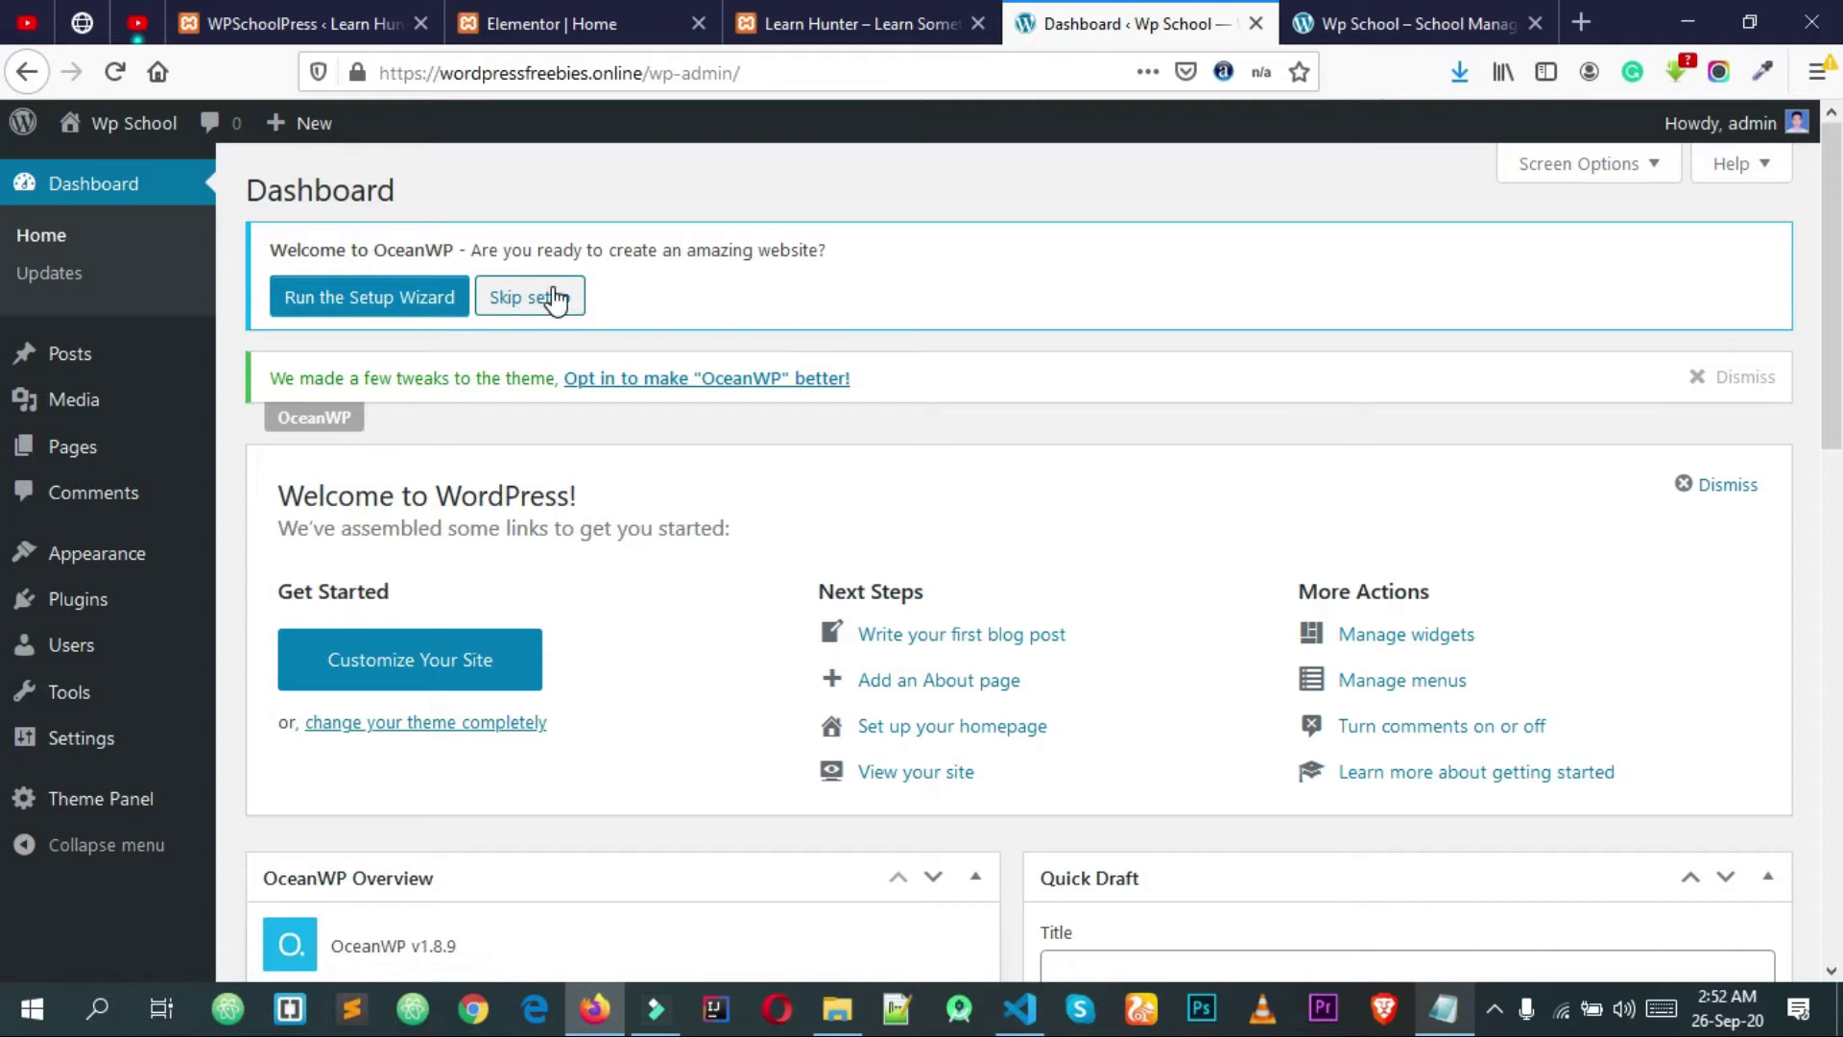
click(555, 300)
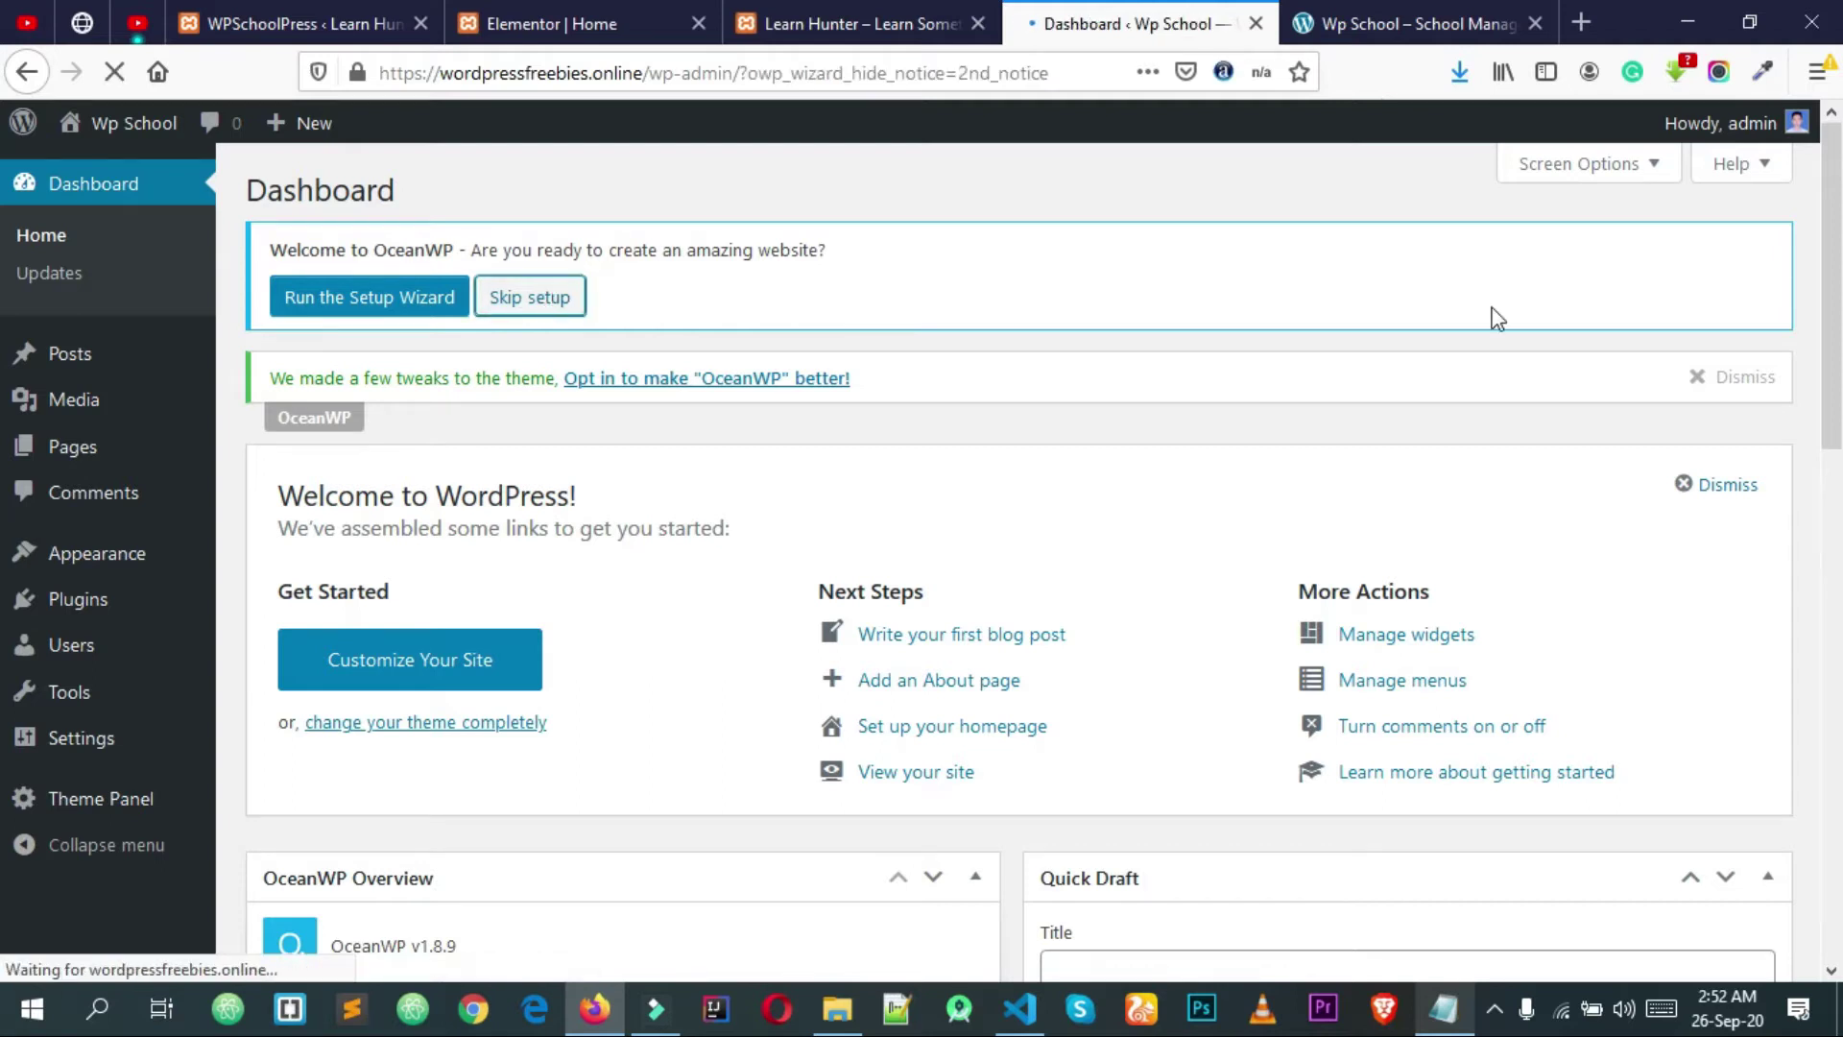
click(1745, 249)
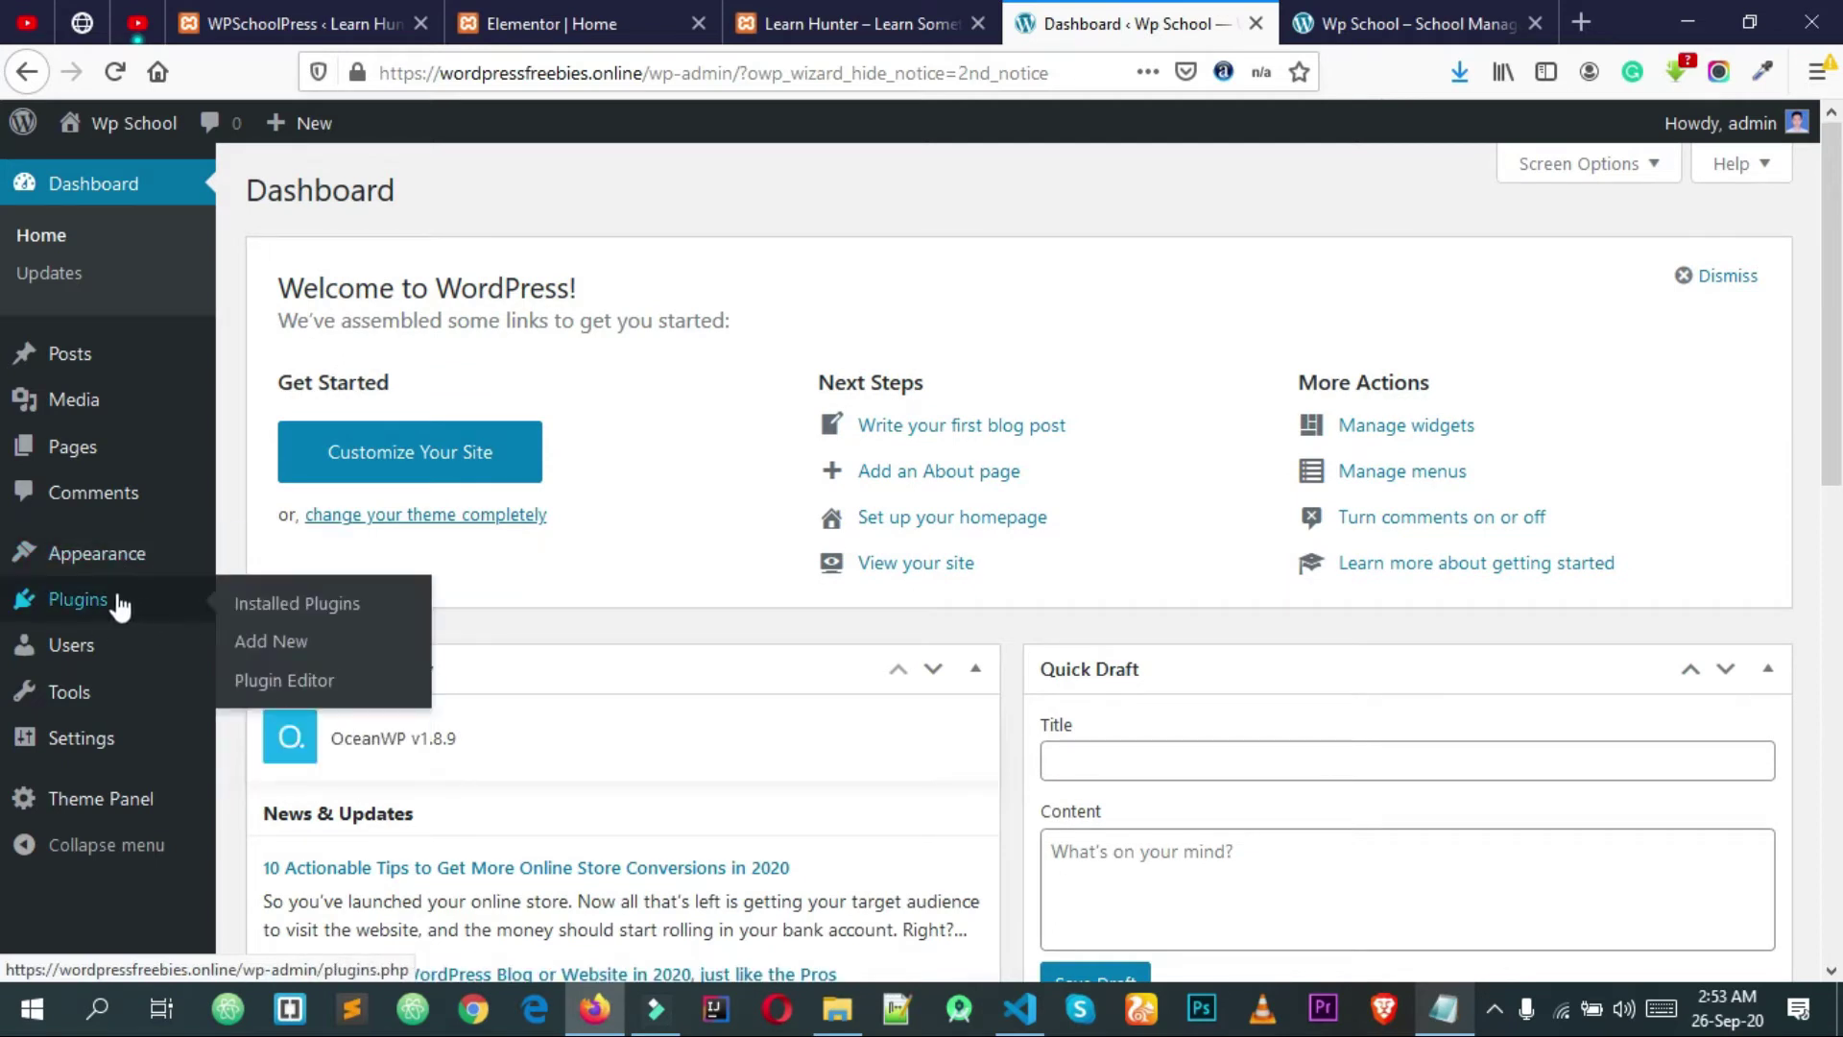
Step: Glance at the Themes page, then bring up the Installed Plugins list
click(148, 570)
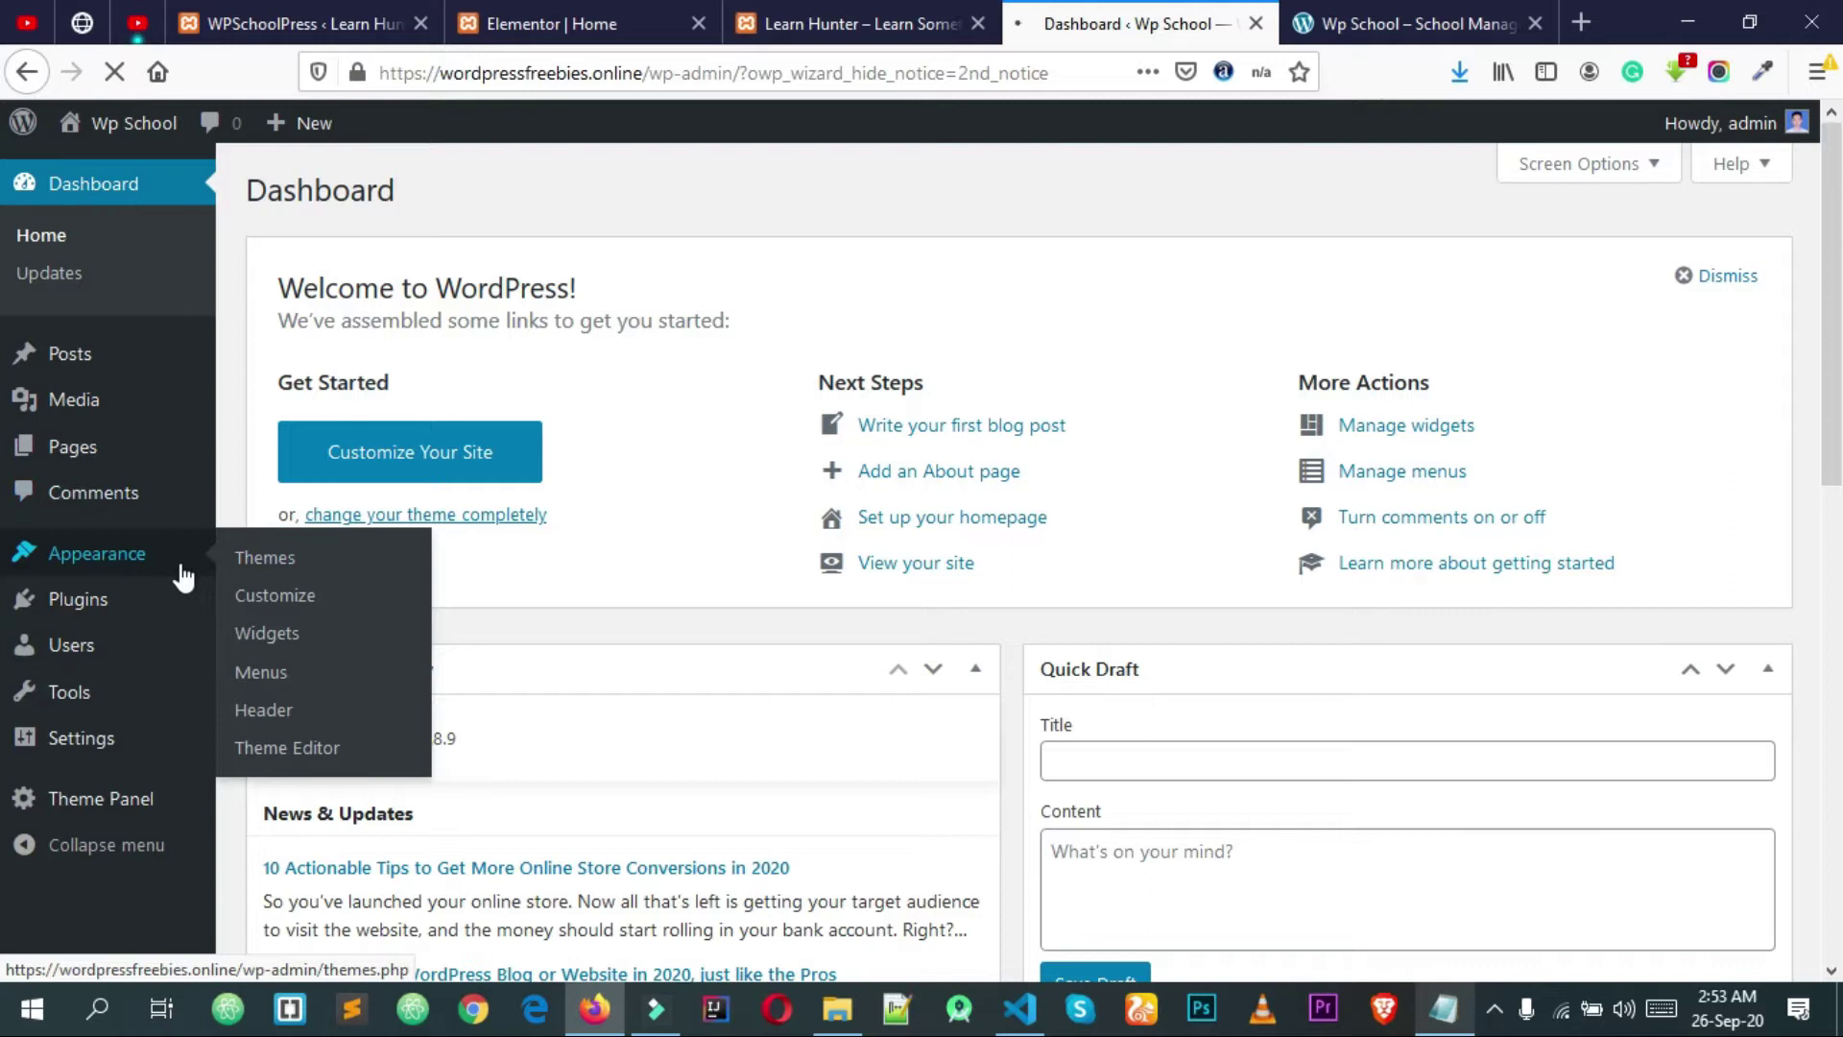
scroll(117, 595, down, 4)
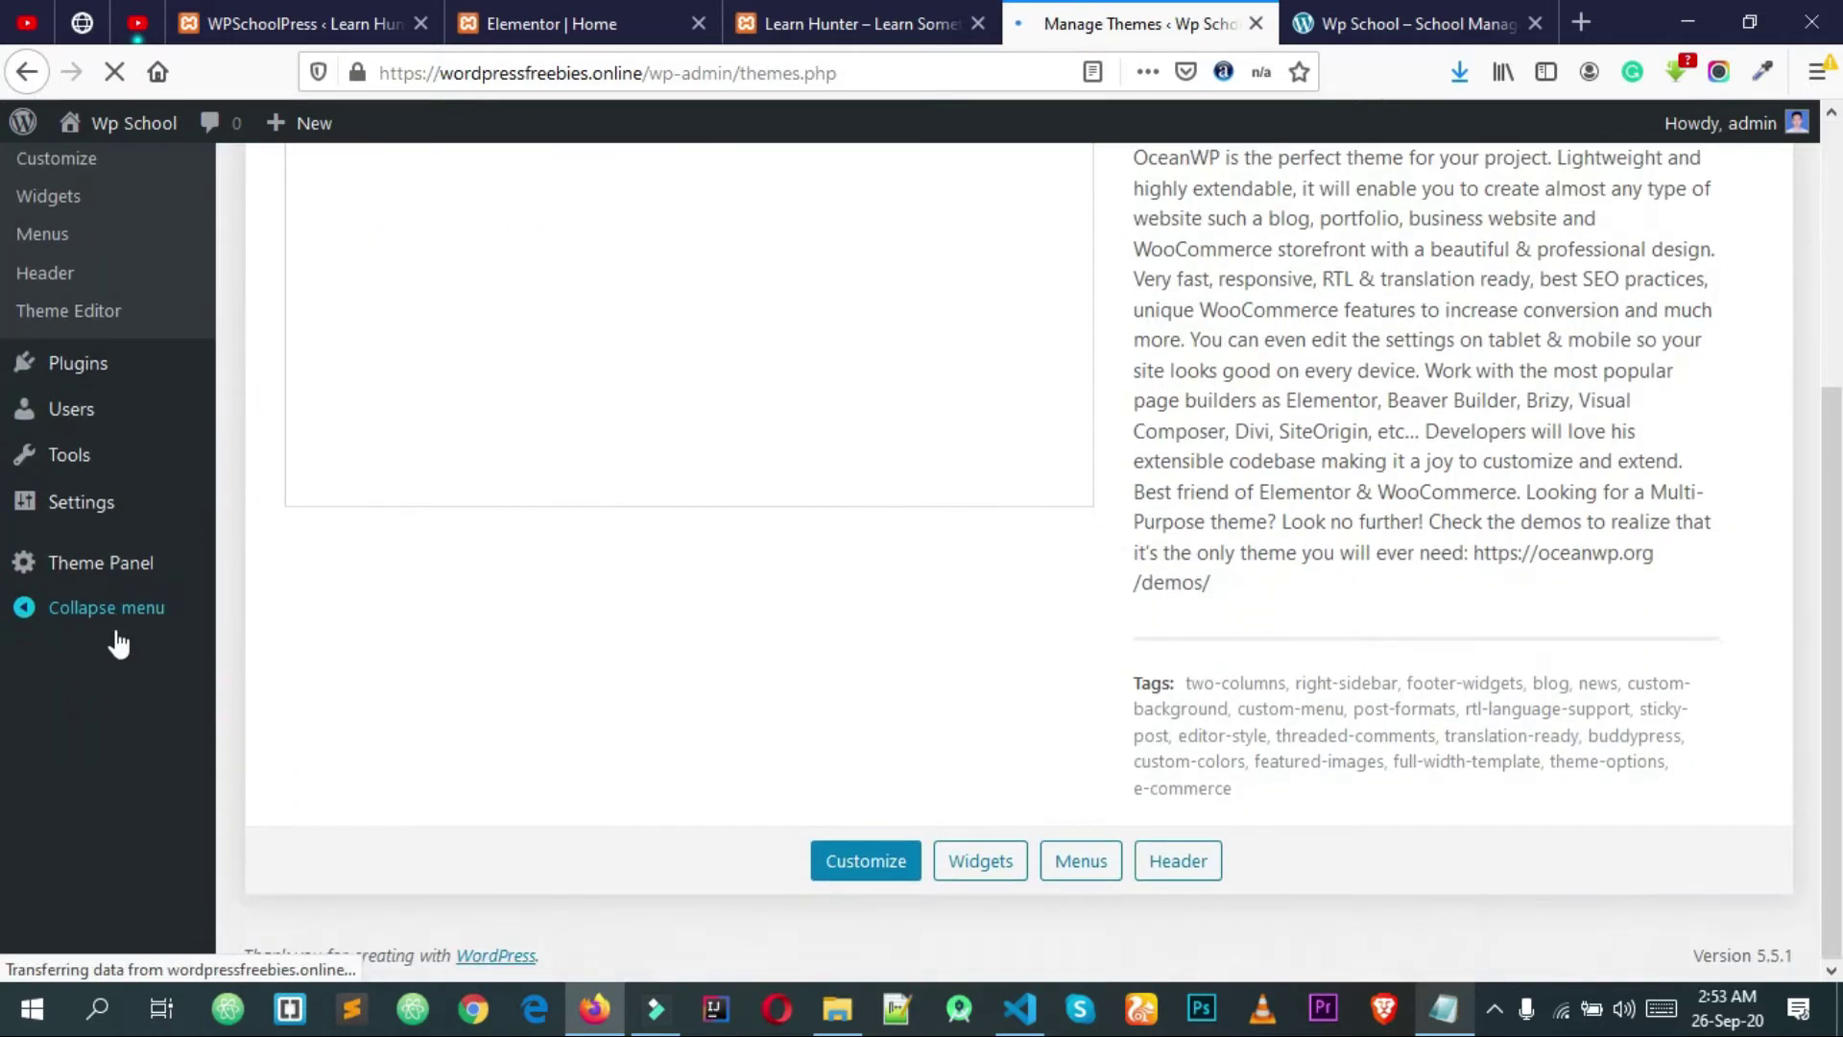
scroll(110, 504, up, 2)
click(108, 501)
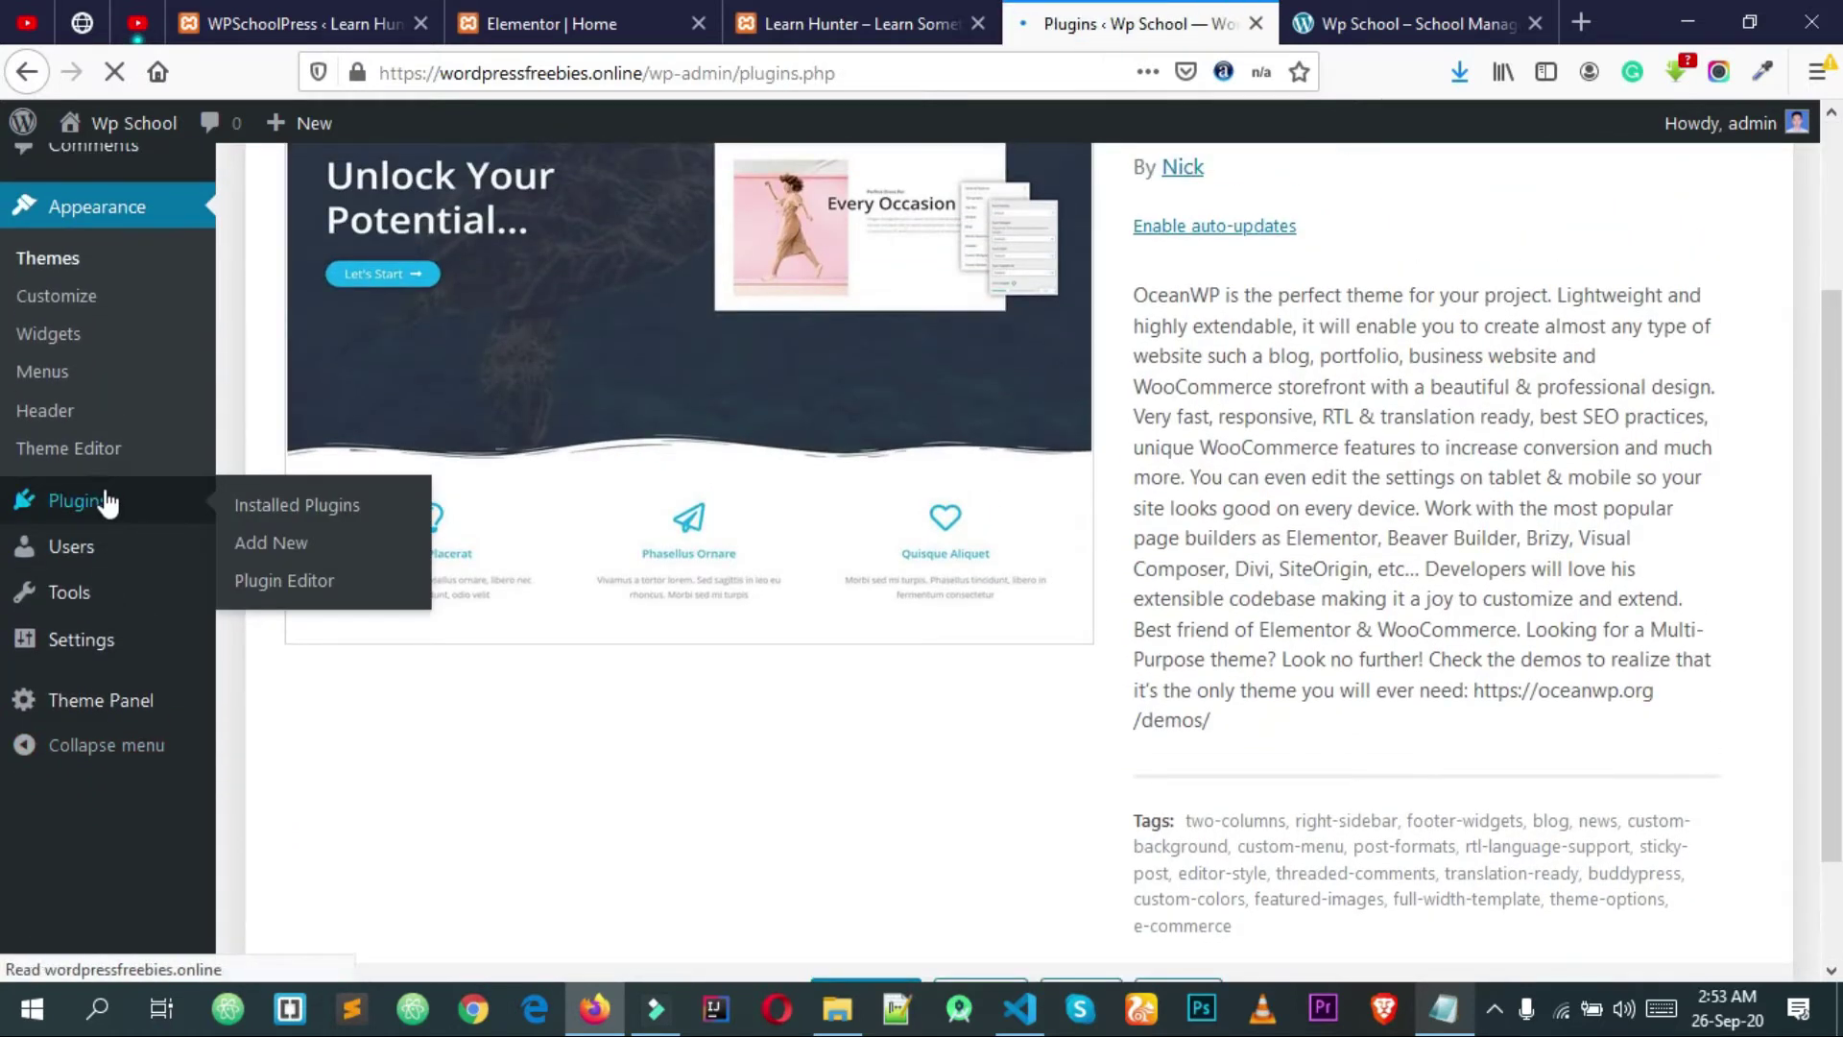
scroll(353, 559, down, 1)
scroll(351, 557, down, 2)
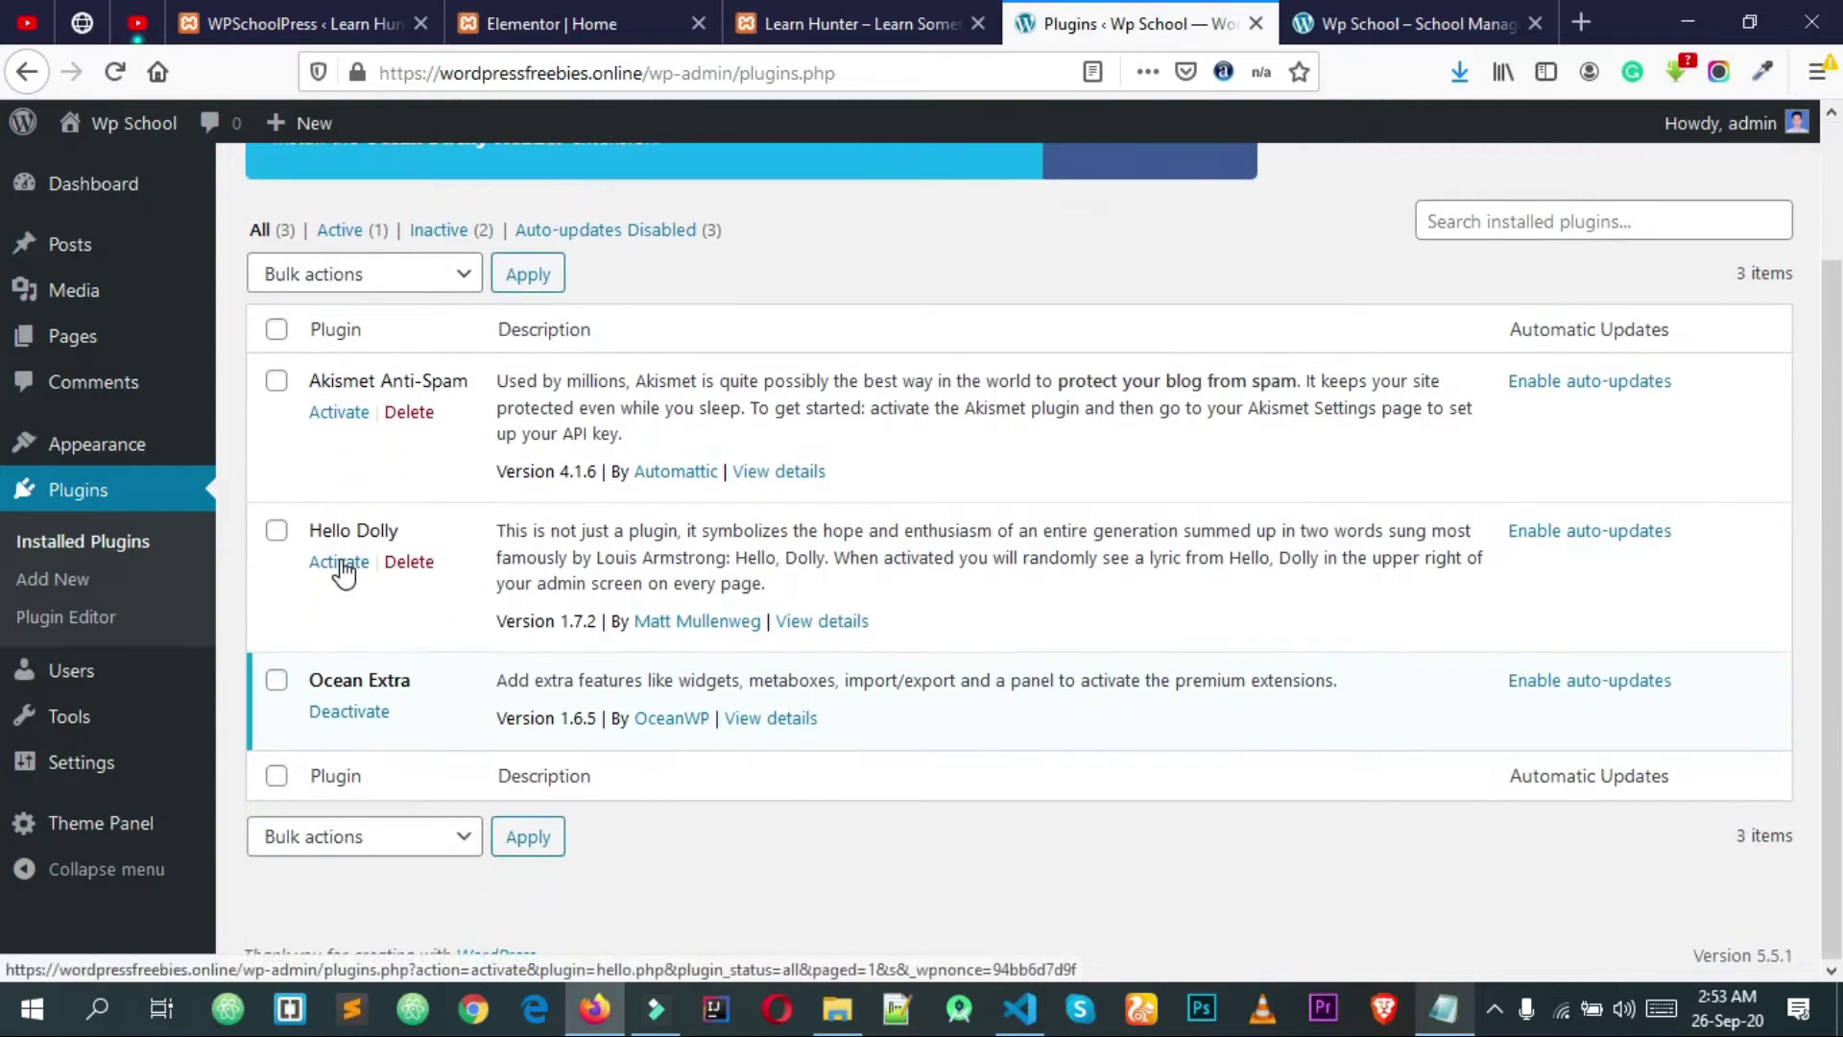
mouse_move(330, 384)
mouse_down()
mouse_move(486, 398)
mouse_move(311, 387)
mouse_up()
Step: Bulk-delete the Akismet Anti-Spam and Hello Dolly plugins, confirming with OK
click(380, 388)
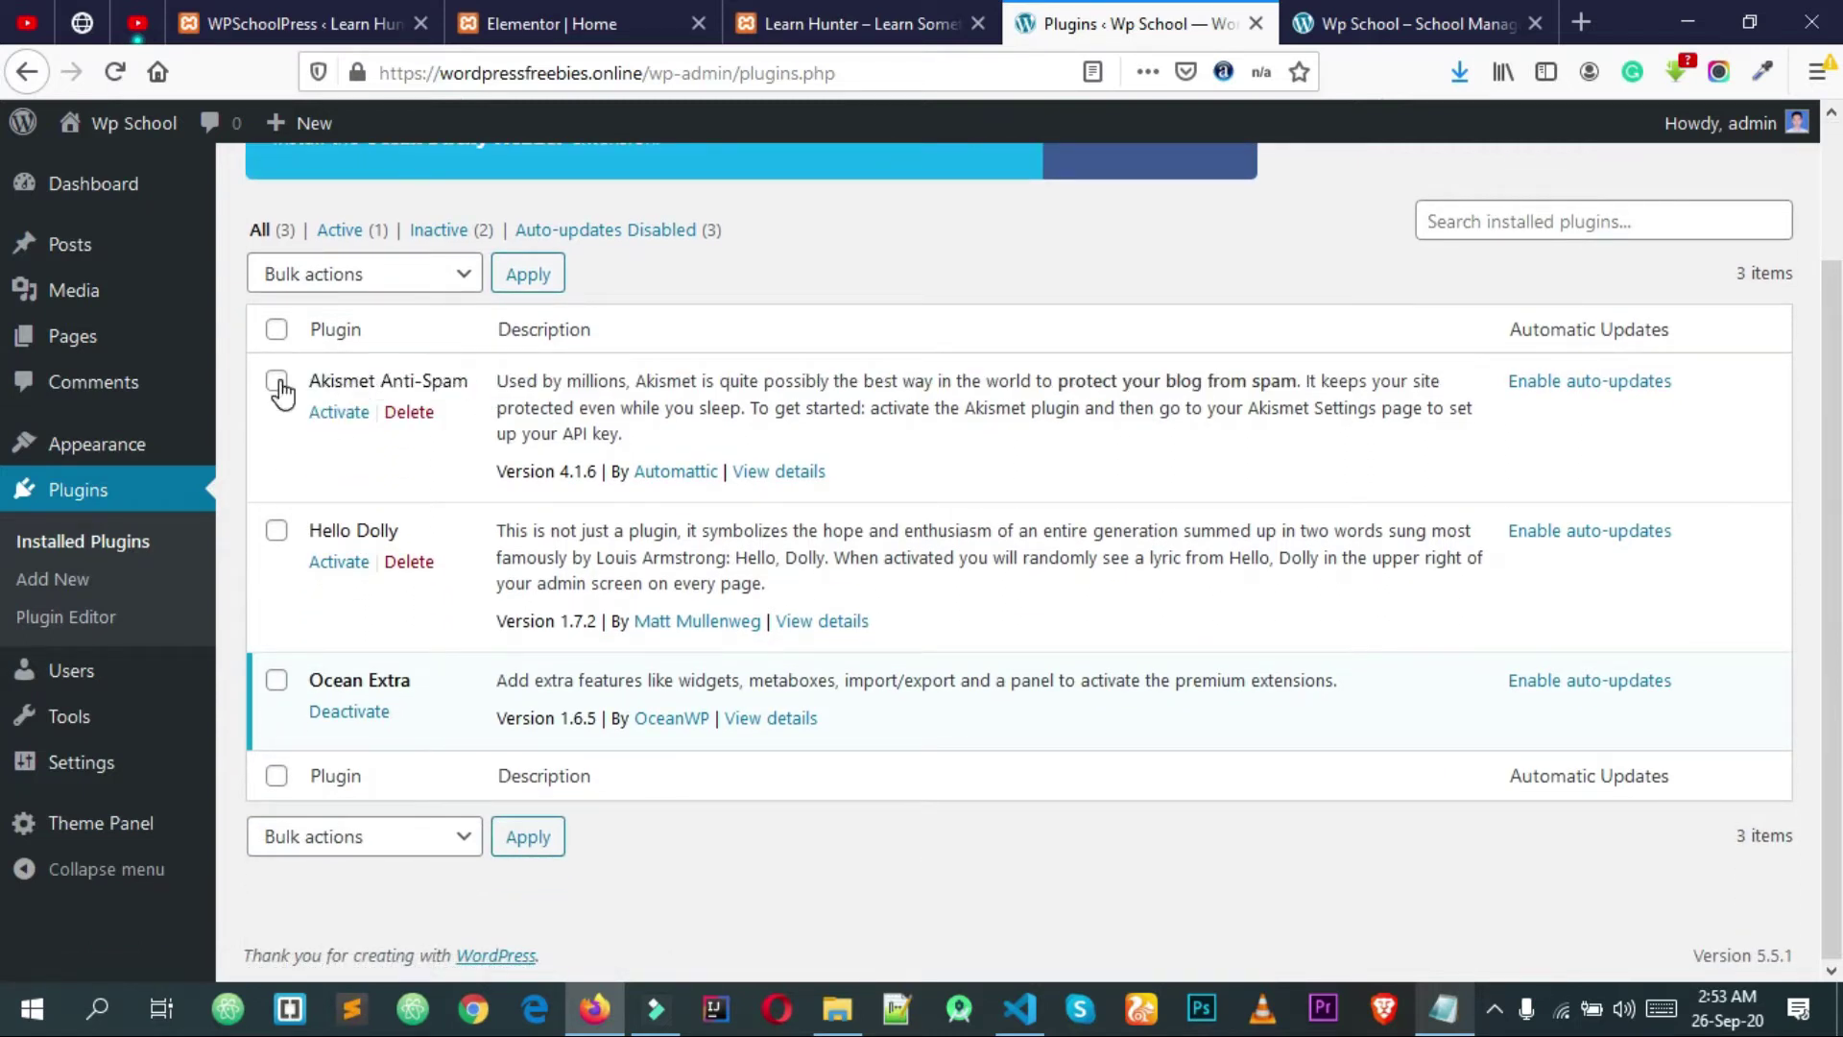
click(276, 534)
click(348, 282)
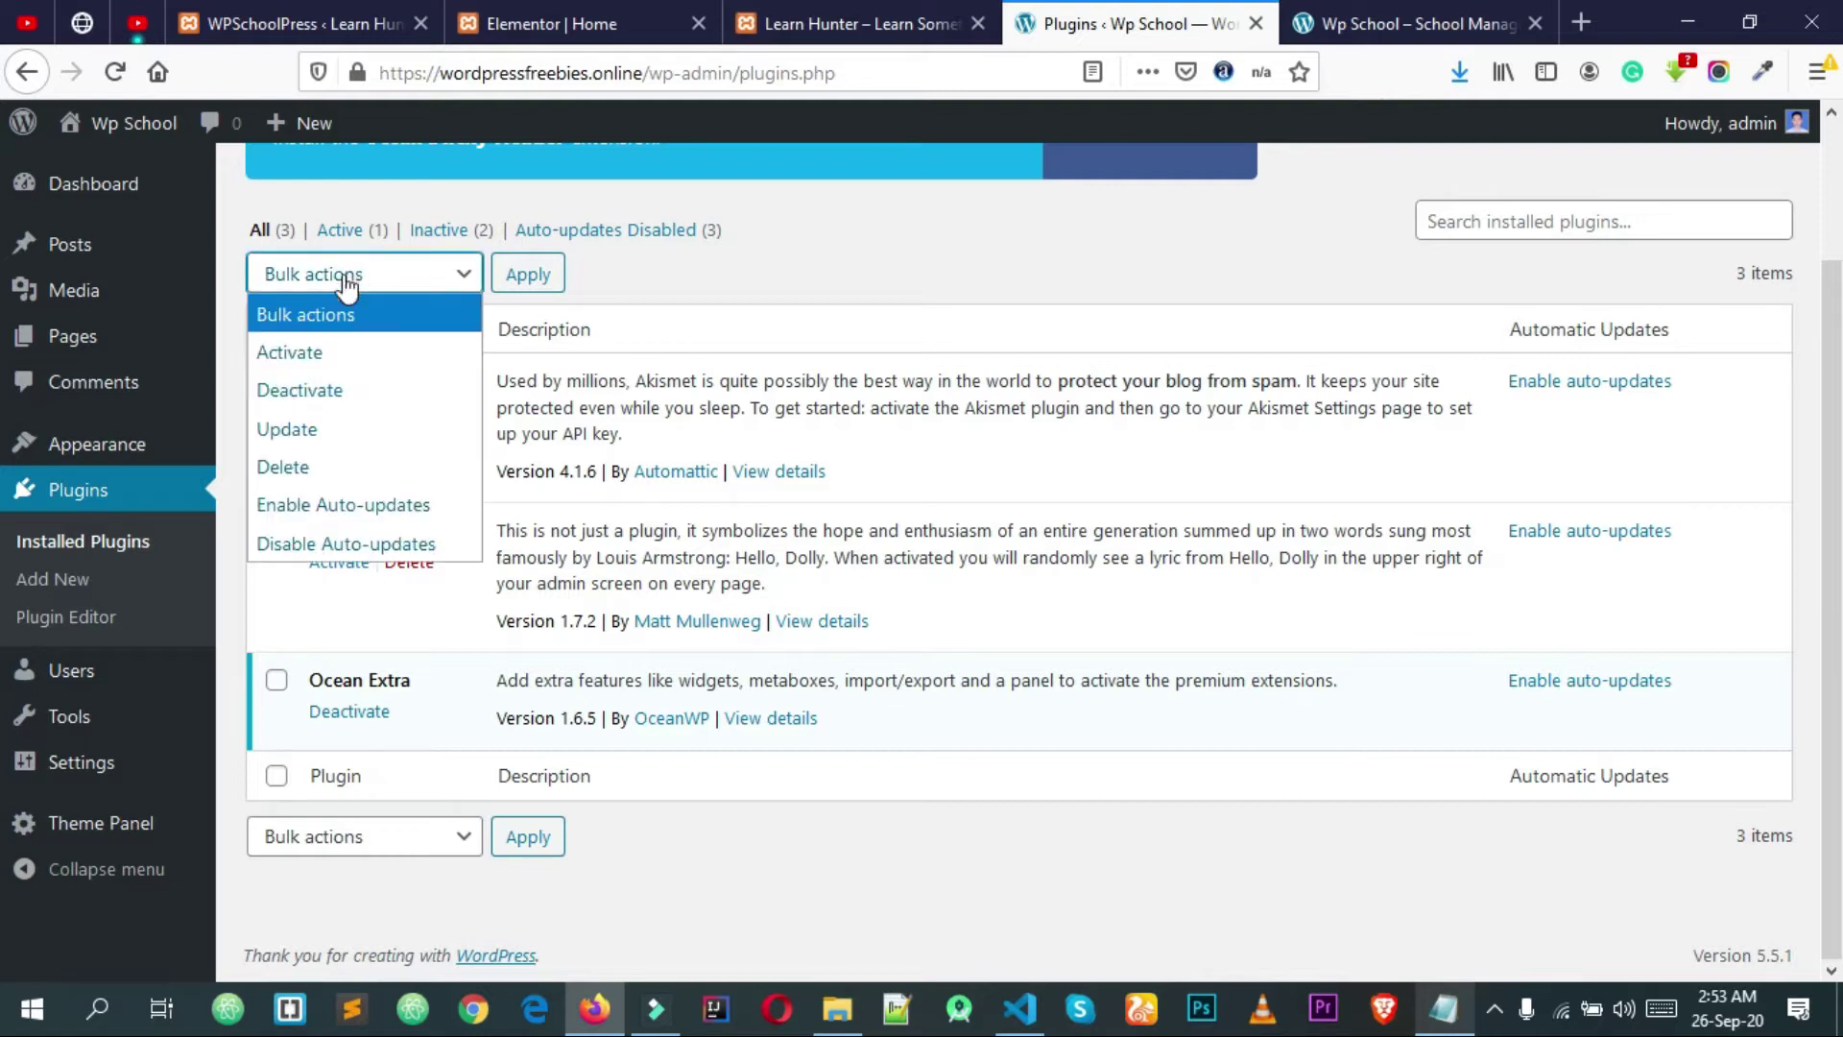
click(321, 461)
click(527, 275)
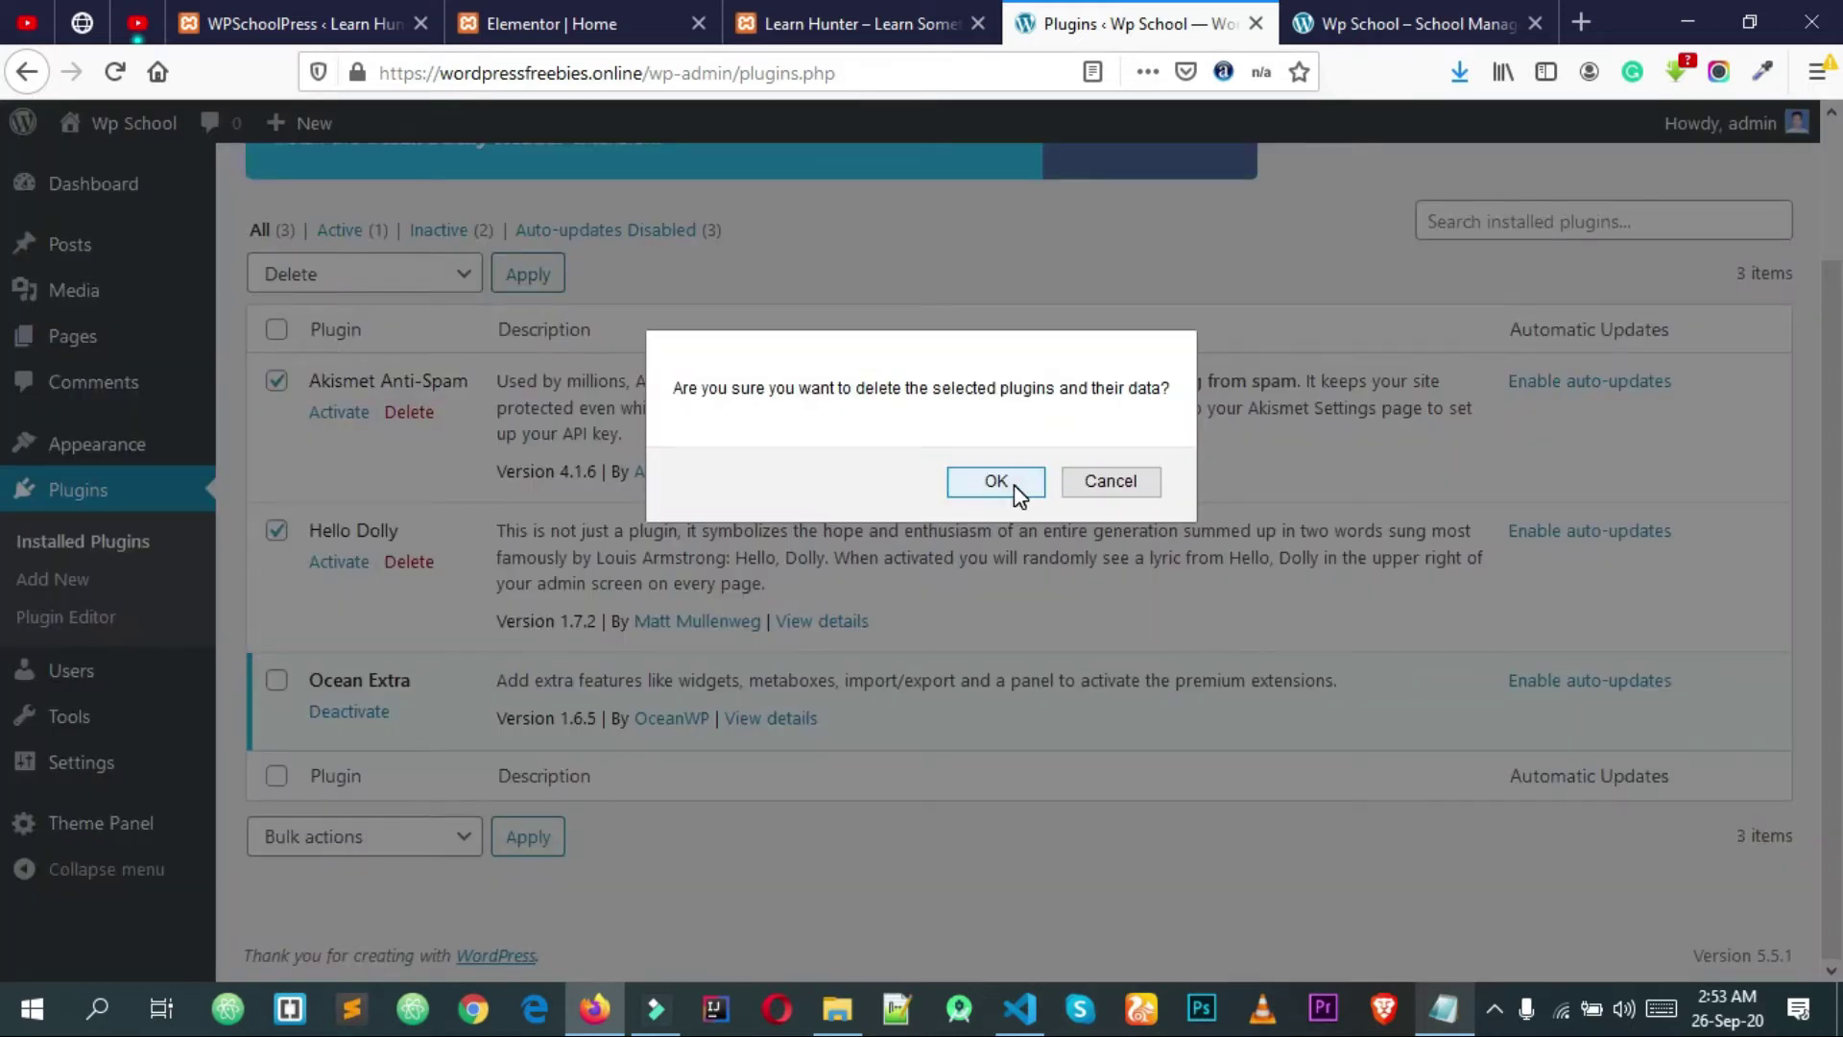
click(997, 482)
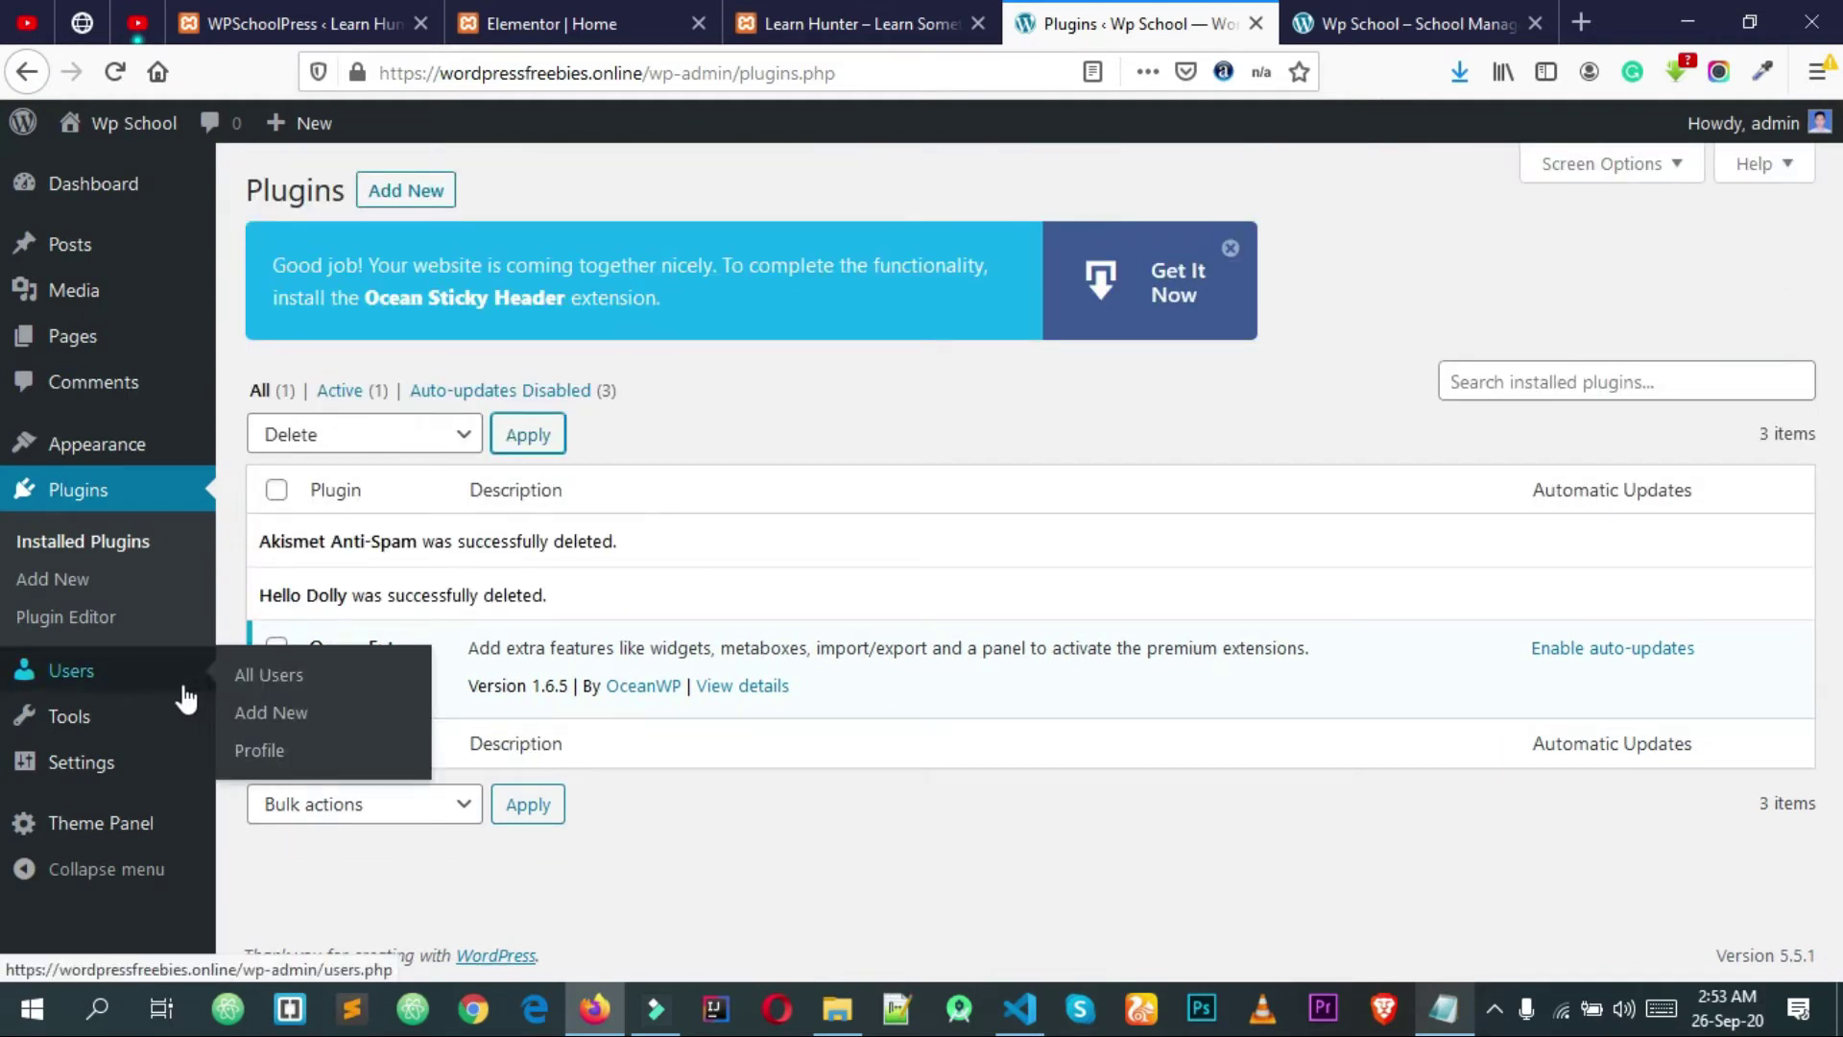
click(132, 683)
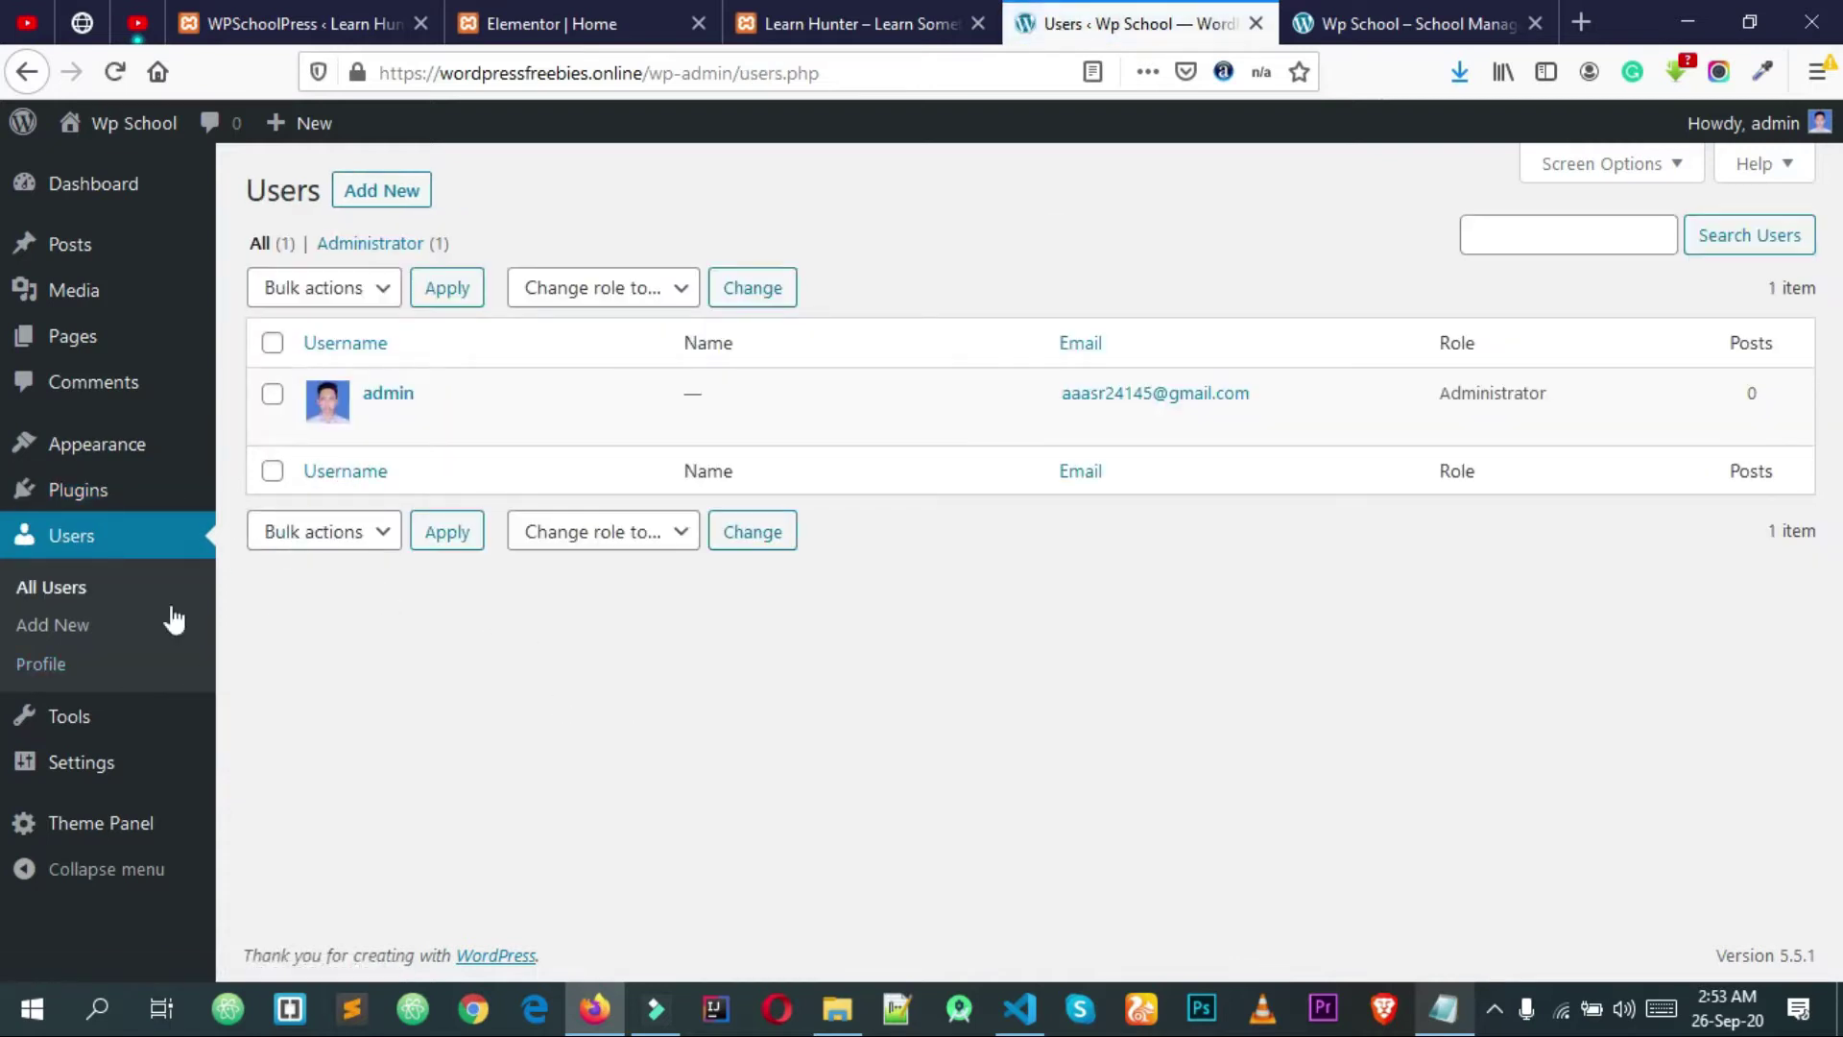
Step: Open the admin user's Profile page and look over its settings
click(49, 669)
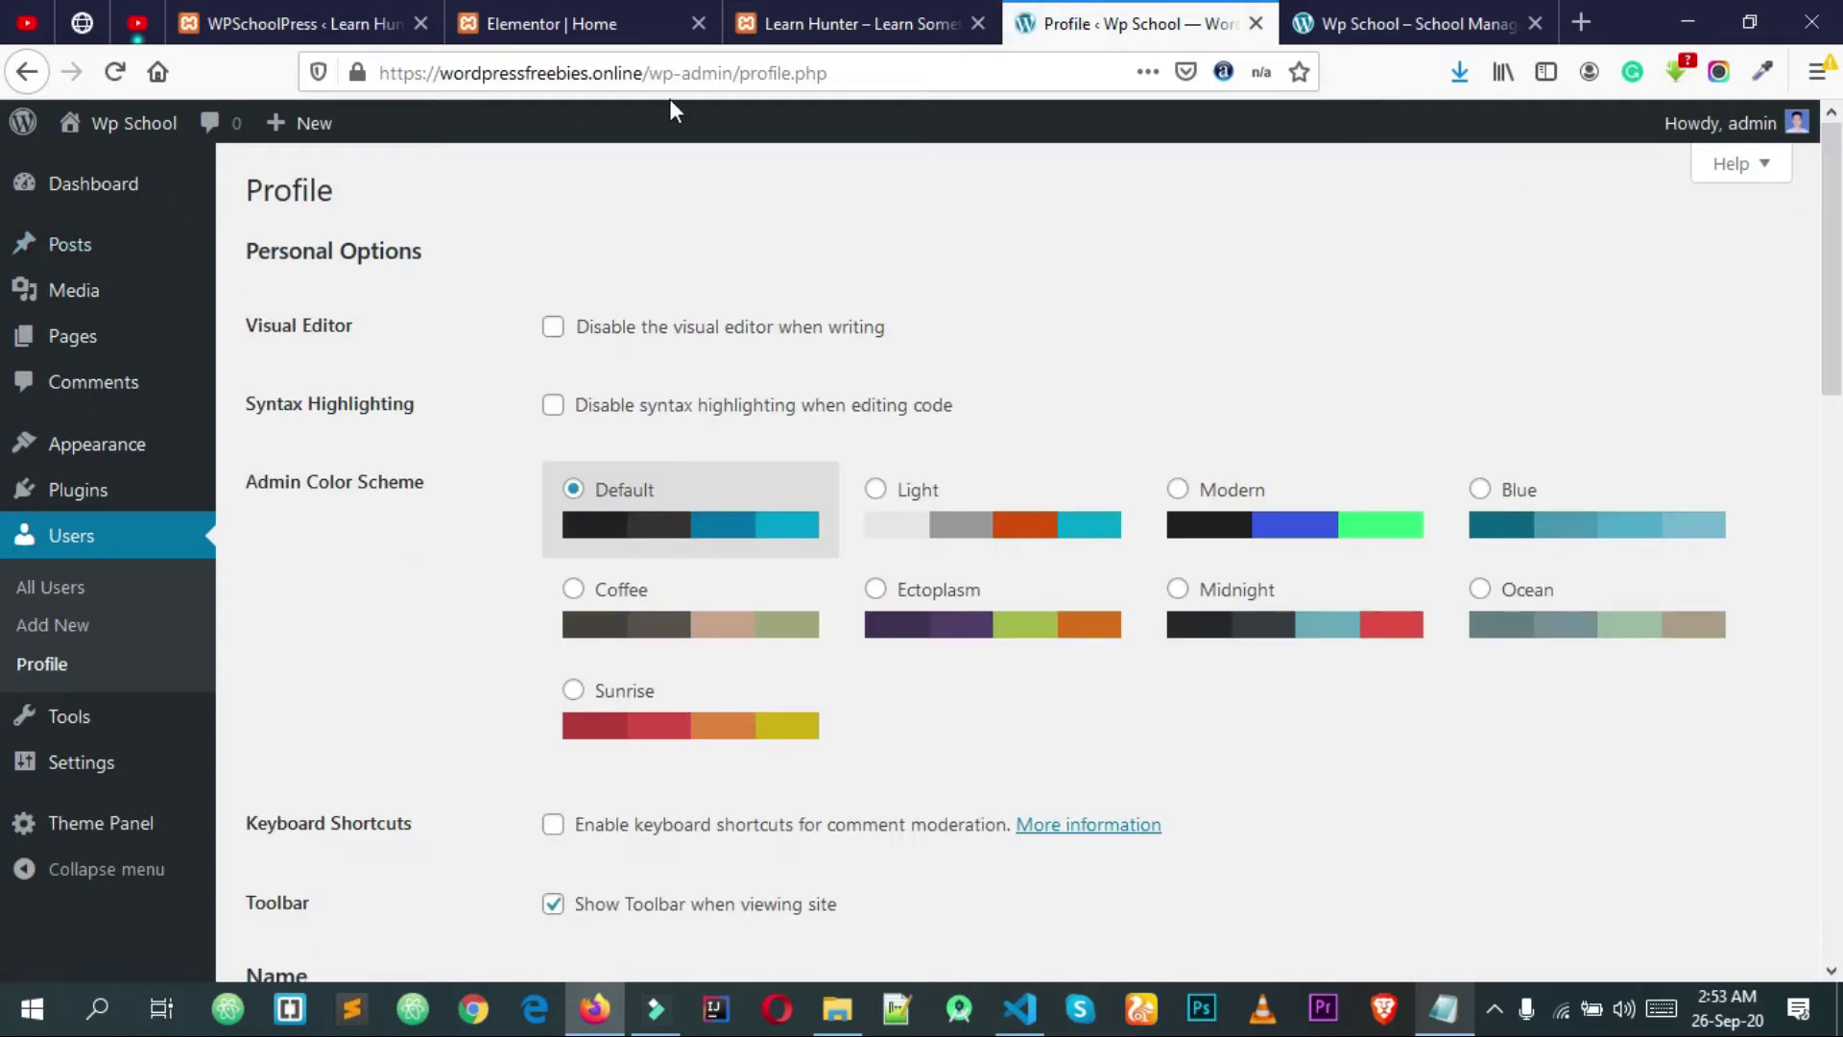
scroll(383, 682, down, 10)
scroll(383, 660, up, 1)
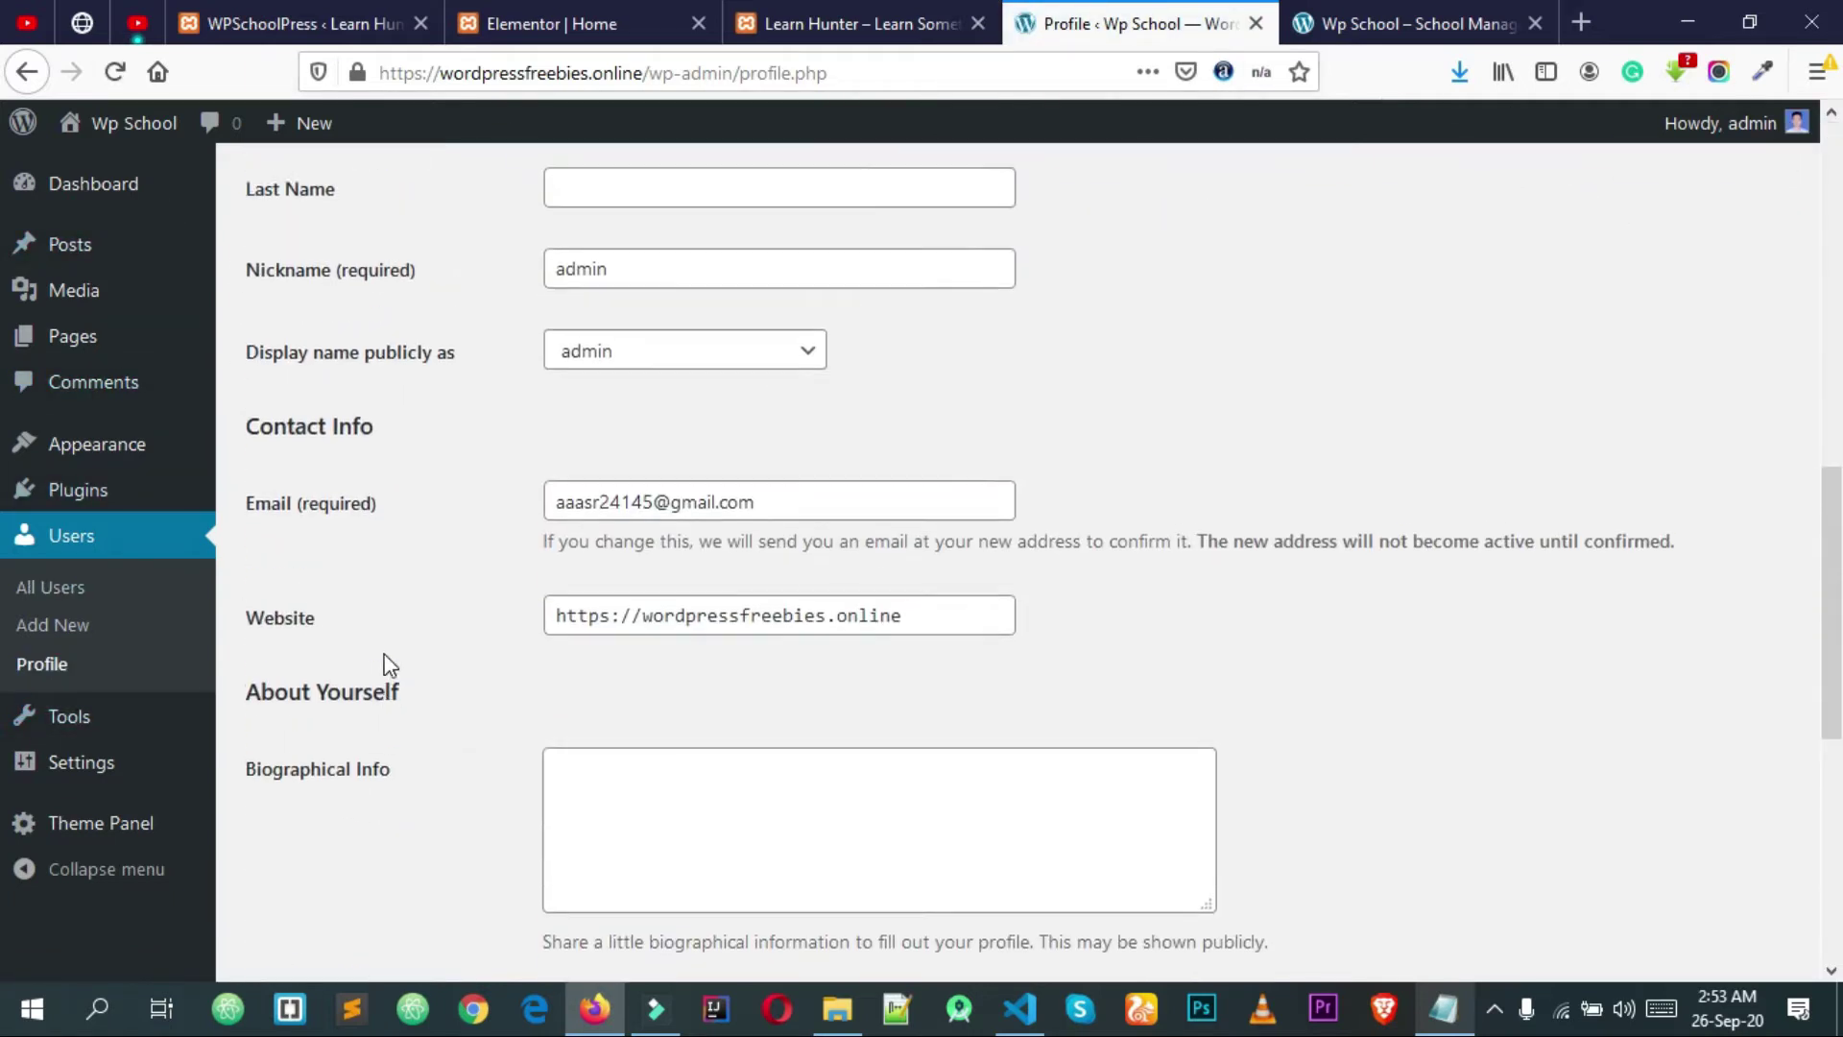
scroll(389, 665, down, 3)
scroll(389, 665, up, 12)
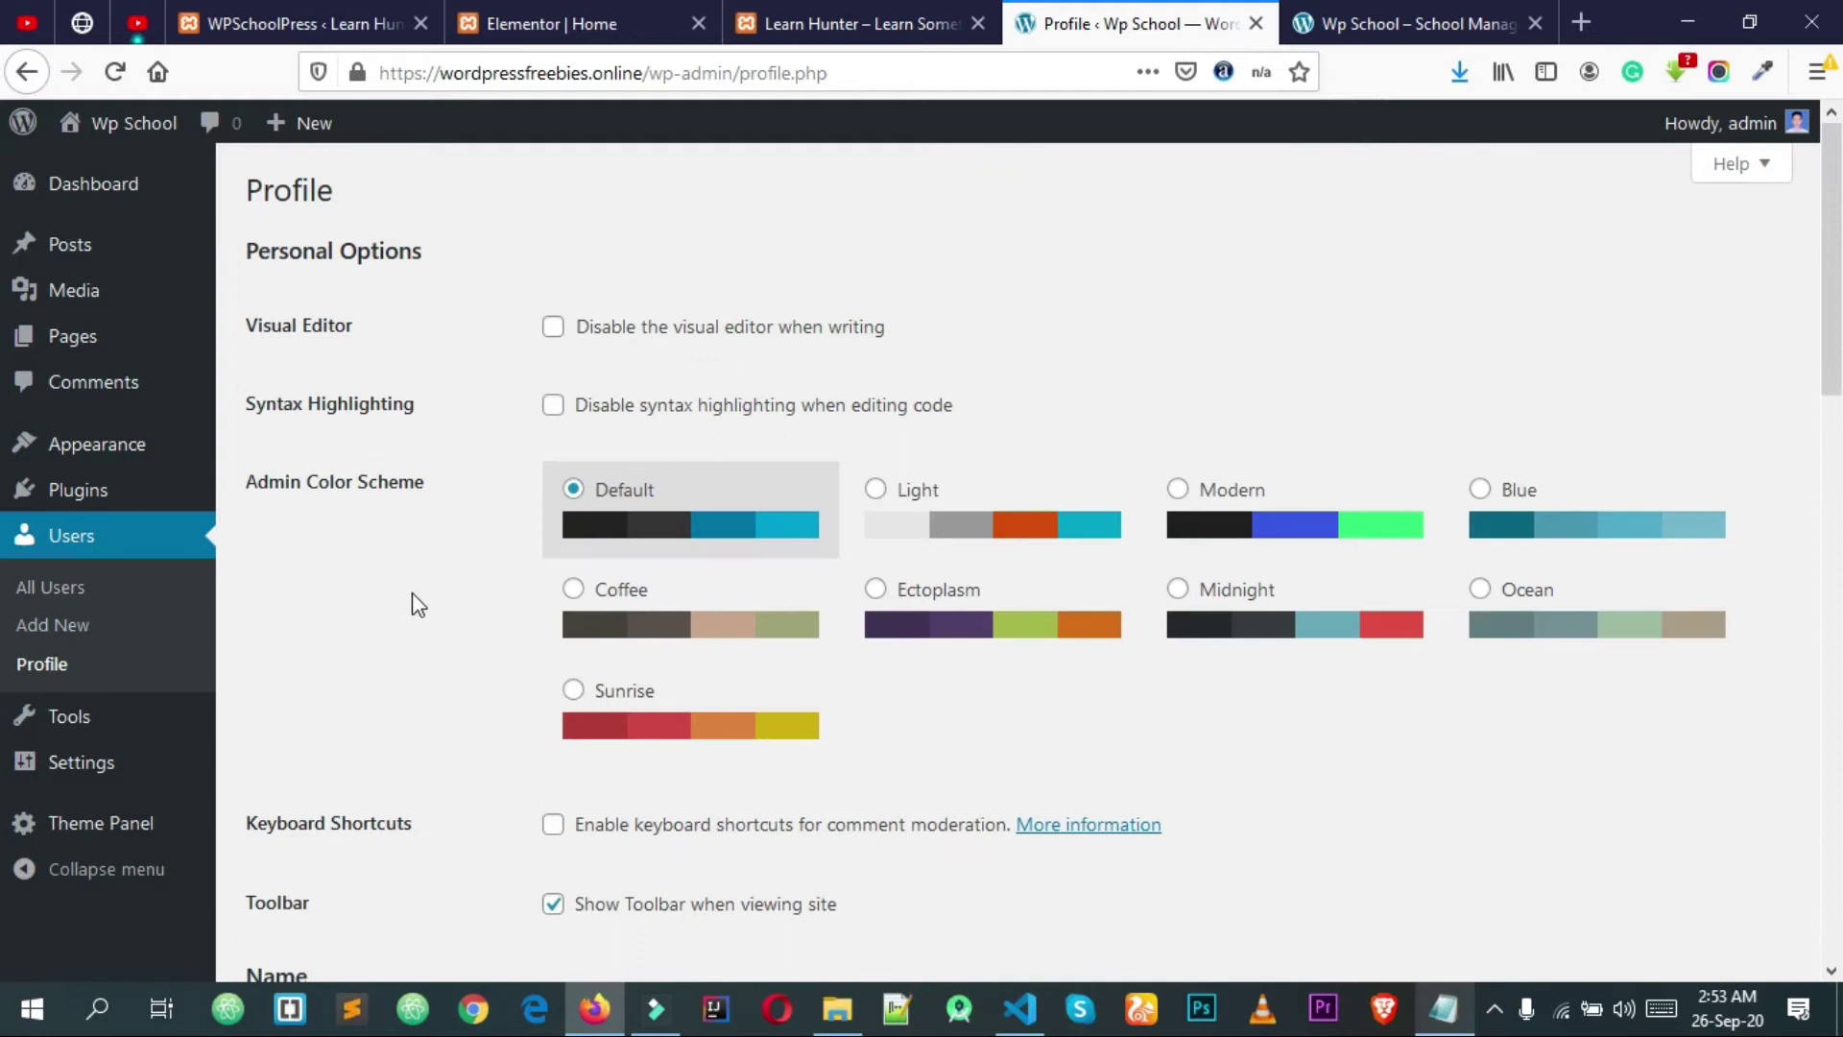
drag(271, 479, 424, 482)
double_click(422, 482)
click(353, 472)
Step: Try Ectoplasm, Coffee, Ocean, Sunrise and Modern colour schemes, settling on Midnight
click(1234, 608)
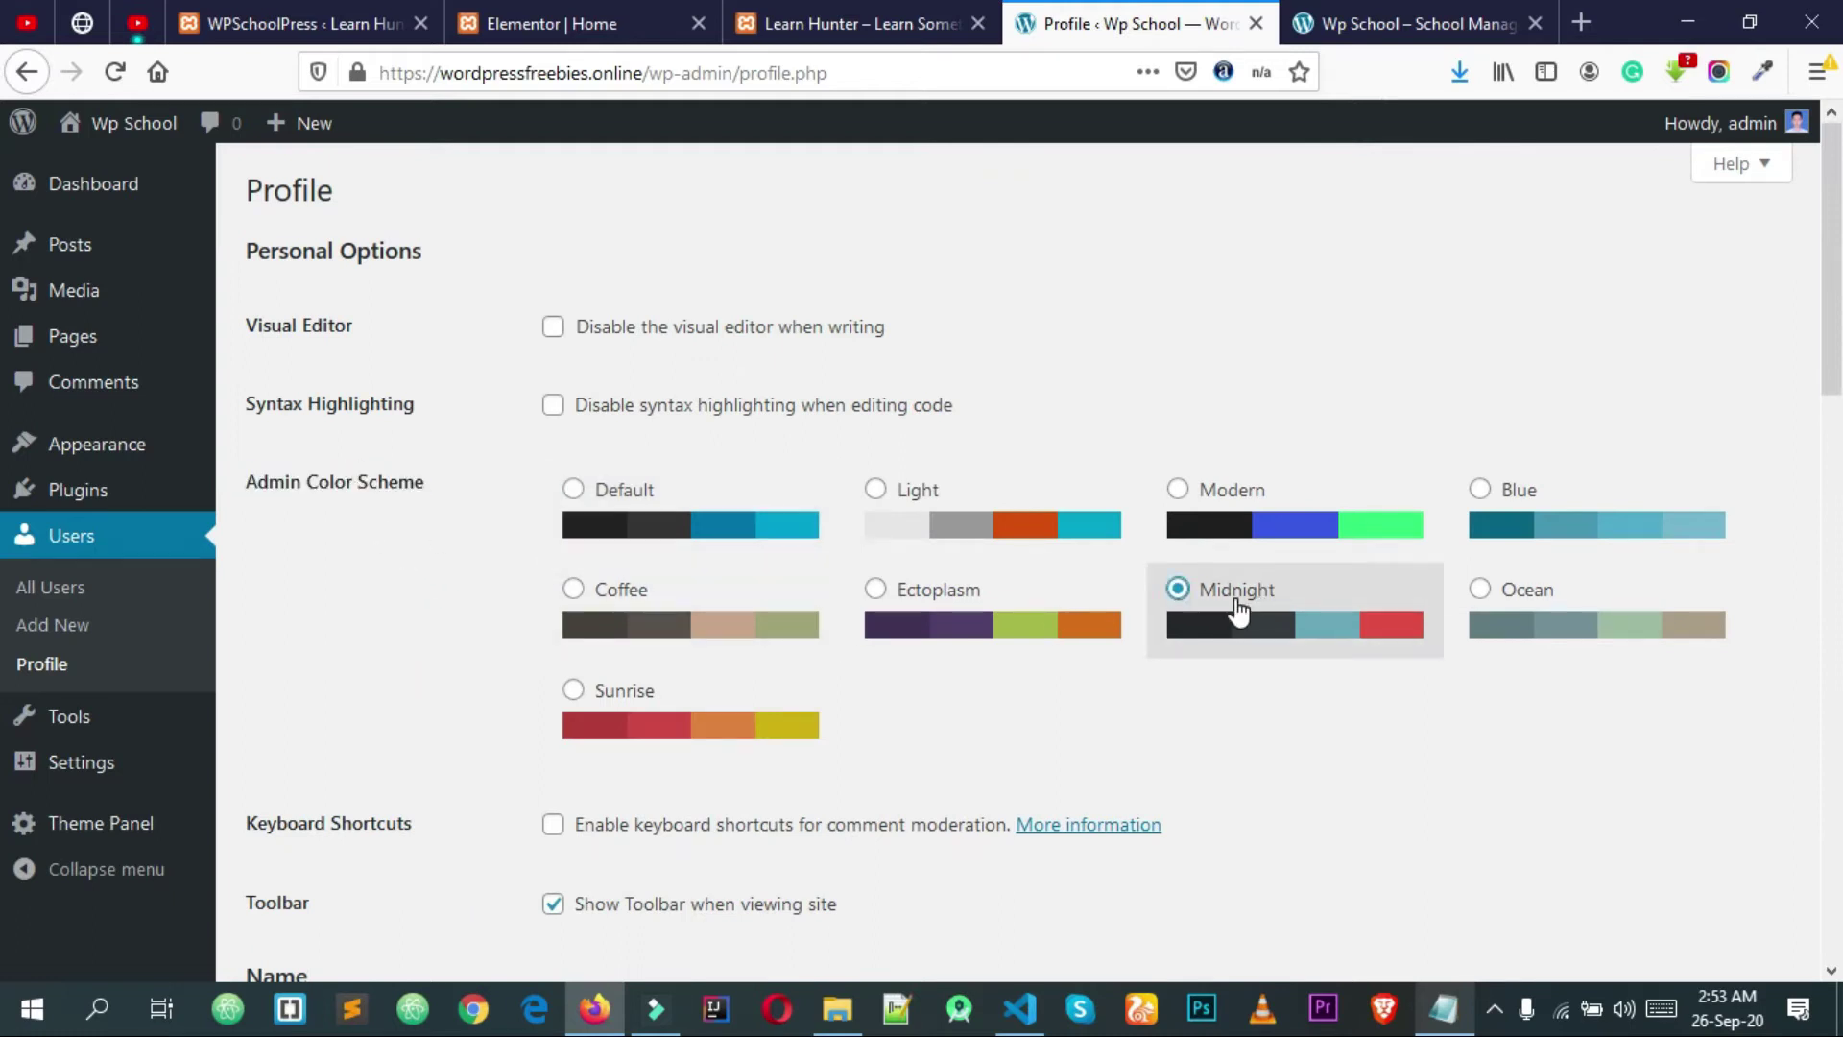
click(971, 626)
click(775, 633)
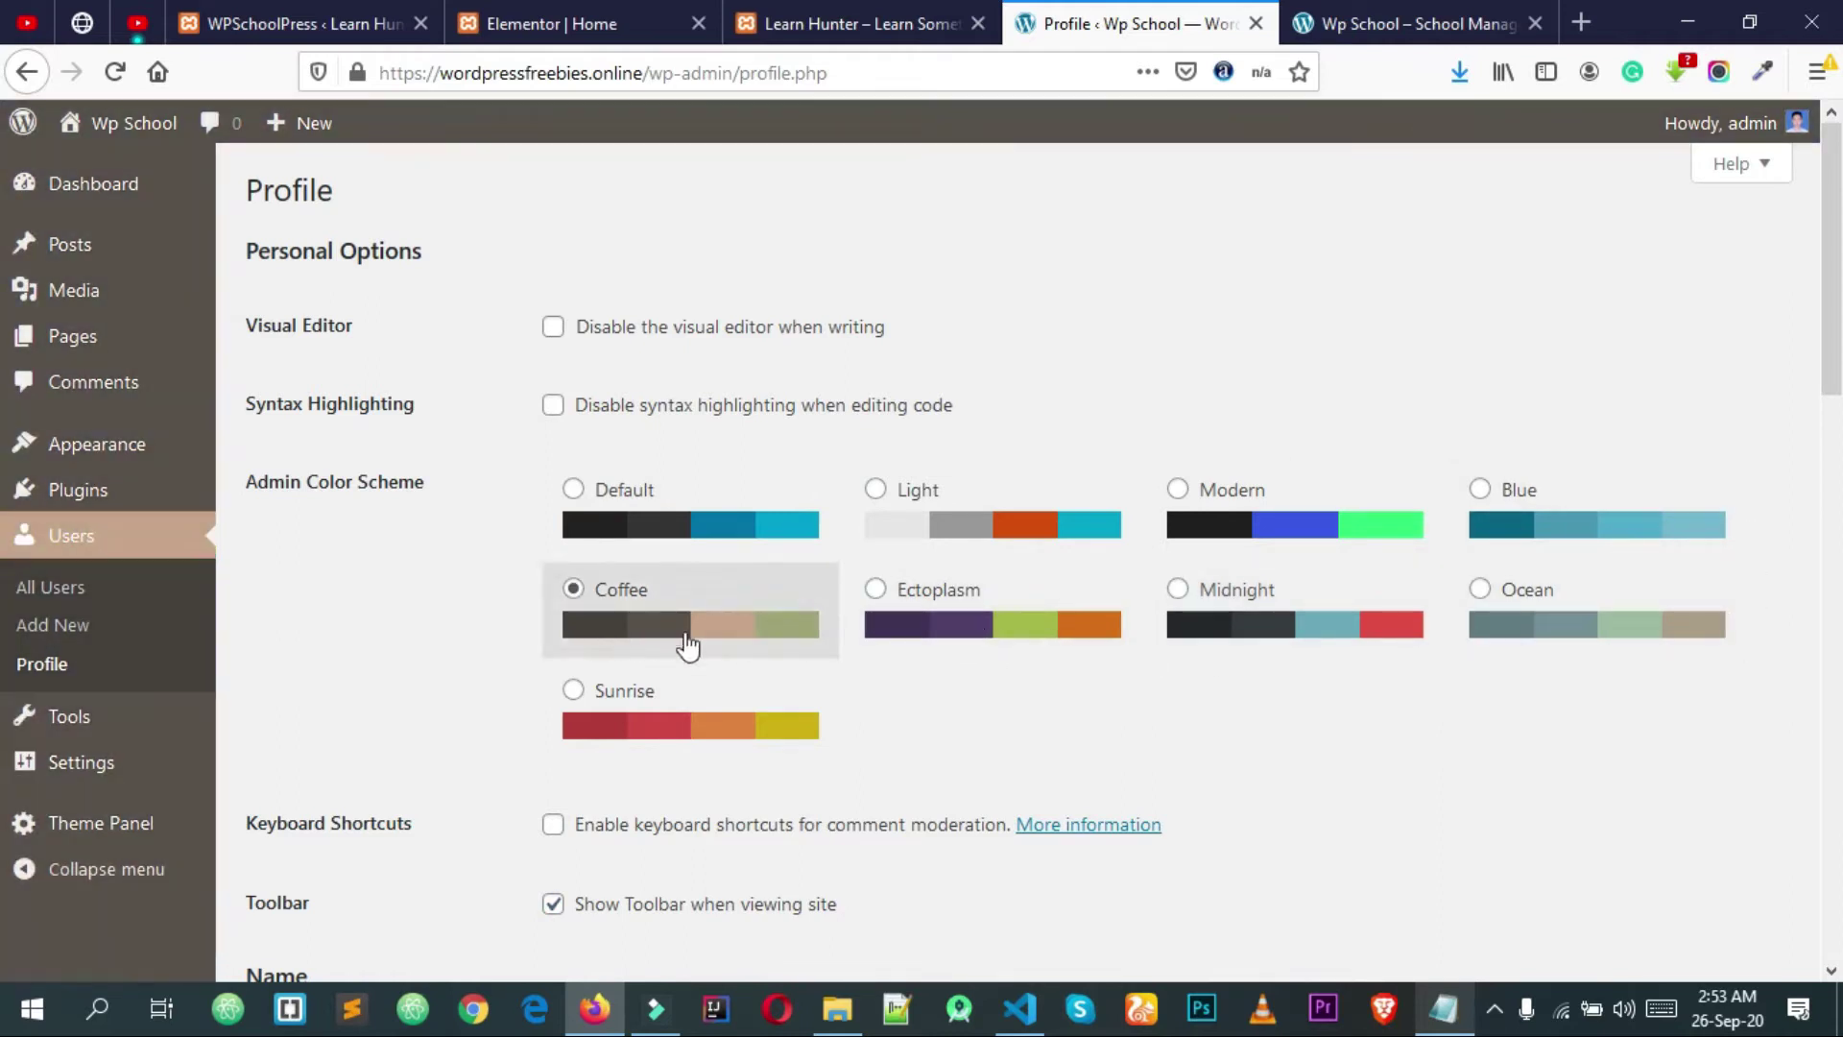
click(1621, 619)
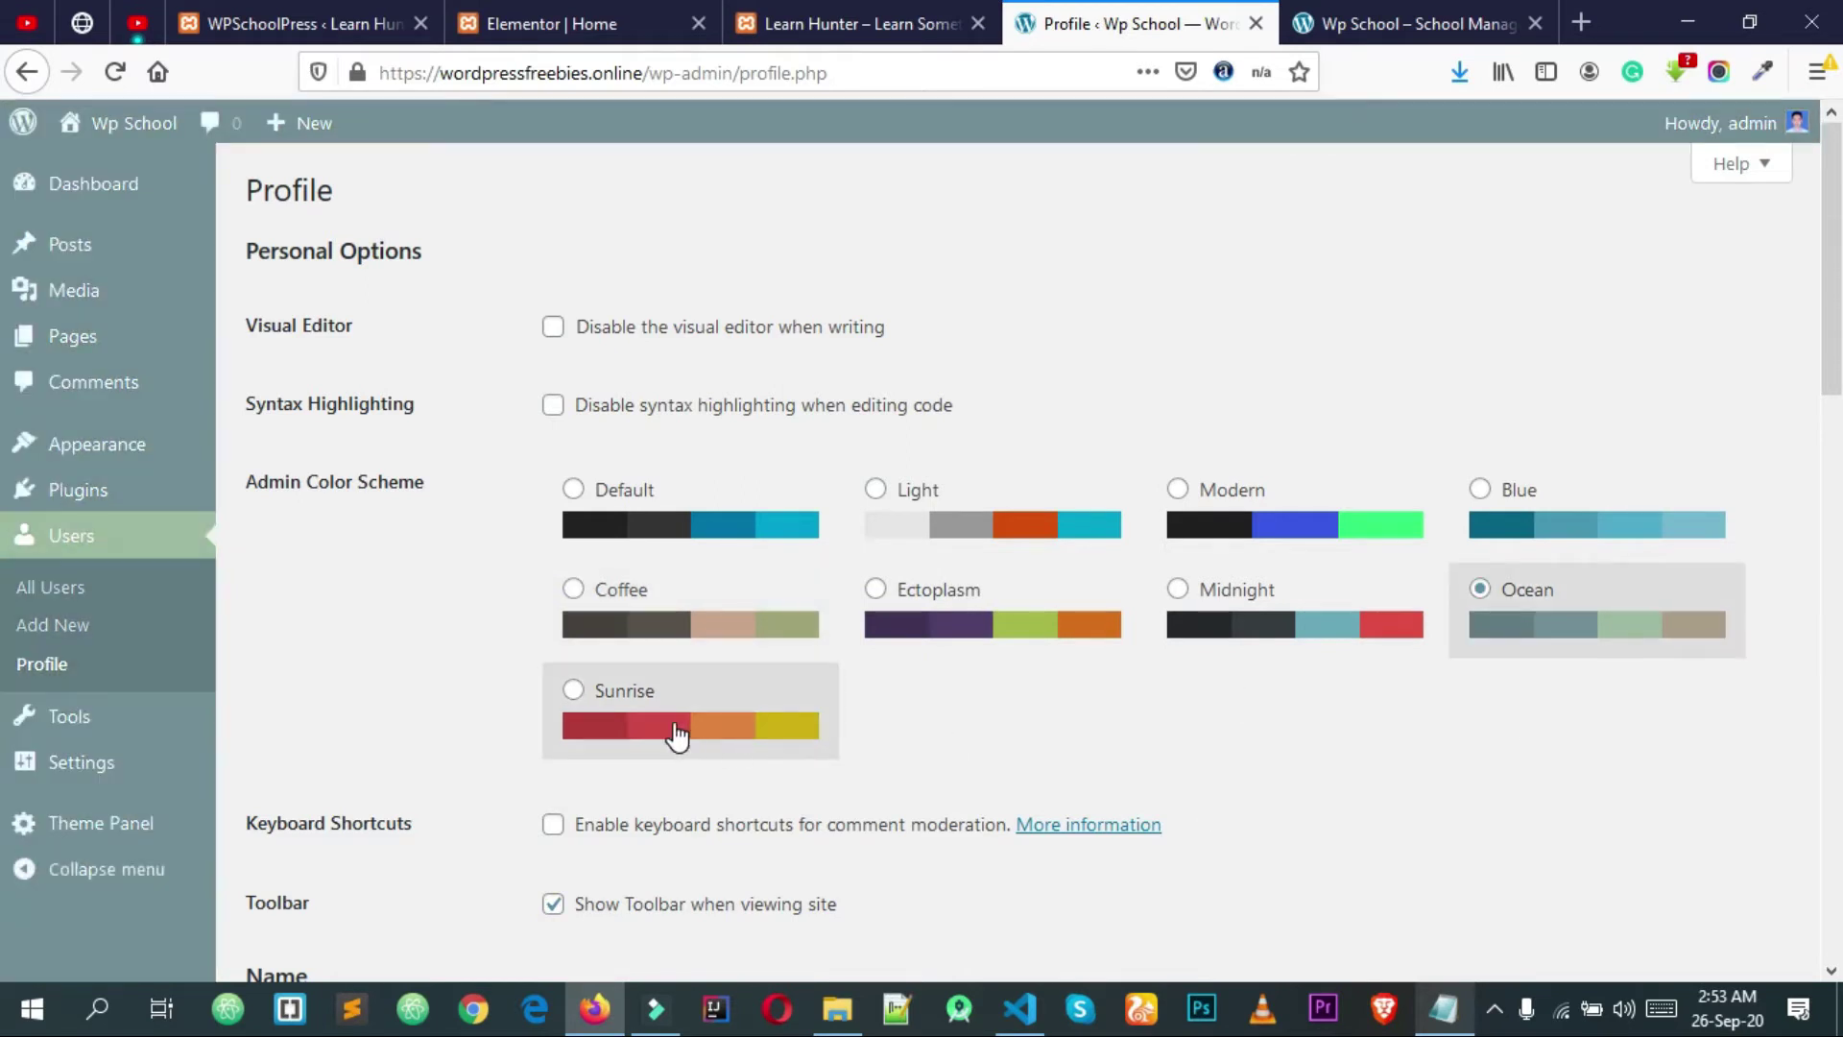
click(677, 732)
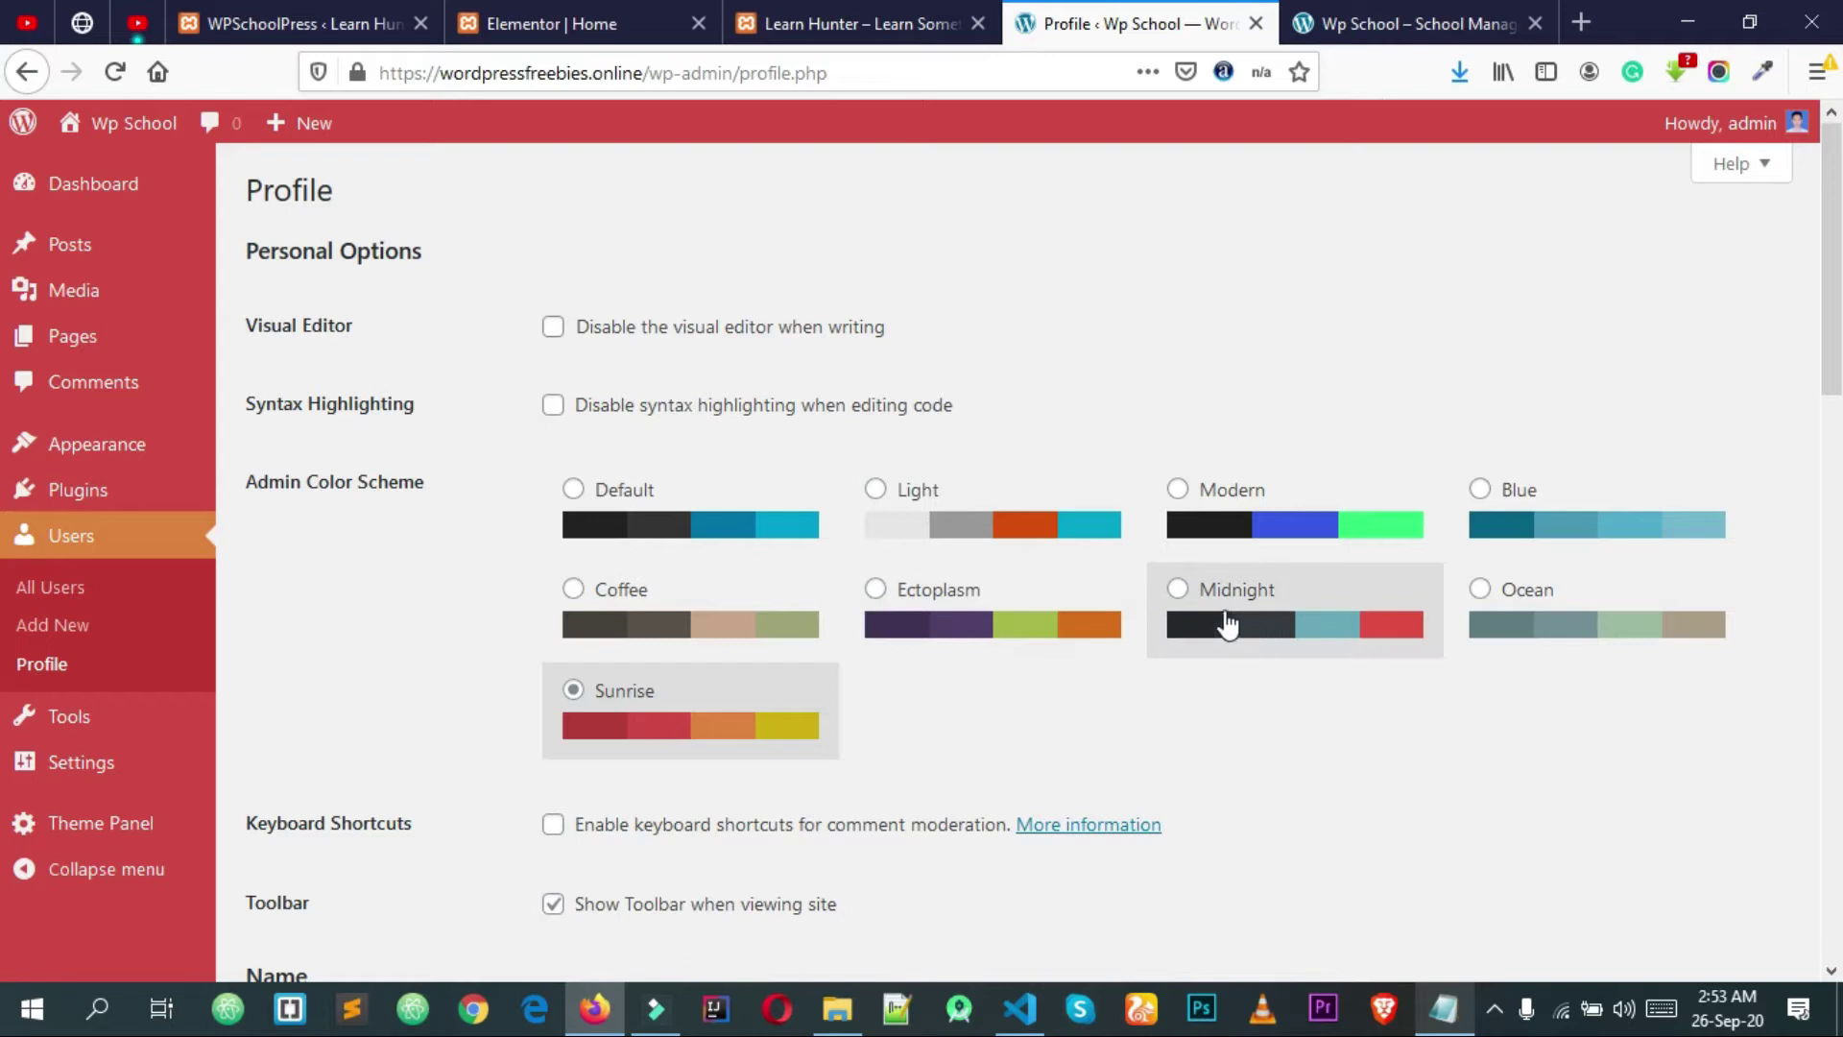
click(1280, 610)
click(1226, 524)
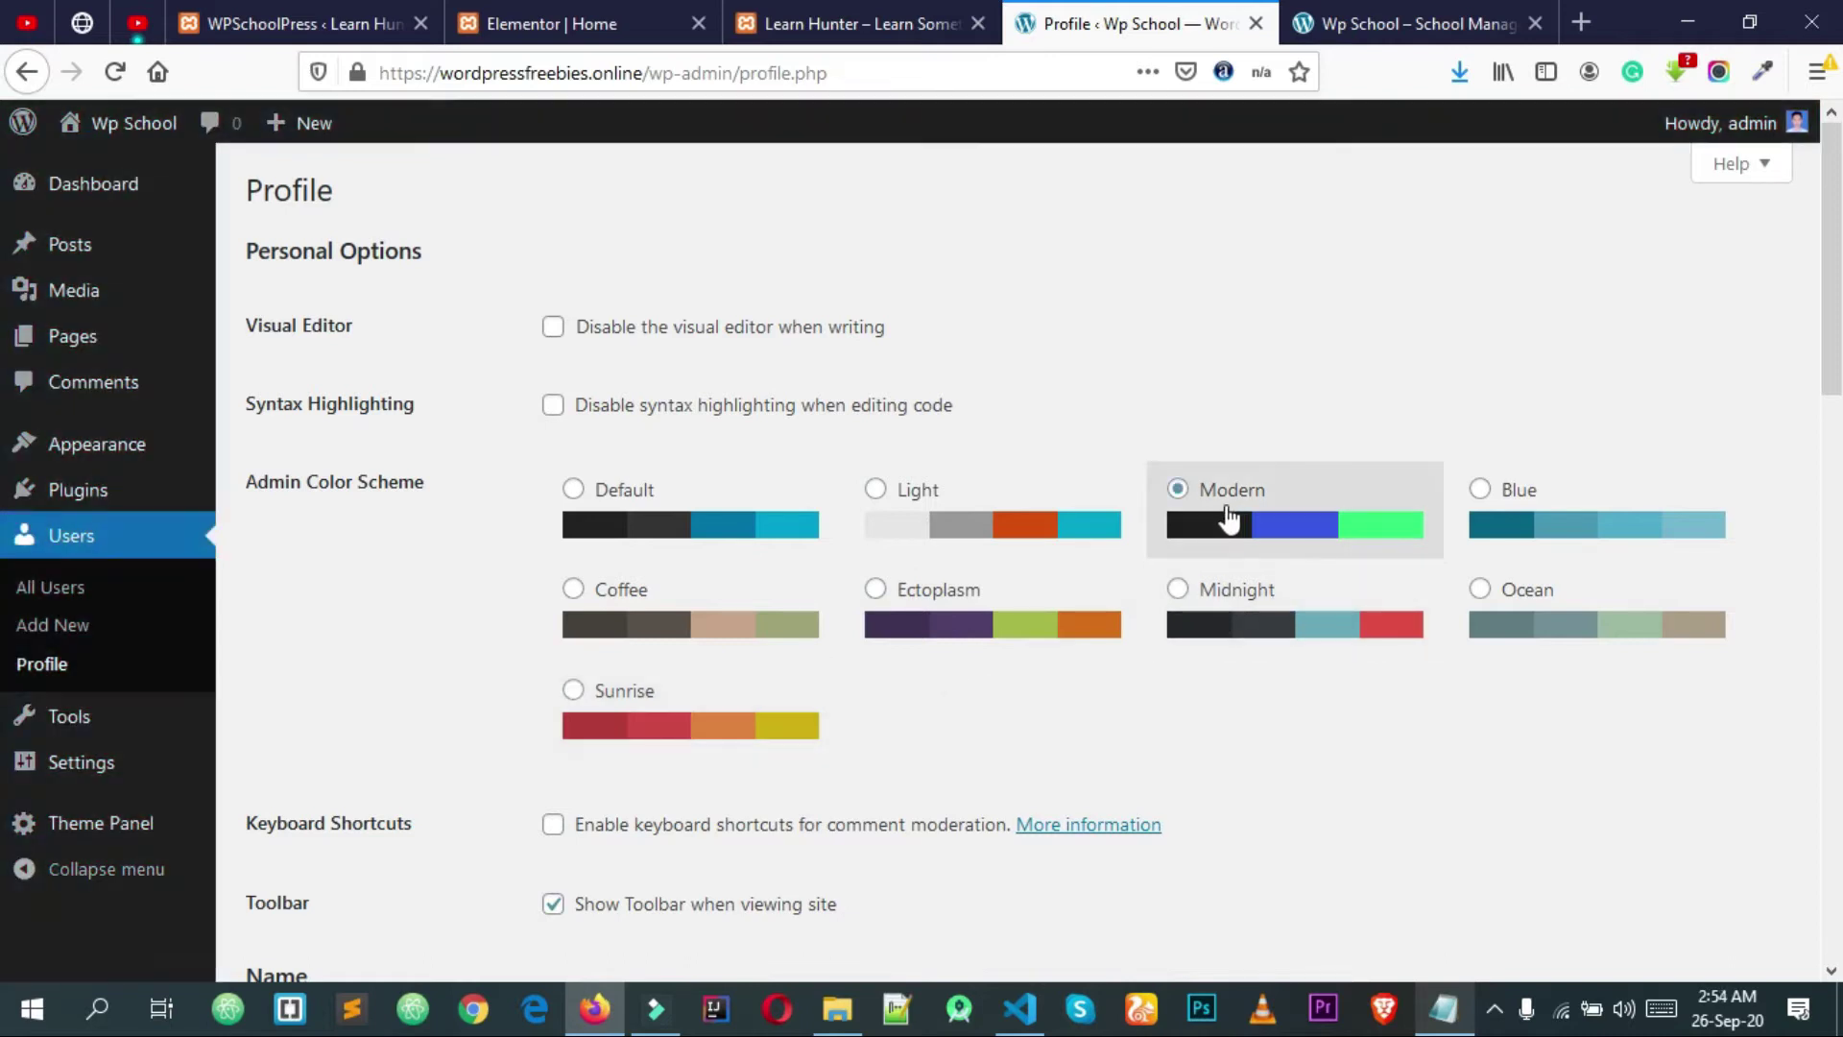
click(1244, 587)
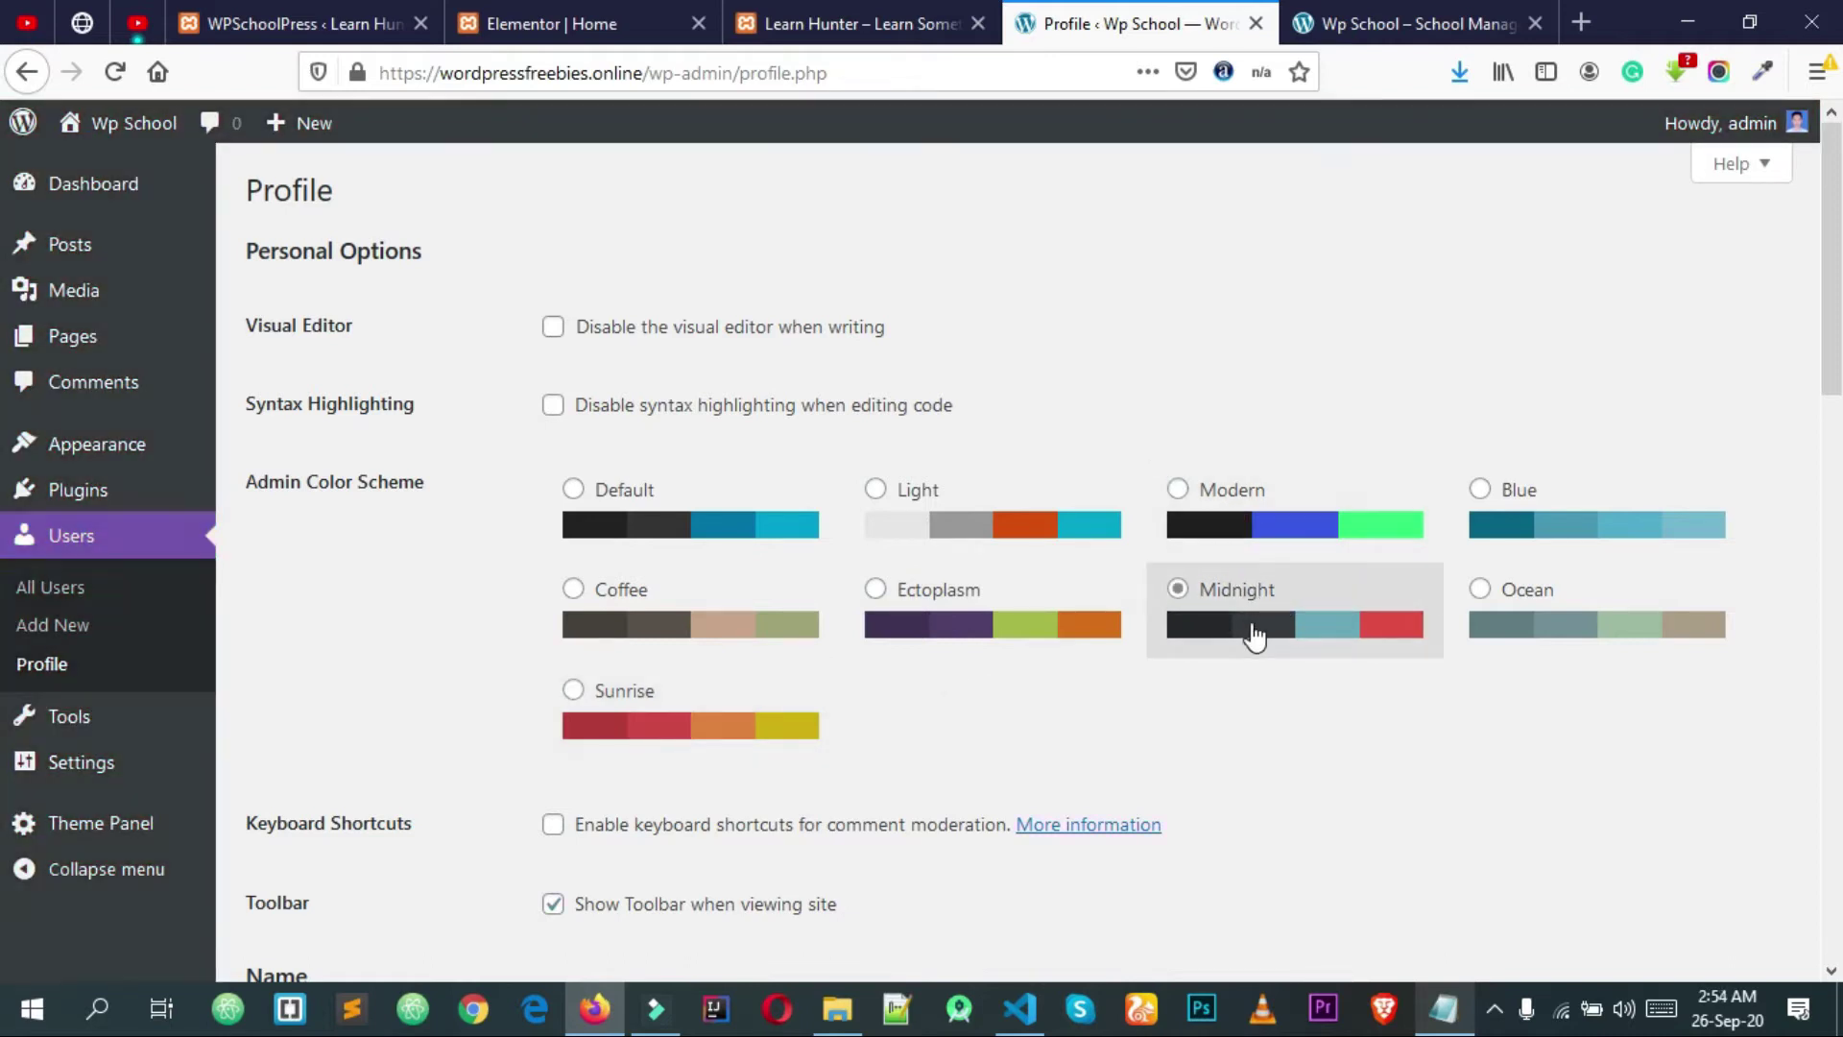
scroll(1261, 635, down, 12)
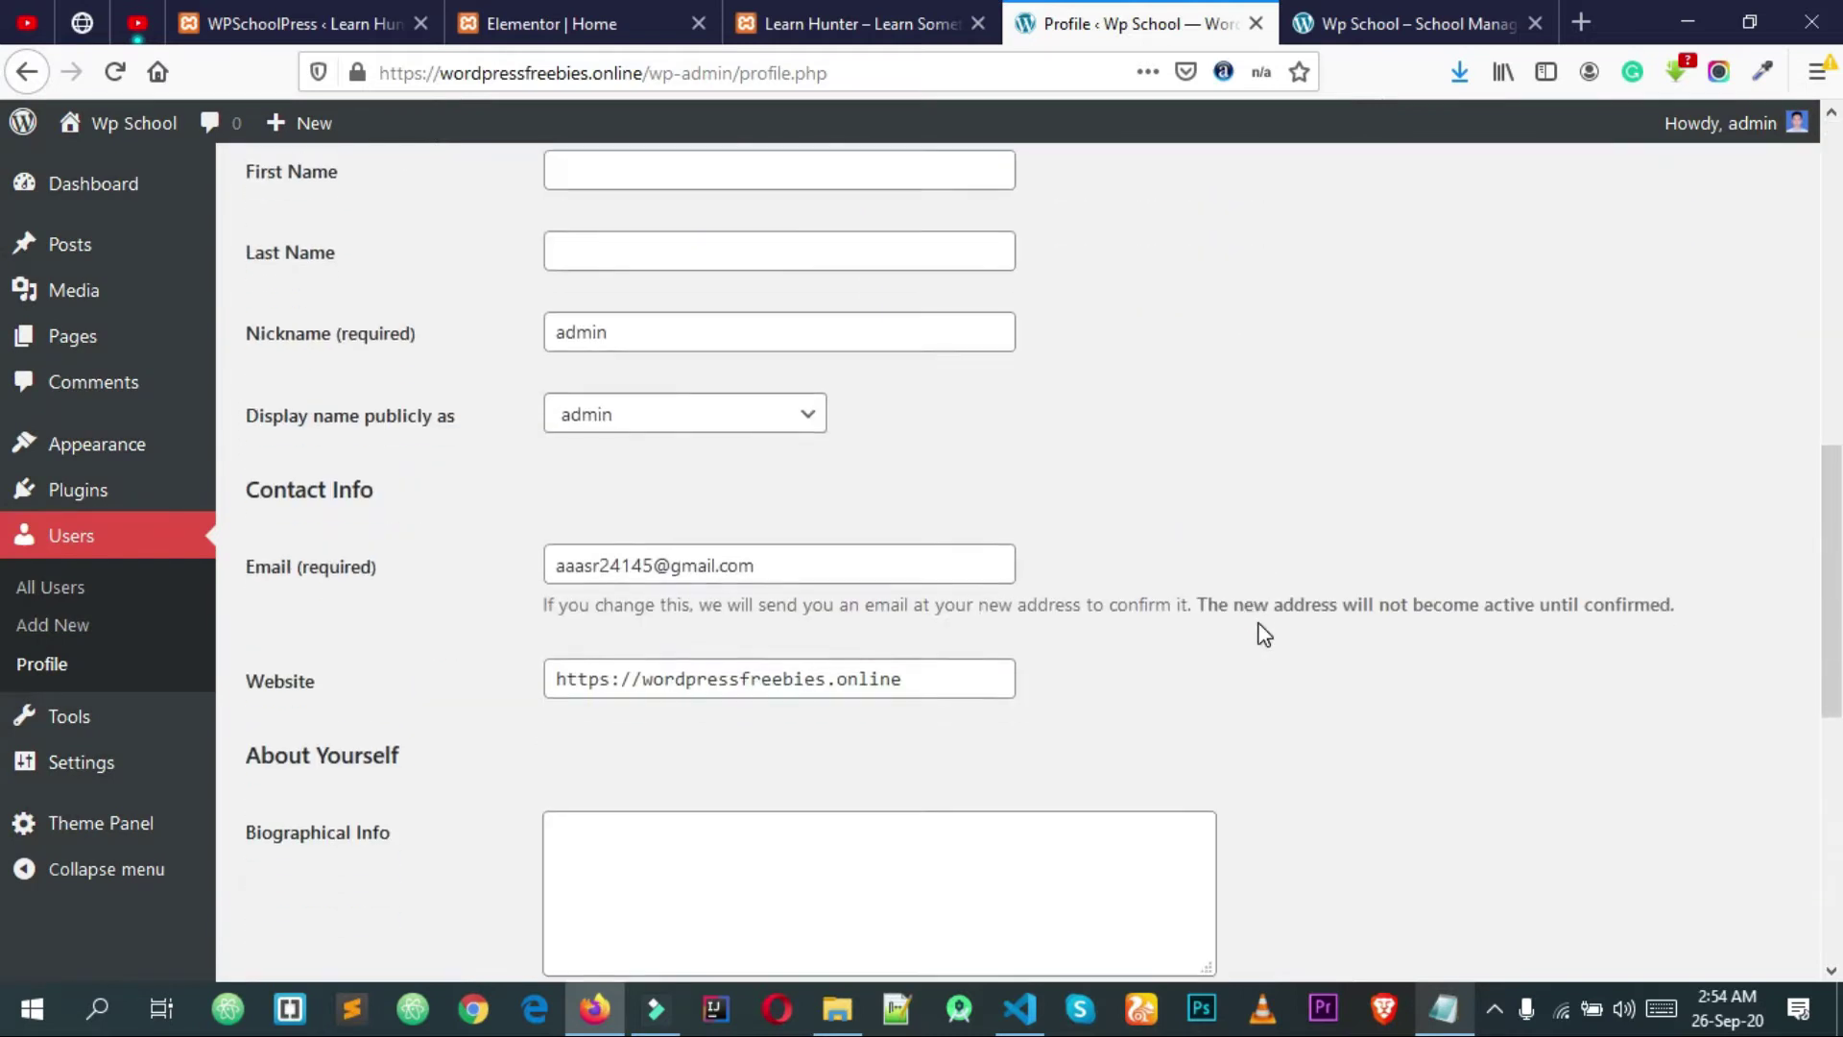
scroll(1423, 559, down, 5)
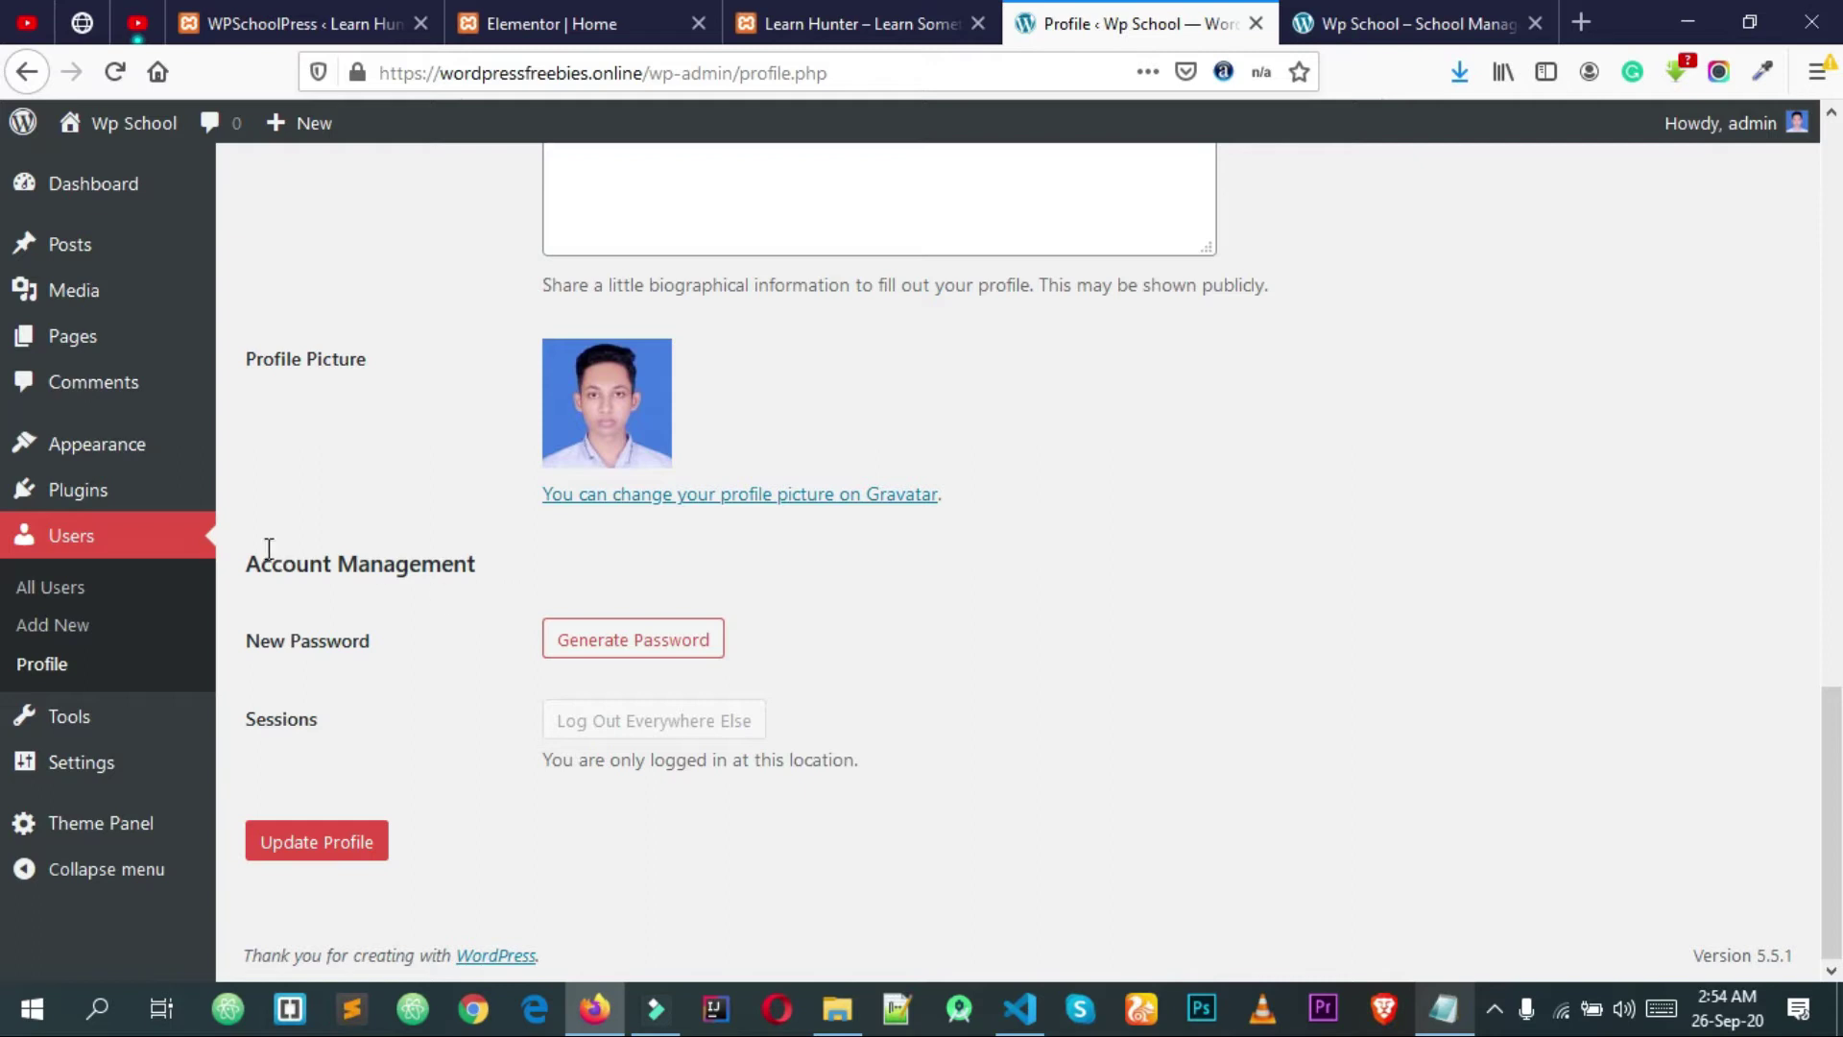
Step: Clear the New Password field, generate a password, and try typing a manual one
drag(260, 562, 370, 576)
click(289, 568)
click(642, 643)
drag(839, 642, 457, 638)
click(758, 643)
drag(896, 641, 481, 637)
drag(700, 649, 533, 646)
double_click(754, 649)
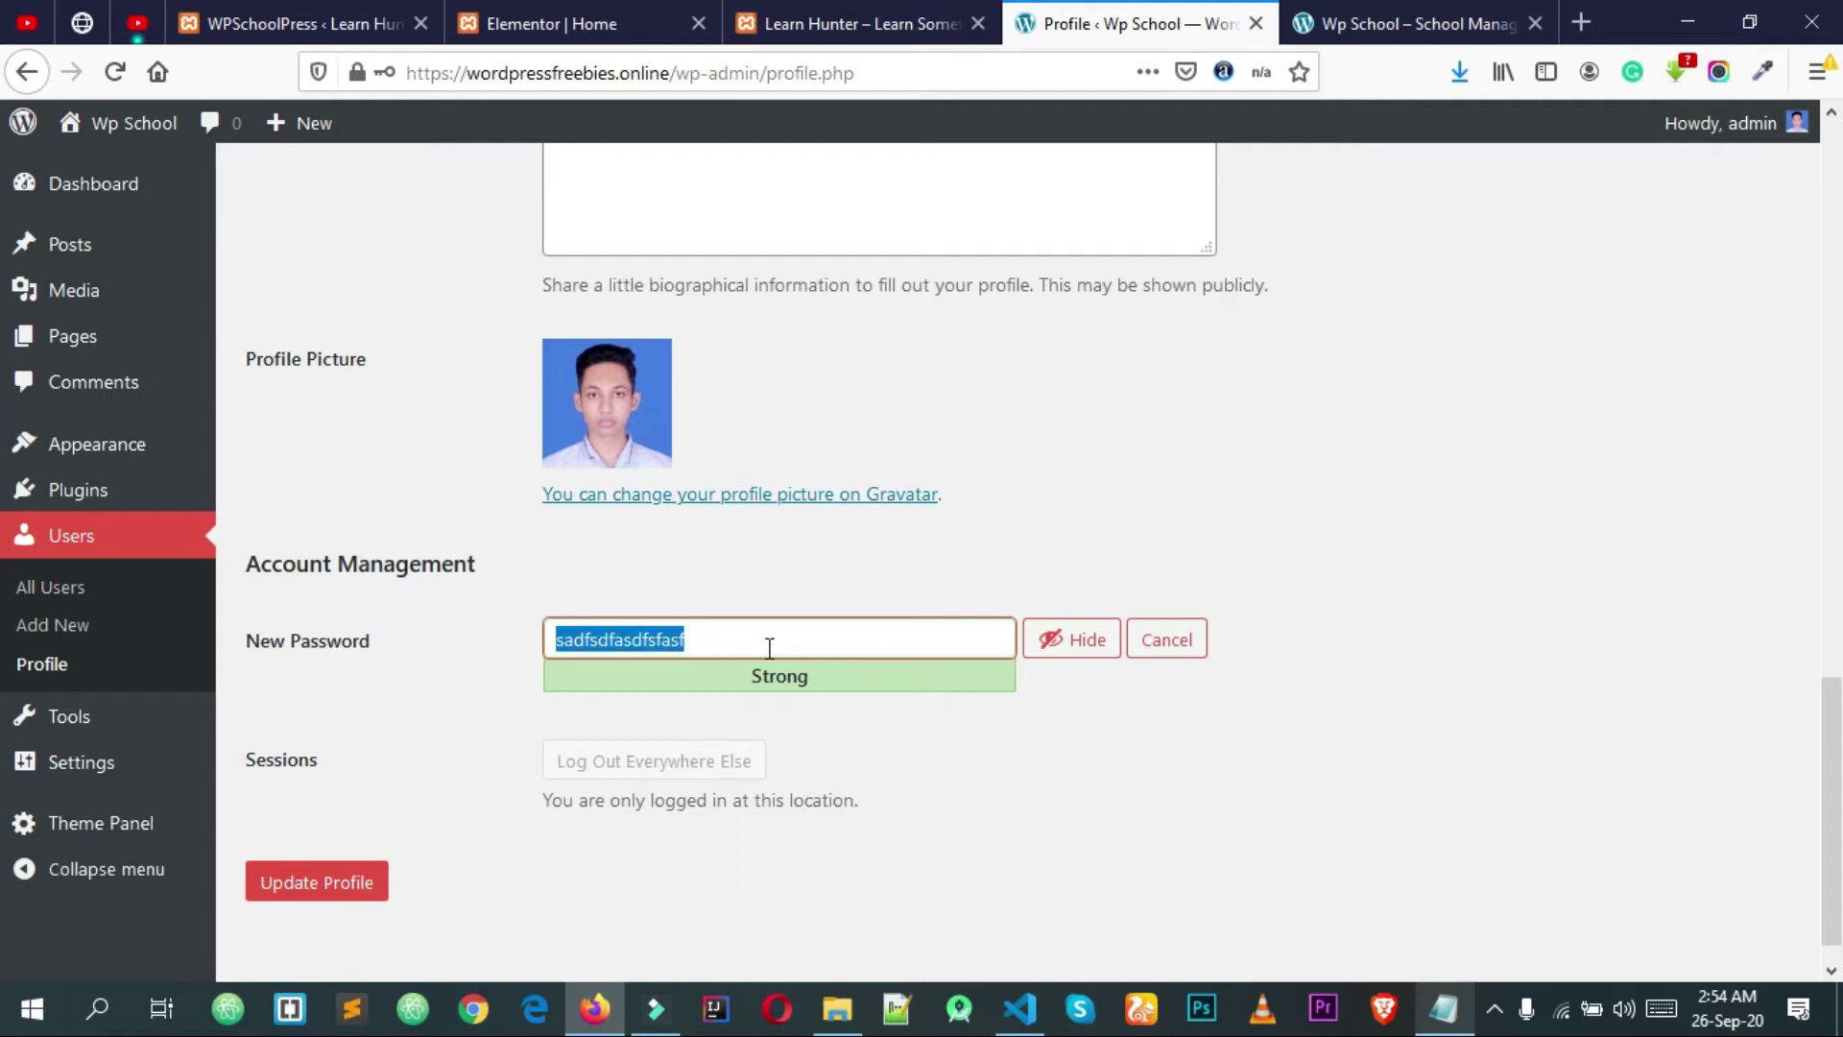
click(799, 624)
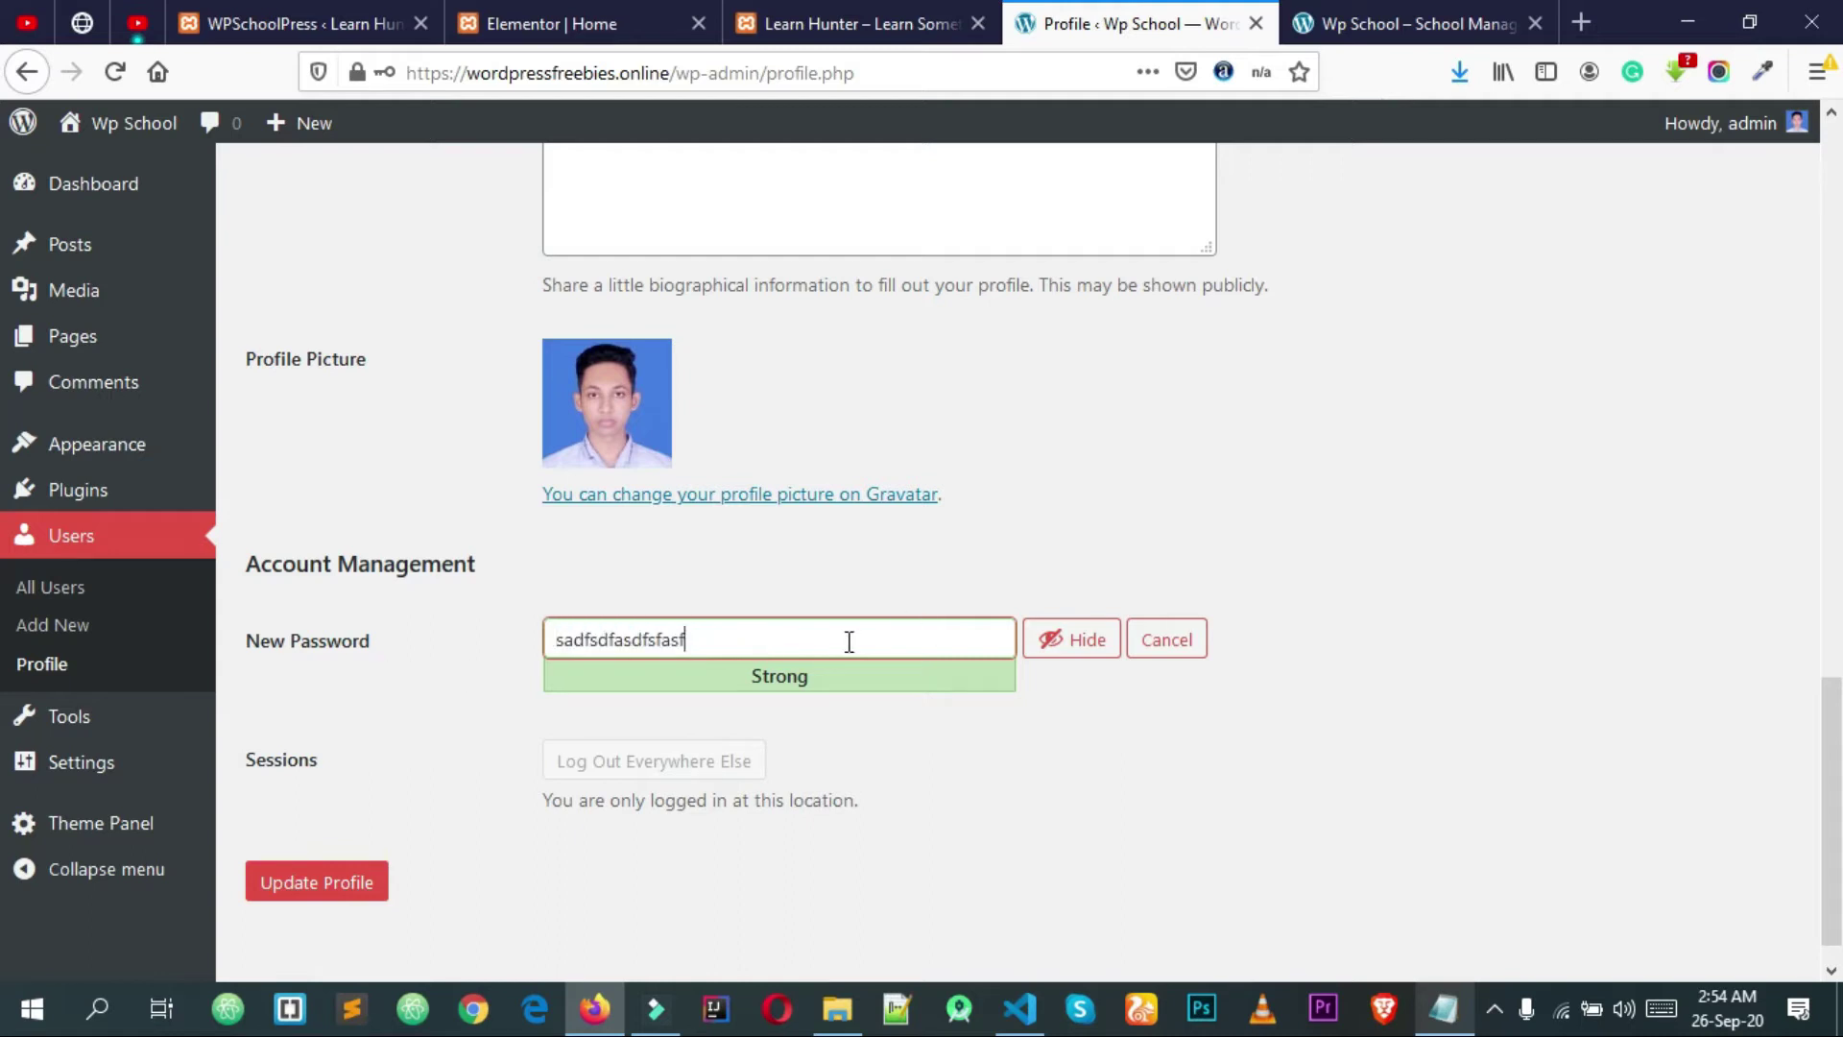
key(BackSpace)
key(BackSpace)
key(BackSpace)
key(BackSpace)
key(BackSpace)
key(BackSpace)
key(BackSpace)
key(BackSpace)
key(BackSpace)
key(BackSpace)
key(BackSpace)
key(BackSpace)
key(BackSpace)
key(BackSpace)
key(BackSpace)
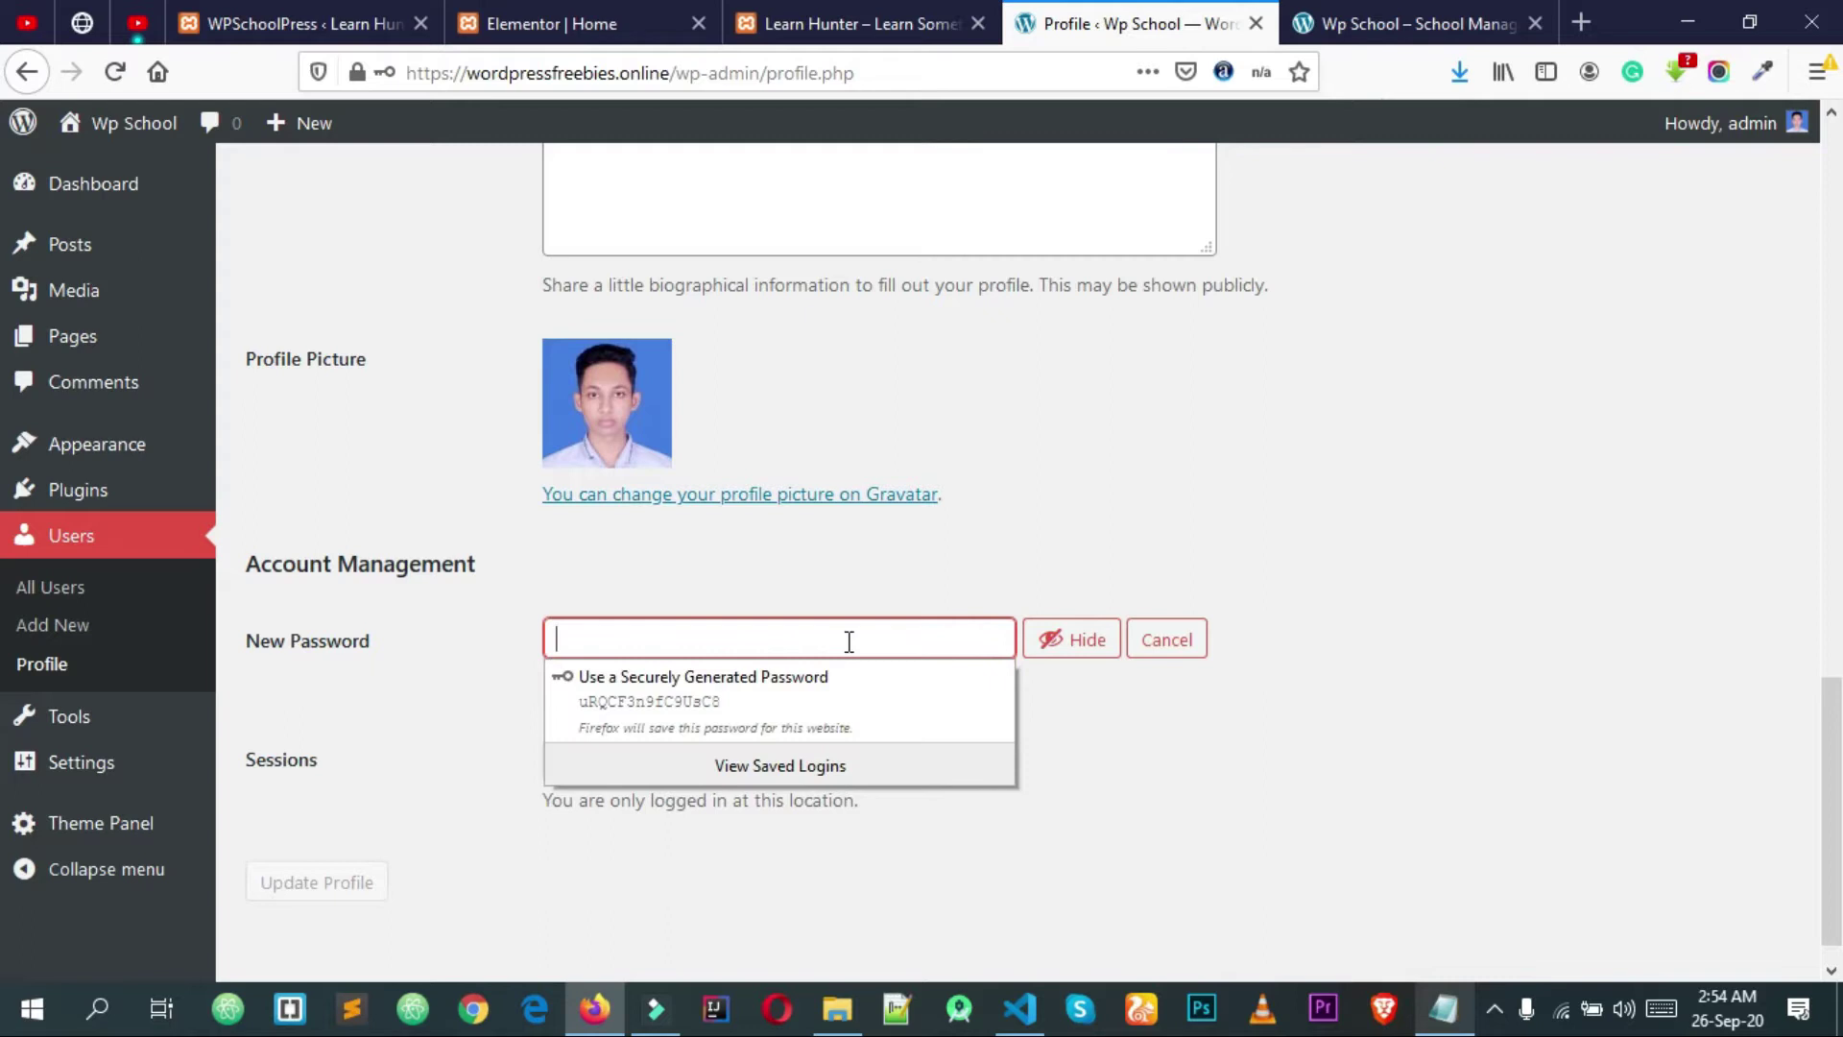
Step: Generate a fresh strong password, update the profile, and decline Firefox's save-login prompt
click(1082, 643)
click(1182, 643)
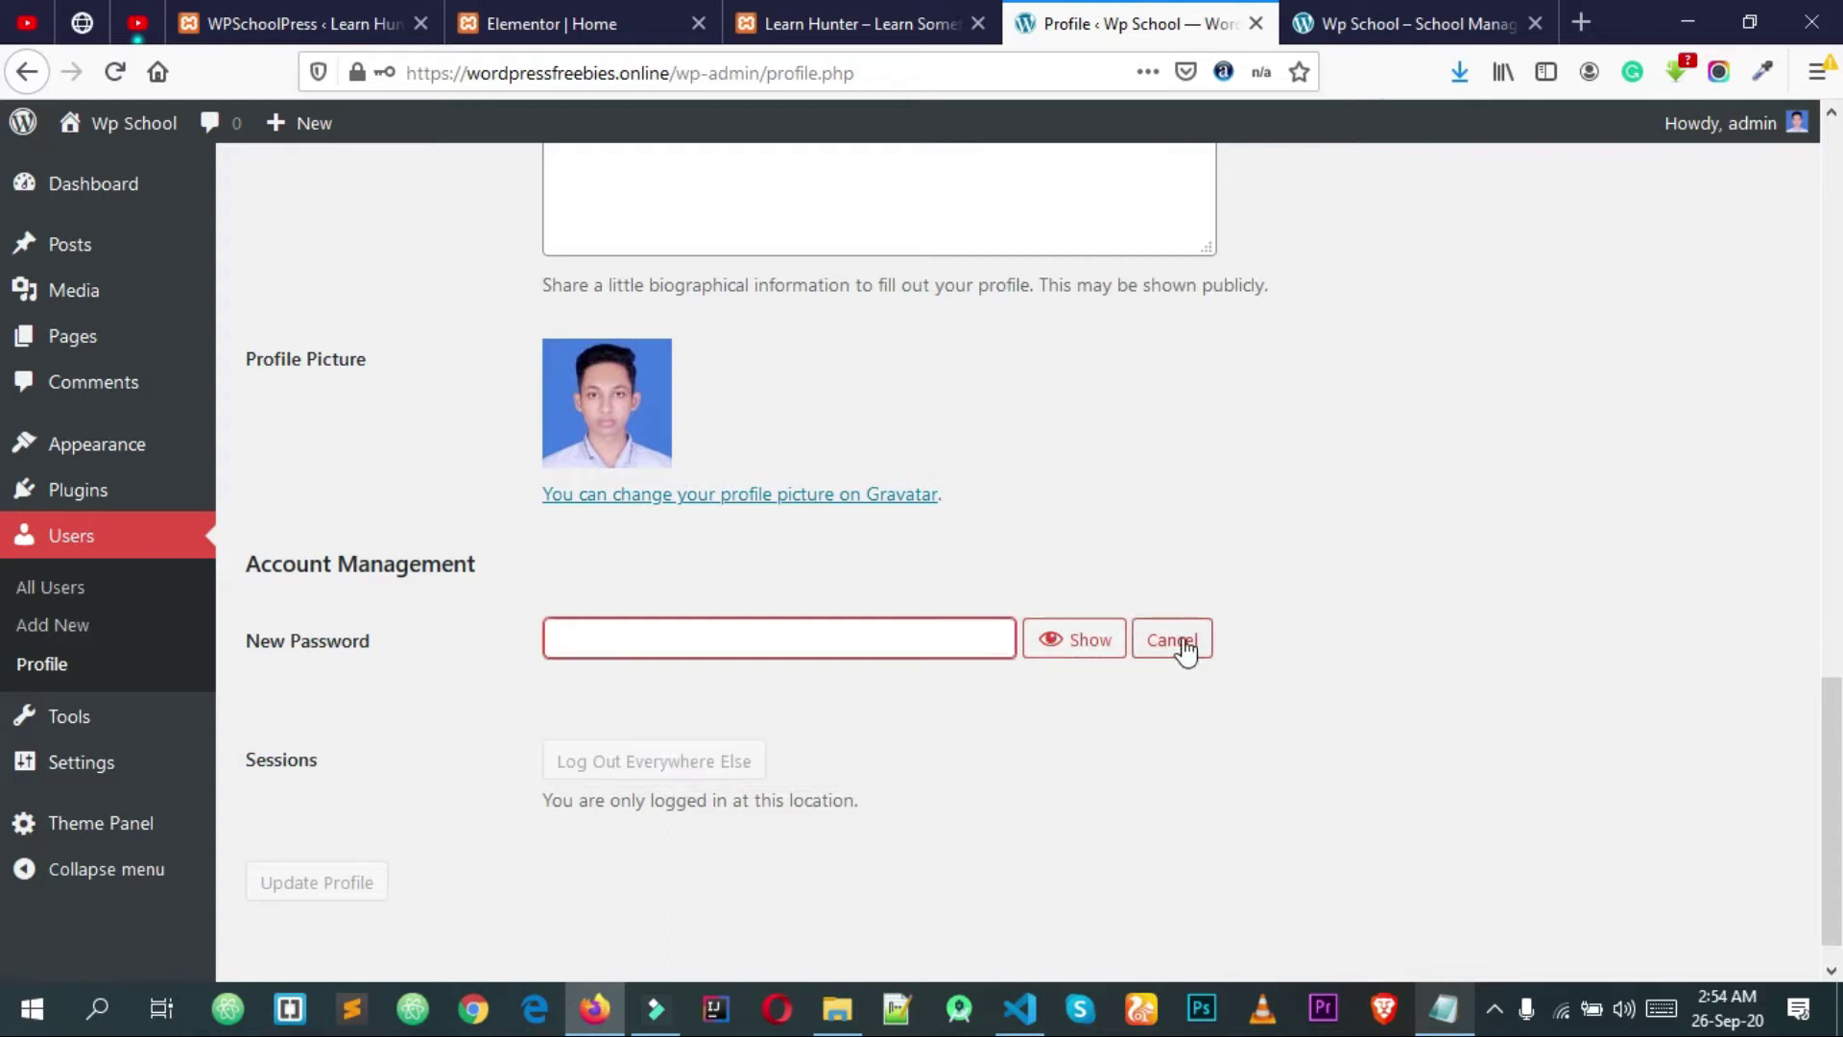
click(588, 641)
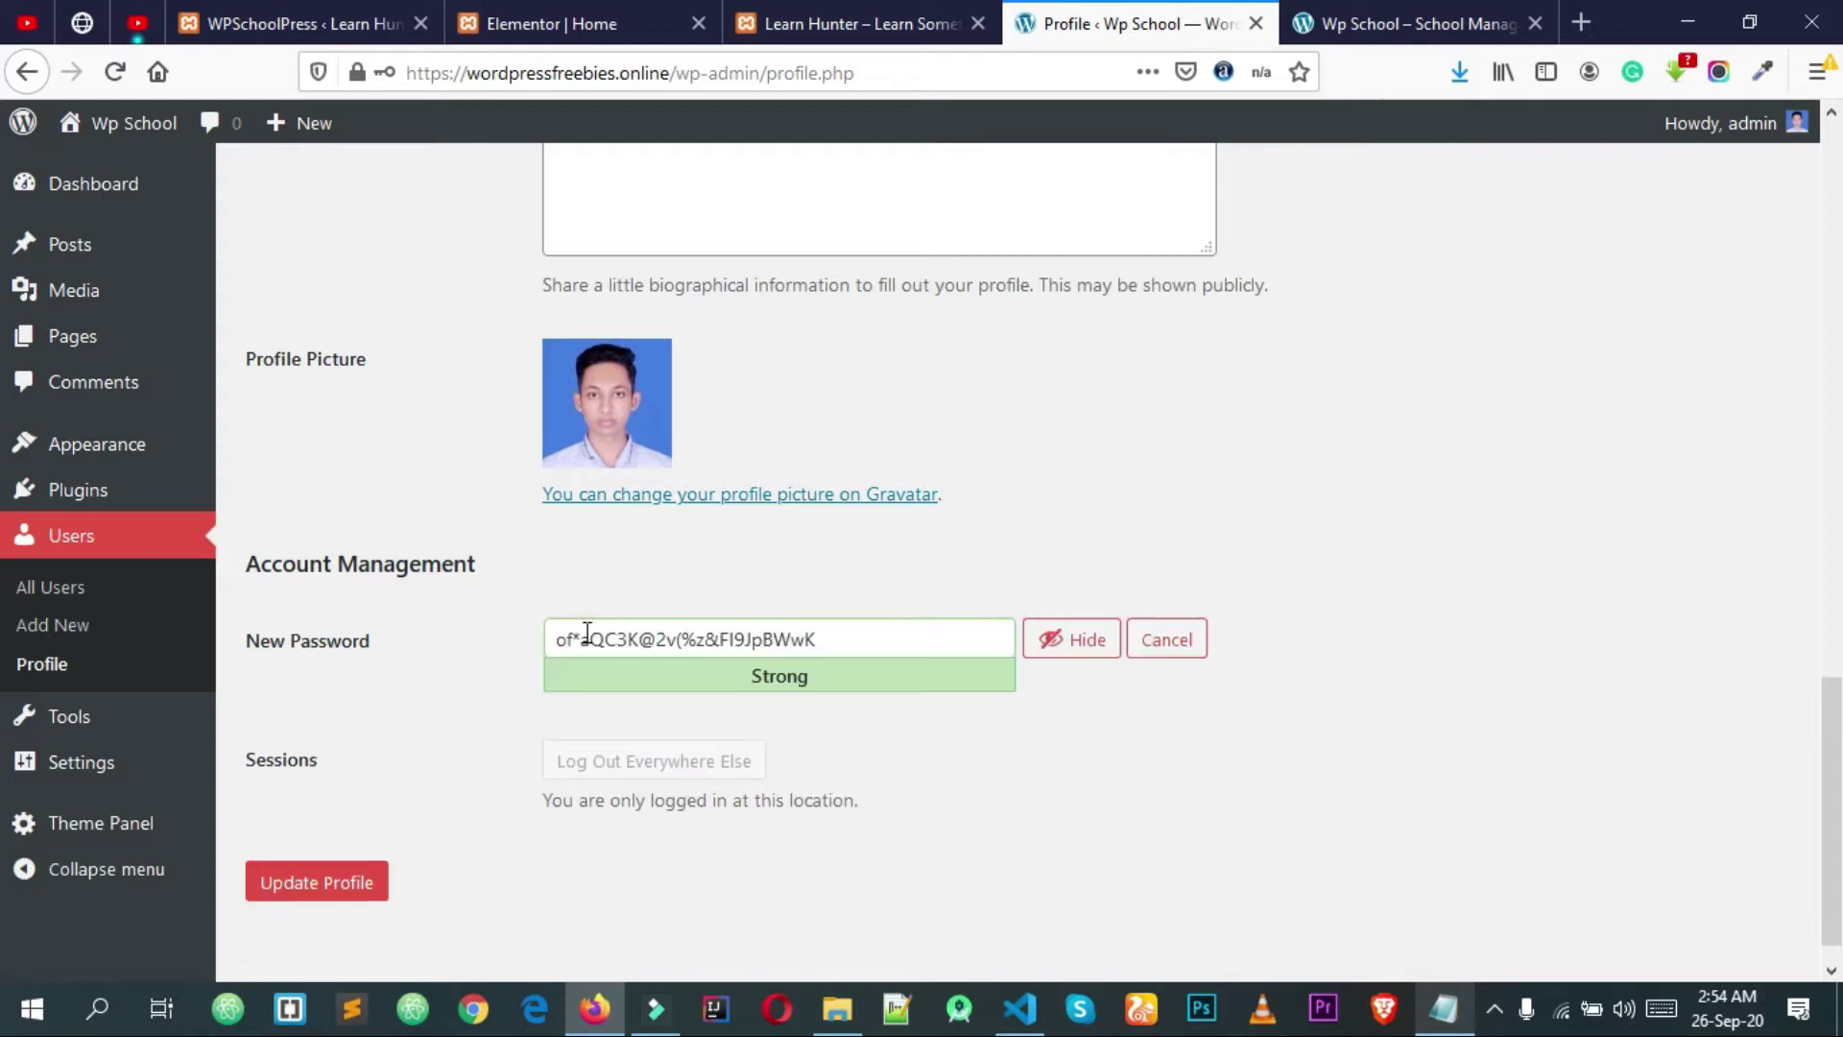
drag(891, 634, 577, 619)
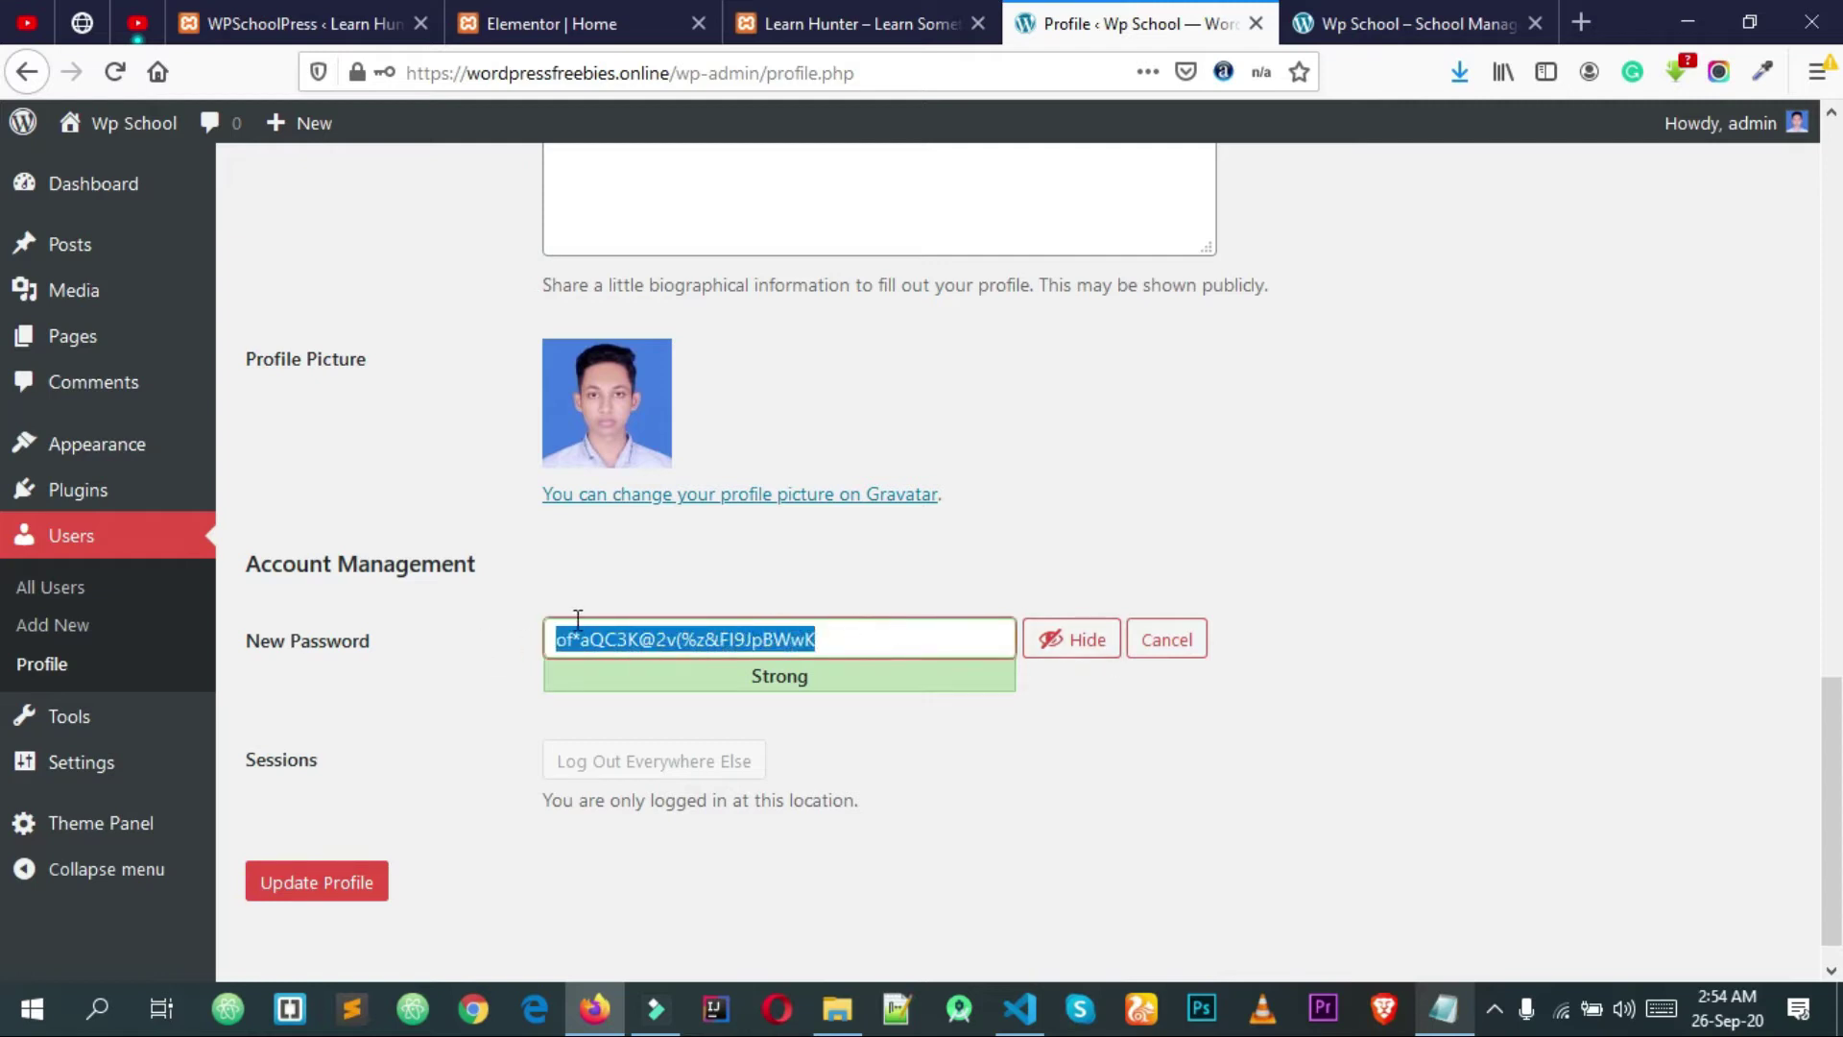
click(805, 578)
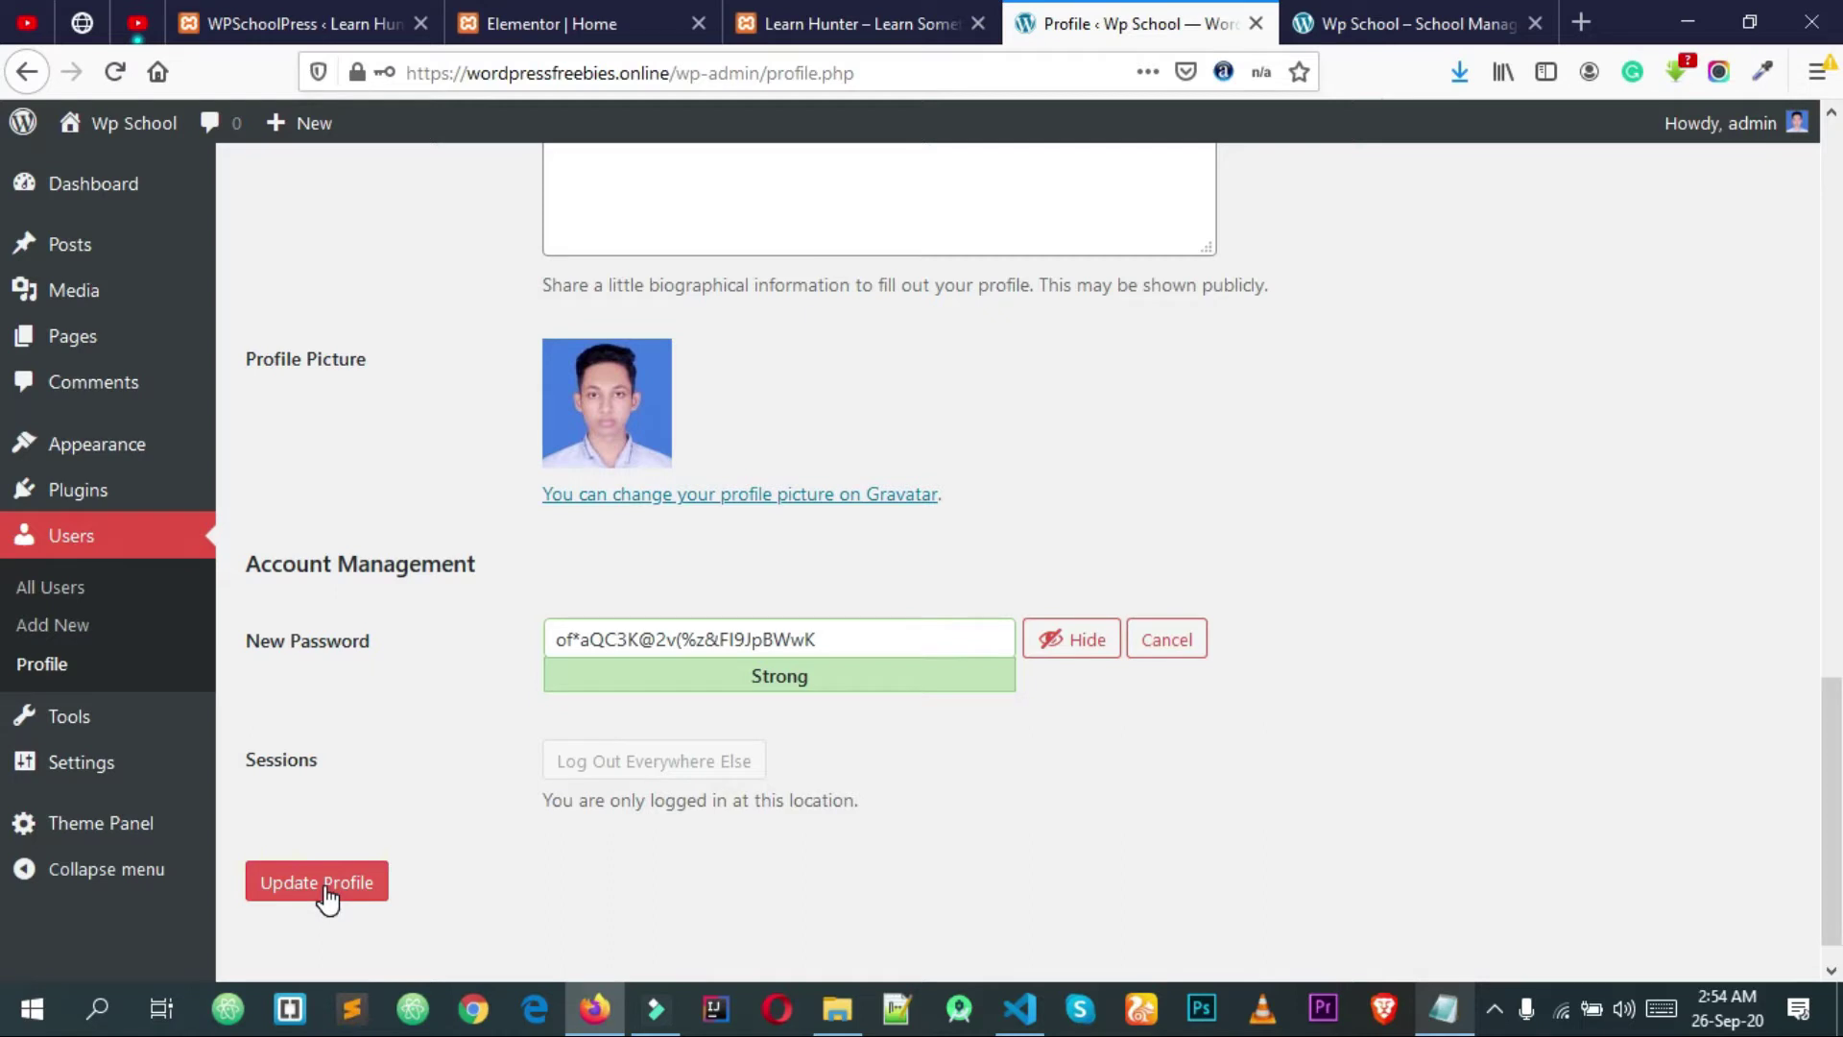
click(327, 900)
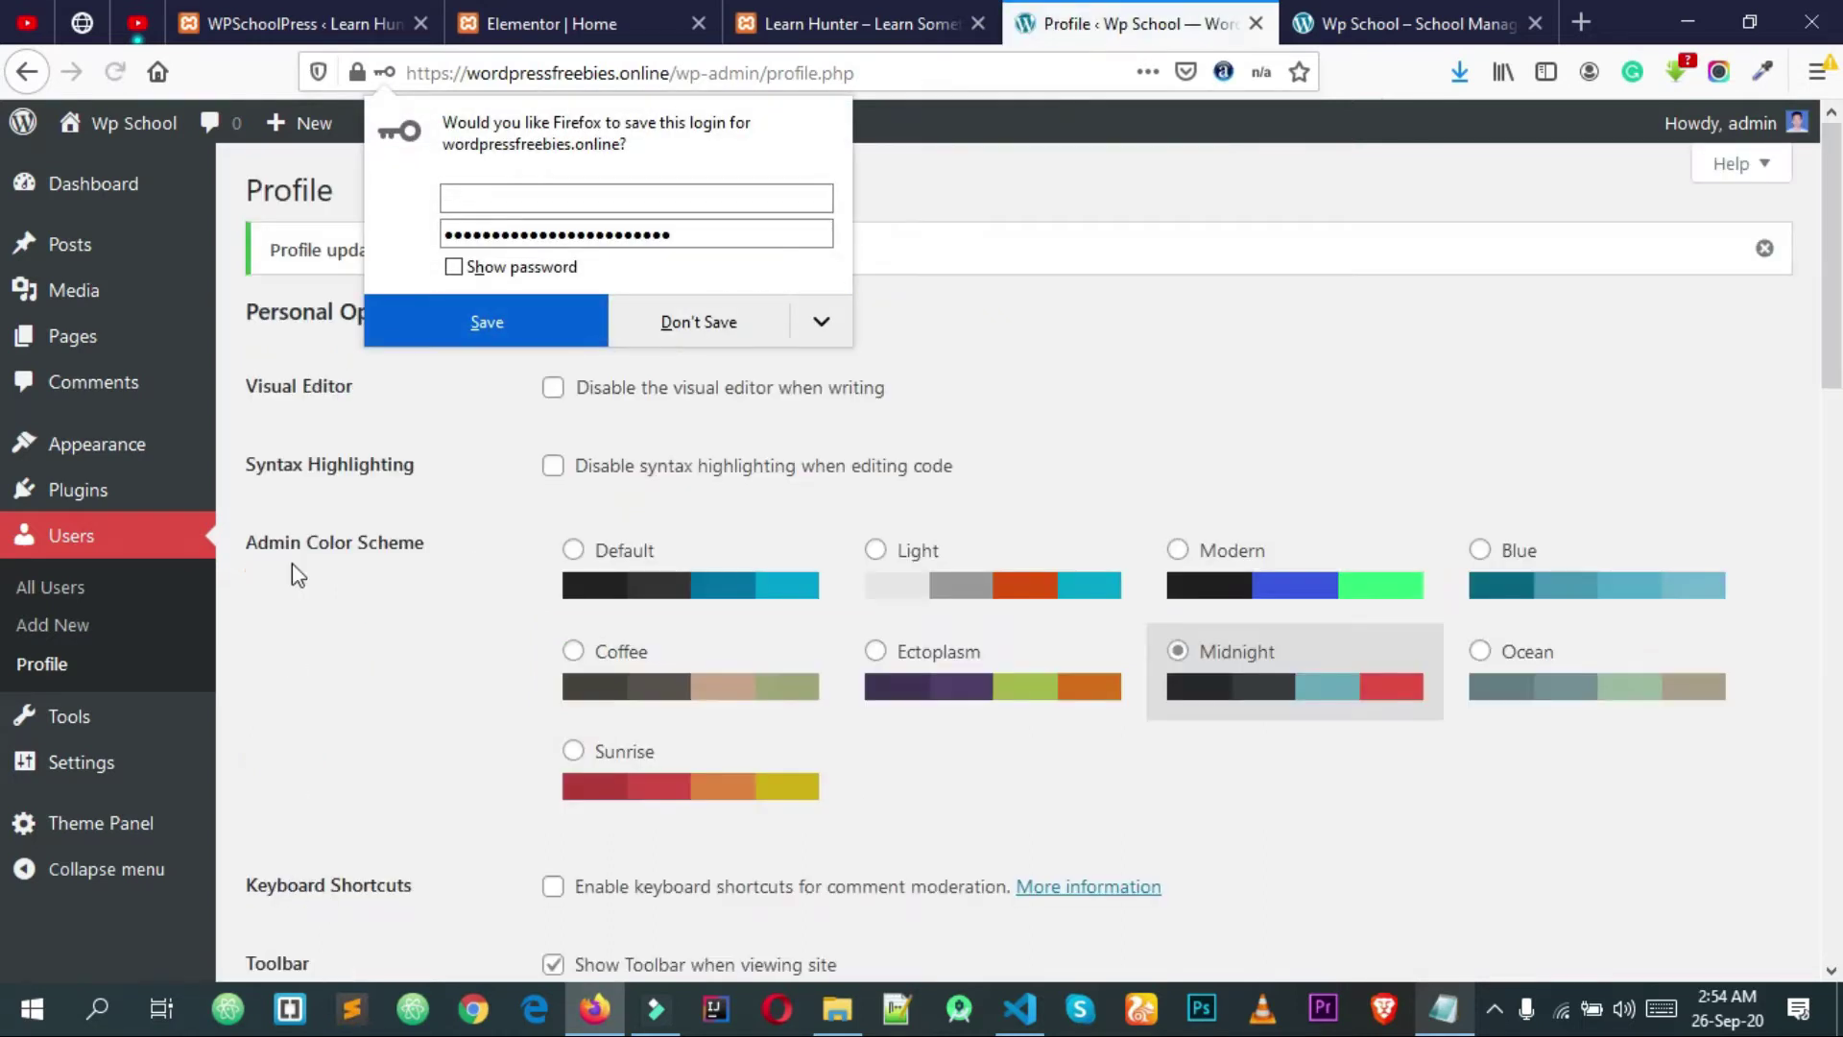
click(699, 321)
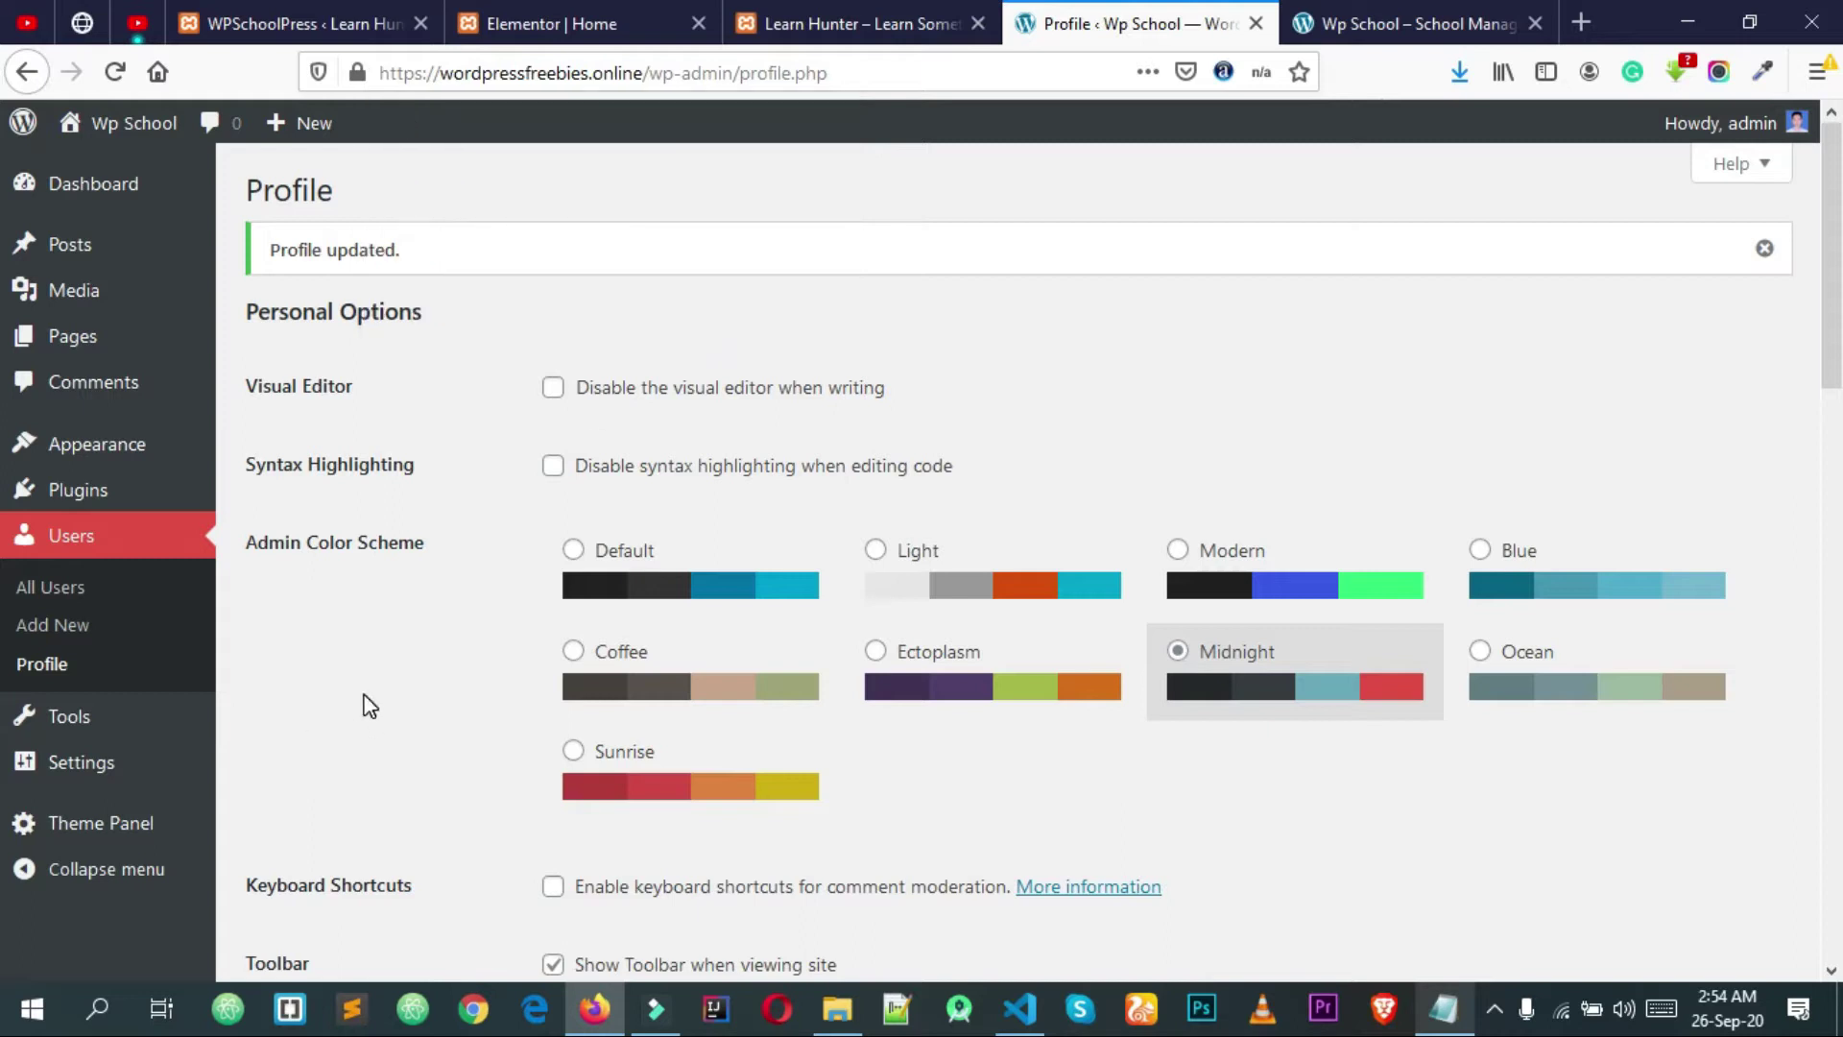
scroll(365, 701, down, 1)
Step: In General Settings, review the site title Wp School and tagline School Management Website
mouse_move(144, 768)
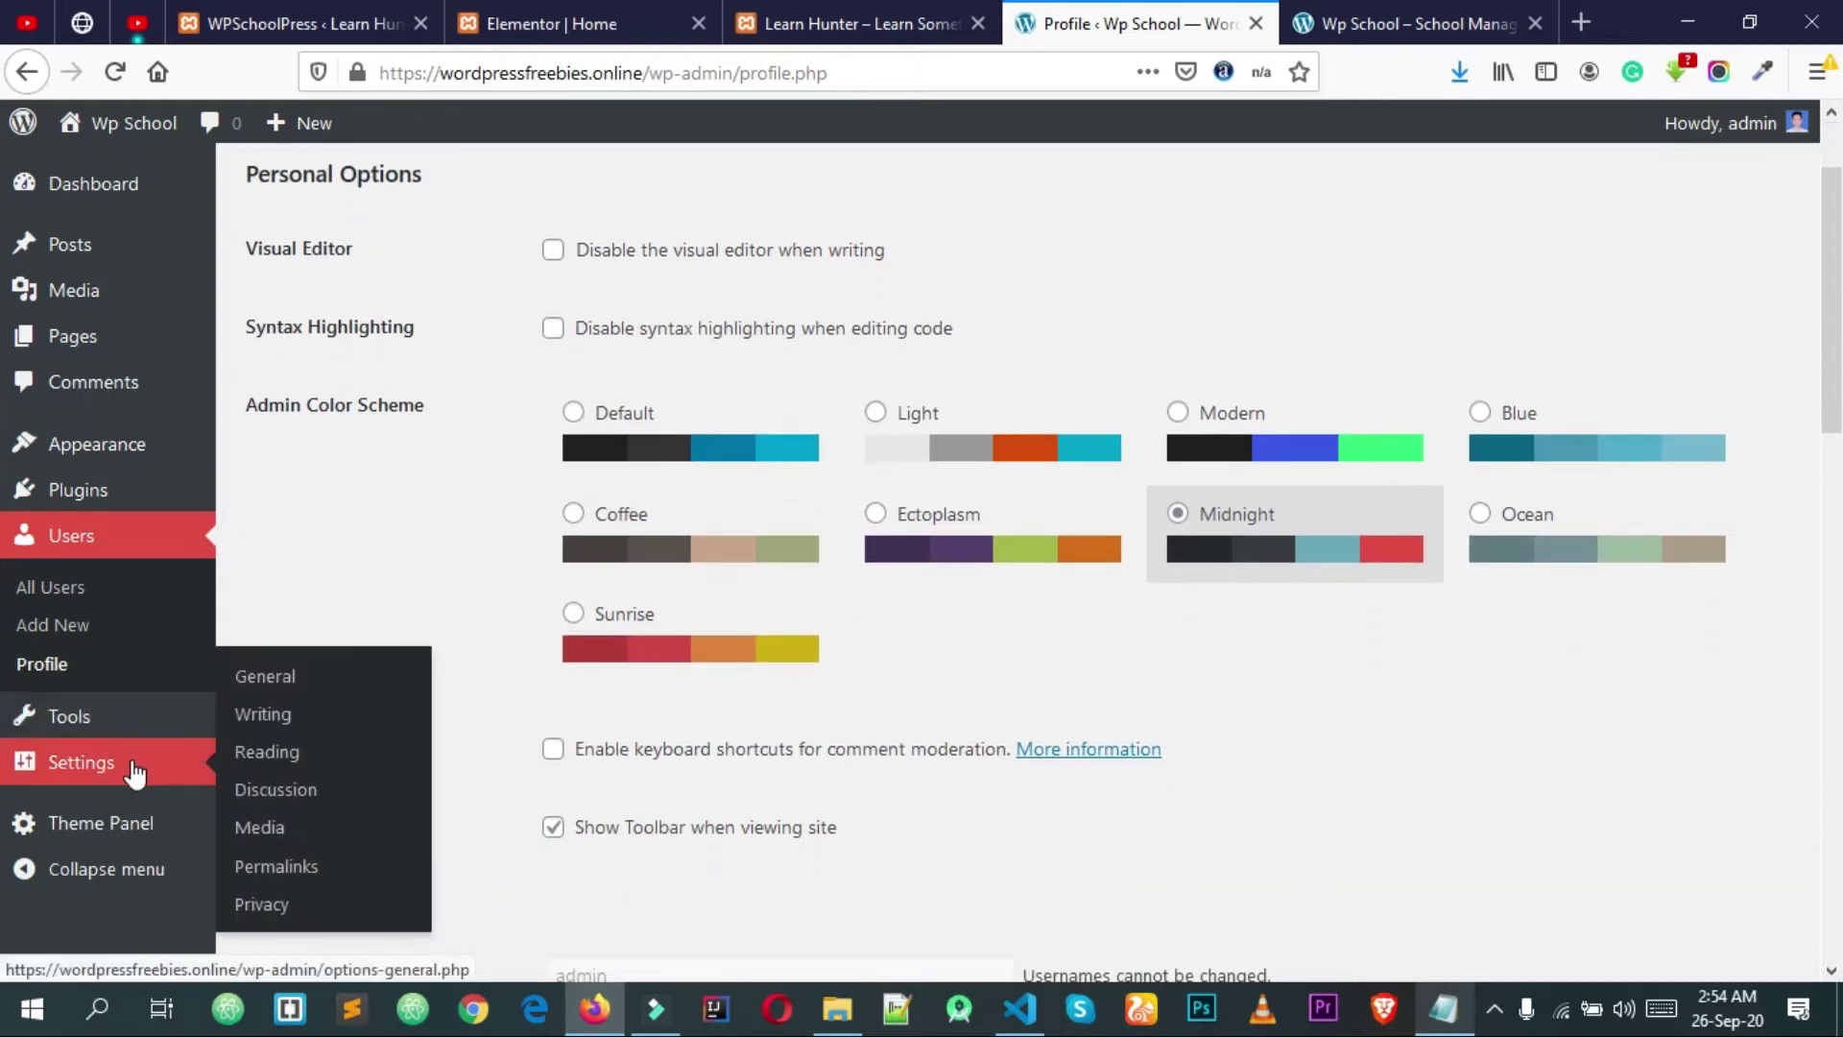
click(259, 687)
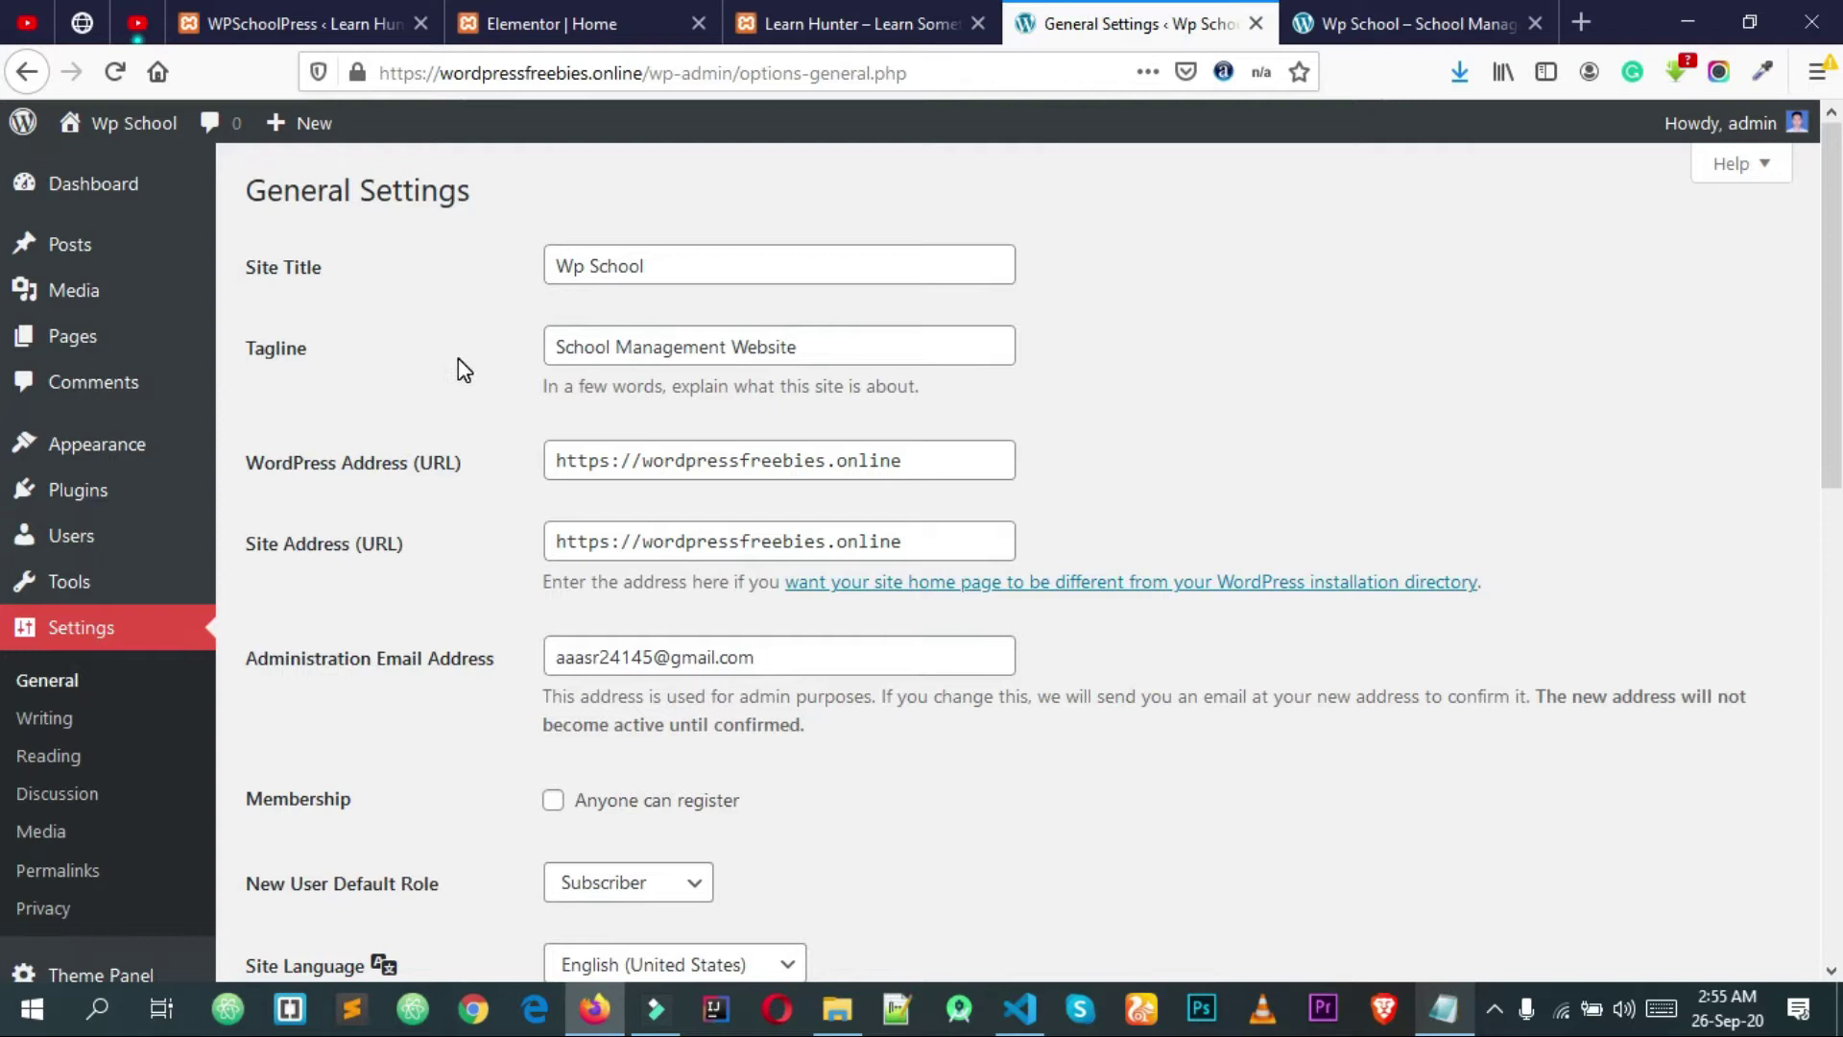
click(280, 271)
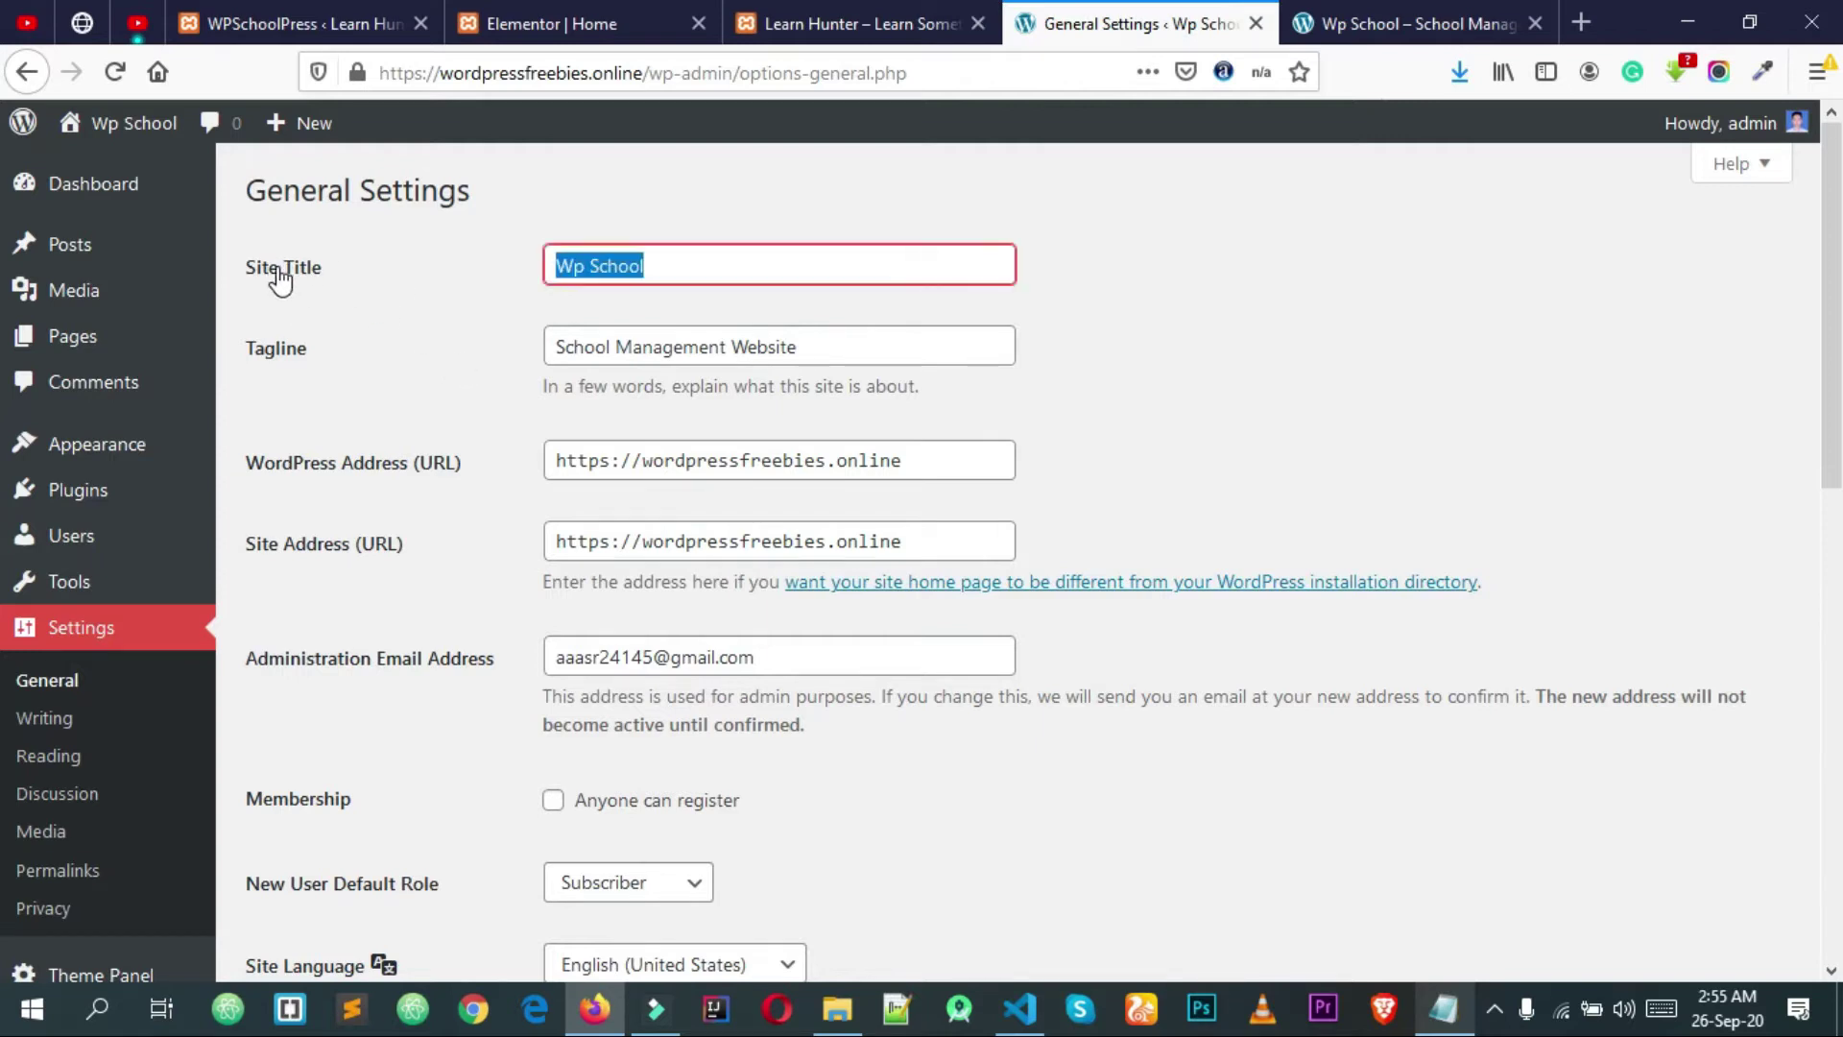
click(287, 332)
click(291, 351)
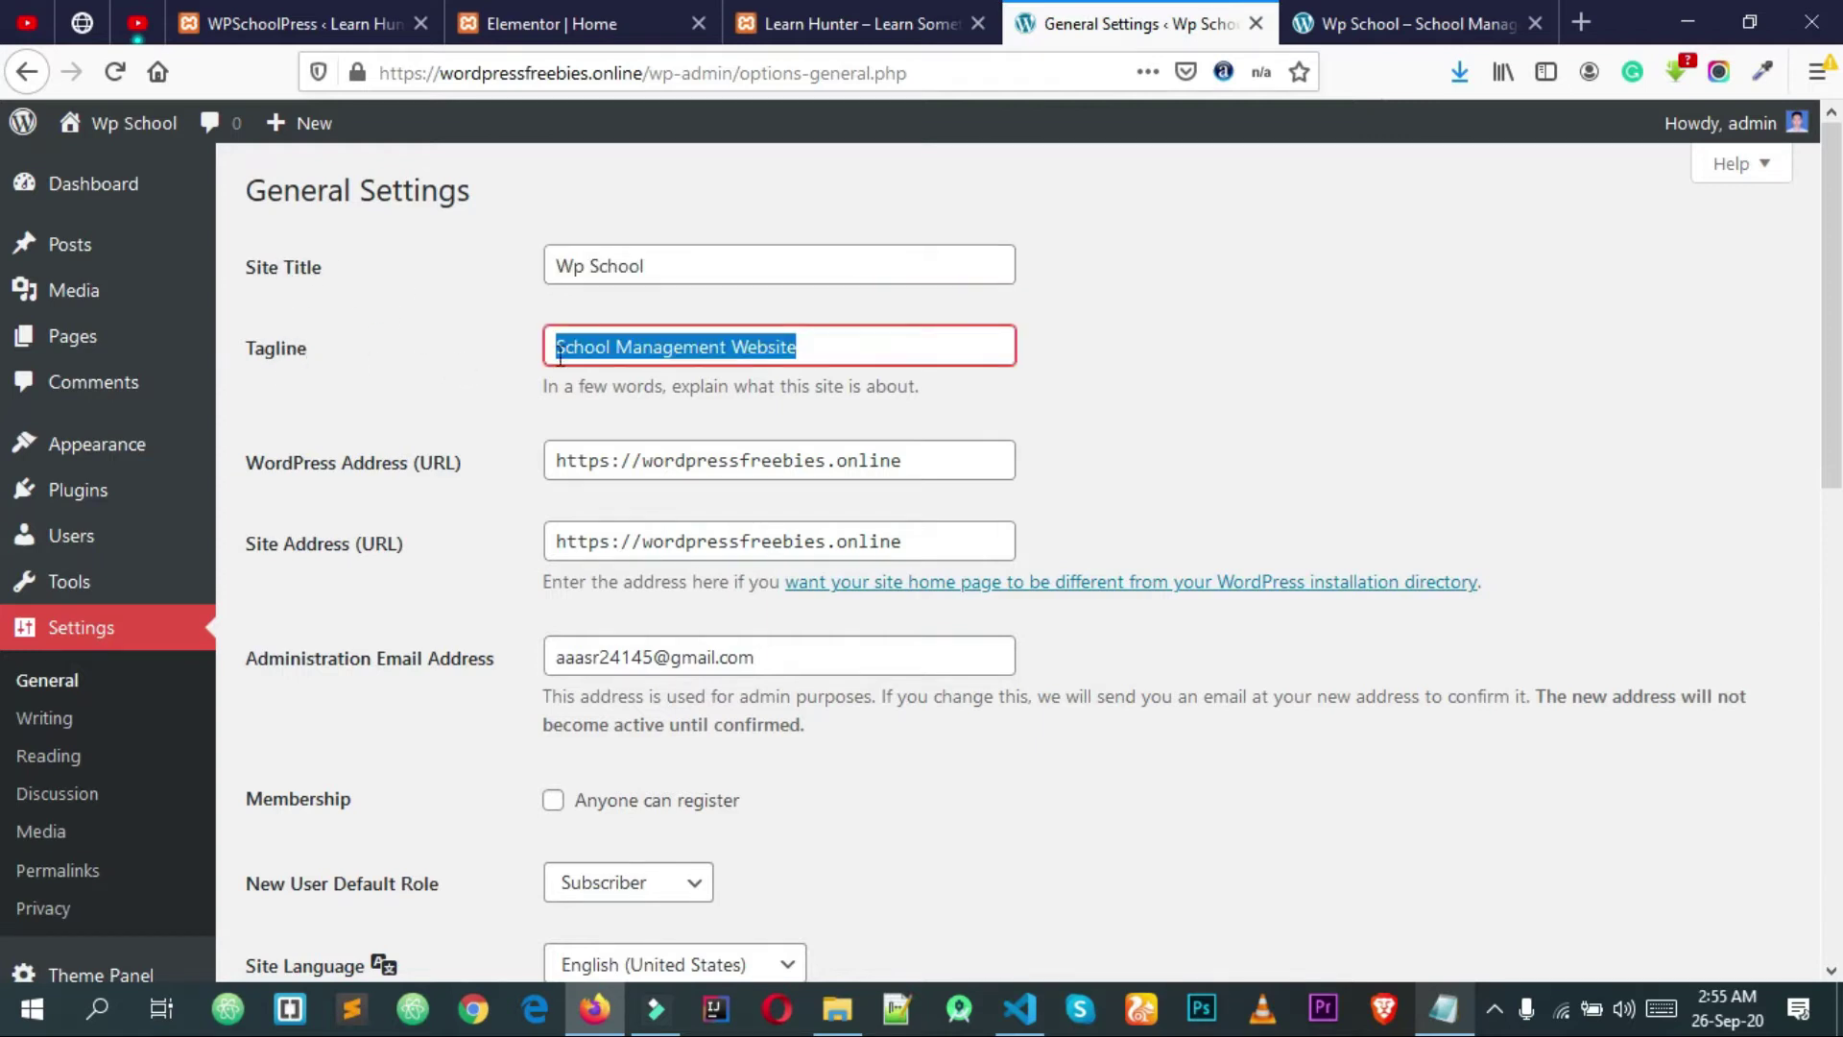
click(861, 336)
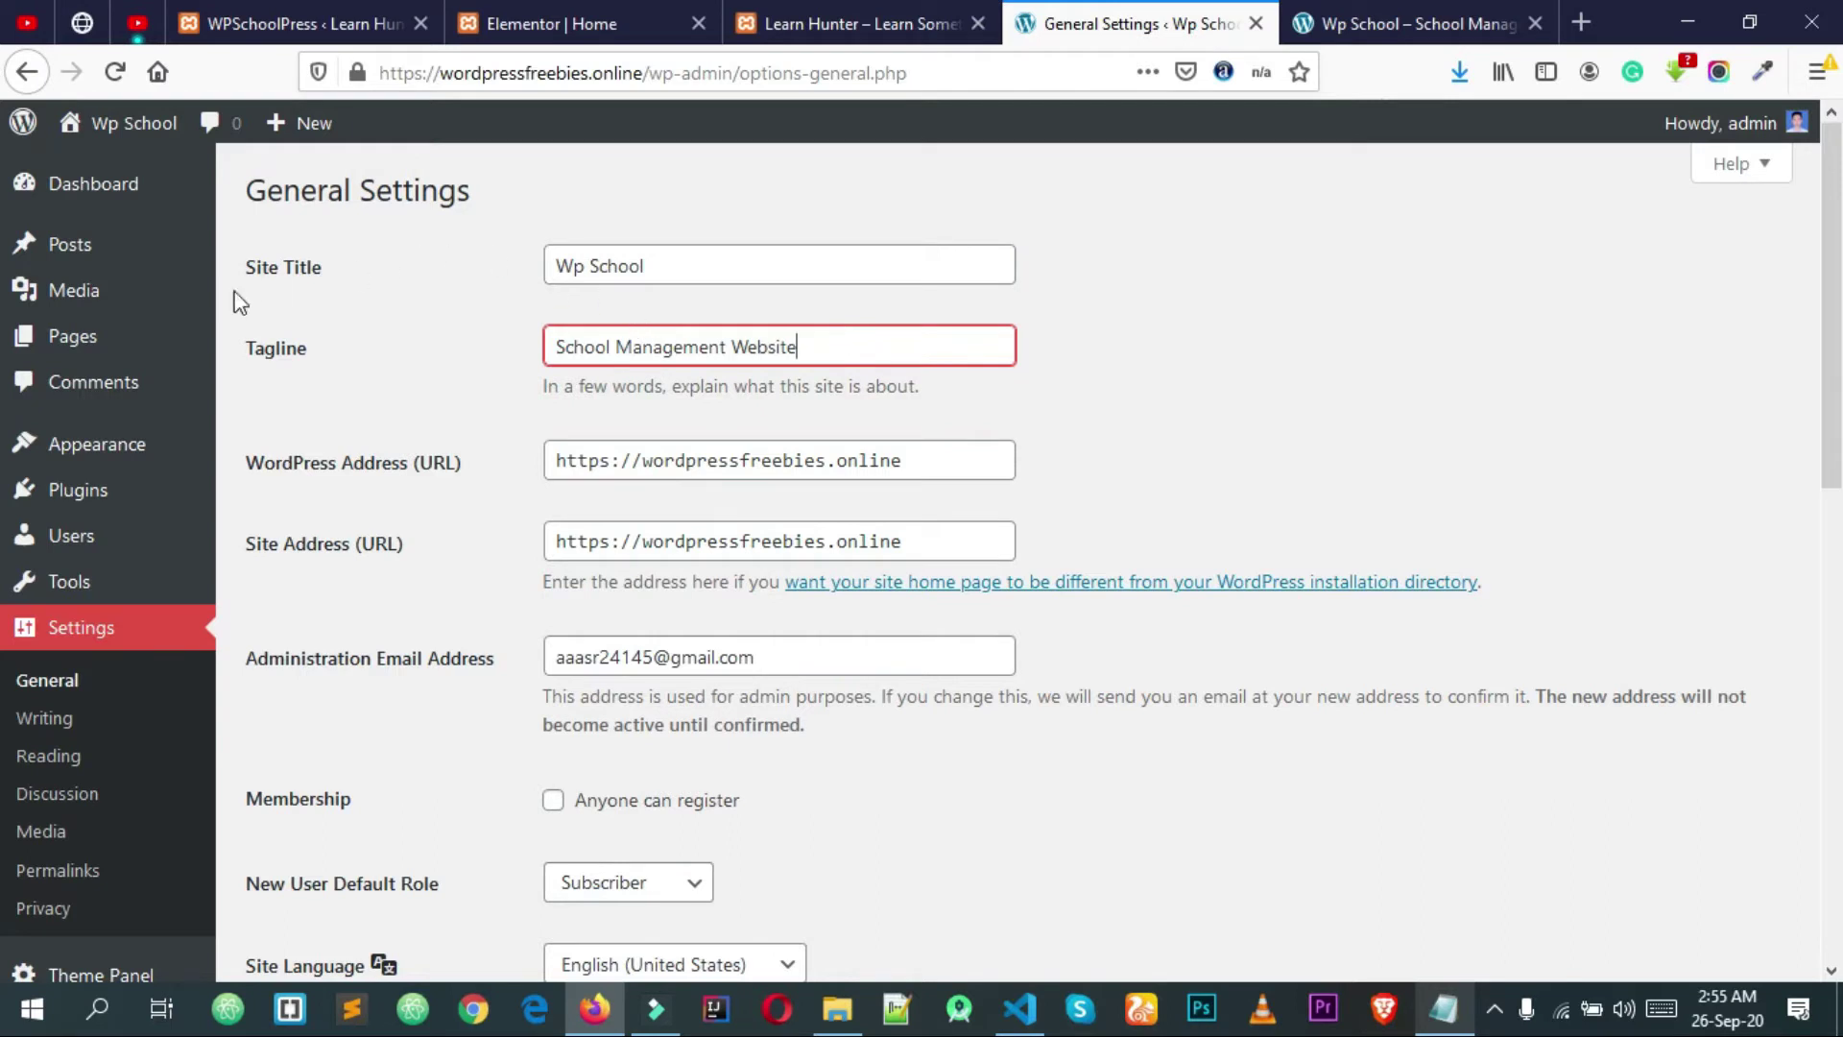
drag(737, 272, 474, 247)
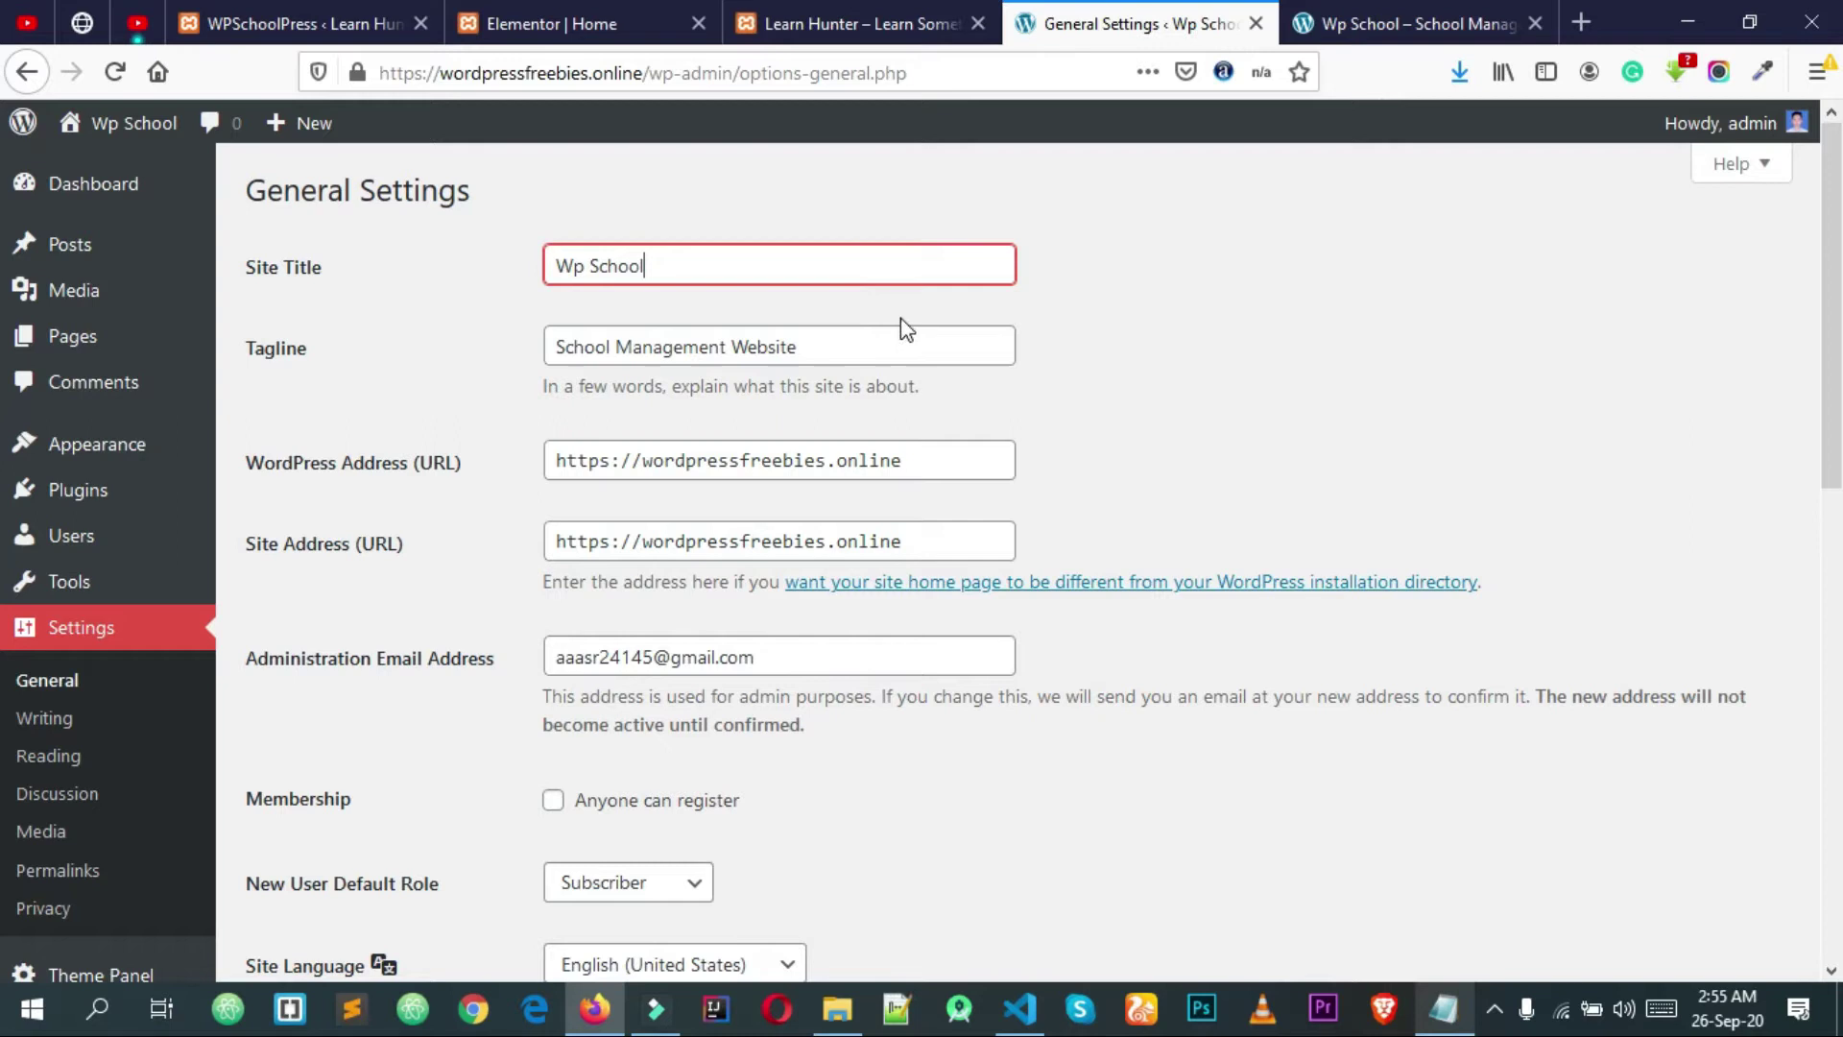
drag(790, 346, 538, 337)
click(538, 337)
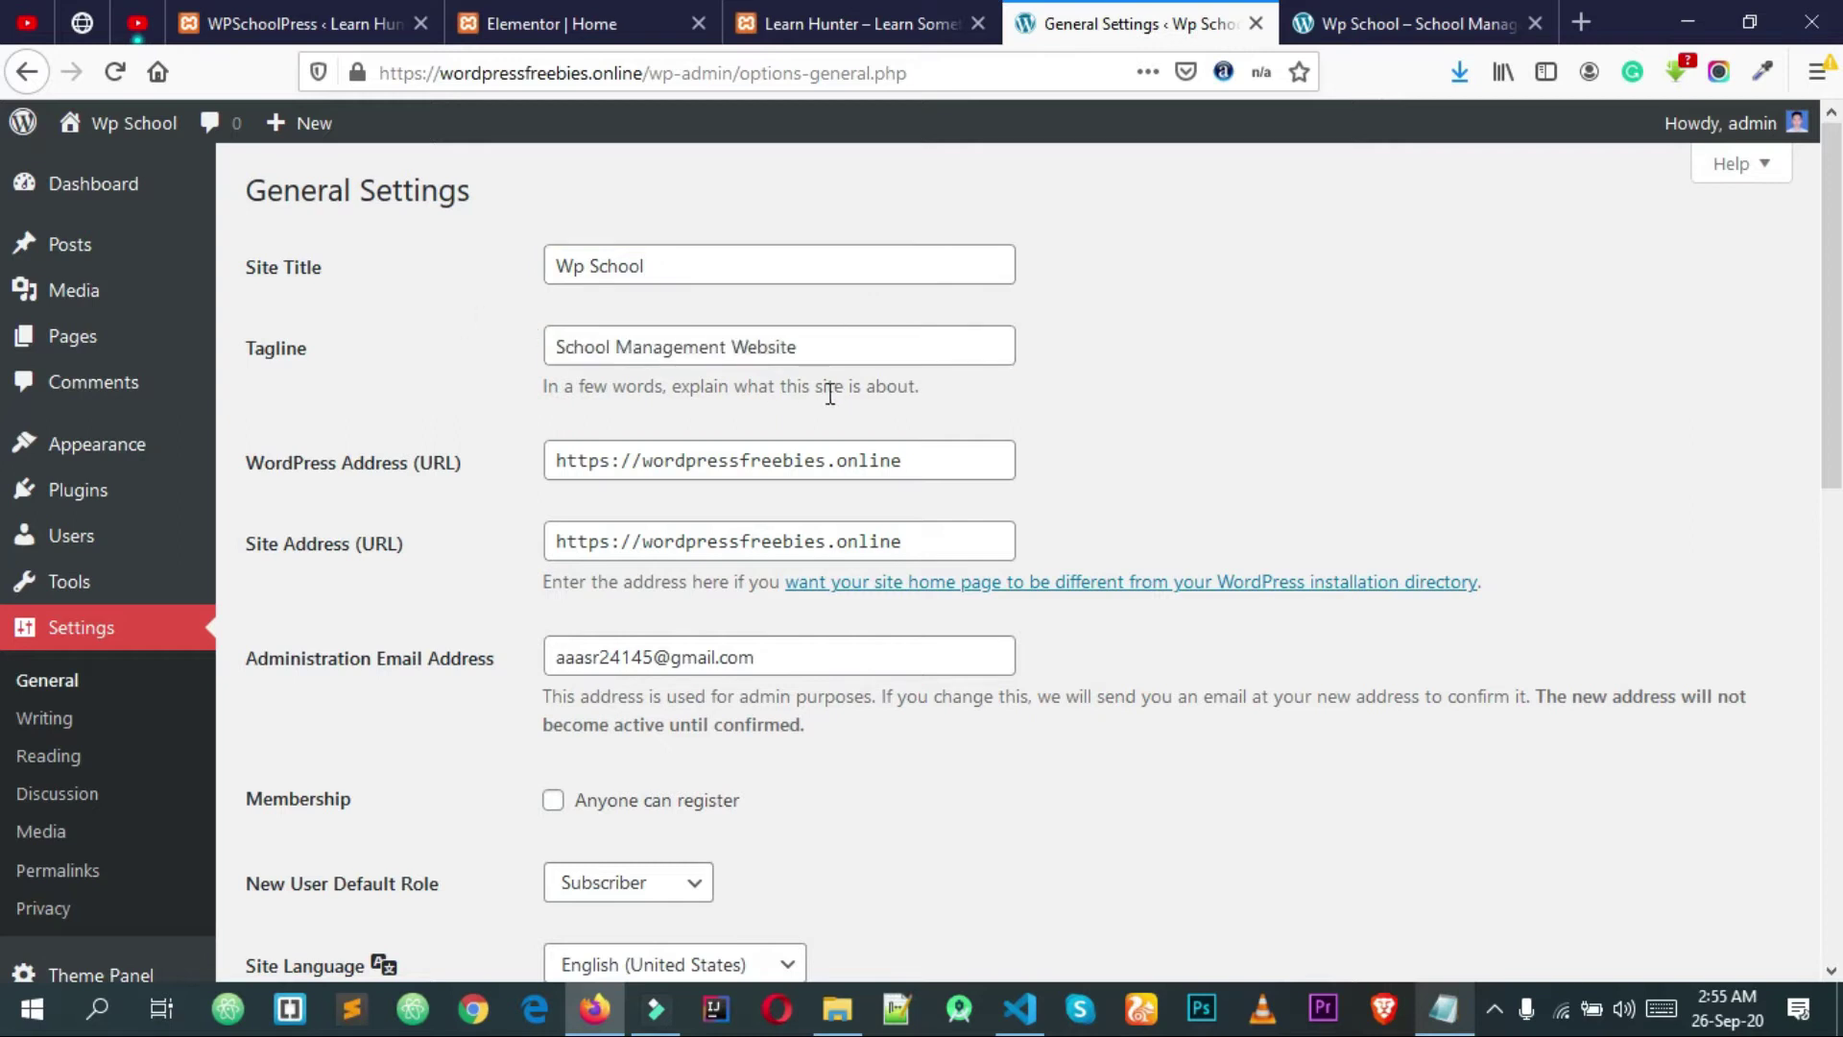
drag(876, 342, 502, 354)
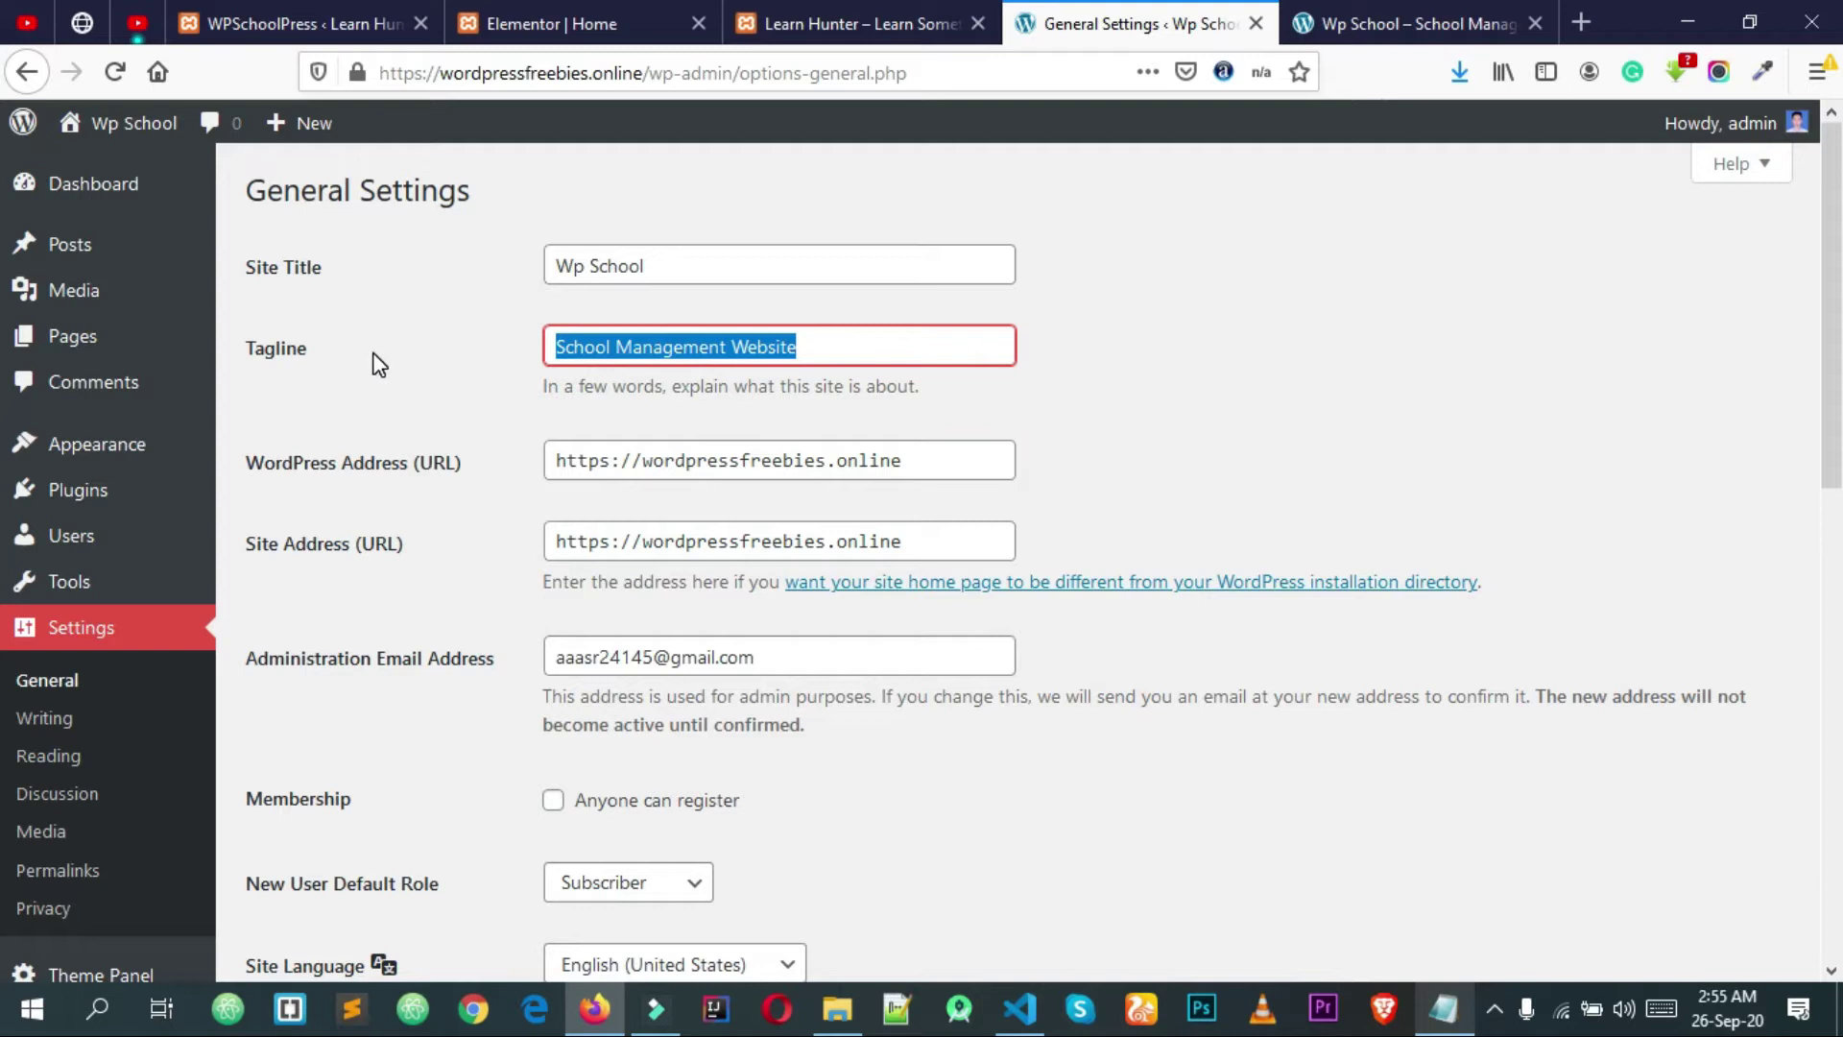
drag(876, 346, 502, 355)
click(470, 358)
drag(824, 346, 663, 346)
click(1224, 349)
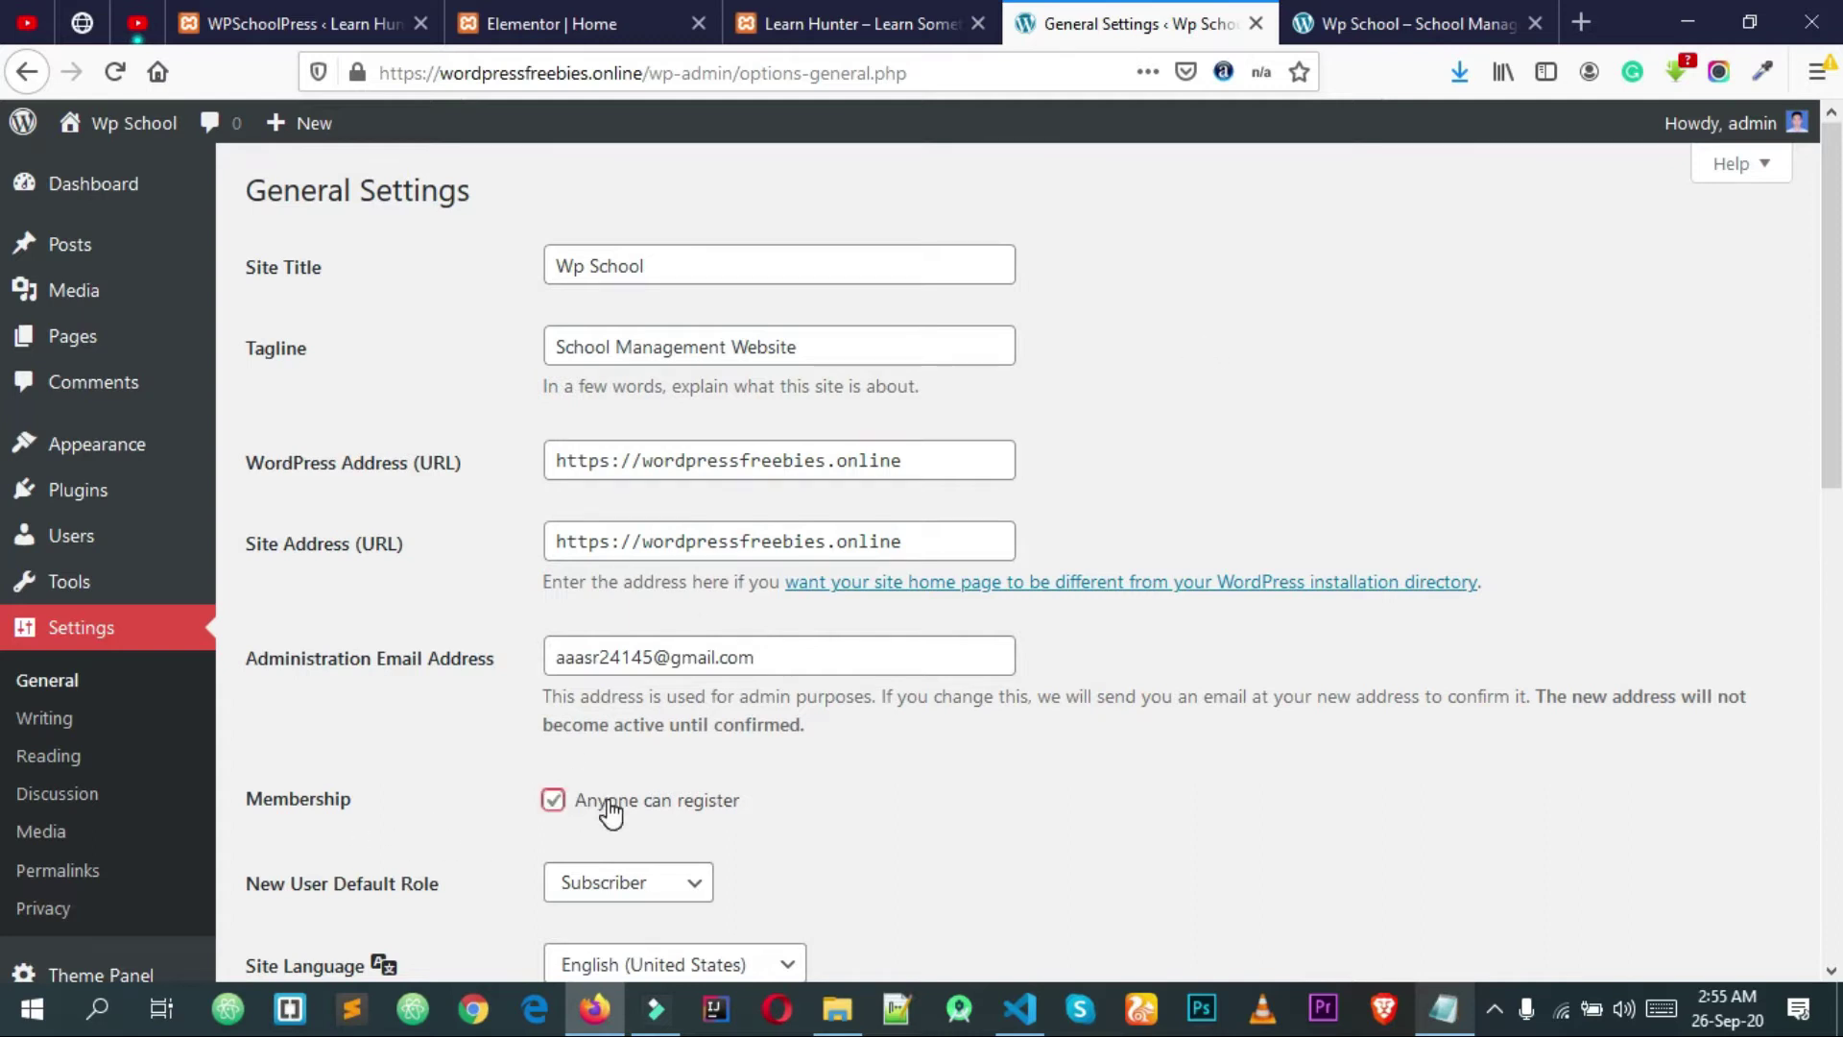
Step: Turn on 'Anyone can register', check the live site, and save the General Settings
click(817, 821)
click(1377, 35)
click(1131, 12)
scroll(1010, 534, down, 7)
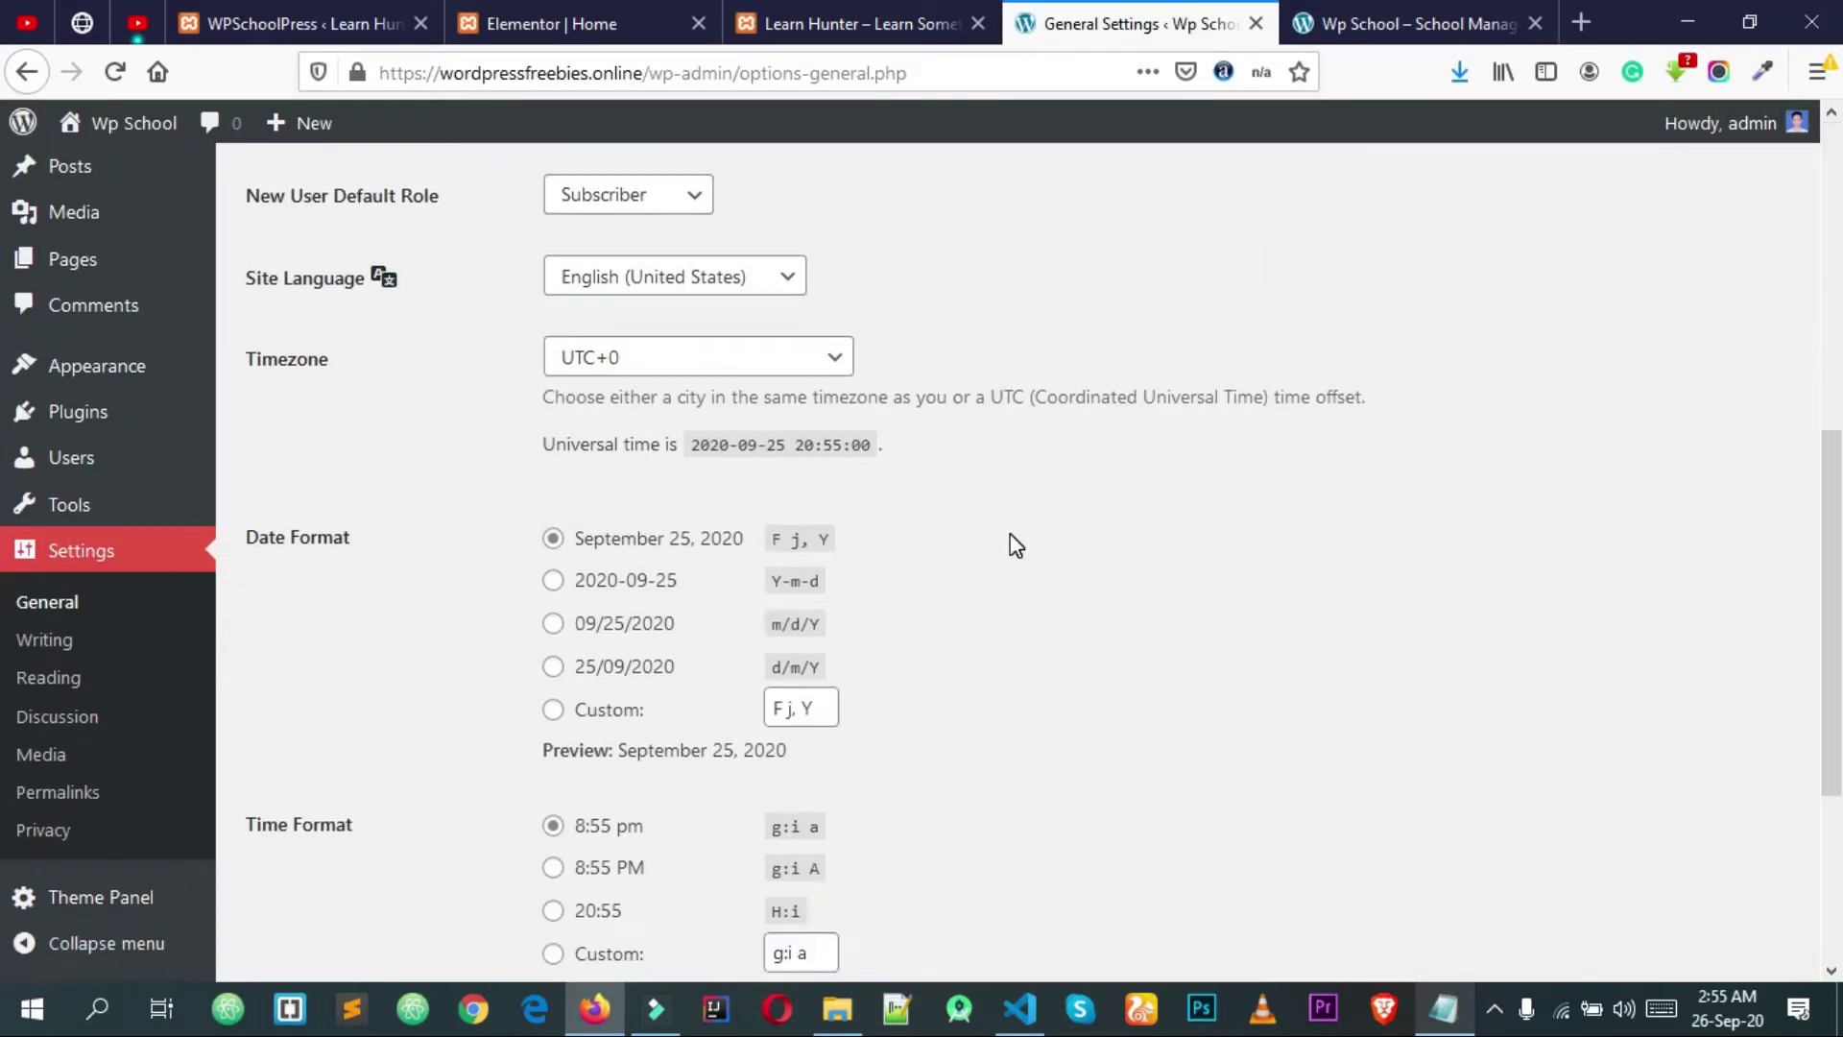
scroll(1010, 534, up, 3)
scroll(1009, 534, down, 6)
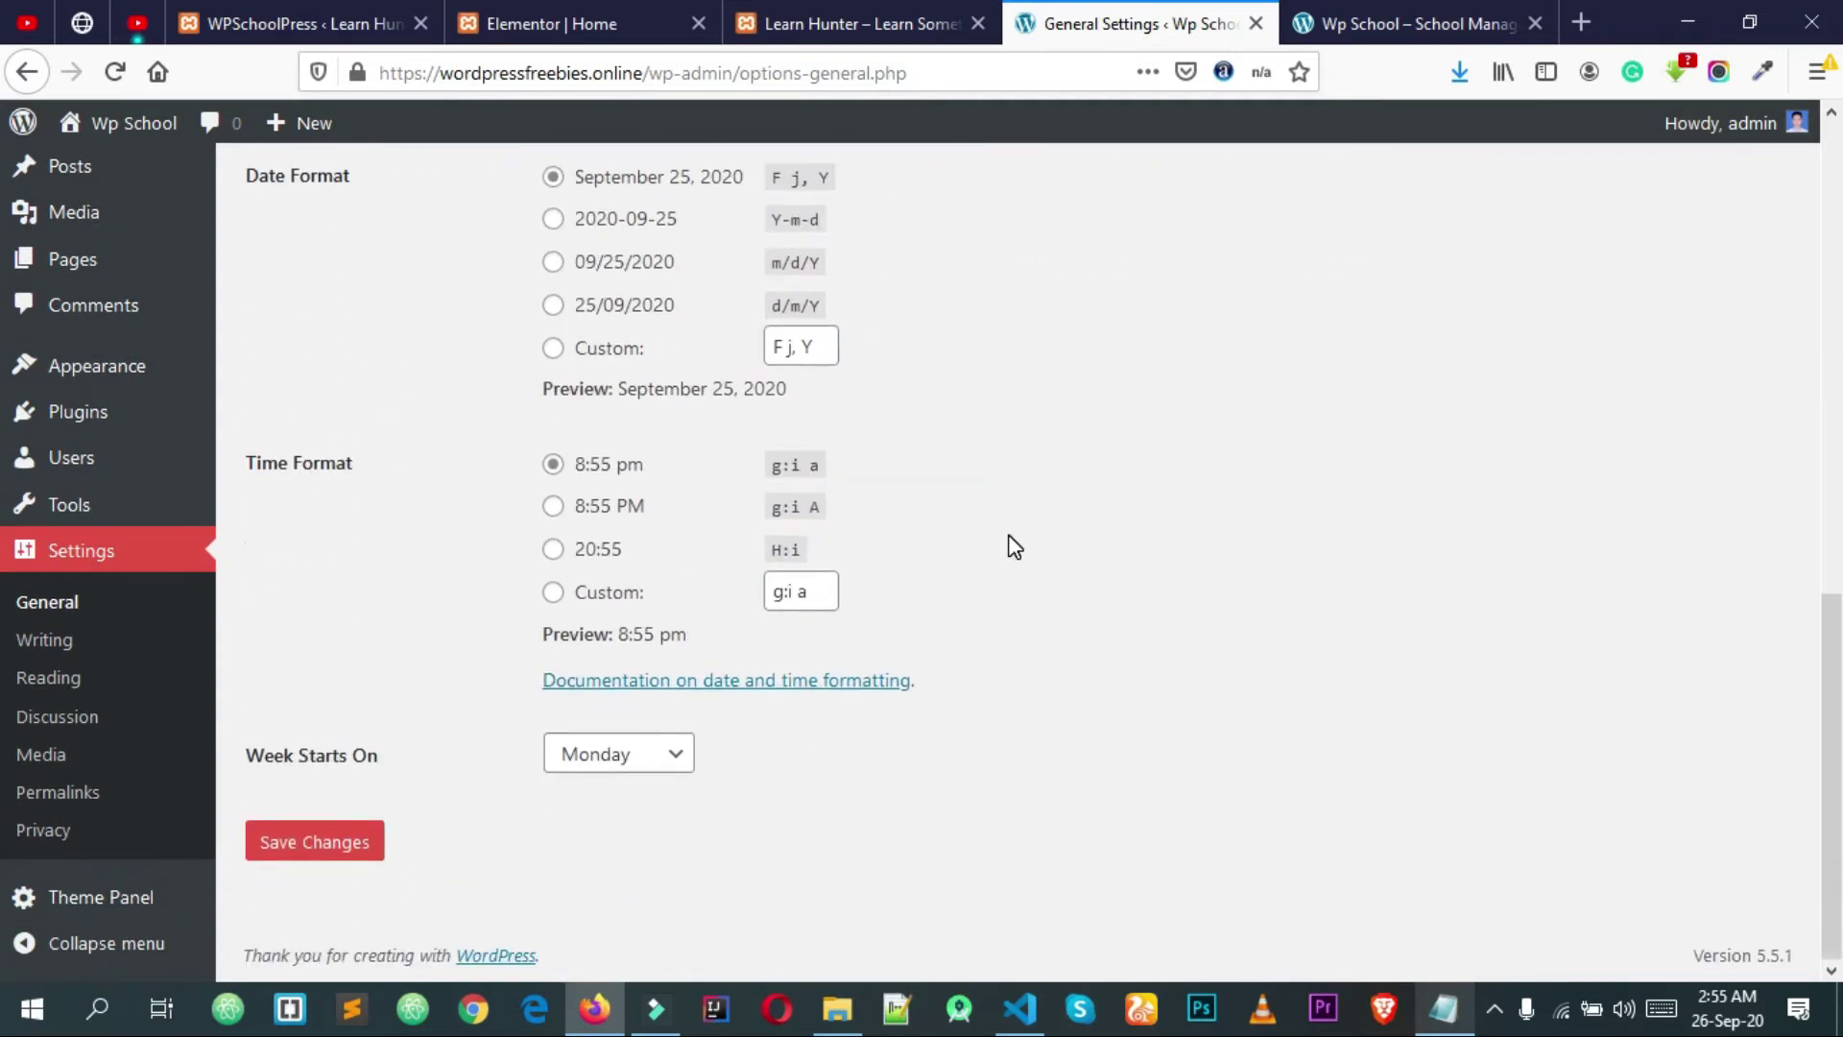
click(319, 854)
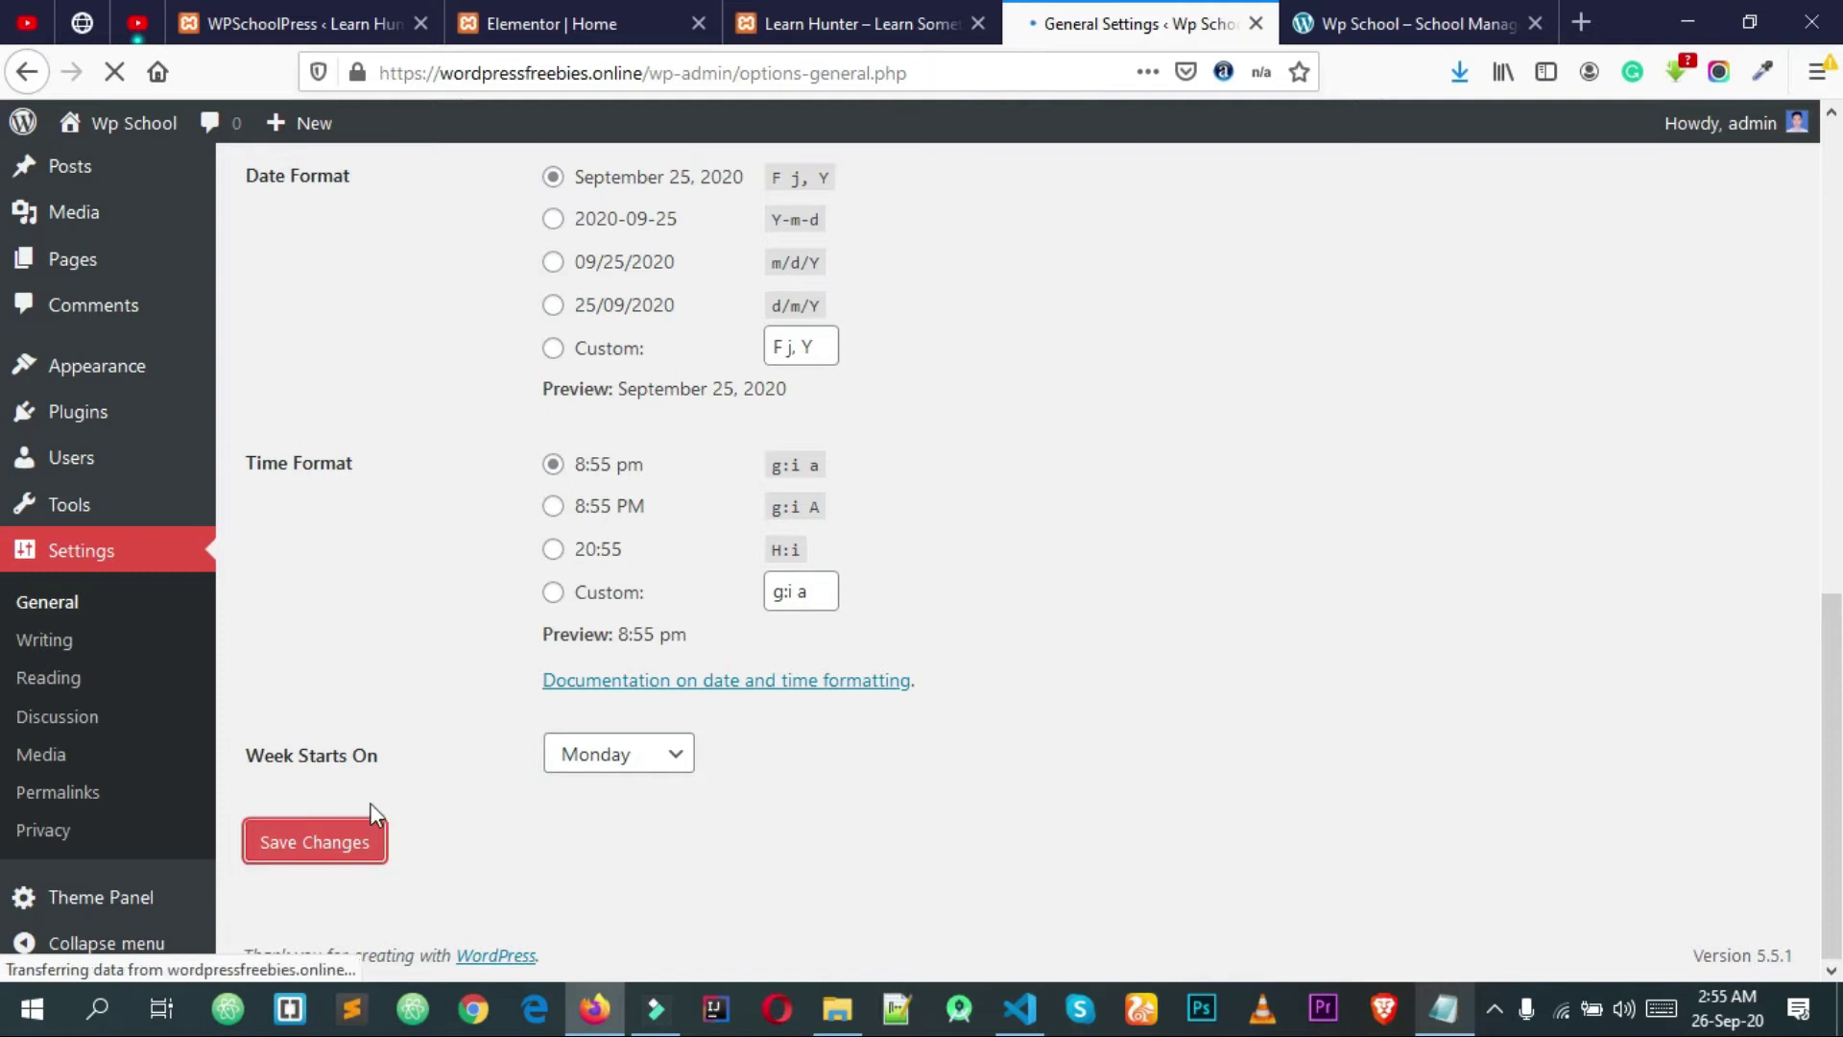
scroll(365, 826, down, 2)
click(312, 855)
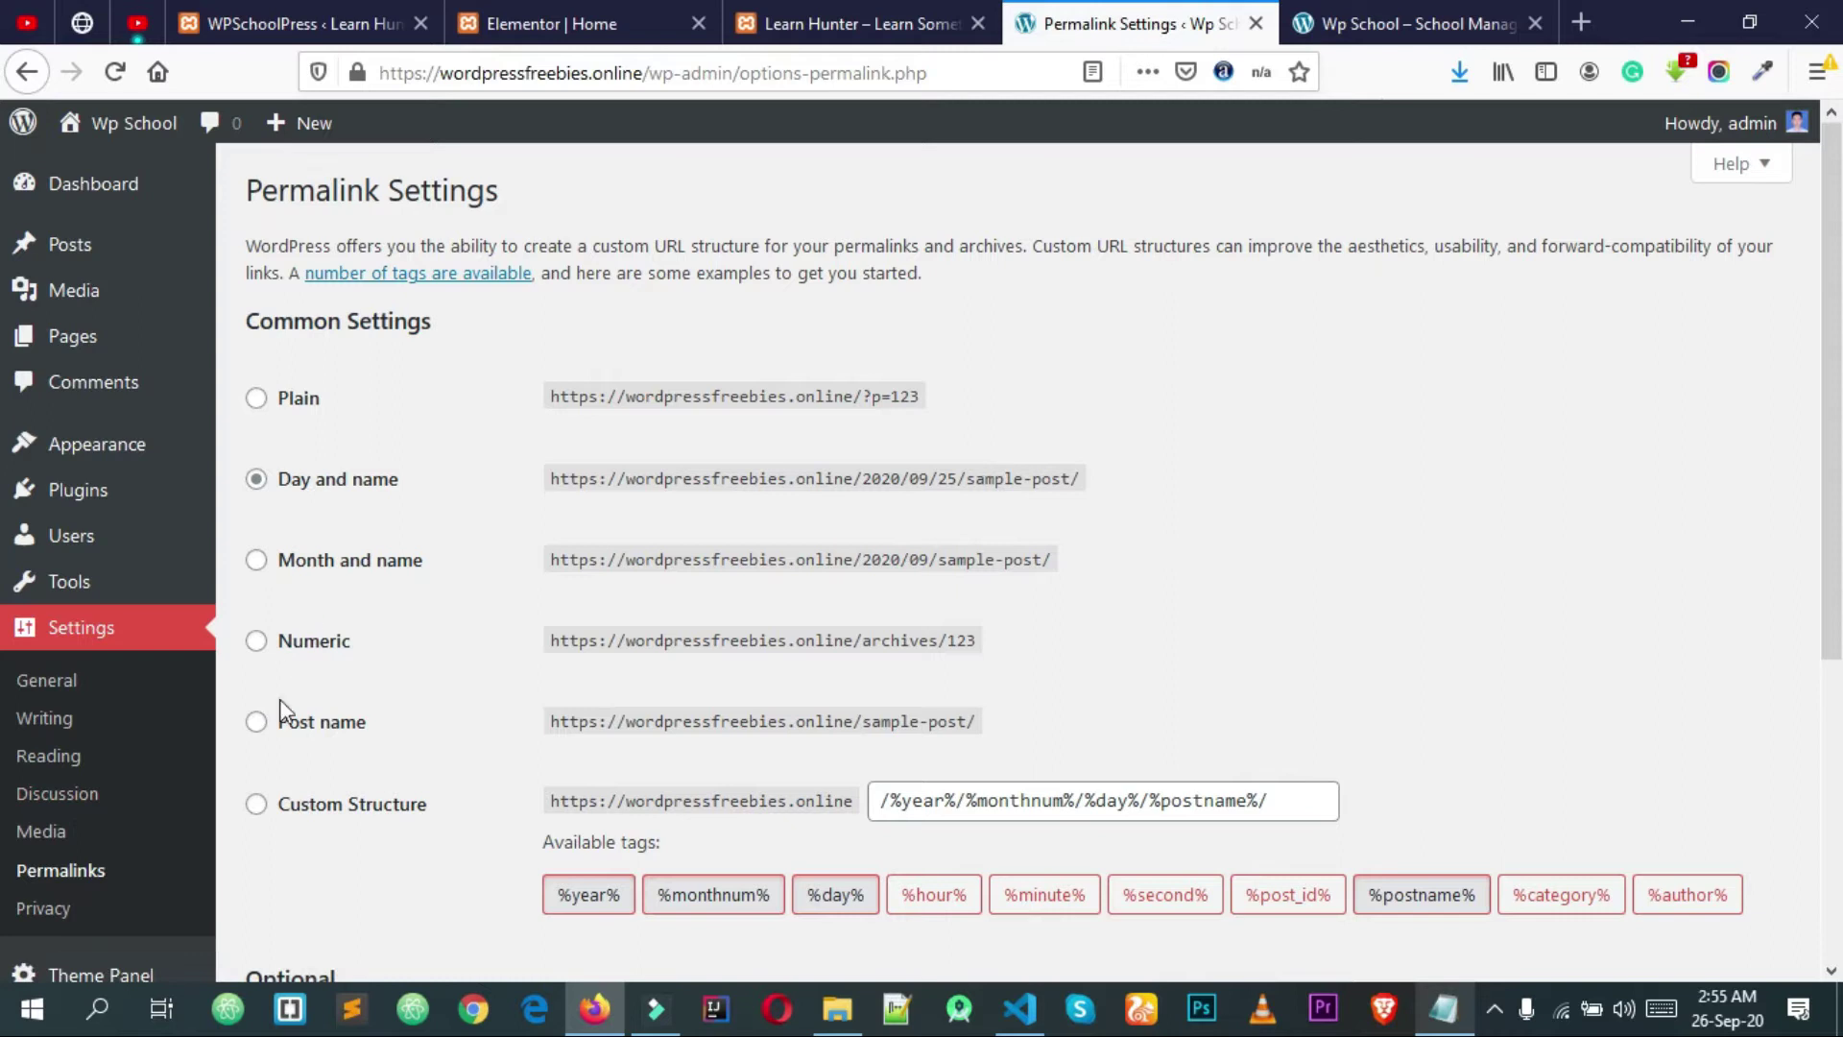
Step: Save permalinks with the Post name structure /%postname%/, then return to the Dashboard
click(322, 734)
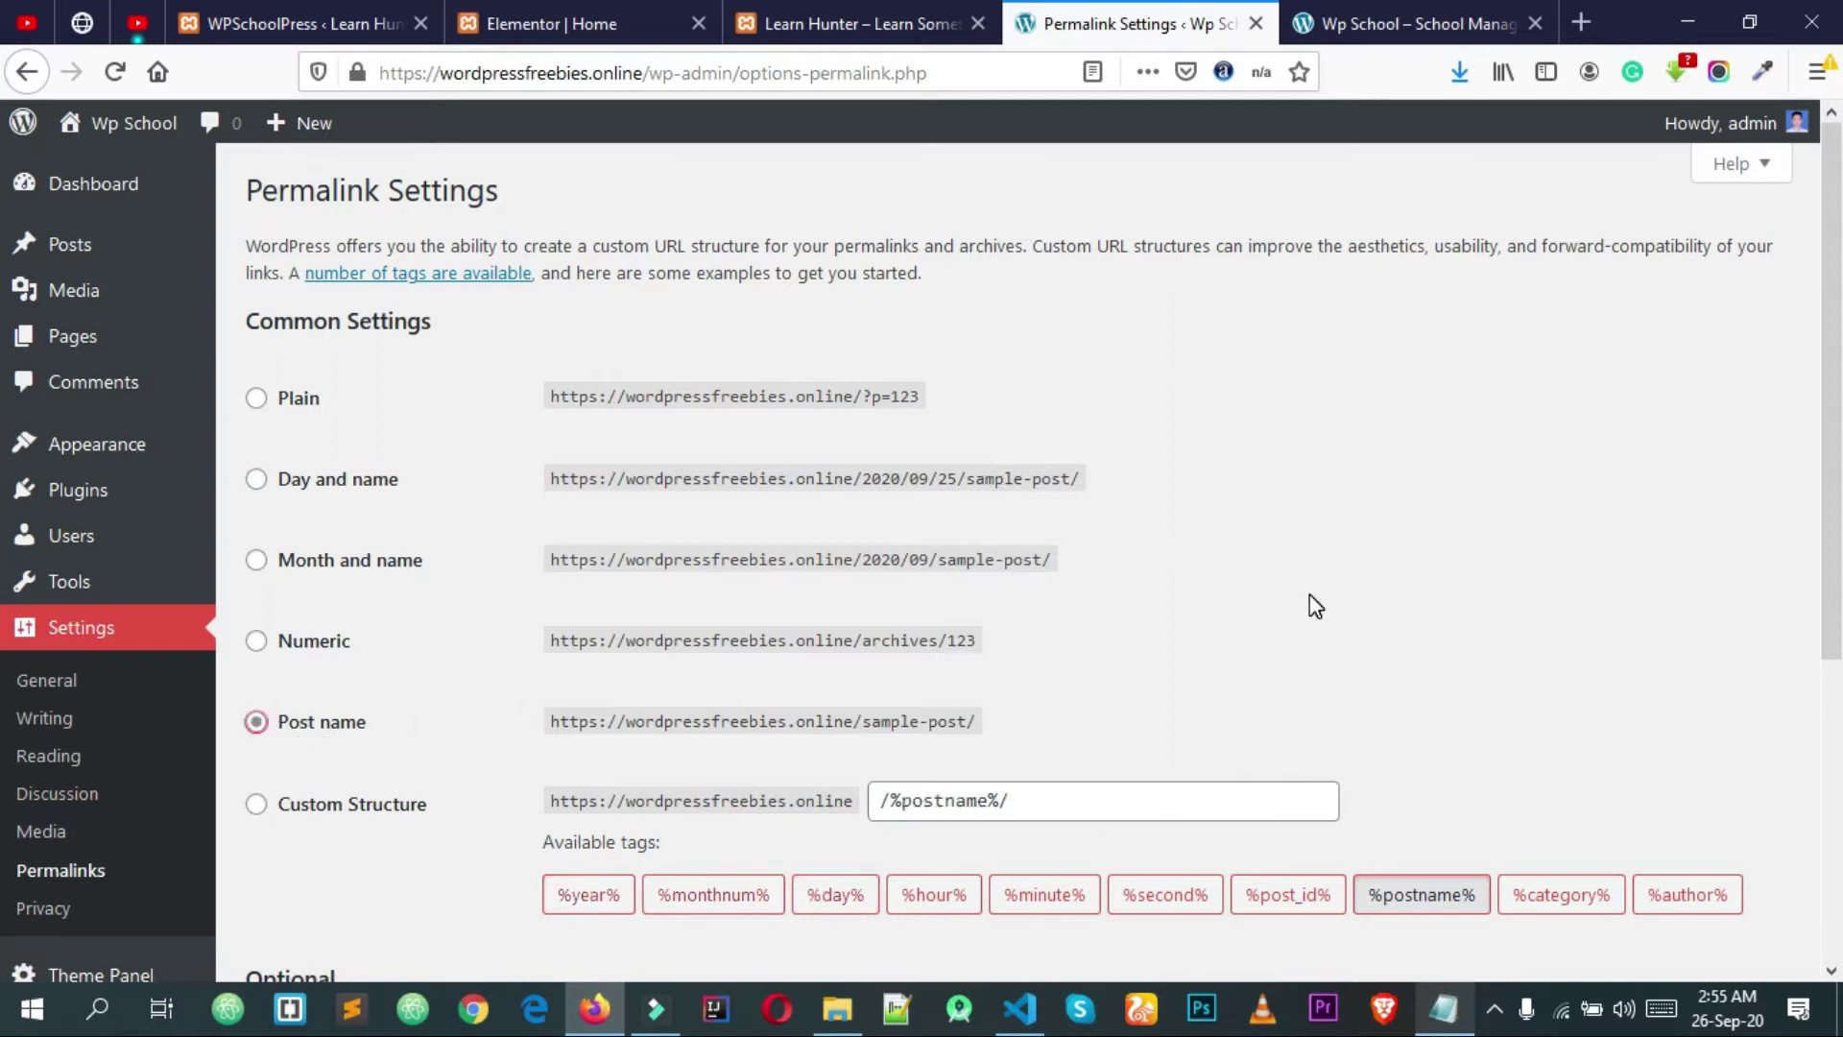
scroll(1313, 604, down, 5)
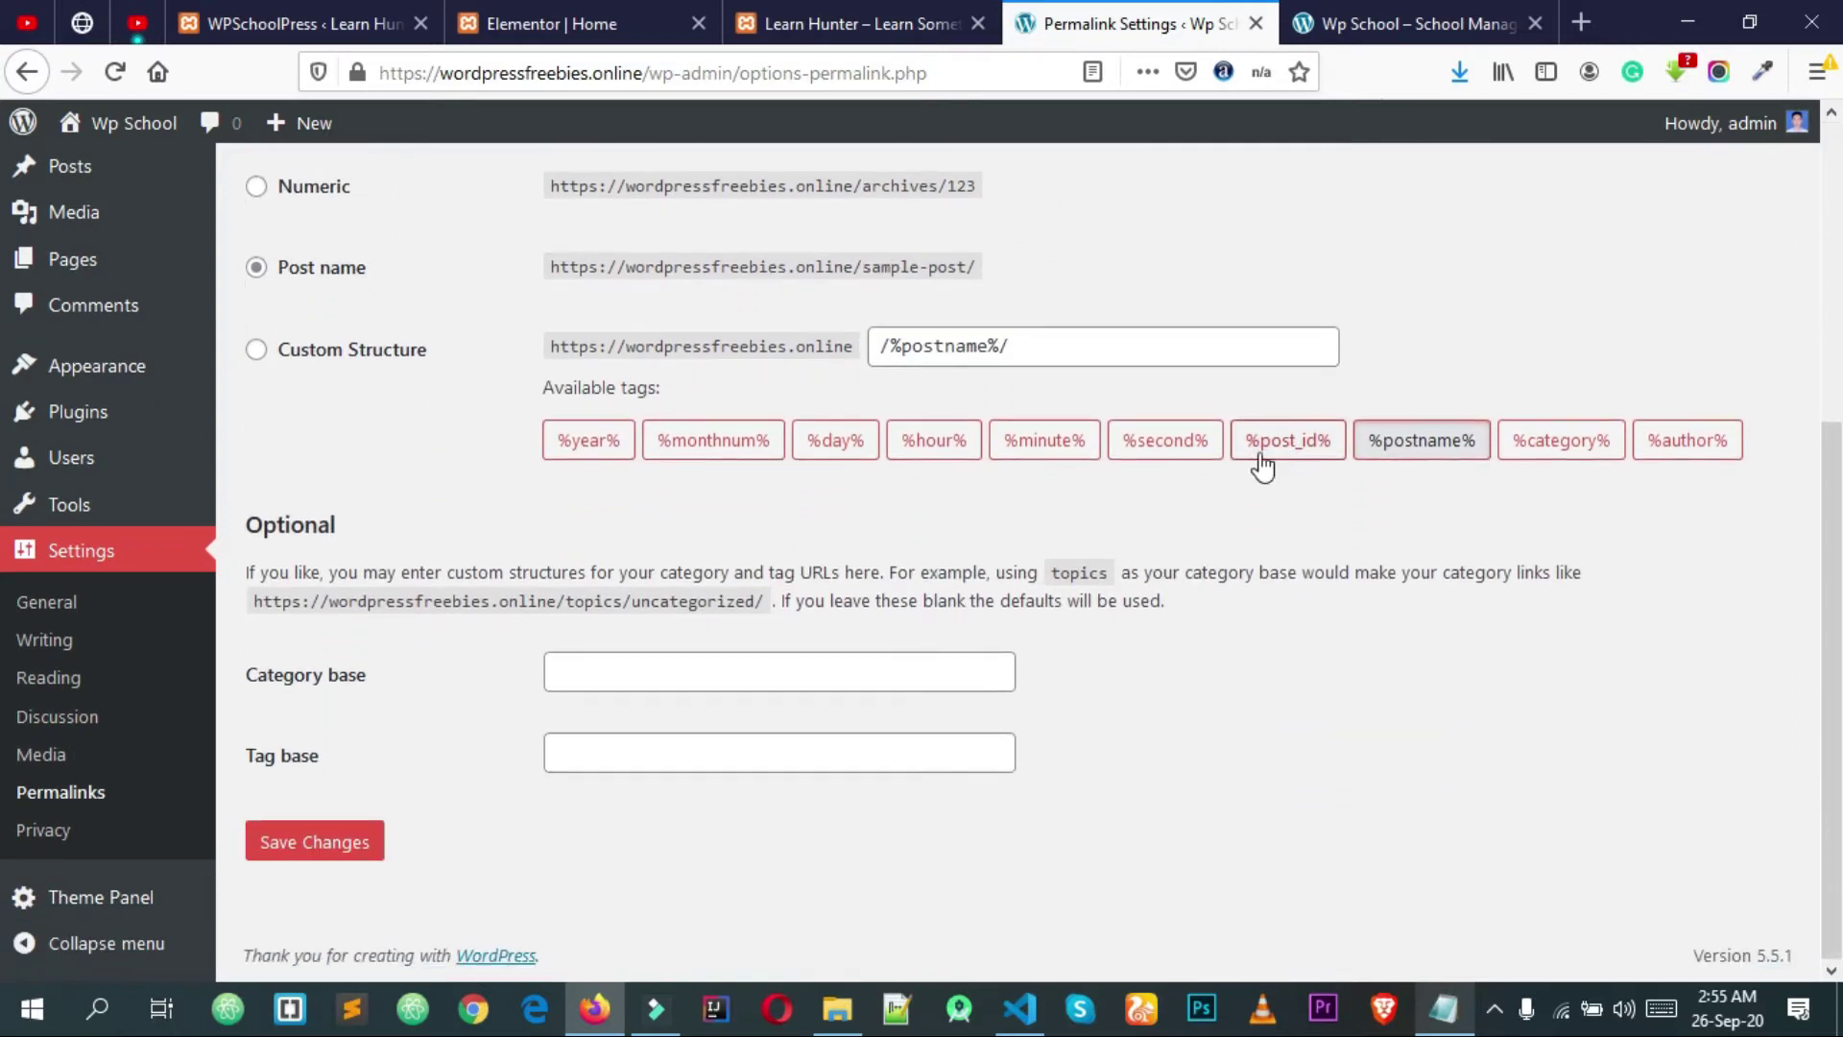
click(331, 847)
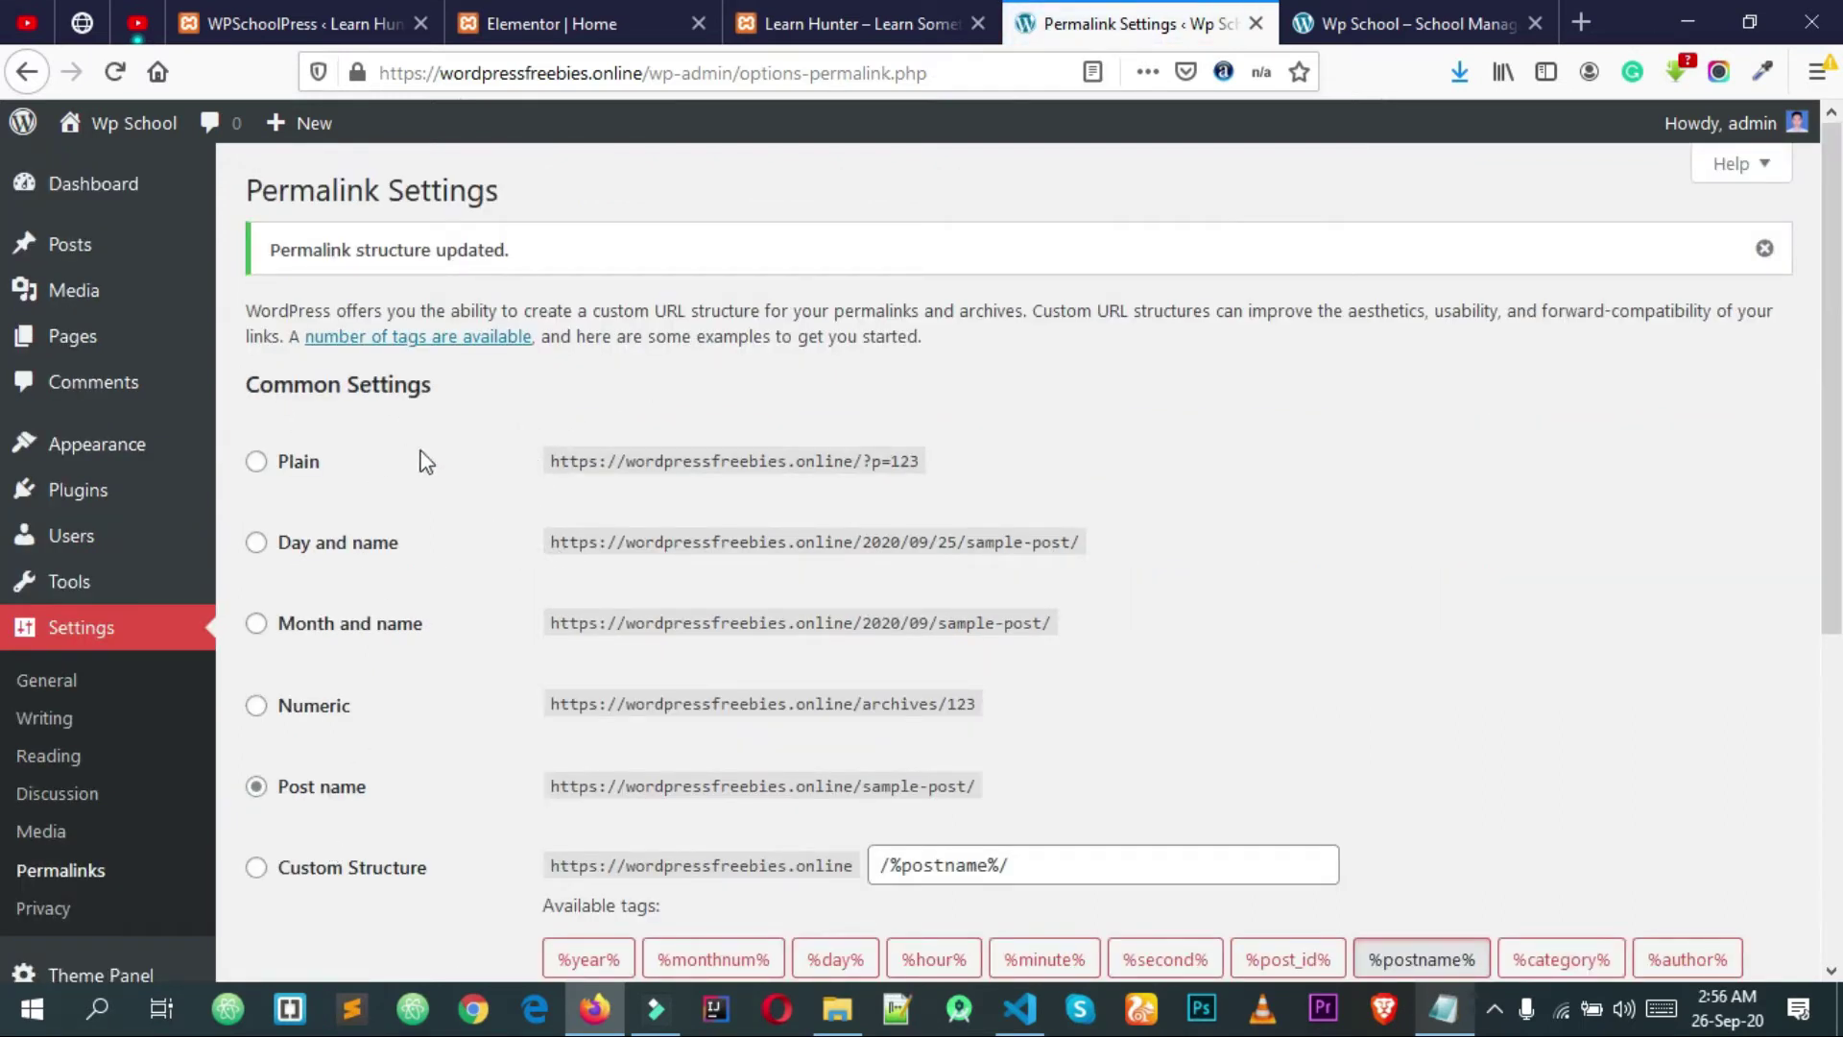
click(105, 188)
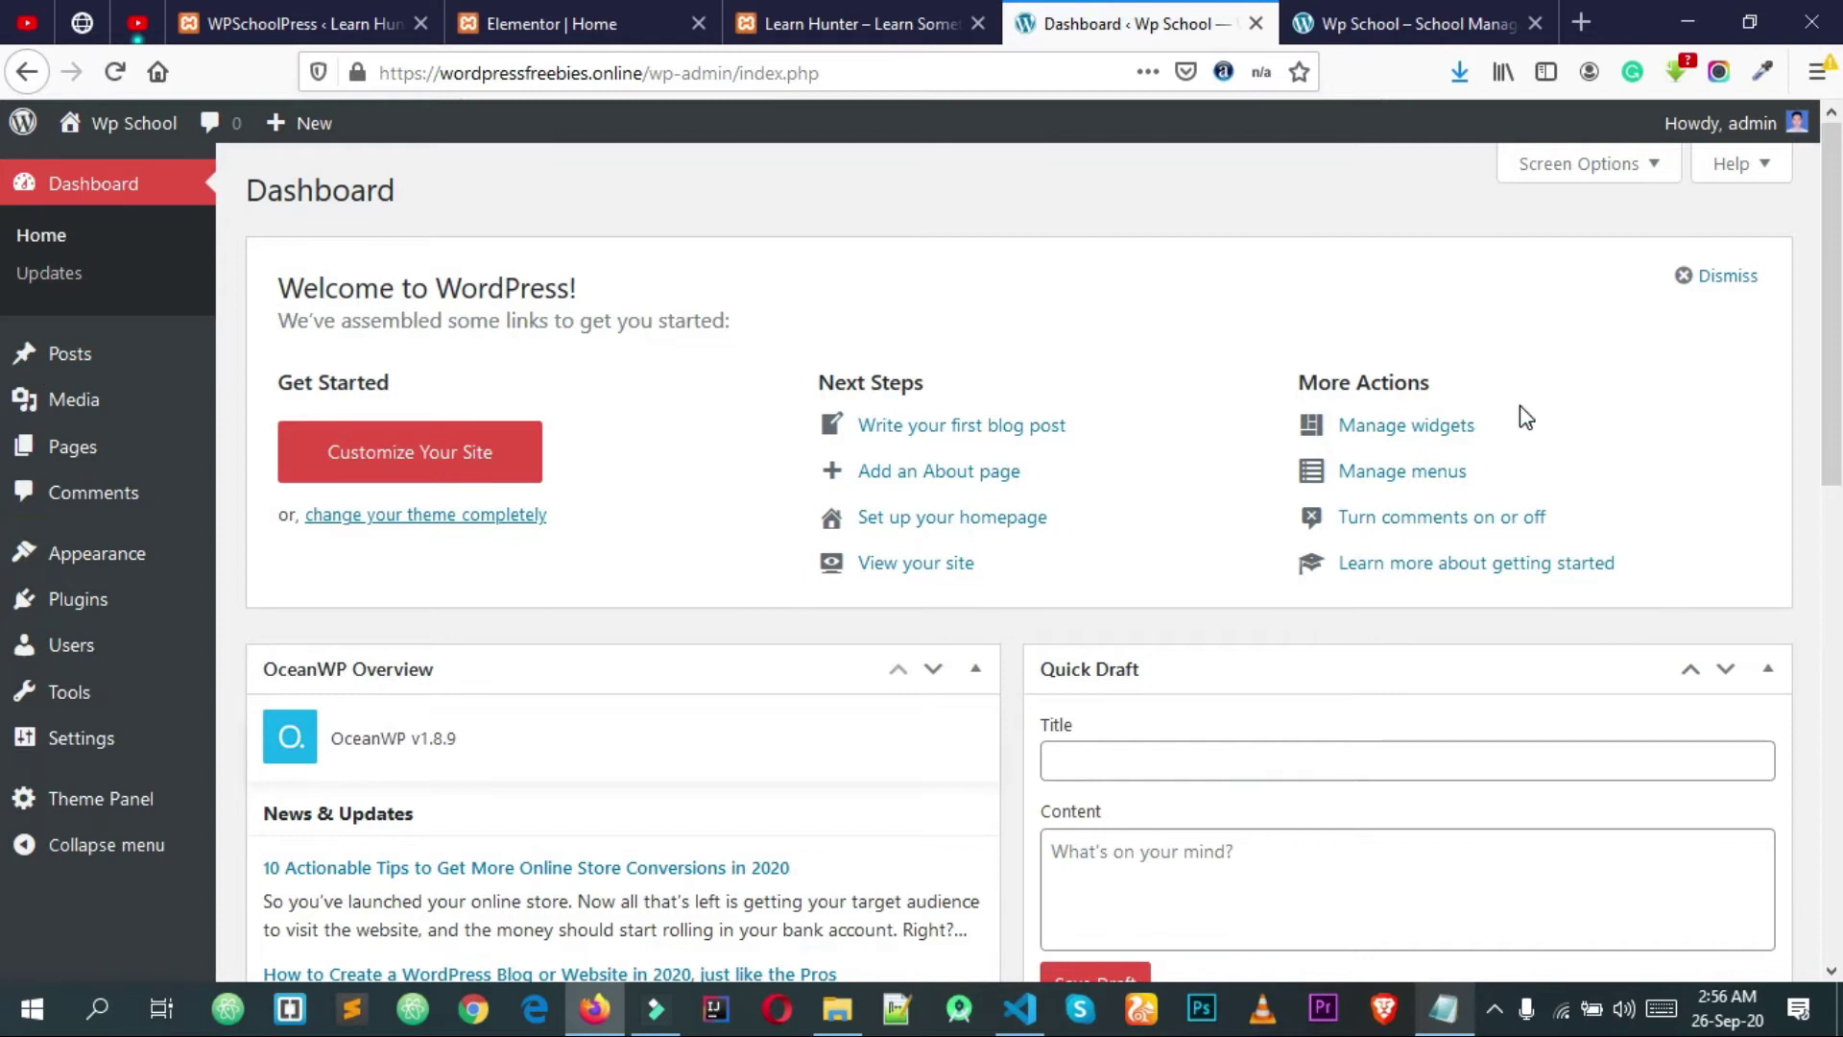
Step: Dismiss the Welcome panel and move the OceanWP Overview box below At a Glance and Activity
scroll(651, 411, down, 2)
scroll(672, 422, up, 2)
click(1742, 276)
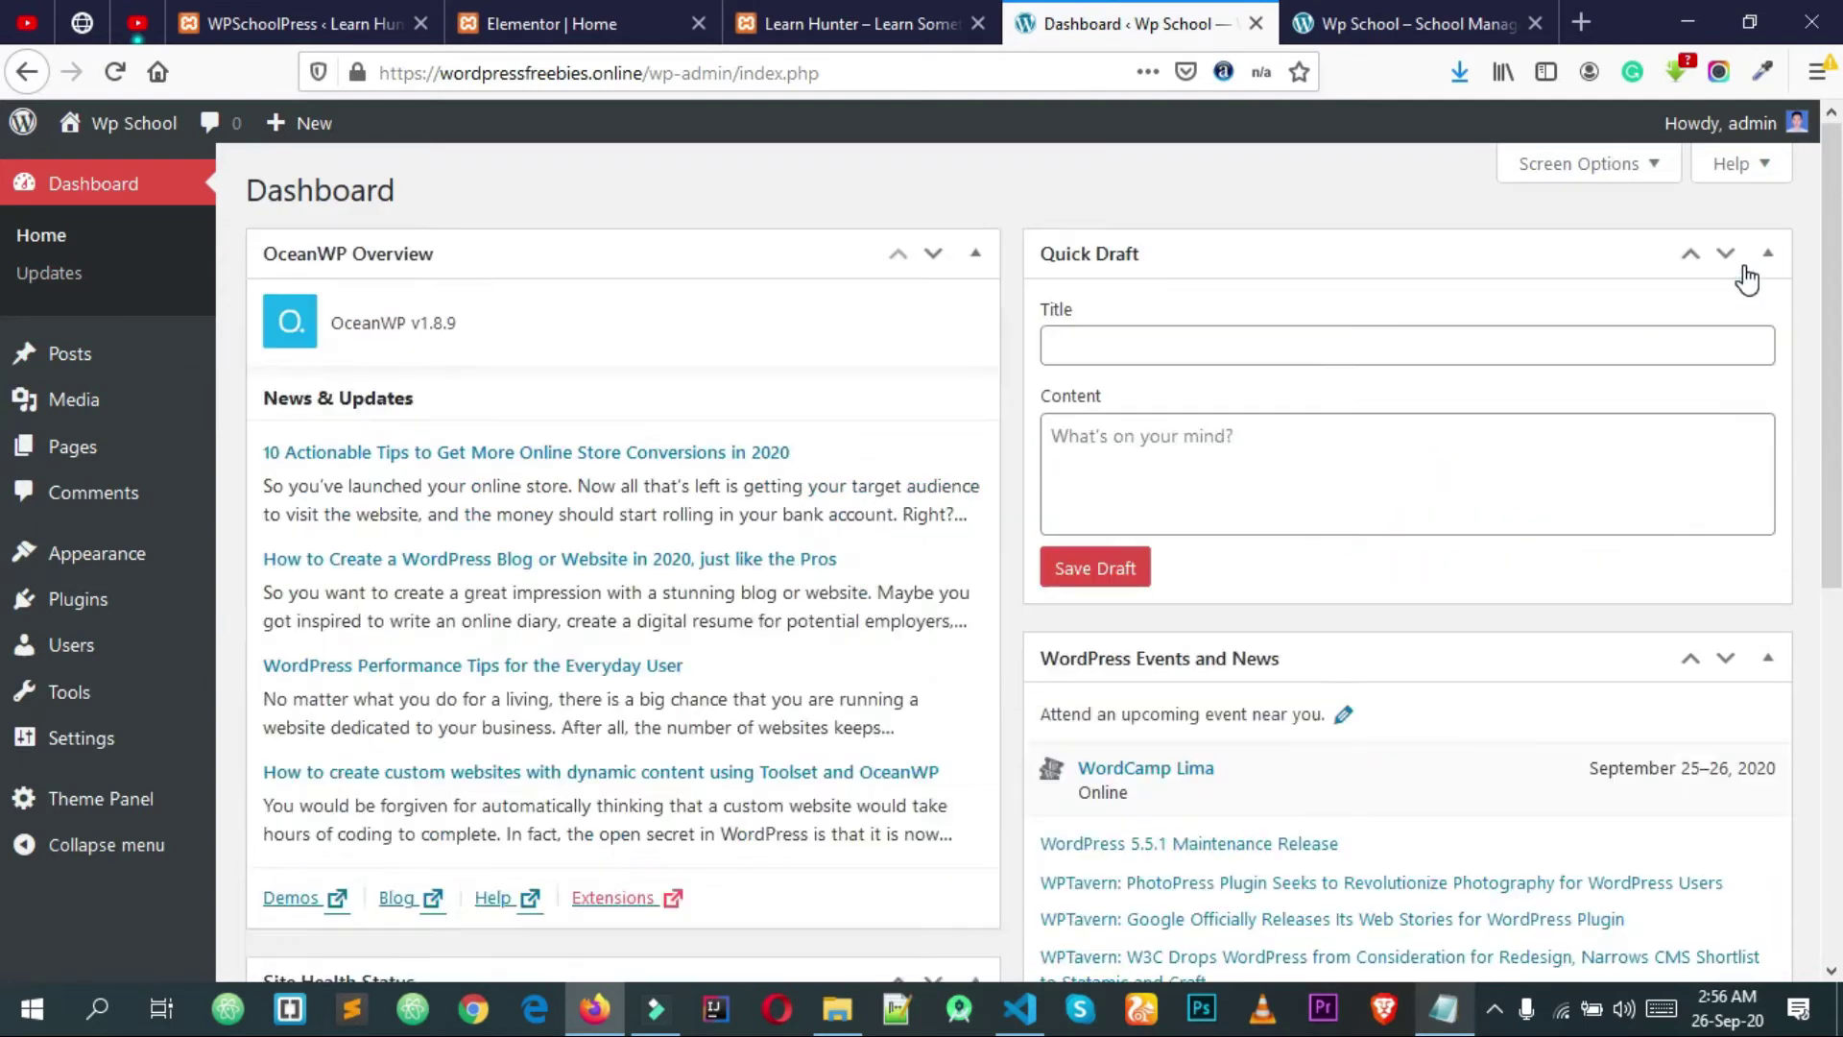
click(934, 256)
click(933, 466)
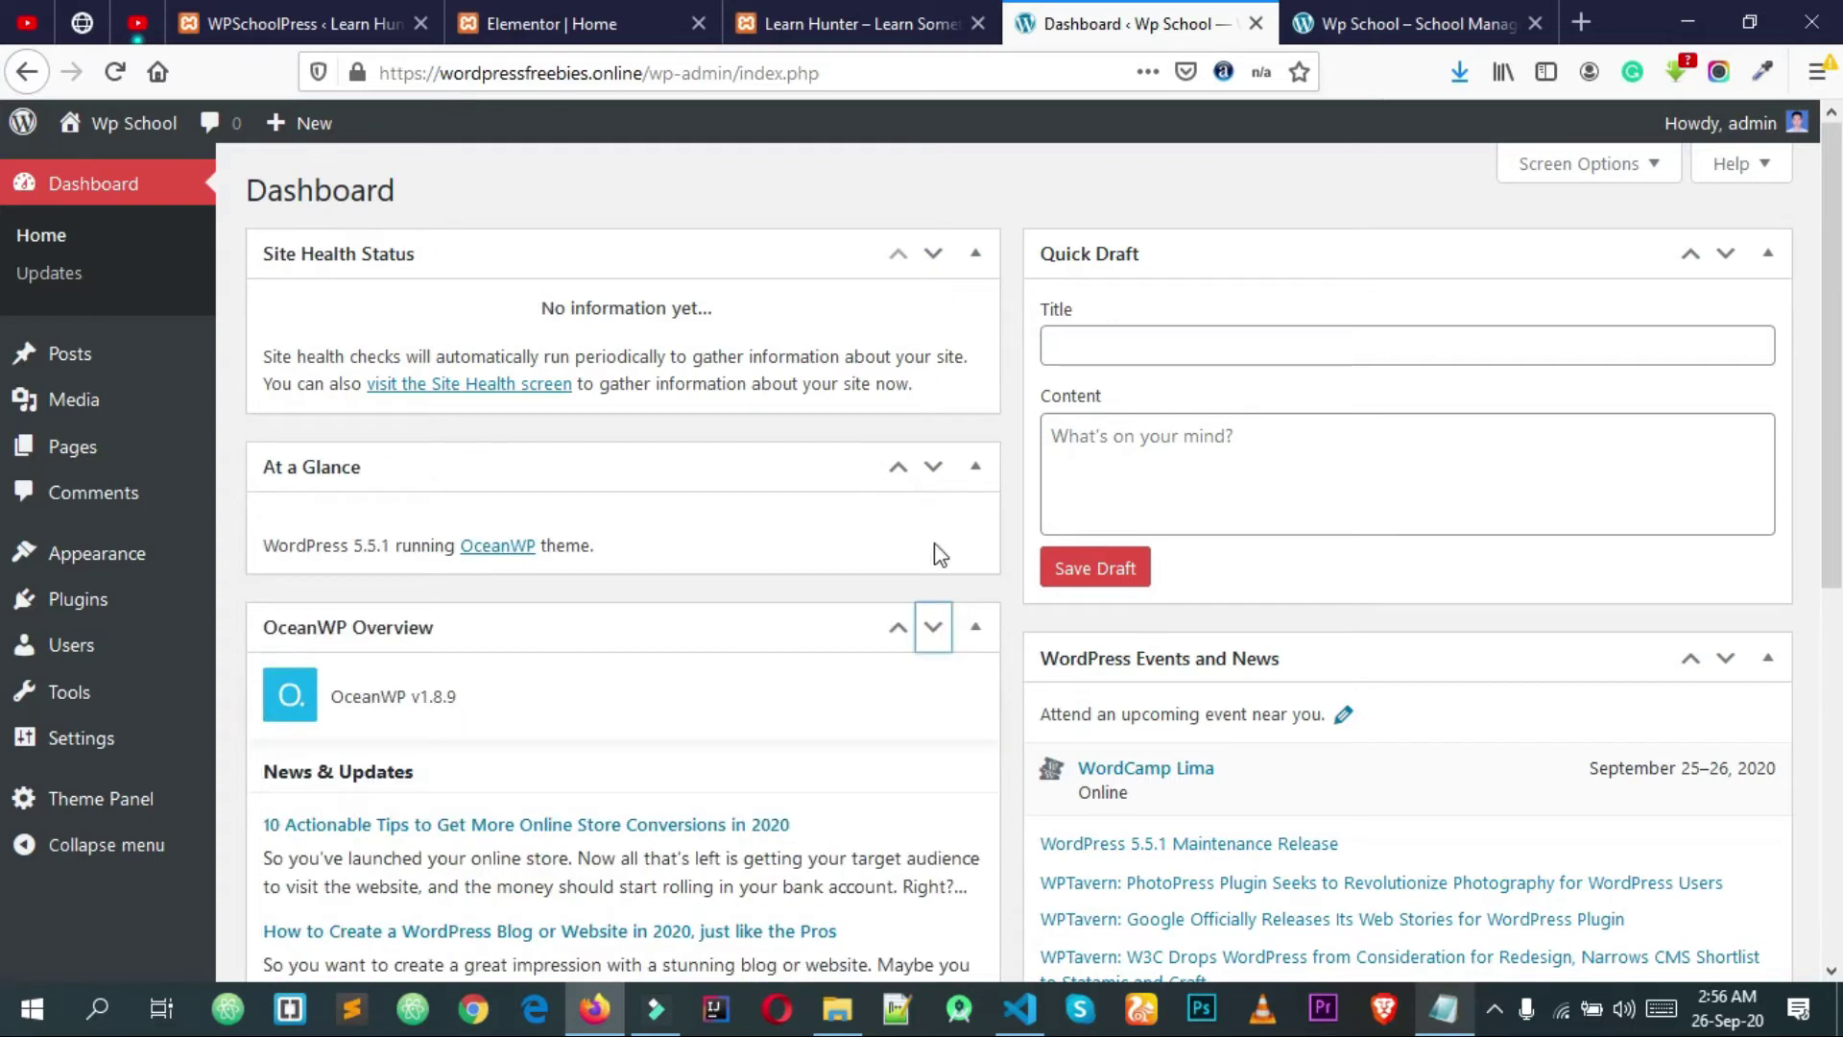
click(933, 627)
click(937, 626)
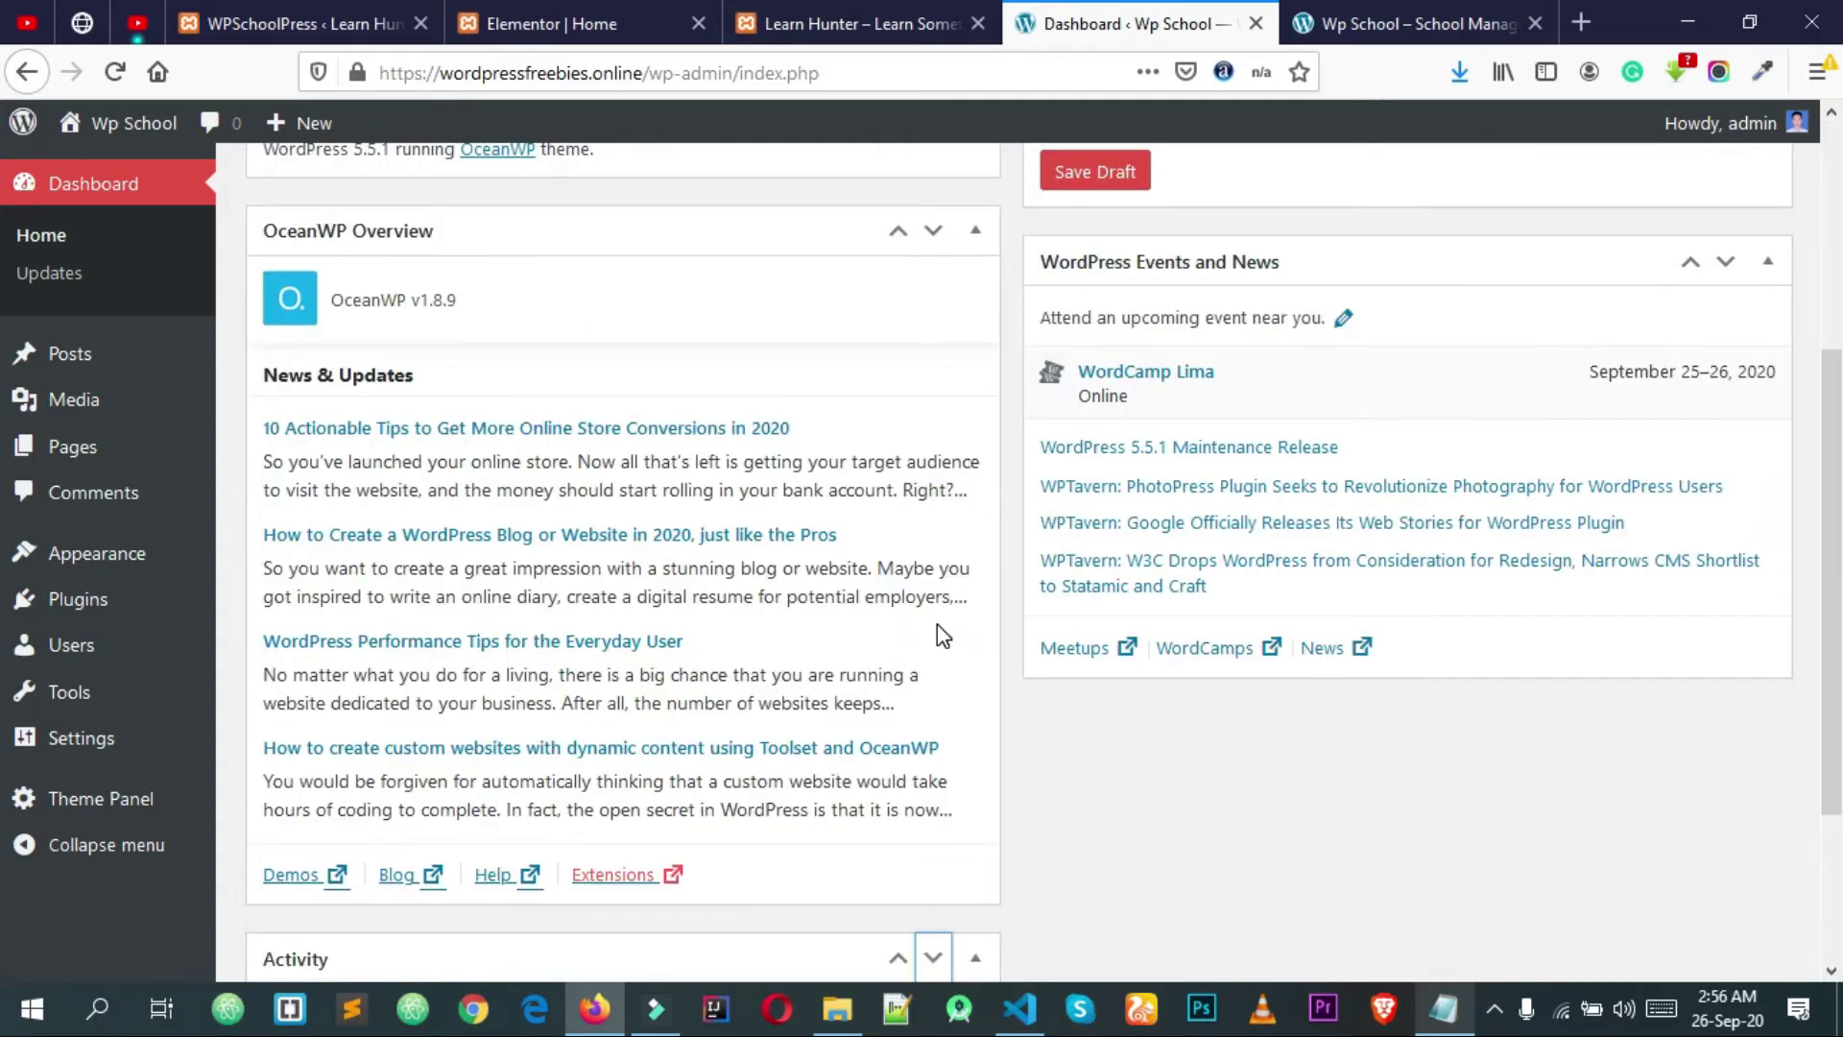
Step: Collapse the OceanWP Overview, At a Glance, Site Health, Quick Draft, Events and News, and Activity boxes
scroll(974, 512, up, 3)
click(975, 506)
click(975, 345)
scroll(972, 370, up, 1)
click(975, 254)
click(1781, 261)
click(1792, 336)
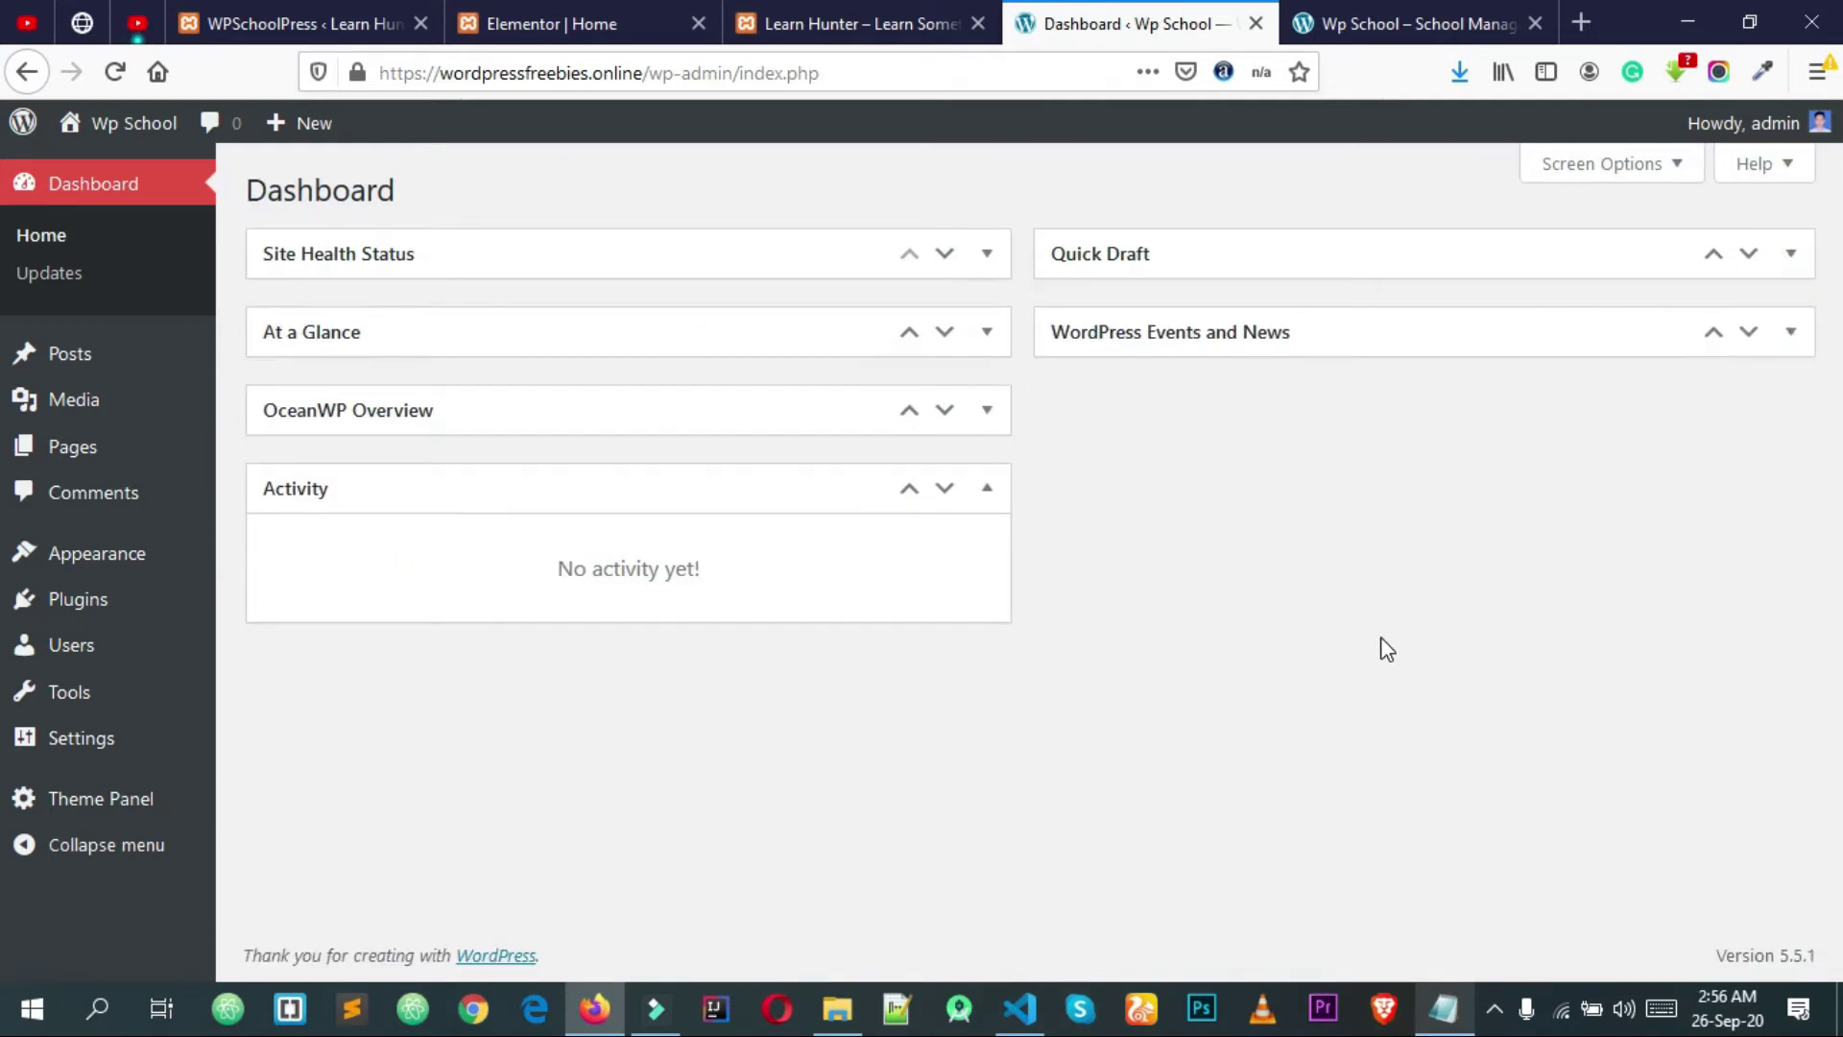
click(1001, 495)
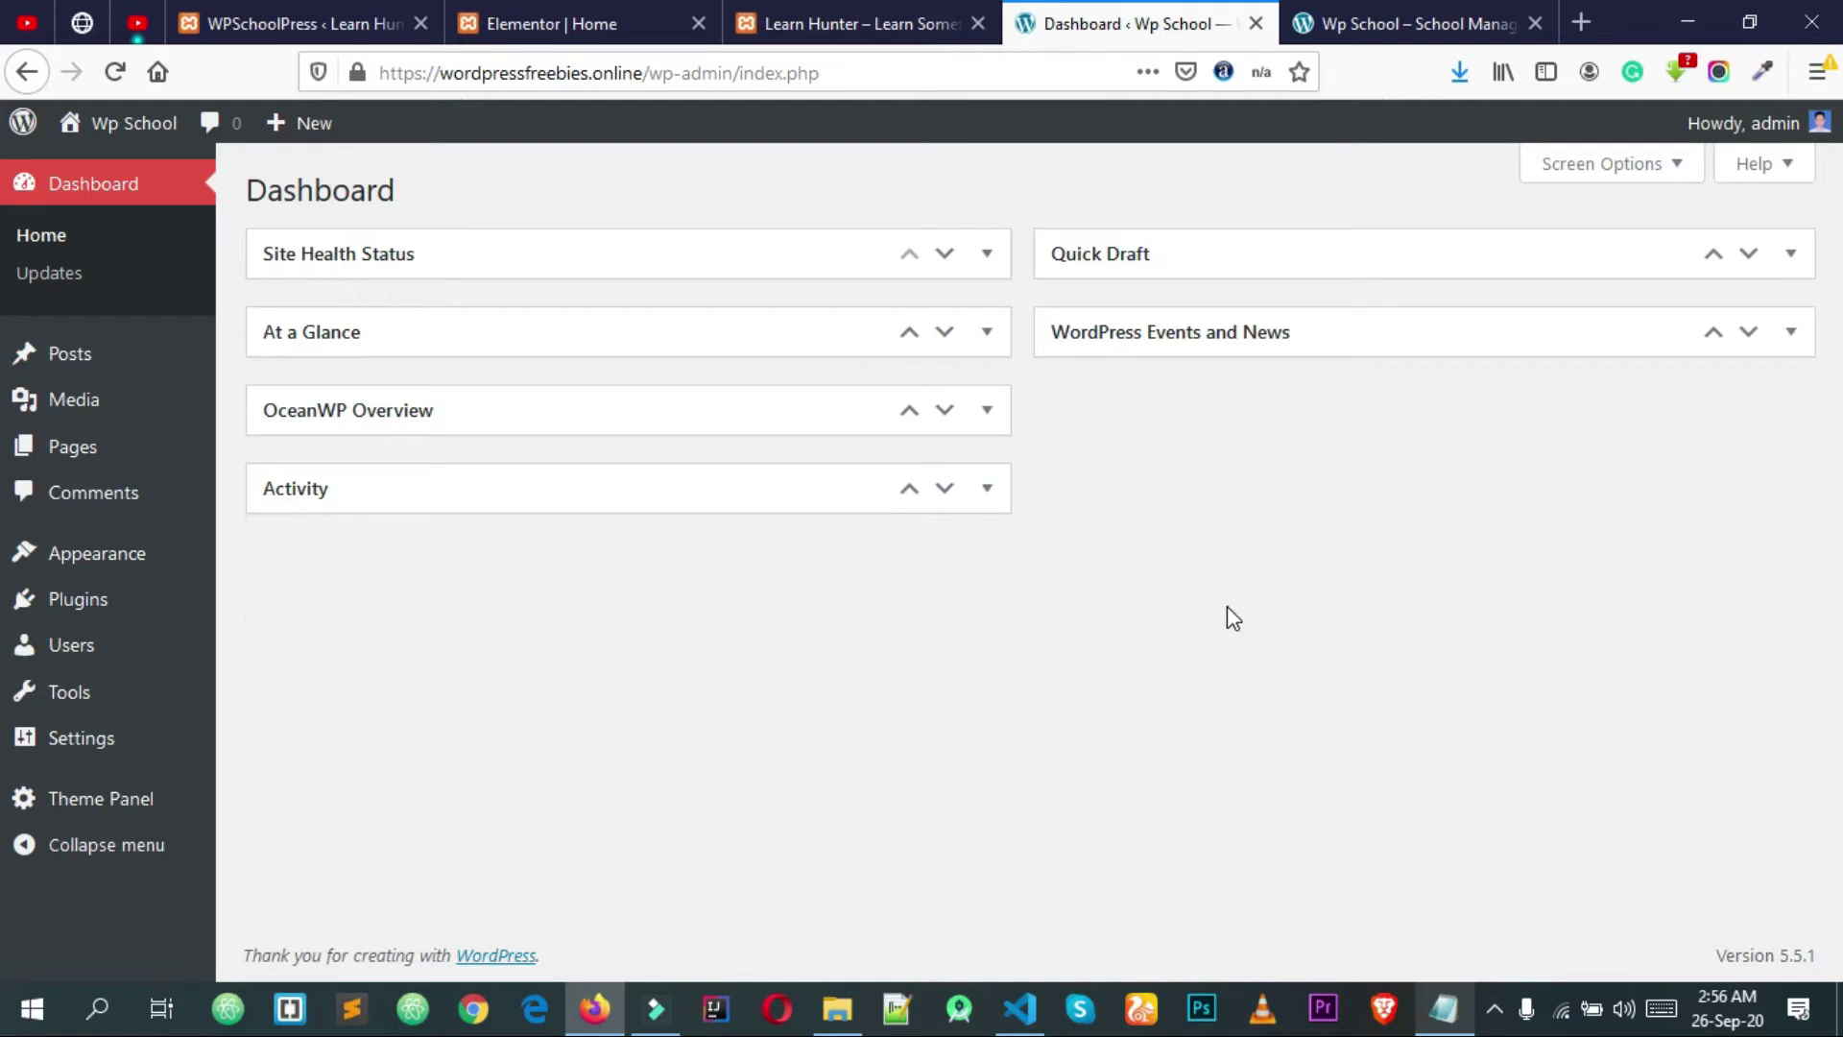
Step: Bring up the Learn Hunter demo site's home page
click(945, 21)
drag(1840, 166, 1840, 604)
scroll(1839, 615, up, 15)
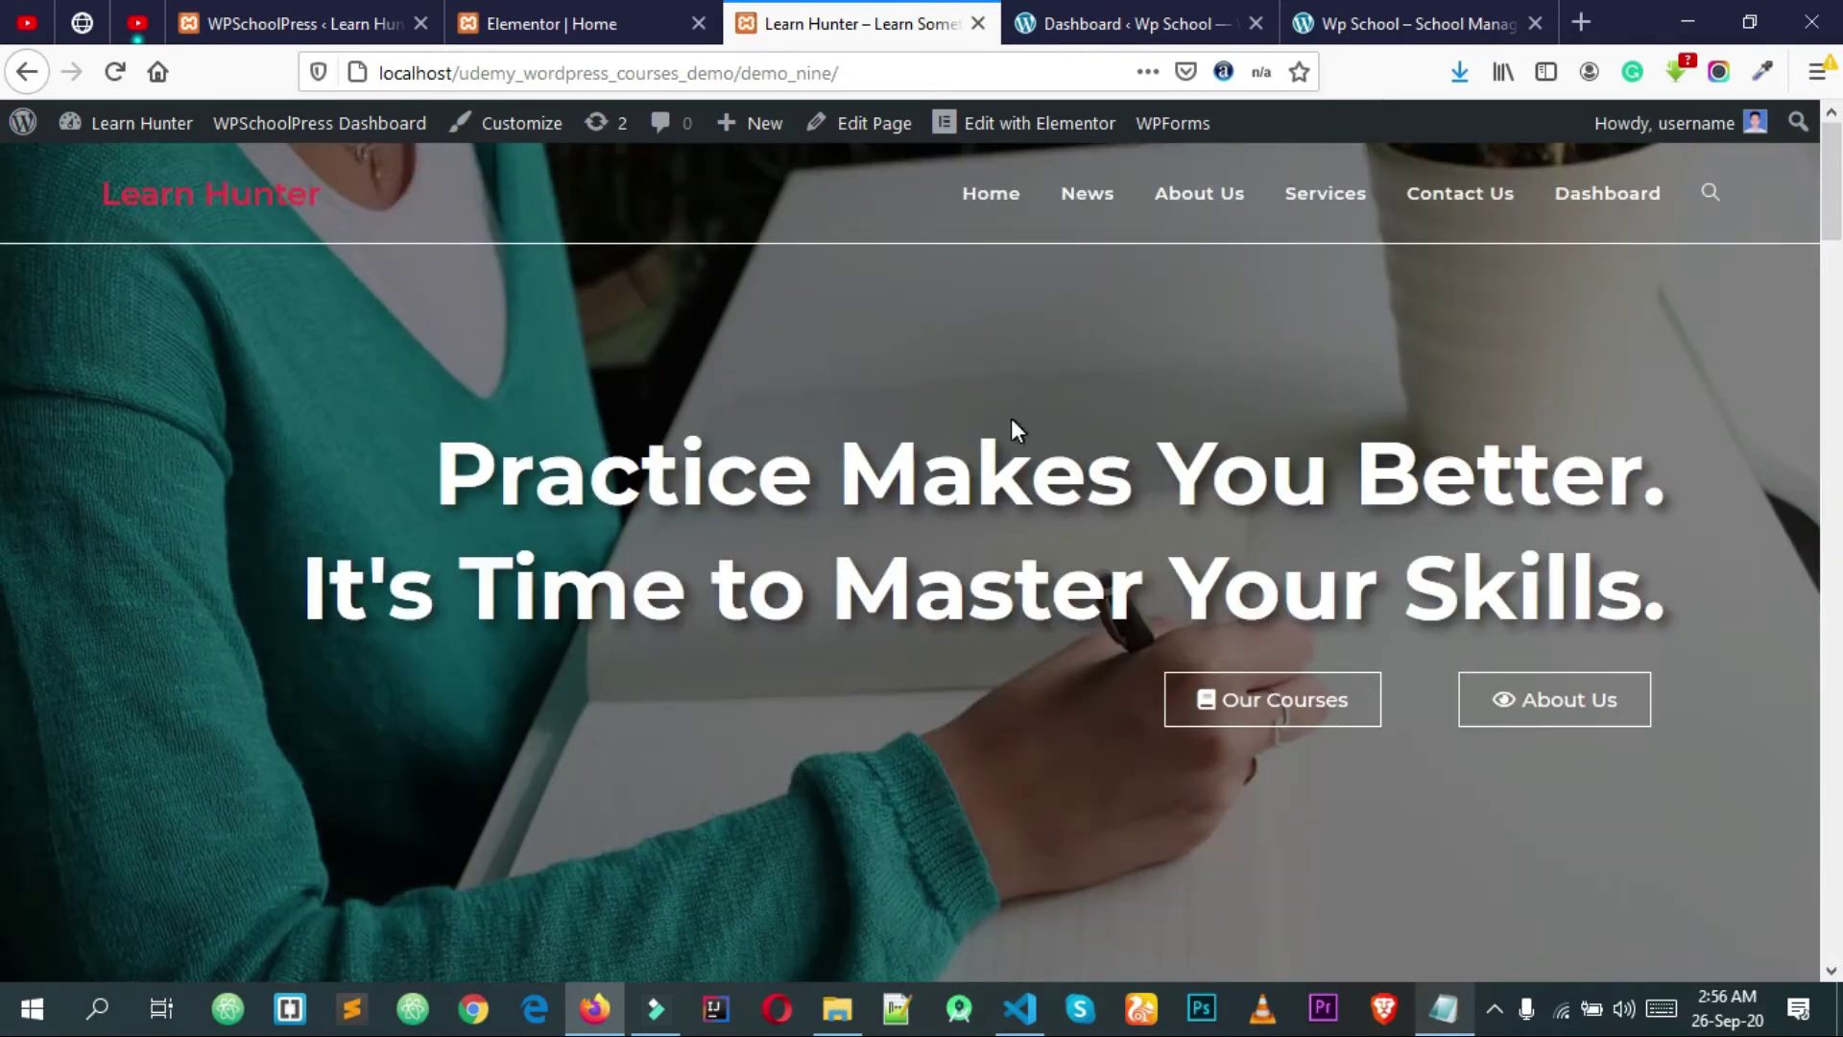
Step: Return to the 'Dashboard ‹ Wp School' tab after glancing at the Learn Hunter homepage
click(1140, 14)
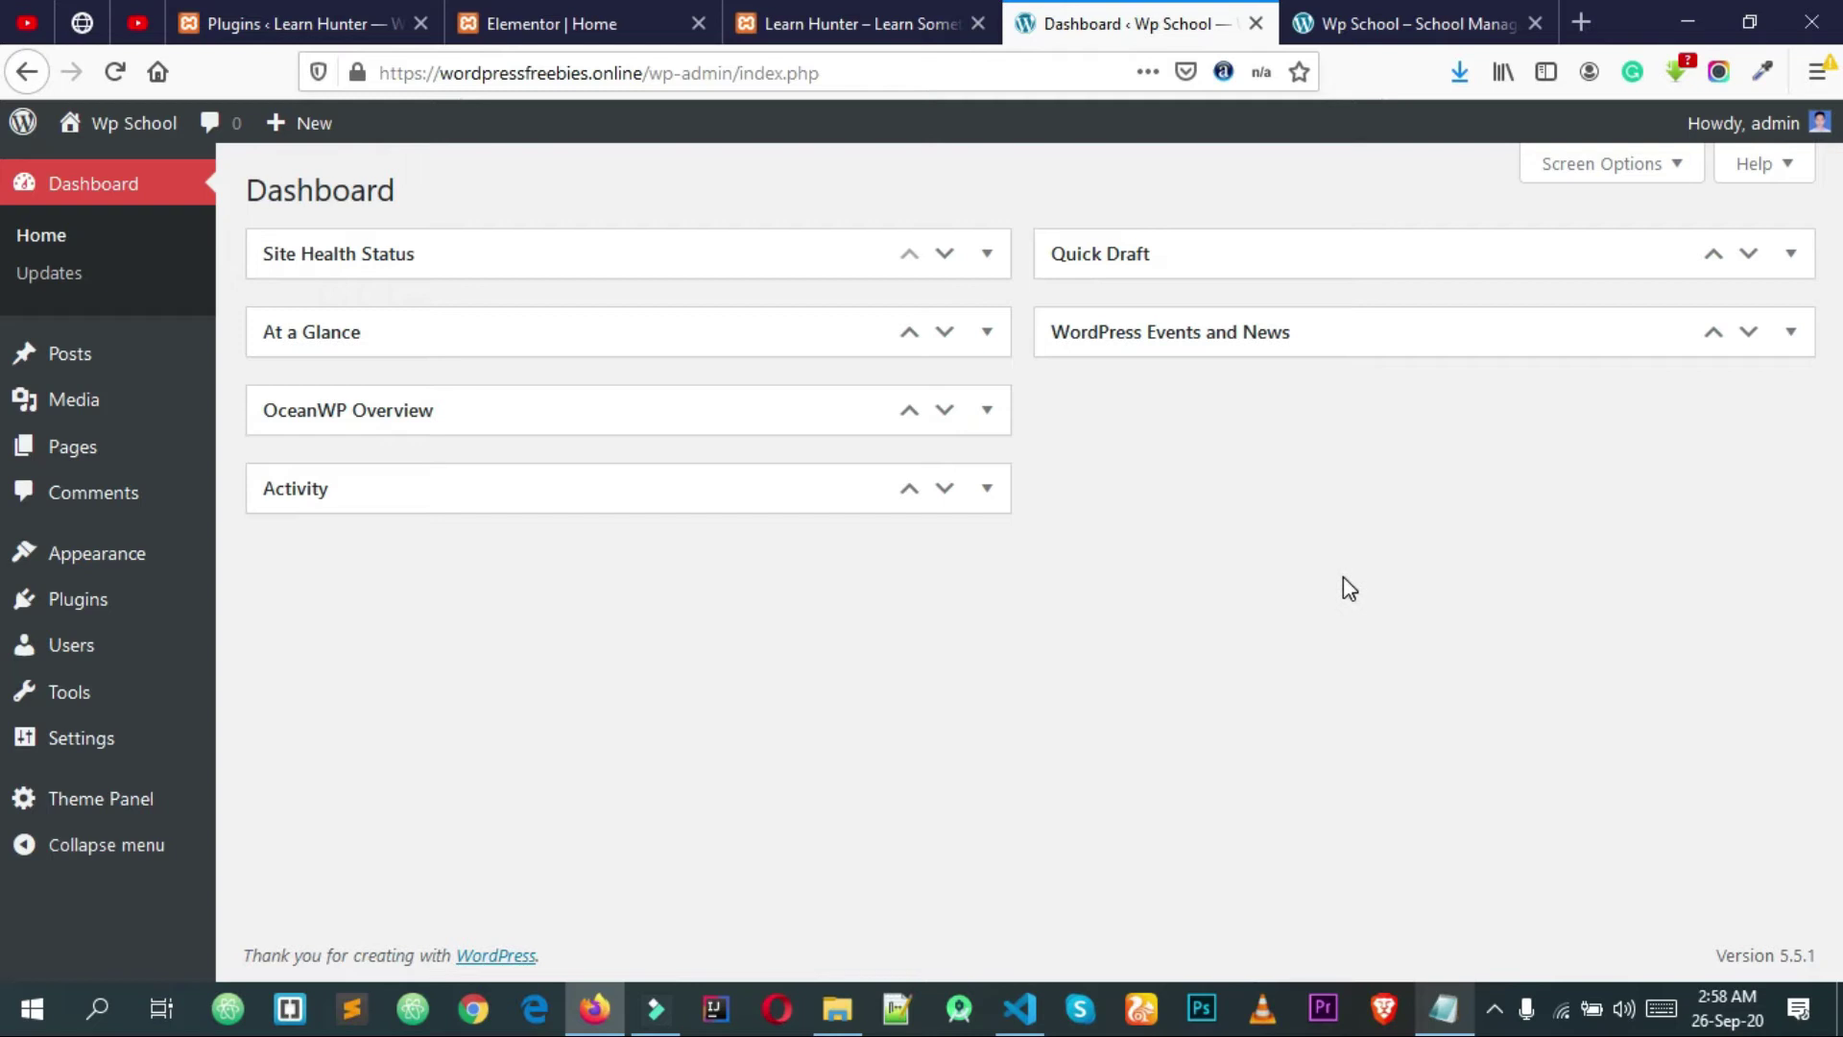
click(854, 13)
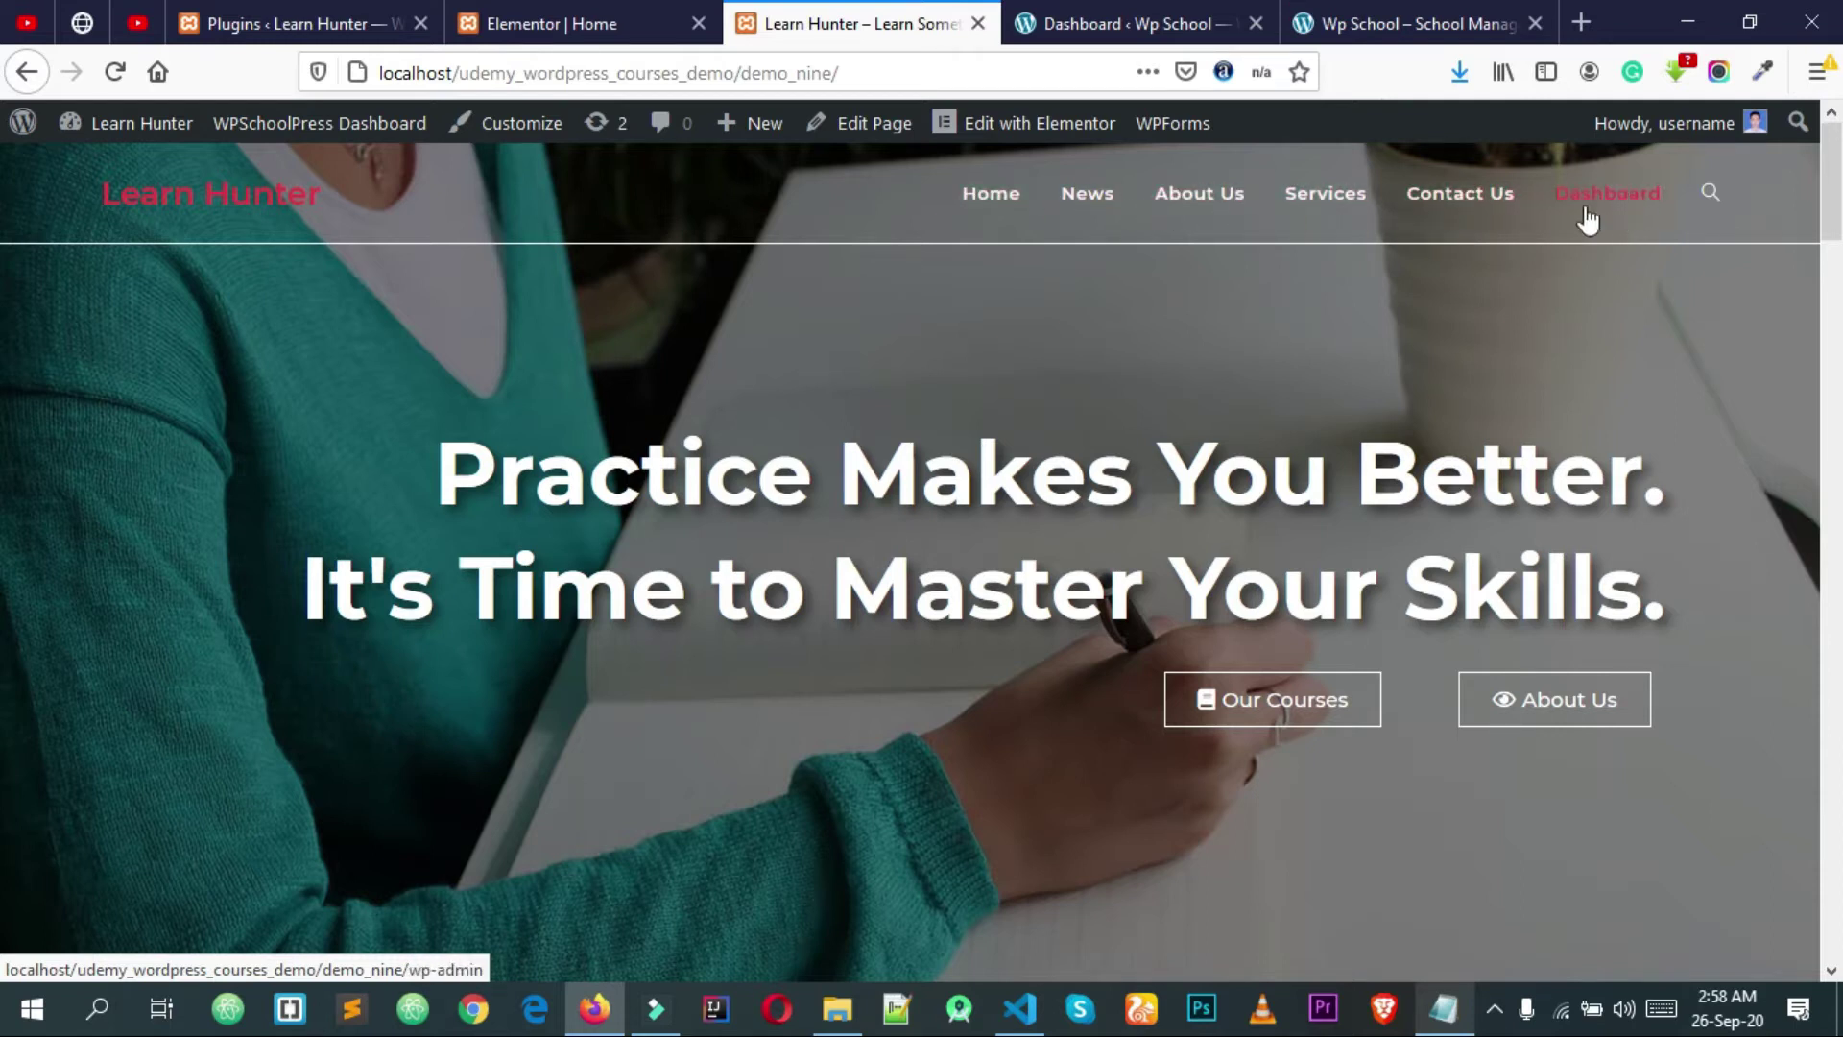
click(1156, 14)
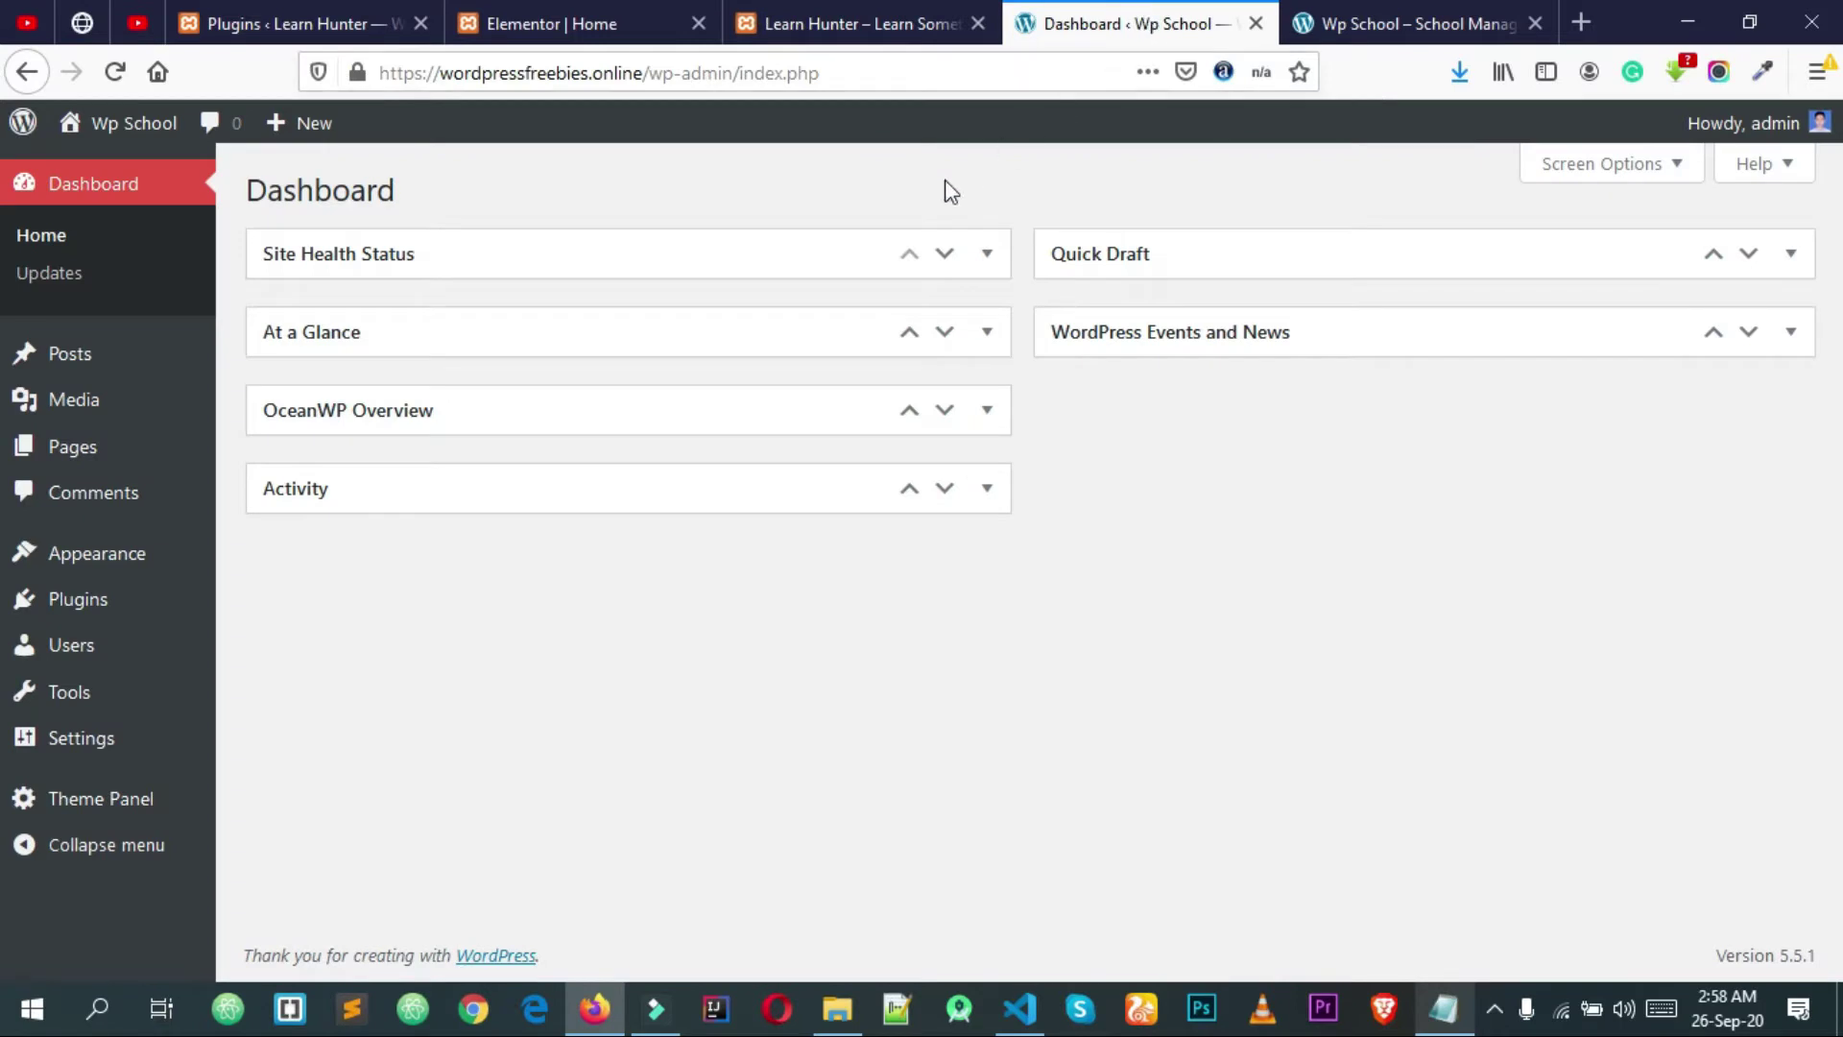
mouse_move(53, 566)
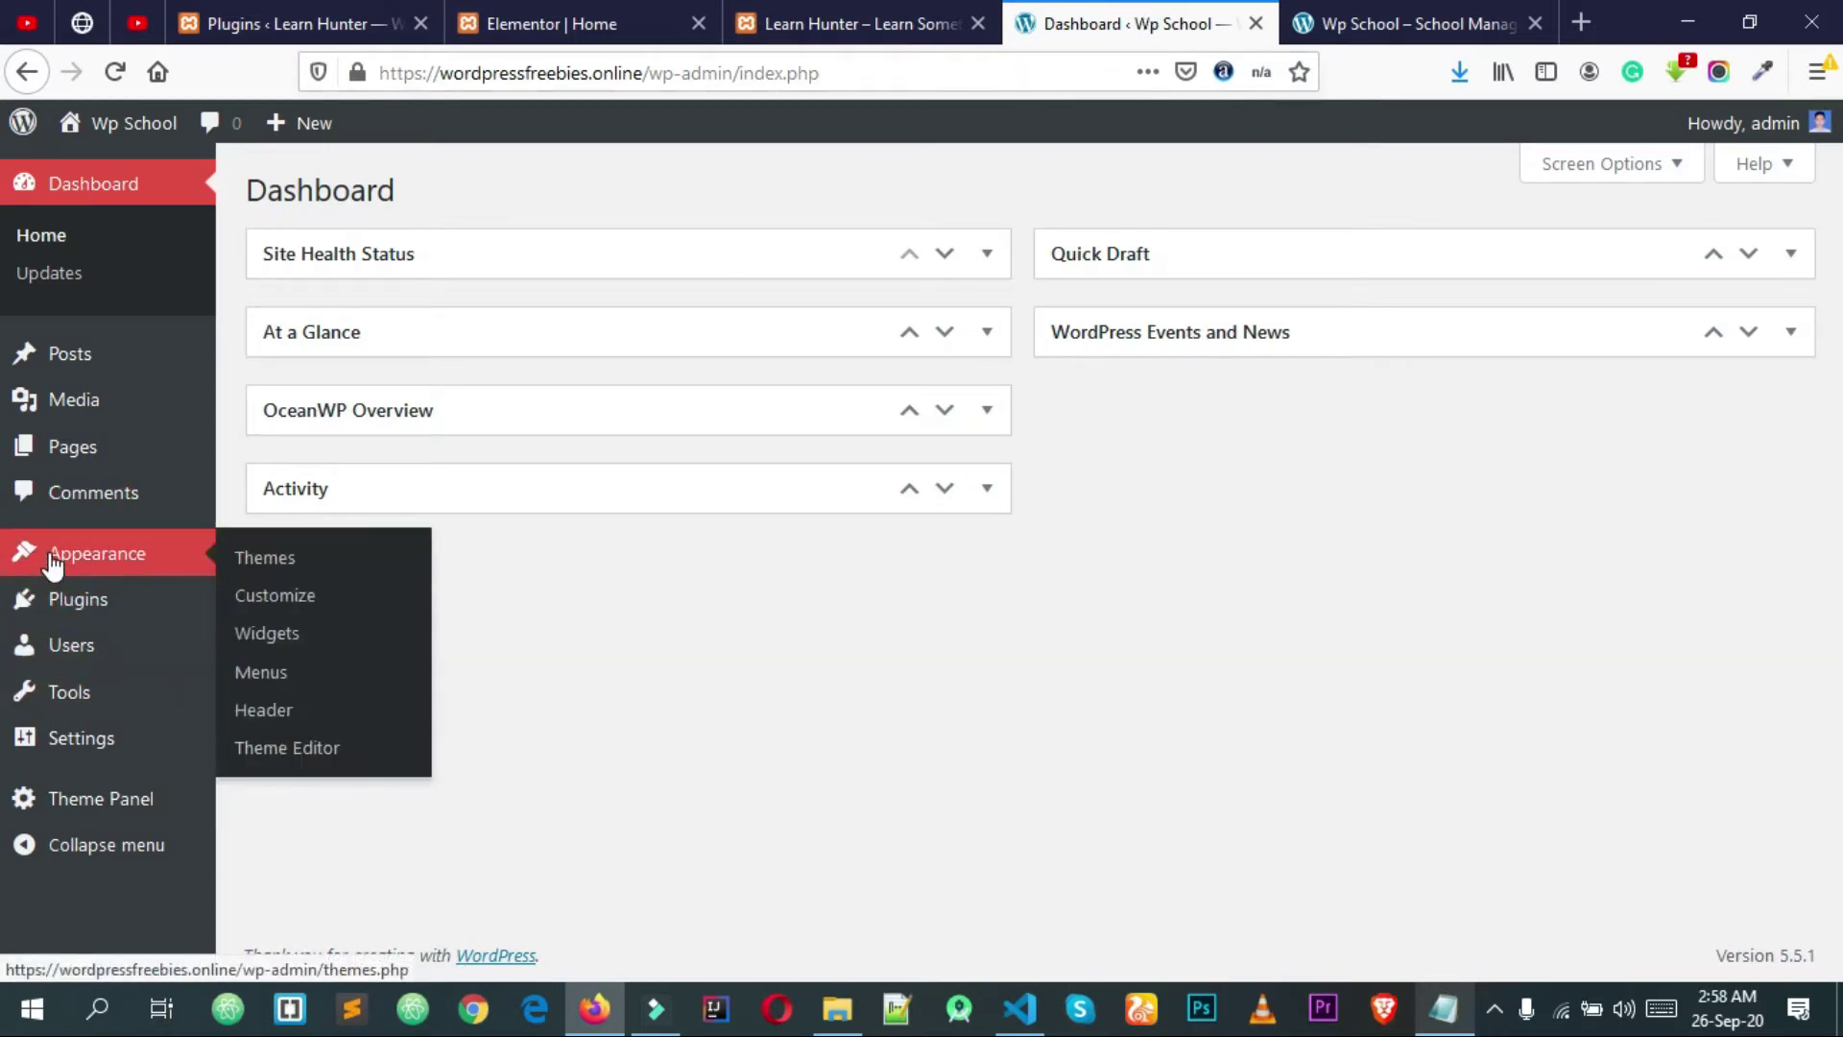
Step: Start a new page titled Home
mouse_move(111, 445)
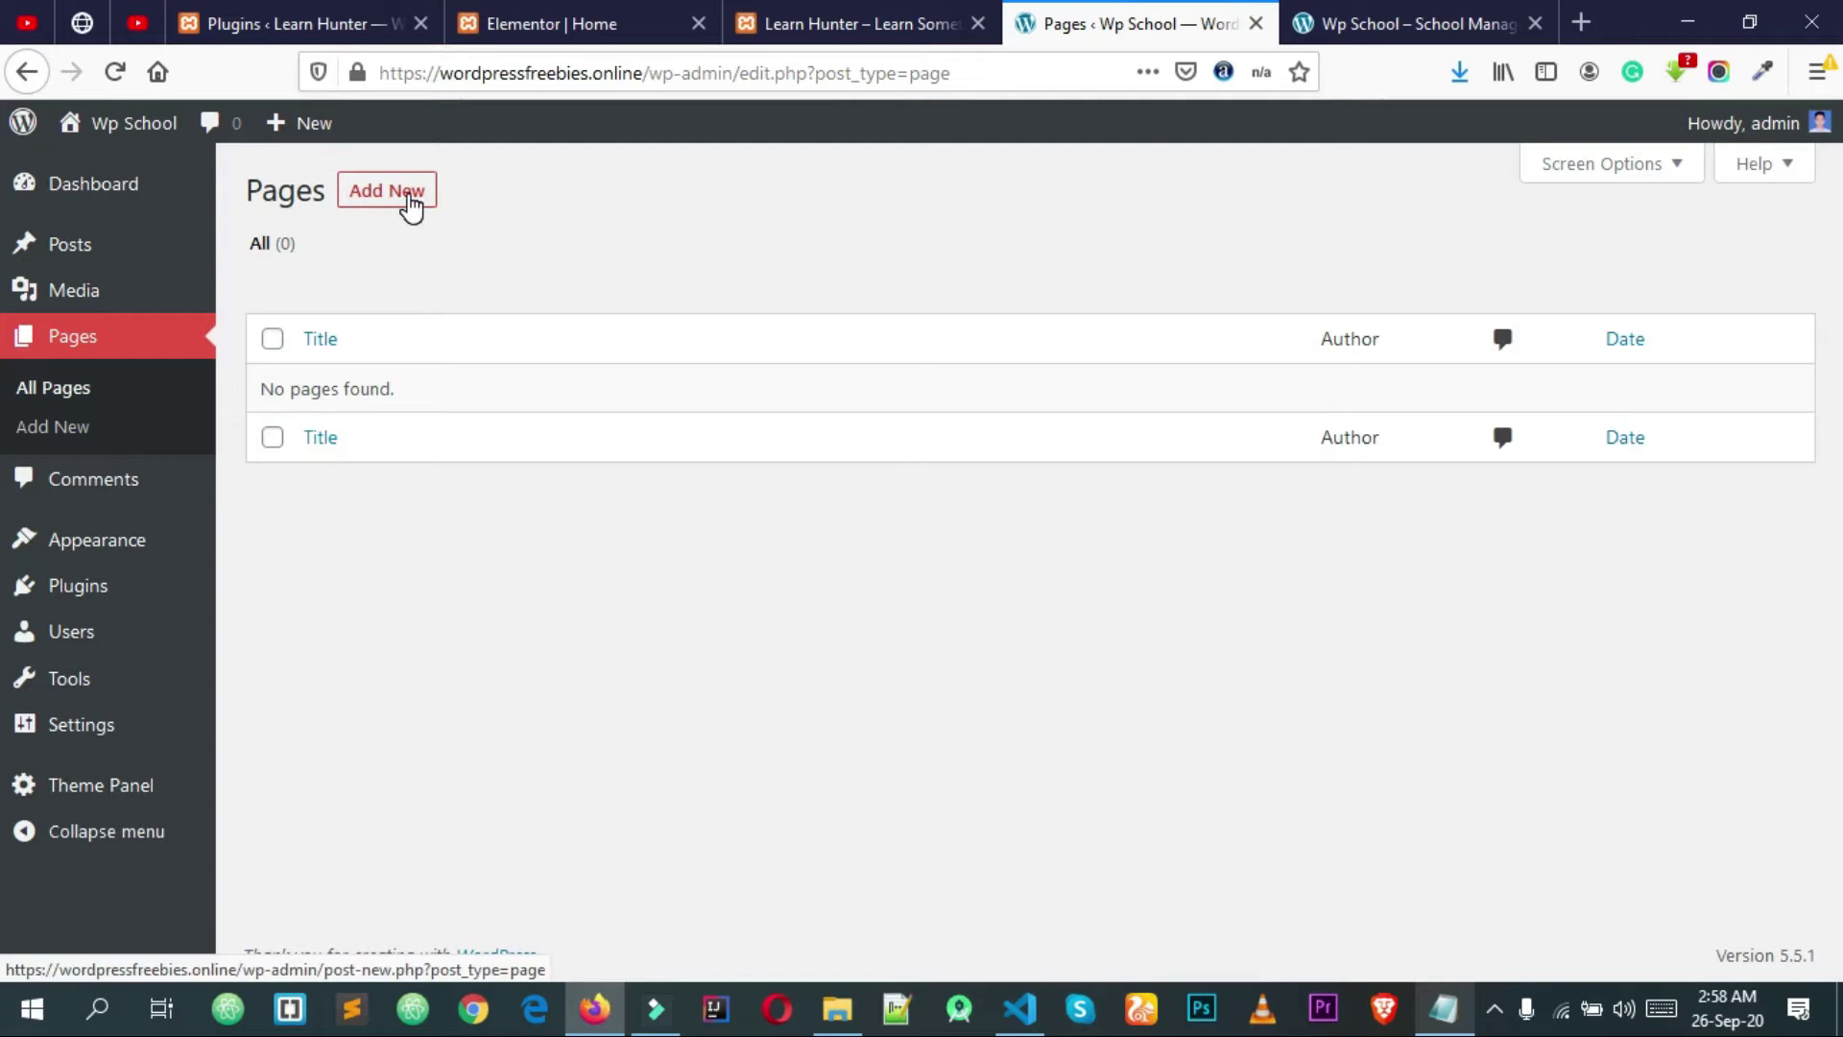
click(408, 197)
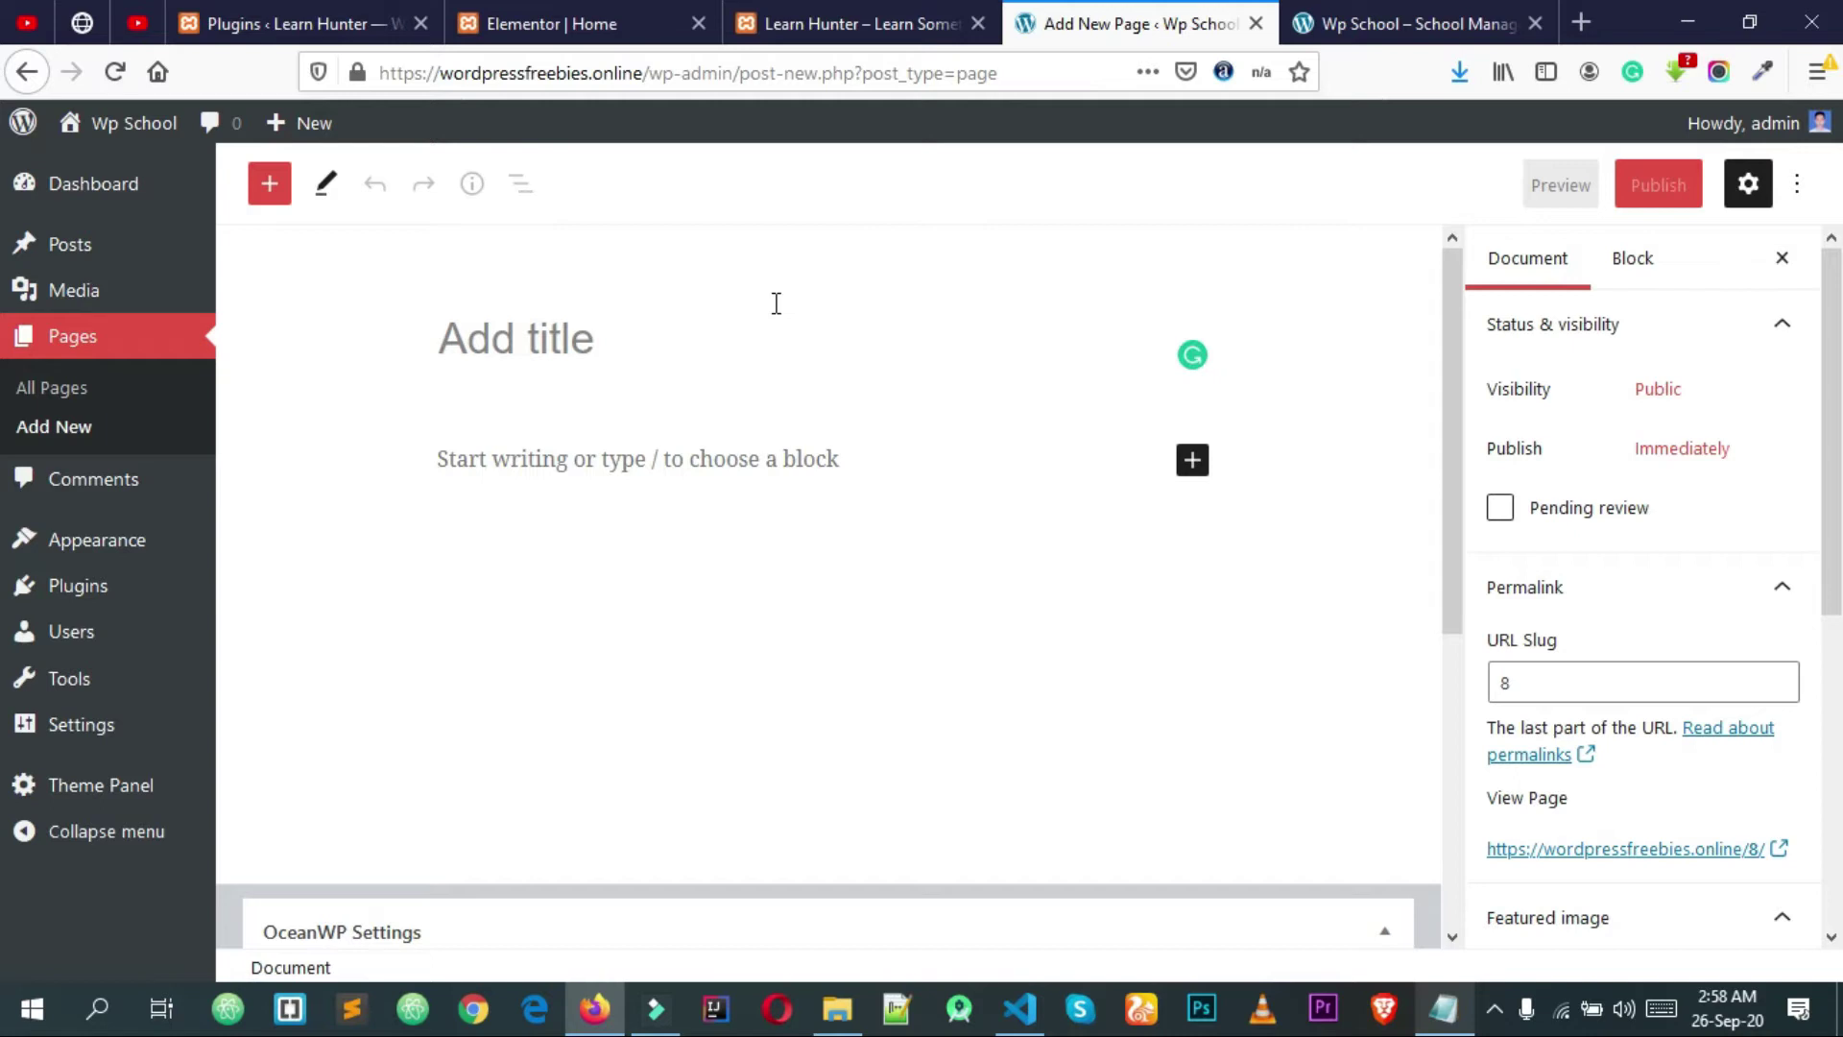
text(Home)
scroll(1344, 413, down, 2)
scroll(1329, 393, up, 2)
scroll(1317, 375, down, 2)
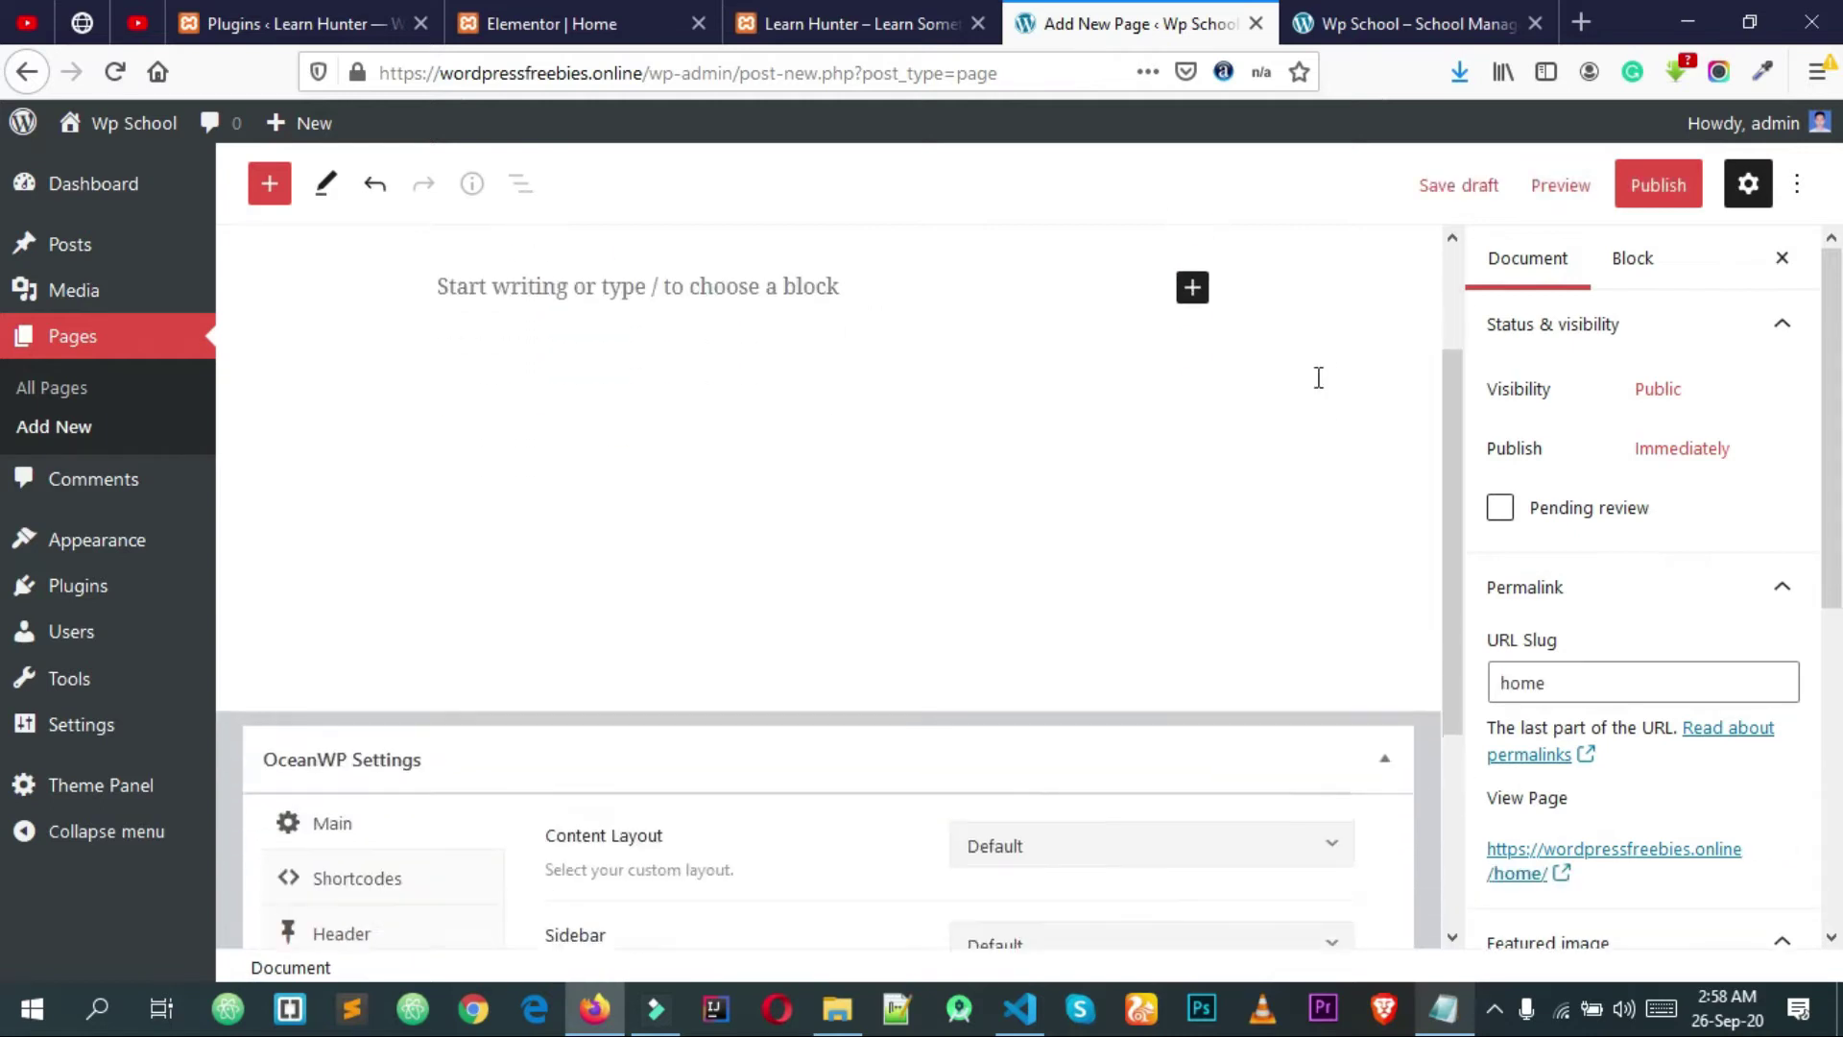
scroll(1317, 377, down, 1)
scroll(1109, 622, down, 1)
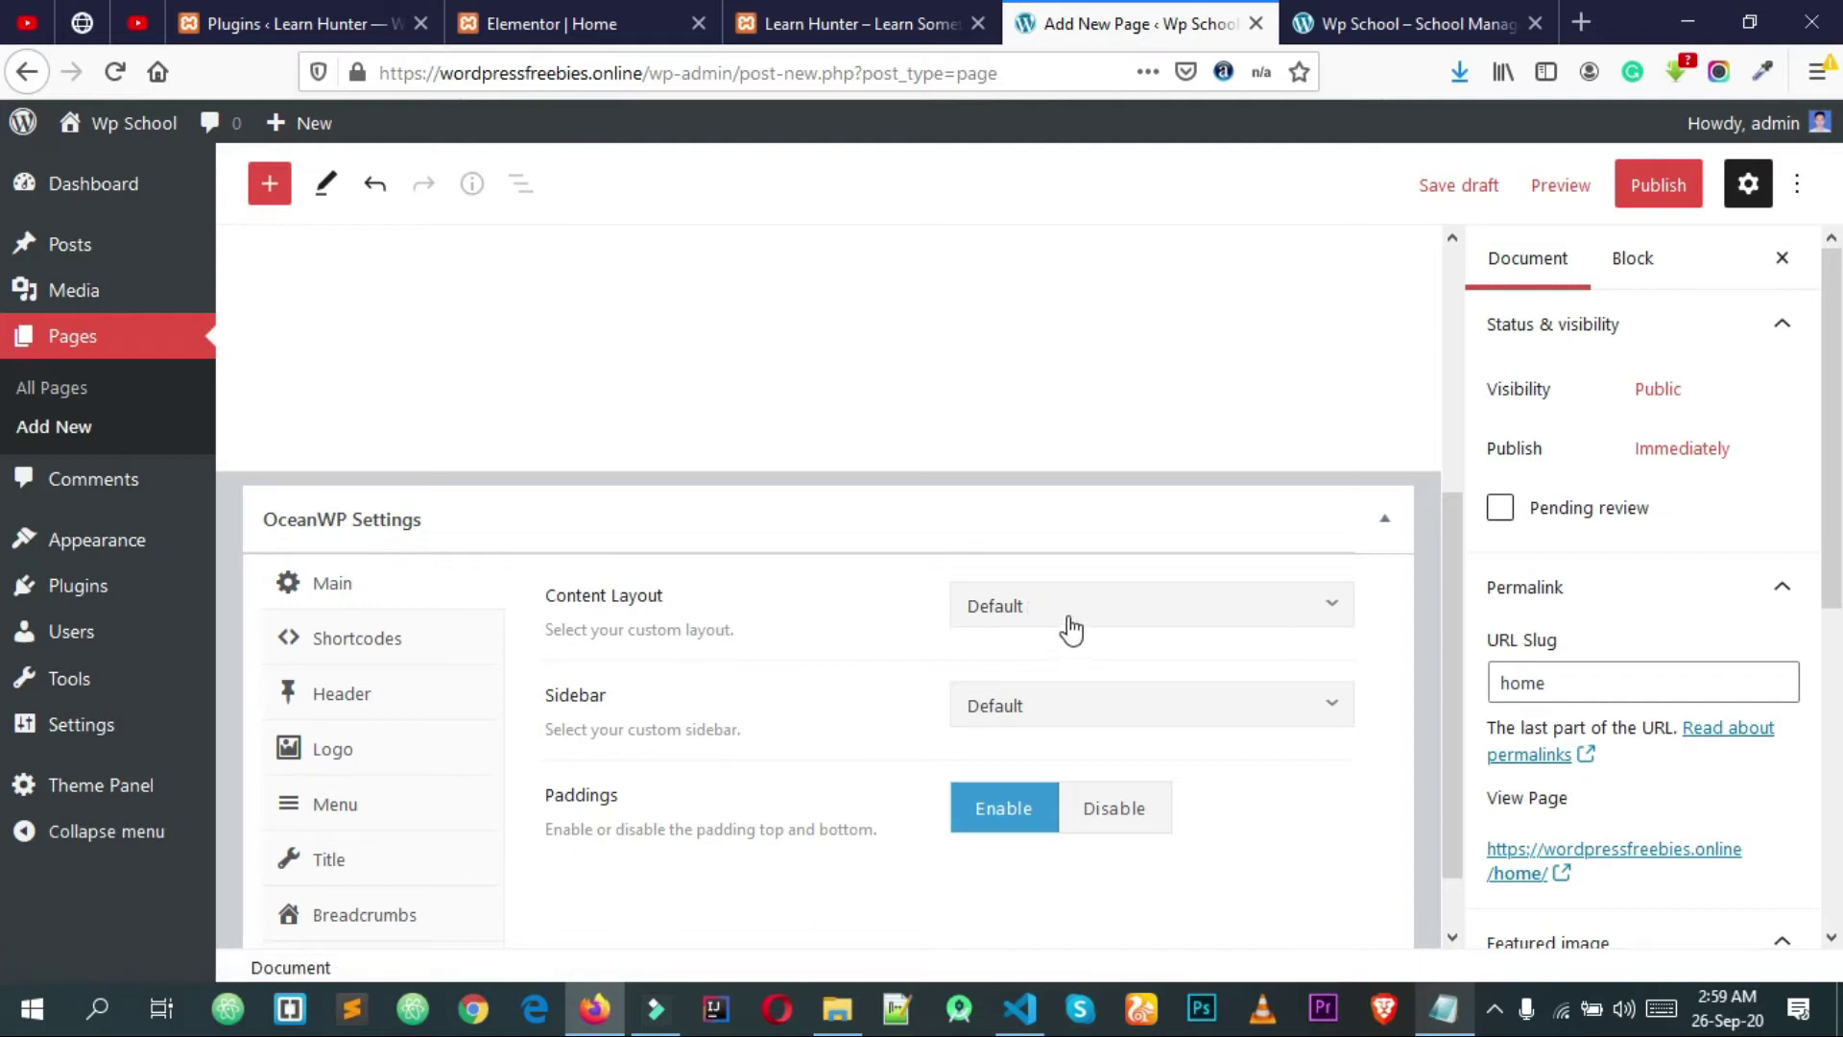
Step: Give Home a 100% Full Width layout with padding and page title disabled, and publish it
click(1037, 612)
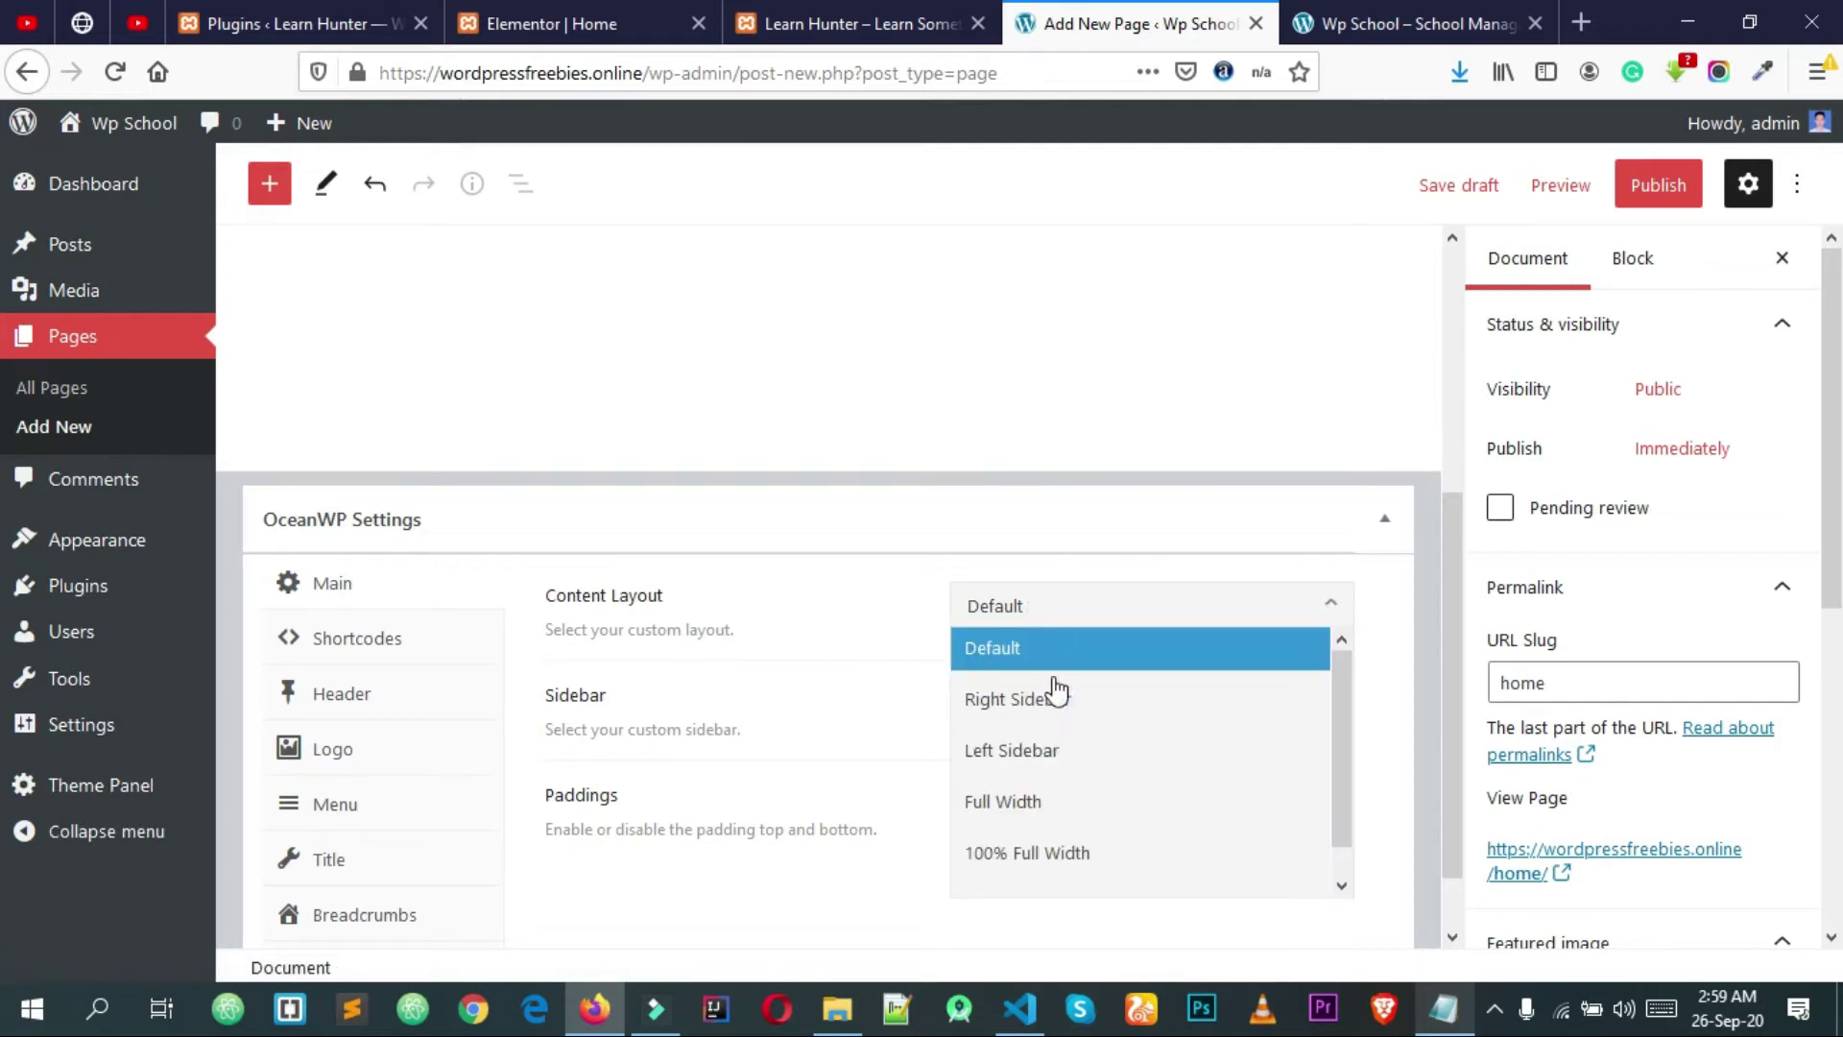
click(1058, 852)
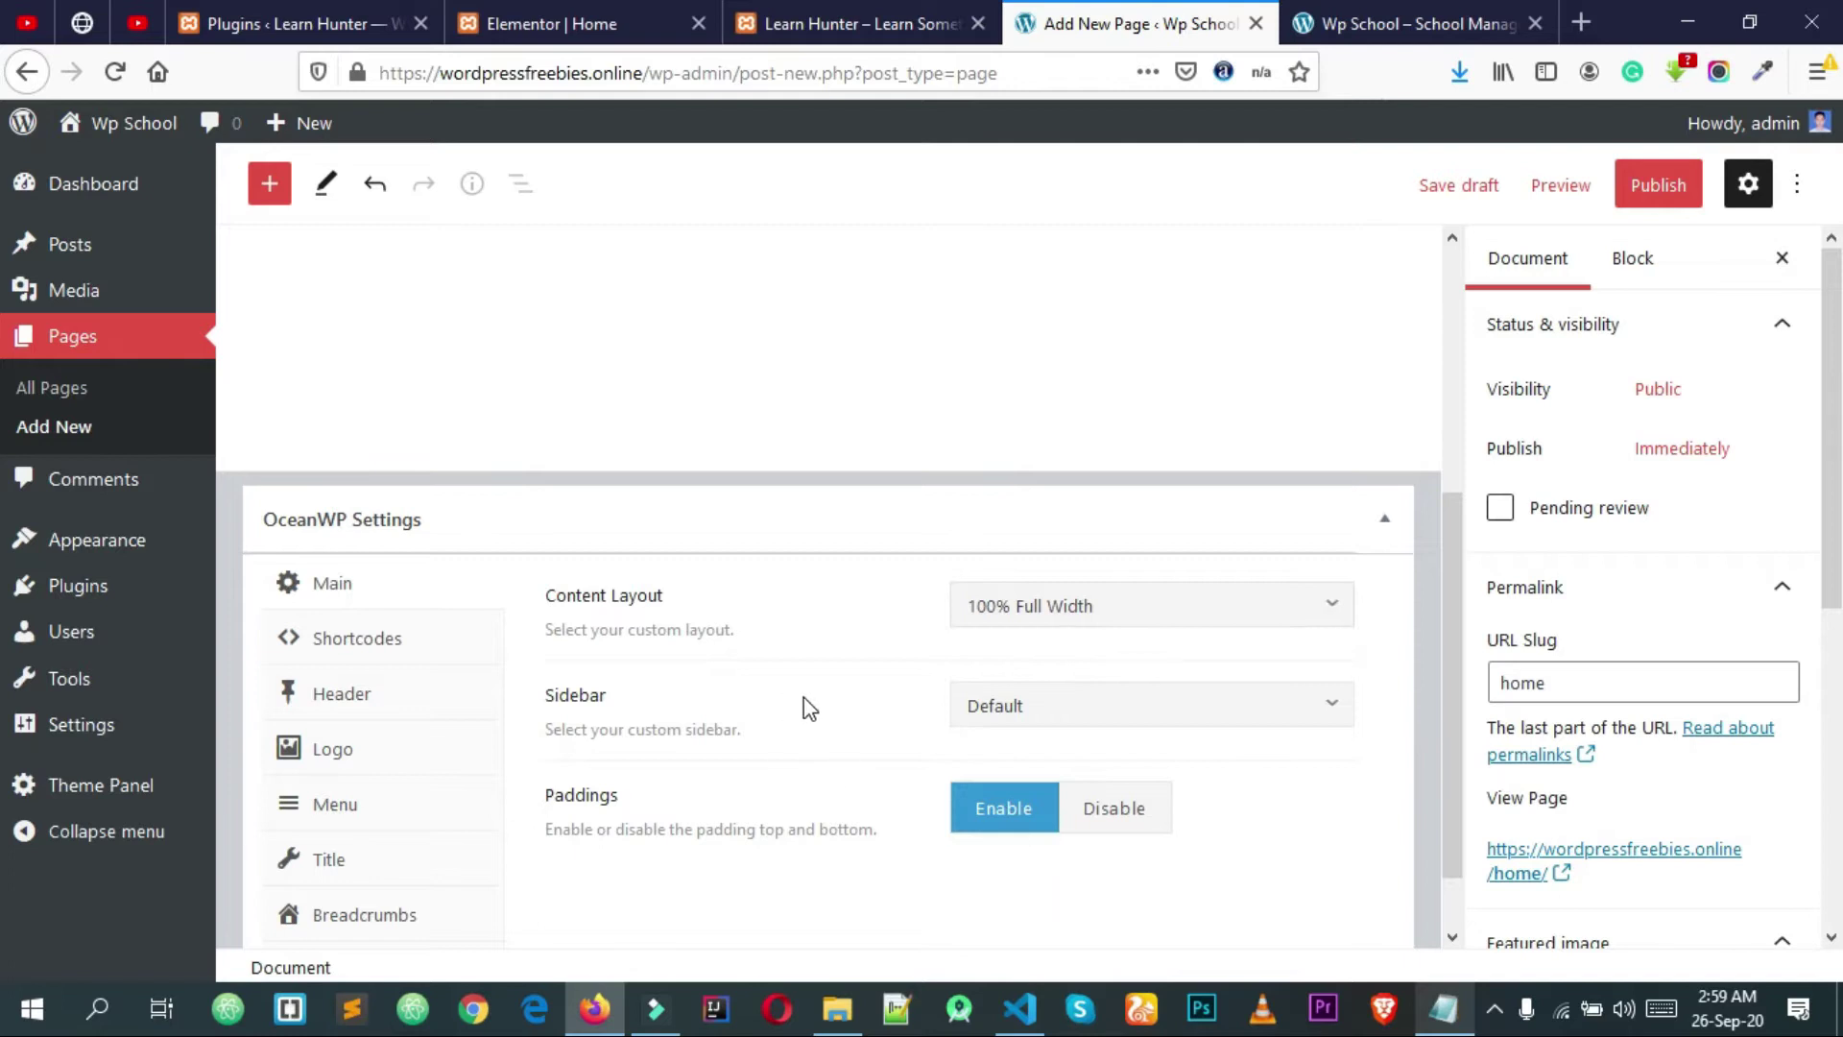
click(1107, 816)
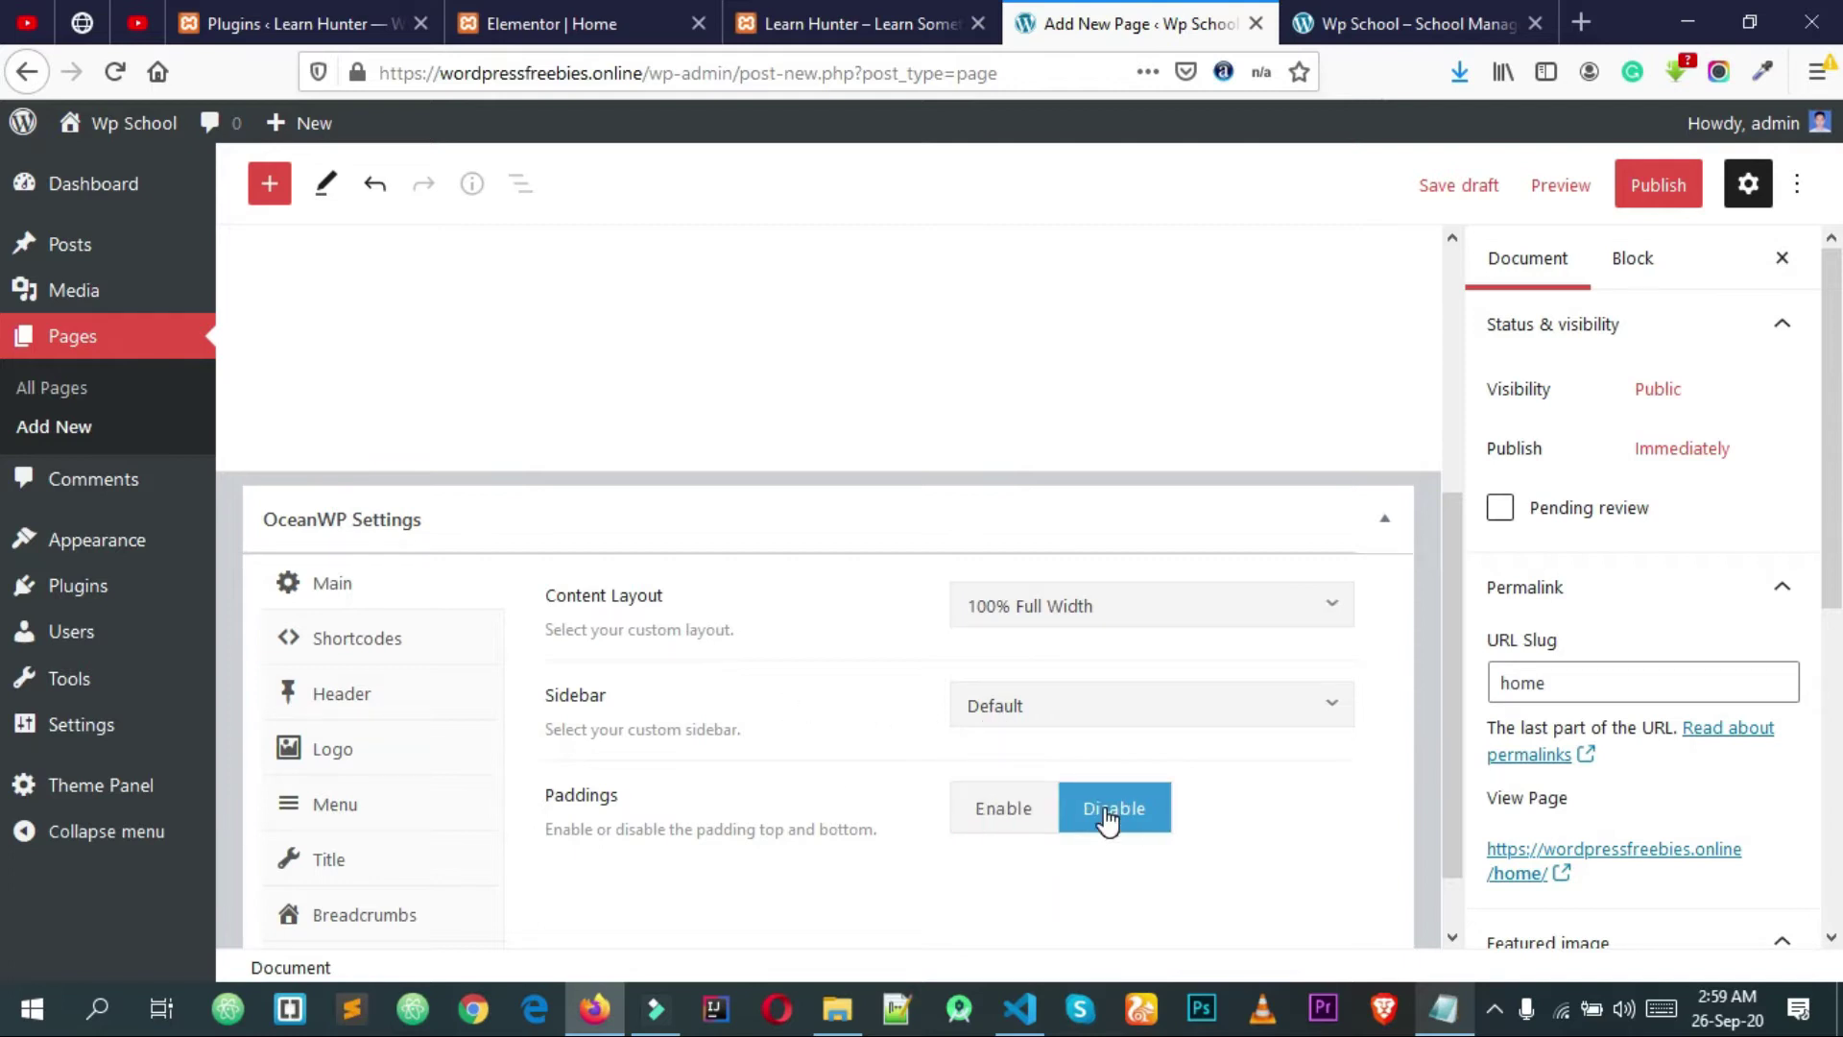
click(338, 862)
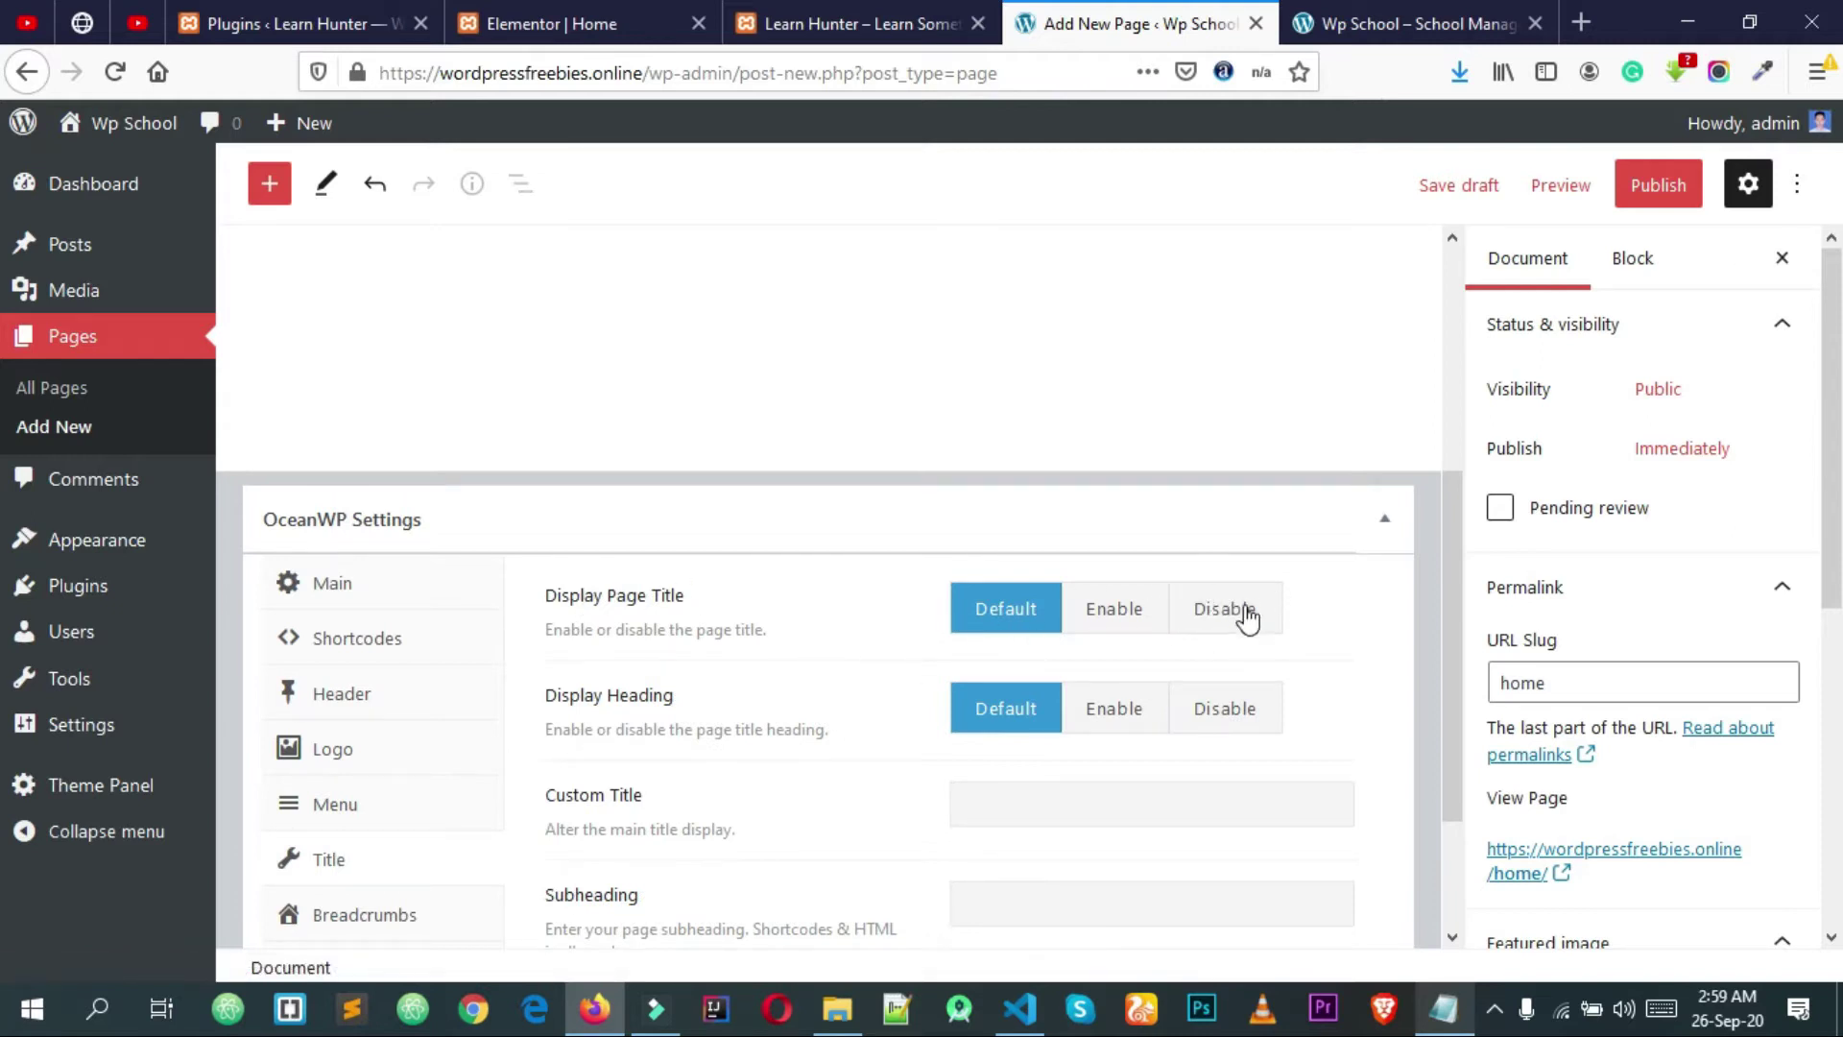
click(1233, 619)
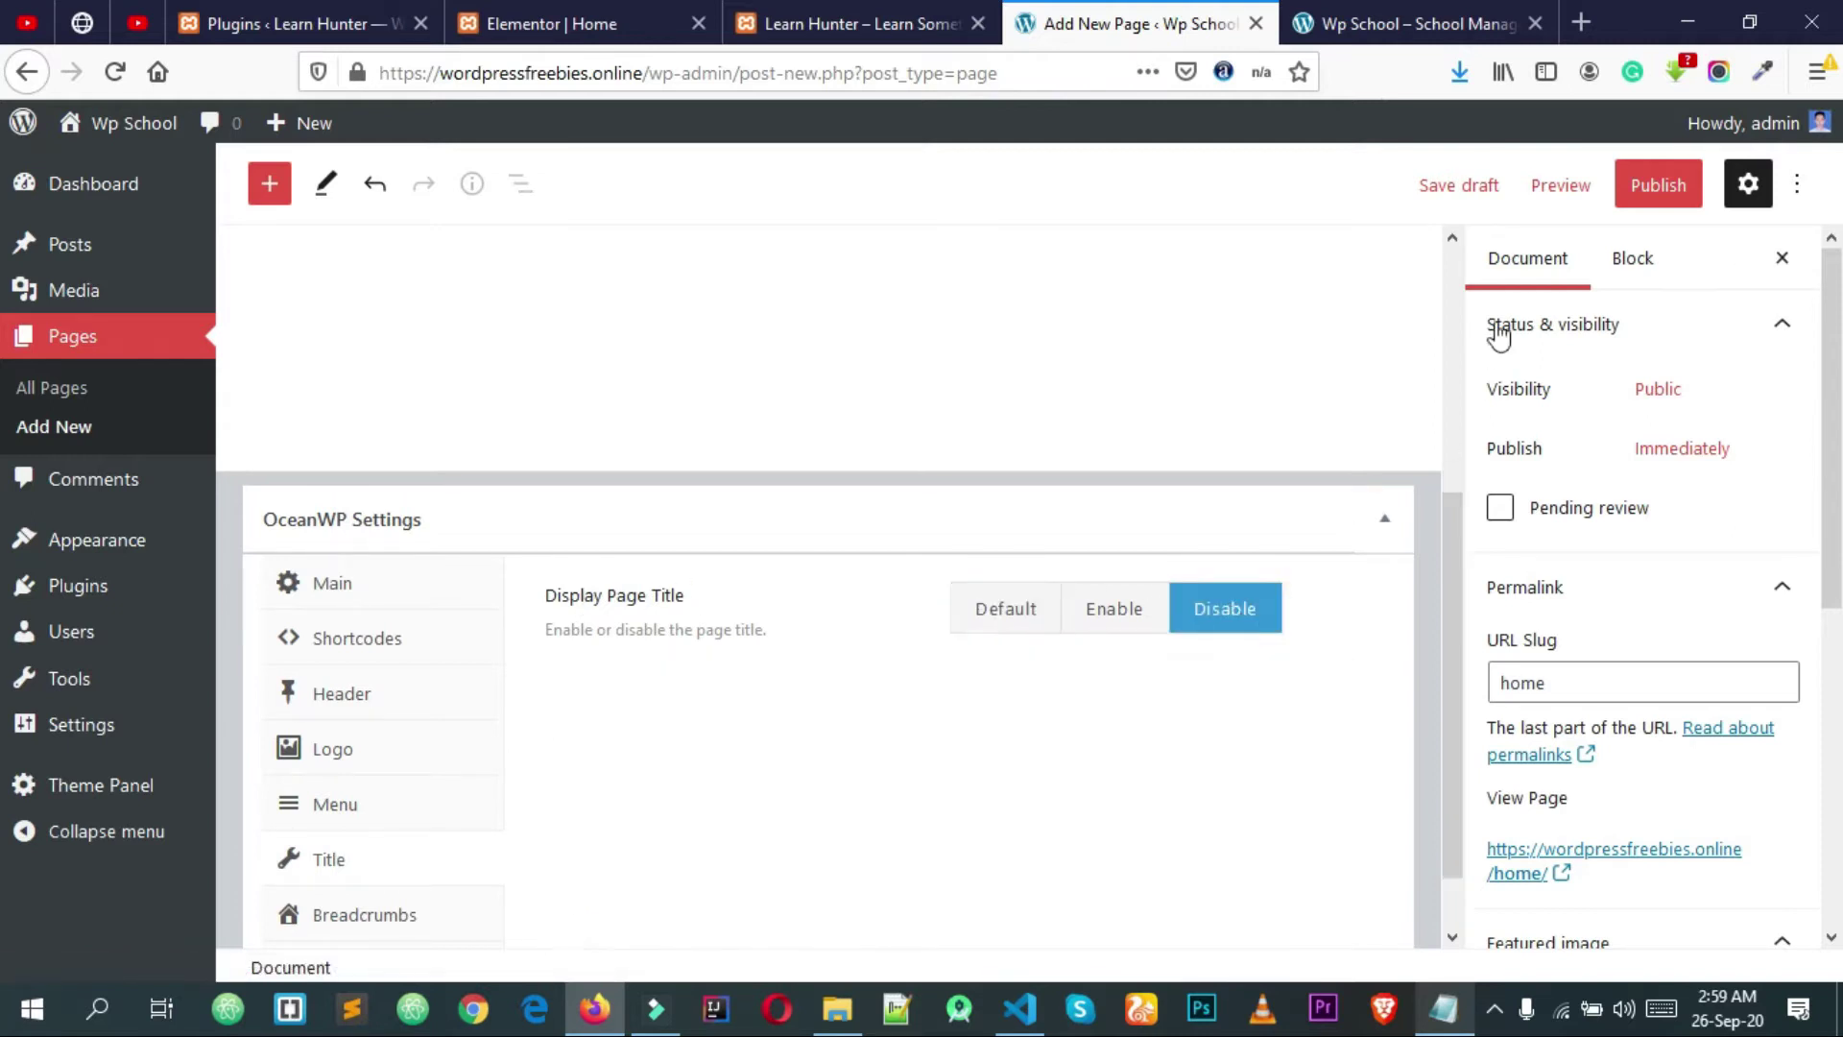
click(1645, 192)
click(1553, 194)
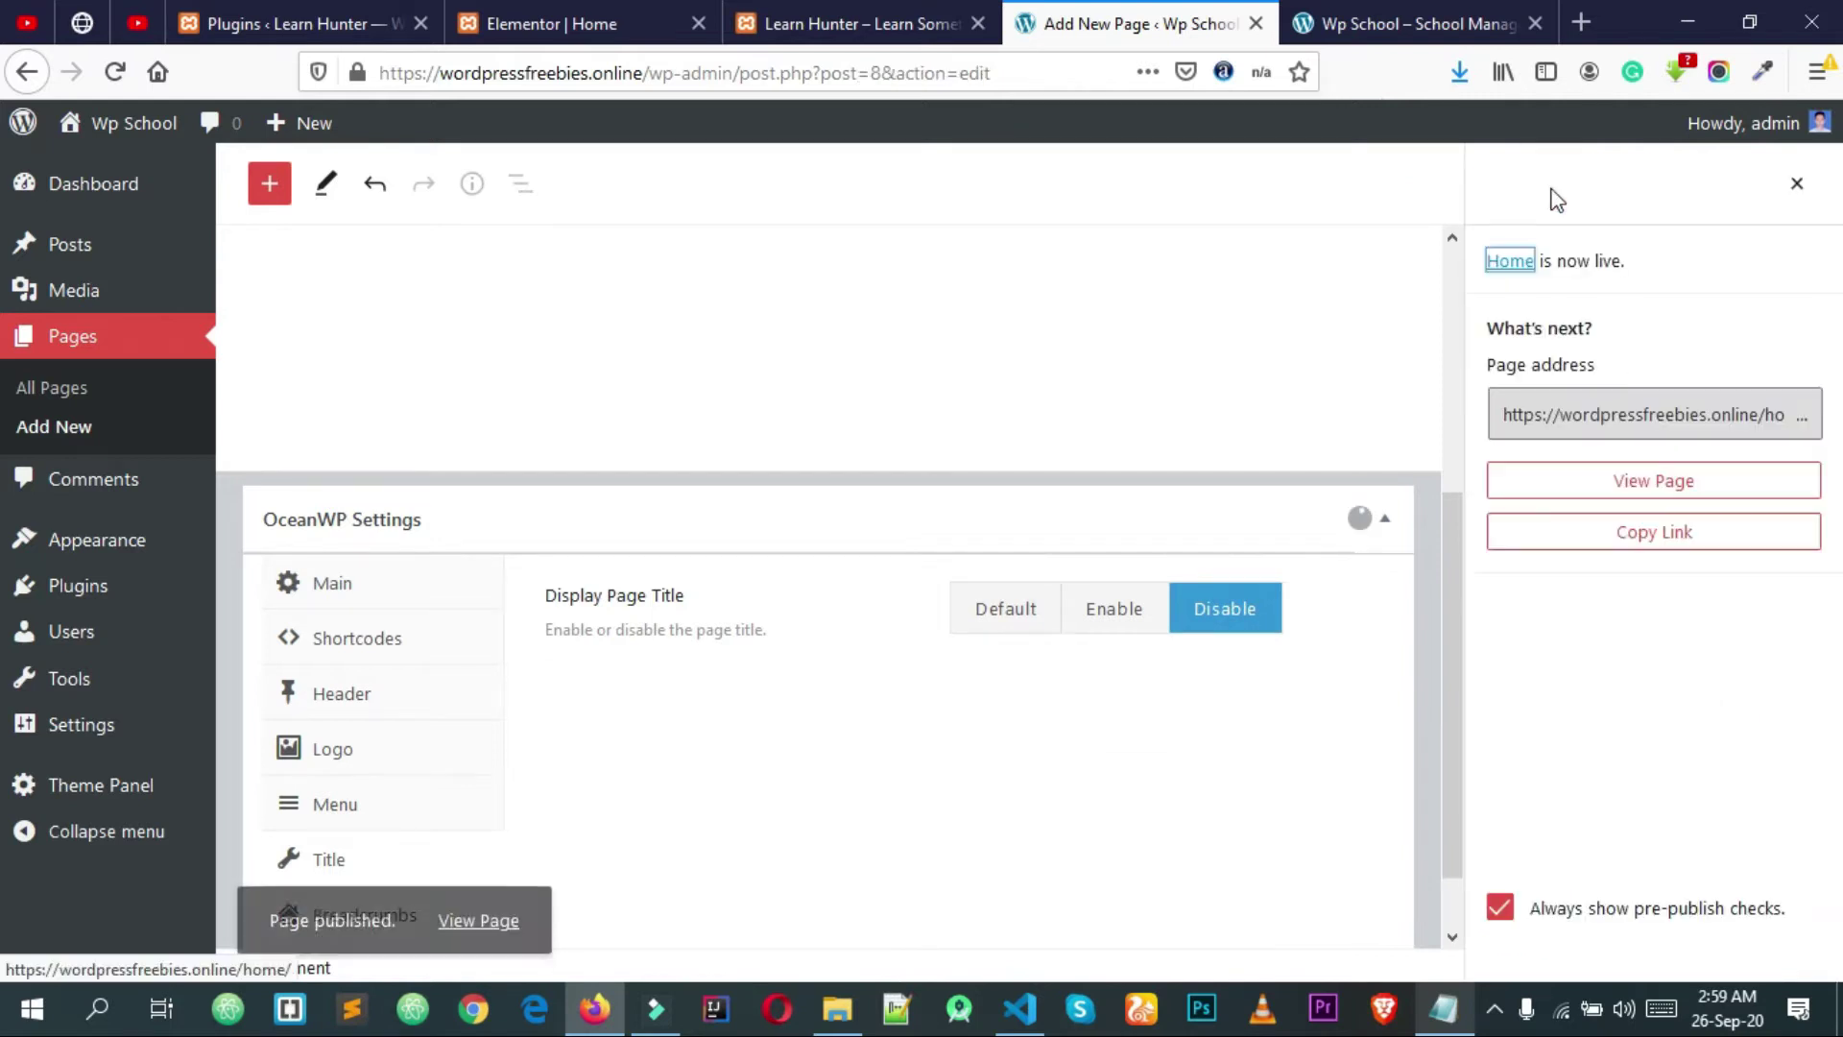
Step: Create and publish a new page titled News
click(921, 21)
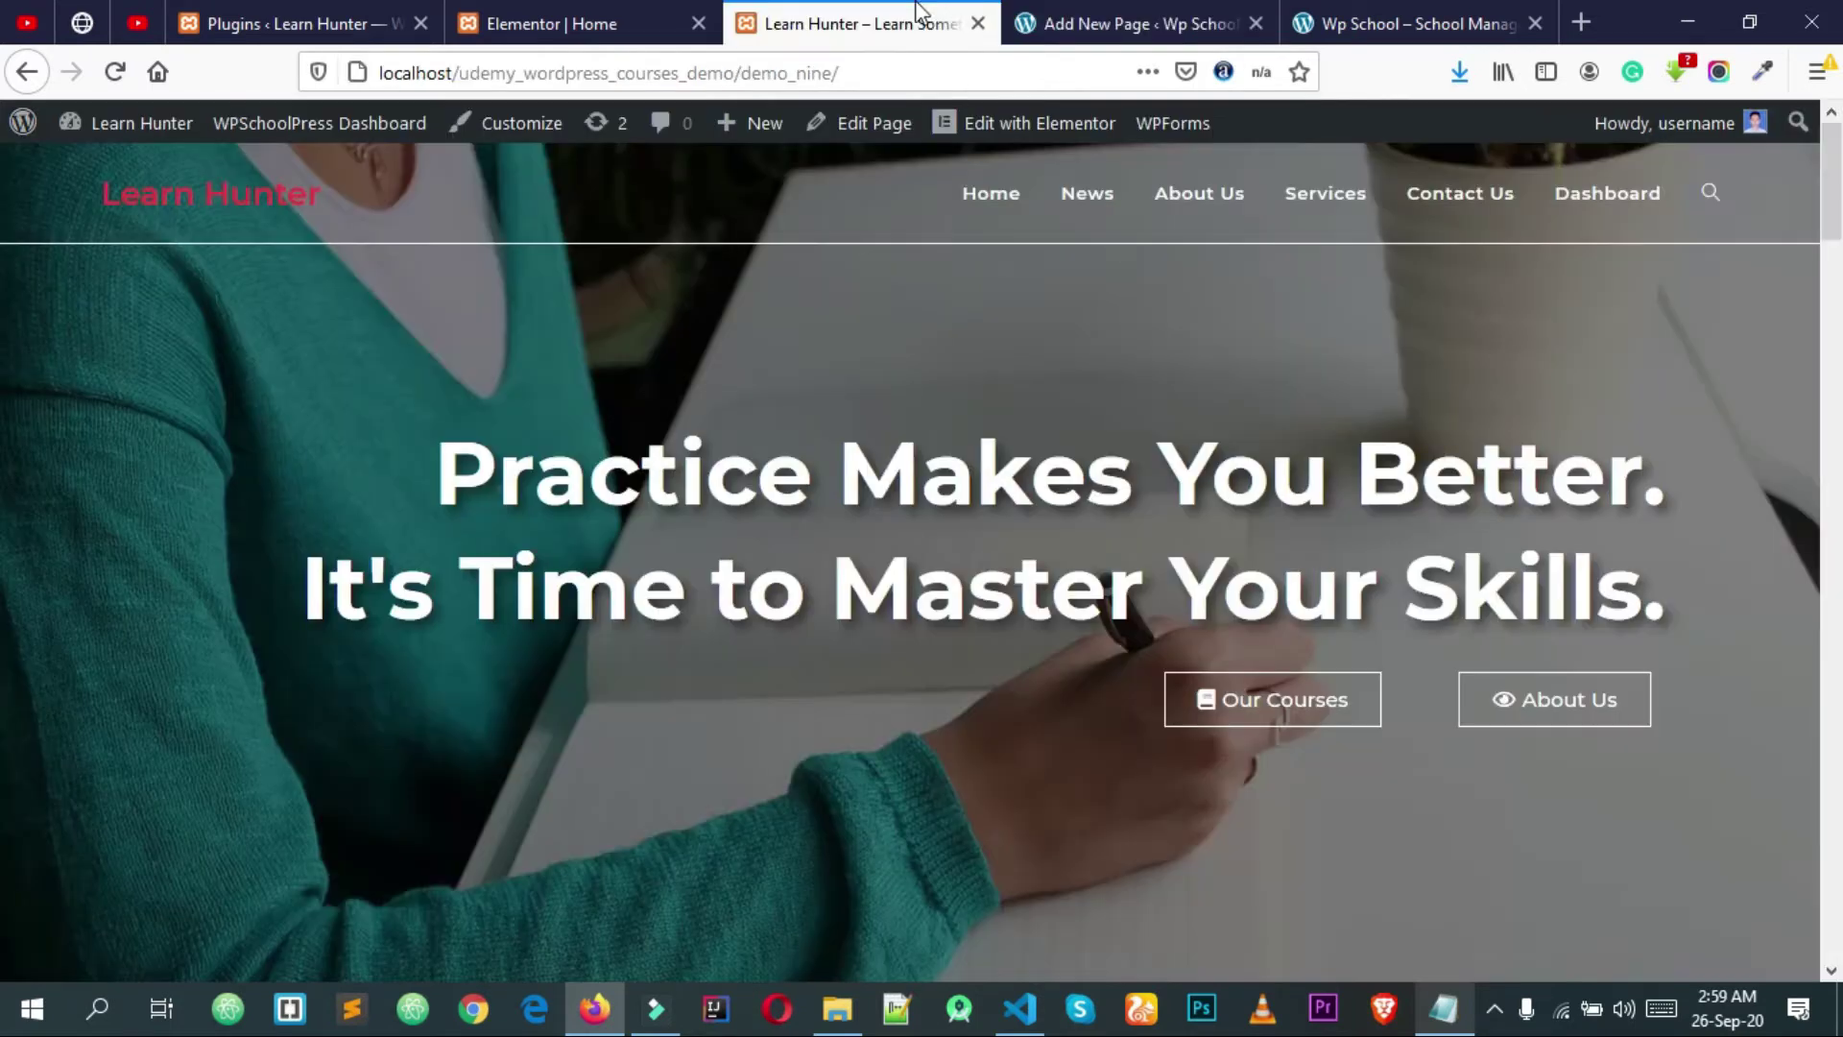
click(1133, 23)
click(57, 434)
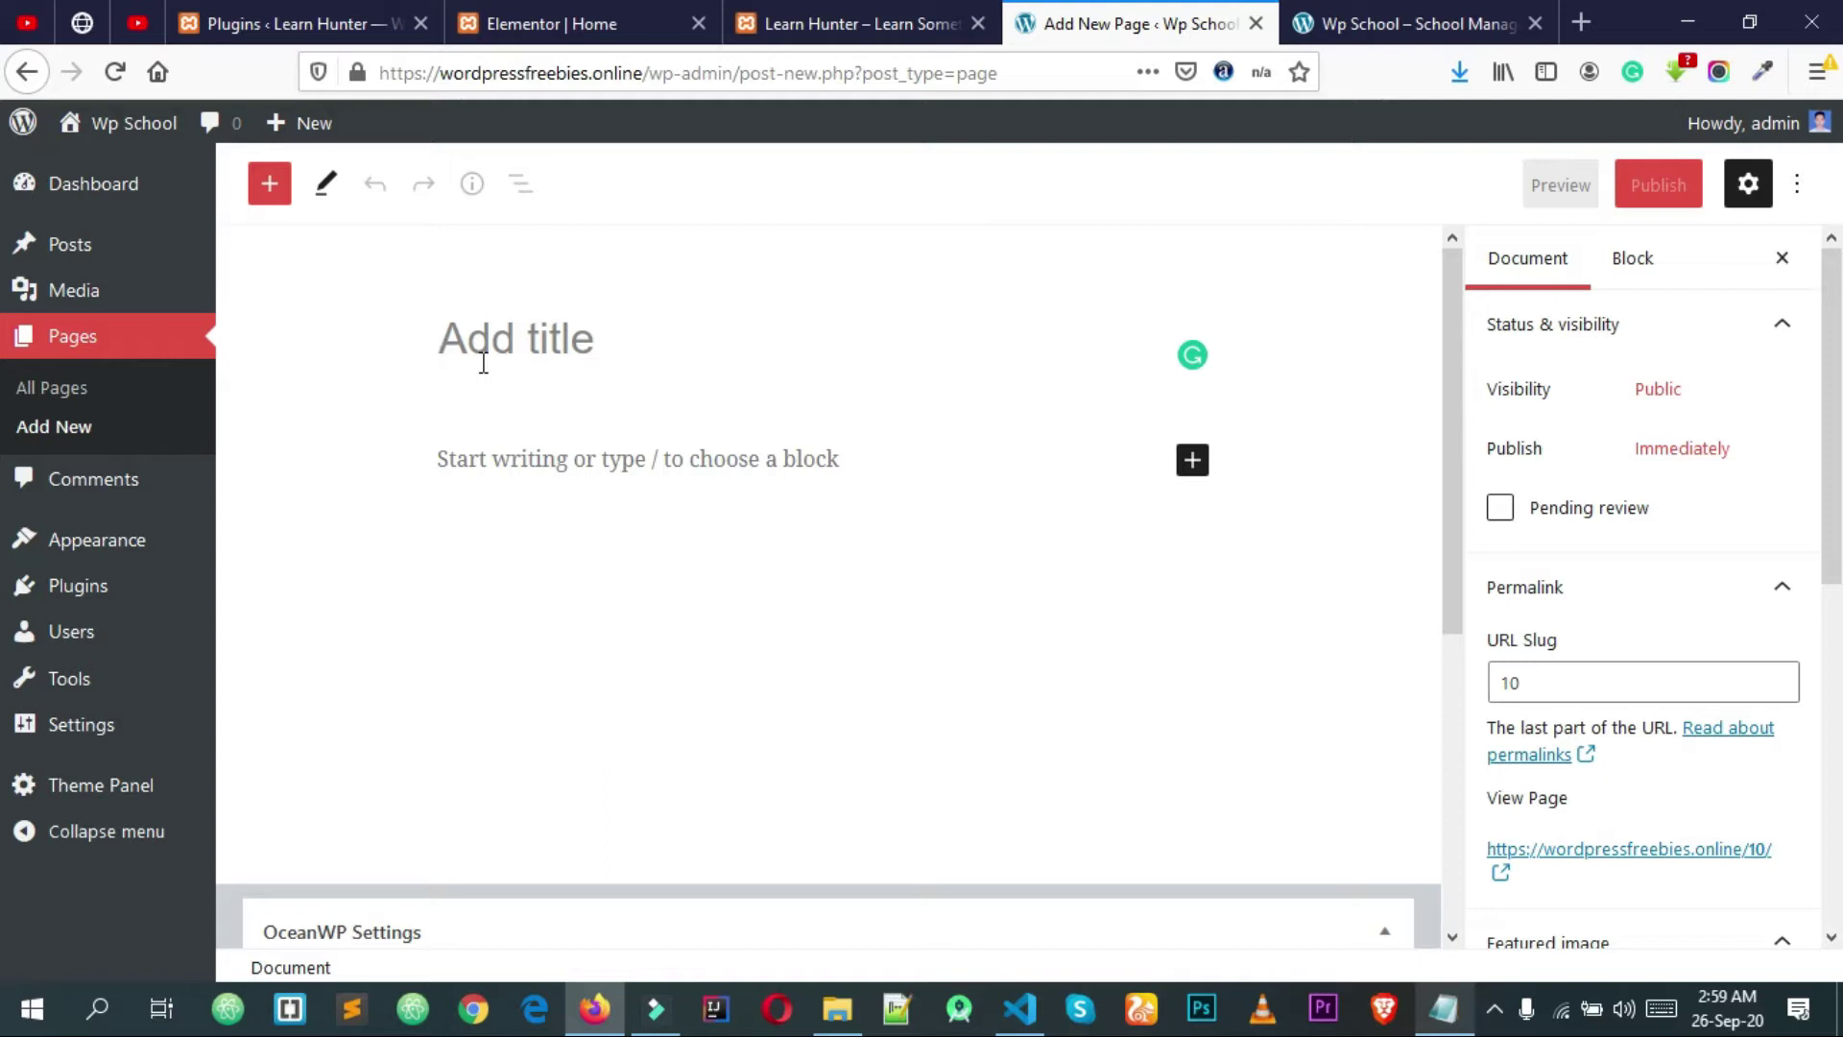
text(News)
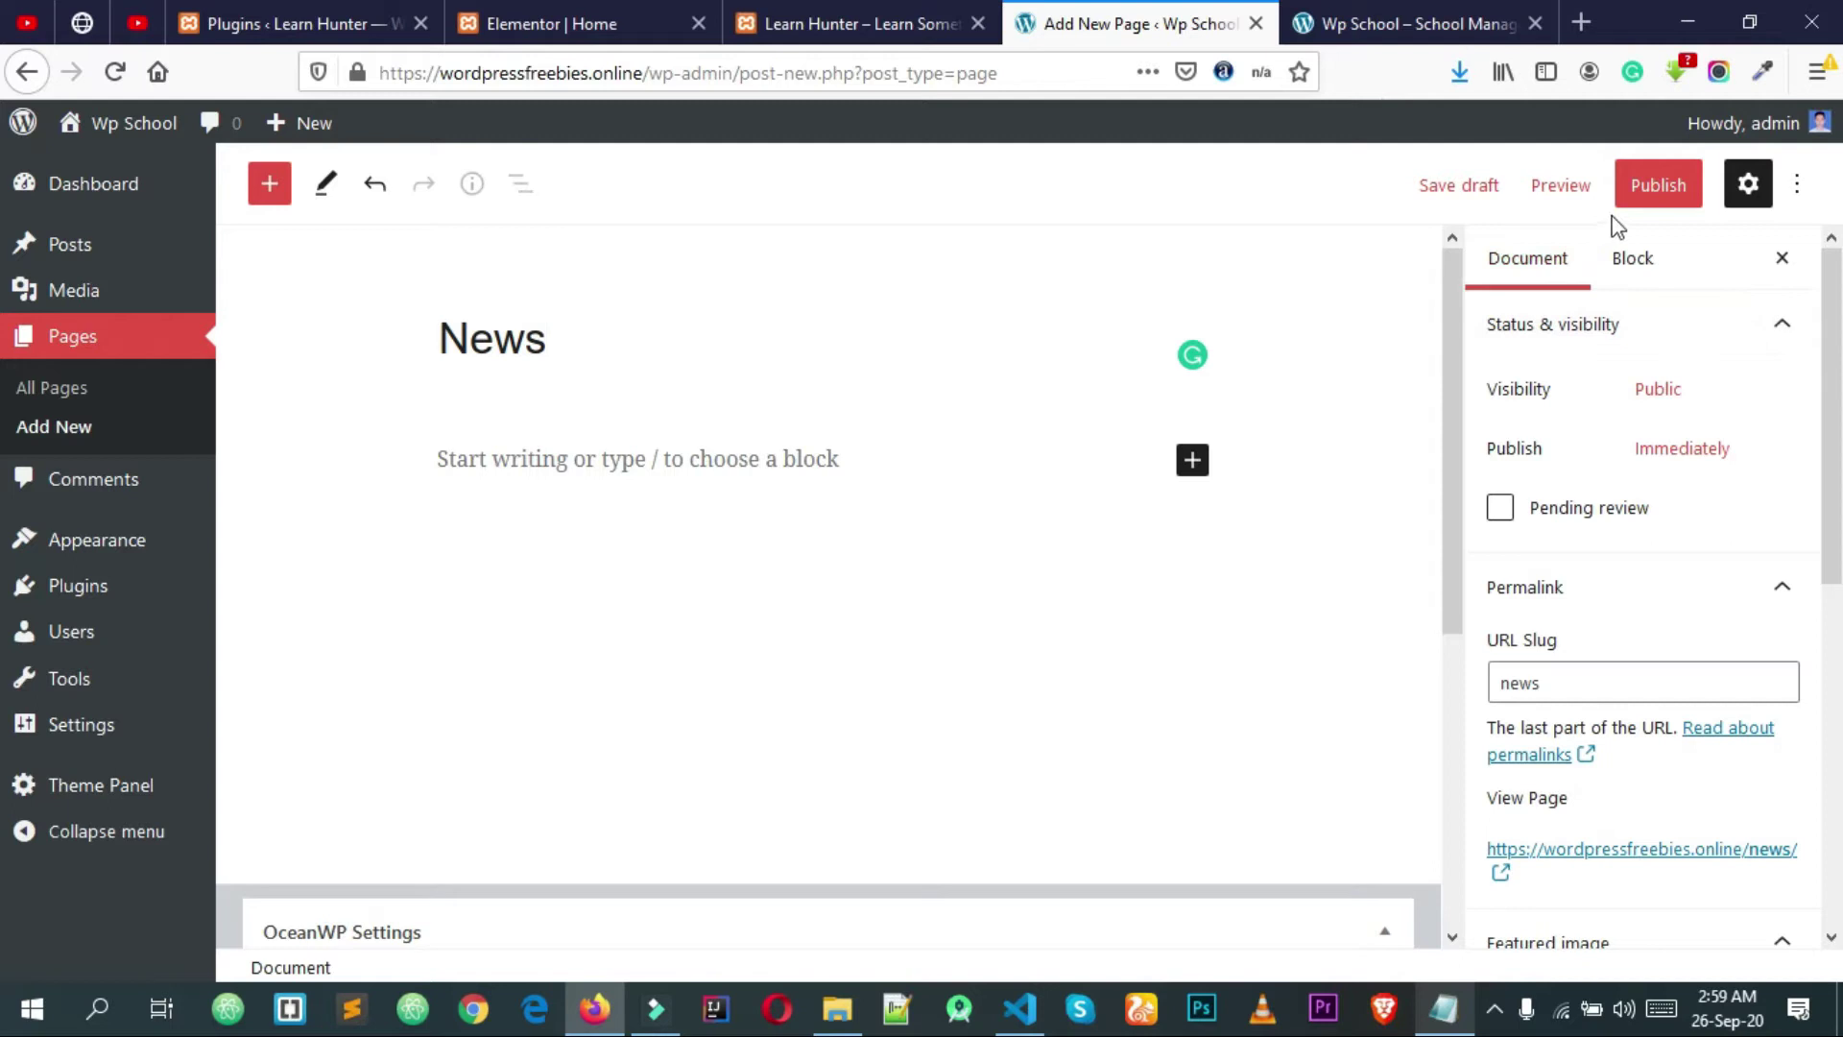
click(1639, 209)
click(1570, 185)
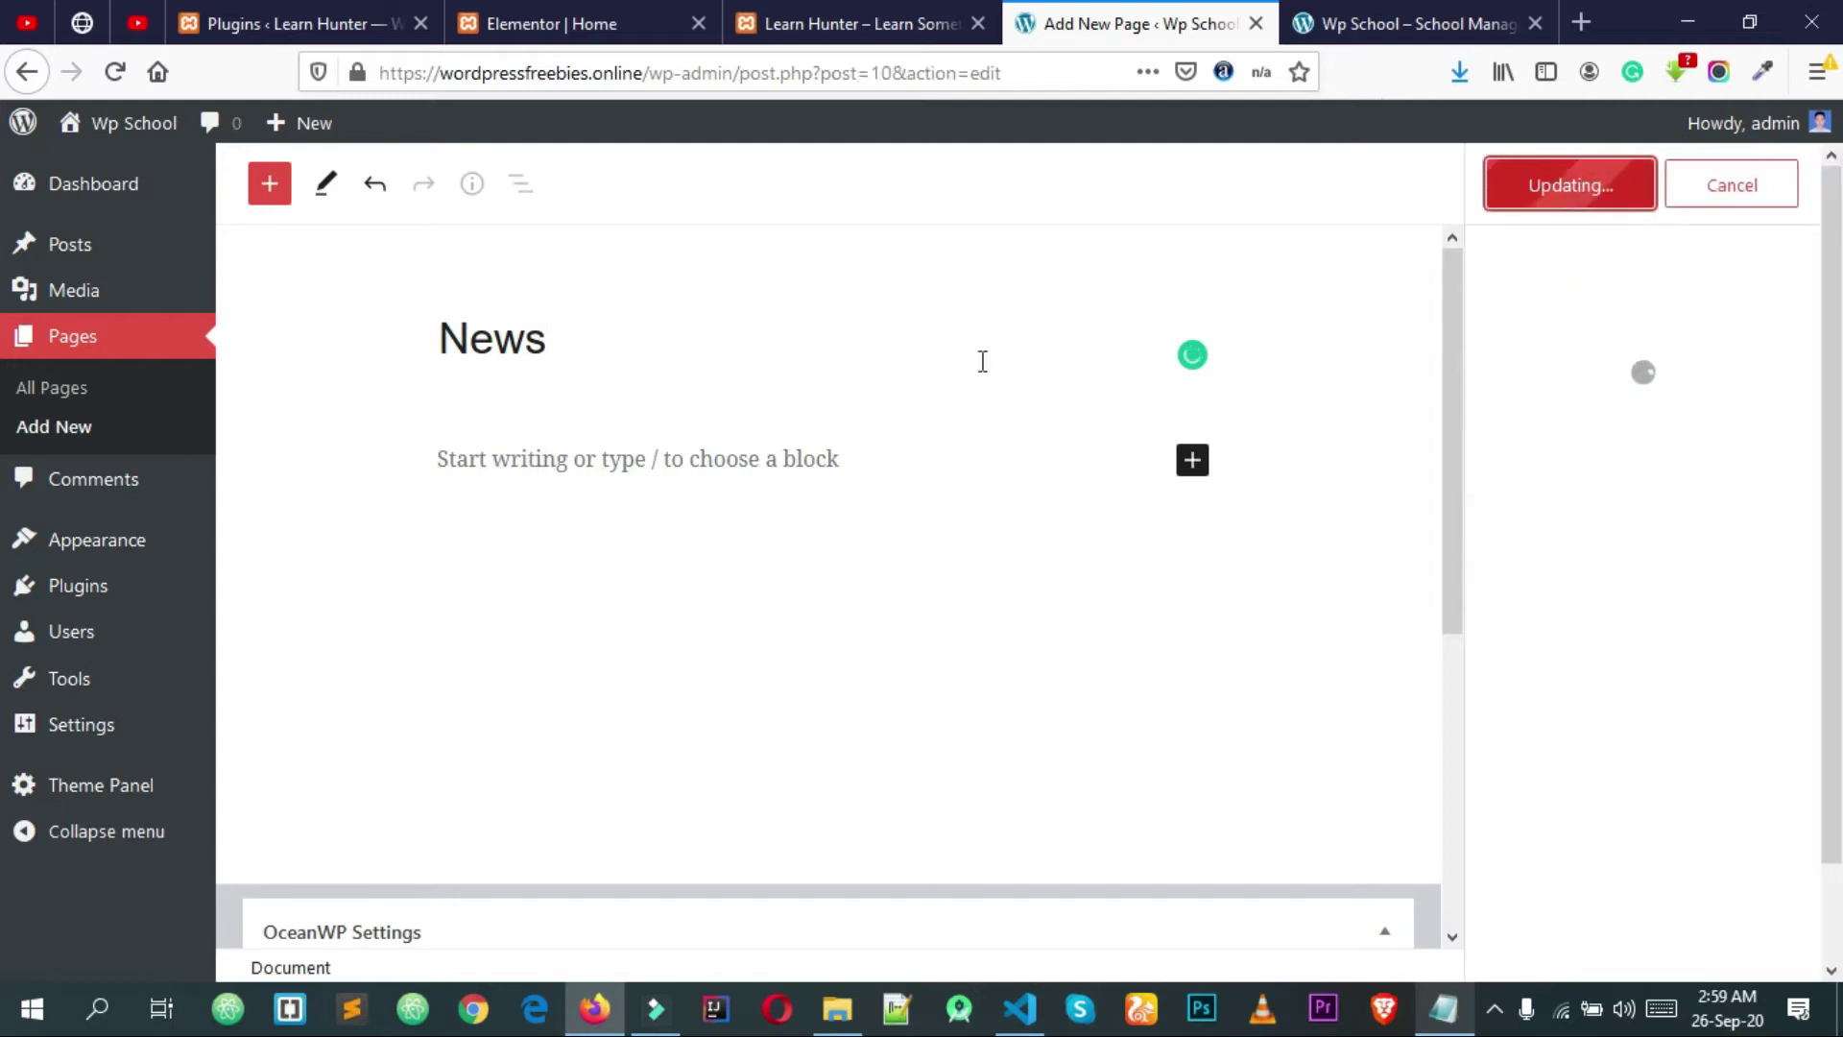
Step: Start another blank page, checking the Learn Hunter menu for its name
scroll(951, 545, down, 2)
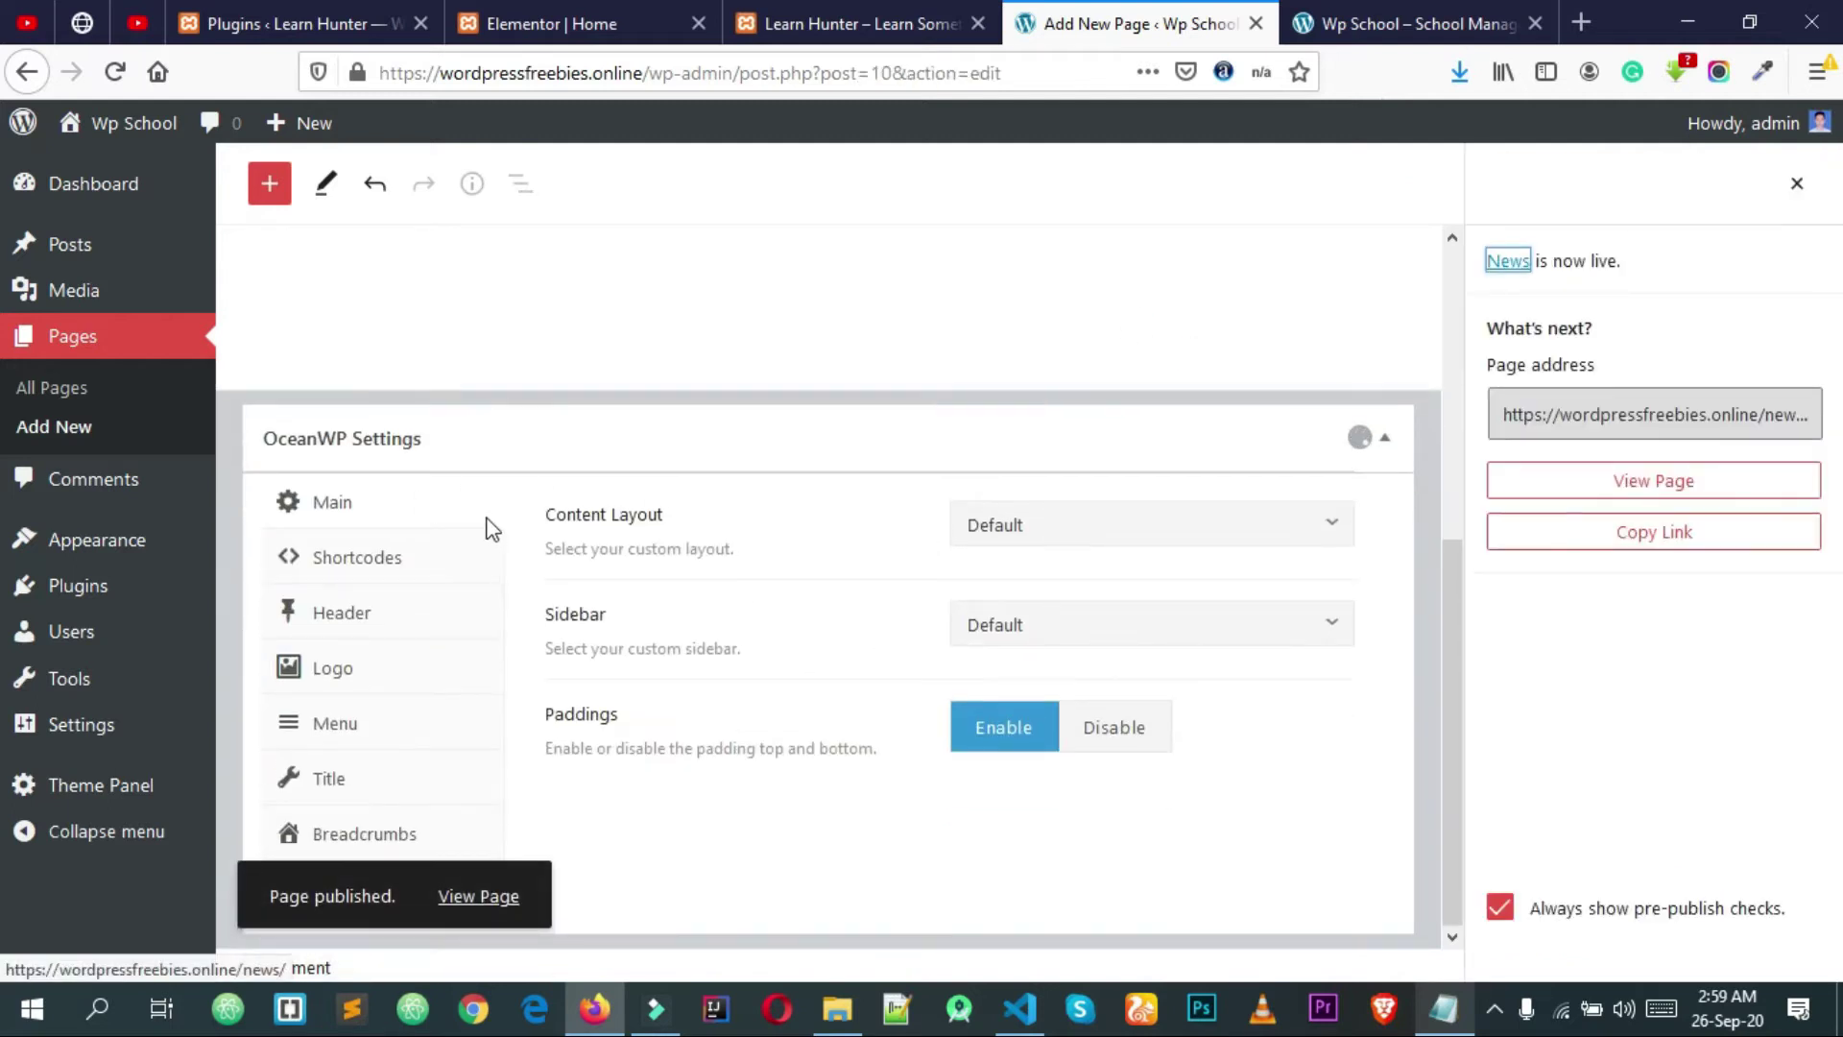
scroll(489, 523, up, 5)
click(115, 434)
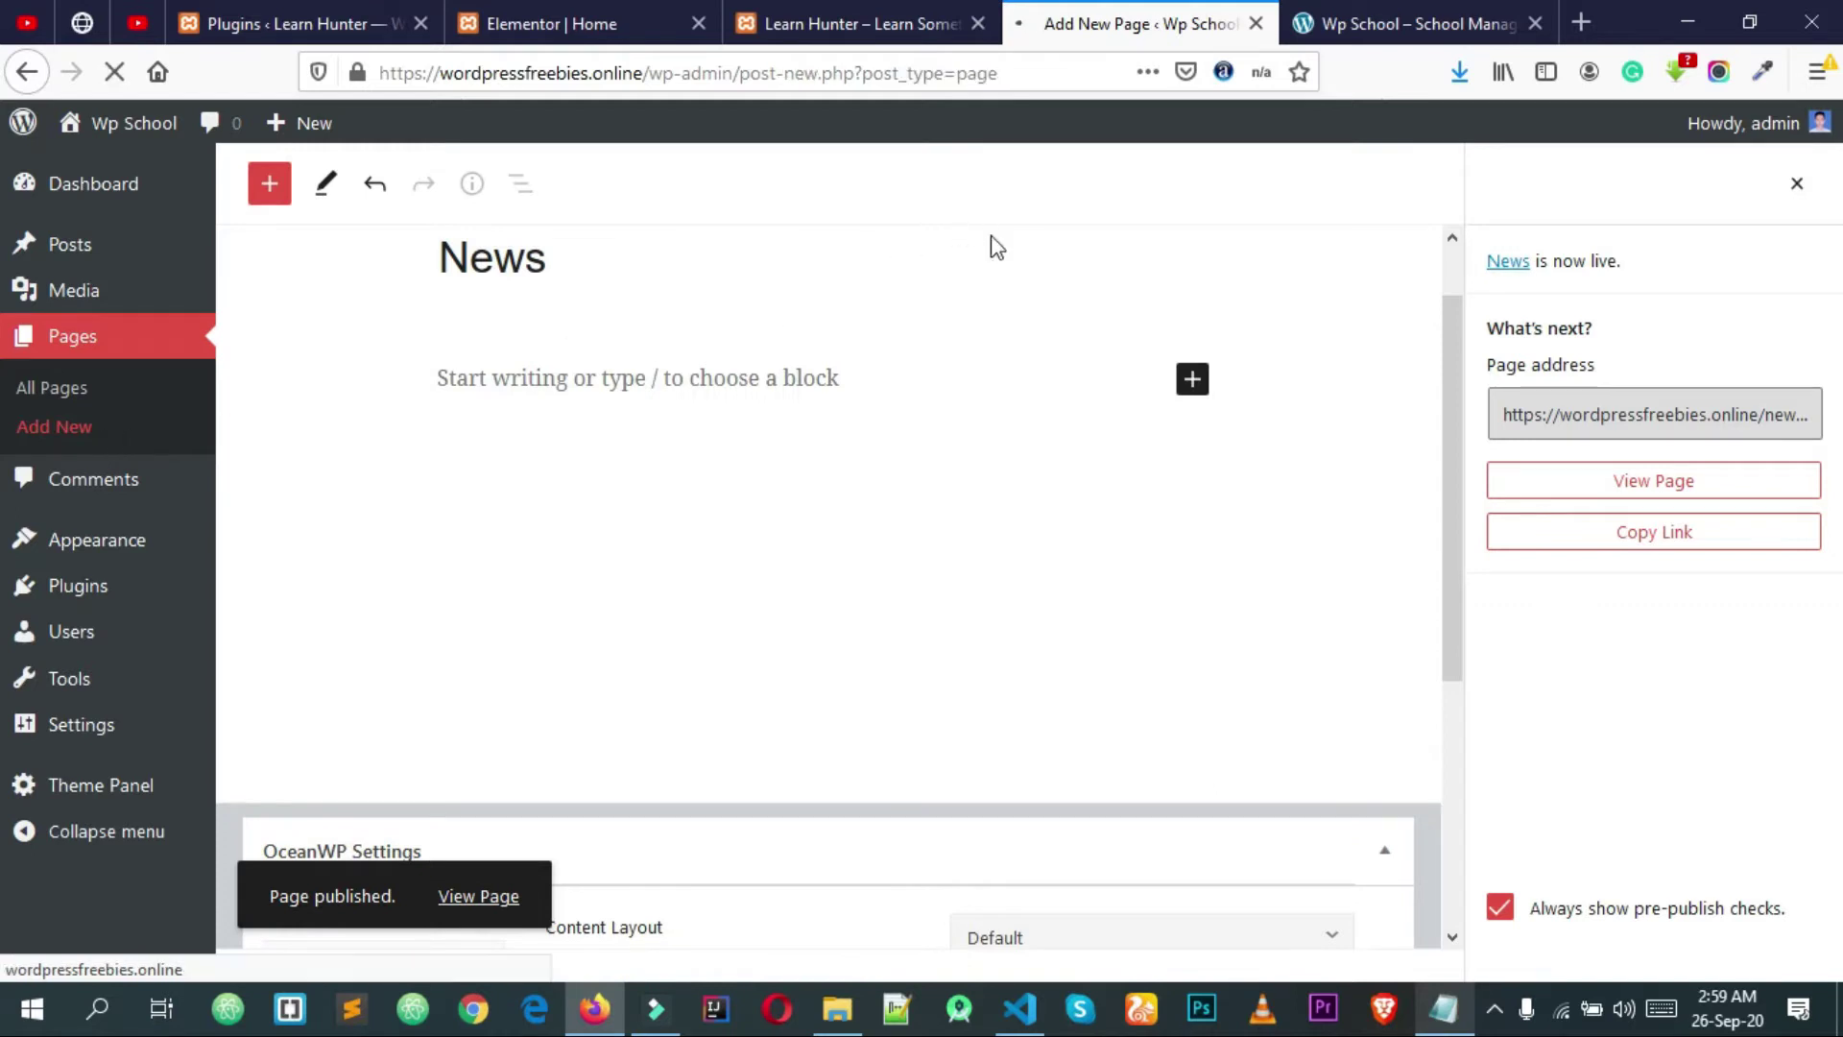
click(845, 19)
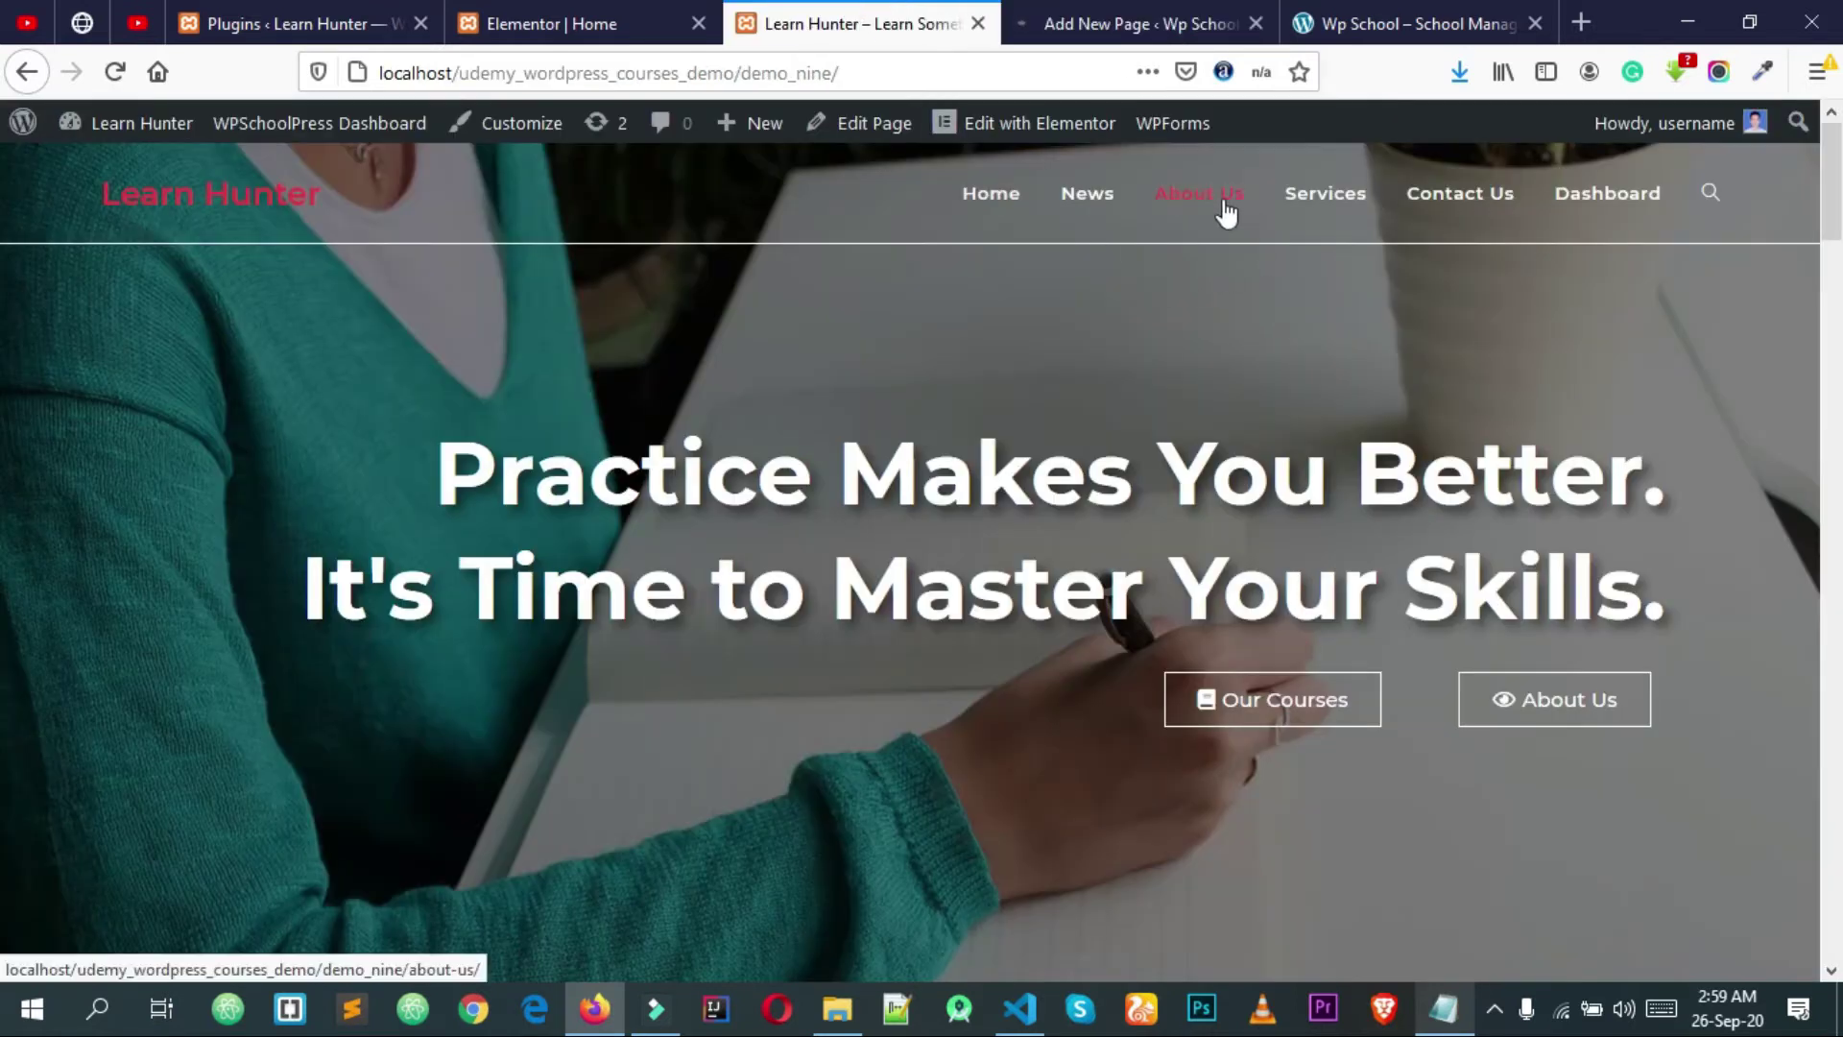
click(1148, 16)
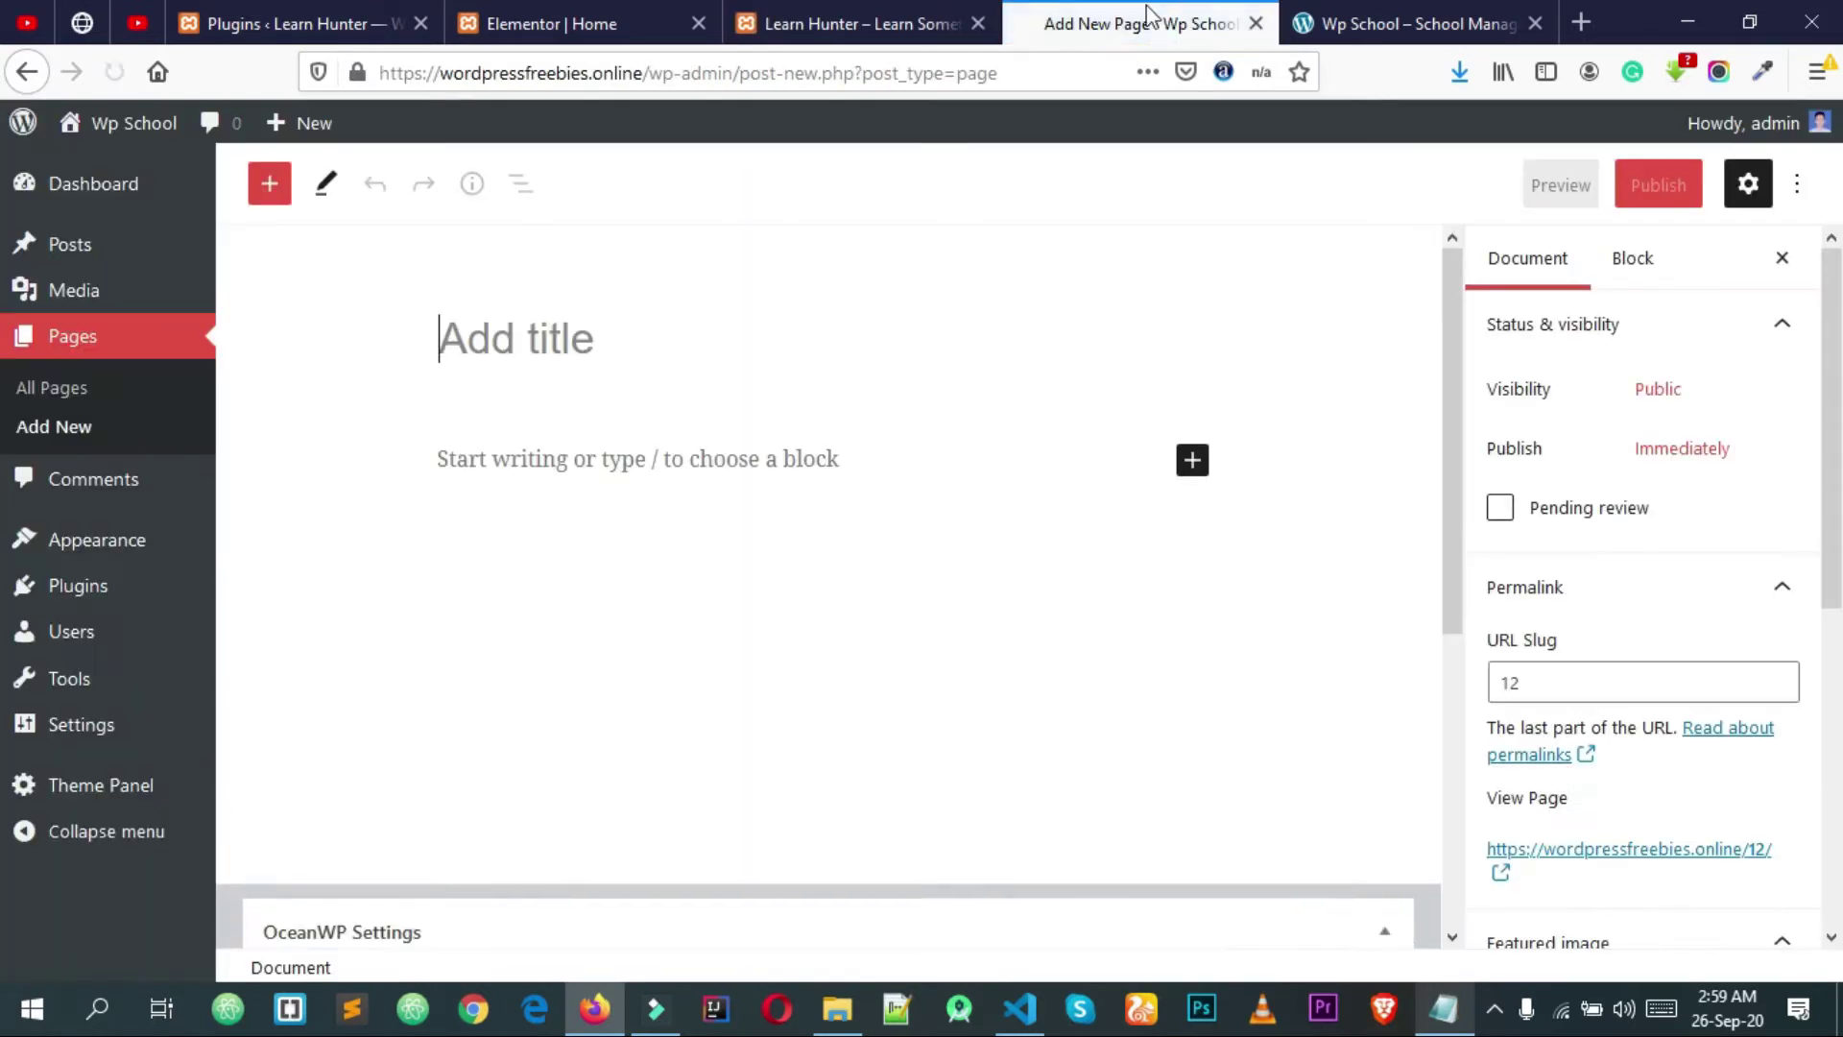
Step: Publish an About Us page with 100% Full Width layout, padding off and title hidden
text(About Us)
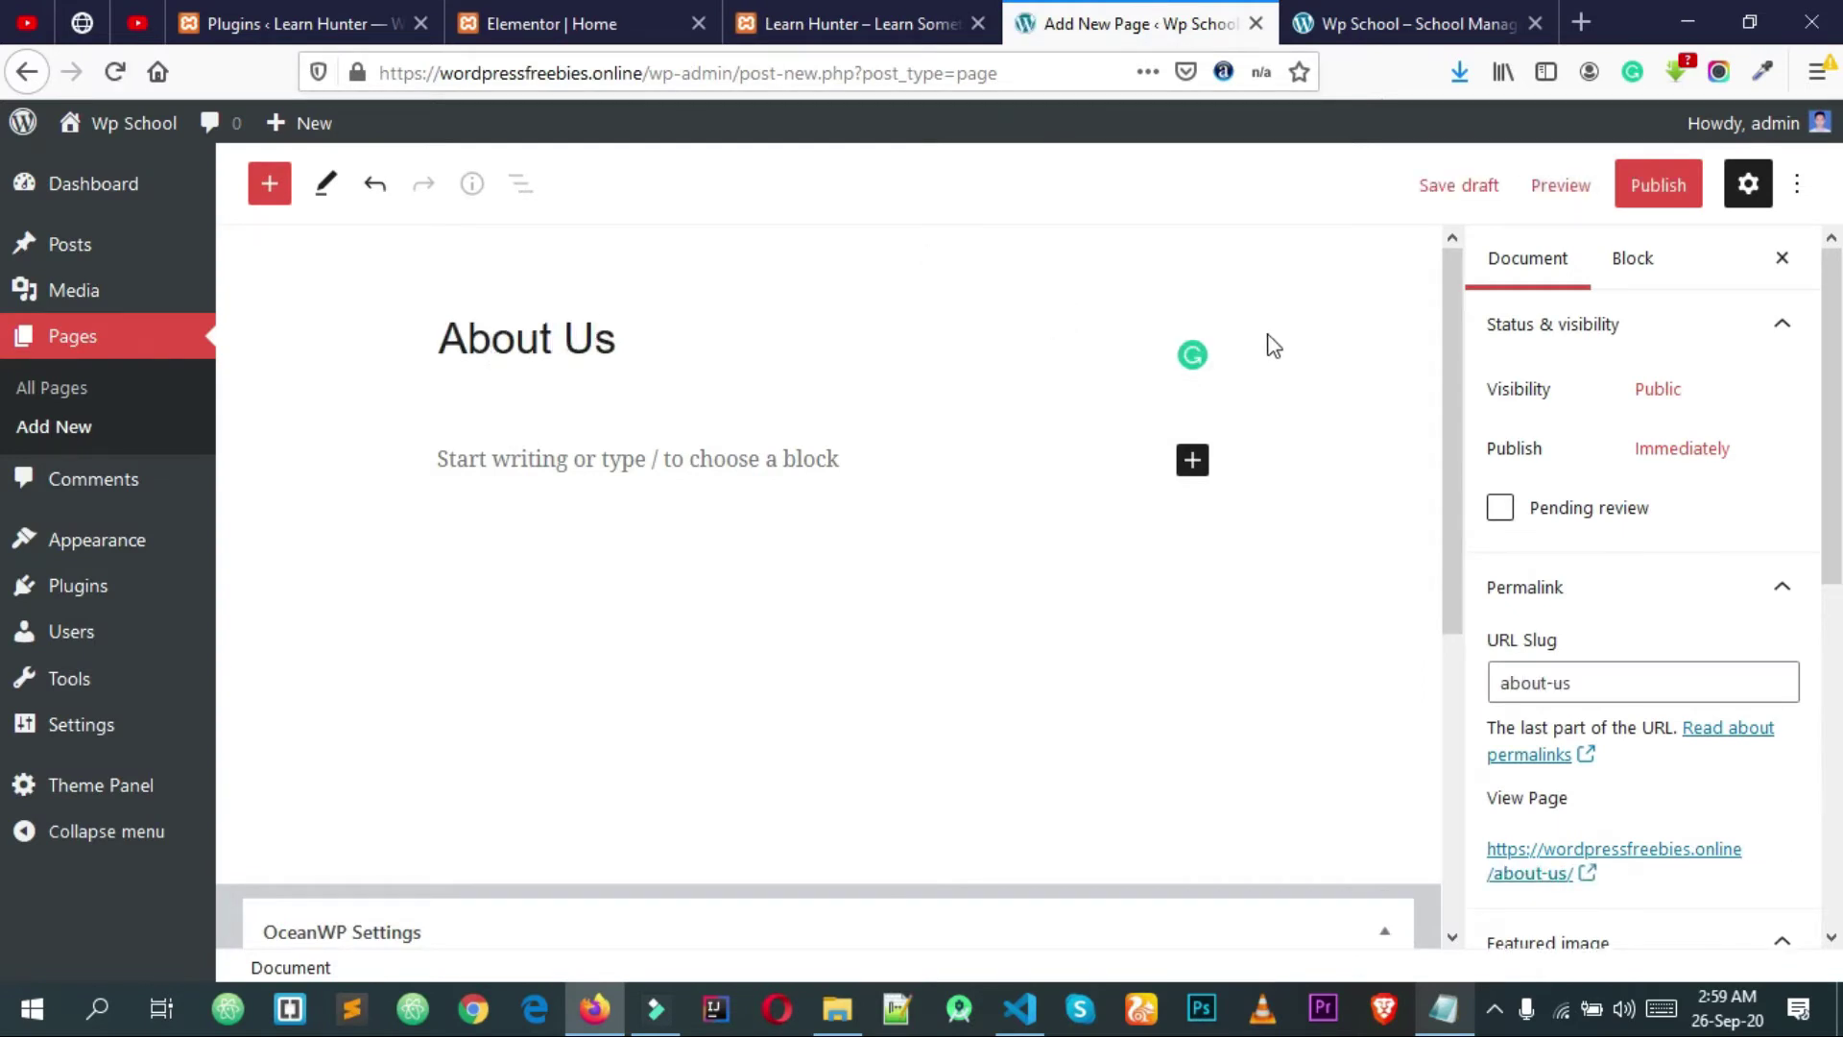
scroll(1267, 365, down, 5)
click(1028, 625)
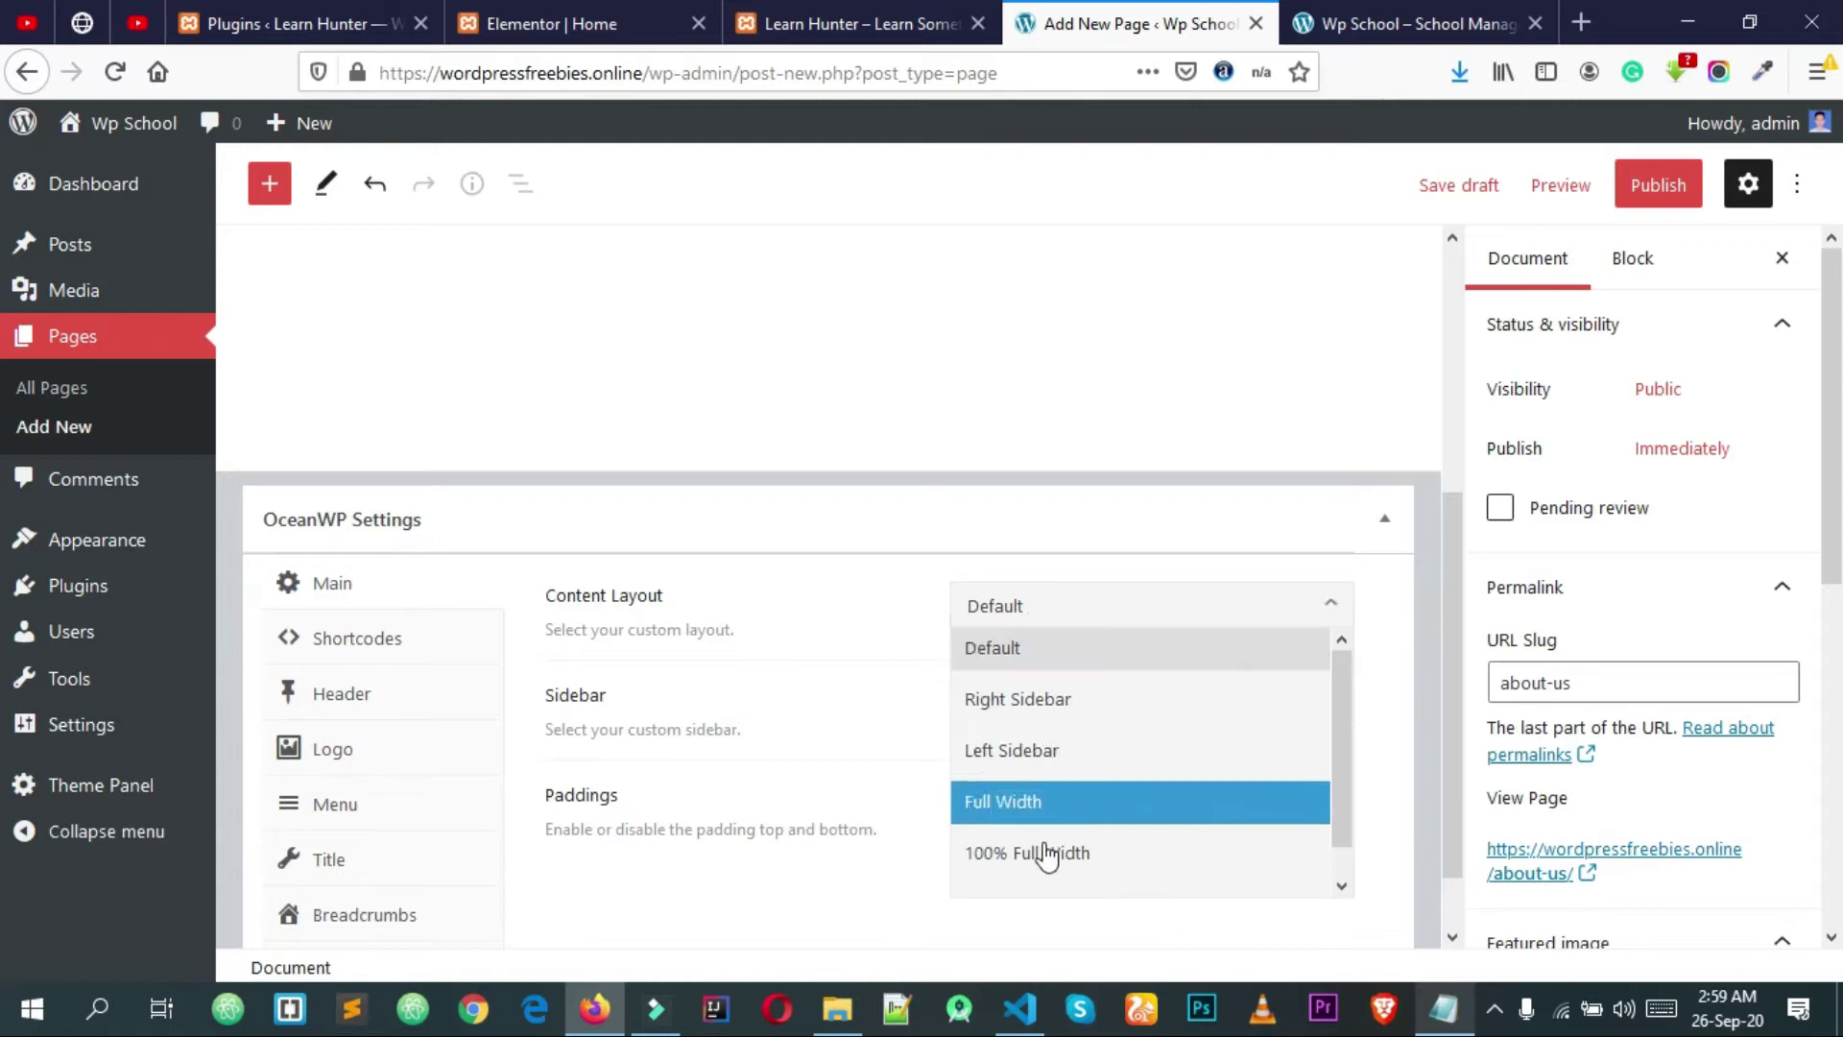
click(1032, 869)
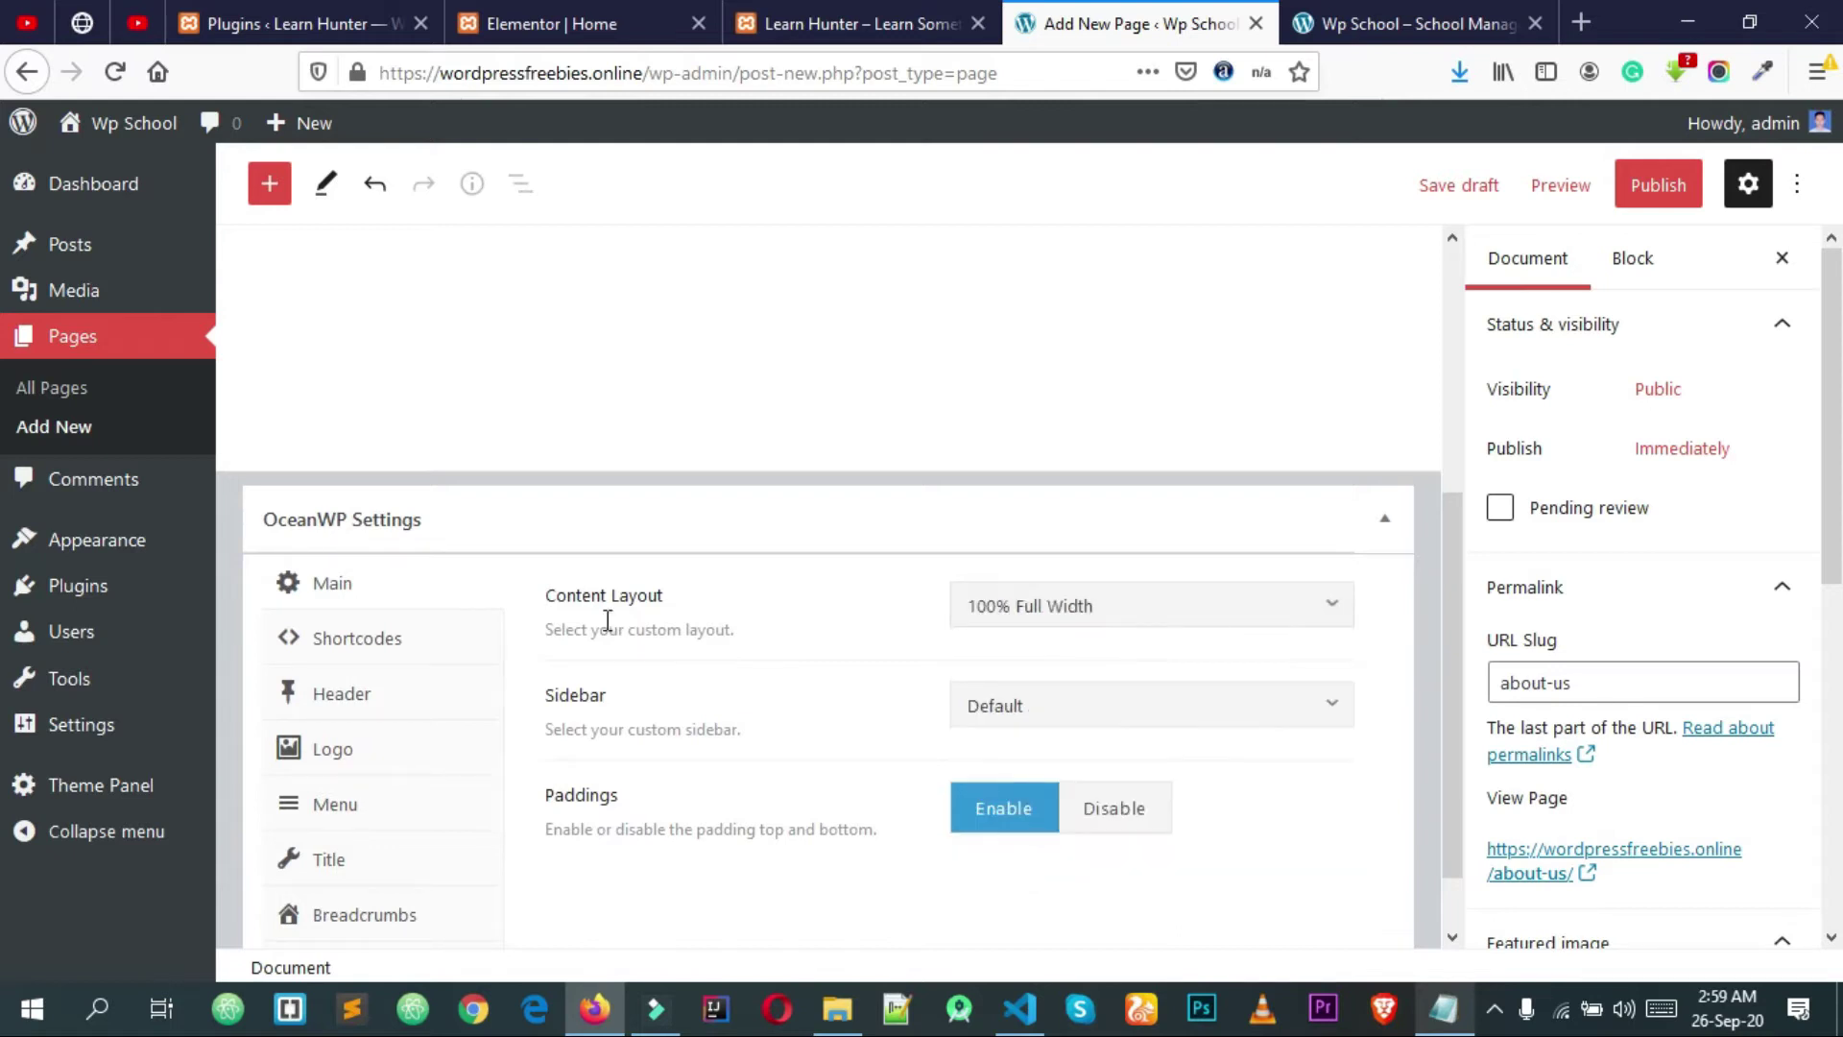
click(1131, 811)
click(403, 869)
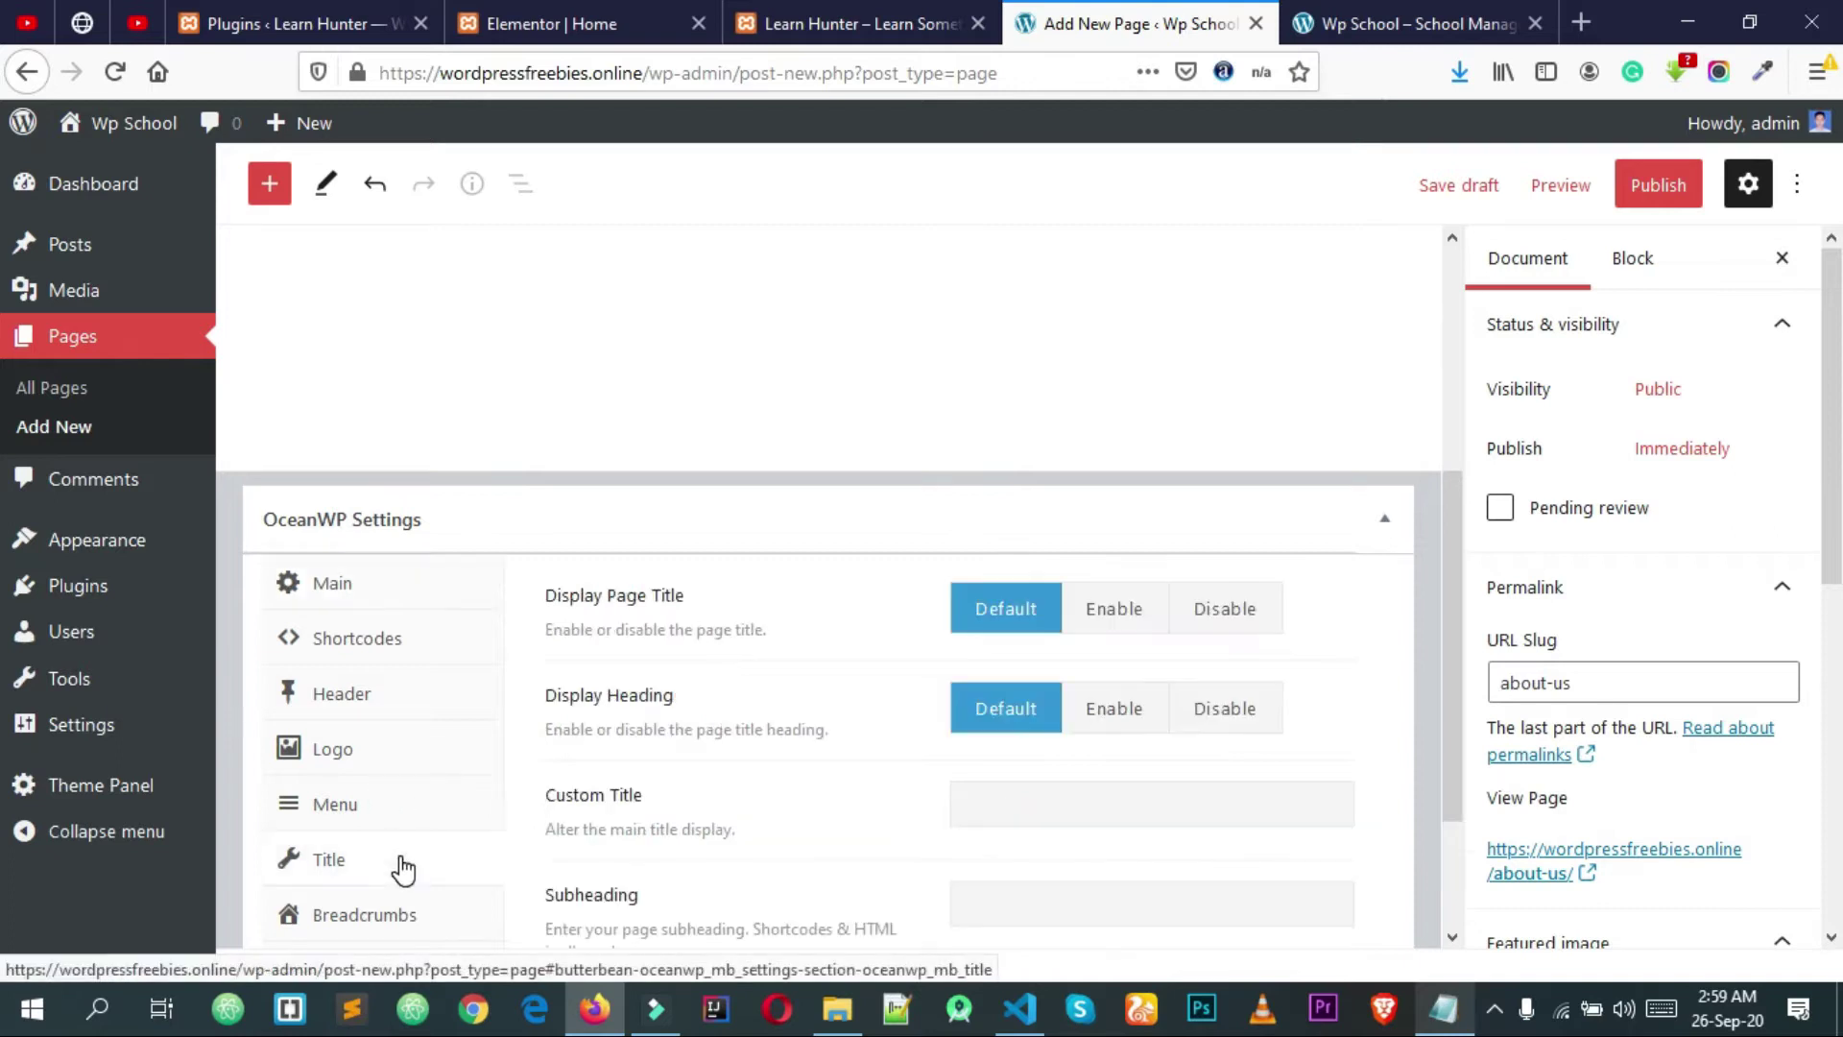
click(1204, 624)
click(1666, 196)
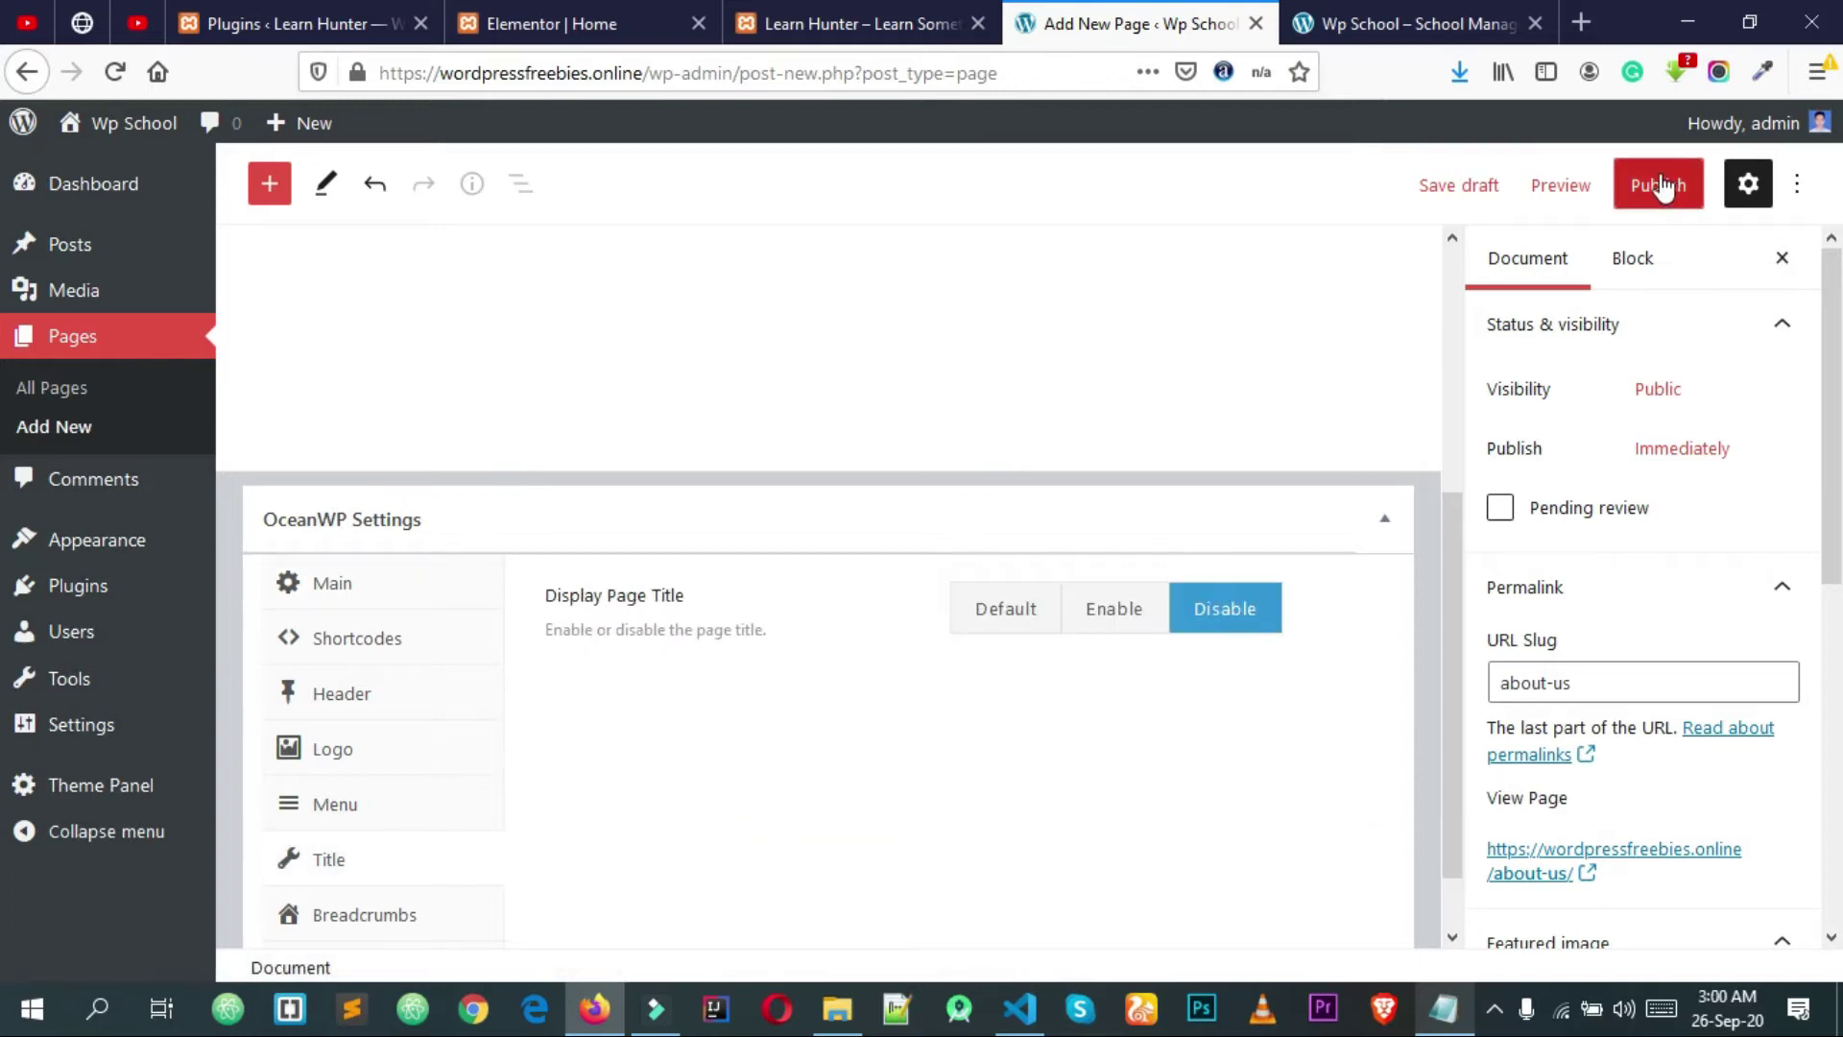
click(1570, 184)
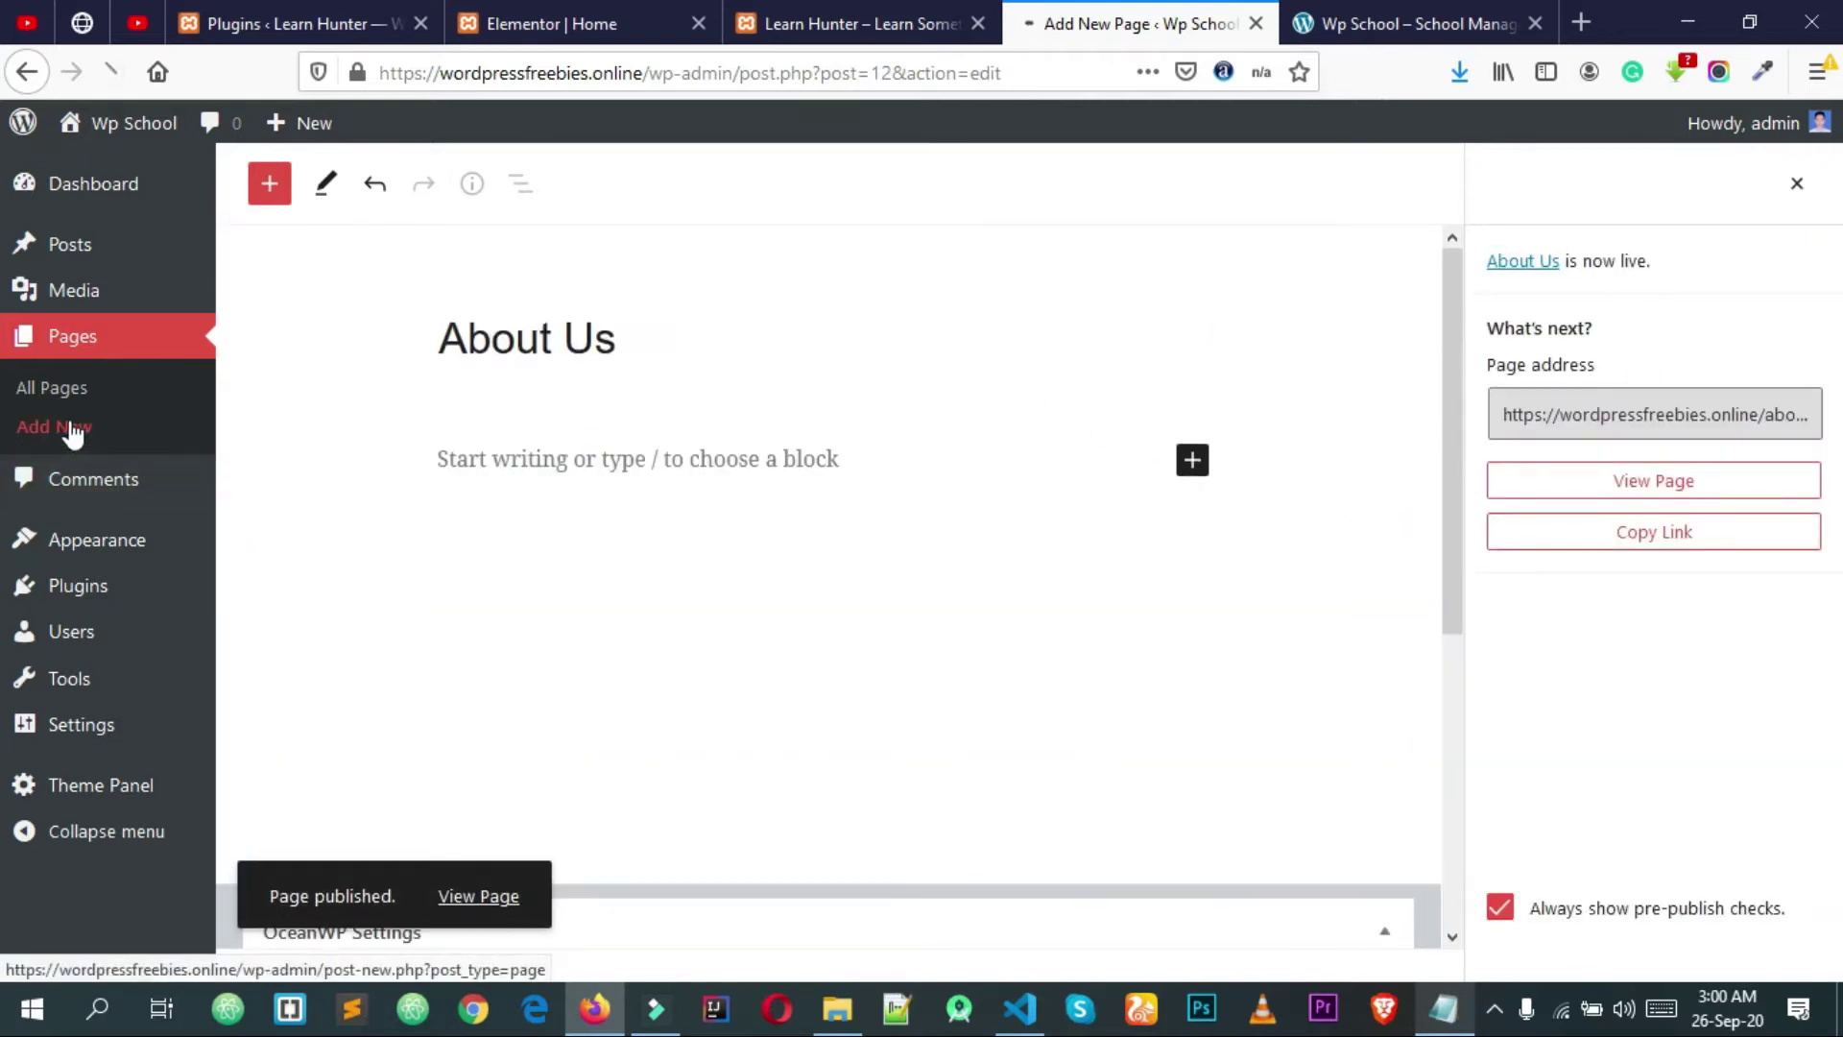
click(922, 23)
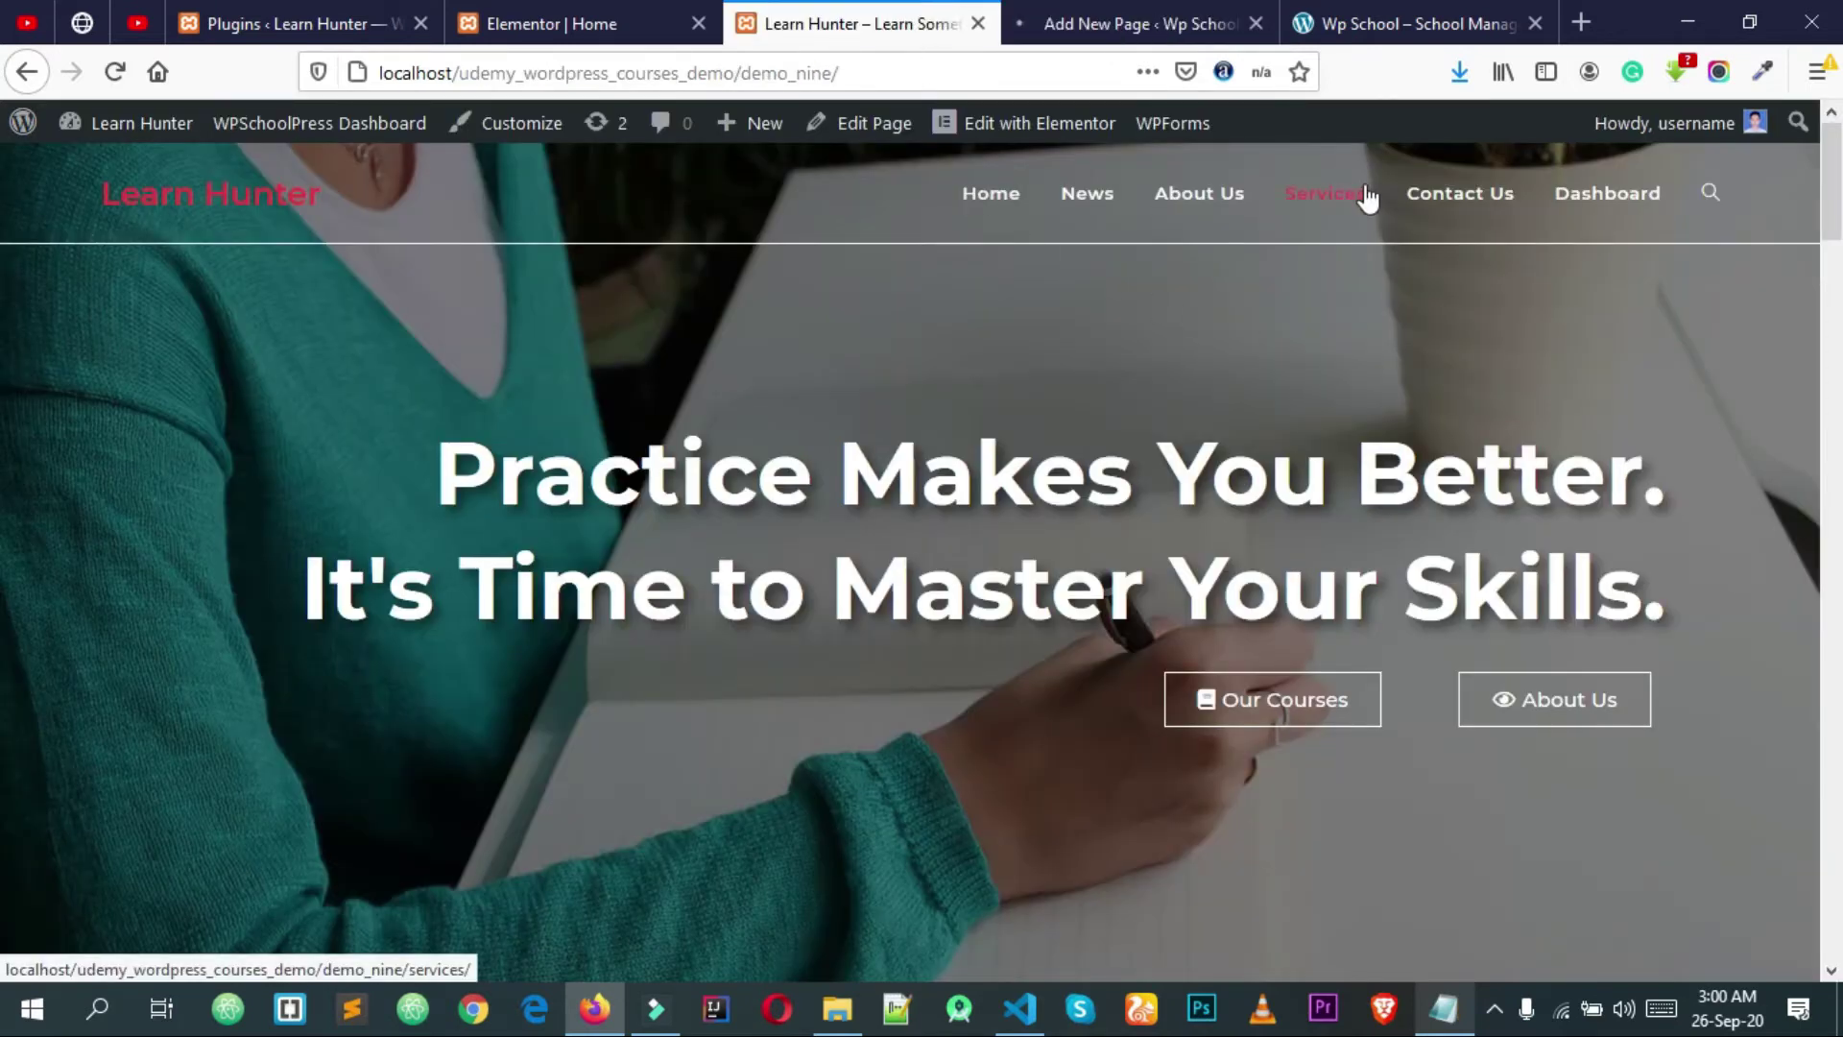
Step: Title the new page Services after checking the Learn Hunter reference site
click(1070, 11)
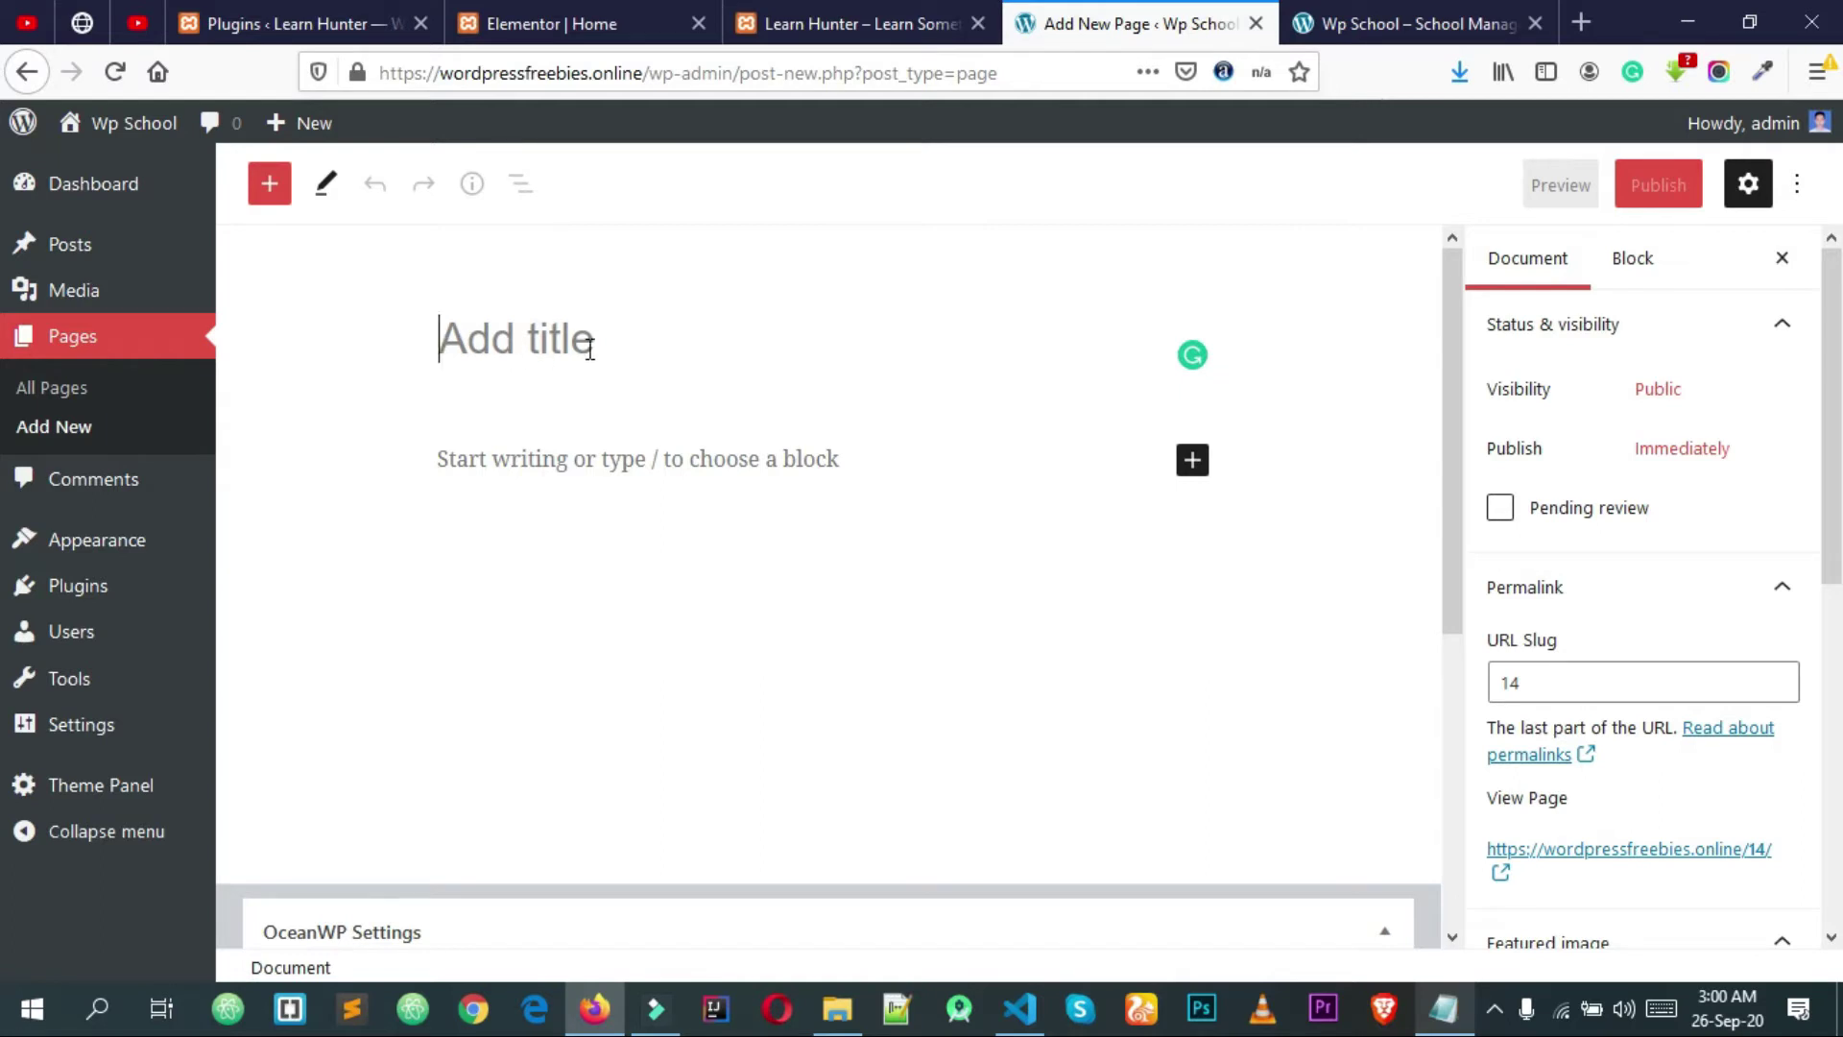
click(945, 19)
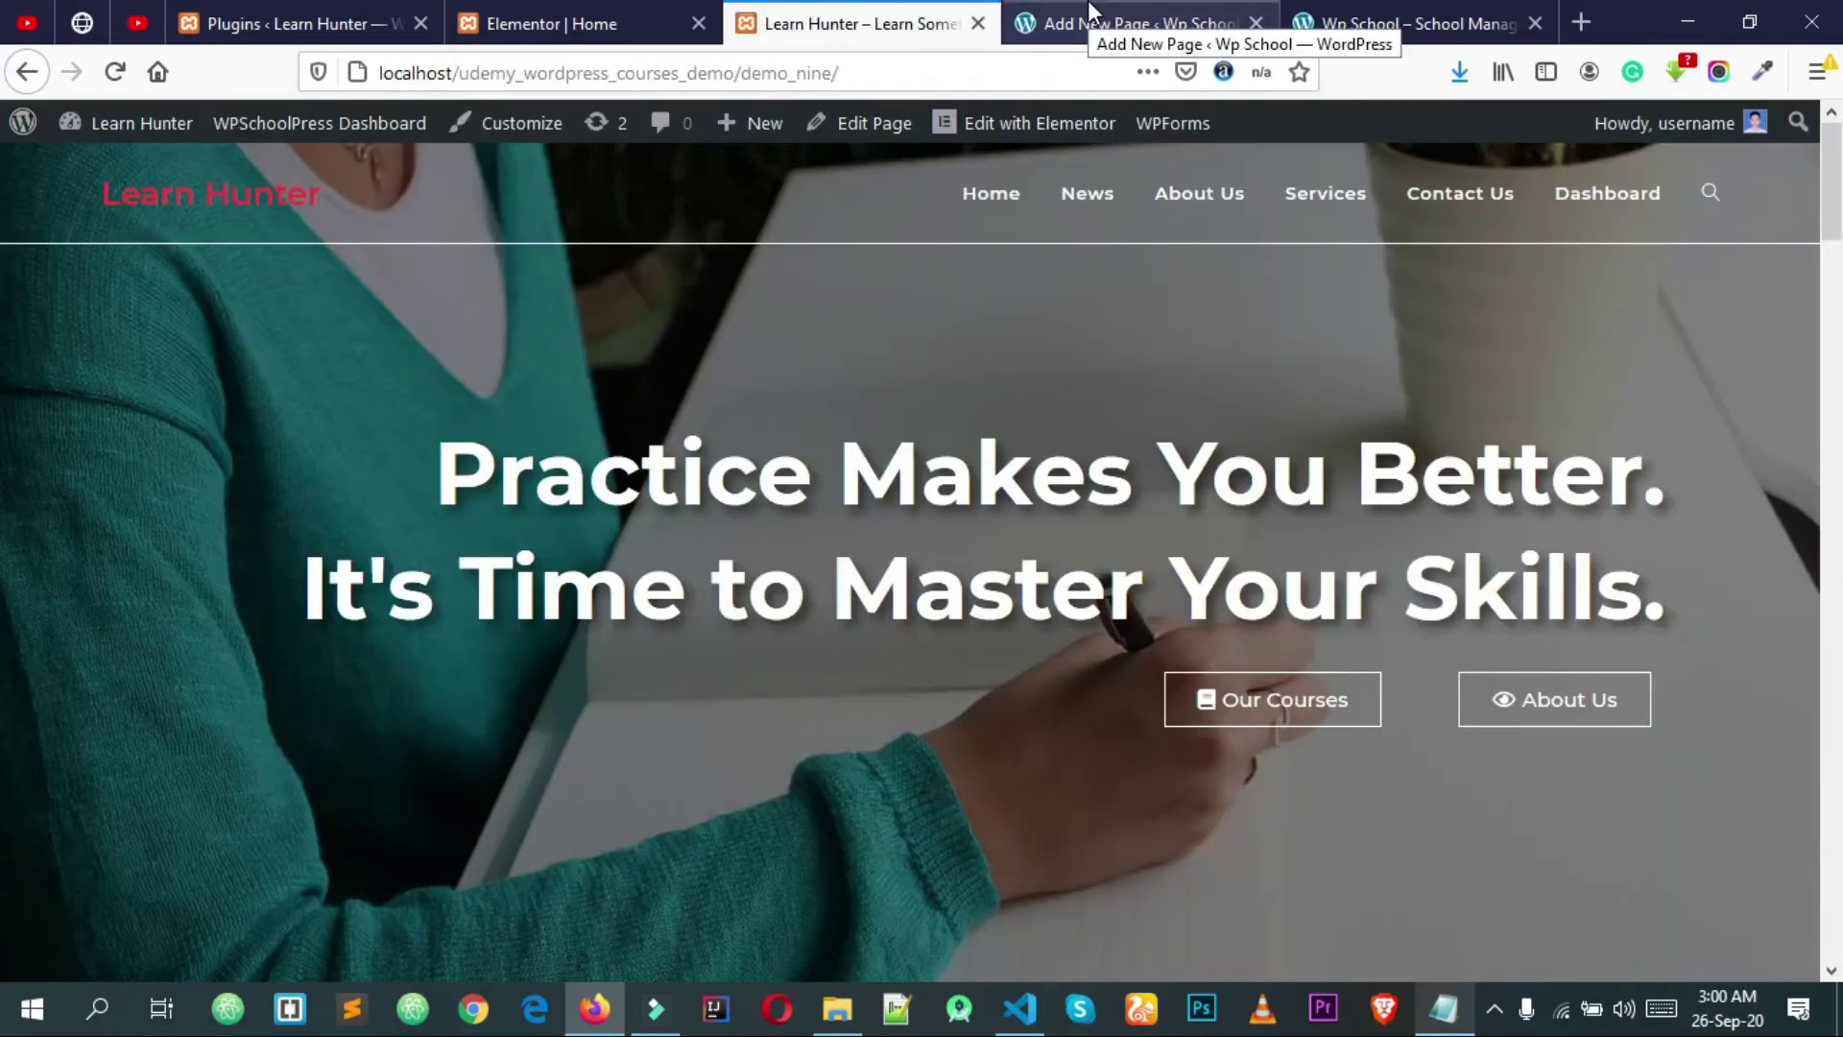
click(1089, 24)
text(S)
key(BackSpace)
text(Services)
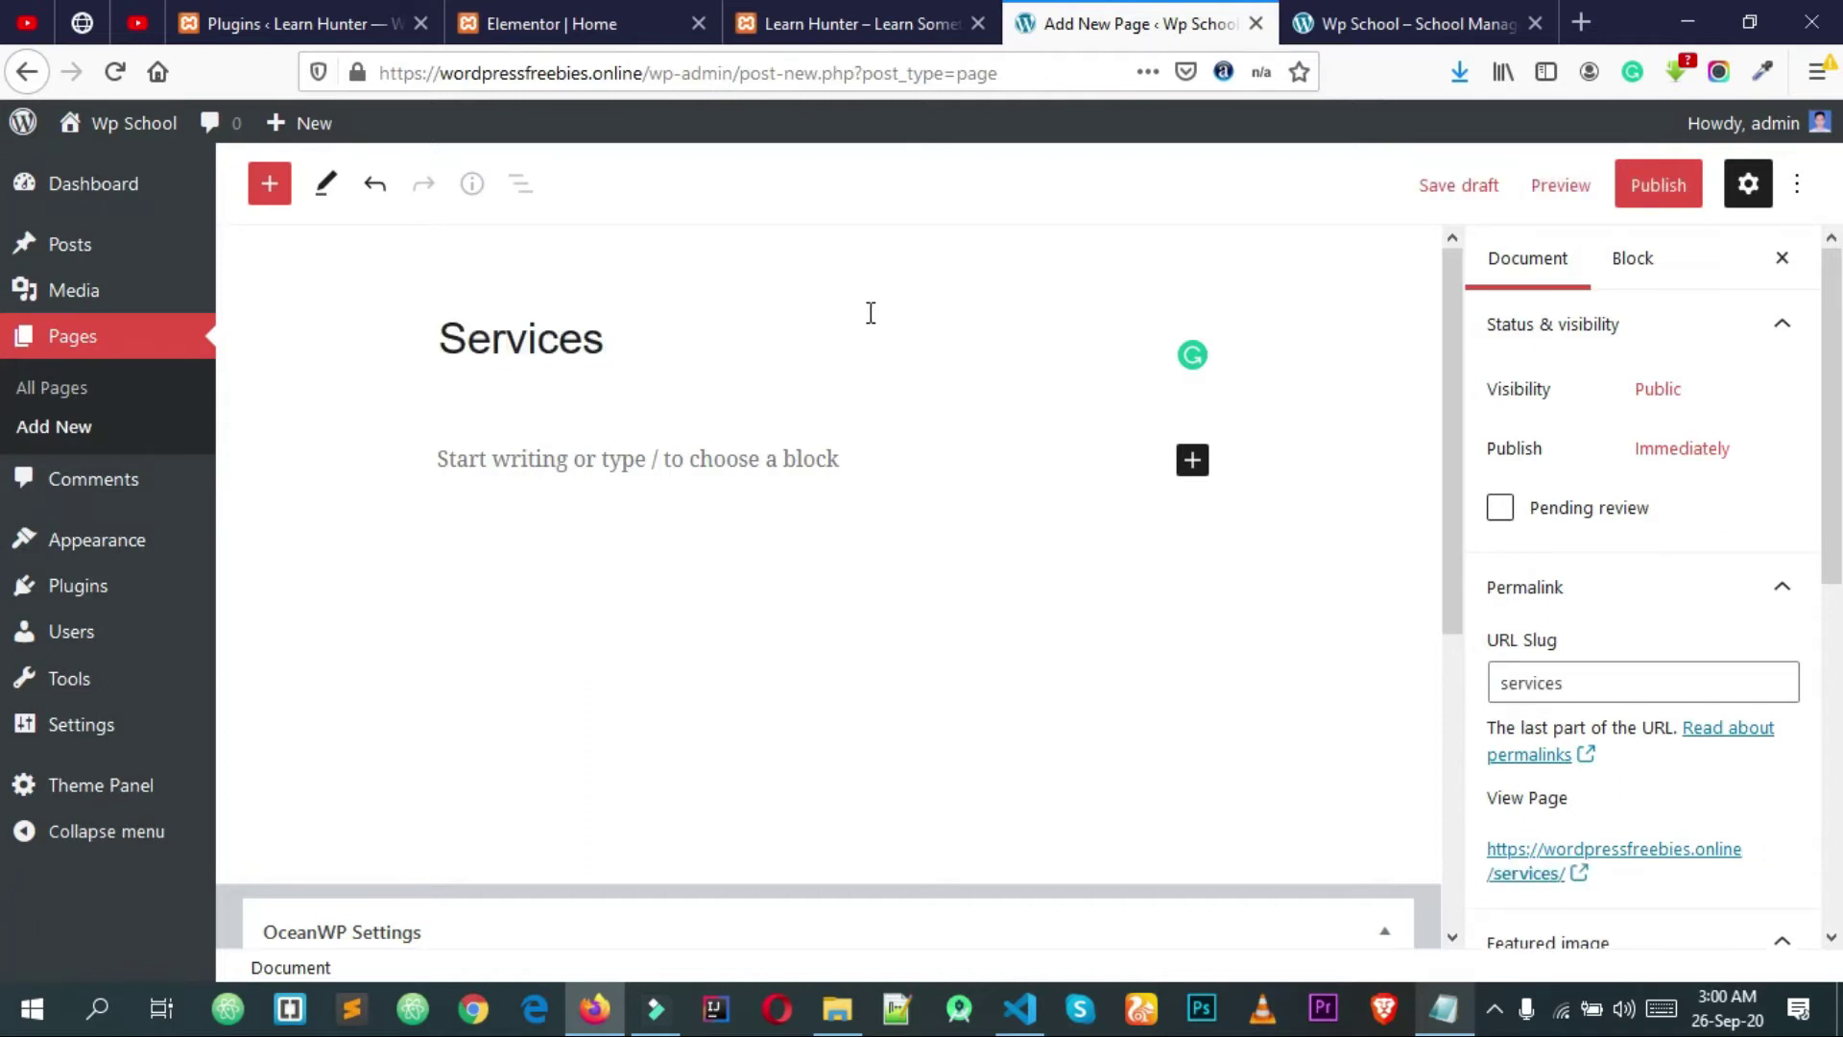
Step: Set Services to 100% Full Width with padding and page title disabled, and publish it
scroll(862, 326, down, 5)
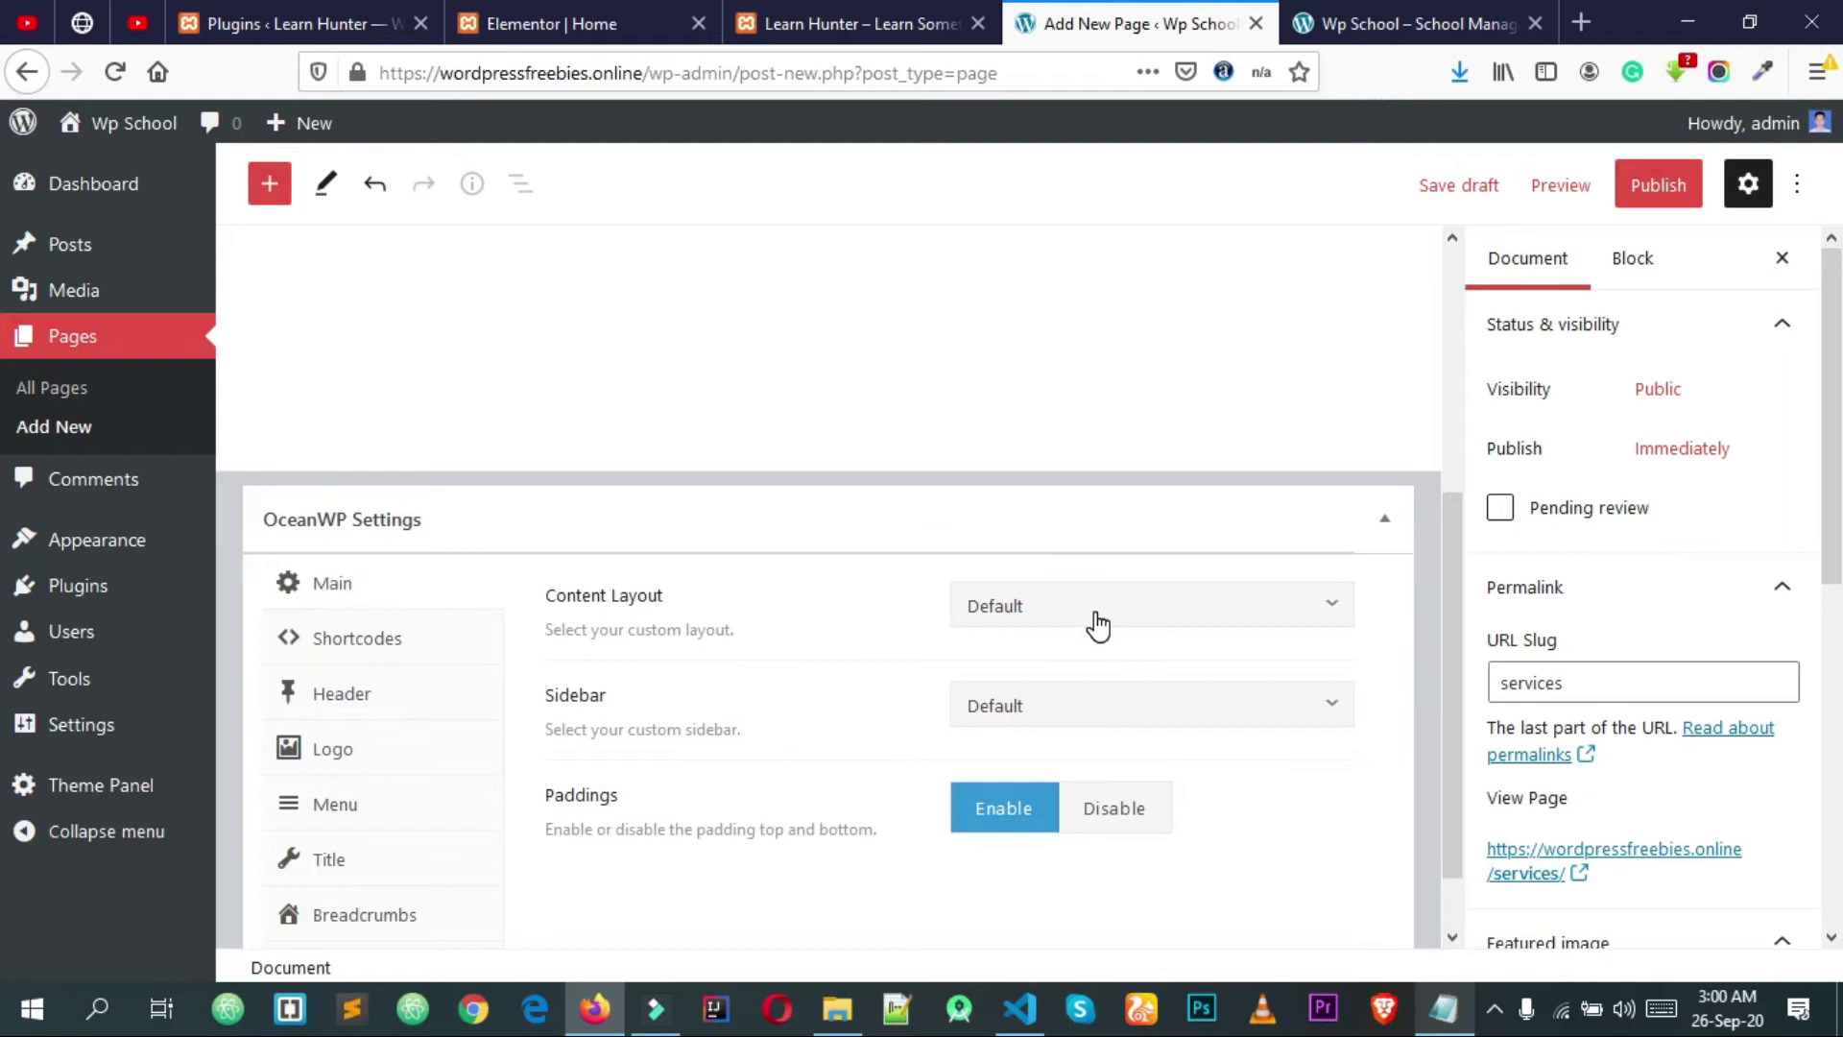
click(1095, 621)
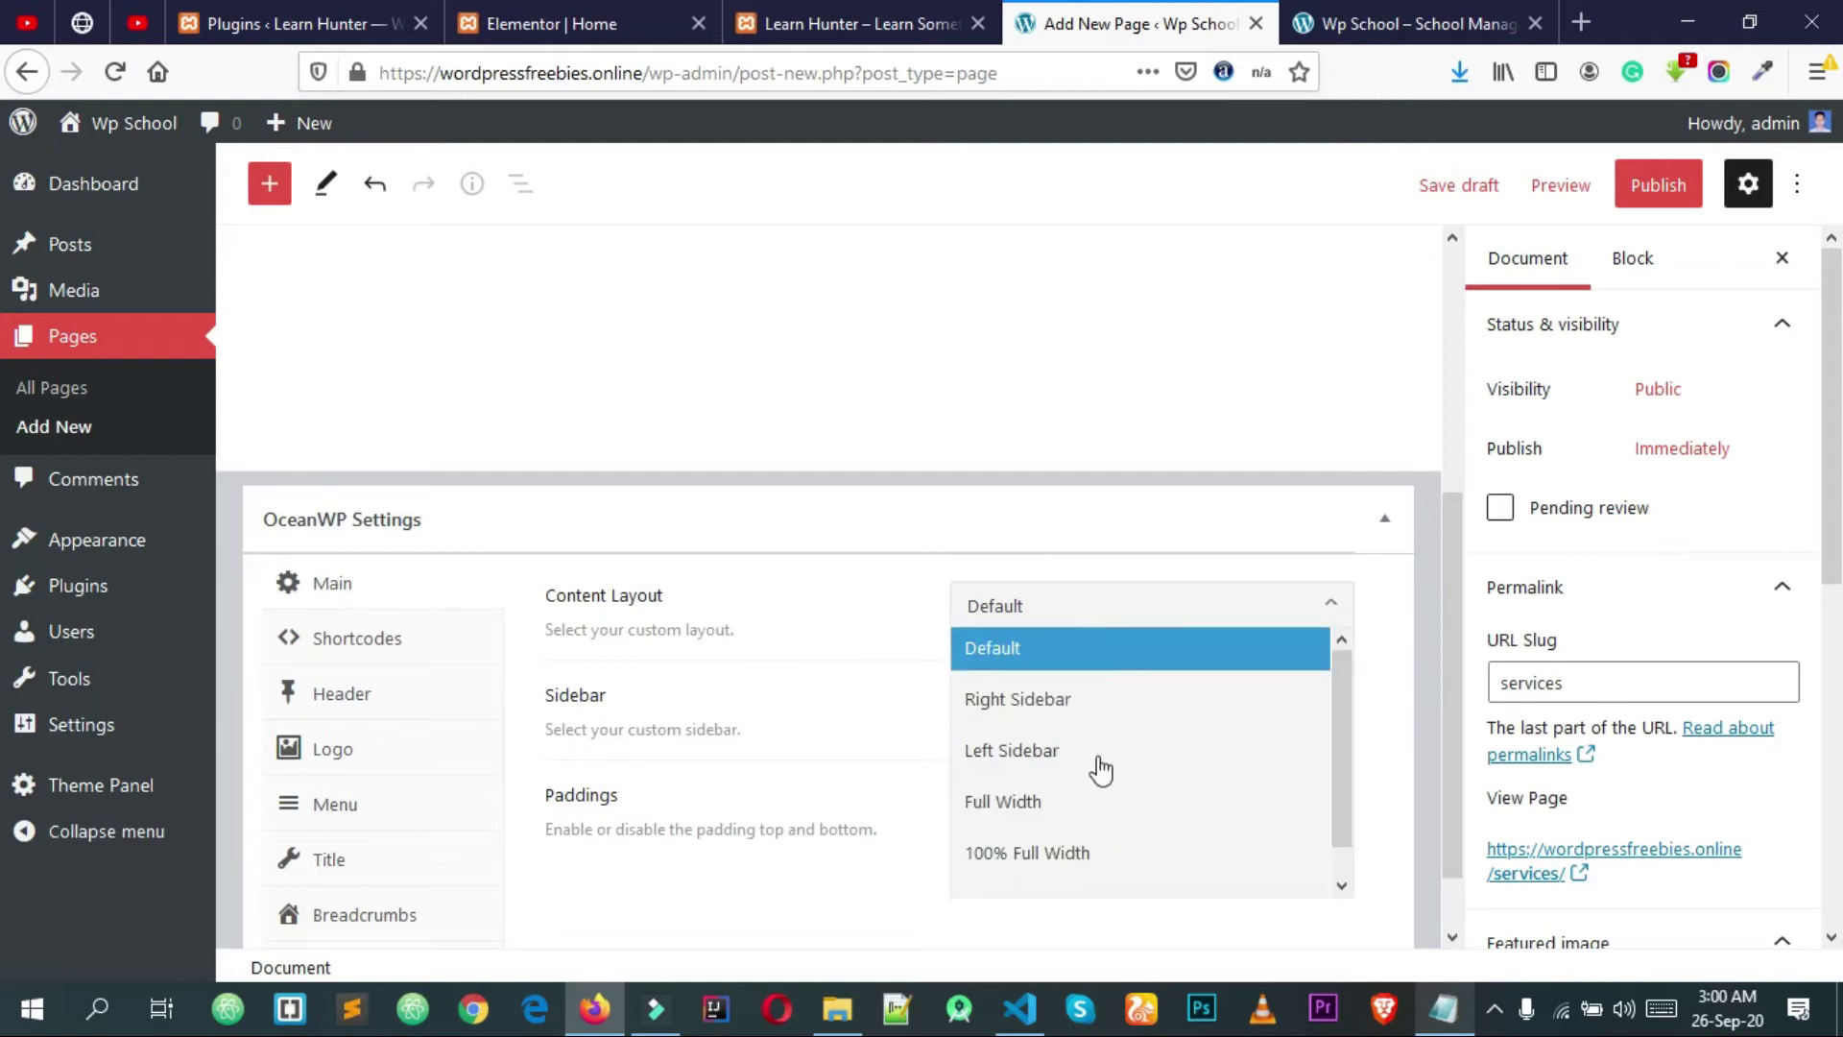
click(1084, 853)
click(1138, 817)
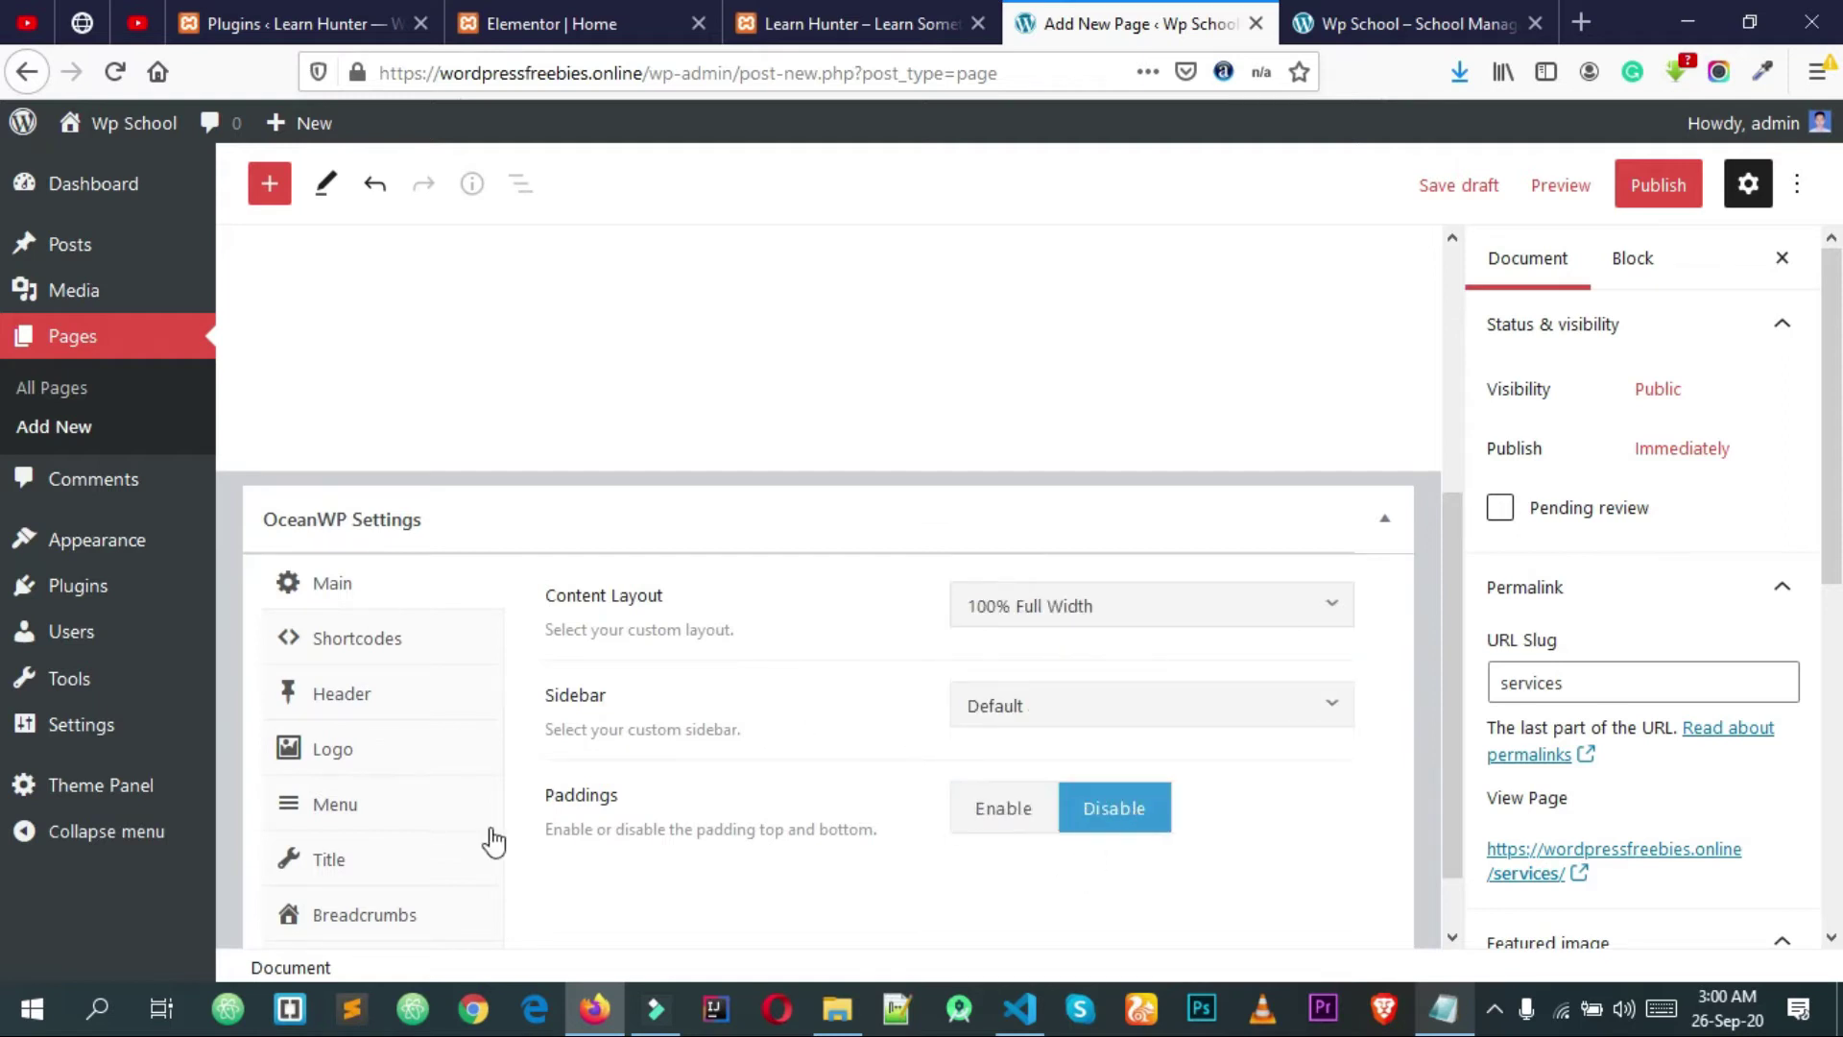
click(408, 857)
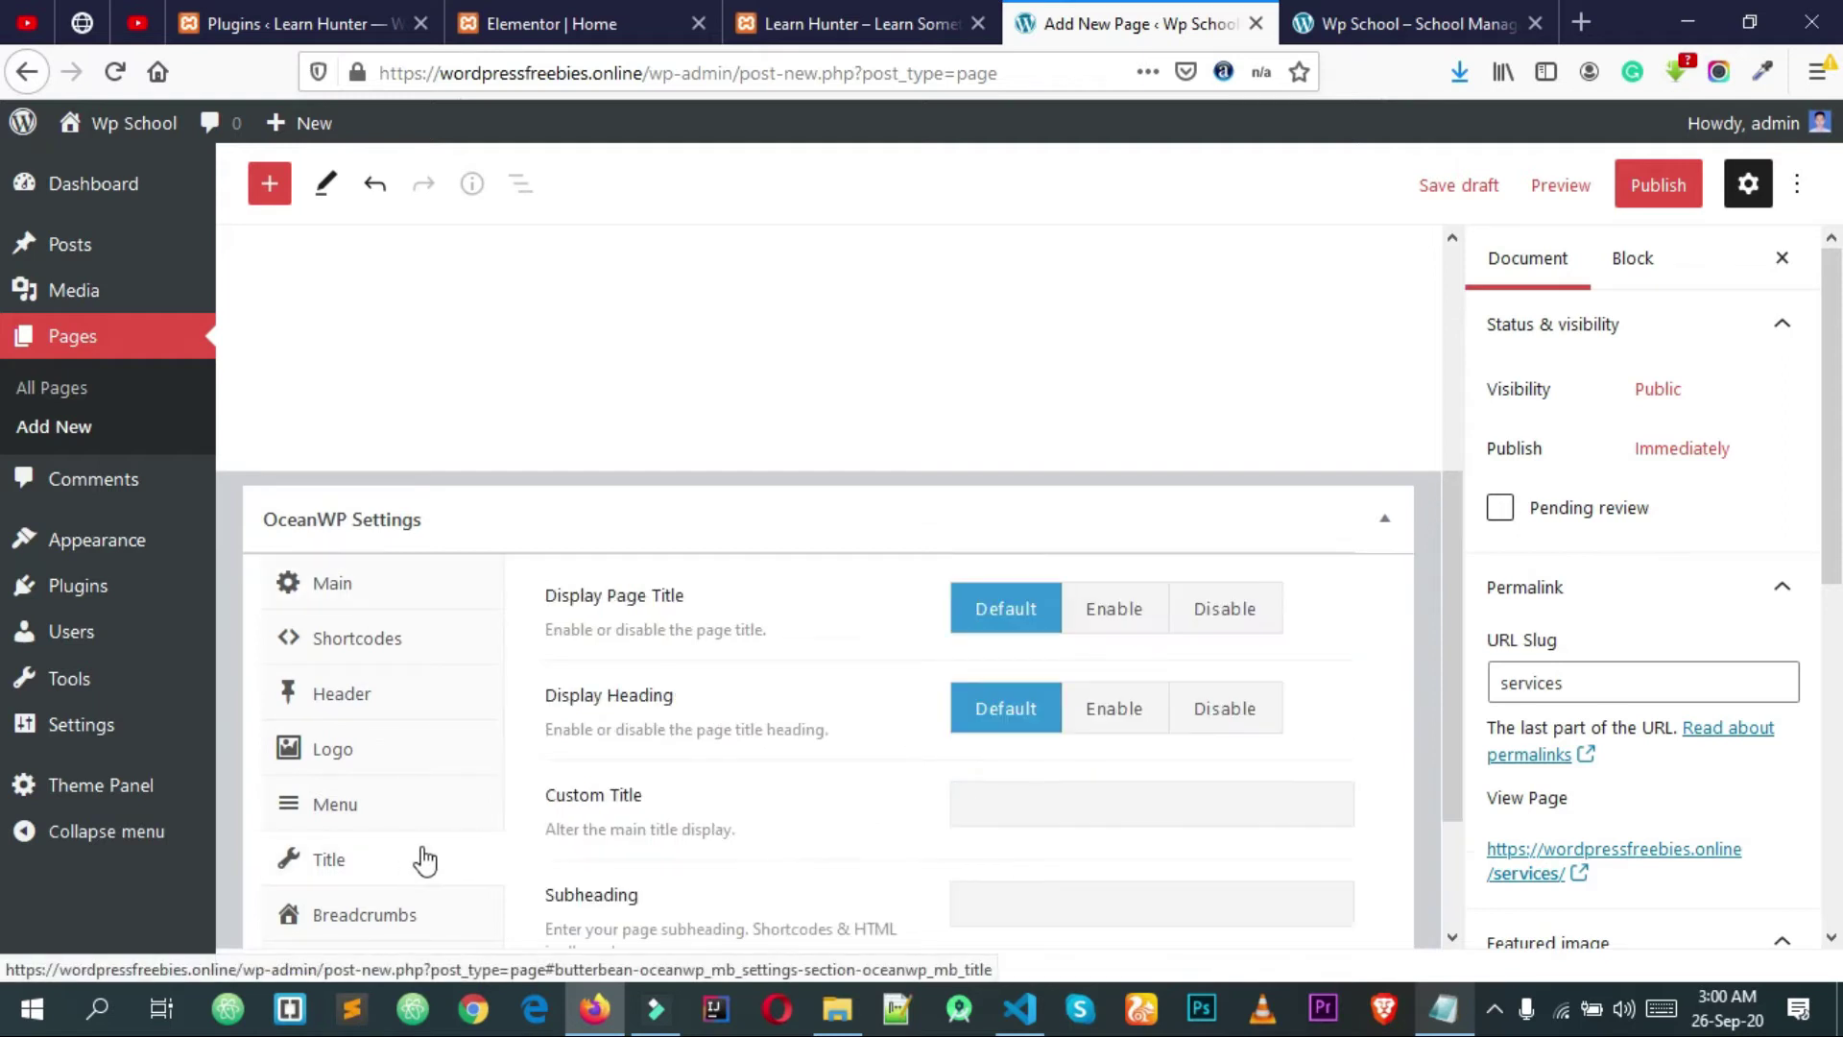
click(1217, 638)
click(1665, 185)
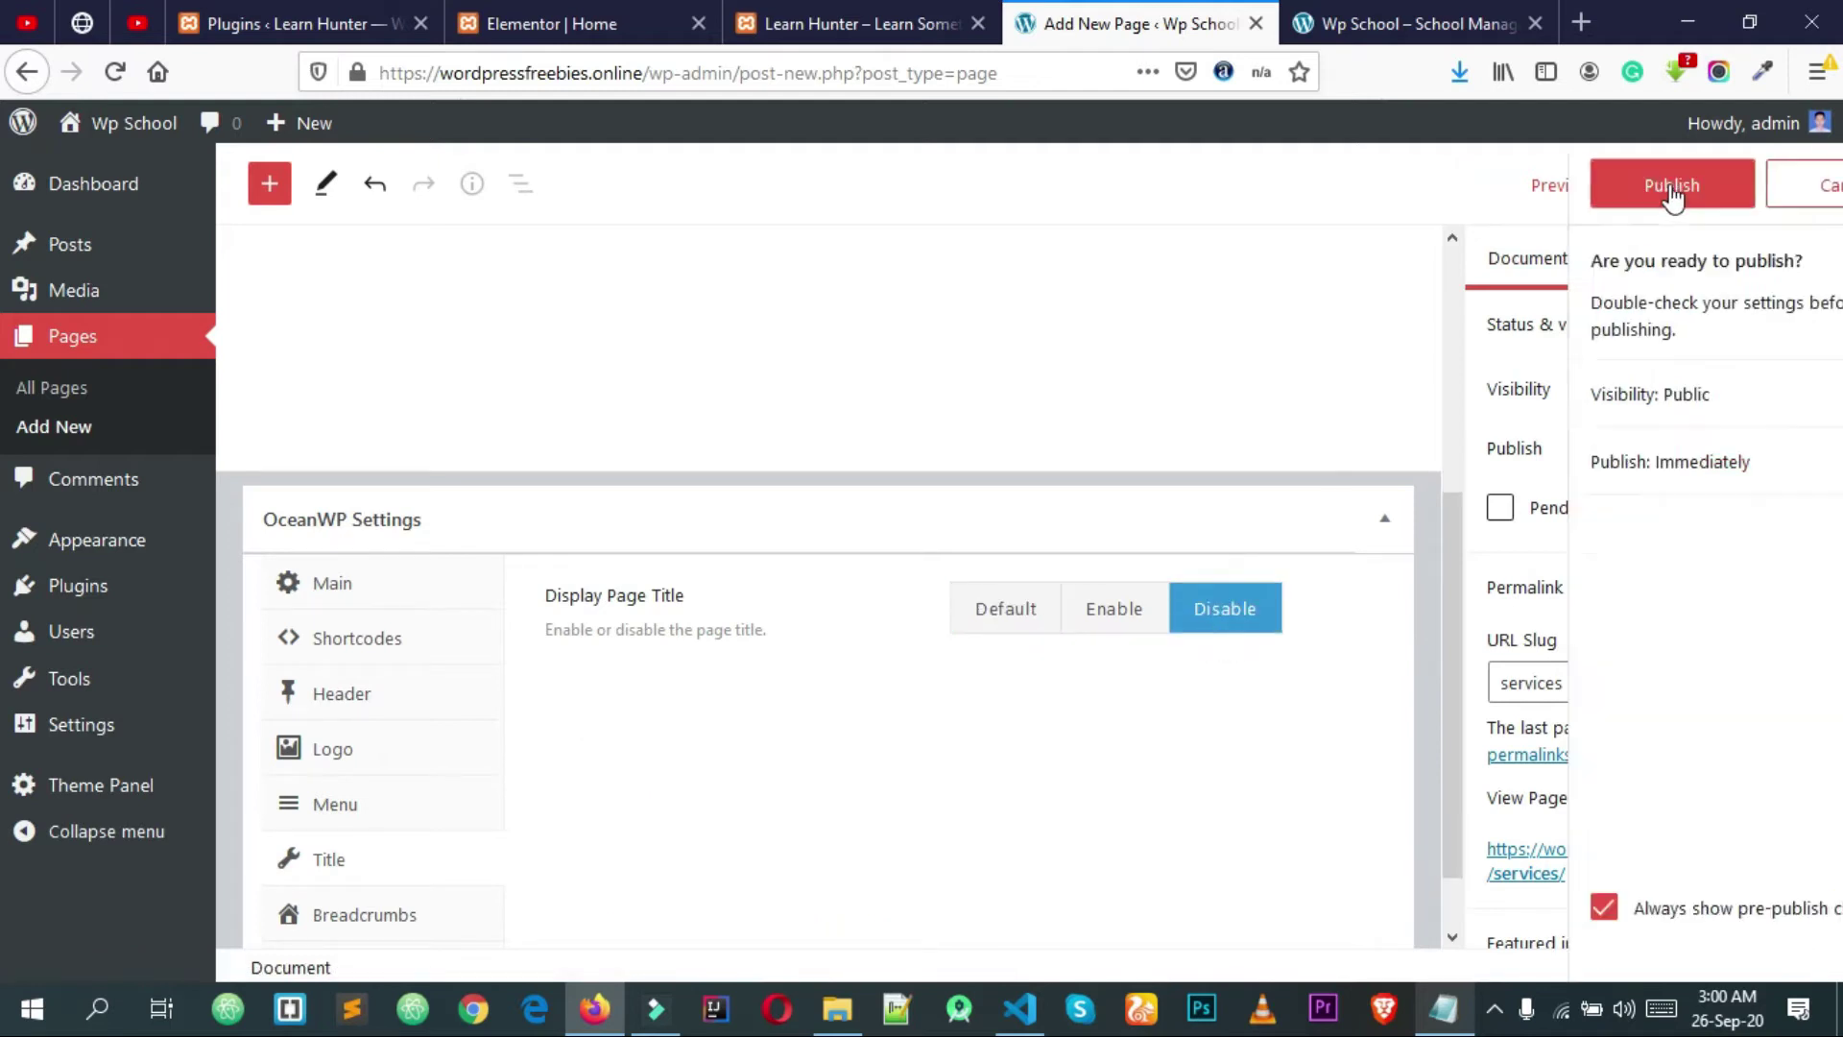
click(1593, 189)
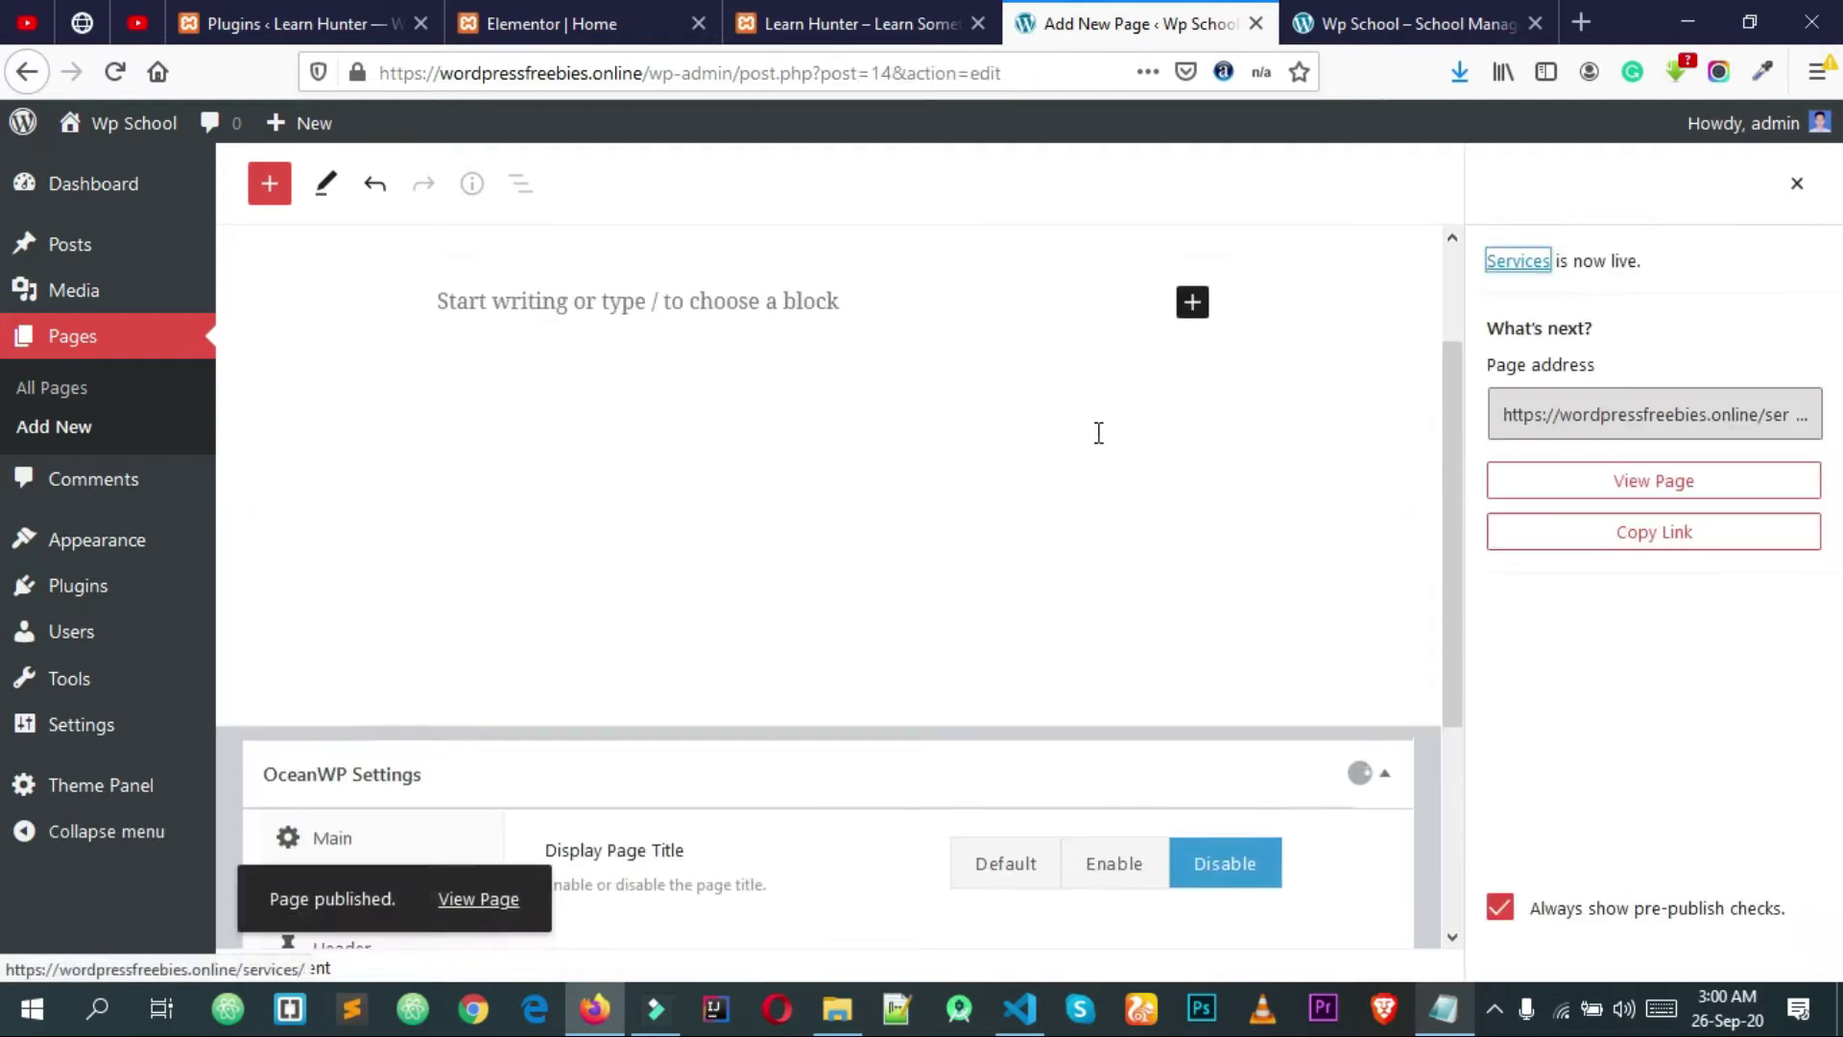
click(58, 427)
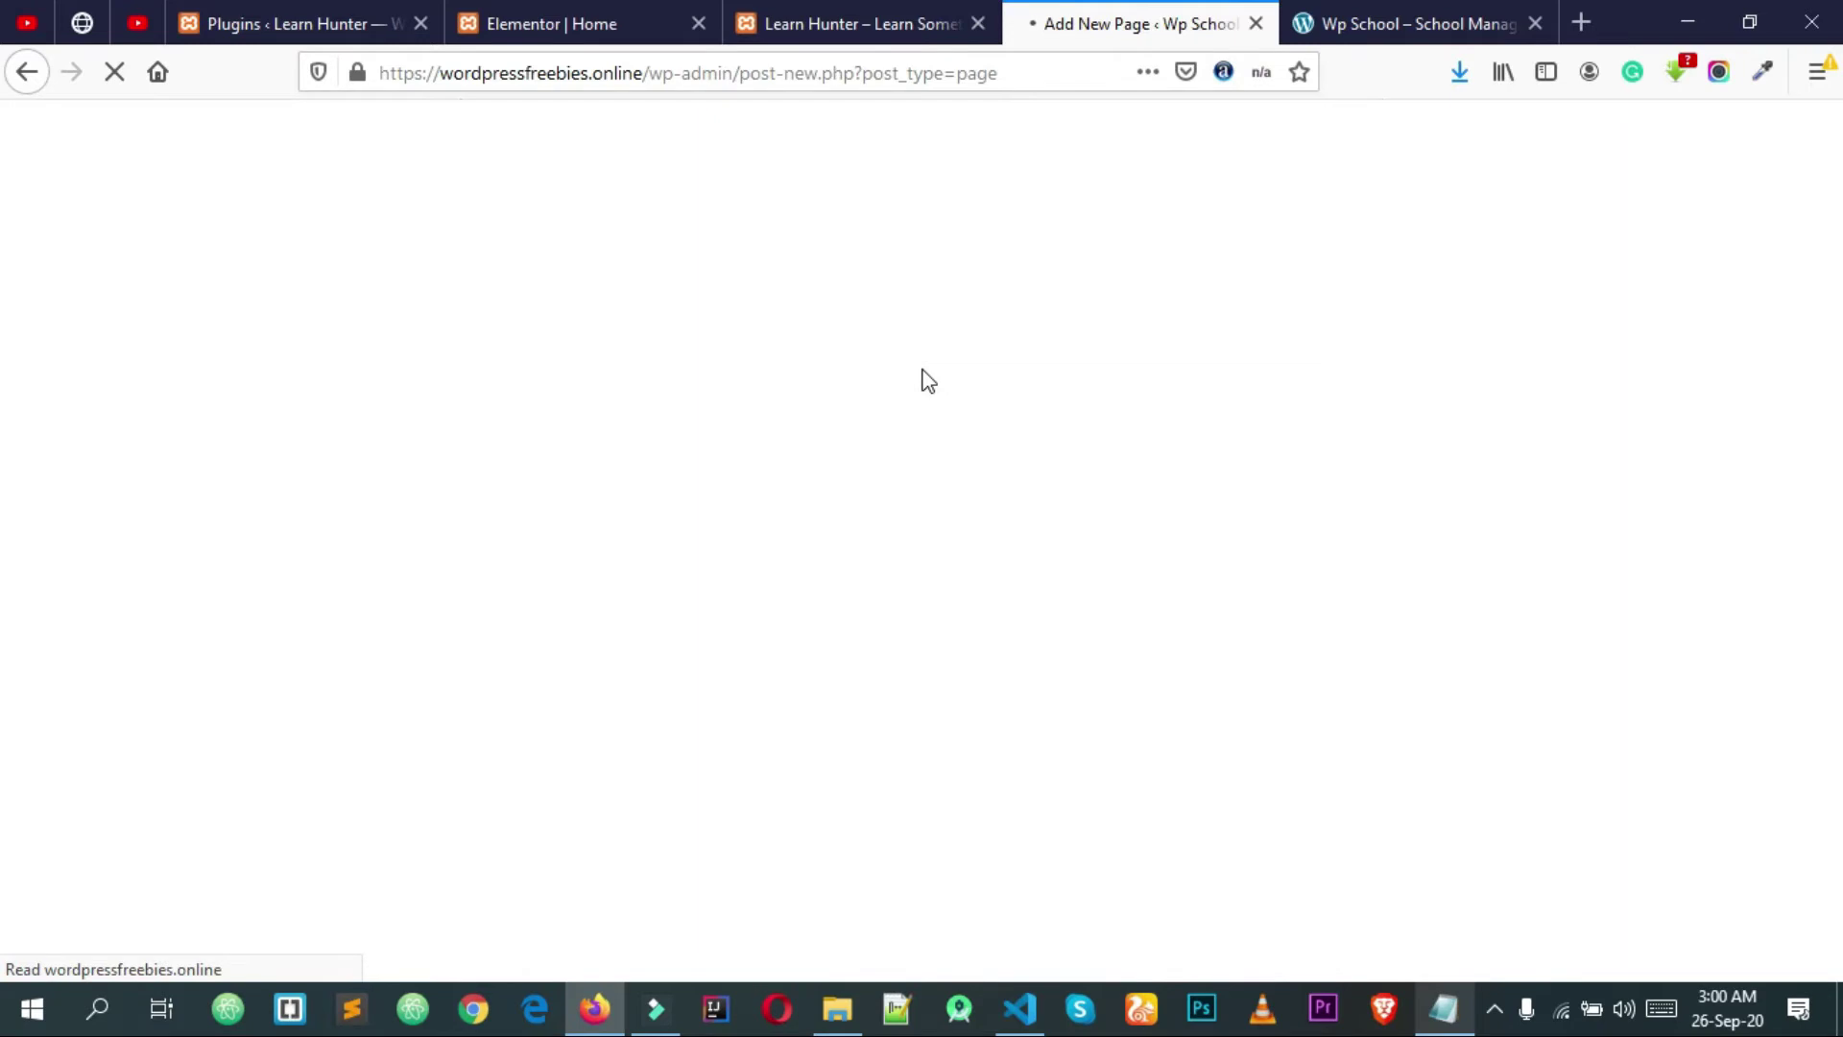
Step: Publish a Contact Us page with 100% Full Width, padding off and hidden title, then list all pages
text(Contact Us)
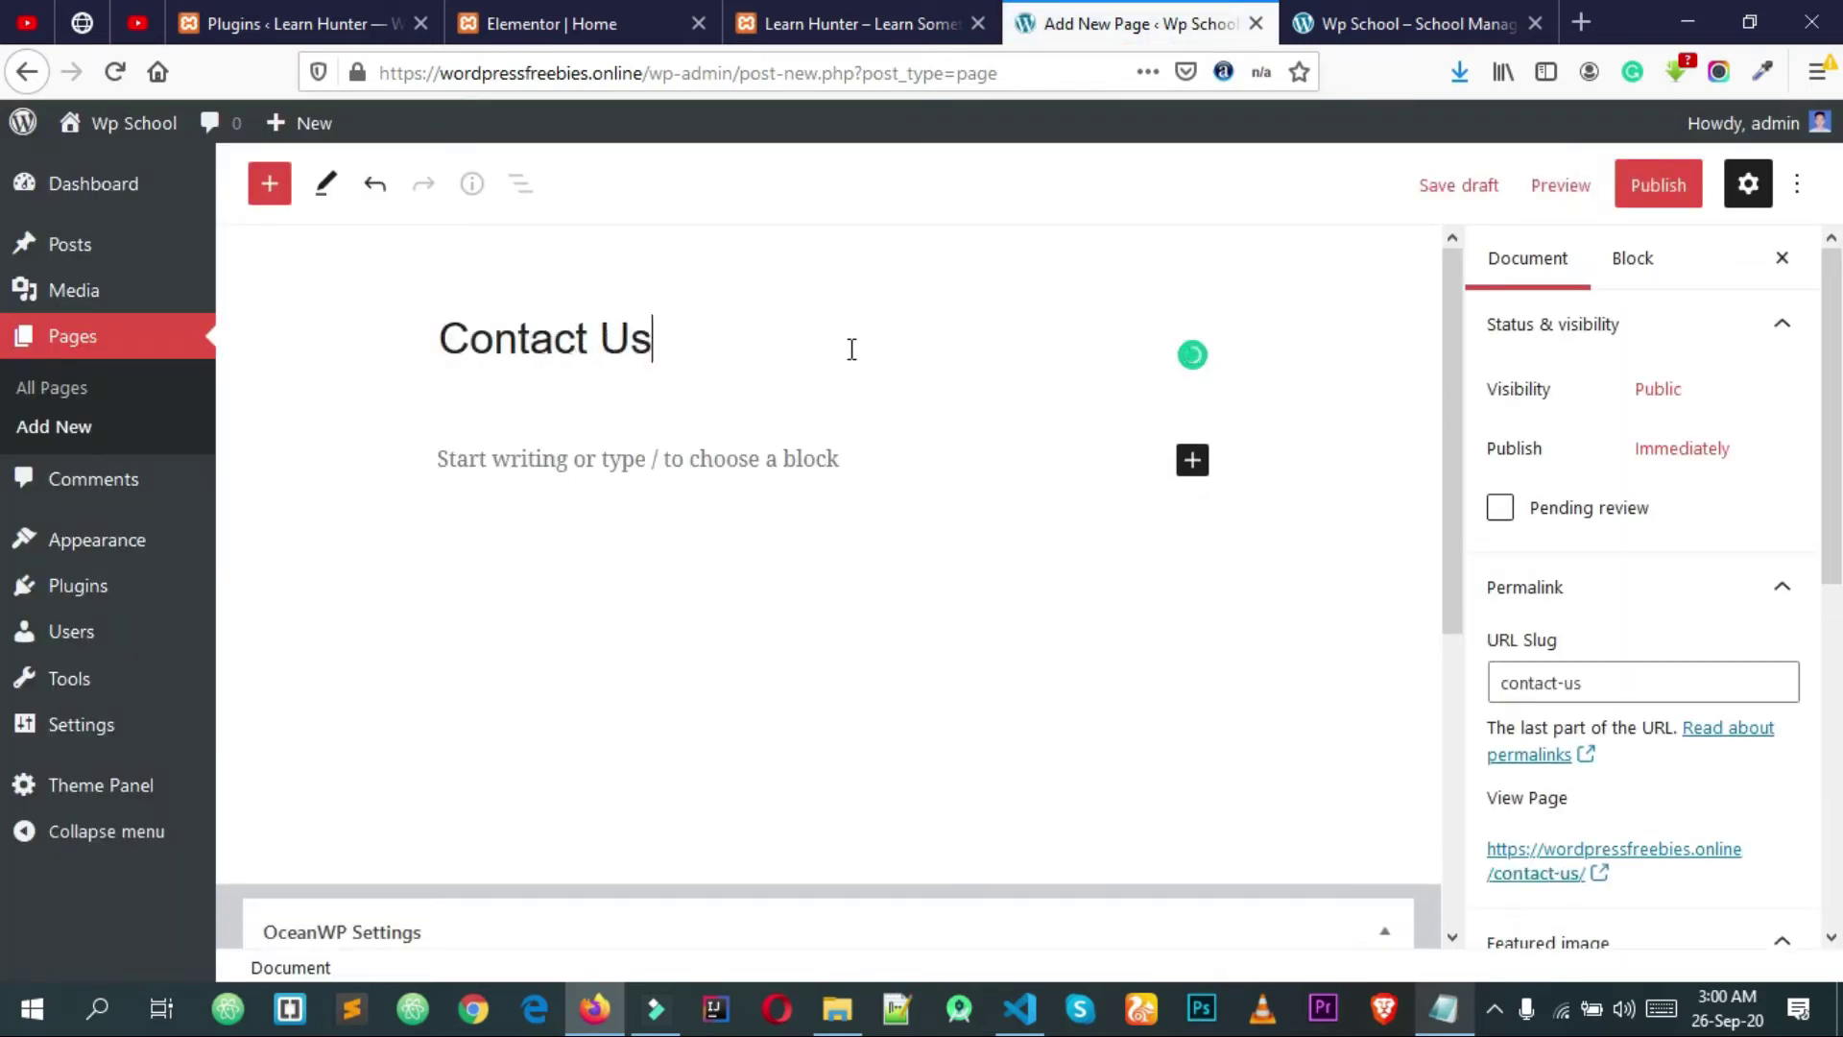
scroll(975, 375, down, 3)
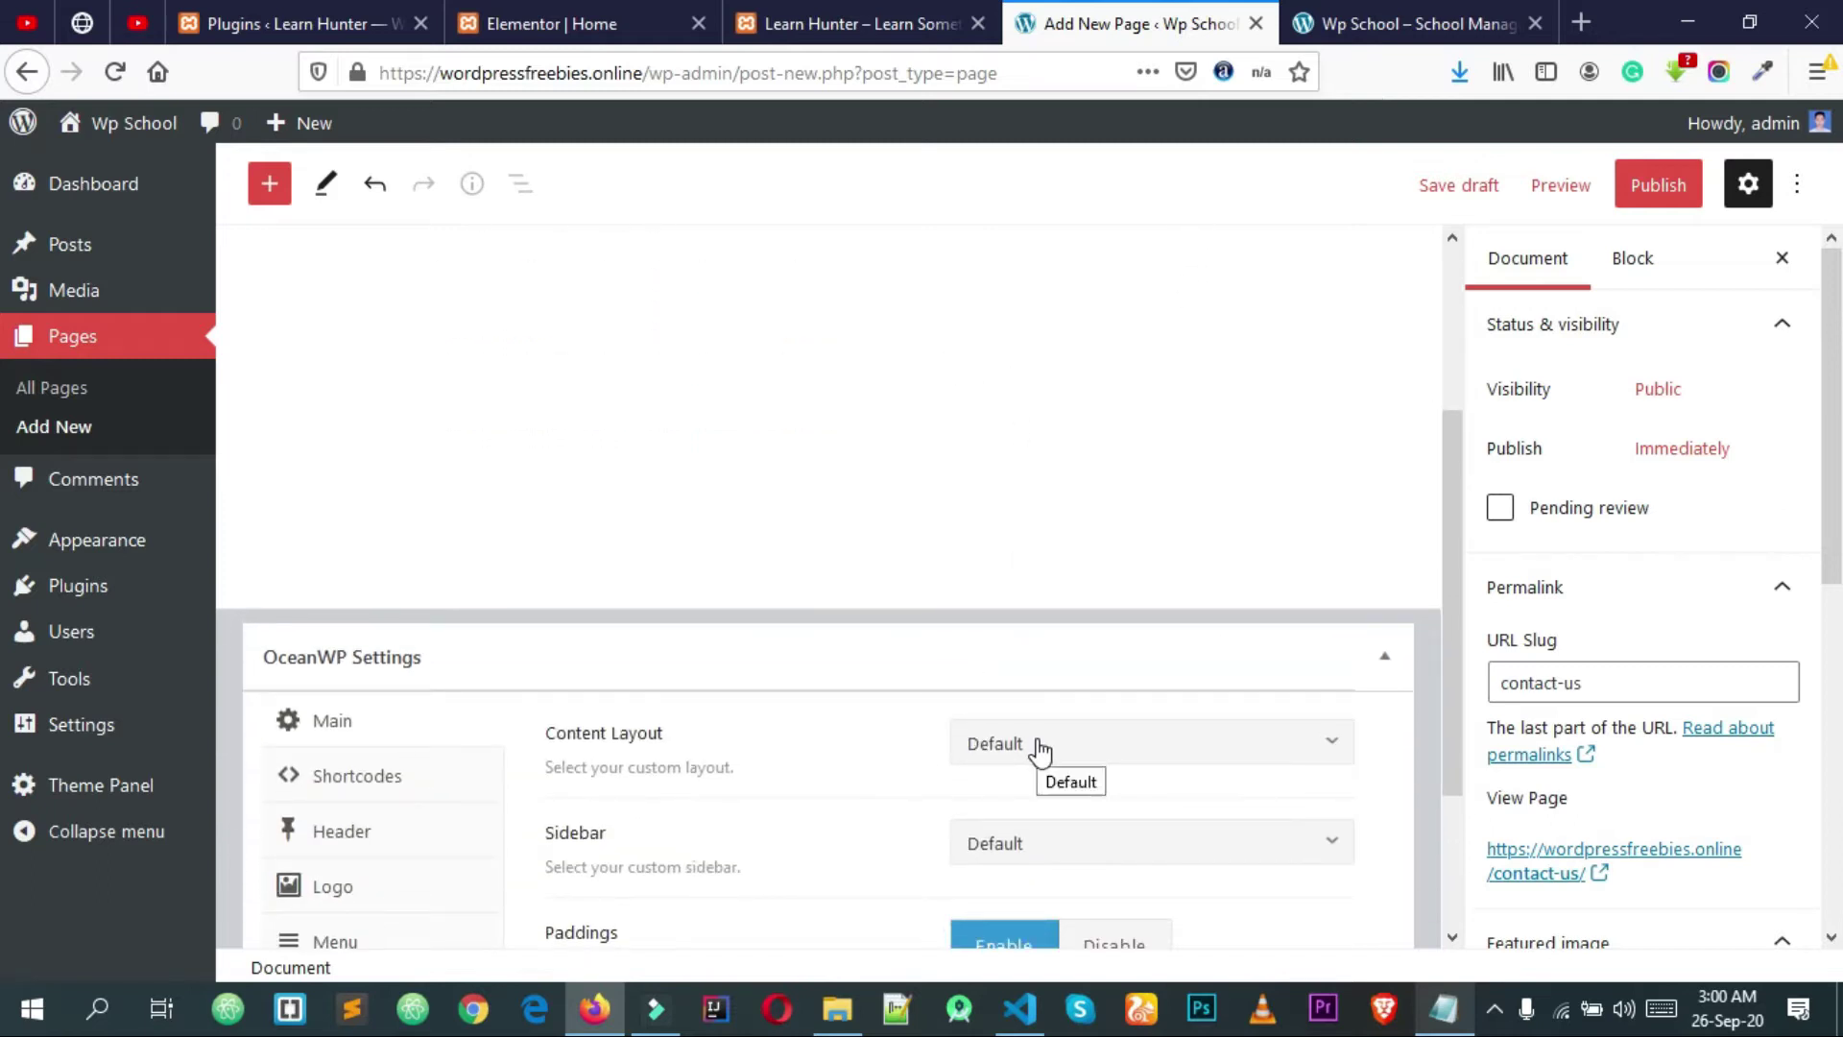
click(1037, 749)
click(1046, 663)
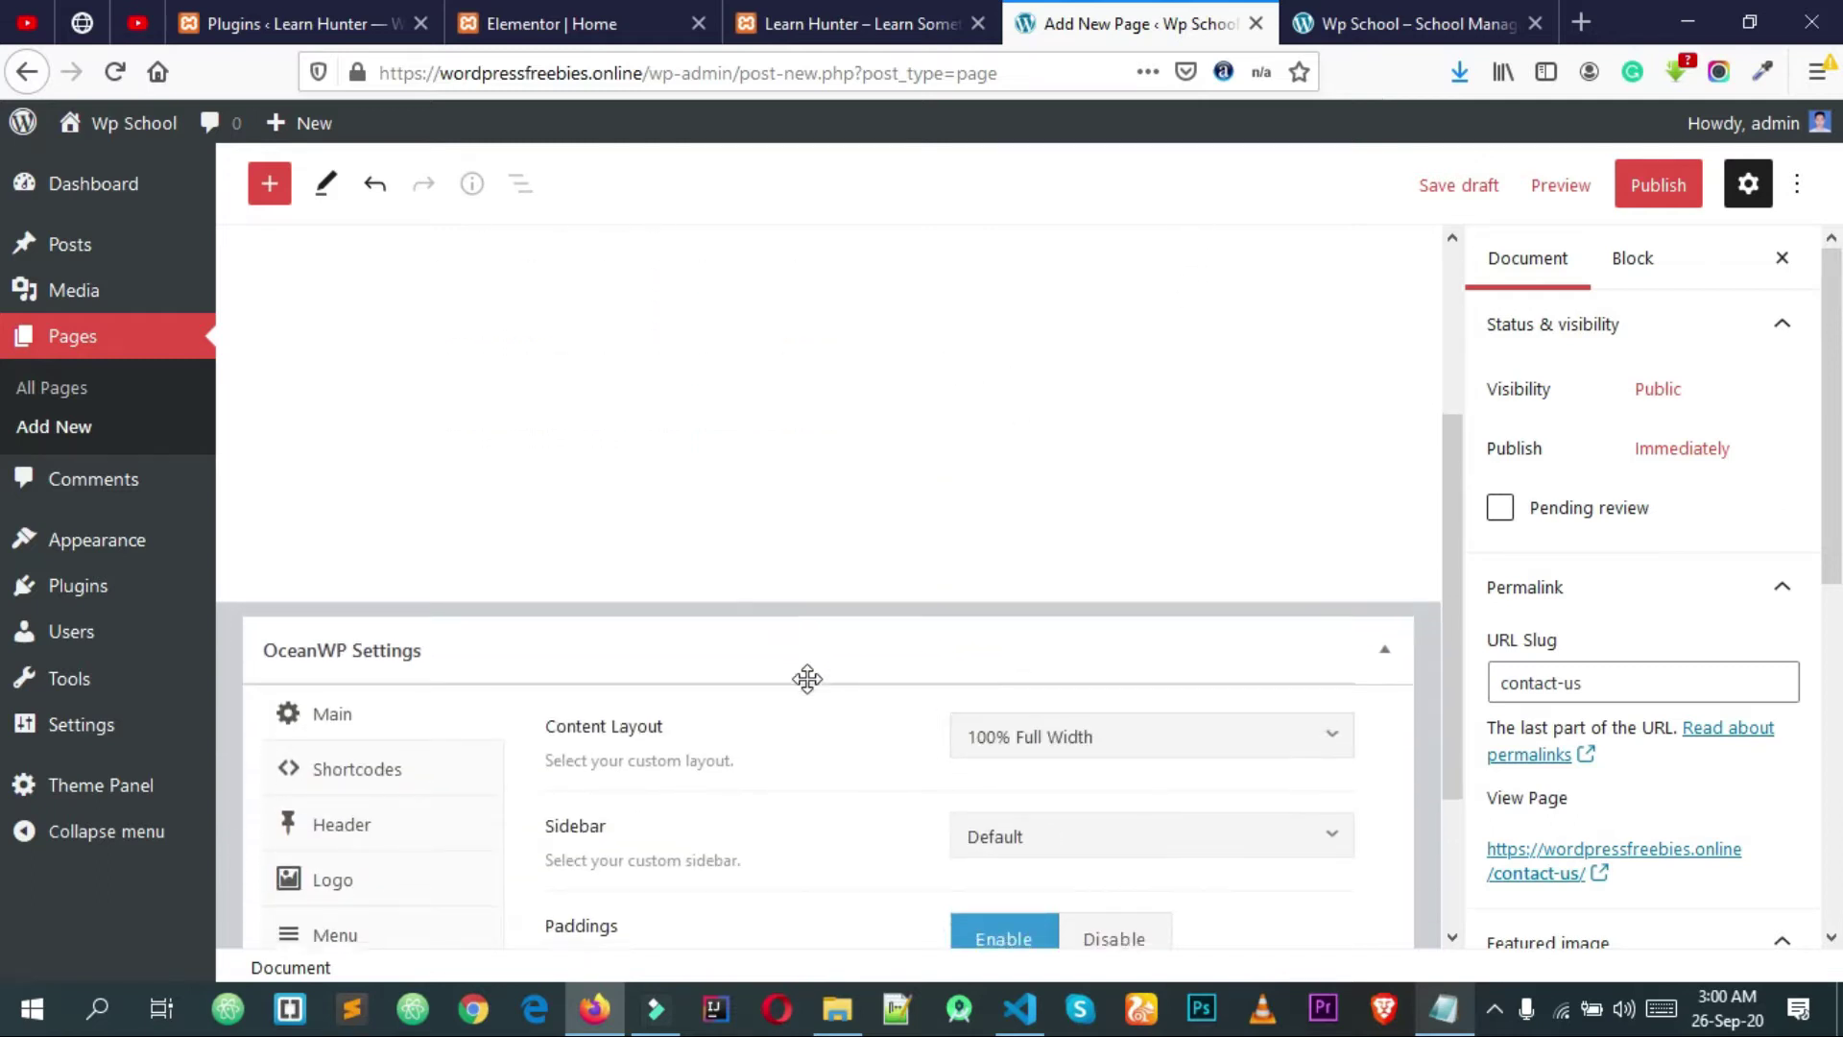
scroll(806, 678, down, 2)
click(1116, 751)
click(379, 796)
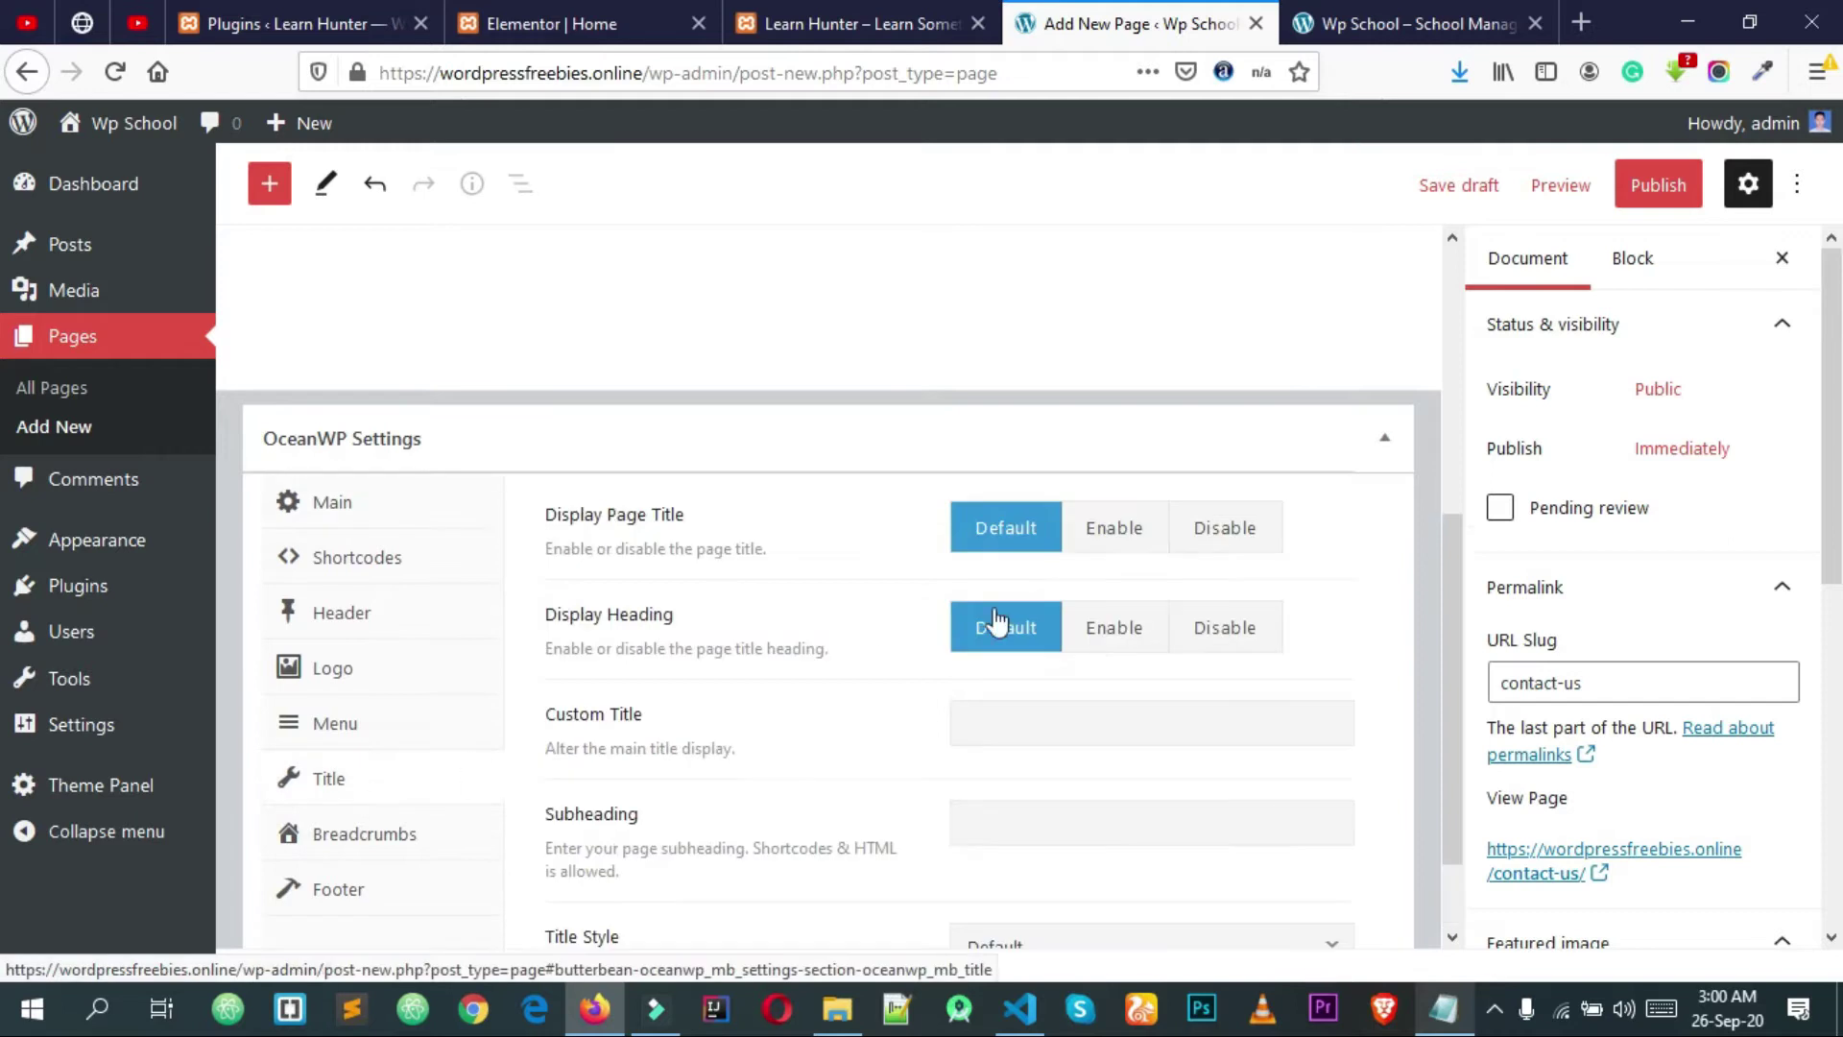
click(1215, 542)
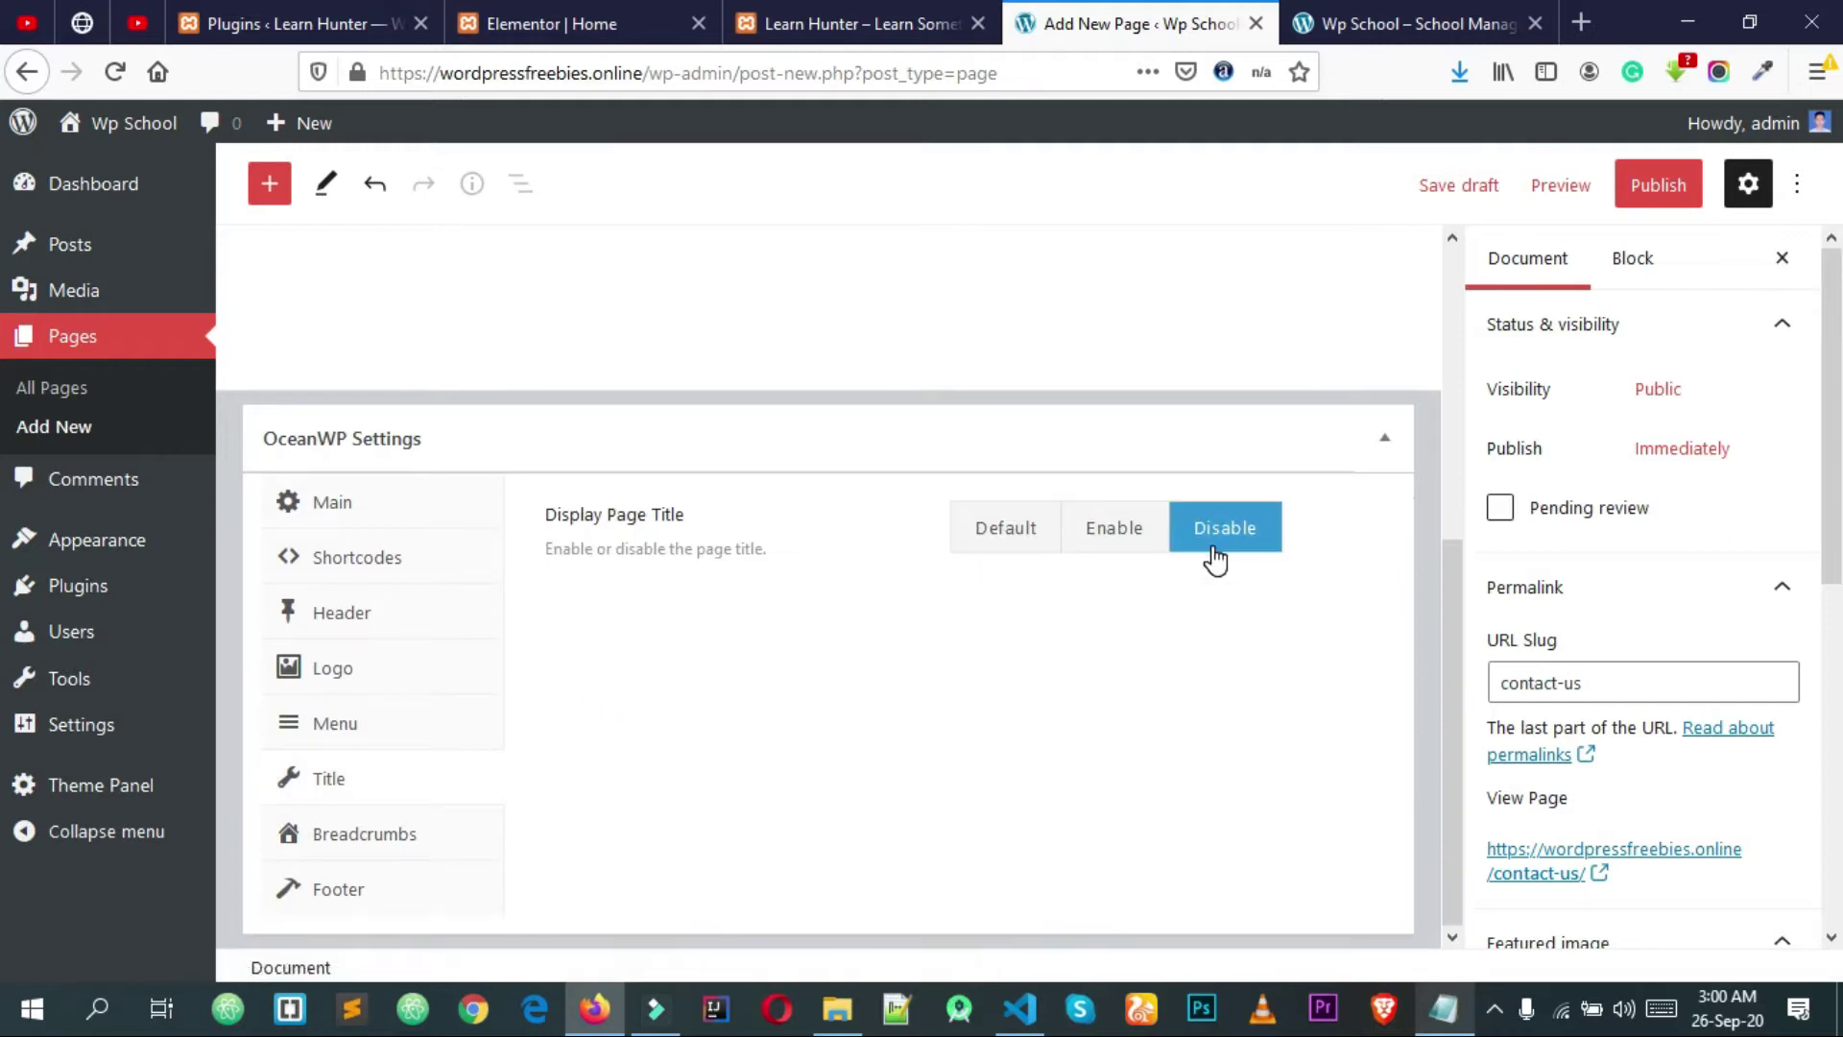
click(1651, 192)
click(1543, 184)
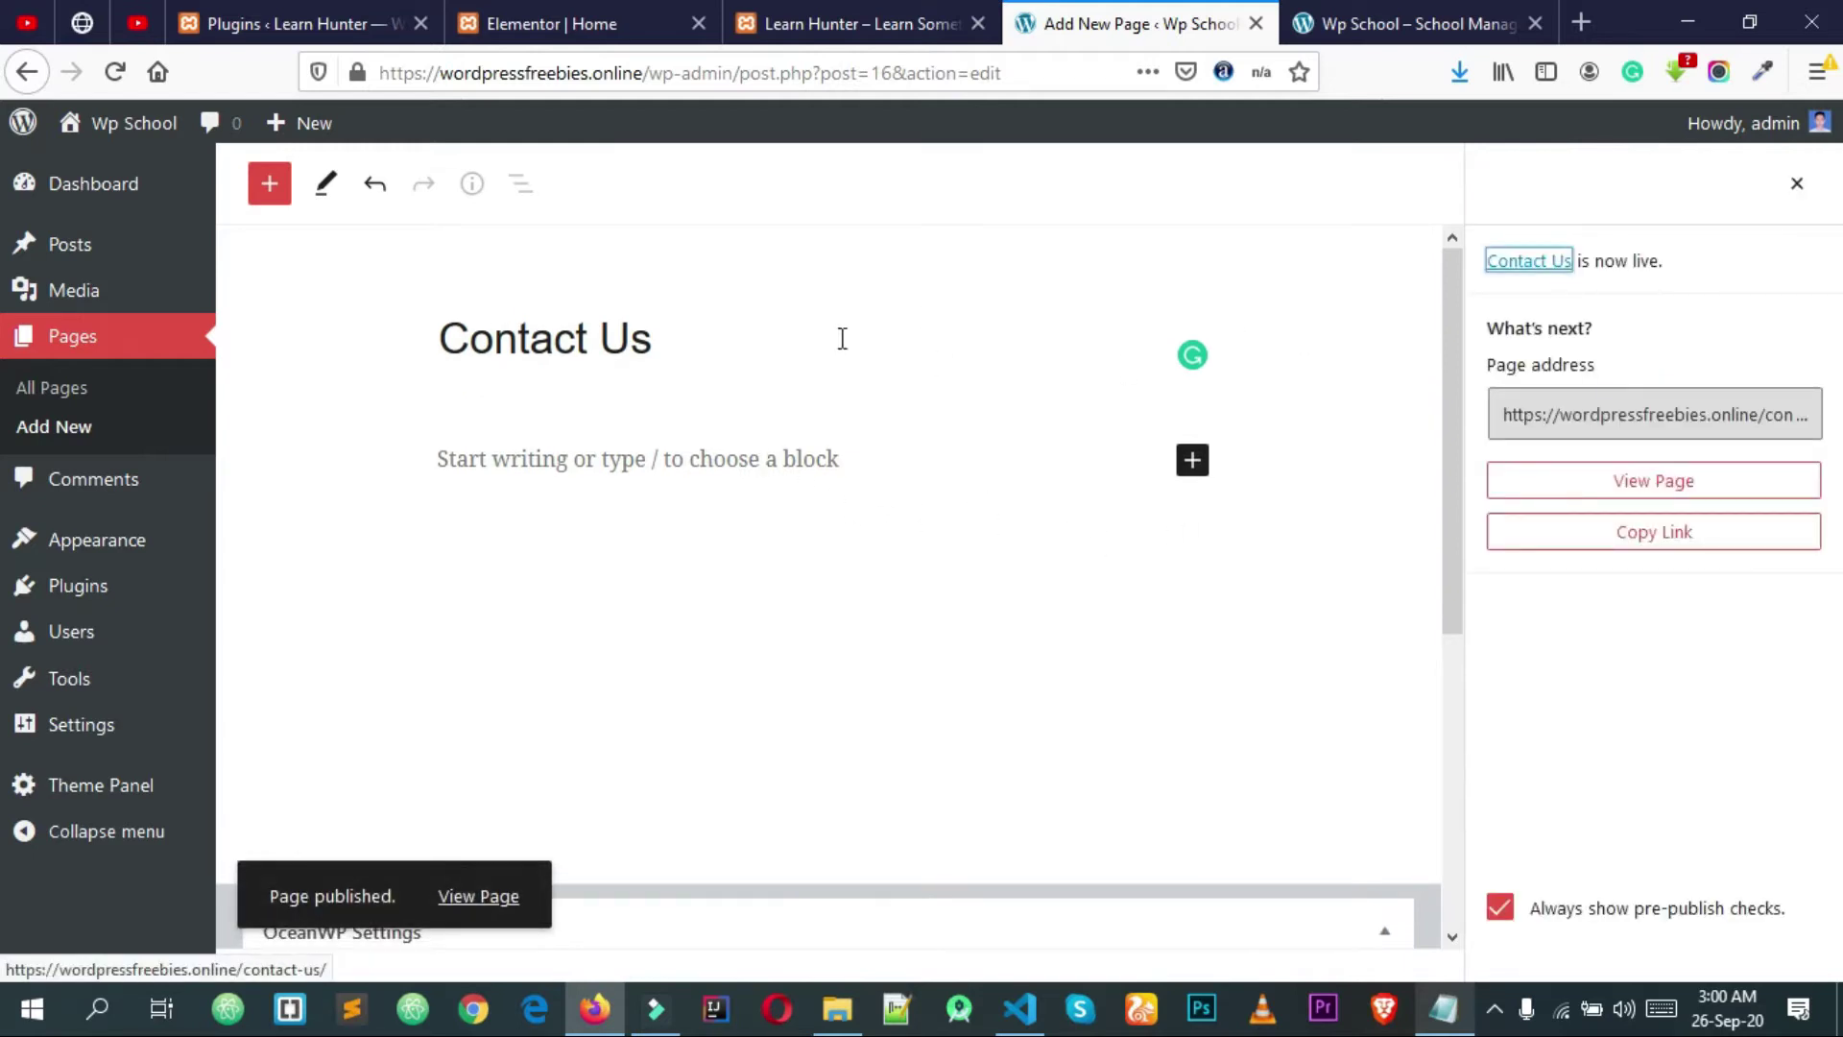
click(78, 345)
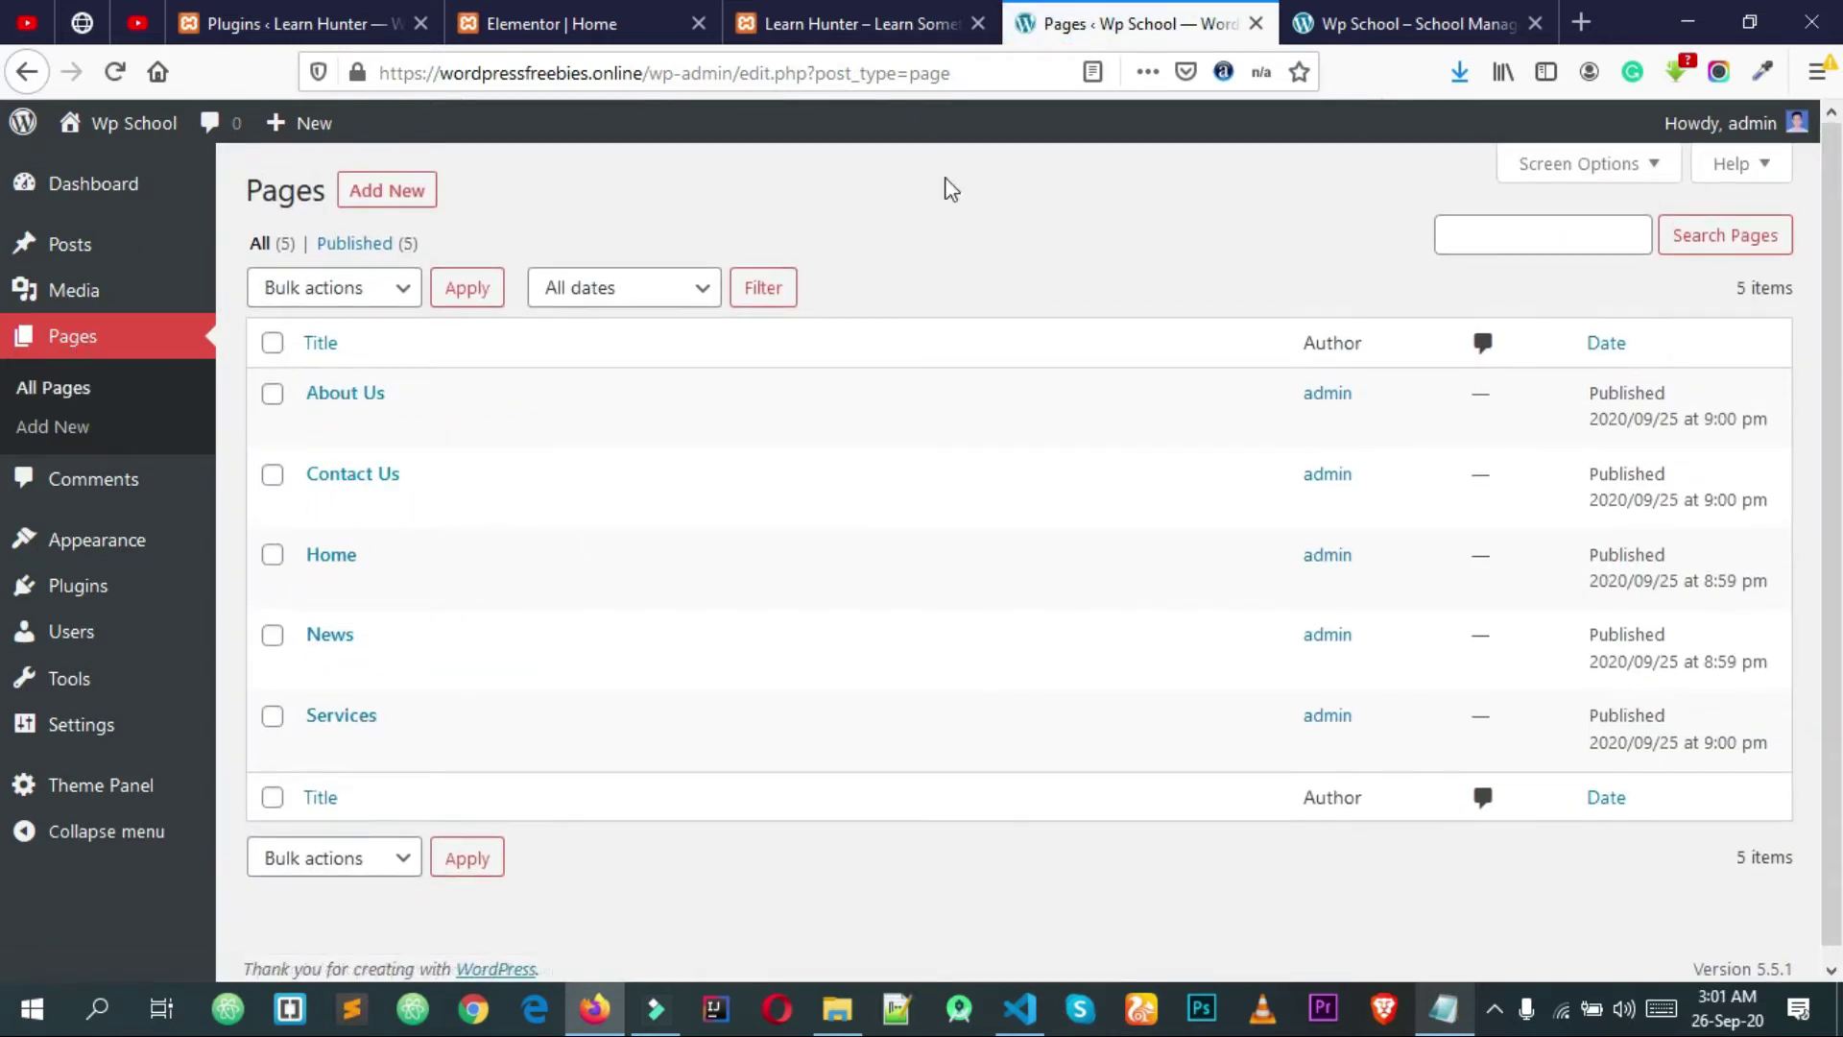
click(970, 23)
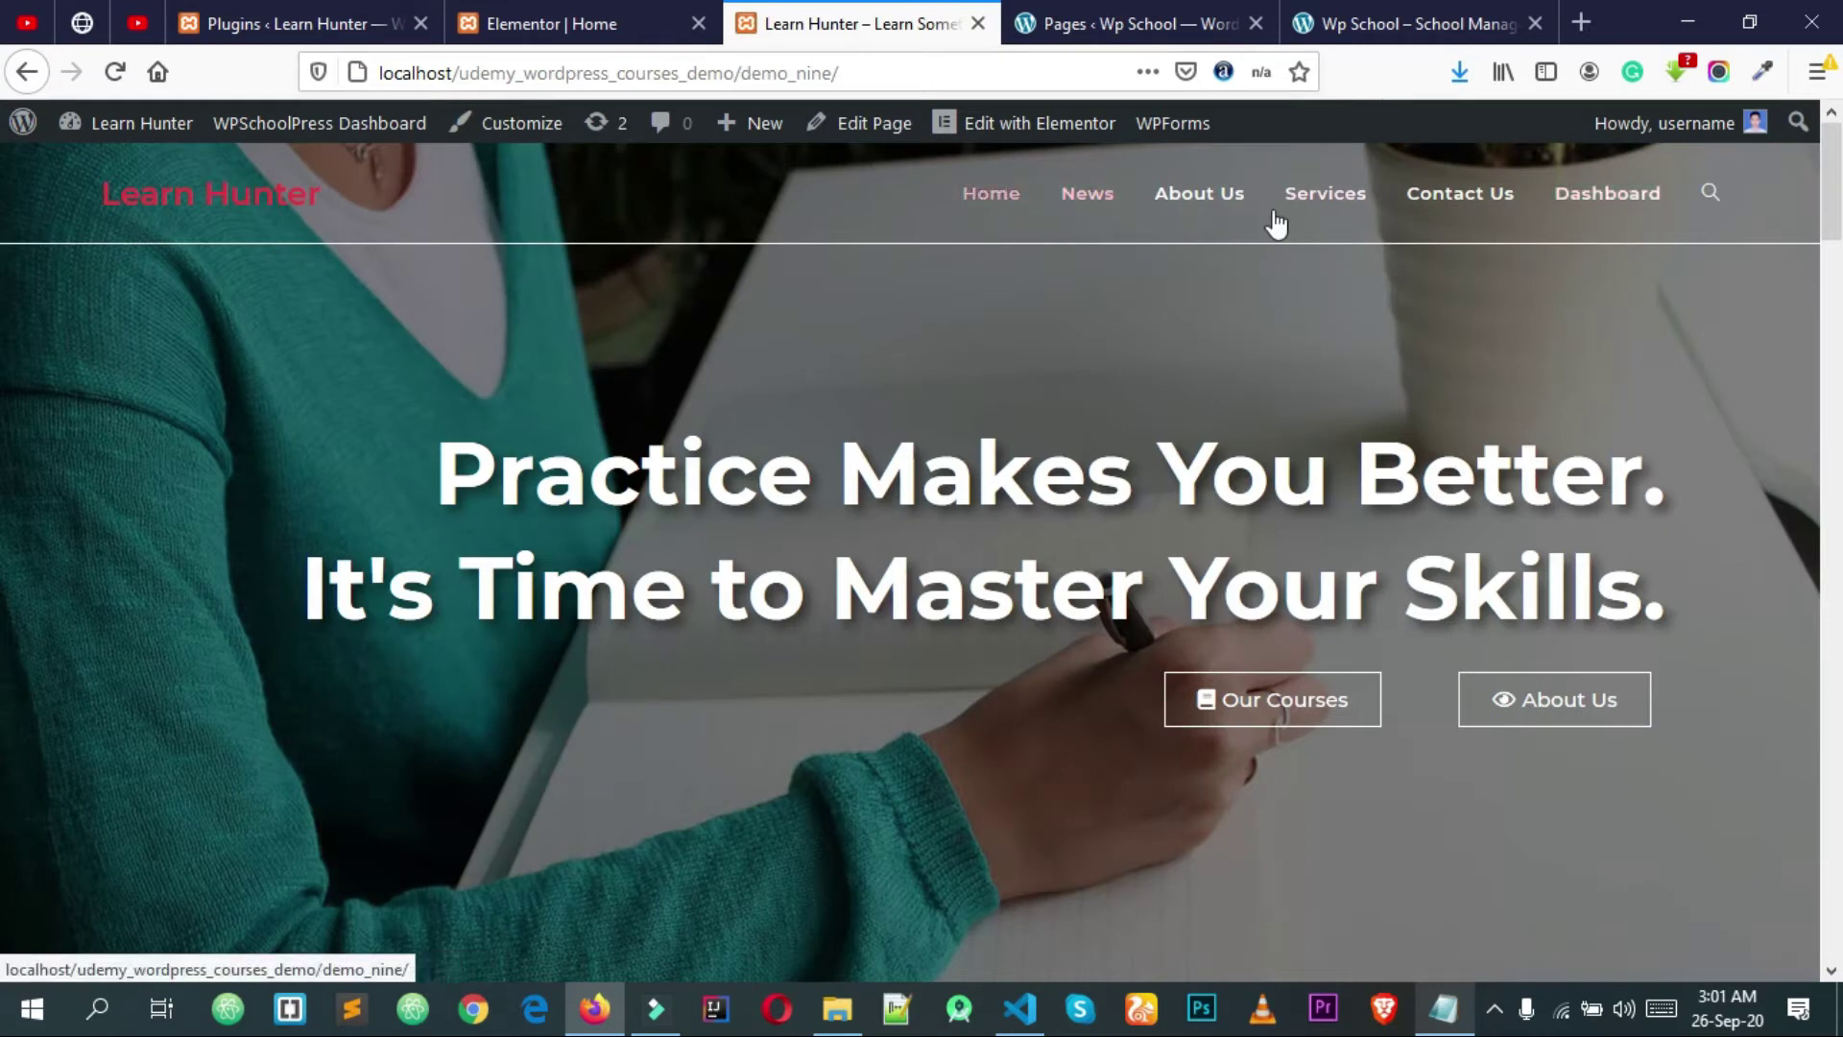
click(1064, 21)
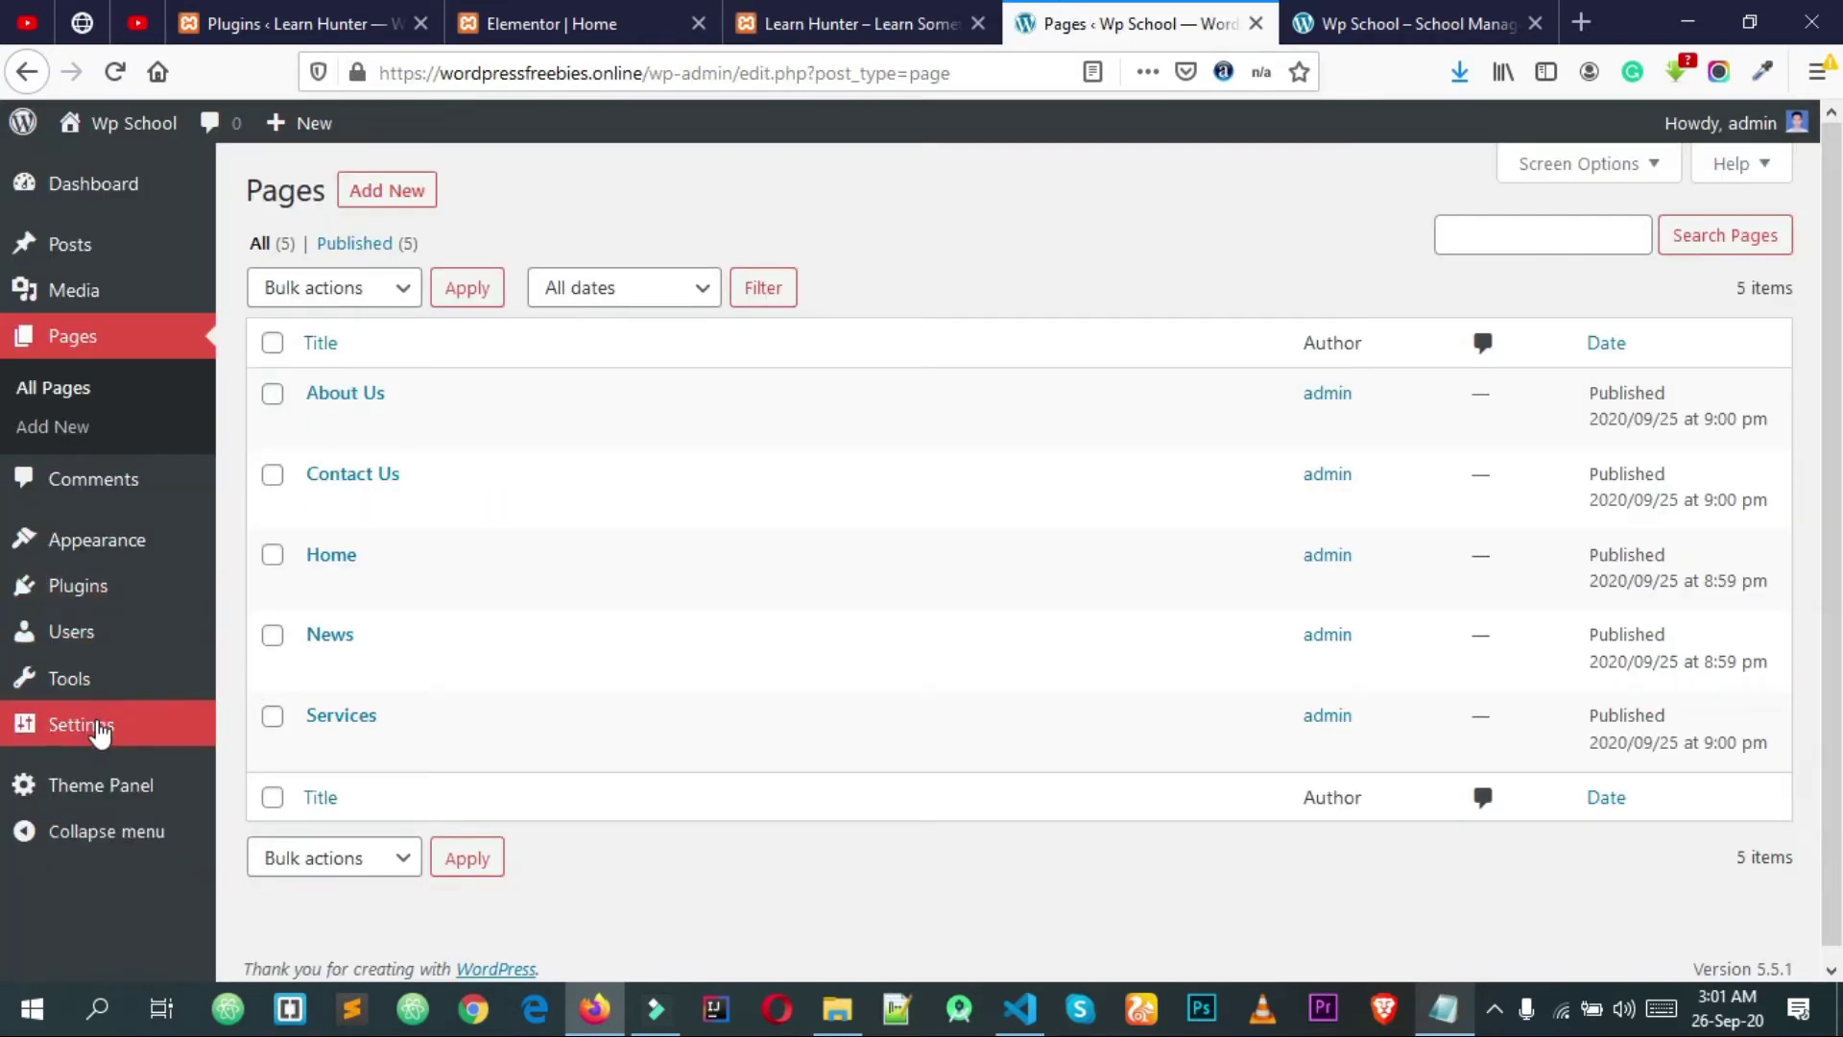
mouse_move(124, 561)
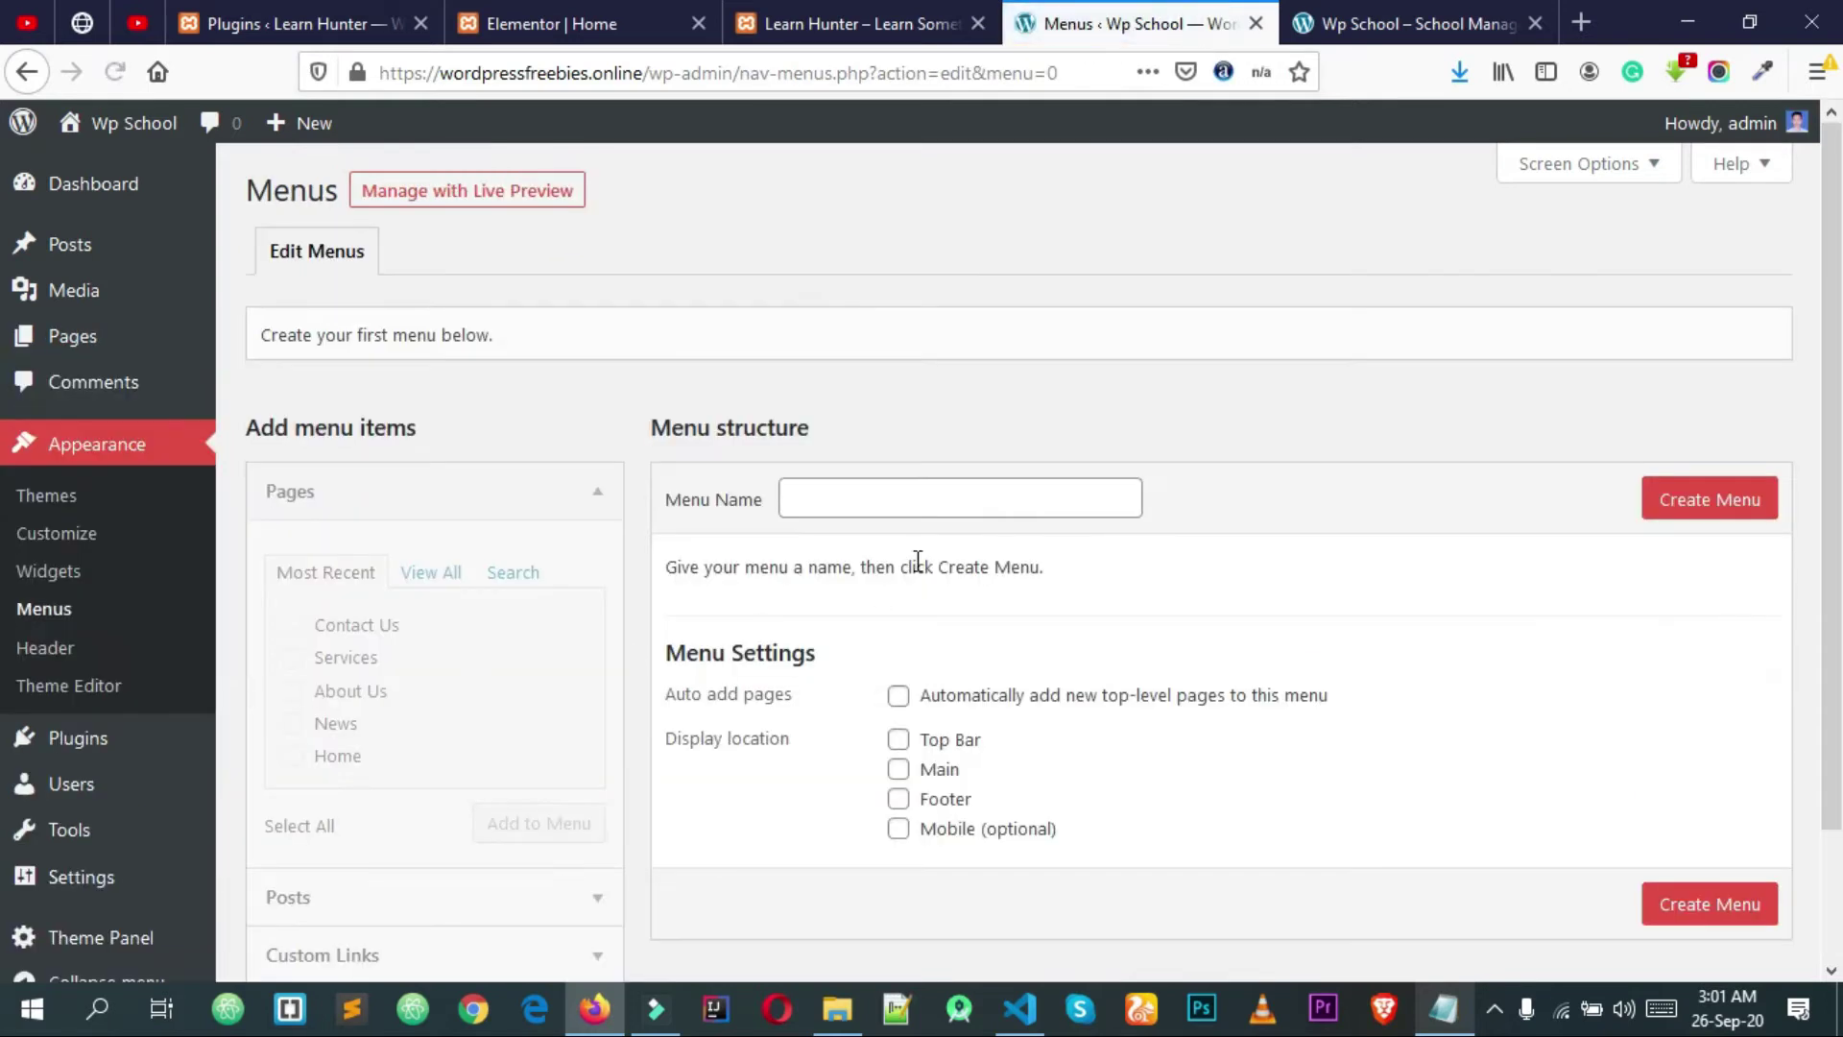
Step: Create a new menu named Main Menu
click(854, 497)
text(Mia)
key(BackSpace)
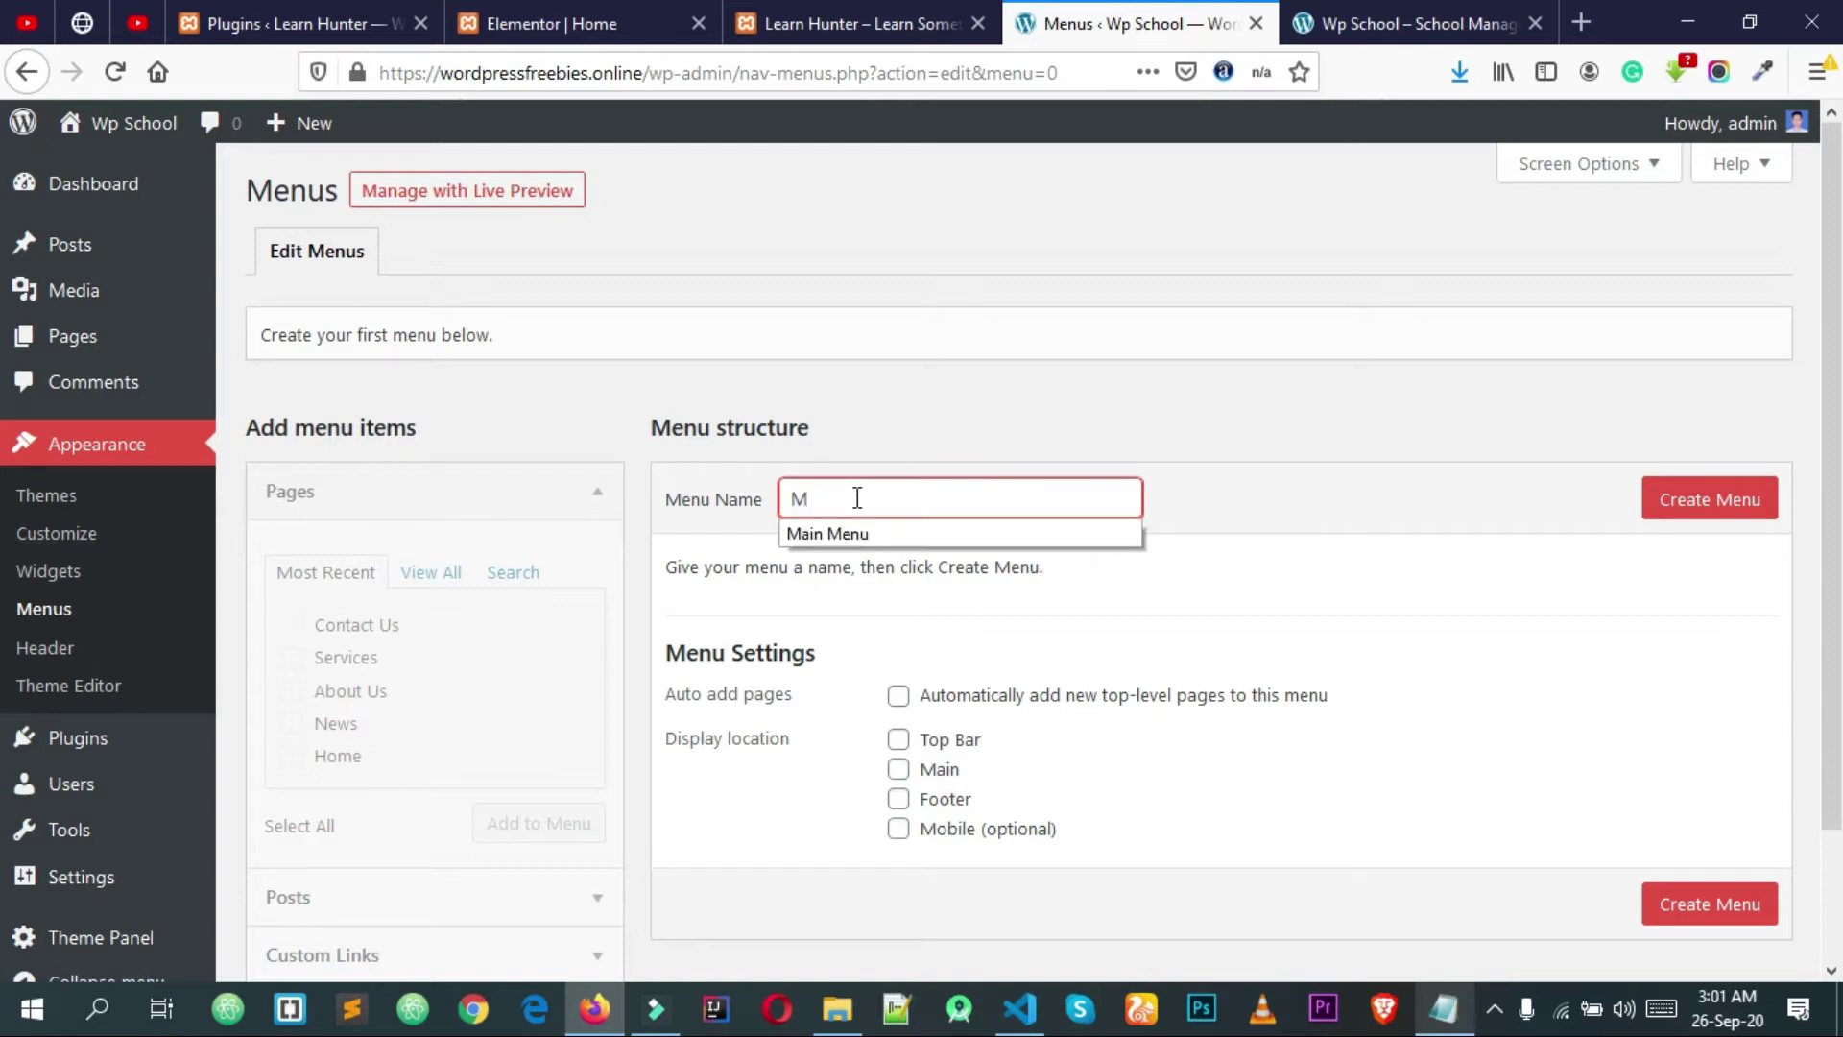
text(ain Menu)
click(903, 523)
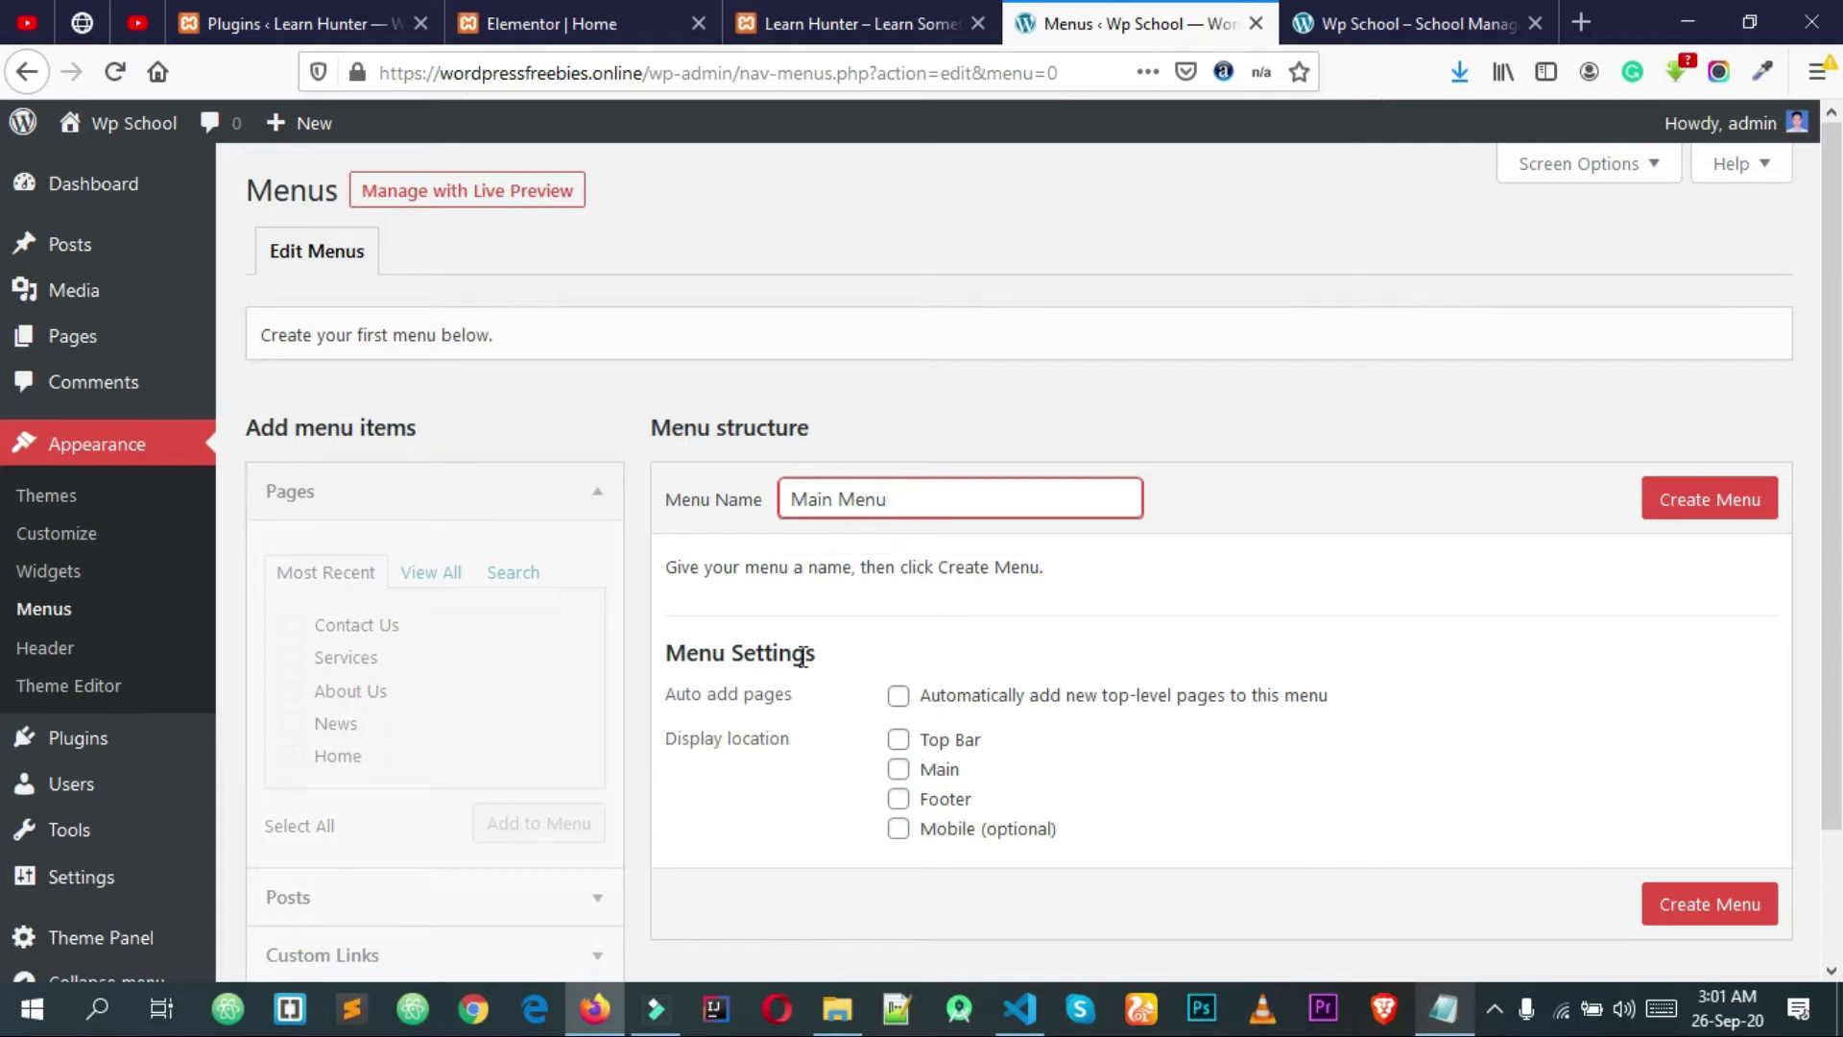
click(1700, 515)
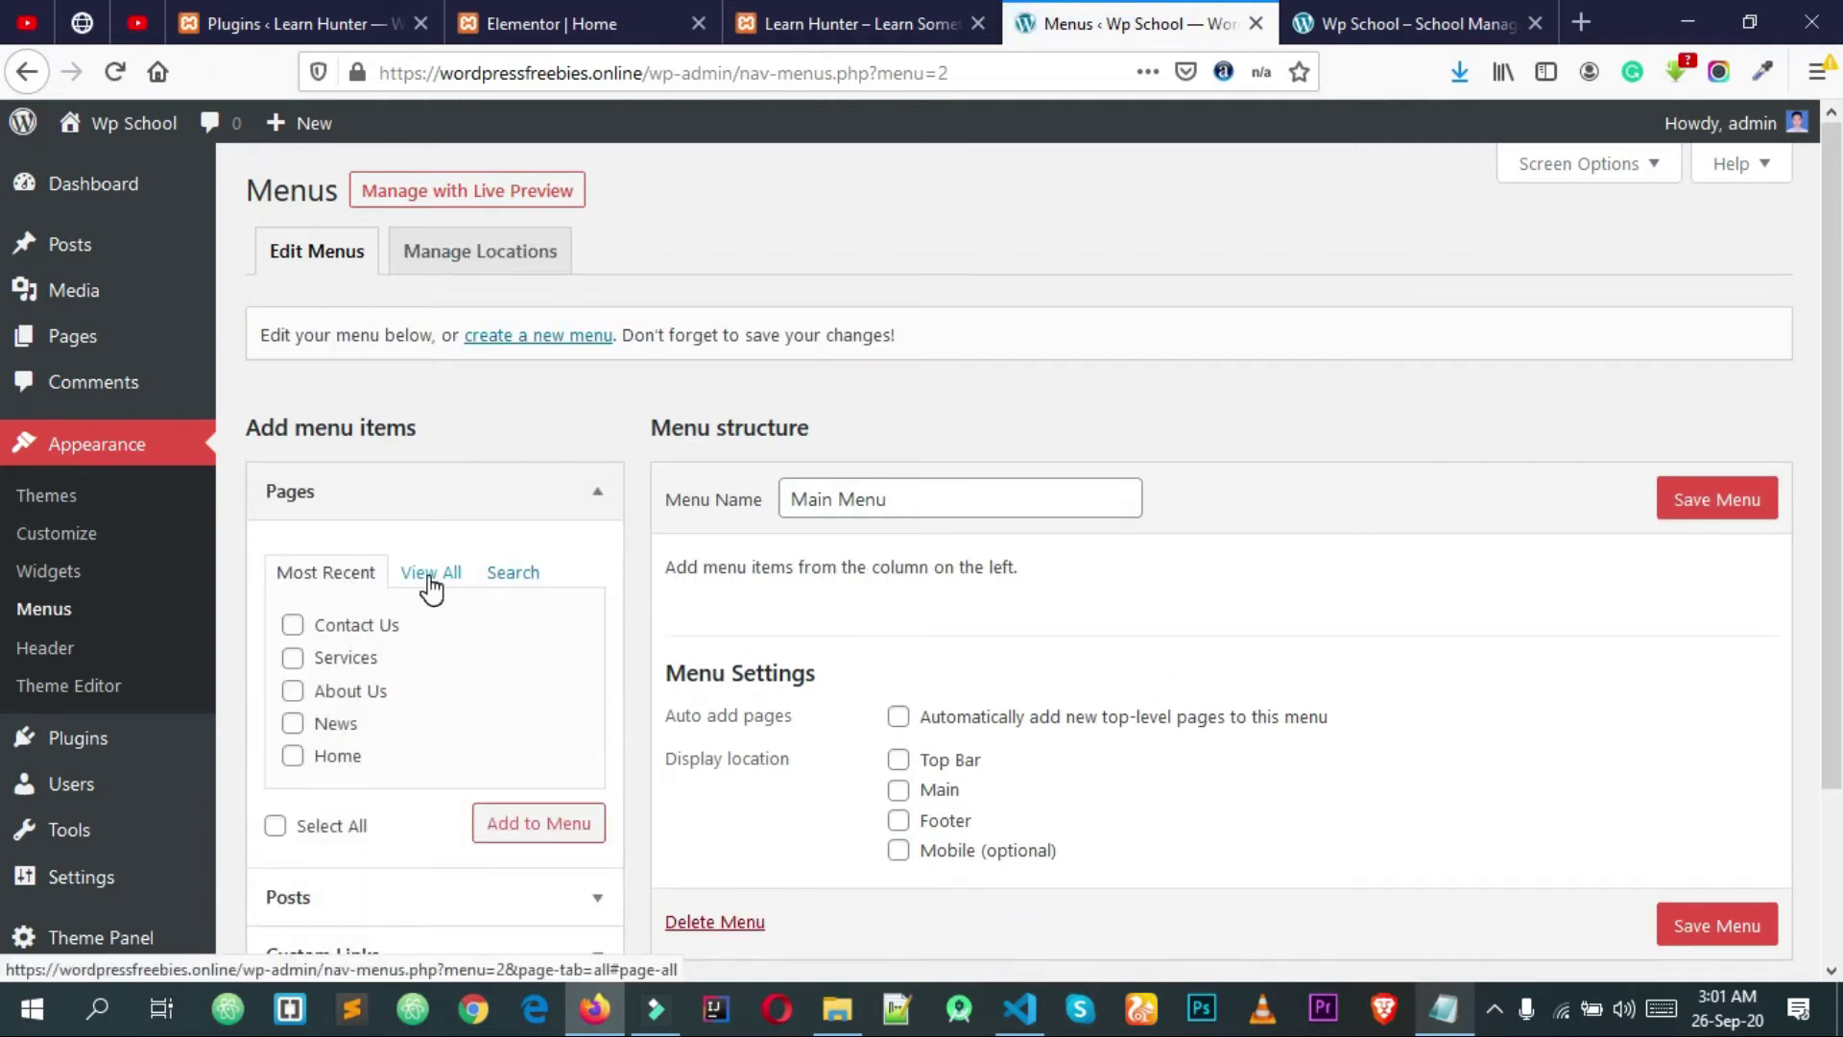
Step: Add the Home, News, About Us, Services and Contact Us pages to Main Menu
click(275, 826)
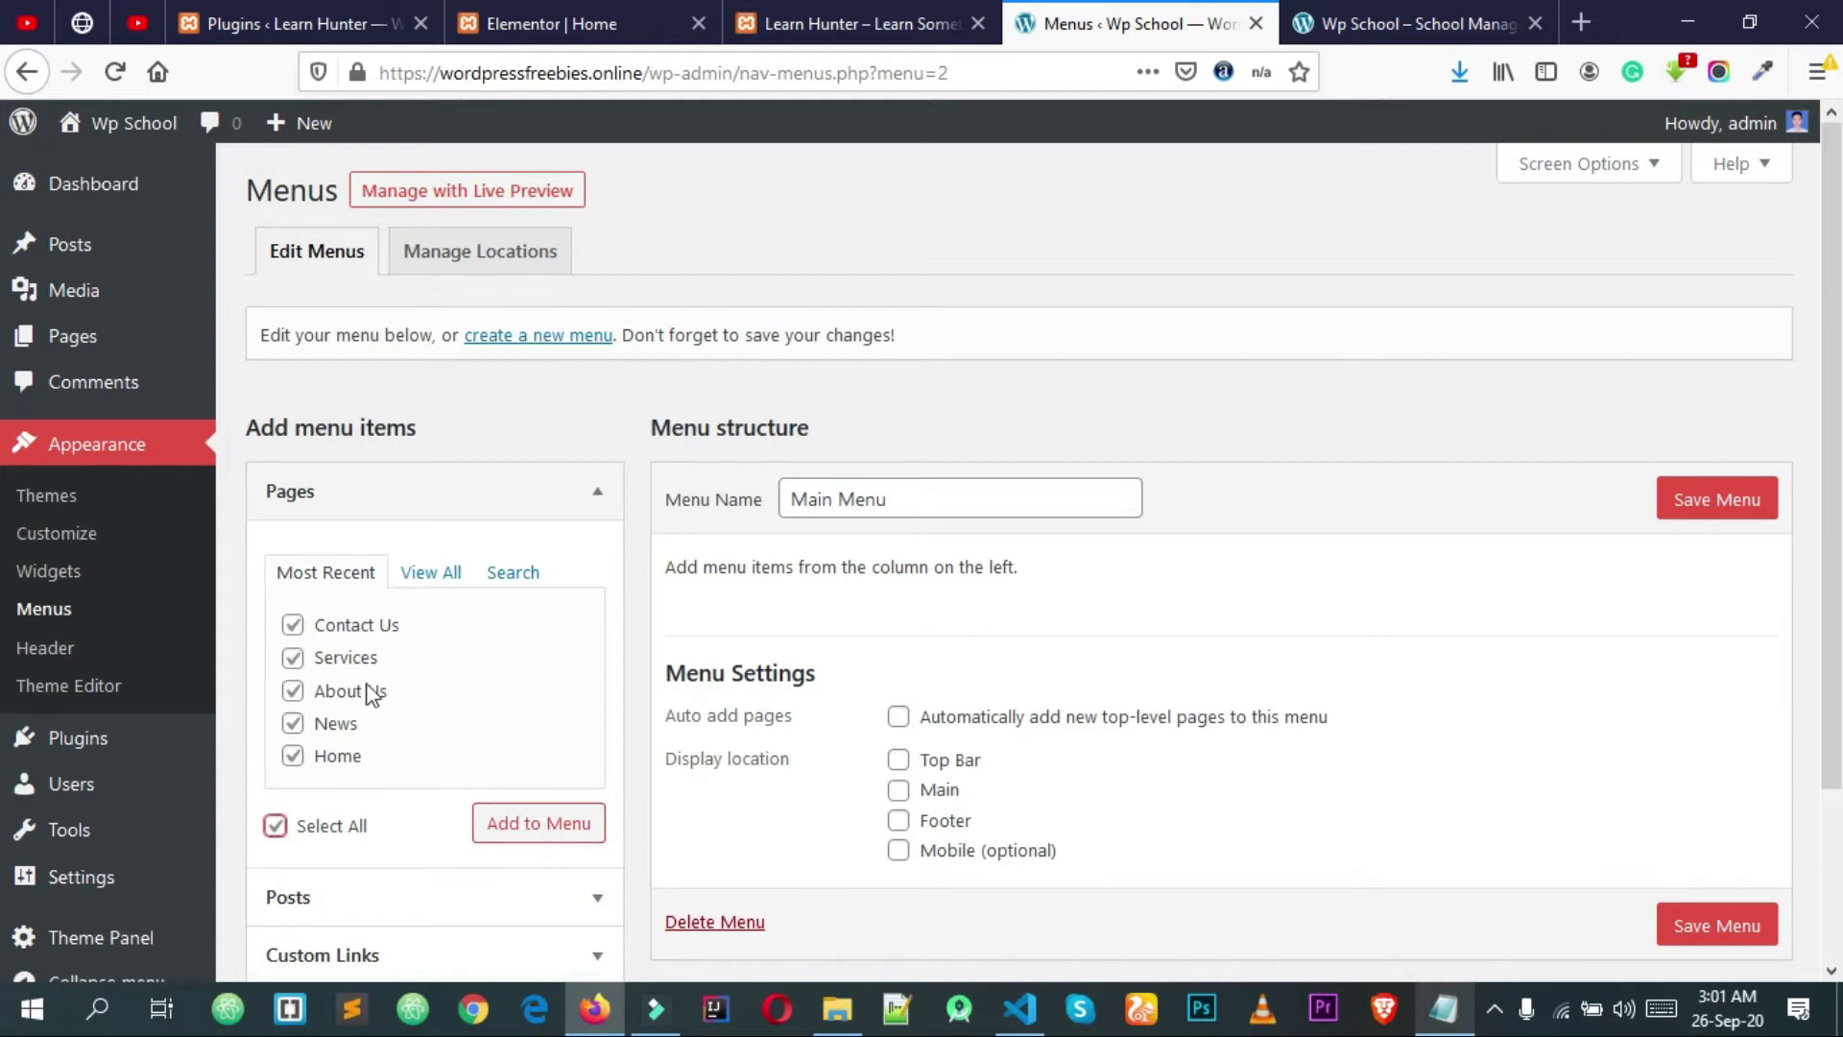
click(276, 826)
click(293, 756)
click(293, 724)
click(293, 691)
click(293, 658)
click(293, 625)
click(535, 834)
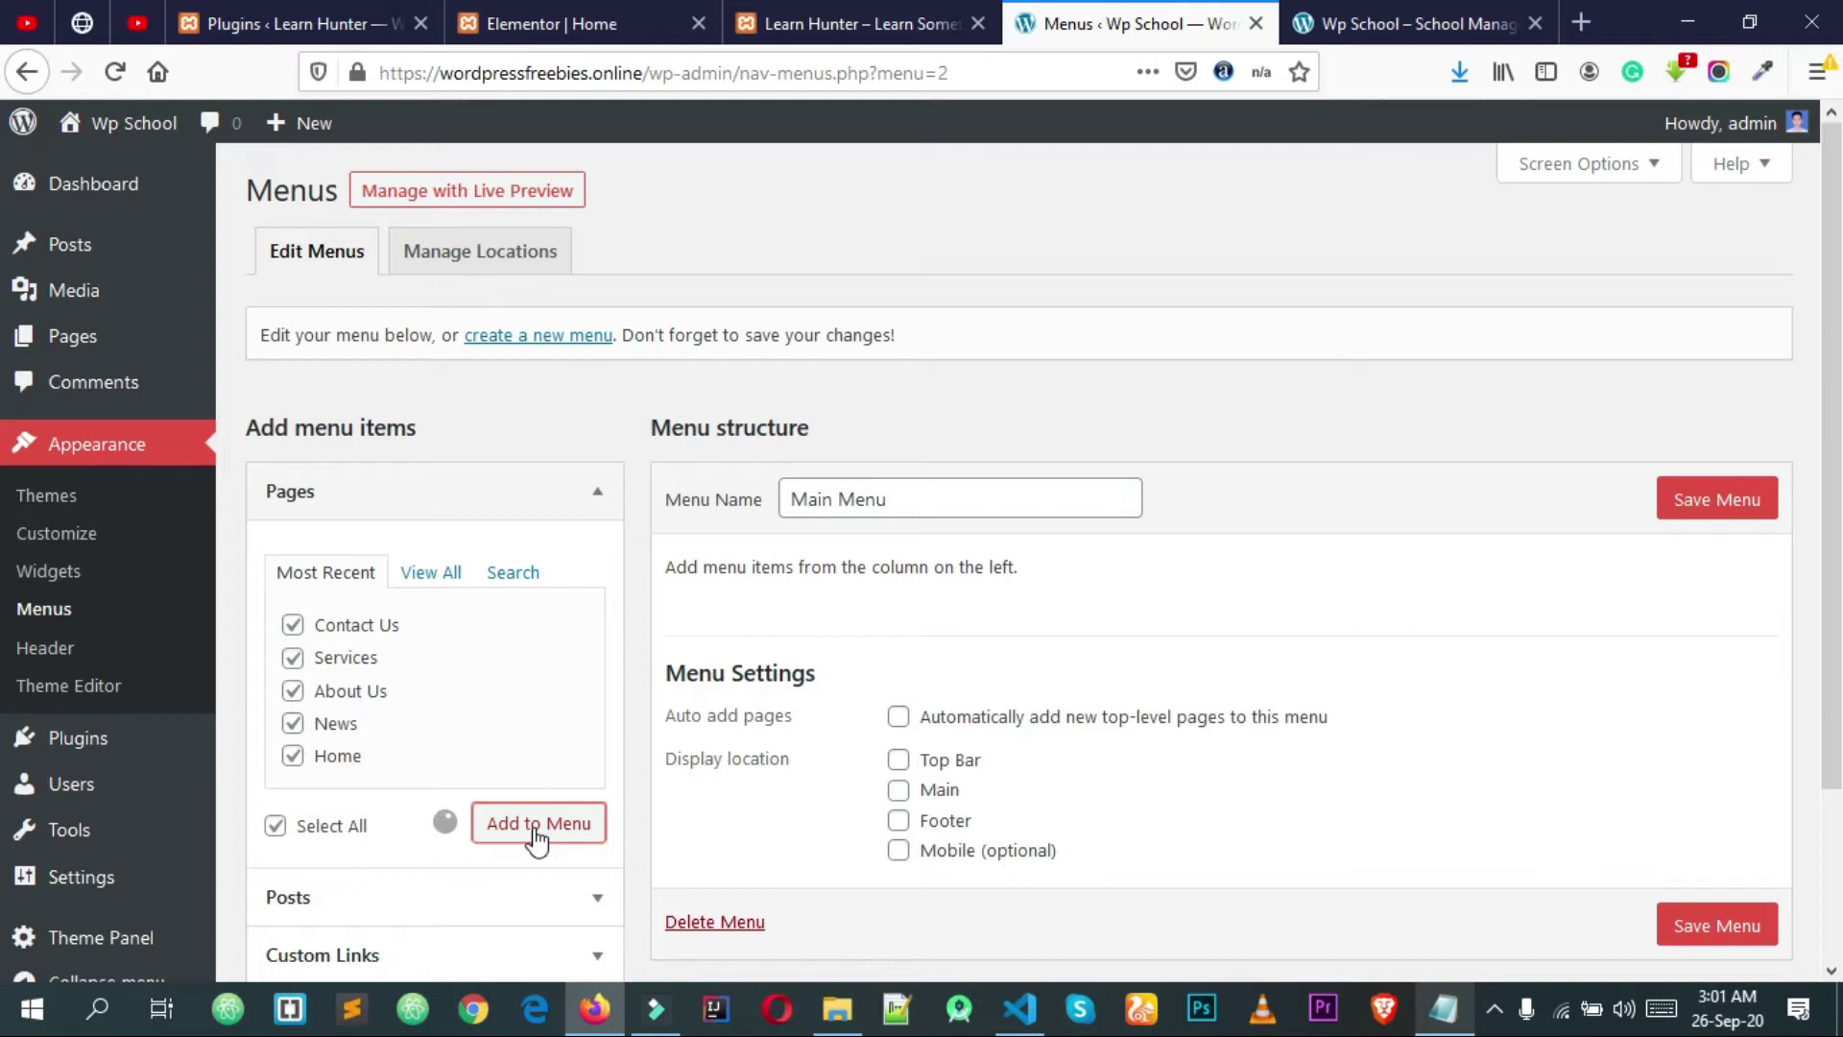
scroll(806, 806, down, 2)
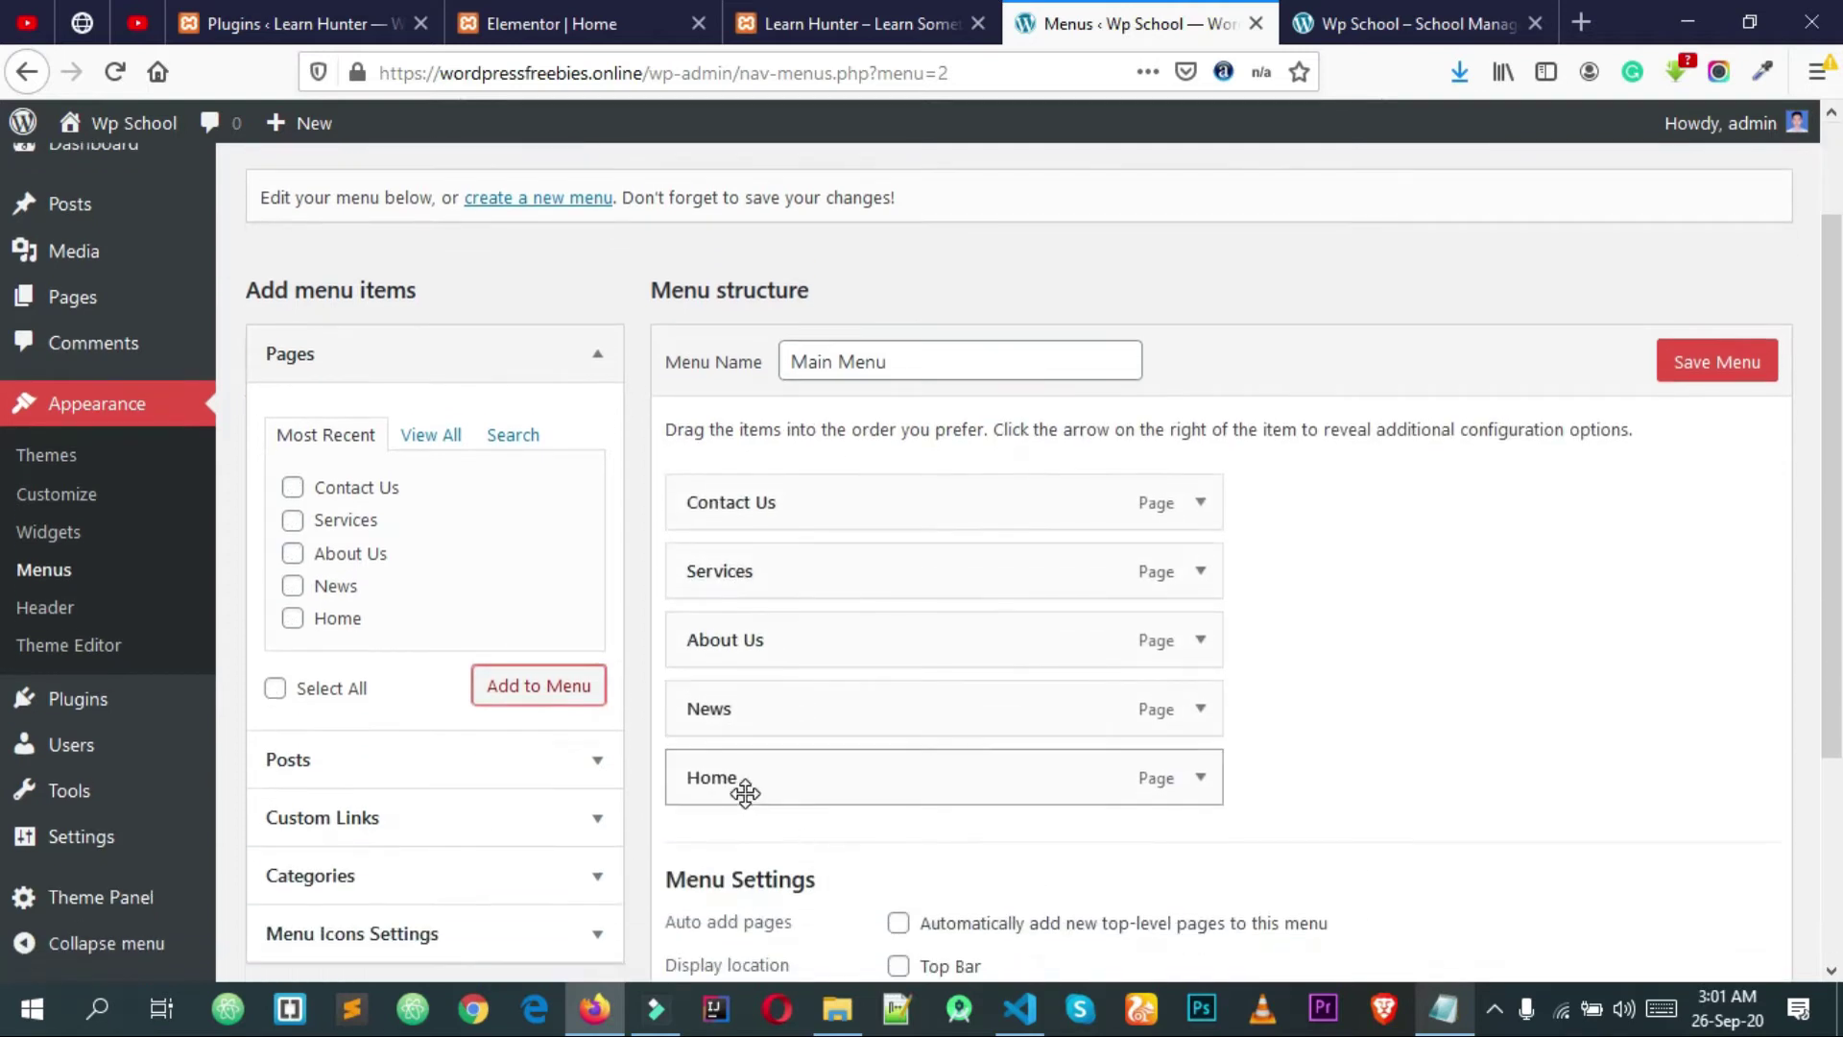
Step: Reorder the menu items to Home, News, About Us, Services, Contact Us
drag(753, 801, 752, 509)
mouse_move(740, 580)
mouse_down()
mouse_move(720, 775)
mouse_move(749, 559)
mouse_move(728, 597)
mouse_up()
drag(746, 710, 745, 639)
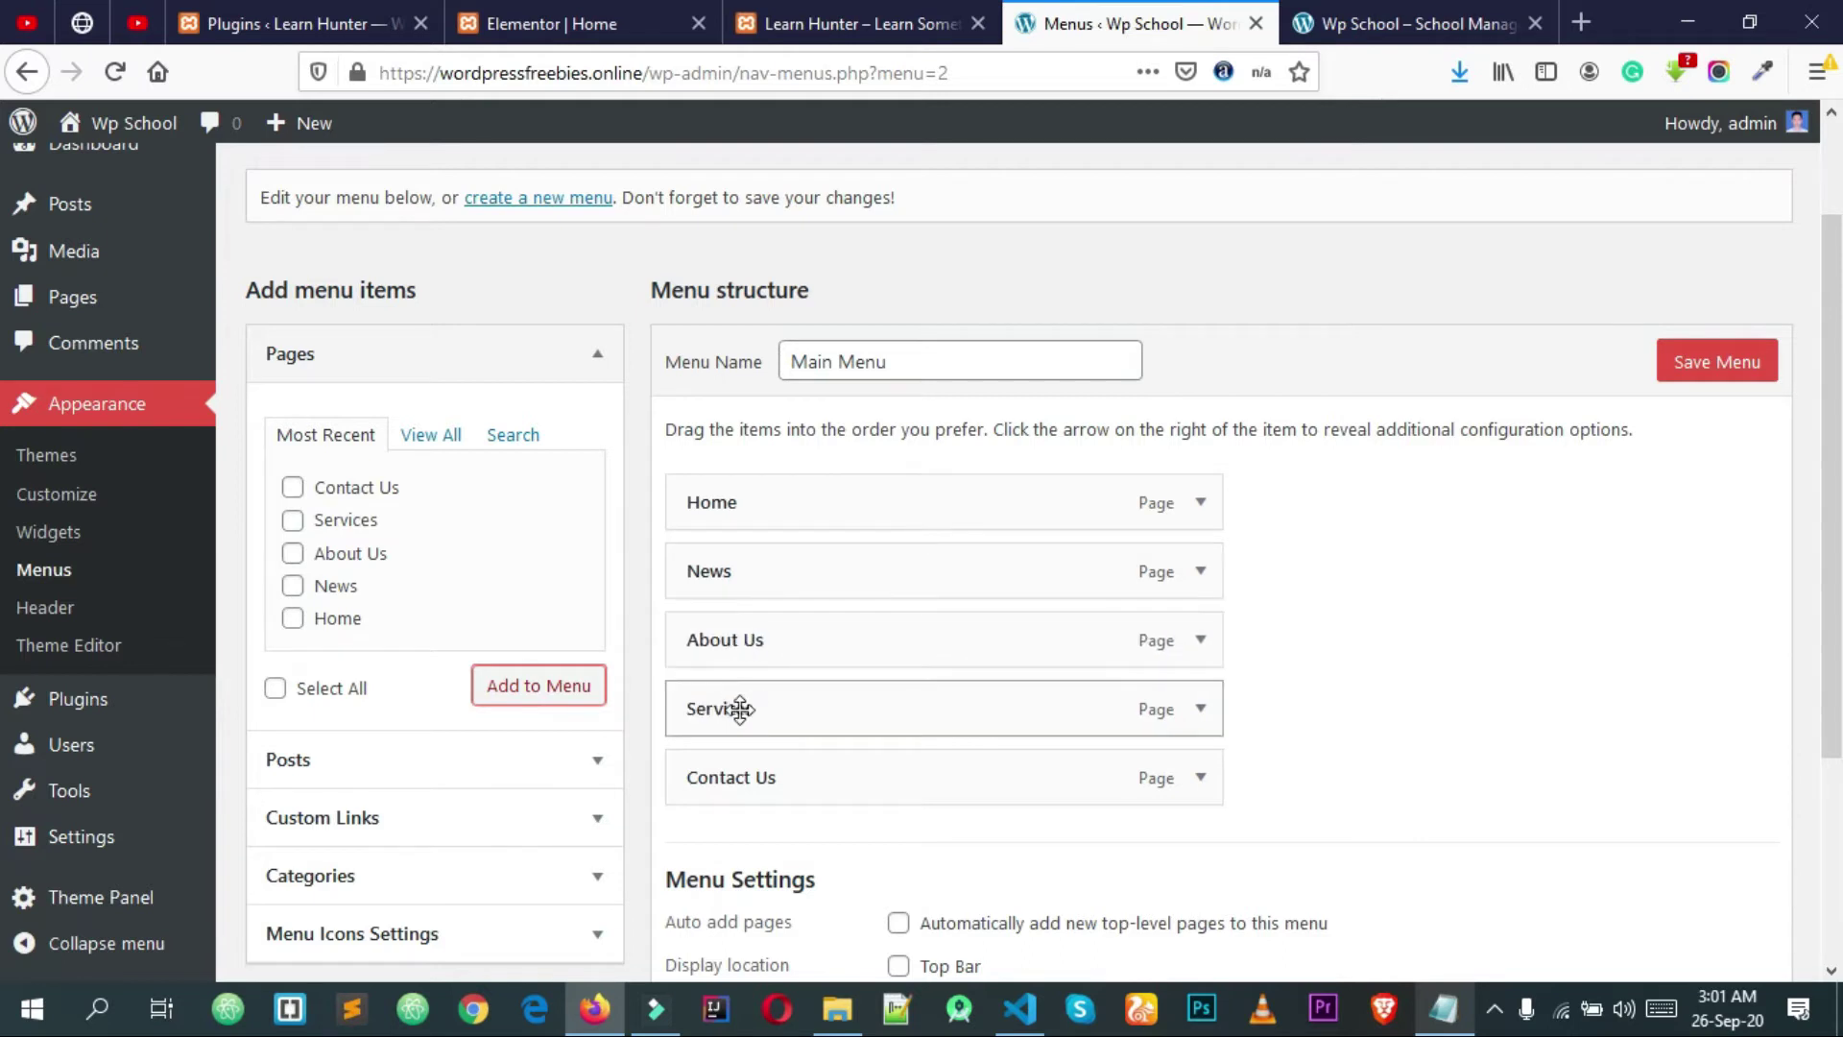
Step: Assign Main Menu to the Main location, save it, and reload the live front page
scroll(745, 723, down, 3)
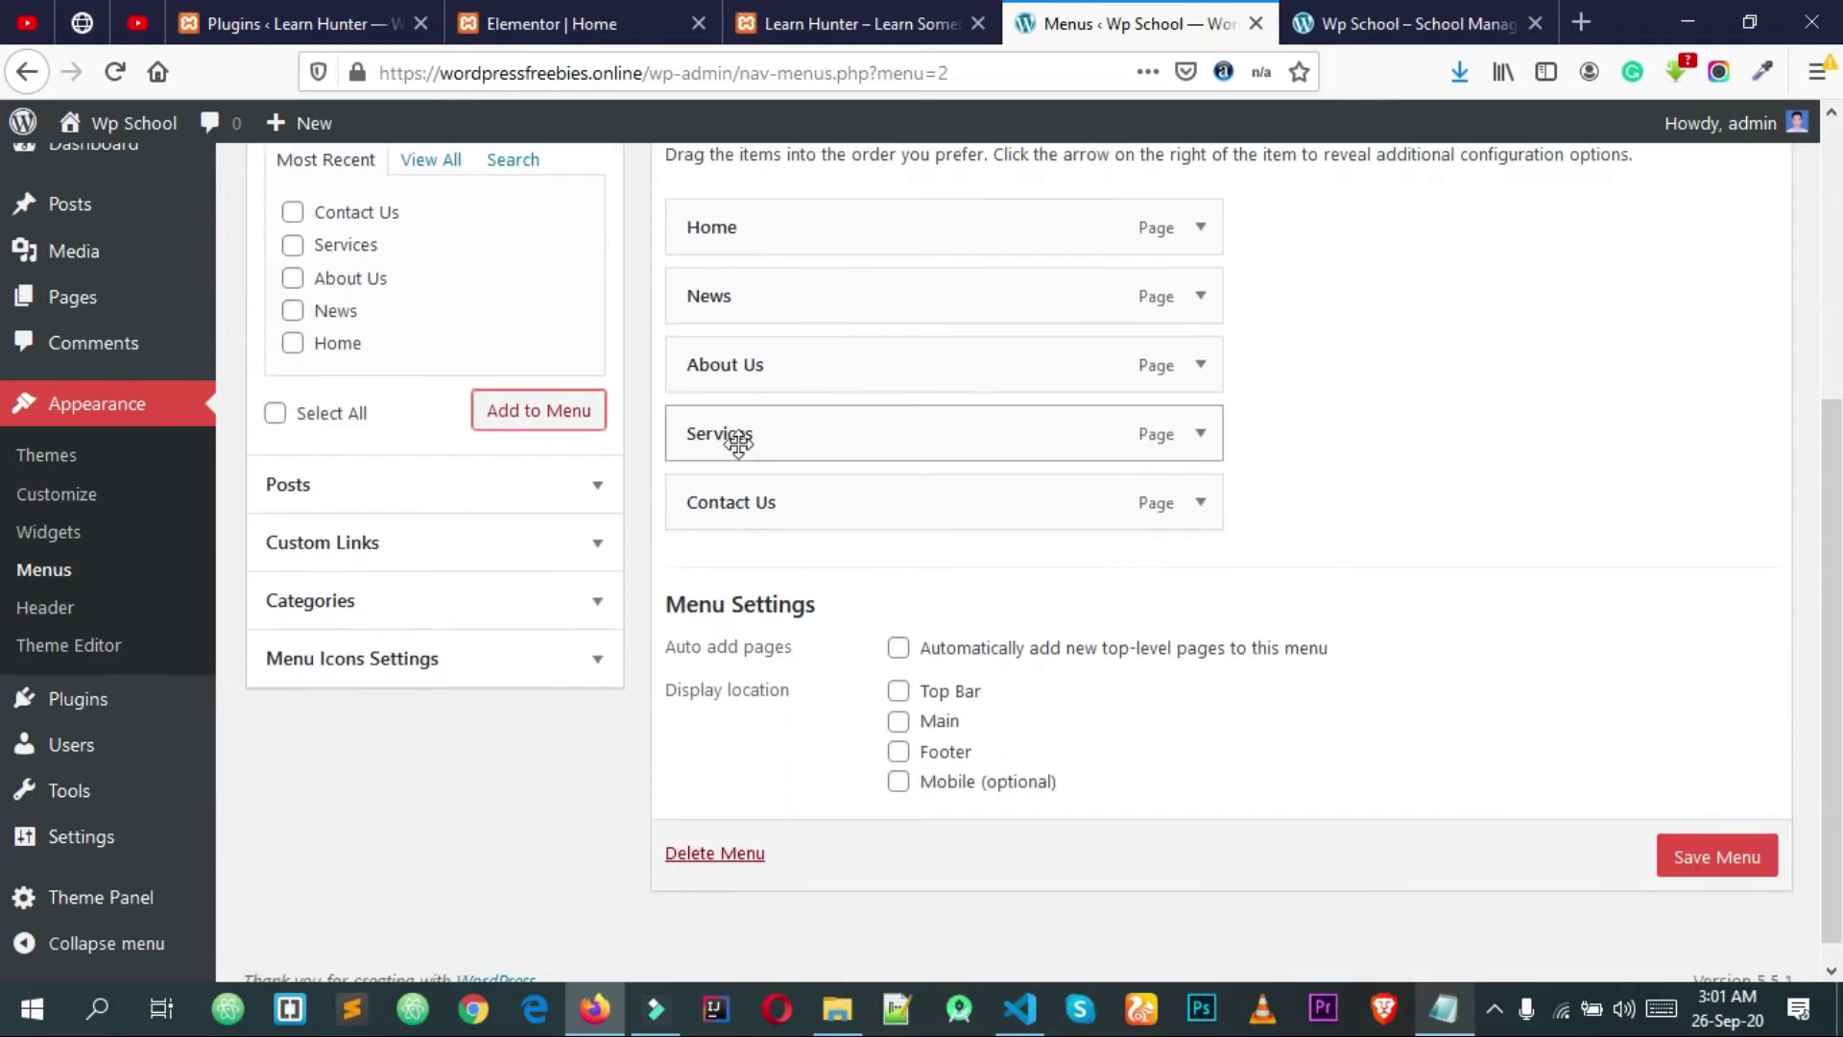
click(896, 722)
scroll(962, 753, up, 5)
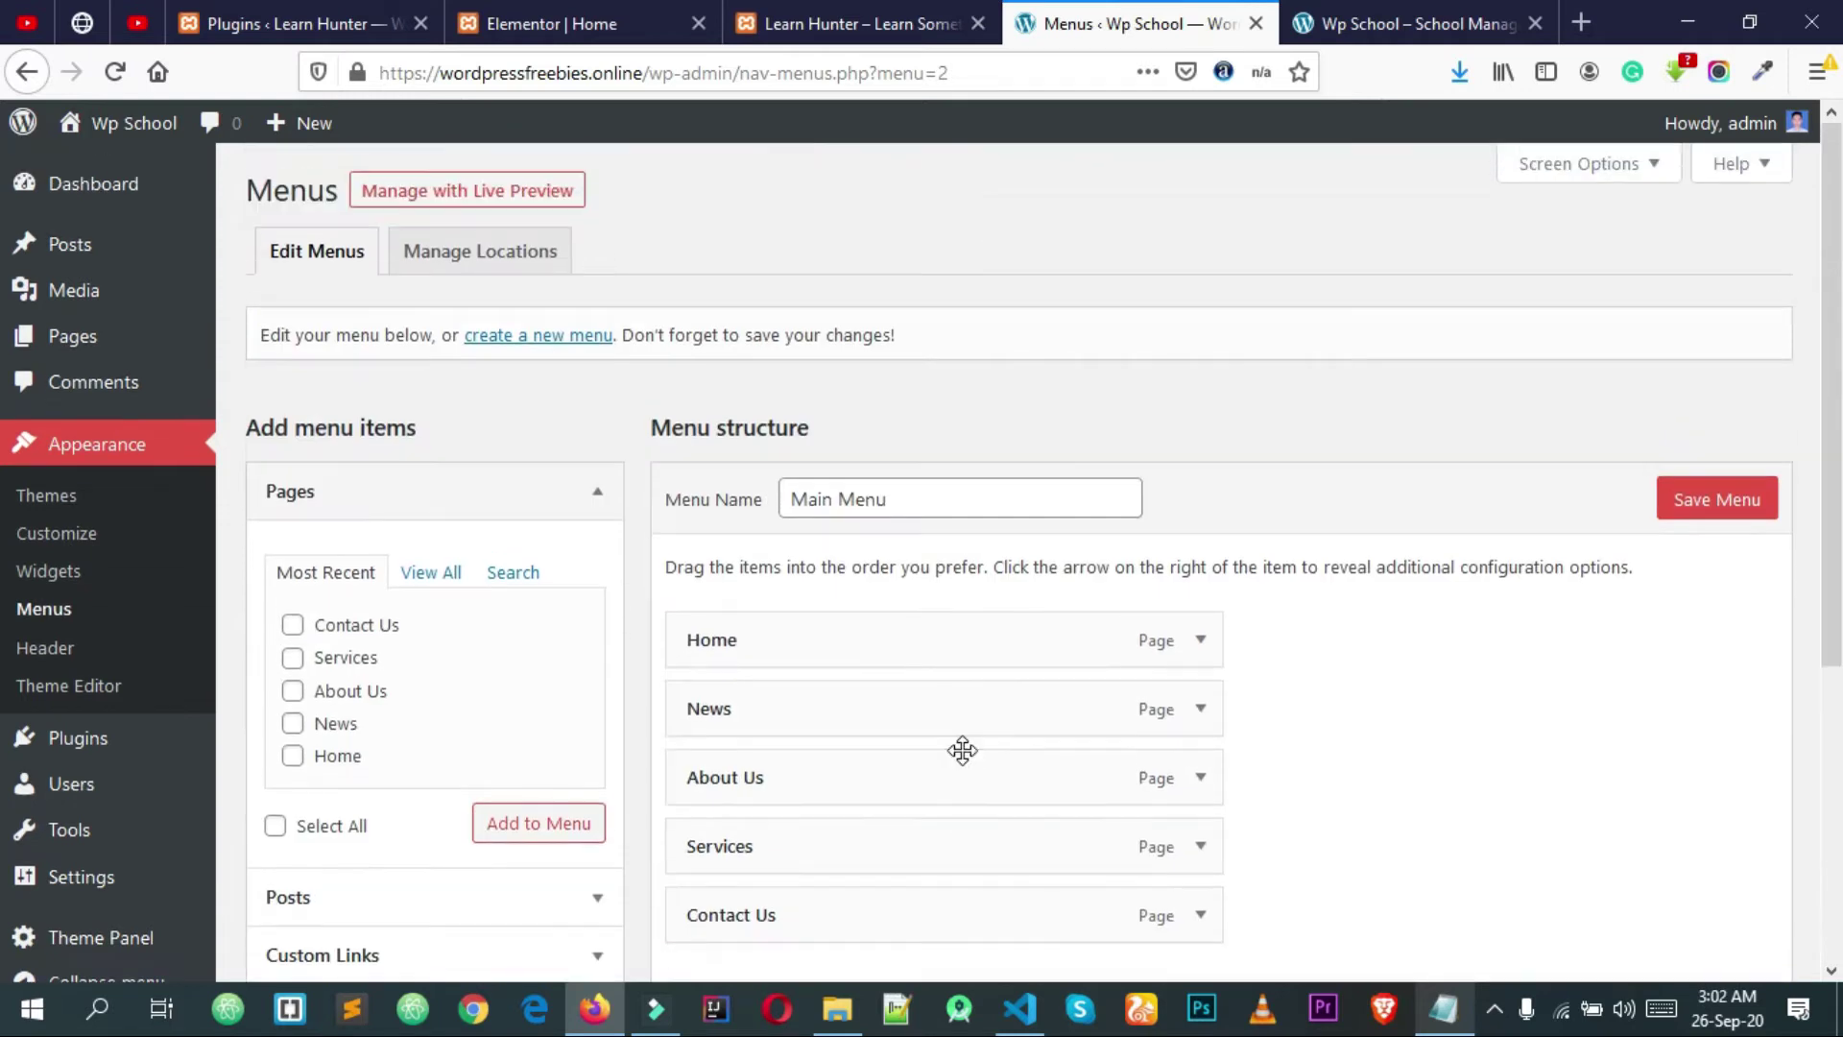
click(1725, 516)
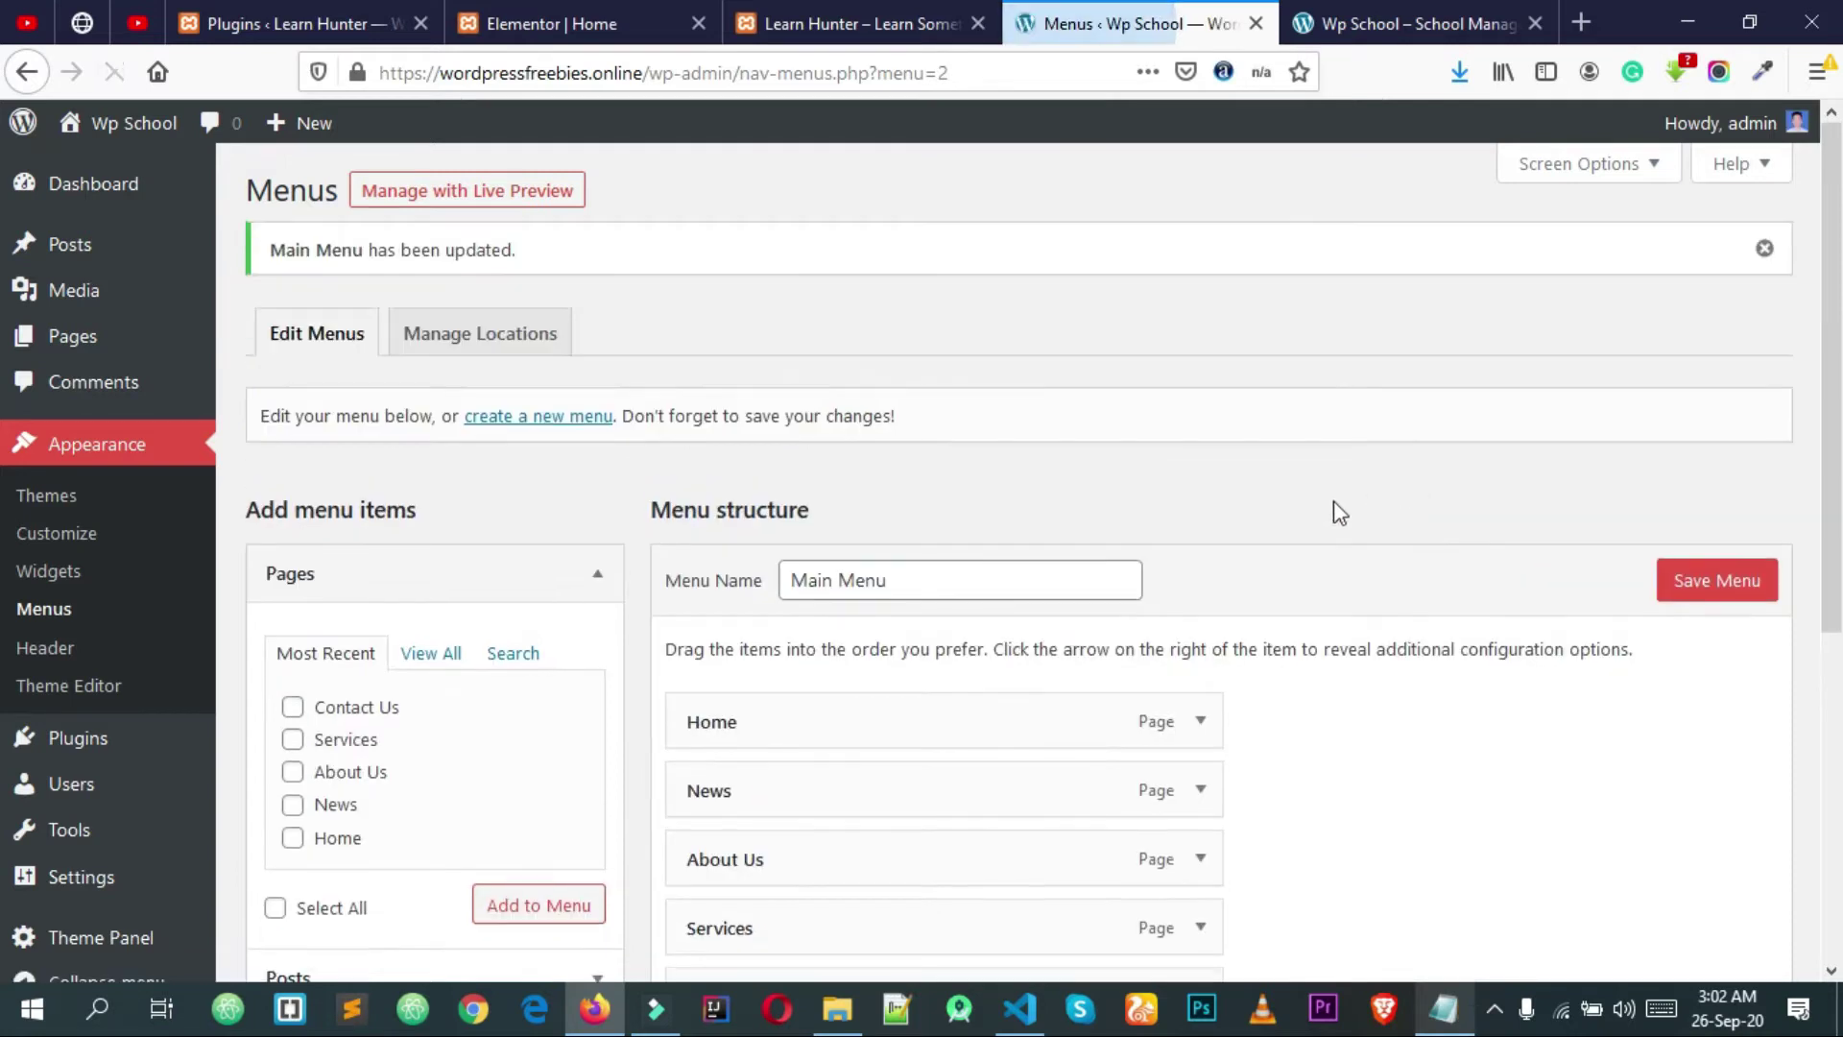
click(1428, 5)
right_click(1122, 316)
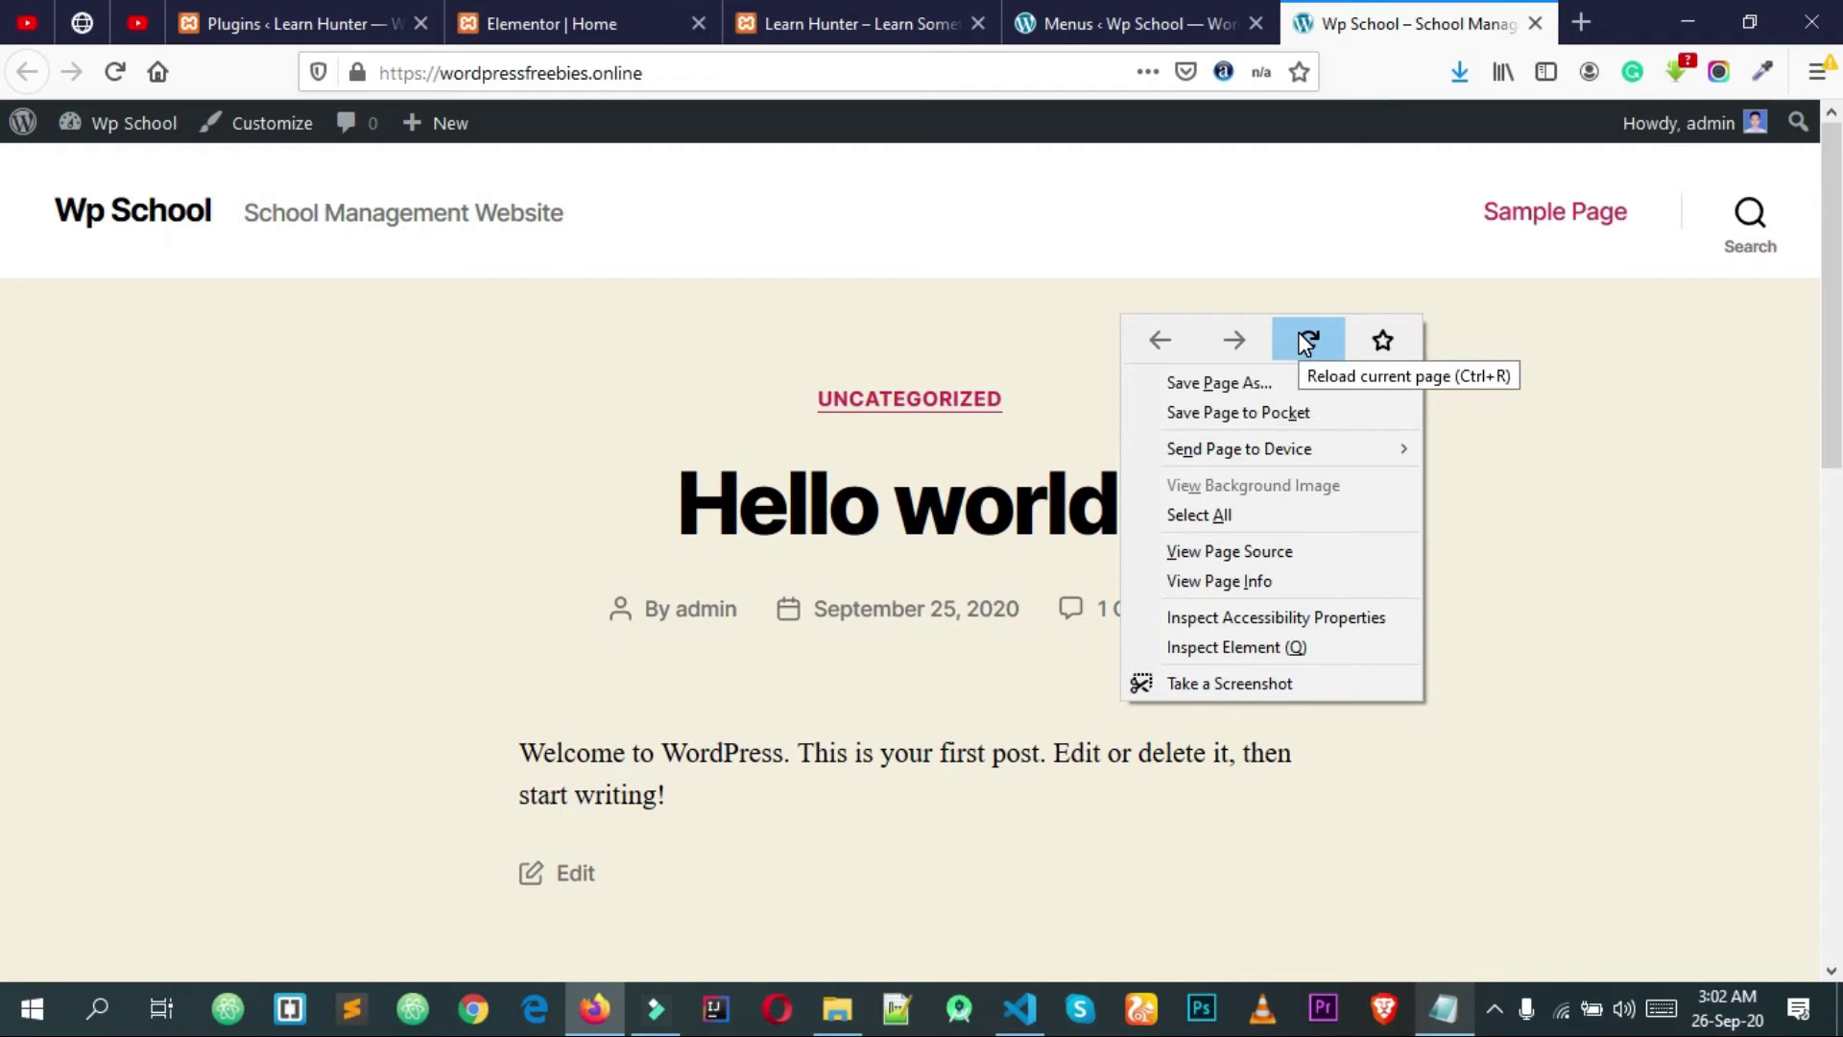
Step: Reload the live site to confirm the header shows Home, News, About Us, Services and Contact Us
click(1306, 341)
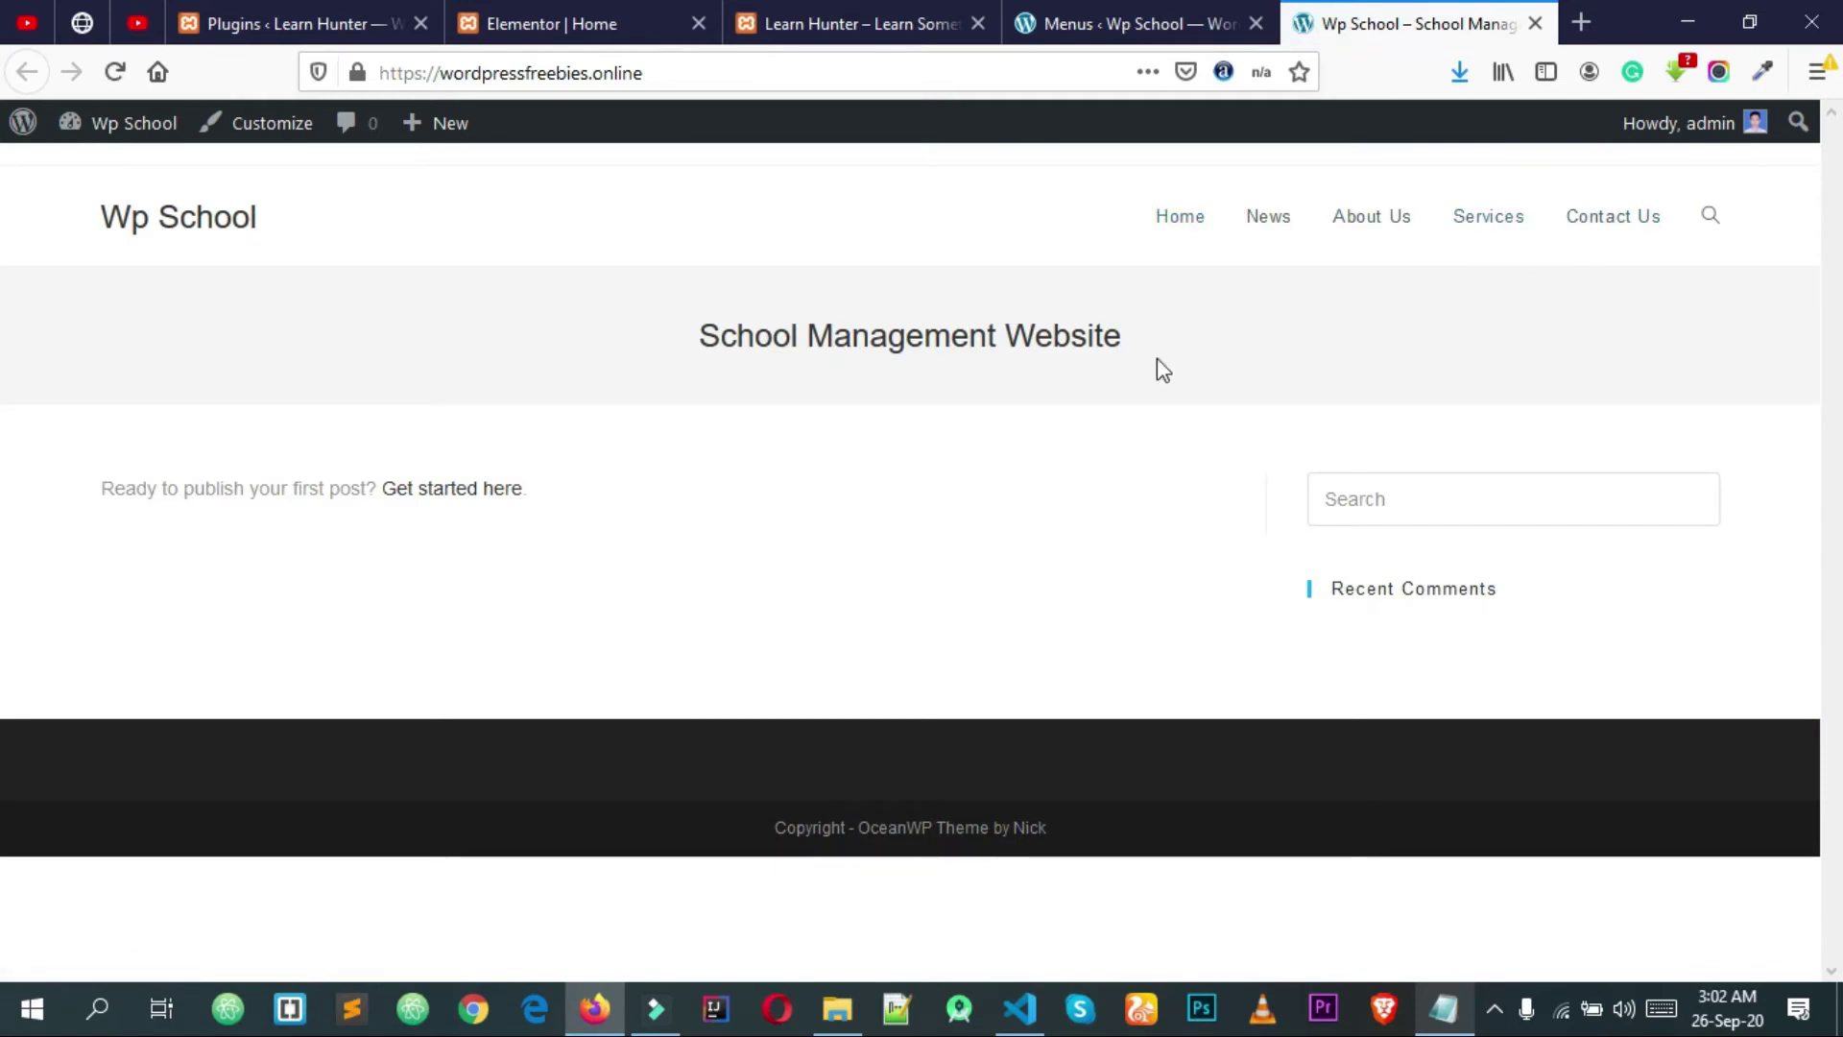
drag(648, 73, 350, 86)
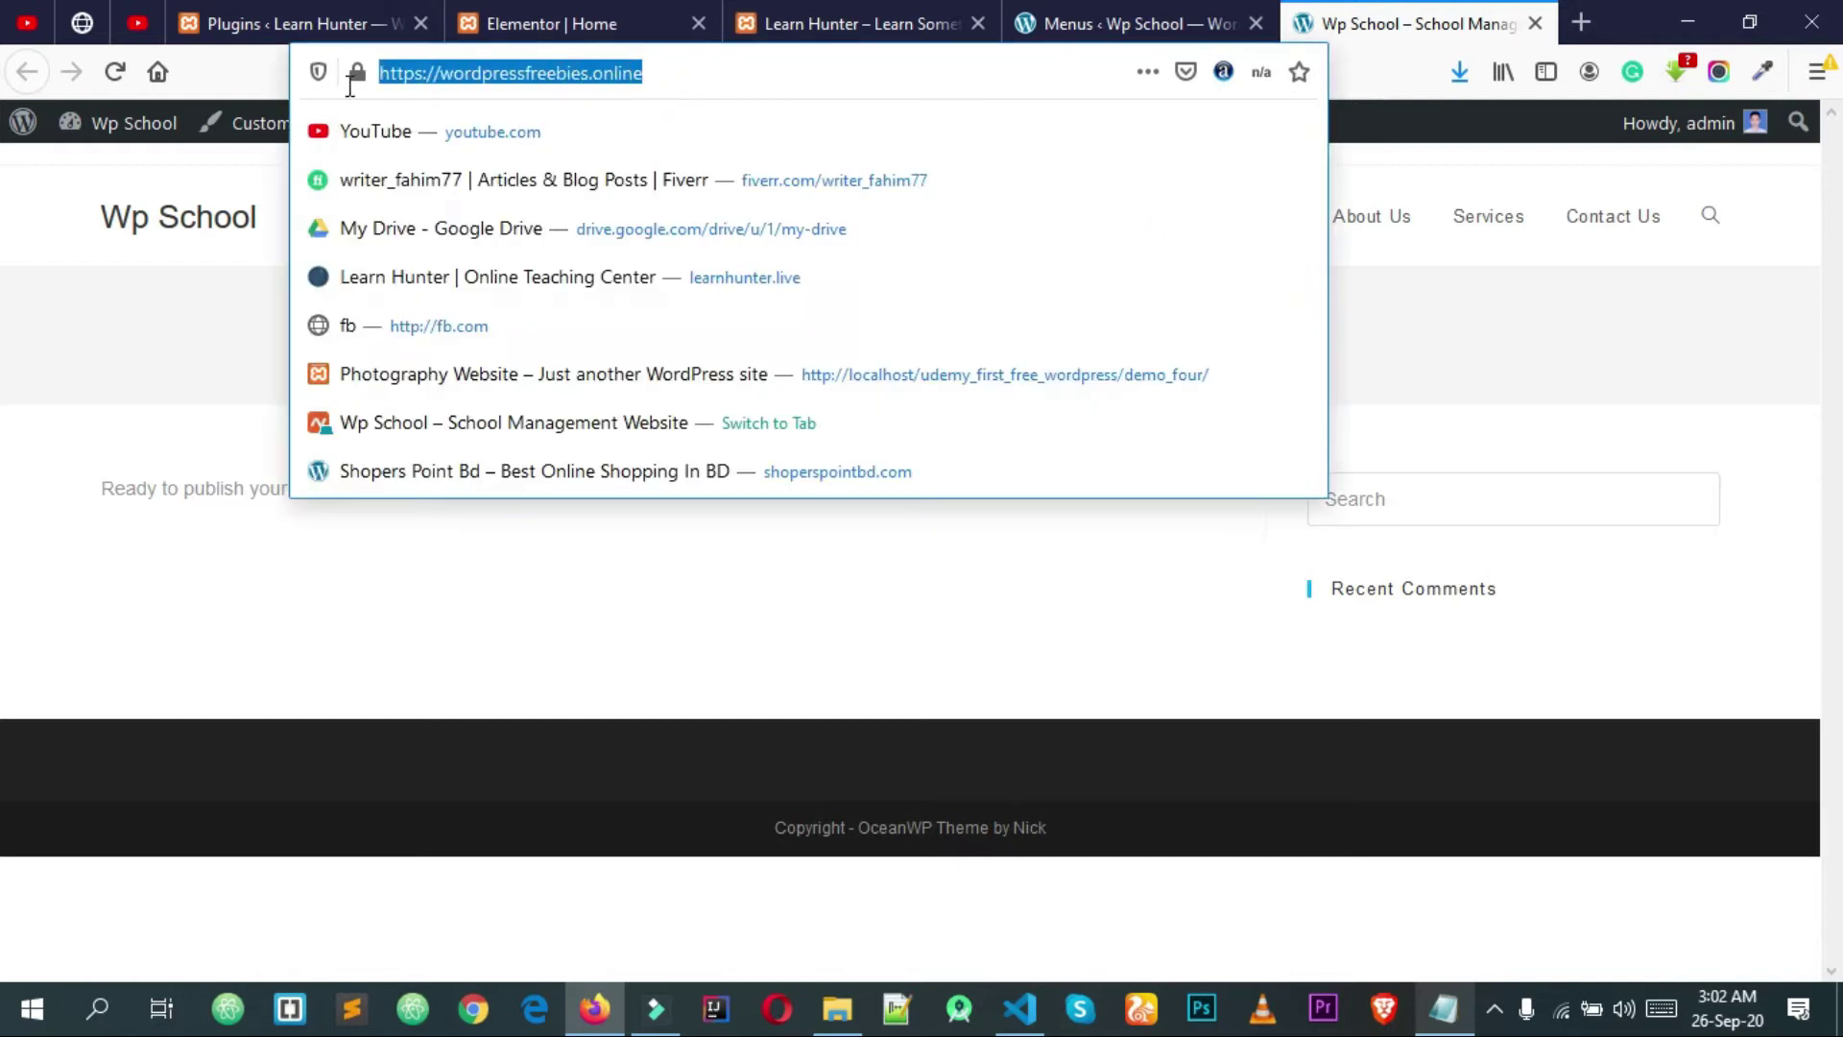
click(226, 286)
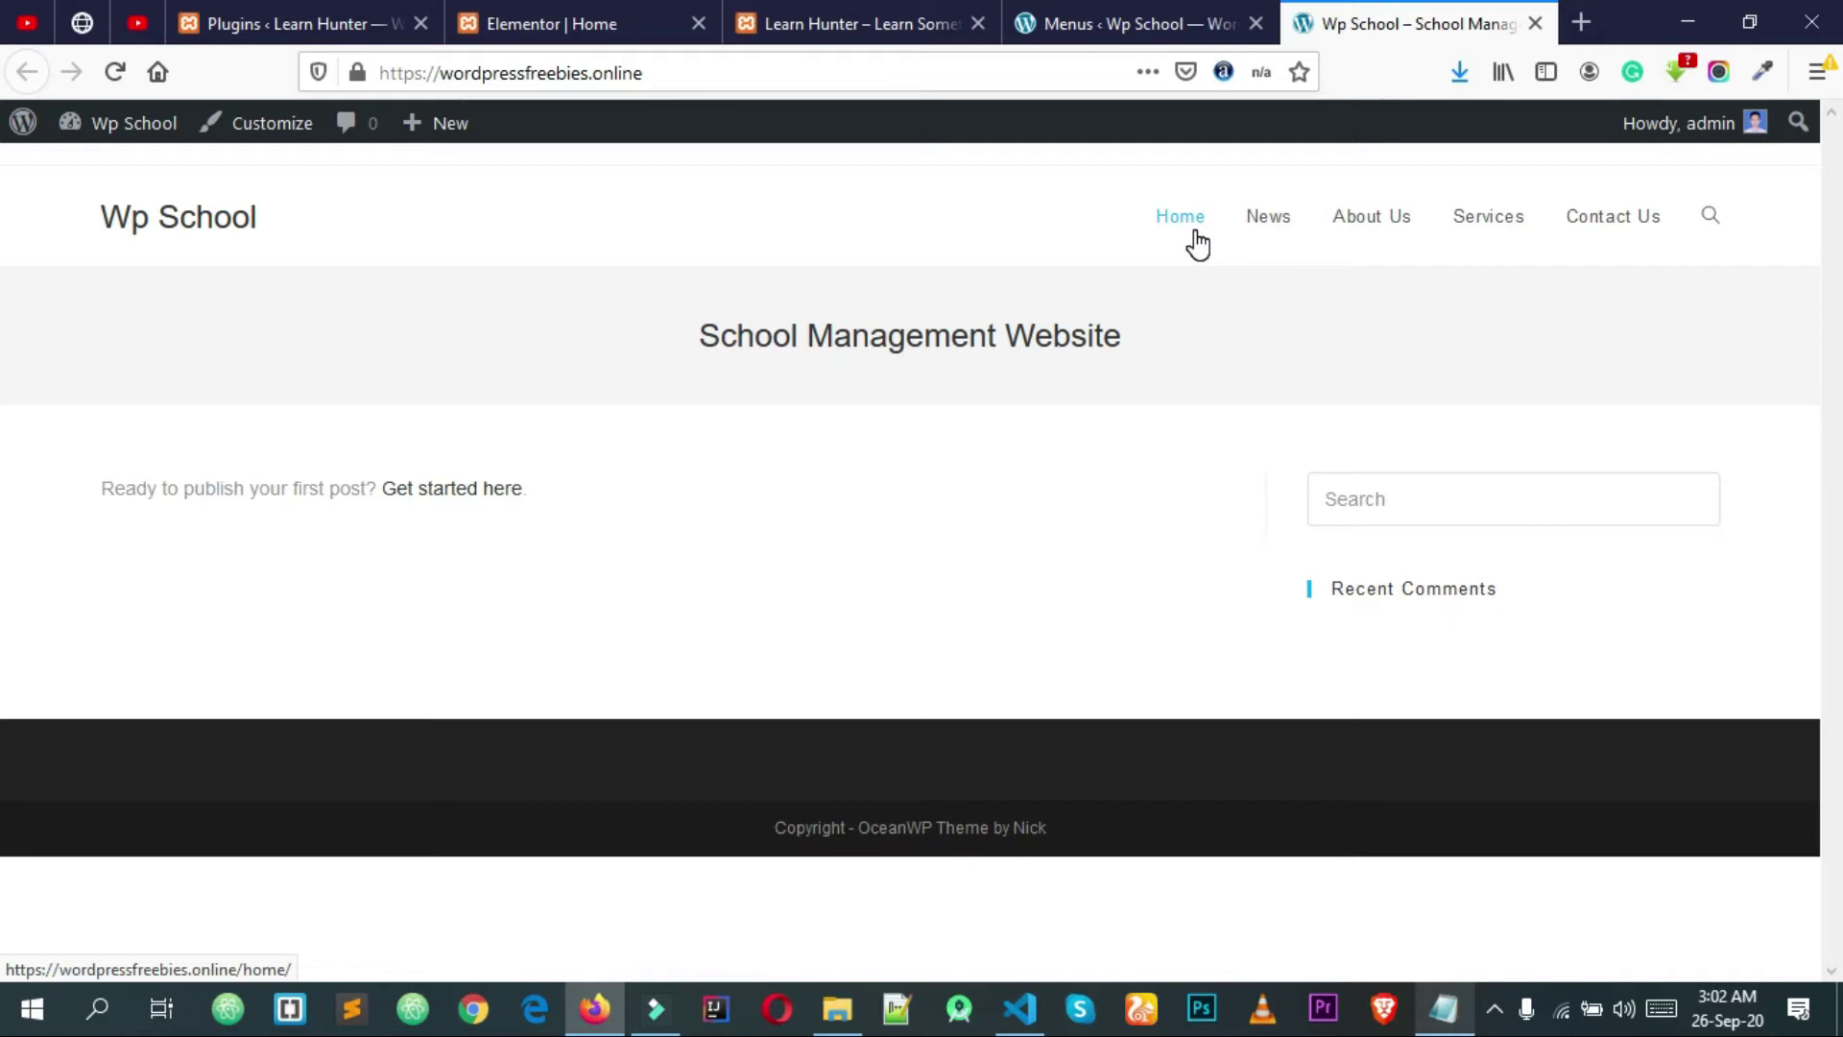
click(1114, 23)
mouse_move(164, 254)
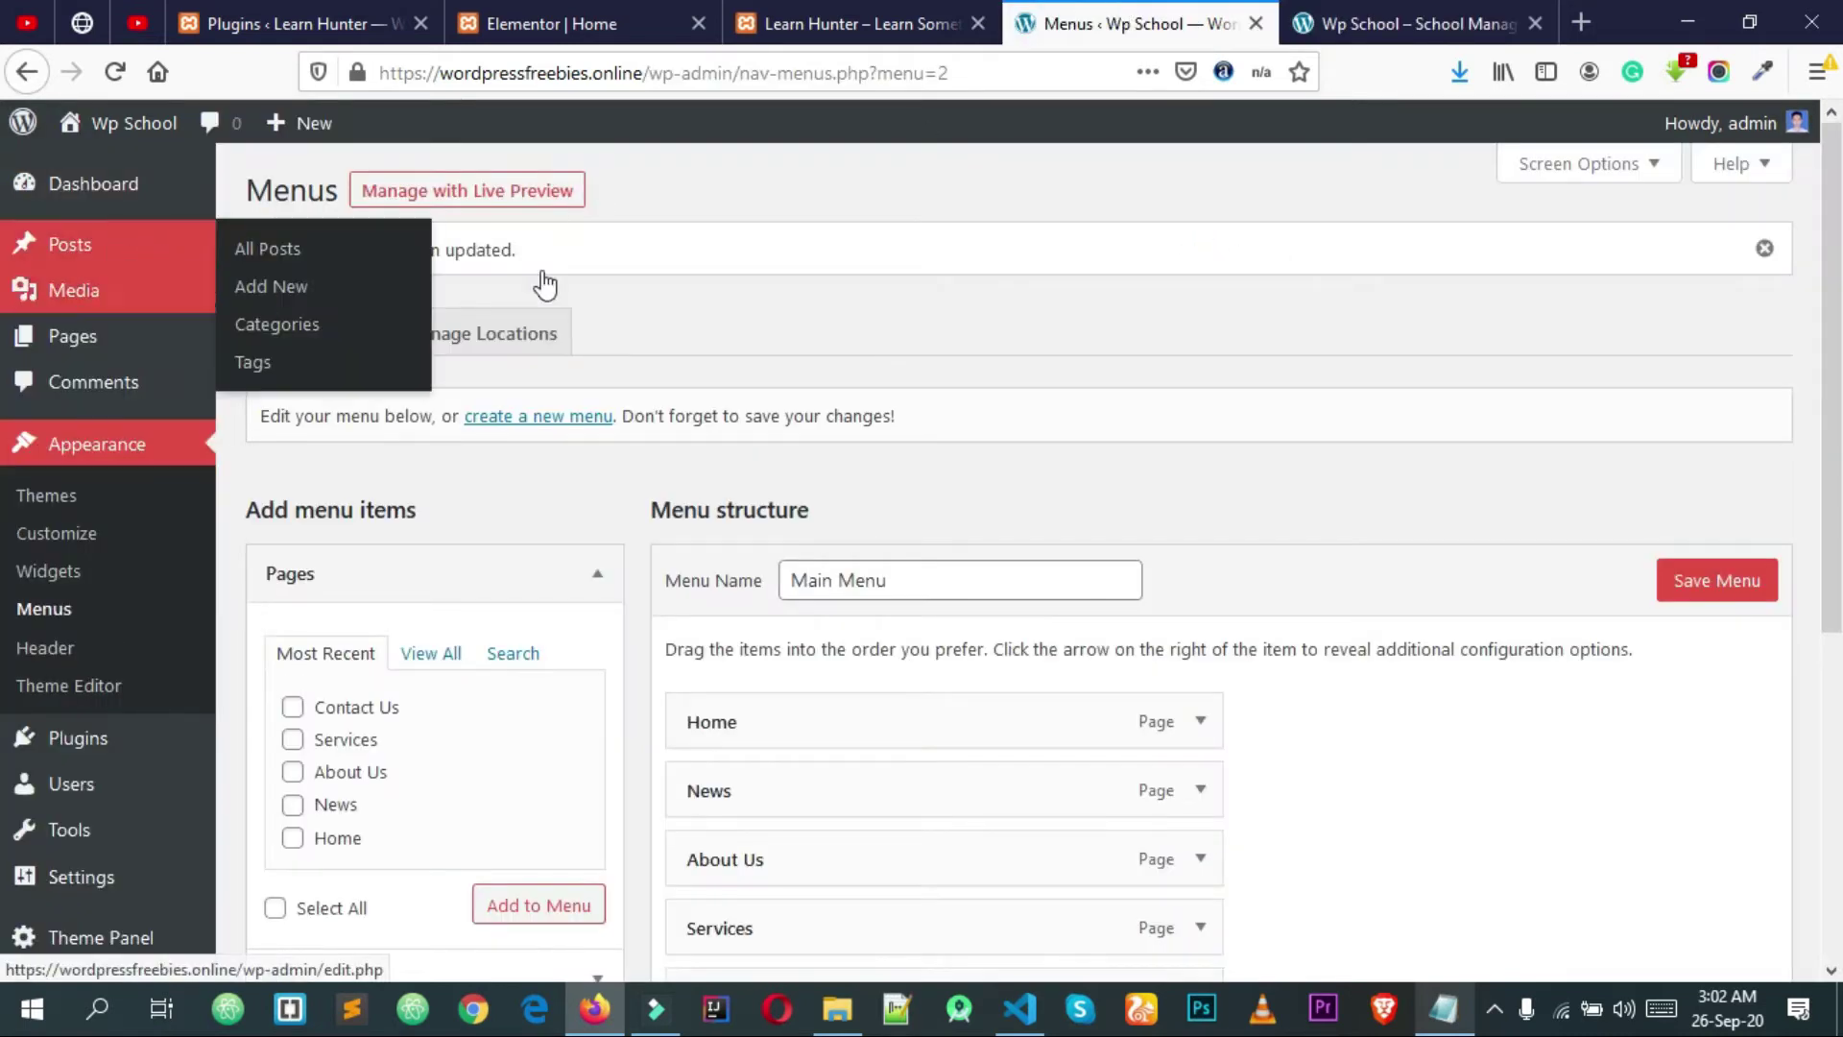
click(1510, 14)
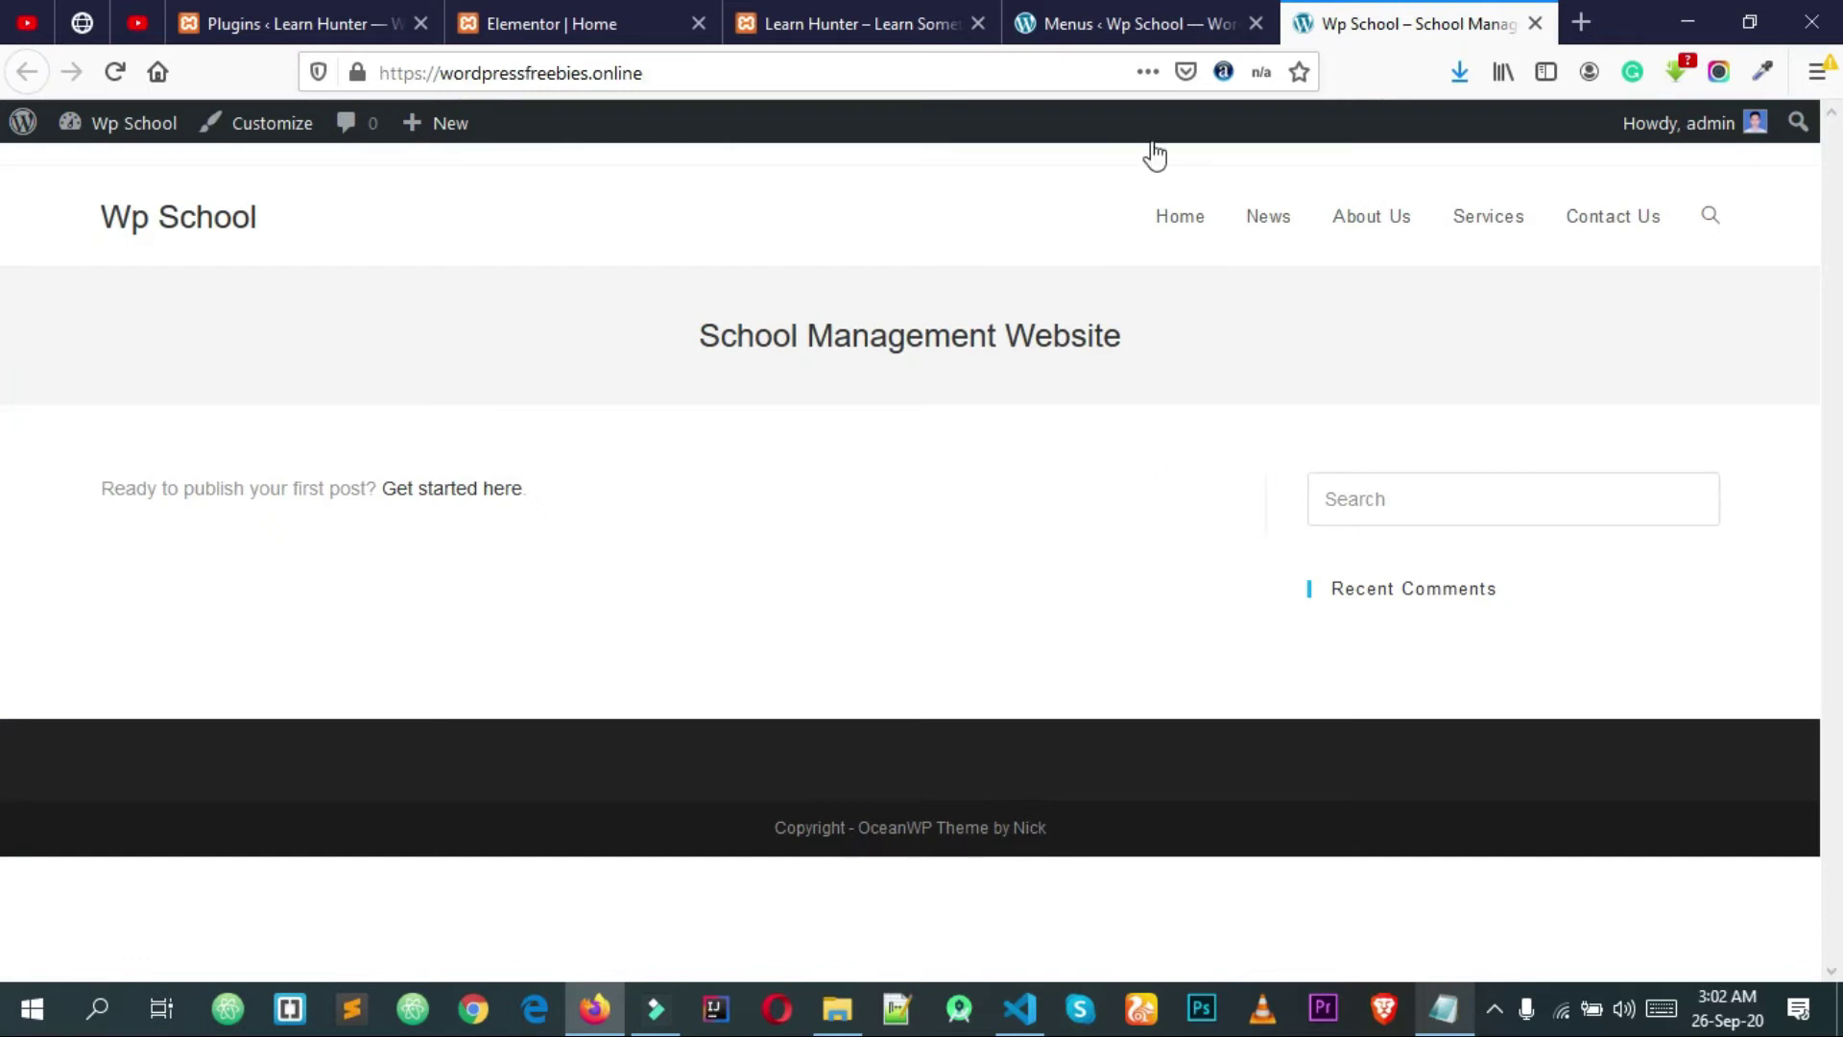
click(1160, 13)
scroll(617, 415, down, 5)
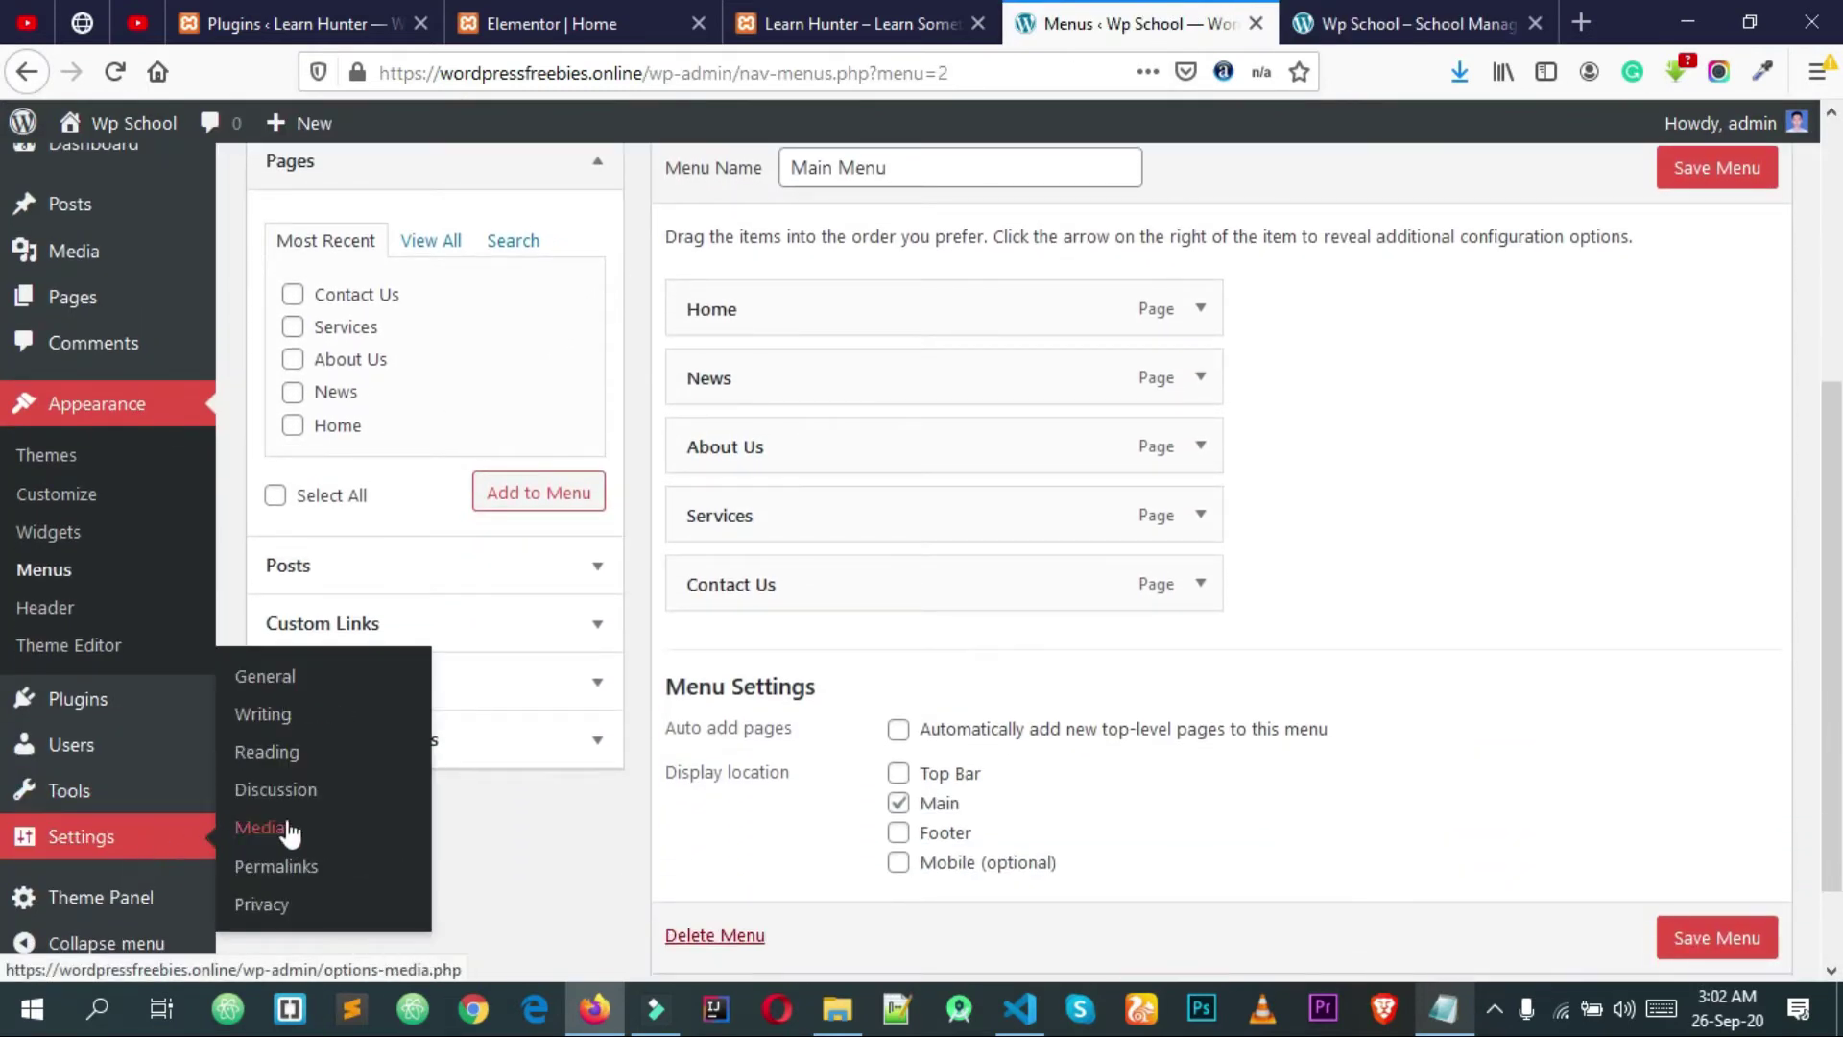
Step: In Reading Settings, use the static page Home as homepage and News as posts page, and save
click(287, 765)
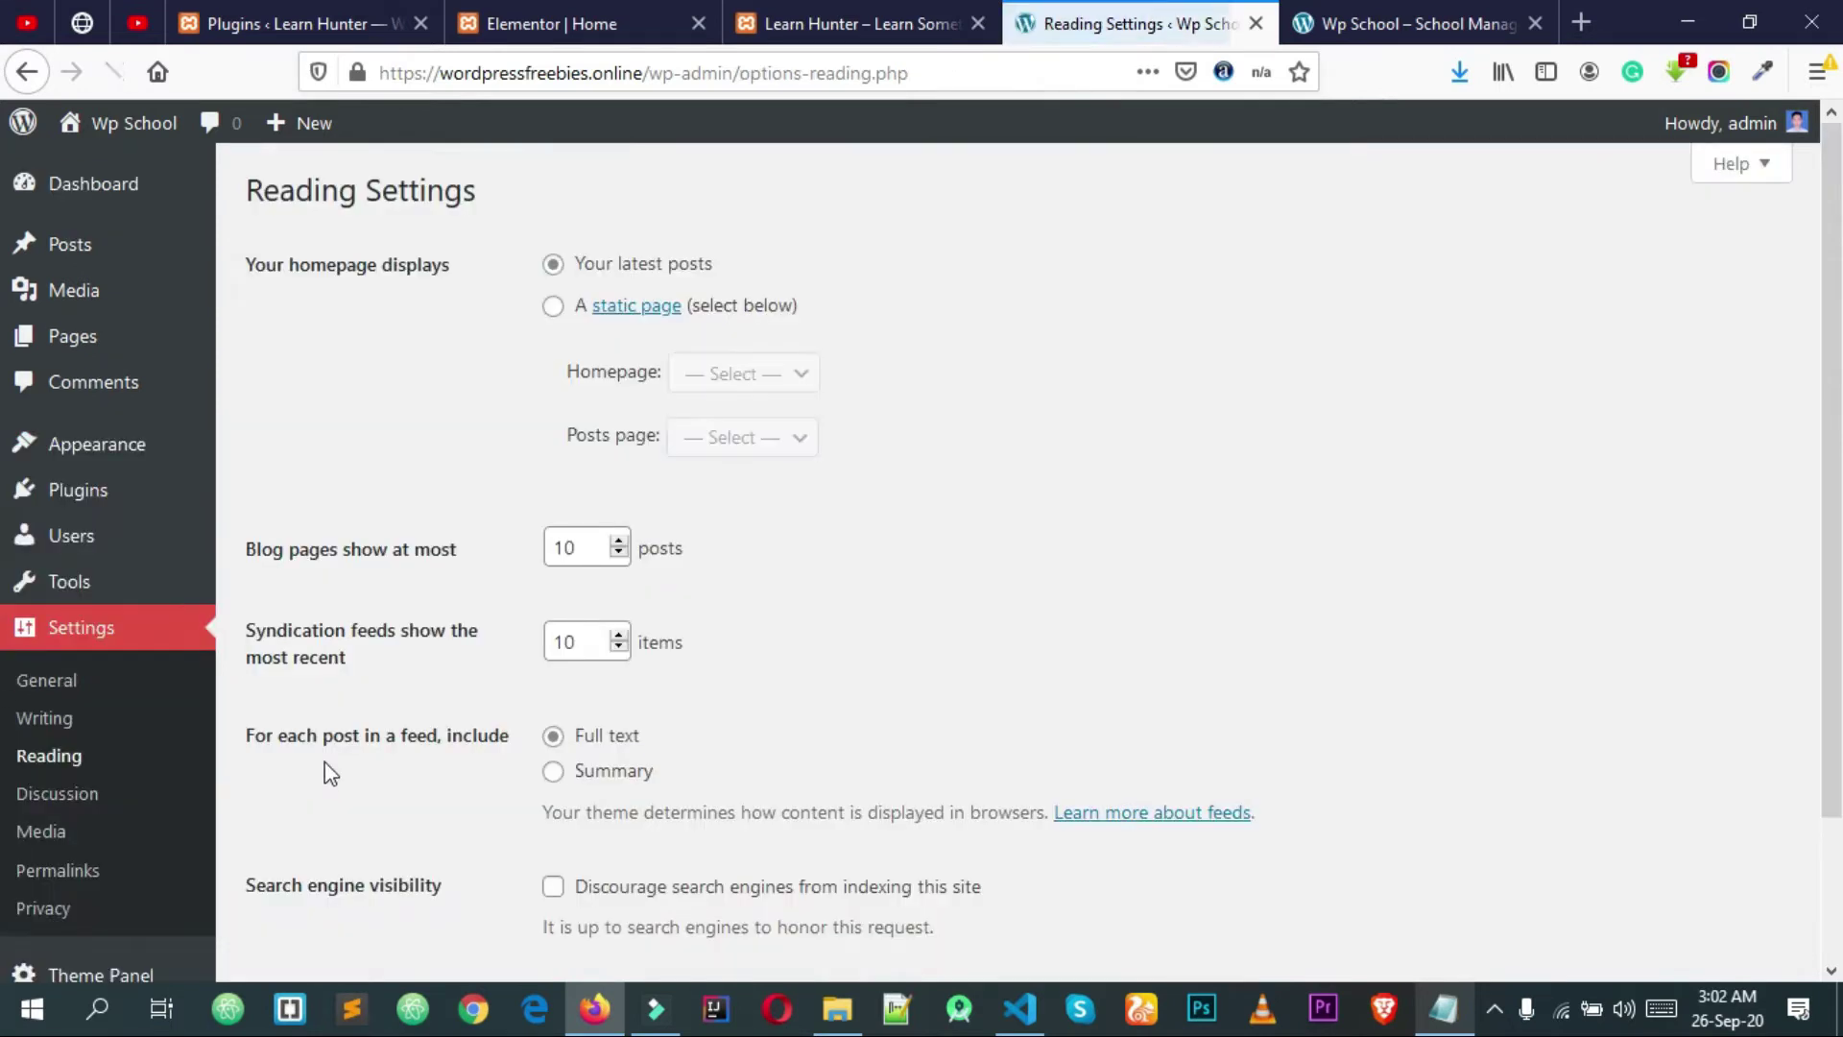
click(733, 307)
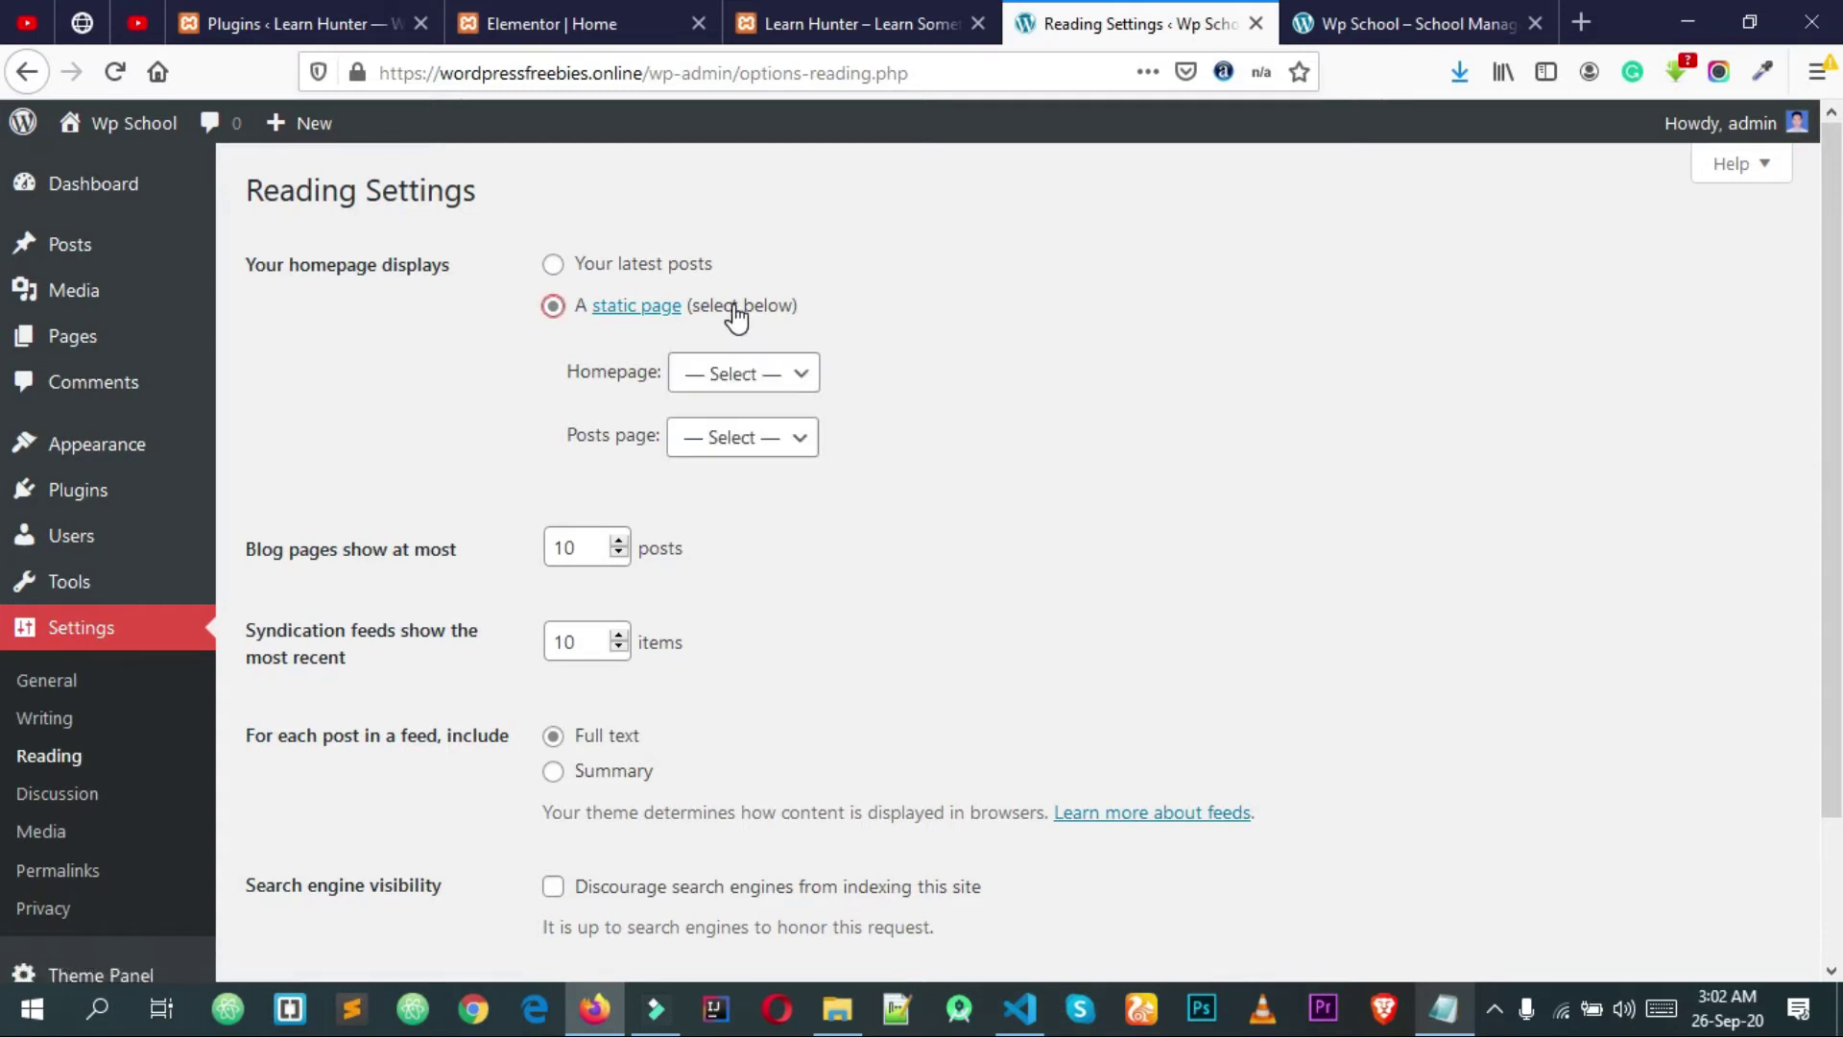
click(737, 384)
click(708, 529)
click(749, 438)
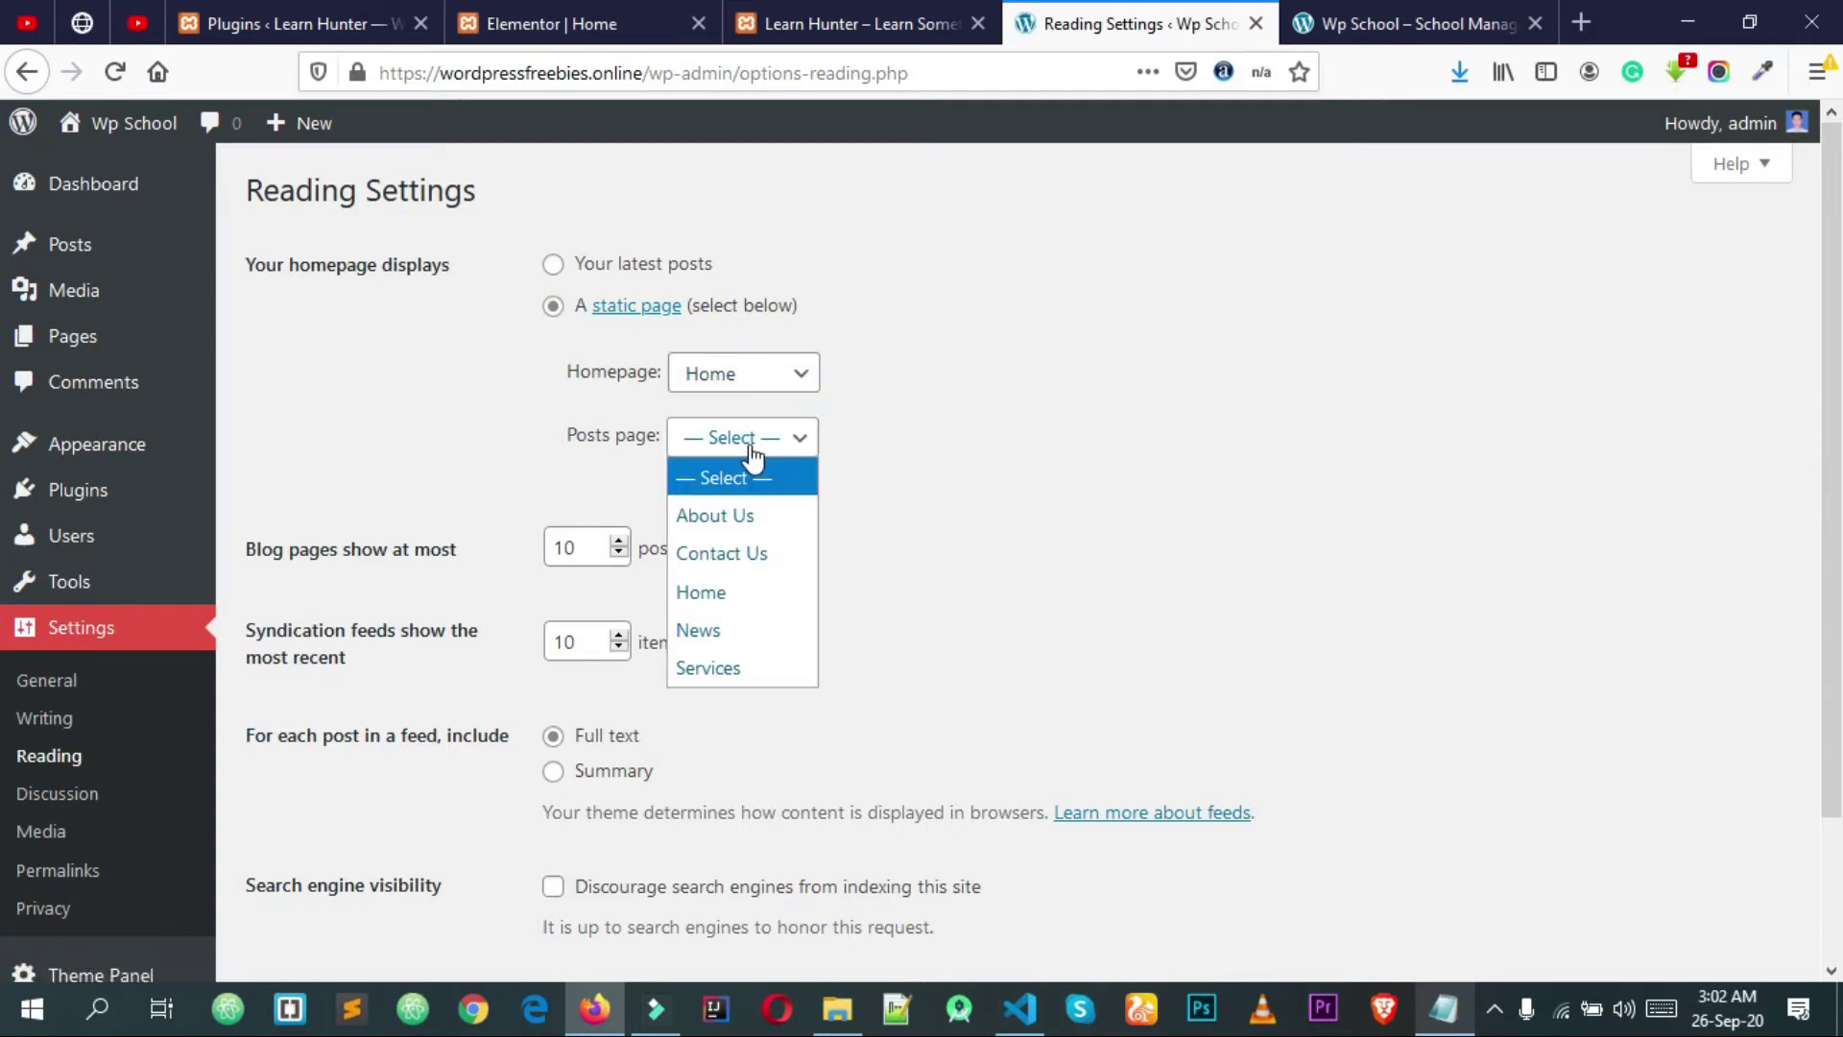
click(727, 641)
scroll(969, 547, down, 2)
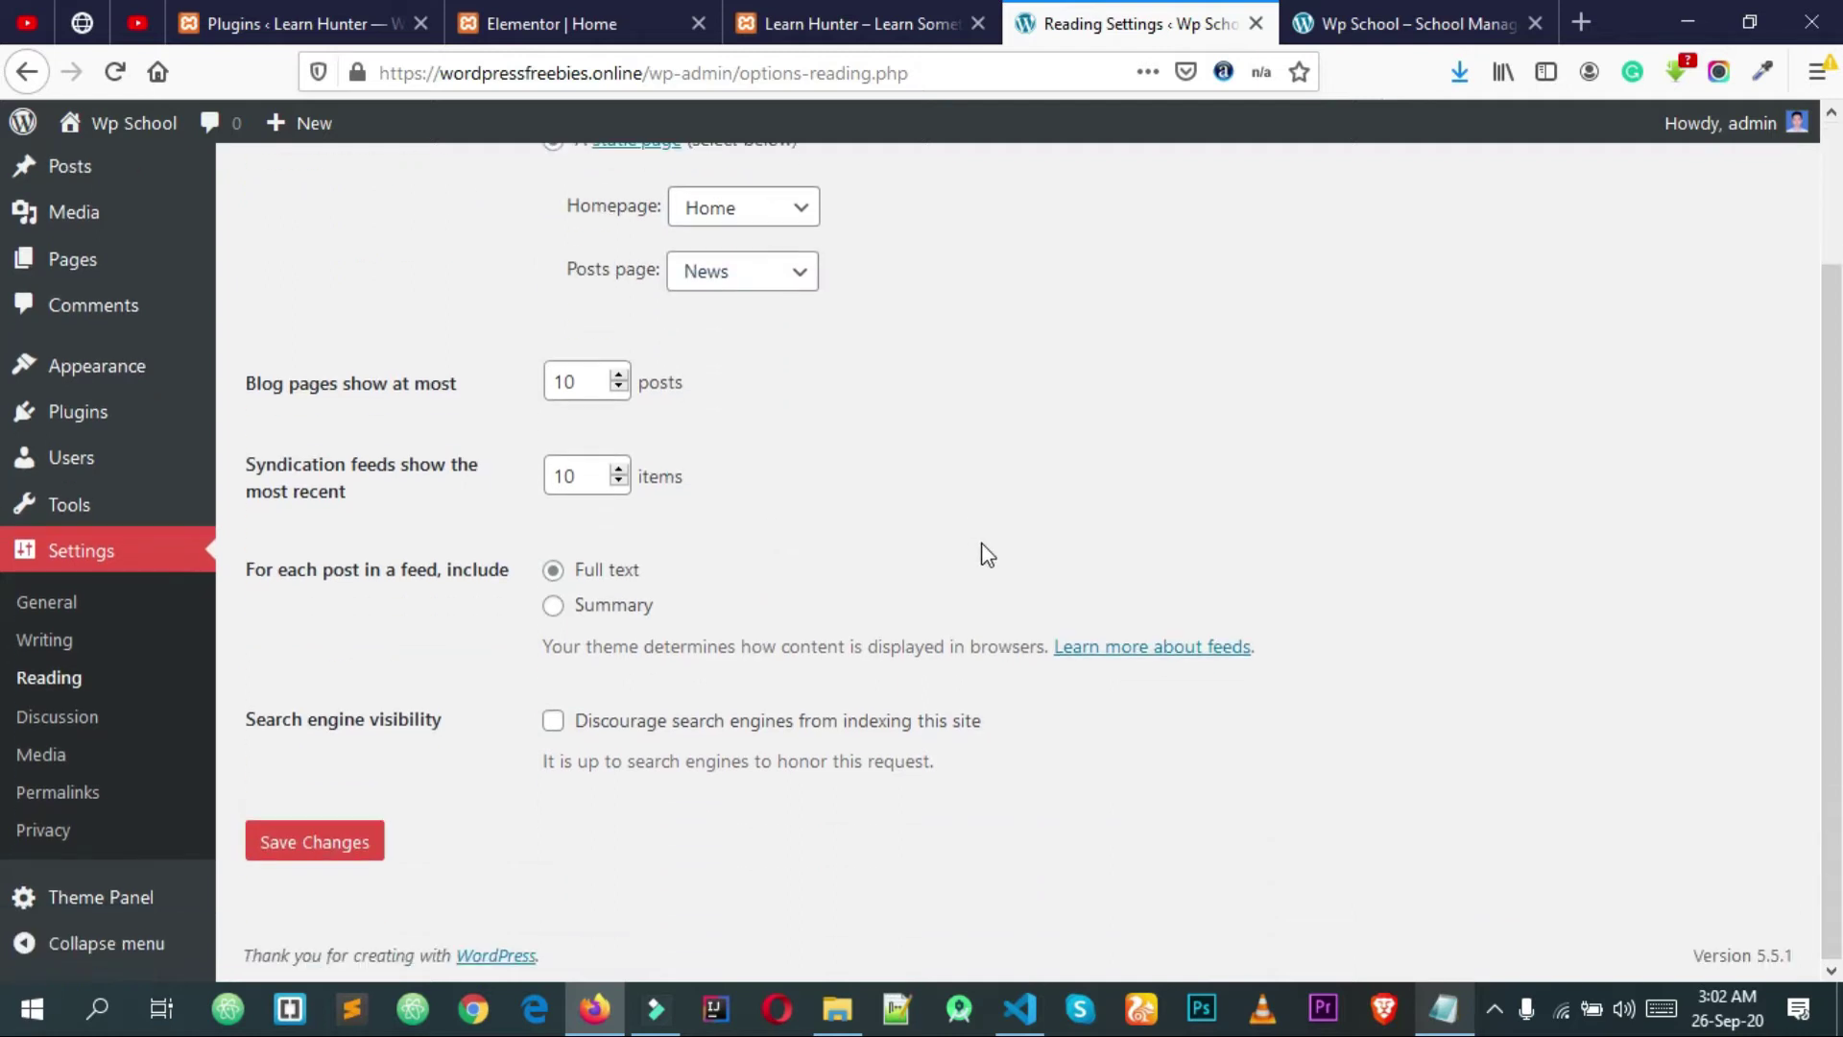
click(331, 848)
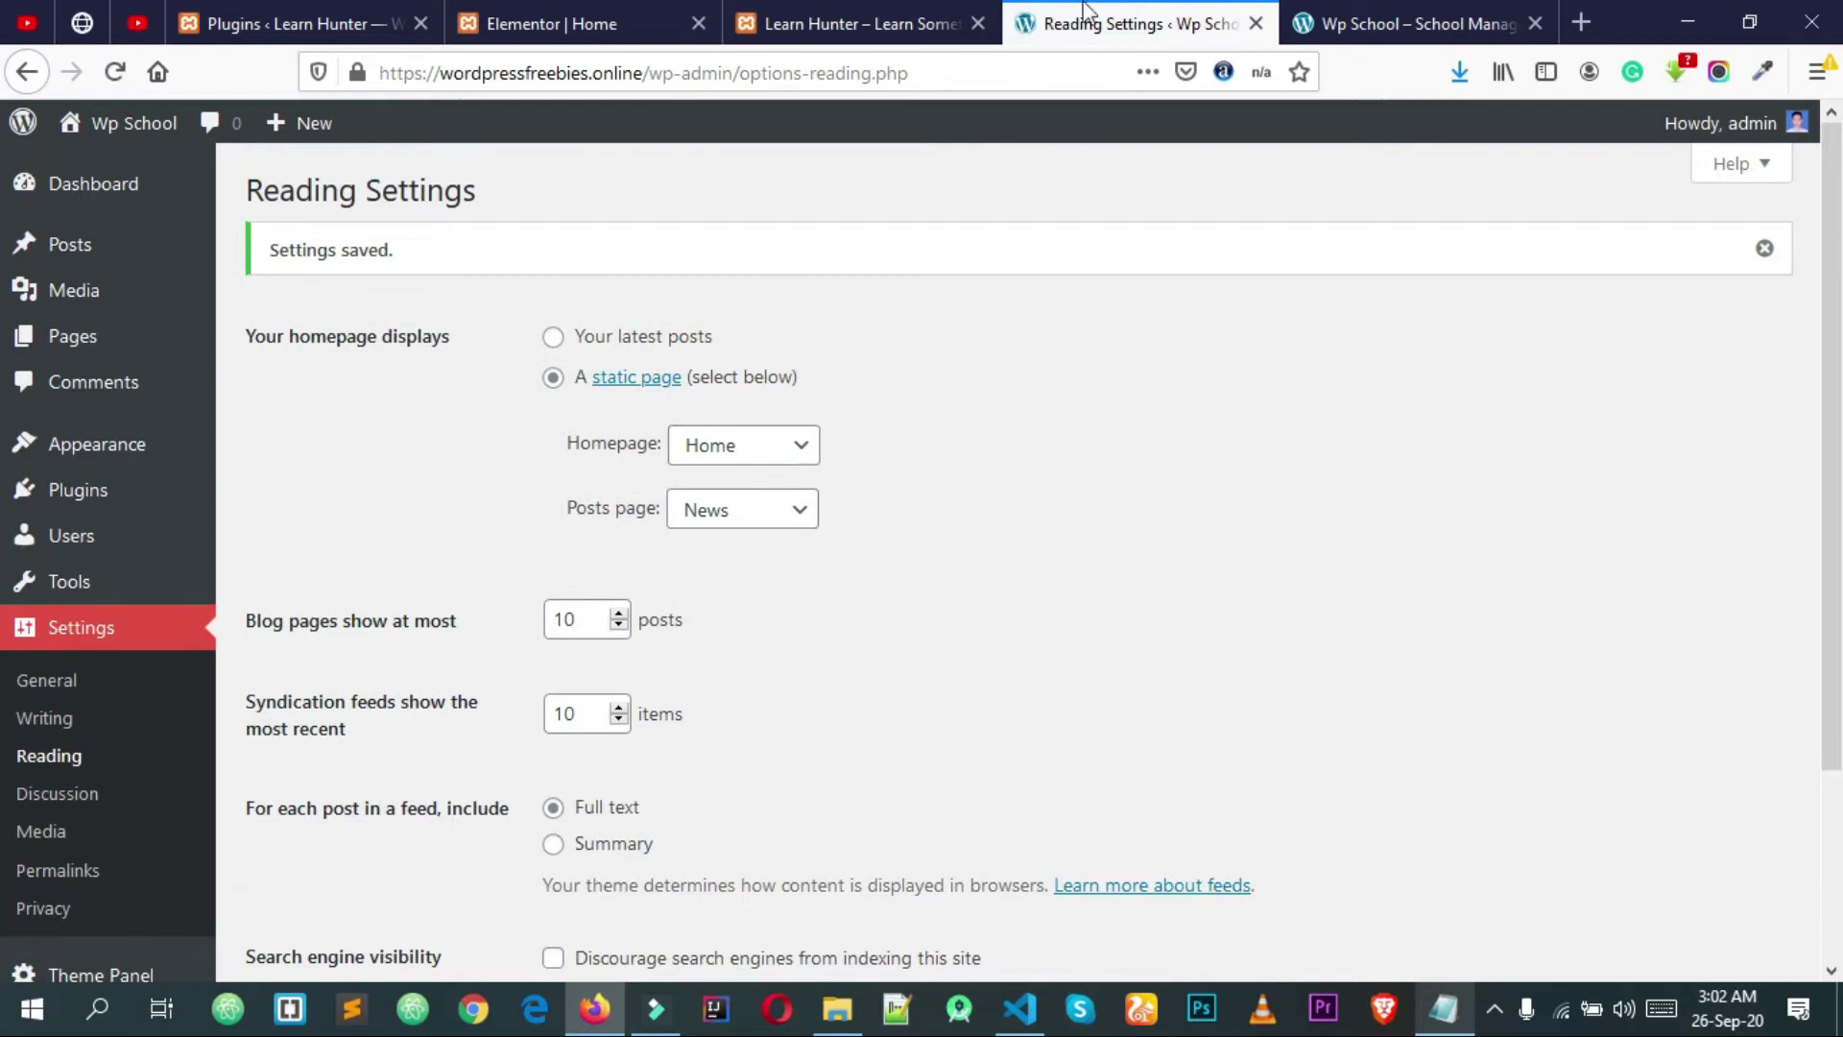
click(1486, 13)
right_click(1043, 353)
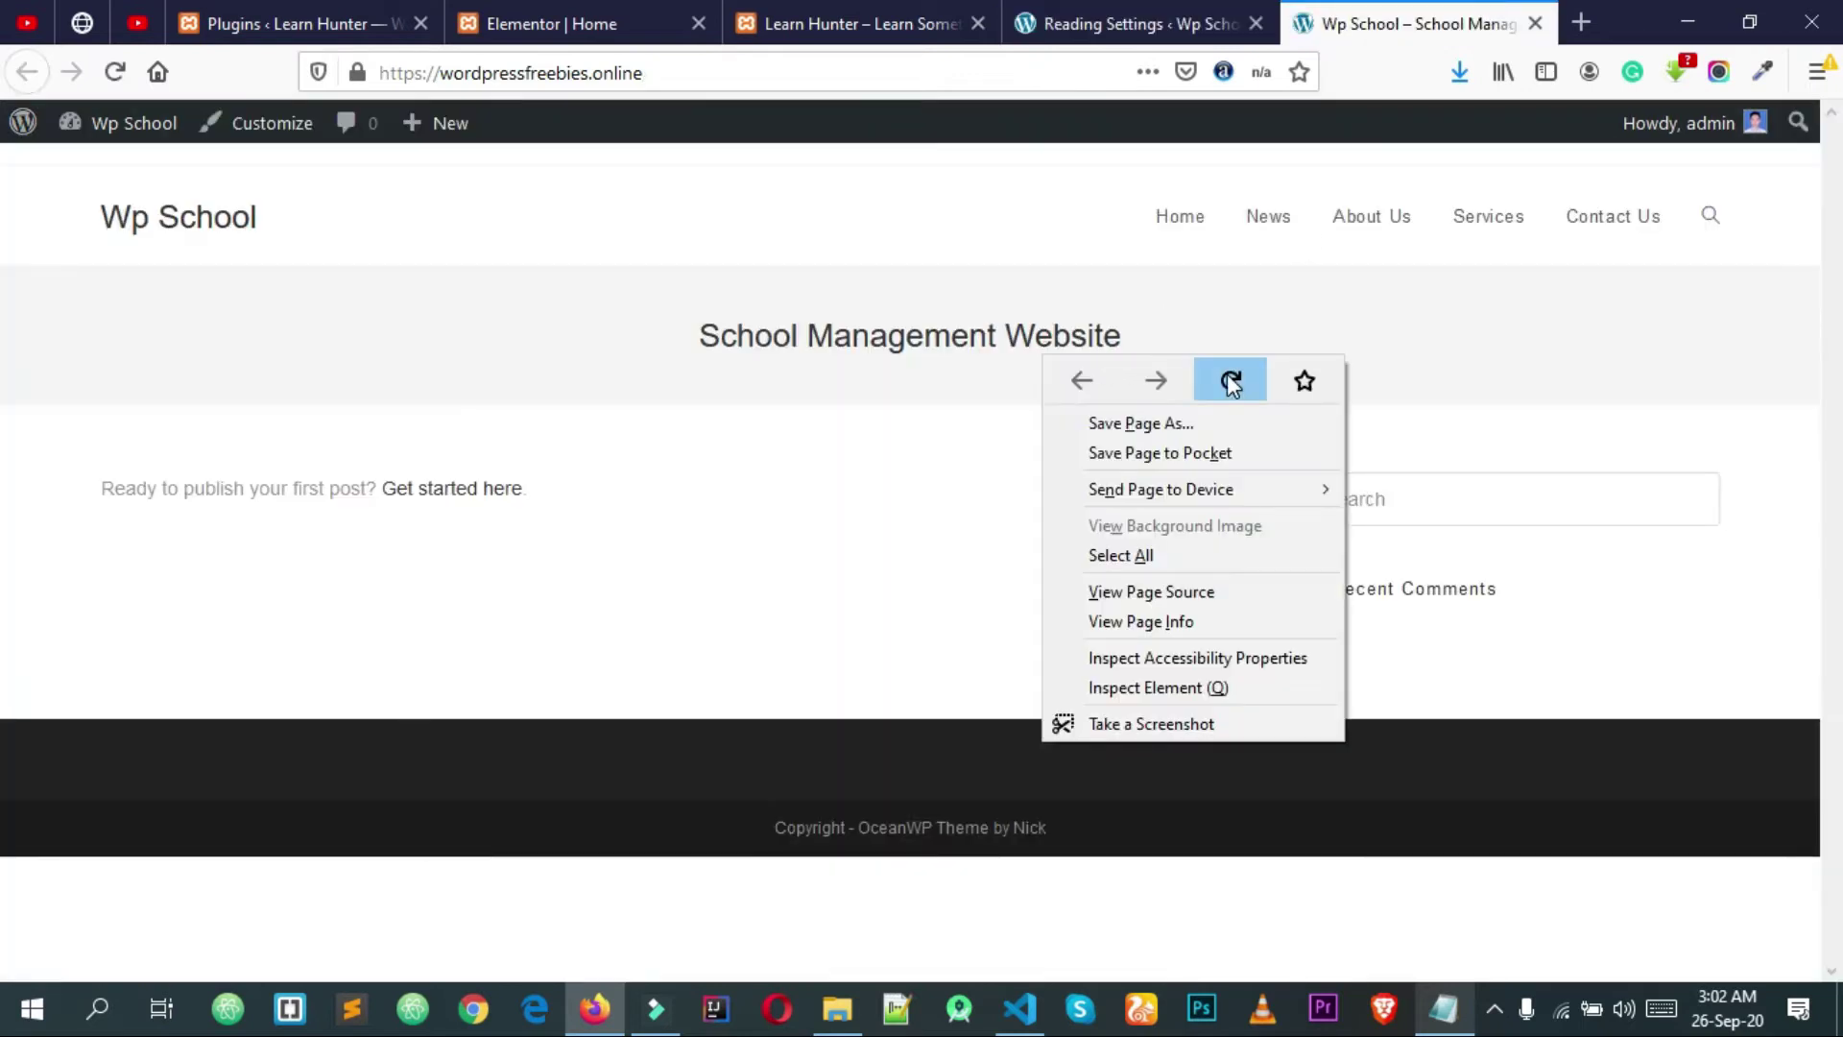
Step: Reload the live front page to see the empty Home page, then compare it with Reading Settings
click(1232, 382)
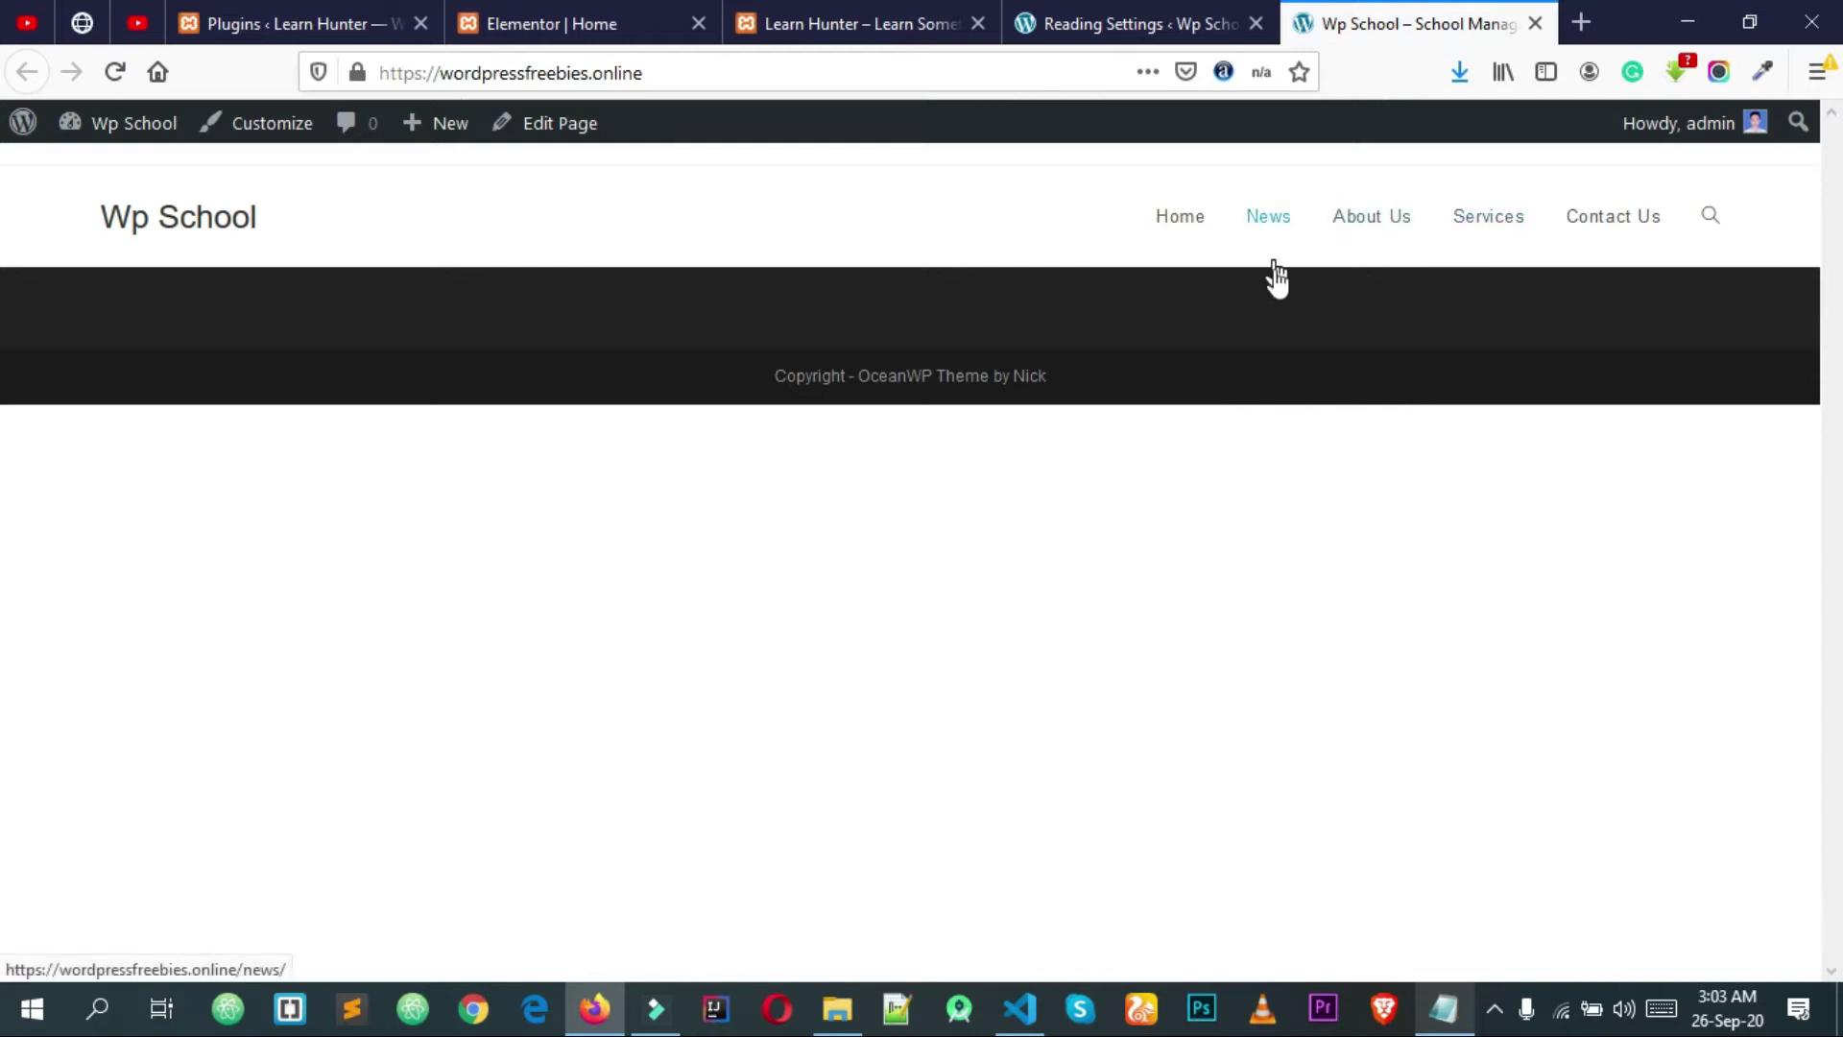
click(1104, 21)
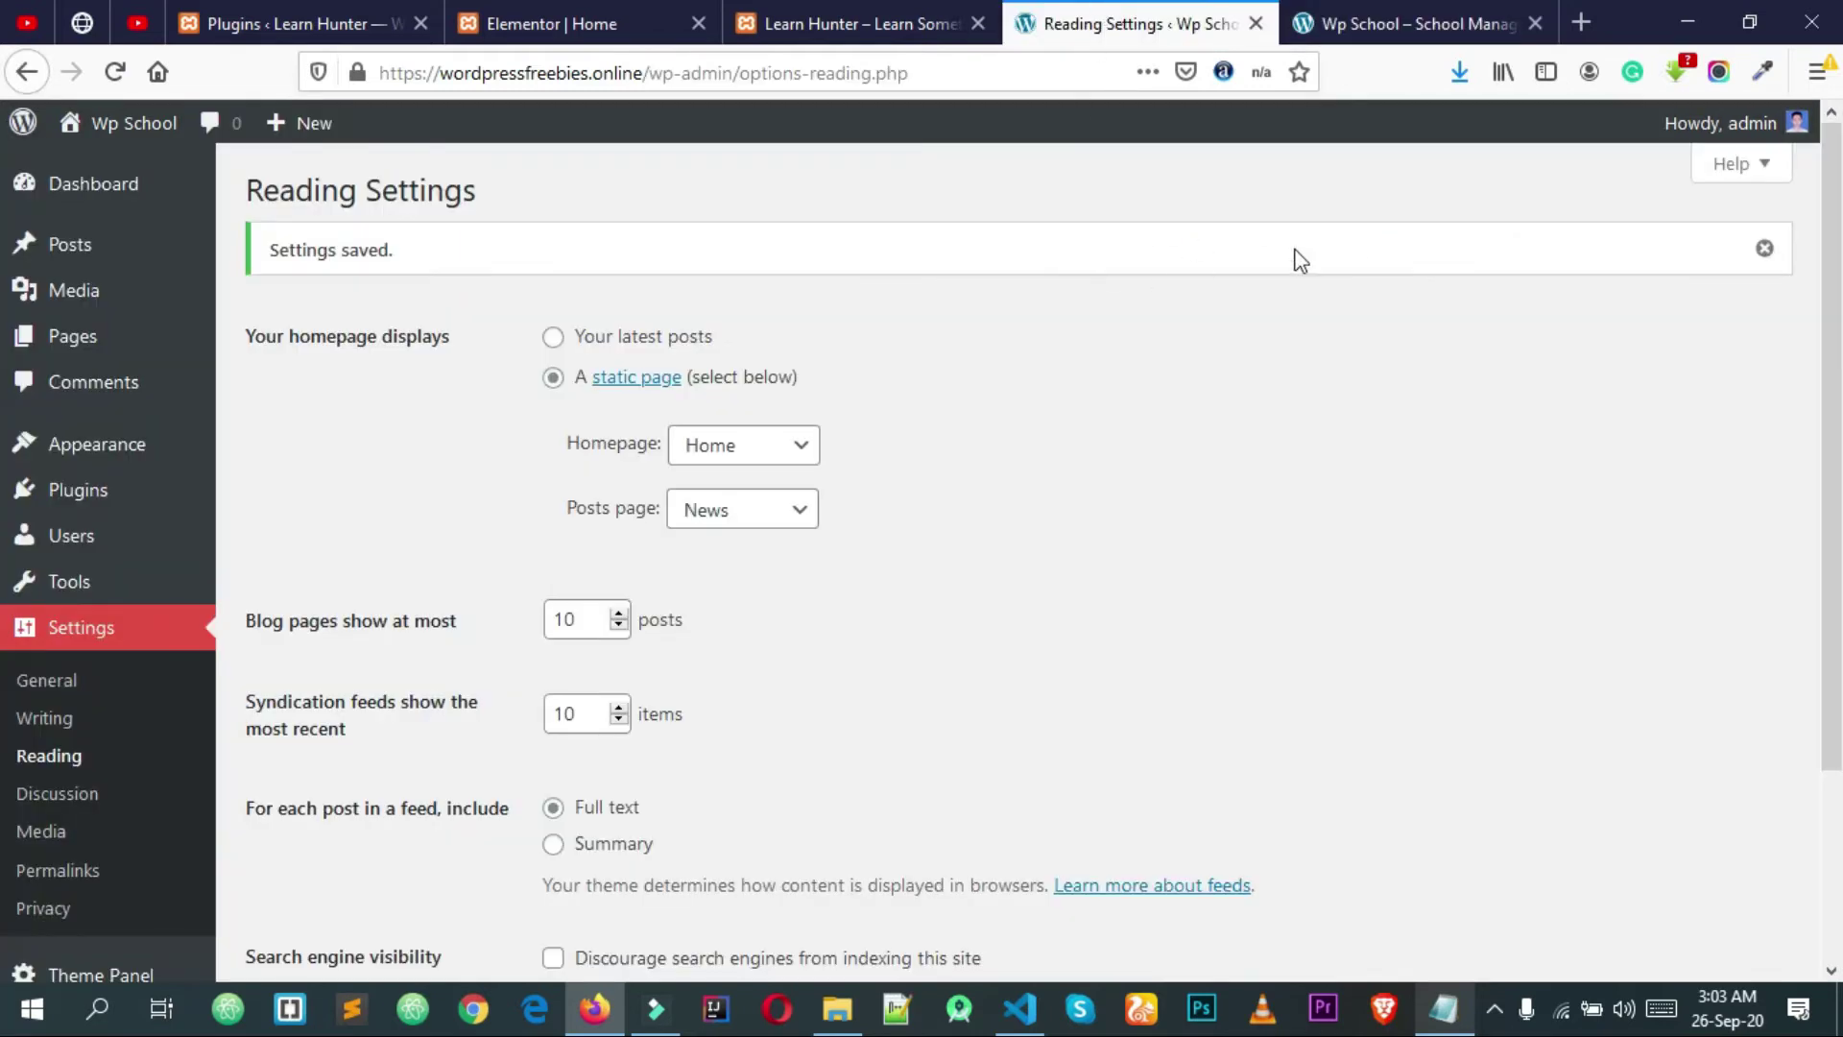
click(1764, 247)
scroll(1315, 369, down, 2)
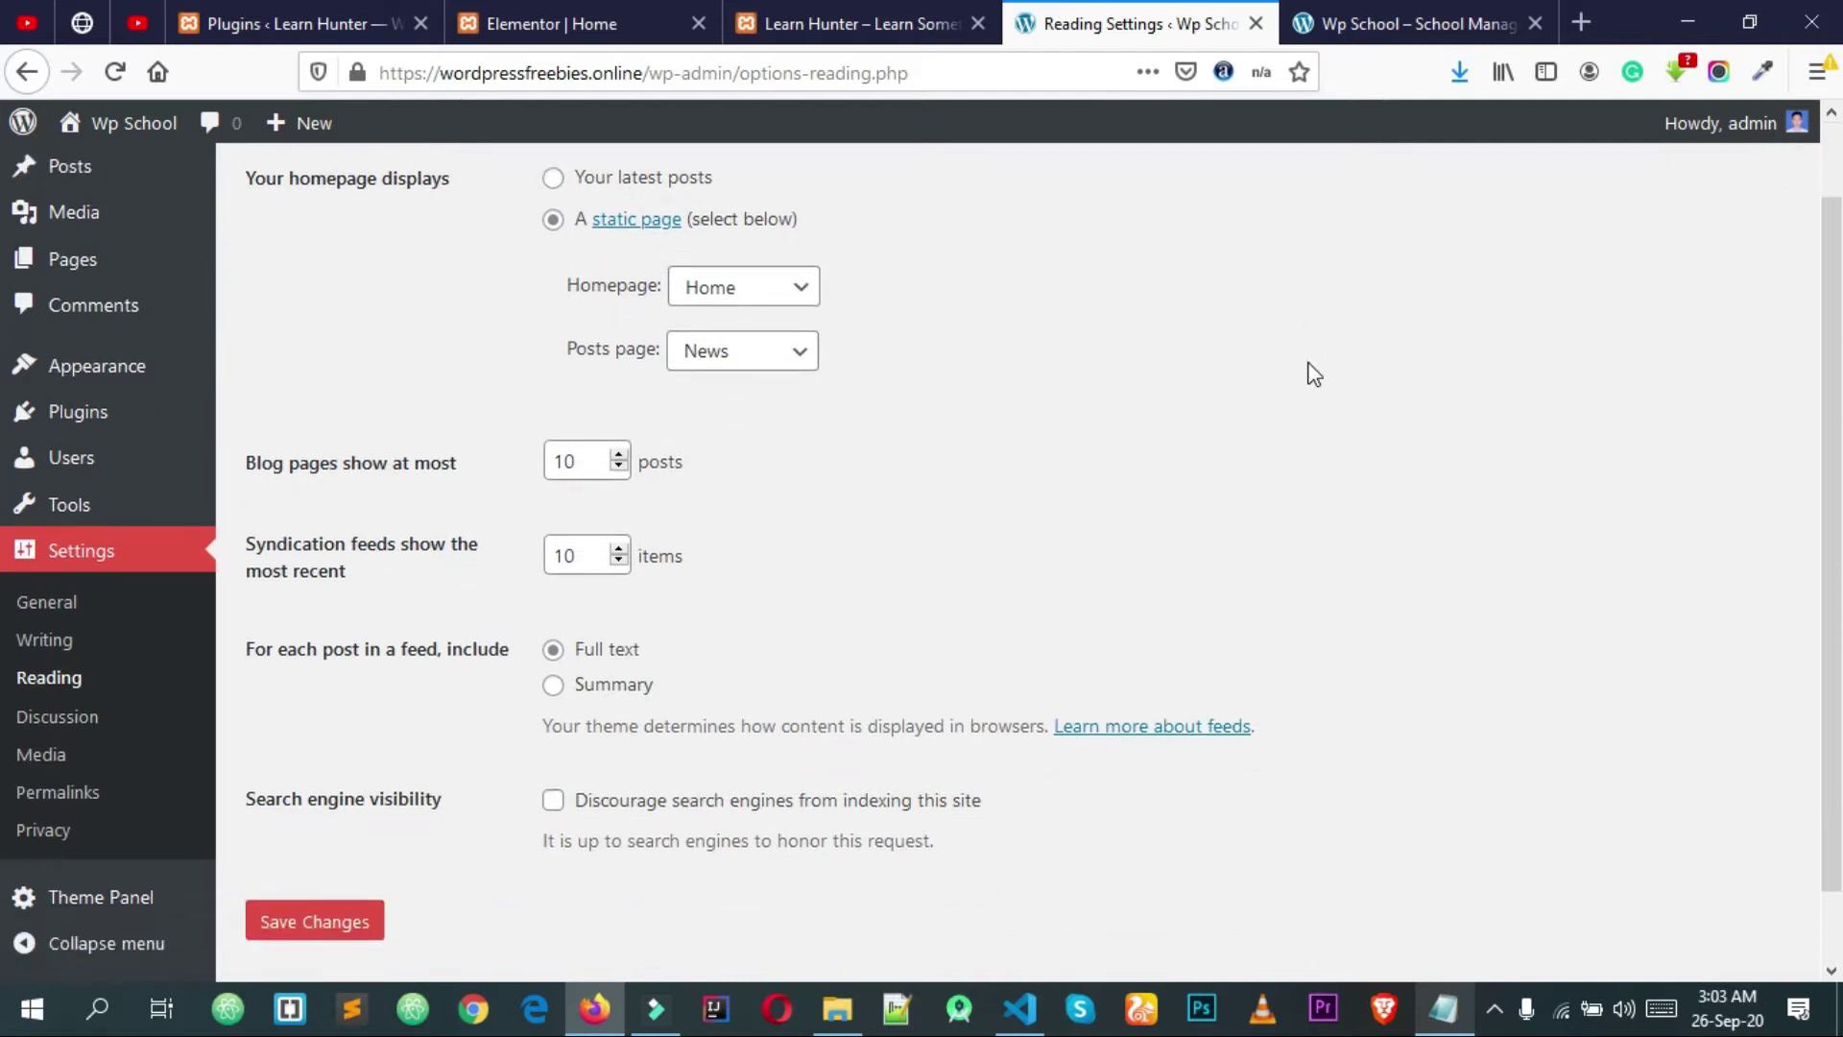
click(1334, 24)
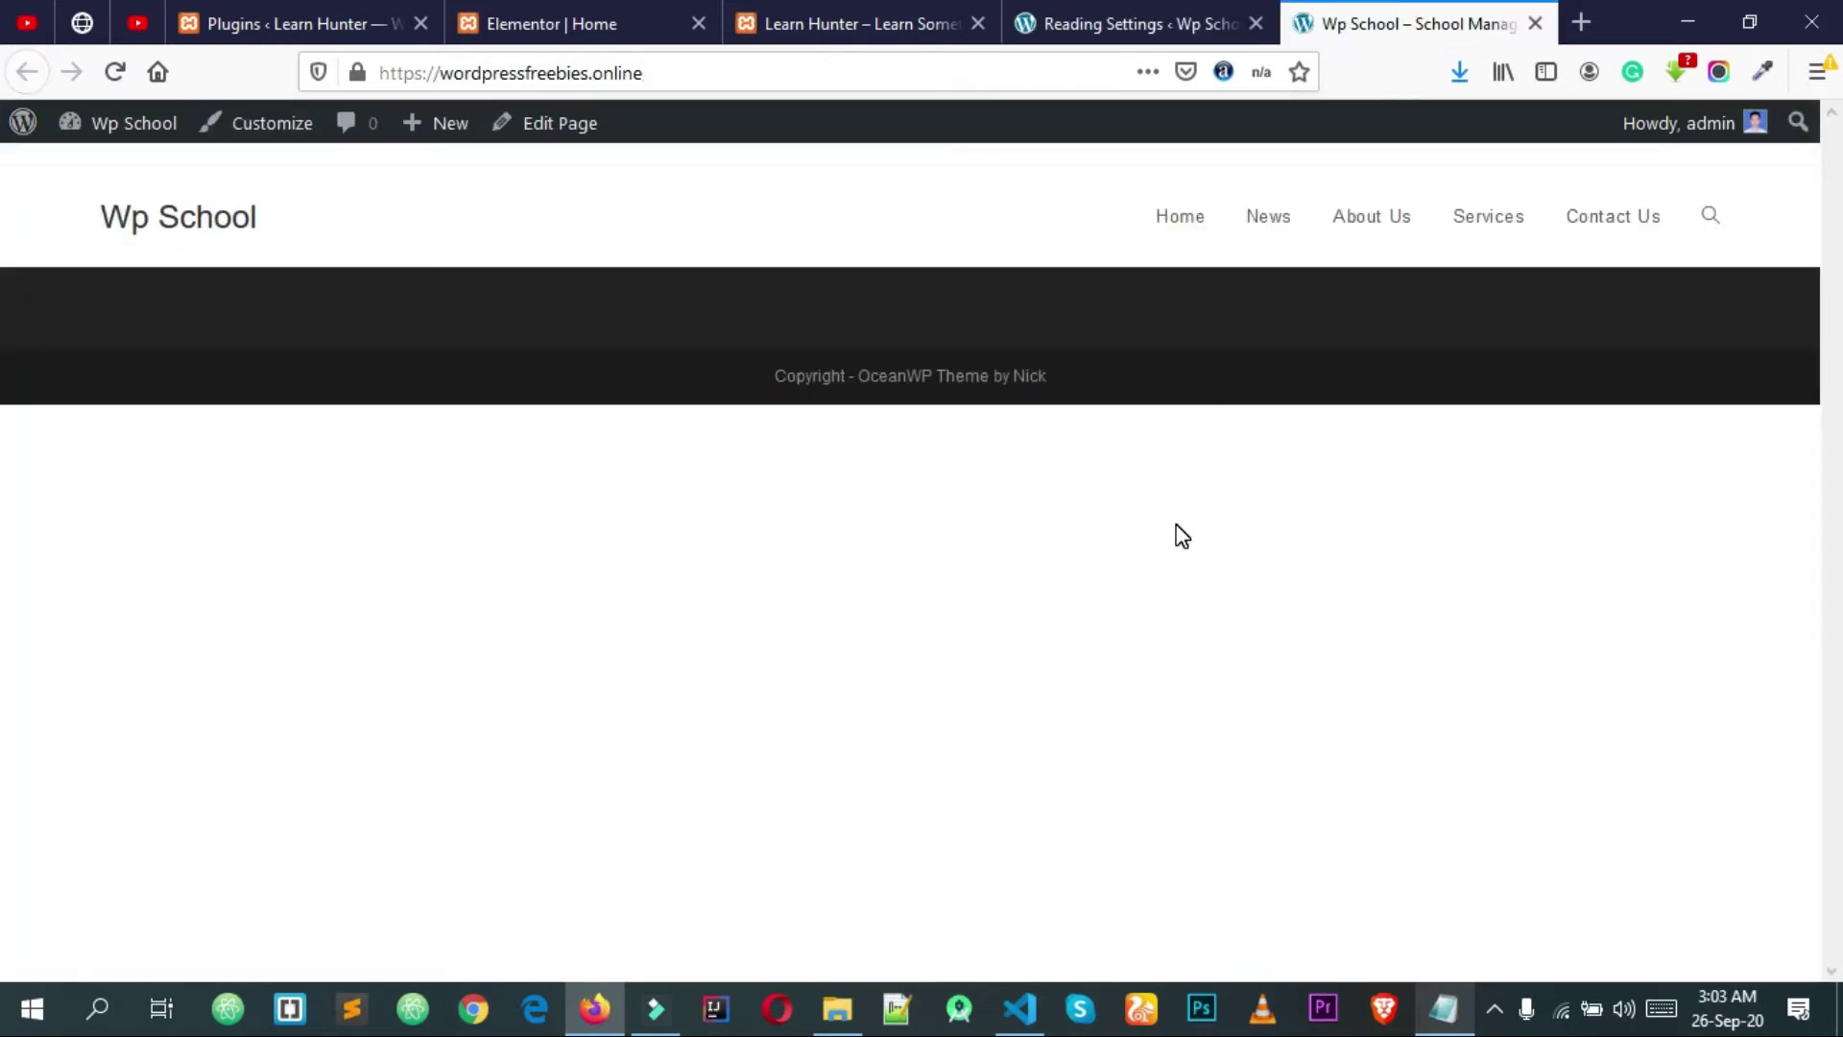
click(1172, 21)
click(1387, 14)
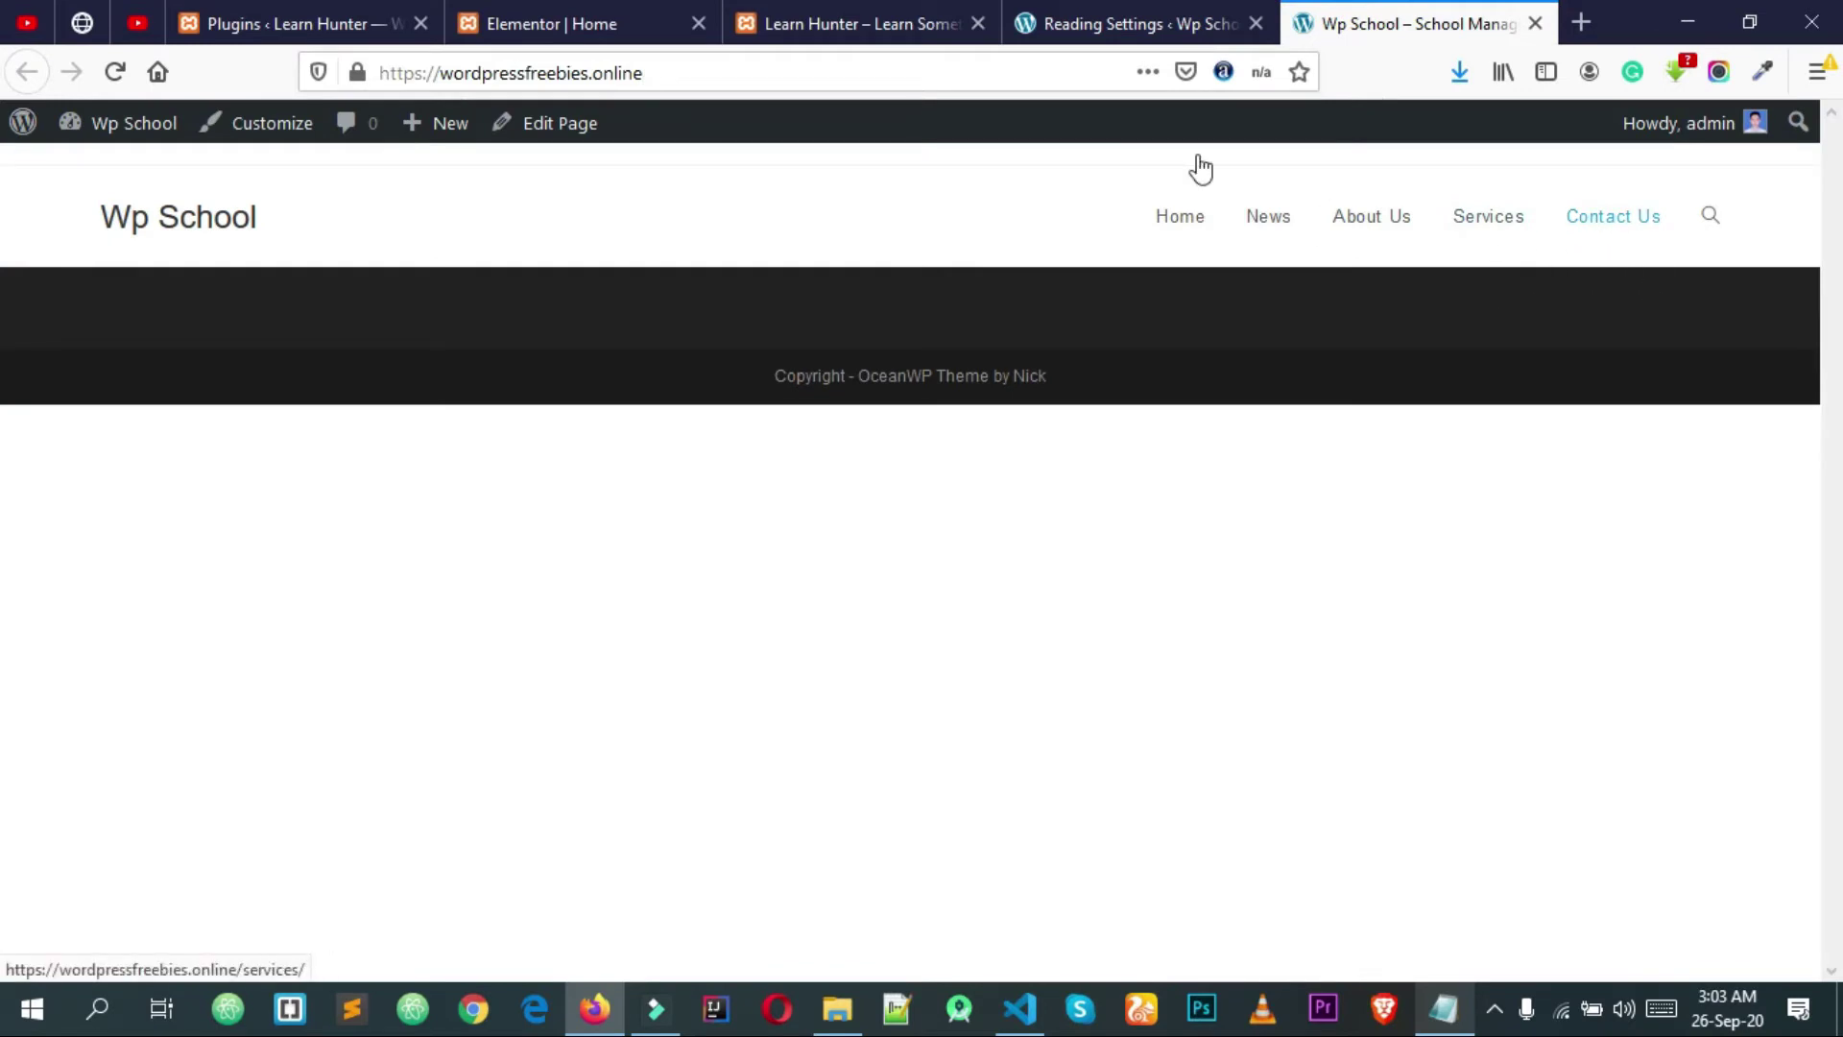
click(1115, 14)
scroll(1044, 298, up, 3)
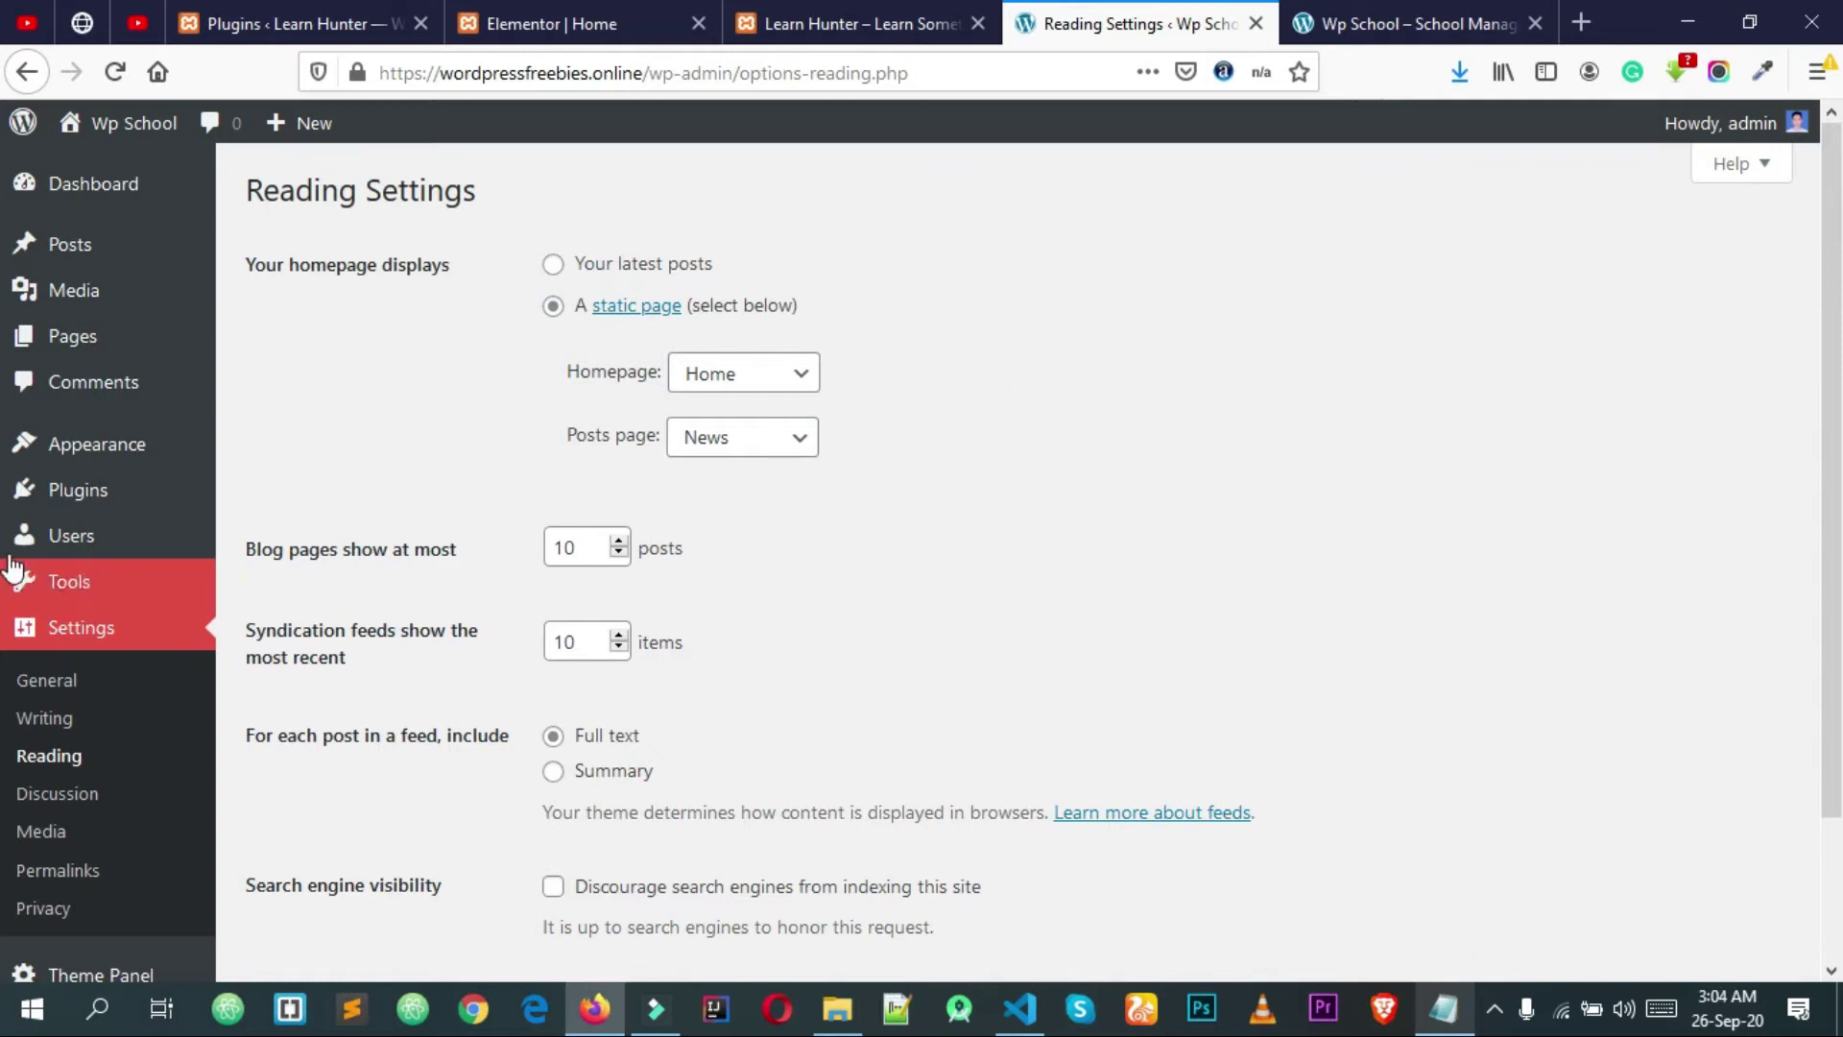
Step: Search Add New Plugins for 'ele' and install Elementor Website Builder
mouse_move(67, 495)
click(257, 534)
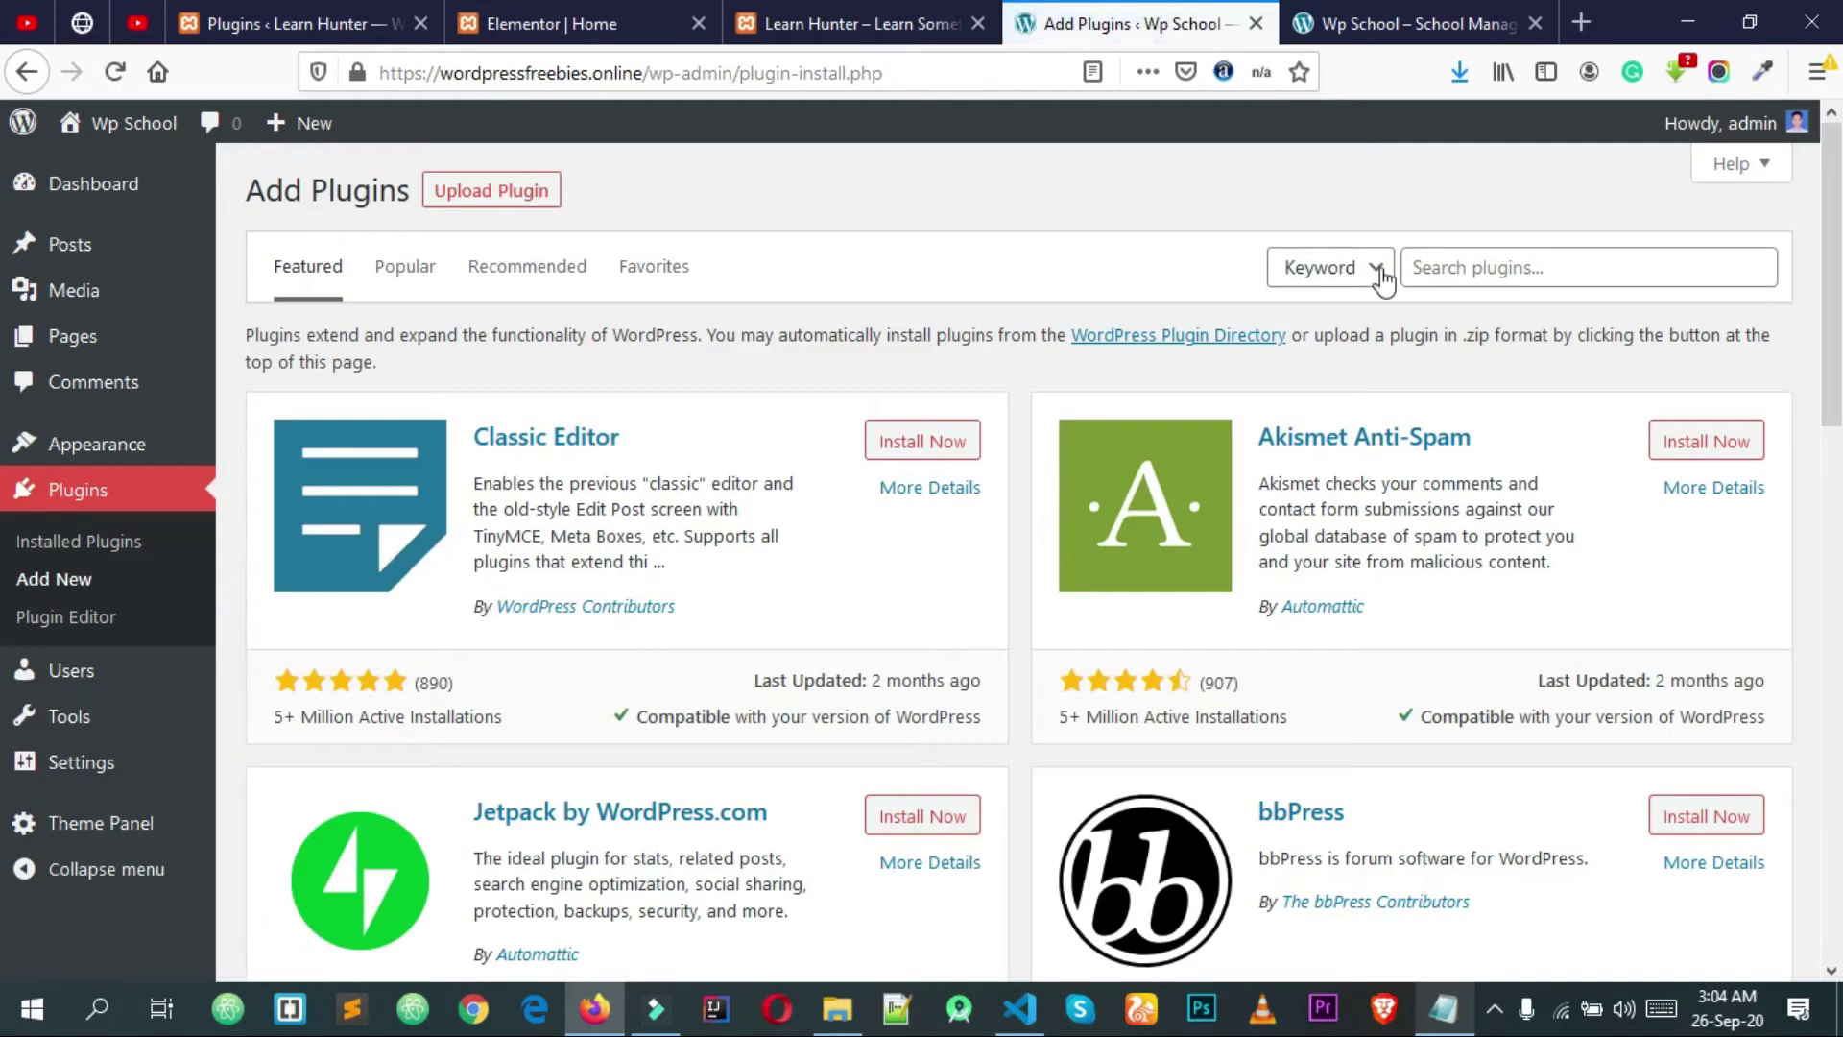
click(1470, 279)
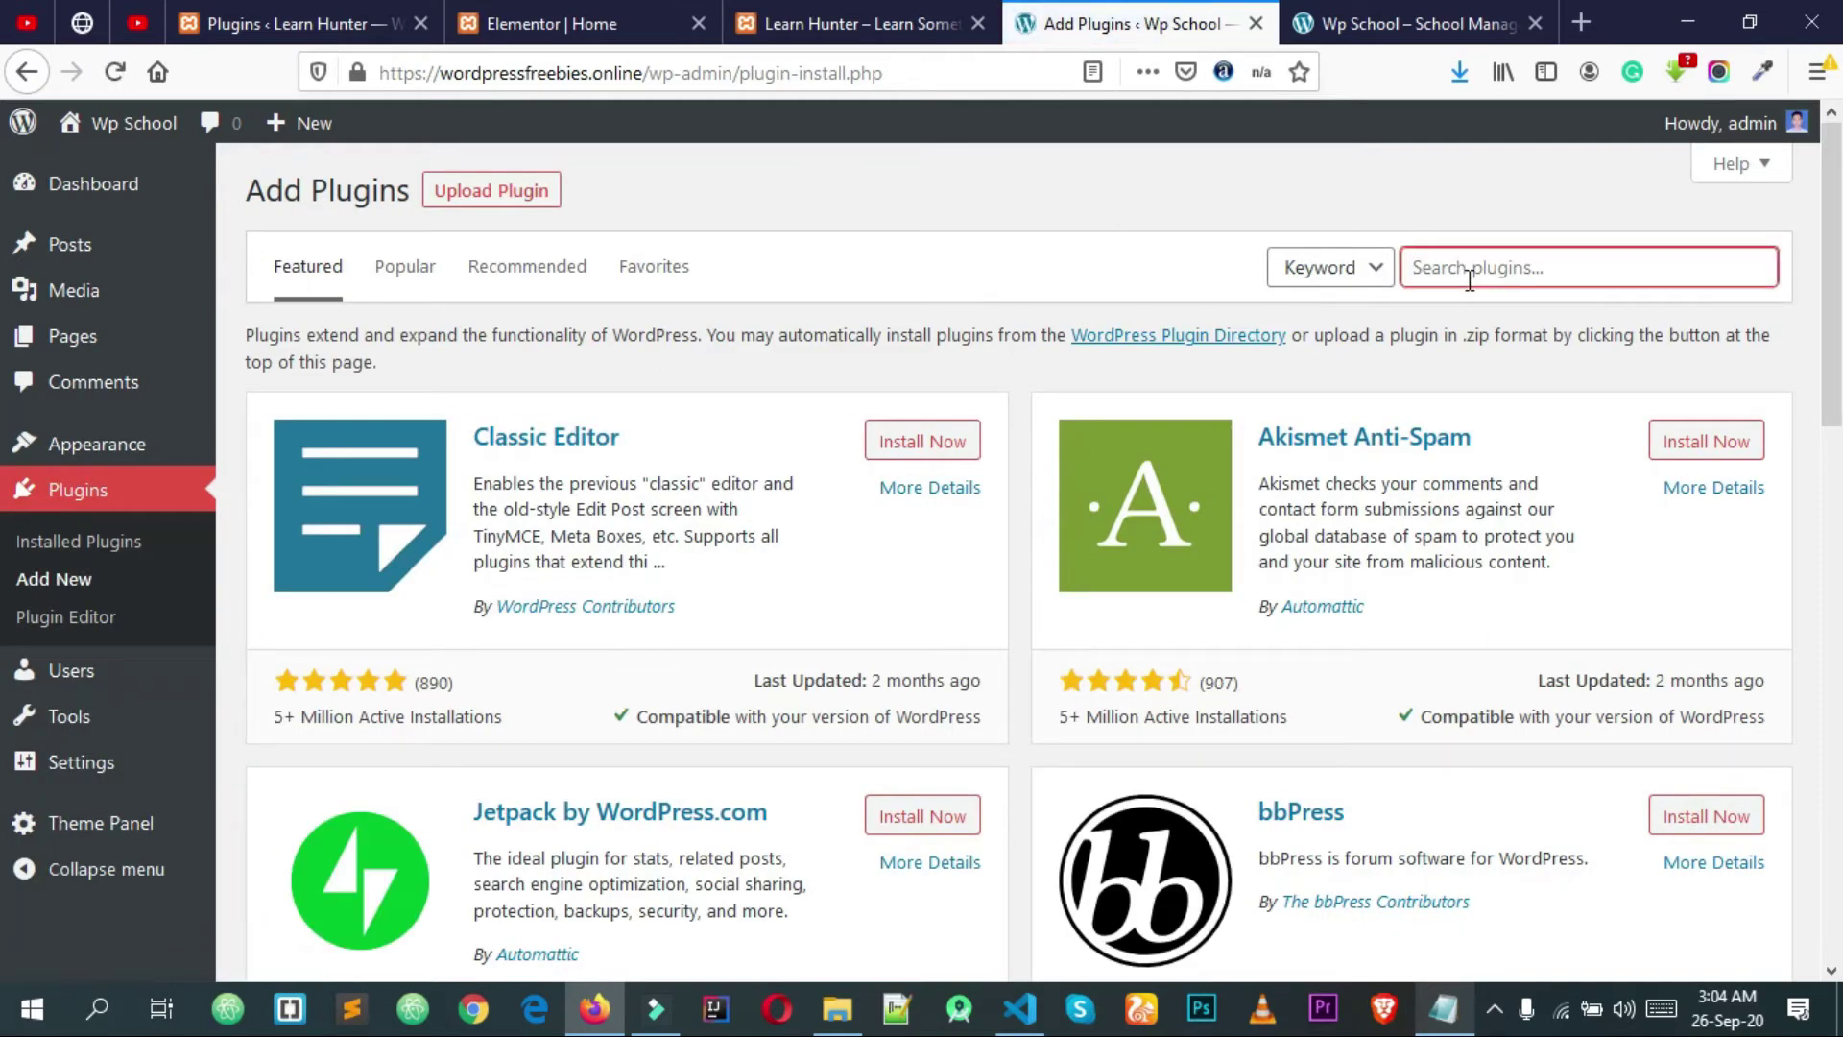
text(elementor)
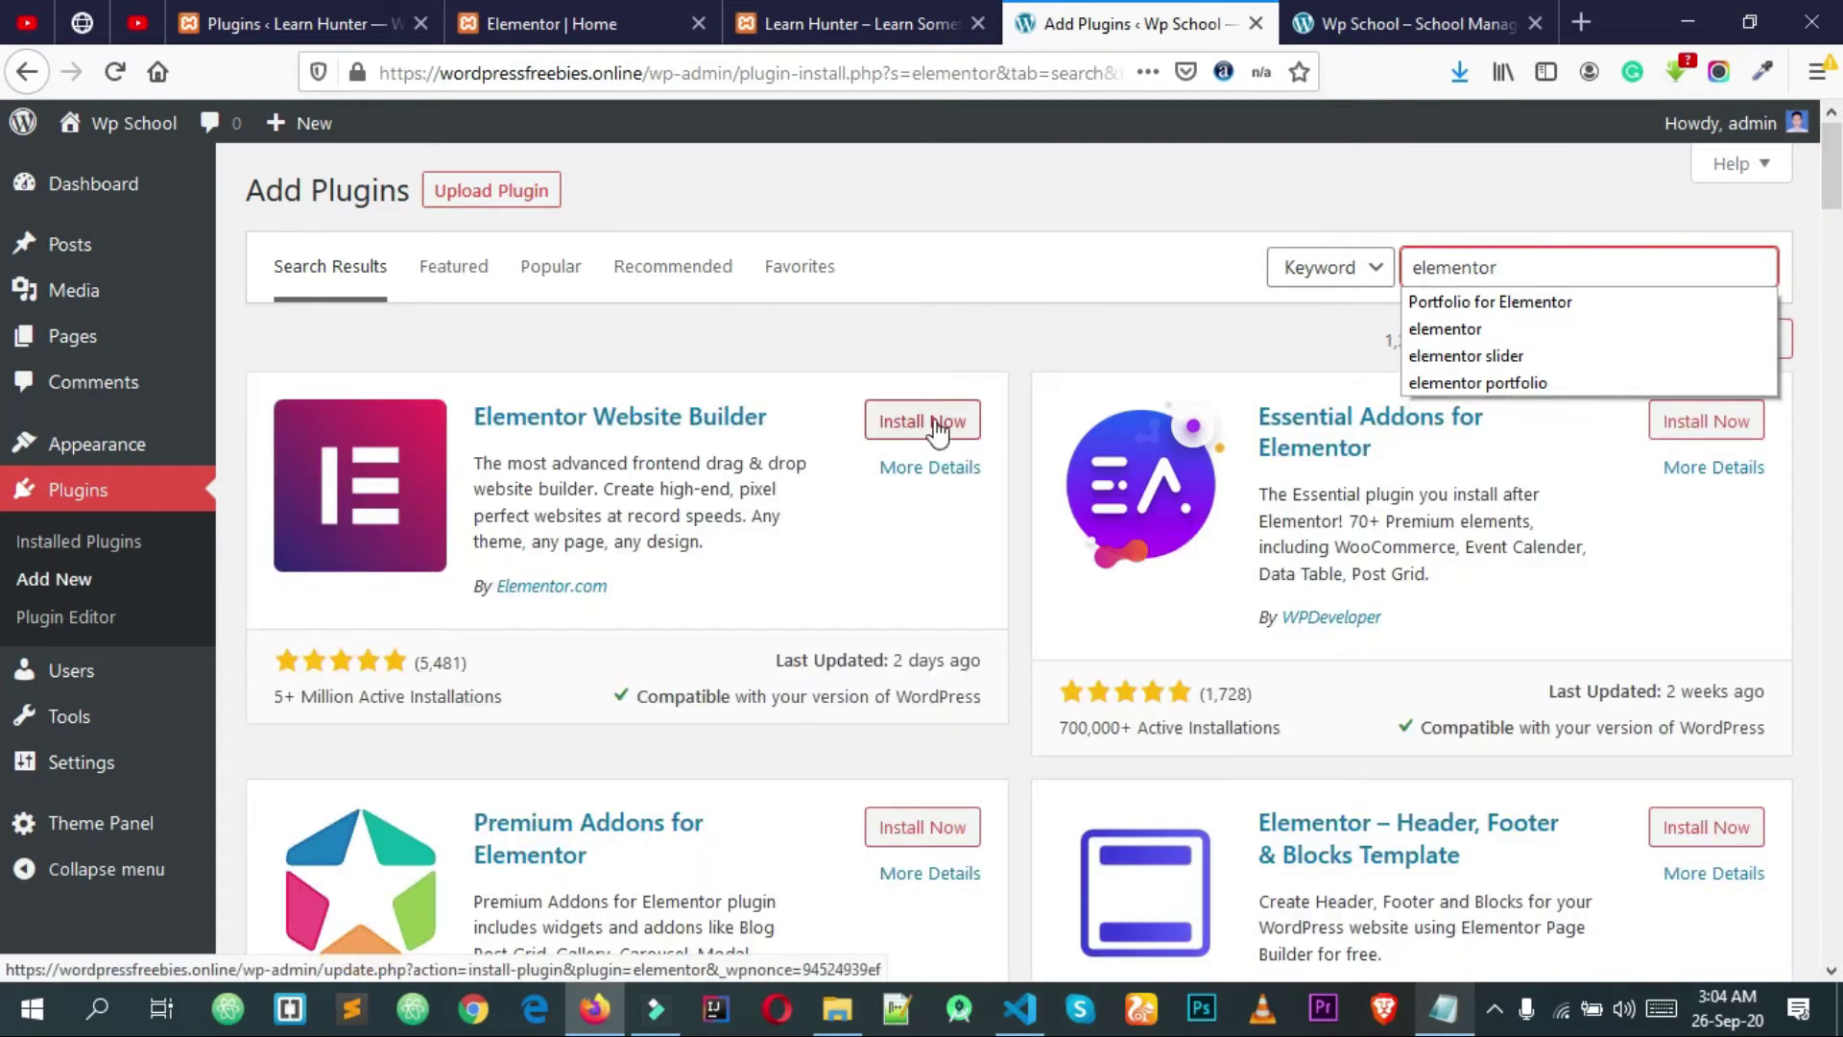
click(929, 426)
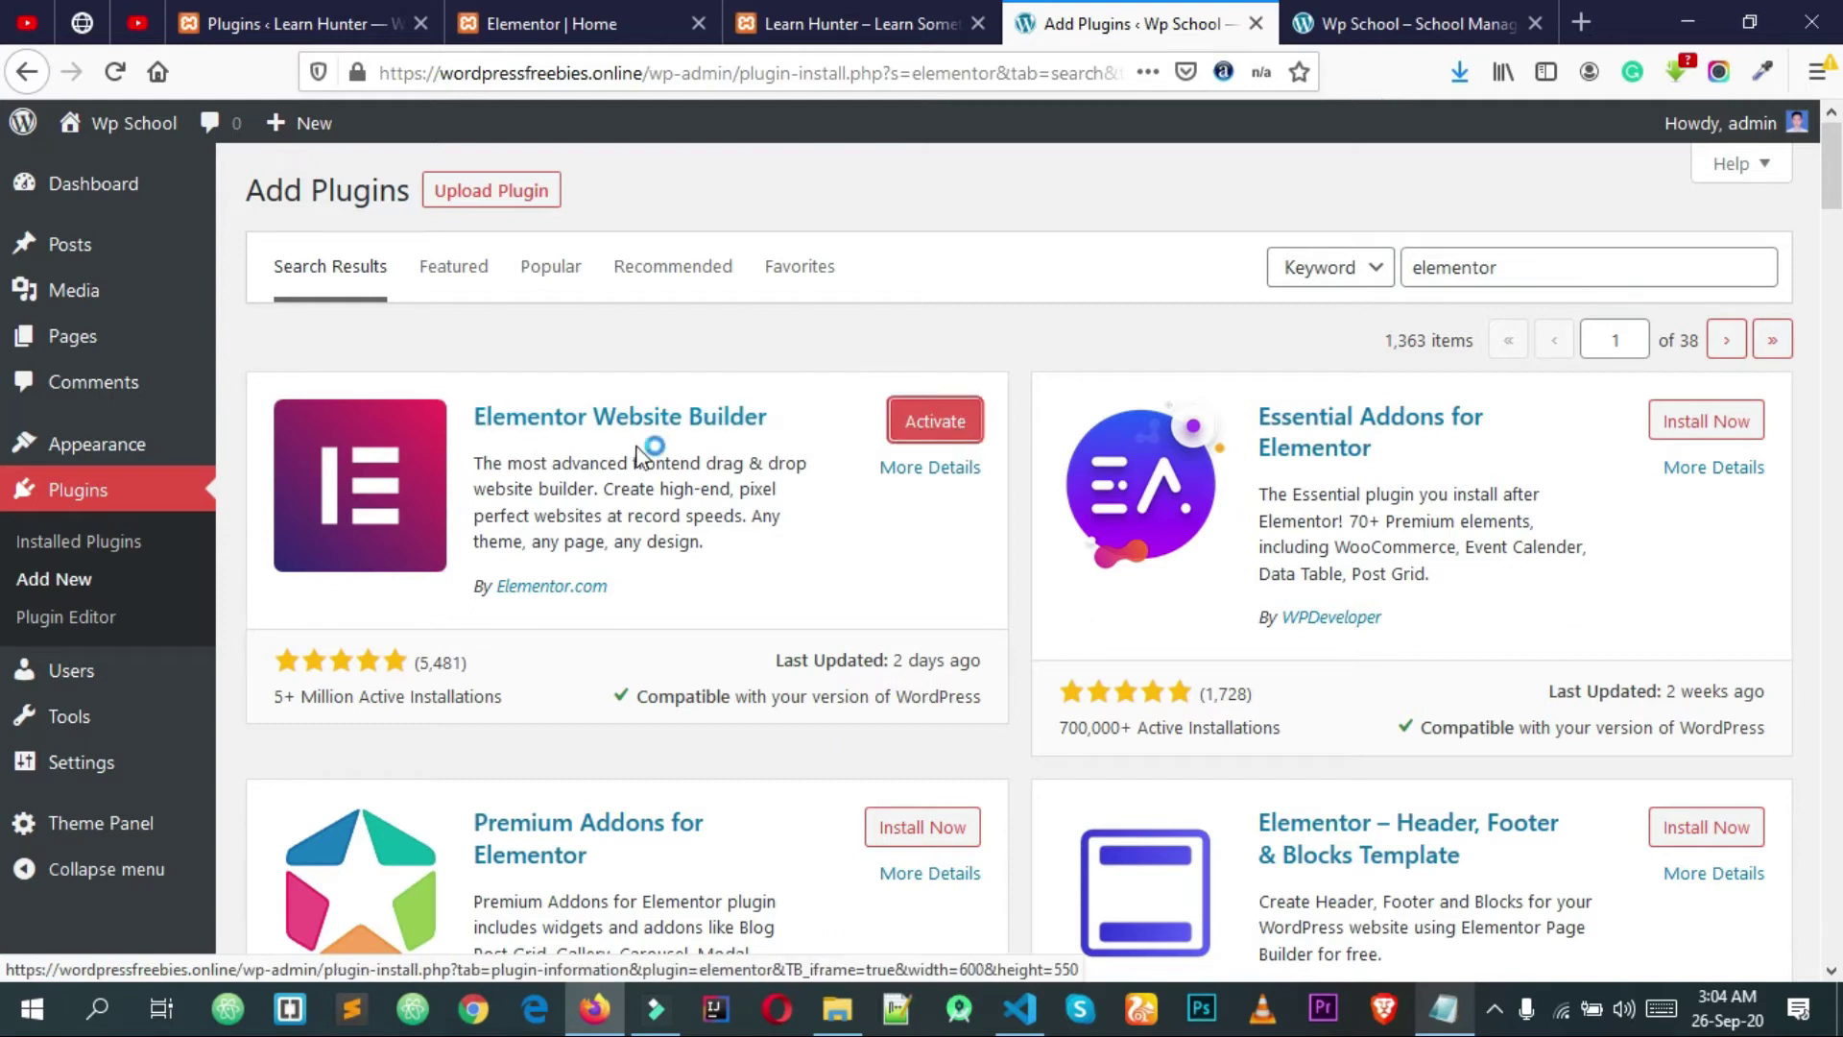
Step: Search for 'wp forms' and install the WPForms contact form plugin
double_click(1605, 280)
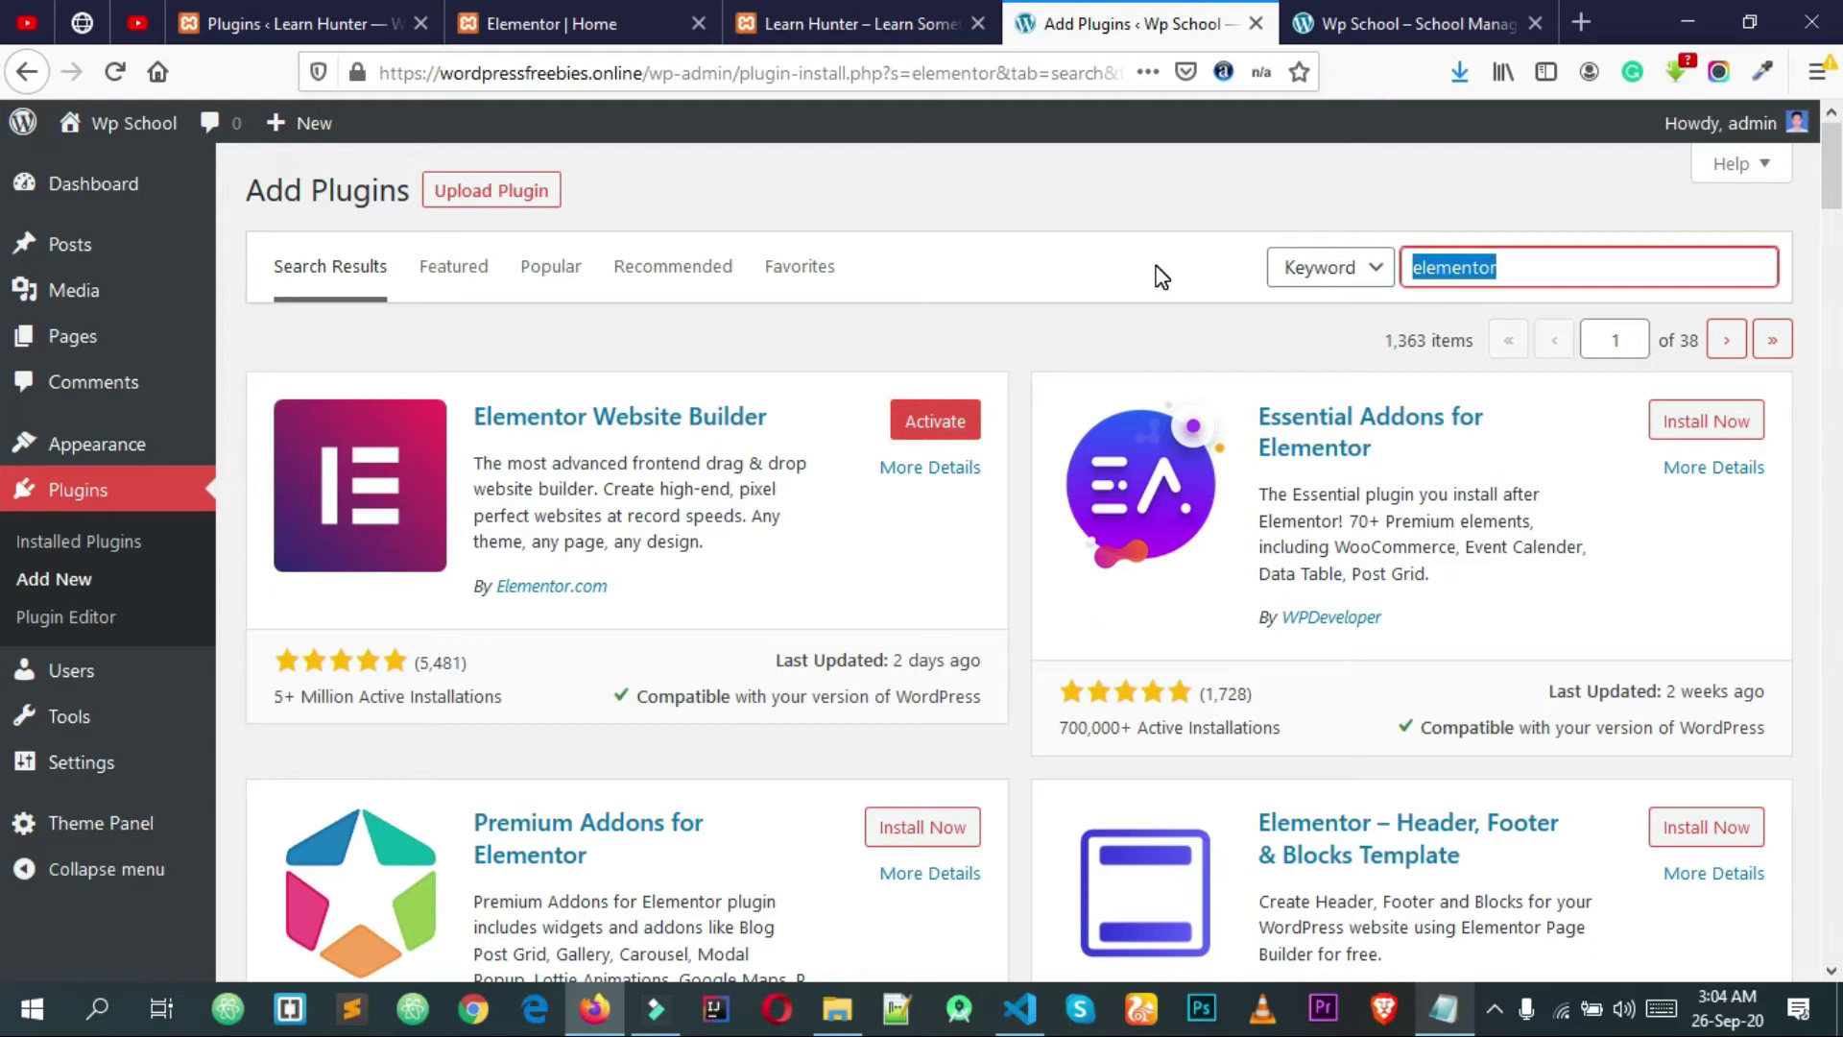
text(wp forms)
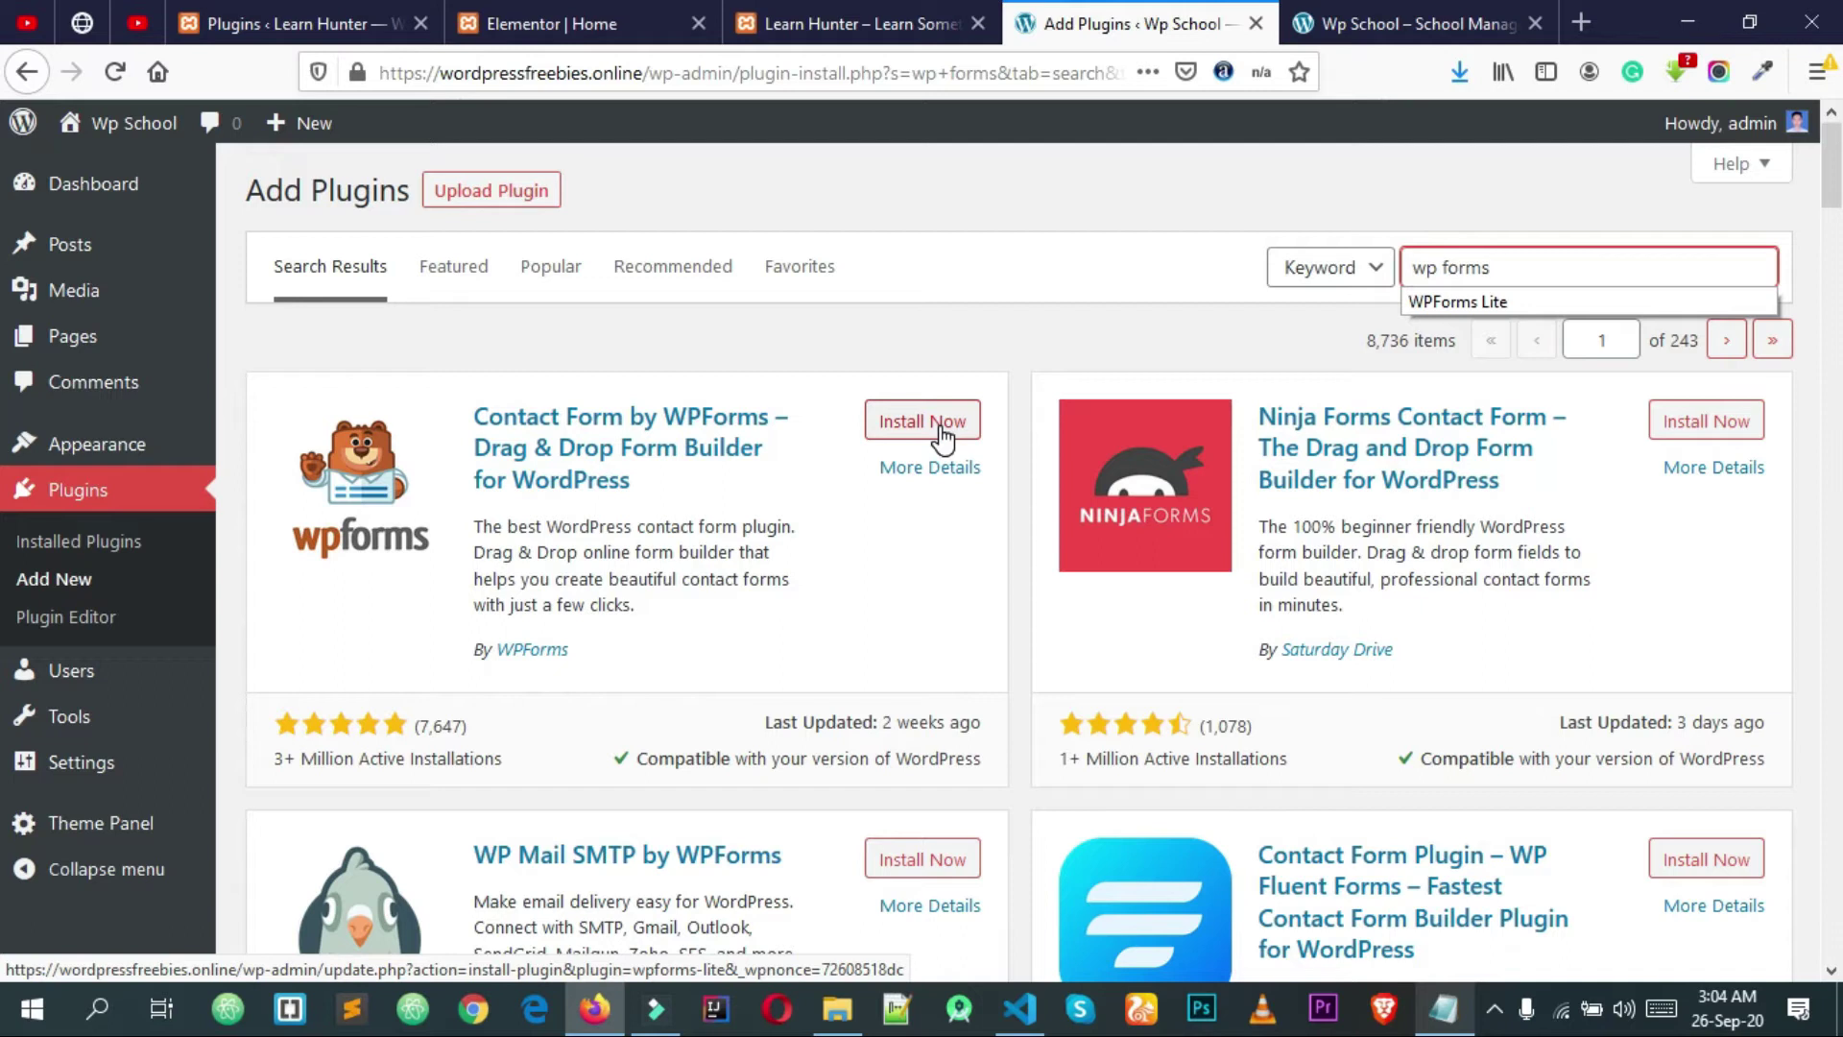
click(941, 423)
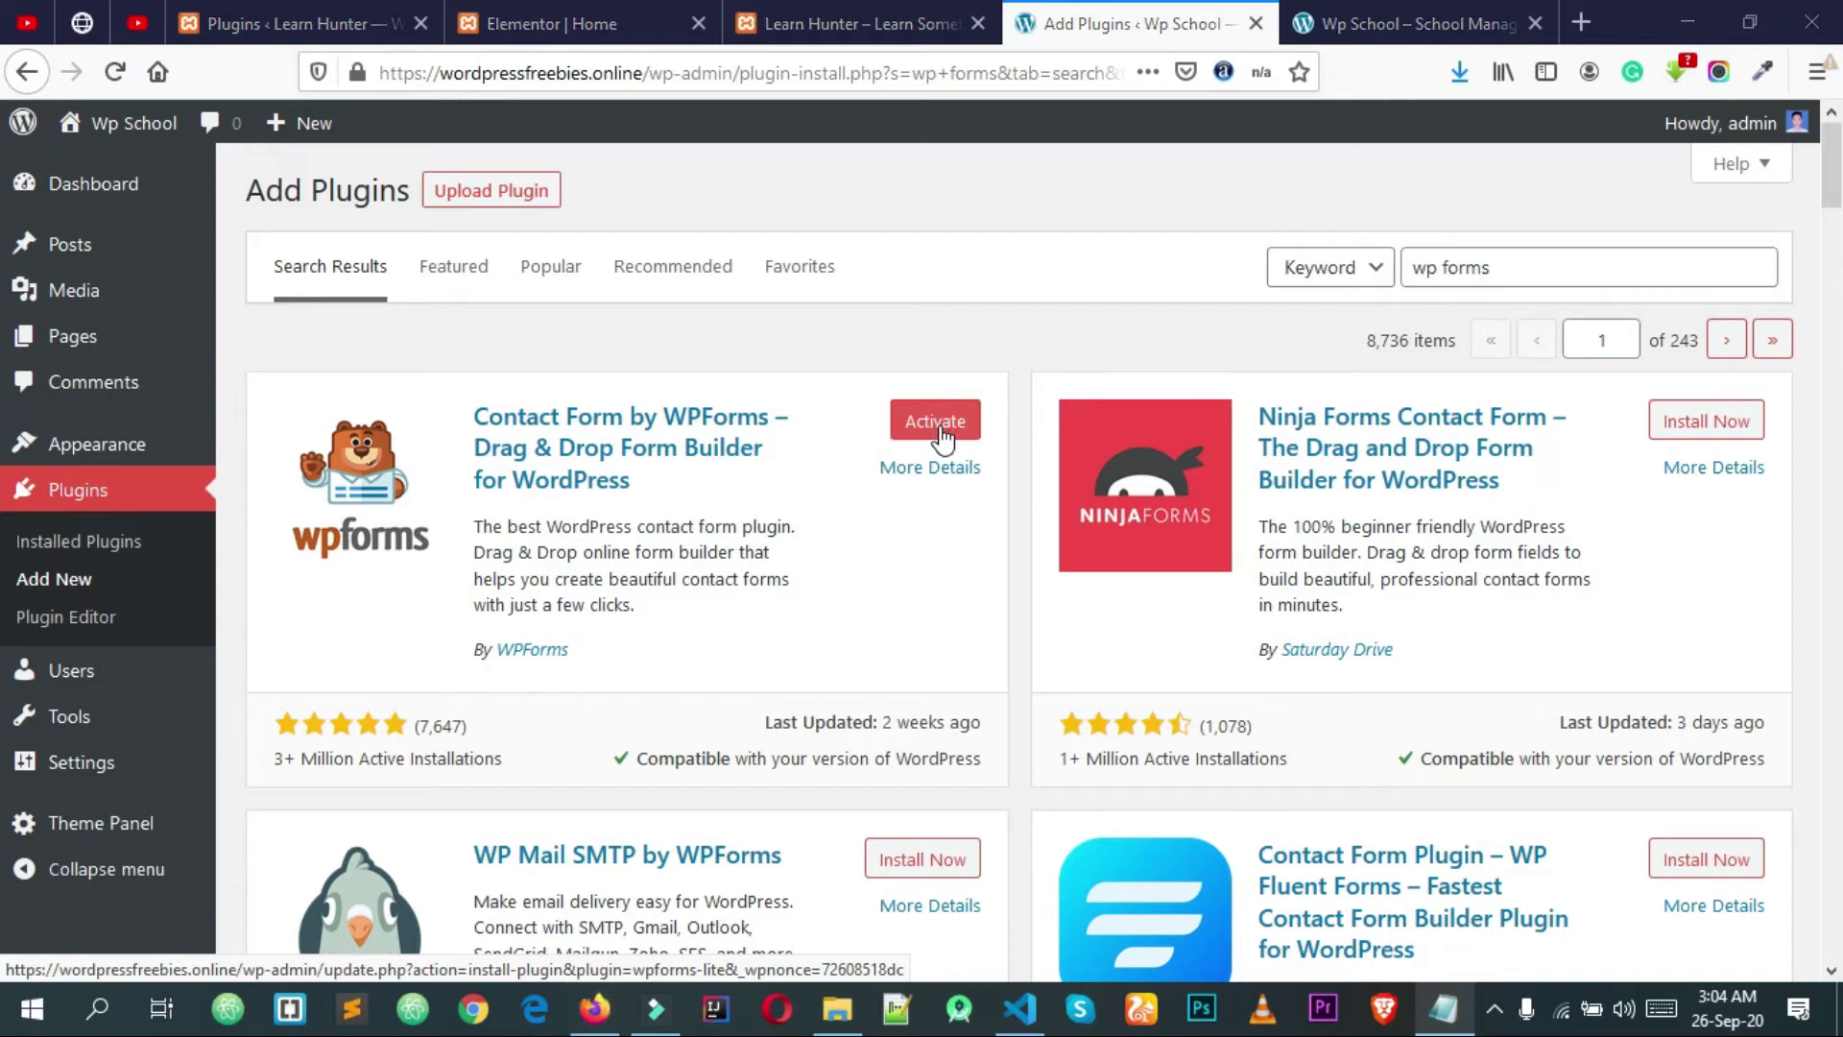
click(966, 363)
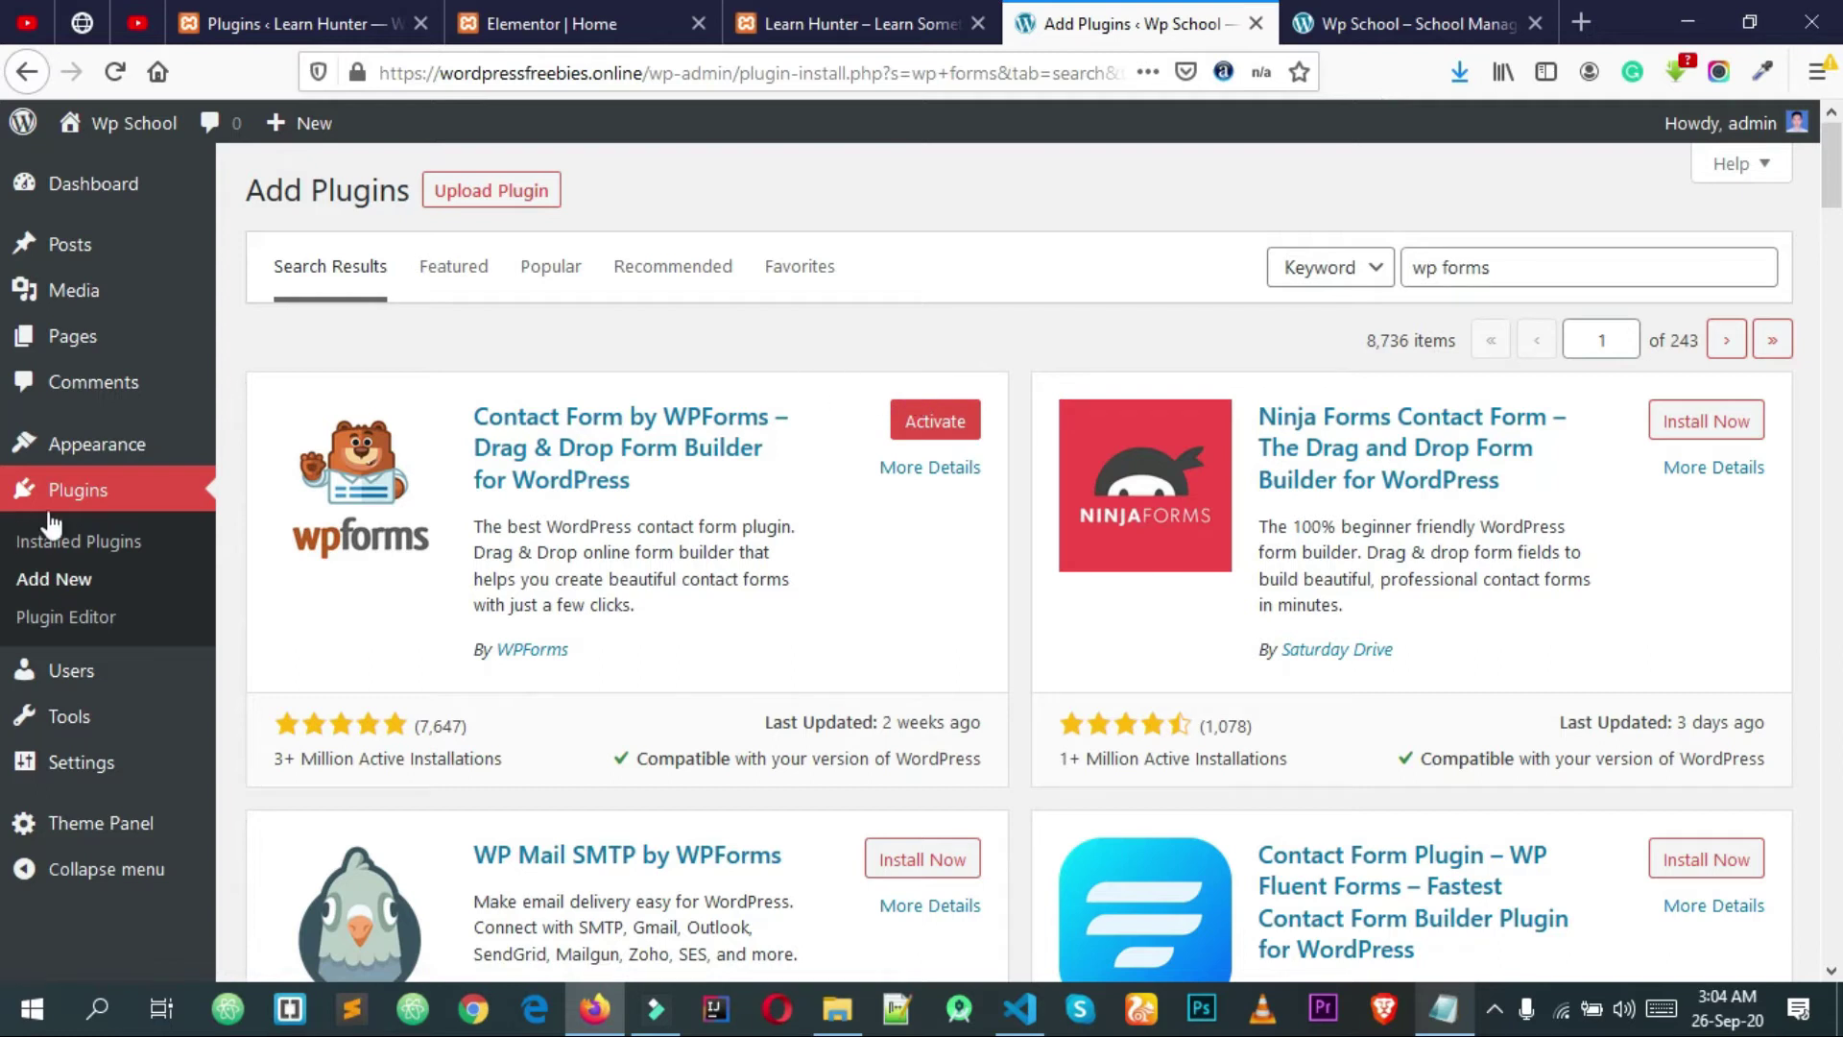
click(61, 542)
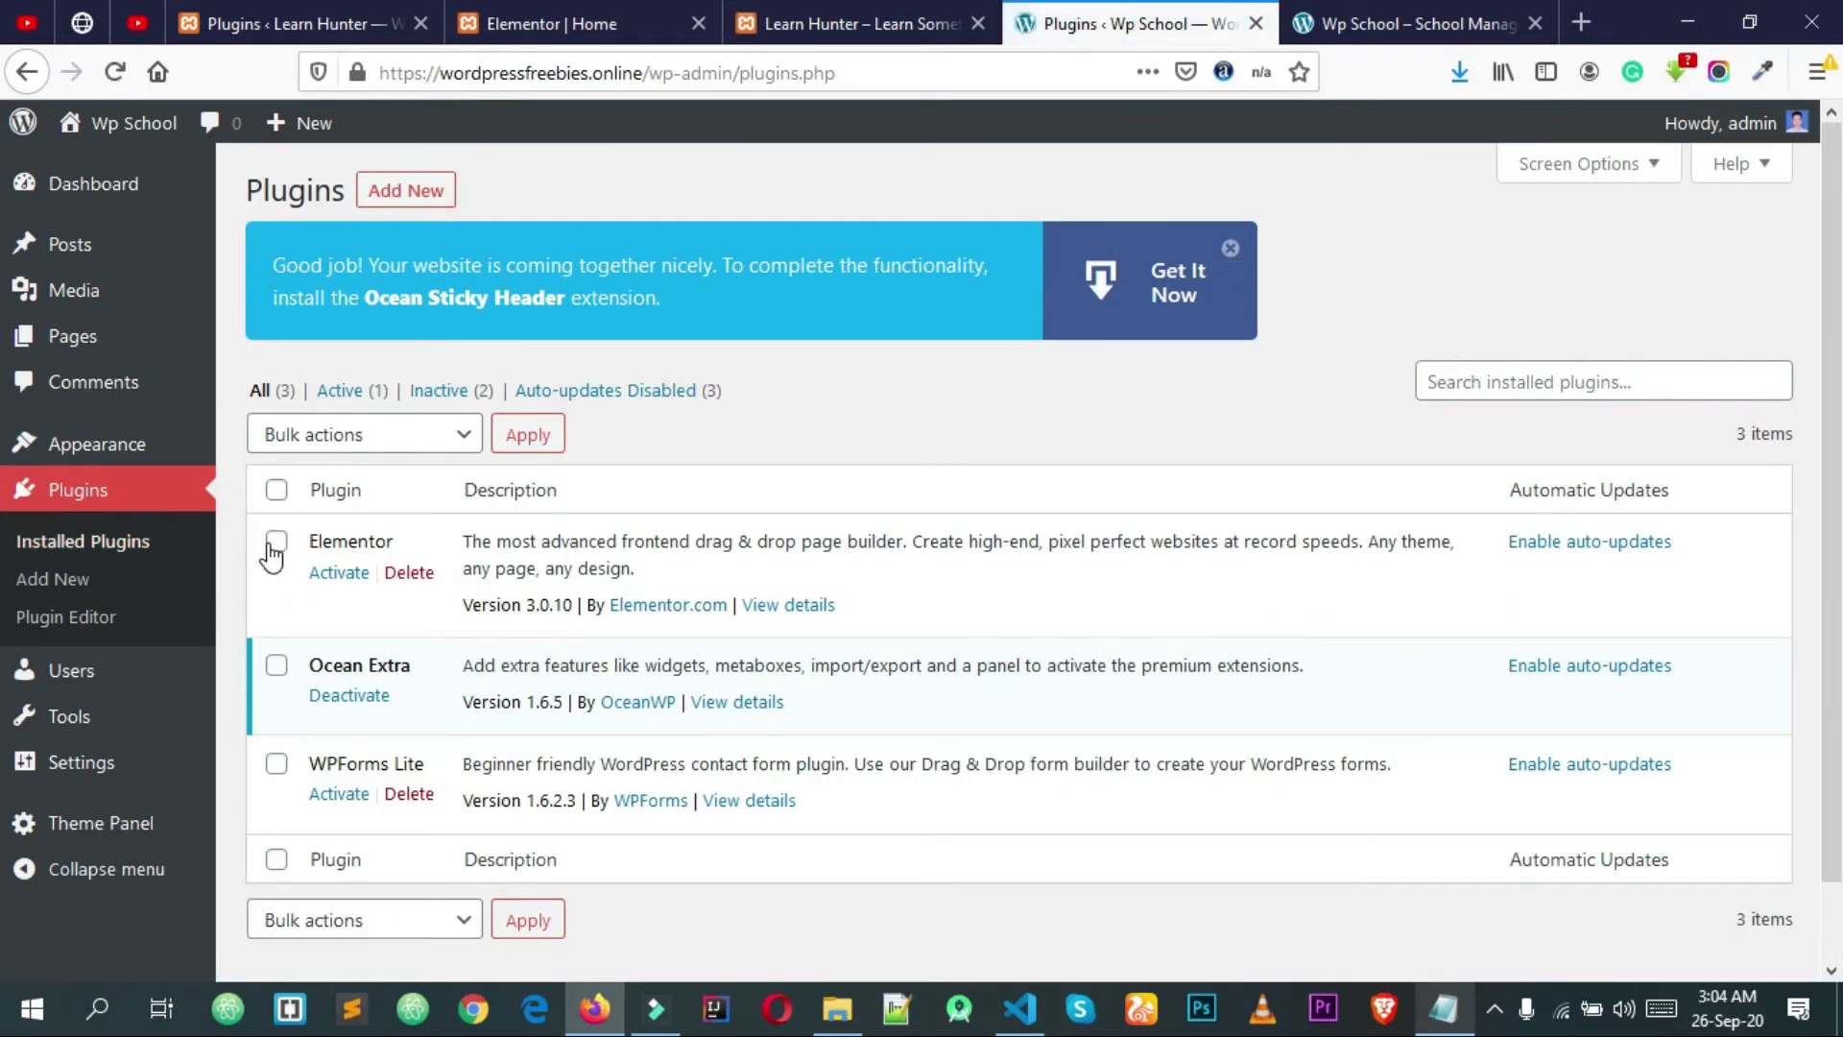
Step: Bulk-activate Elementor and WPForms Lite, then dismiss the Ocean Sticky Header notice
click(277, 766)
click(362, 433)
click(326, 510)
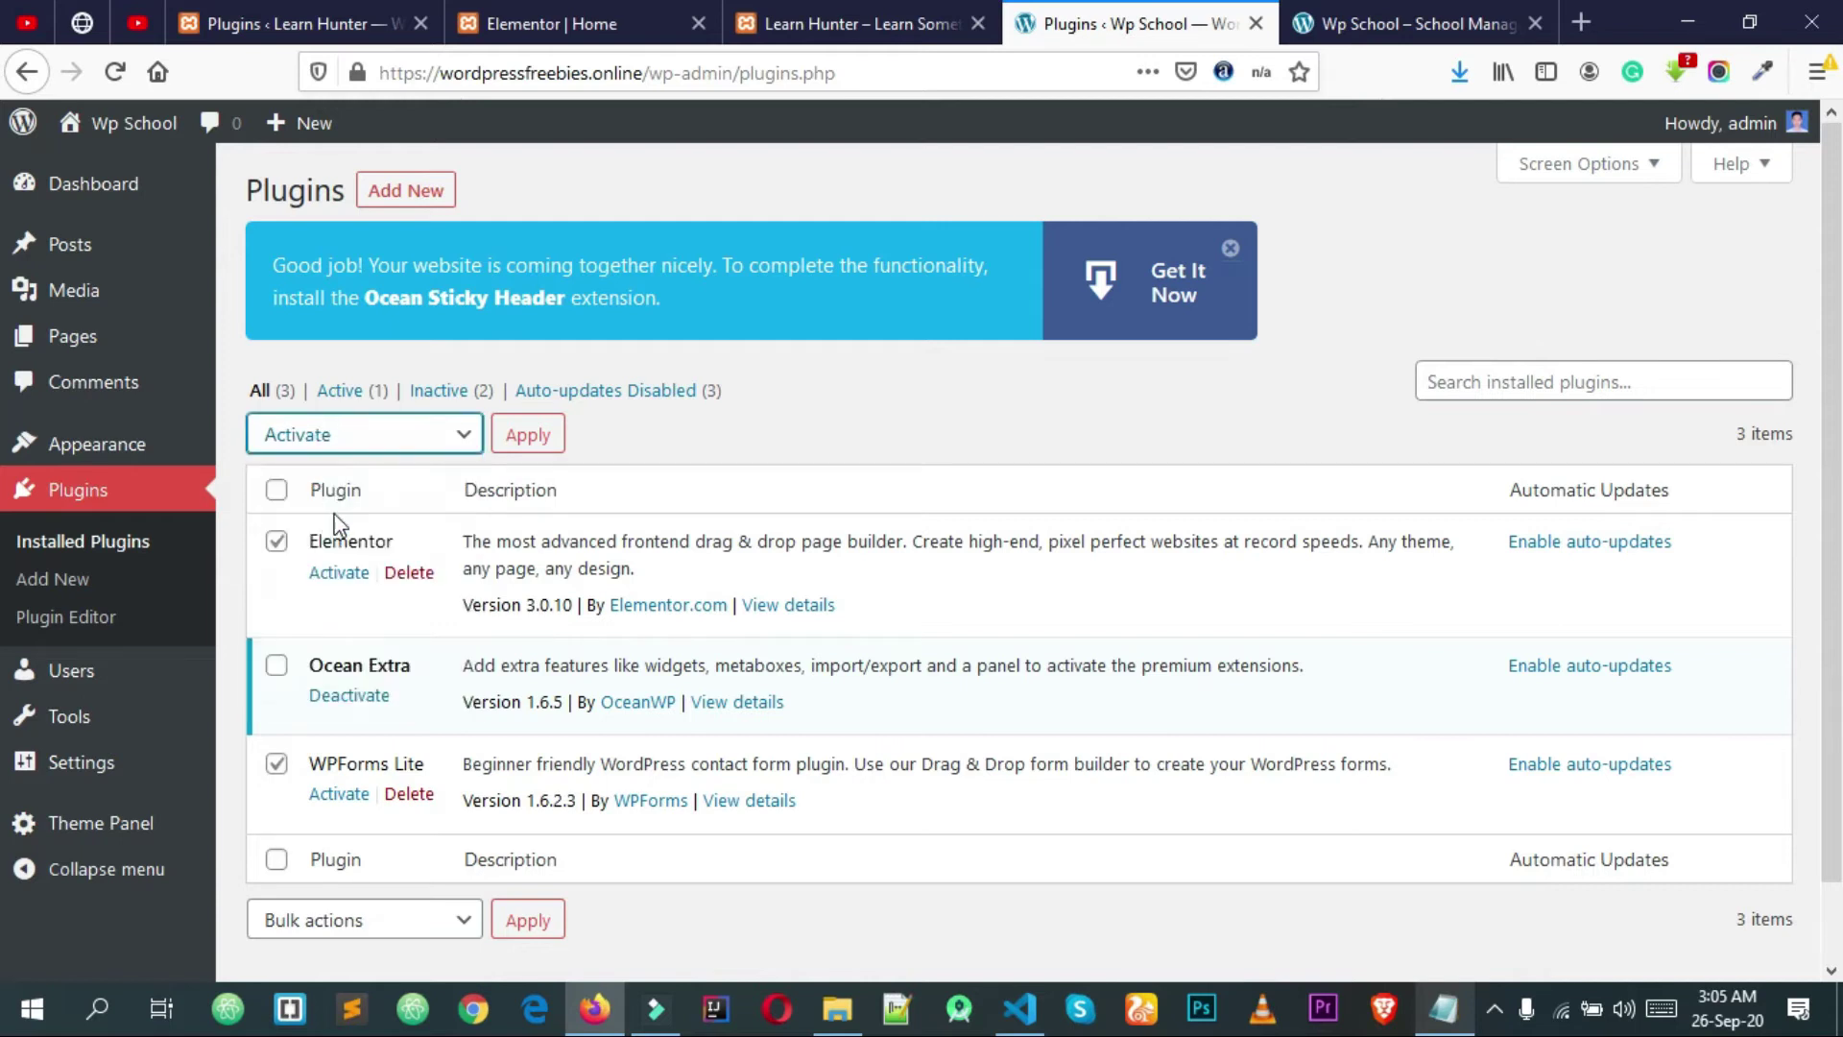
click(527, 439)
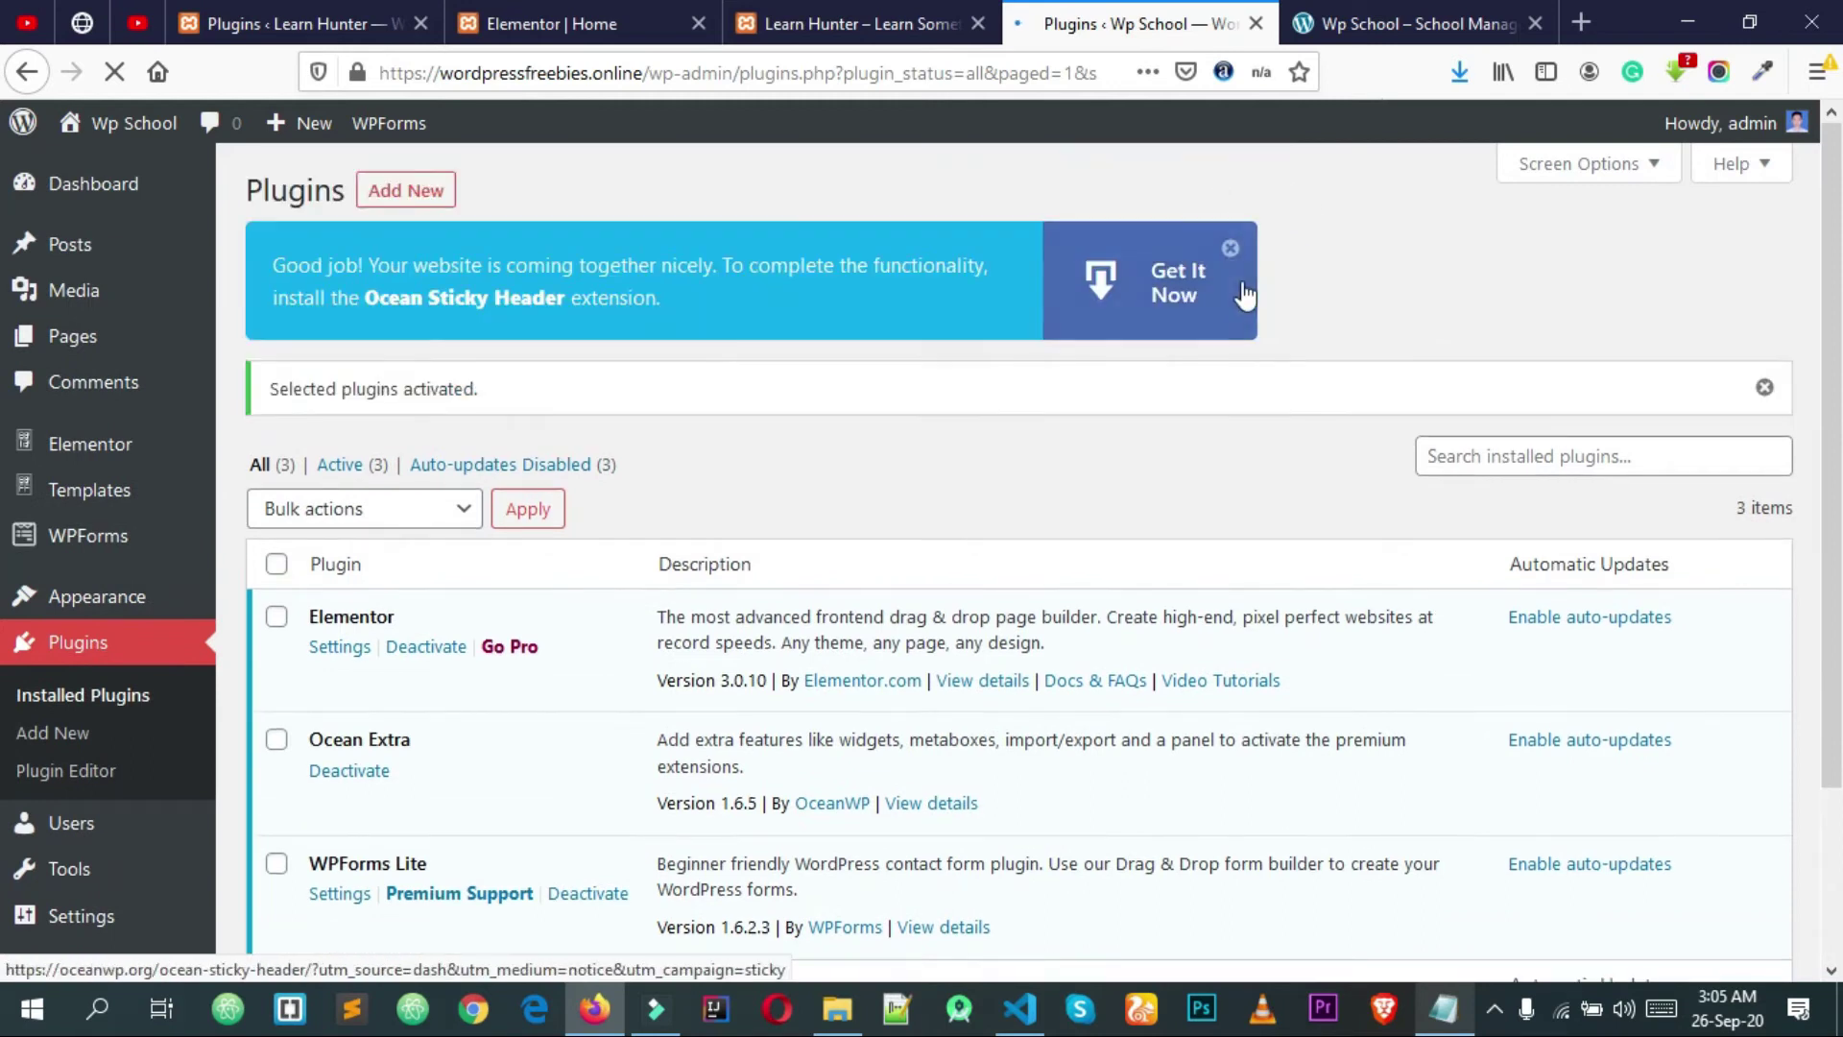
click(1231, 249)
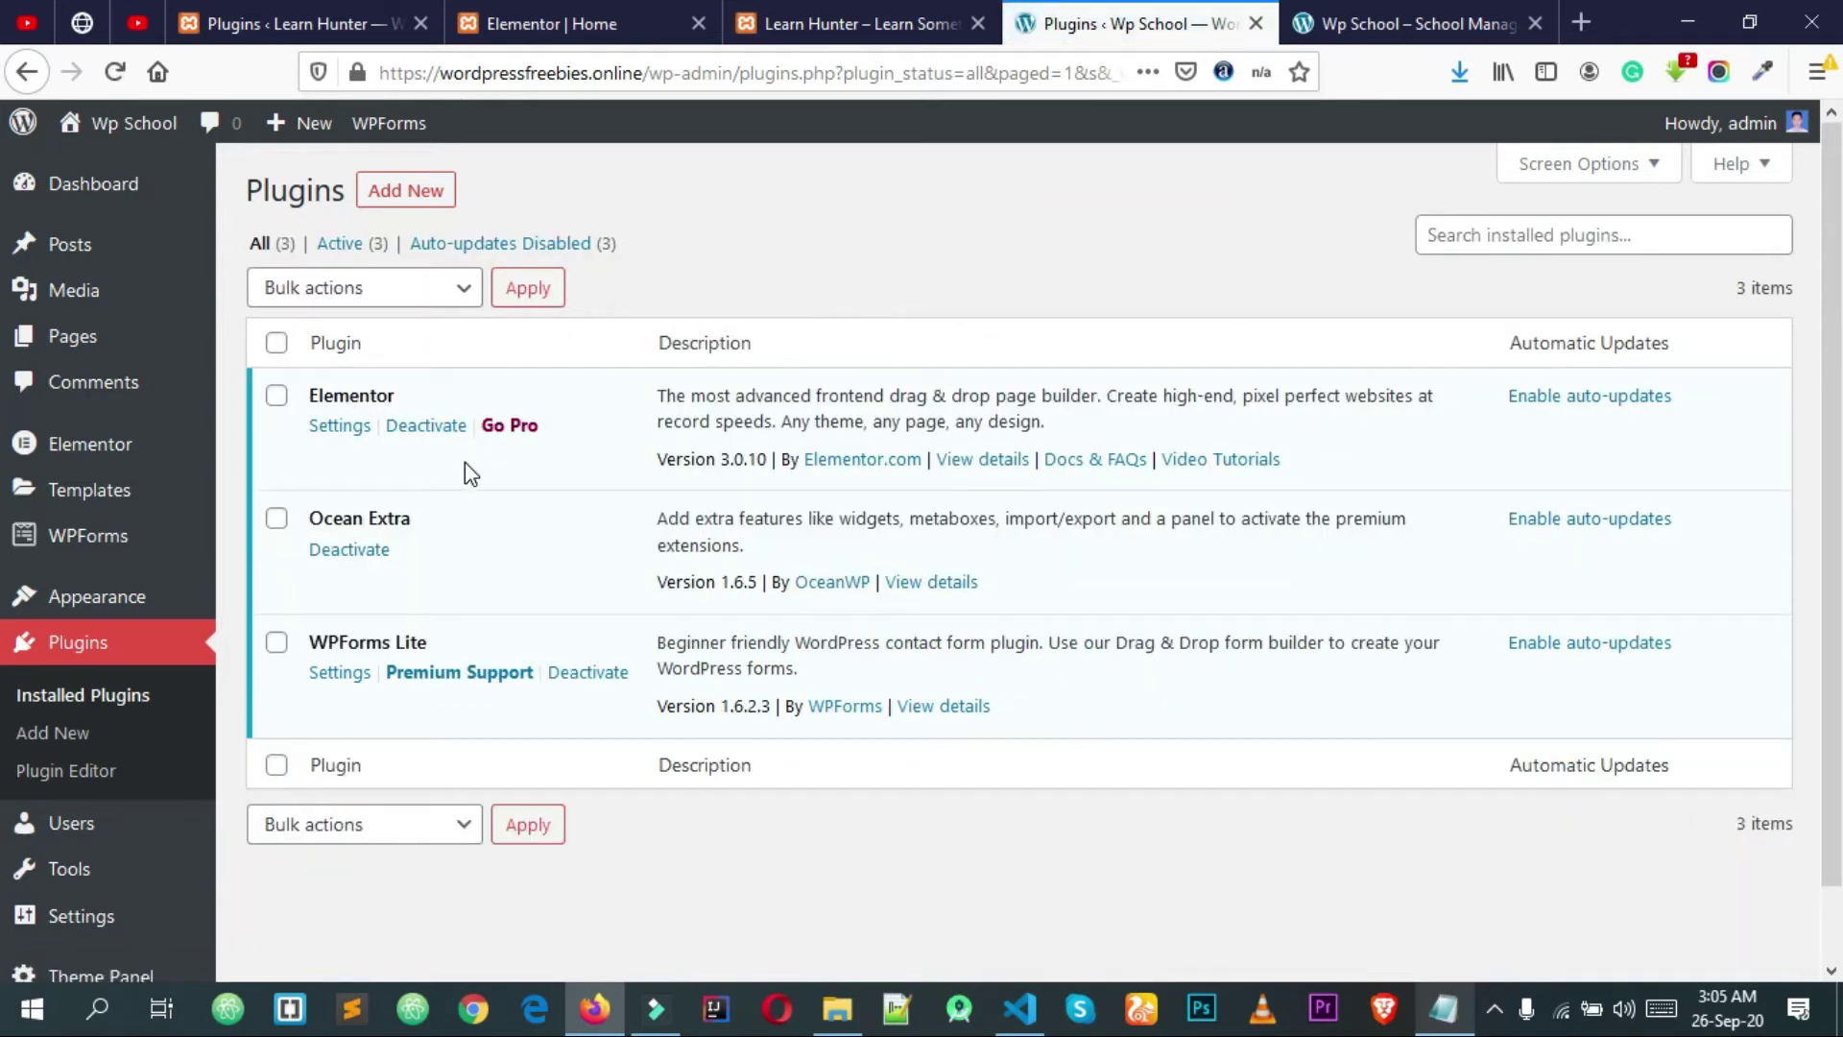
Step: Reload the live front page so its admin toolbar shows the WPForms entry
click(1325, 23)
click(1165, 11)
click(1324, 15)
click(1156, 14)
click(1325, 24)
right_click(1056, 251)
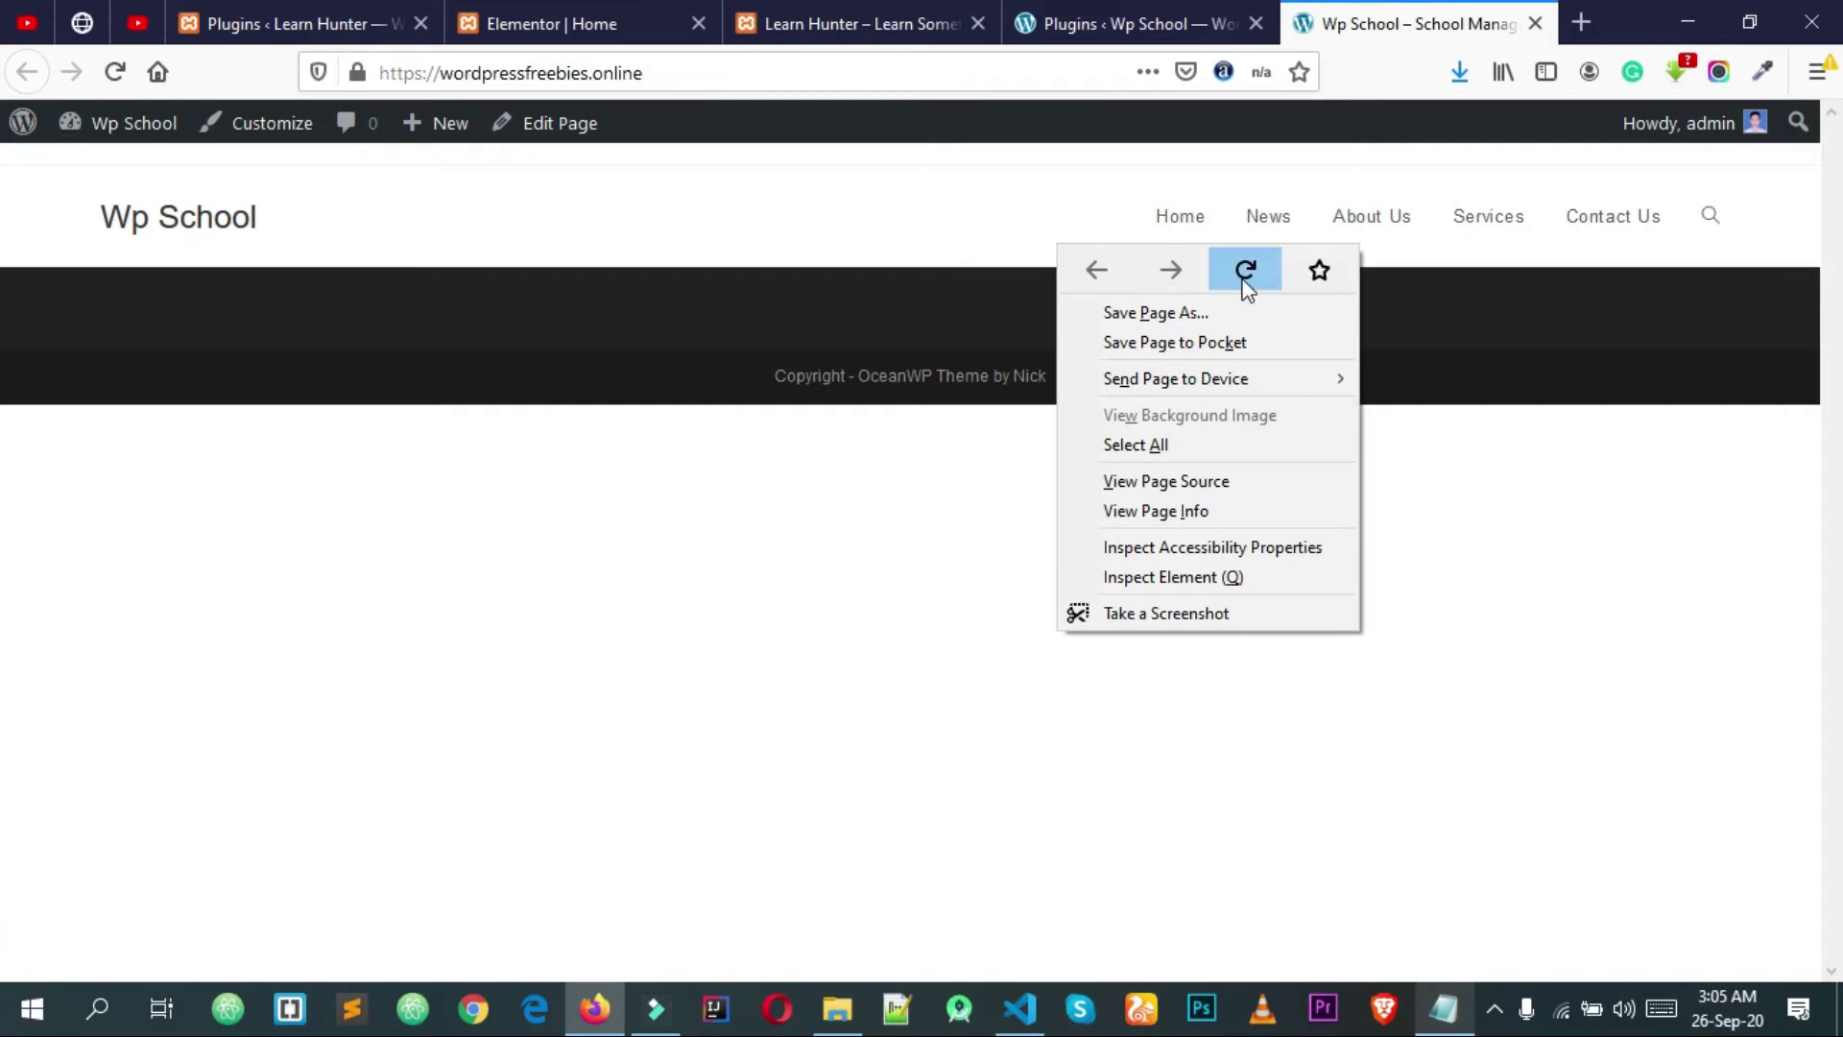
click(1246, 271)
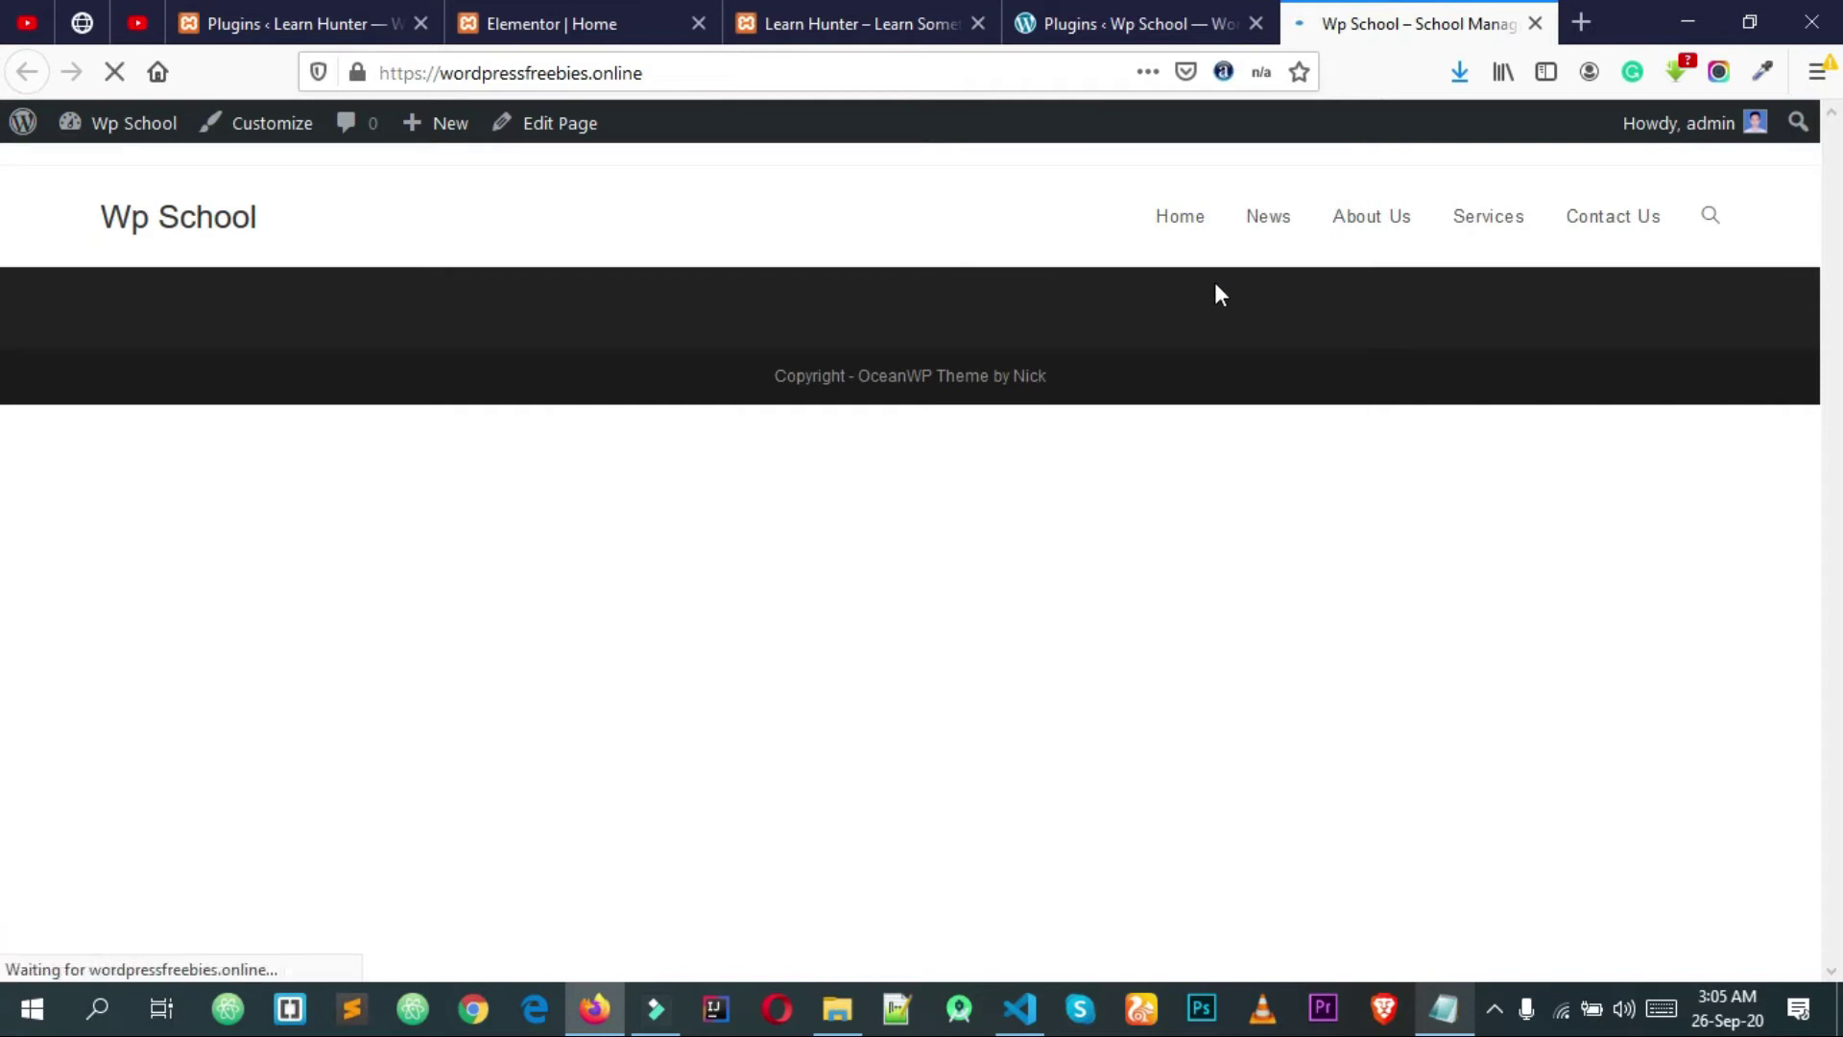
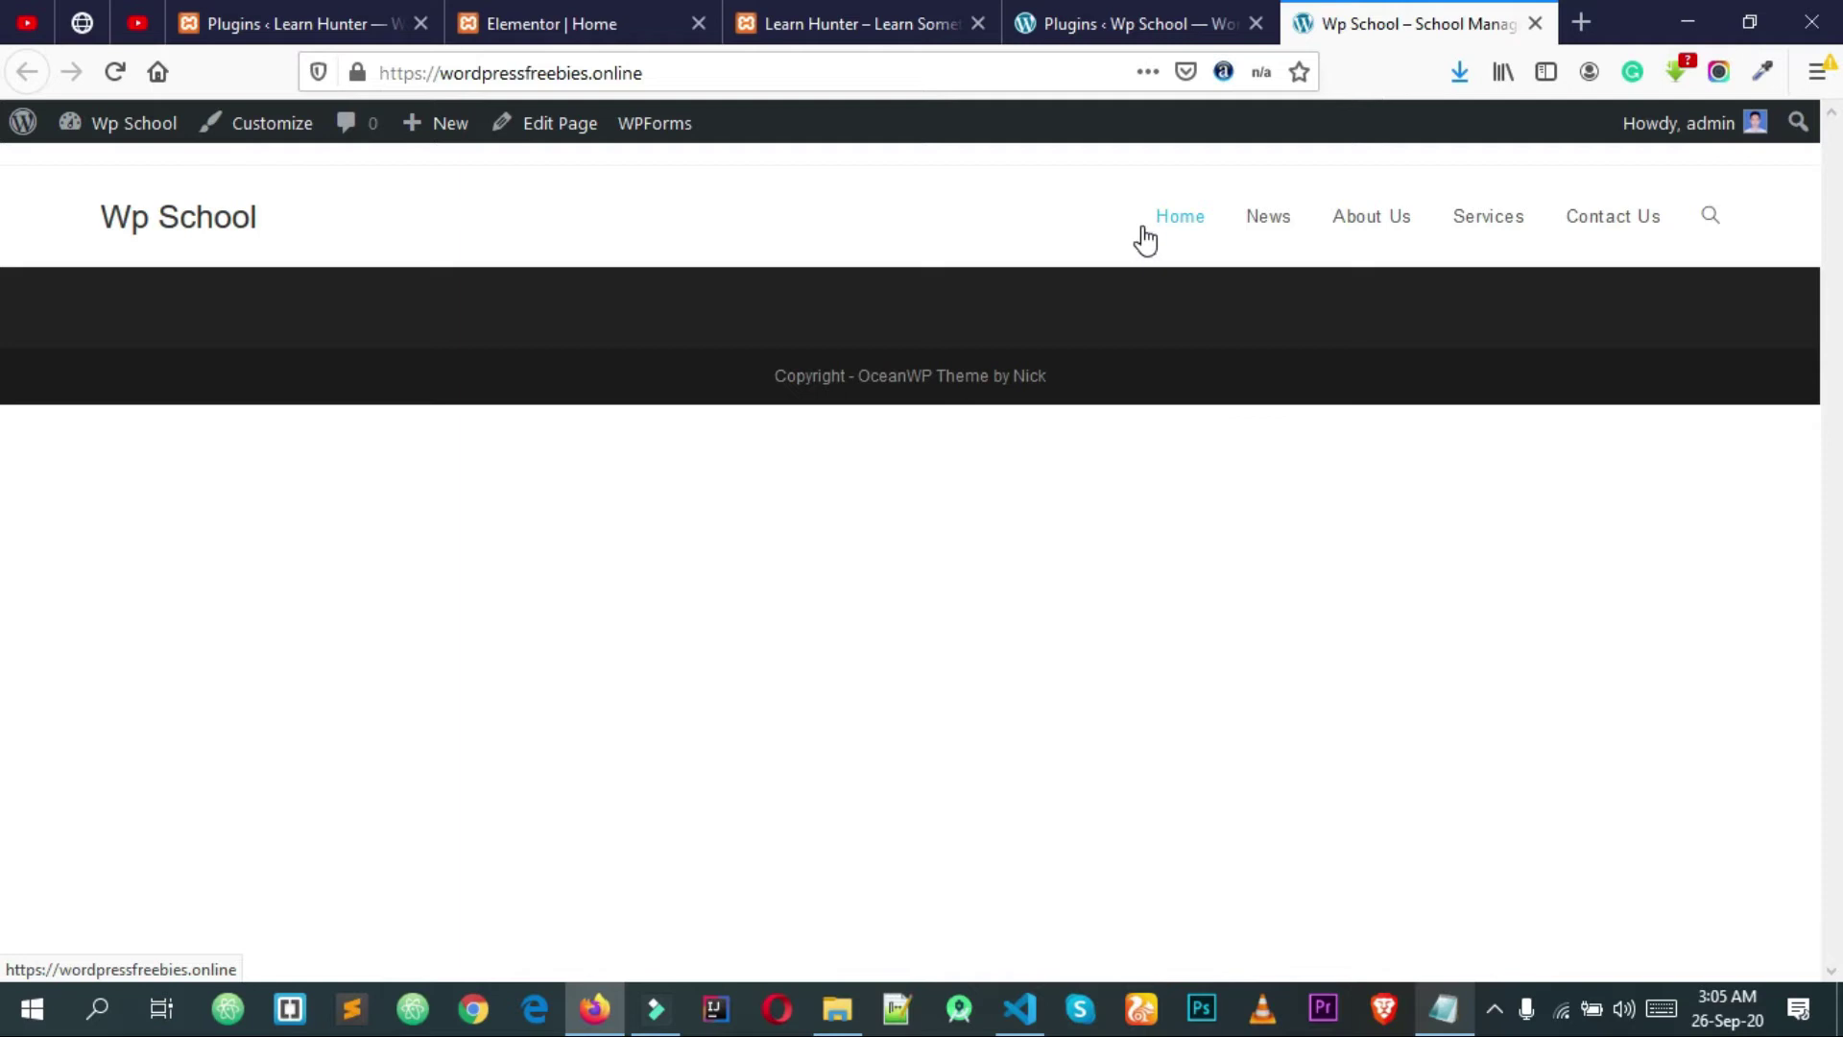
Step: Open the Home page's edit screen in a new tab and launch it in Elementor
click(1111, 13)
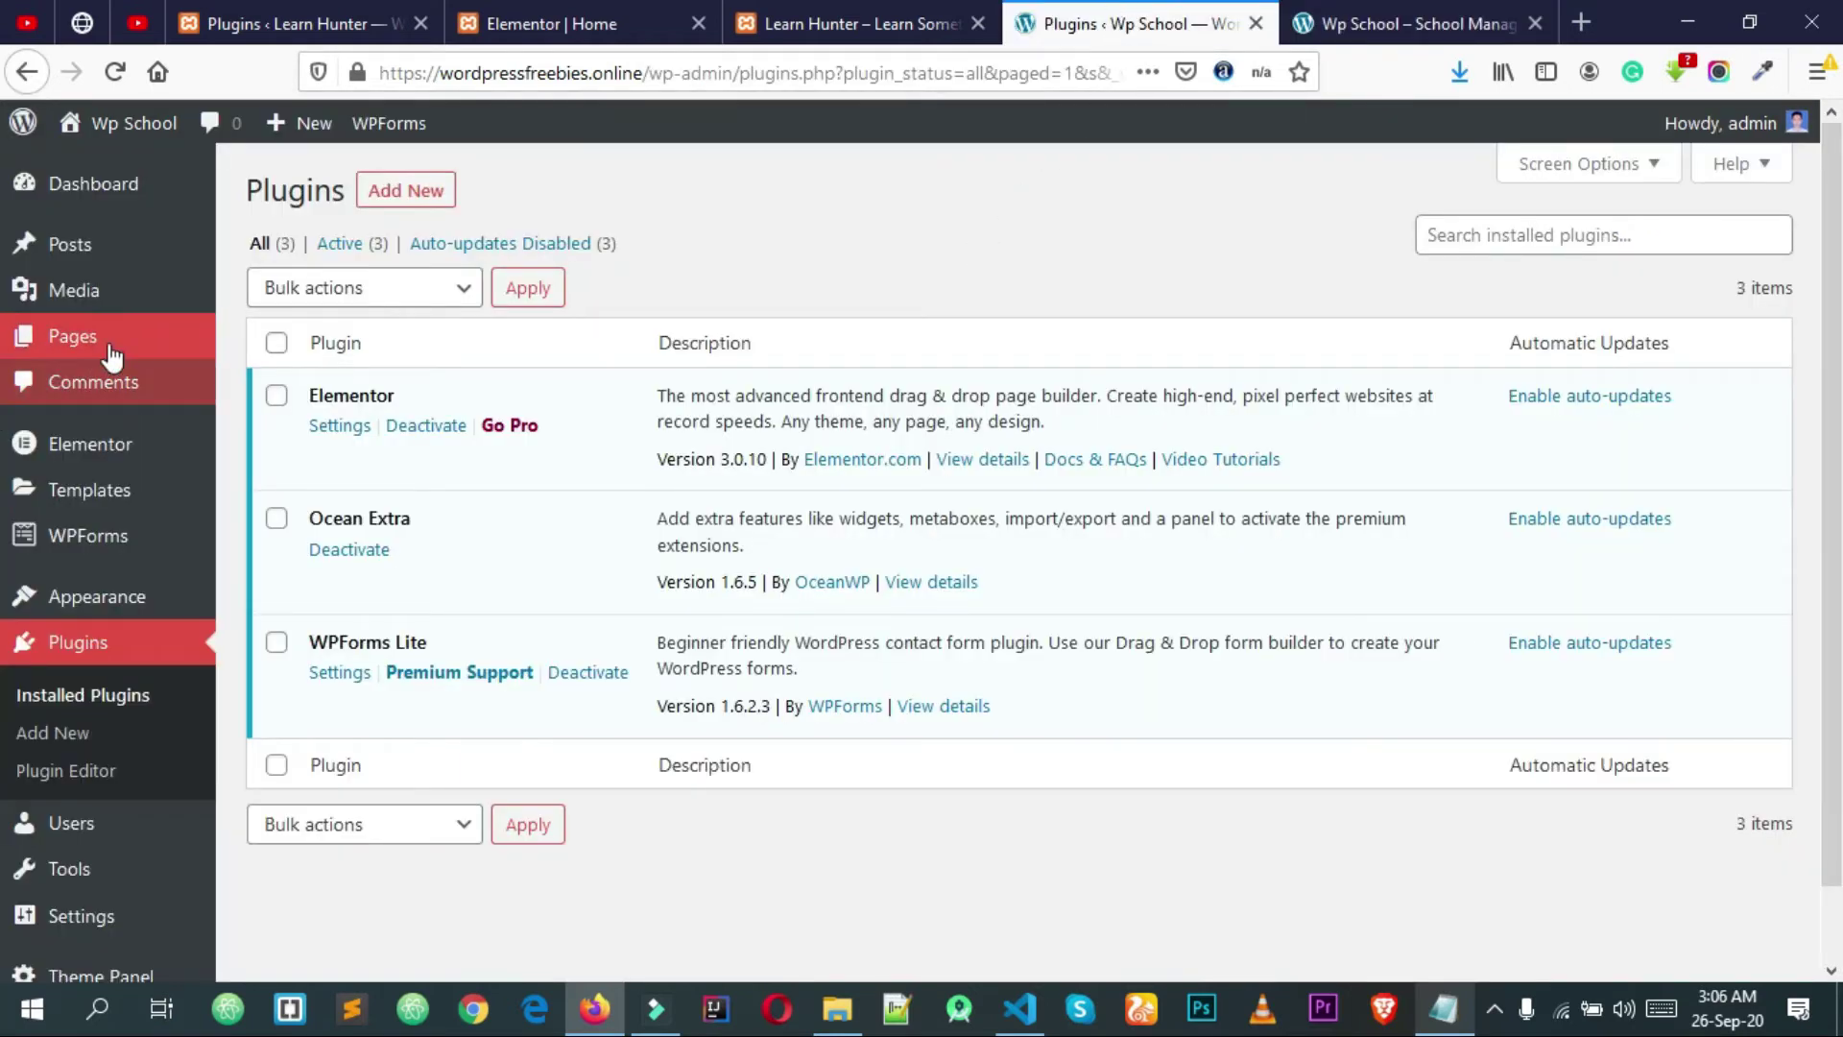
mouse_move(109, 351)
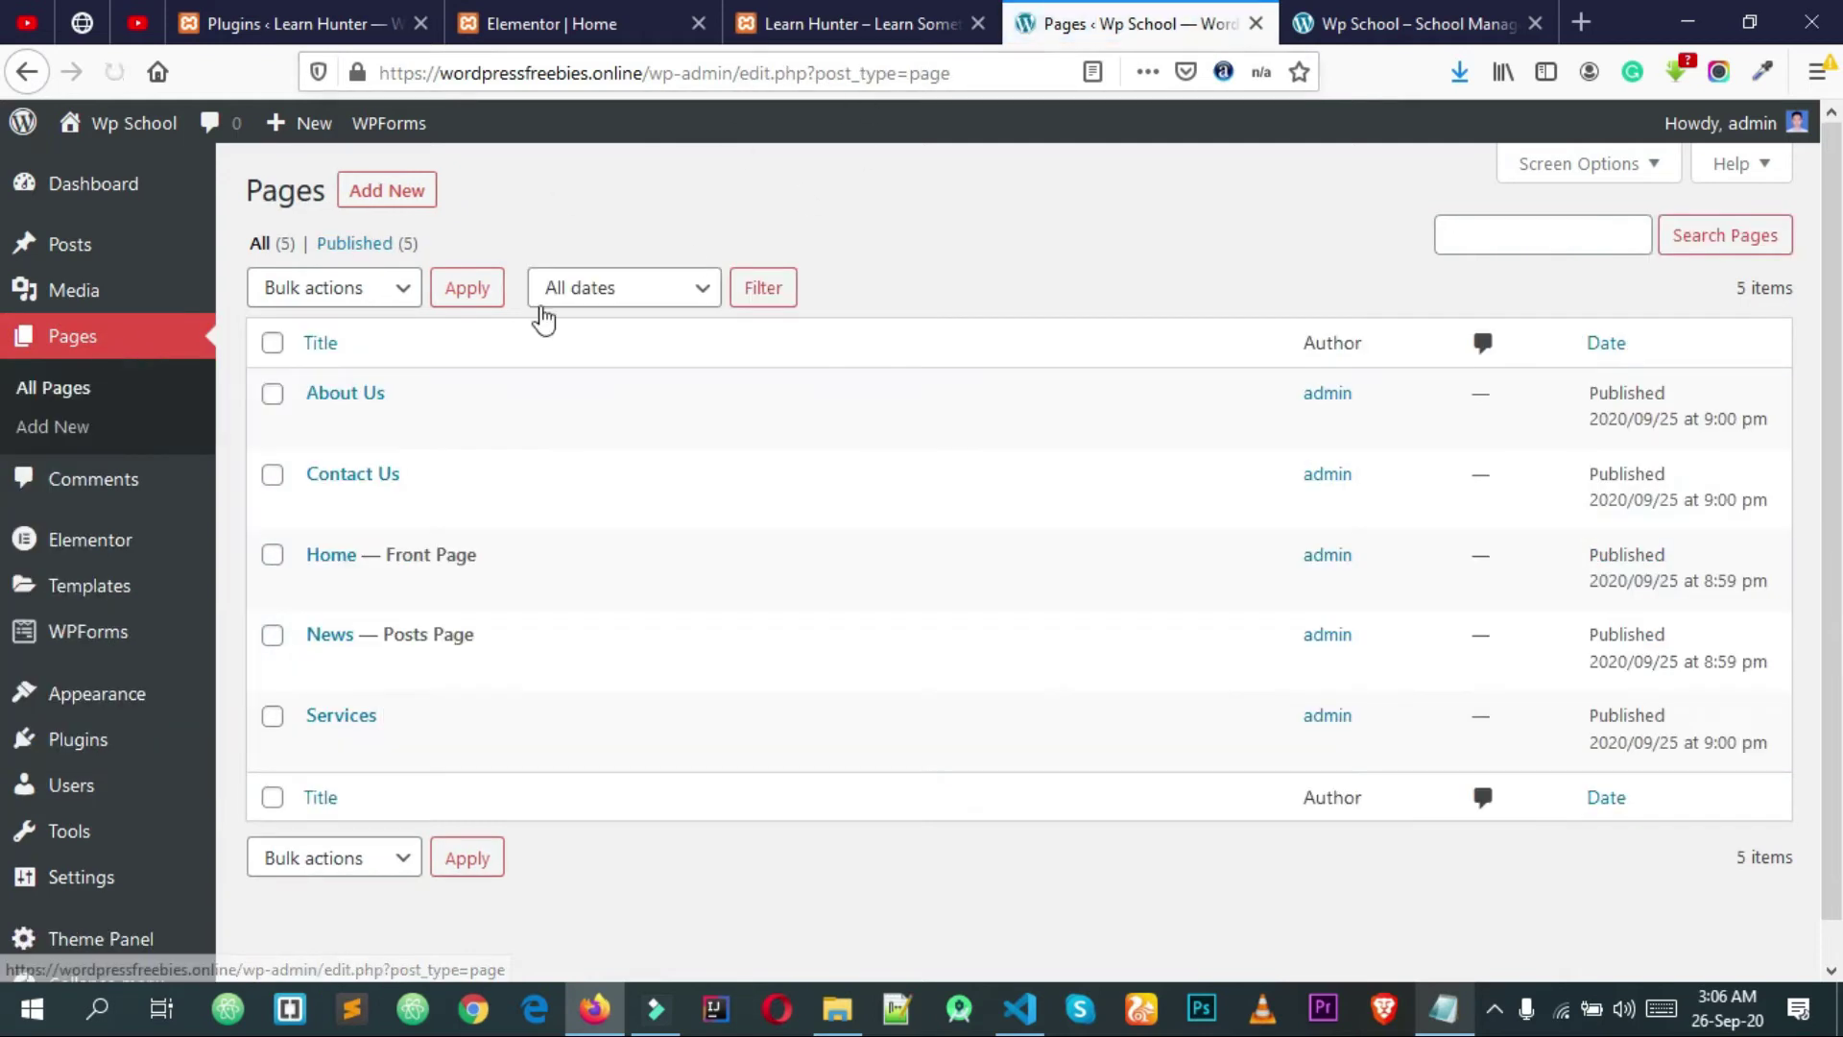
right_click(336, 560)
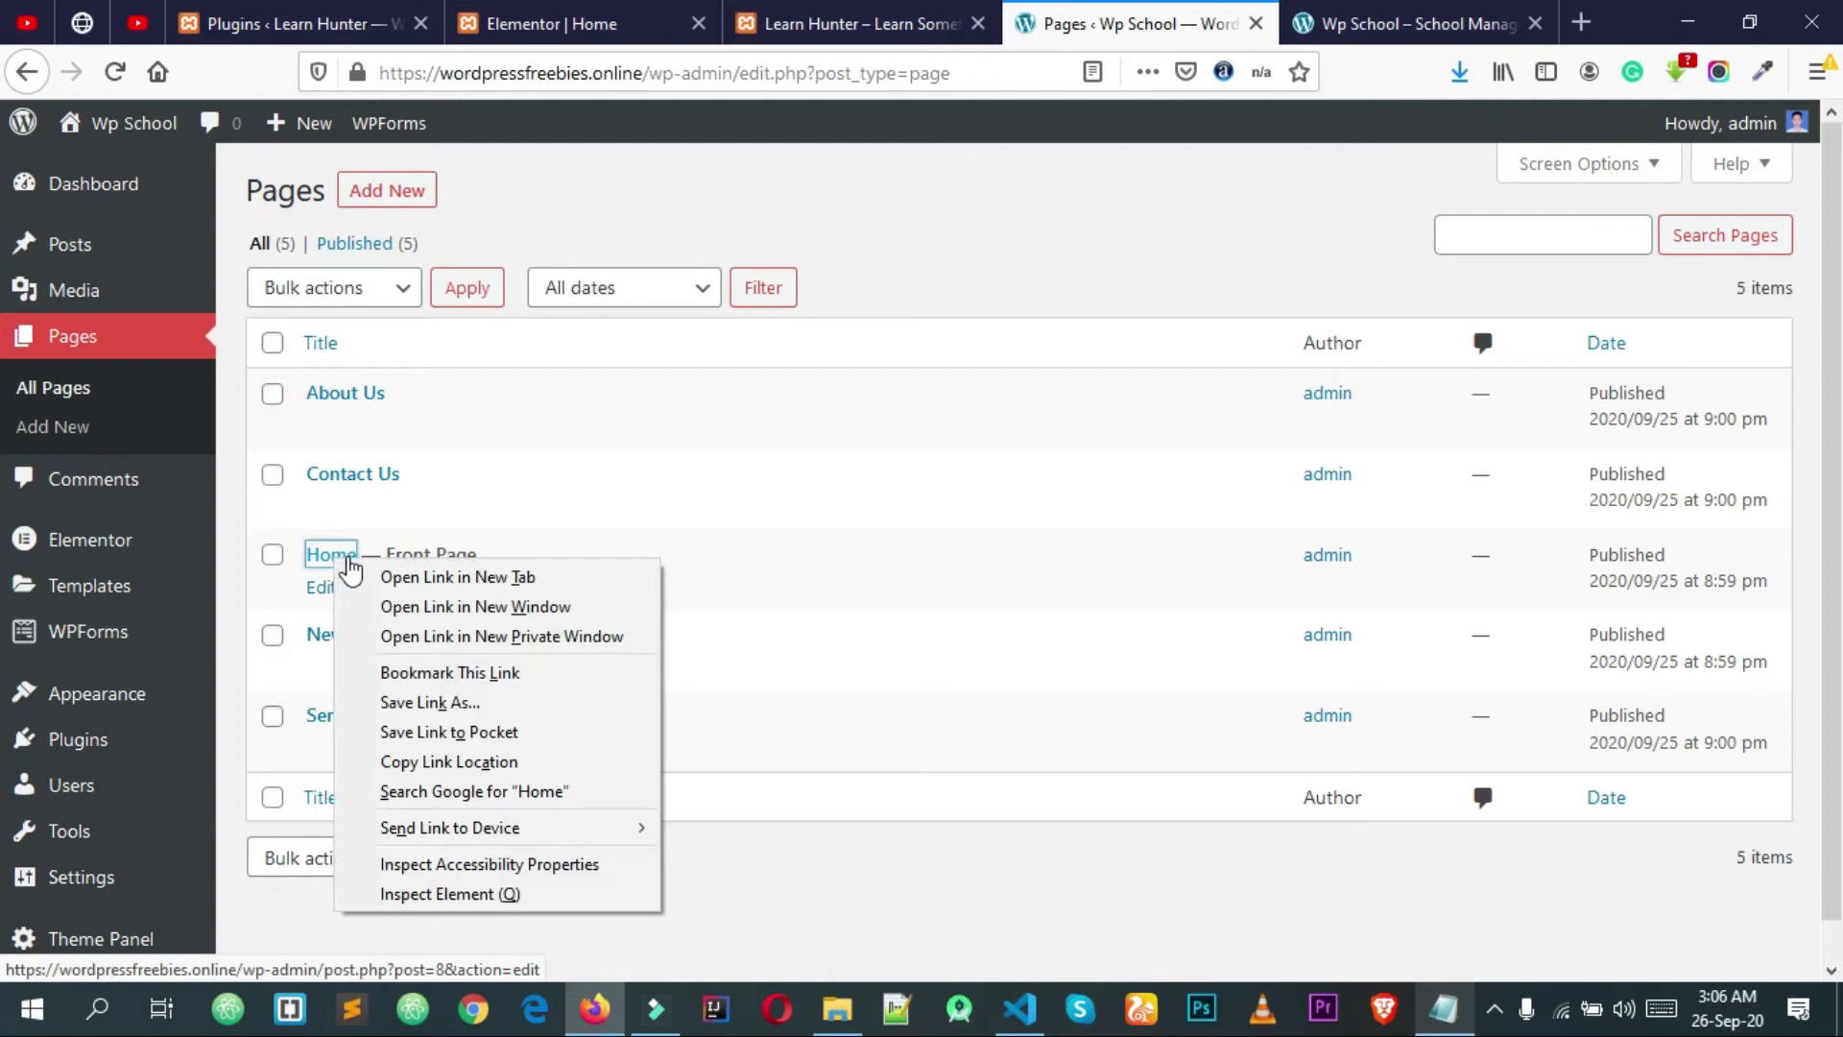
click(390, 577)
click(1267, 23)
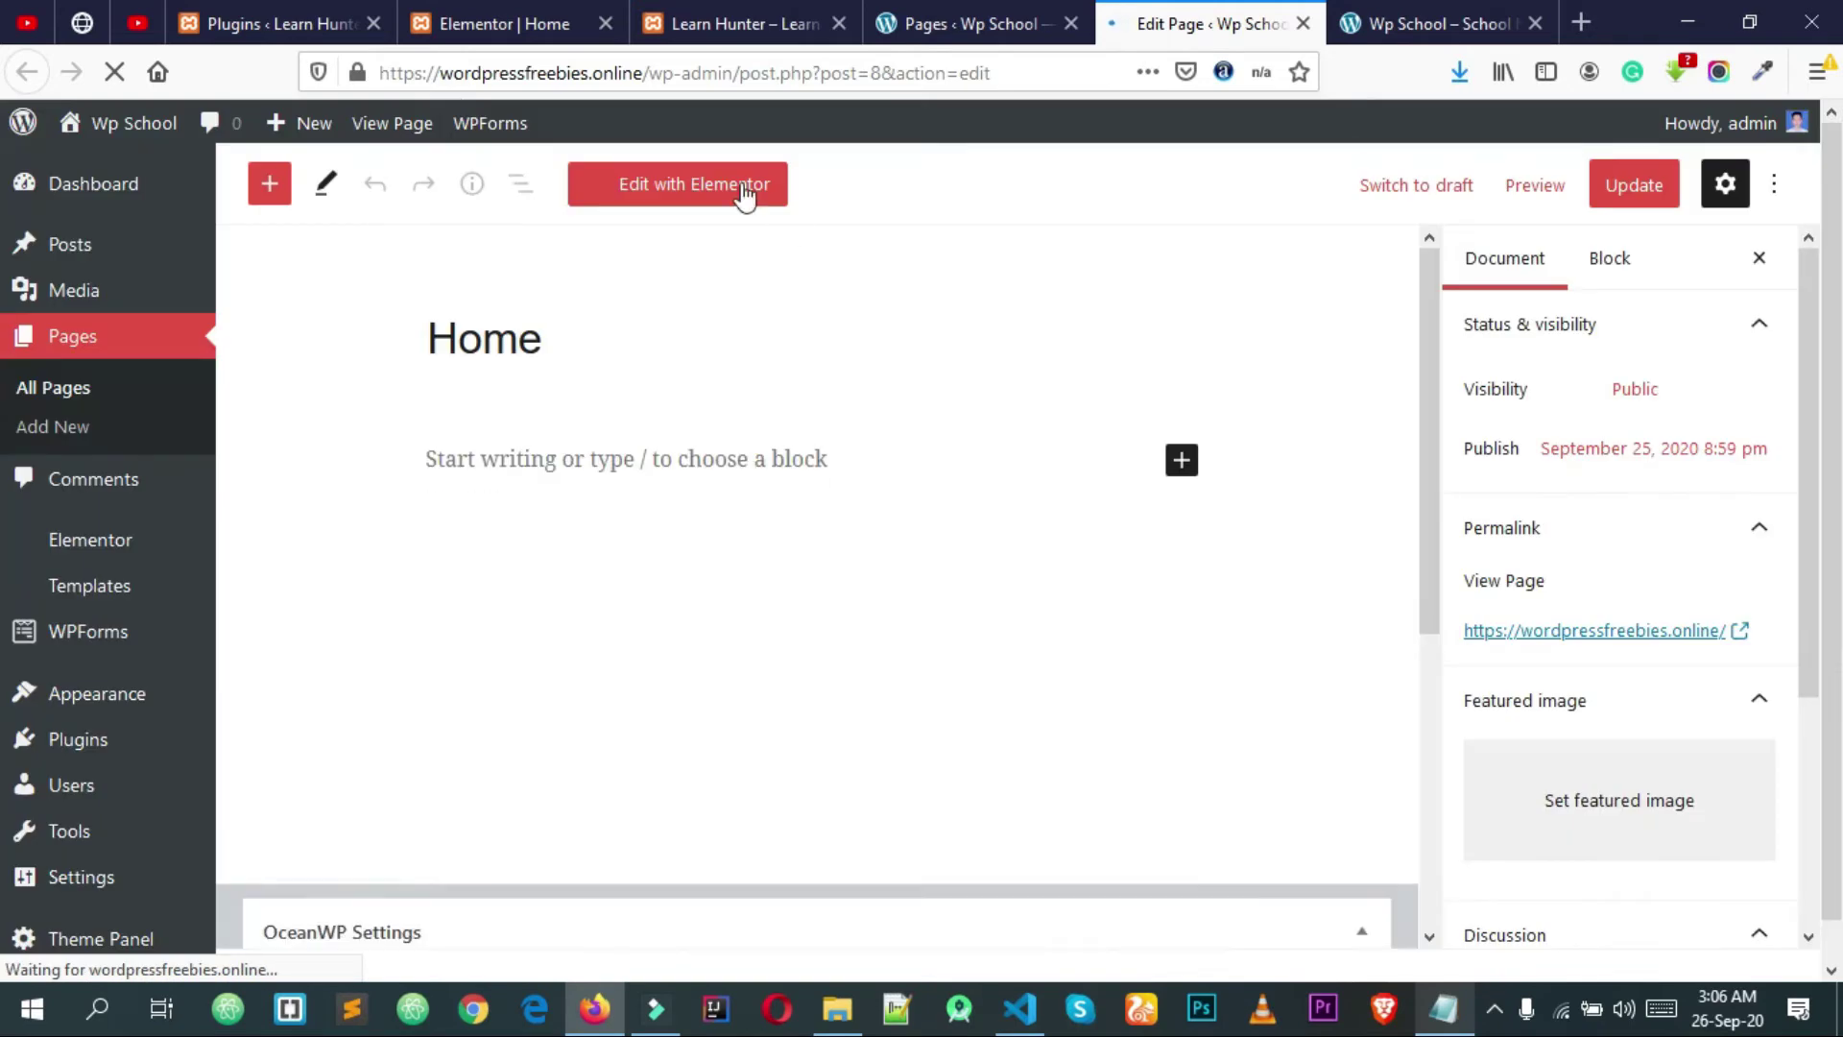
click(687, 184)
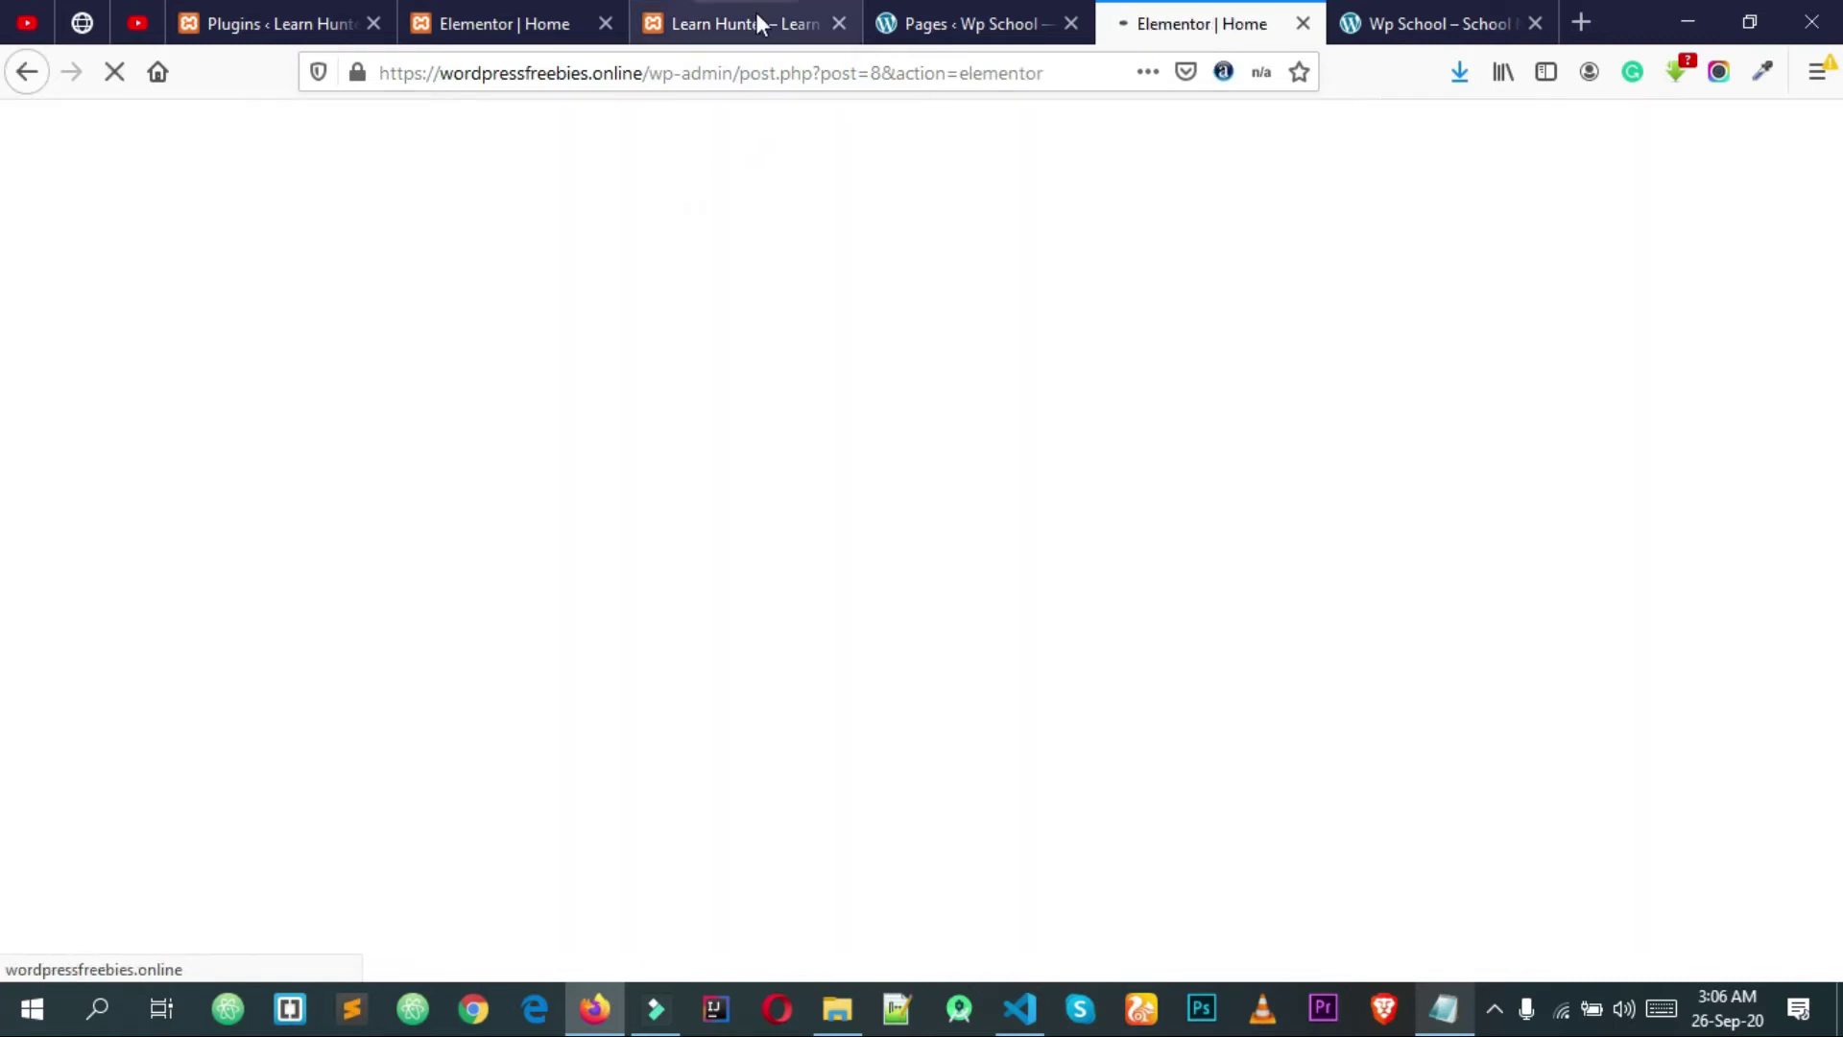
click(756, 14)
Step: Review the Learn Hunter demo homepage, then return to the Elementor Home tab
scroll(1024, 475, down, 10)
scroll(1024, 475, down, 10)
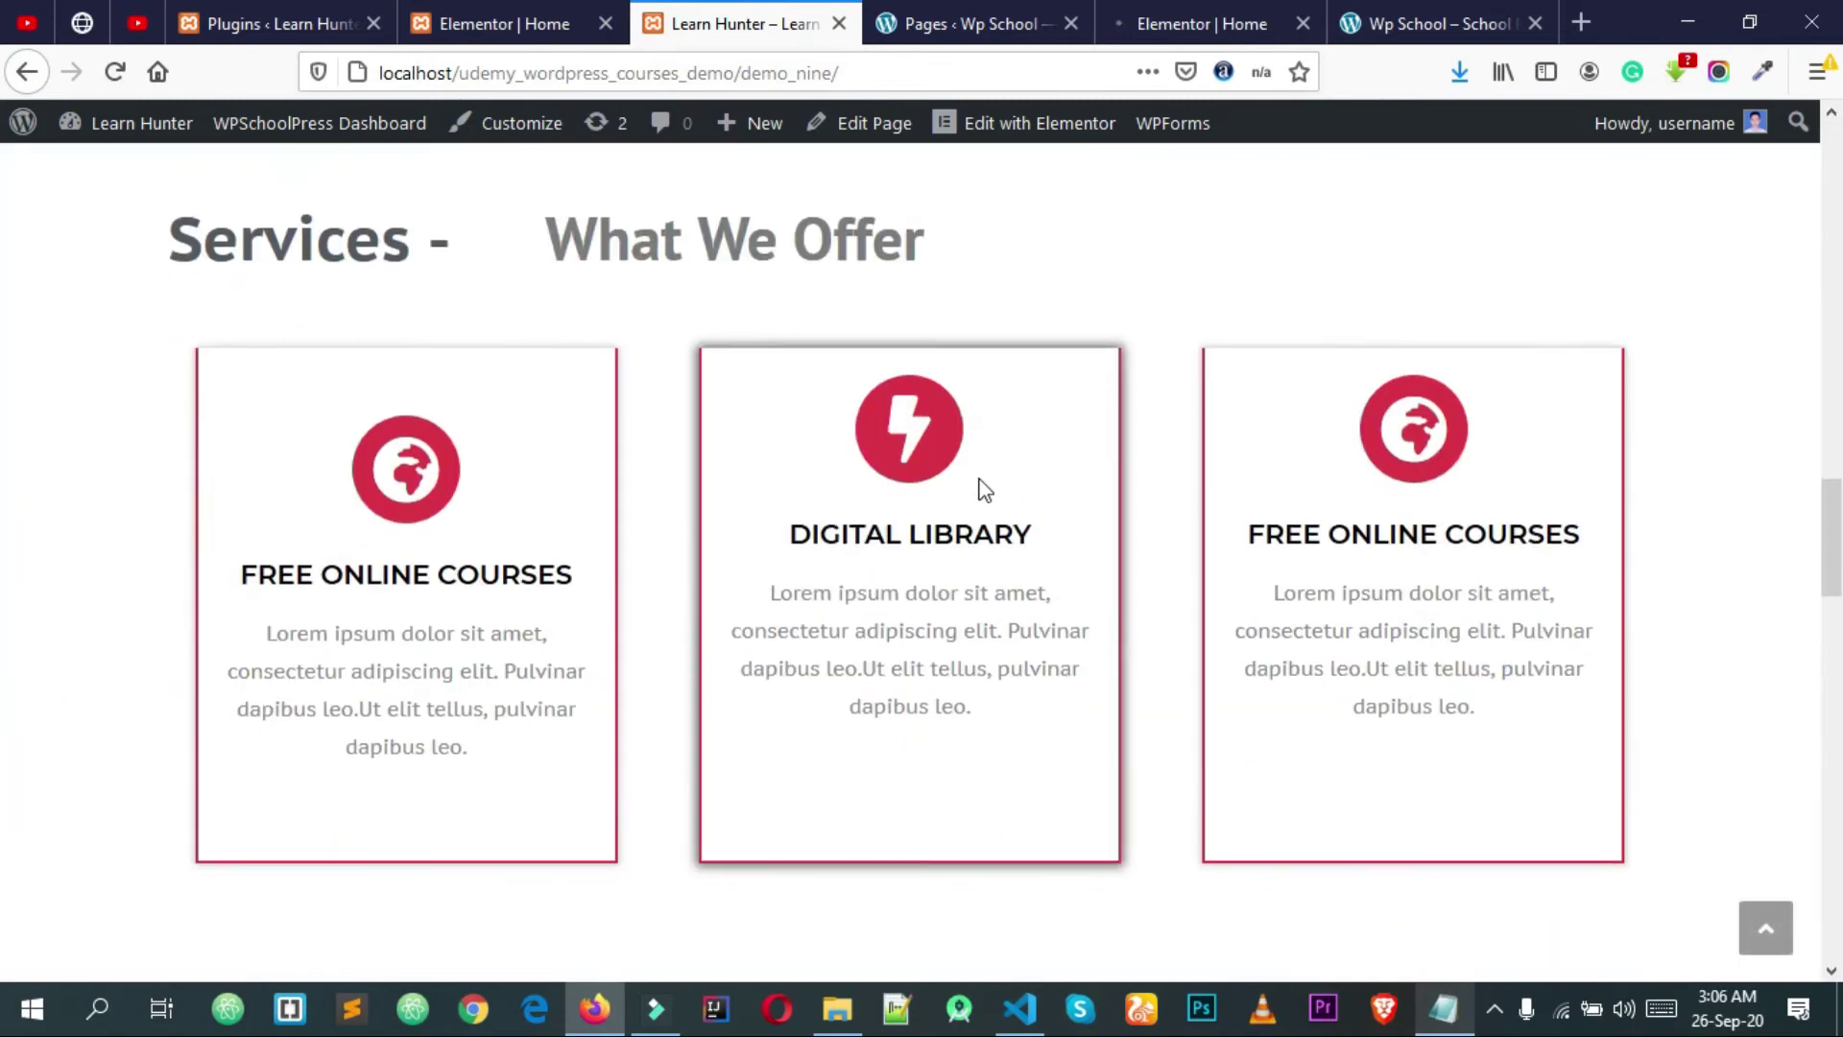
scroll(1026, 519, up, 8)
scroll(1024, 521, up, 8)
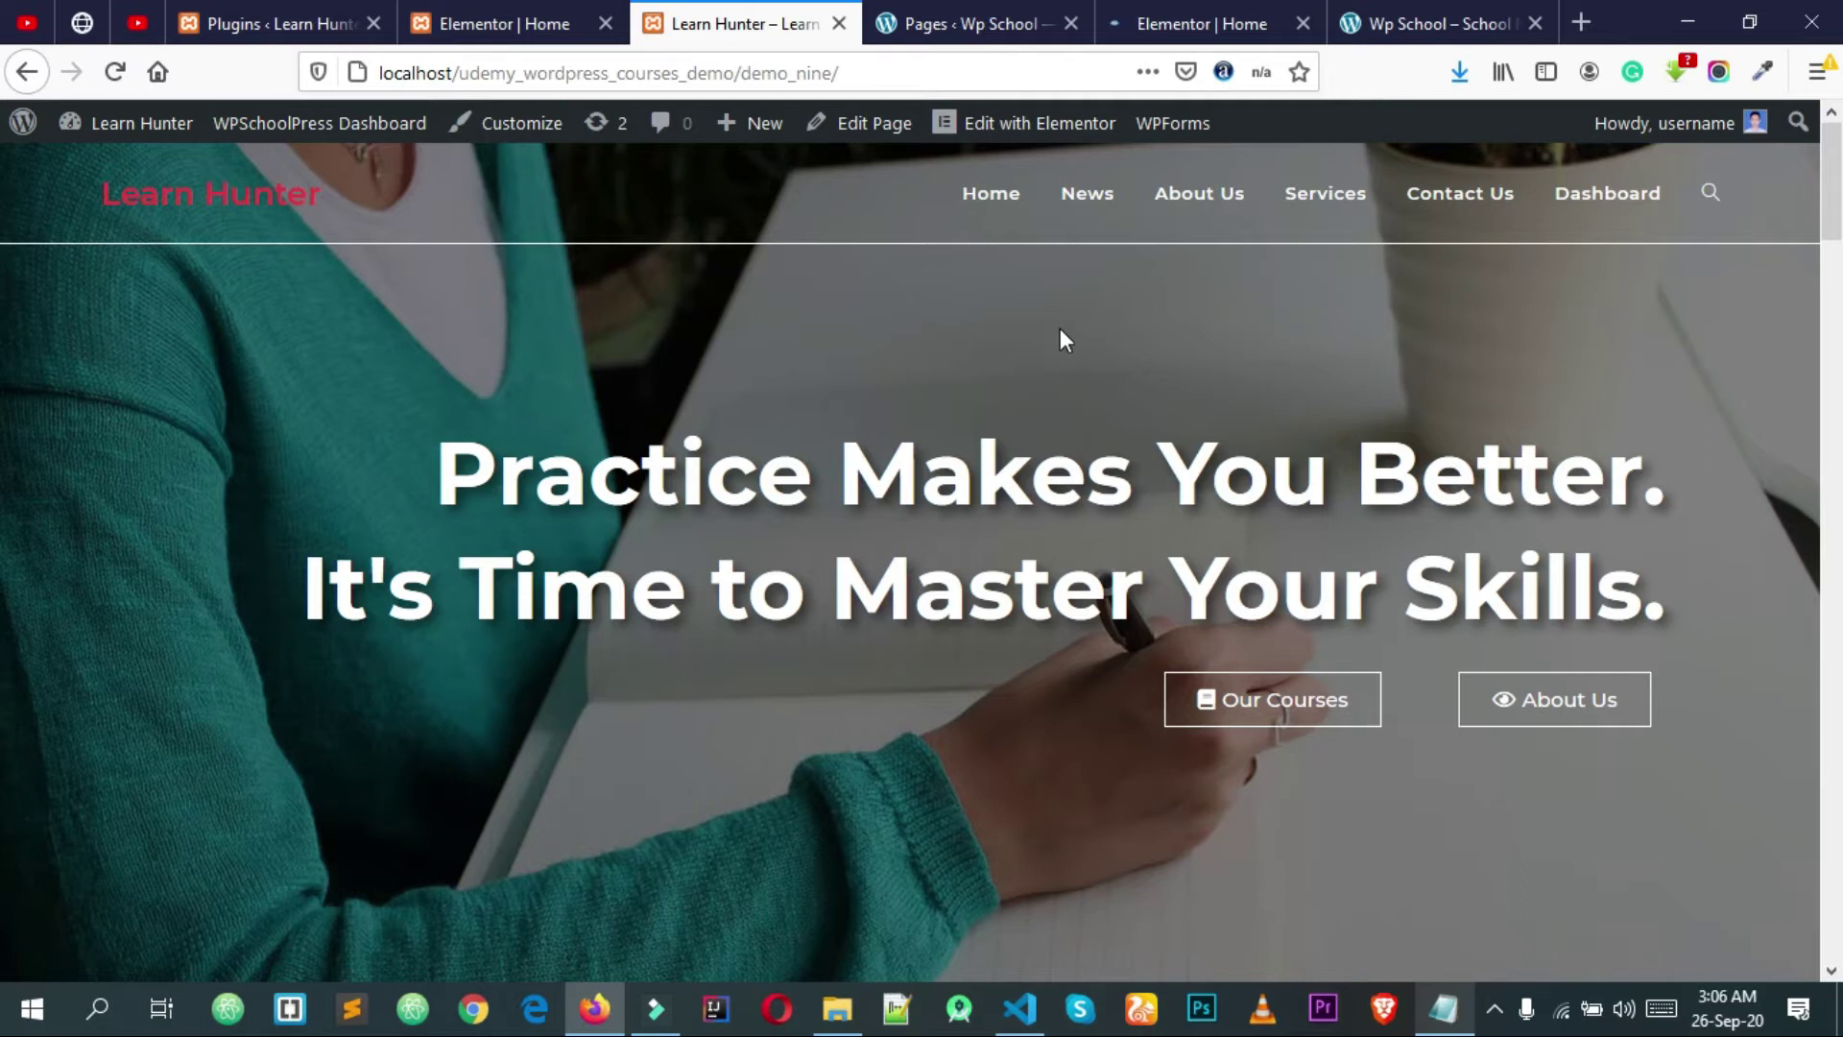
click(1215, 21)
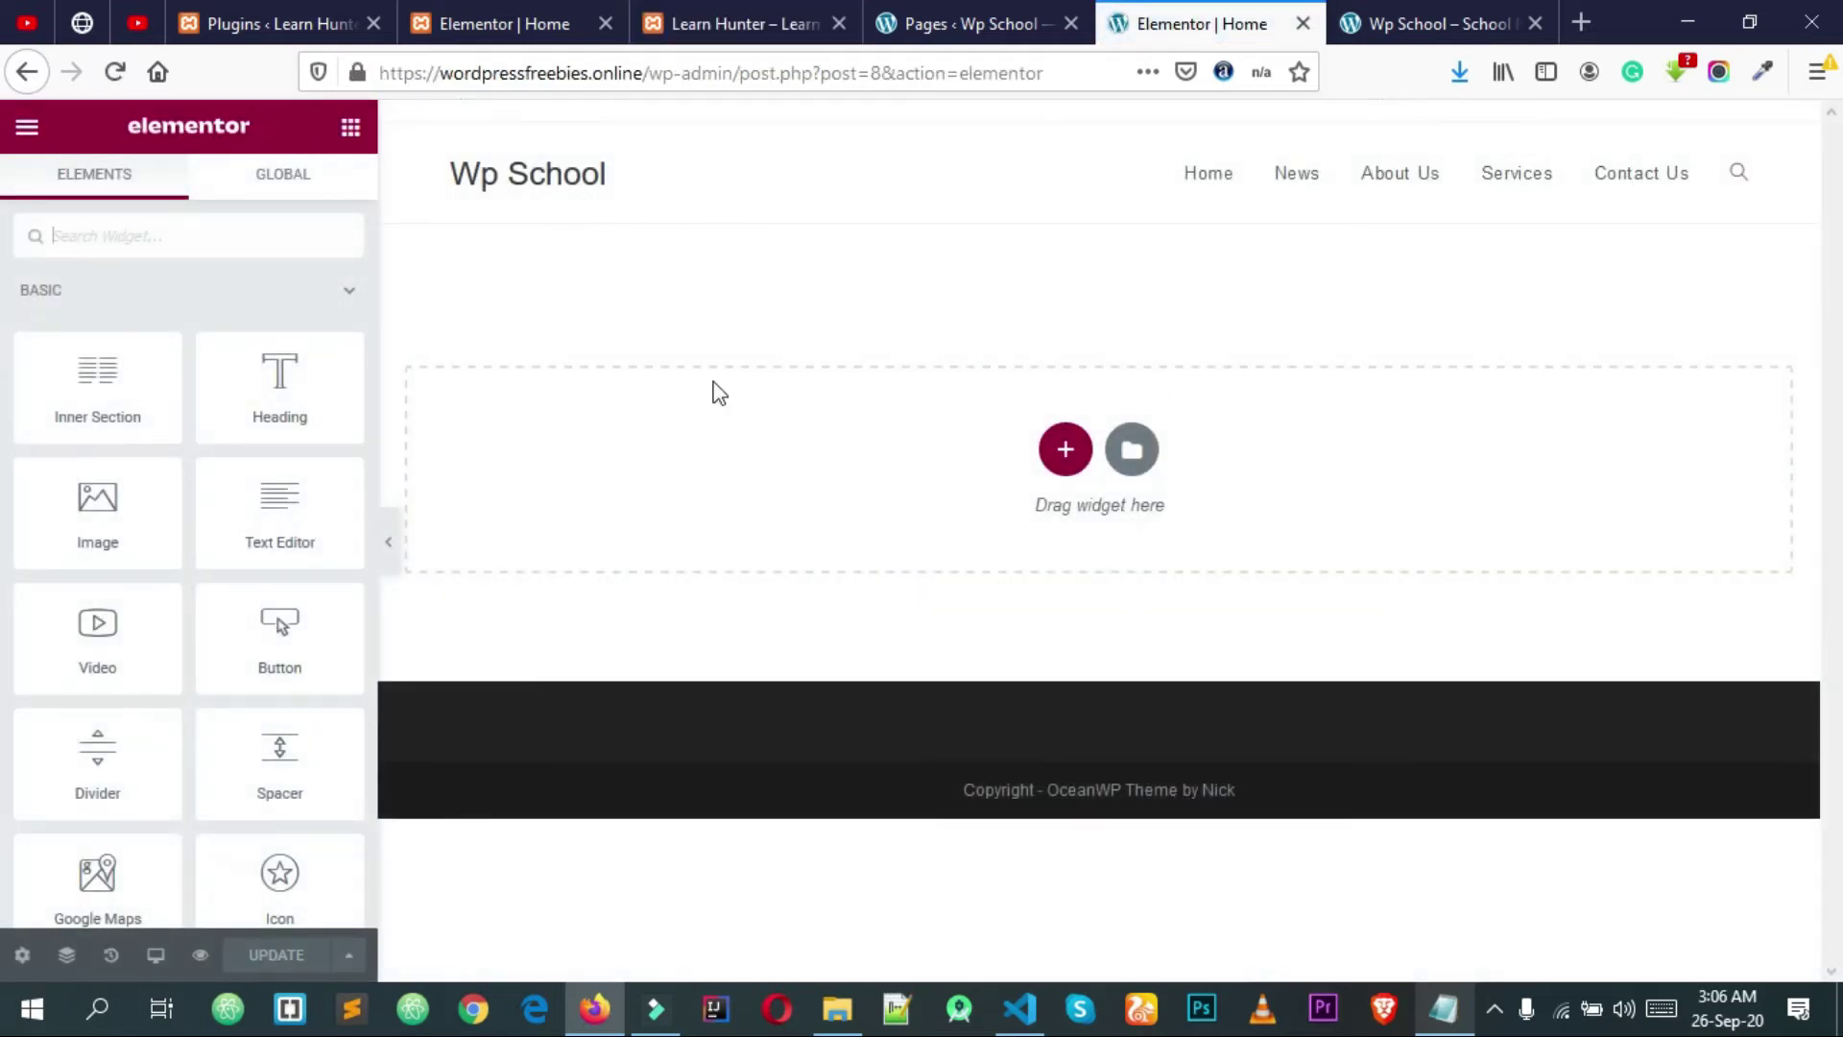
Step: Start importing a template file from Elementor's template library
click(1133, 450)
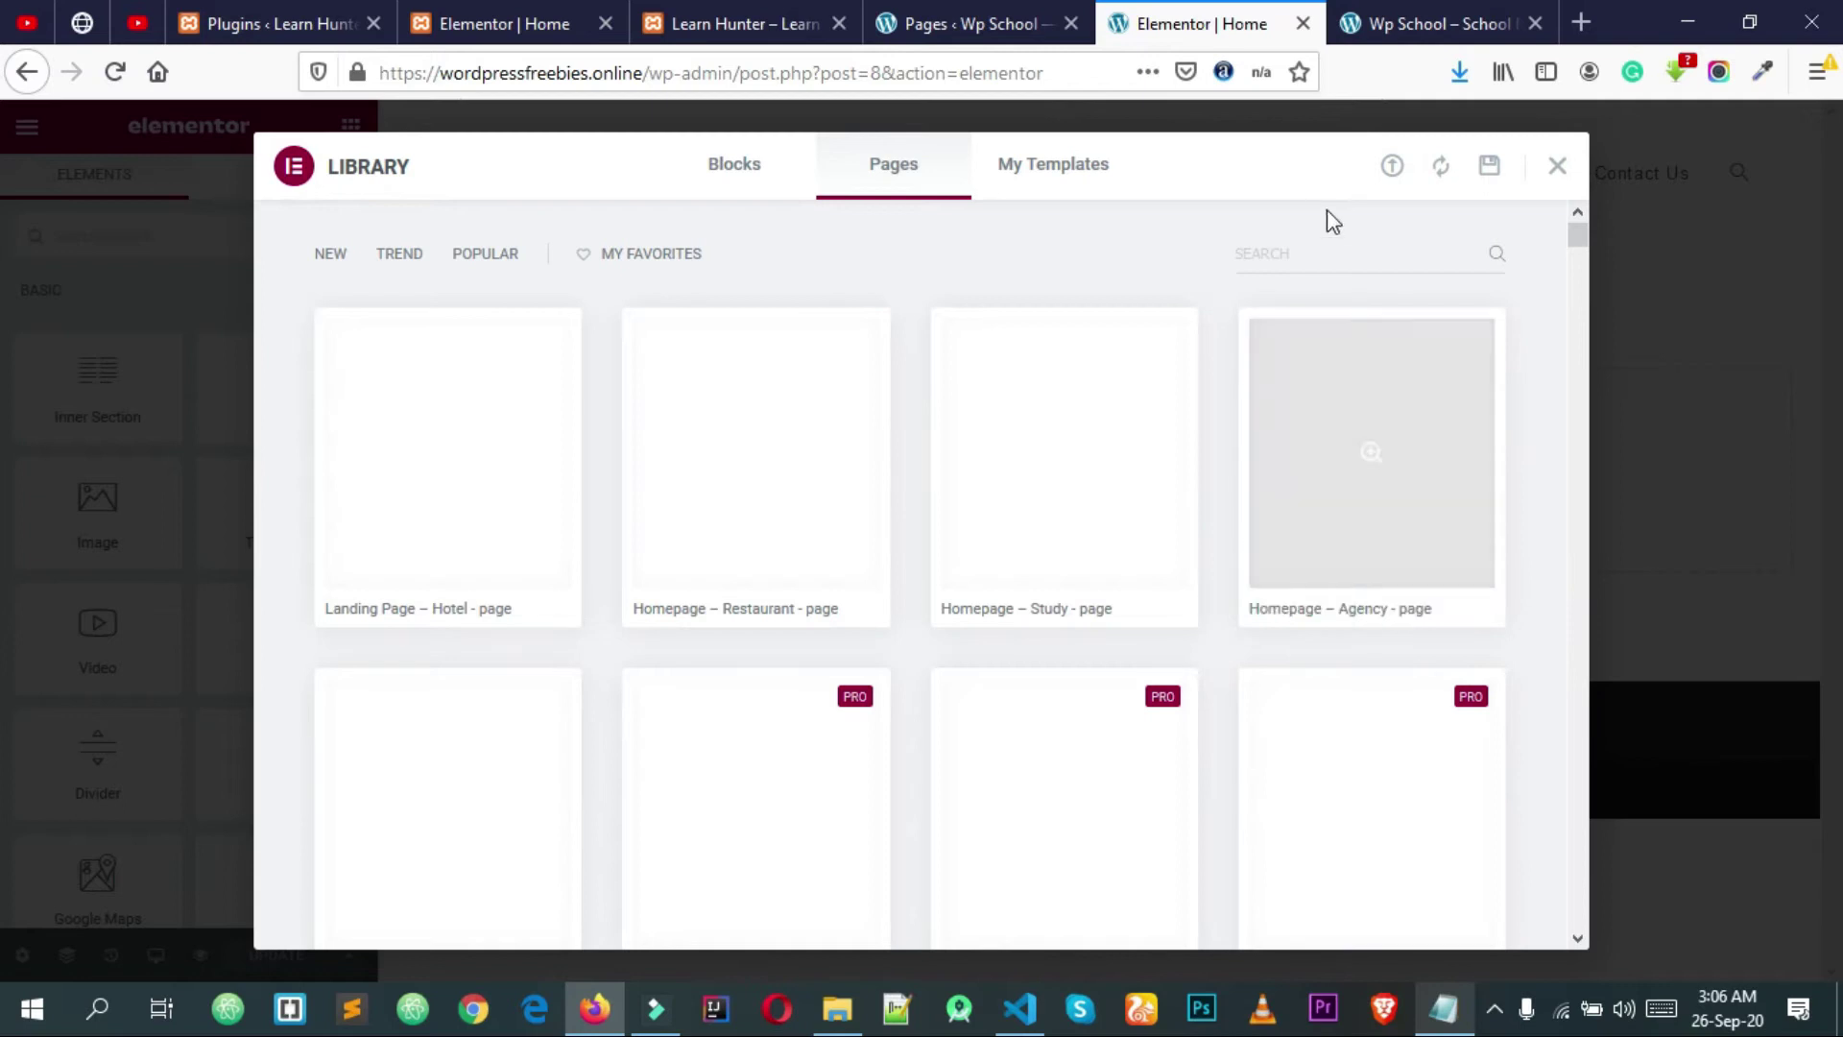
click(1392, 169)
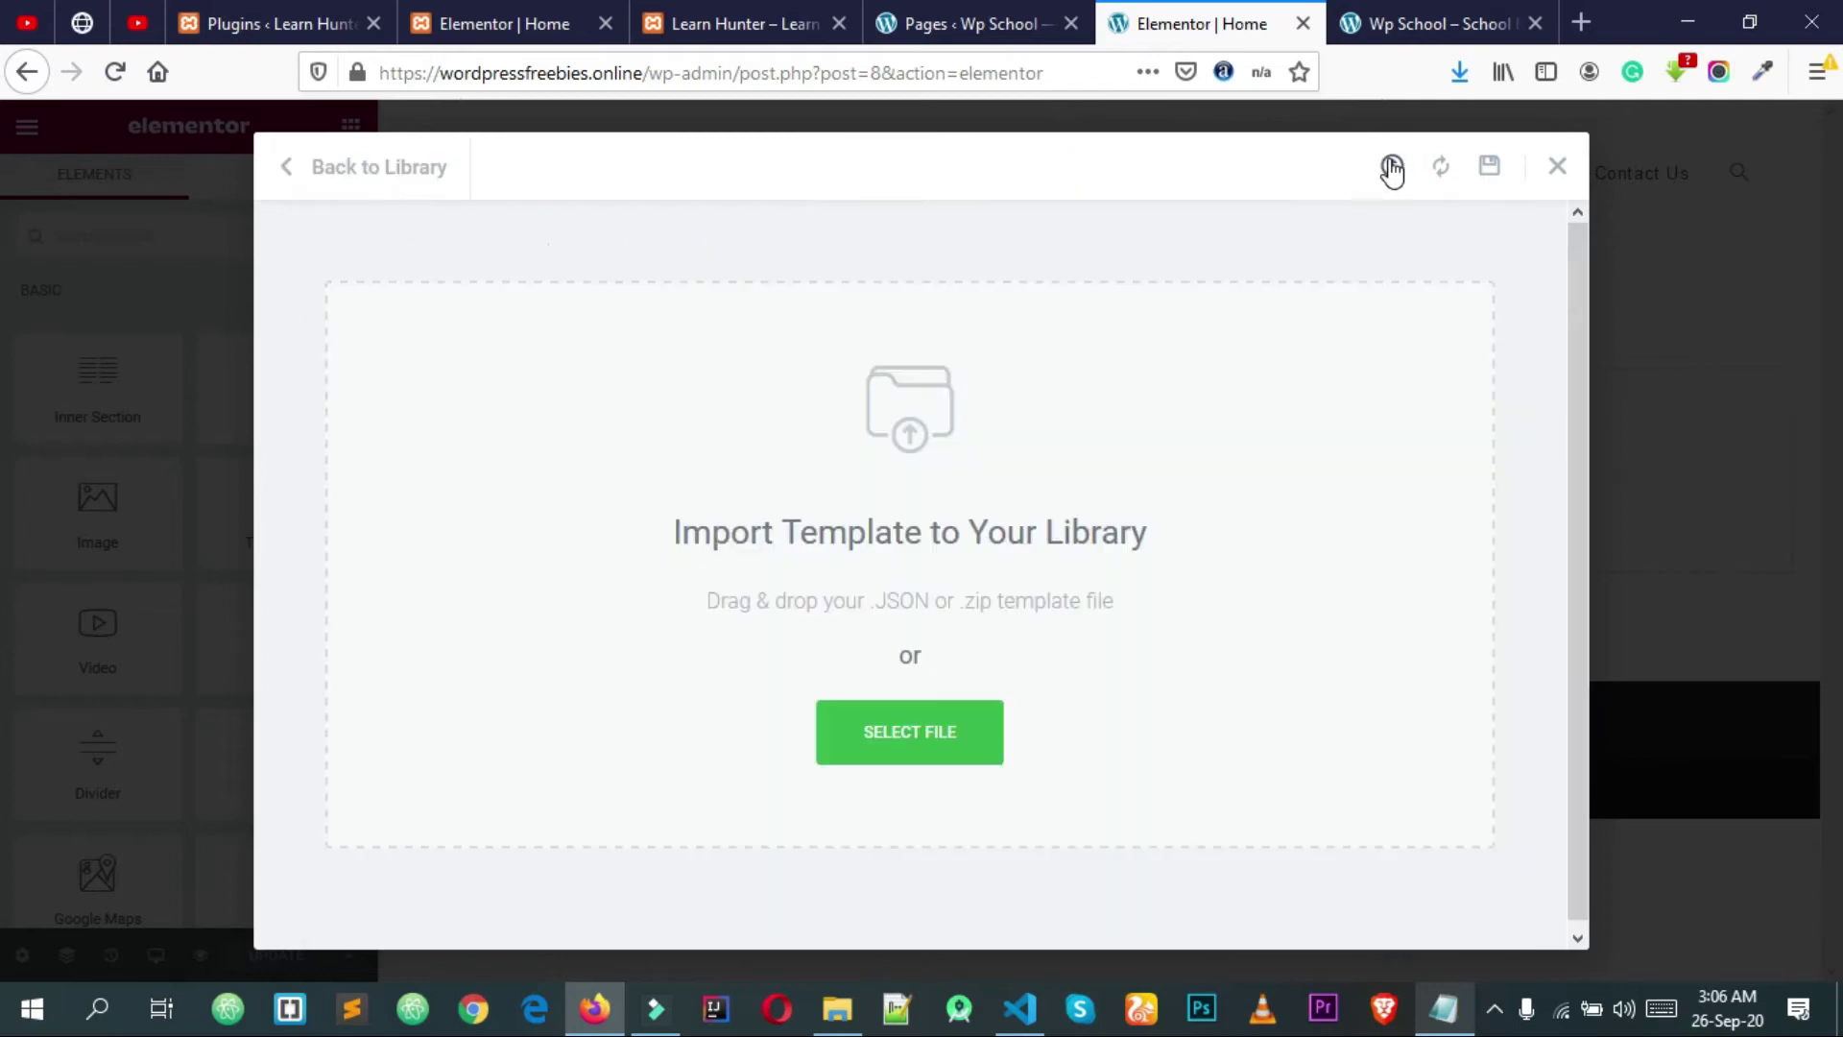
click(874, 735)
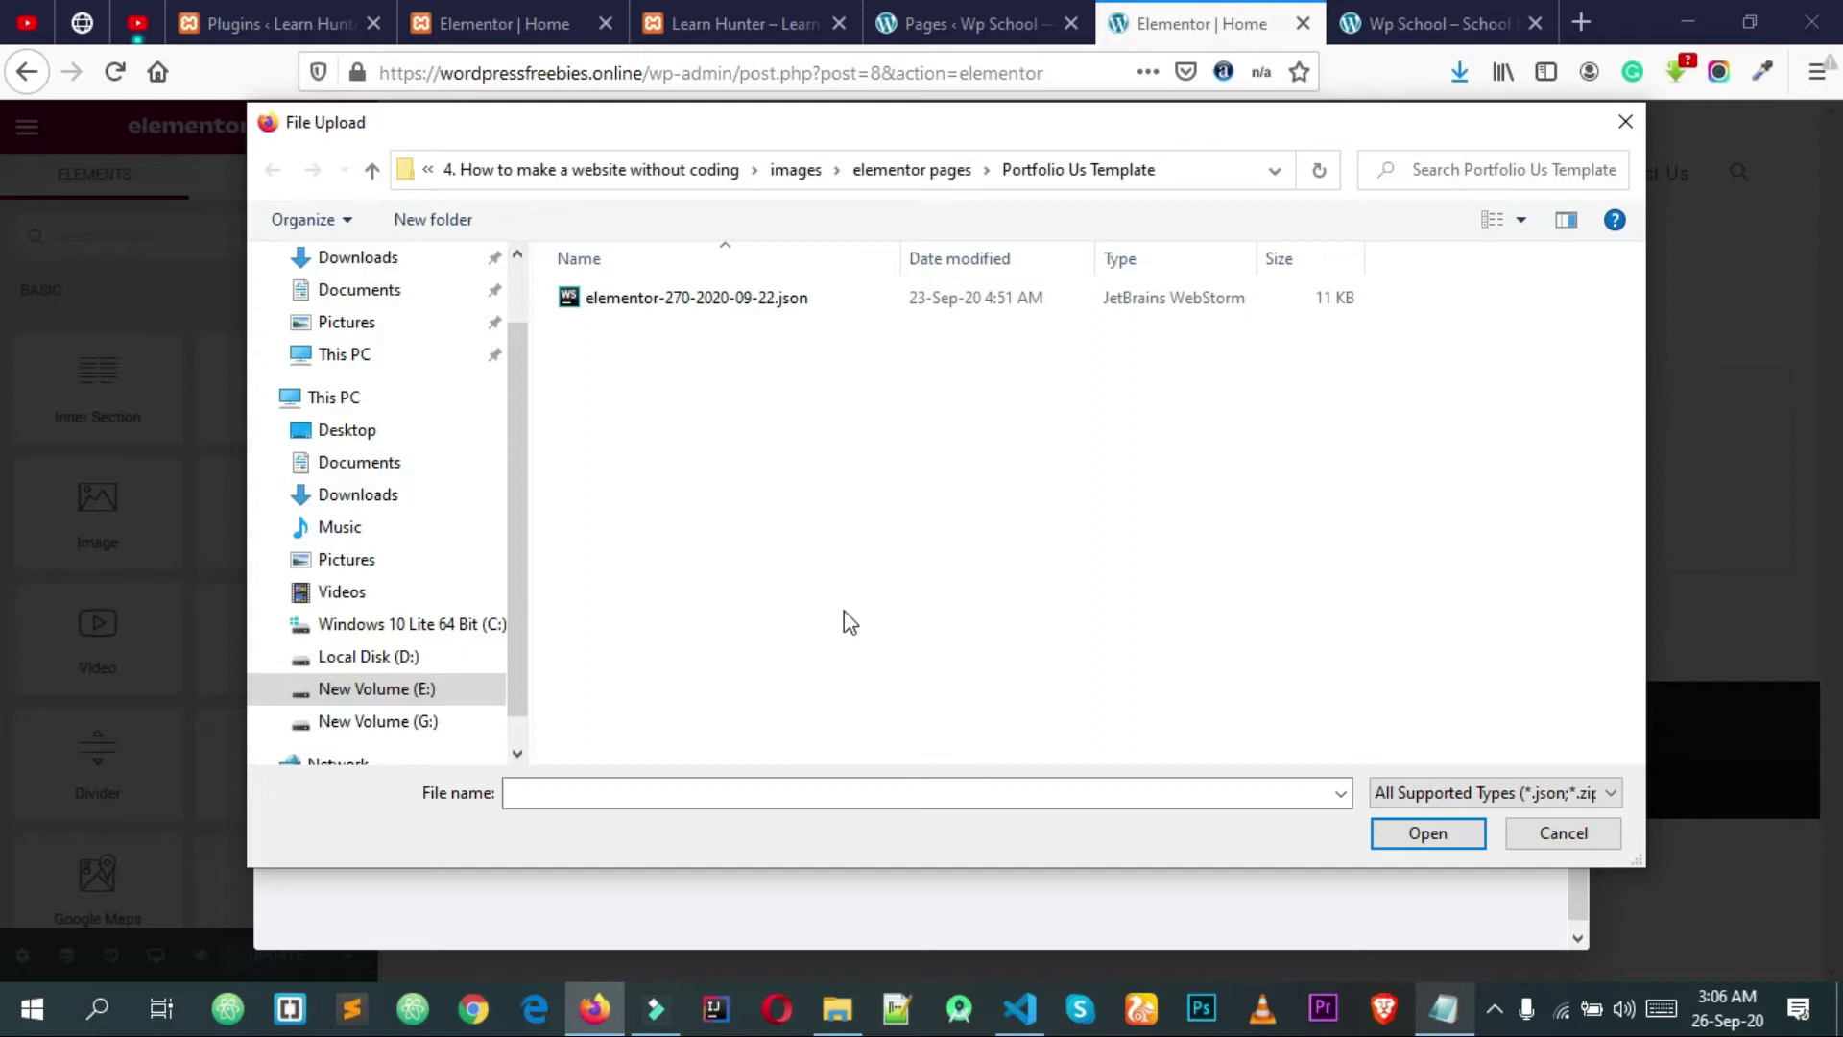
scroll(438, 568, up, 2)
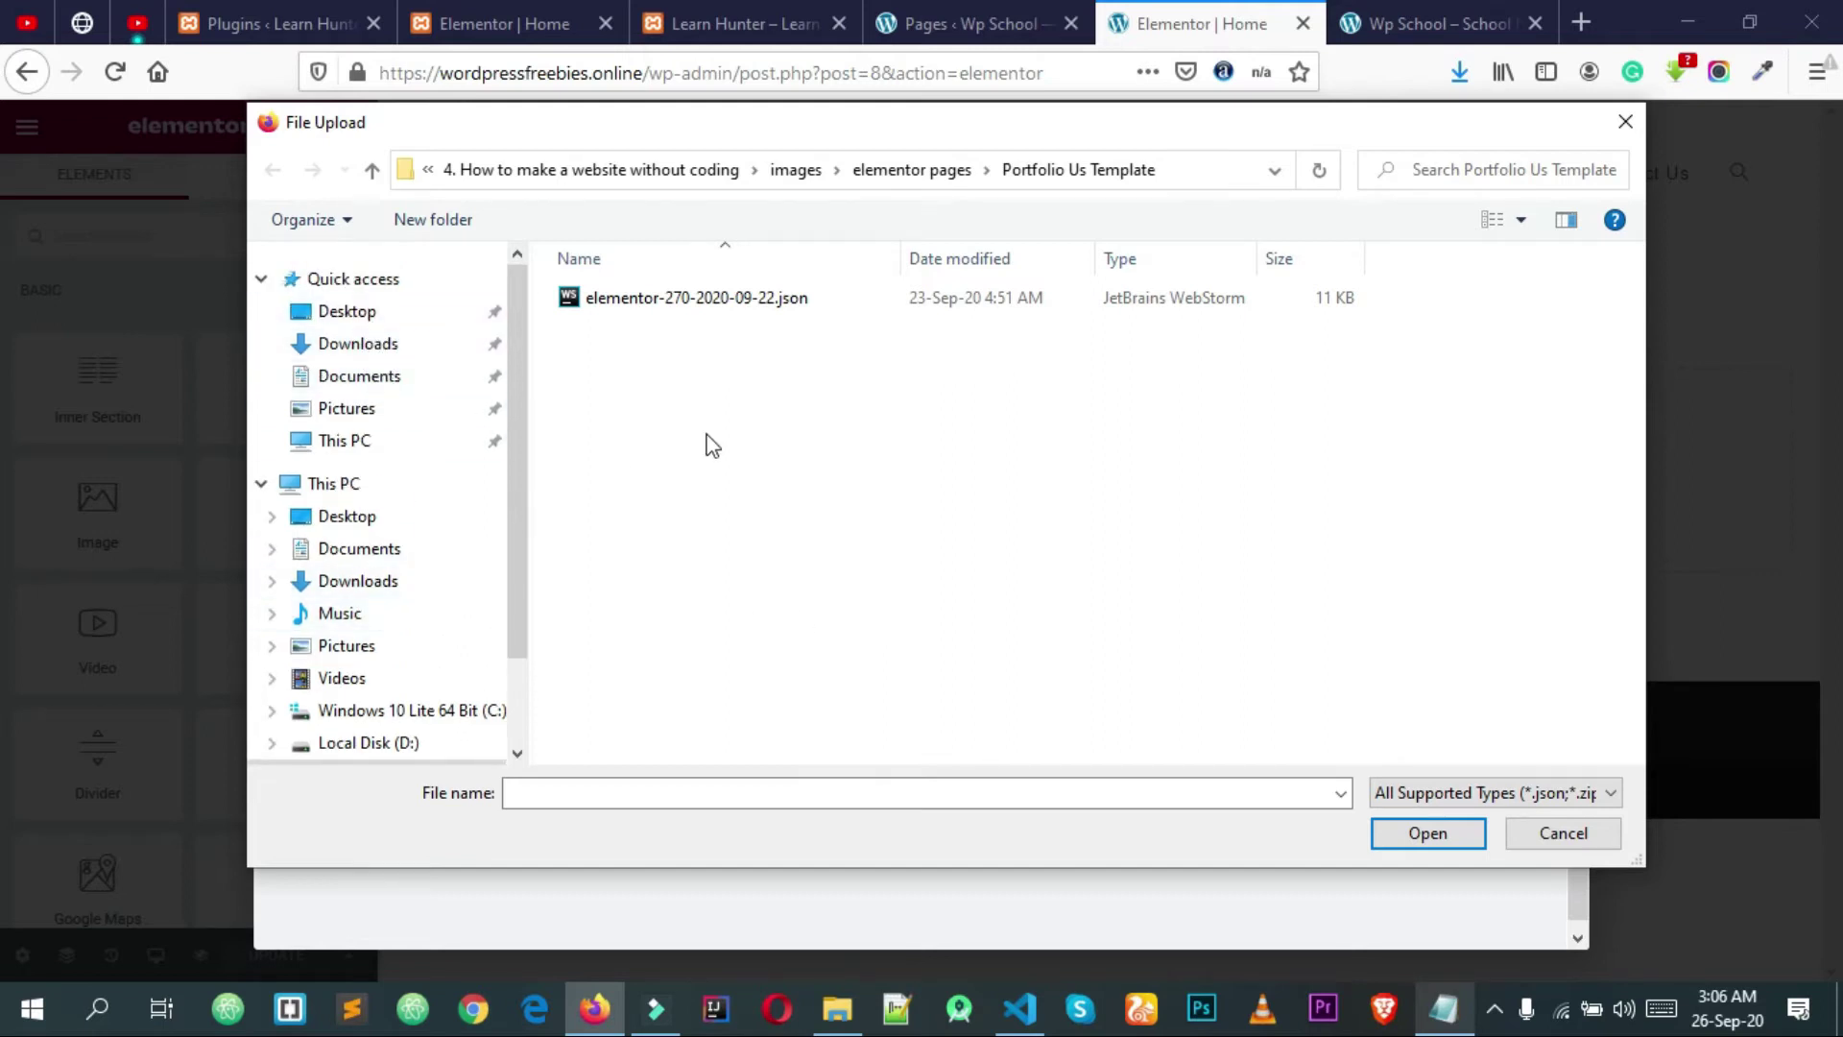
scroll(350, 474, down, 3)
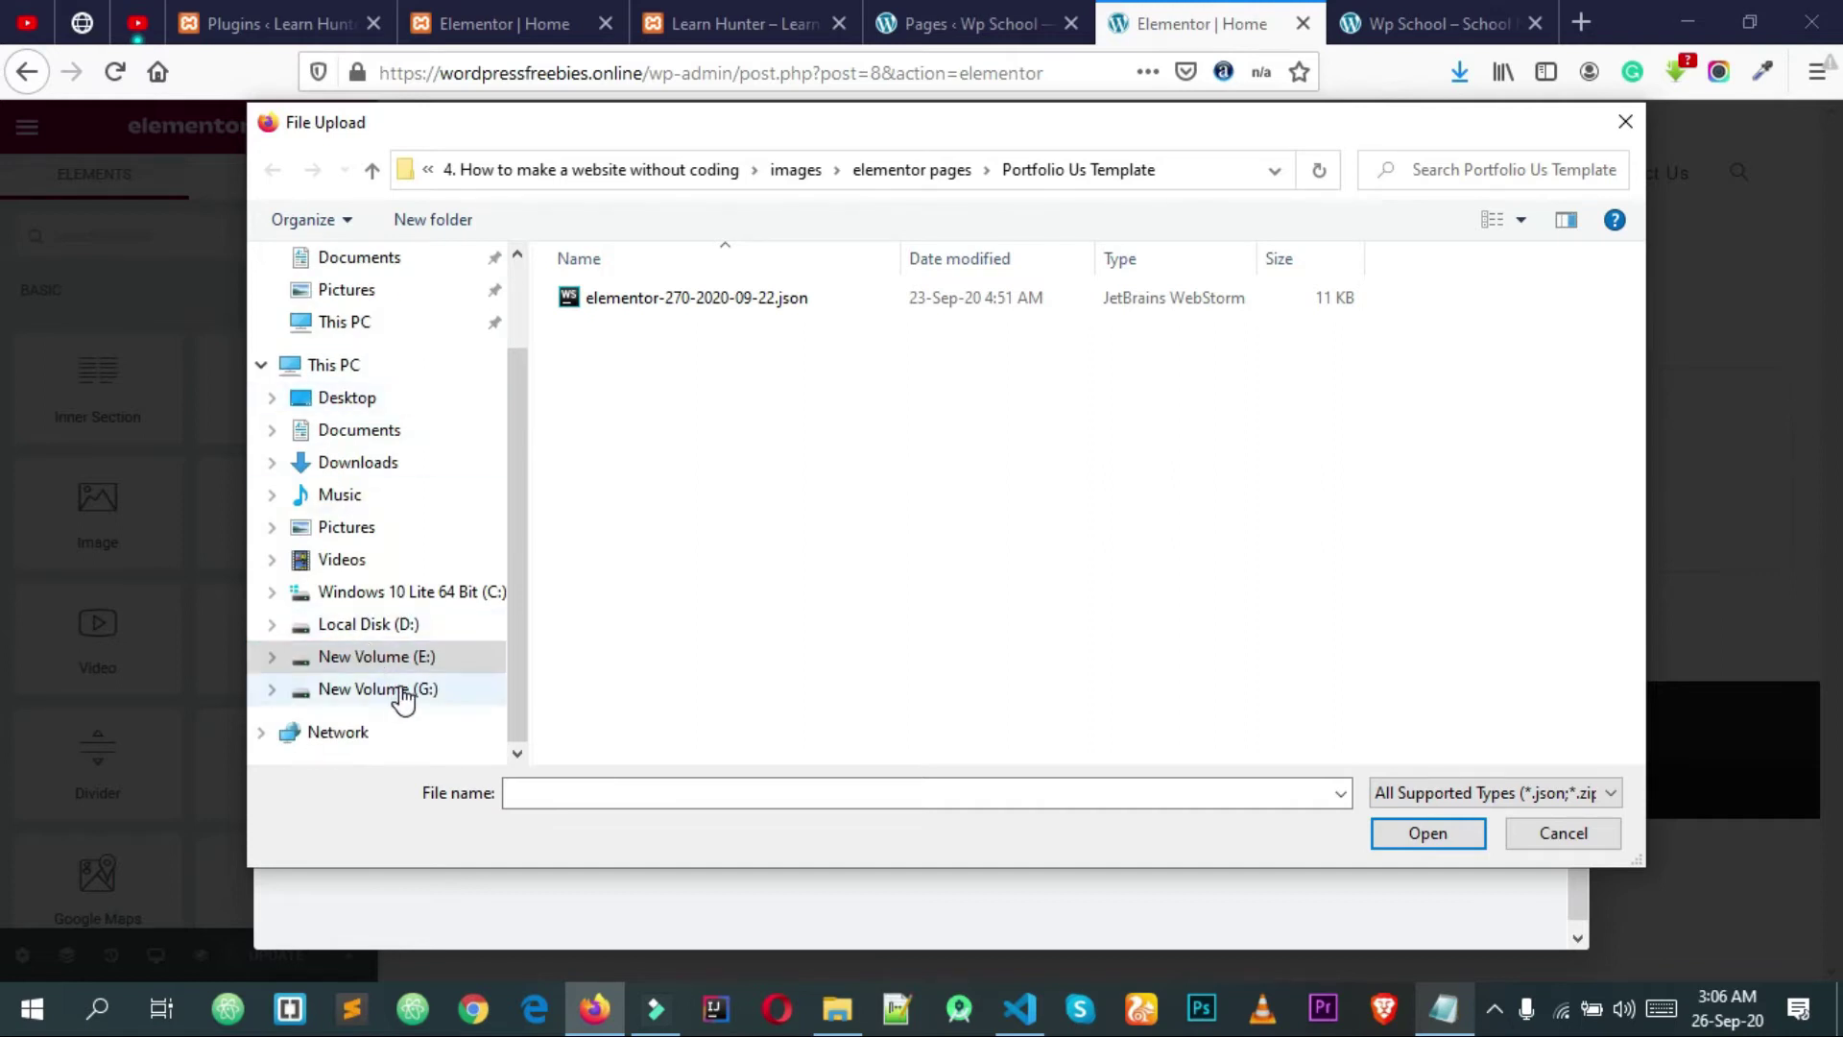
Step: Upload the JSON from tutorial 9 > Elementor Page Templates > Homepage Template and insert it
click(401, 691)
click(380, 658)
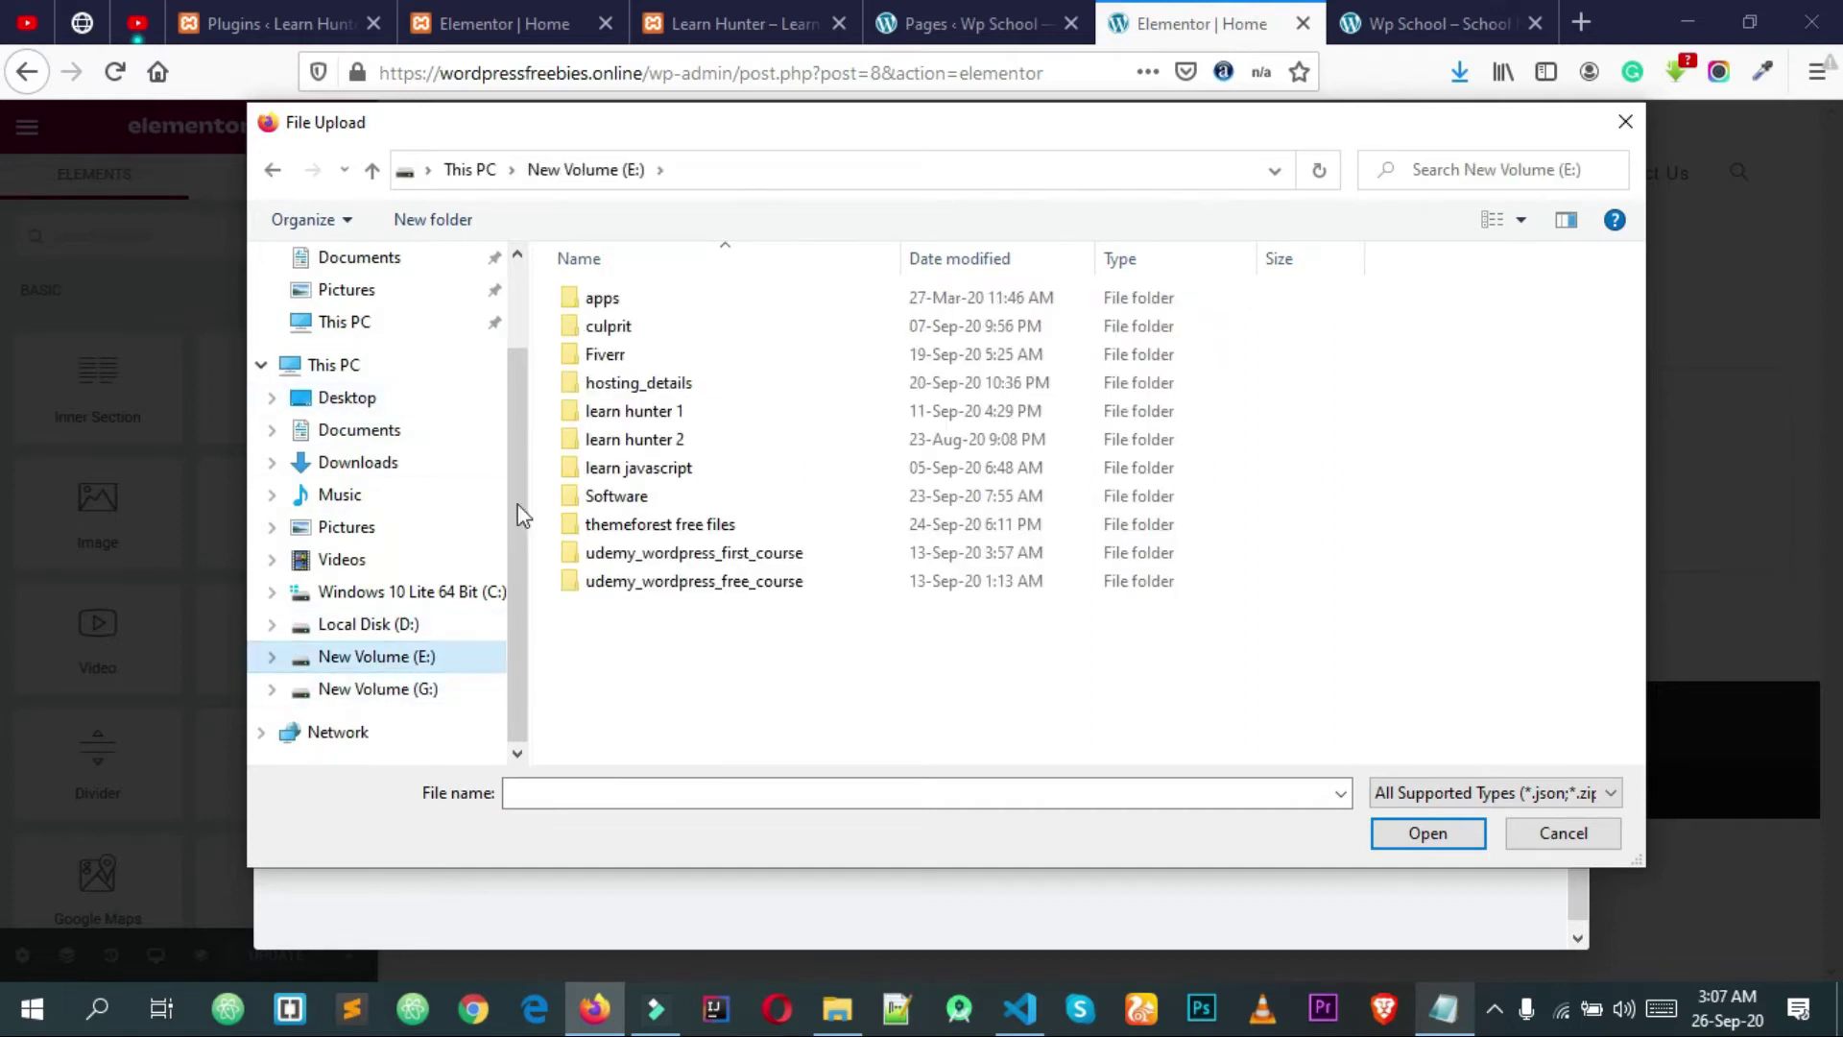
double_click(624, 441)
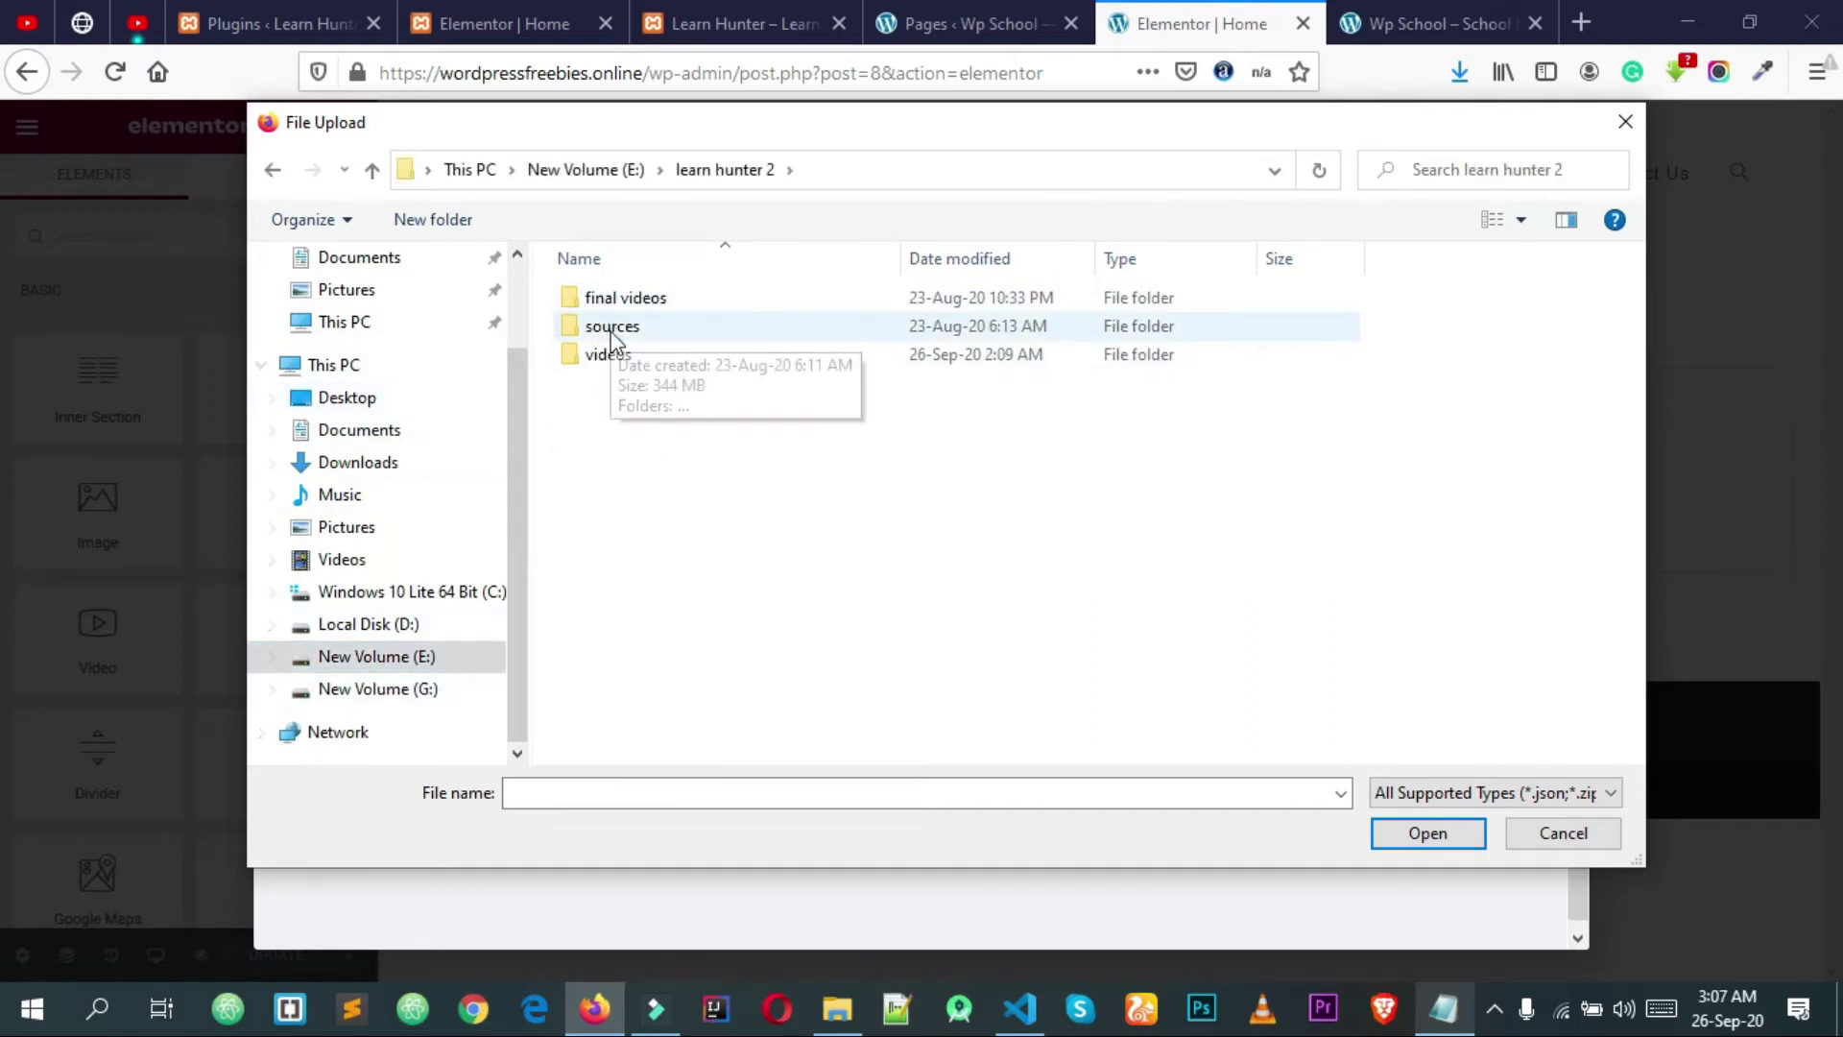
double_click(599, 328)
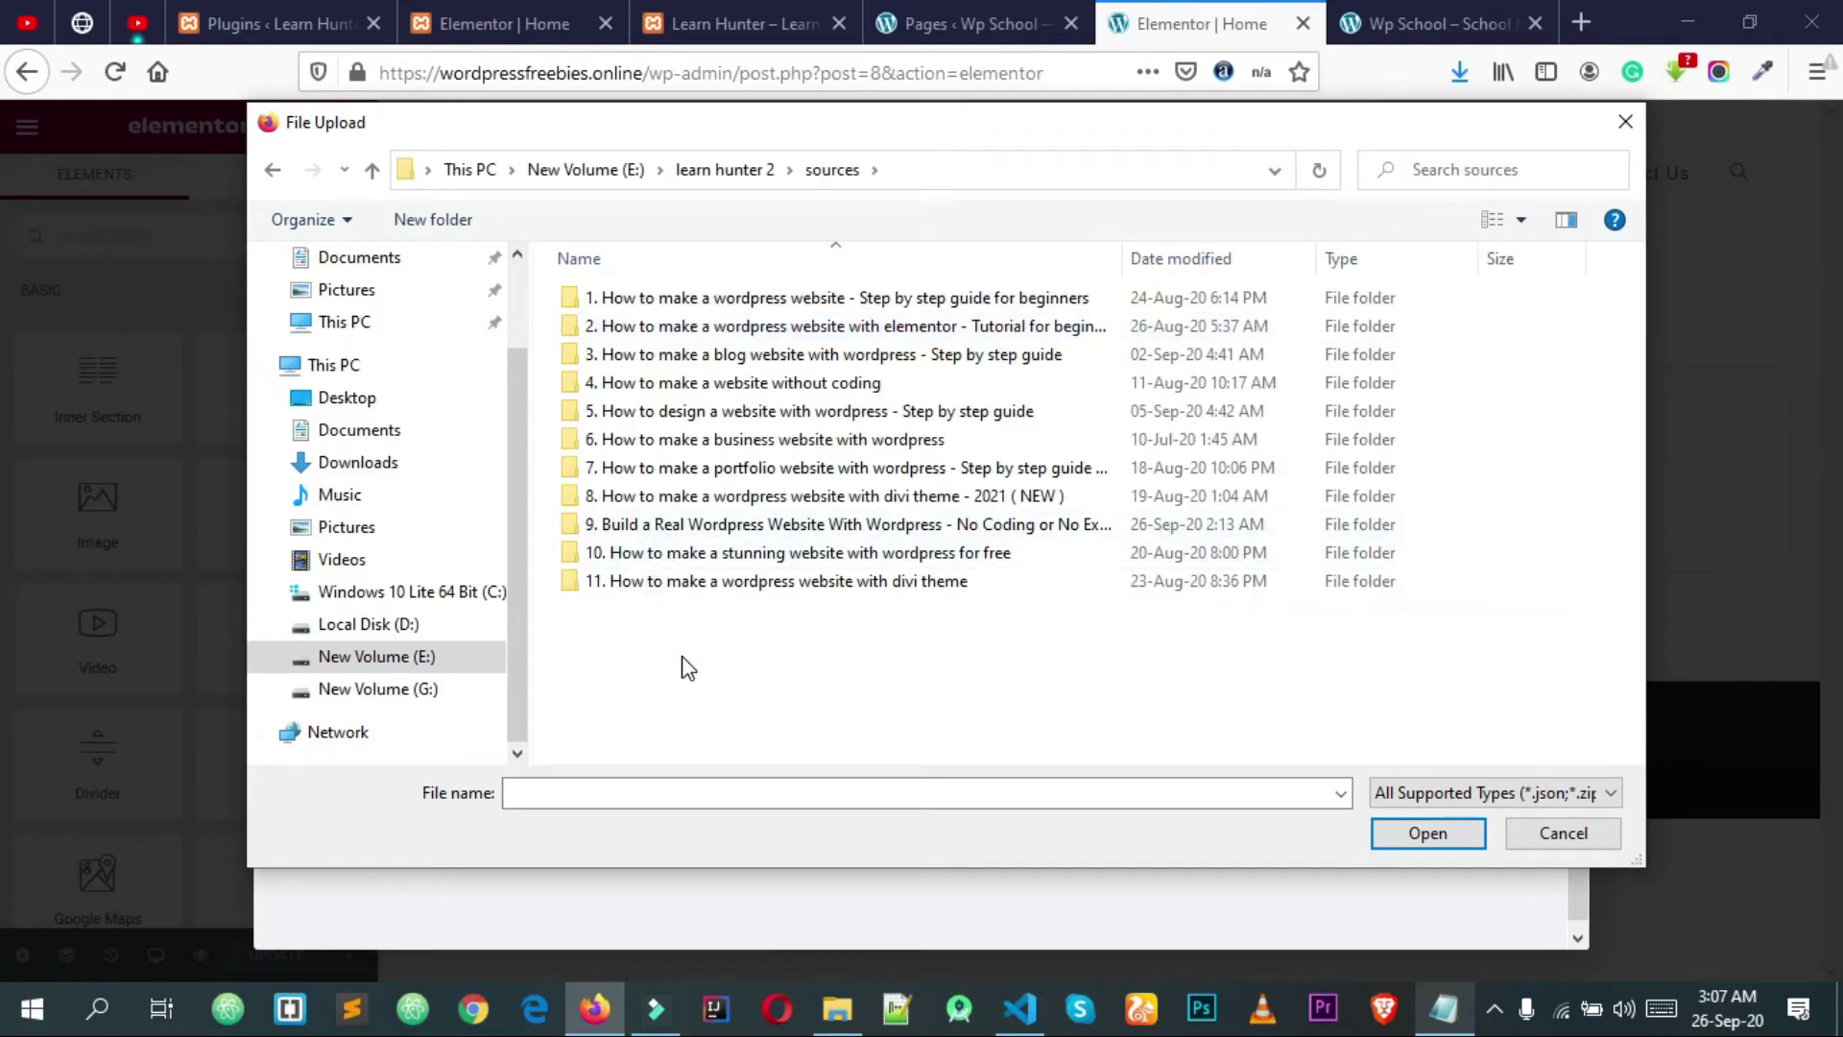
click(687, 531)
double_click(688, 531)
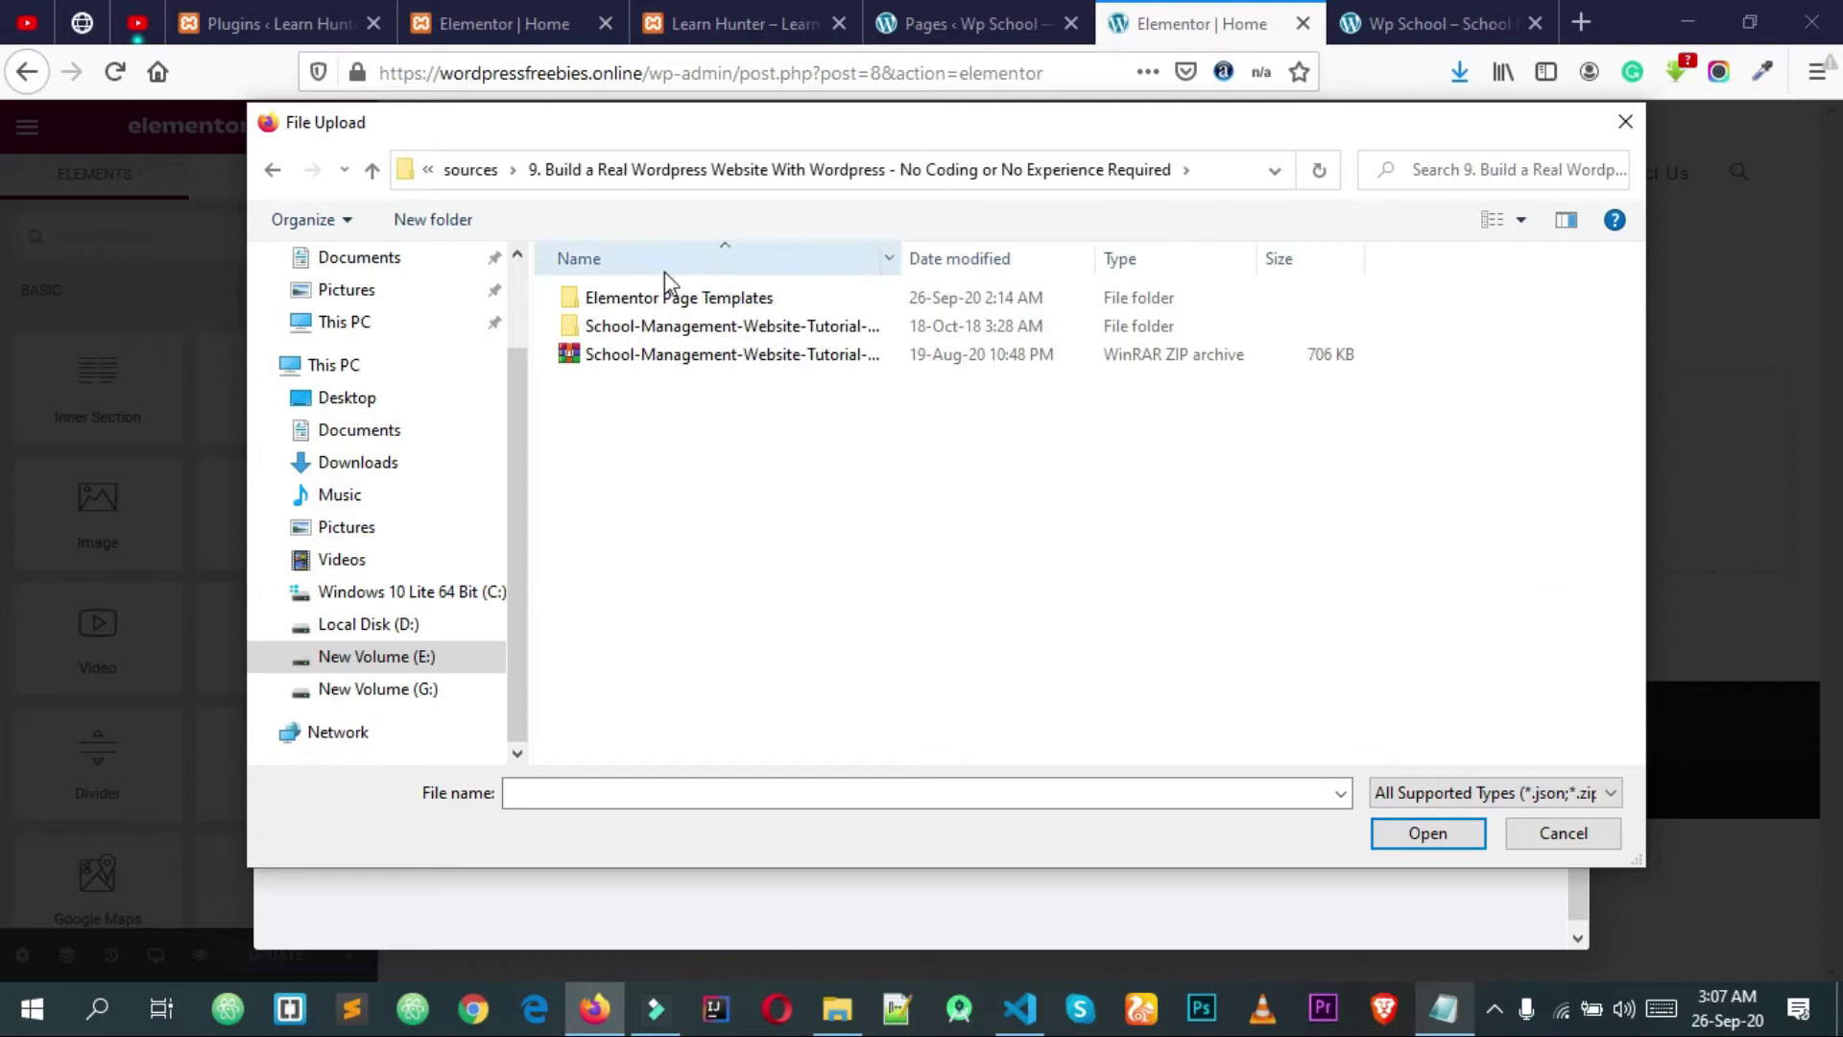
double_click(651, 300)
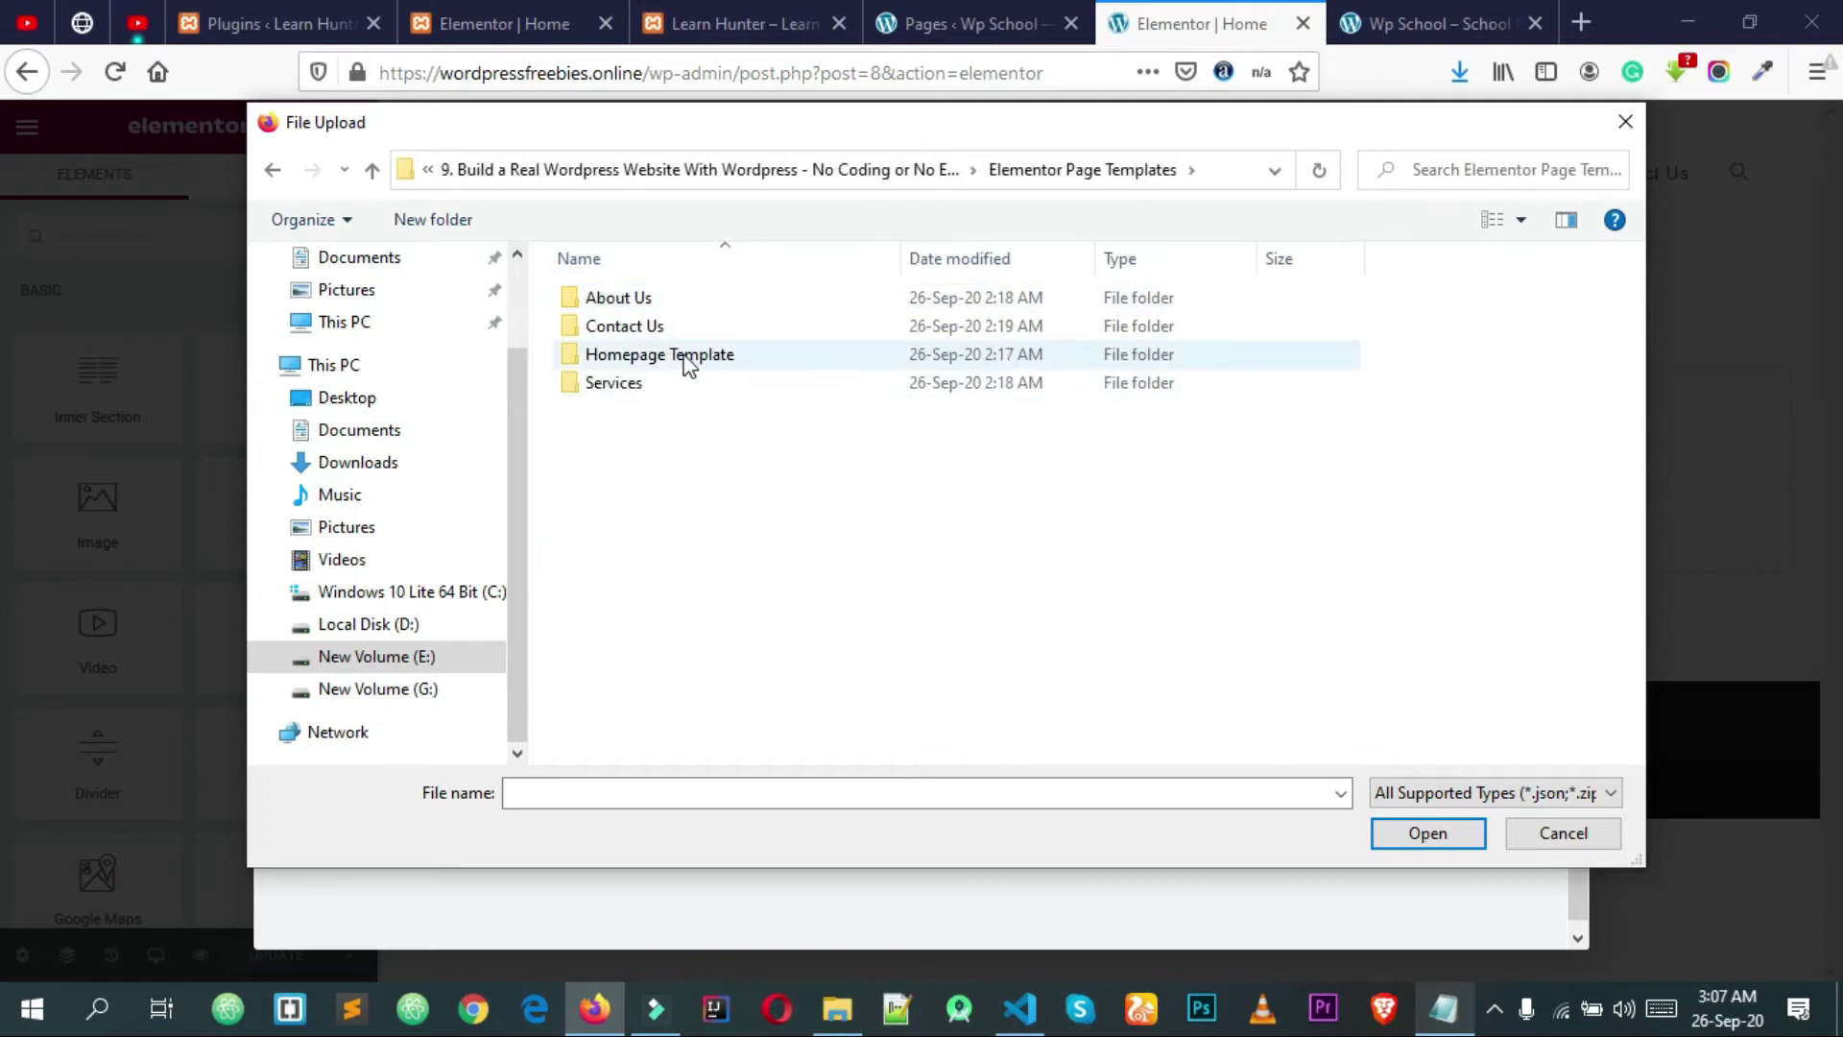
double_click(666, 355)
click(626, 302)
click(1431, 835)
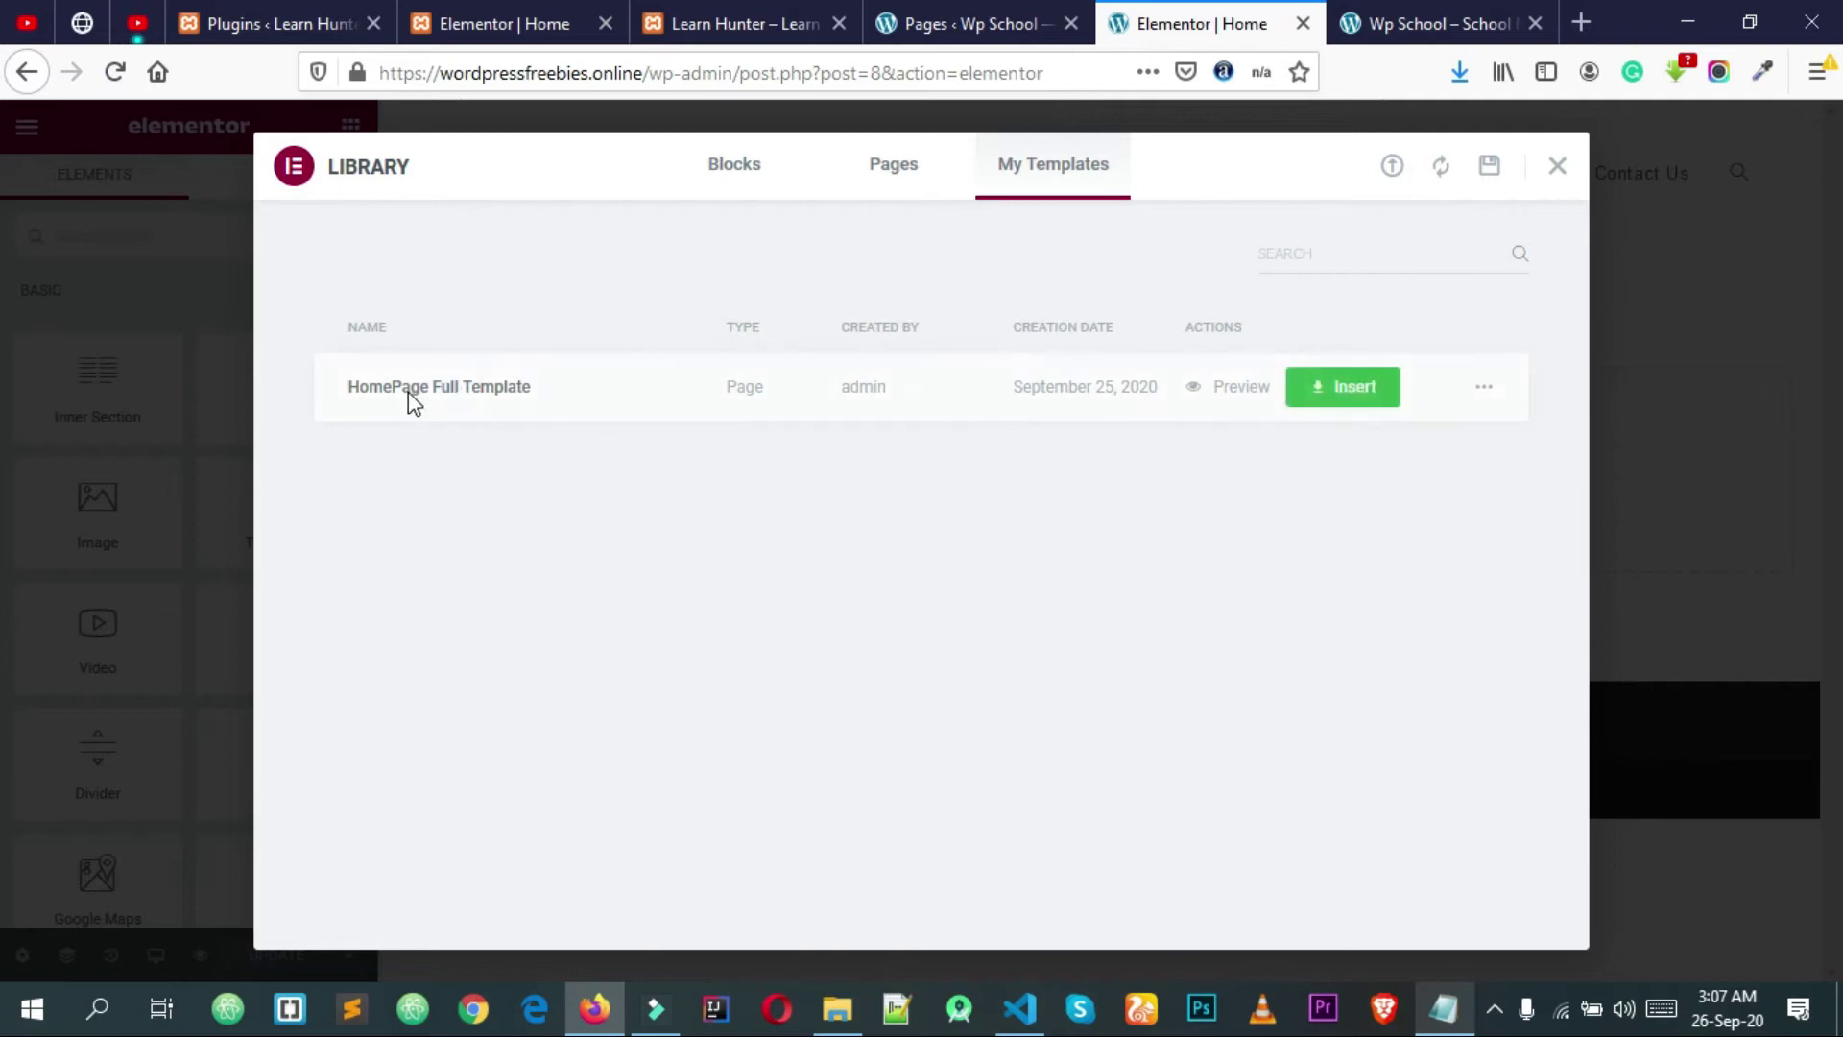
click(1343, 398)
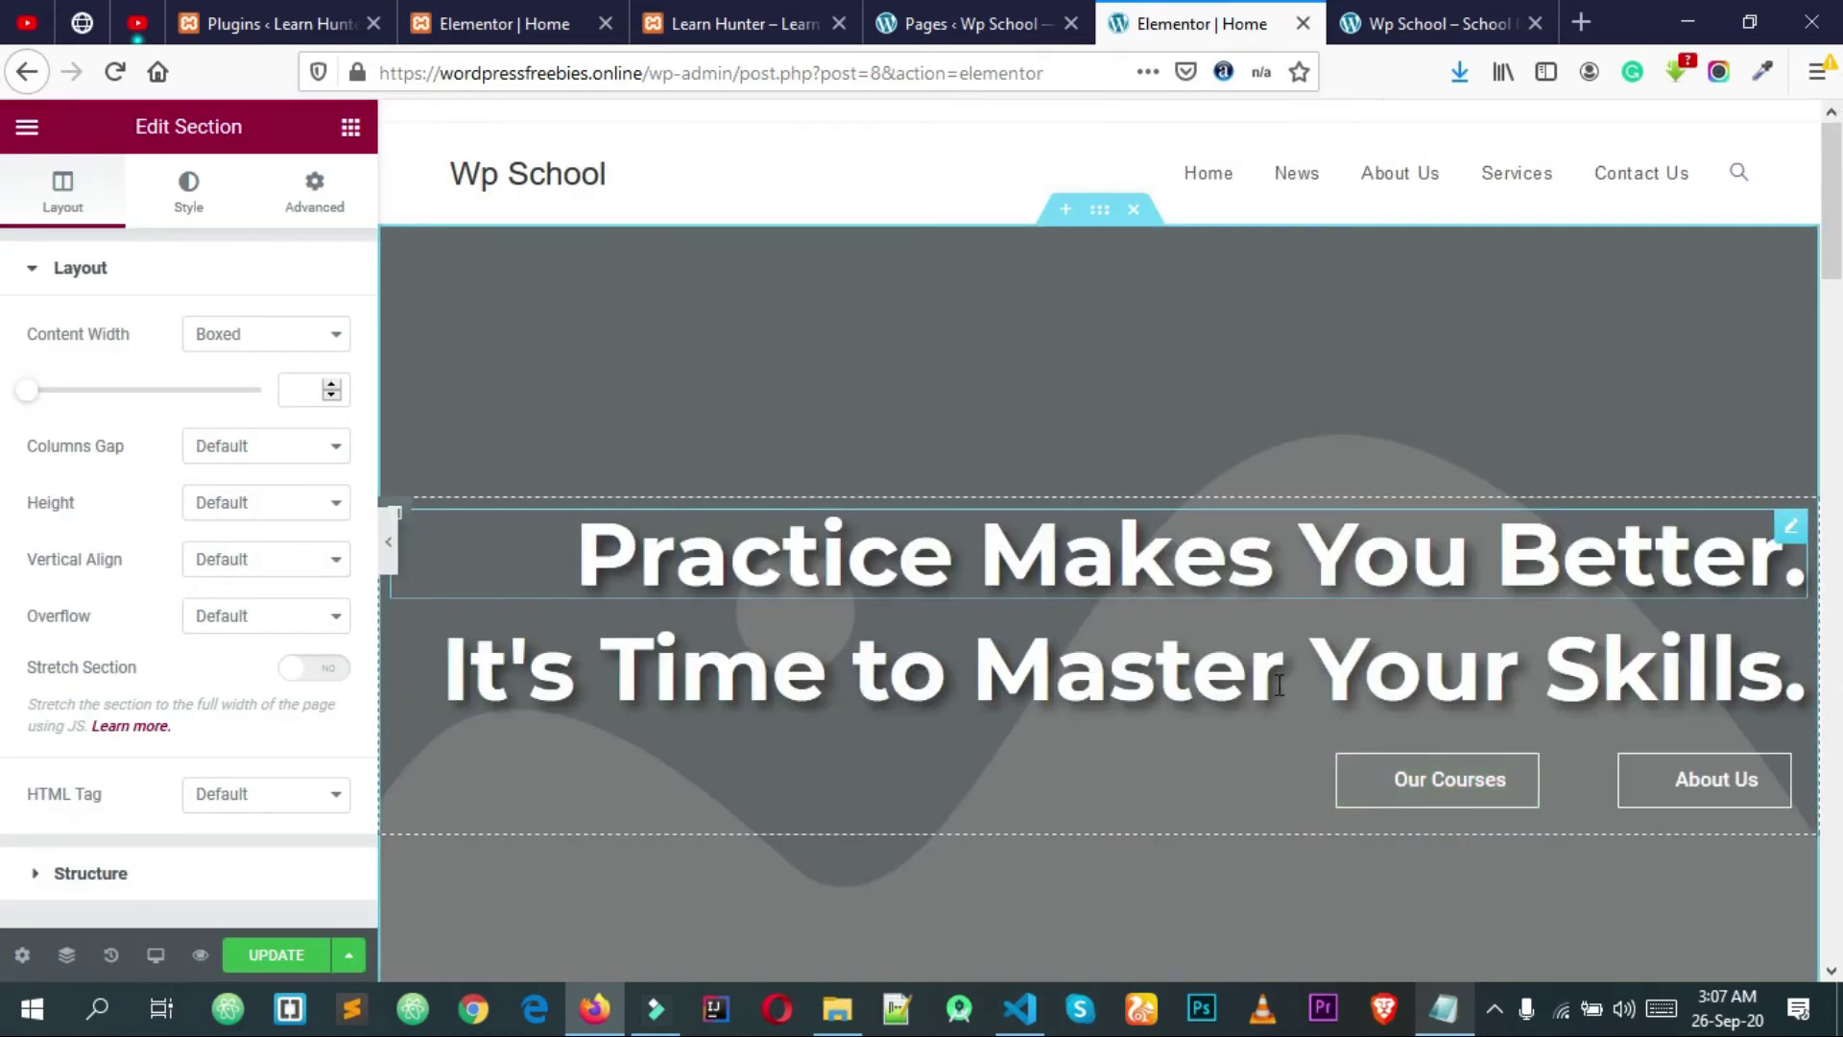
Step: Scroll through the inserted layout from the hero banner to the teacher cards and back
scroll(1281, 701, down, 20)
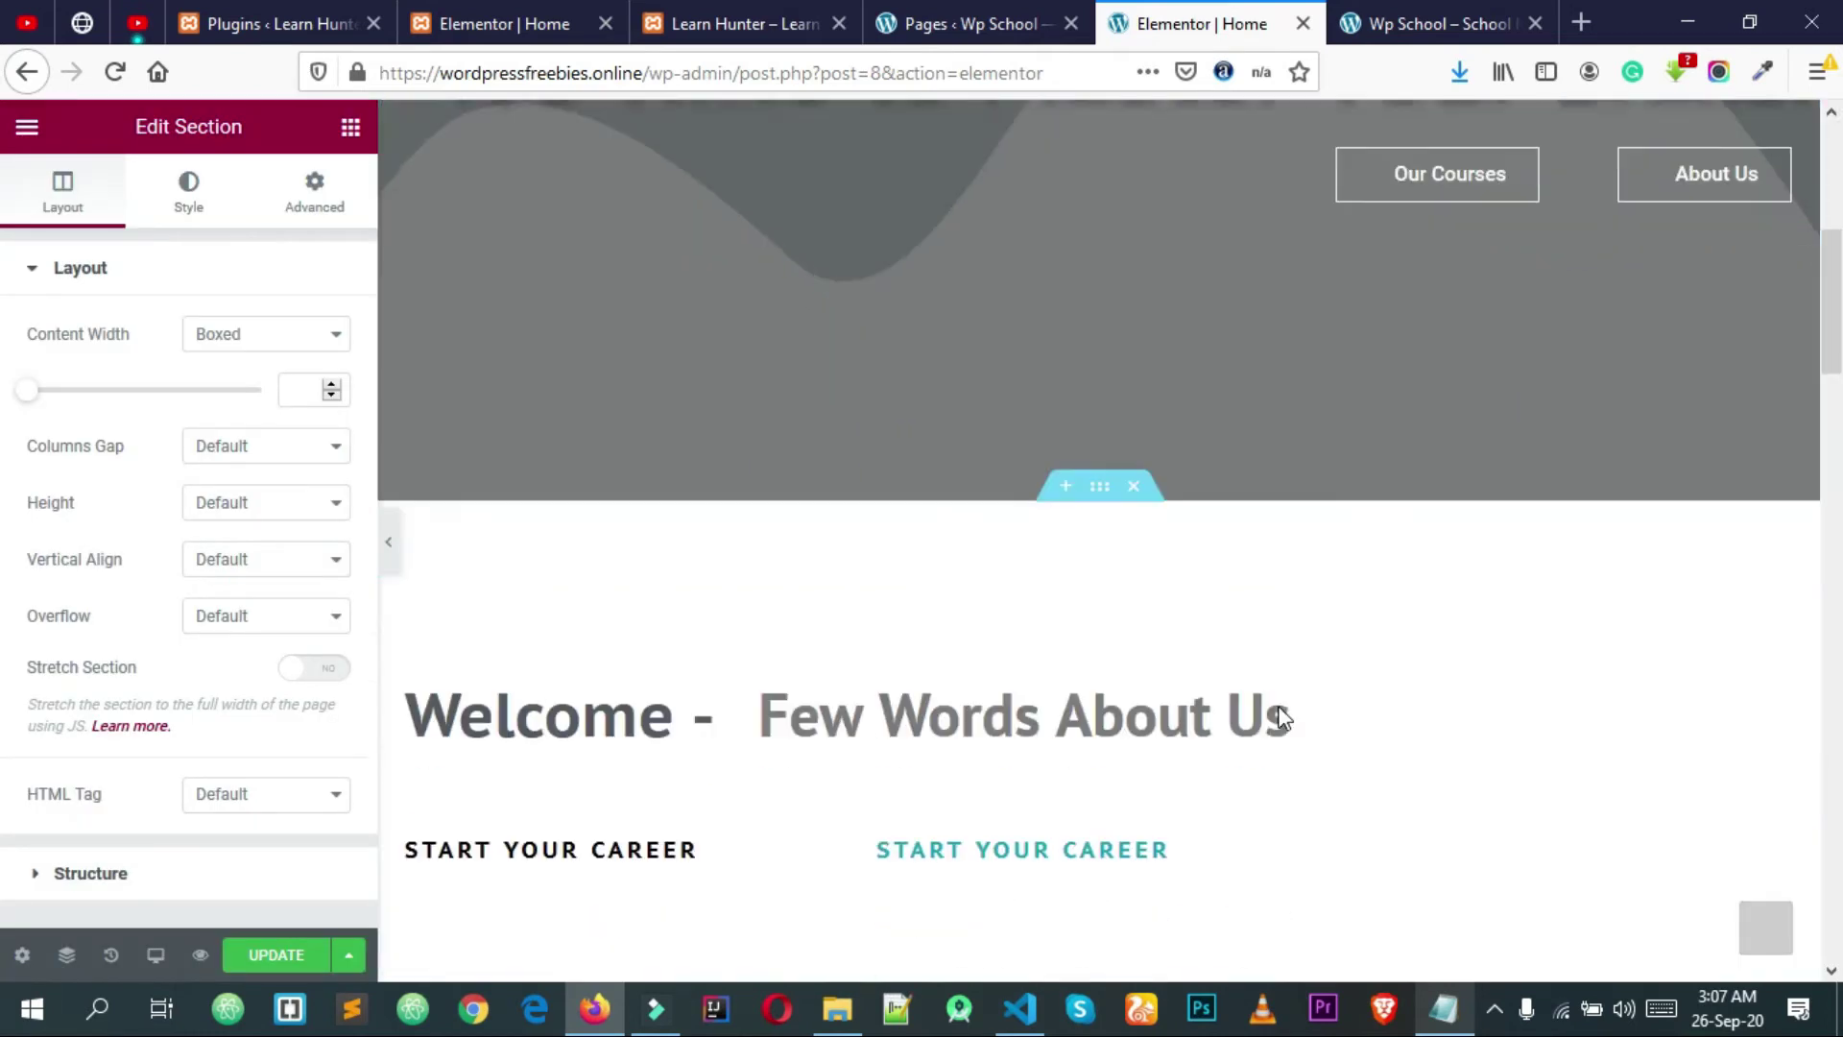
scroll(1284, 718, down, 10)
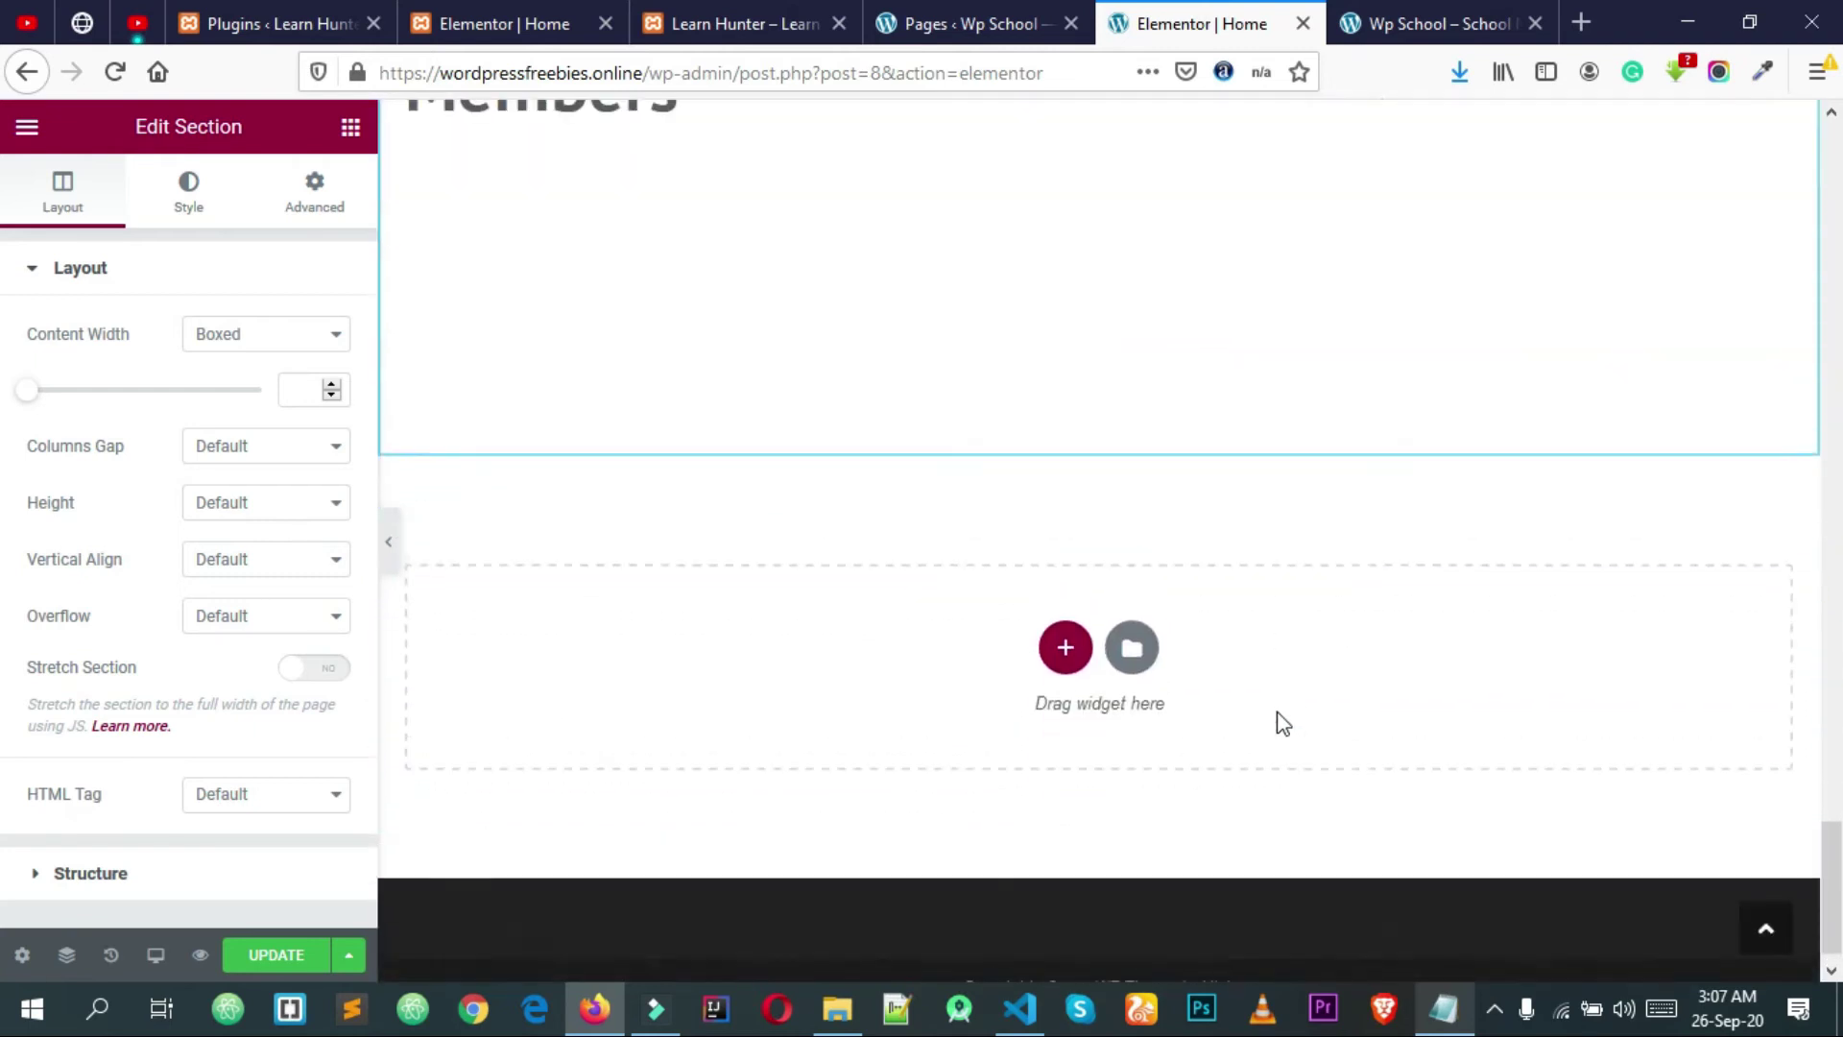
scroll(1281, 721, up, 8)
scroll(1280, 724, down, 8)
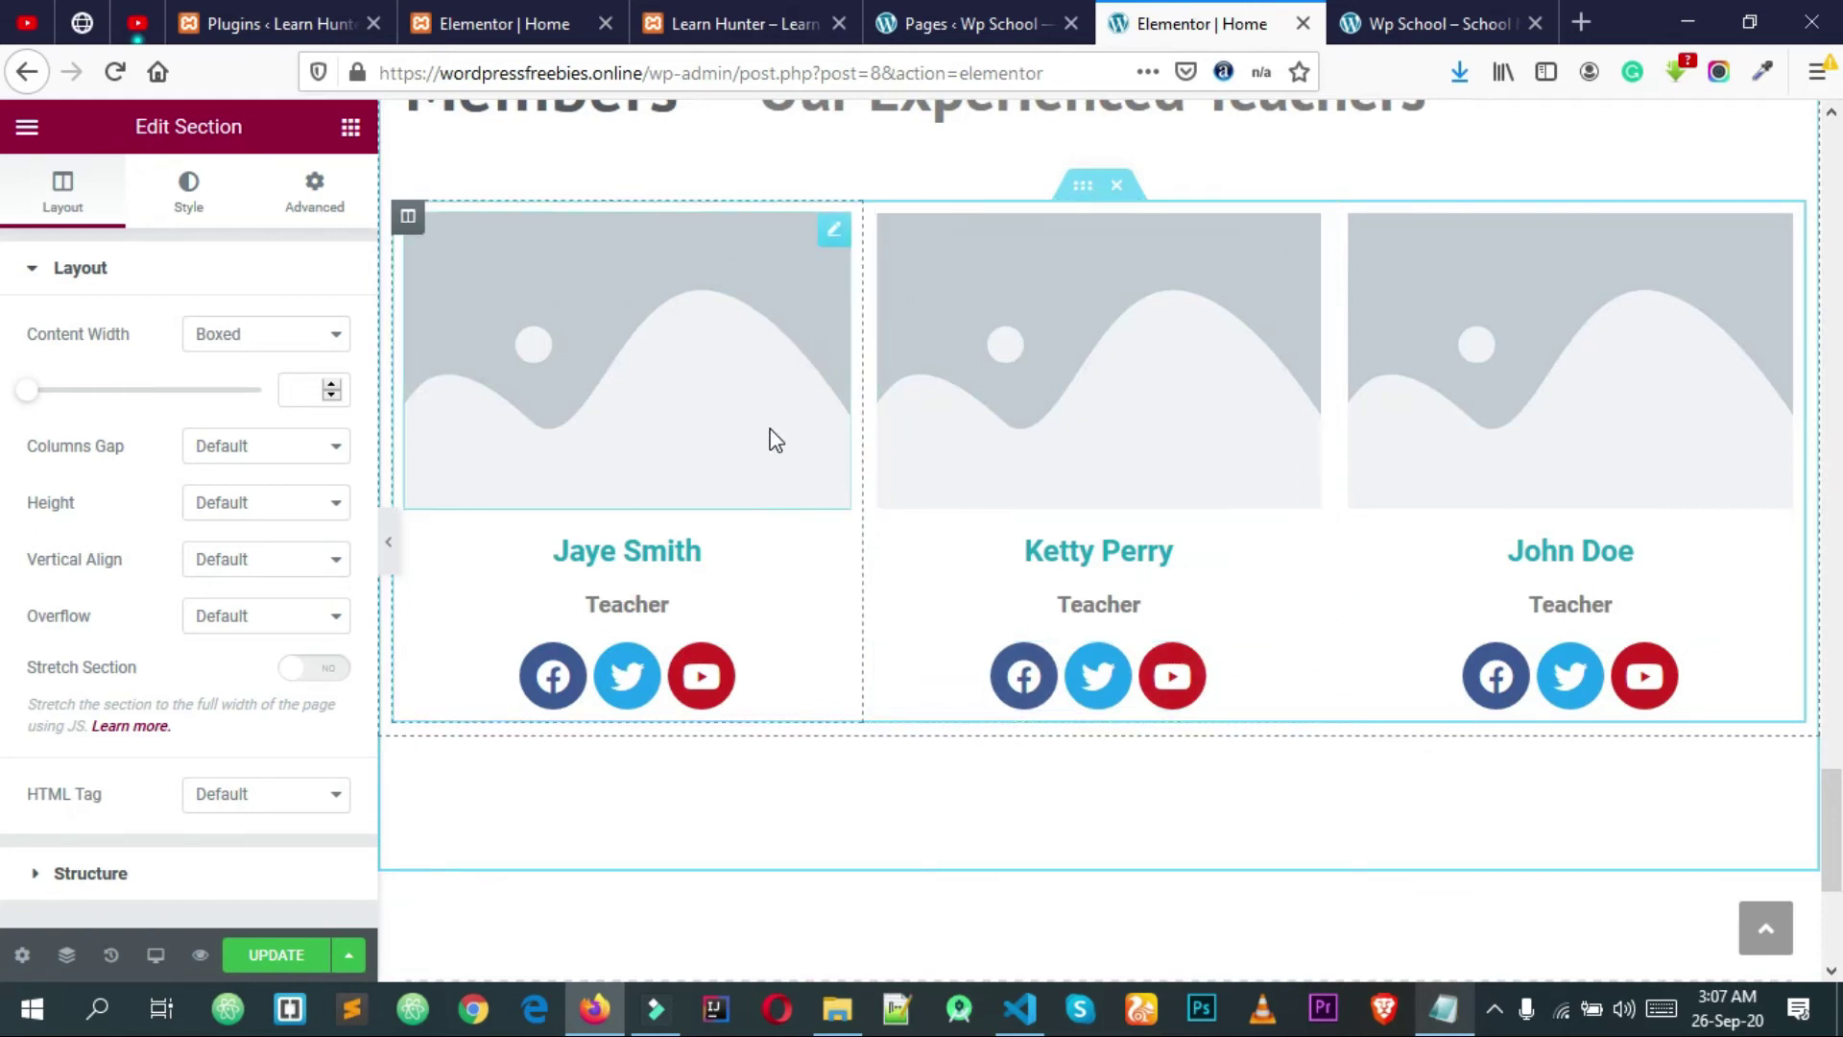
scroll(771, 434, up, 15)
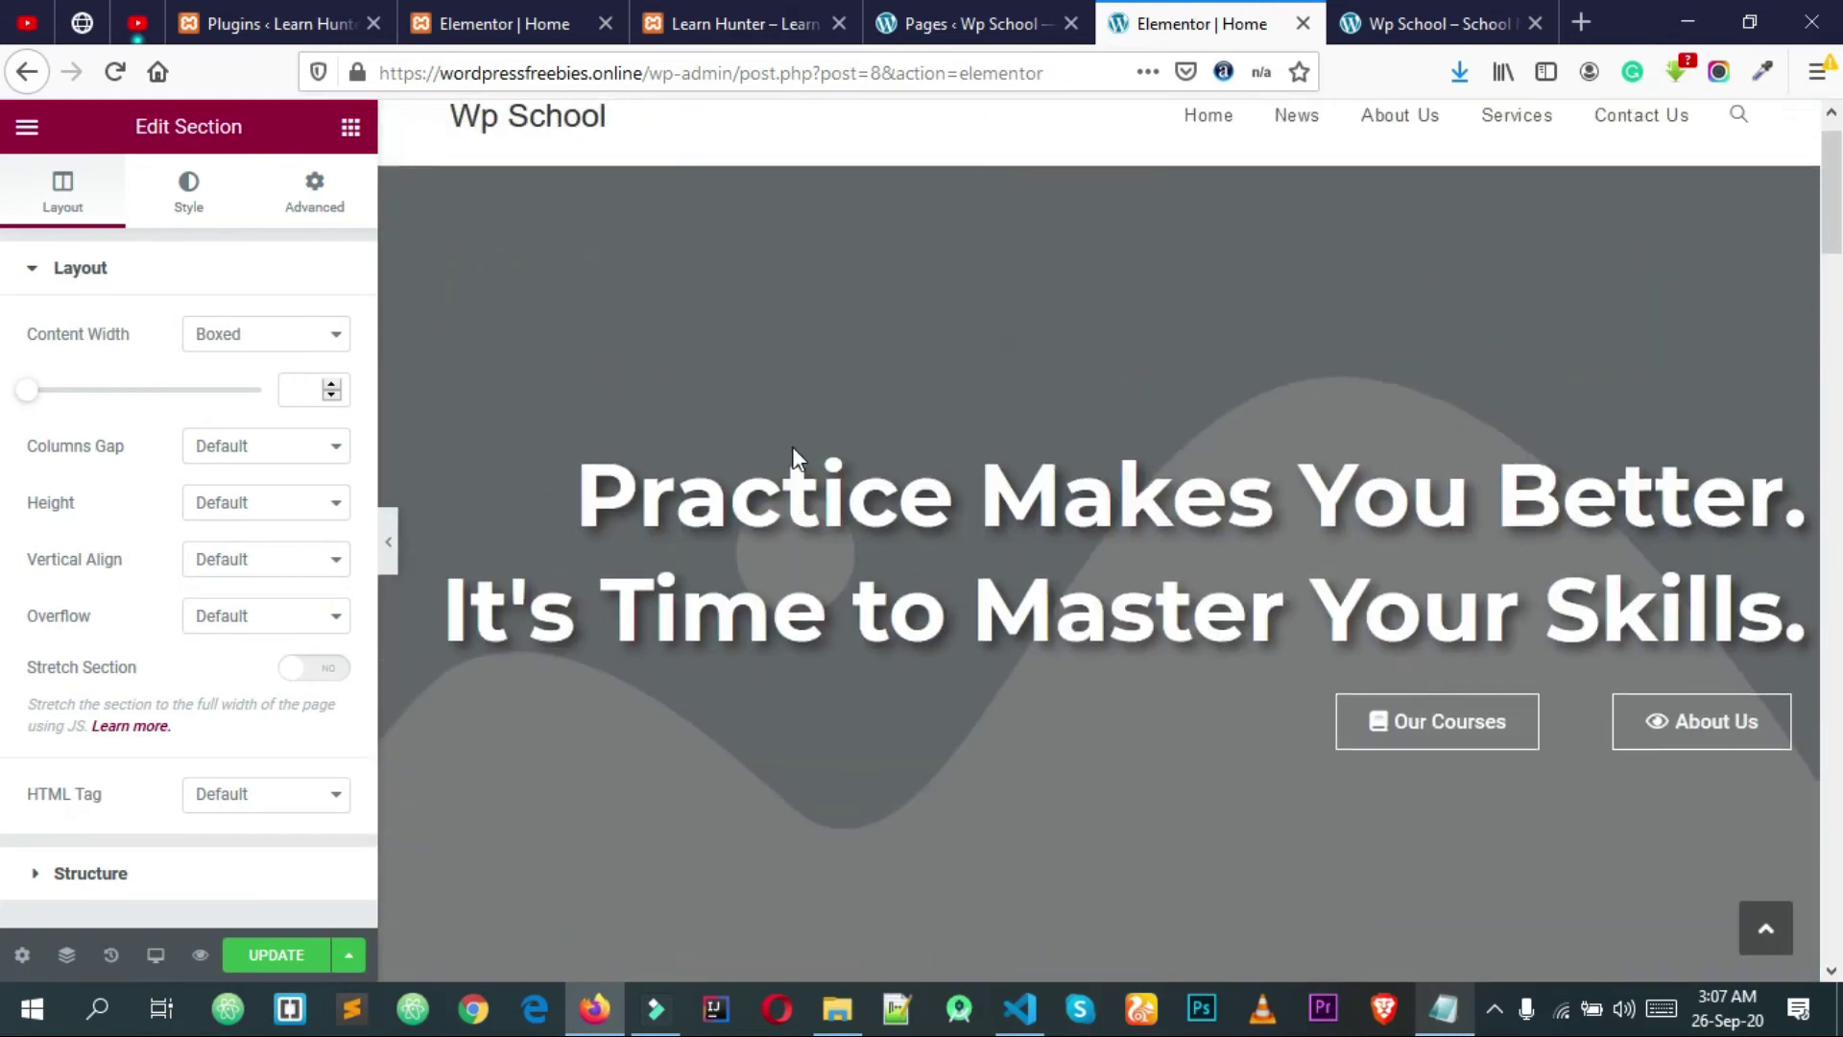
scroll(792, 447, up, 1)
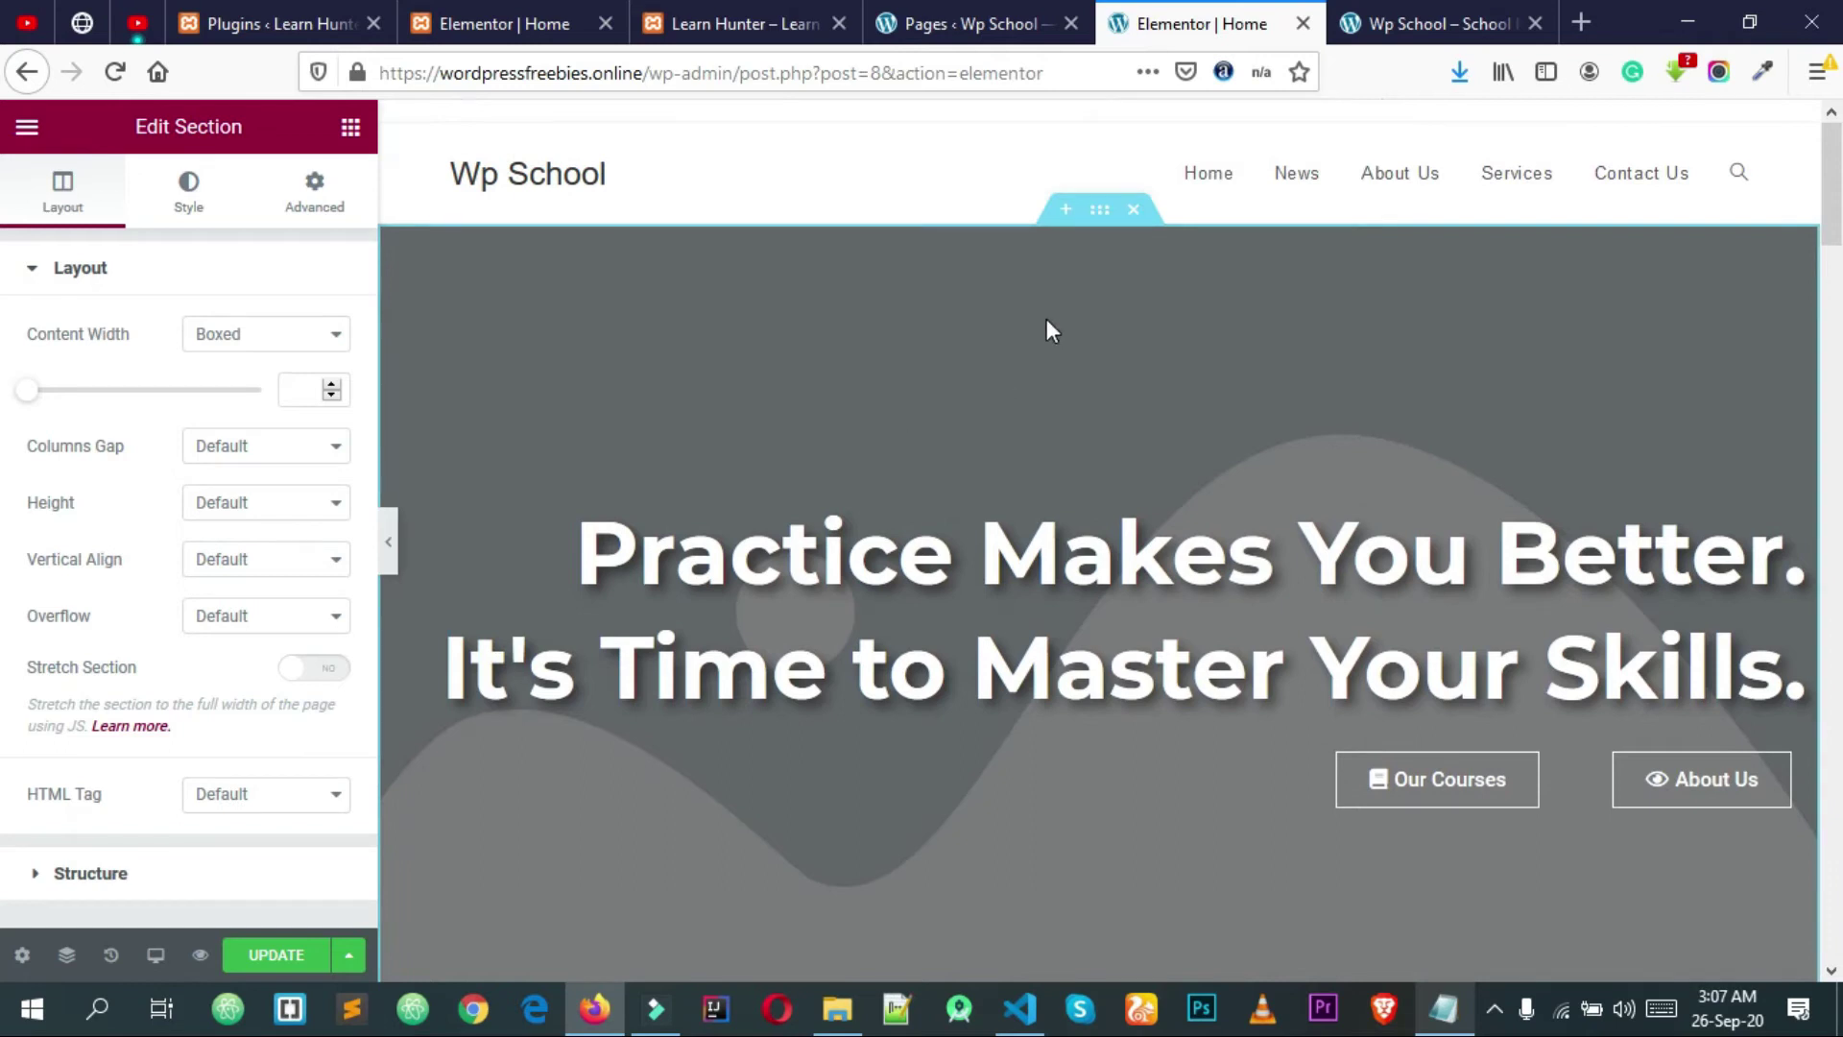
Step: Select the hero section and choose to upload a new background image in its style settings
click(1100, 211)
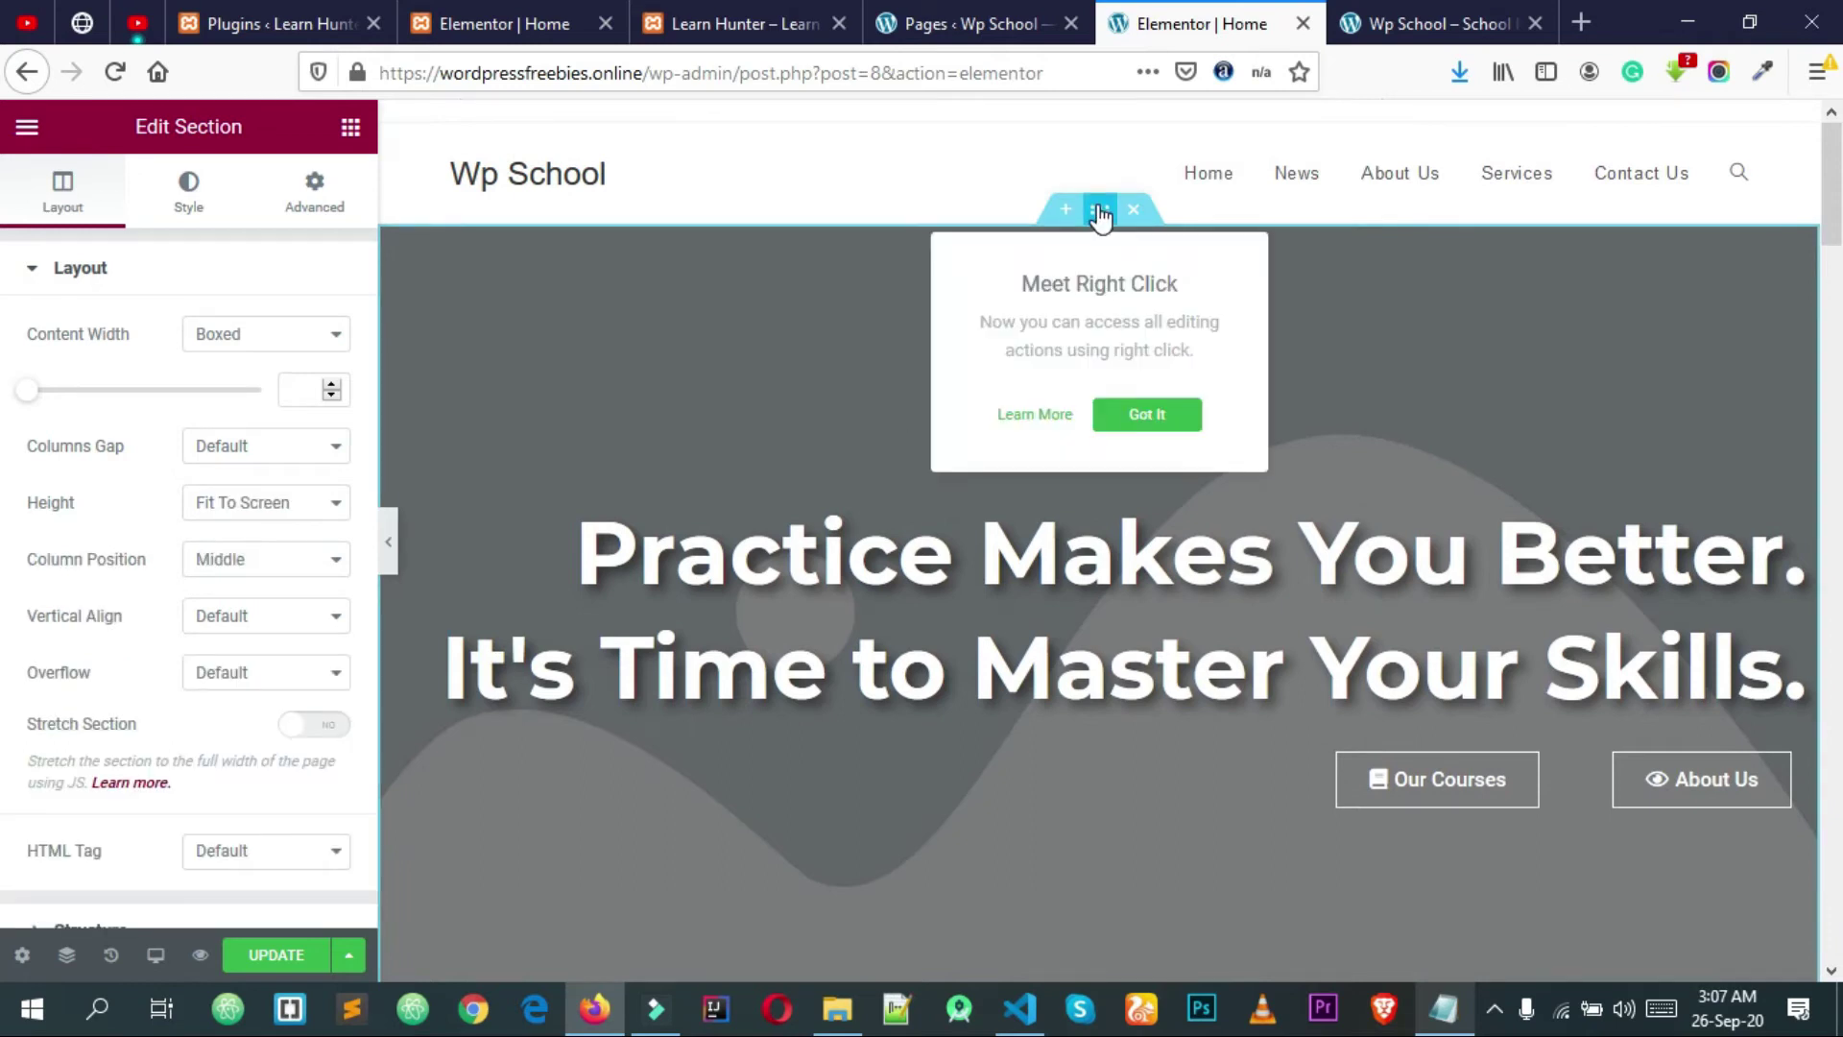
click(1150, 417)
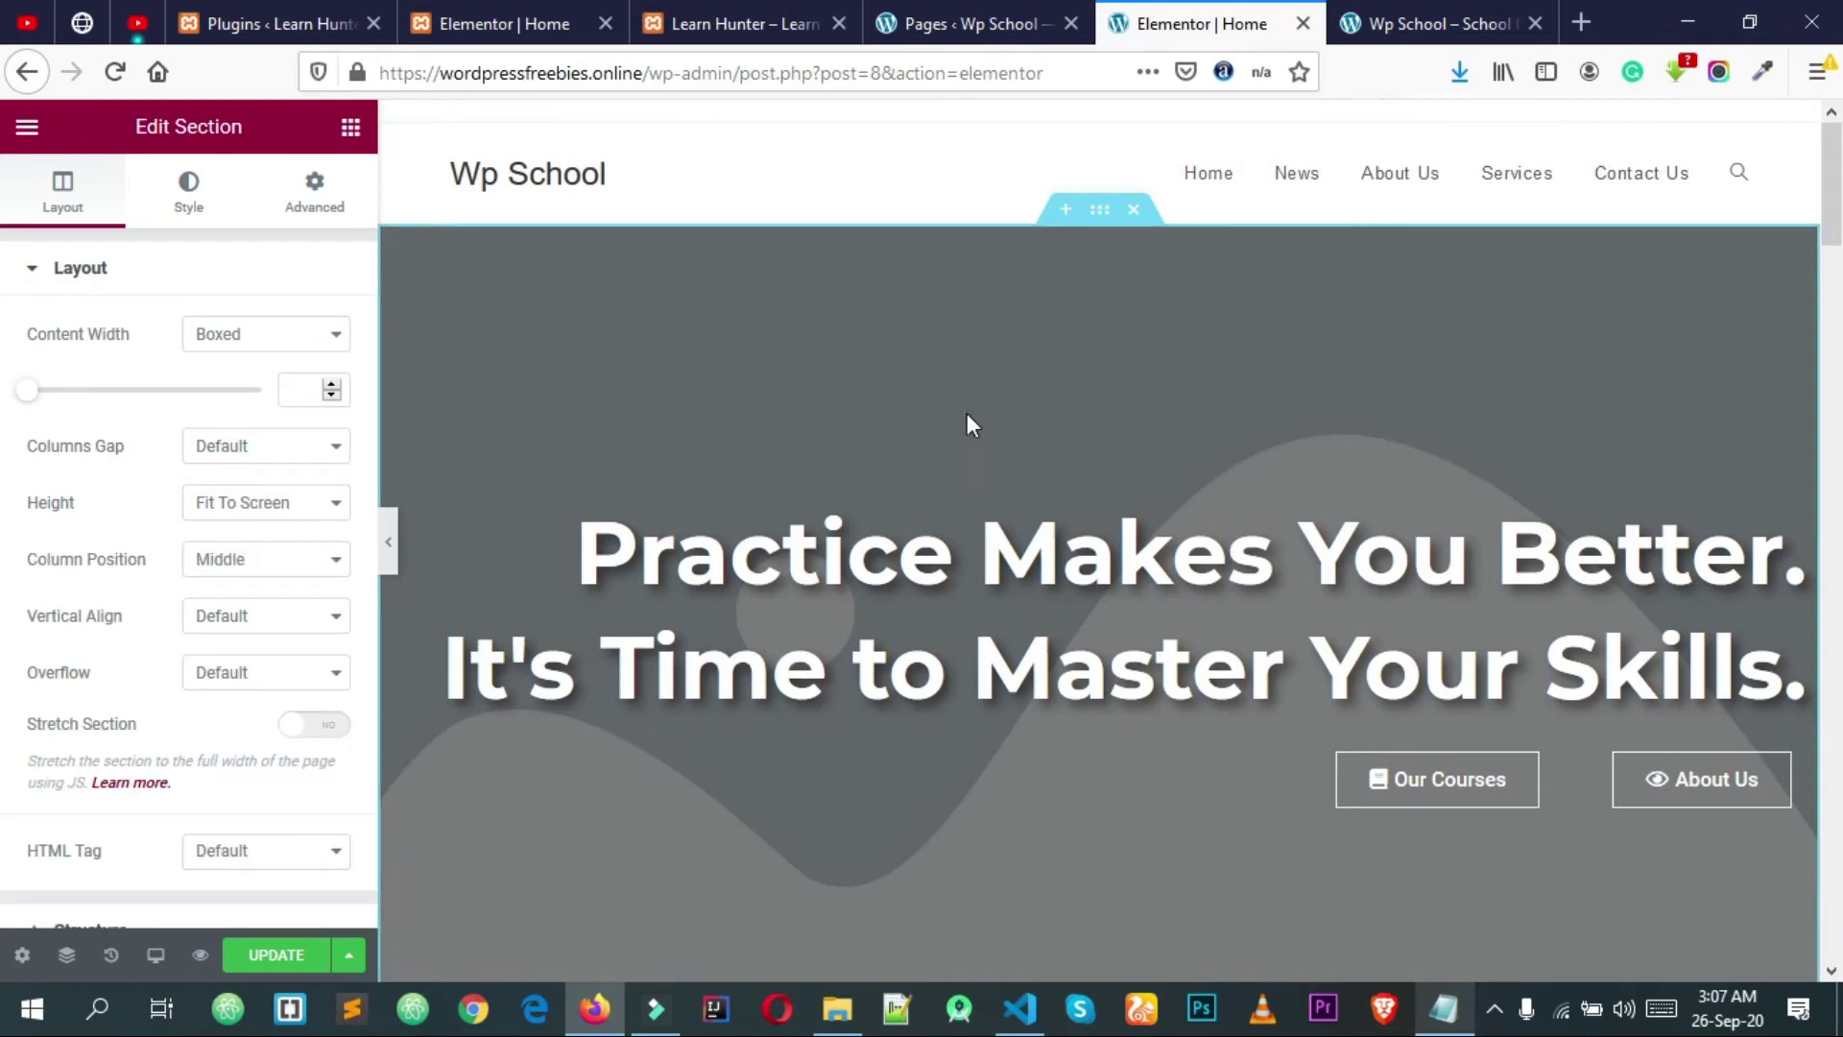
click(189, 203)
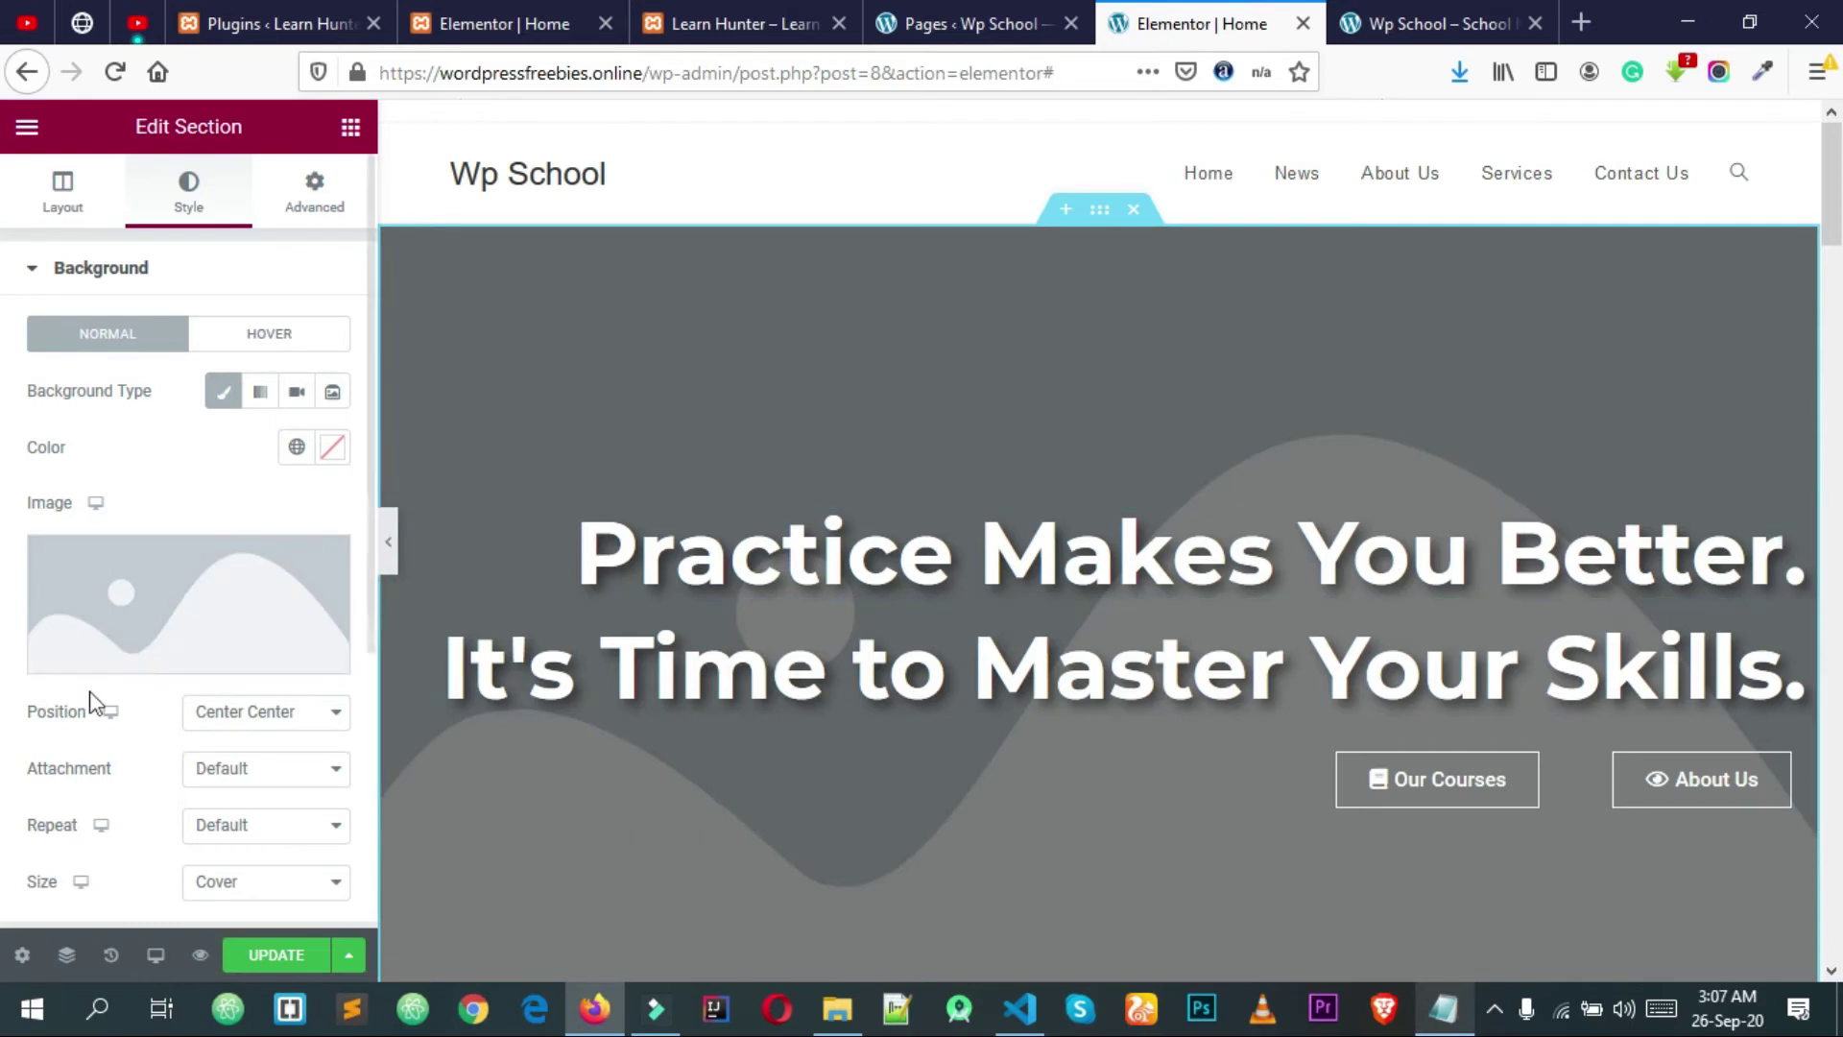
click(203, 596)
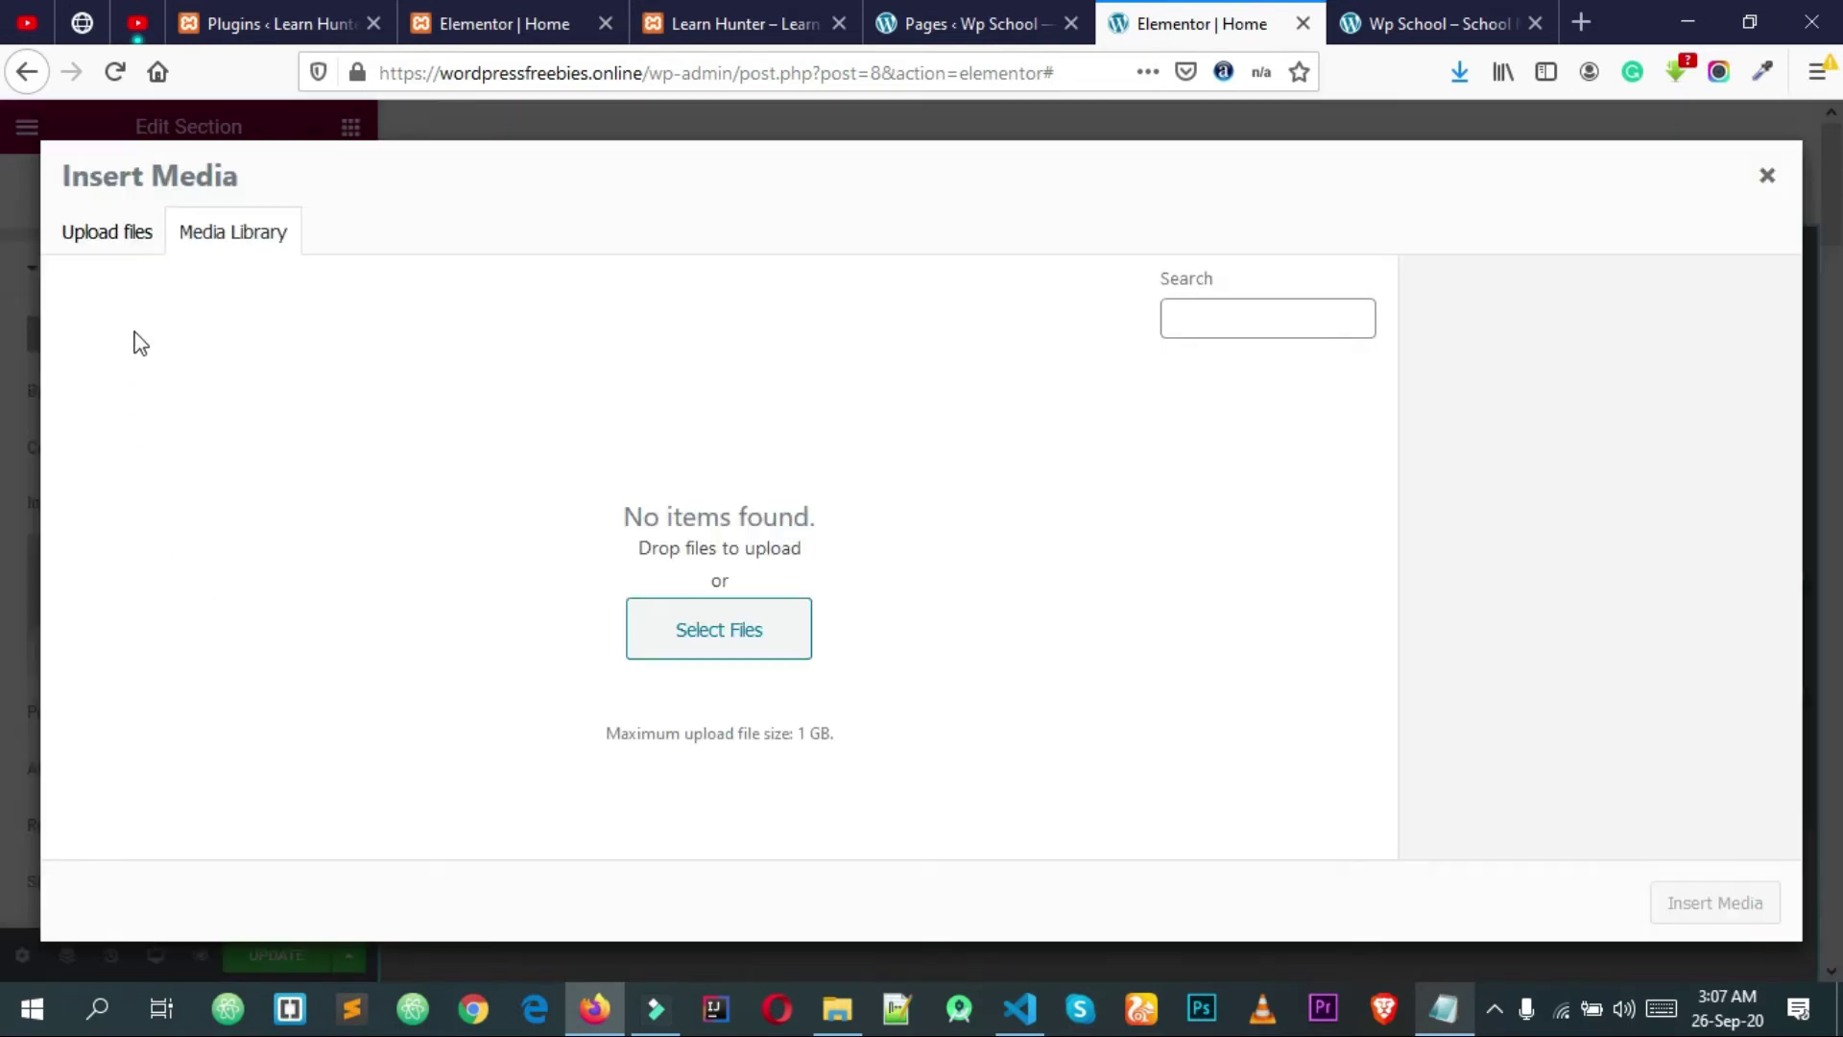
click(143, 252)
Step: Upload banner2.jpg from the School-Management-Website-Tutorial folder and insert it as the hero background
click(965, 566)
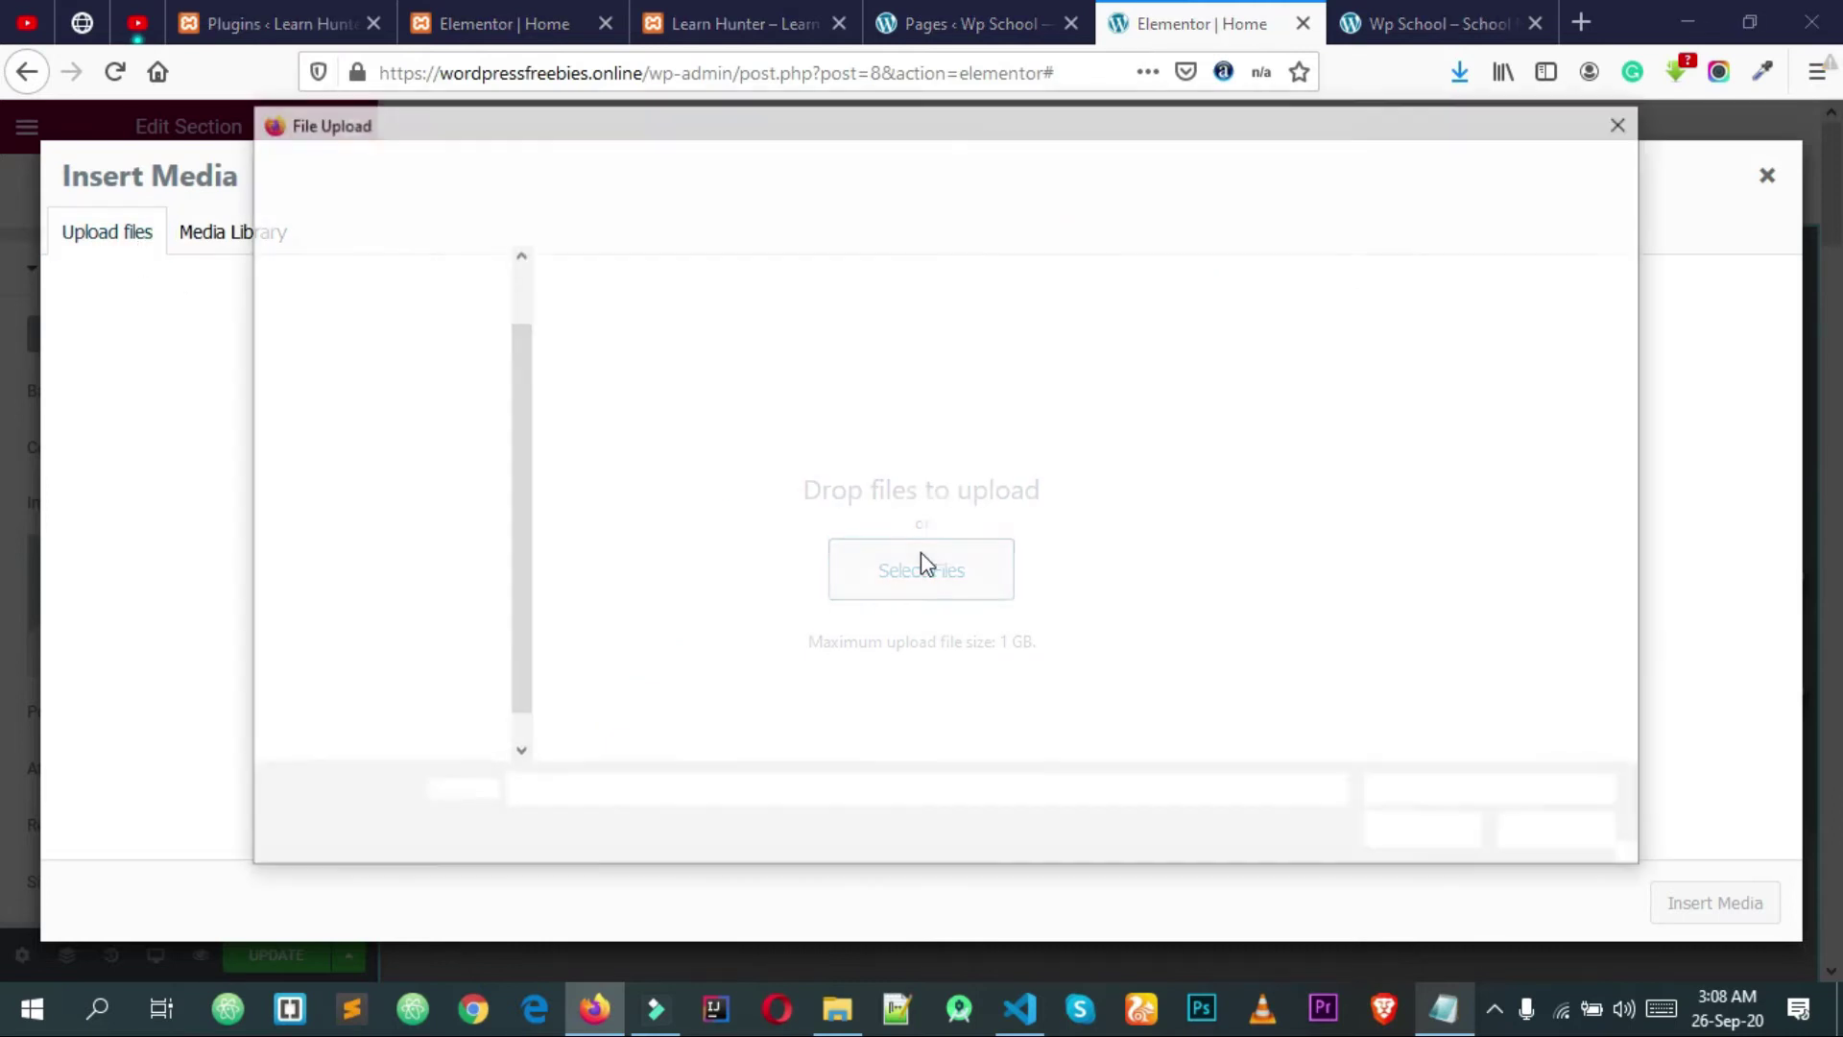
click(566, 169)
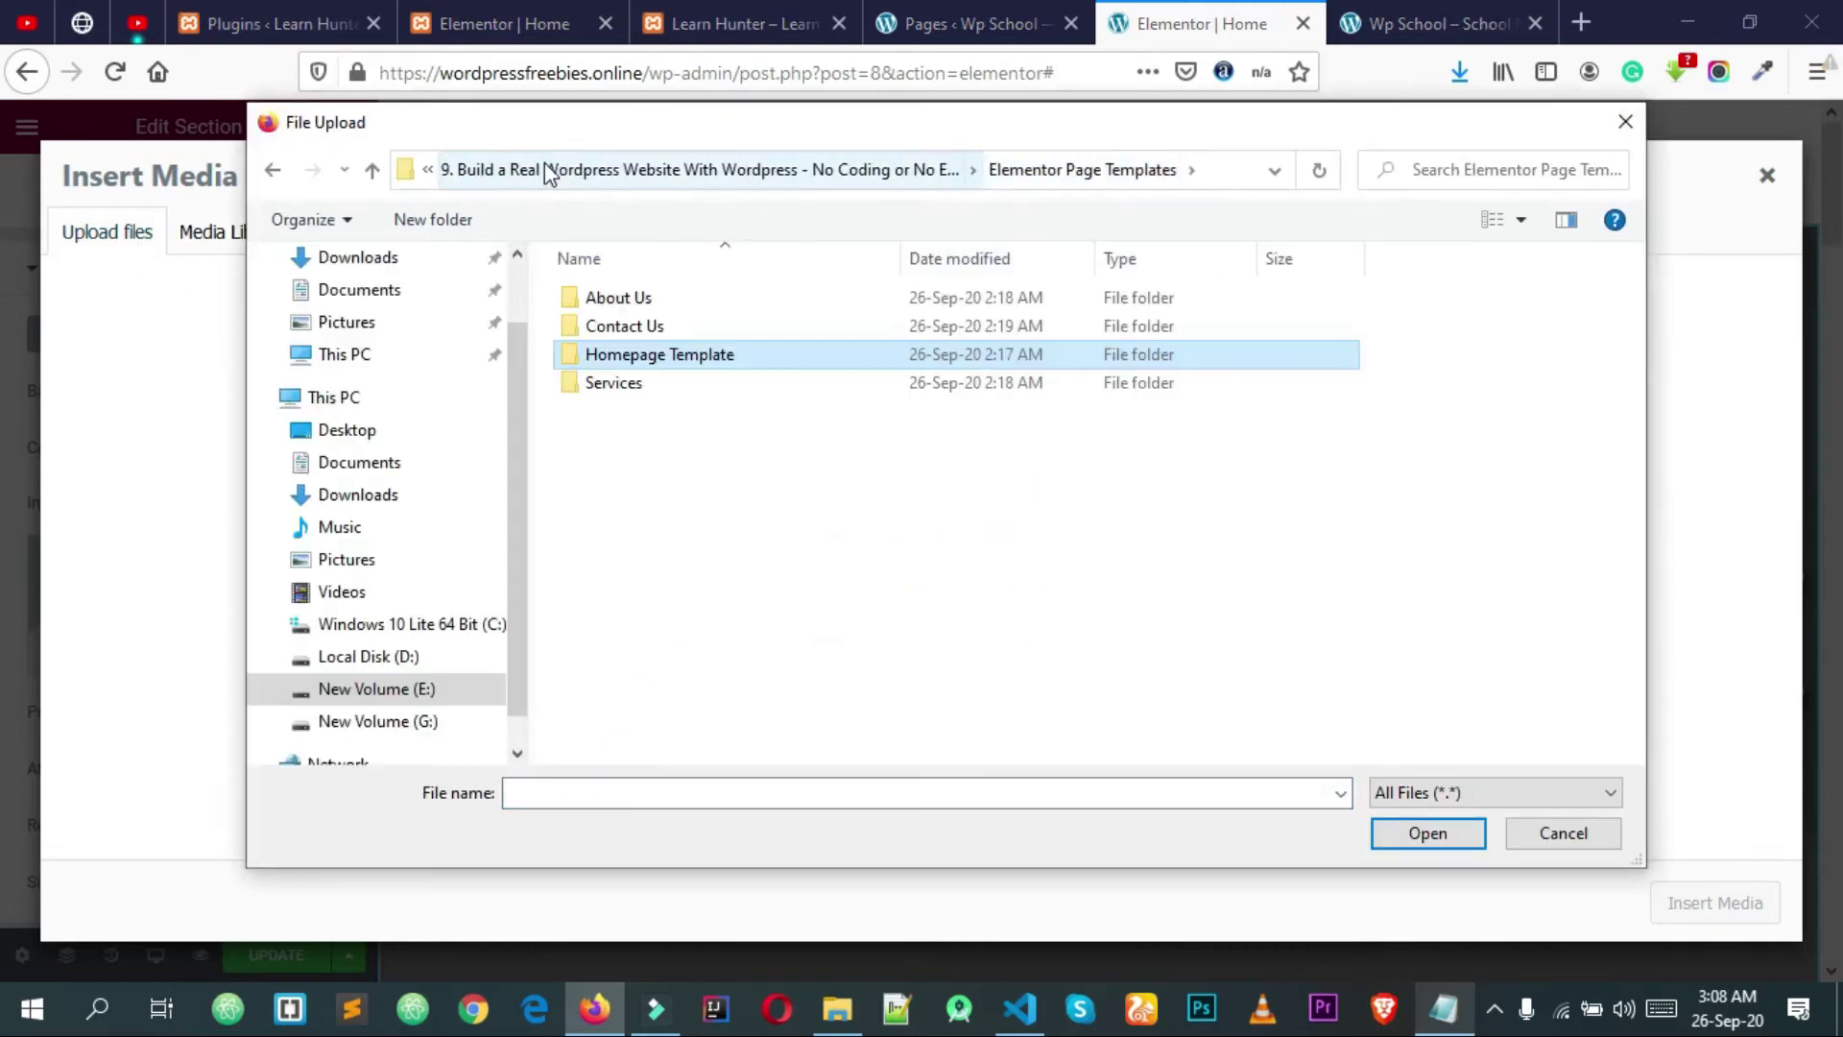
click(819, 177)
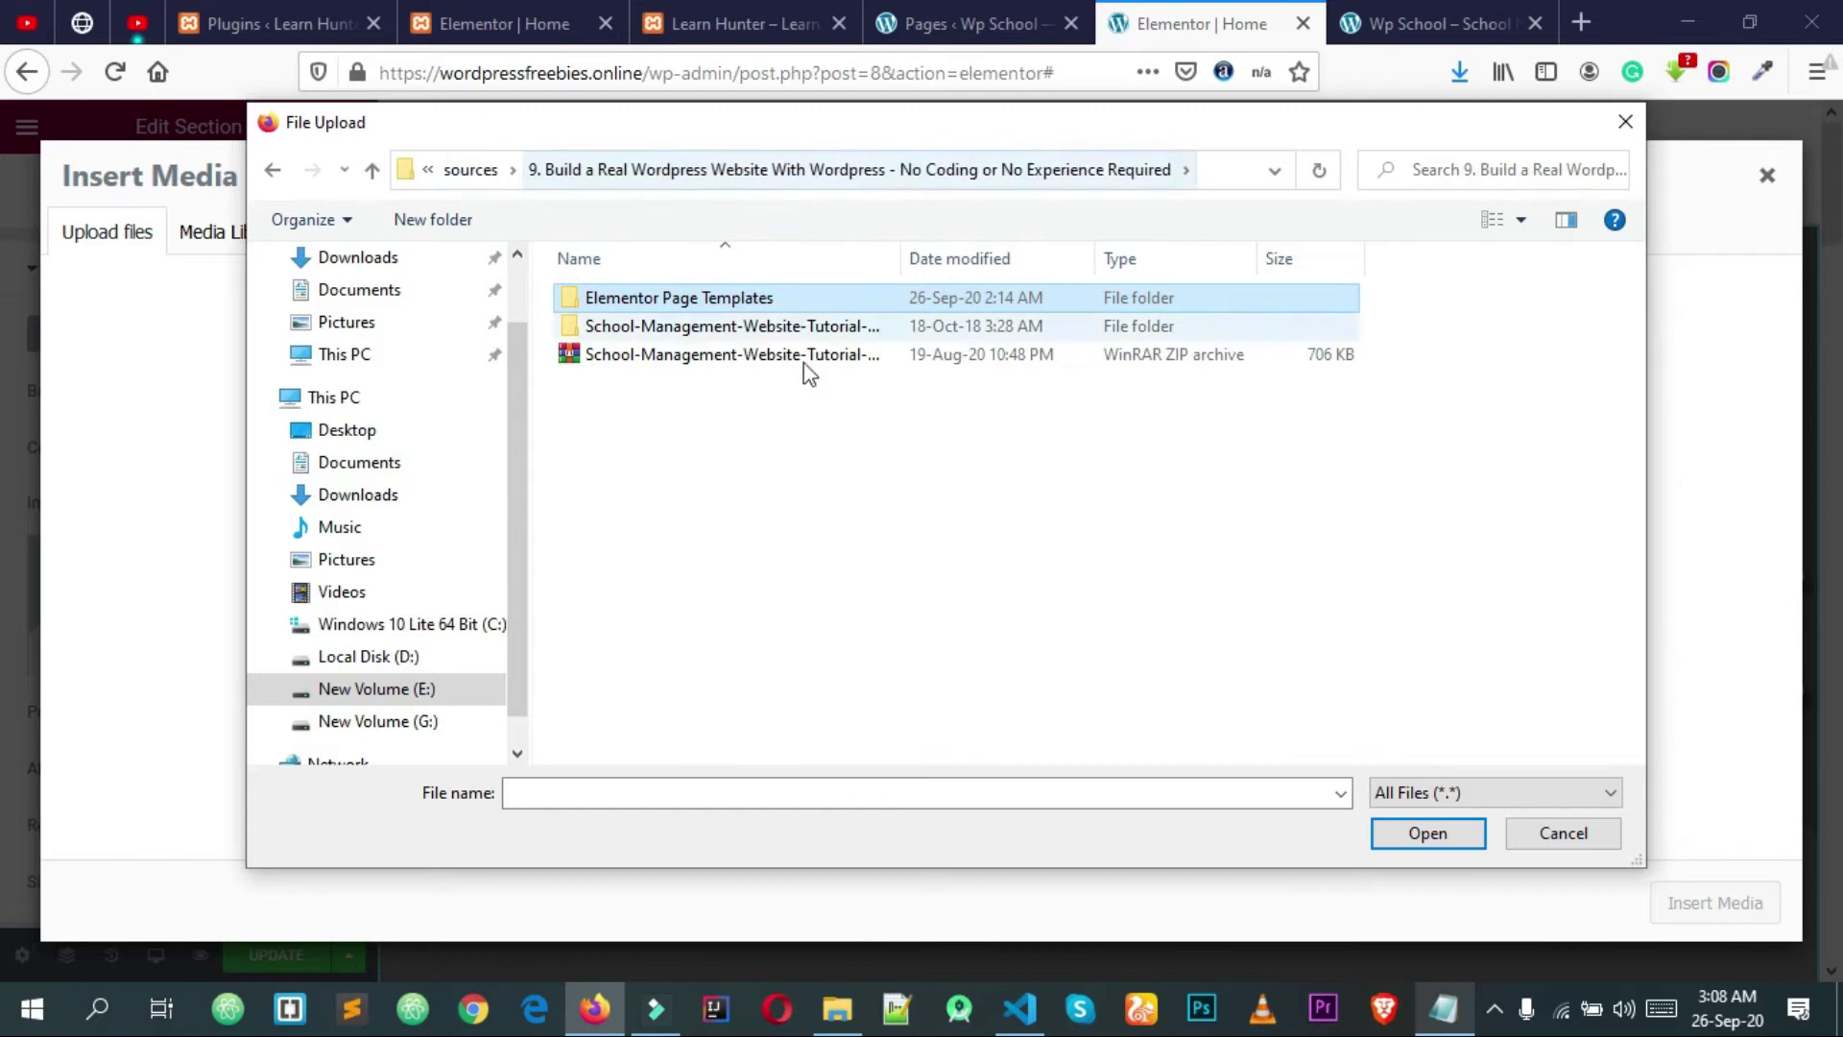
click(781, 330)
double_click(780, 330)
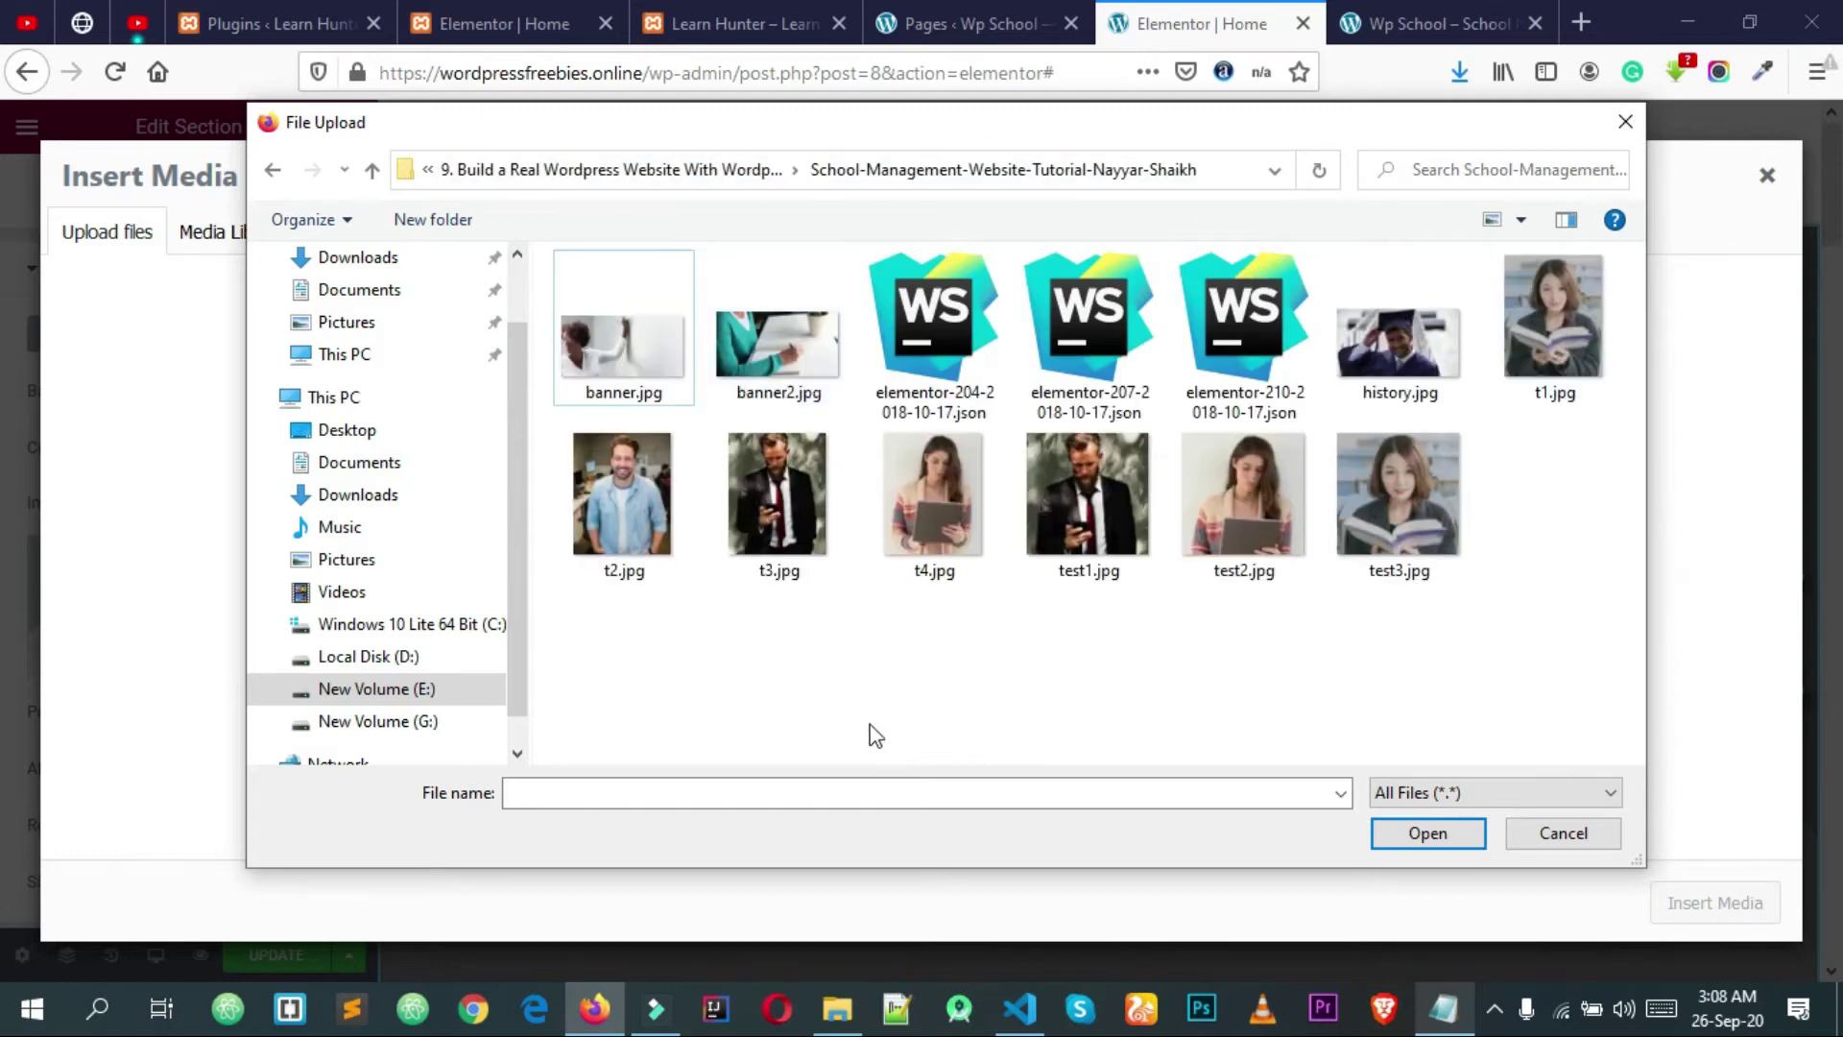
click(785, 360)
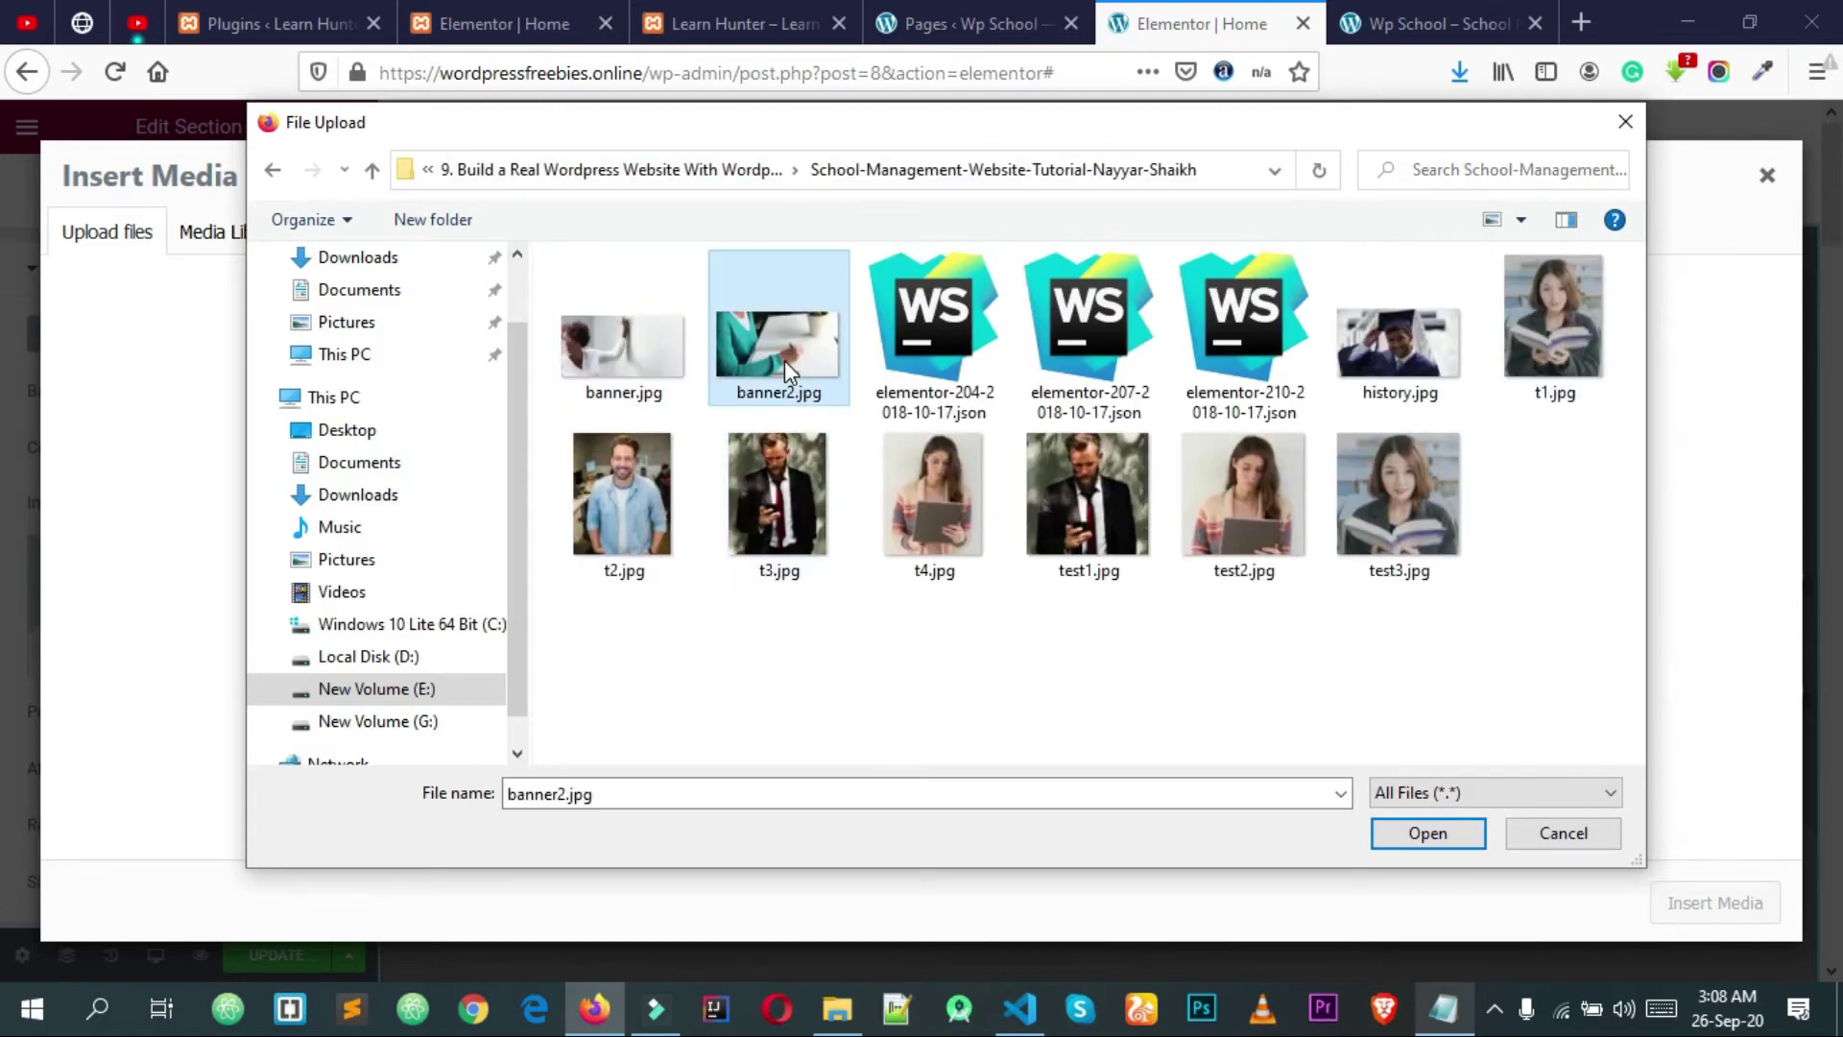
click(1432, 828)
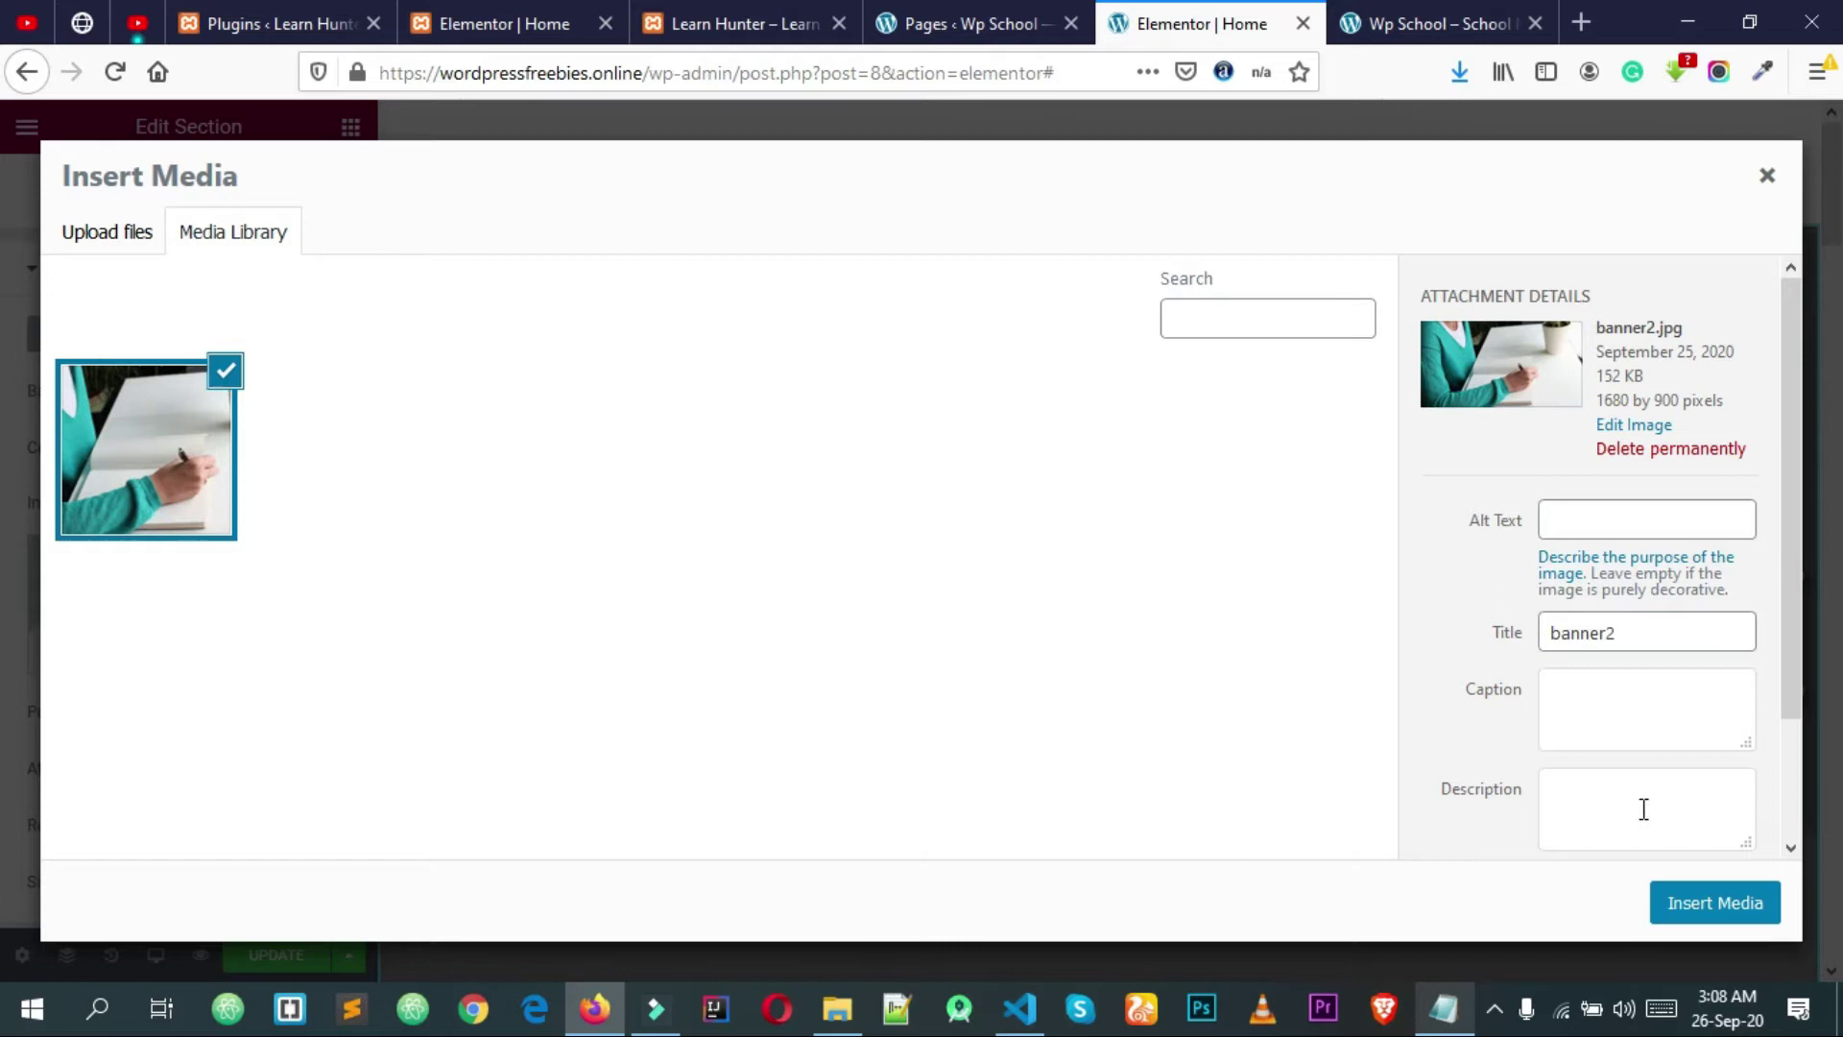
click(1697, 902)
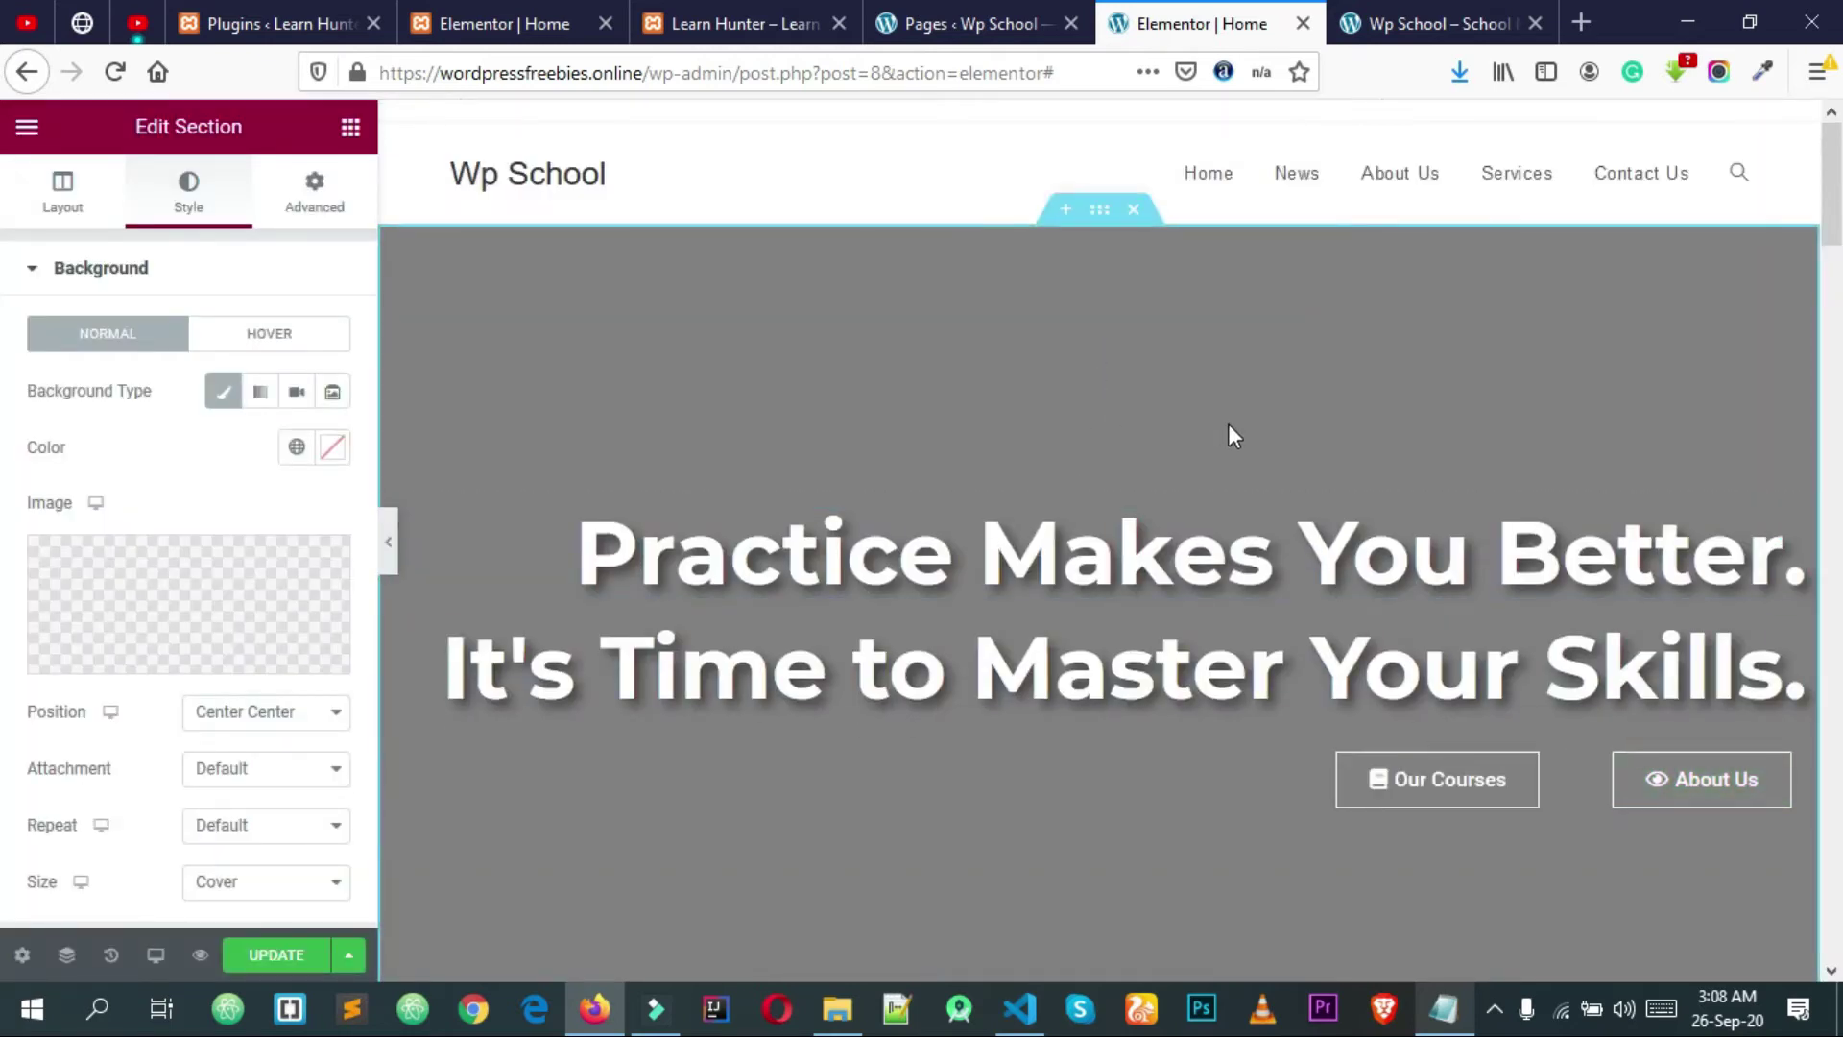
scroll(1234, 423, down, 3)
Step: Set the hero background to No-repeat, keeping Center Center, Default attachment and Cover size
scroll(1252, 426, up, 3)
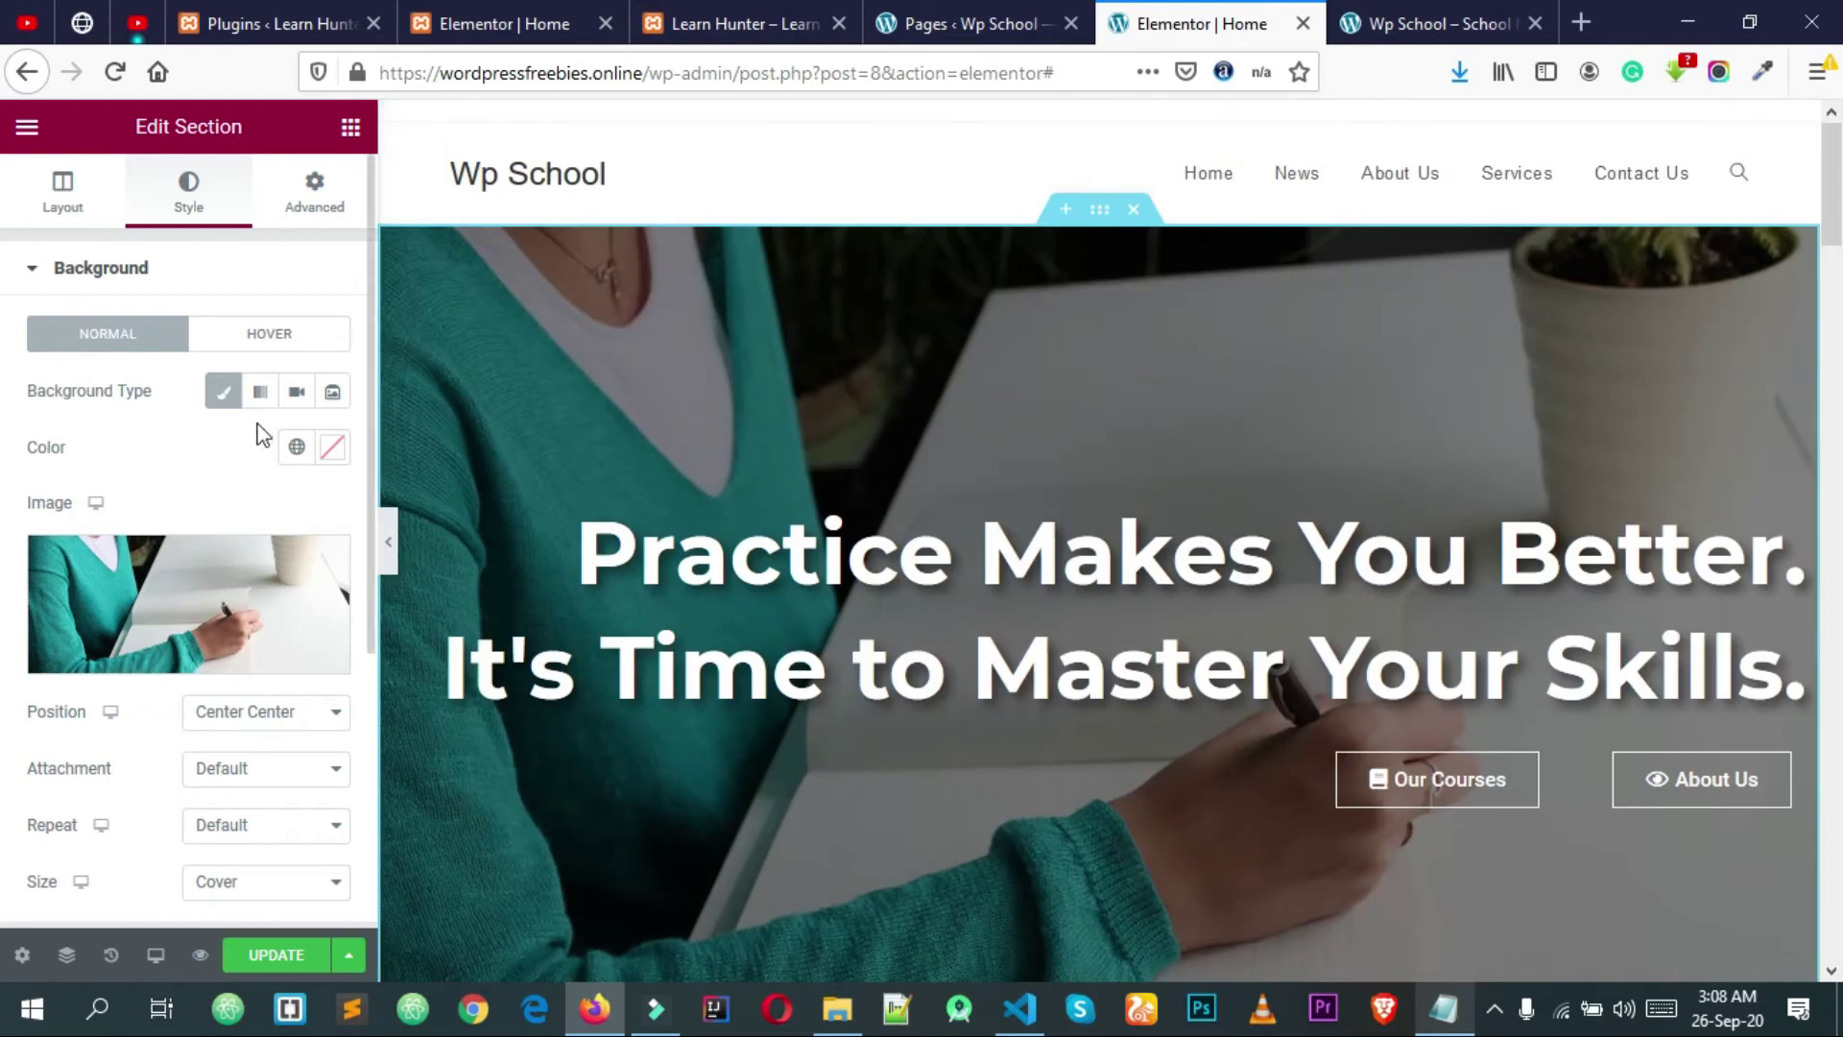
scroll(202, 445, down, 1)
click(221, 672)
click(229, 676)
click(236, 728)
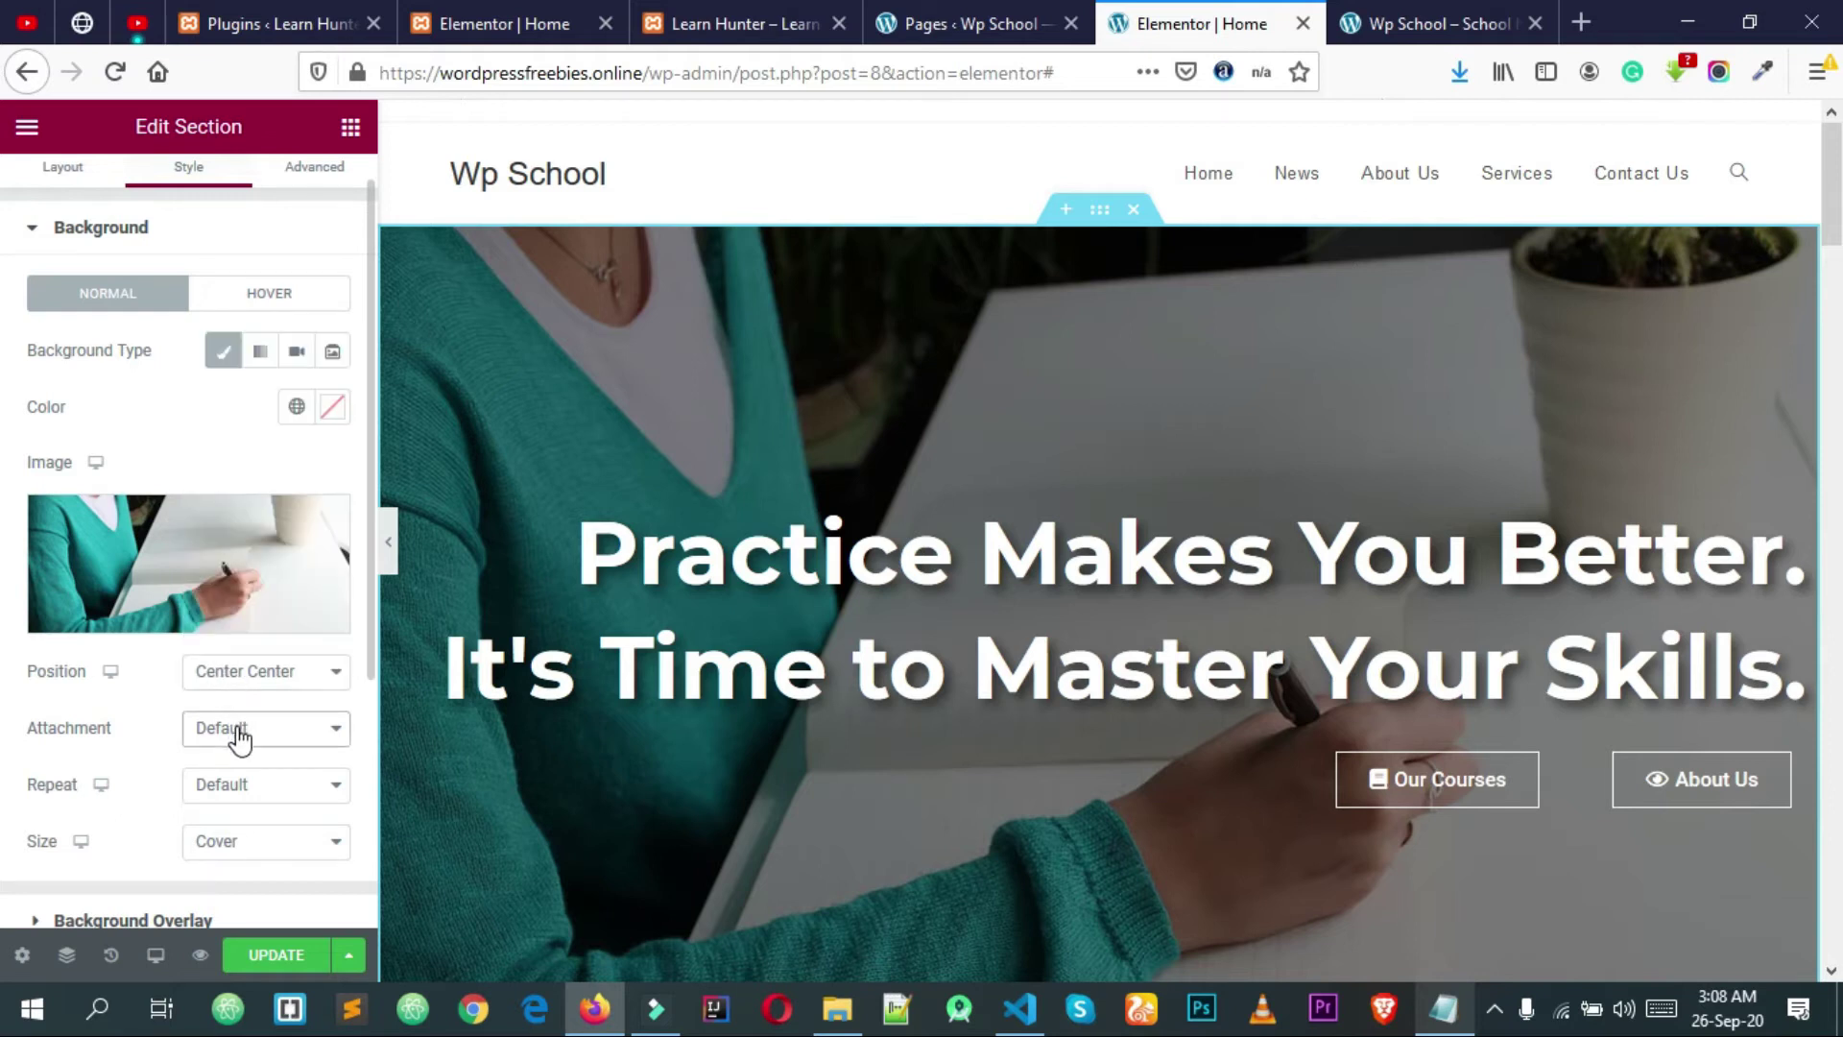
click(238, 741)
click(235, 783)
click(224, 848)
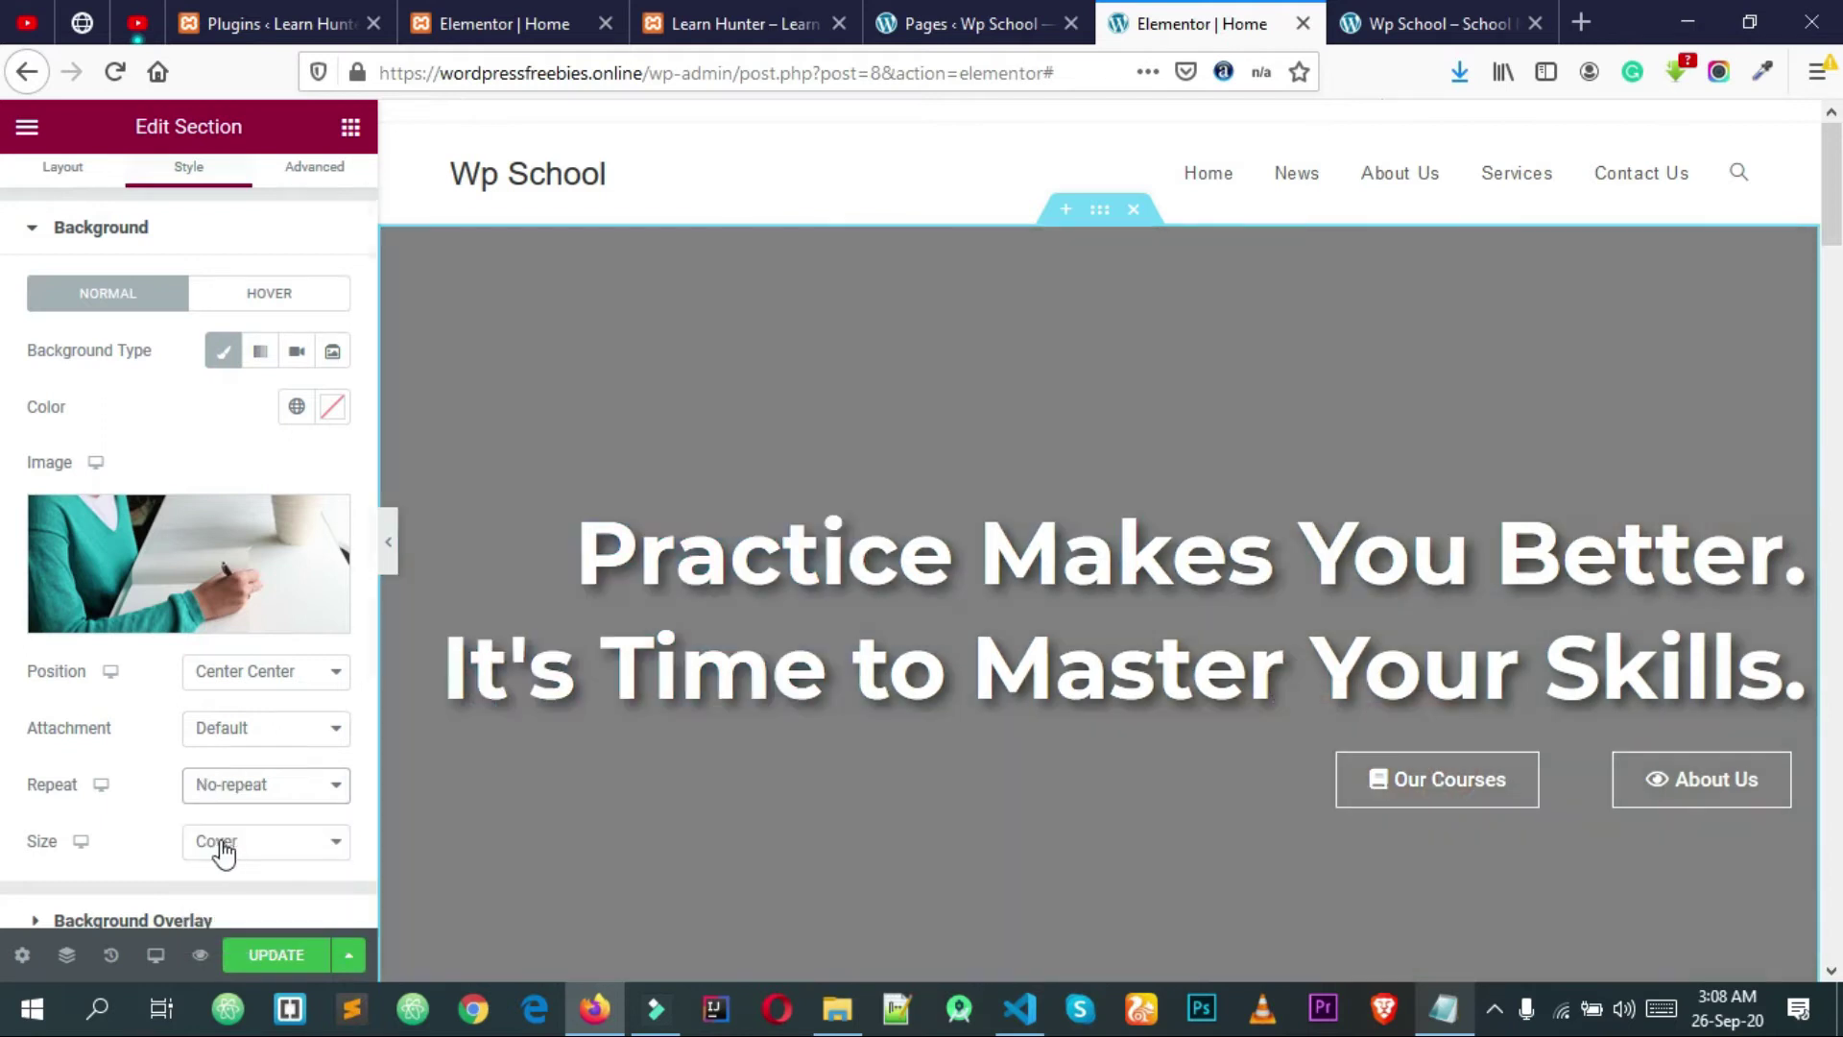
click(213, 848)
click(213, 848)
Step: Set the background overlay opacity to 0.74 and update the Home page
scroll(509, 448, down, 3)
scroll(74, 658, down, 3)
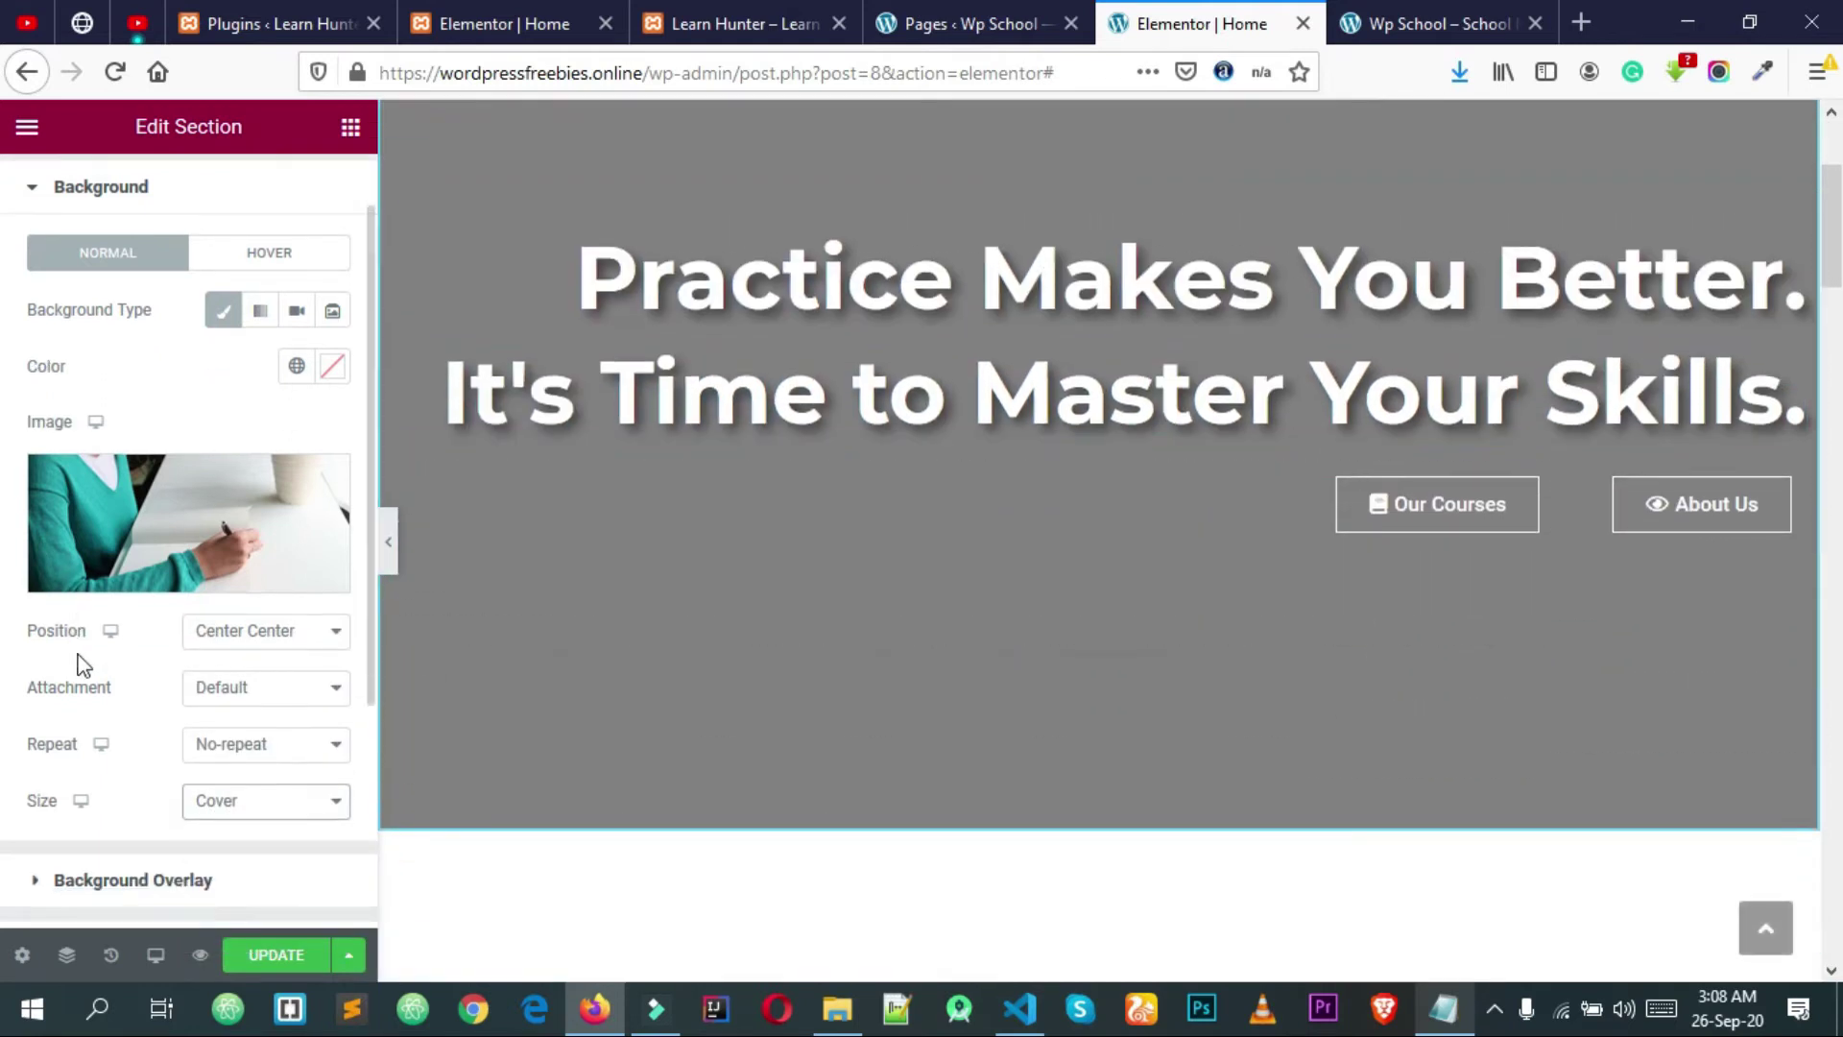
click(116, 684)
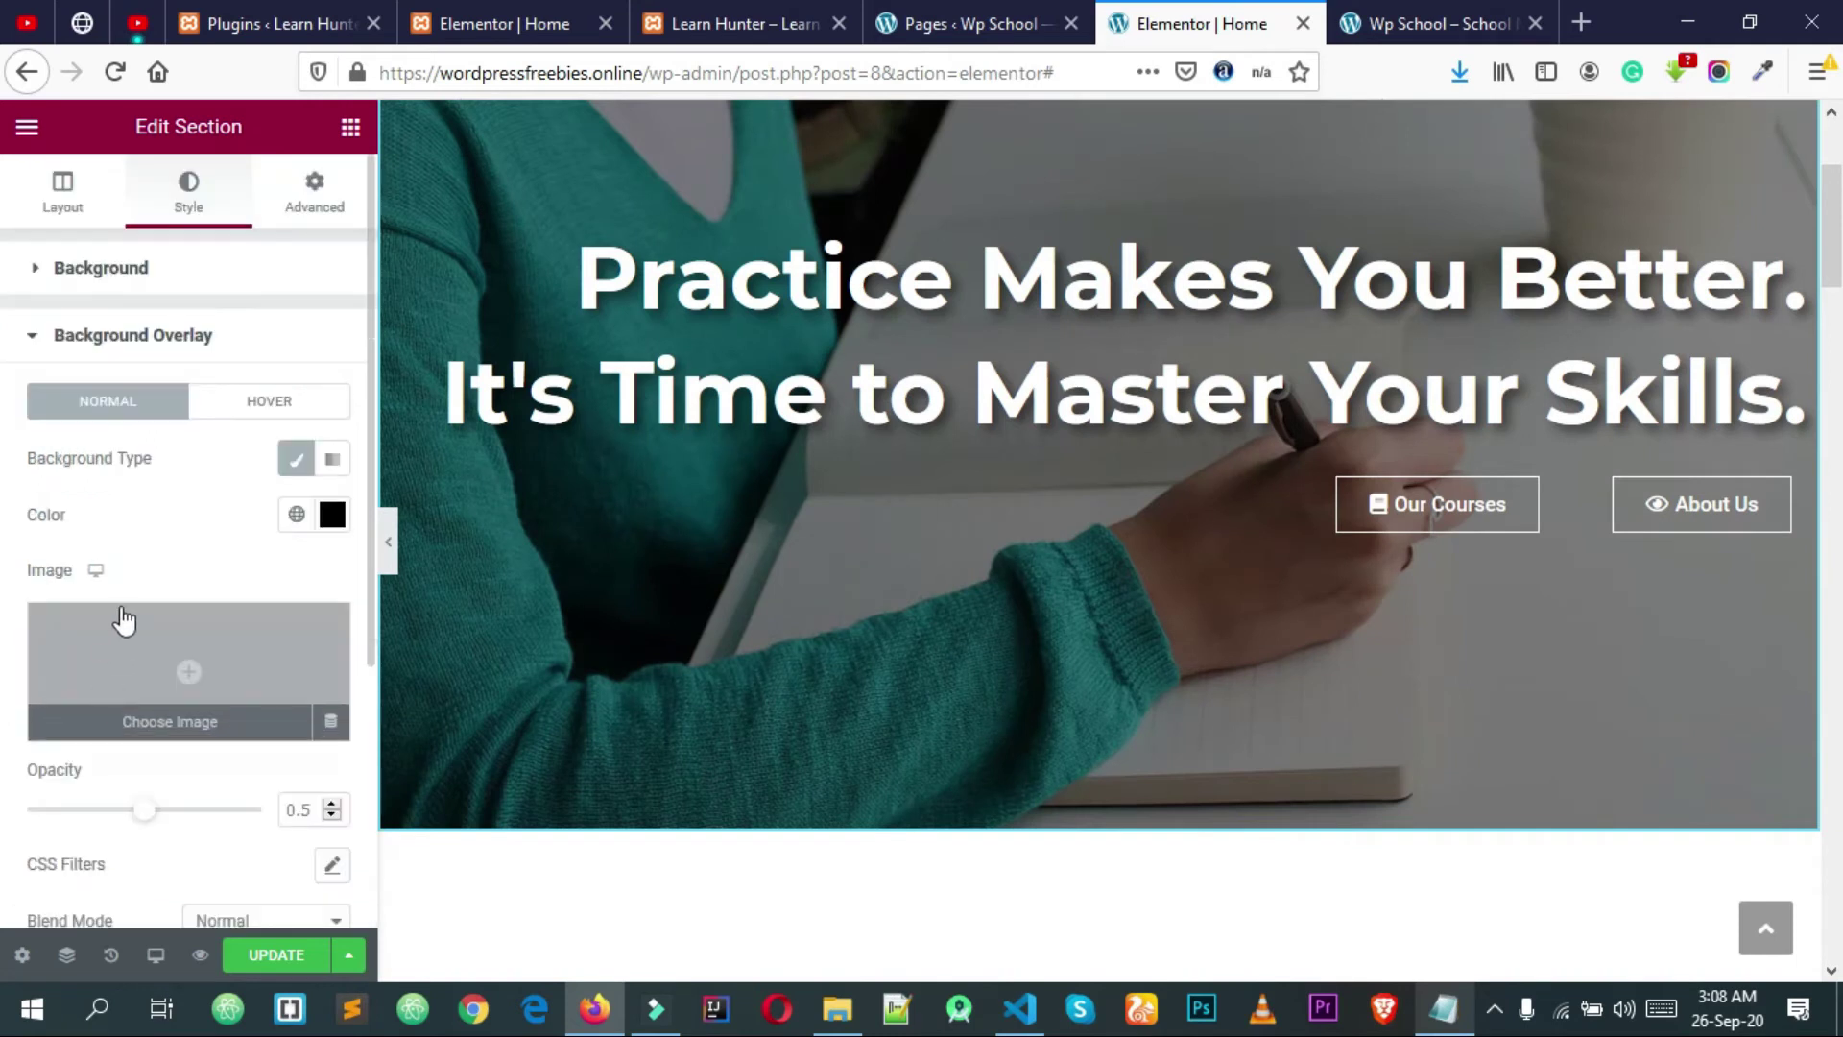
drag(152, 814, 204, 822)
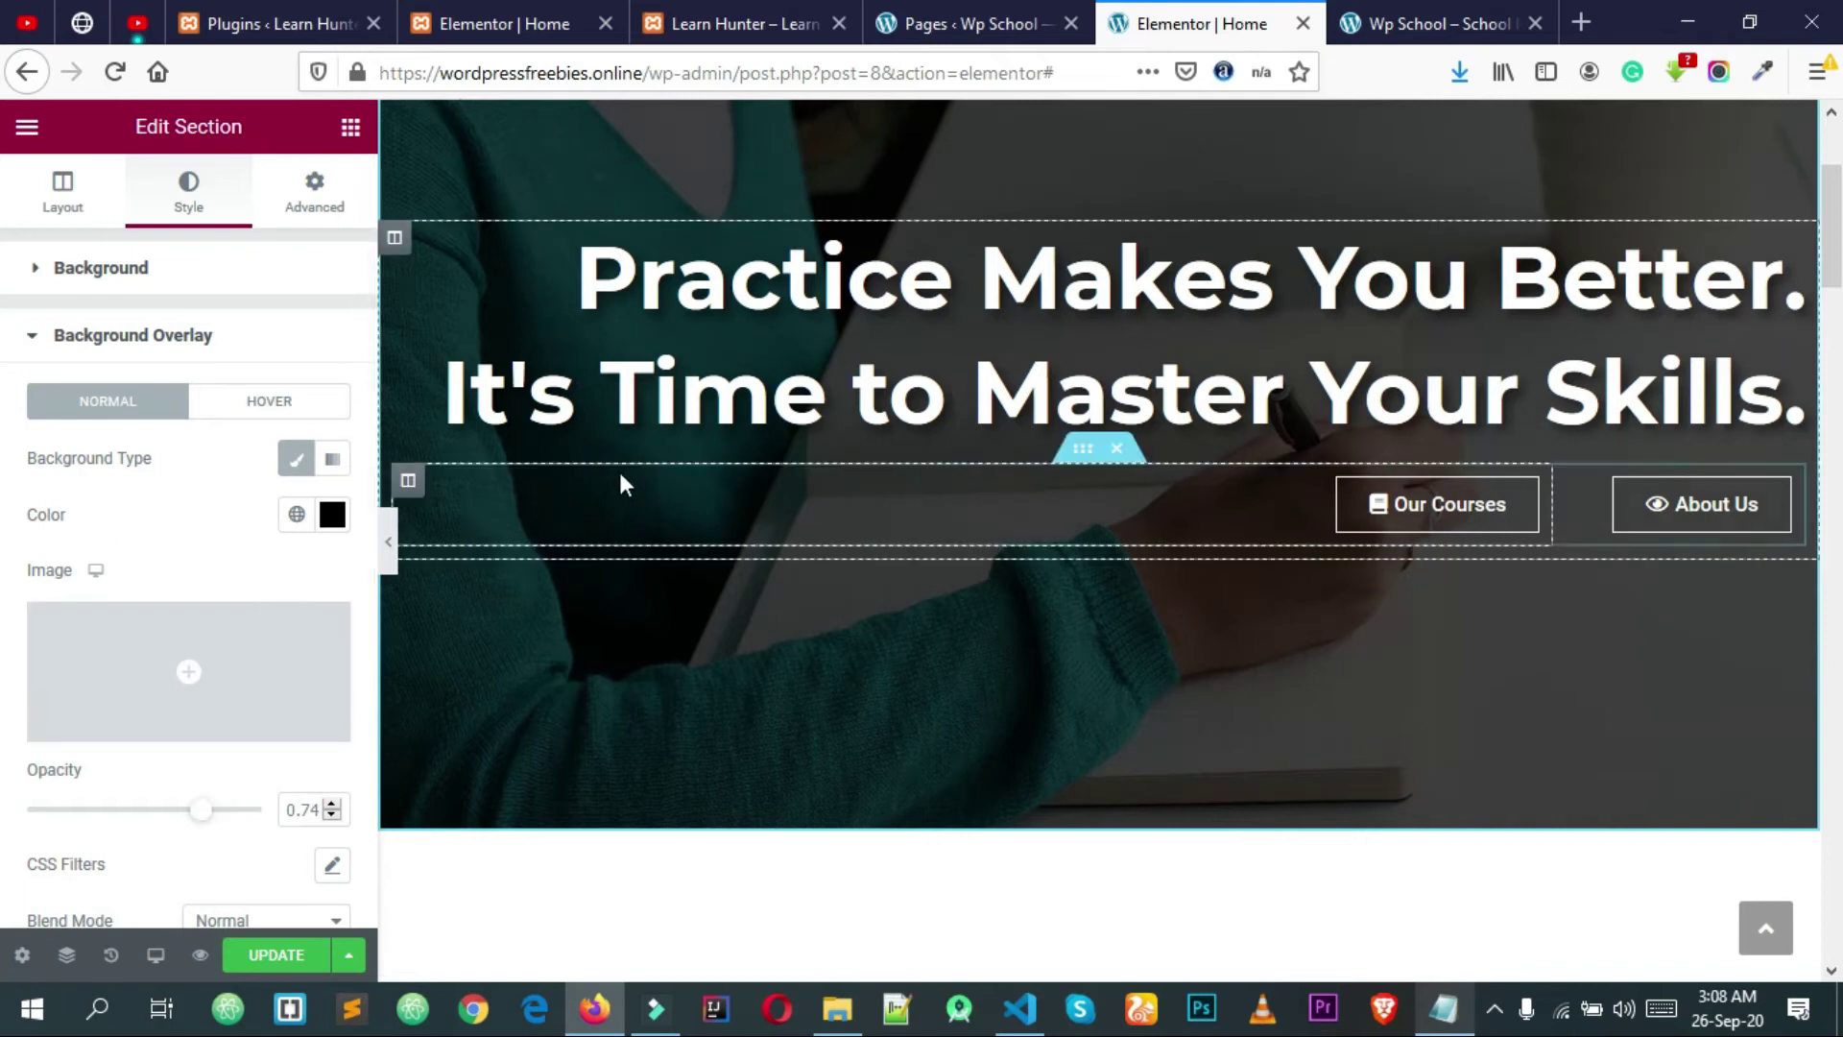
scroll(645, 480, up, 3)
scroll(905, 531, down, 7)
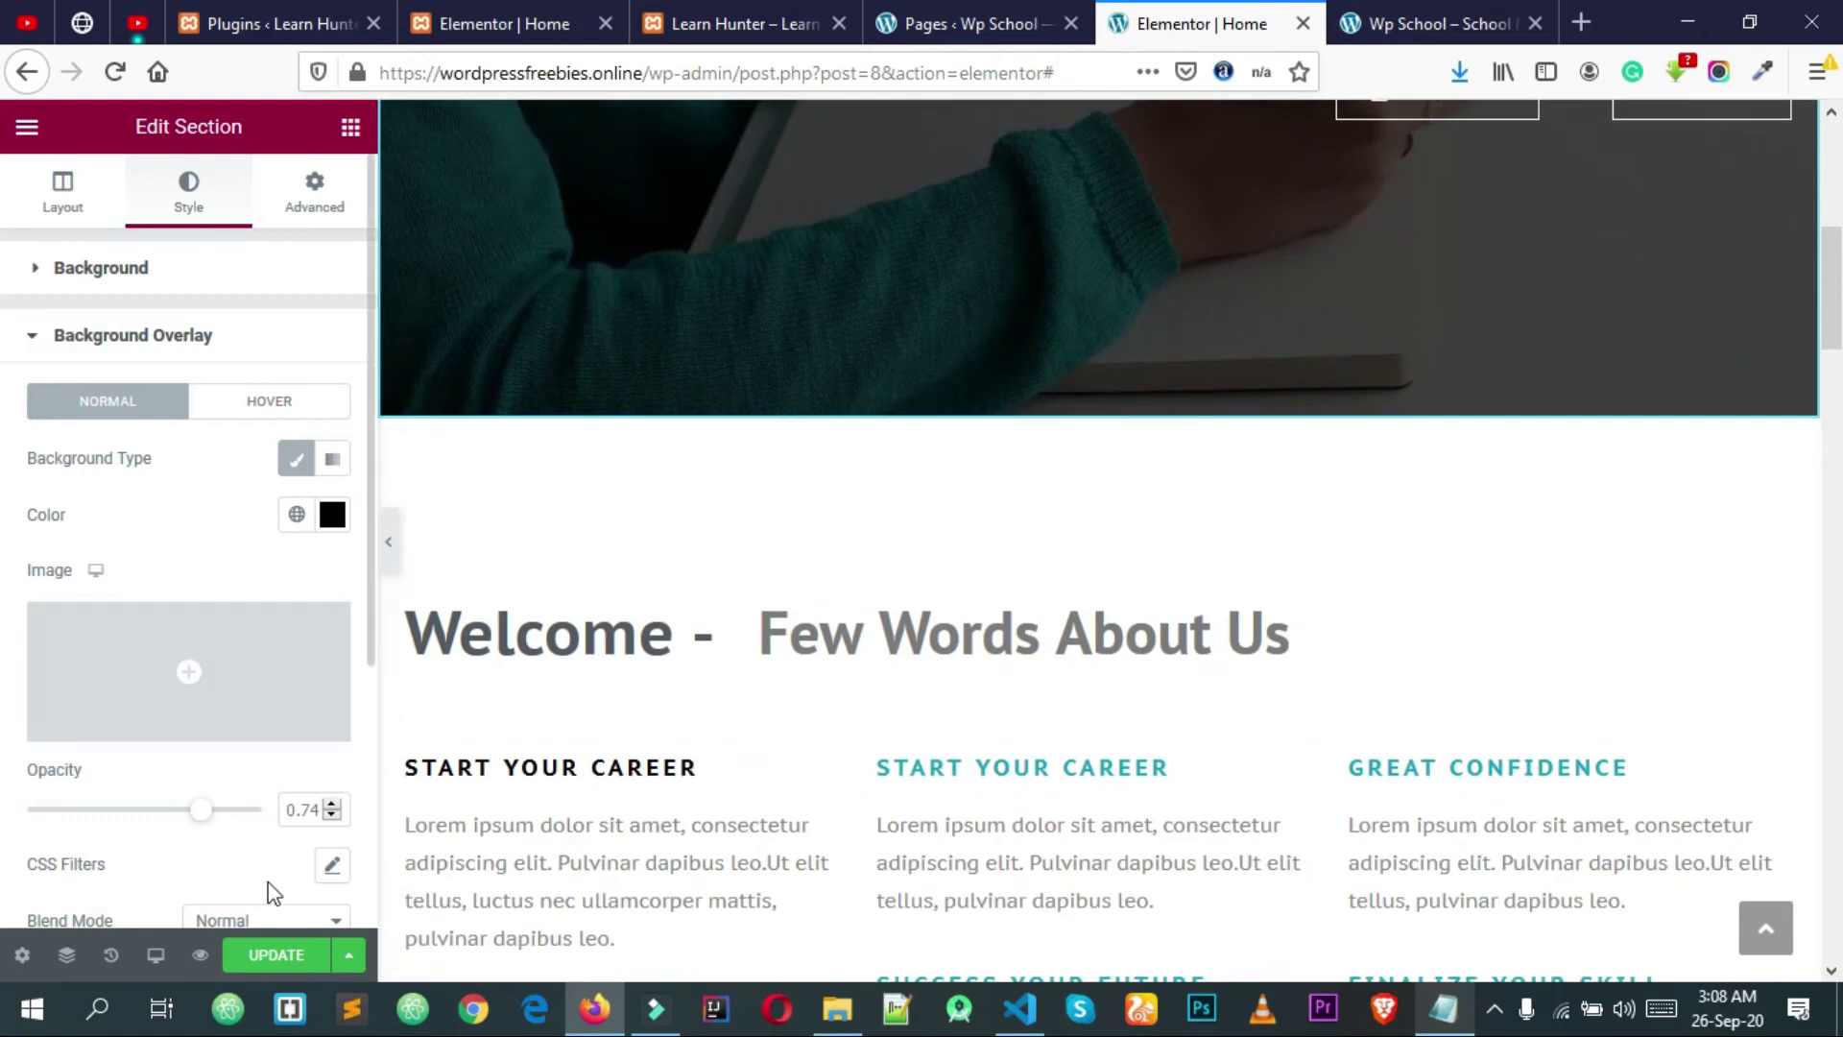
click(275, 954)
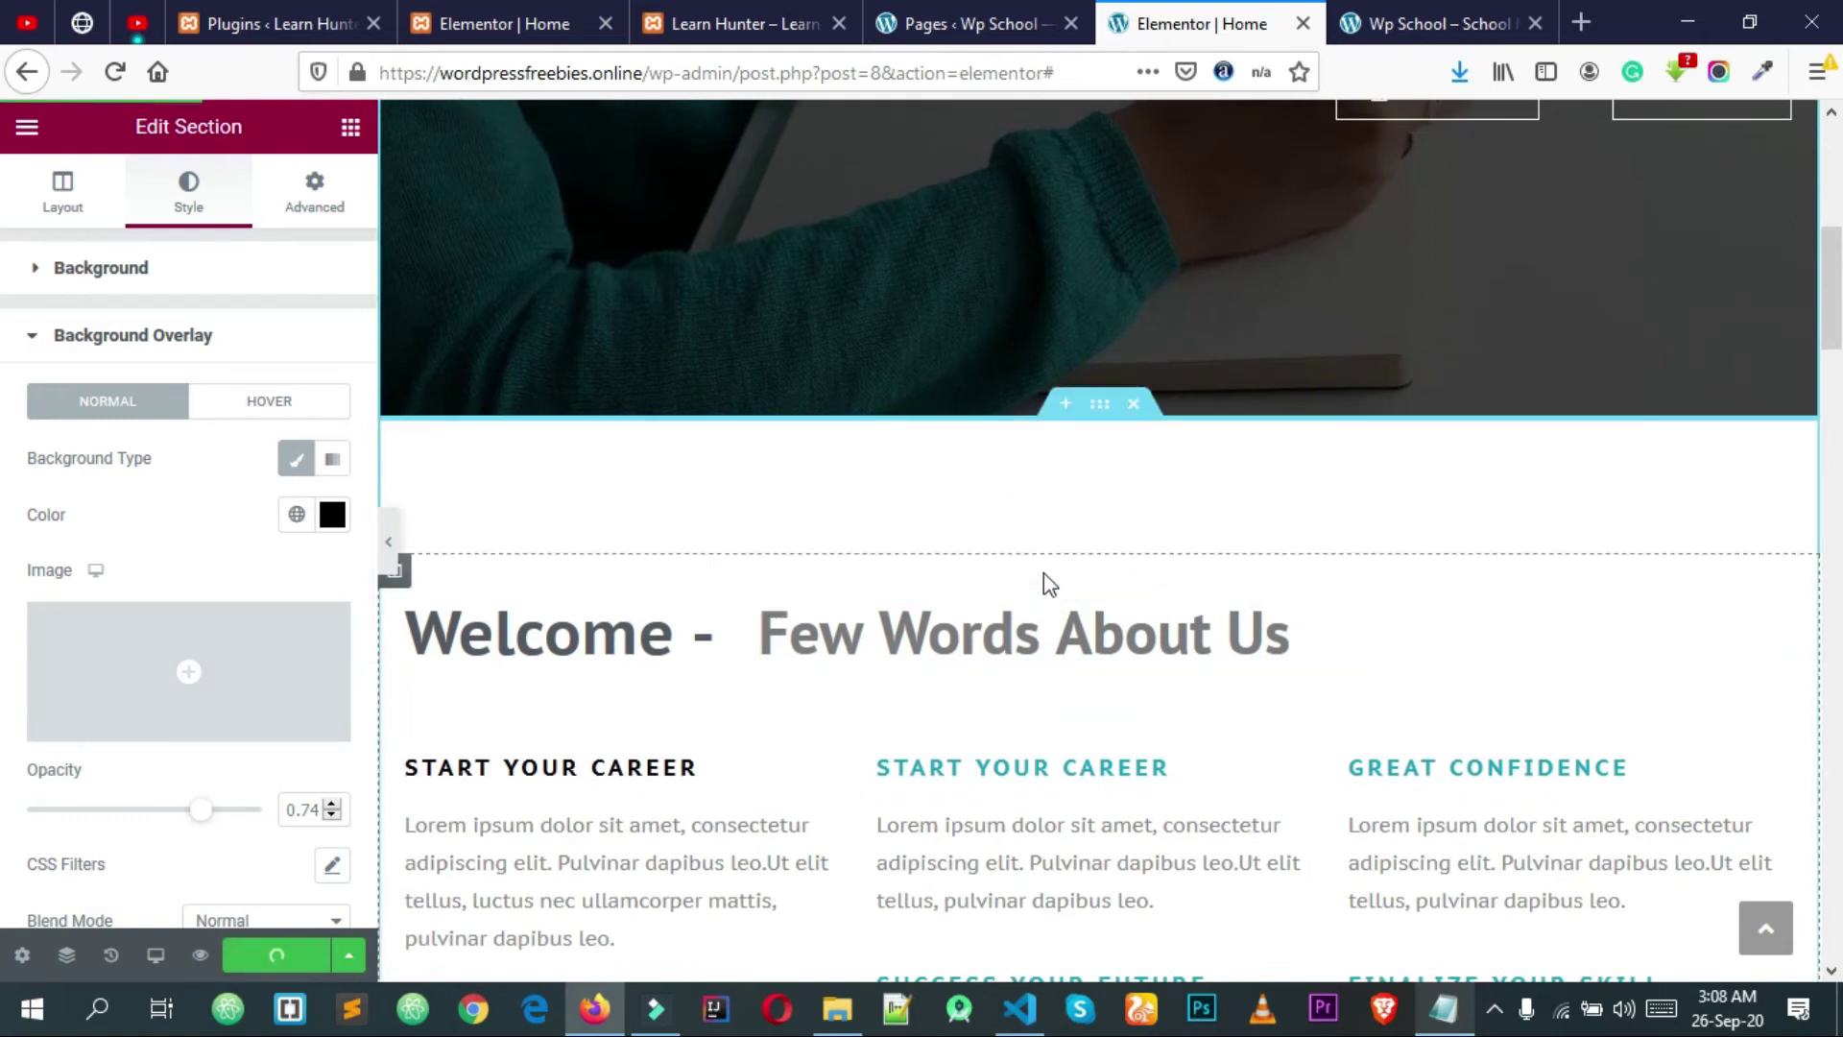
scroll(1044, 572, up, 4)
scroll(1045, 572, down, 15)
scroll(968, 387, up, 4)
scroll(984, 332, down, 12)
scroll(1008, 485, down, 8)
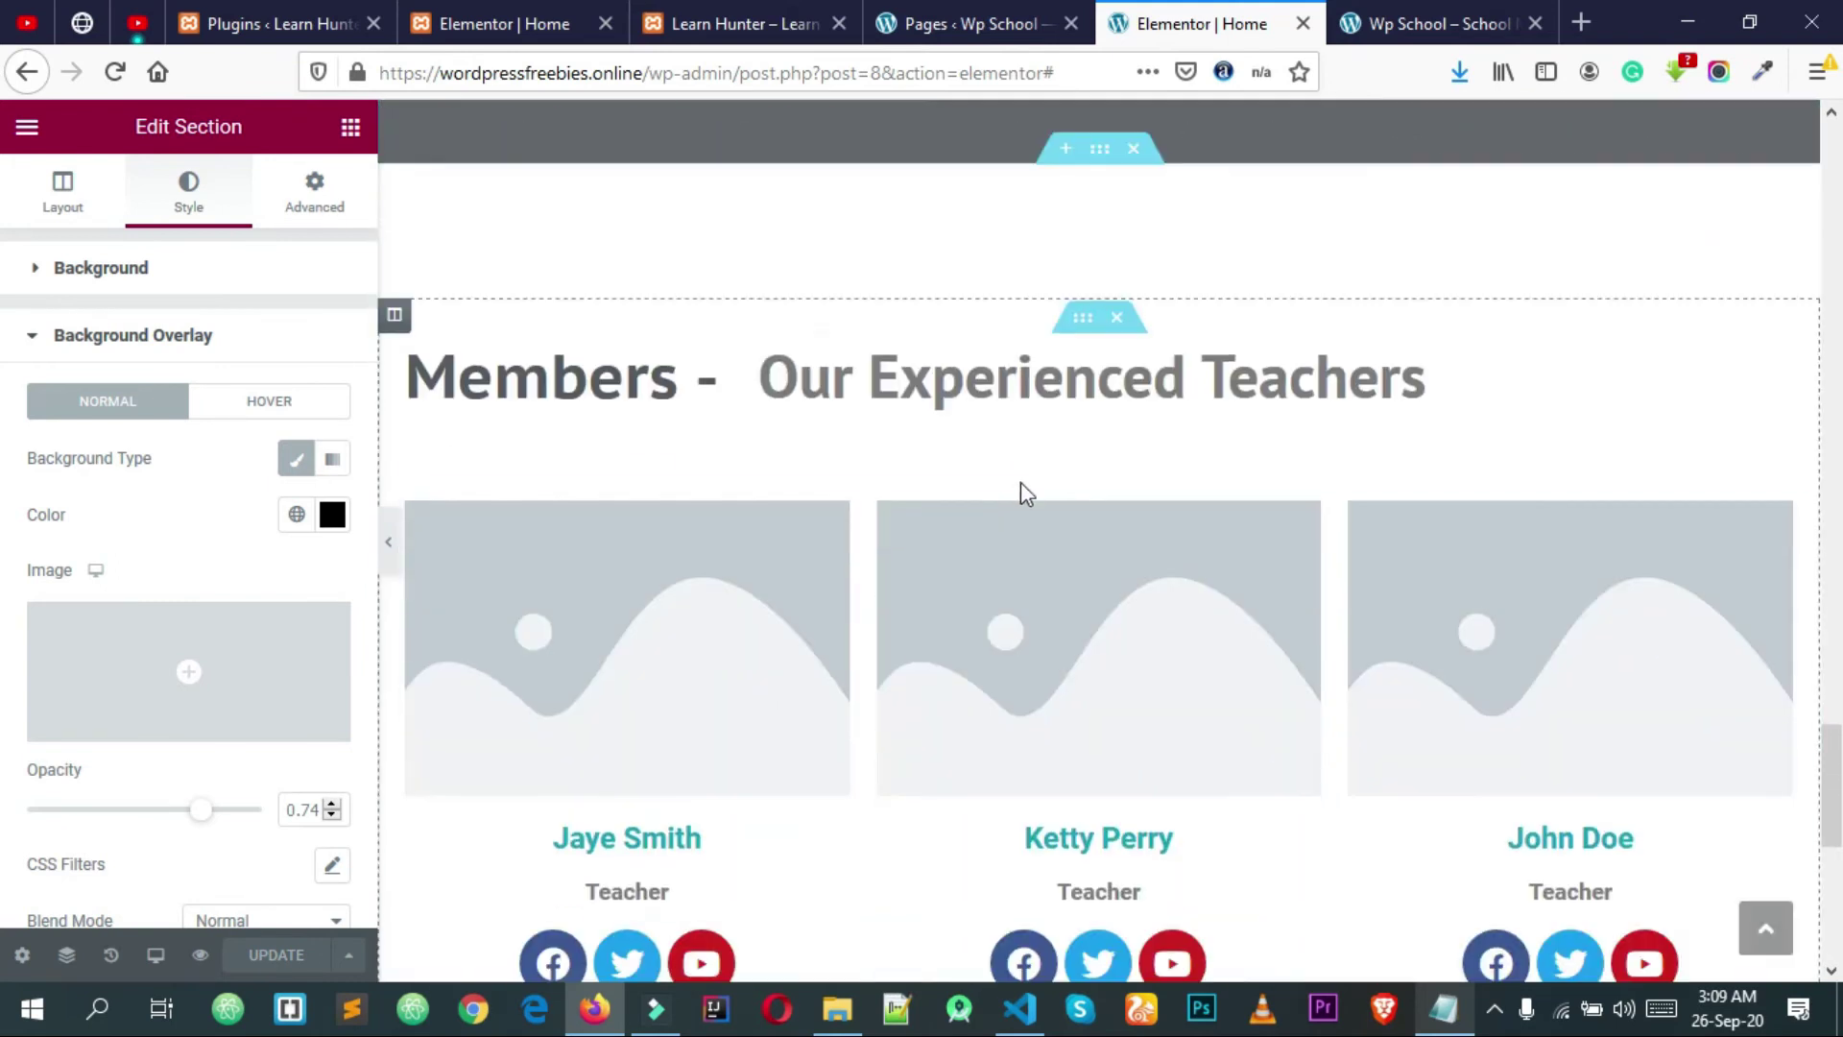
click(667, 657)
click(206, 410)
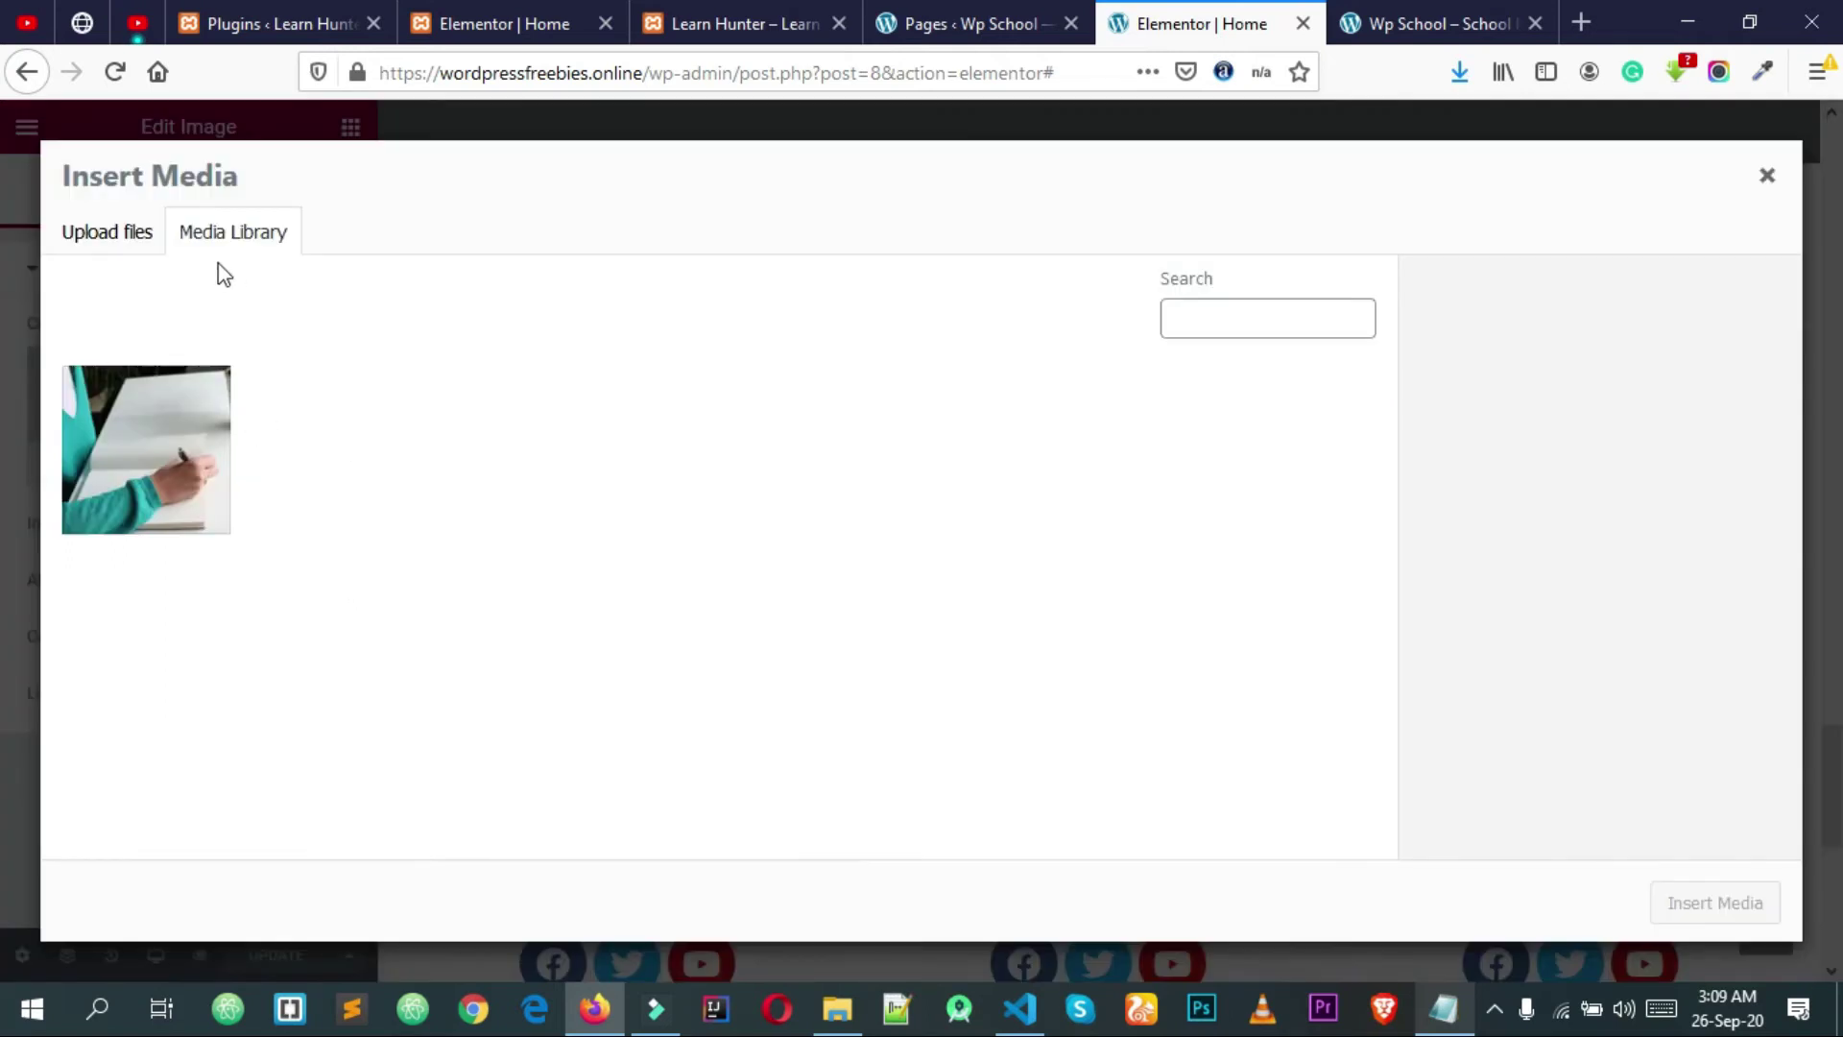
click(107, 231)
click(950, 543)
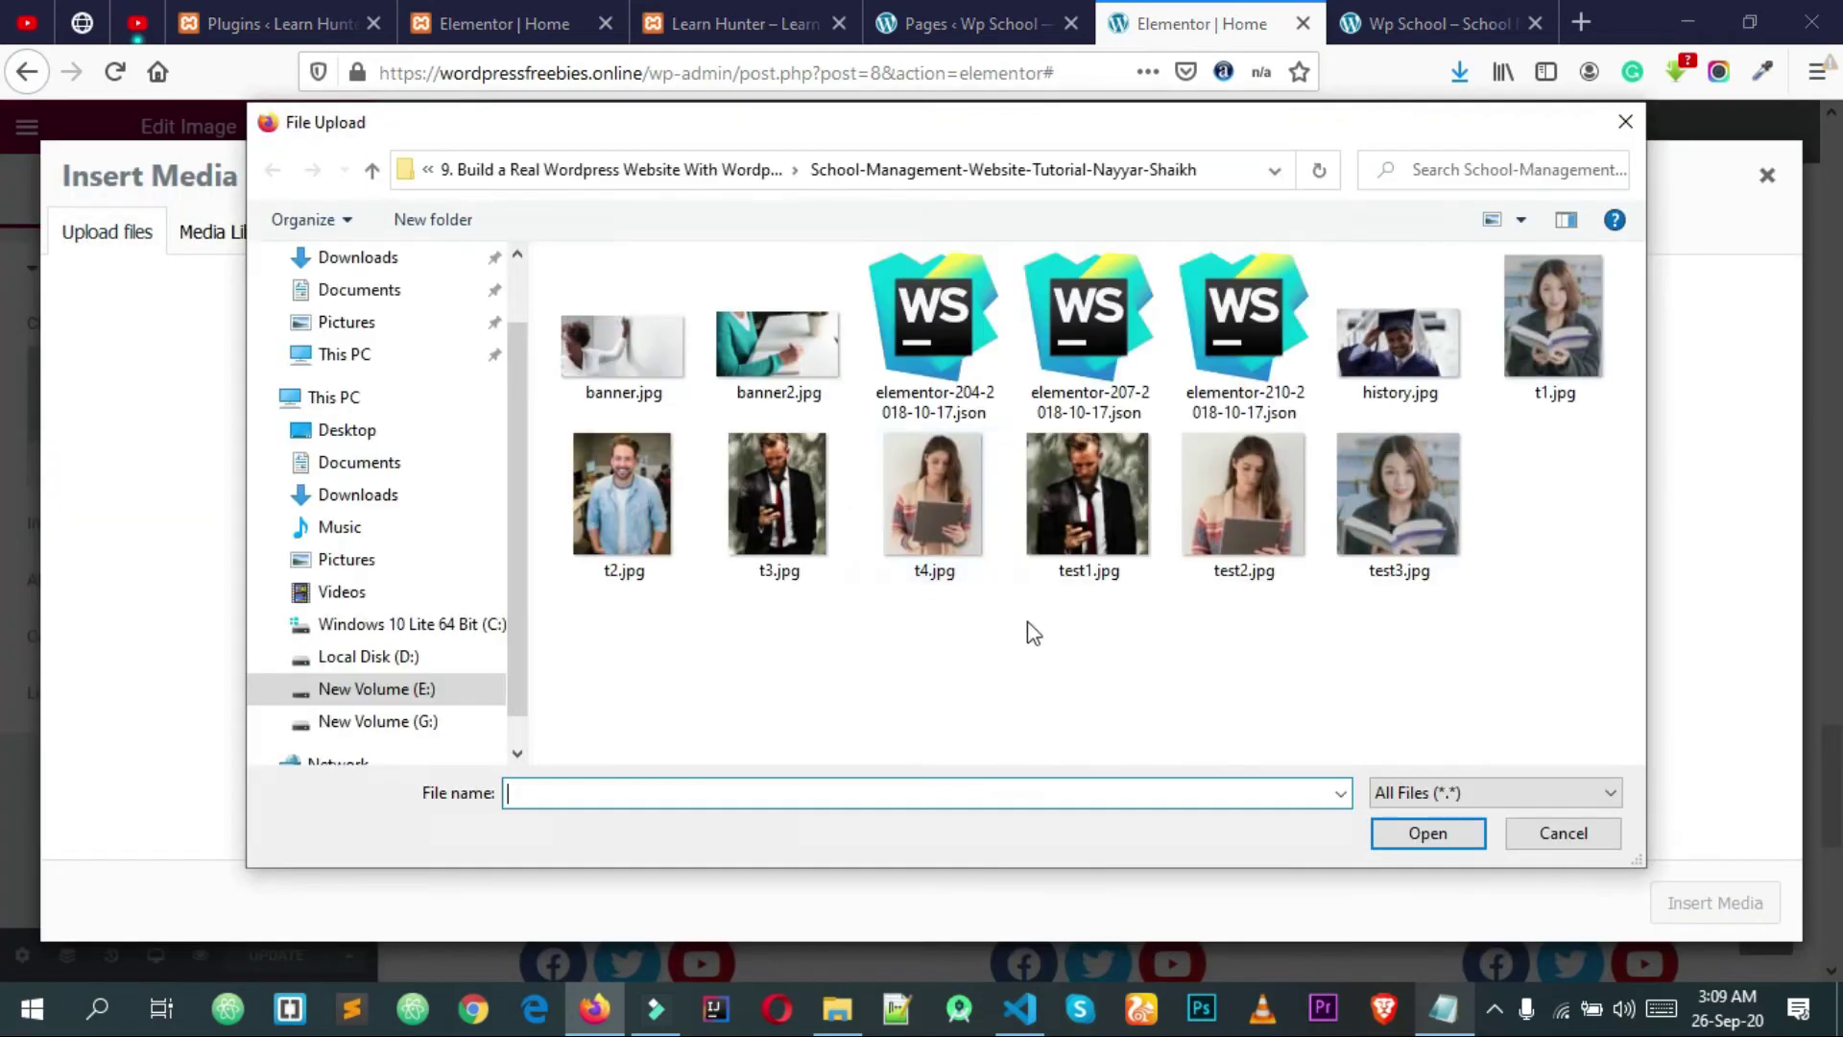
click(600, 509)
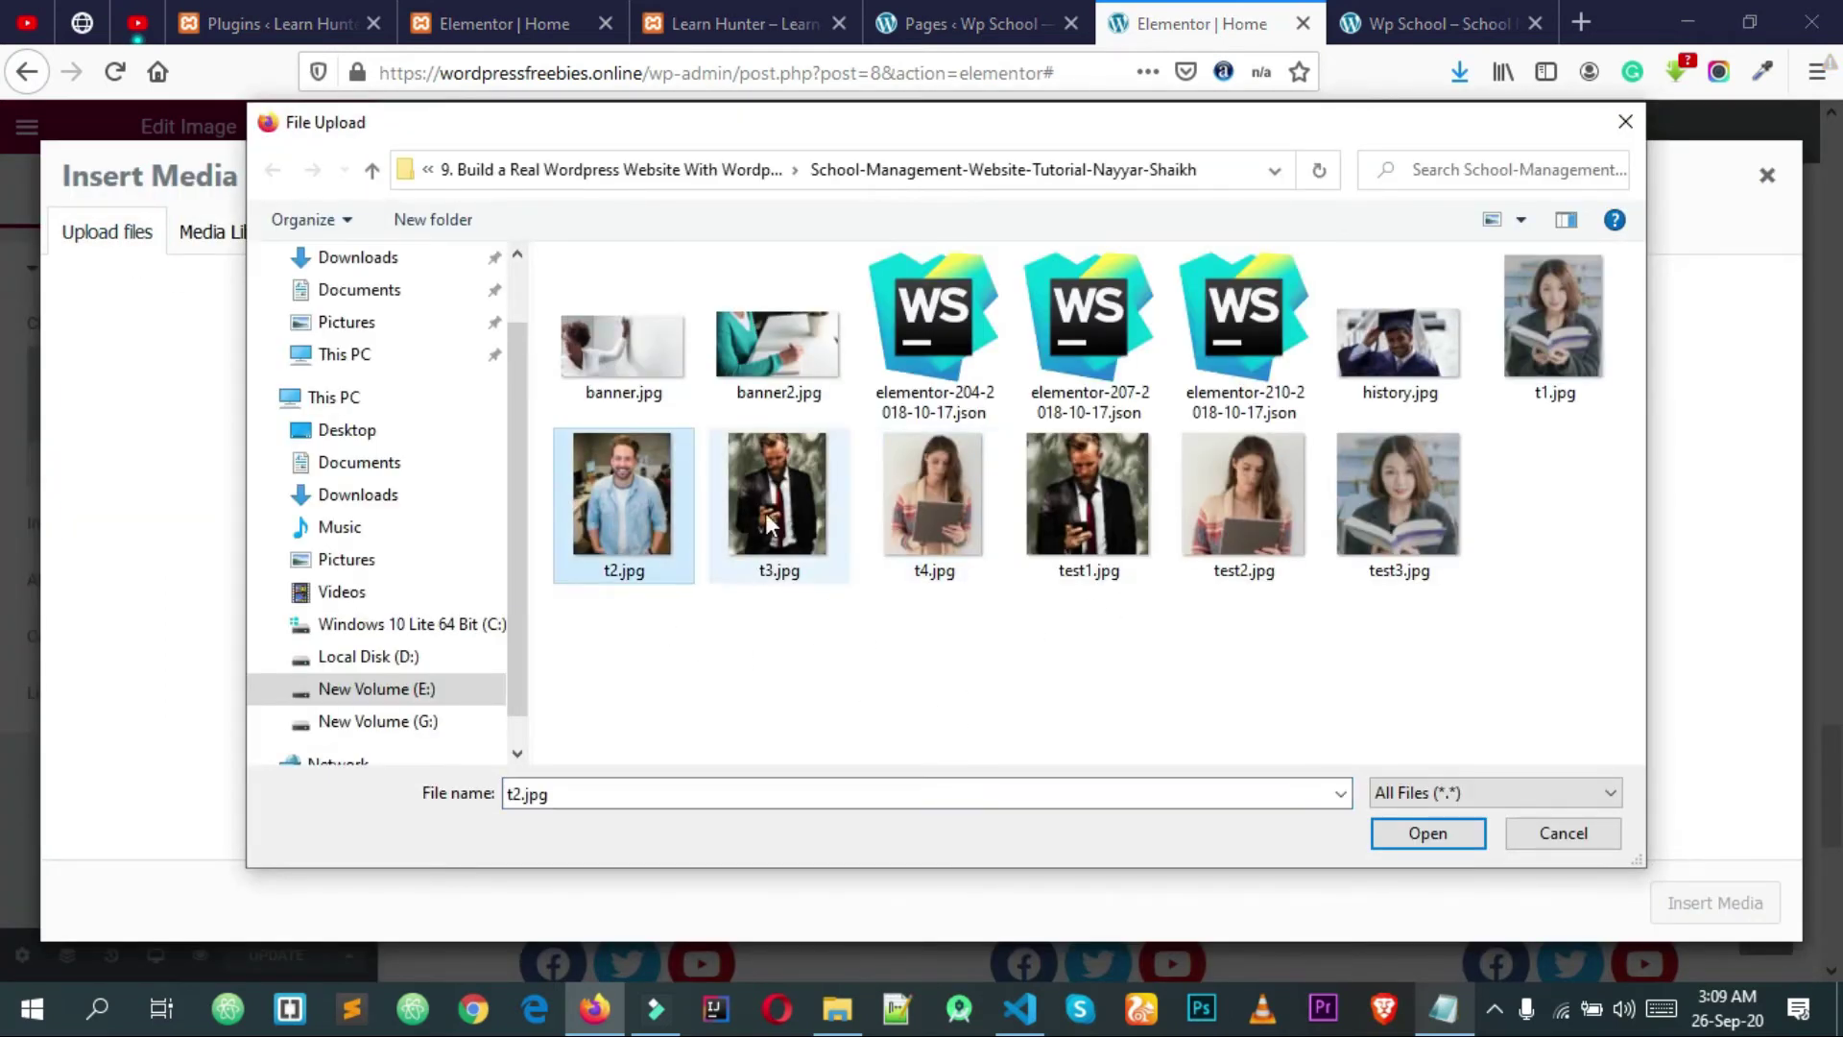
ctrl+click(795, 500)
ctrl+click(961, 482)
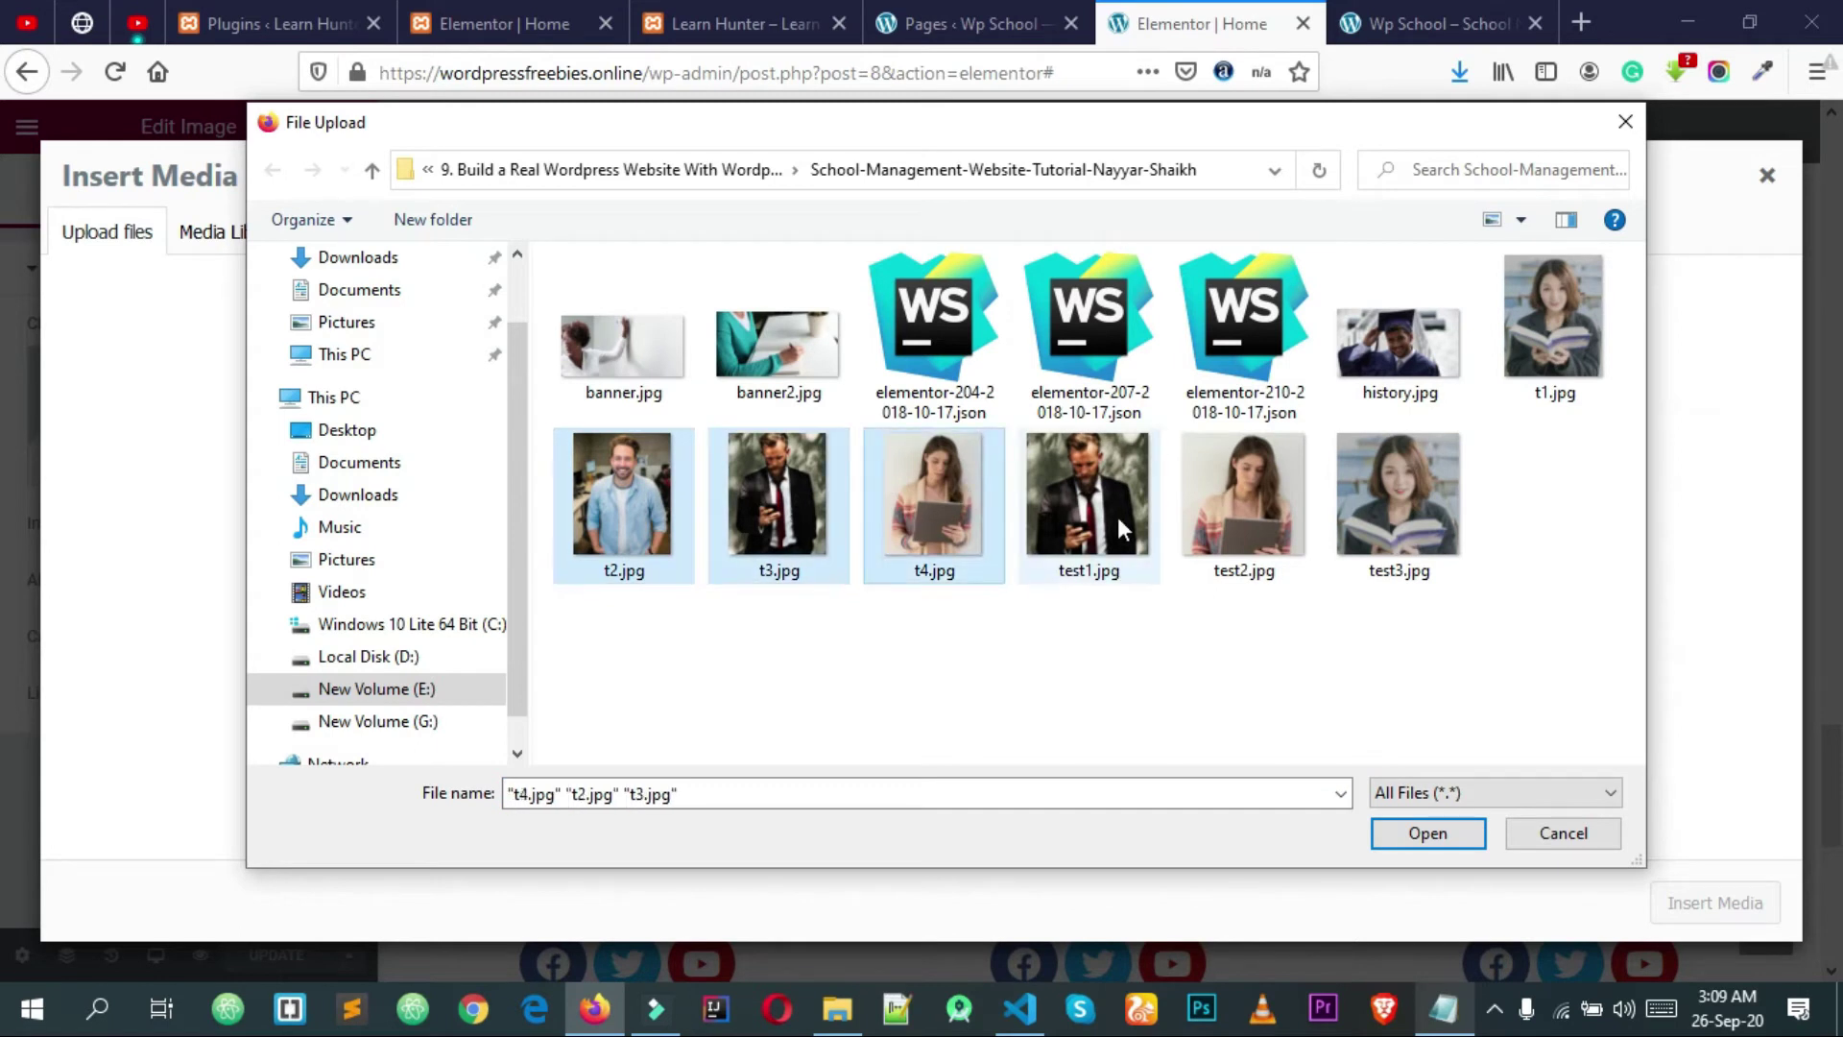
click(1393, 834)
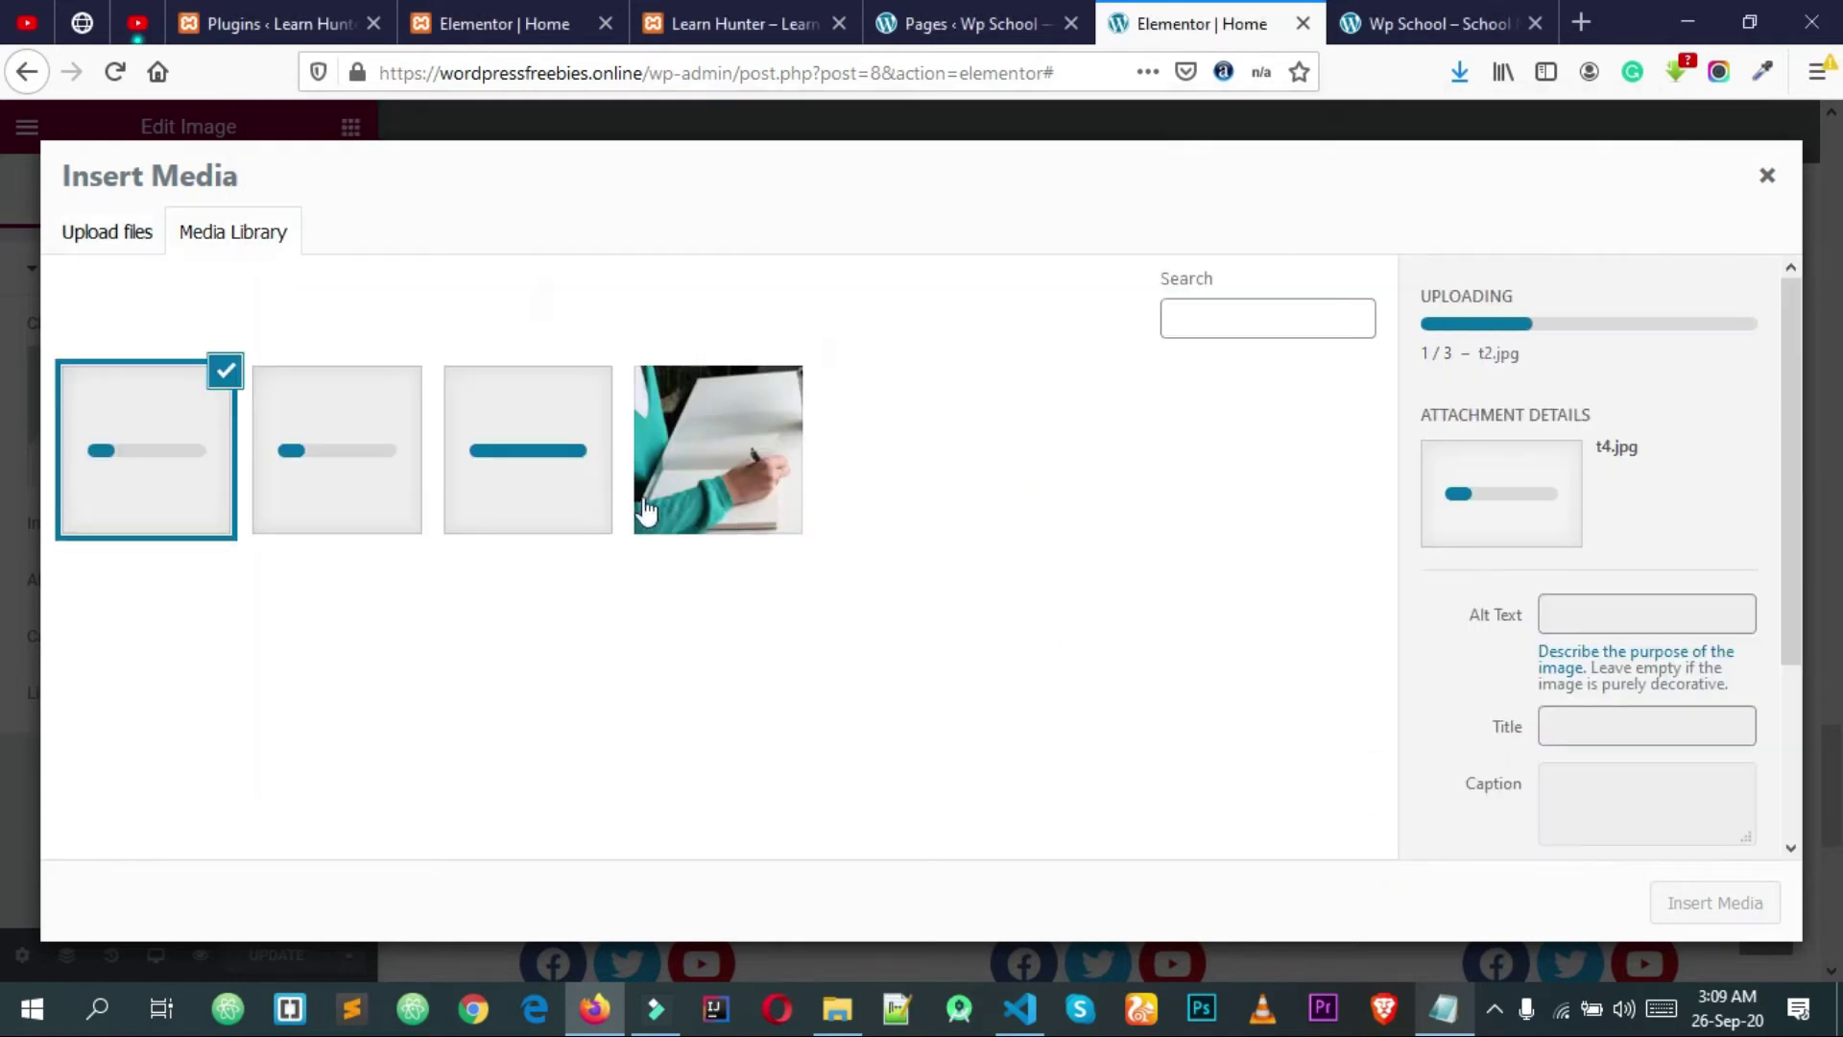
click(552, 509)
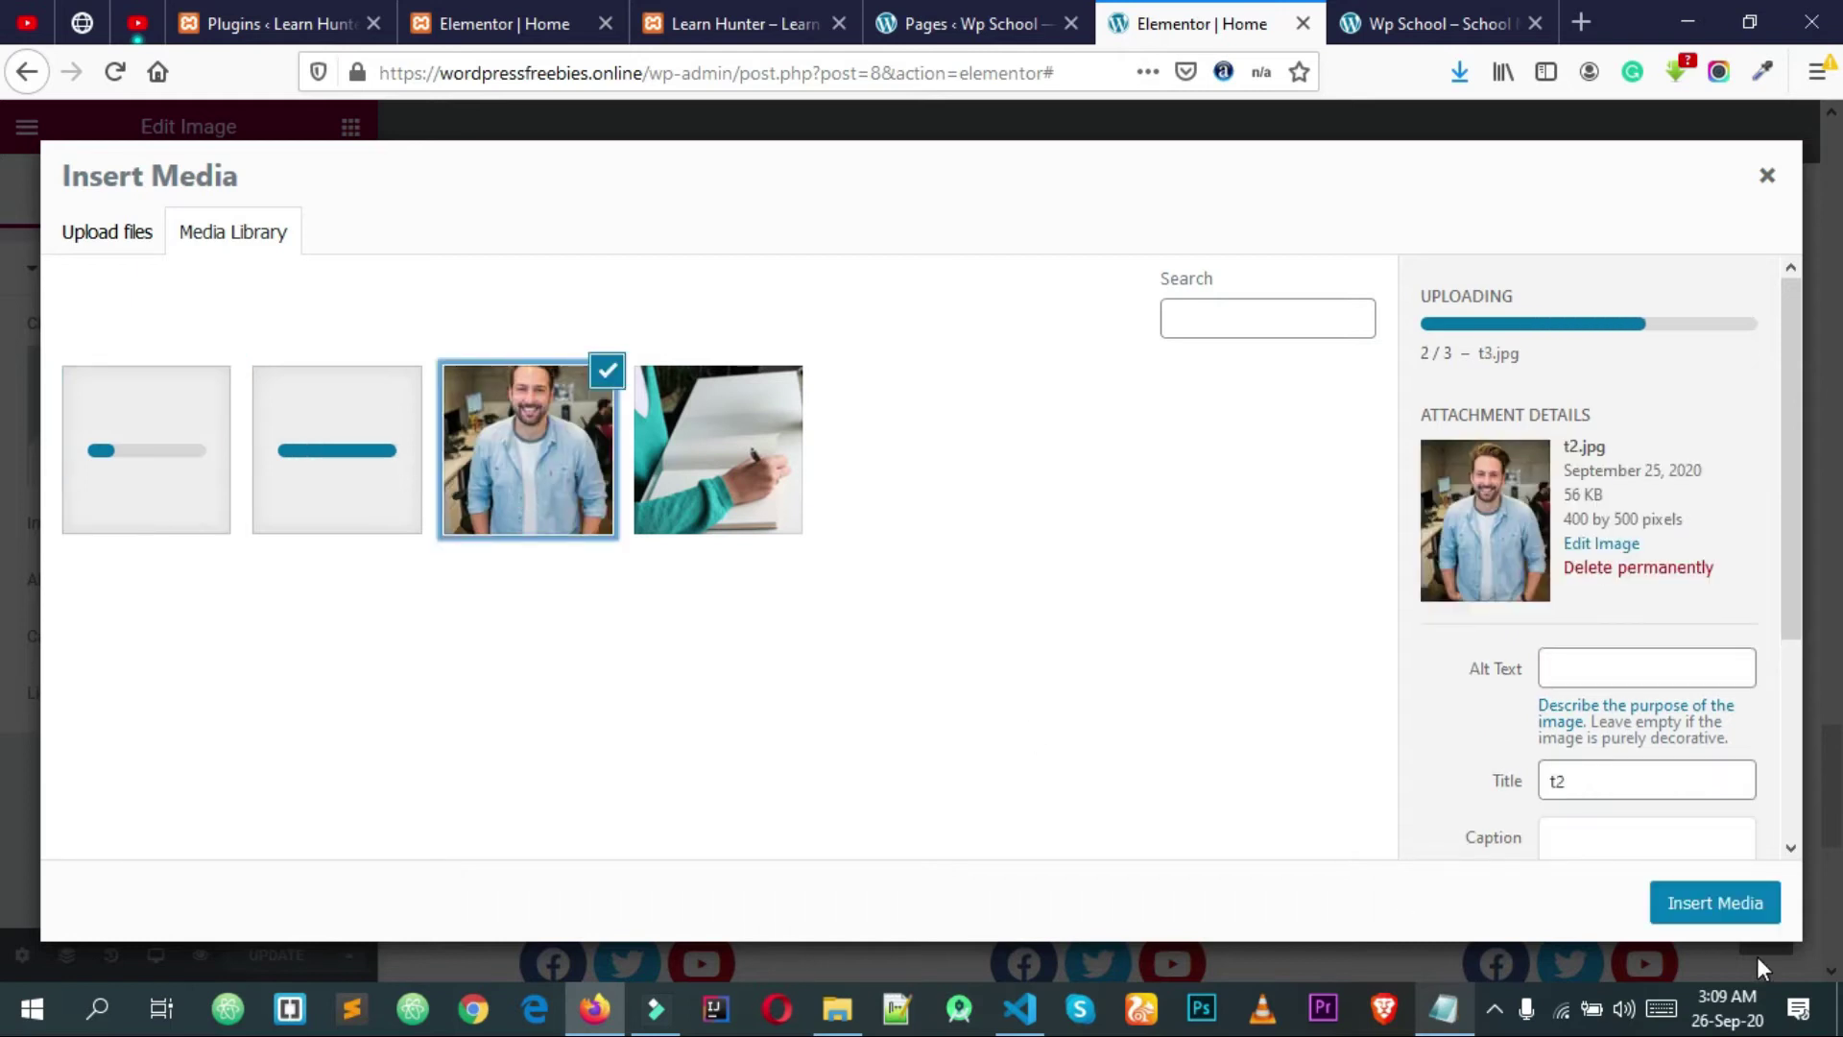
click(1718, 904)
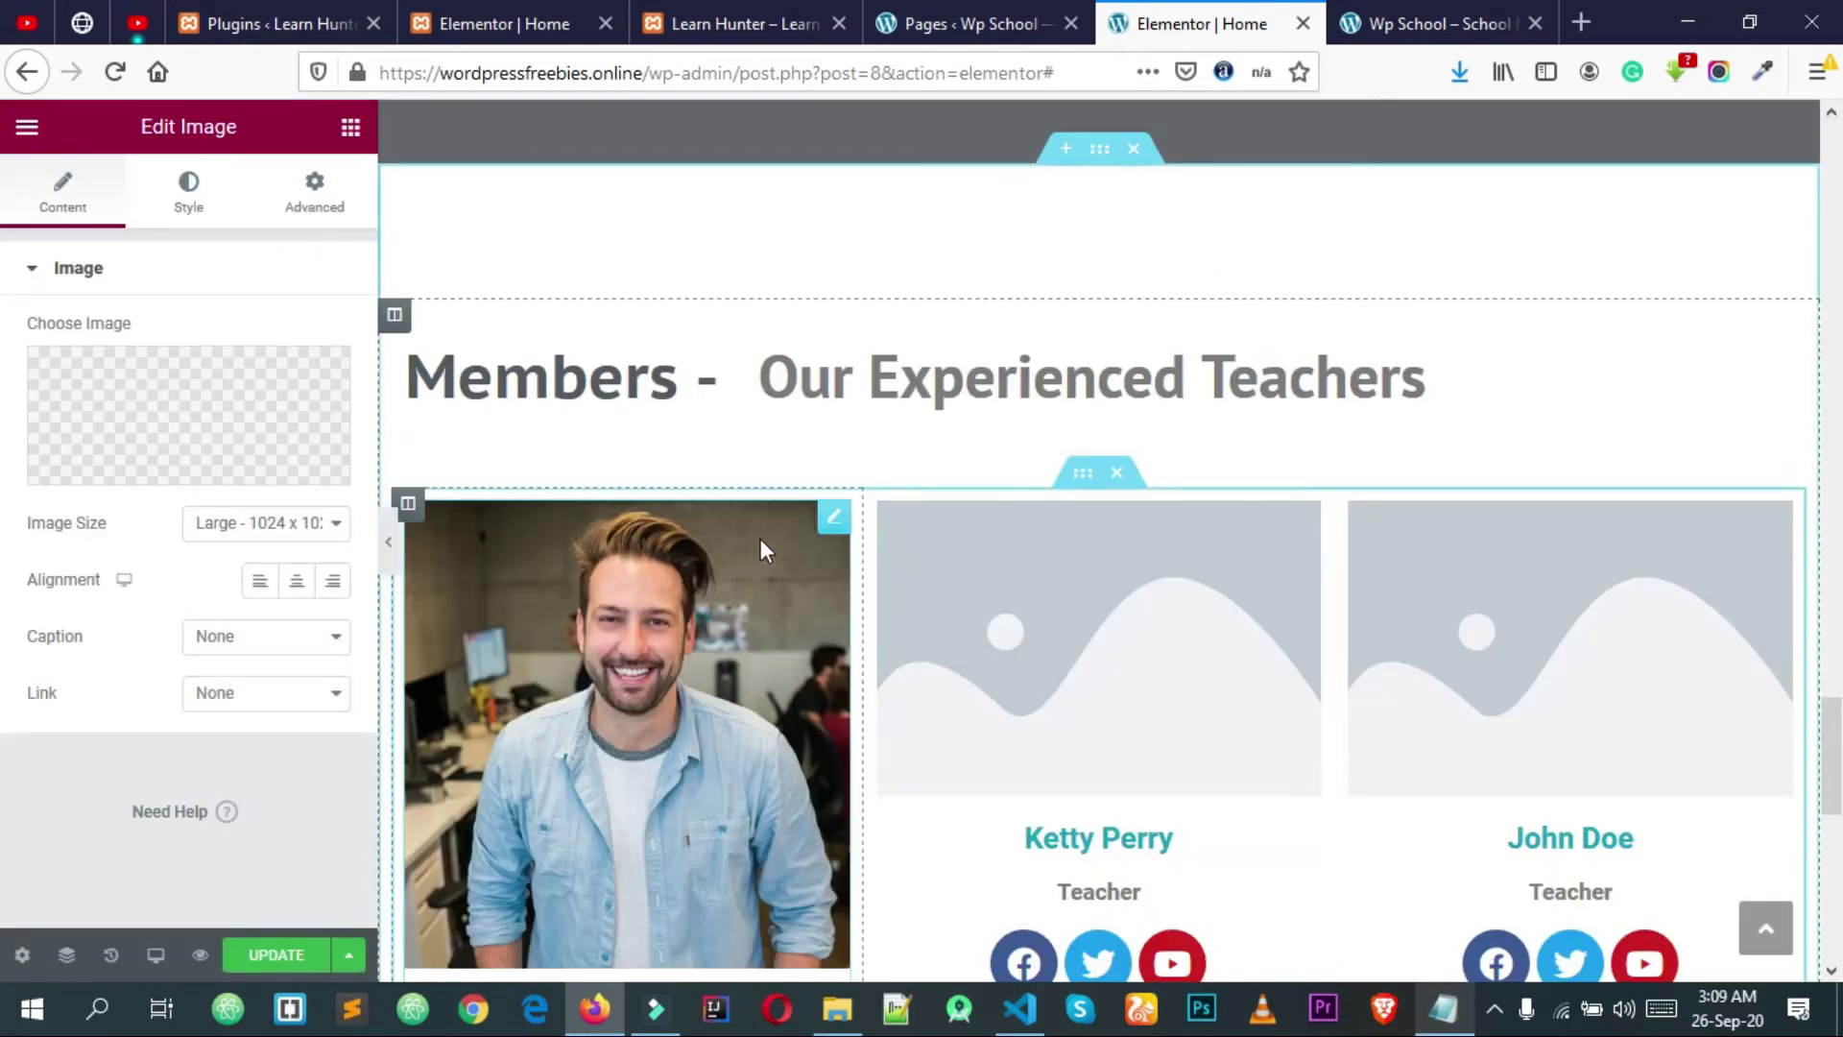
Step: Give Ketty Perry the t4.jpg photo and John Doe t3.jpg, then update the page
scroll(773, 585, down, 3)
click(1111, 422)
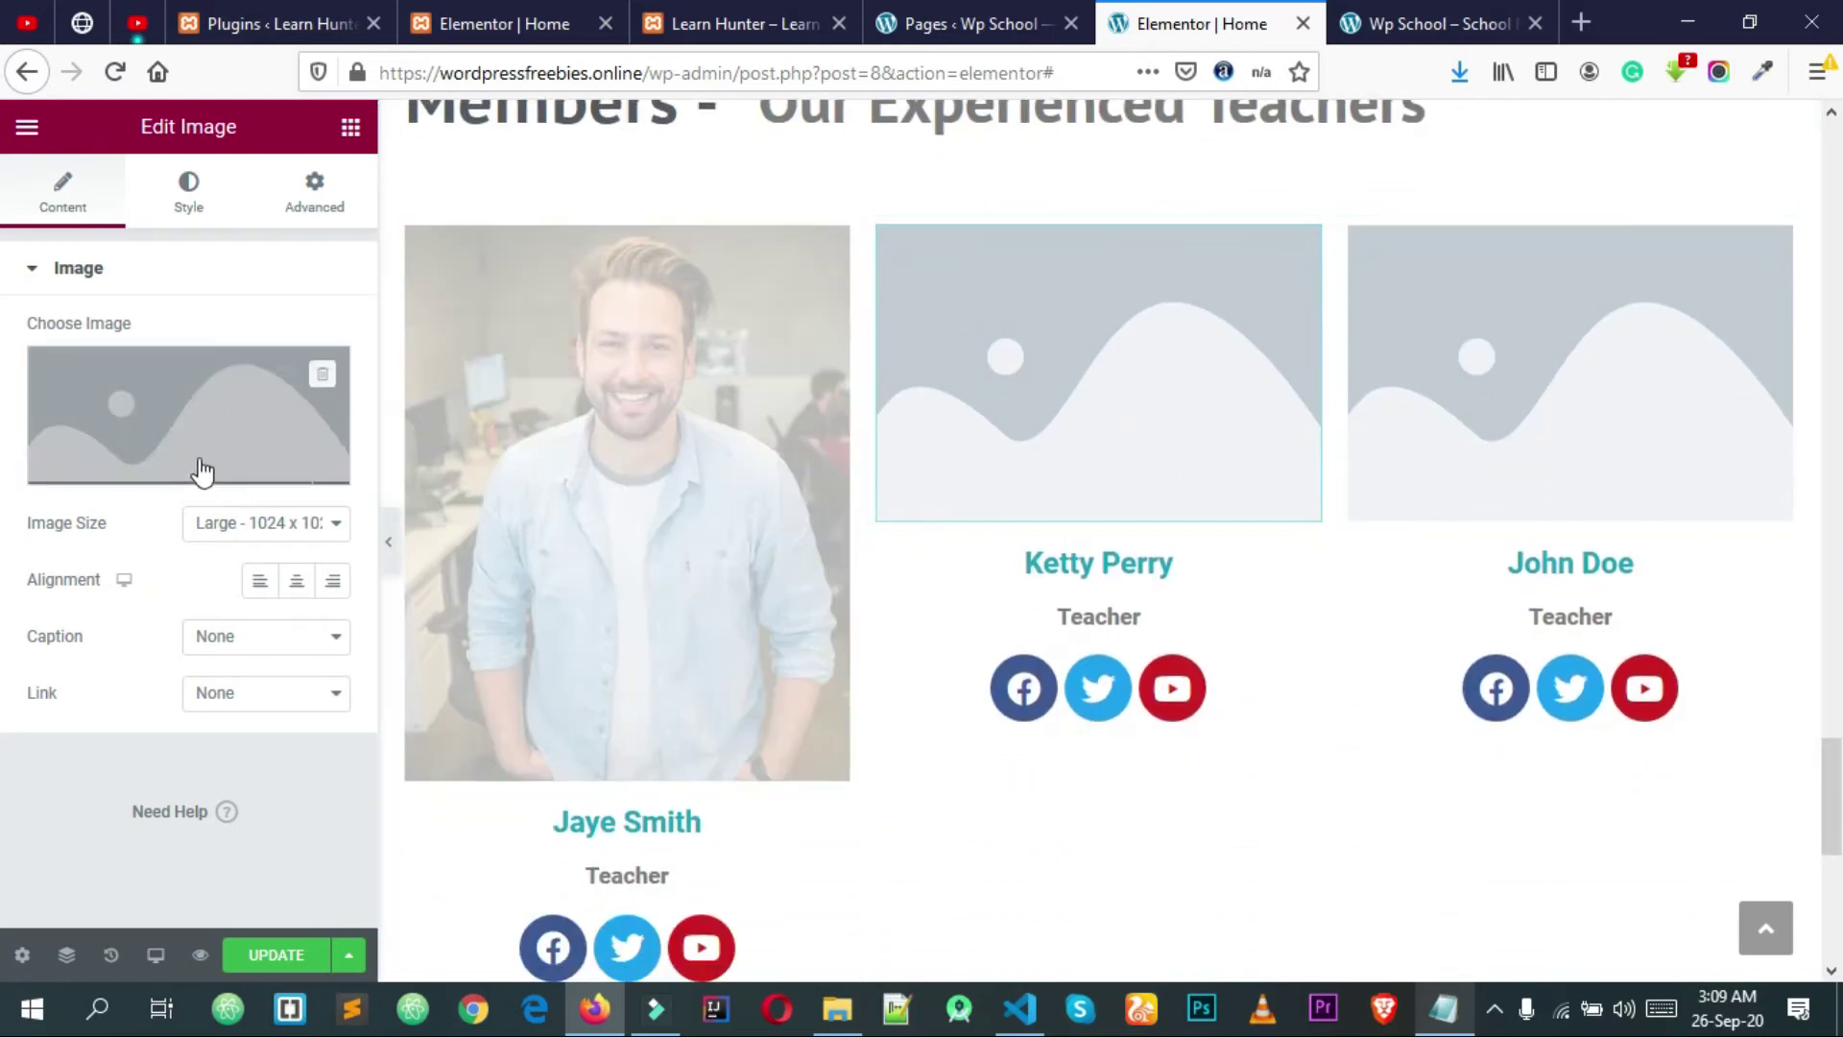
click(223, 459)
click(223, 459)
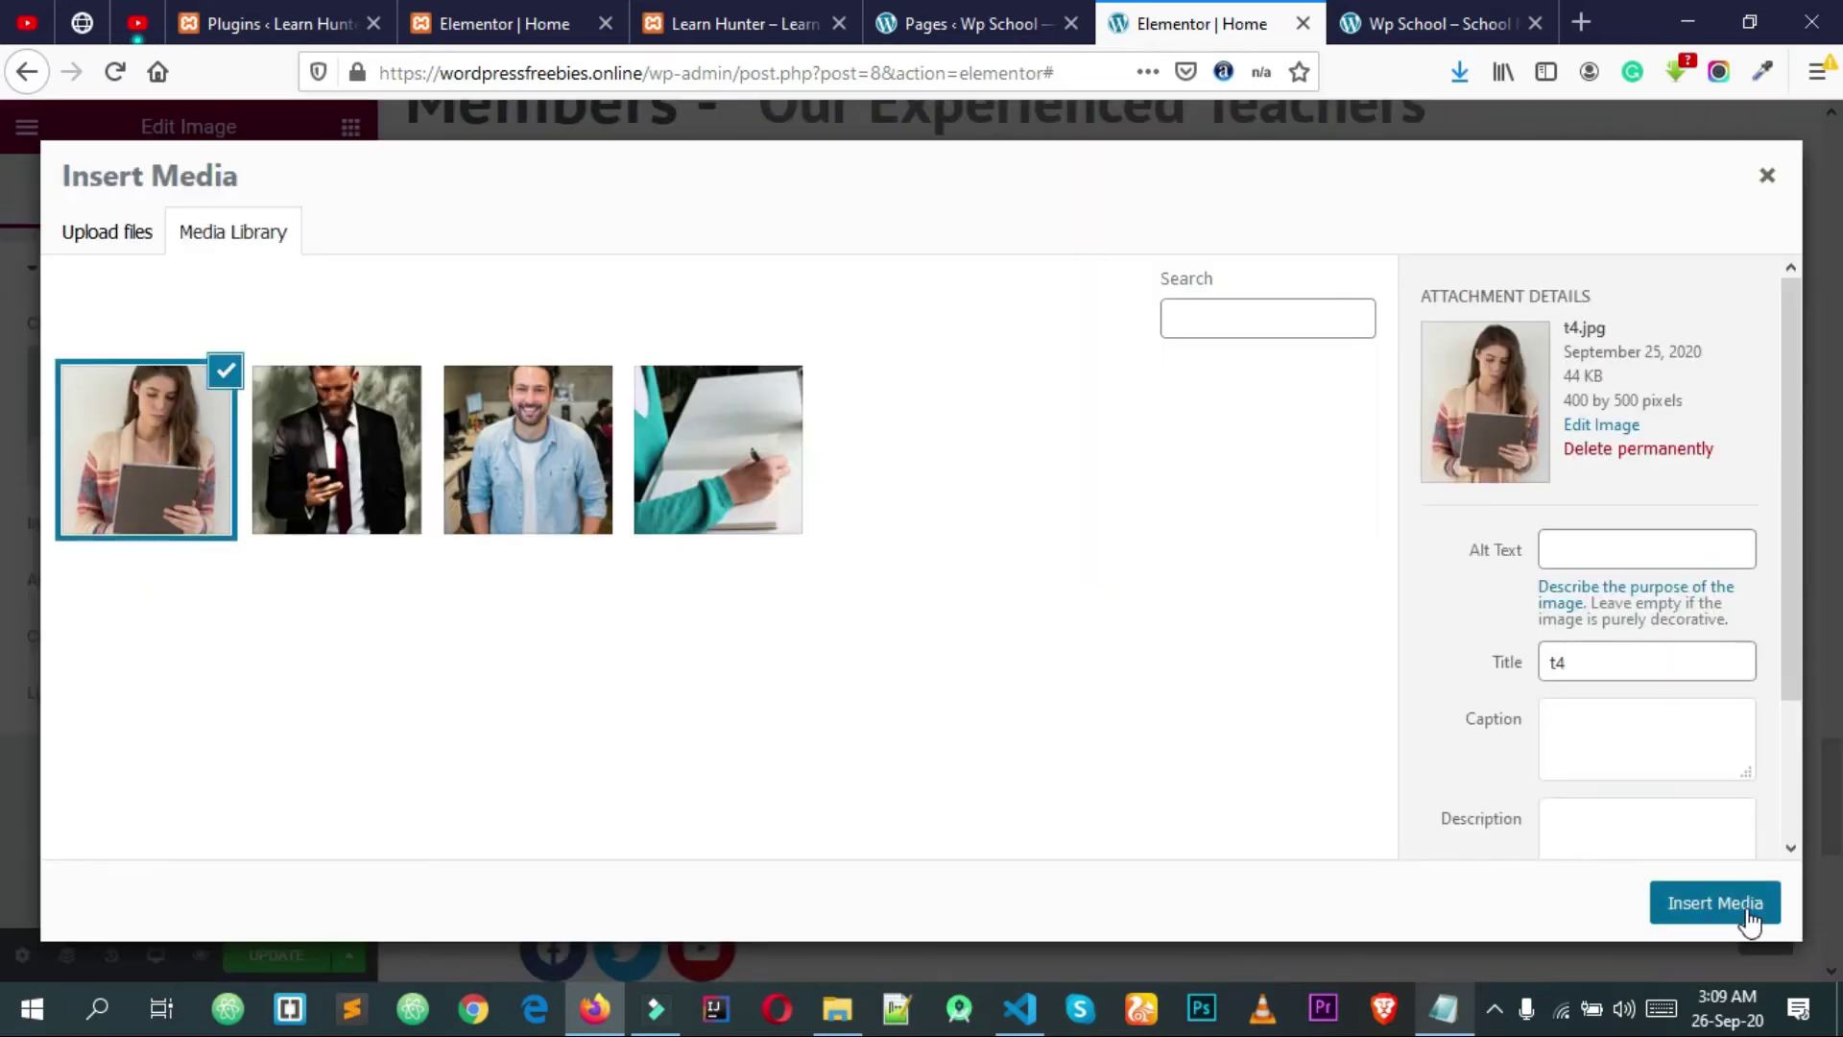
click(1740, 908)
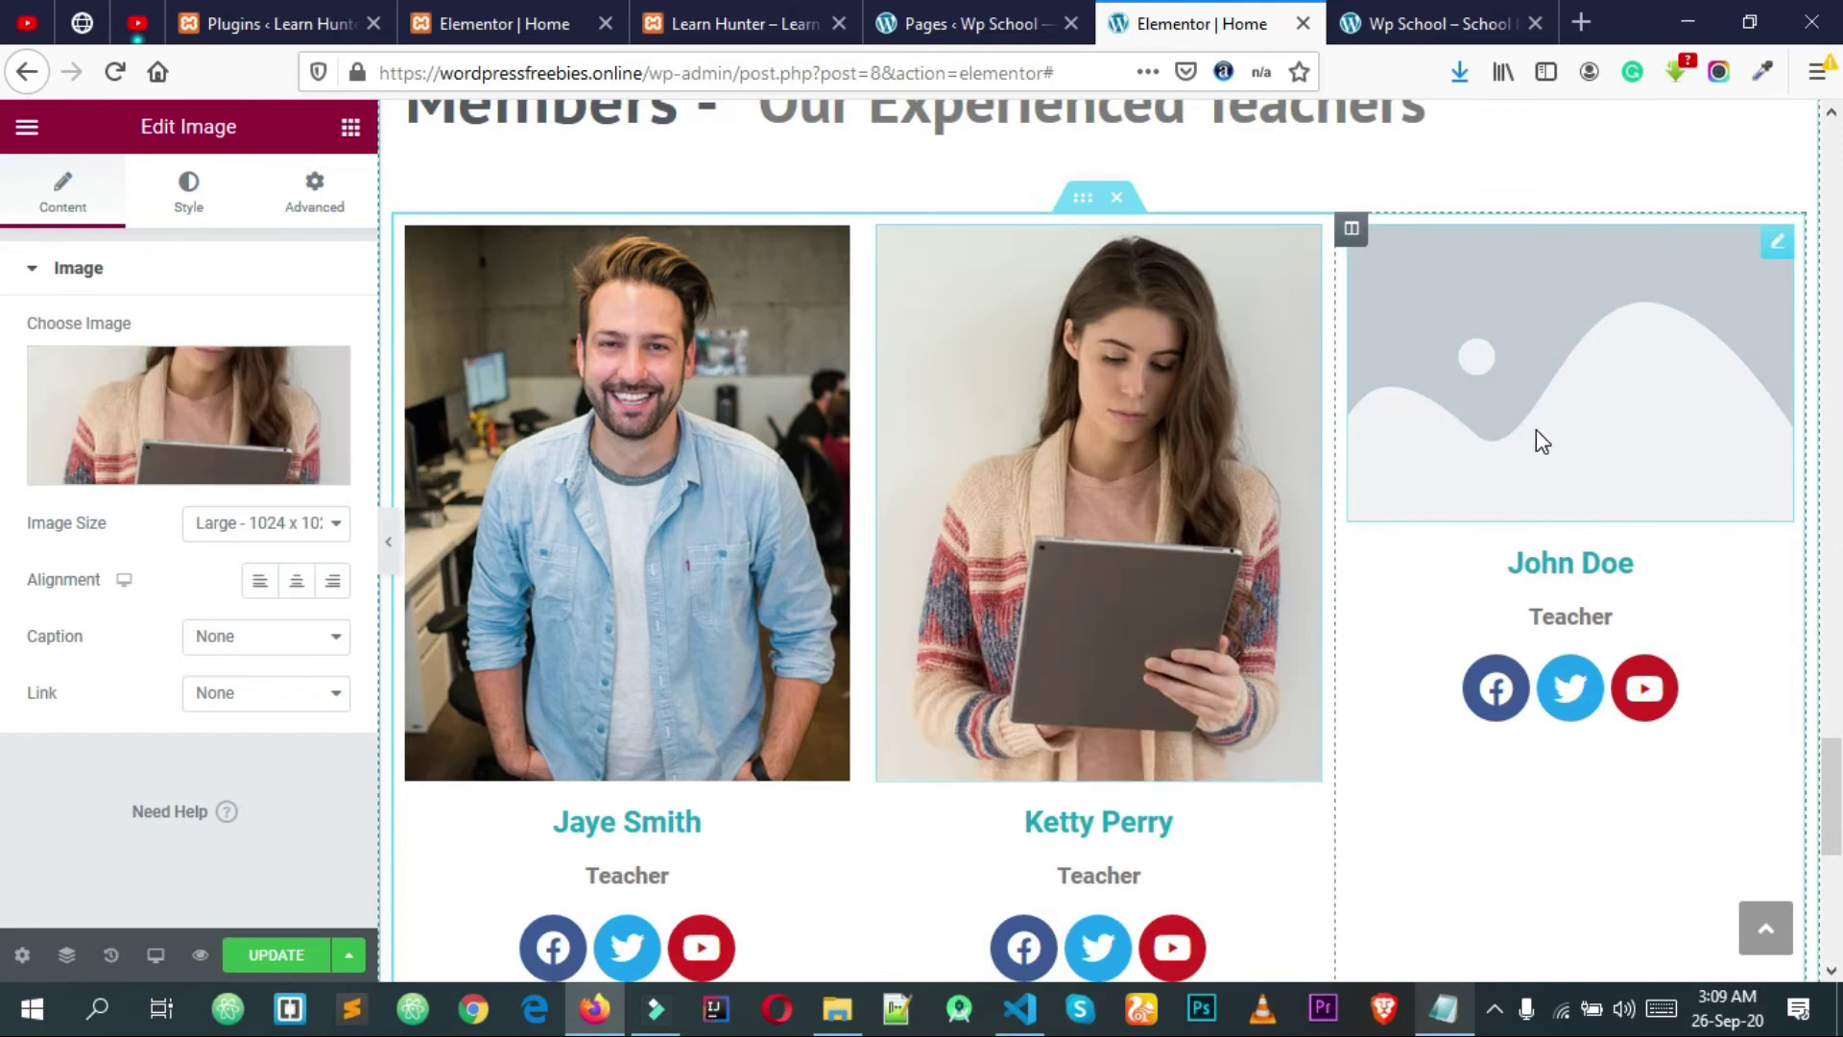
click(1536, 429)
click(164, 406)
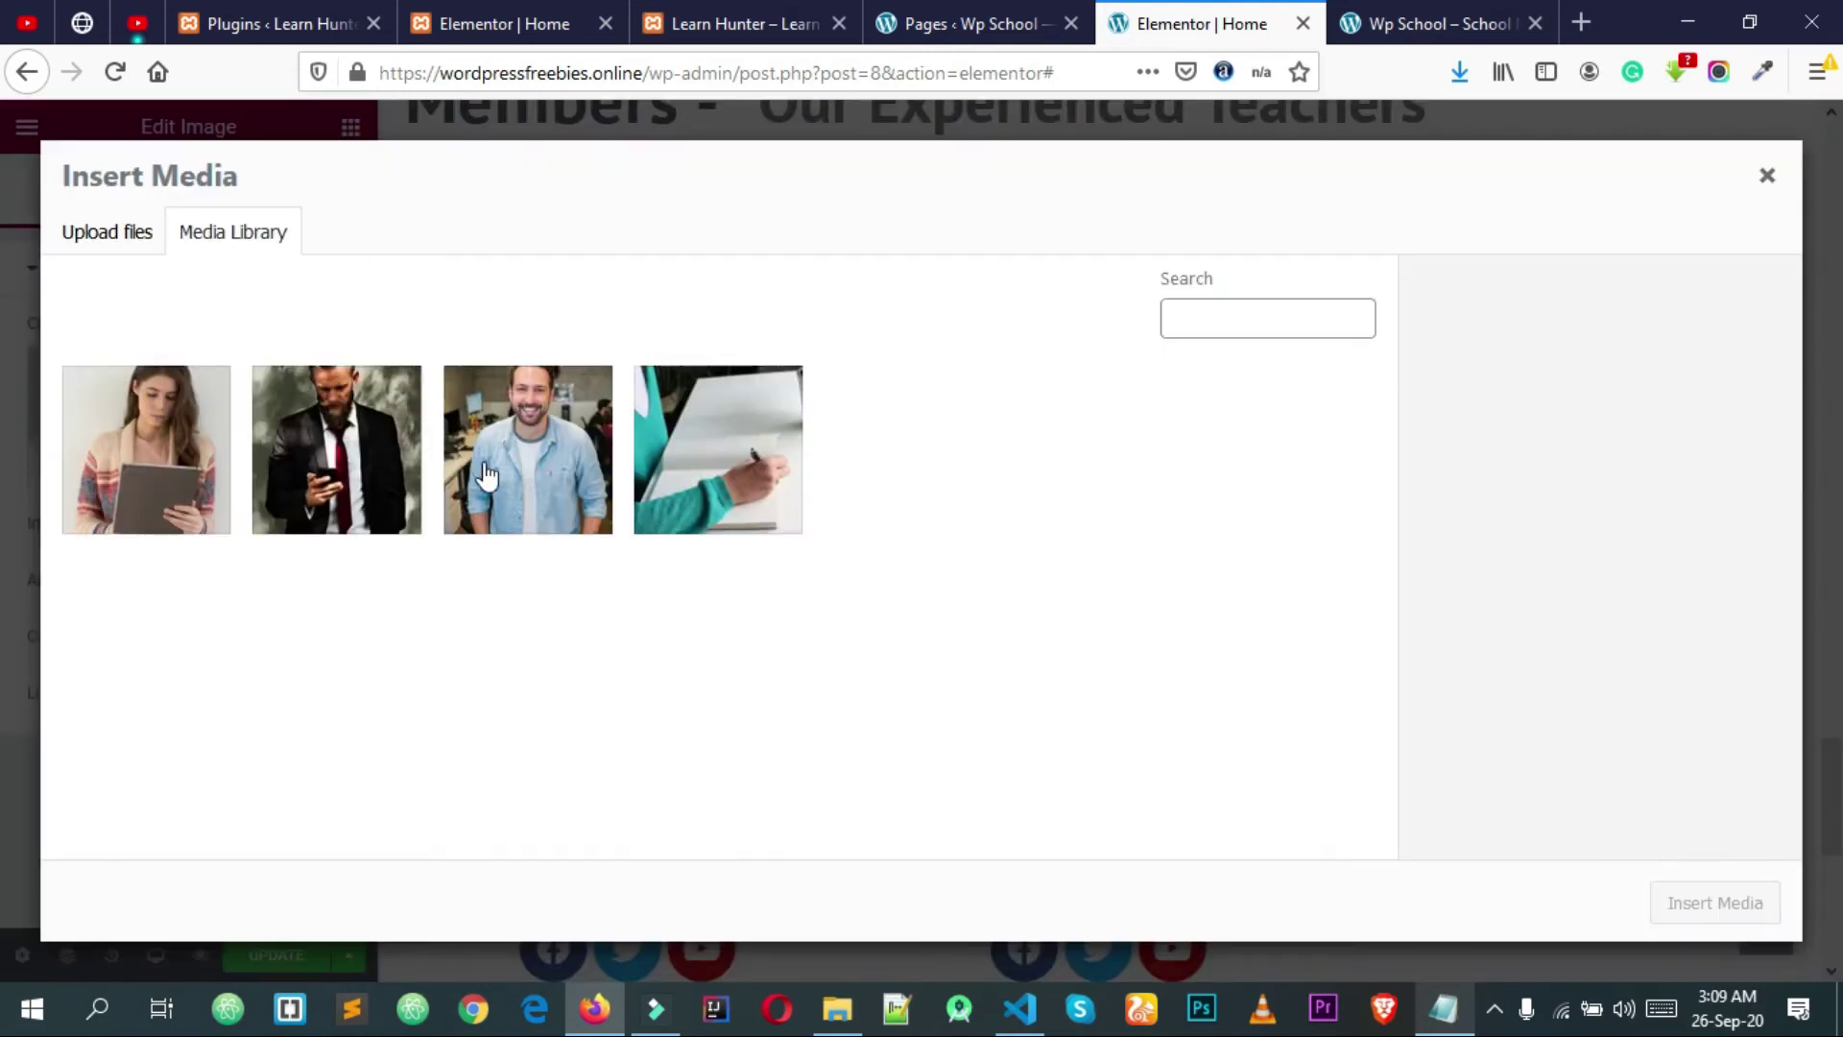
click(336, 451)
click(1716, 902)
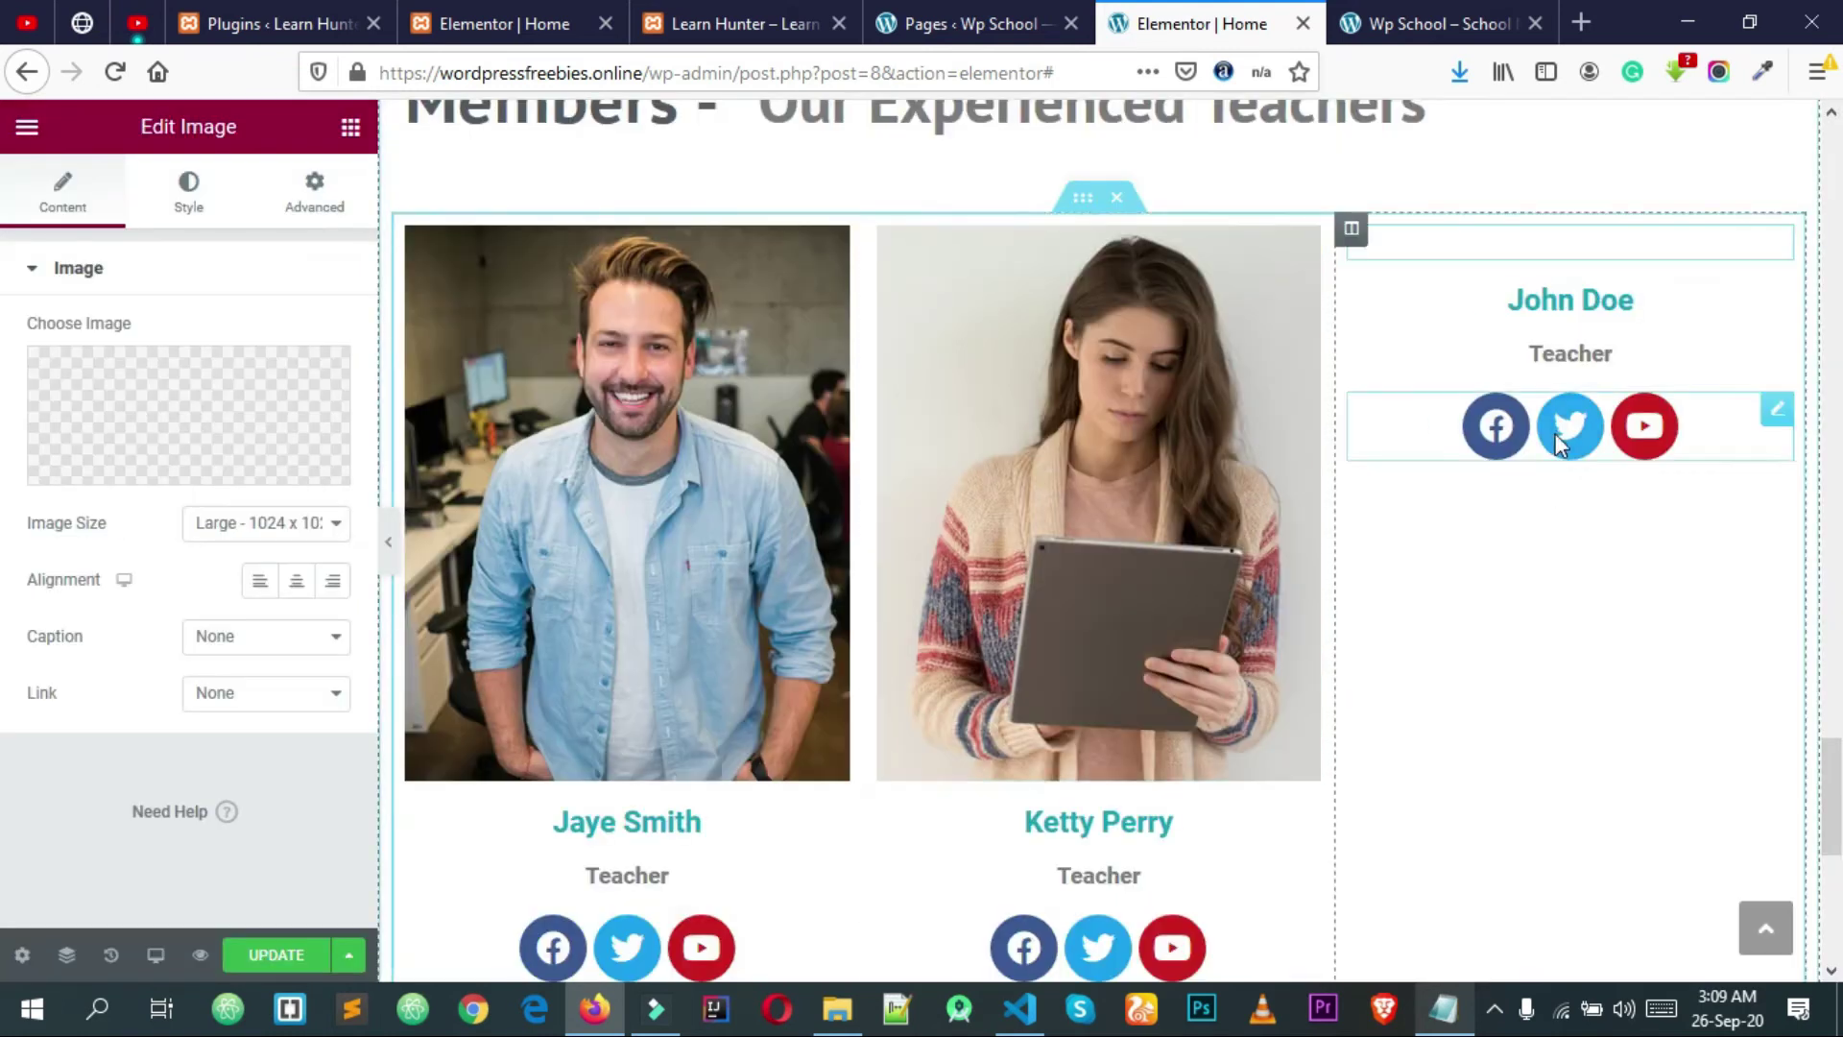
scroll(1061, 636, down, 3)
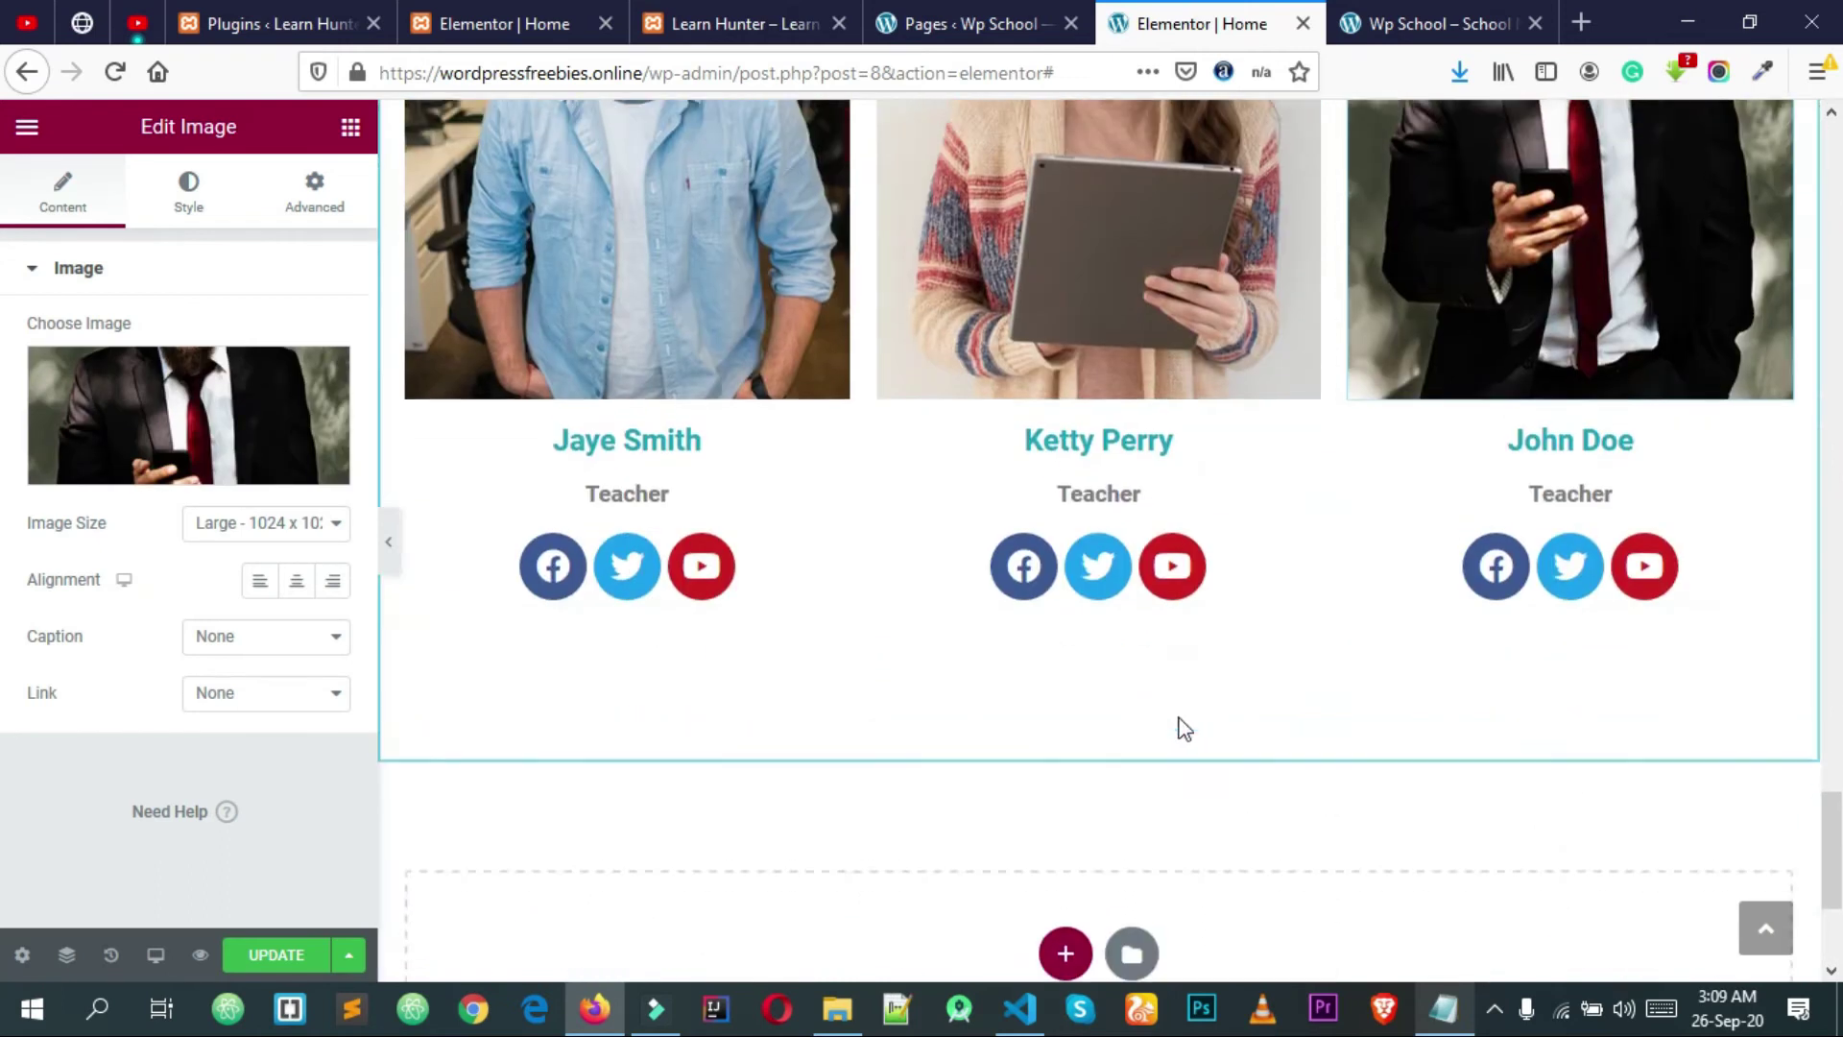
scroll(1179, 728, up, 12)
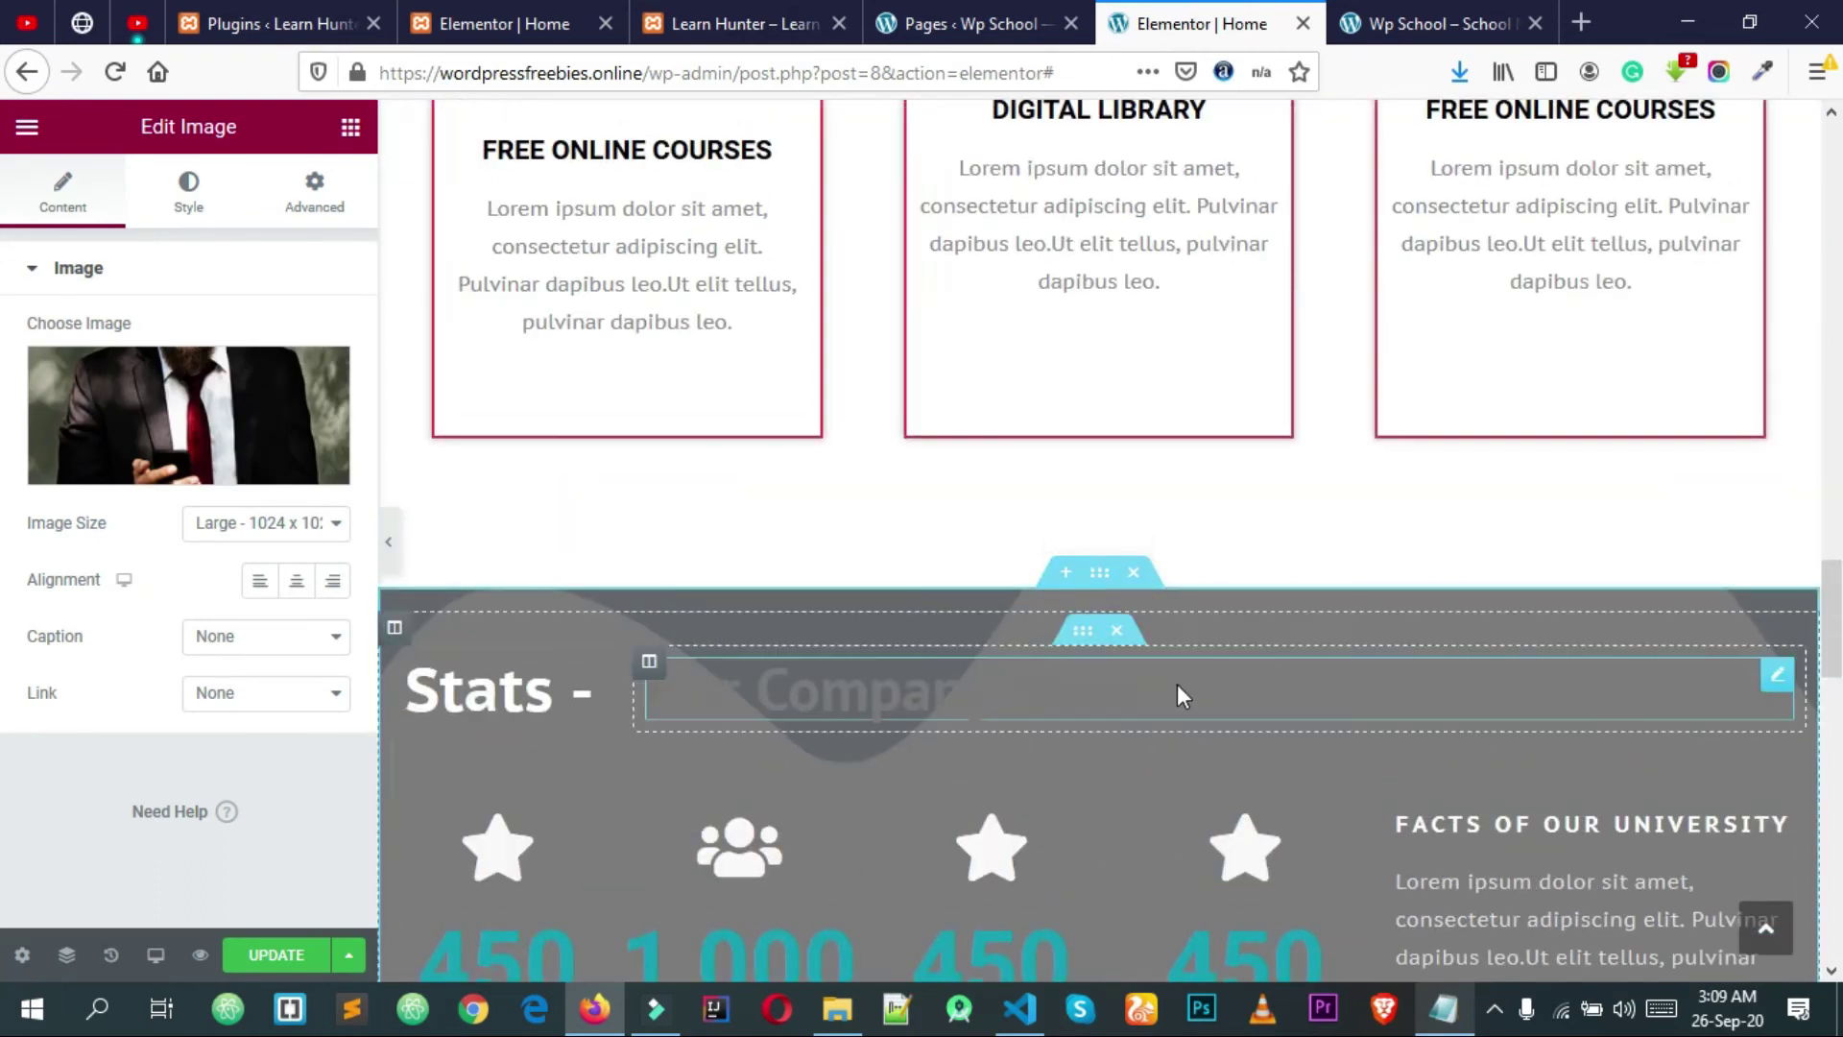
scroll(1177, 684, down, 2)
scroll(1178, 703, up, 4)
scroll(1206, 723, up, 10)
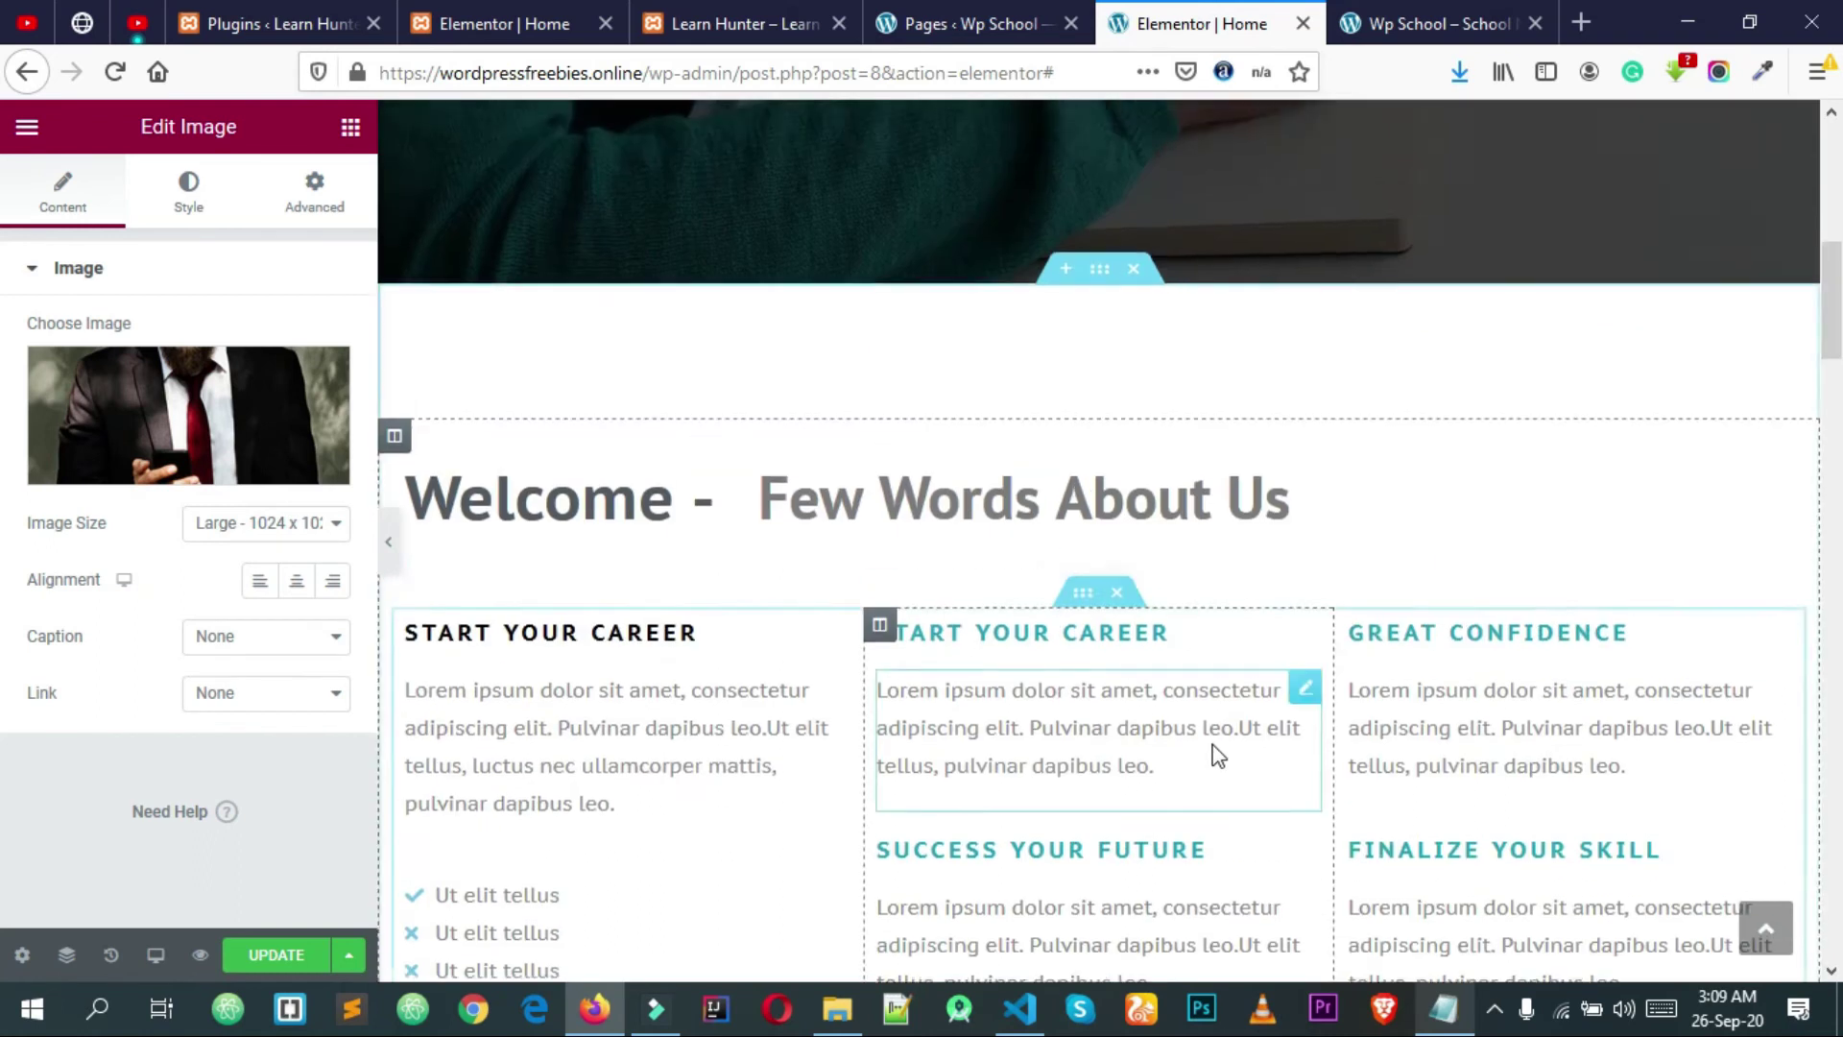
click(266, 956)
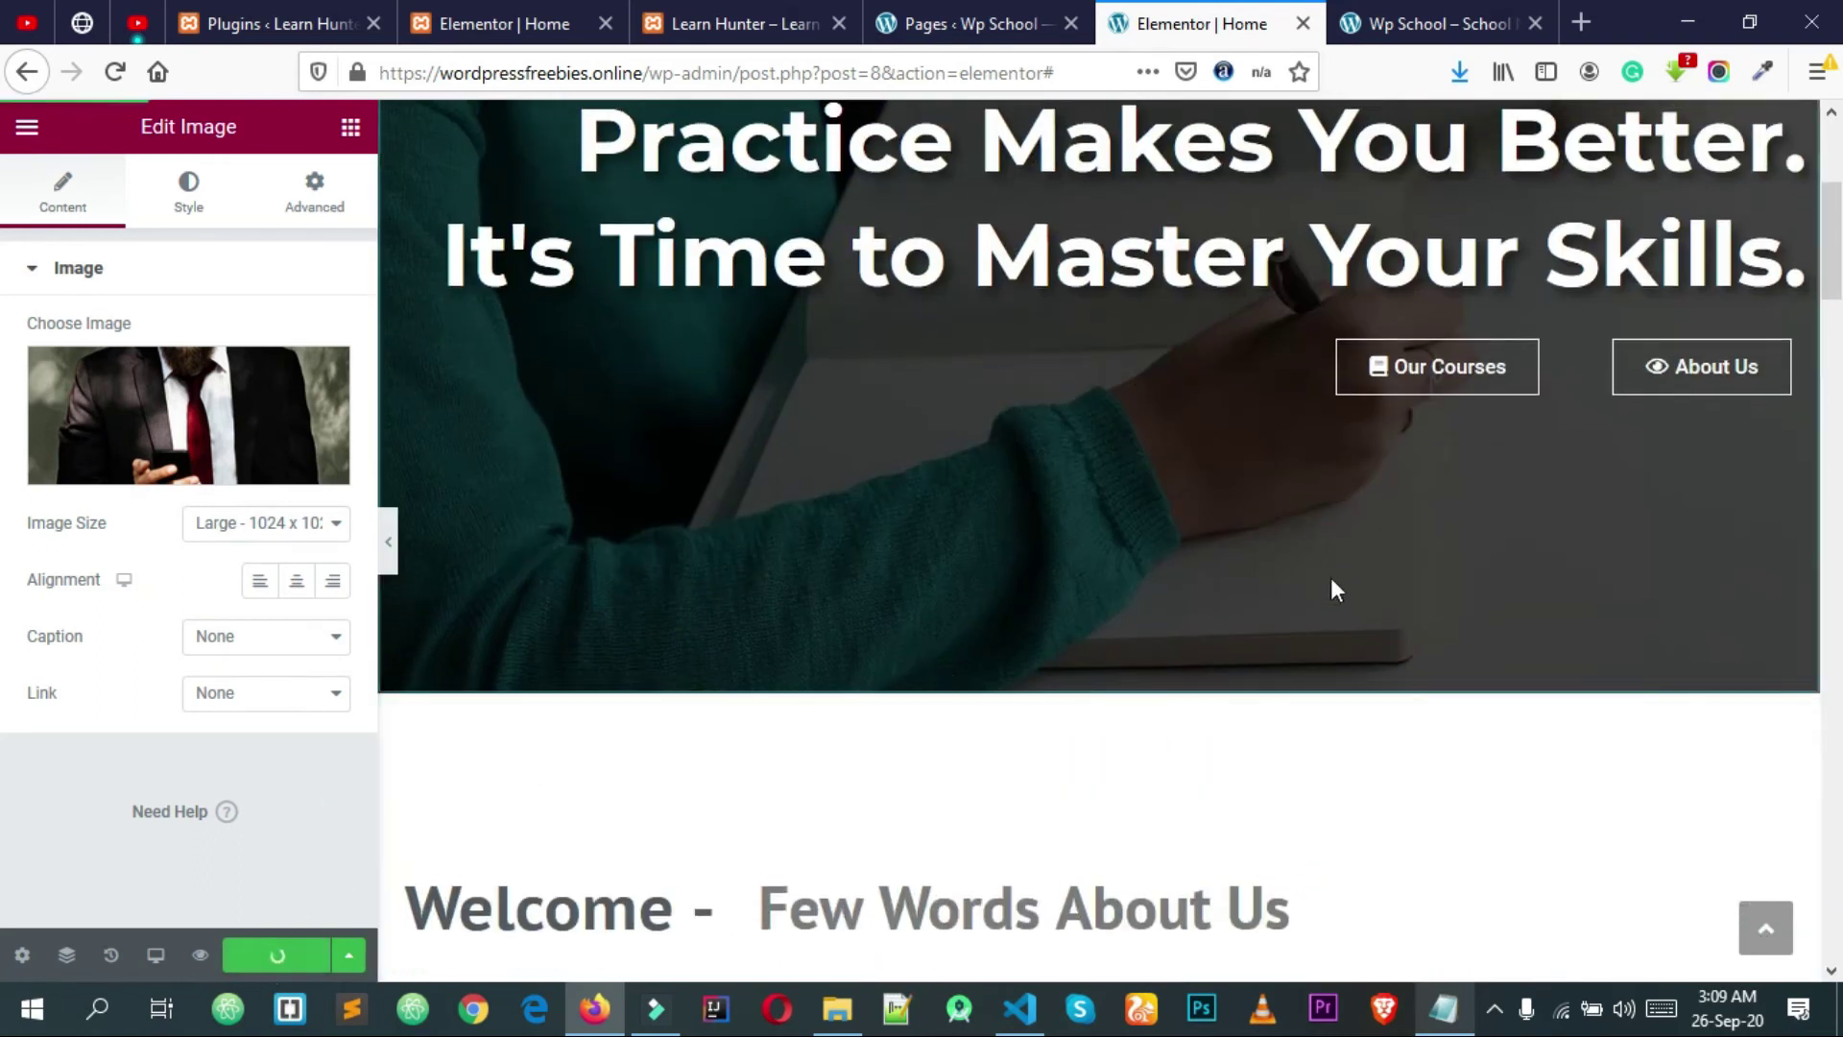
Step: Exit Elementor to the WordPress dashboard and open the Posts list
scroll(1330, 577, up, 4)
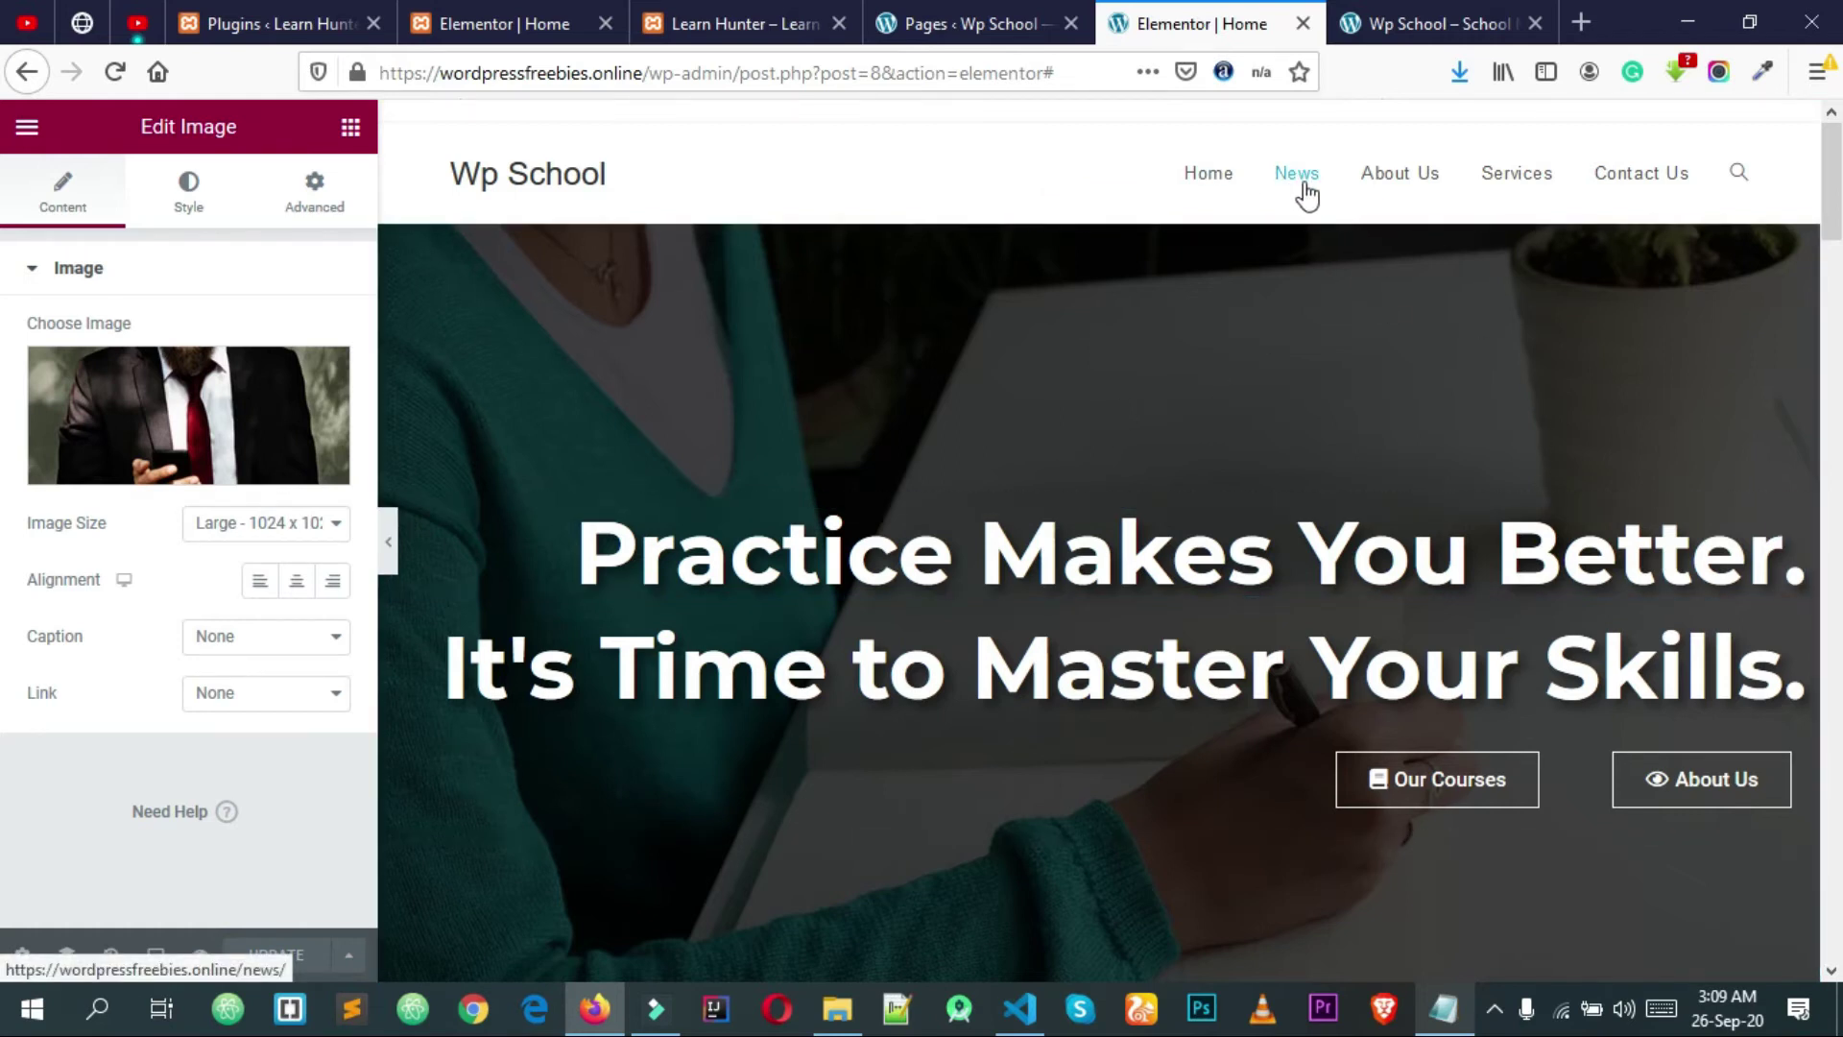
click(27, 126)
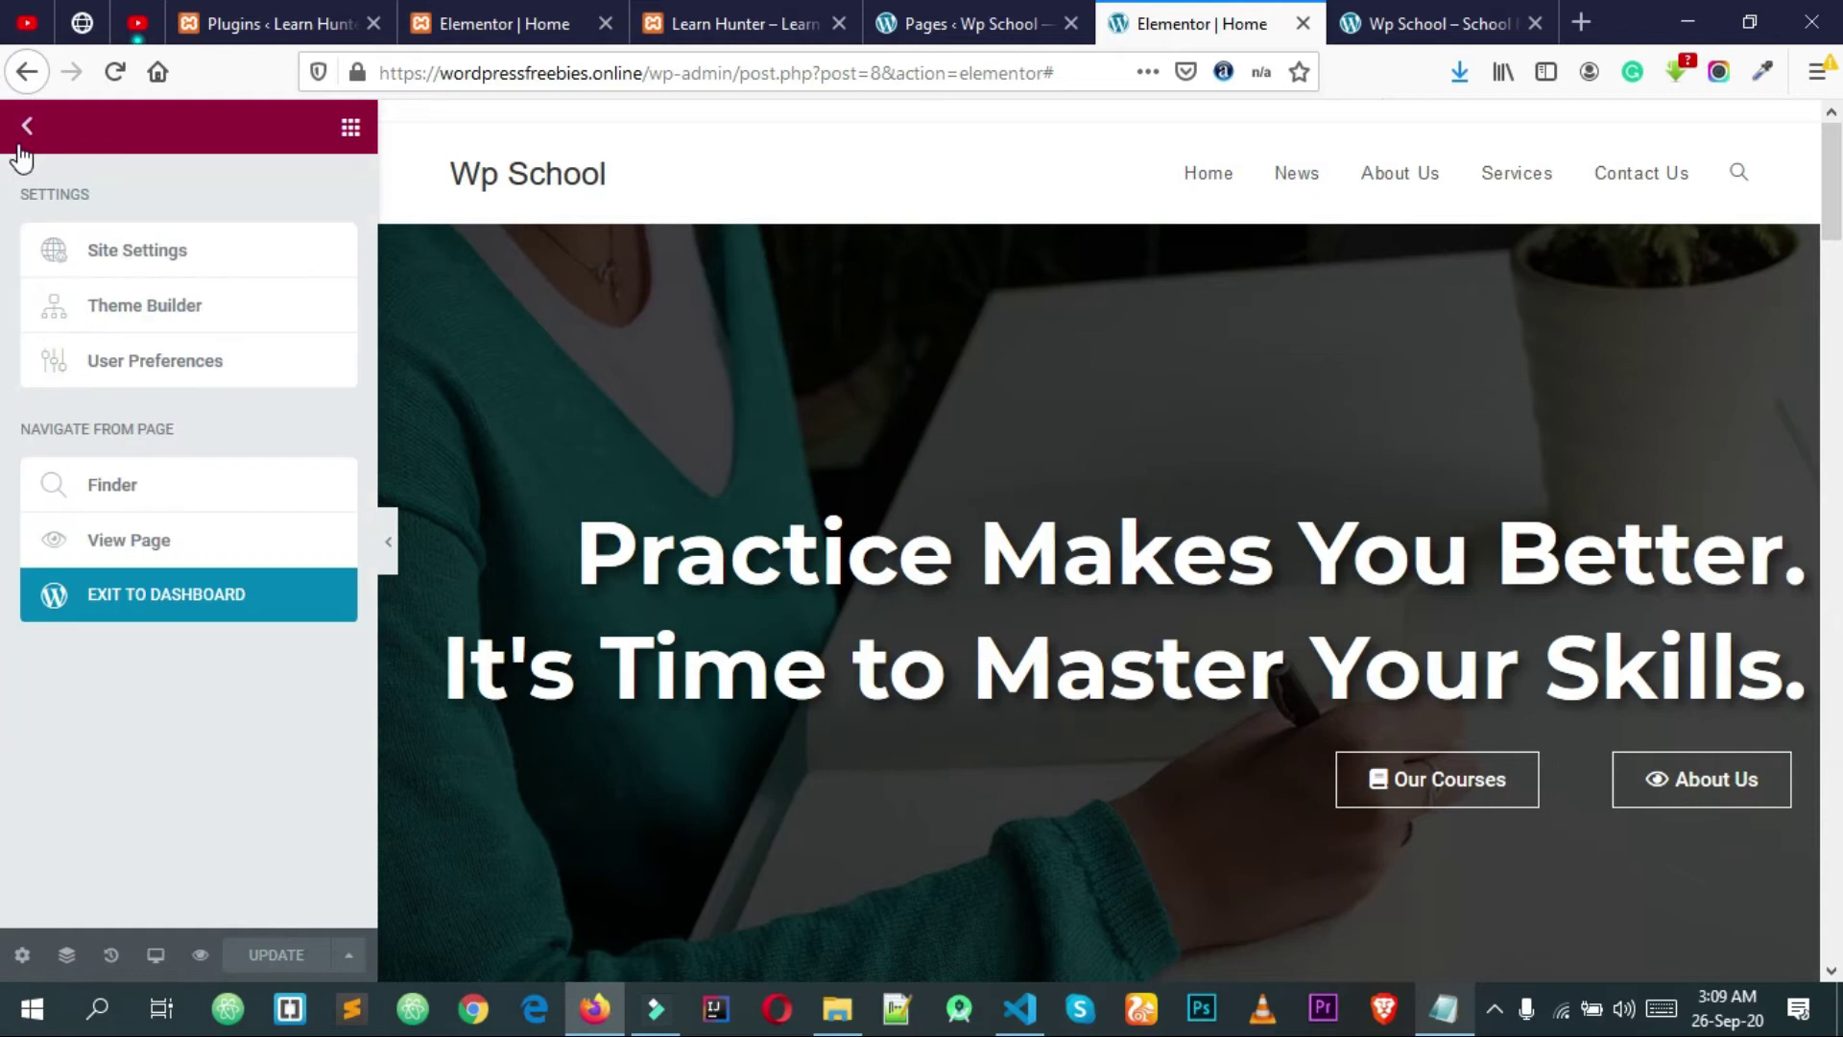
click(209, 613)
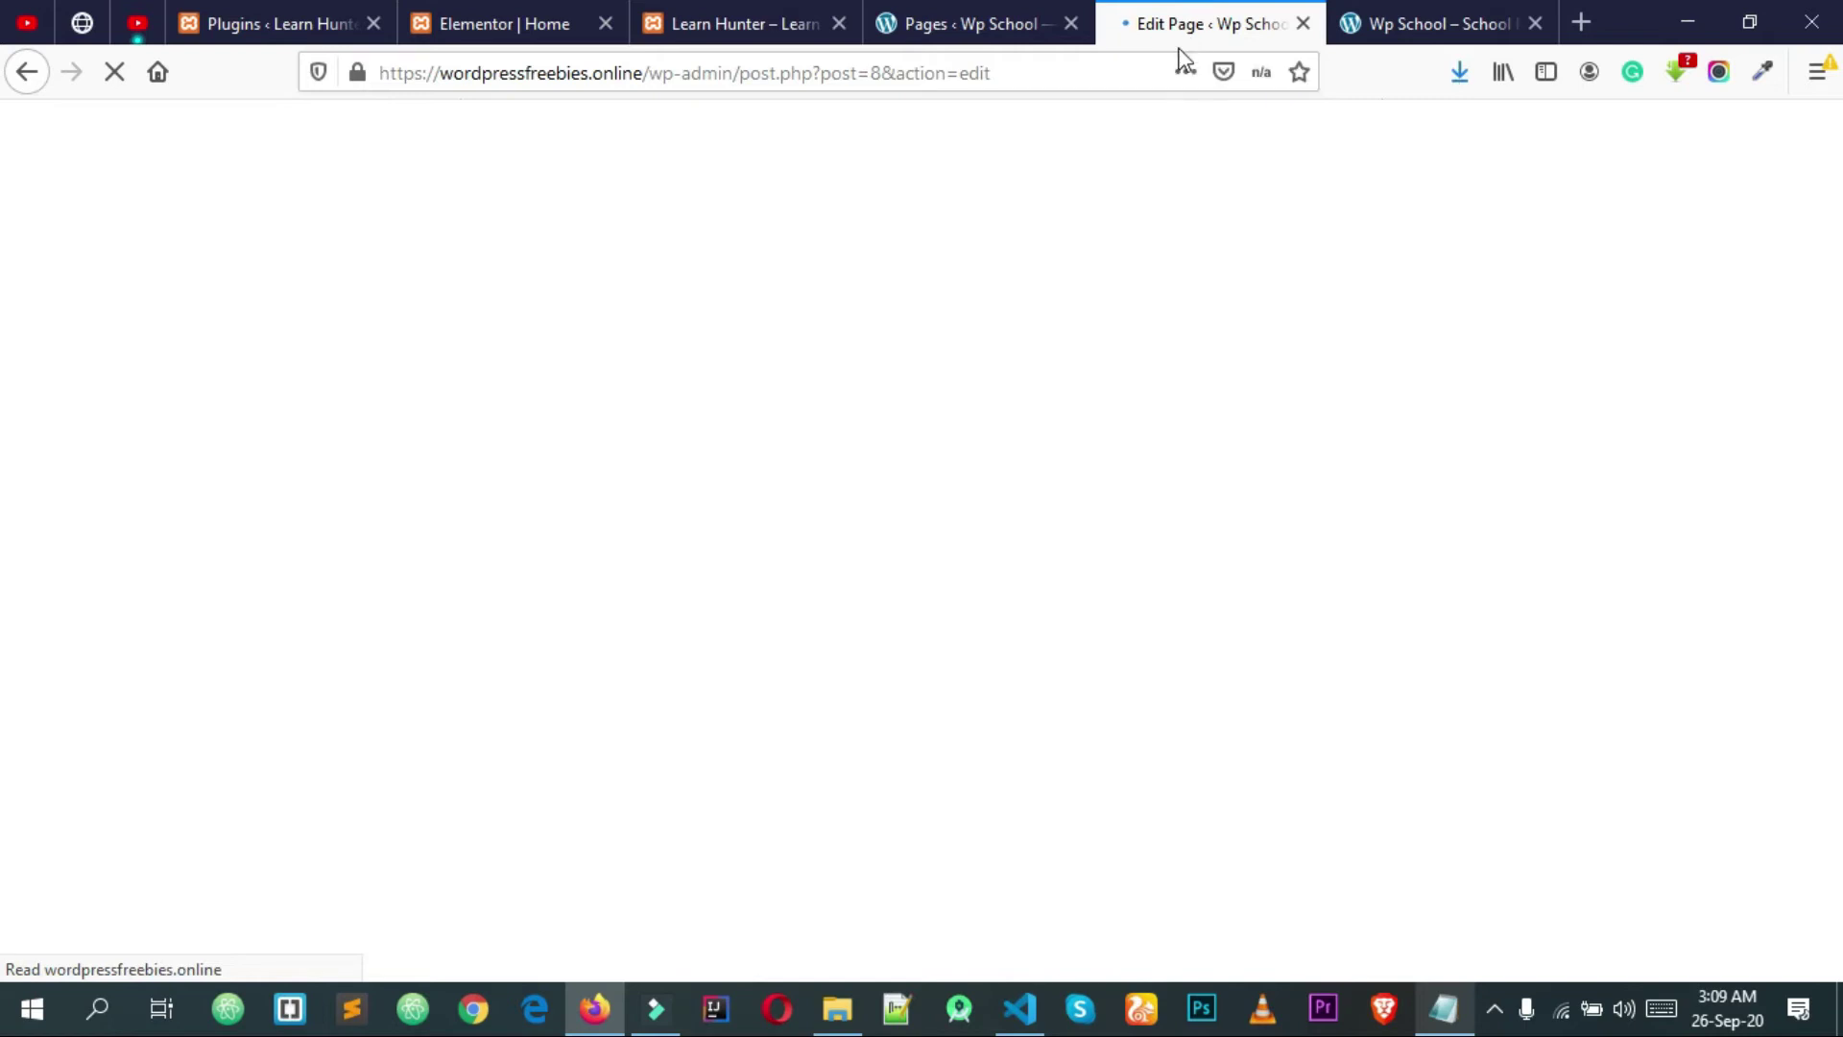
mouse_move(83, 261)
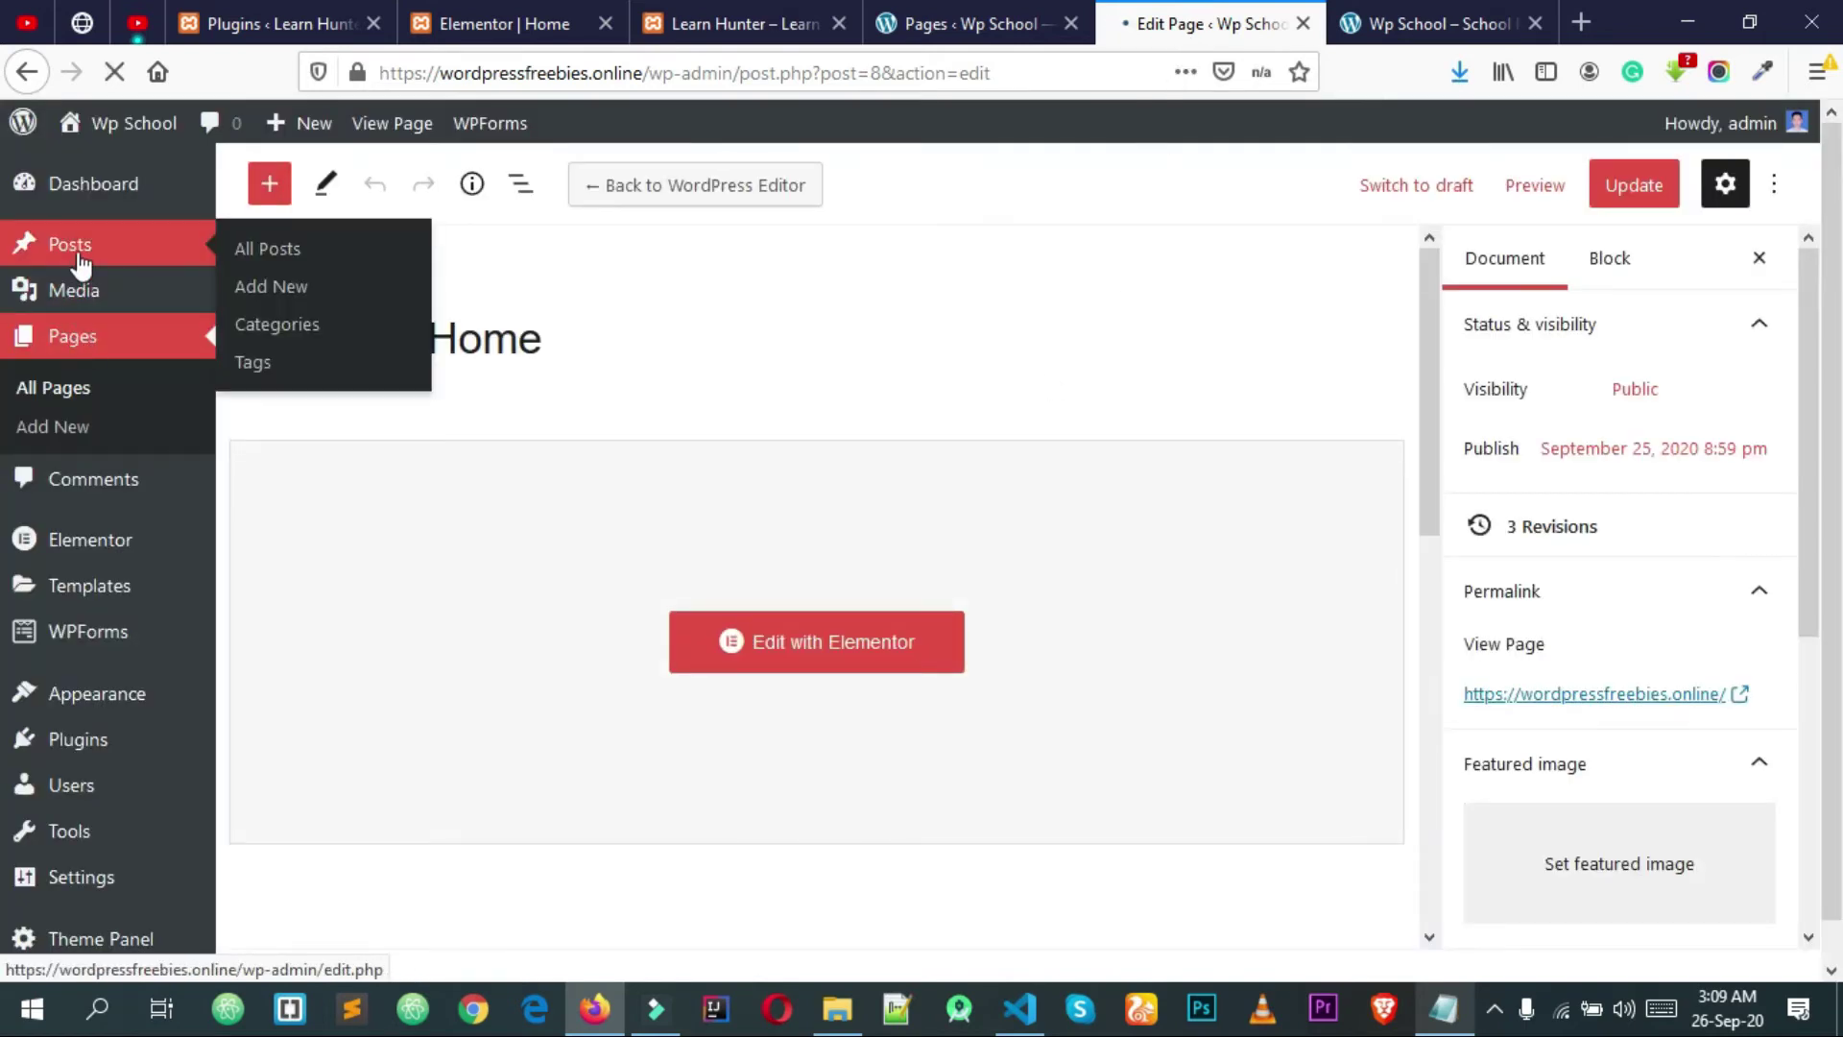
click(81, 264)
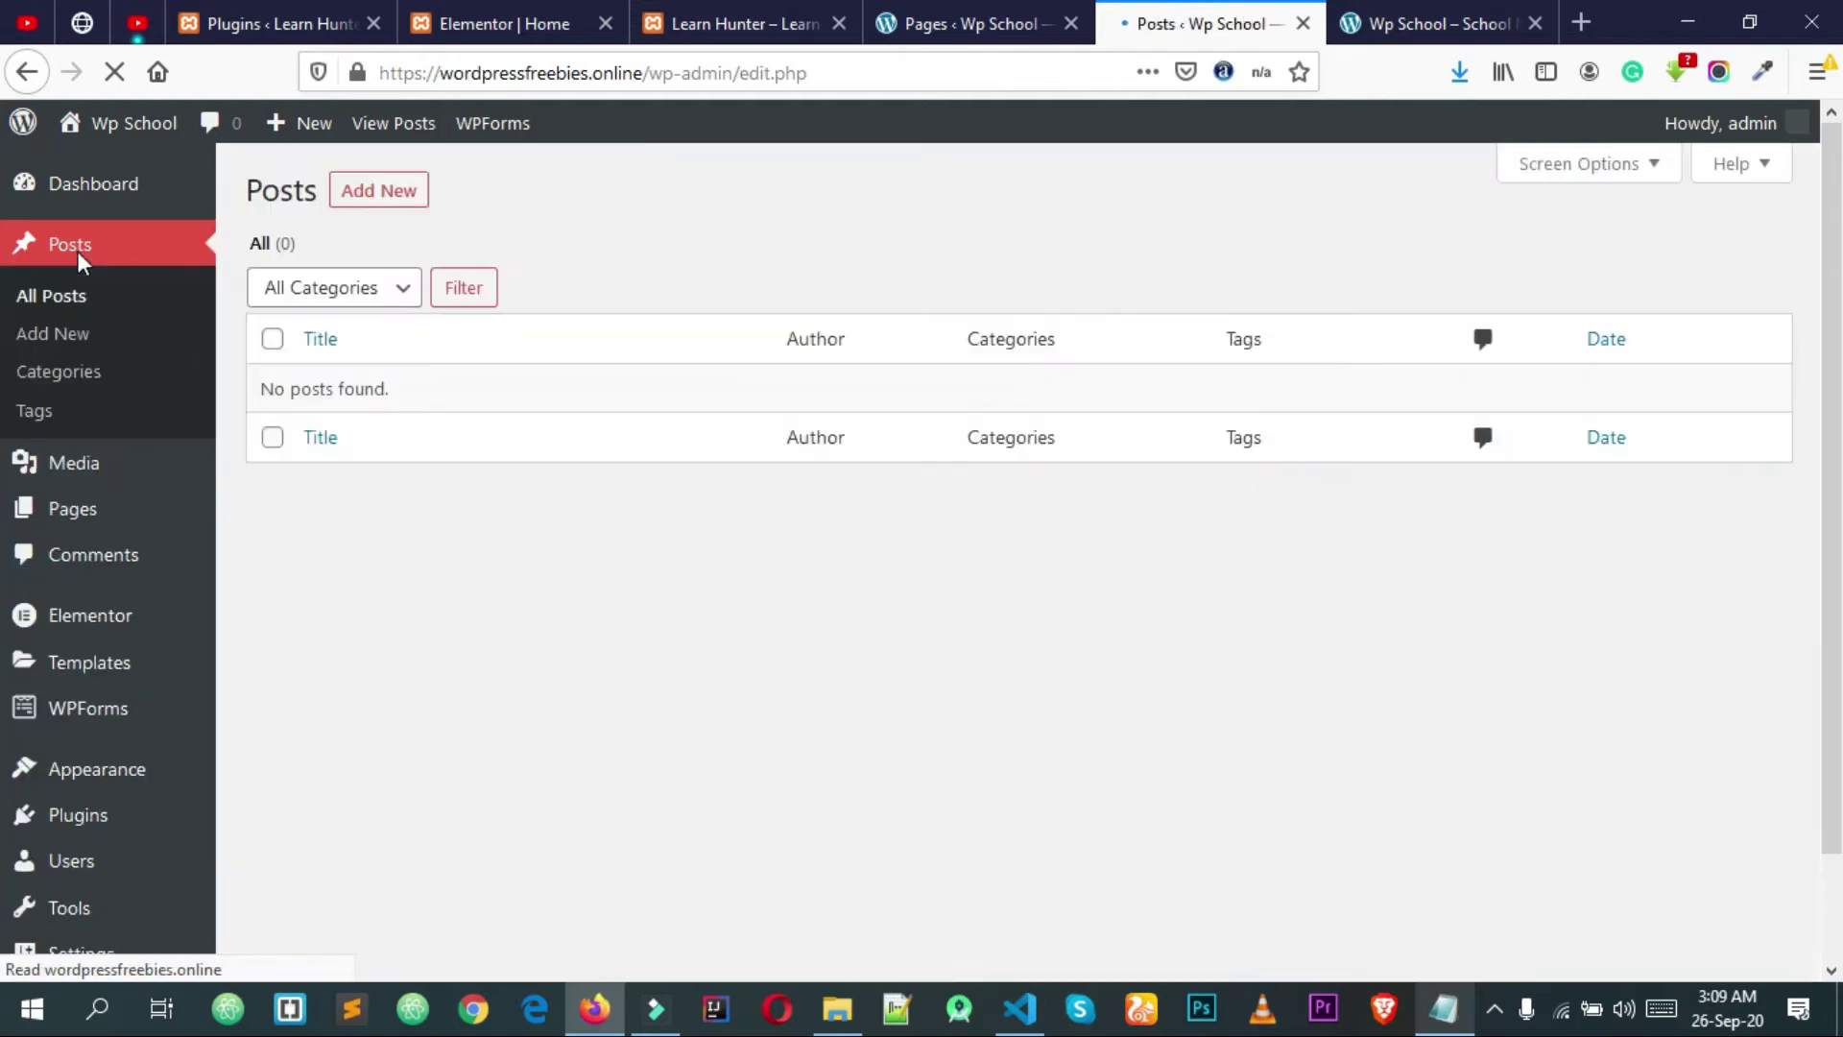
Step: Confirm the live site's News page has no posts, then start a new post
click(1448, 21)
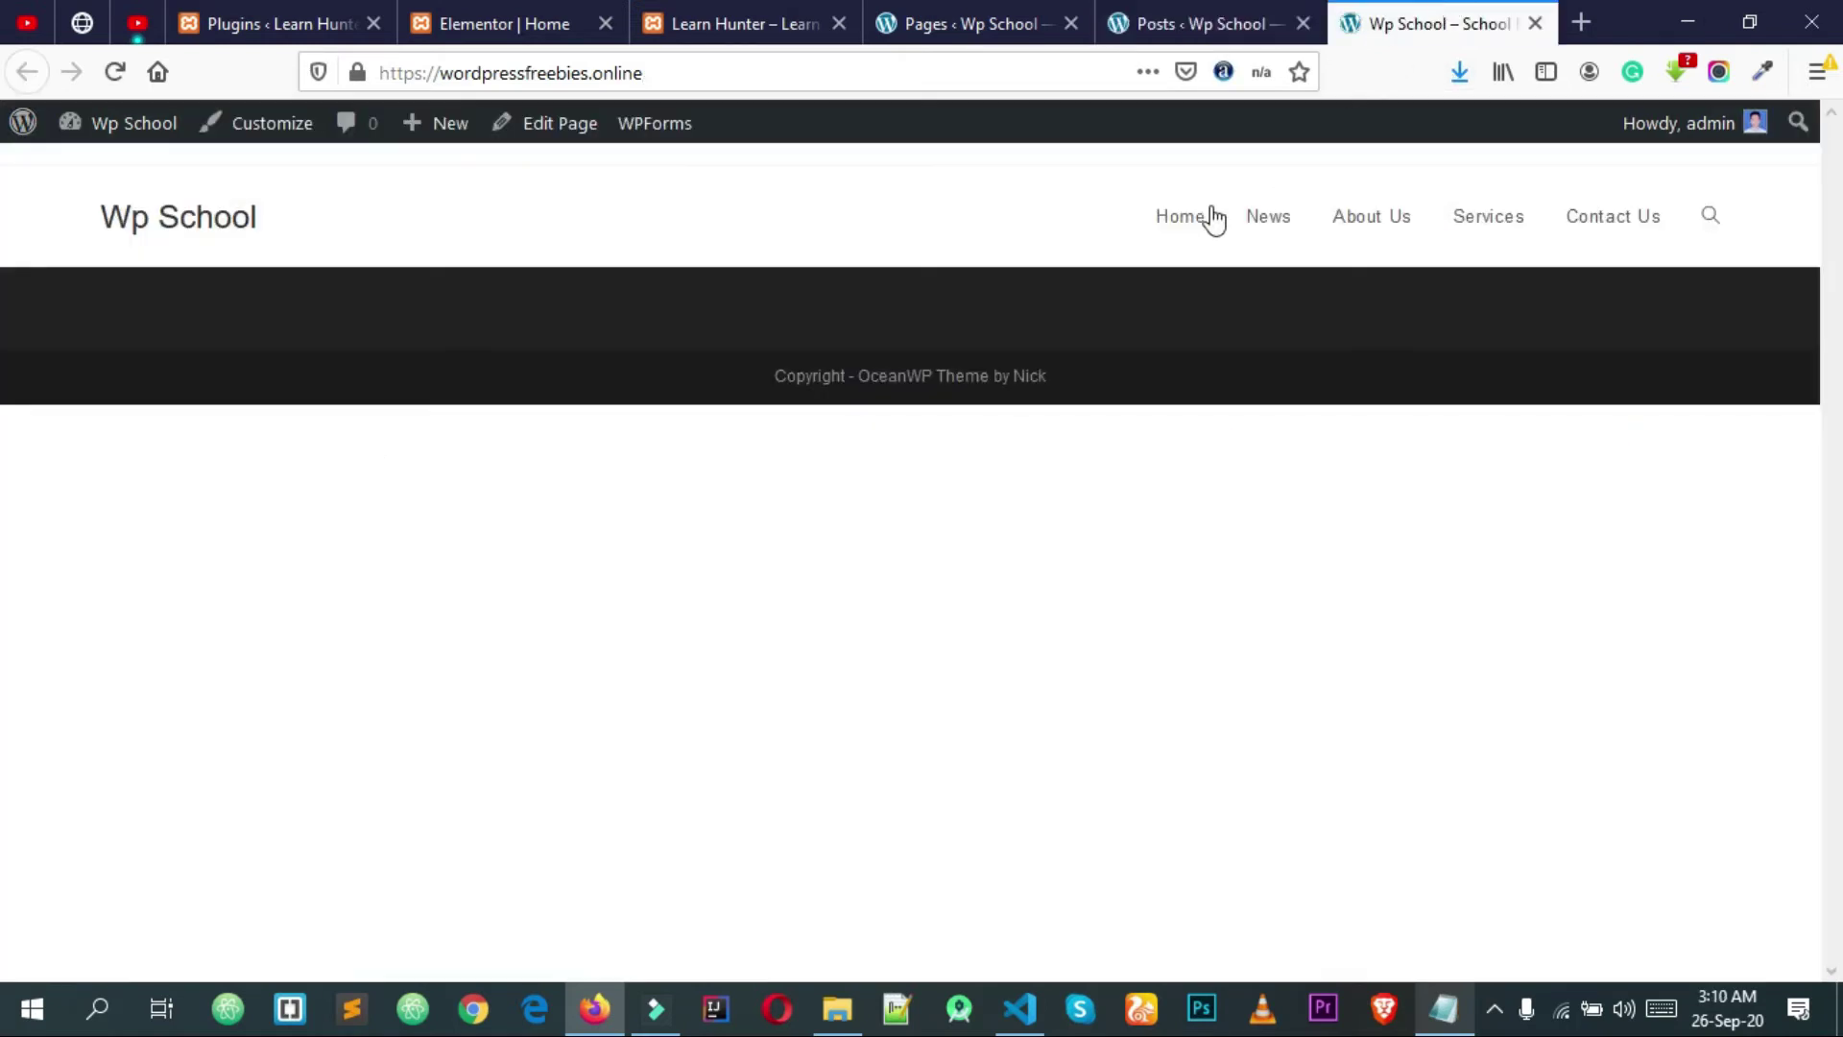
click(1267, 222)
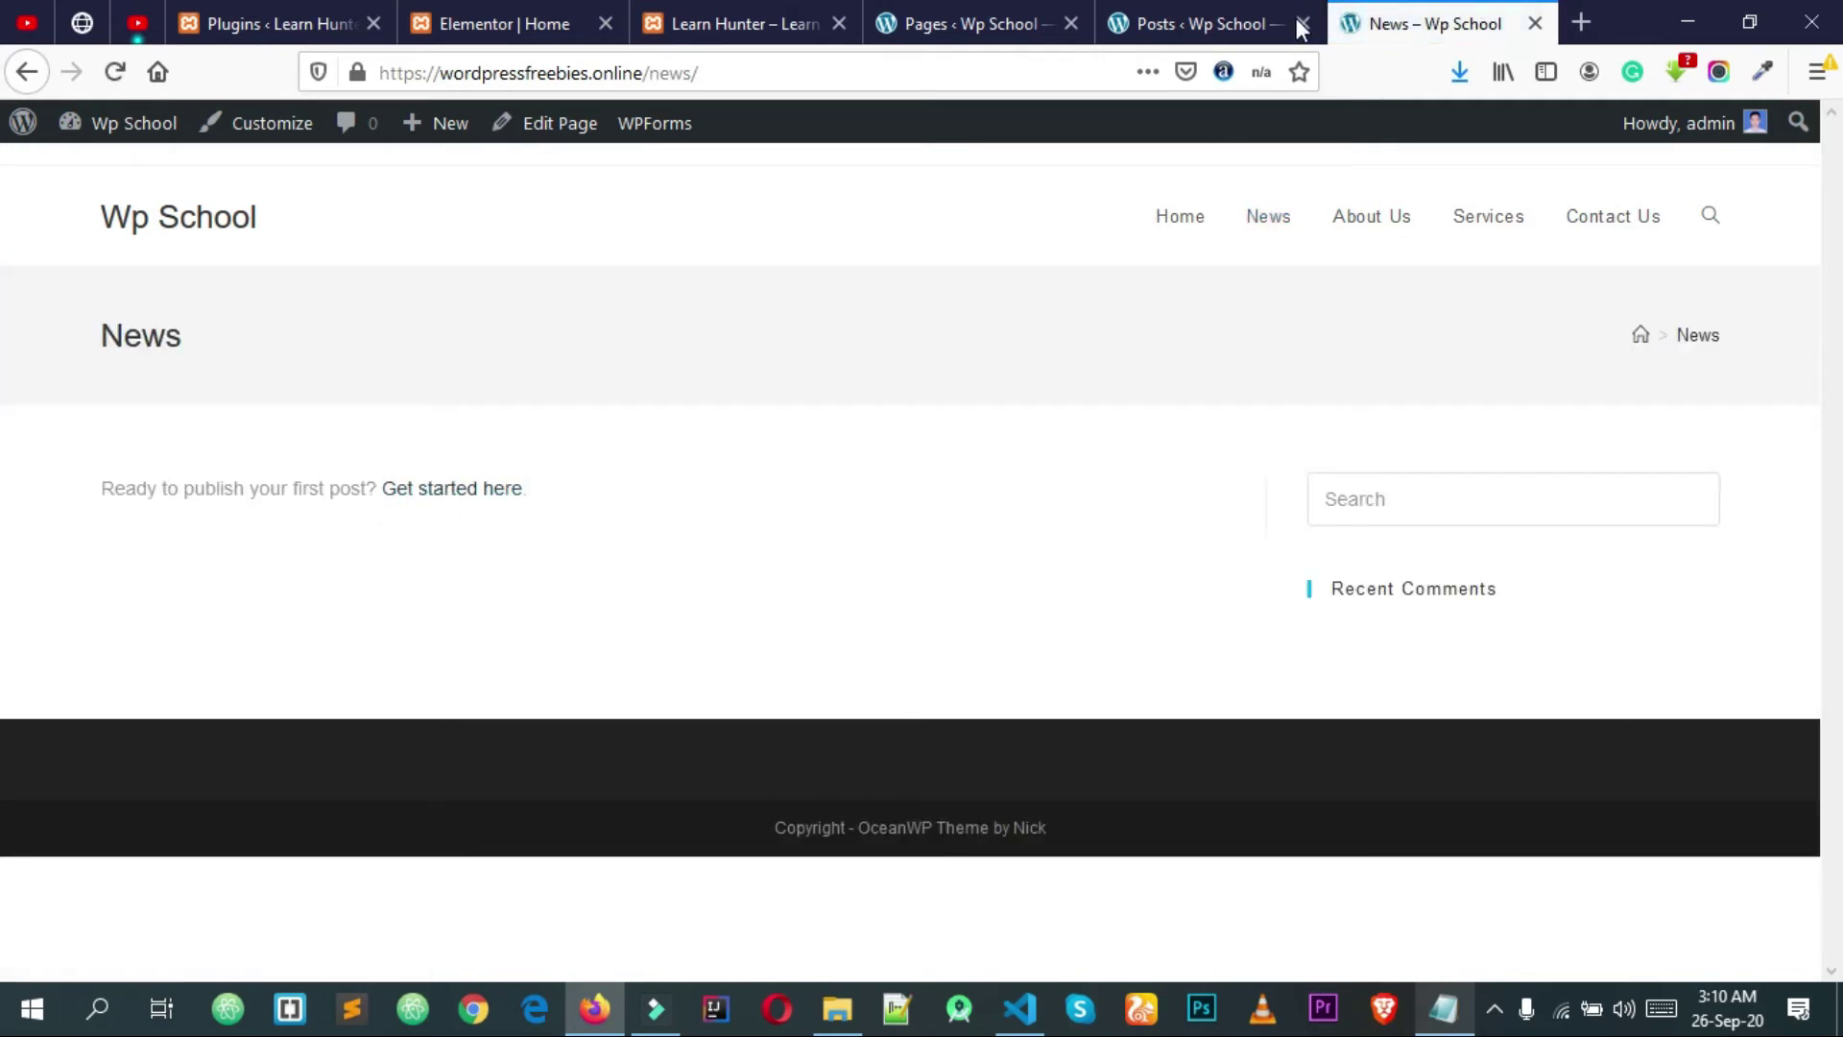
click(1200, 24)
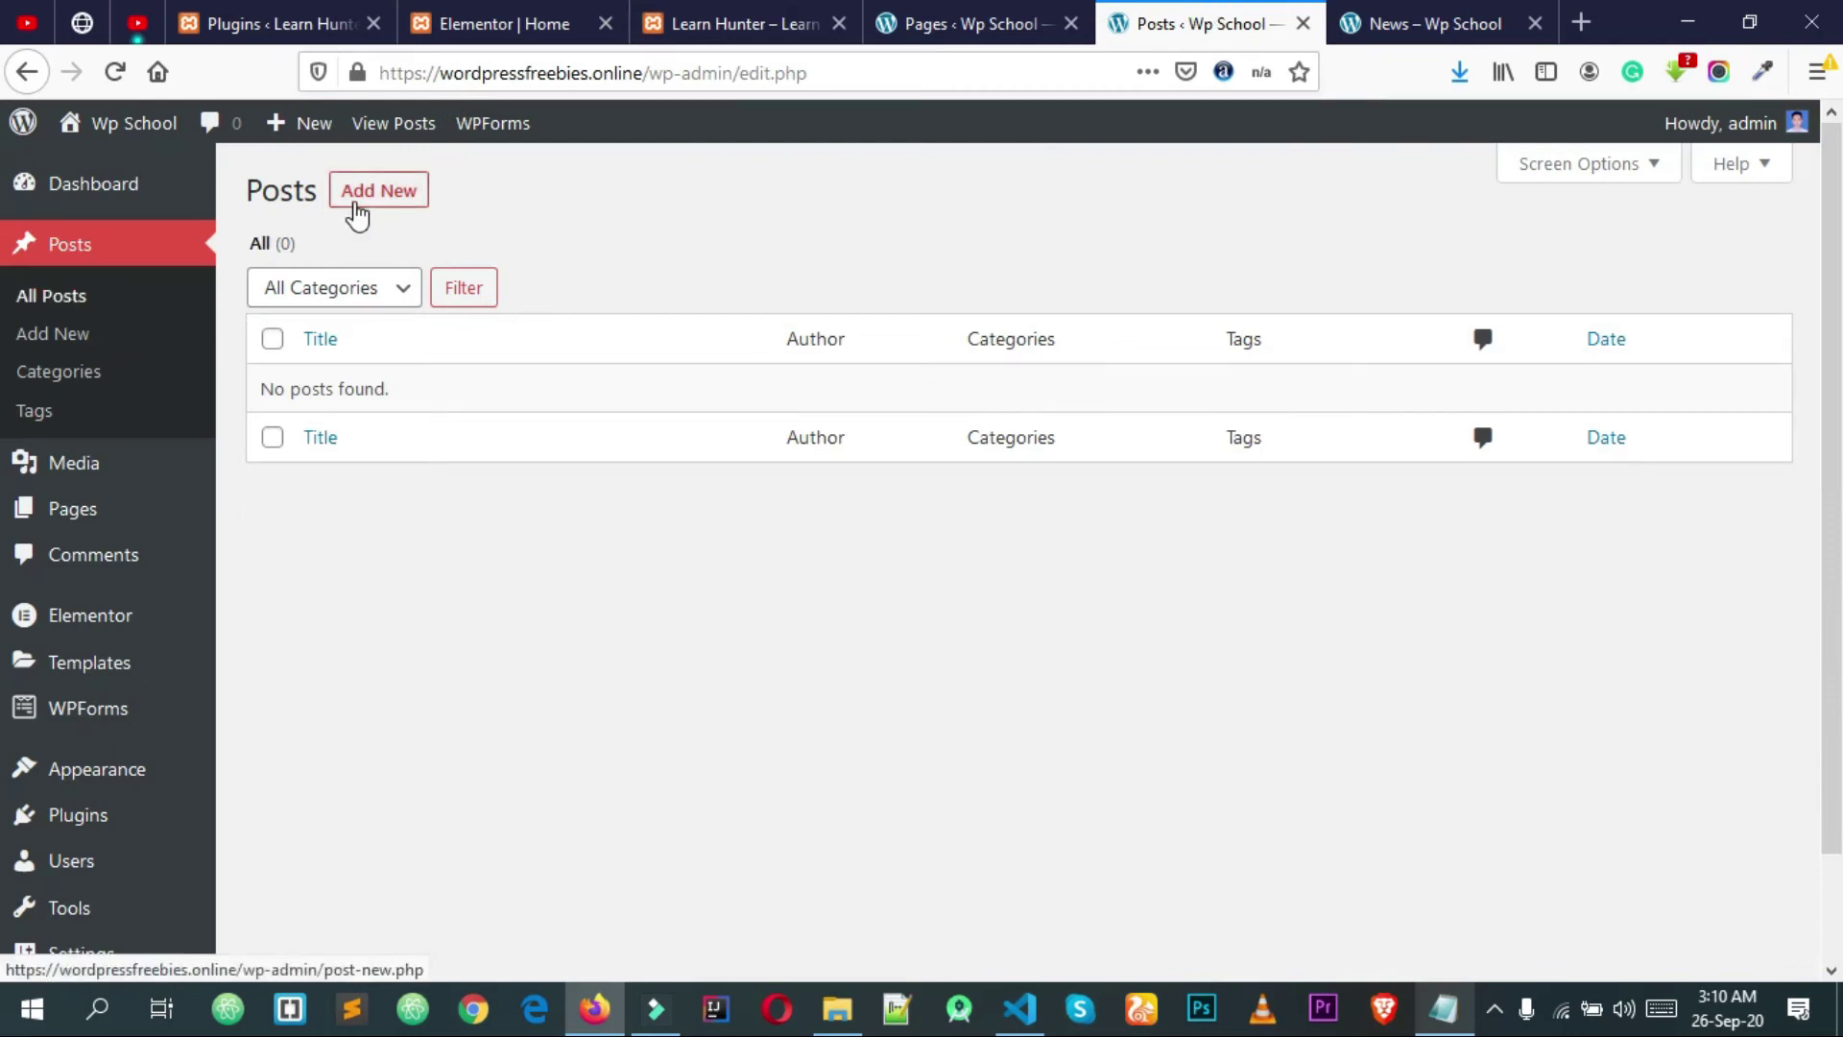
click(357, 197)
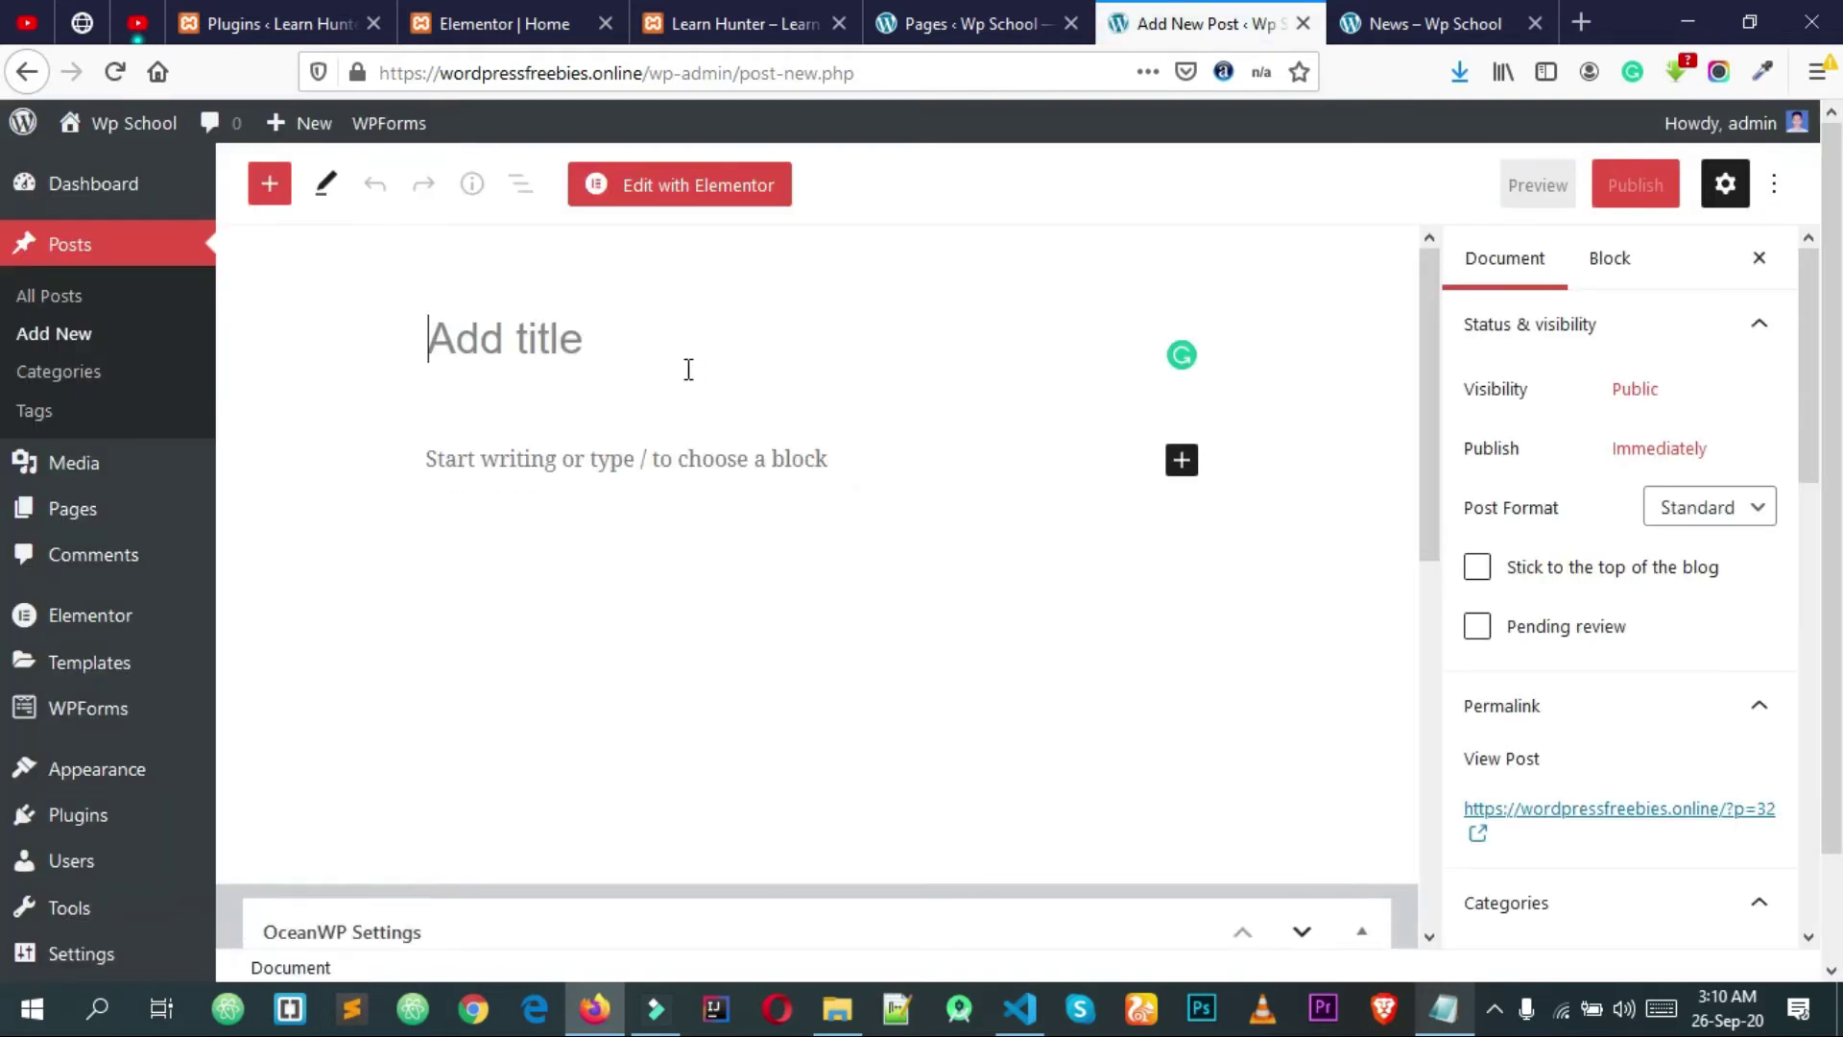
Step: Type the post title 'This is about scholl winter', correcting typos along the way
text(Thi si)
key(BackSpace)
key(BackSpace)
key(BackSpace)
key(BackSpace)
text(s is about )
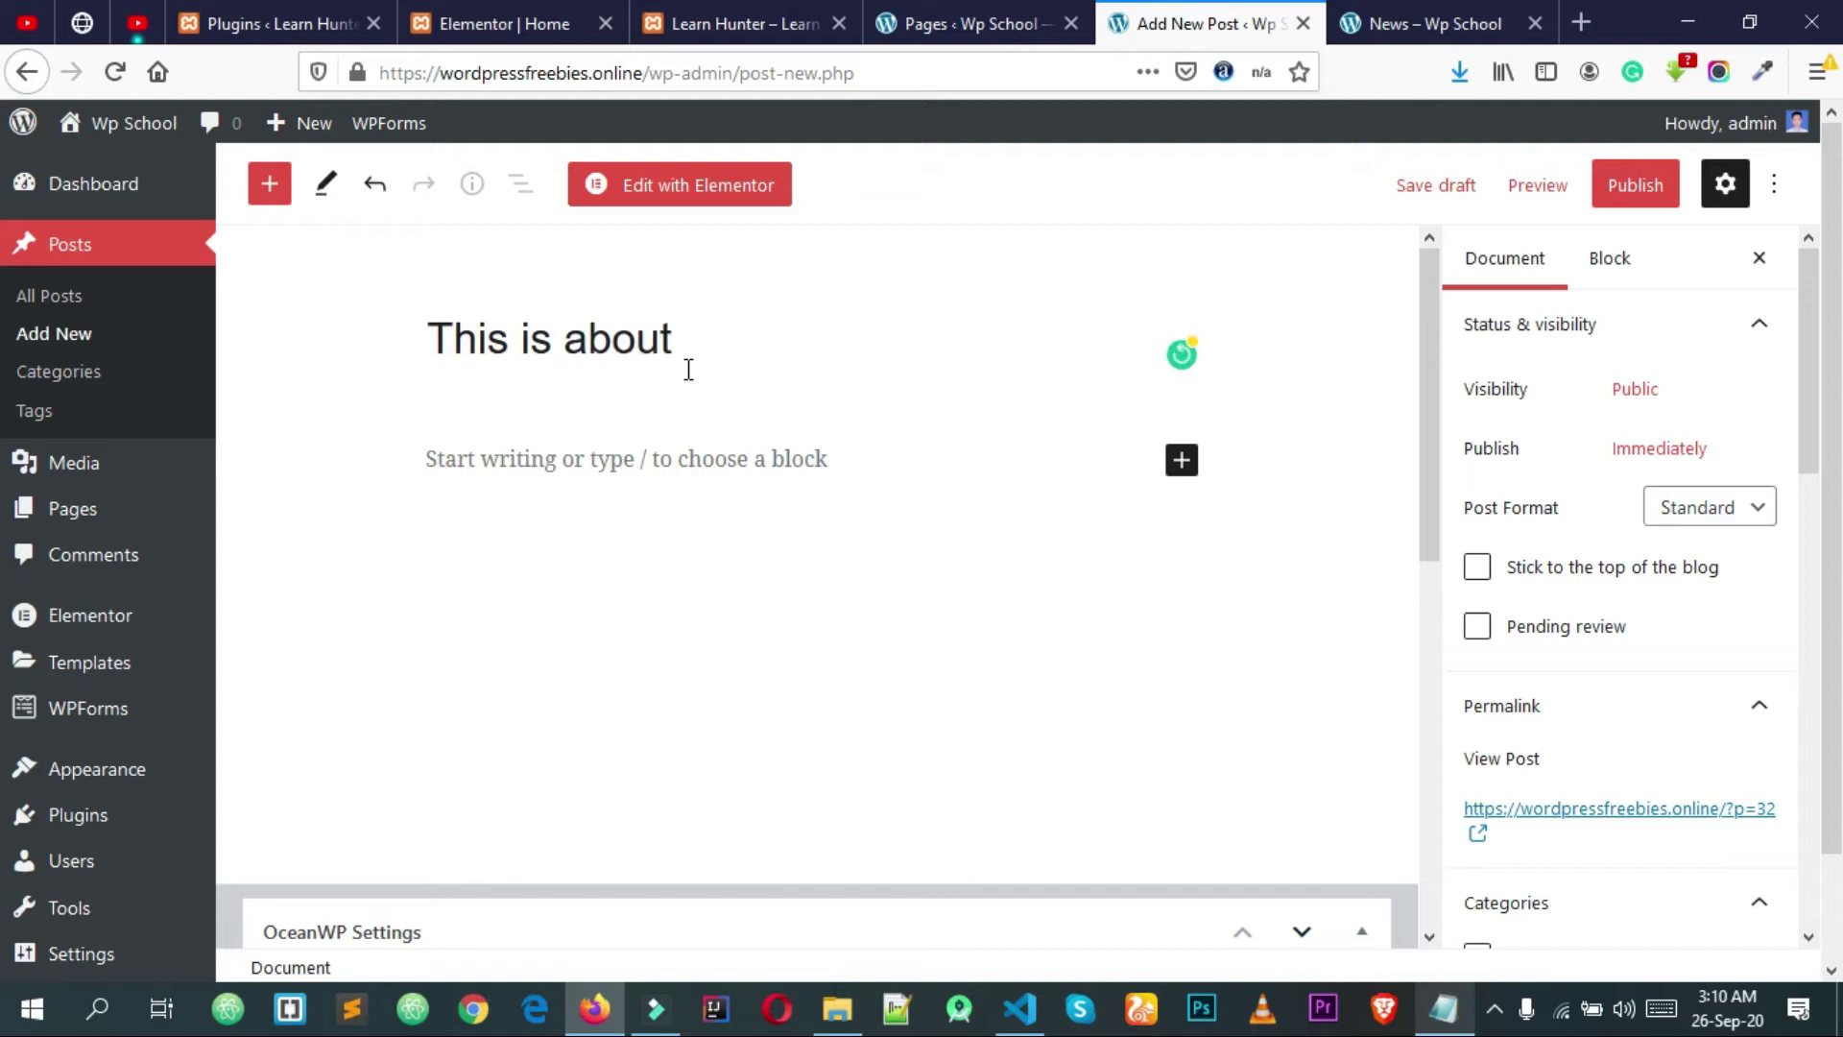
text(scholl summe)
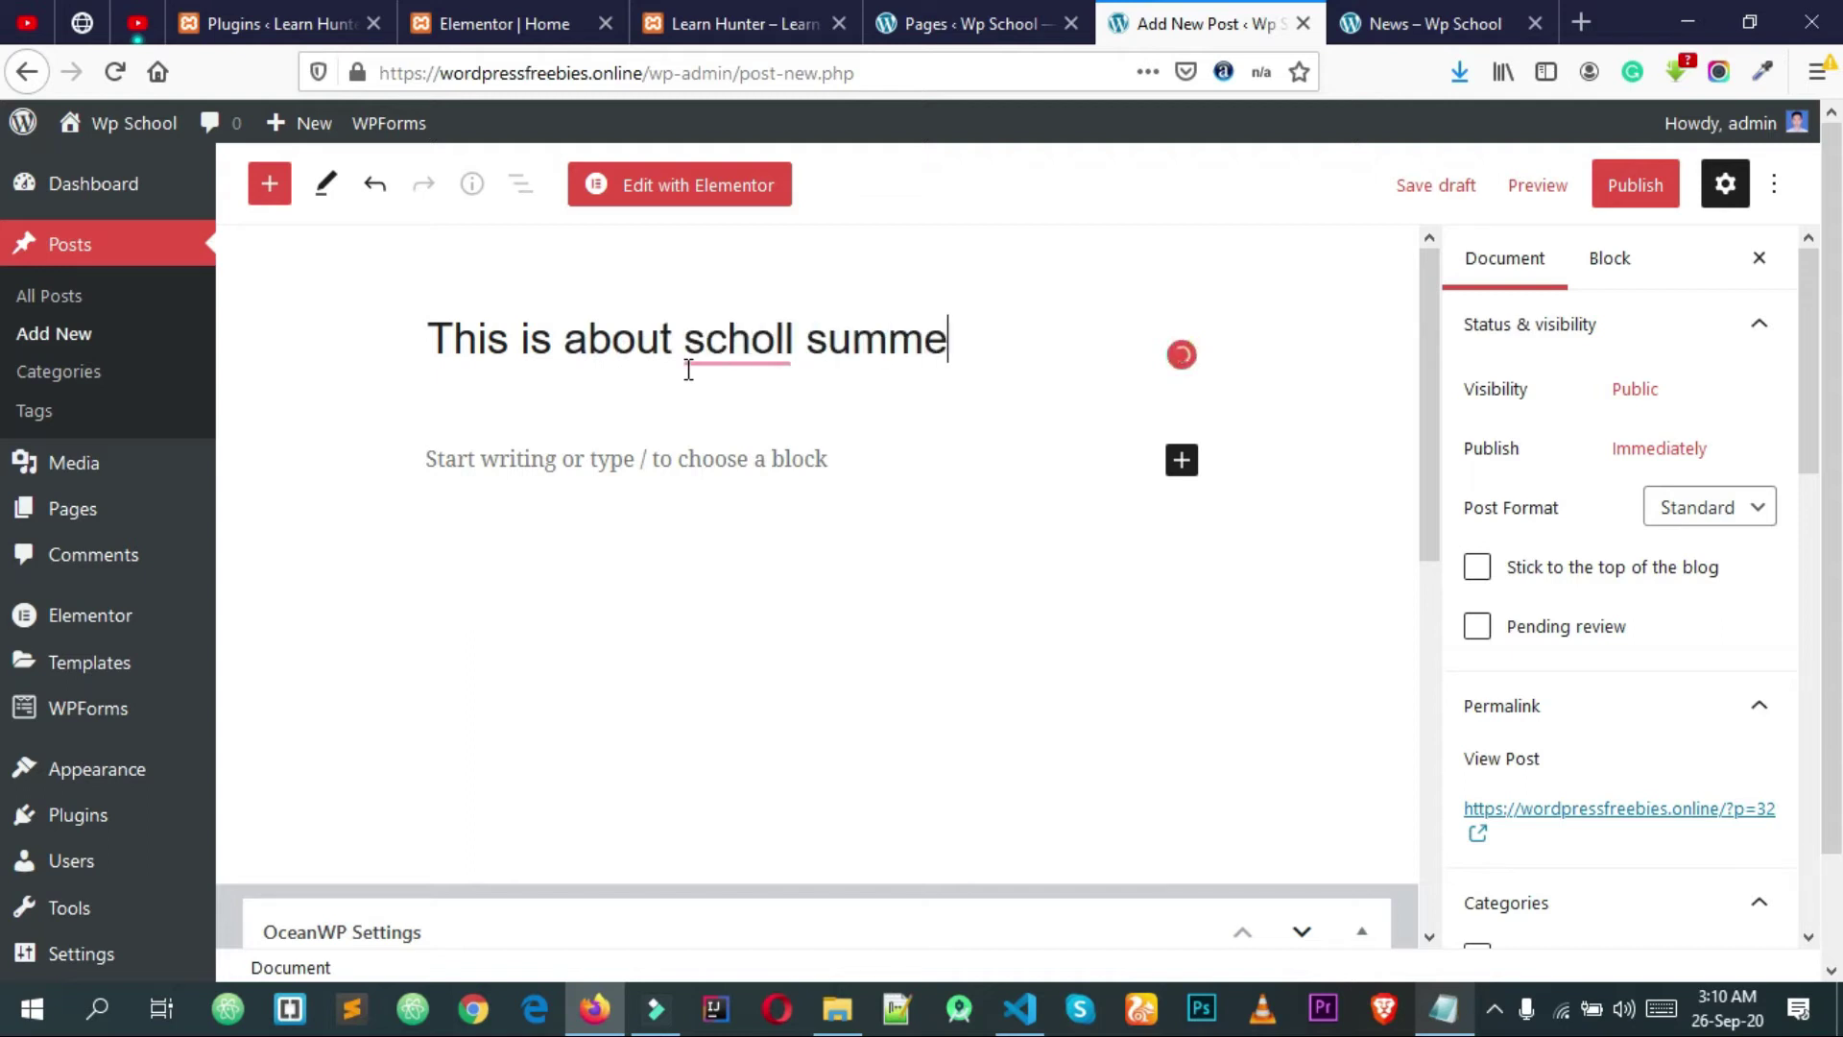
key(BackSpace)
key(BackSpace)
key(BackSpace)
key(BackSpace)
key(BackSpace)
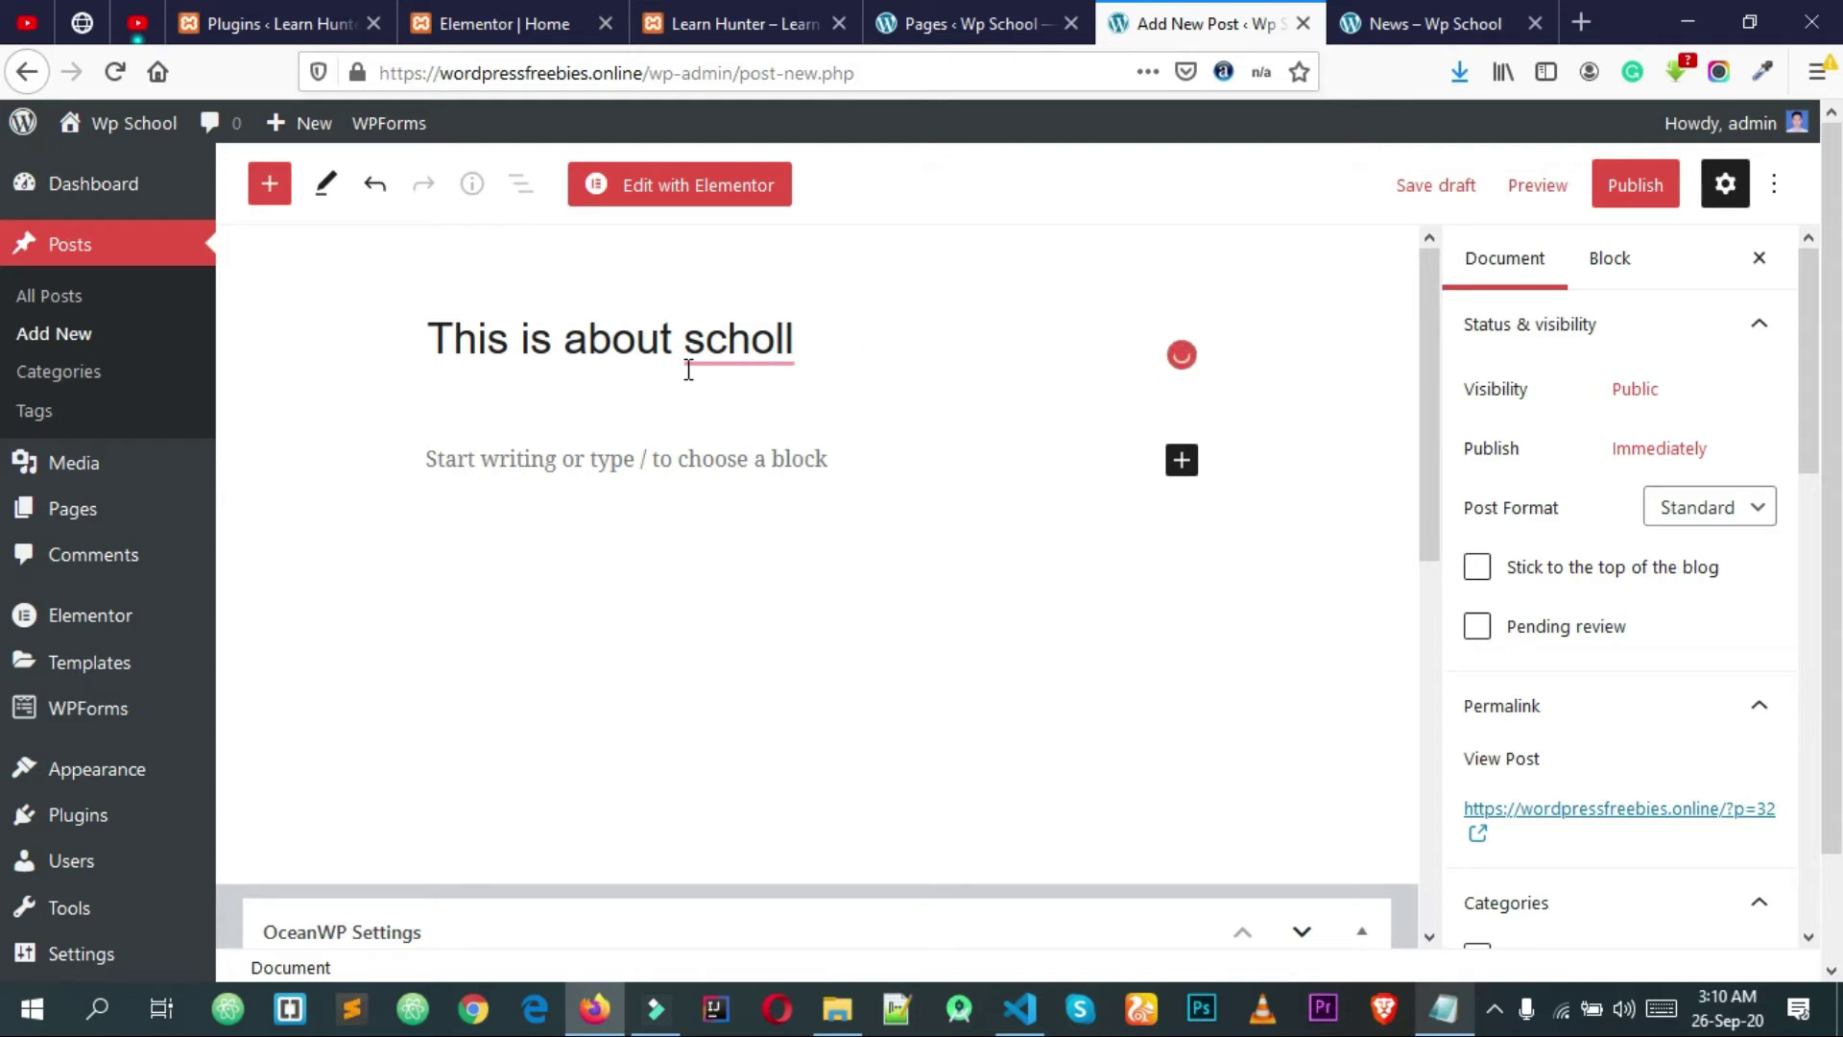
text(winter)
Step: Finish the title with 'vacation.' using spelling suggestions, and place the cursor in the body
click(764, 376)
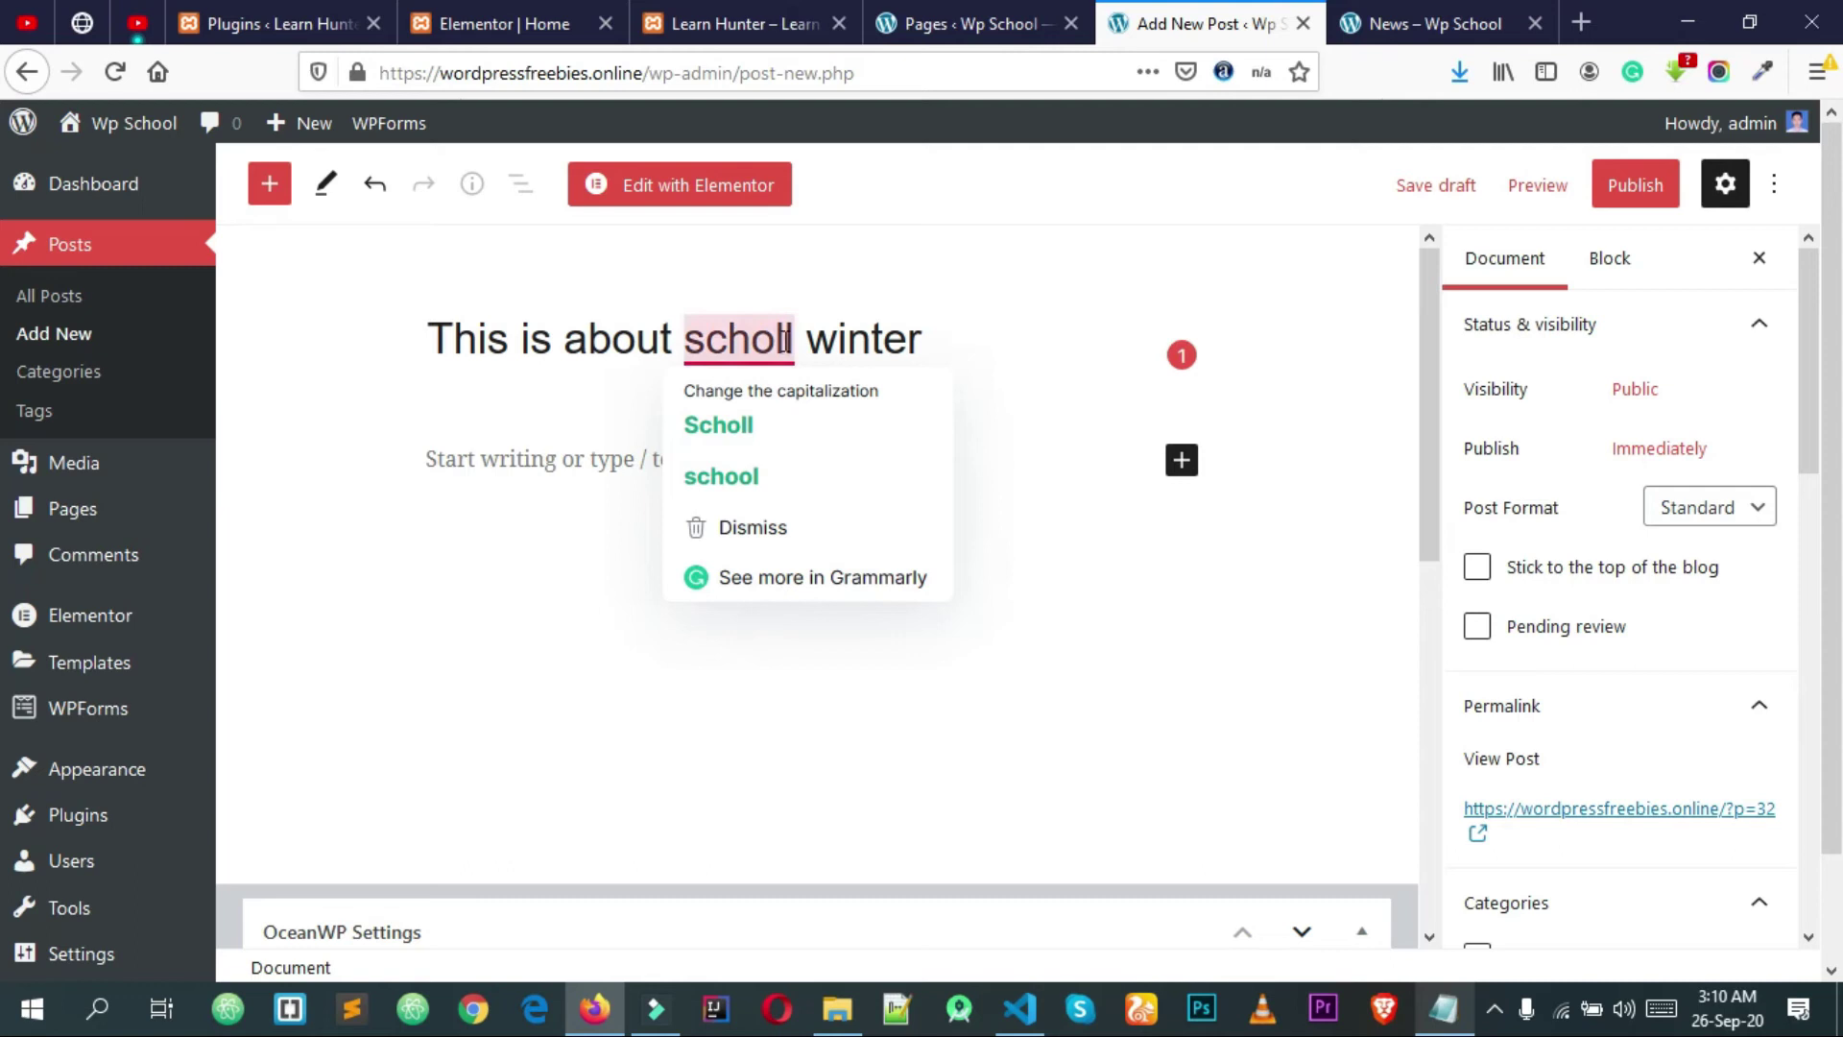
click(784, 477)
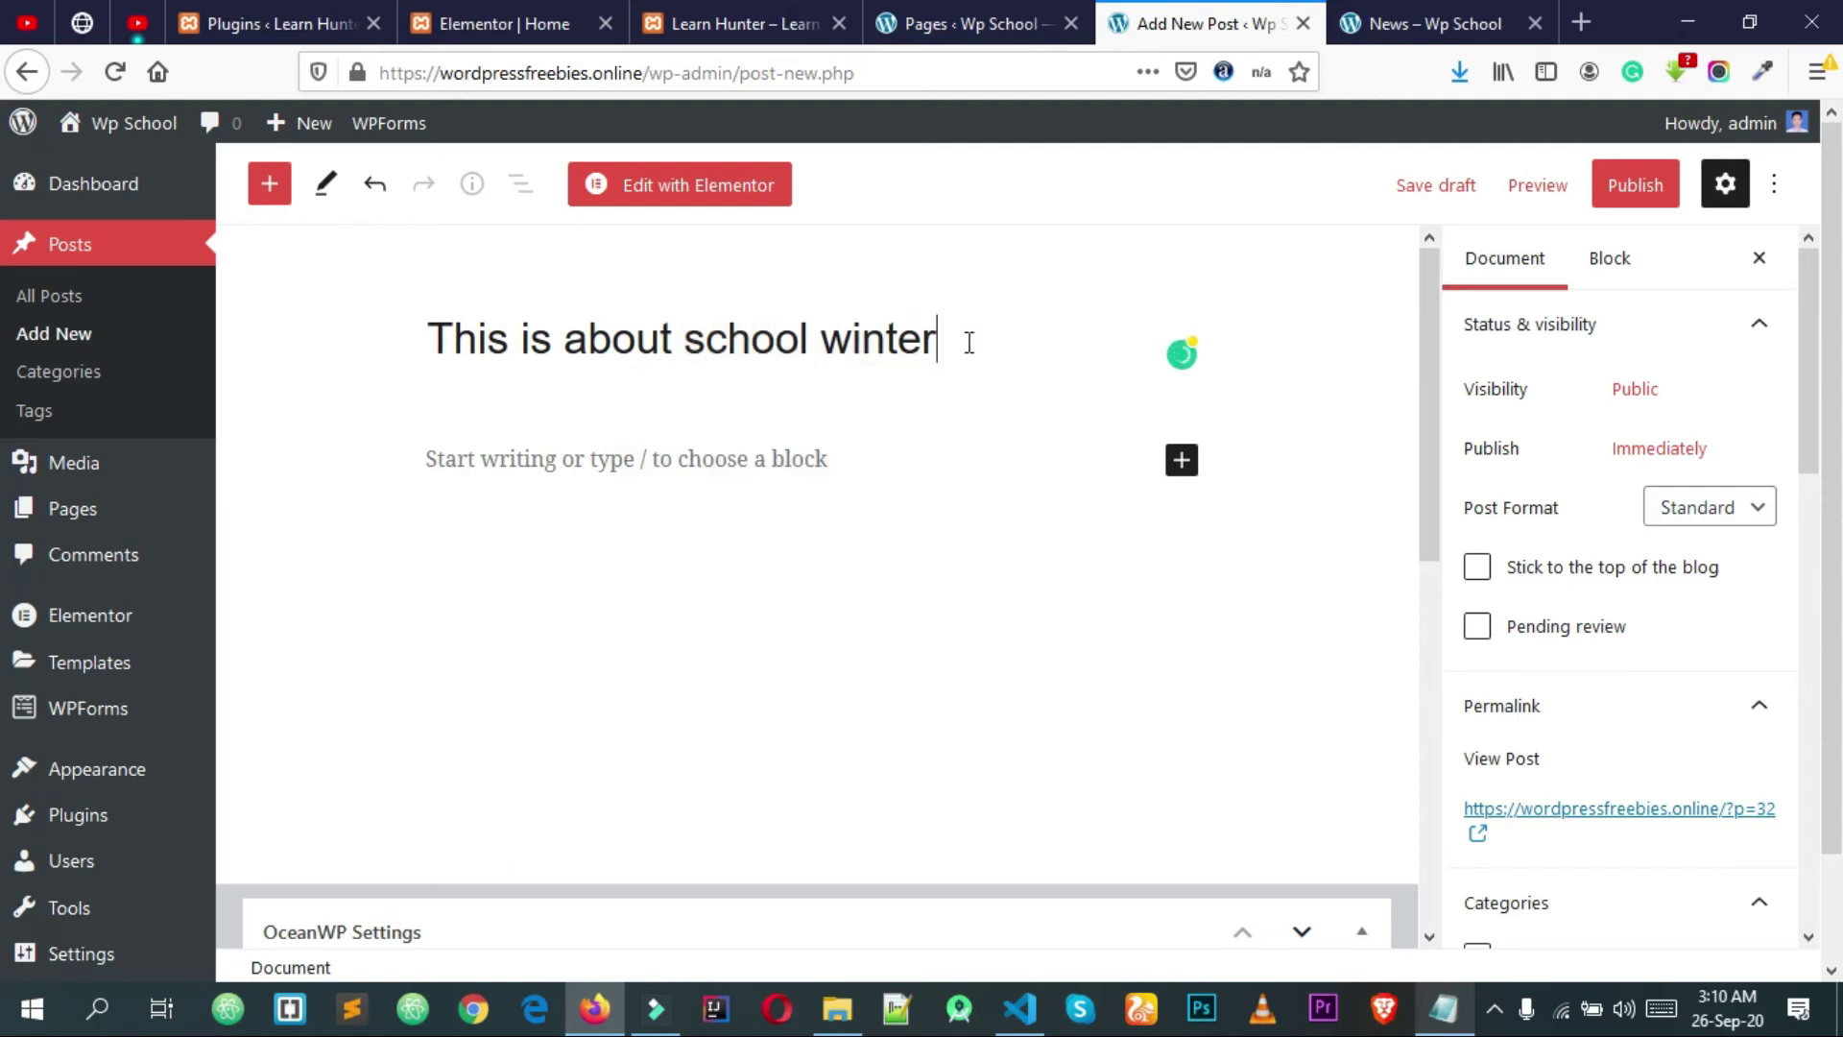
text(va)
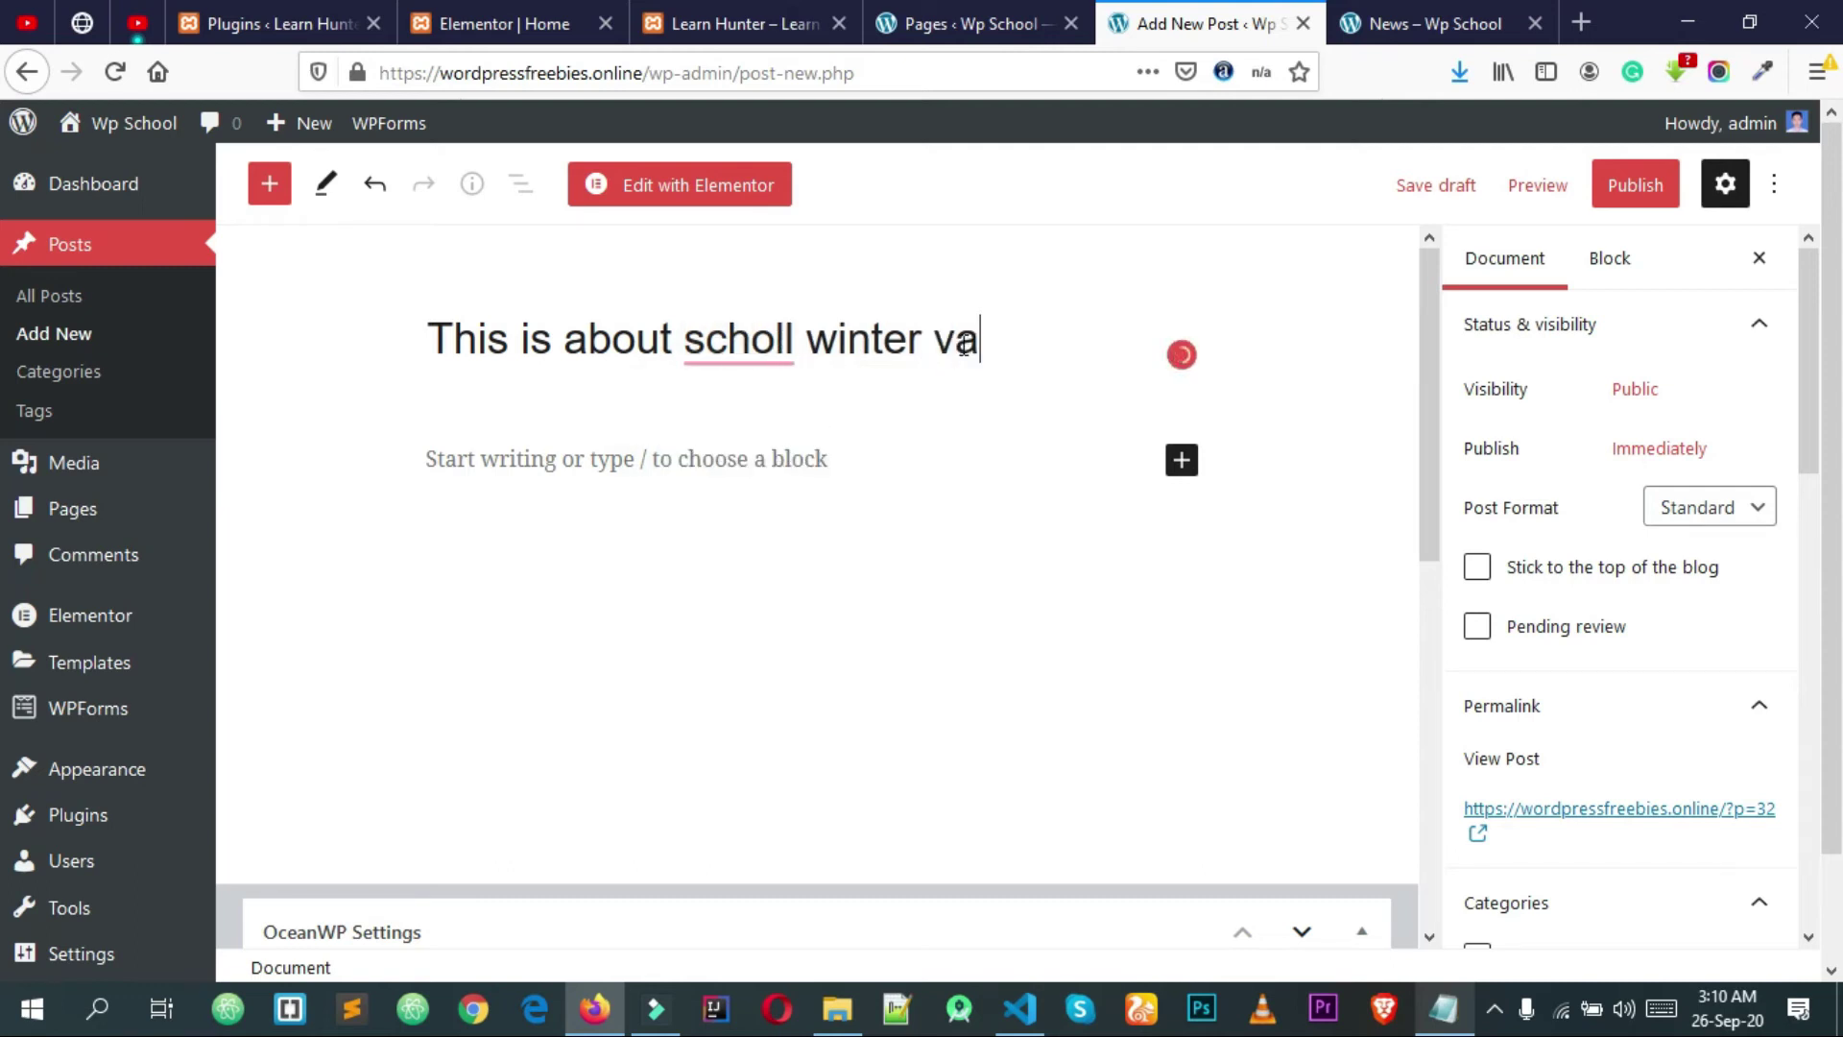
text(cation)
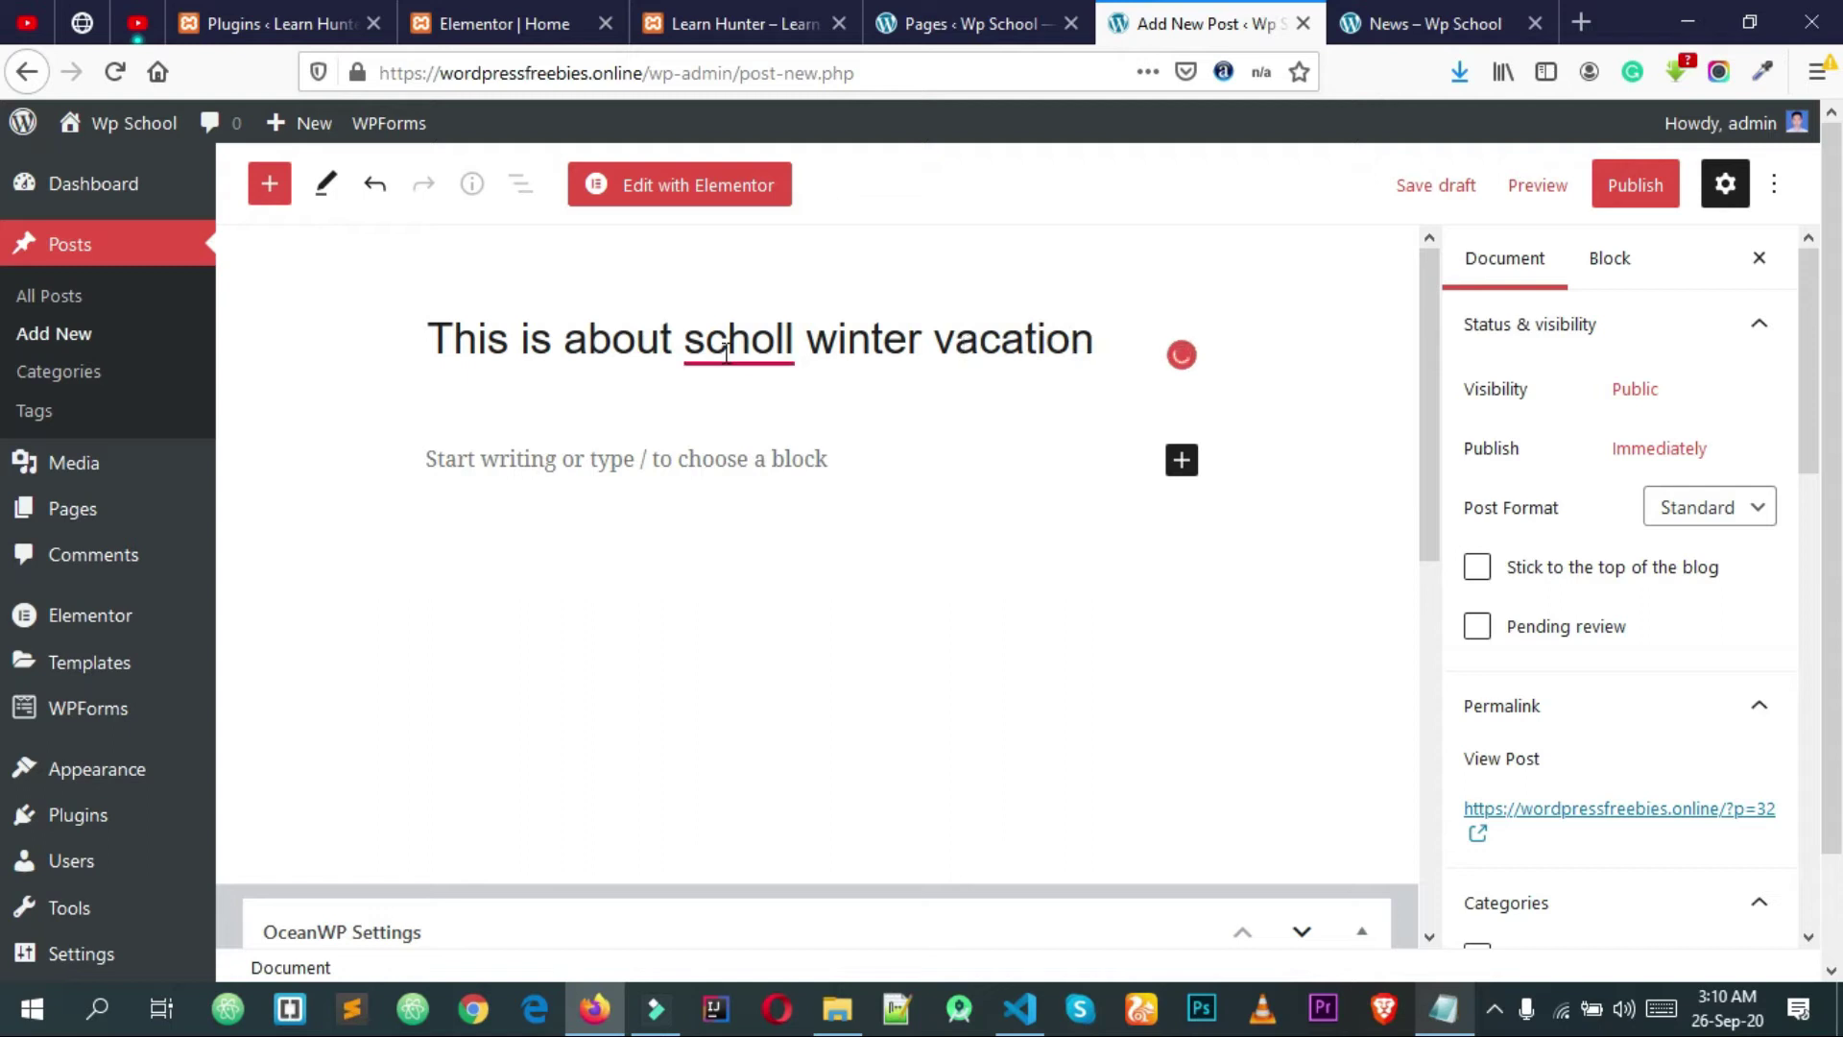
click(752, 342)
click(783, 408)
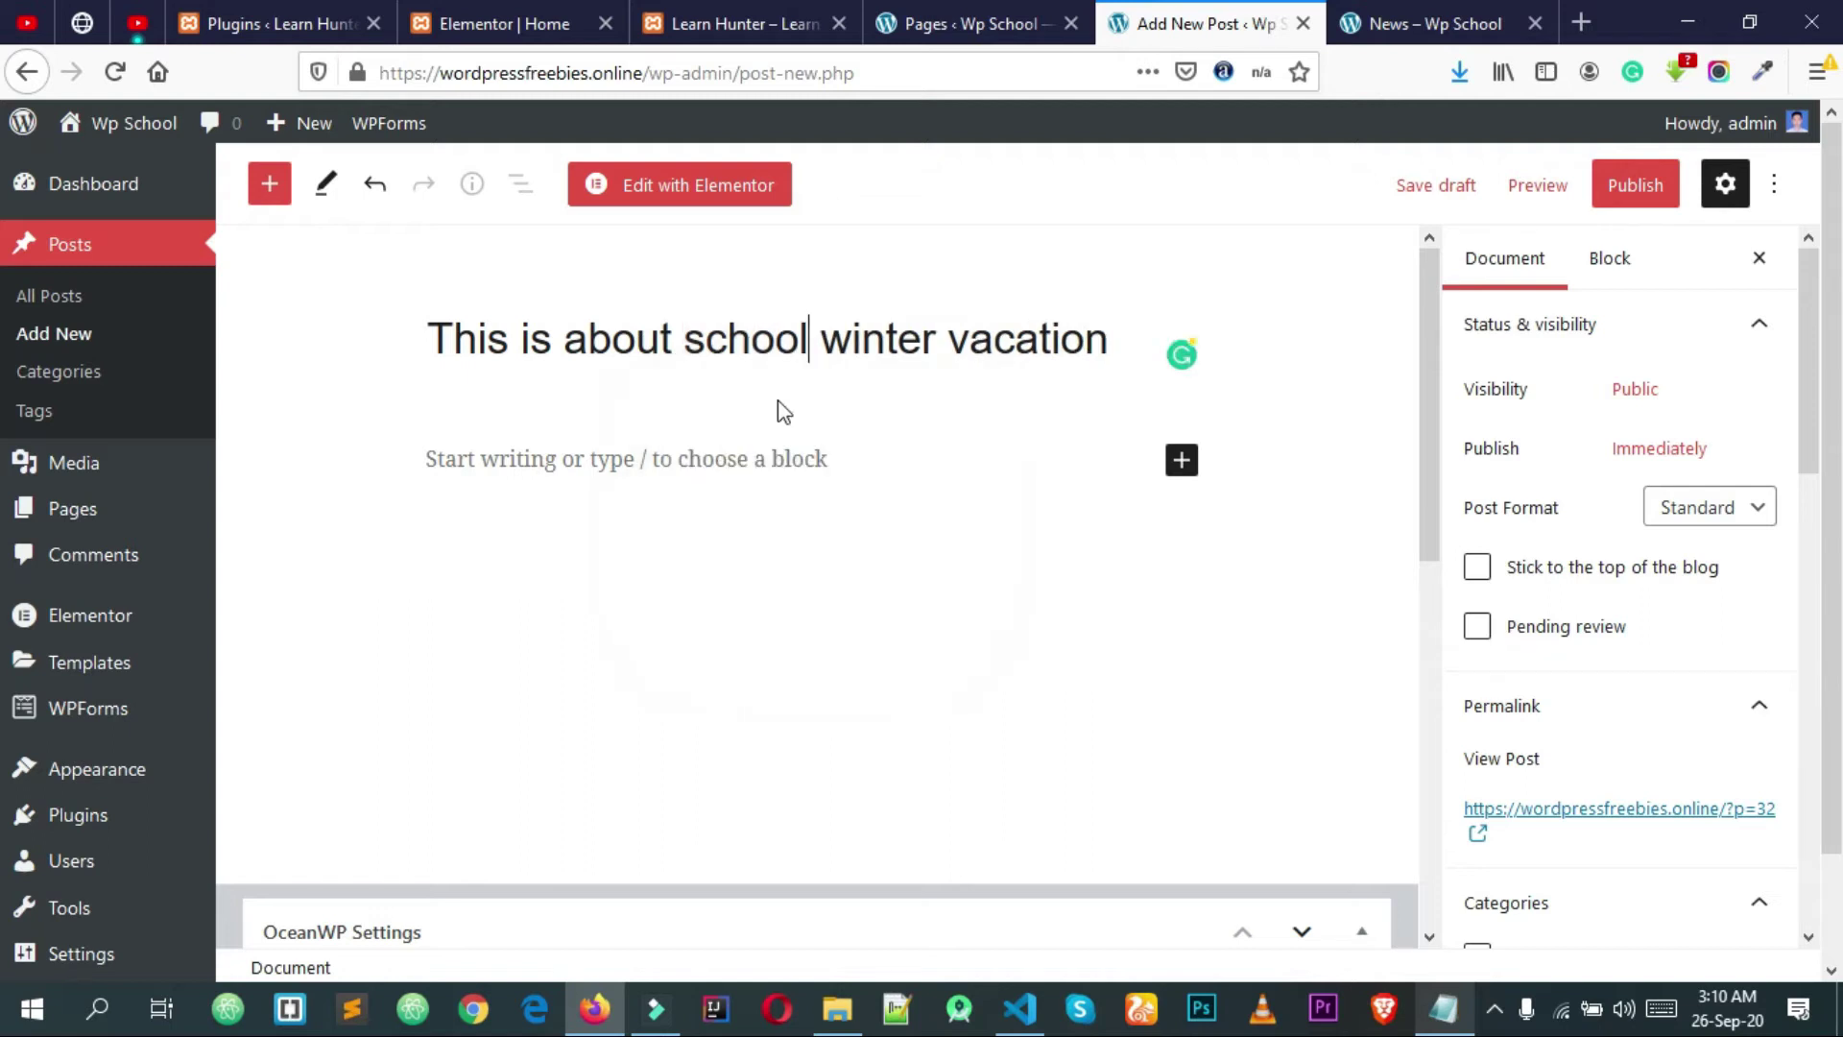
click(1123, 339)
text(.)
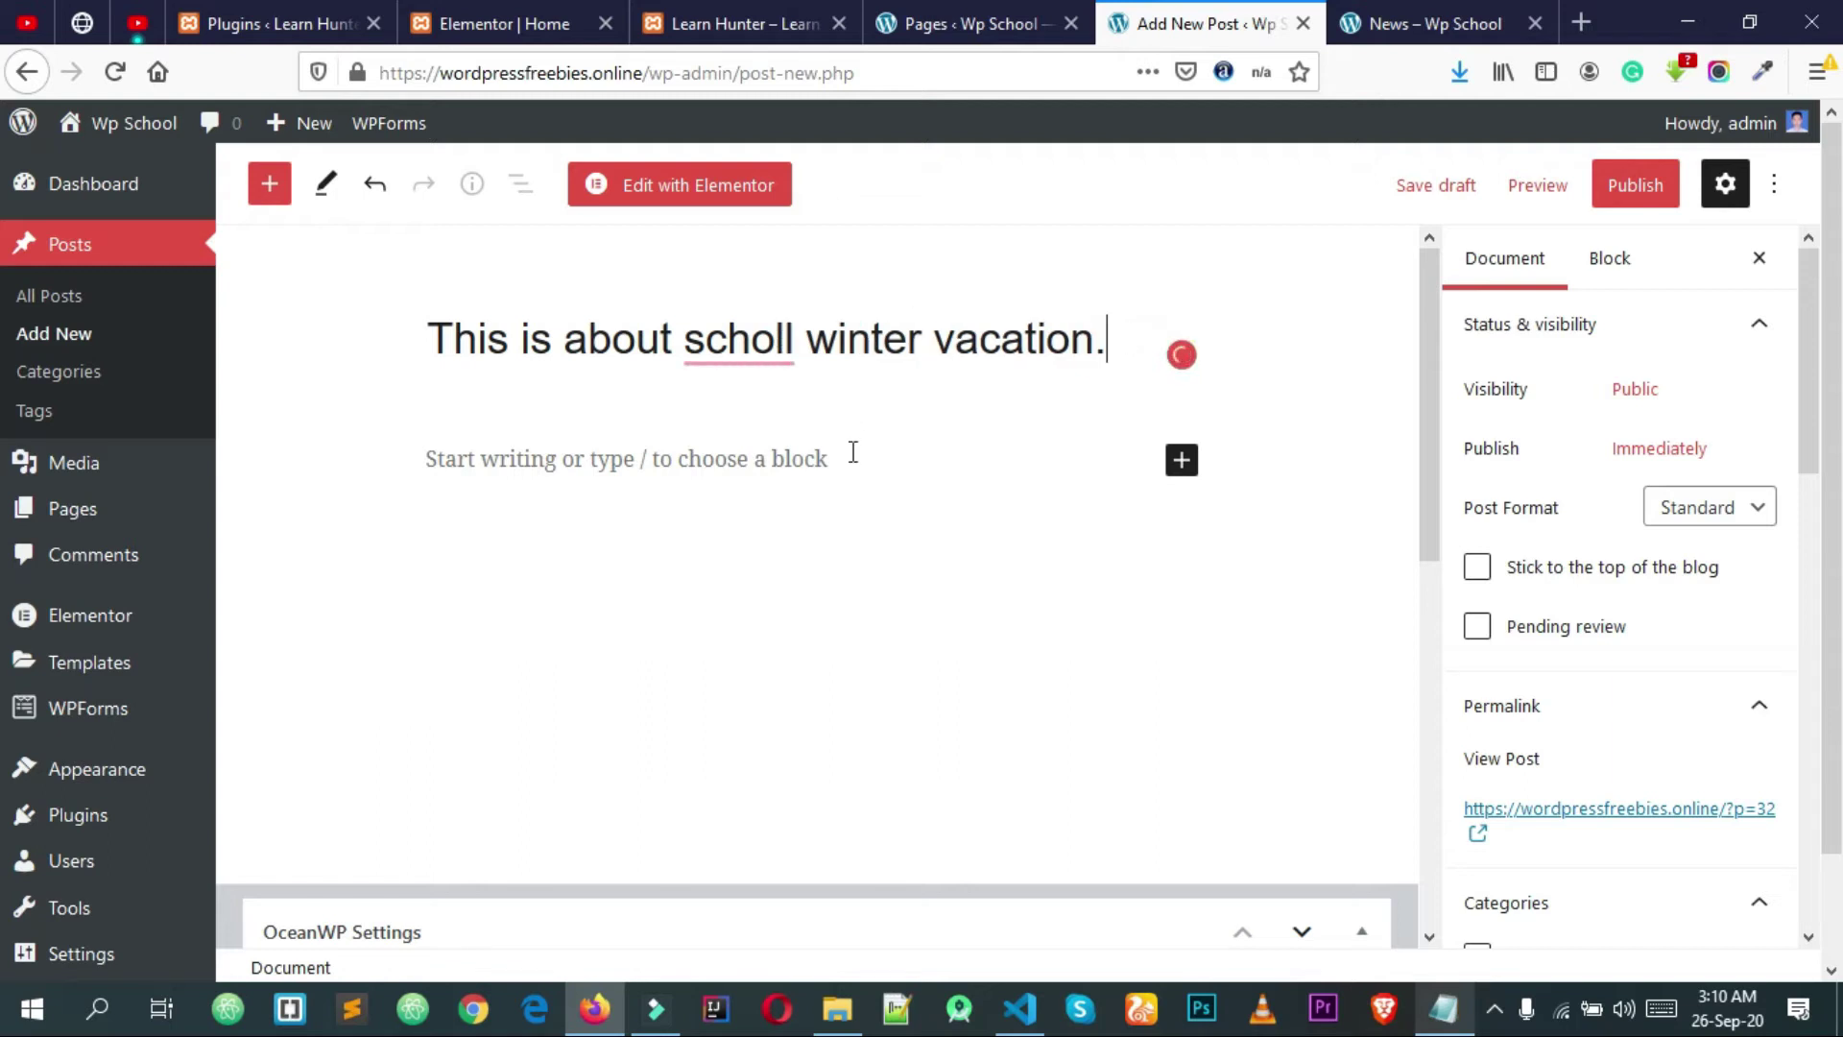
click(808, 446)
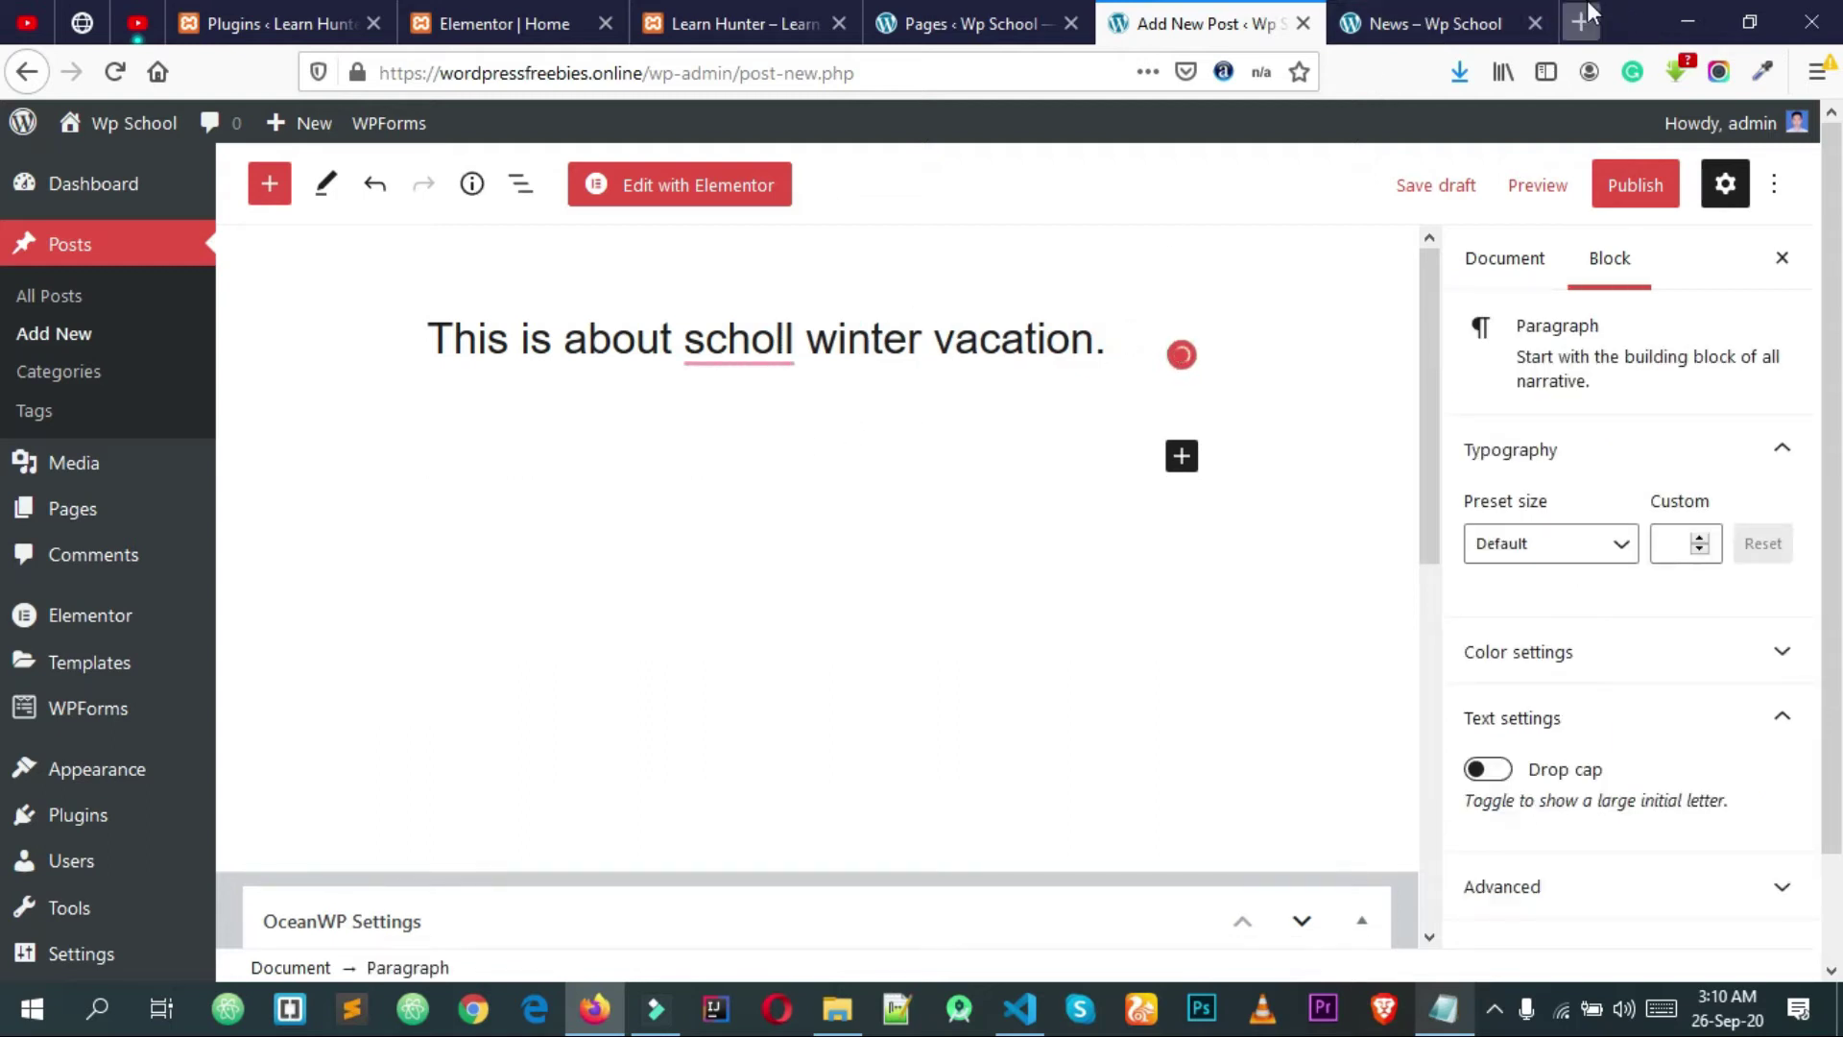
click(1581, 21)
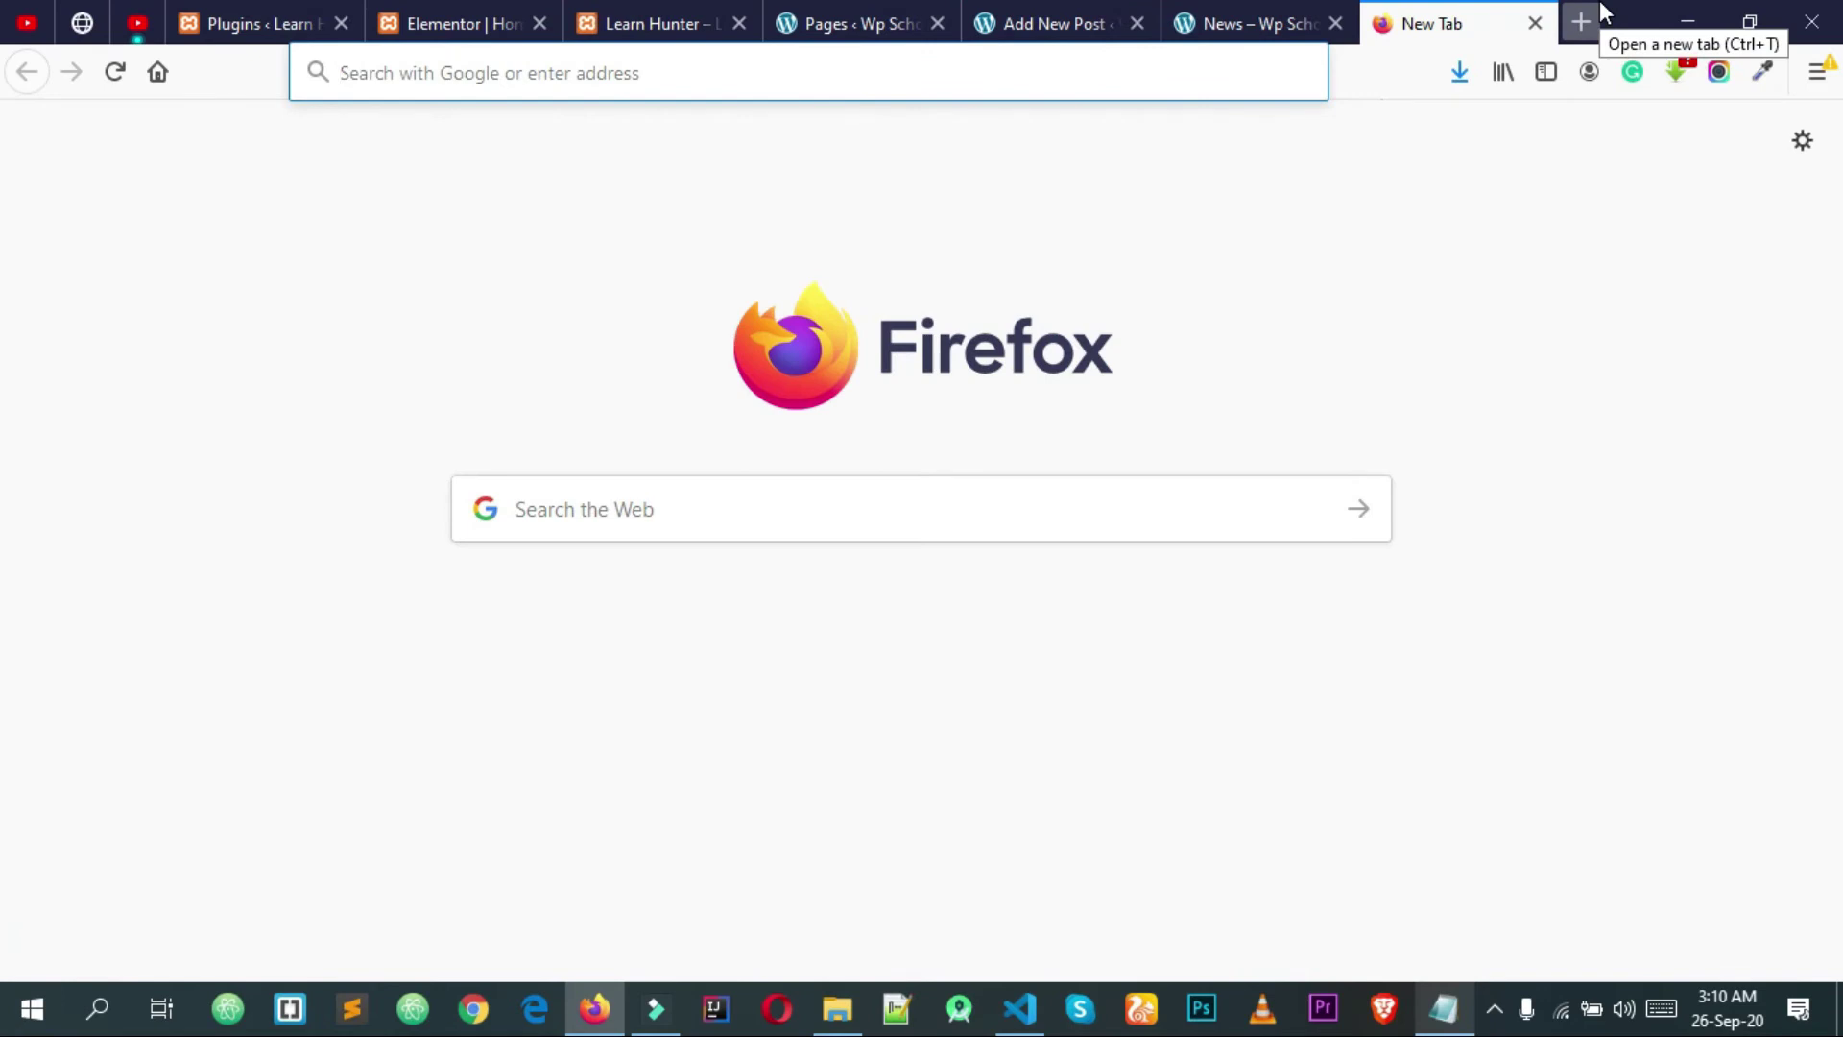
Step: Search 'lorem ipsum' and select the first paragraph on lipsum.com
text(lorem i)
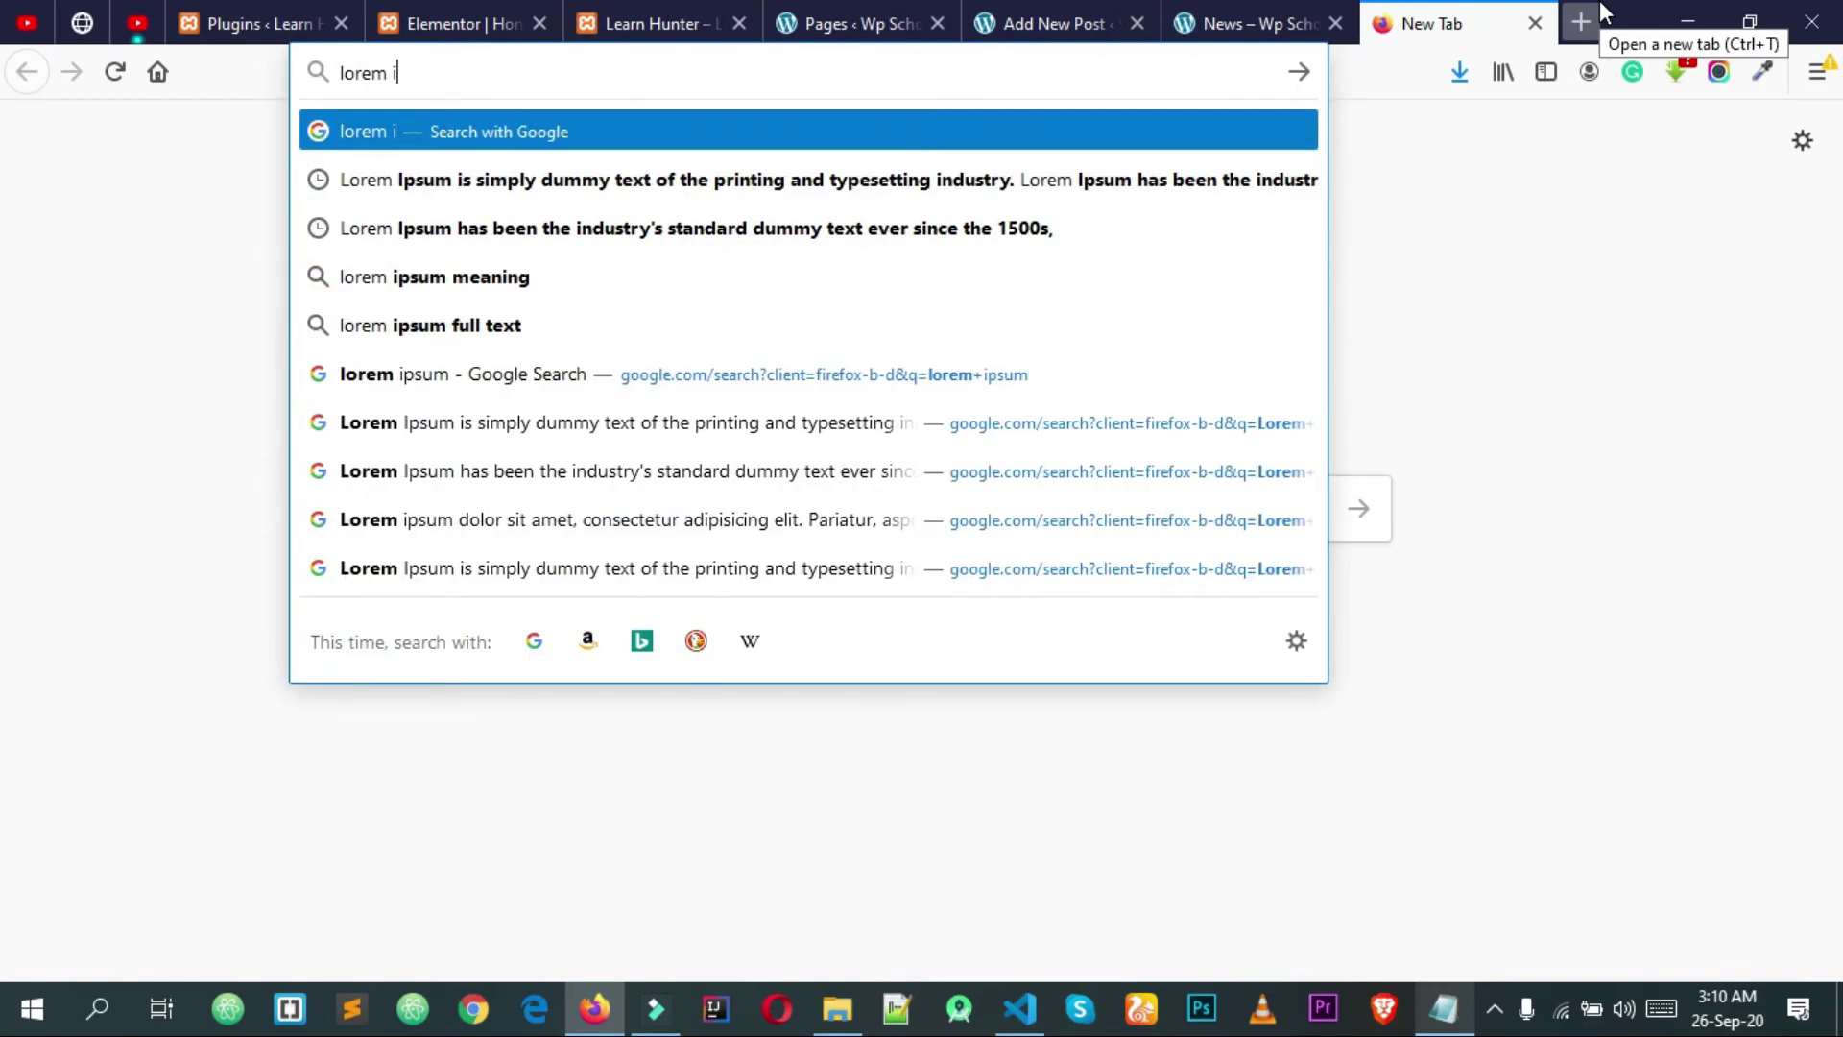
text(psum)
key(Return)
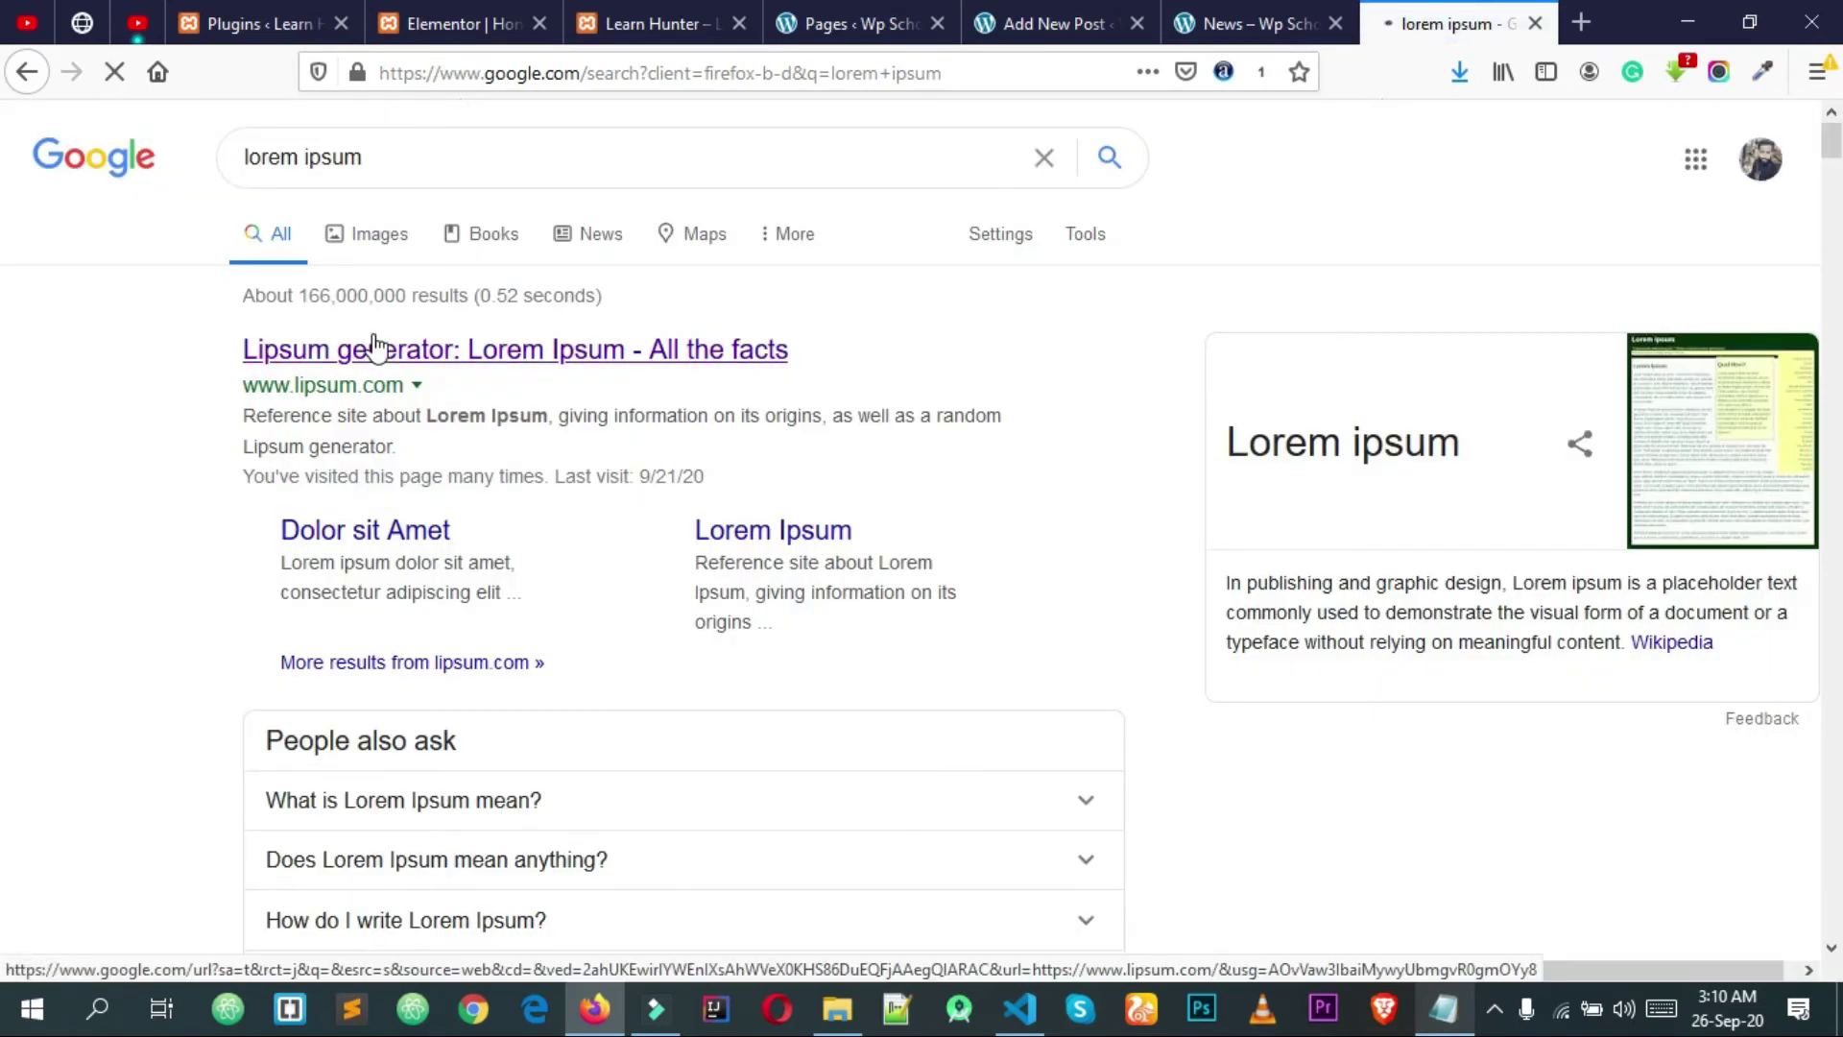
click(374, 347)
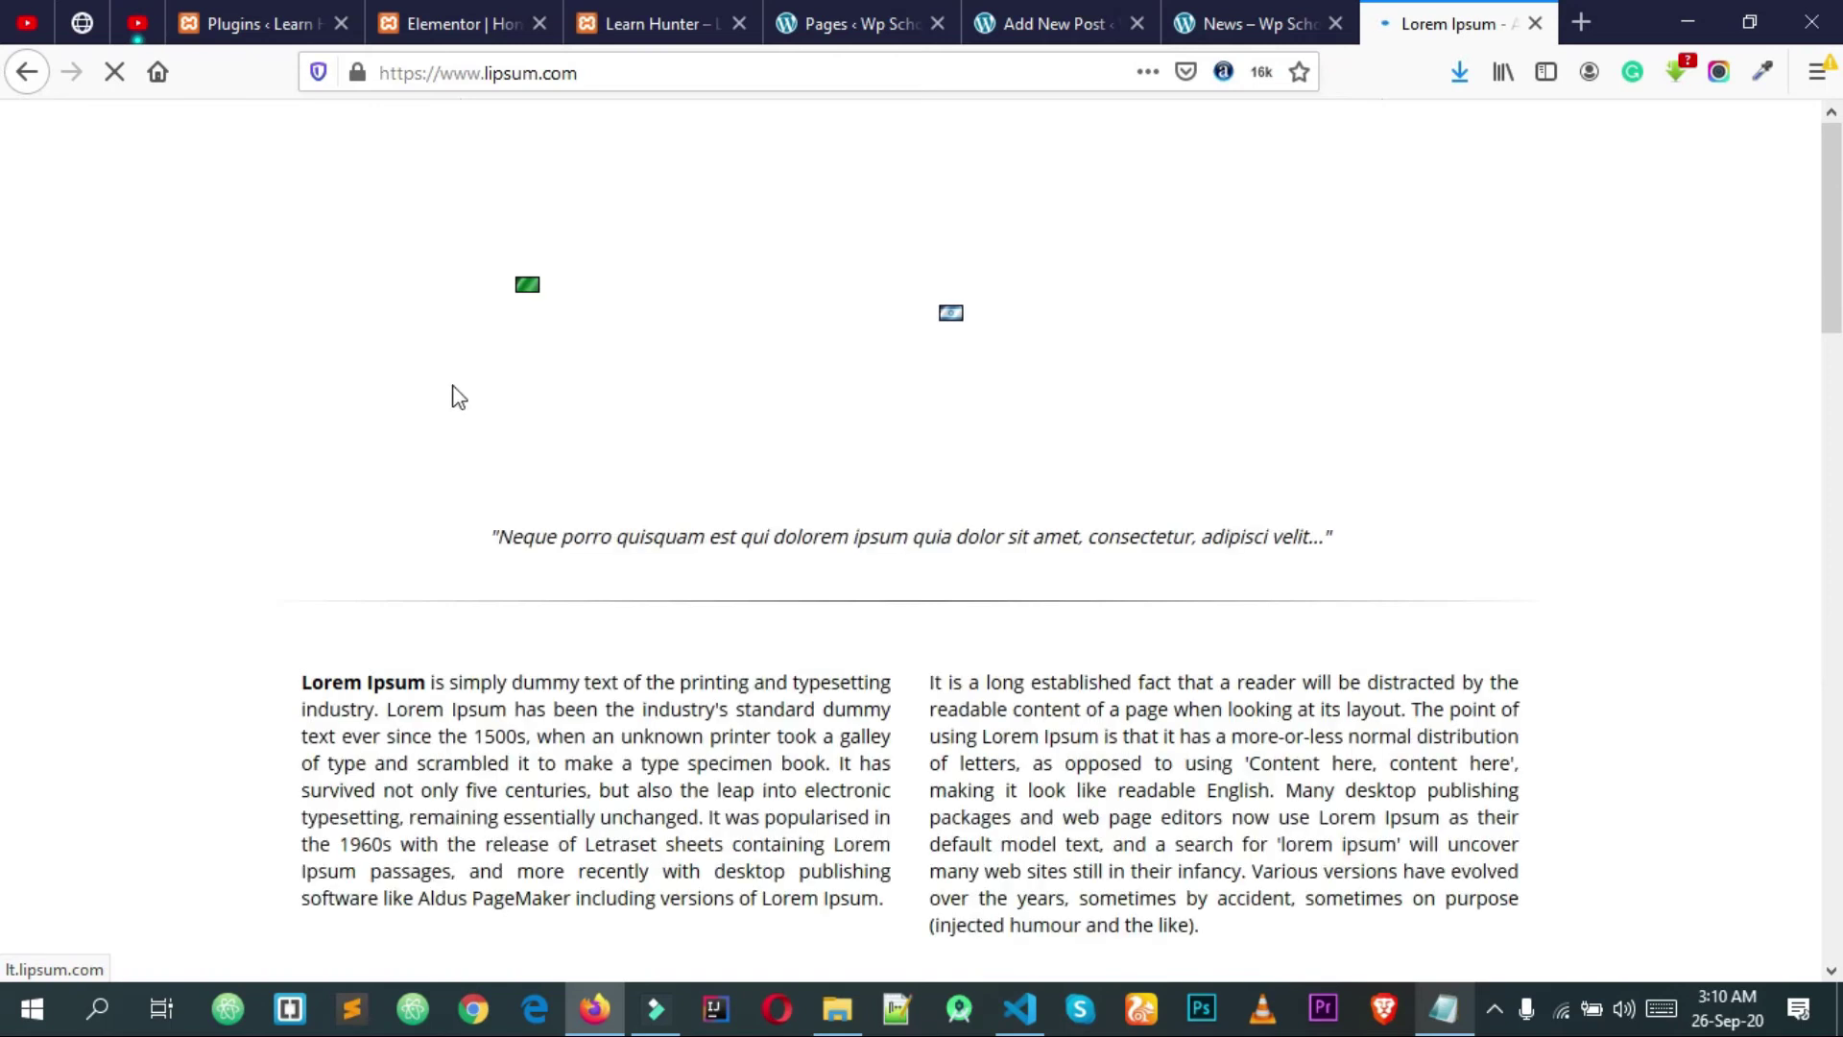
triple_click(366, 711)
key(ctrl+c)
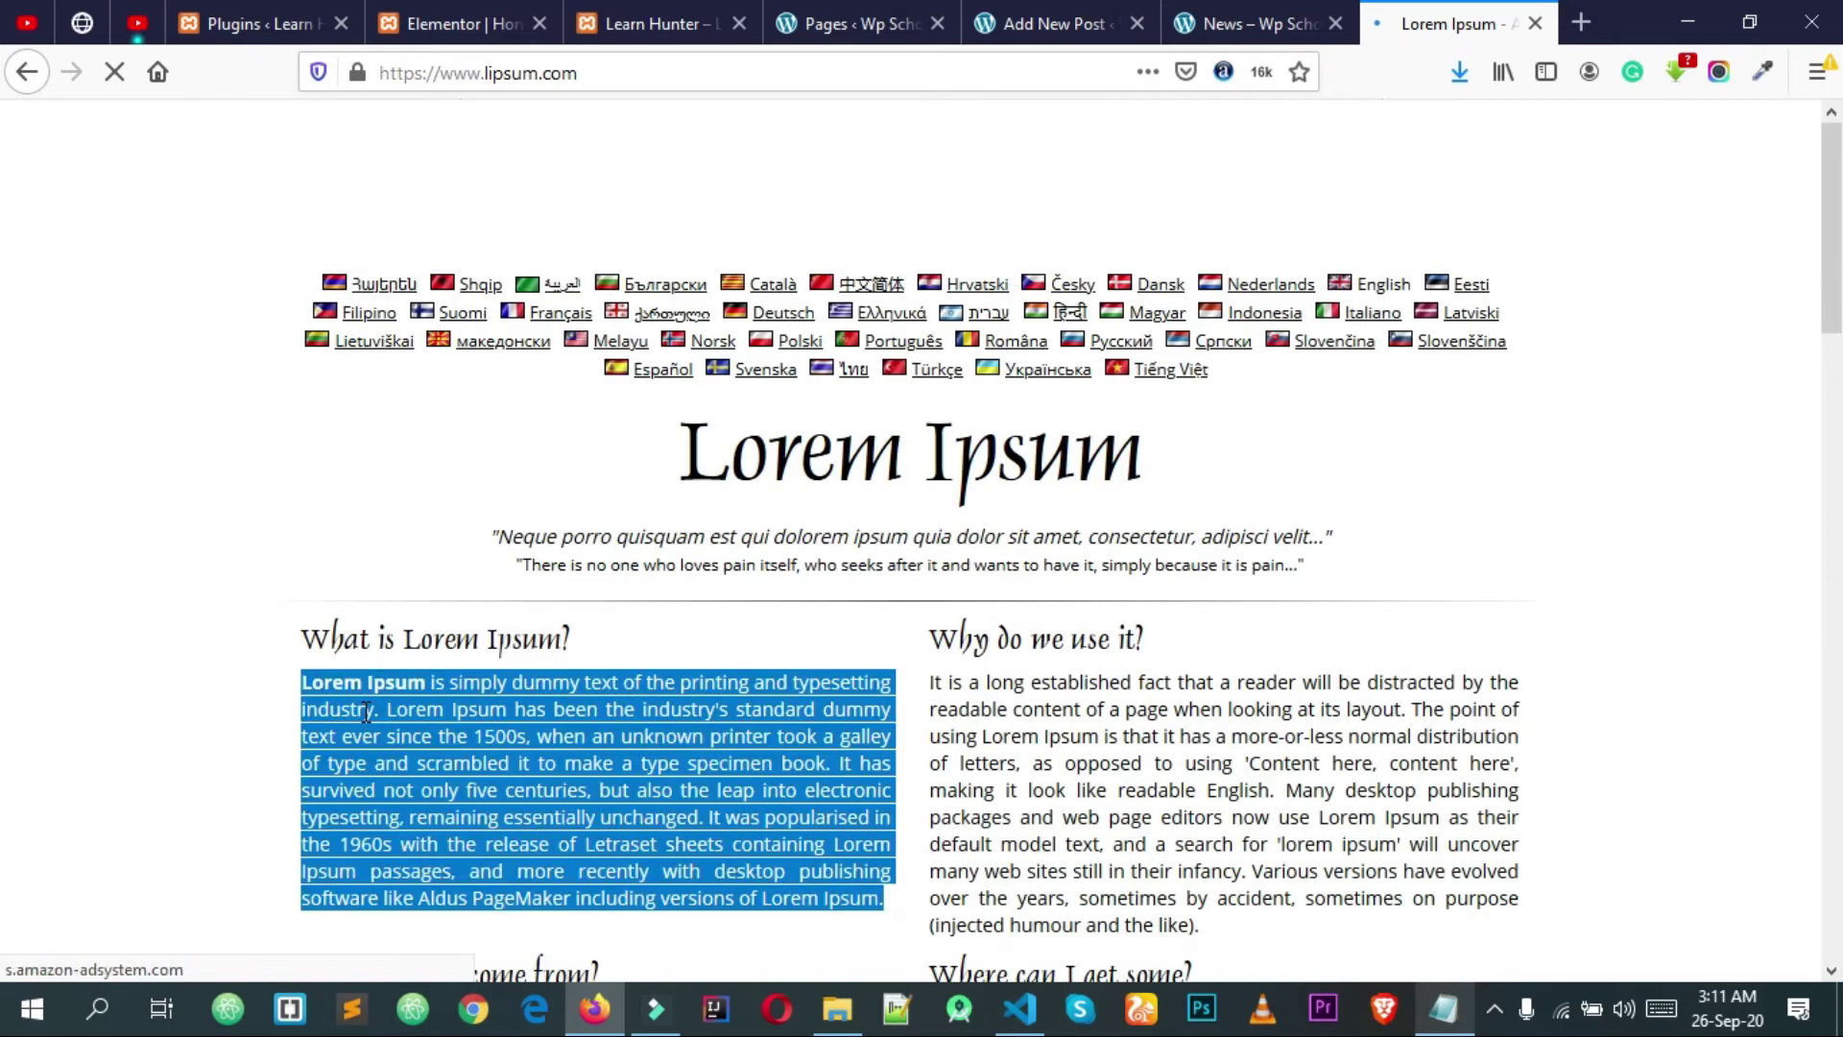
scroll(982, 155, down, 3)
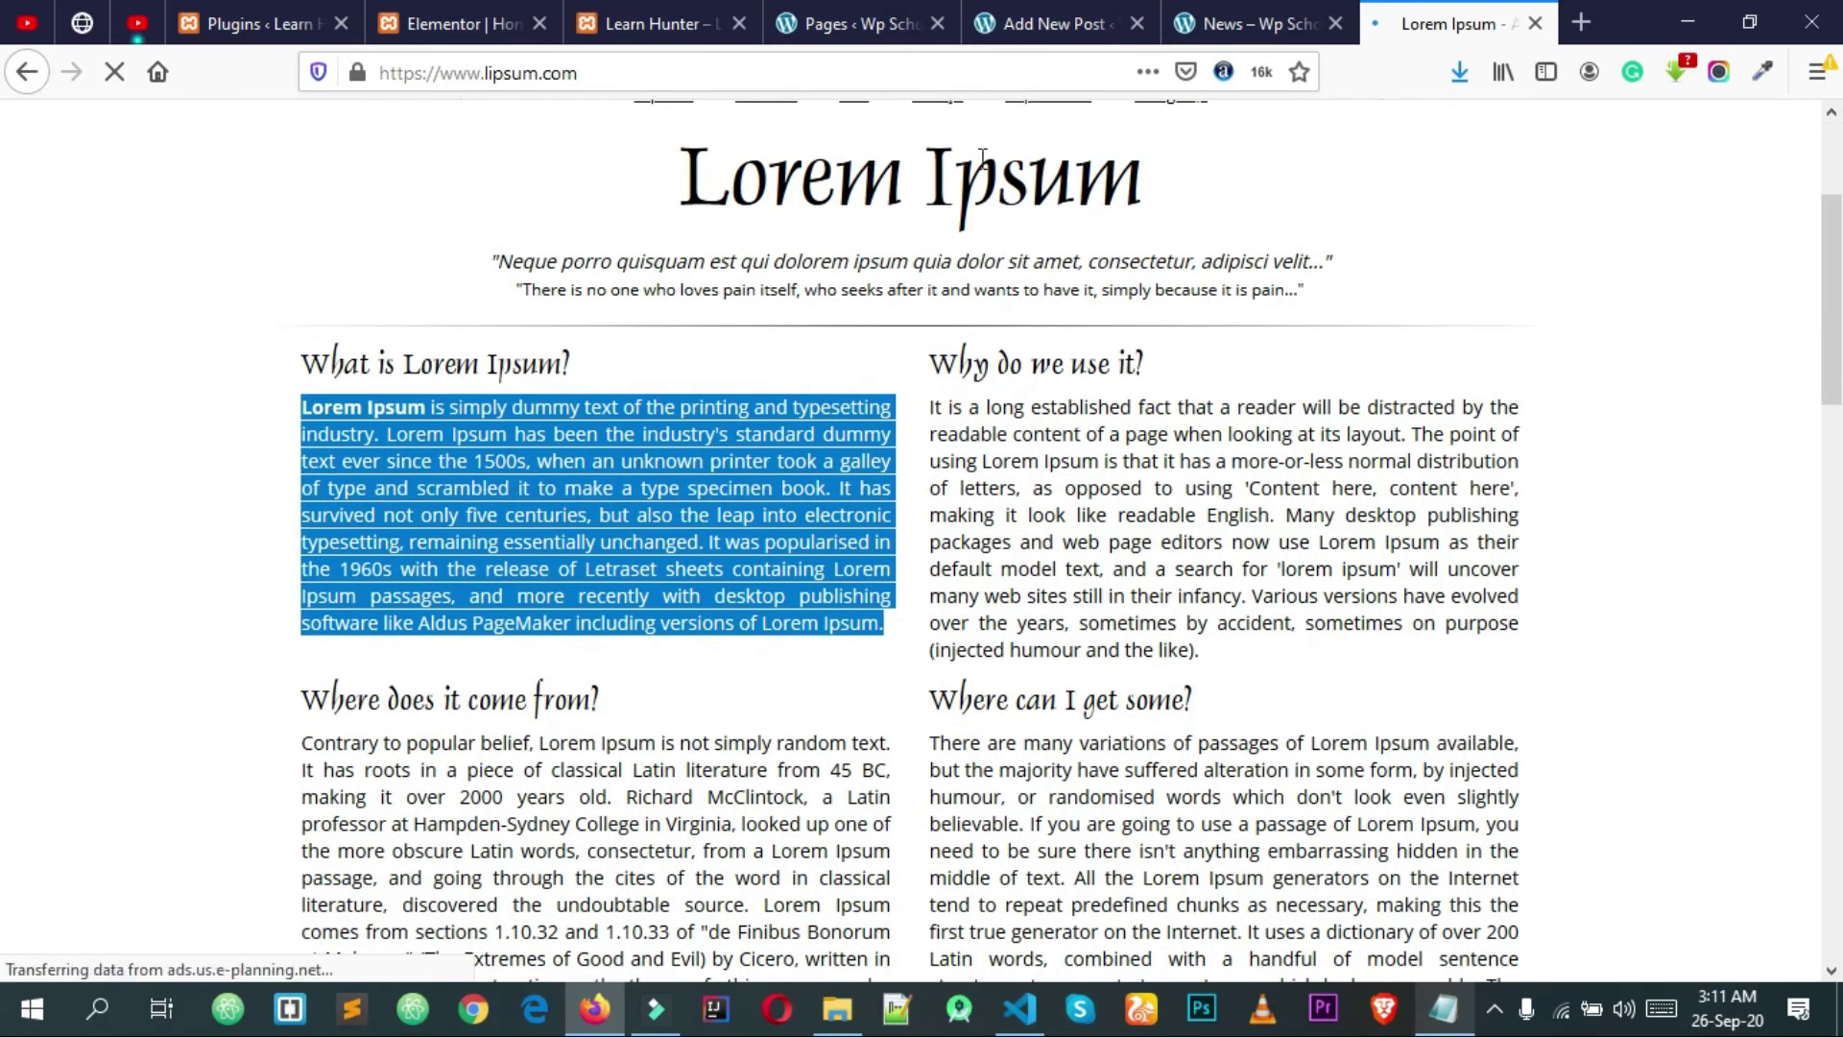
Step: Paste the Lorem Ipsum paragraph into the post body and add an Image block below
click(1104, 25)
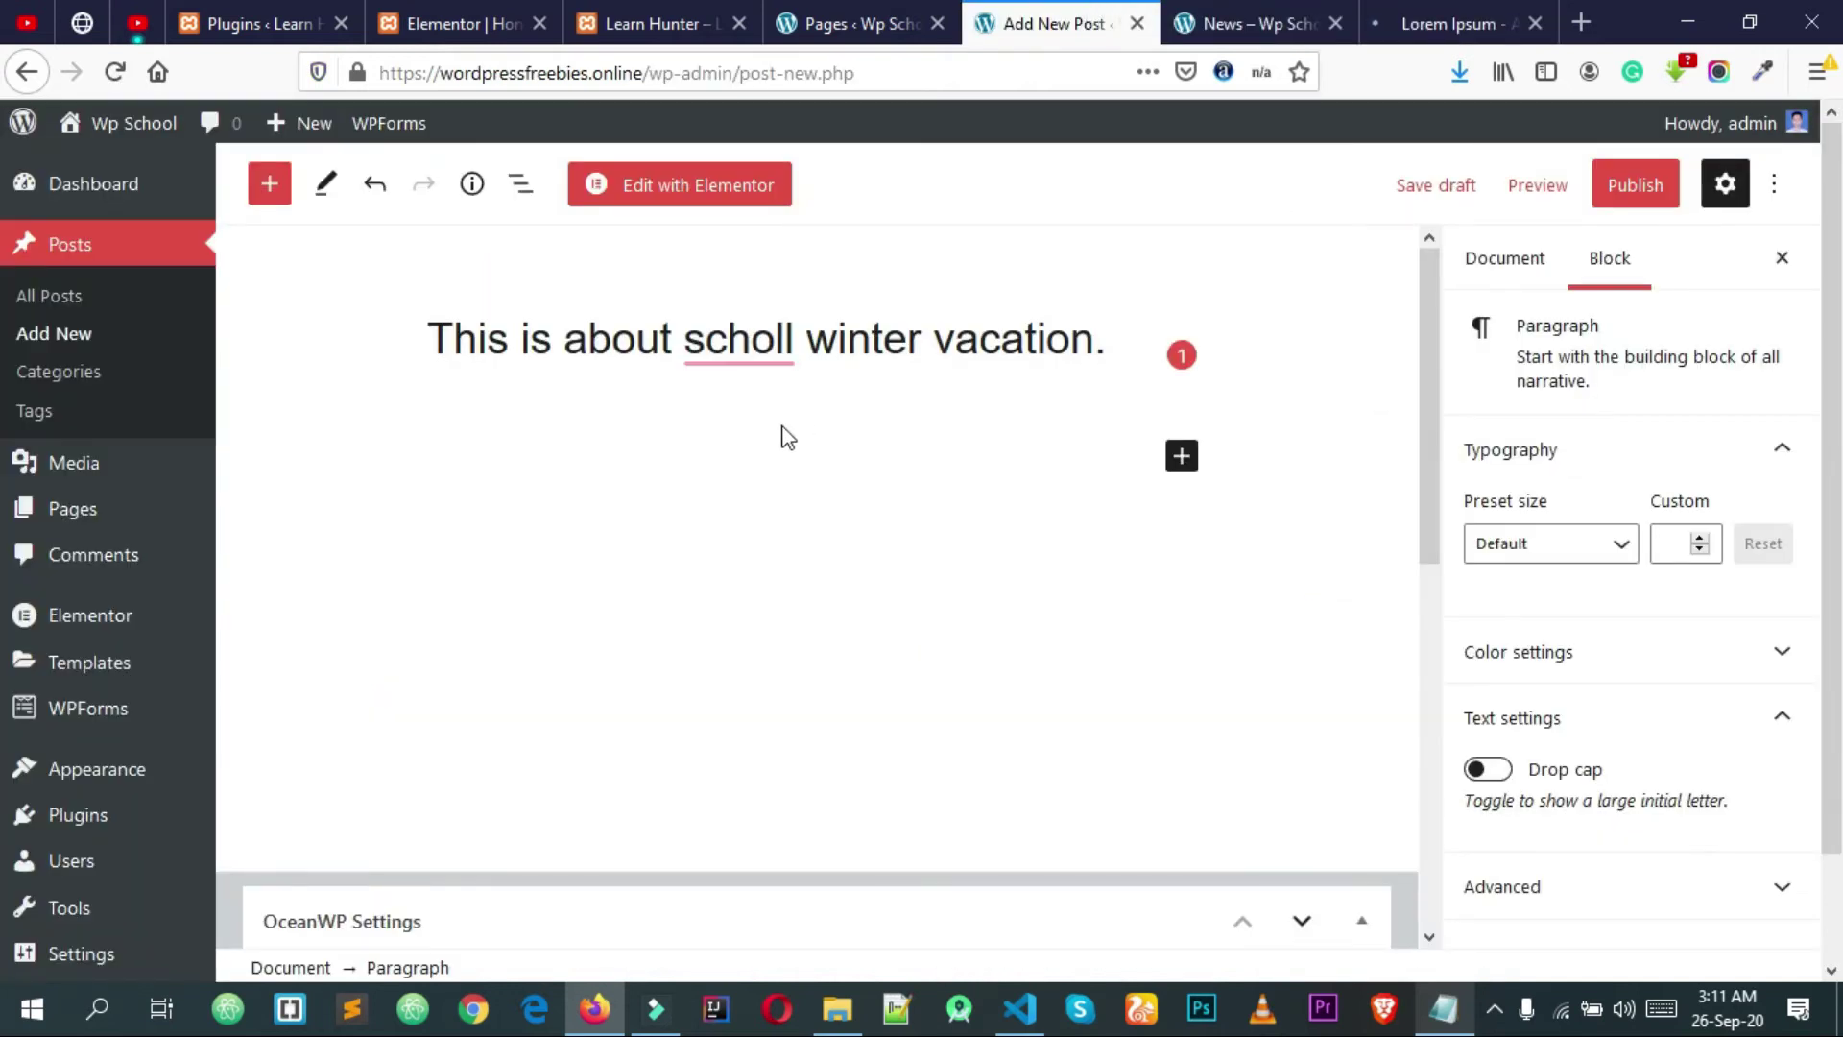
key(ctrl+v)
key(Return)
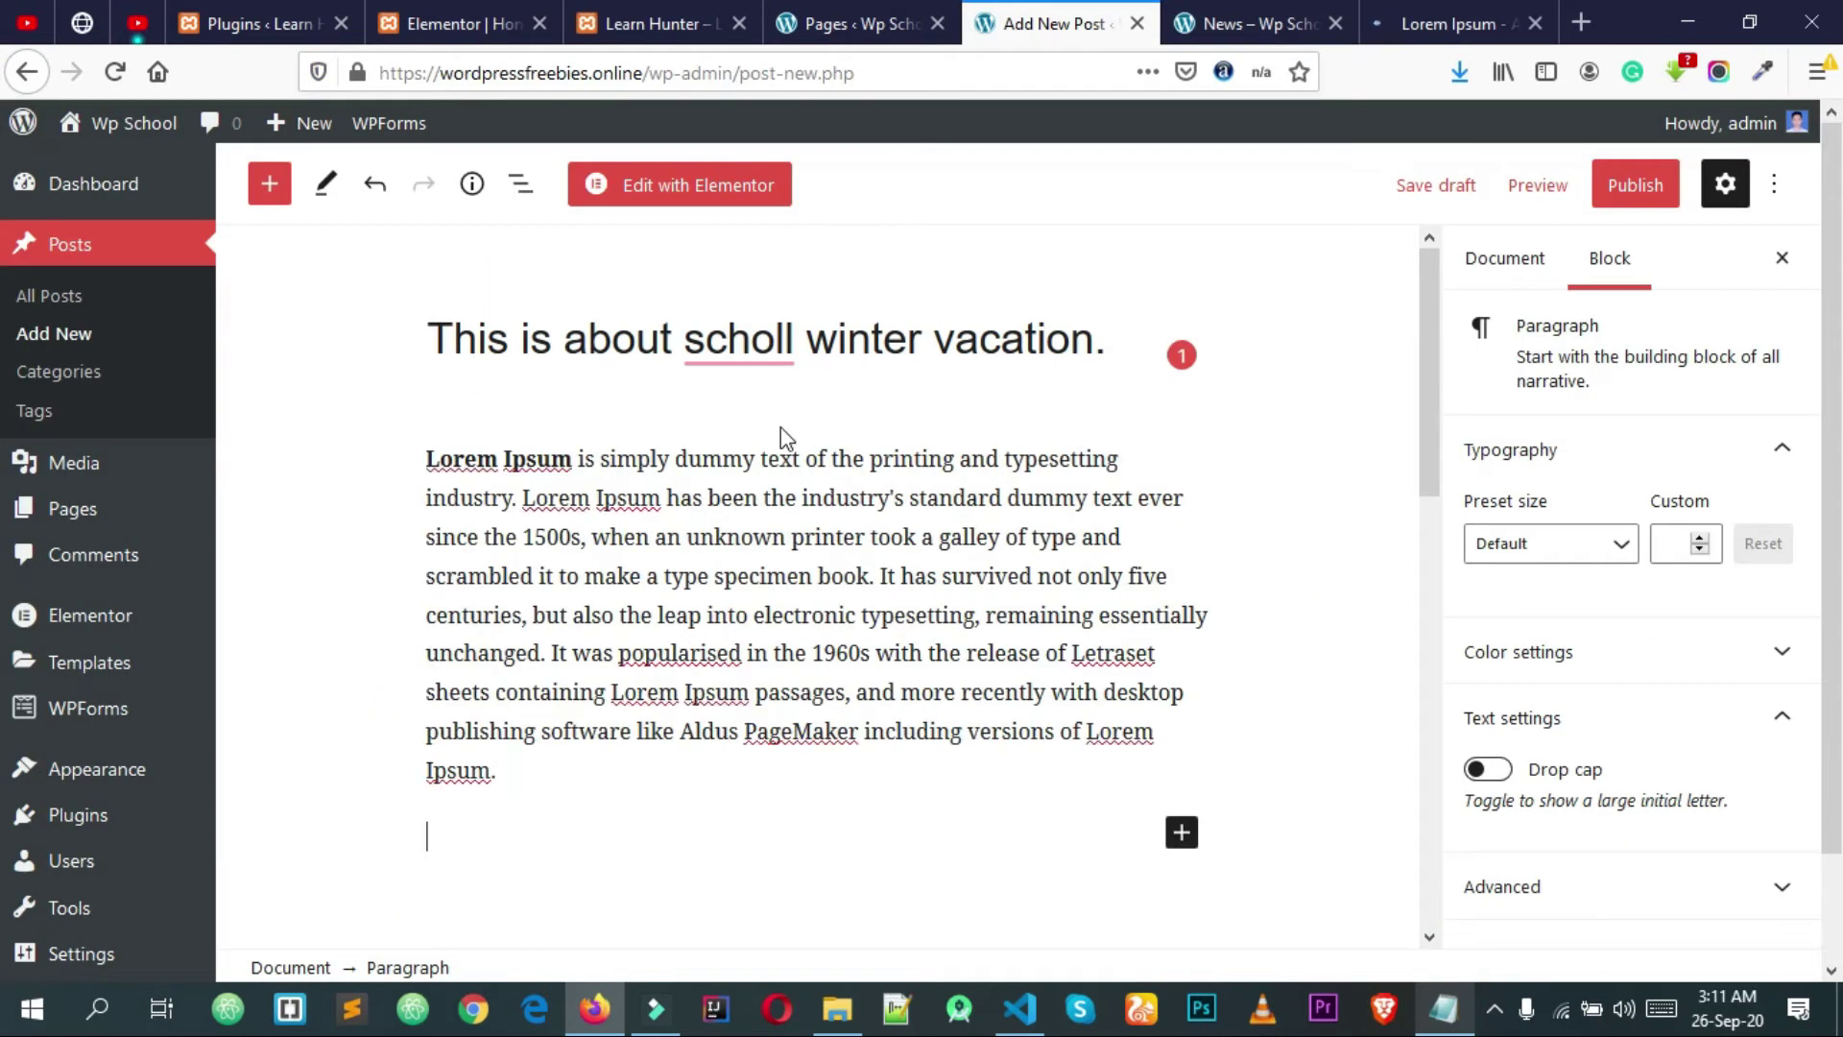
click(1181, 695)
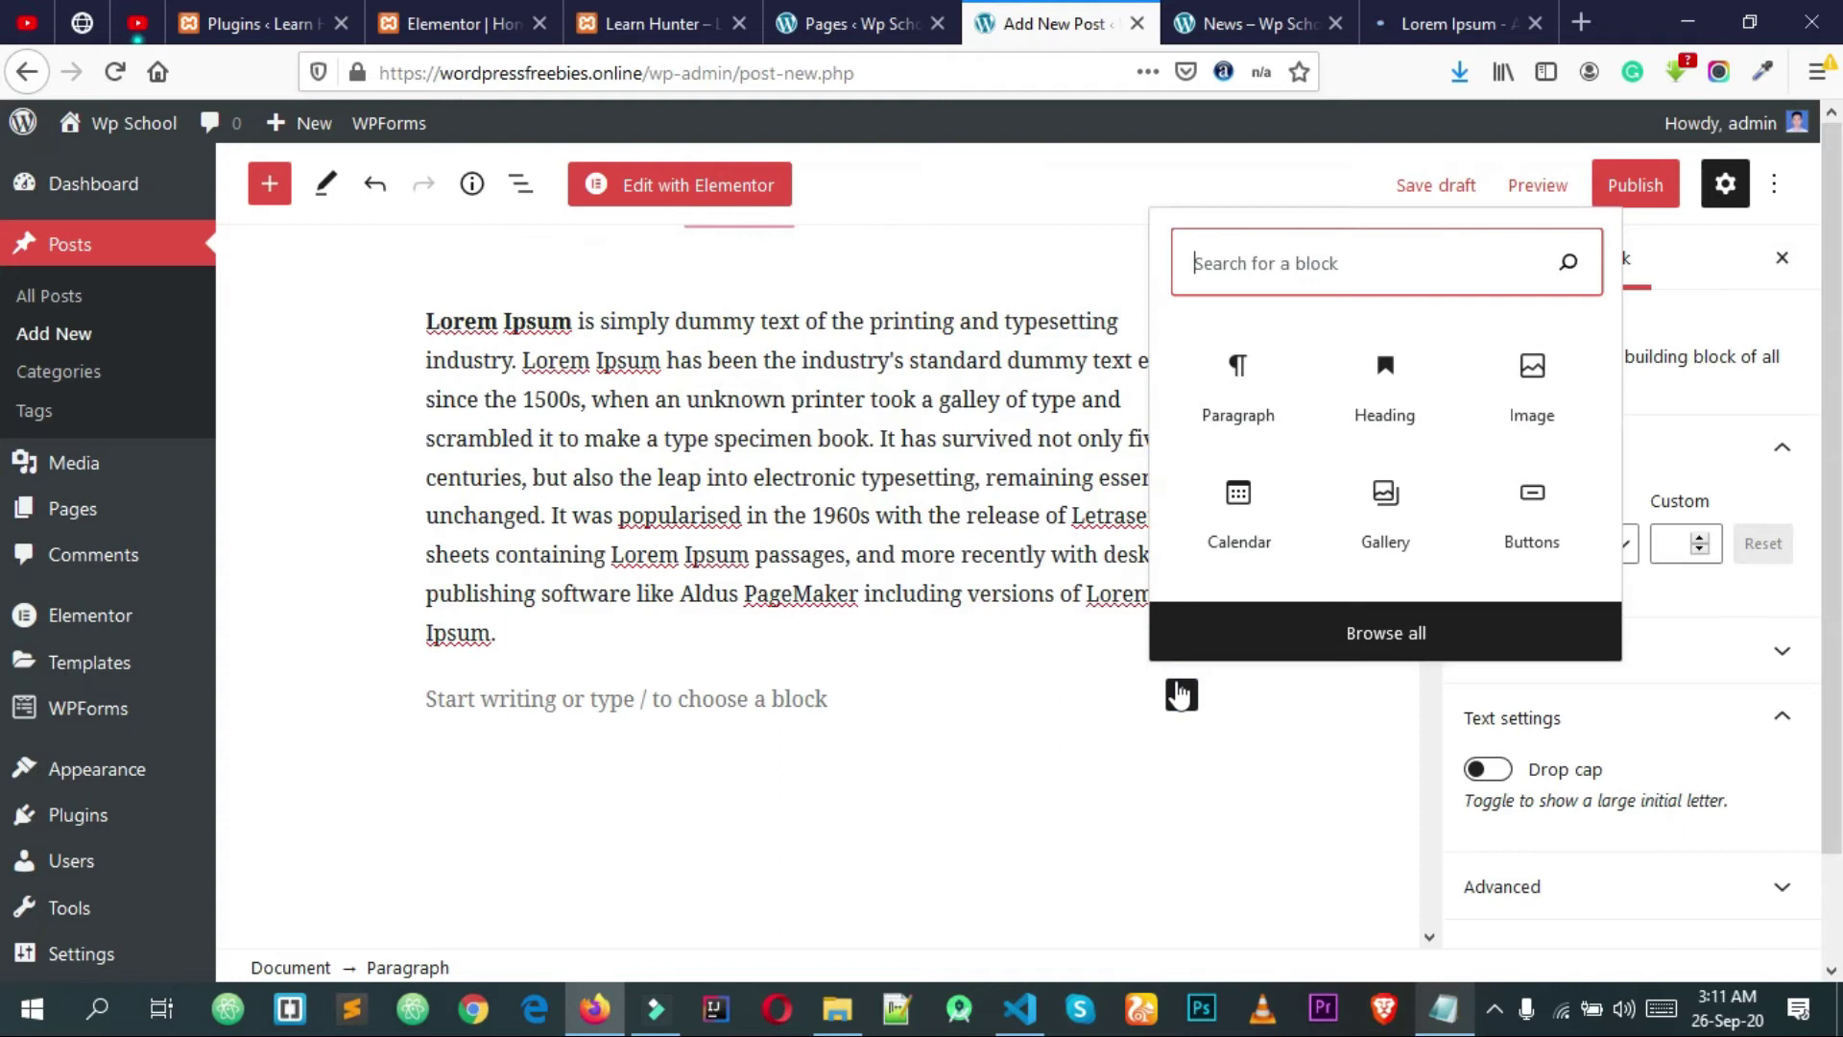
click(1530, 399)
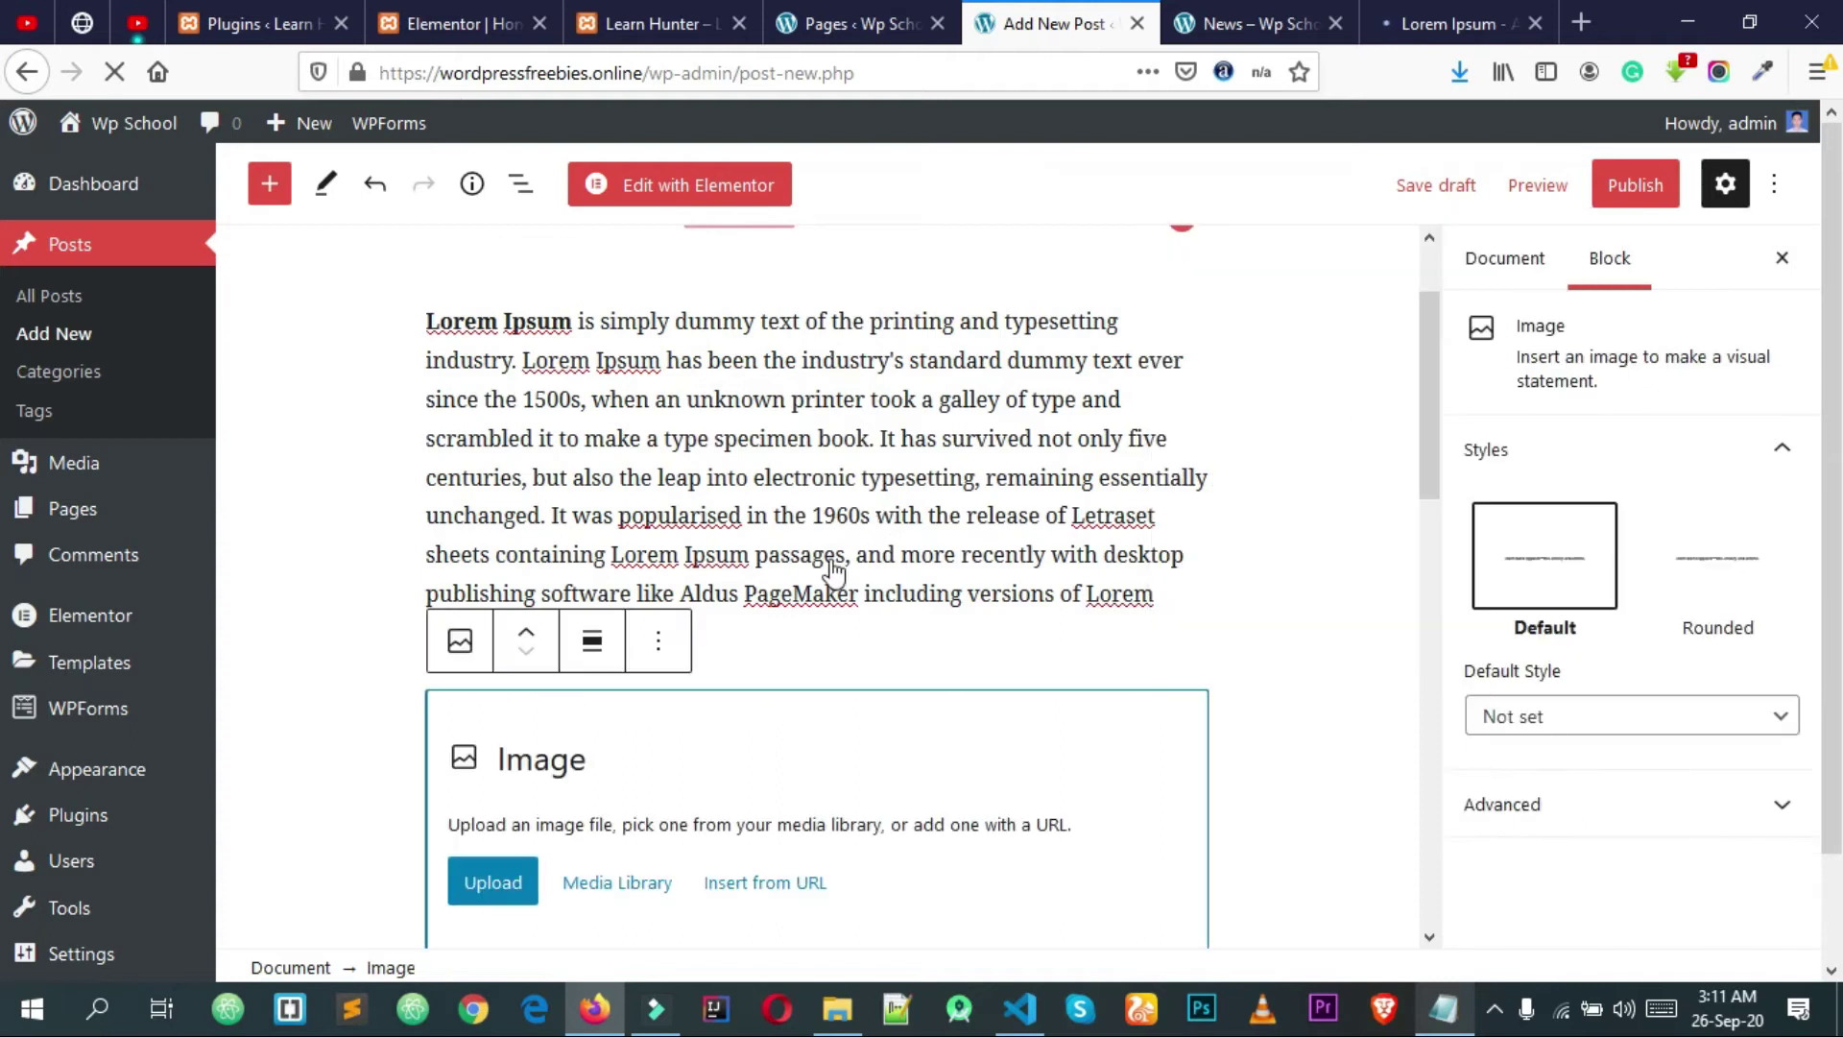
Step: Upload the graduate photo history.jpg into the post's Image block
click(488, 741)
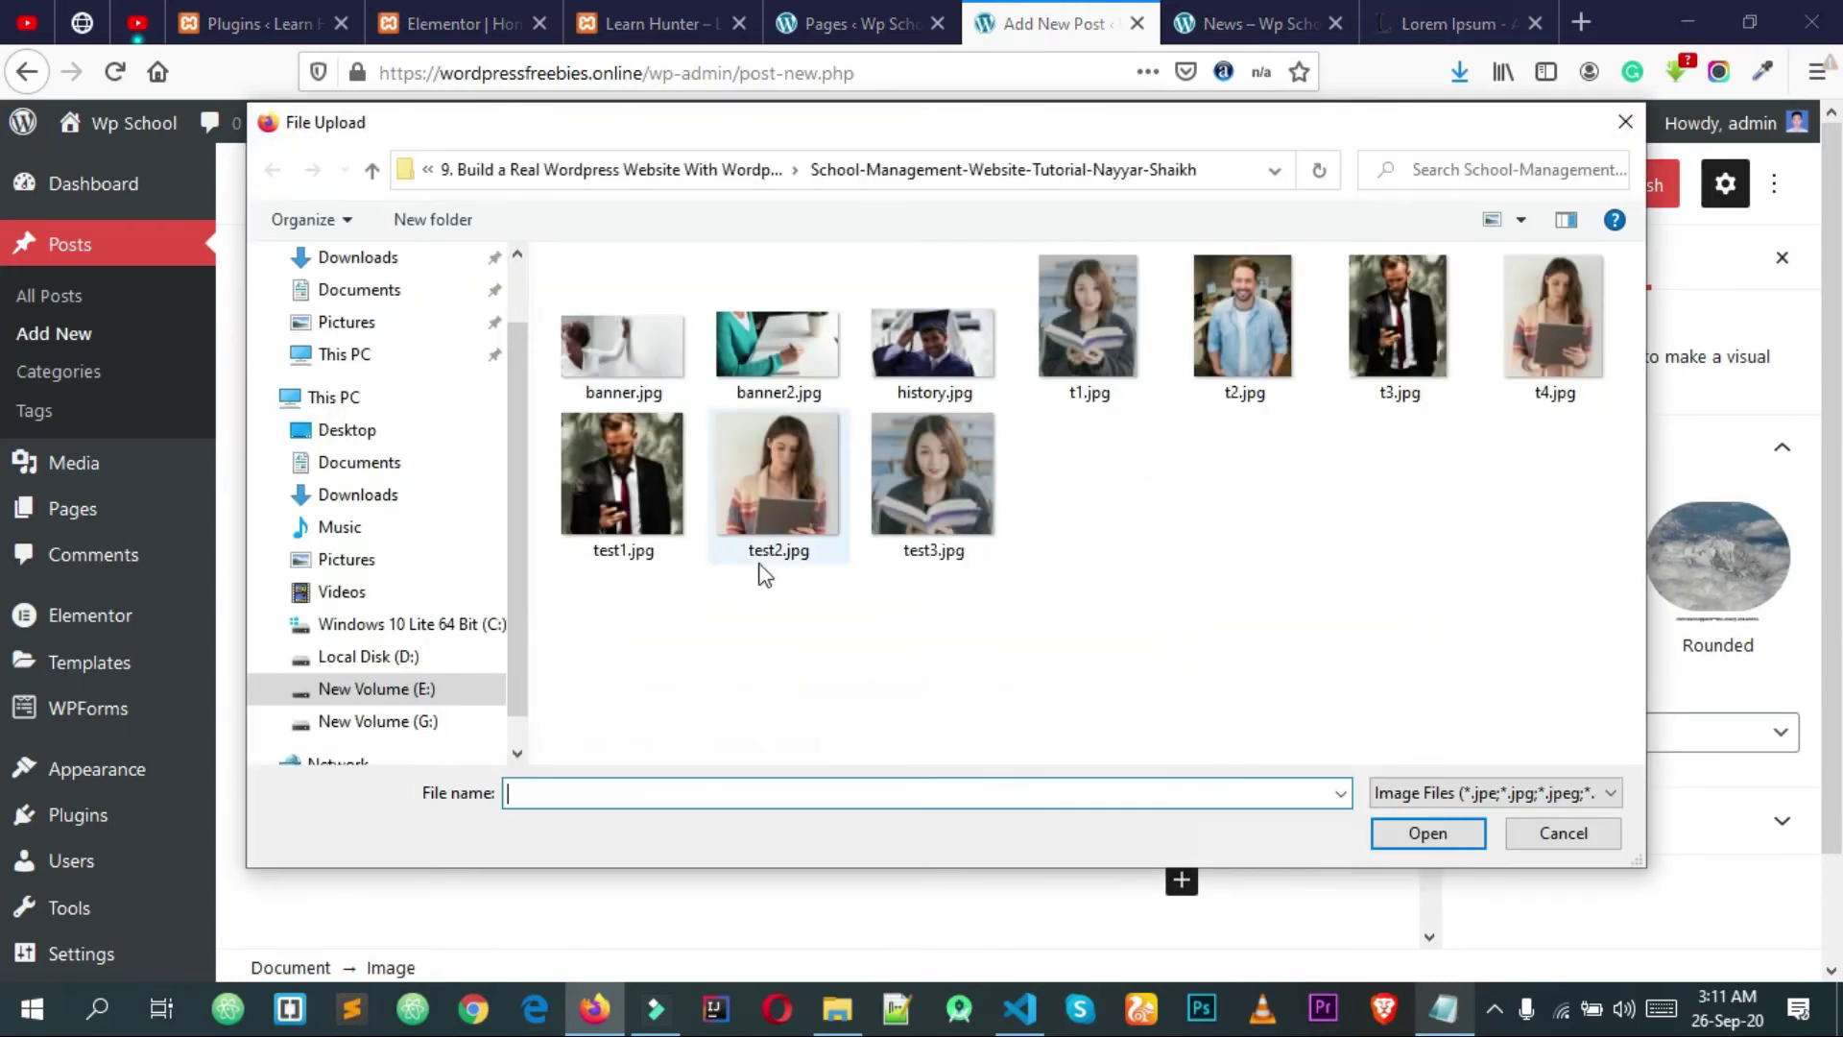
click(962, 375)
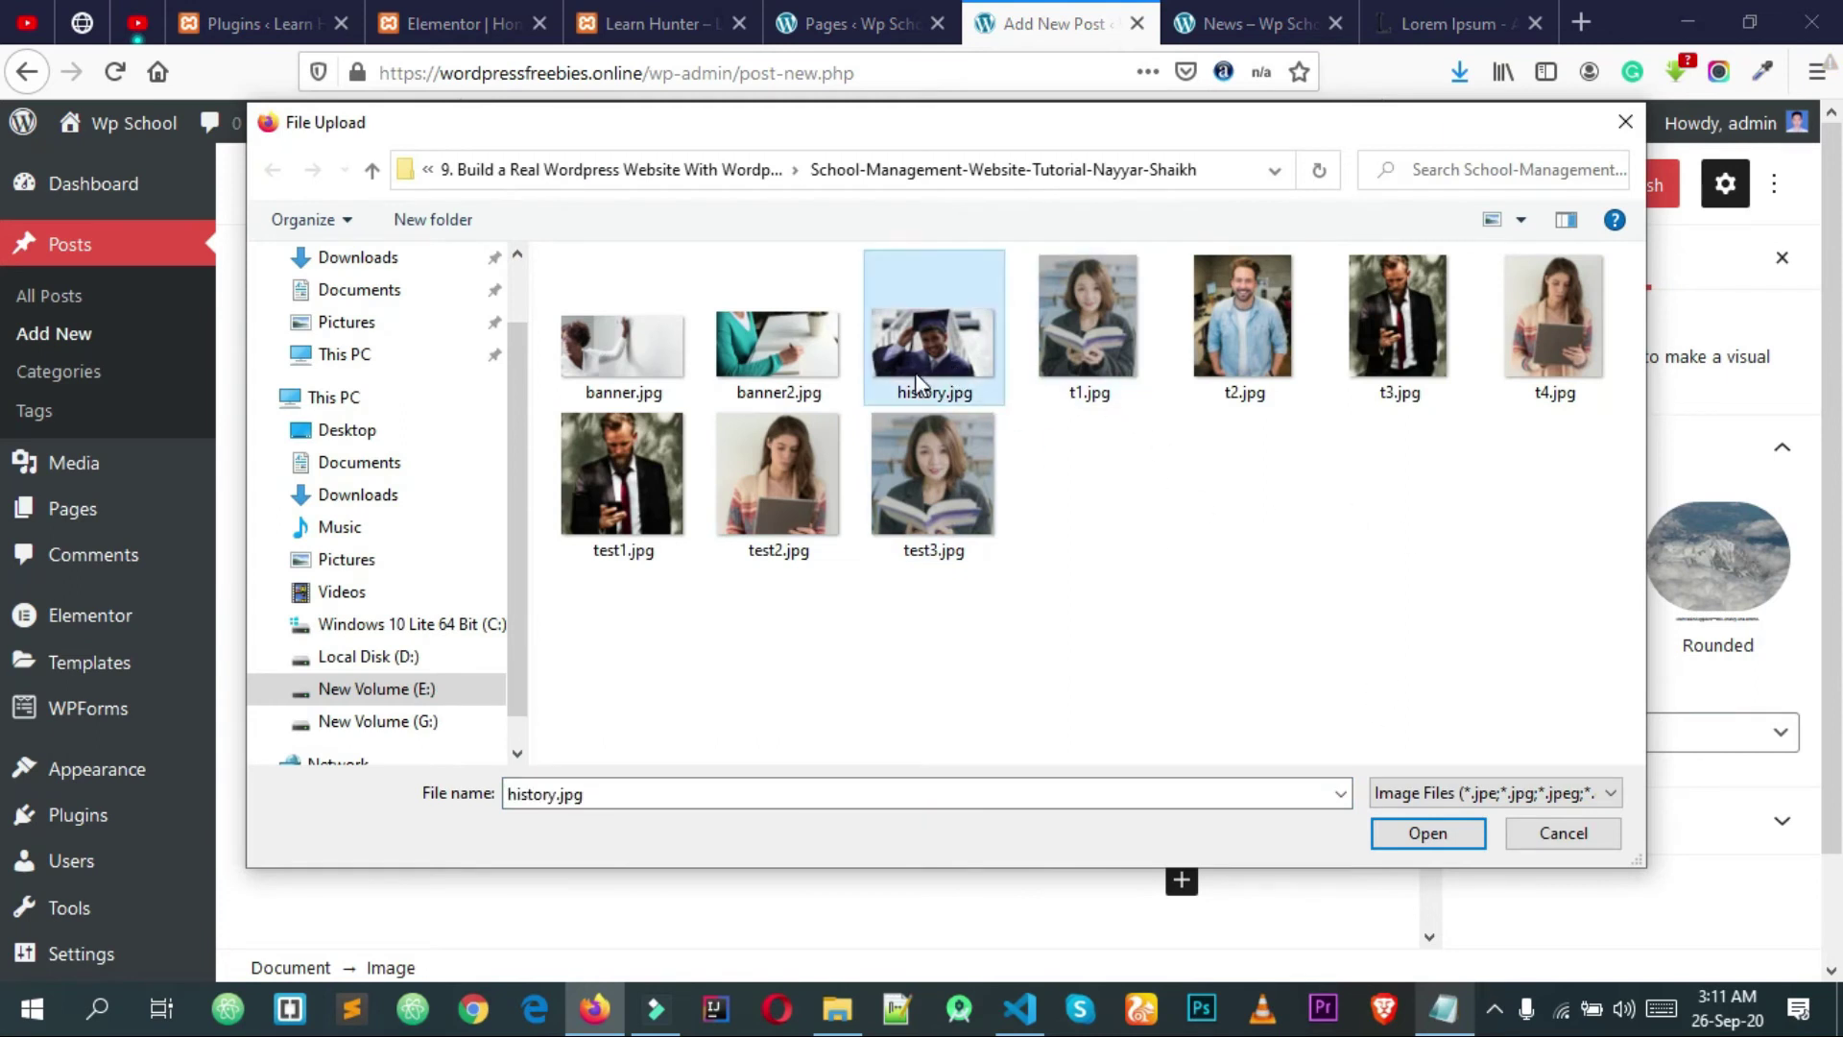
click(1420, 843)
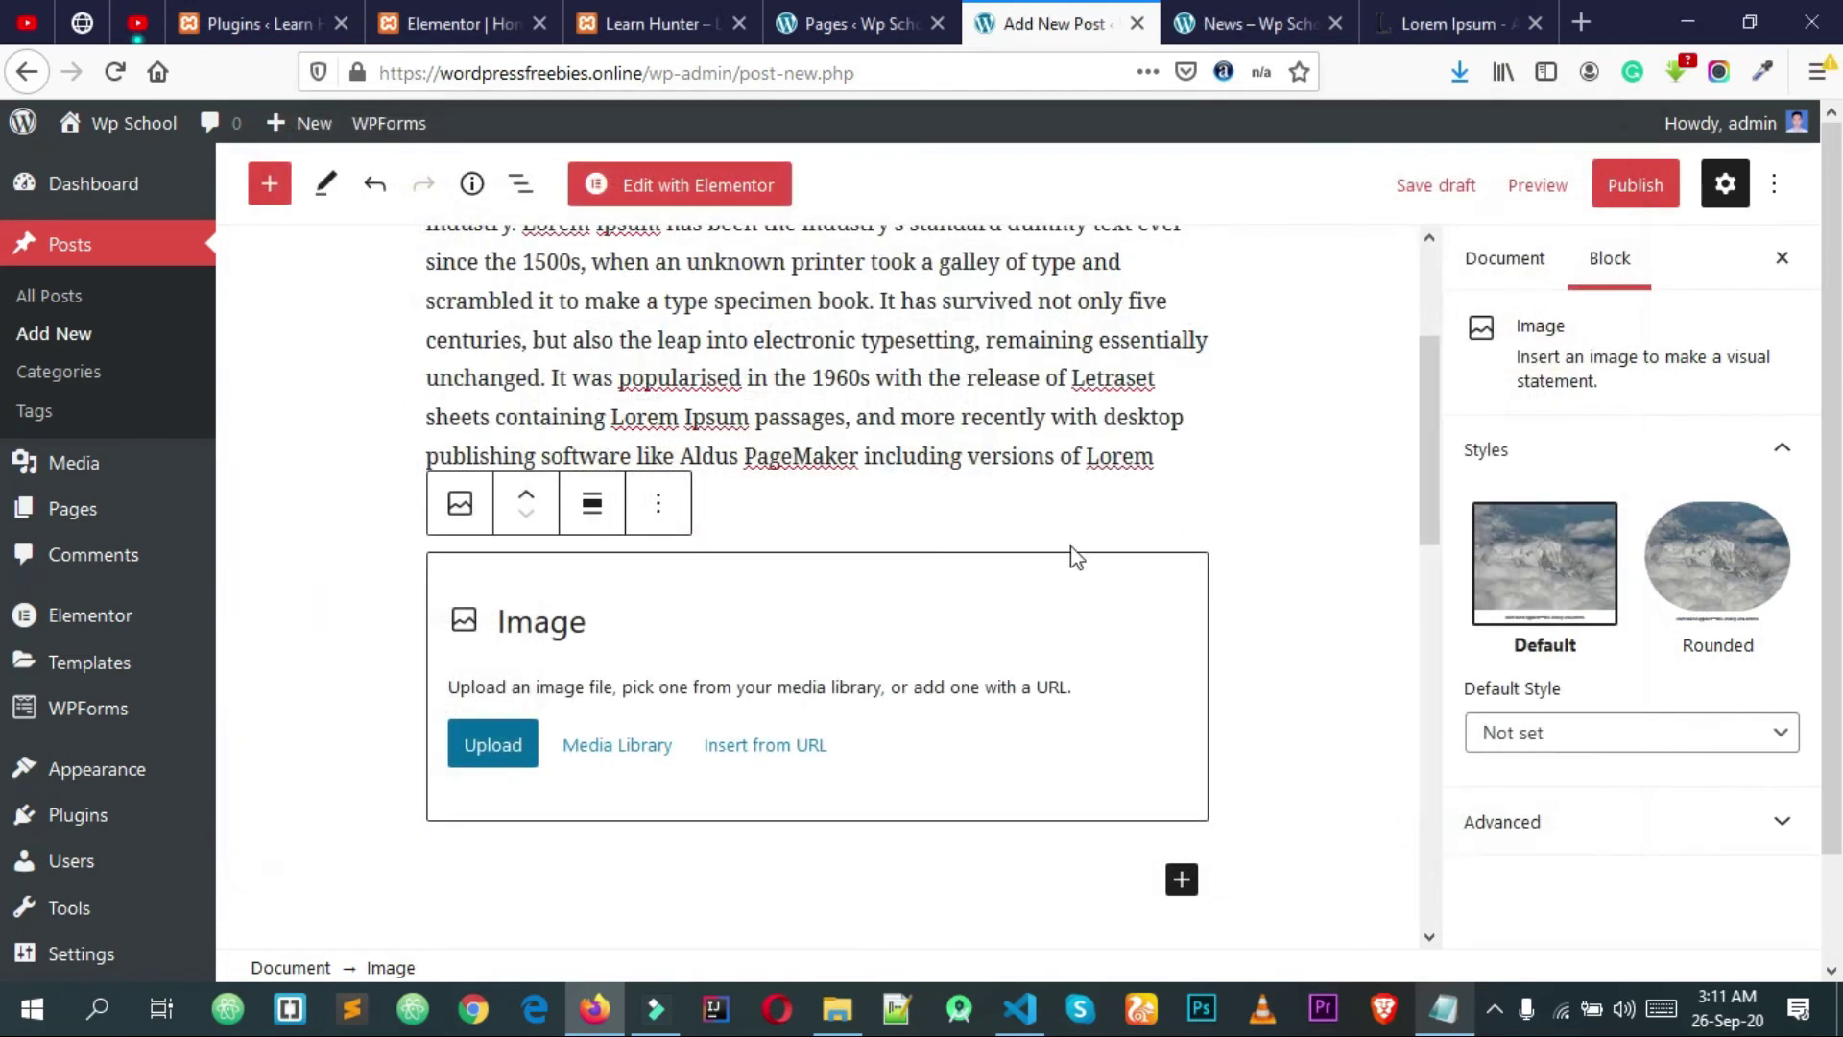
scroll(1102, 661, down, 5)
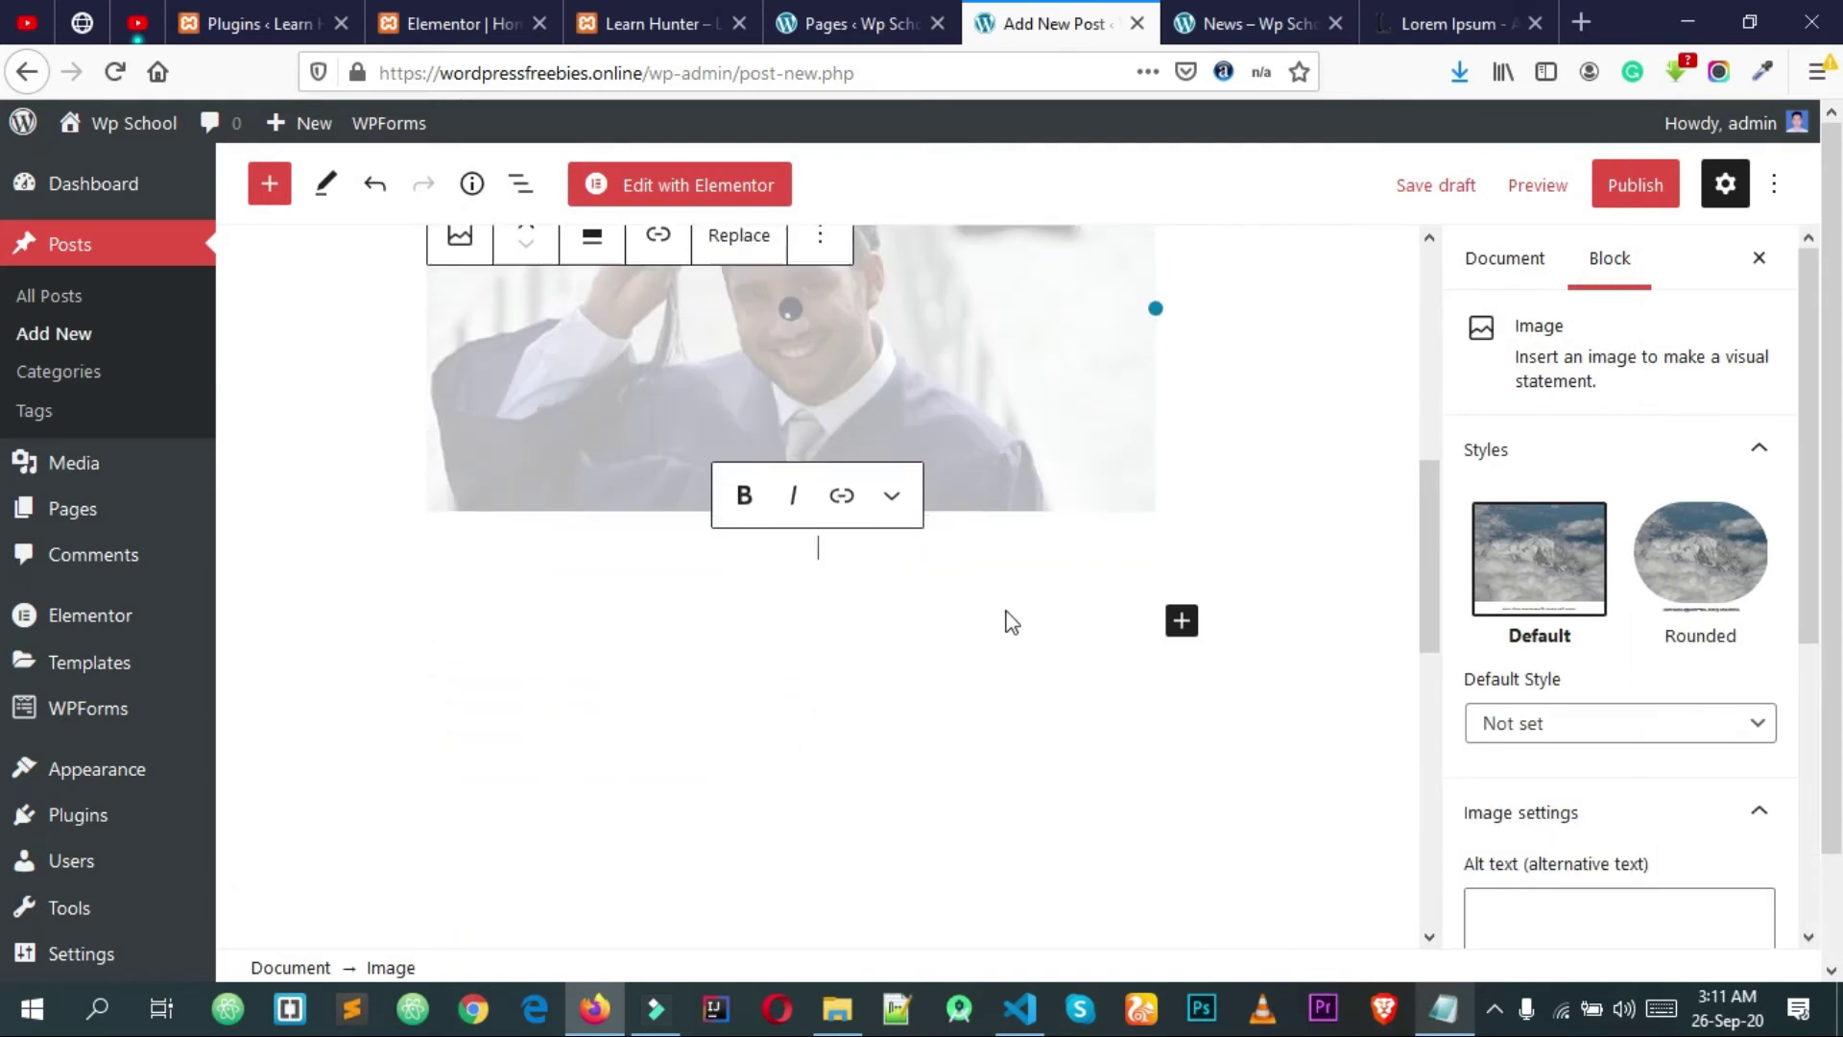
Step: Paste the Lorem Ipsum text as a paragraph below the image
click(945, 595)
text(Lorem Ipsum is simply dummy text of the printing and typesetting industry. Lorem Ipsum has been the industry's standard dummy text ever since the 1500s, when an unknown printer took a galley of type and scrambled it to make a type specimen book. It has survived not only five centuries, but also the leap into electronic typesetting, remaining essentially unchanged. It was popularised in the 1960s with the release of Letraset sheets containing Lorem Ipsum passages, and more recently with desktop publishing software like Aldus PageMaker including versions of Lorem Ipsum.)
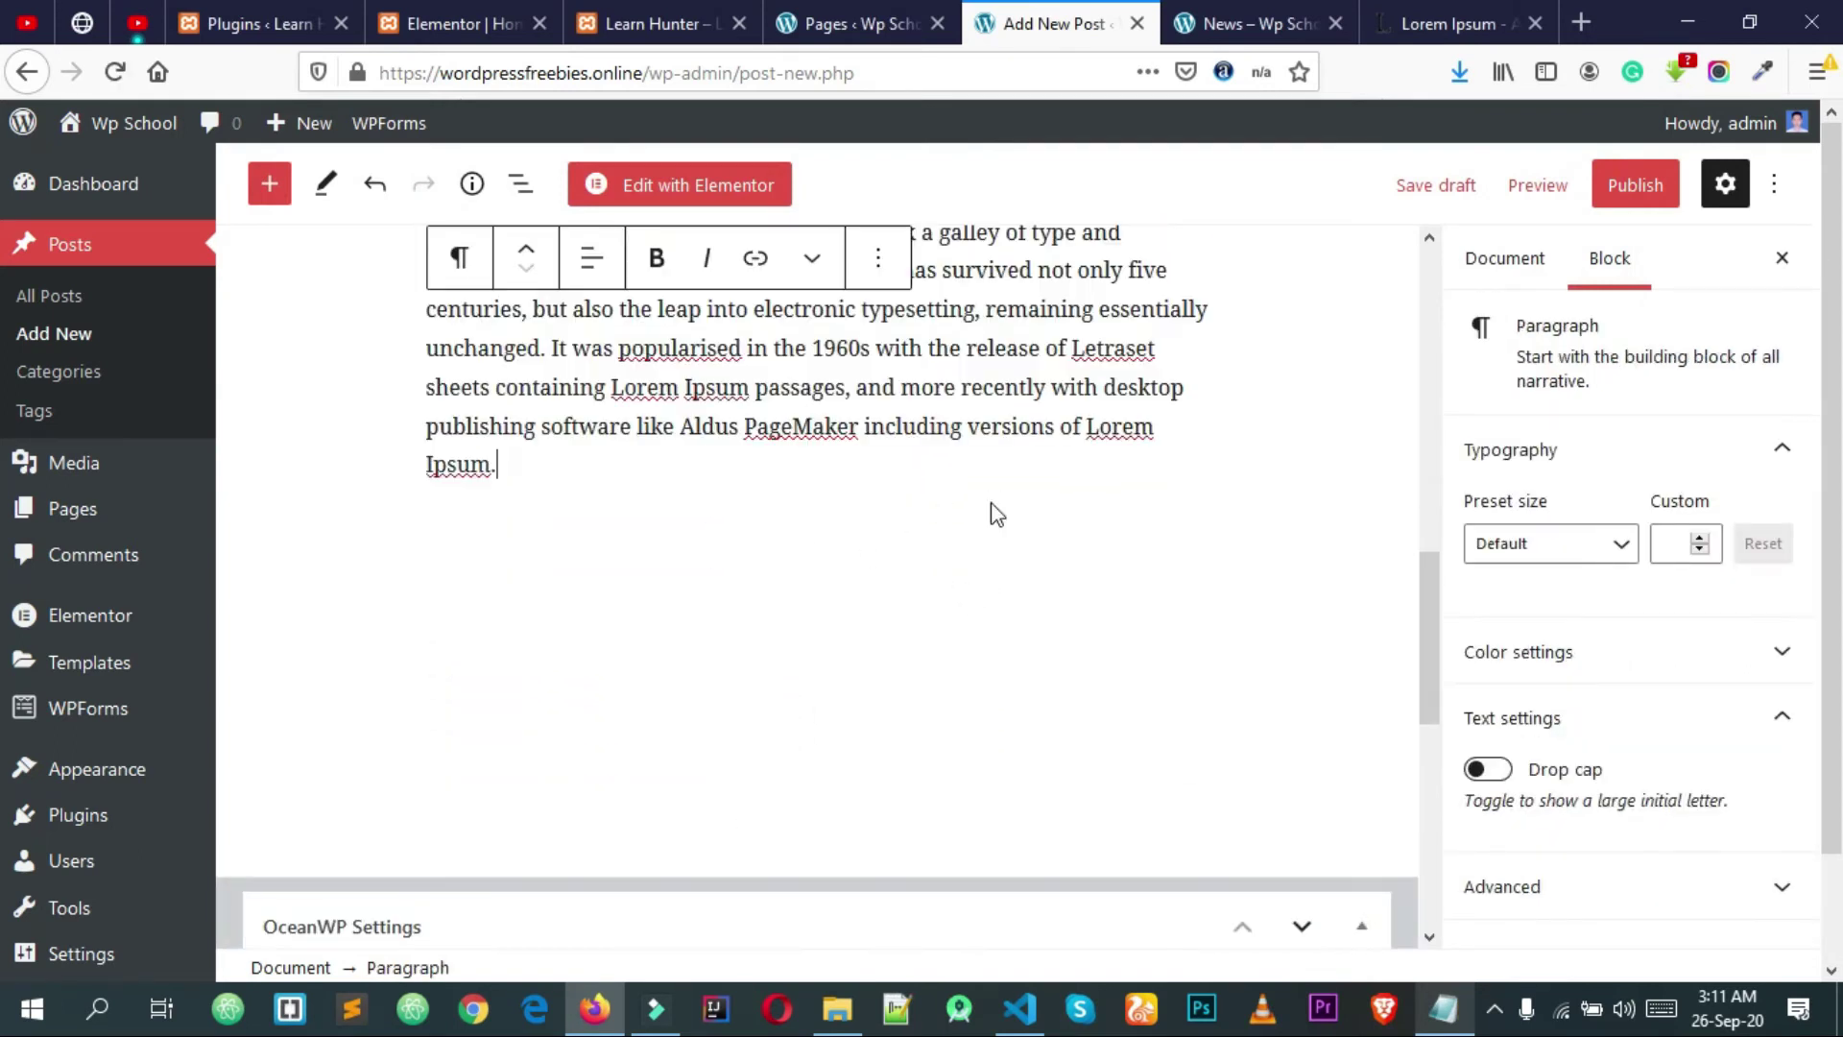
scroll(994, 503, up, 4)
scroll(973, 712, down, 2)
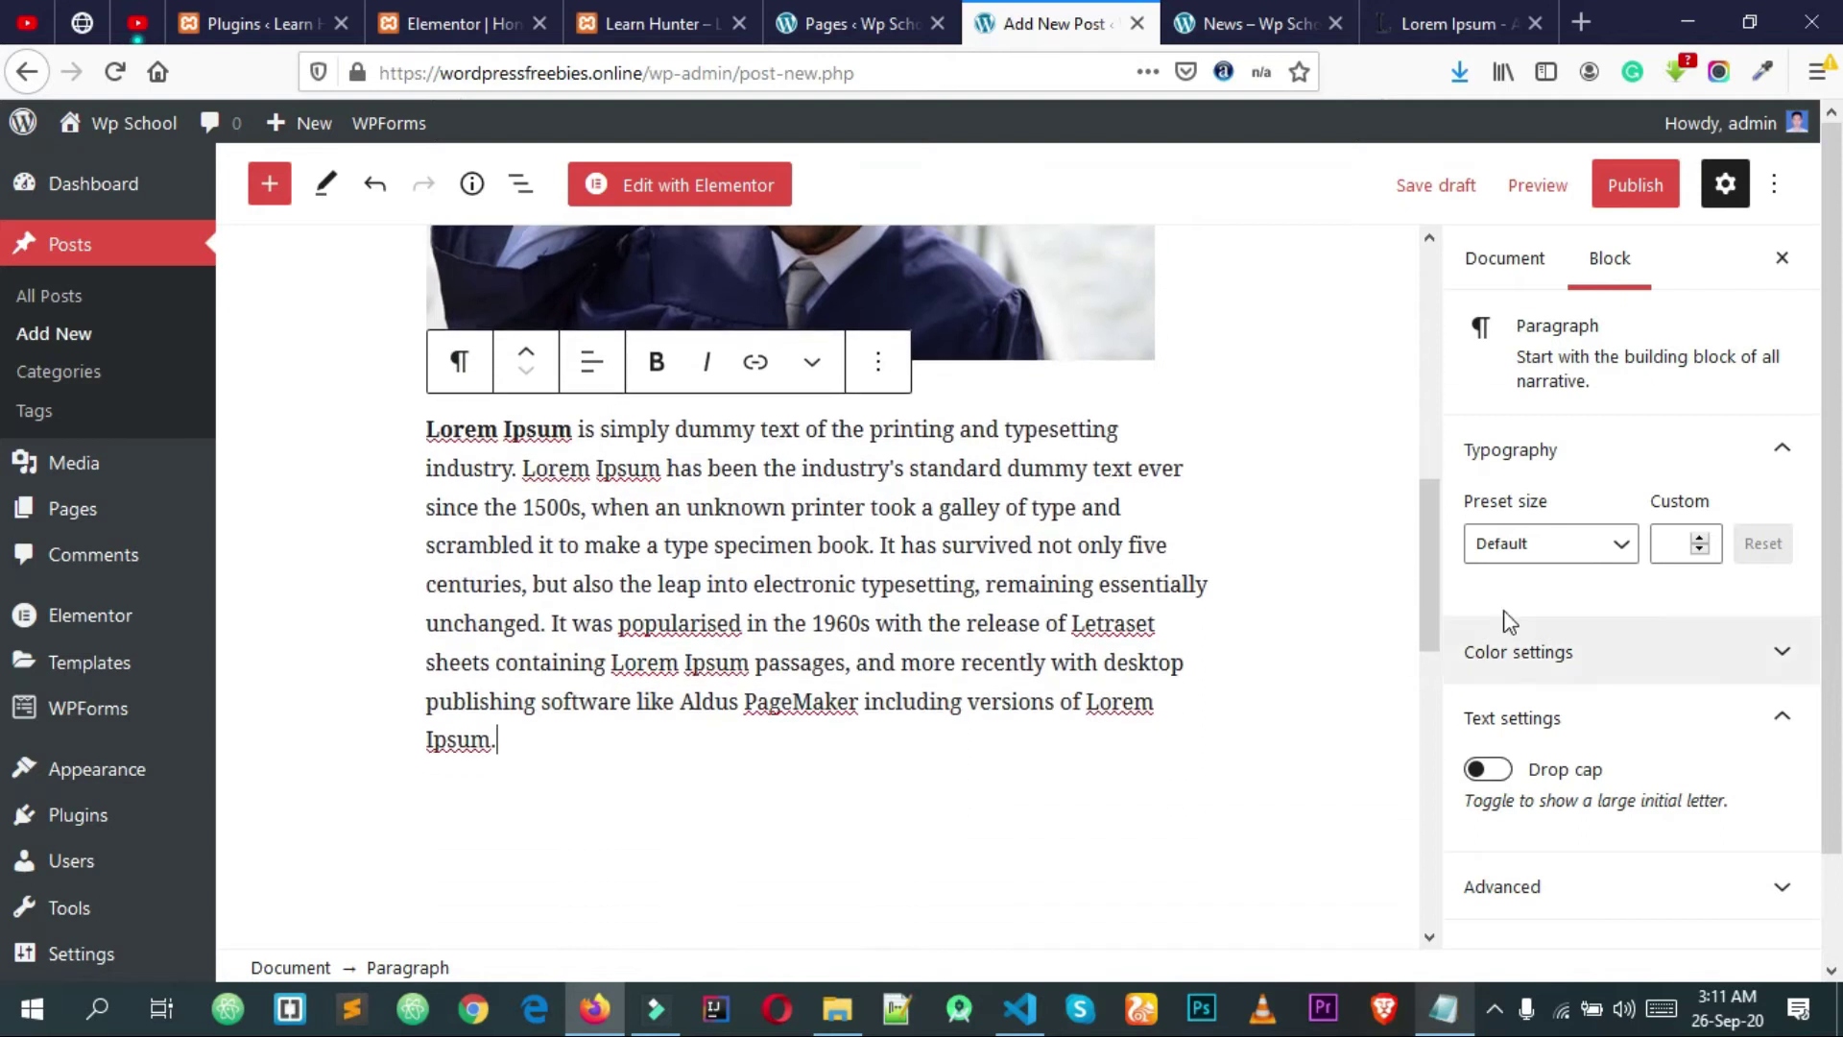
click(1504, 259)
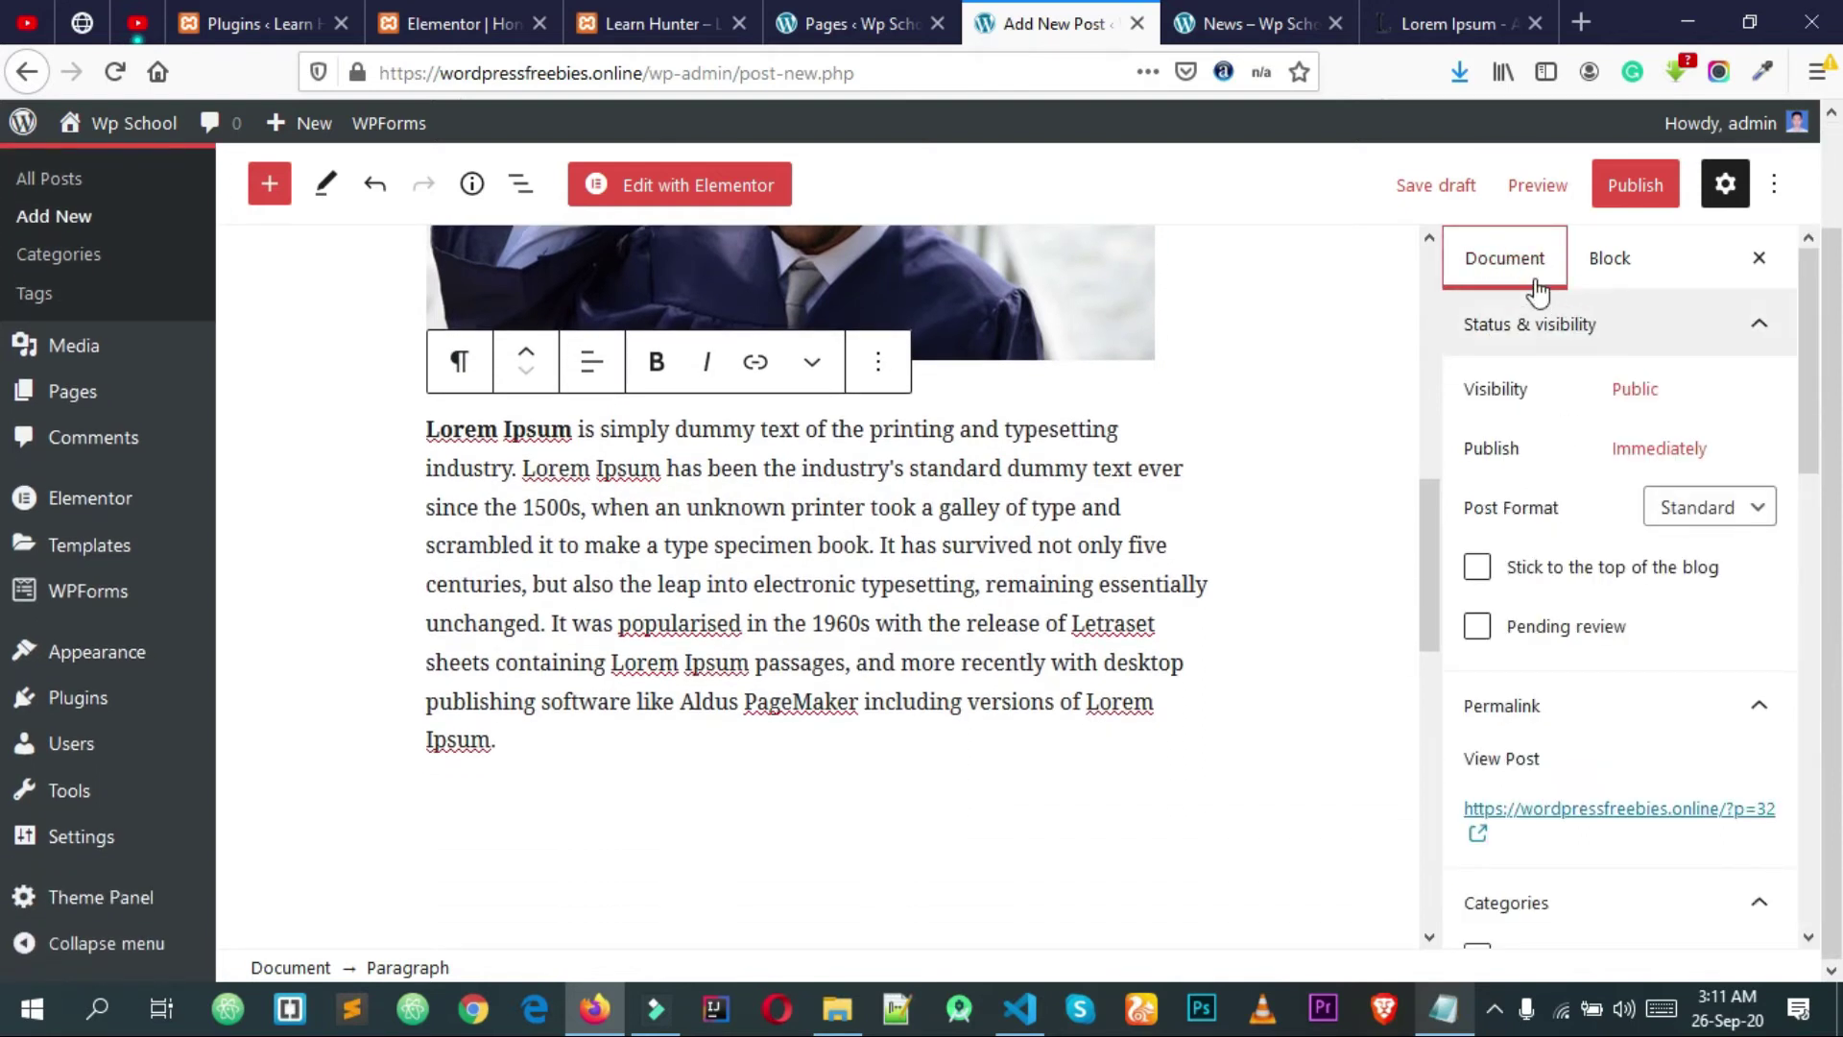
Step: Add the new categories 'scholl vacation' and 'picnic' and tick both for the post
scroll(1580, 323, down, 4)
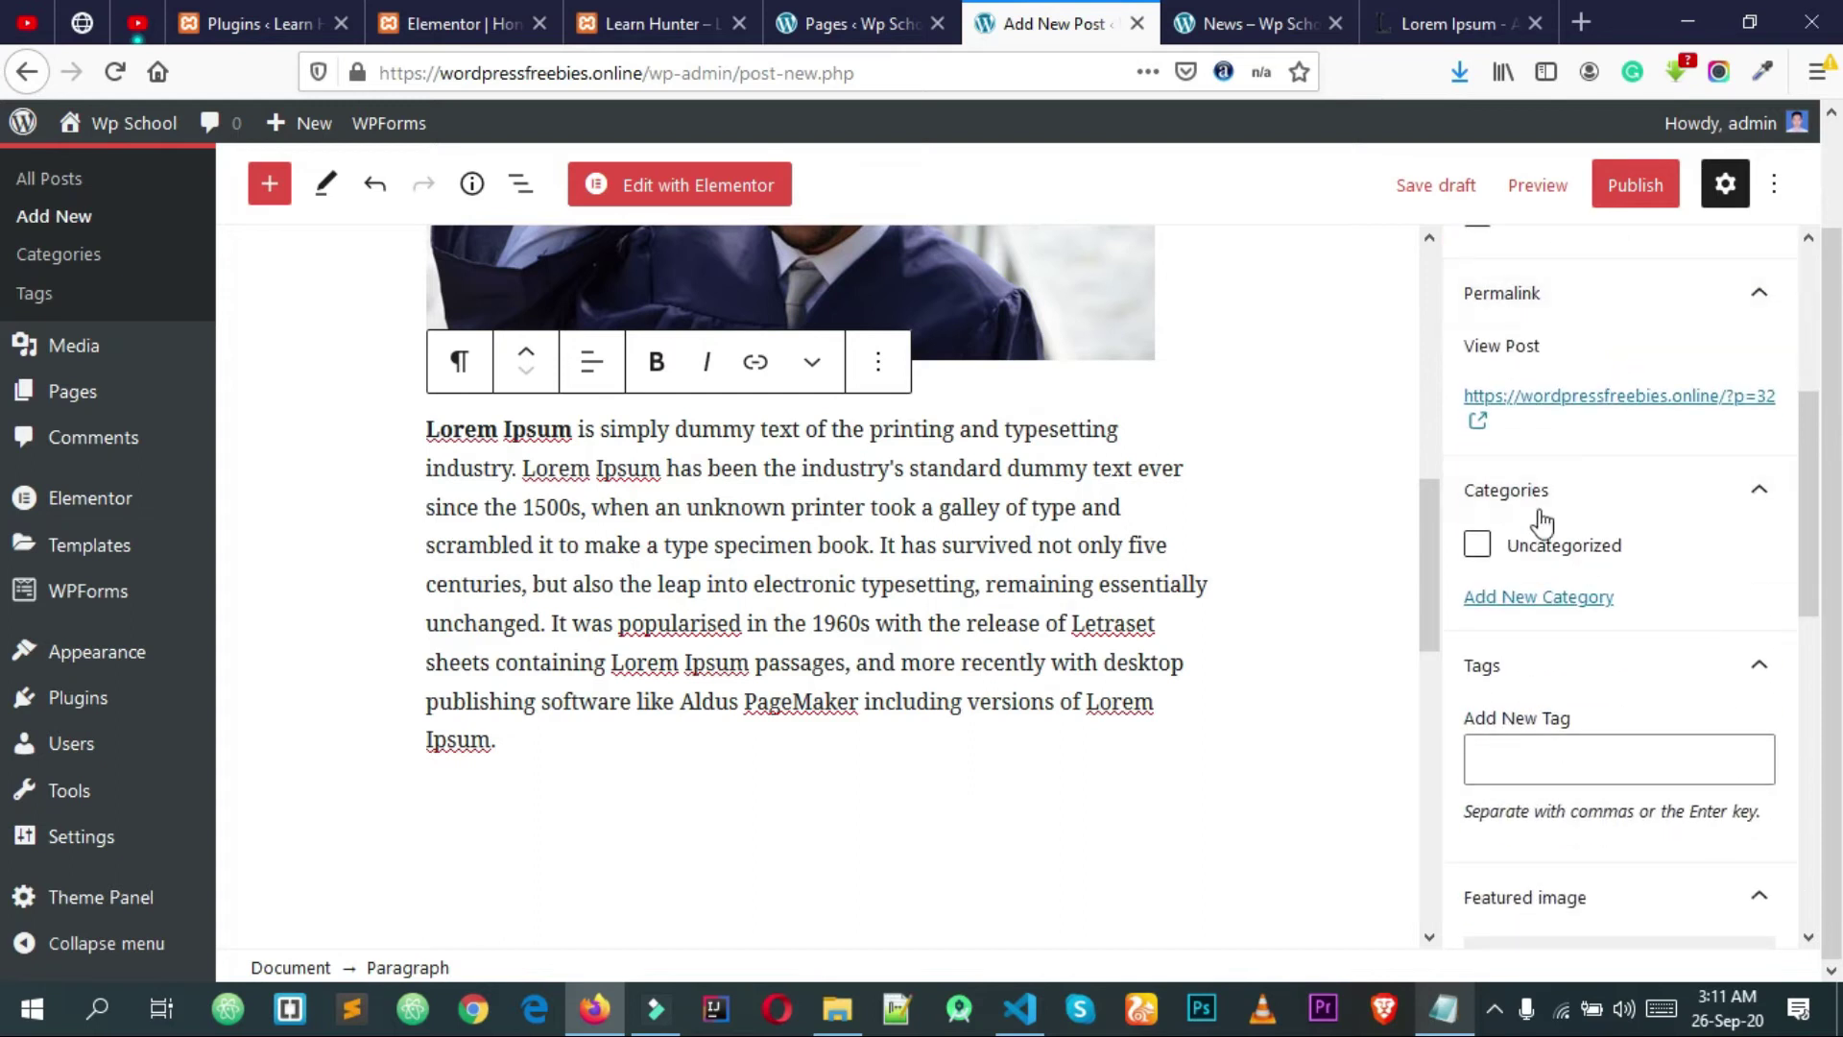
click(1577, 609)
click(1590, 675)
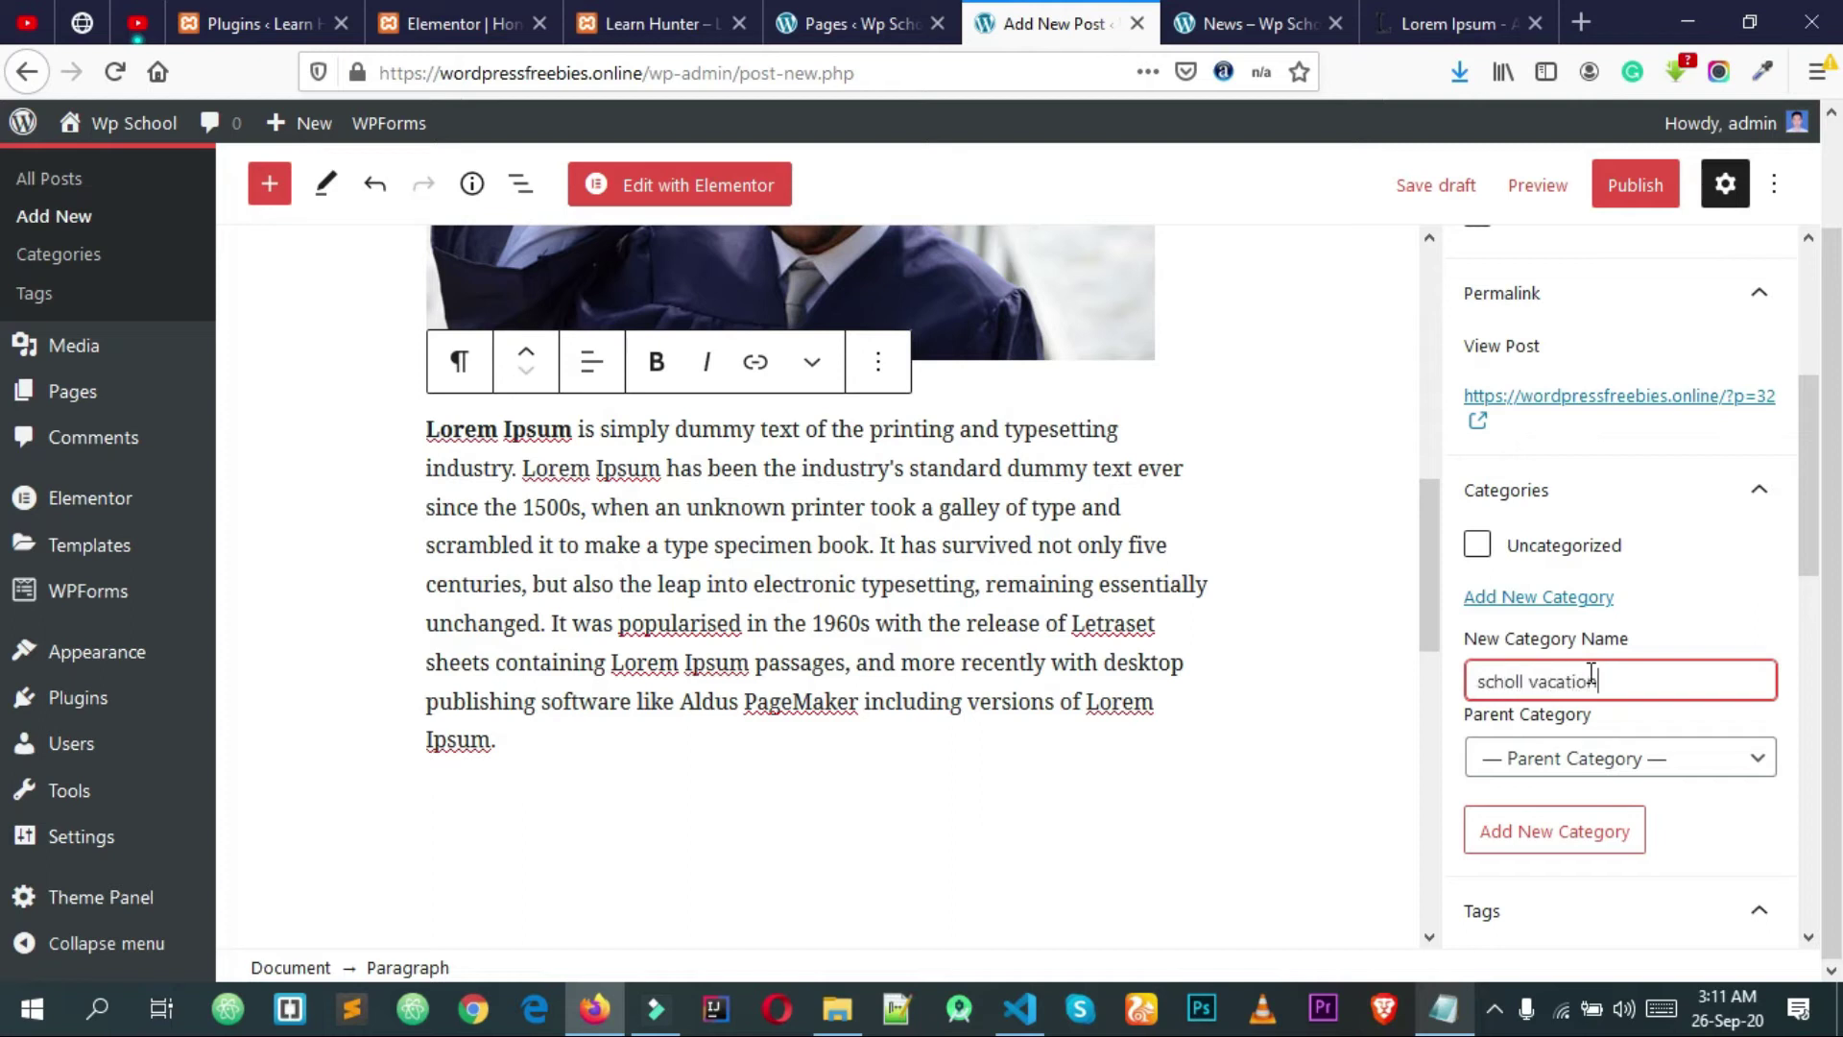
key(Return)
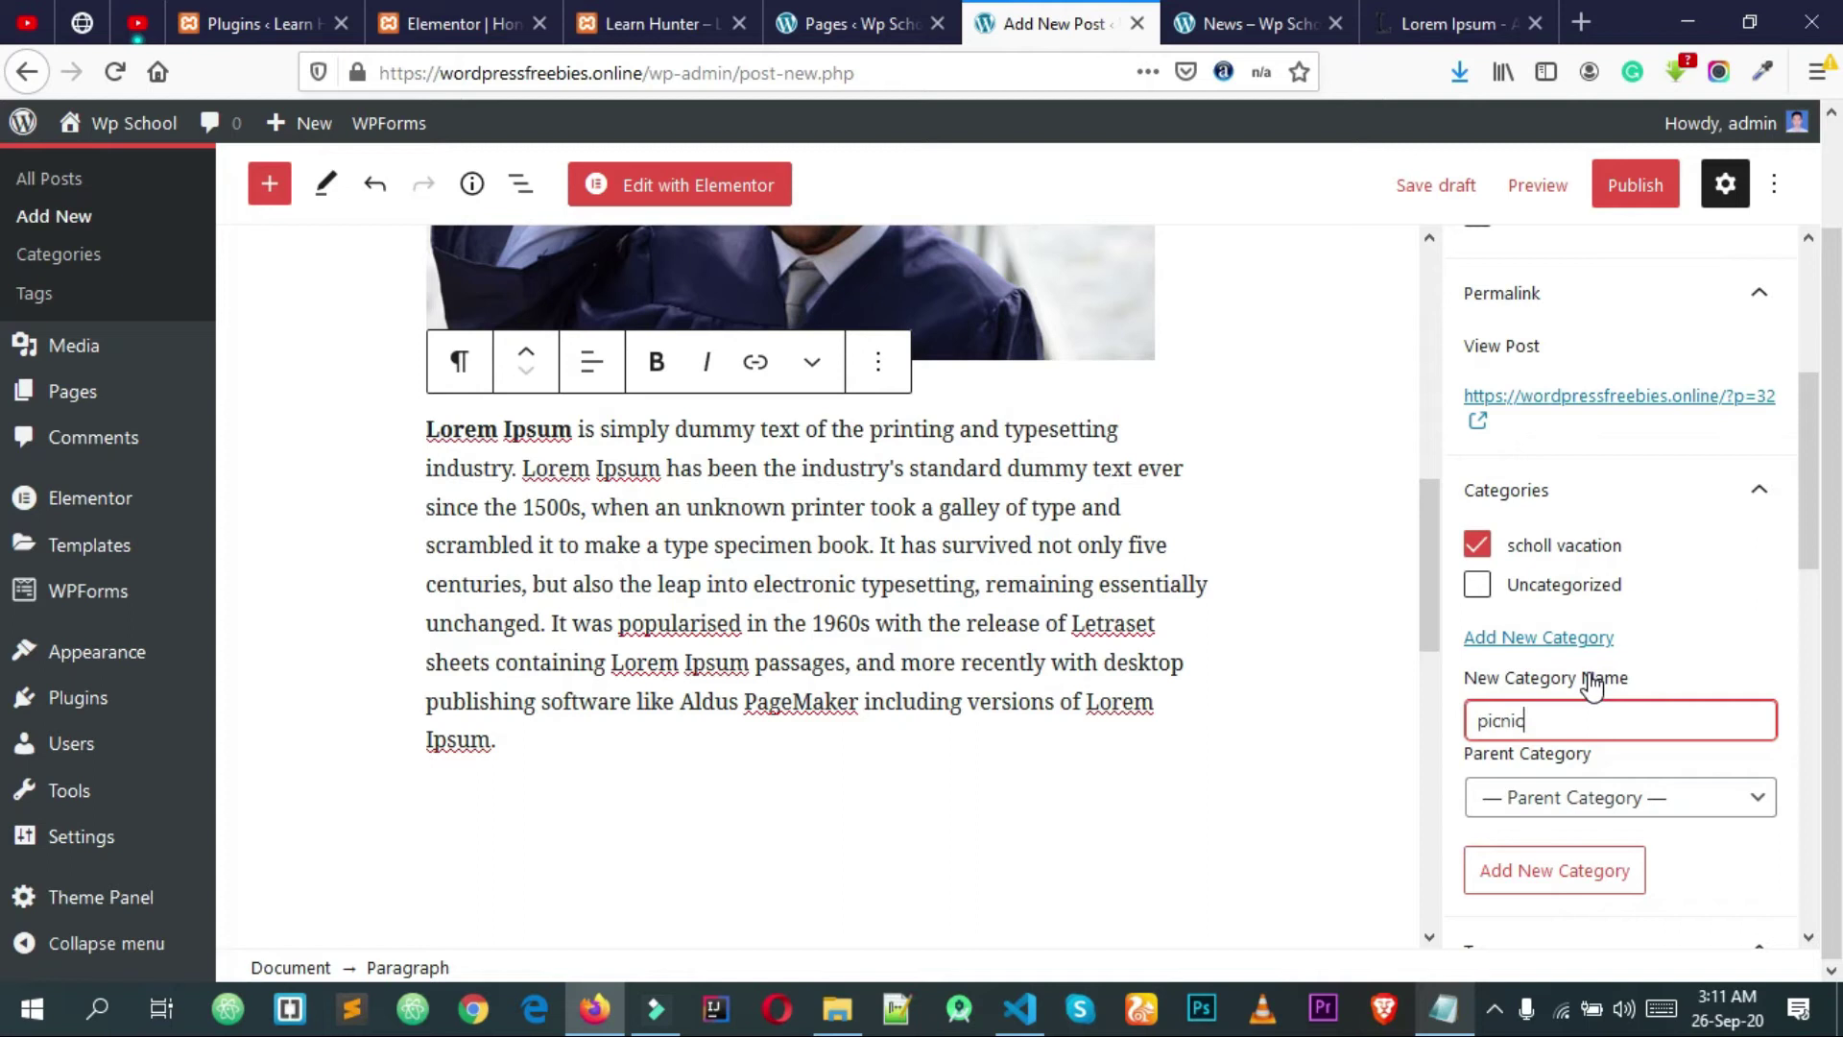
text(picnic)
key(Return)
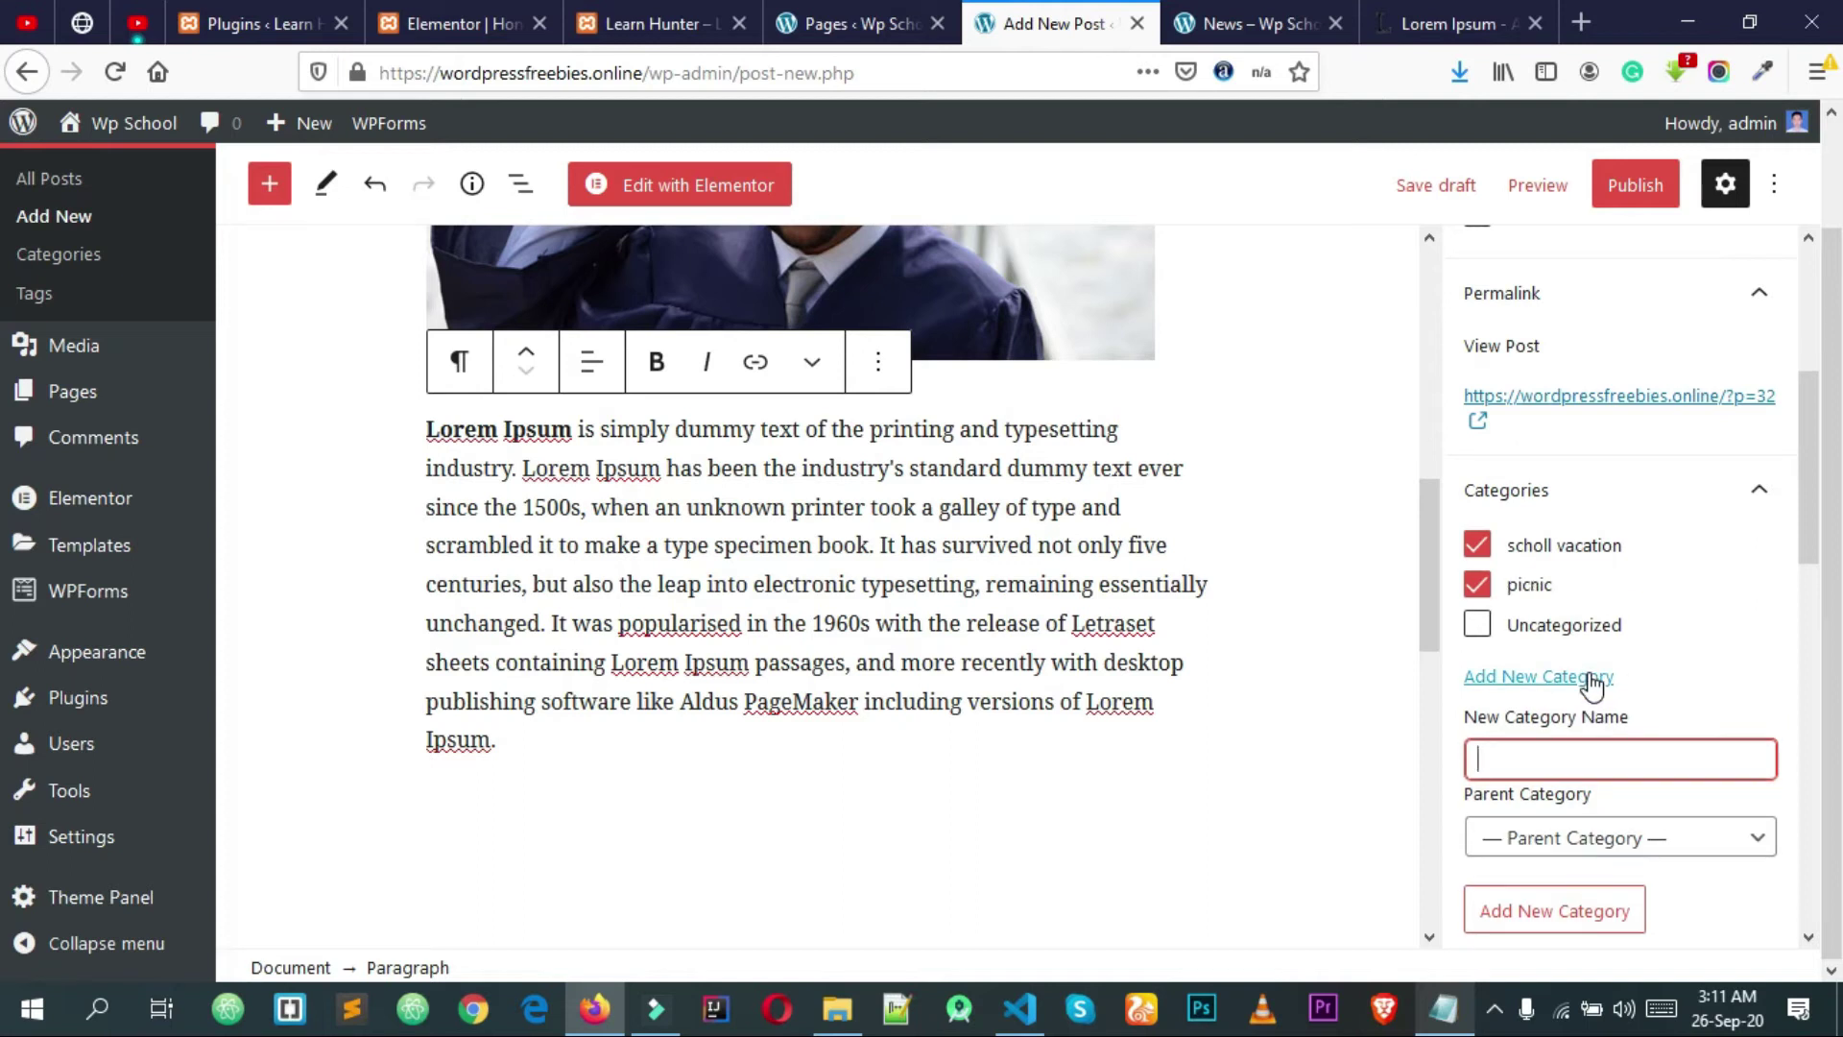
scroll(1612, 686, down, 3)
scroll(1612, 744, down, 3)
click(1538, 538)
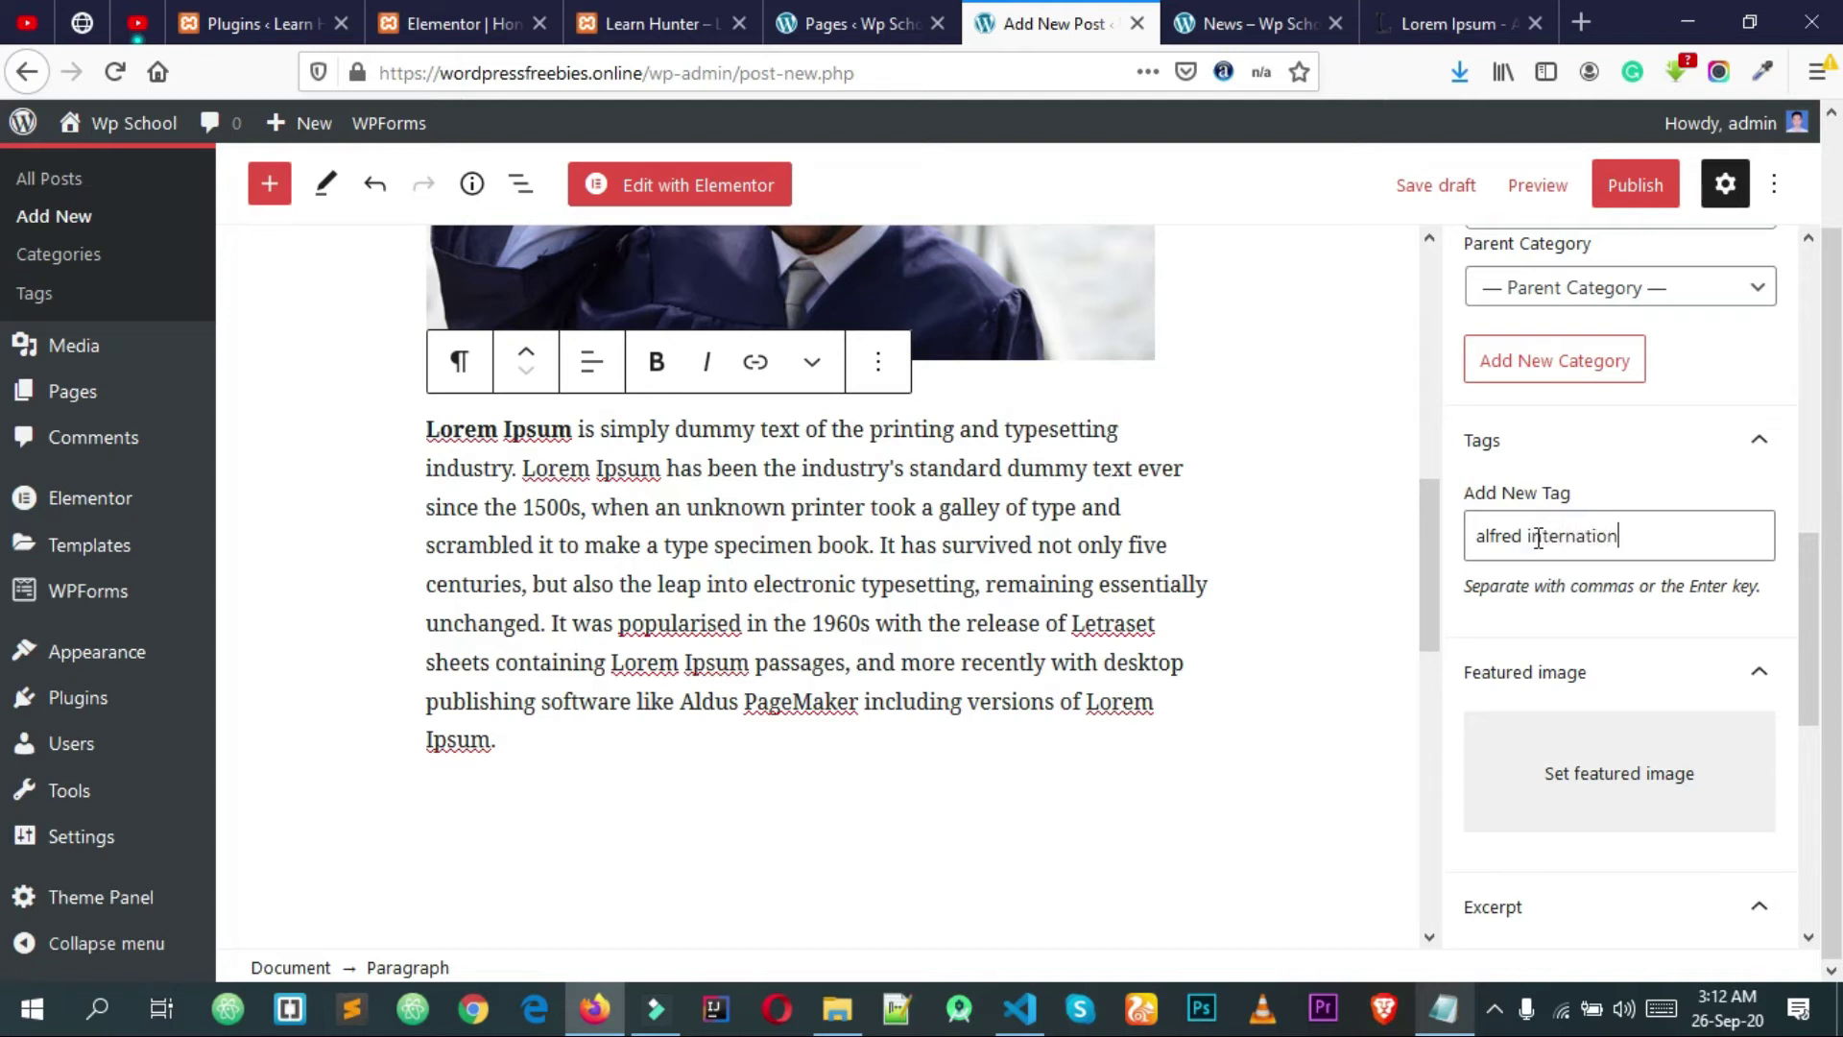
Step: Tag the post with 'alfred international scholl' and 'vacation'
key(Return)
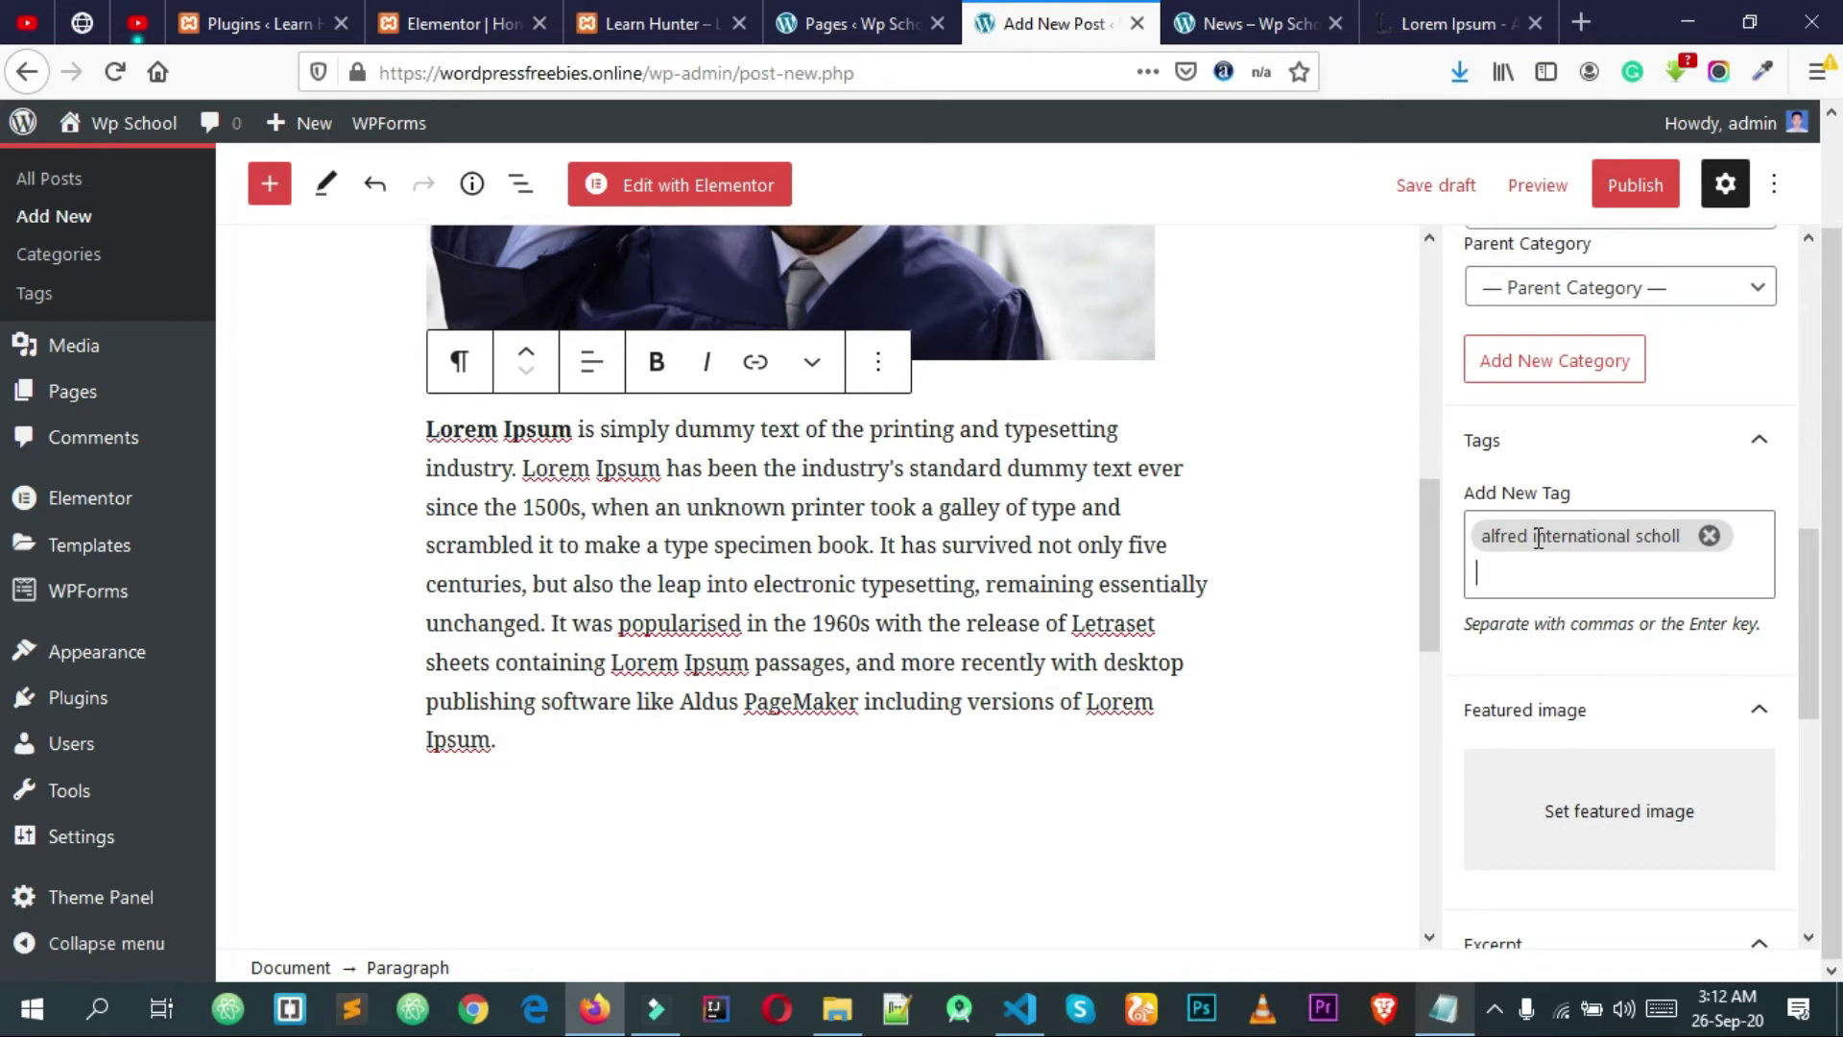
text(vacation)
key(Return)
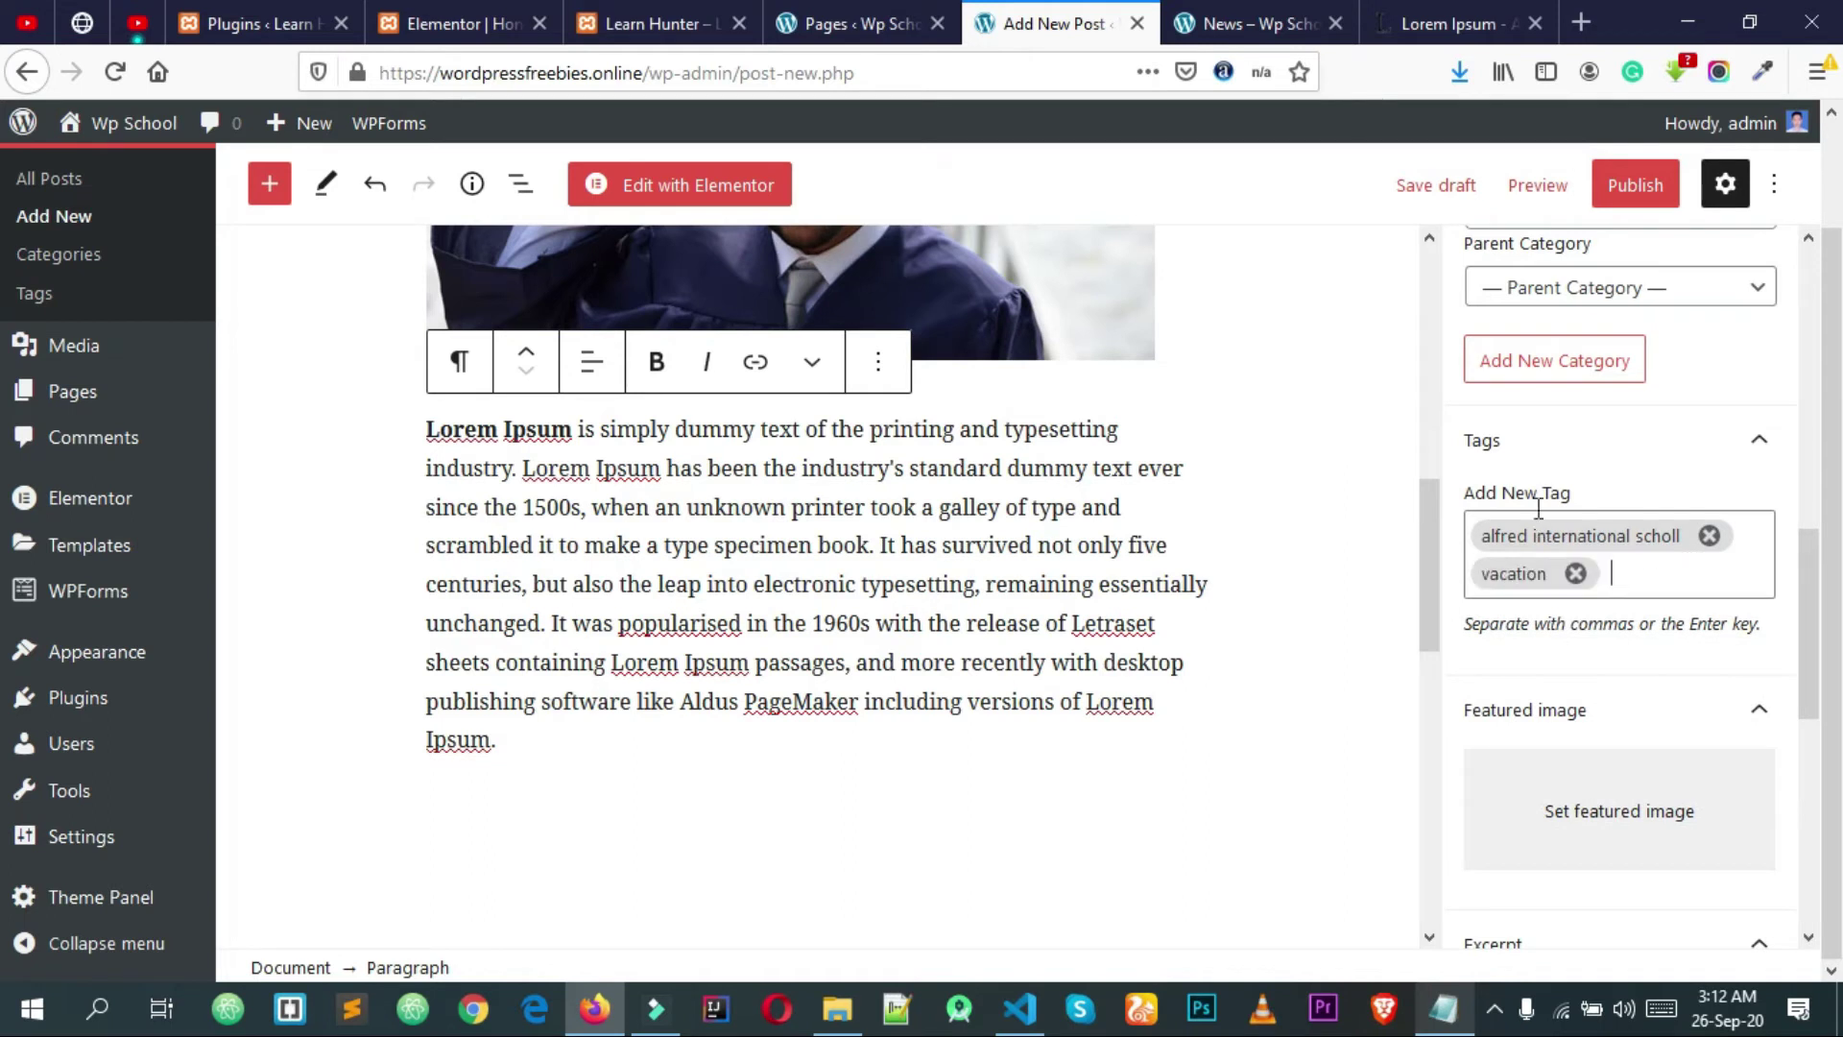
scroll(1600, 533, down, 3)
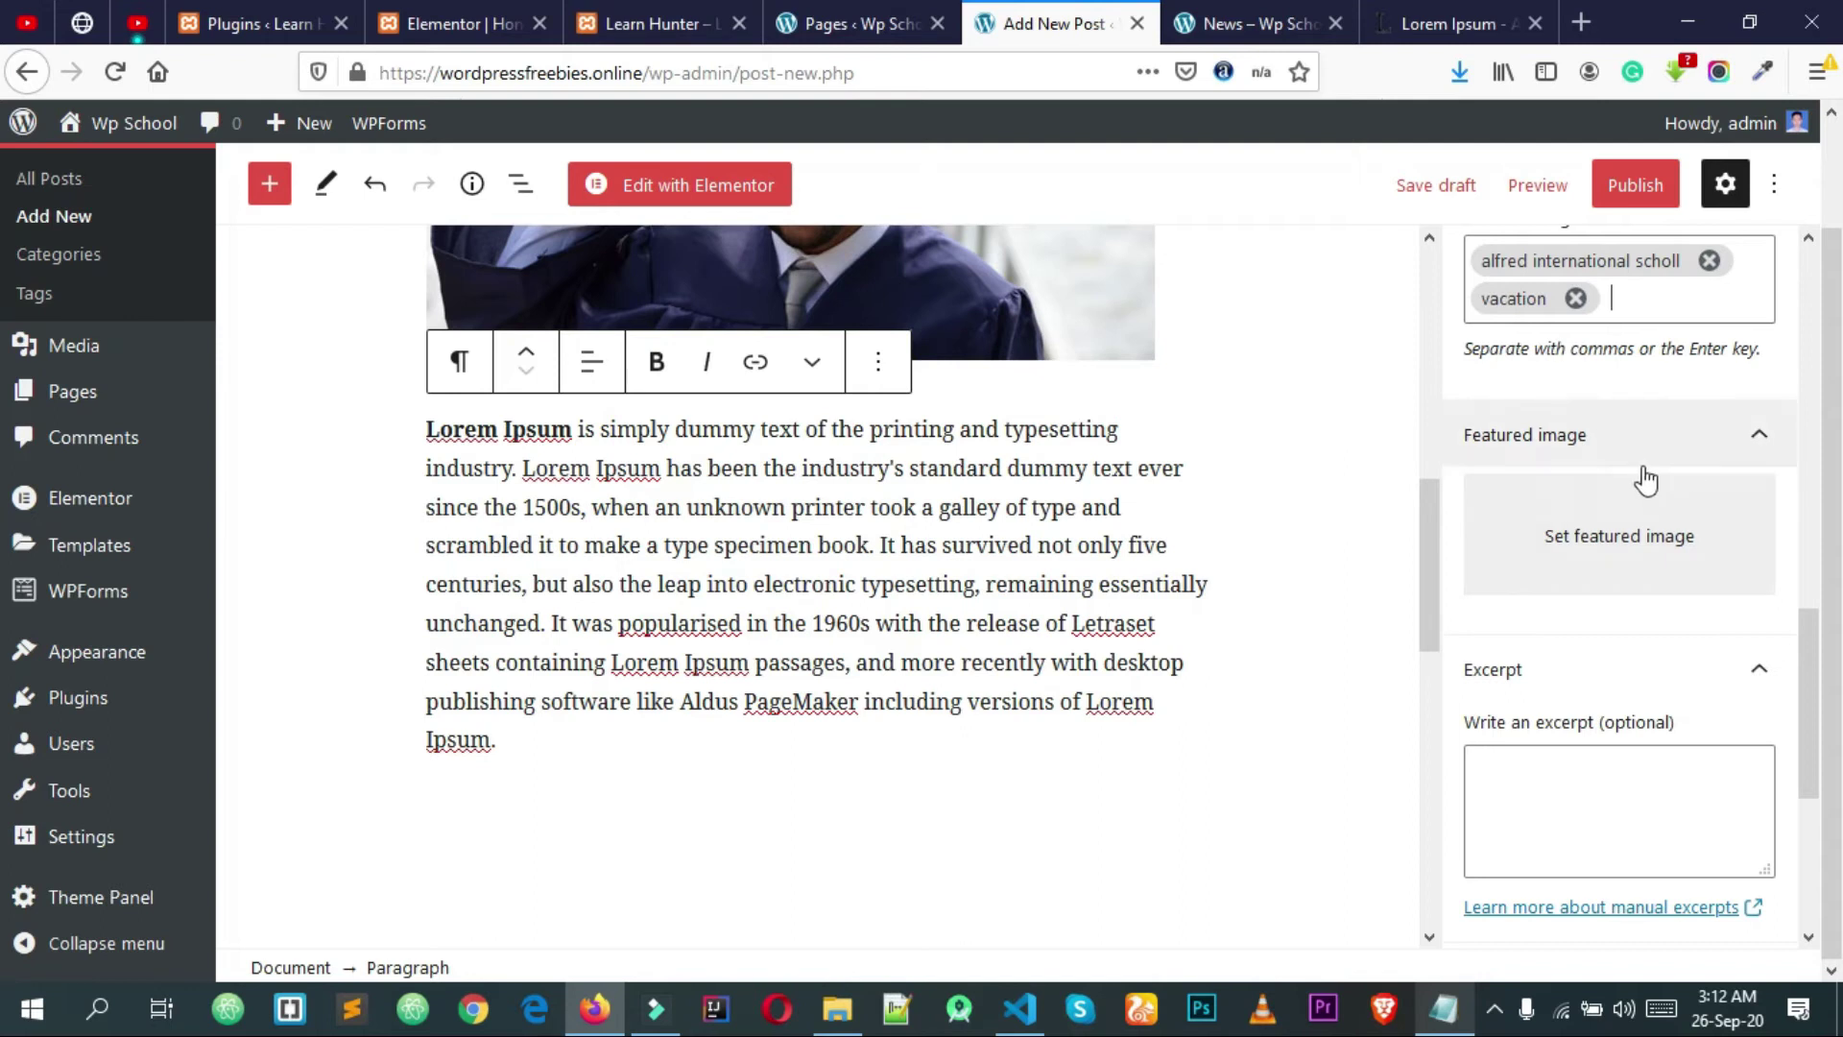
click(1644, 537)
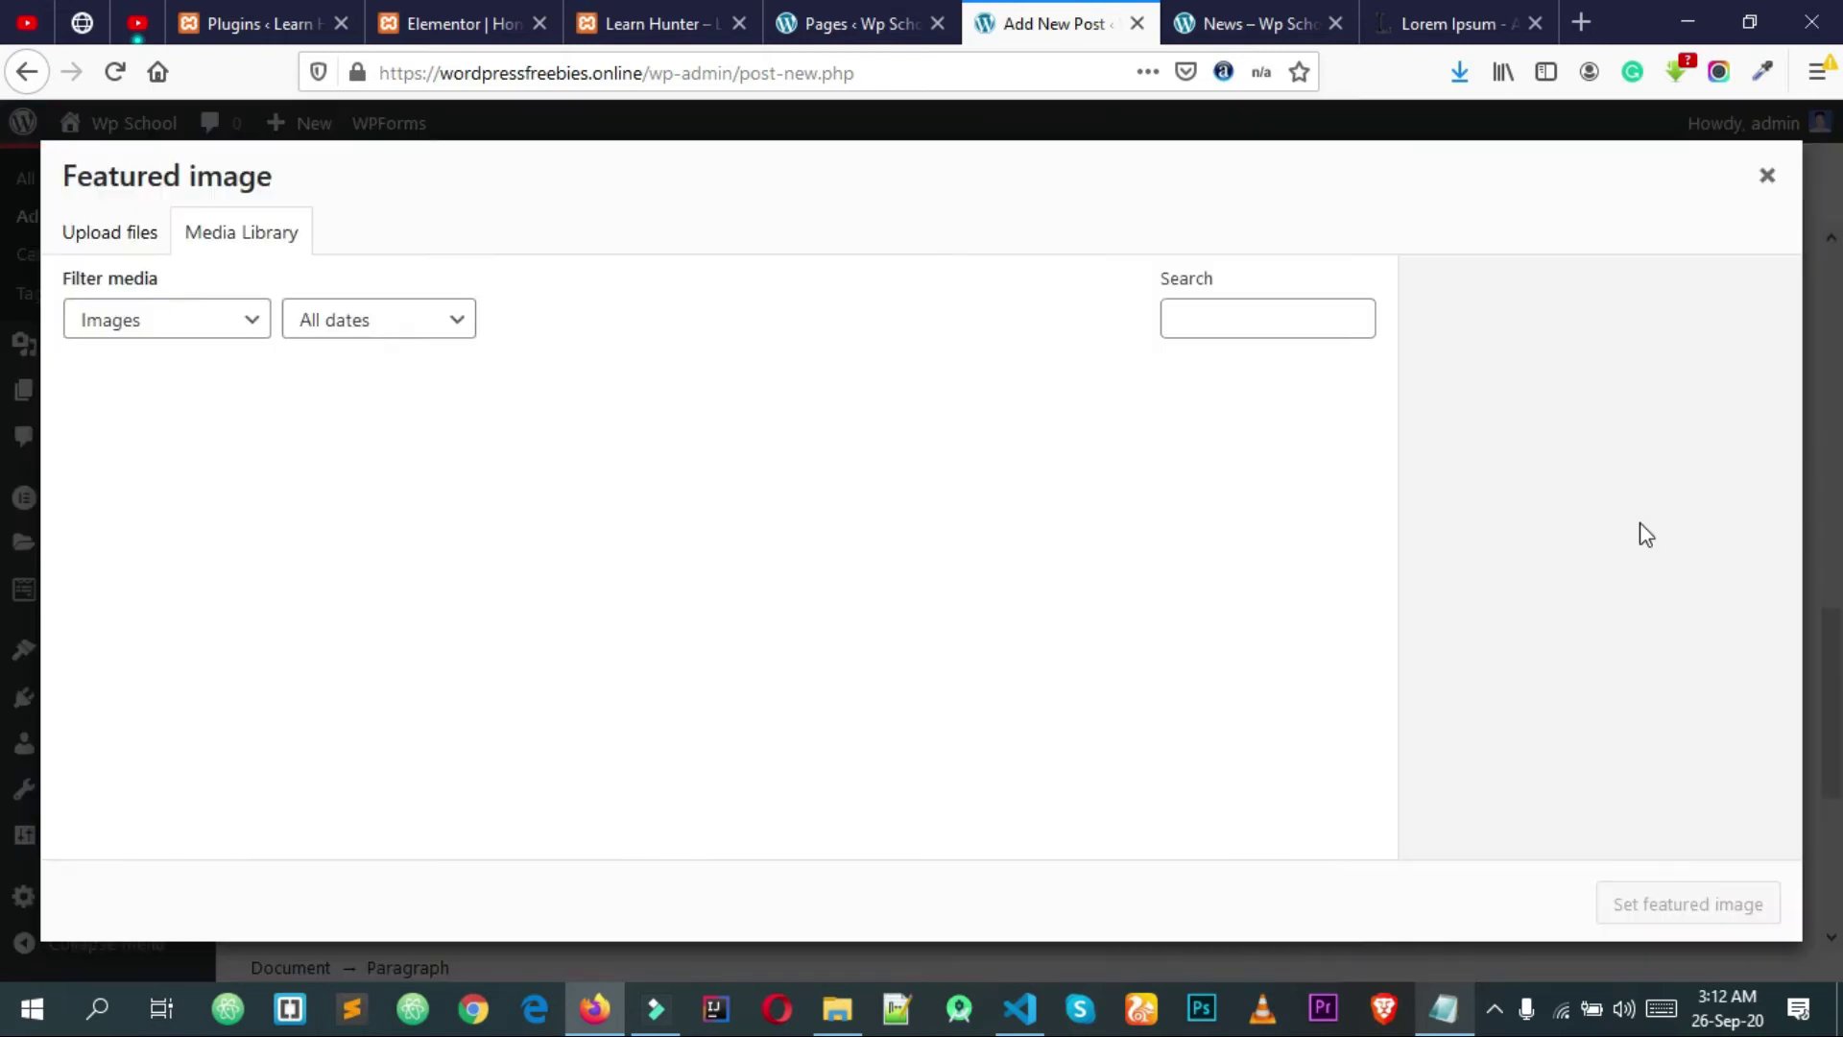
Step: Upload banner.jpg and set it as the post's featured image
click(109, 231)
click(884, 581)
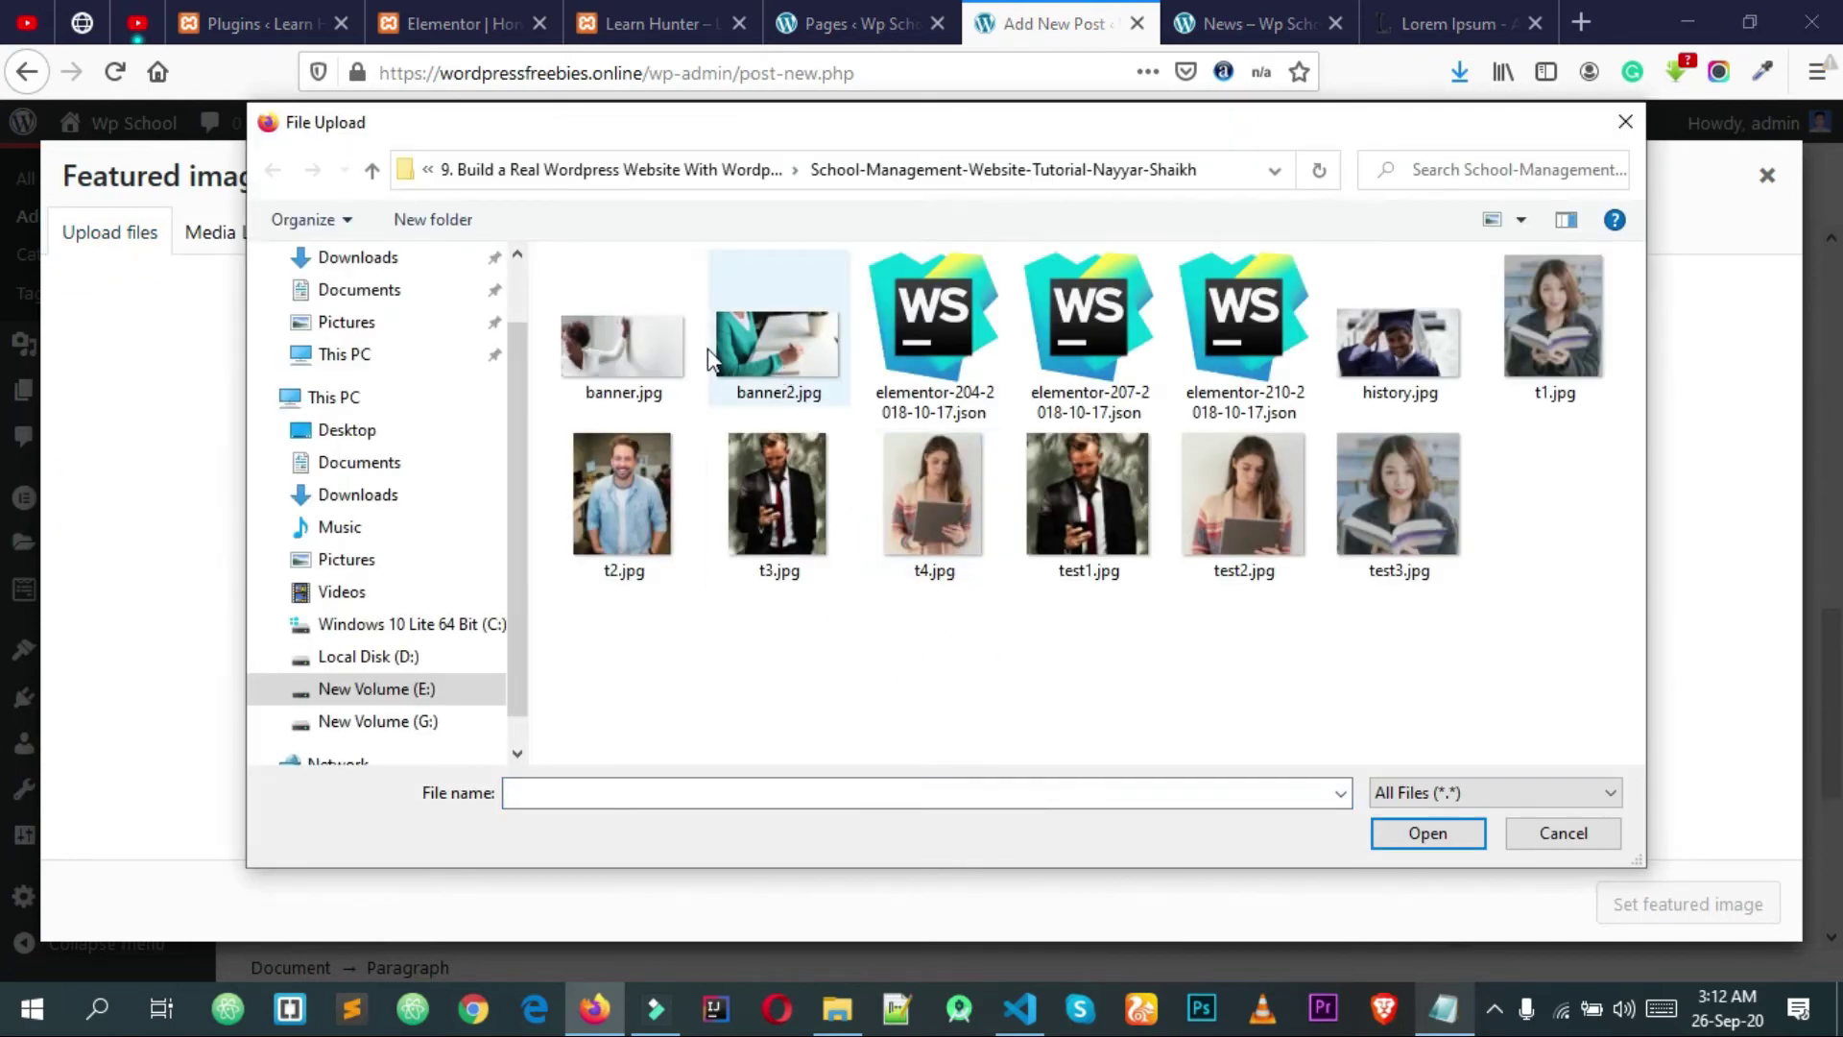
click(660, 350)
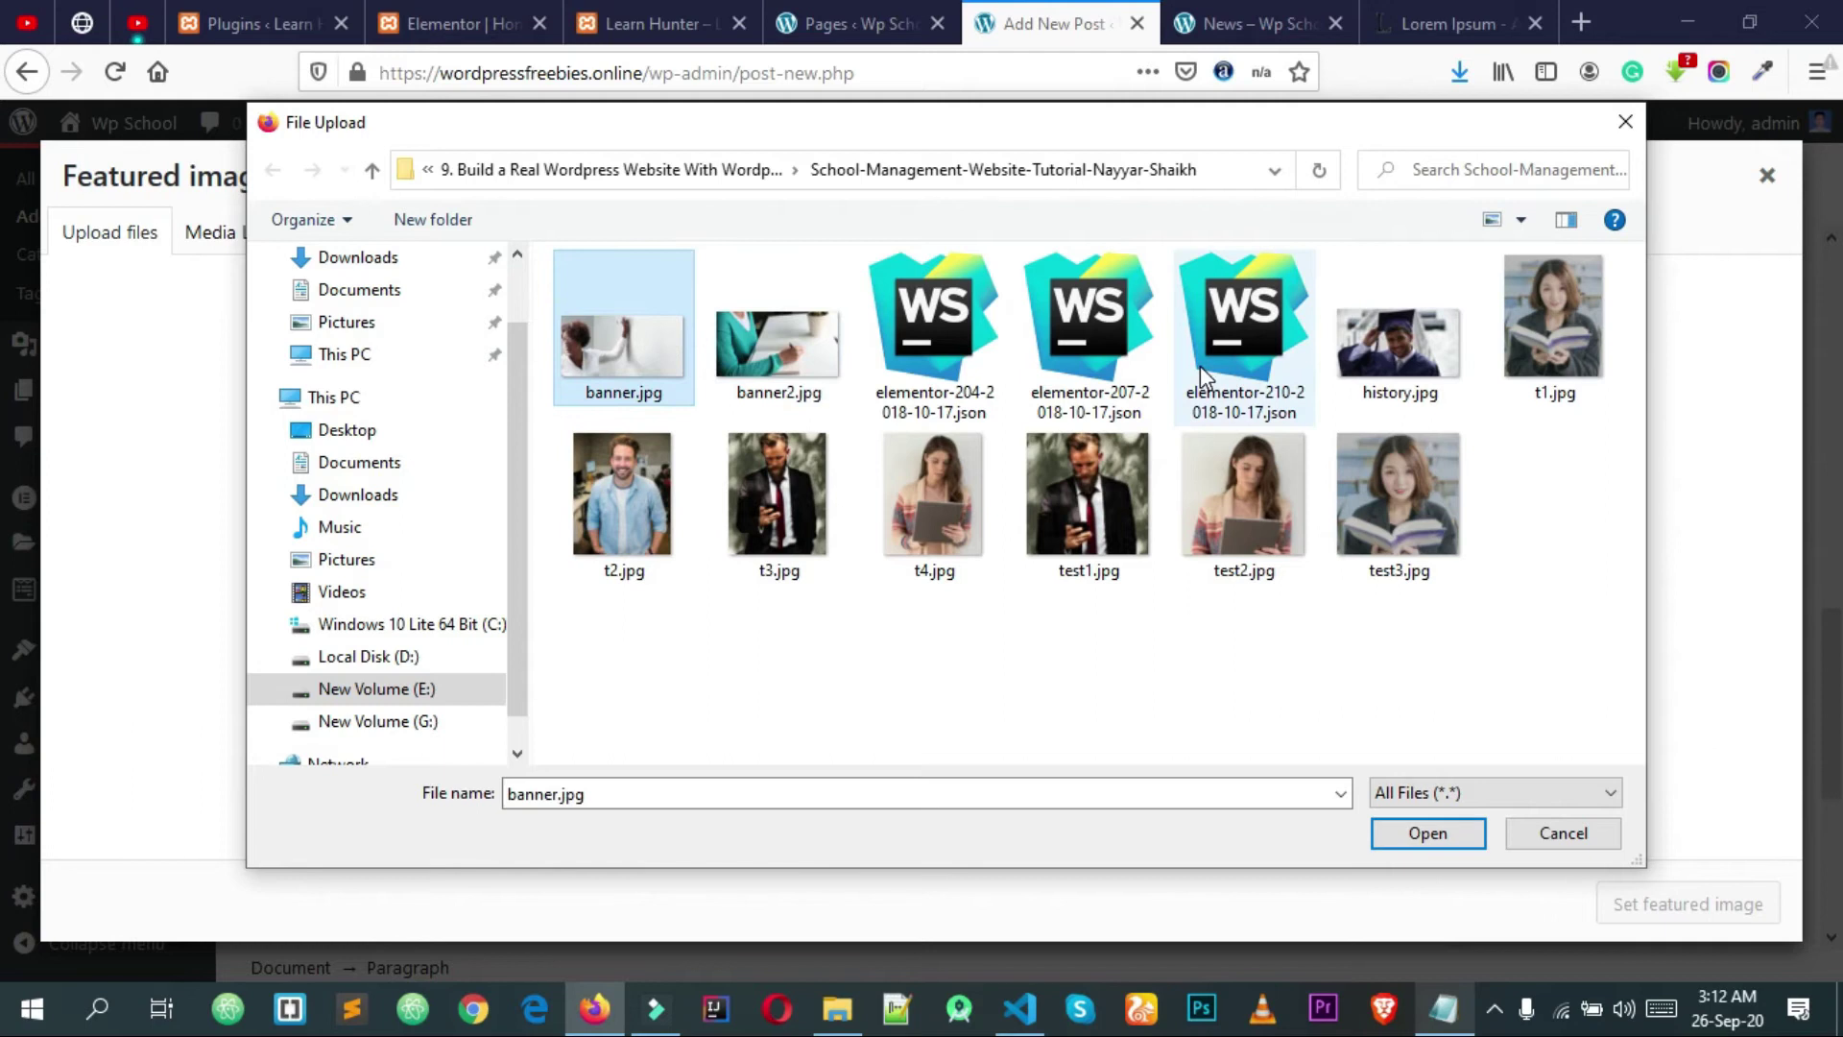
click(1387, 831)
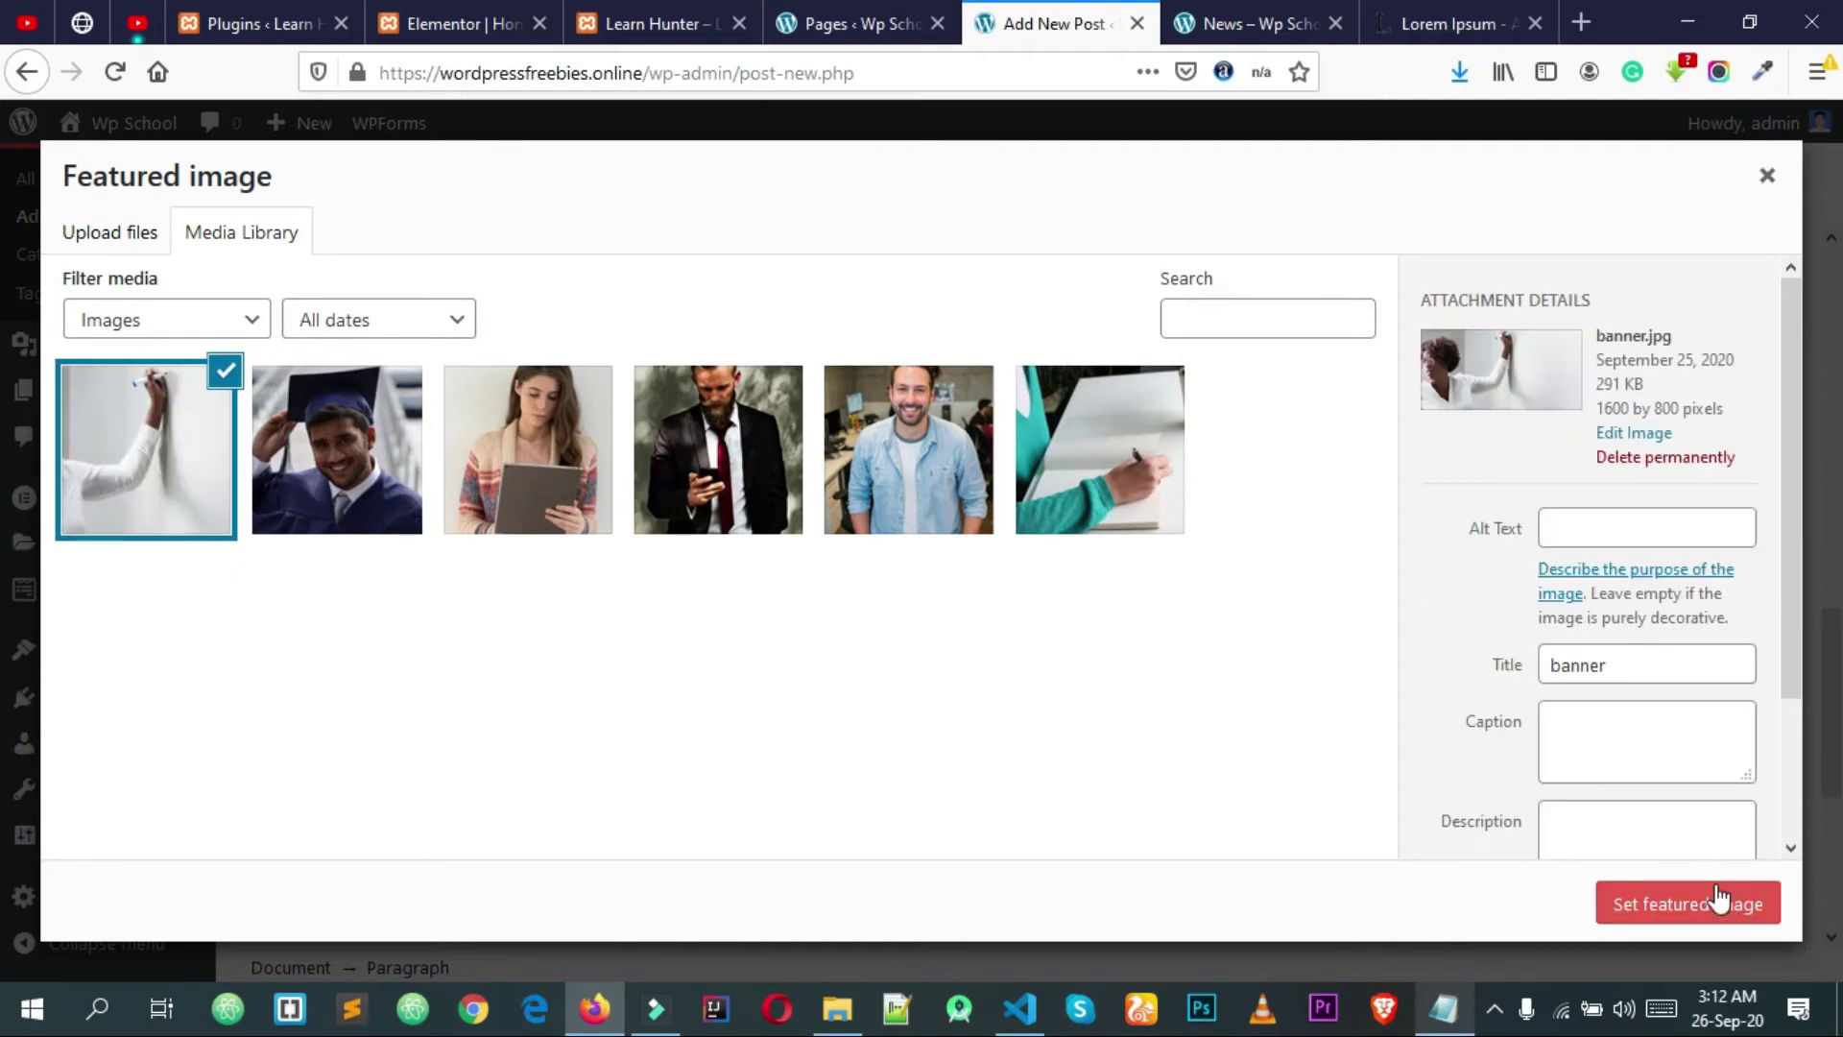
click(1717, 899)
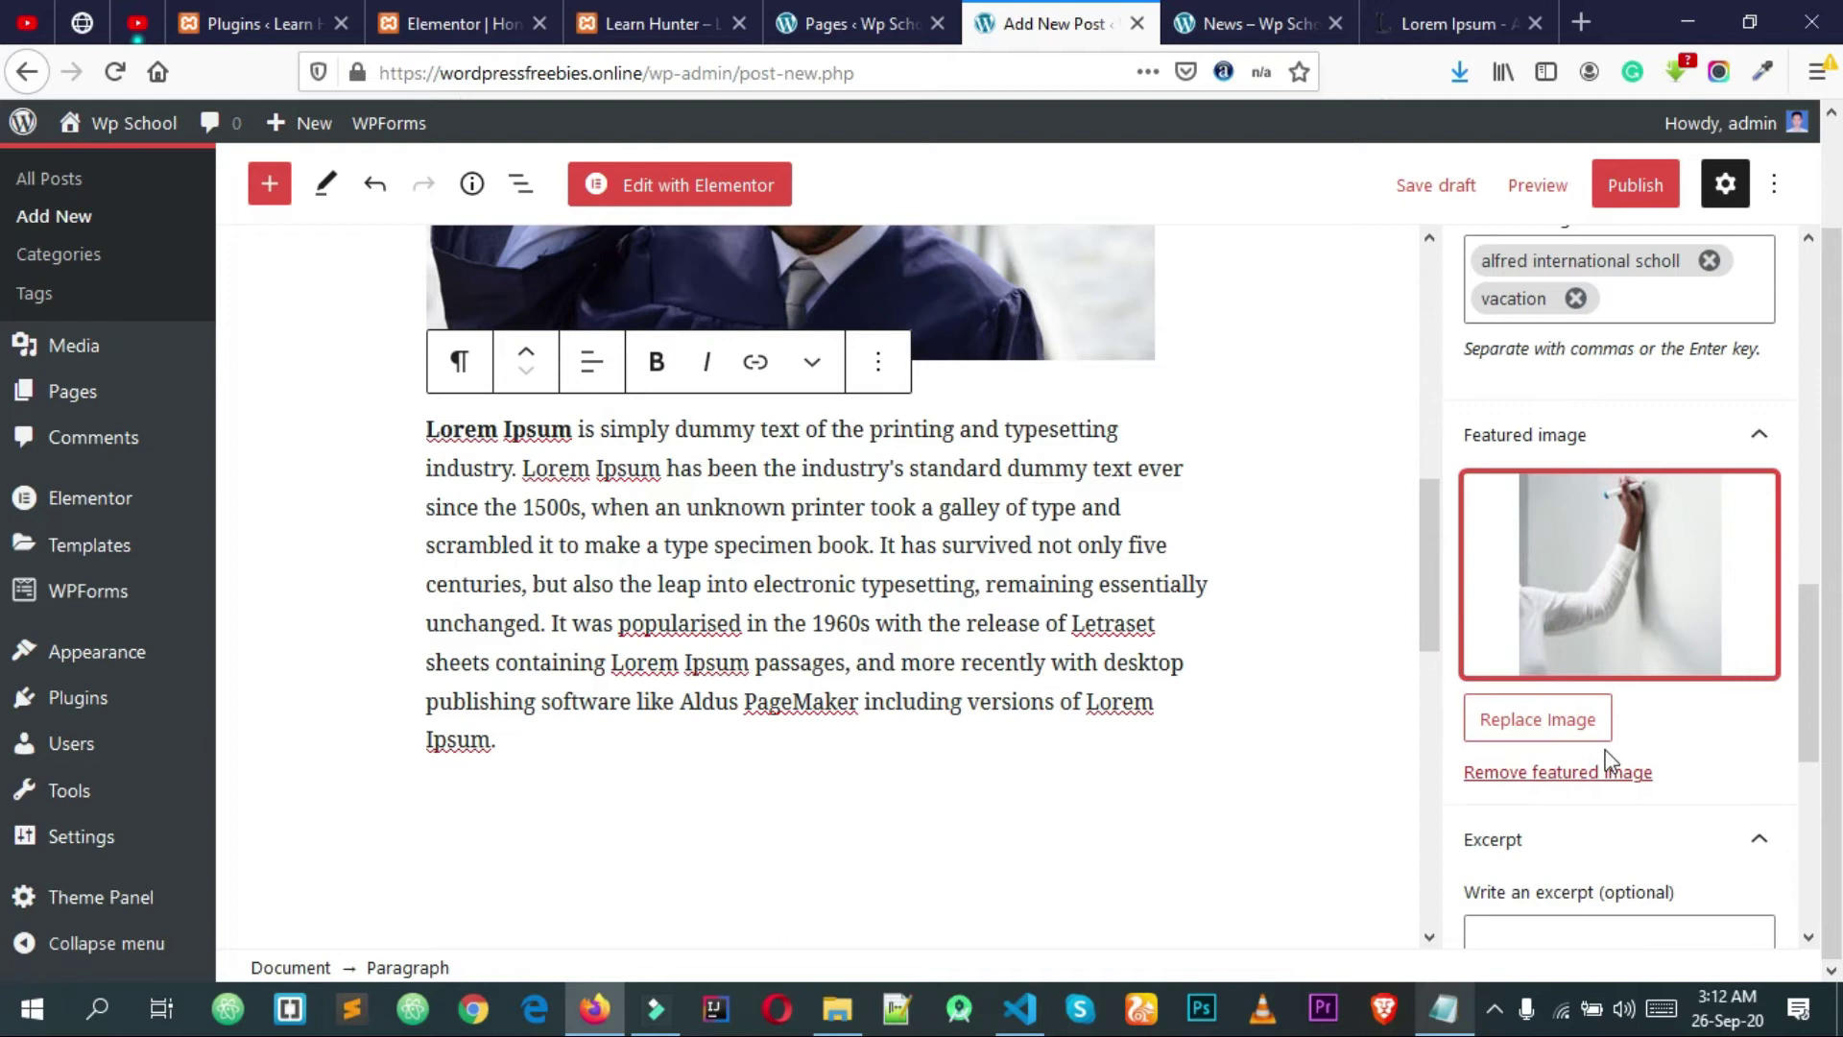
scroll(1632, 758, down, 6)
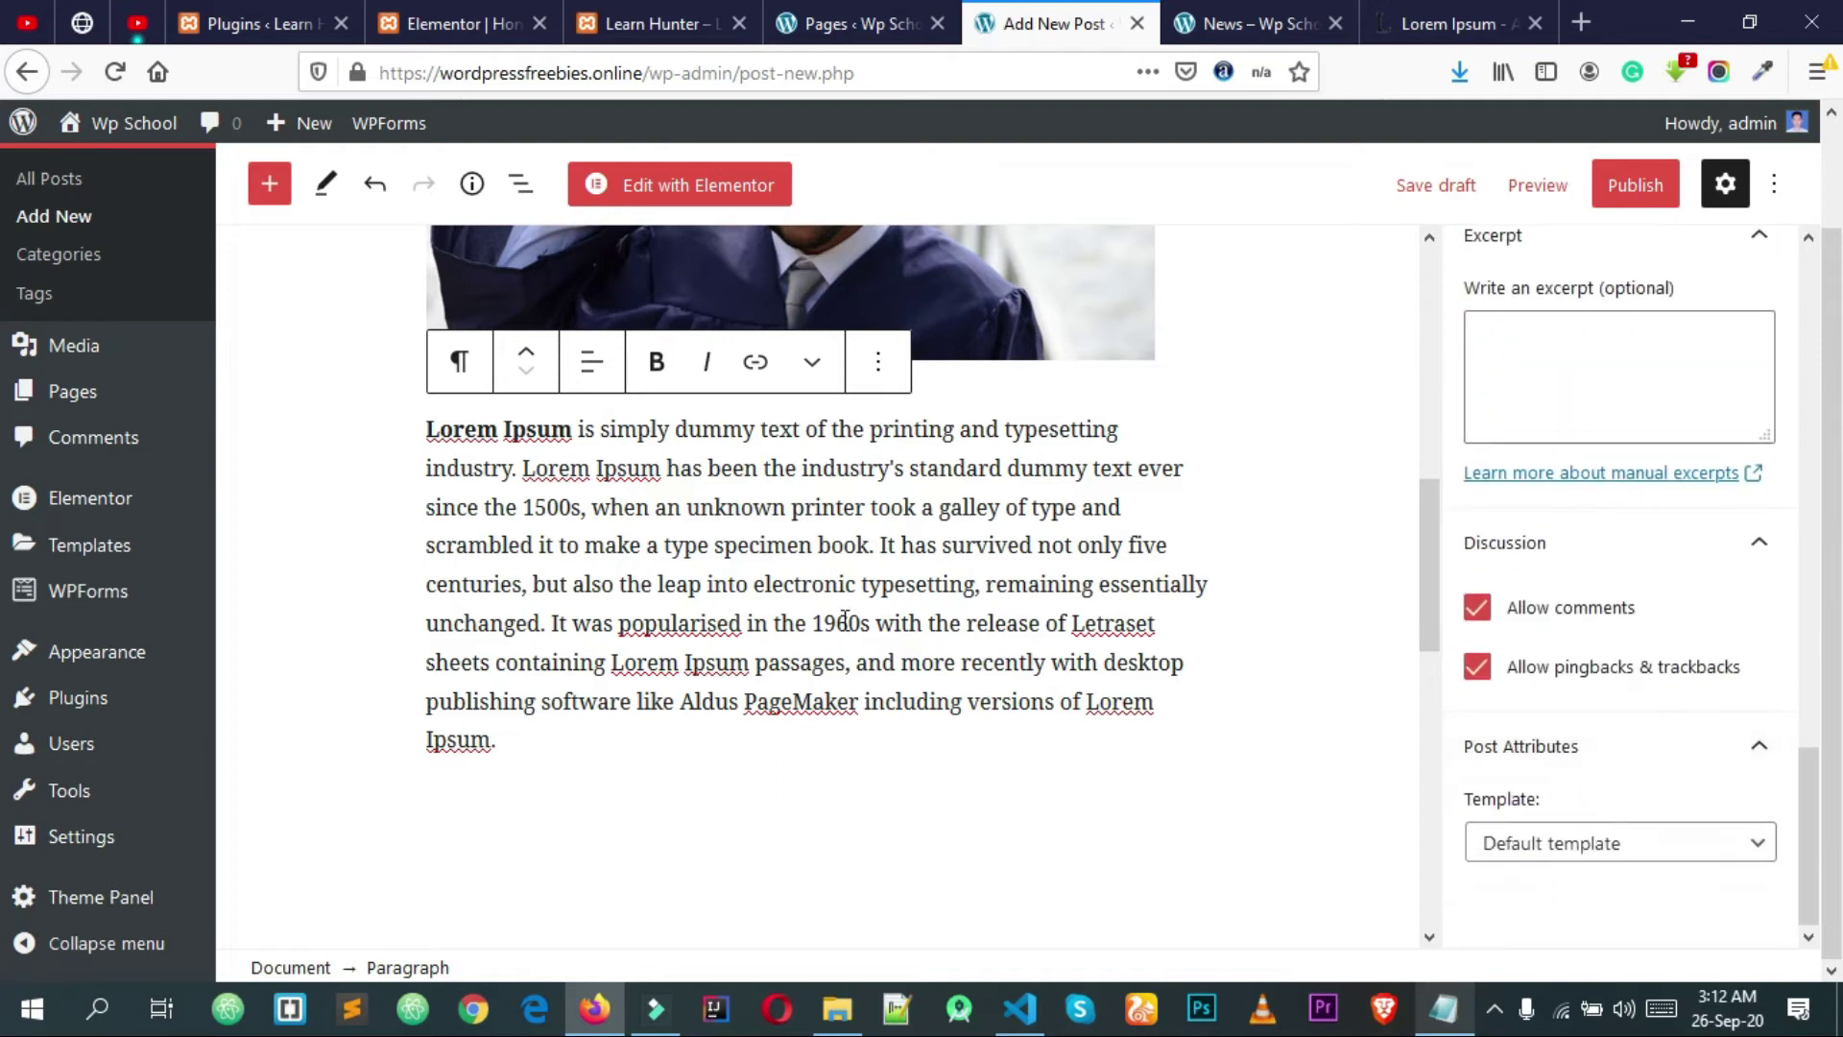
scroll(854, 621, down, 3)
scroll(950, 635, up, 10)
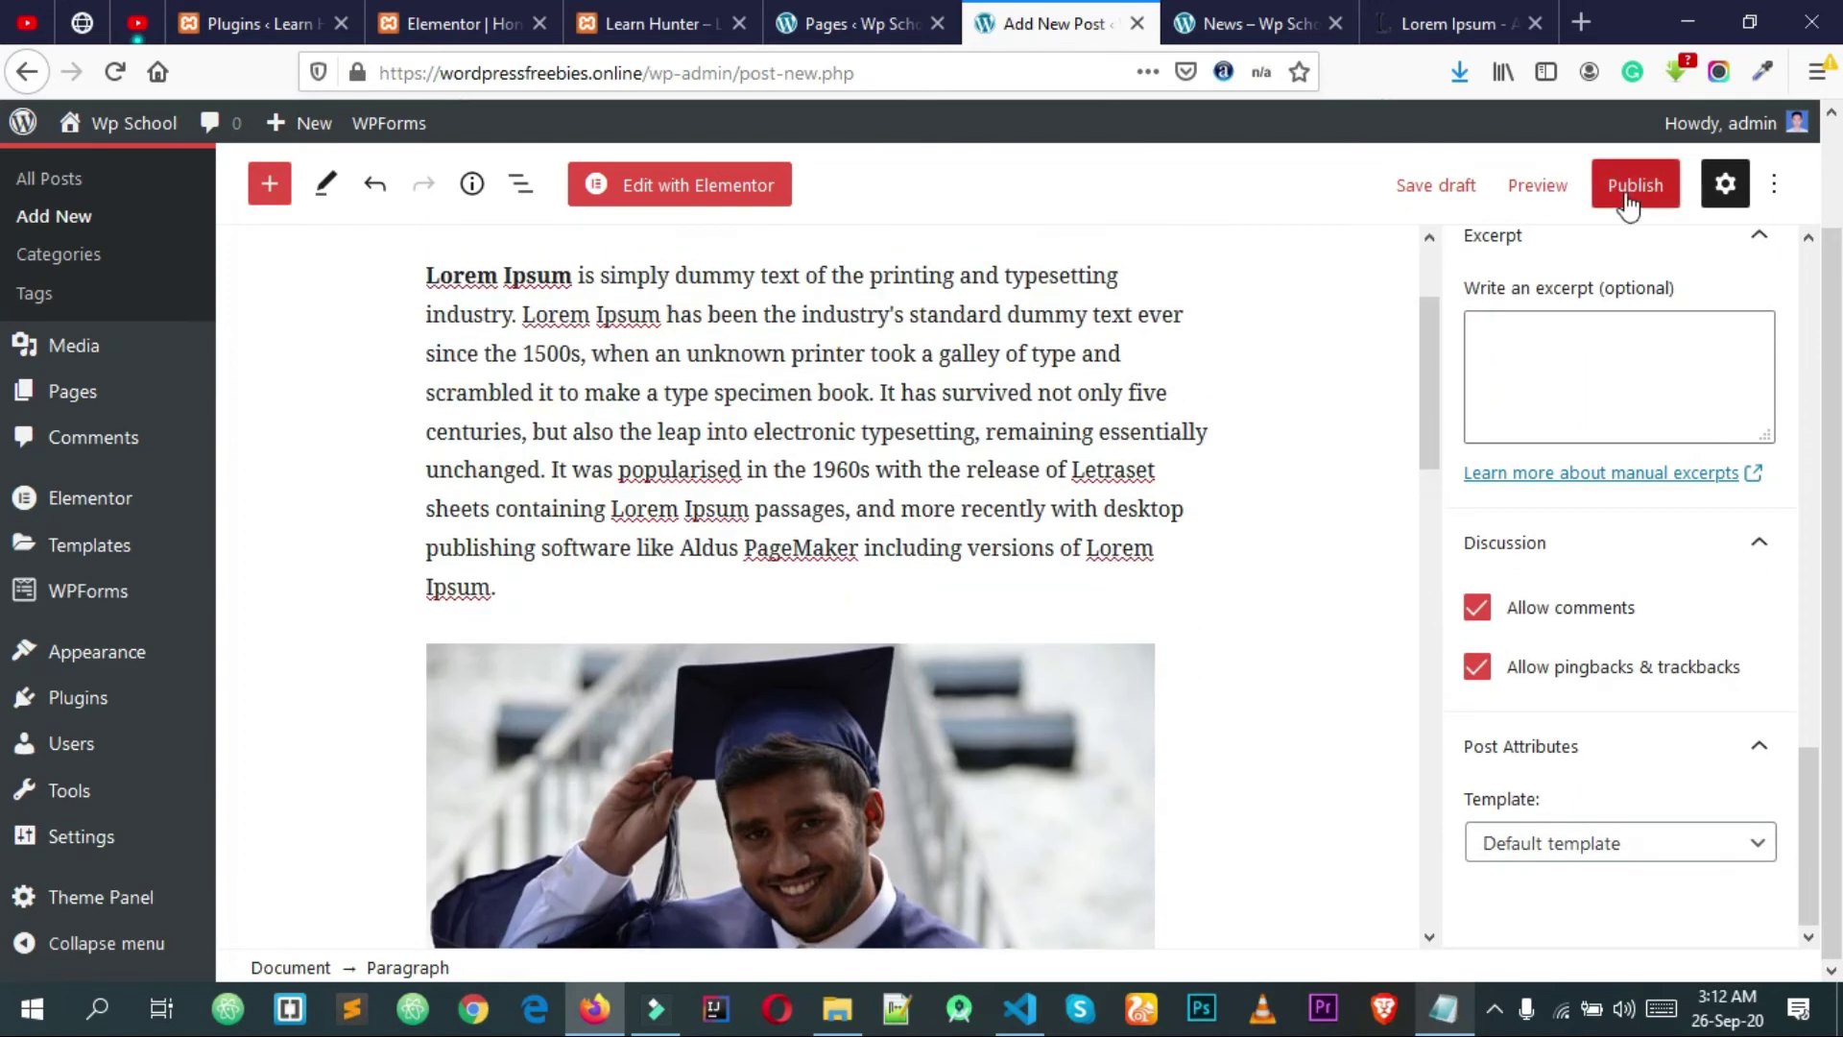
Step: Publish the post and reload the site's News page to show it
click(1629, 204)
click(1540, 178)
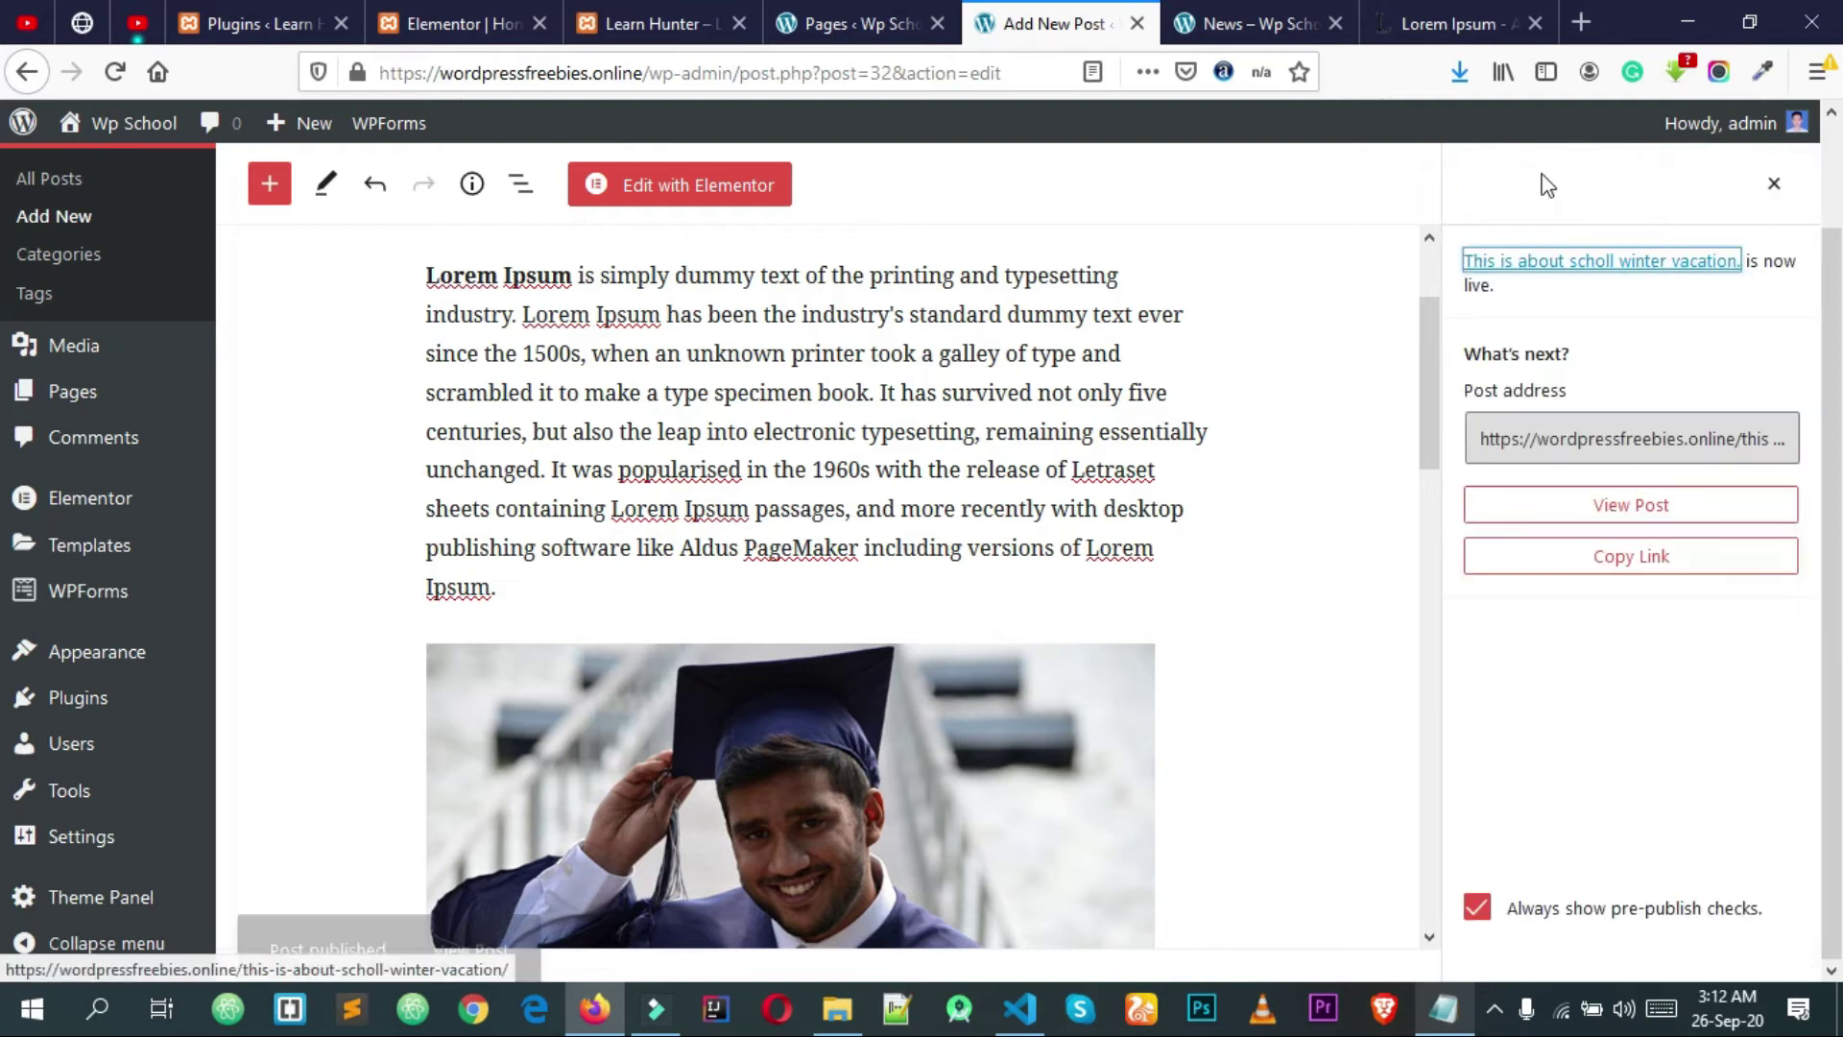
click(1277, 14)
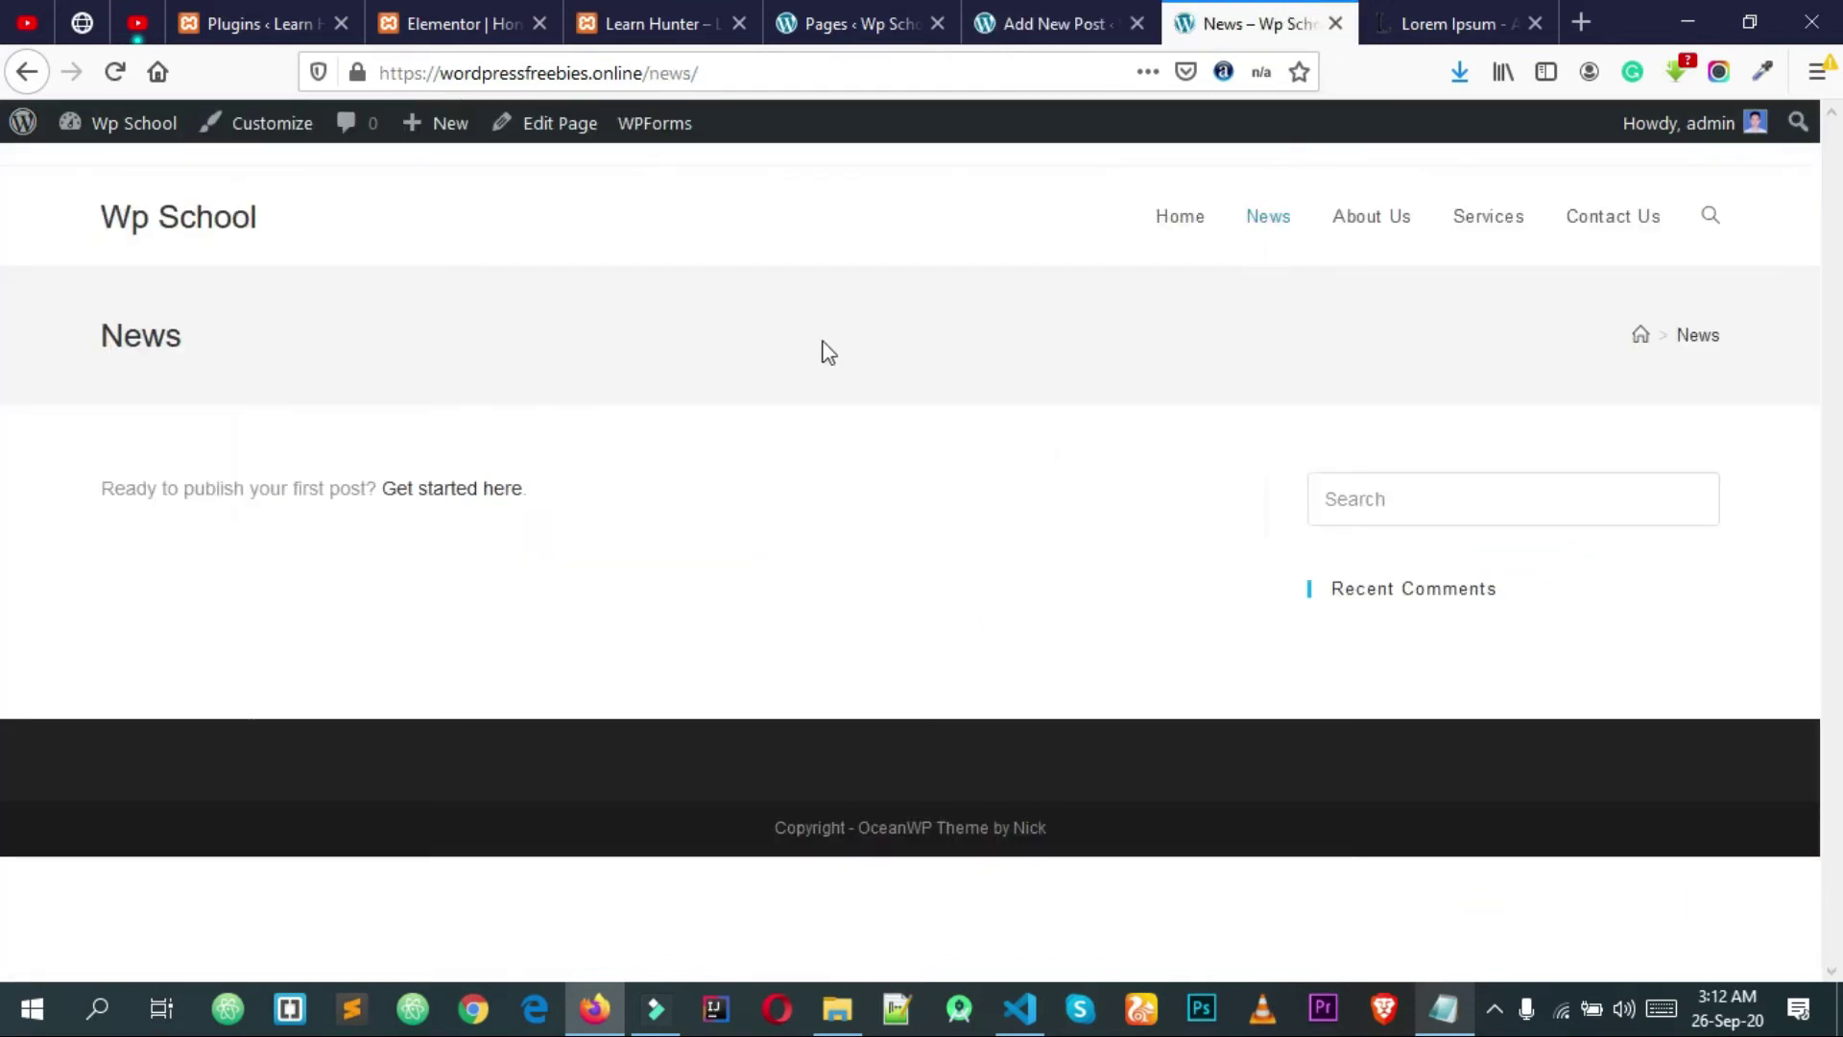
click(785, 65)
key(Return)
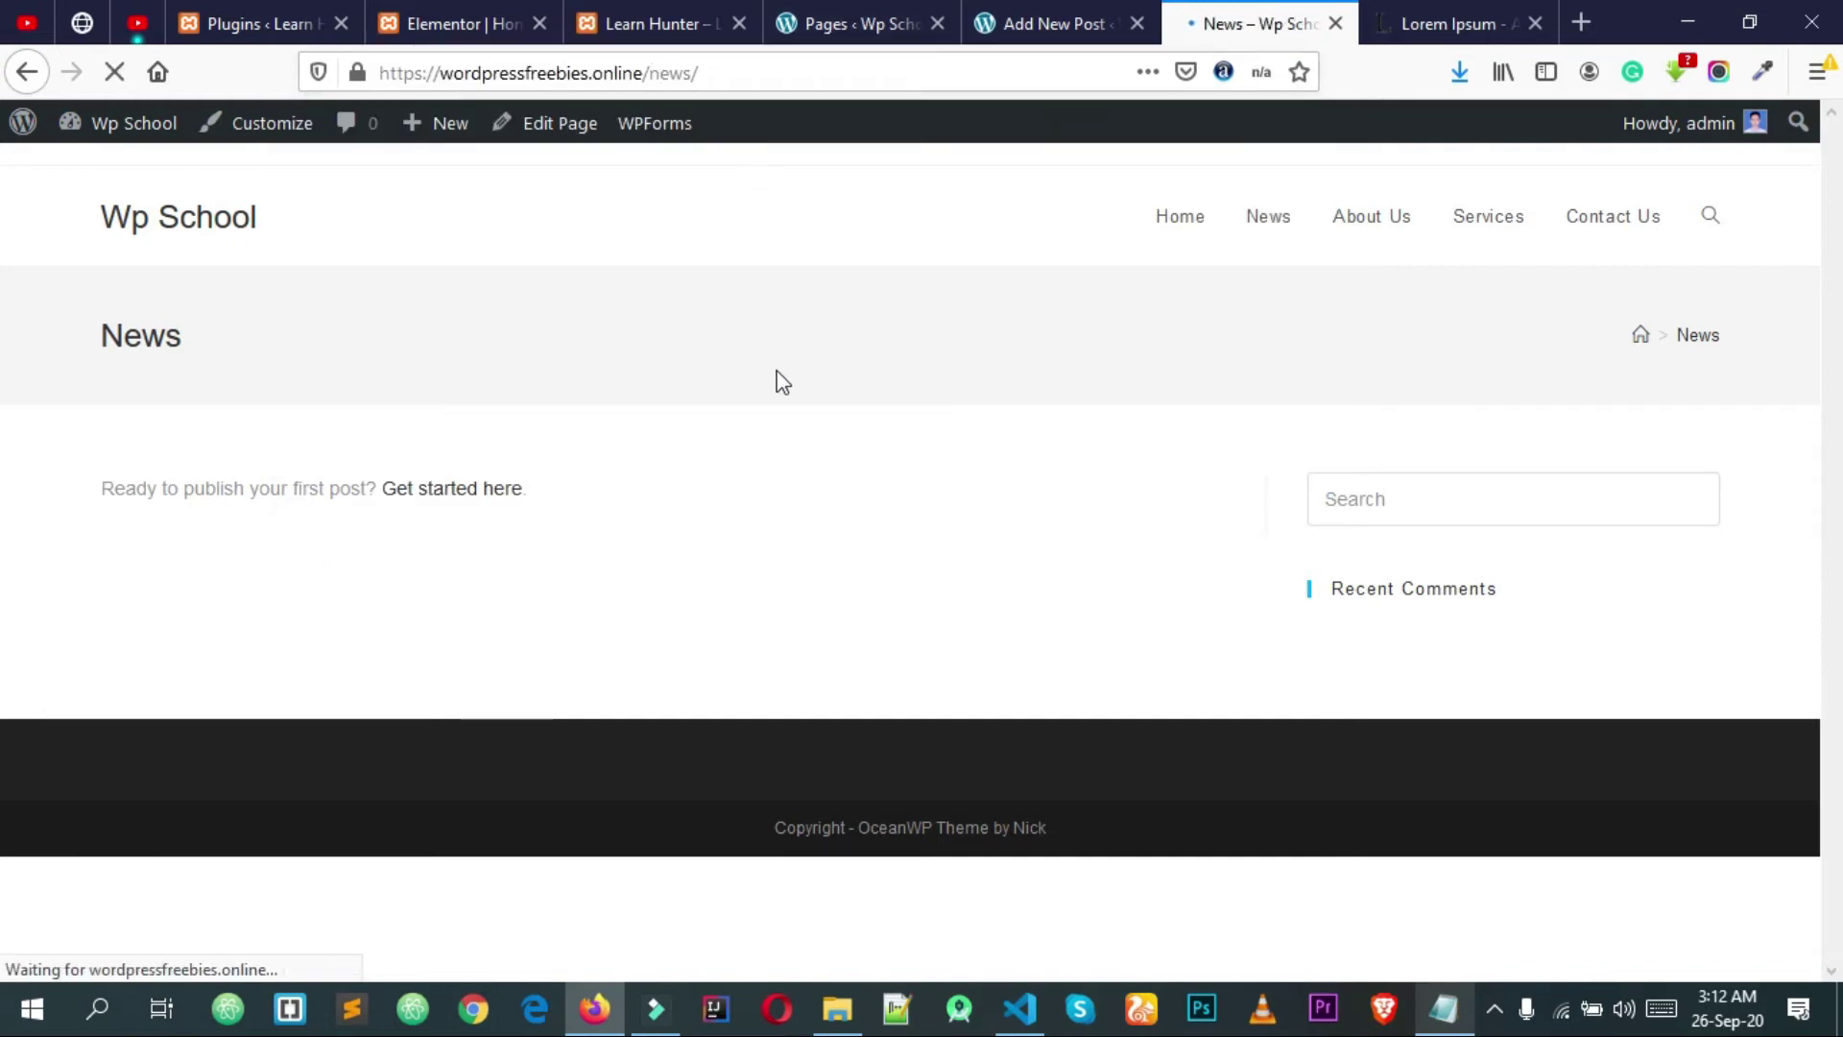
Step: Scroll the News page and open the scholl winter vacation post
scroll(746, 388, down, 3)
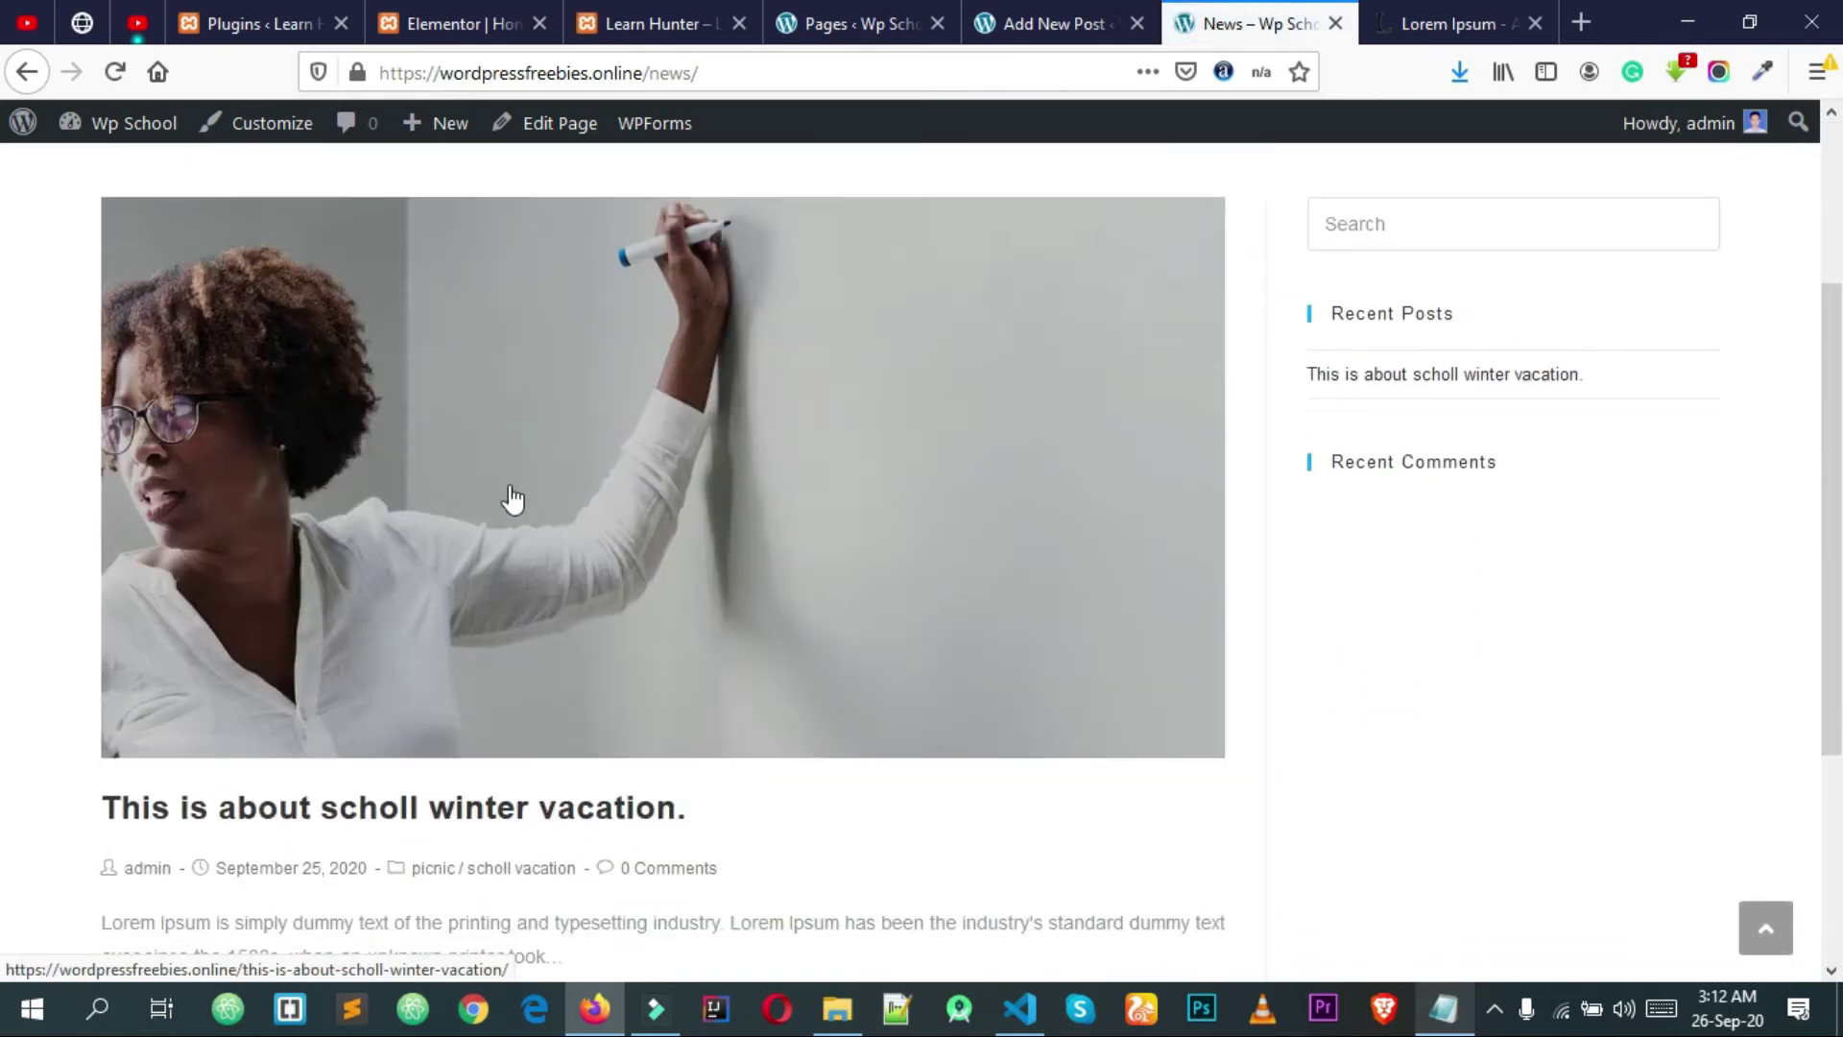
scroll(512, 498, down, 3)
scroll(469, 637, up, 5)
scroll(656, 540, down, 5)
scroll(656, 540, up, 5)
scroll(667, 588, down, 5)
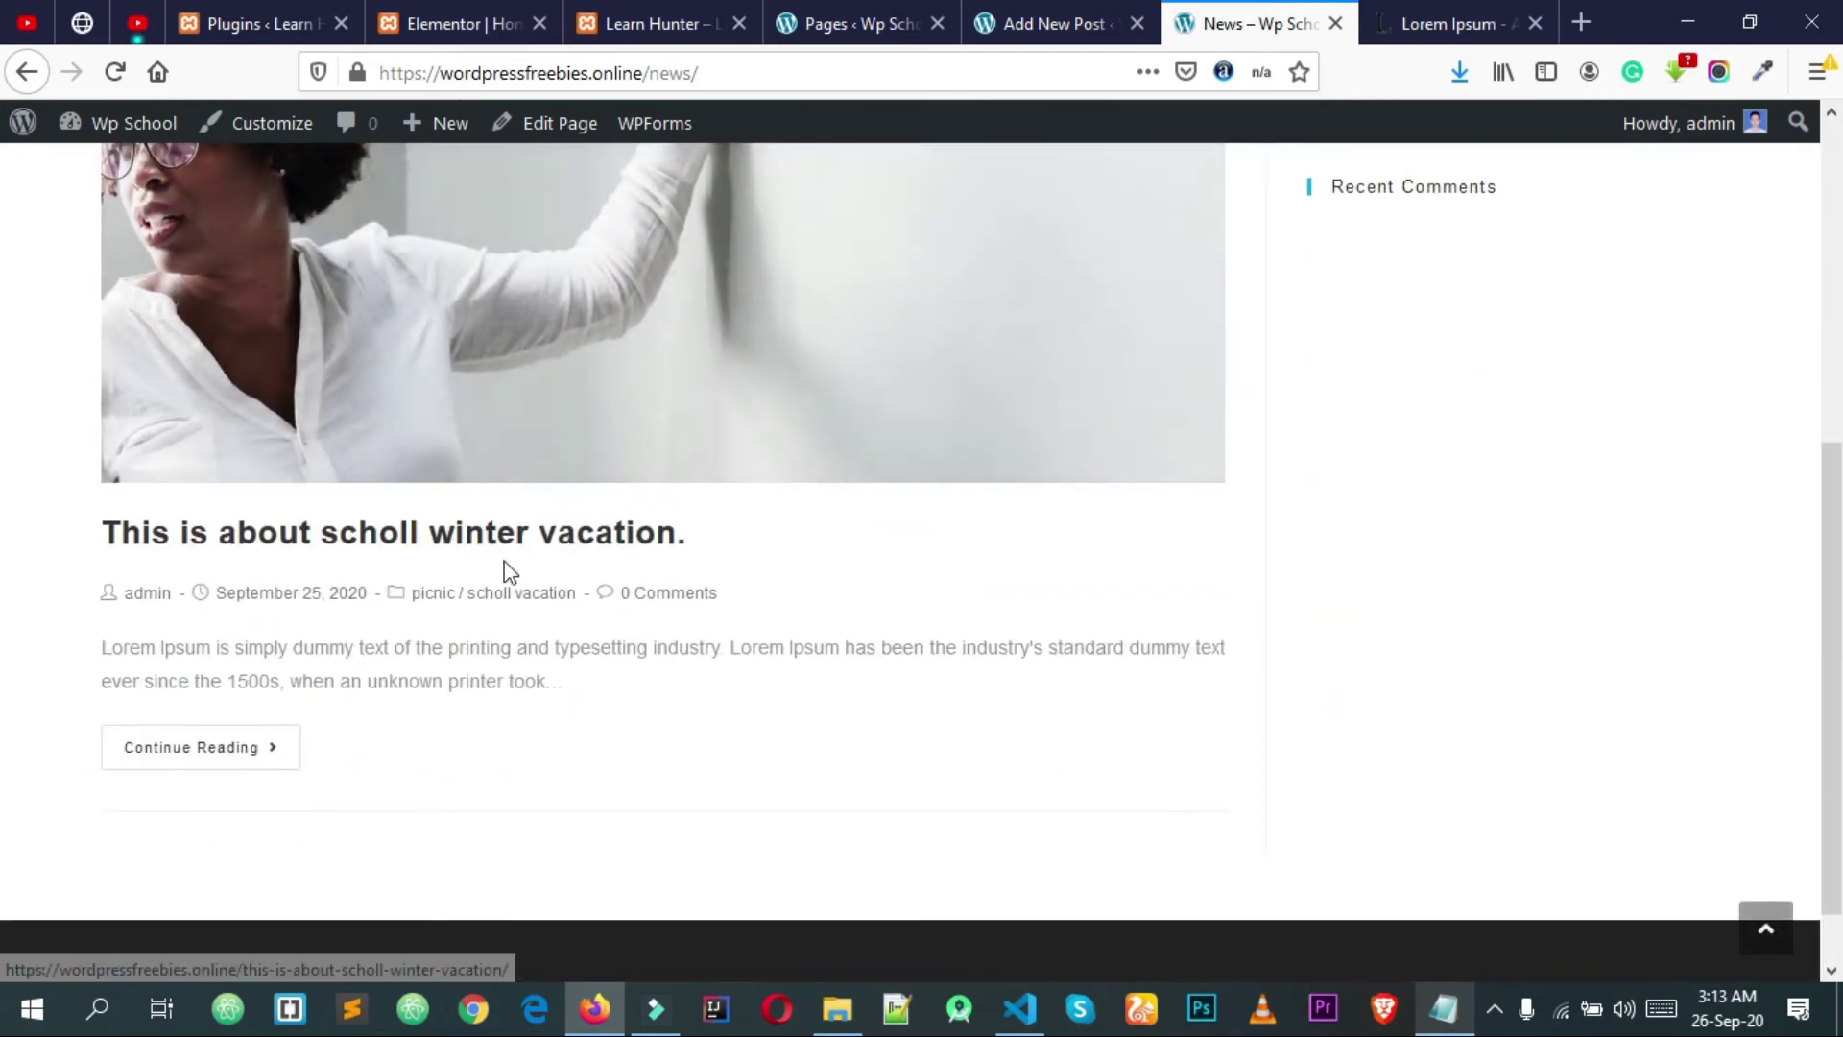
click(444, 544)
Step: Review the published post, then go to the site's About Us page
scroll(1128, 432, down, 5)
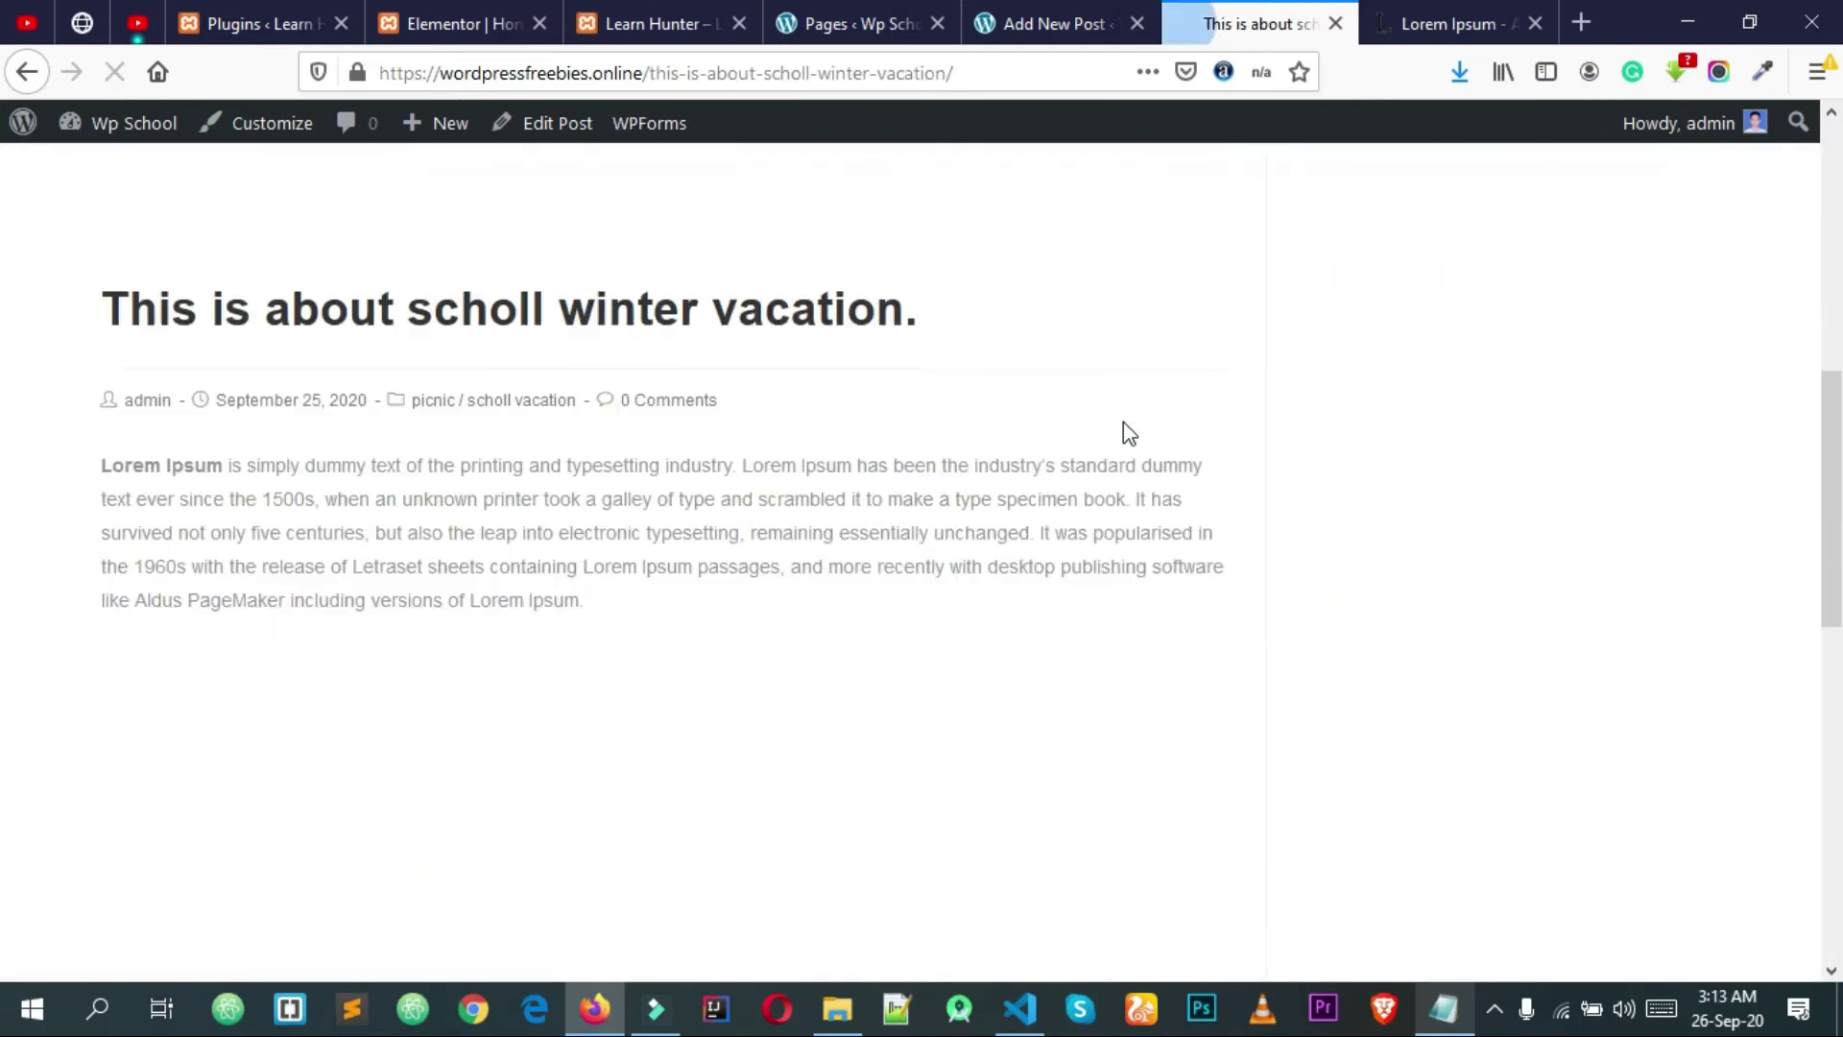
scroll(873, 518, down, 10)
scroll(873, 518, up, 14)
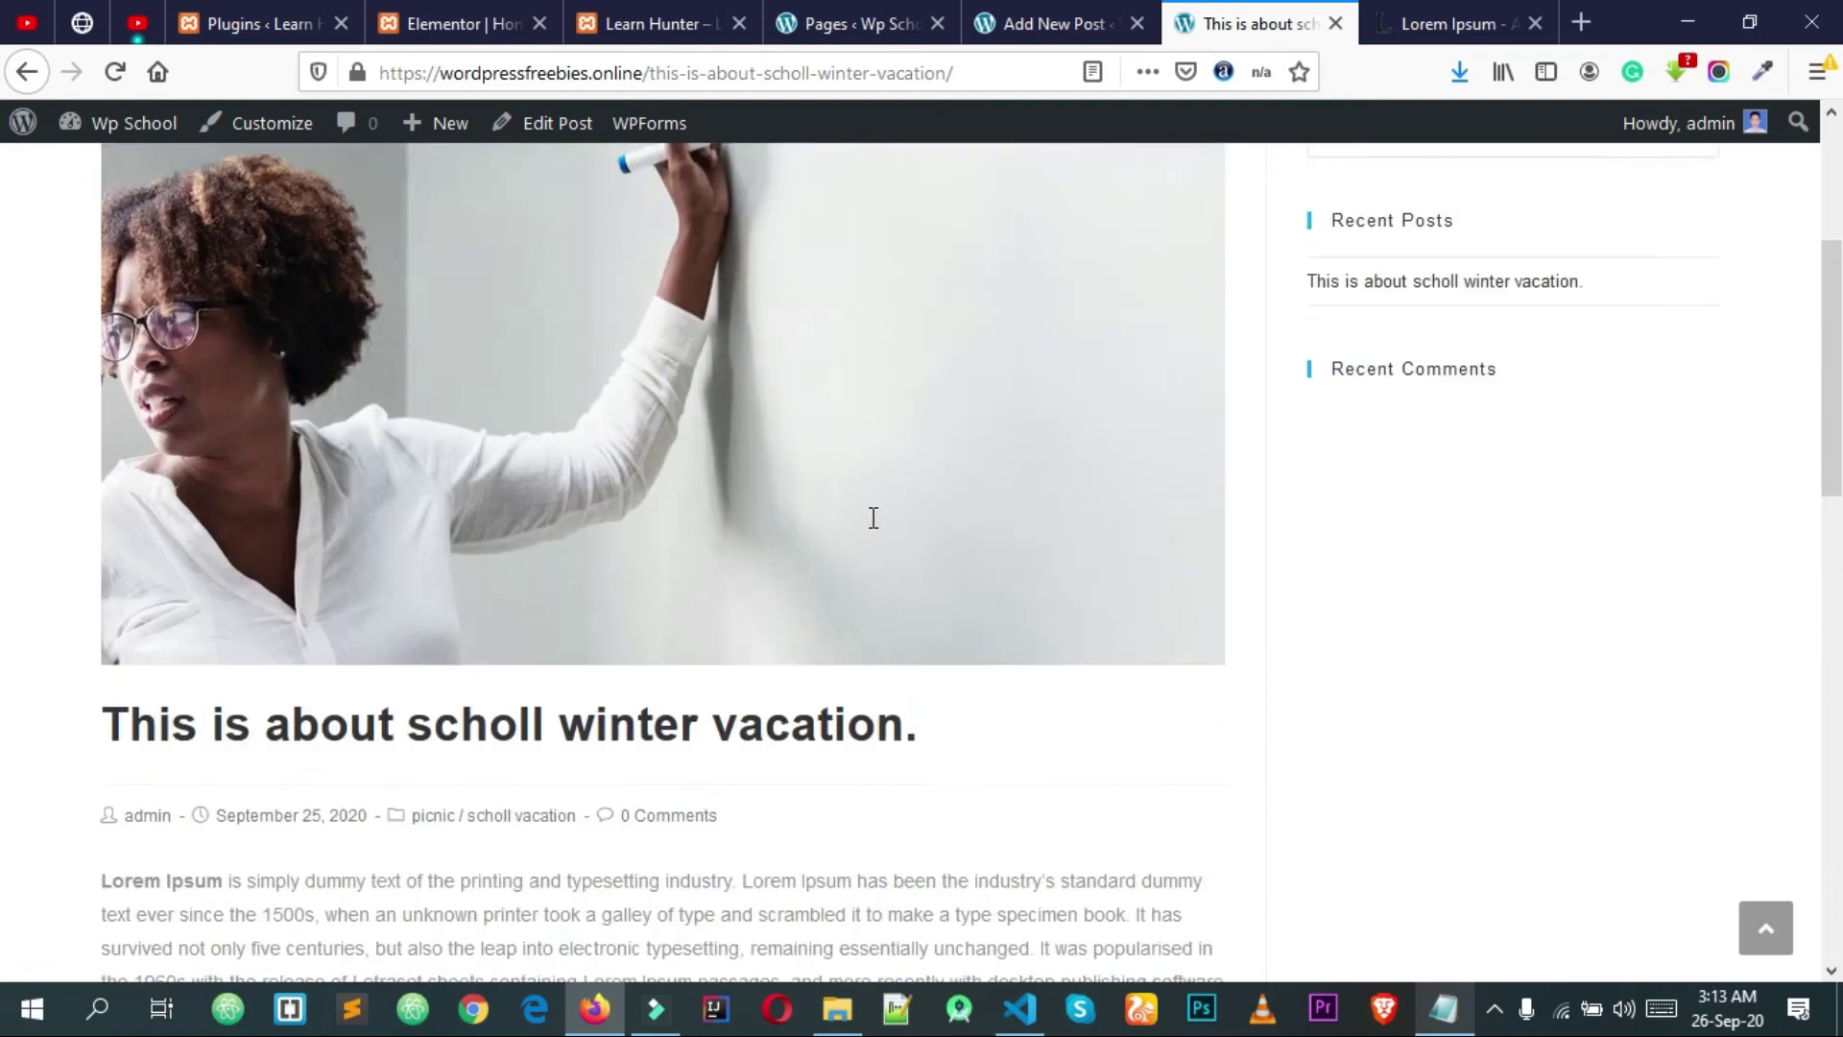
scroll(873, 518, up, 3)
scroll(1016, 523, down, 10)
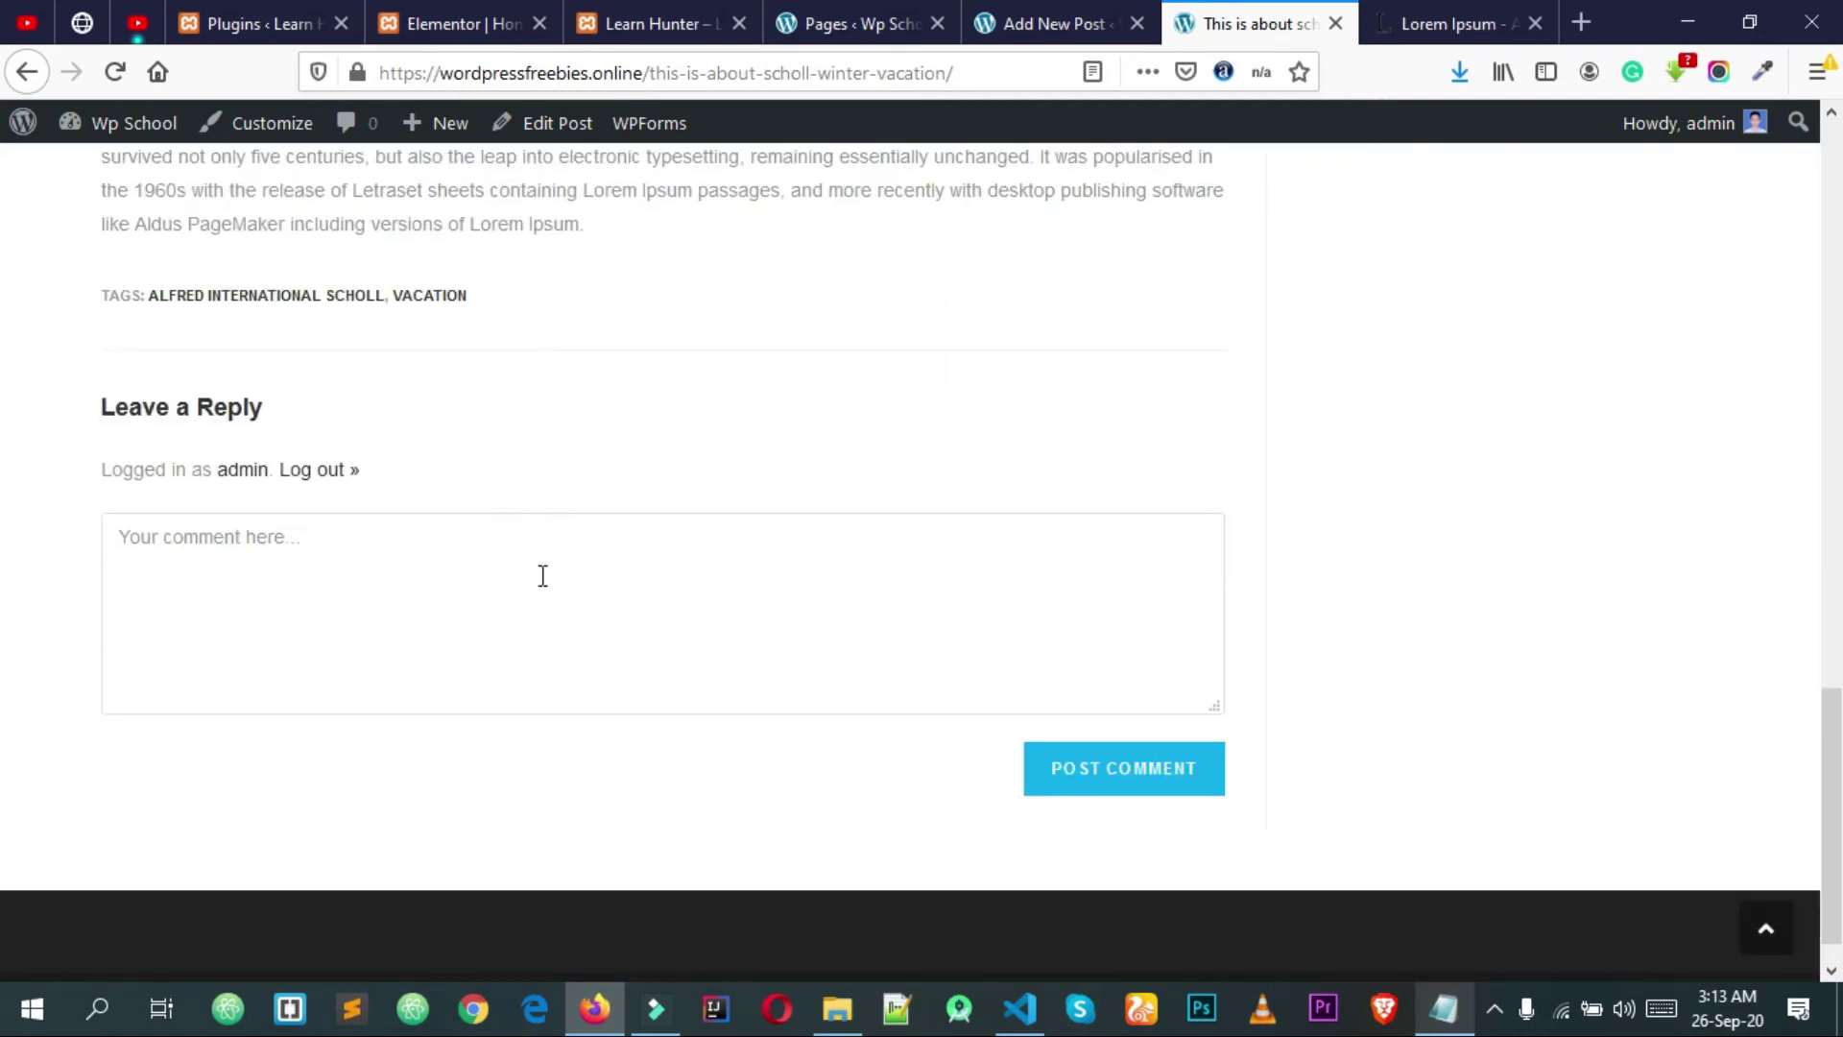
scroll(542, 576, up, 12)
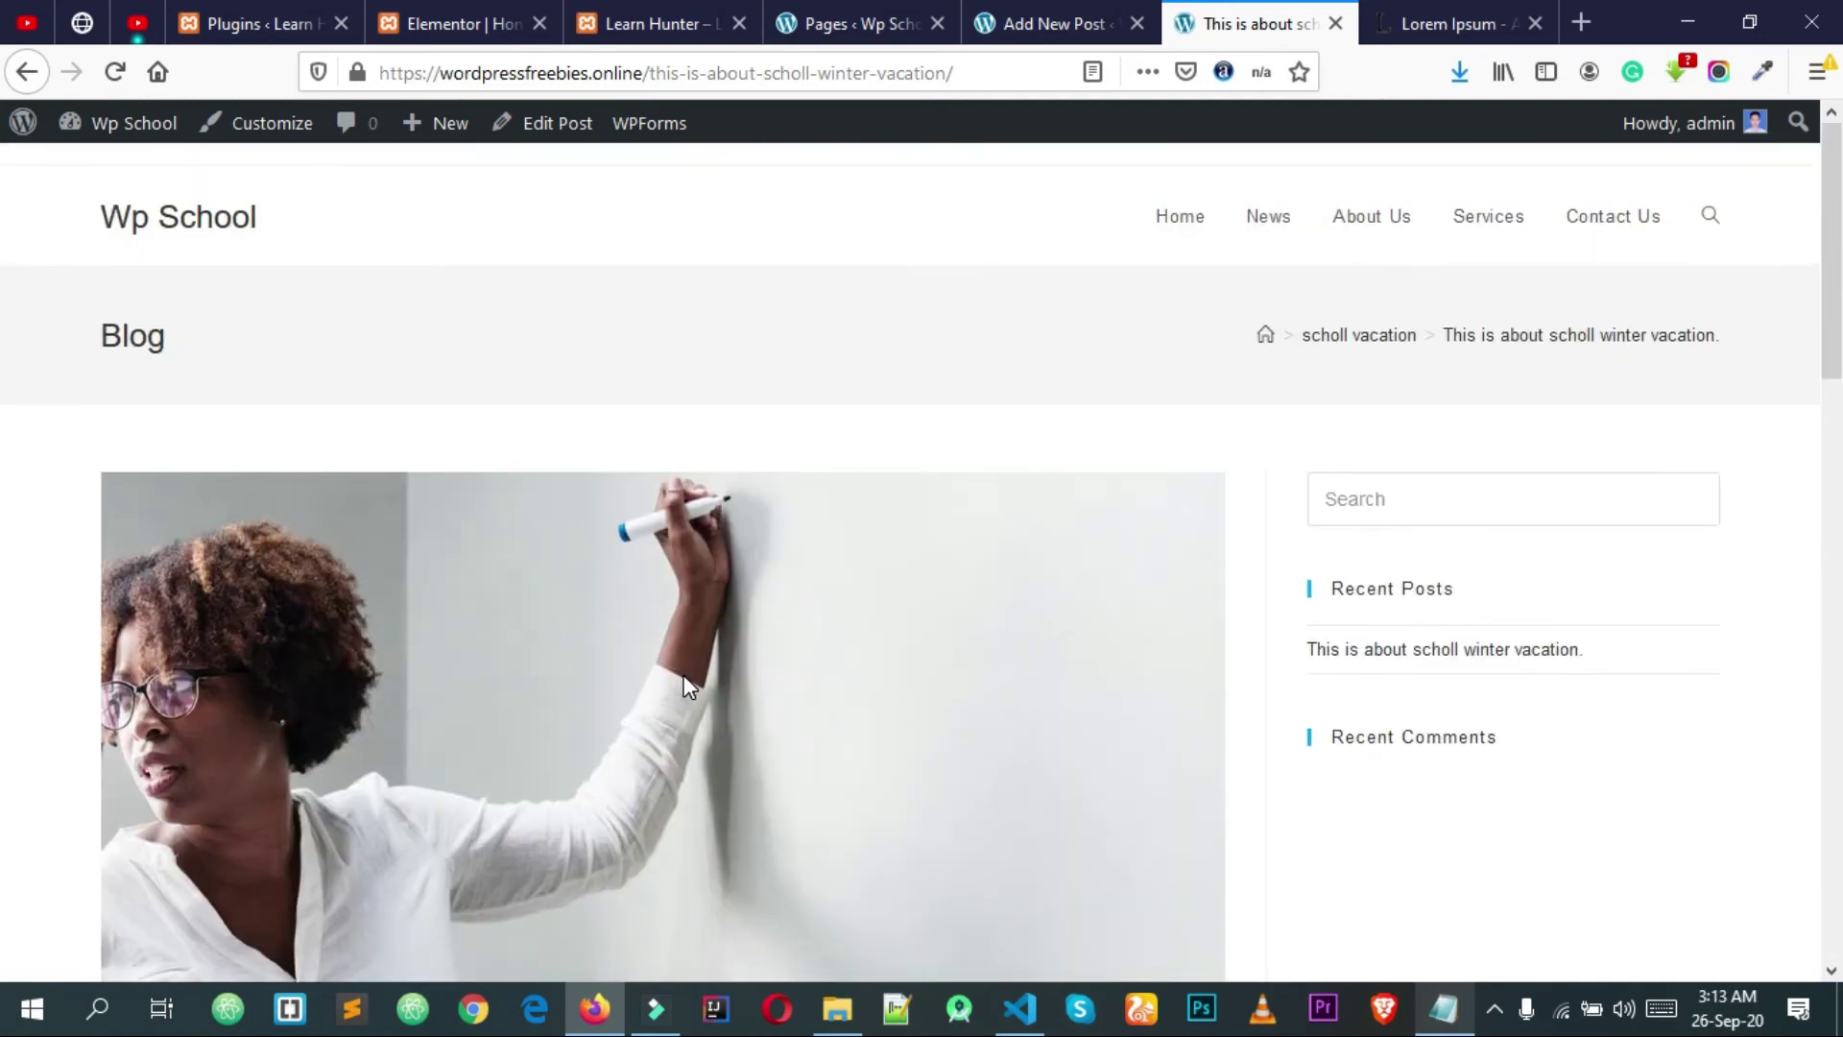
click(1380, 218)
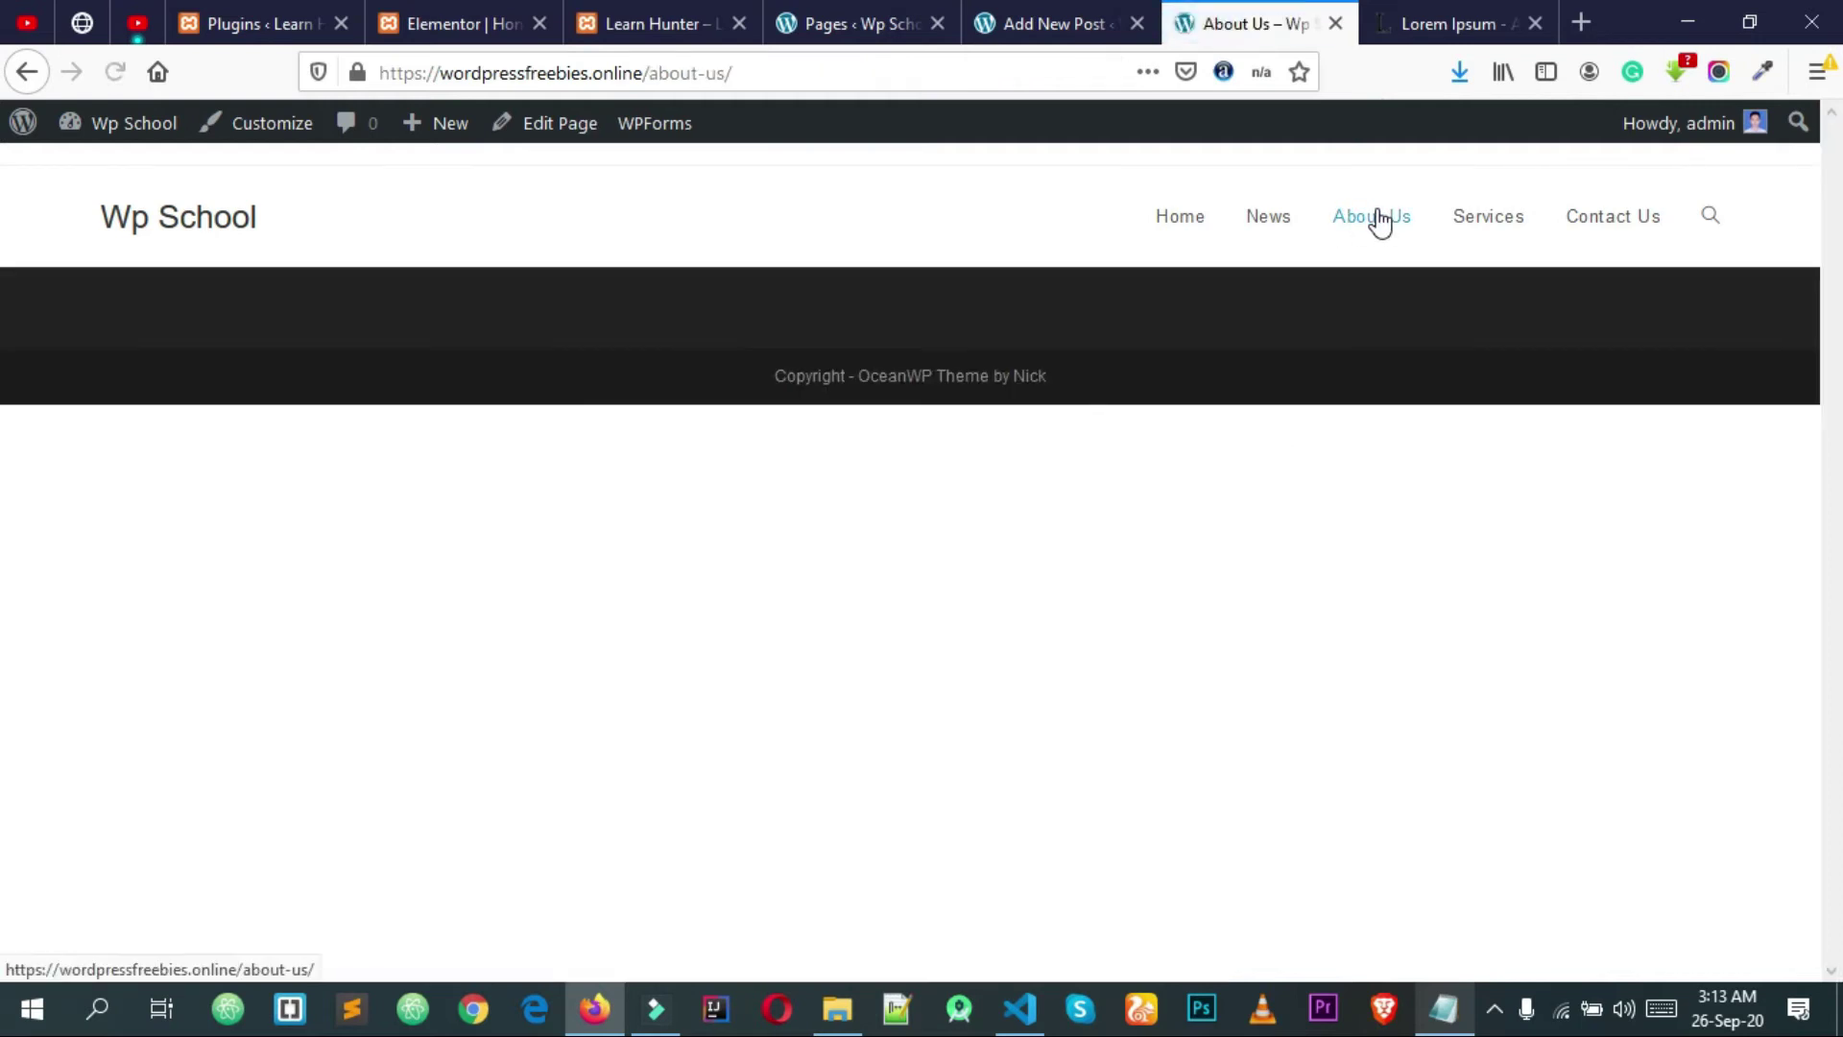
Step: Compare with the Learn Hunter demo's About Us page, then edit the Wp School About Us page
click(863, 16)
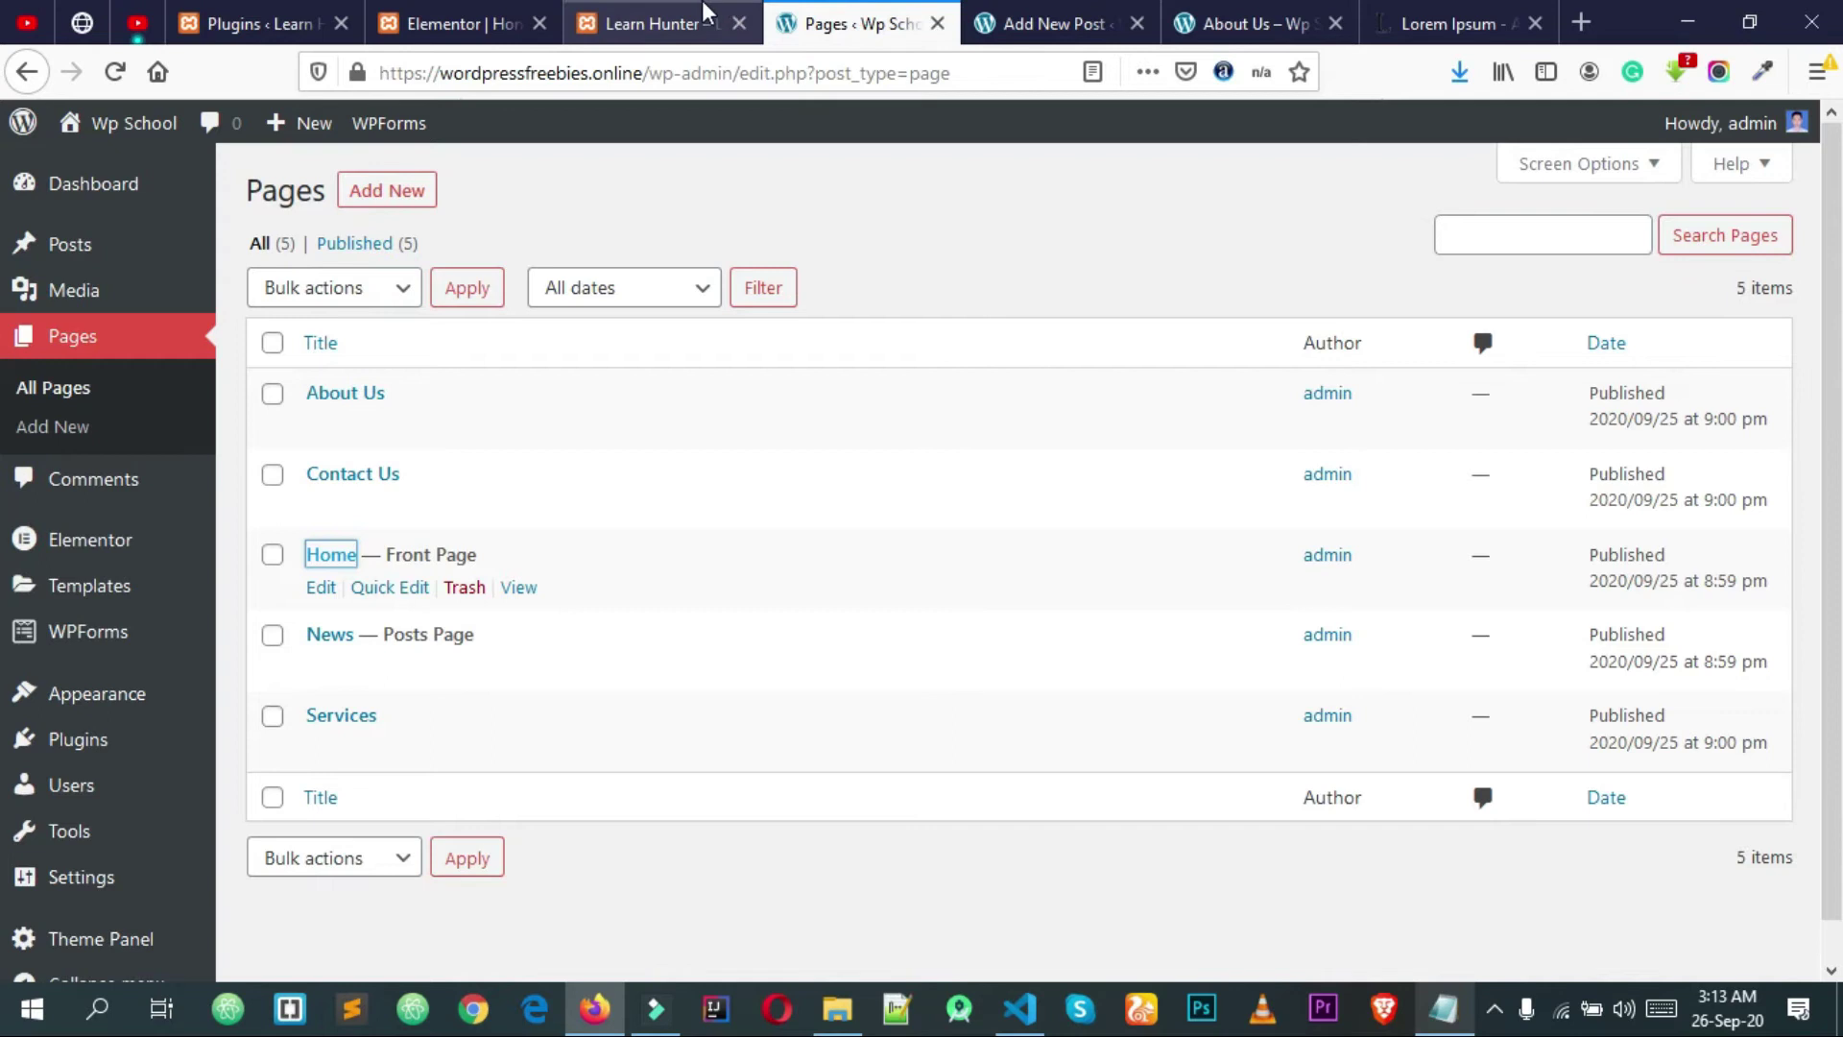
click(704, 11)
click(1182, 206)
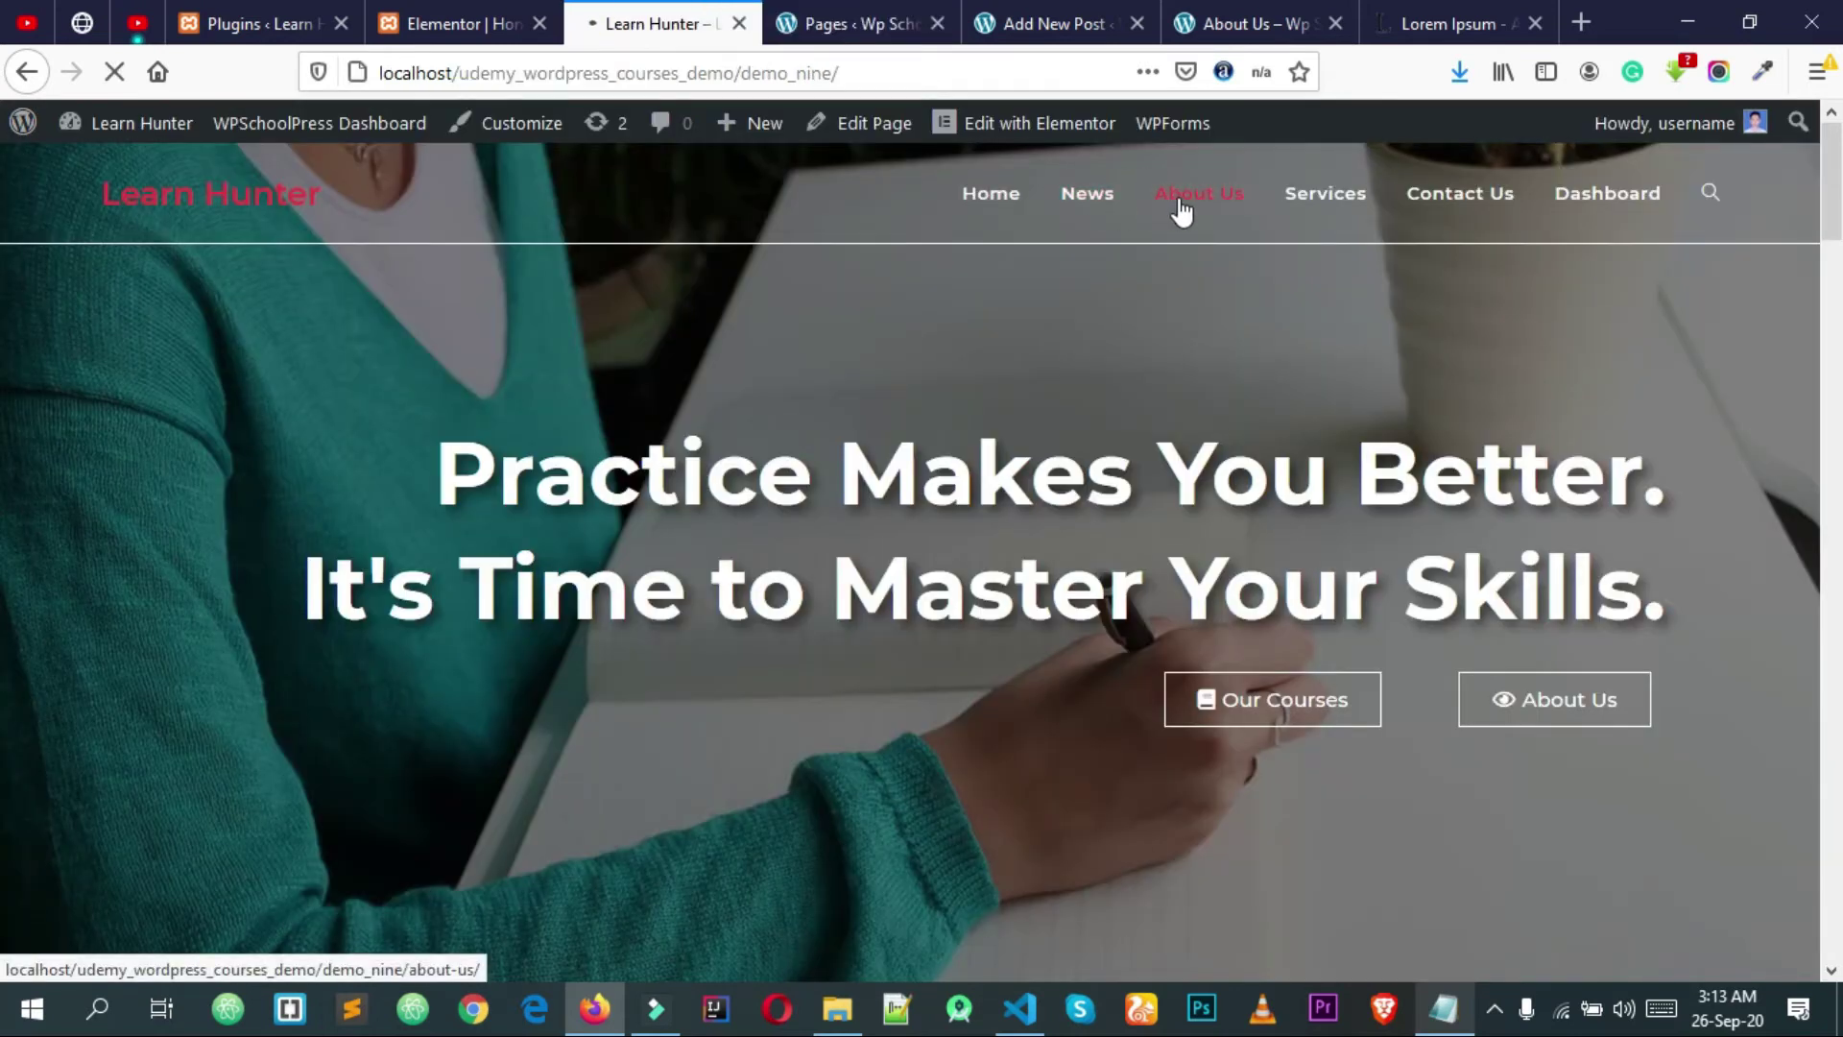
scroll(1109, 437, down, 10)
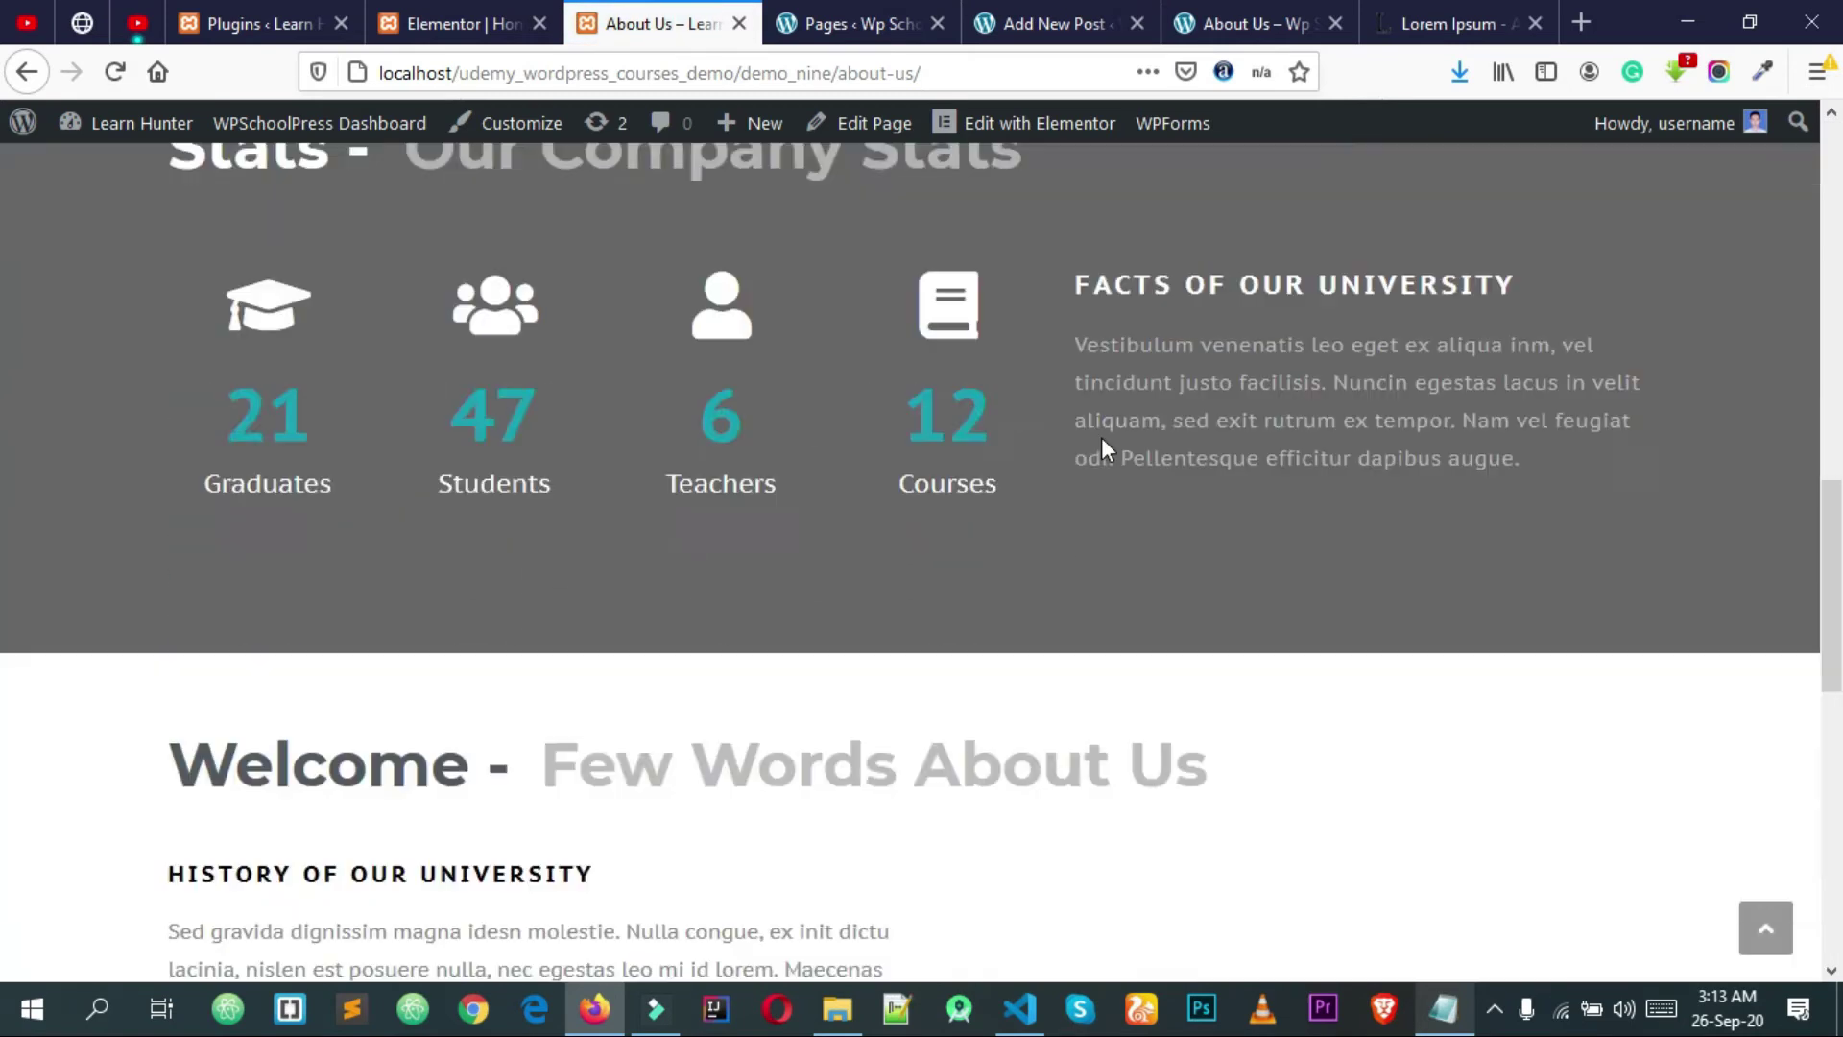
scroll(1102, 443, down, 5)
scroll(1091, 585, up, 10)
click(1252, 23)
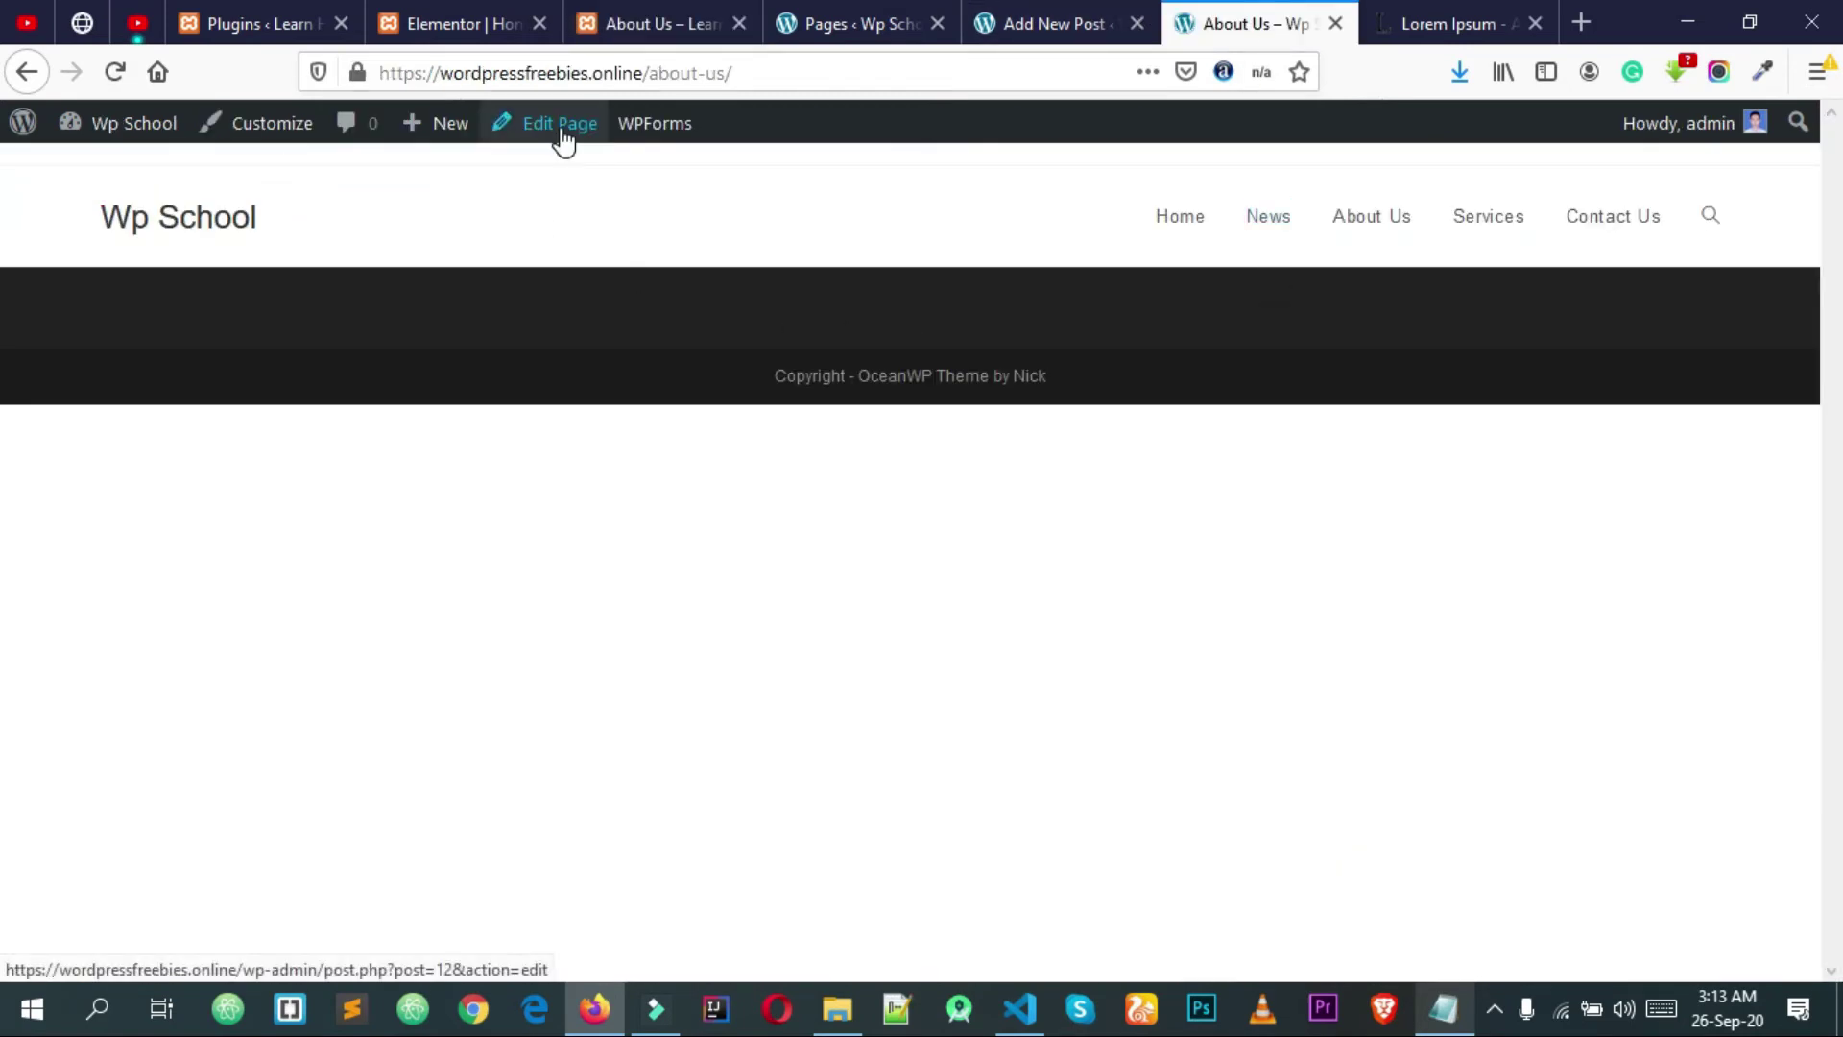
click(562, 139)
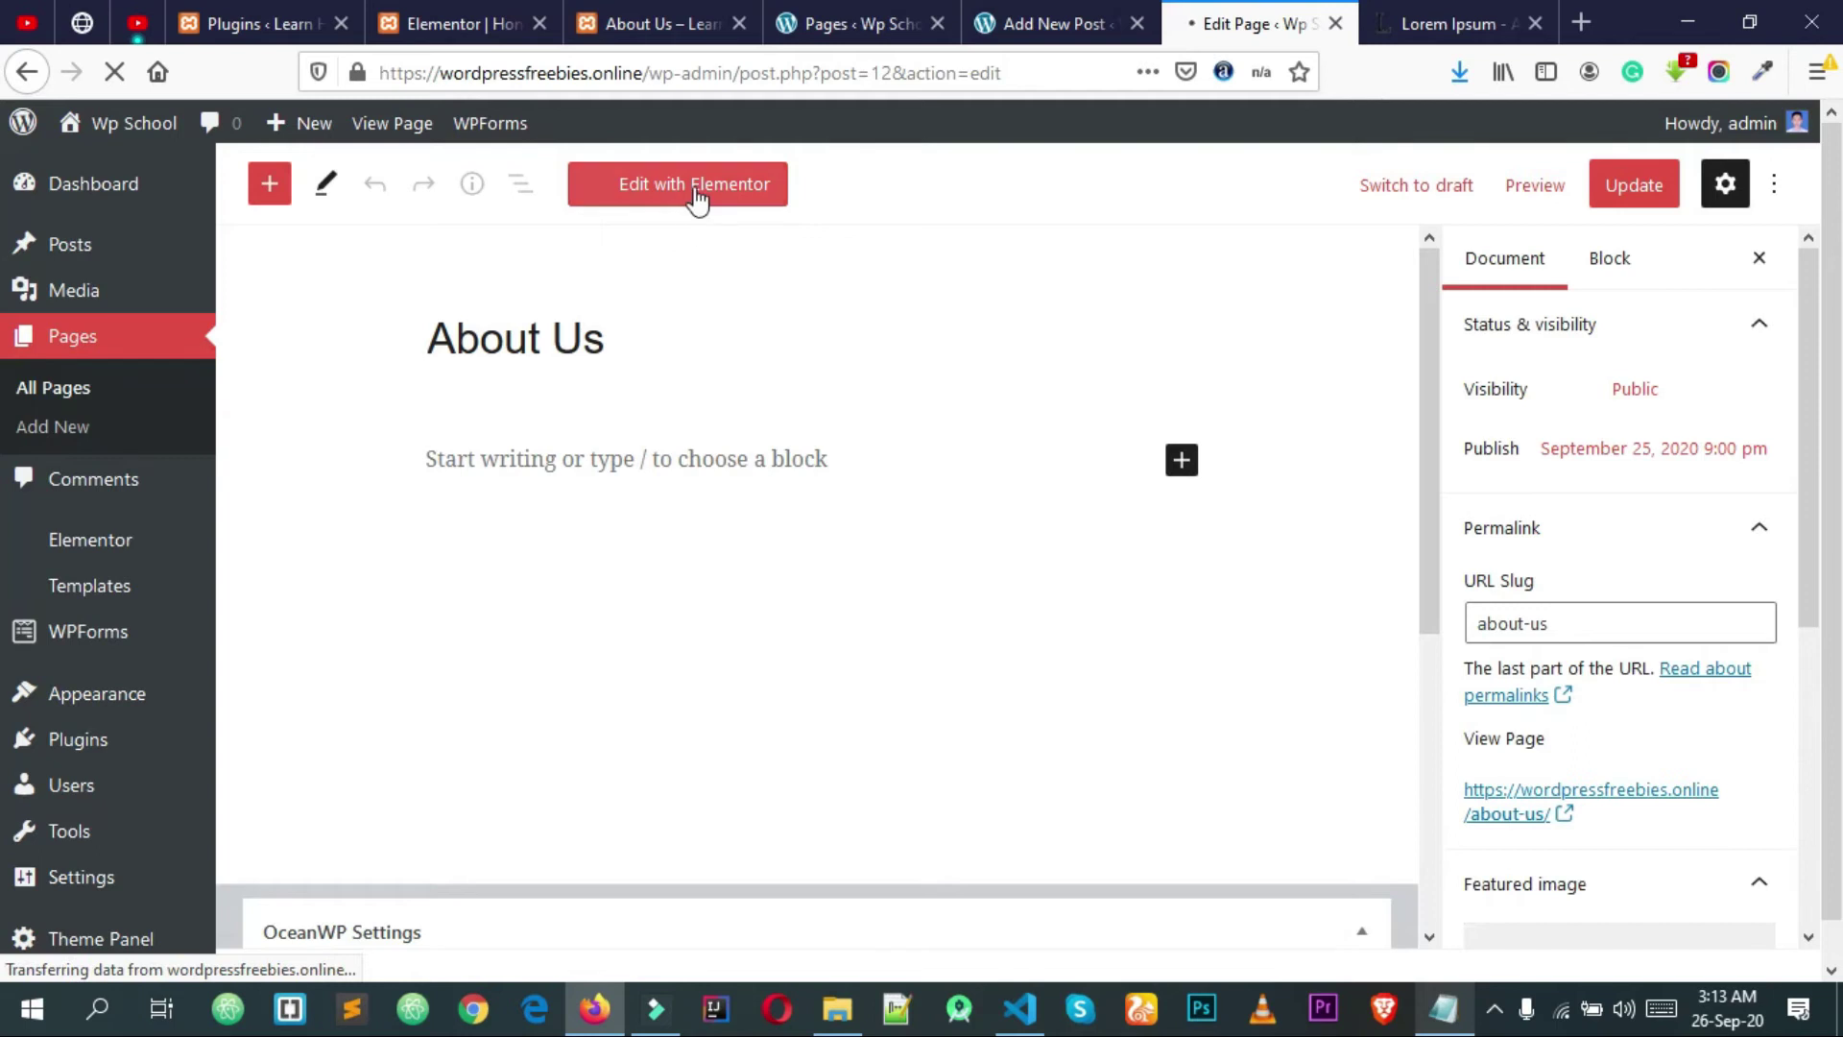
Step: Open About Us in Elementor and import the About Us template JSON into the library
click(695, 188)
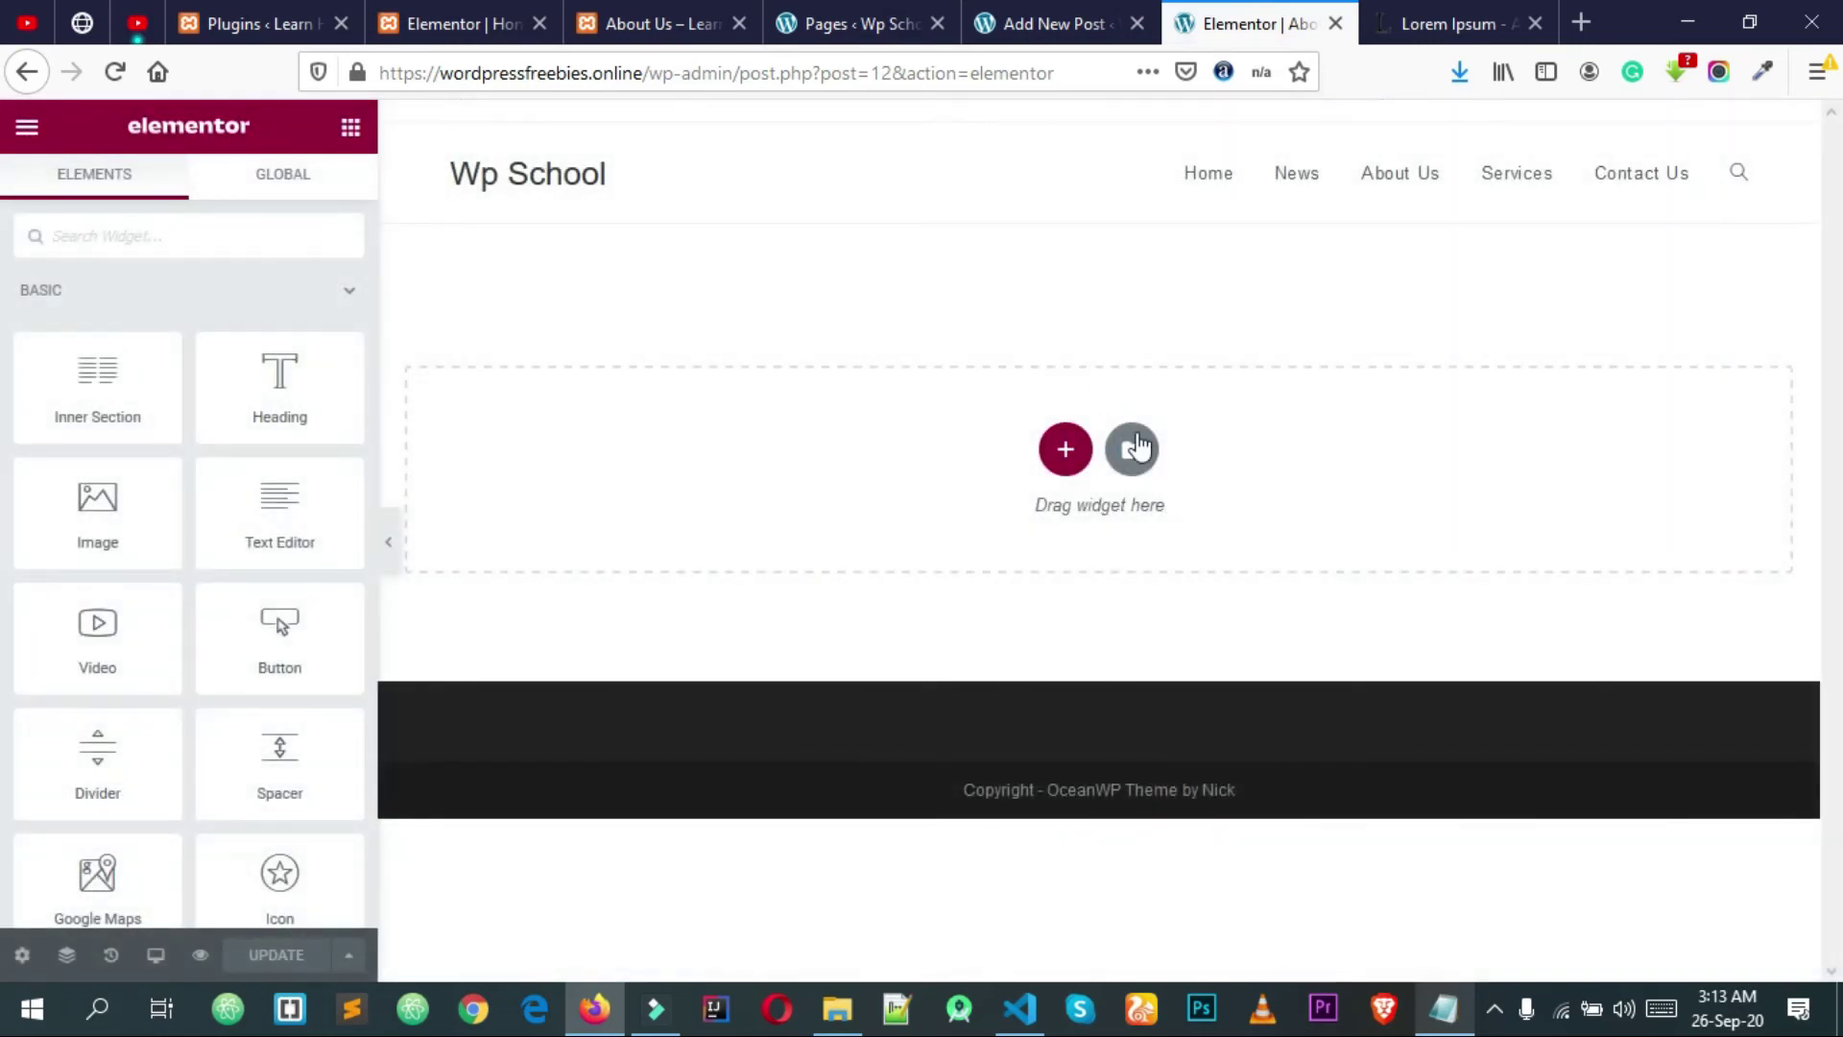
click(1148, 446)
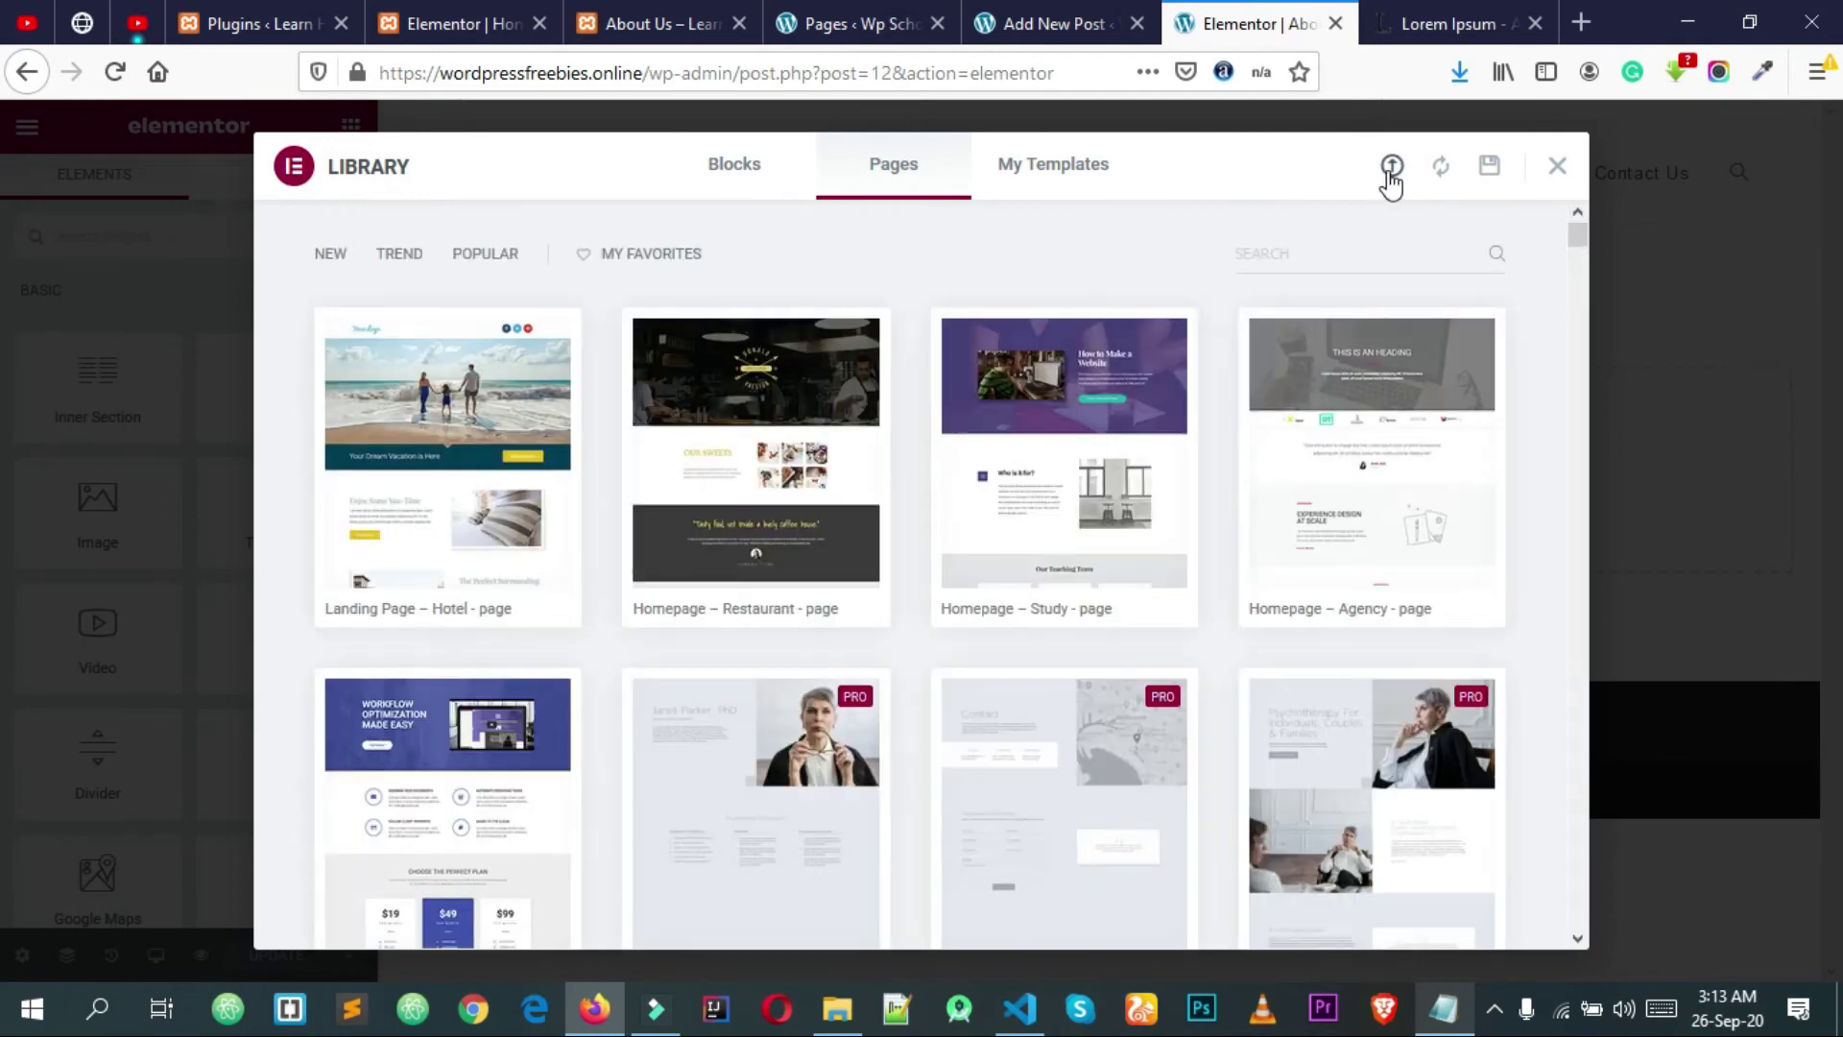
click(1390, 183)
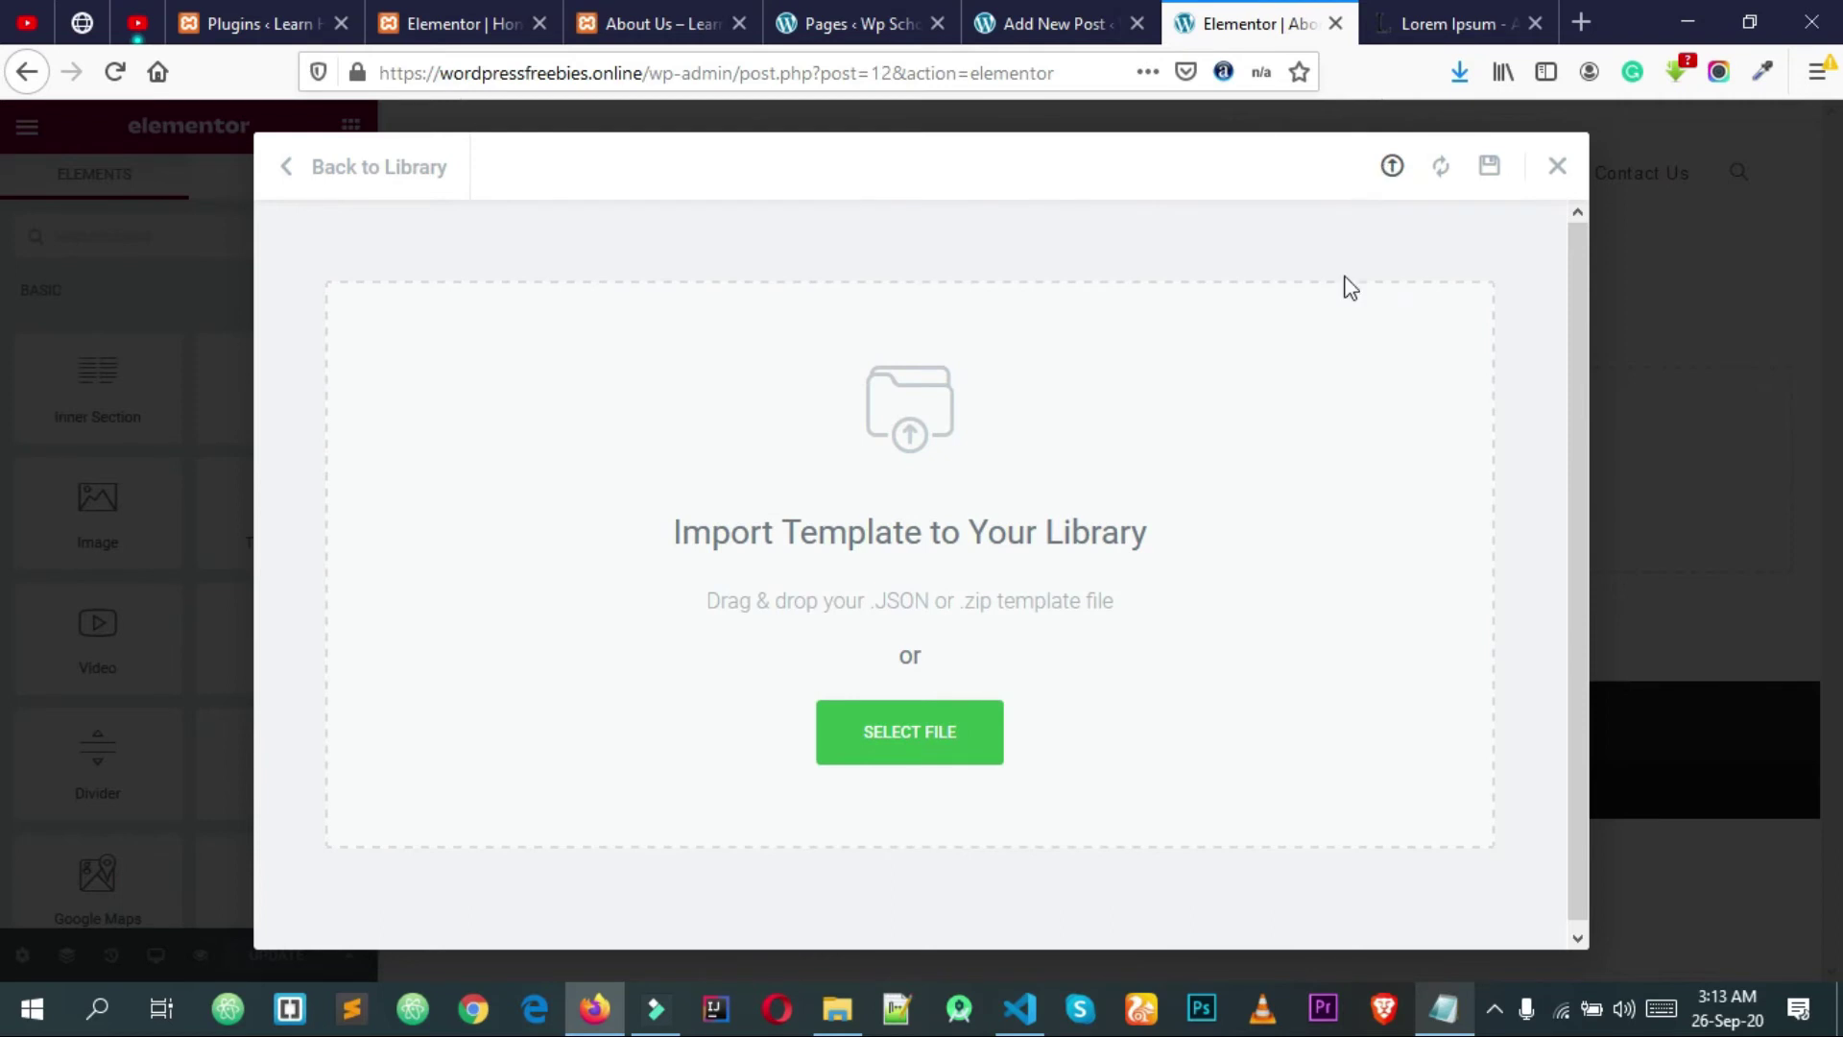
click(906, 735)
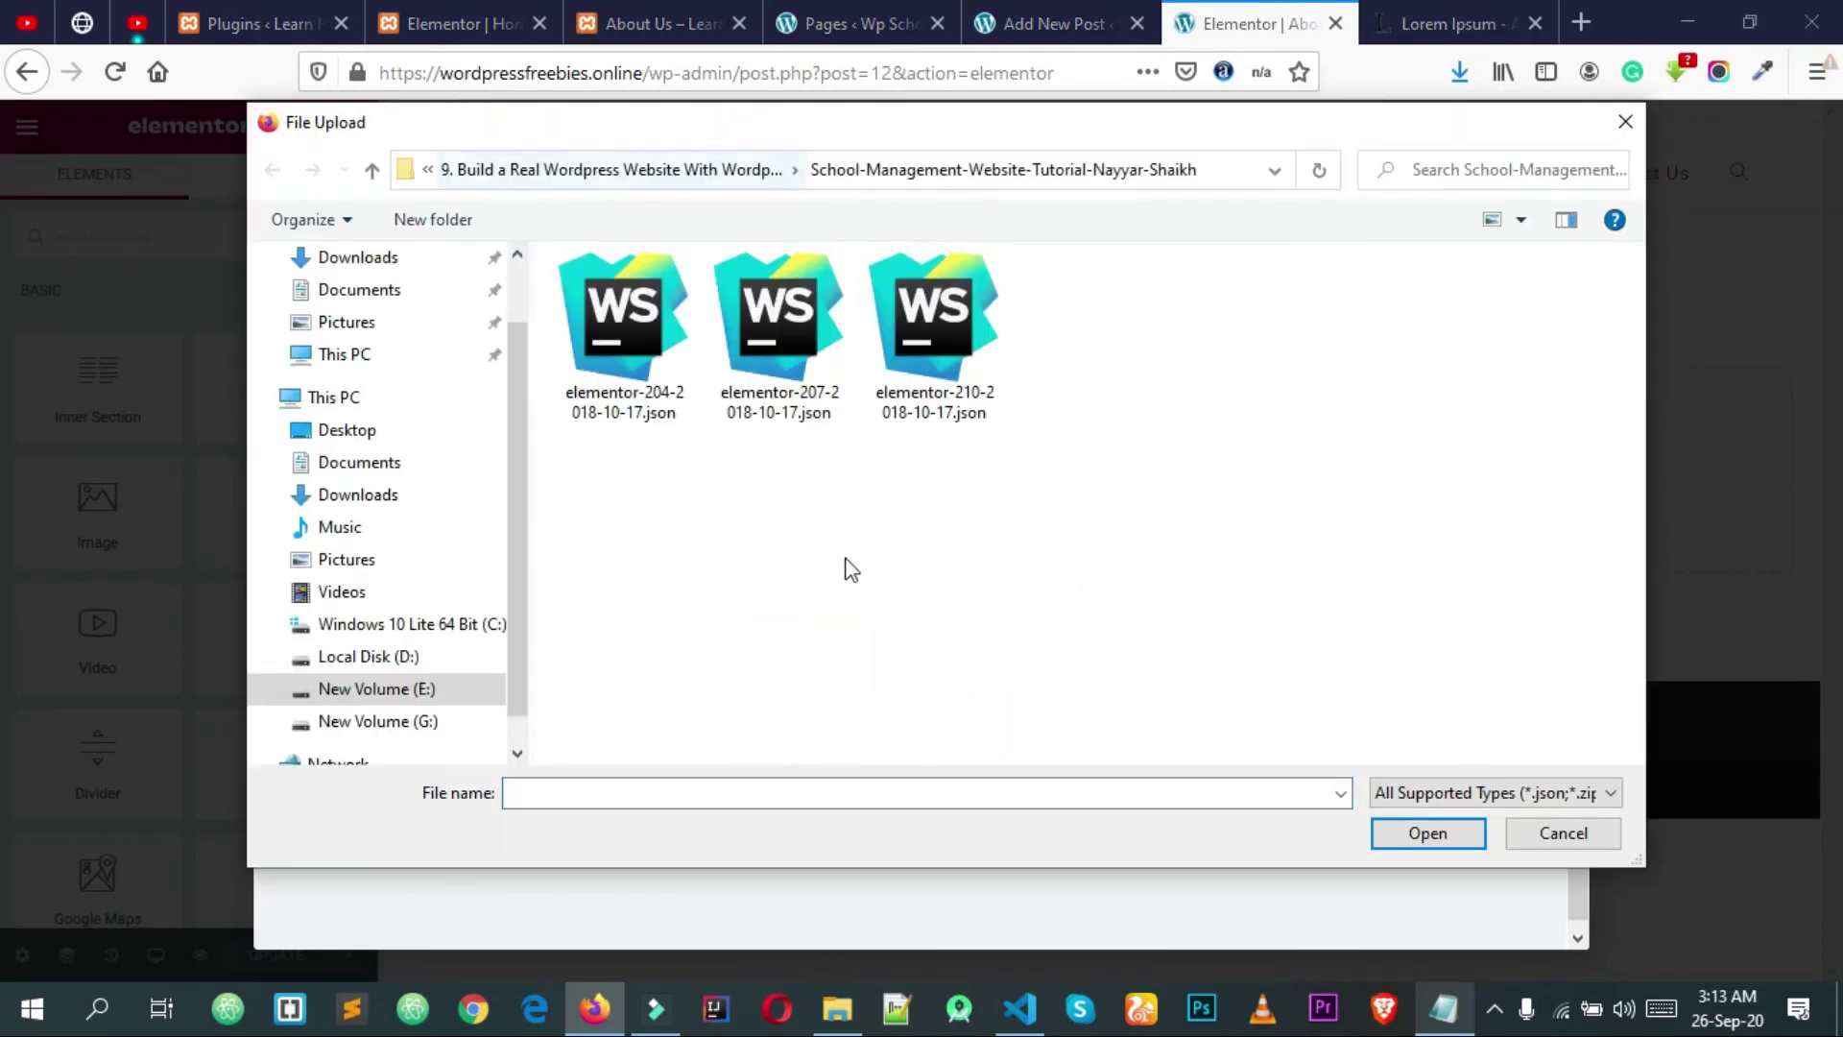
click(684, 175)
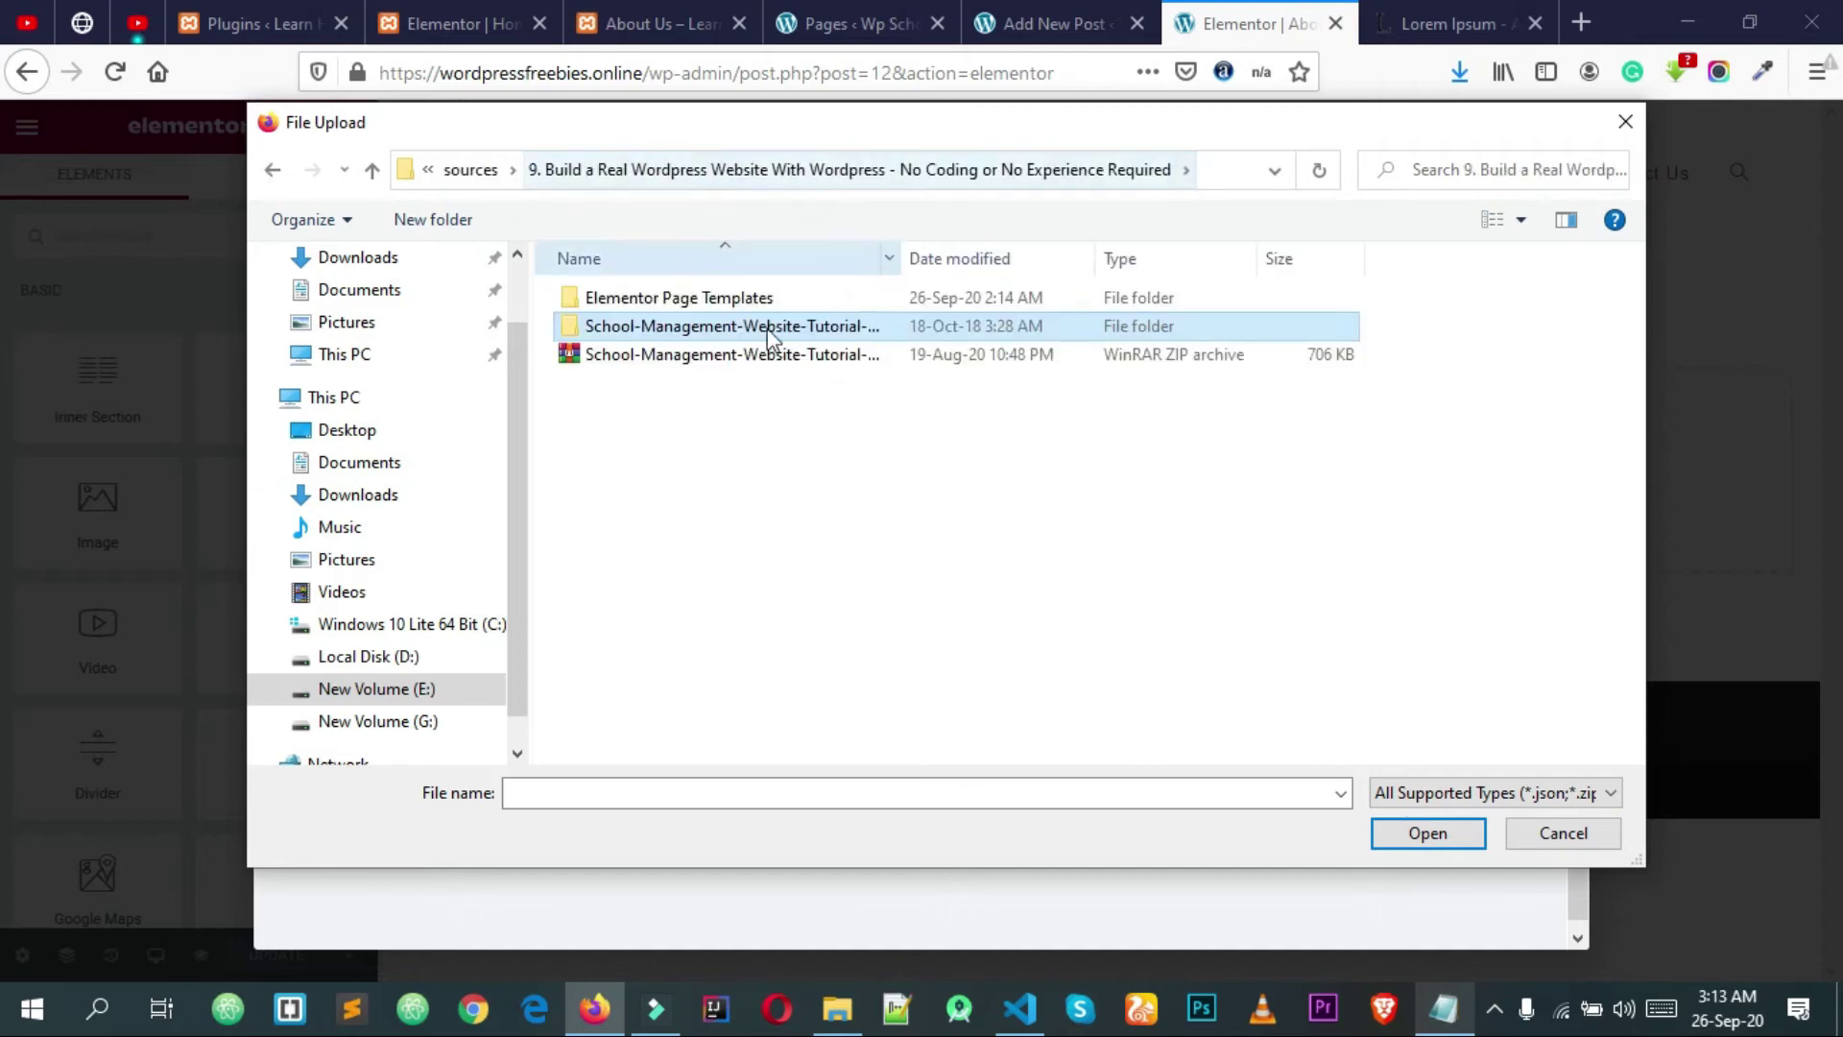
double_click(682, 305)
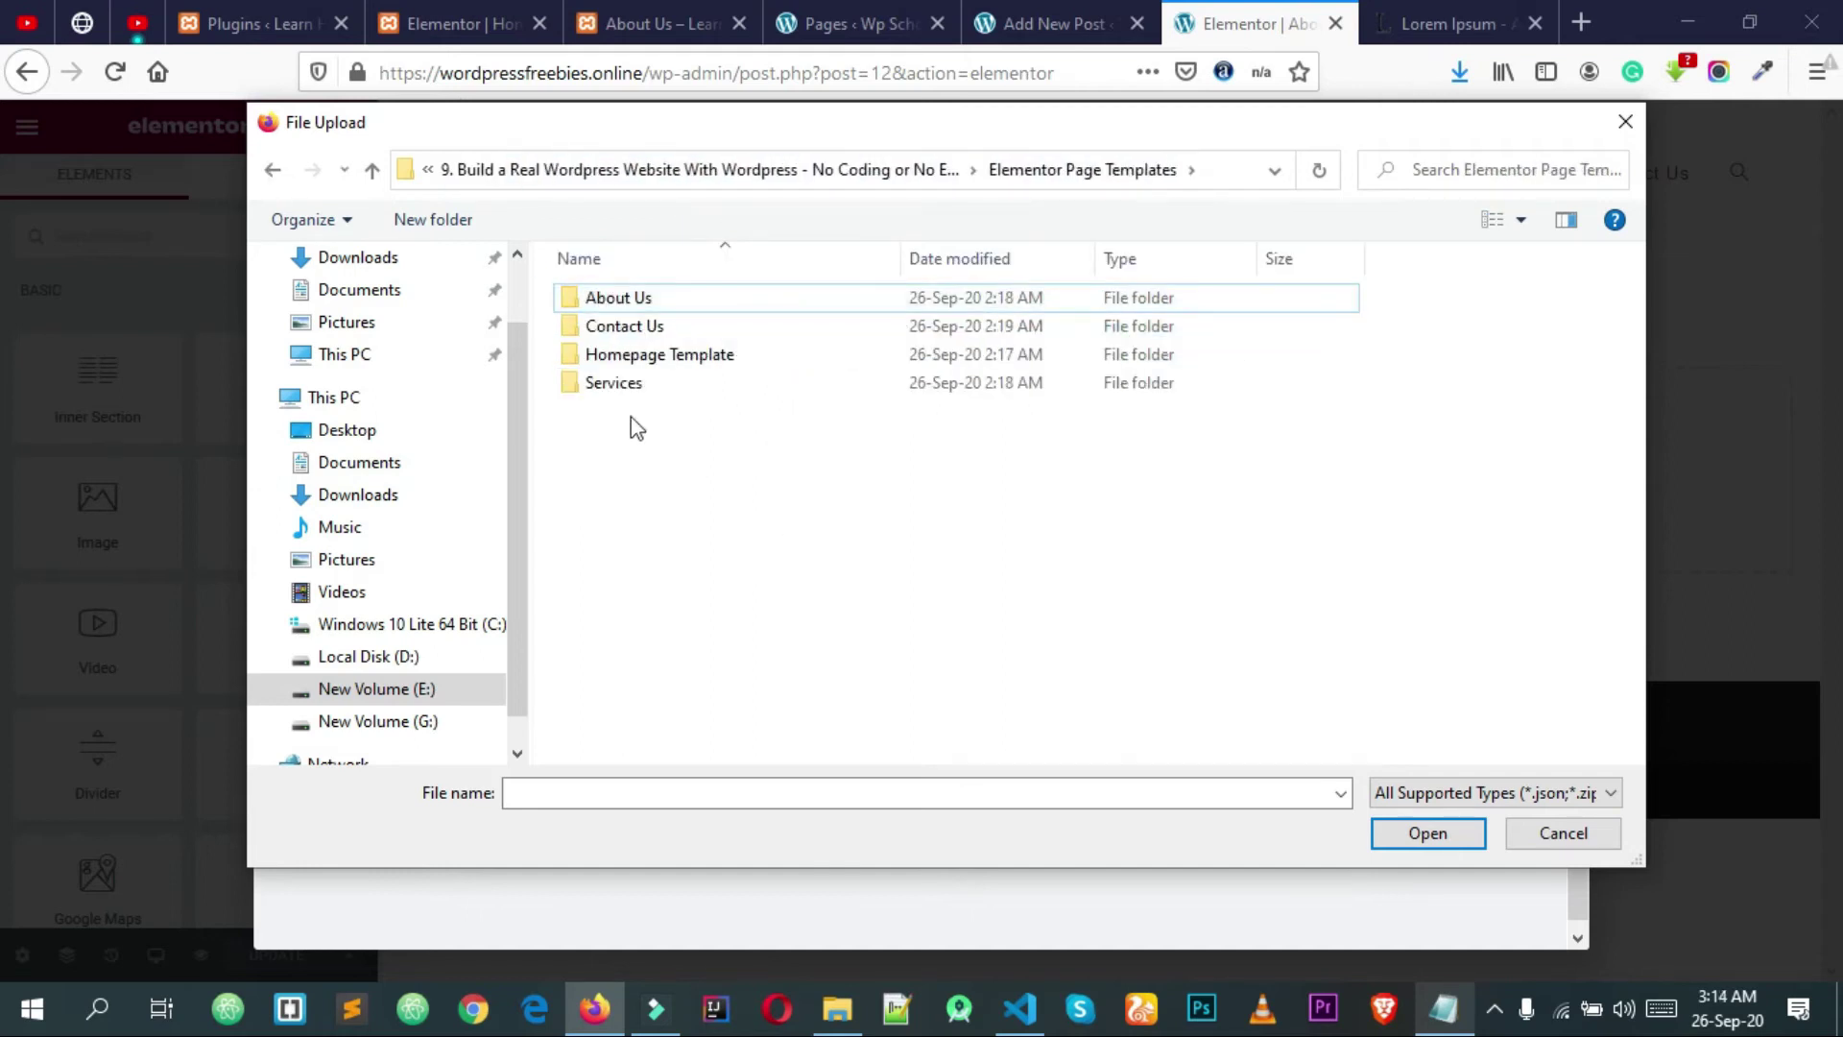
double_click(638, 300)
click(637, 305)
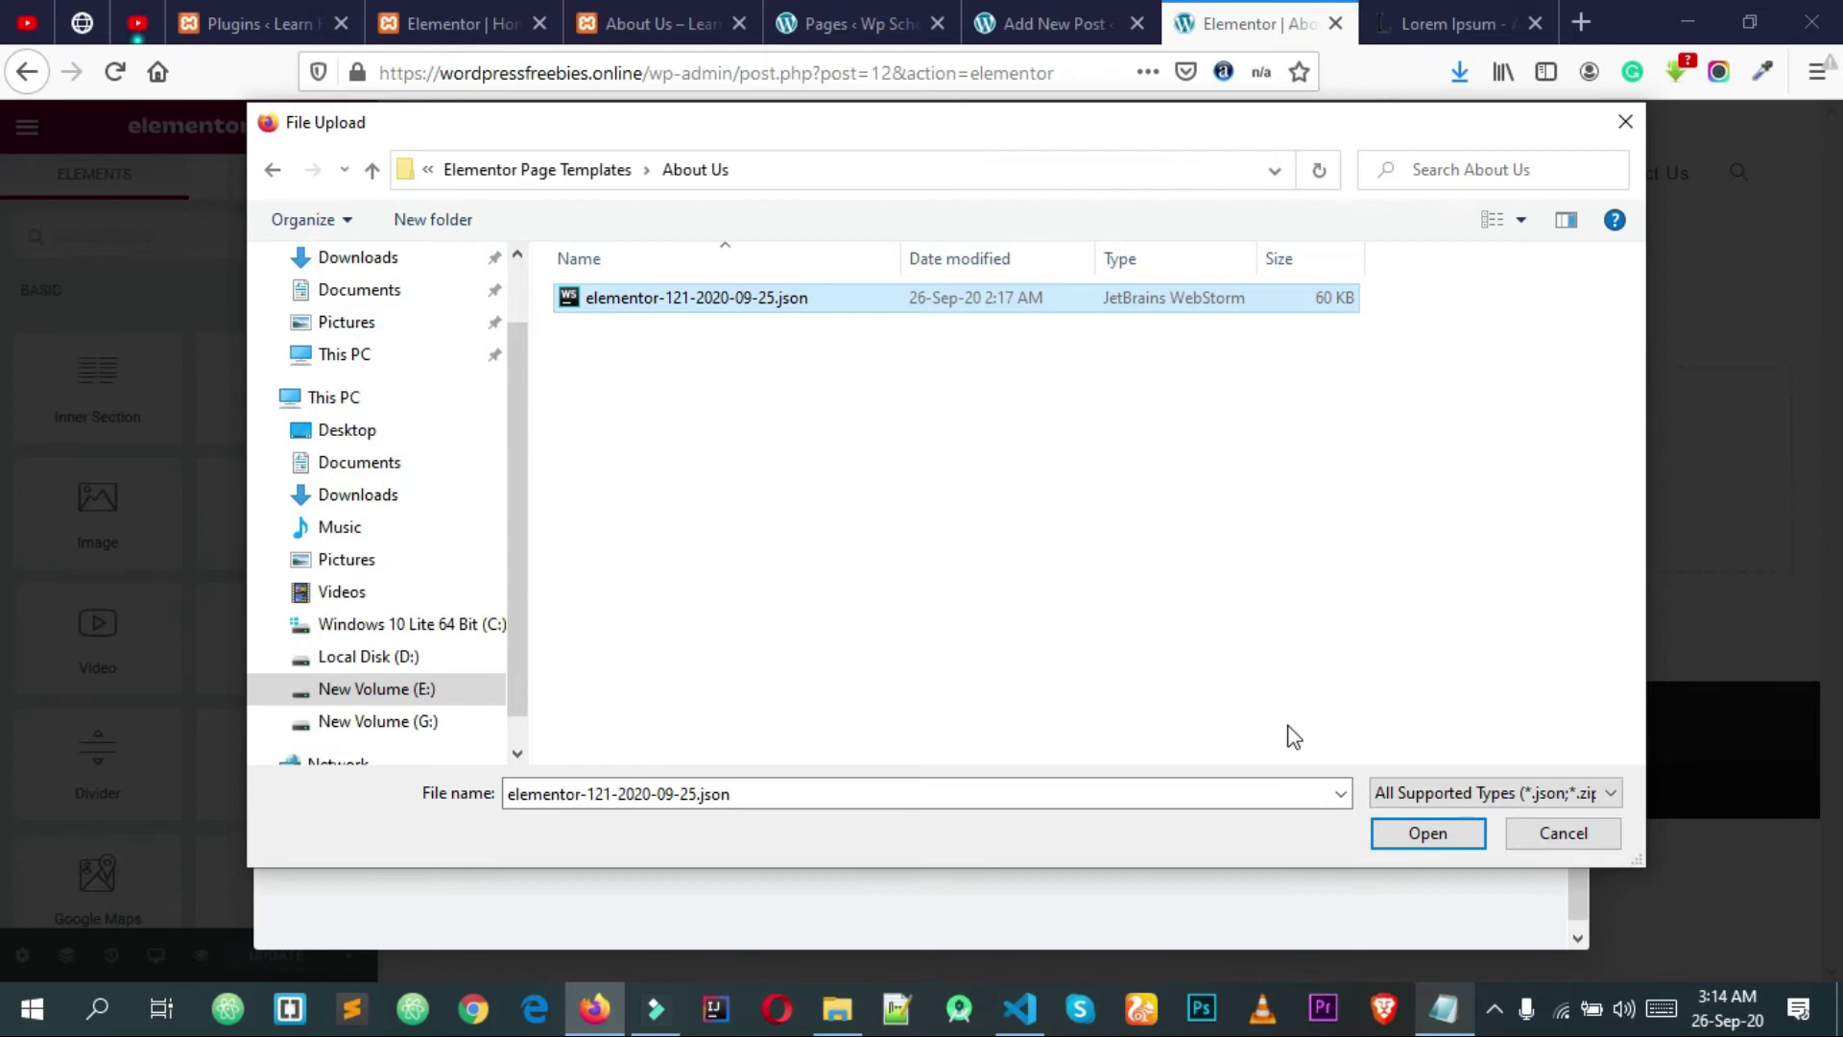
click(1423, 834)
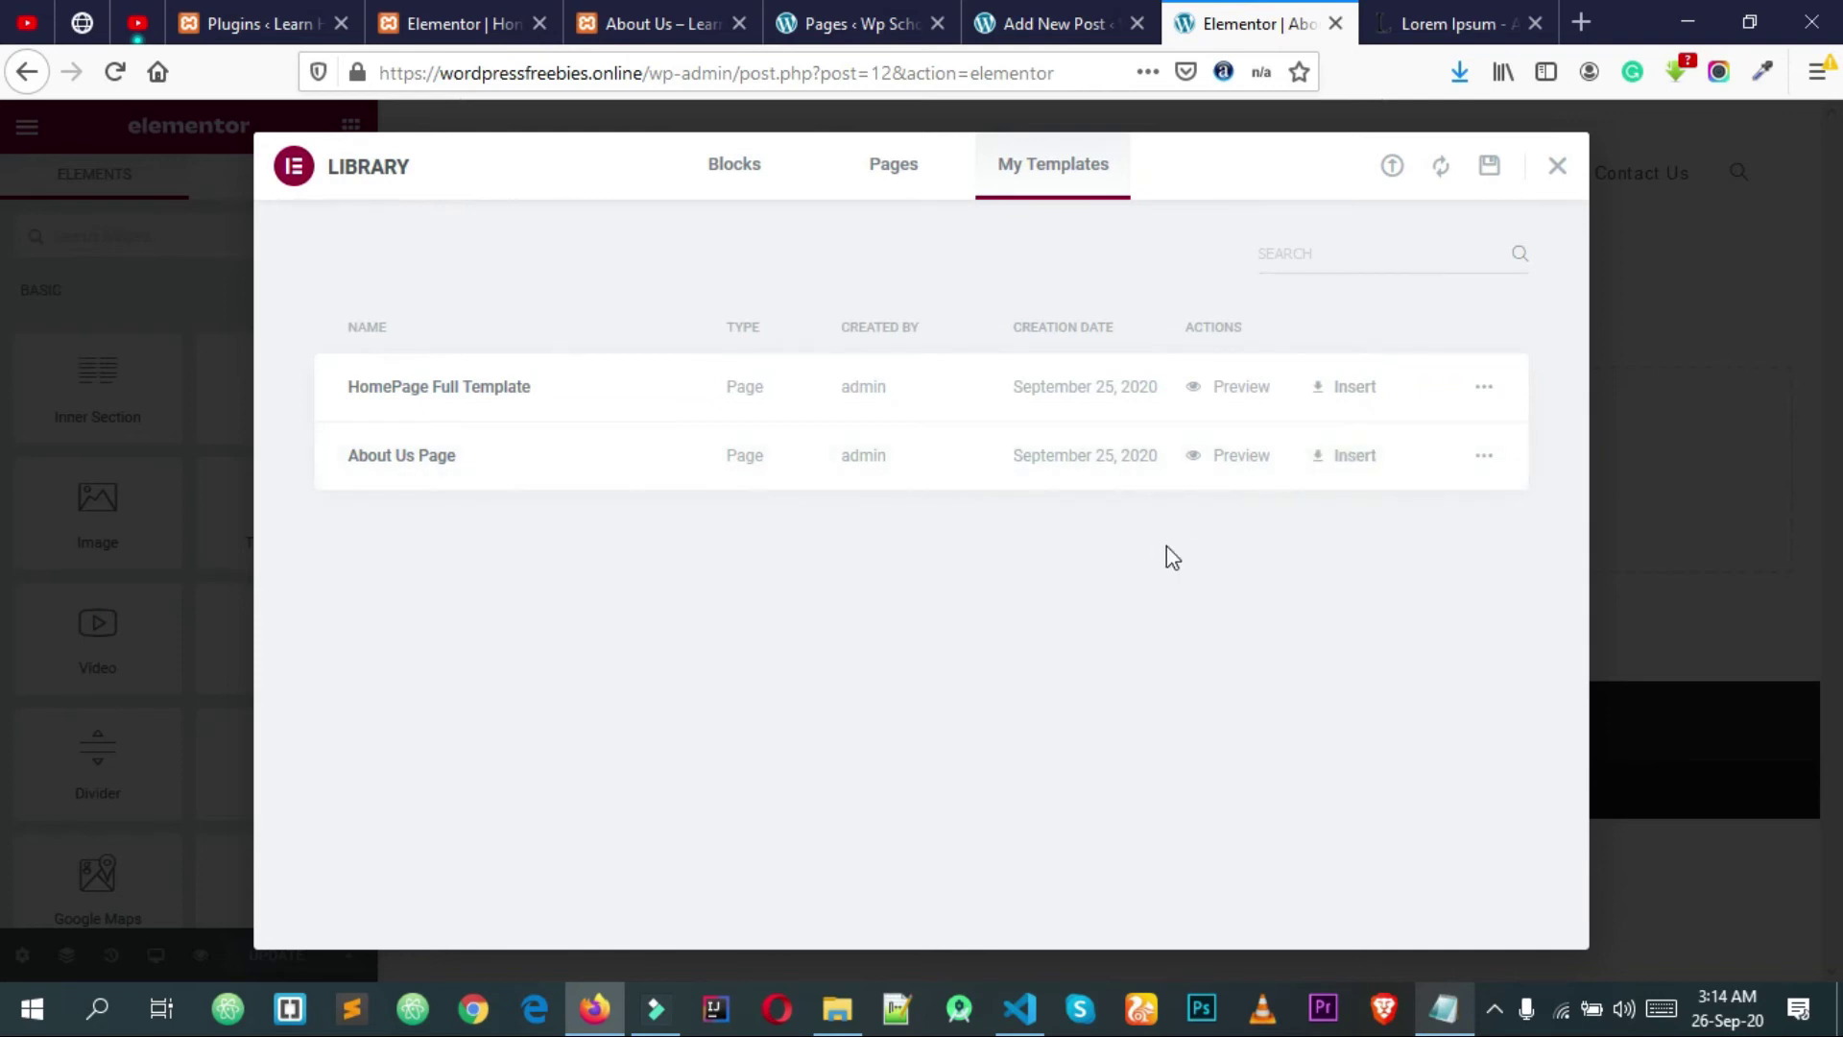
Step: Import the Contact Us template JSON into the template library
click(1393, 170)
click(935, 746)
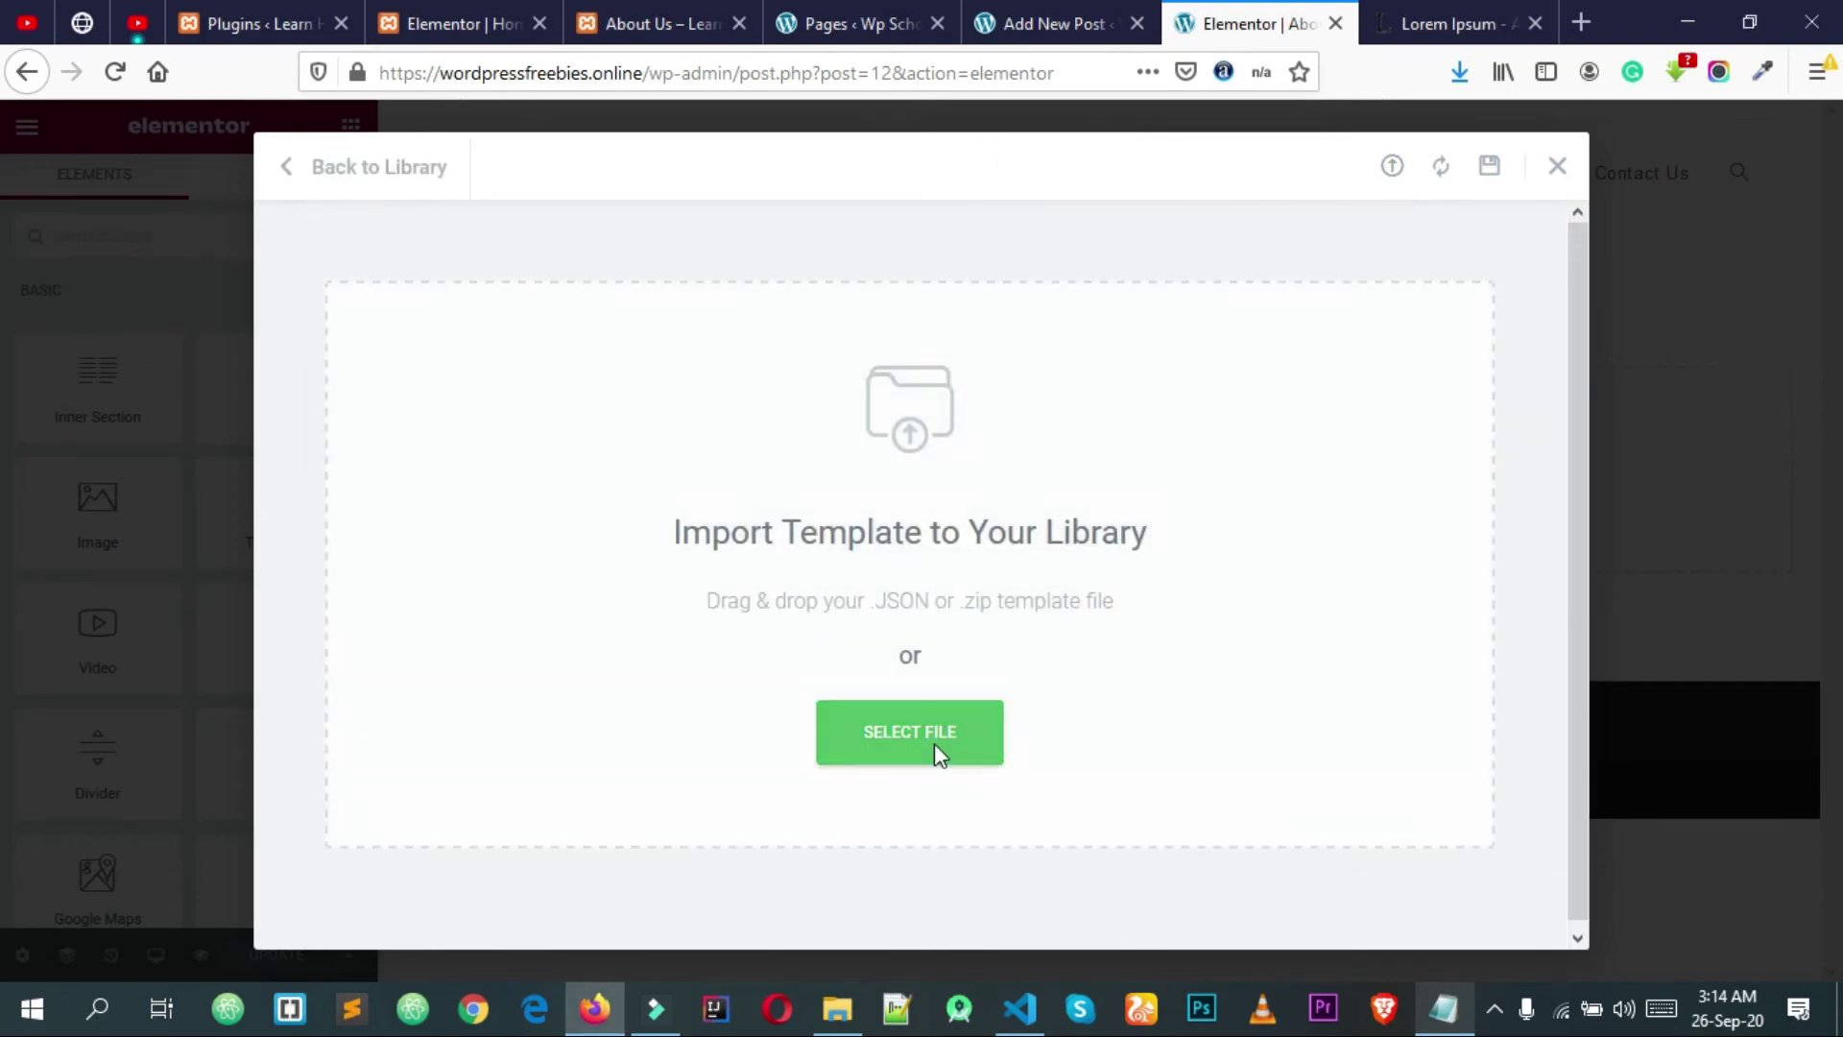
click(603, 176)
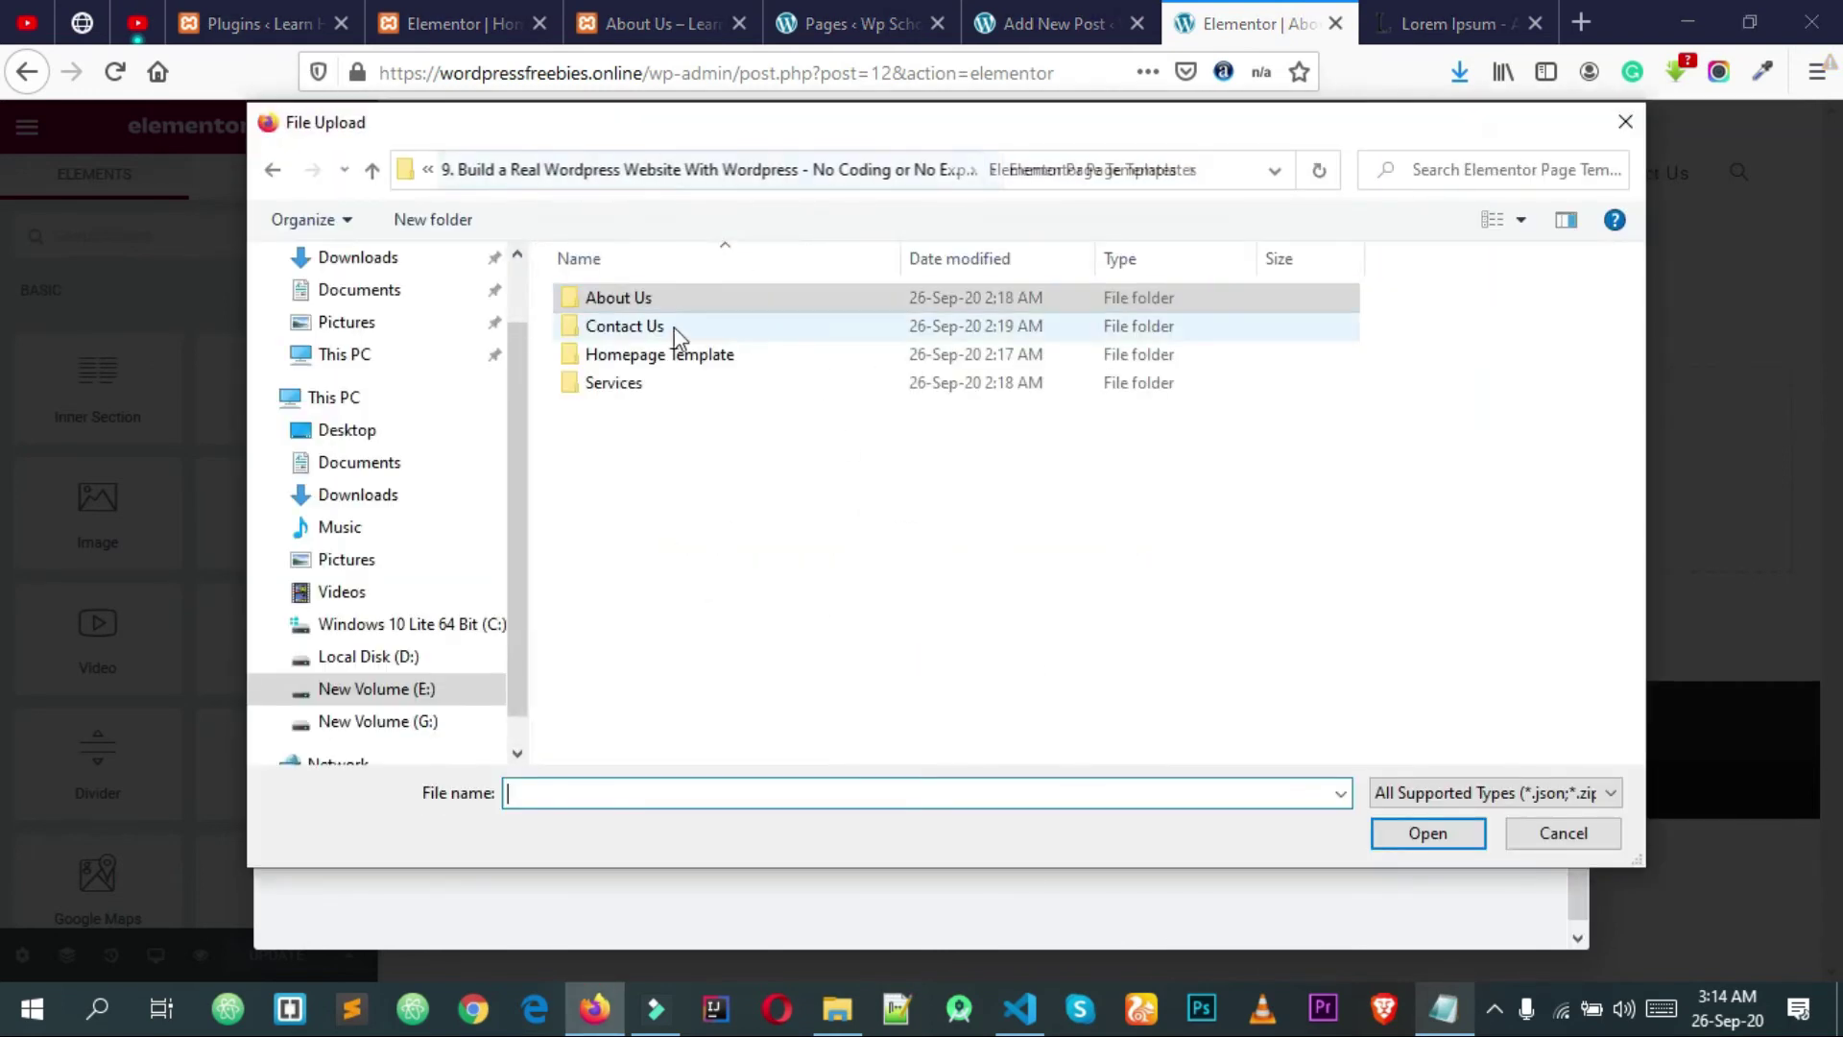
double_click(661, 320)
click(620, 305)
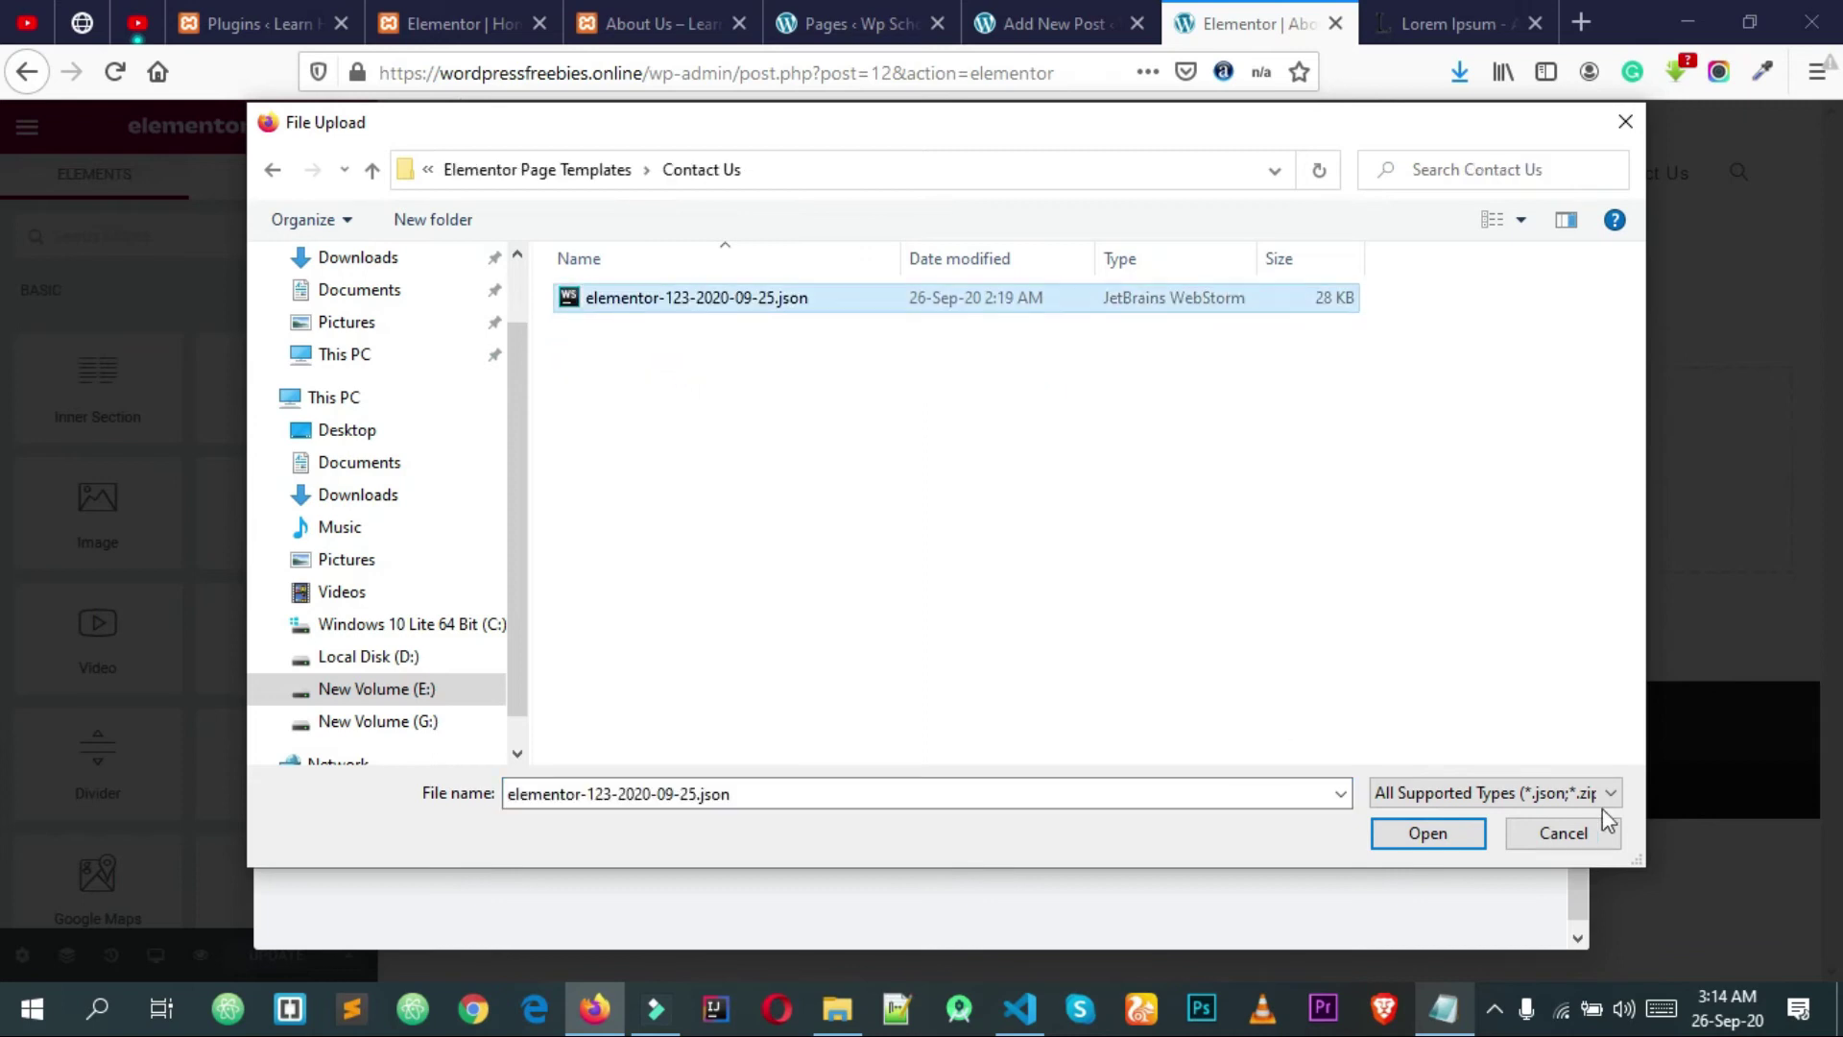
click(1440, 835)
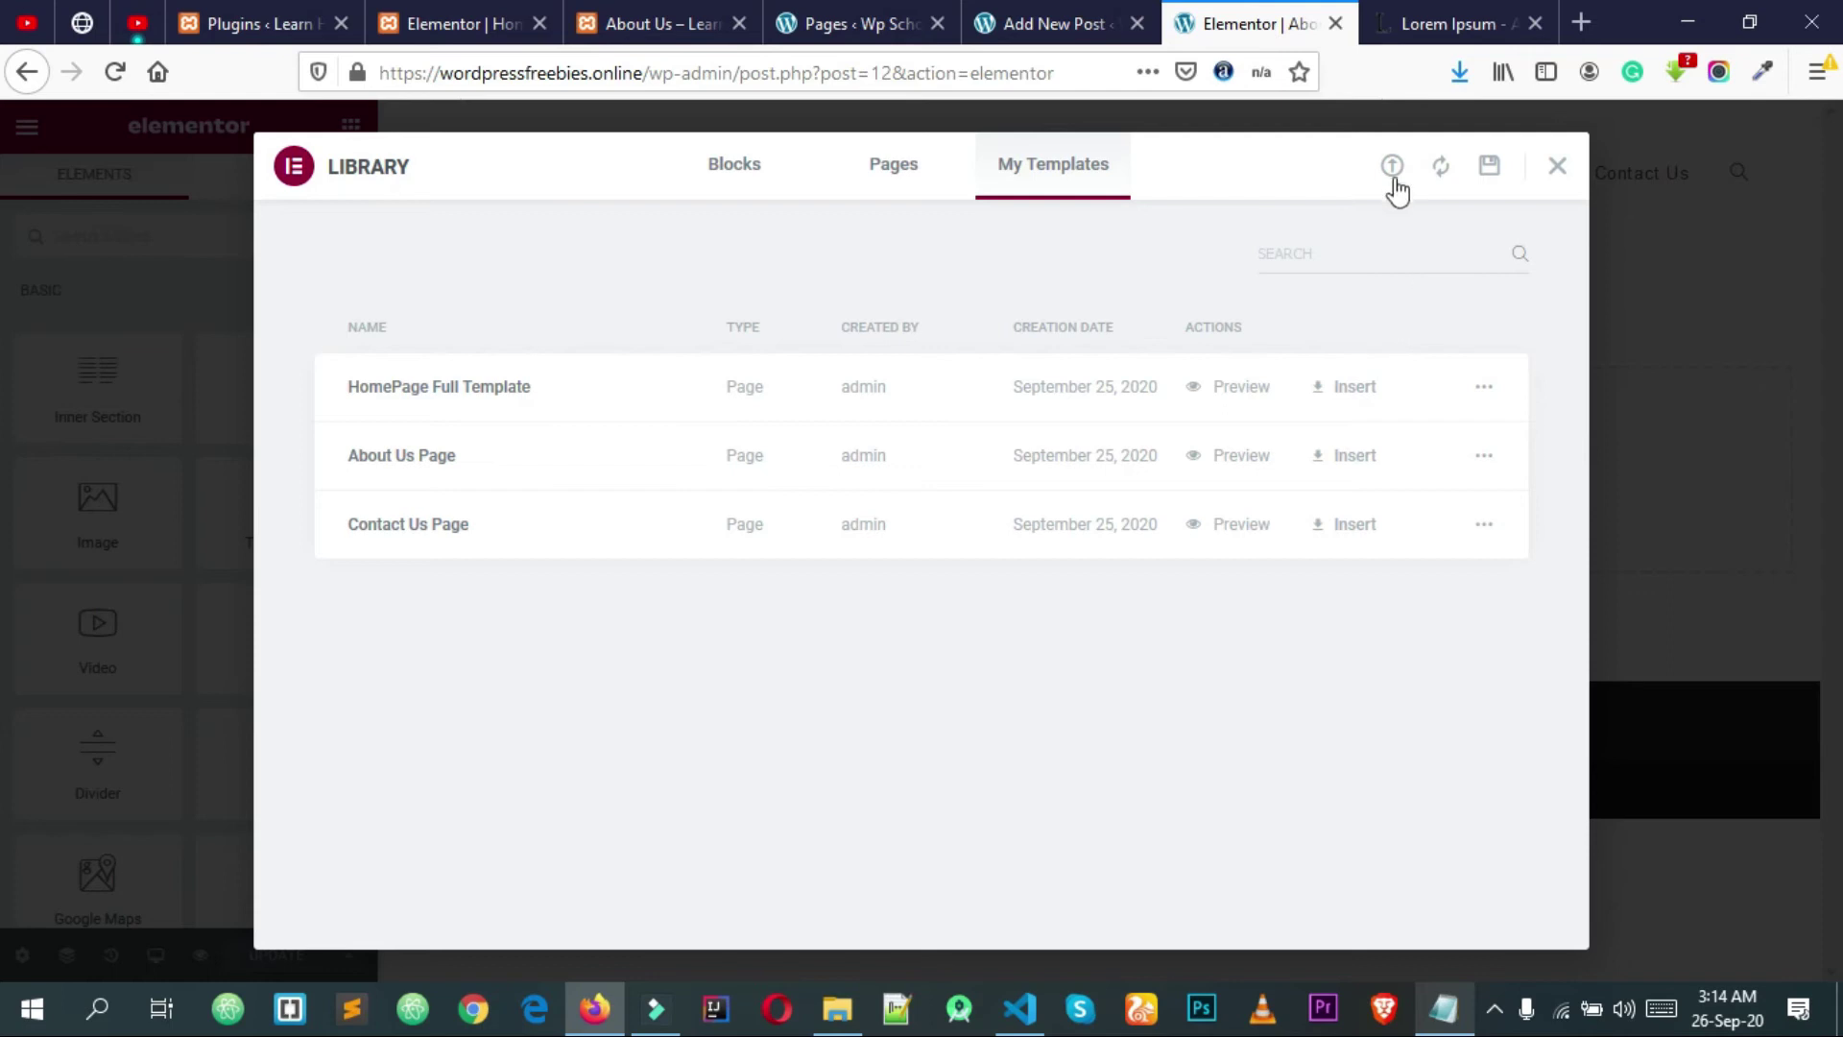
Step: Import the Services template file and insert the About Us Page template
click(1392, 168)
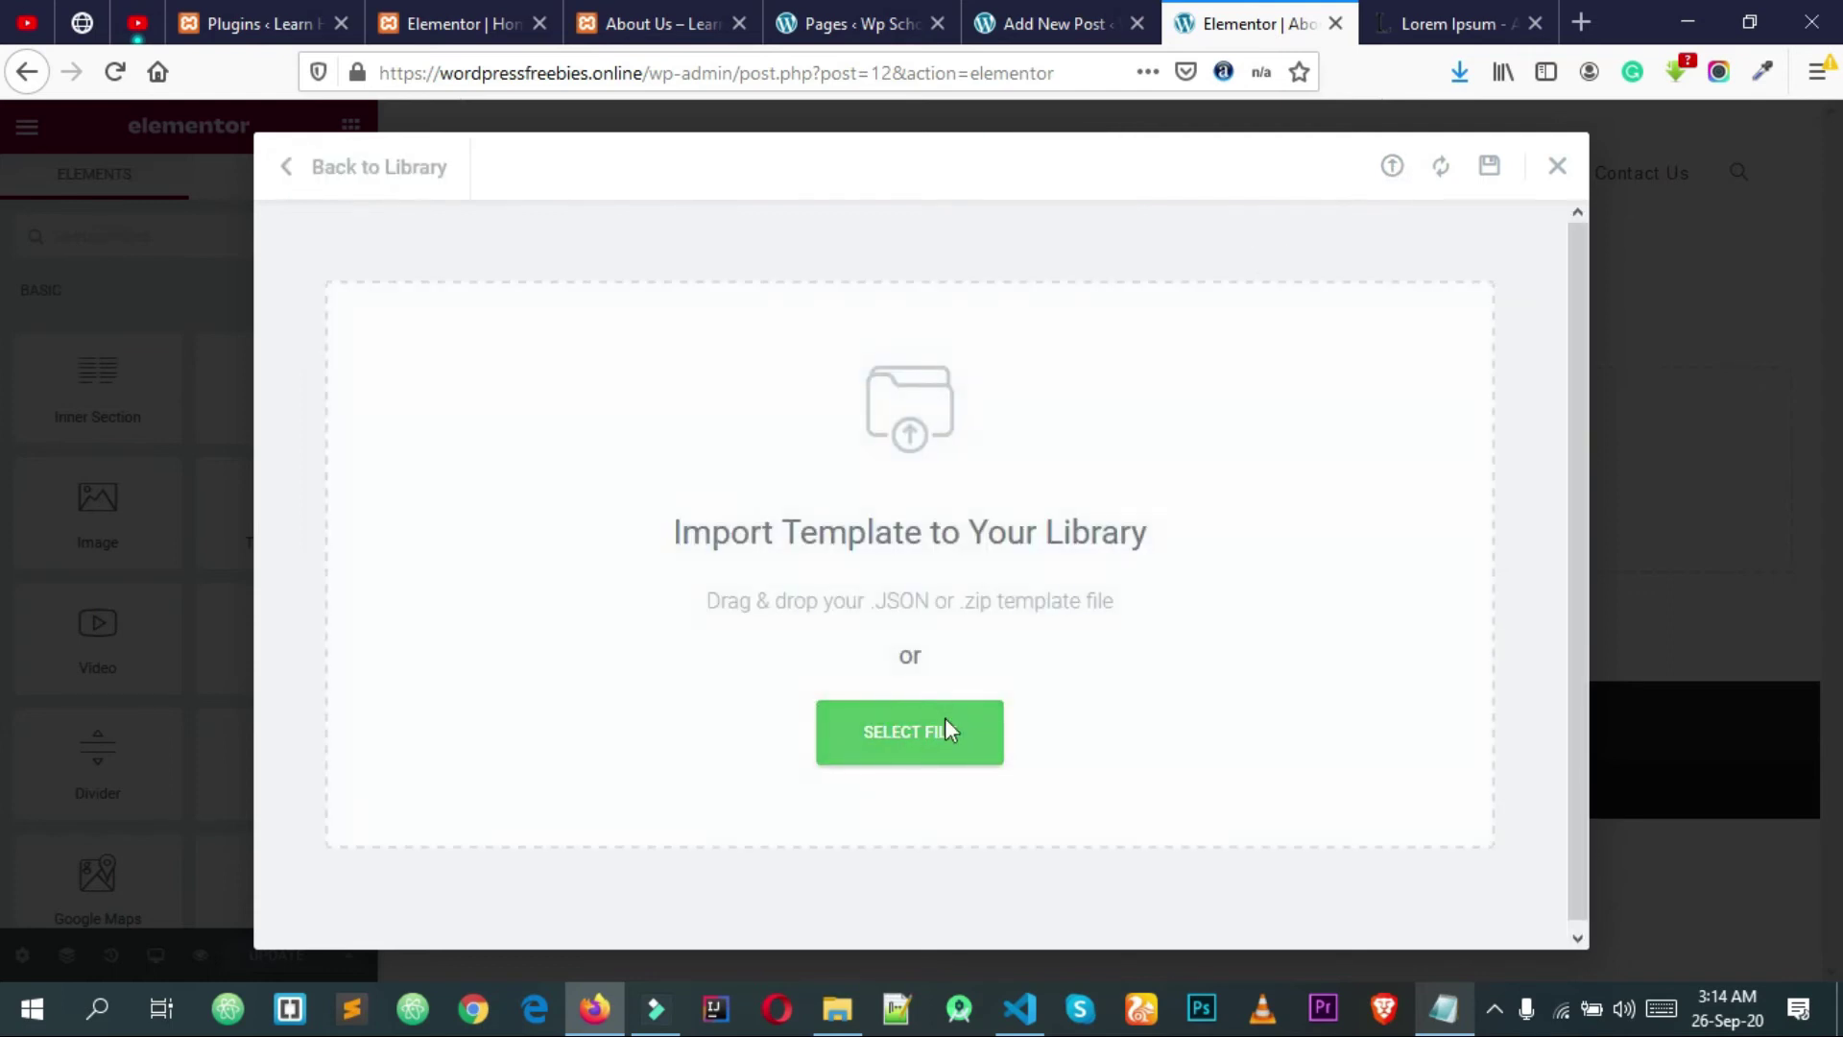
click(942, 735)
click(538, 169)
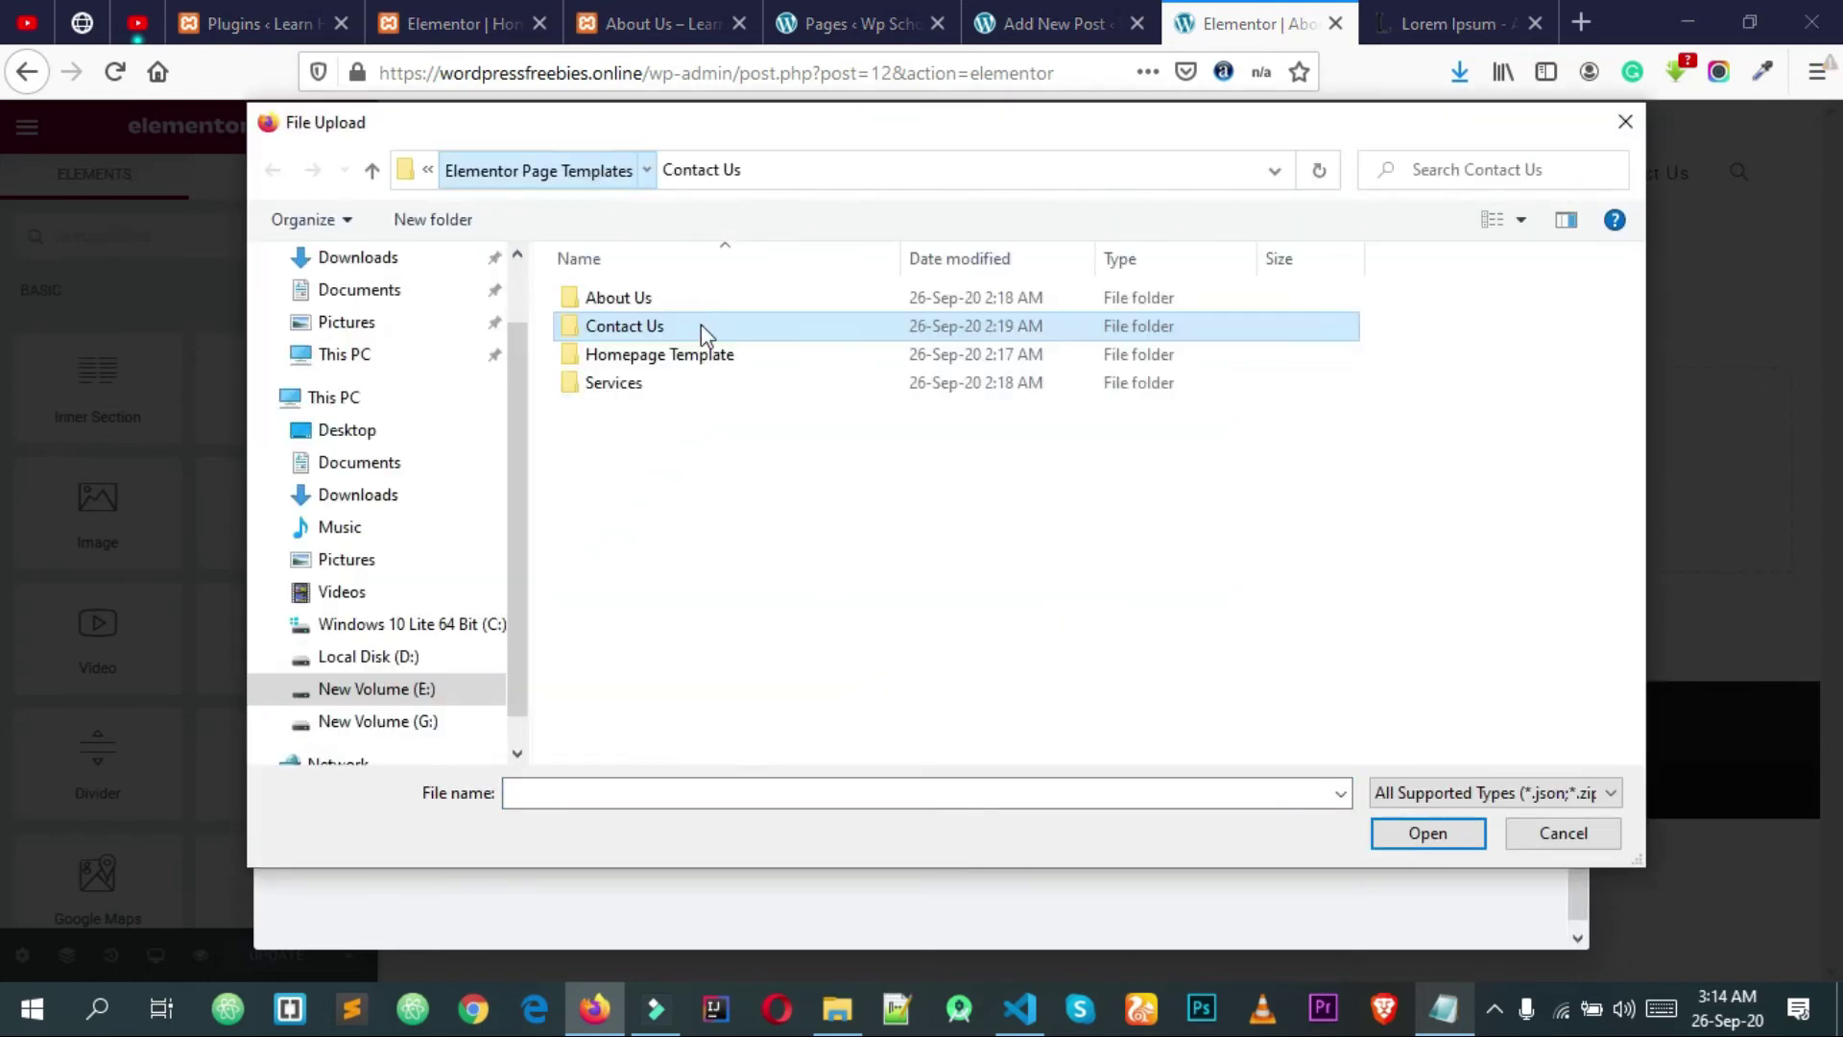
double_click(671, 384)
click(650, 304)
click(1413, 835)
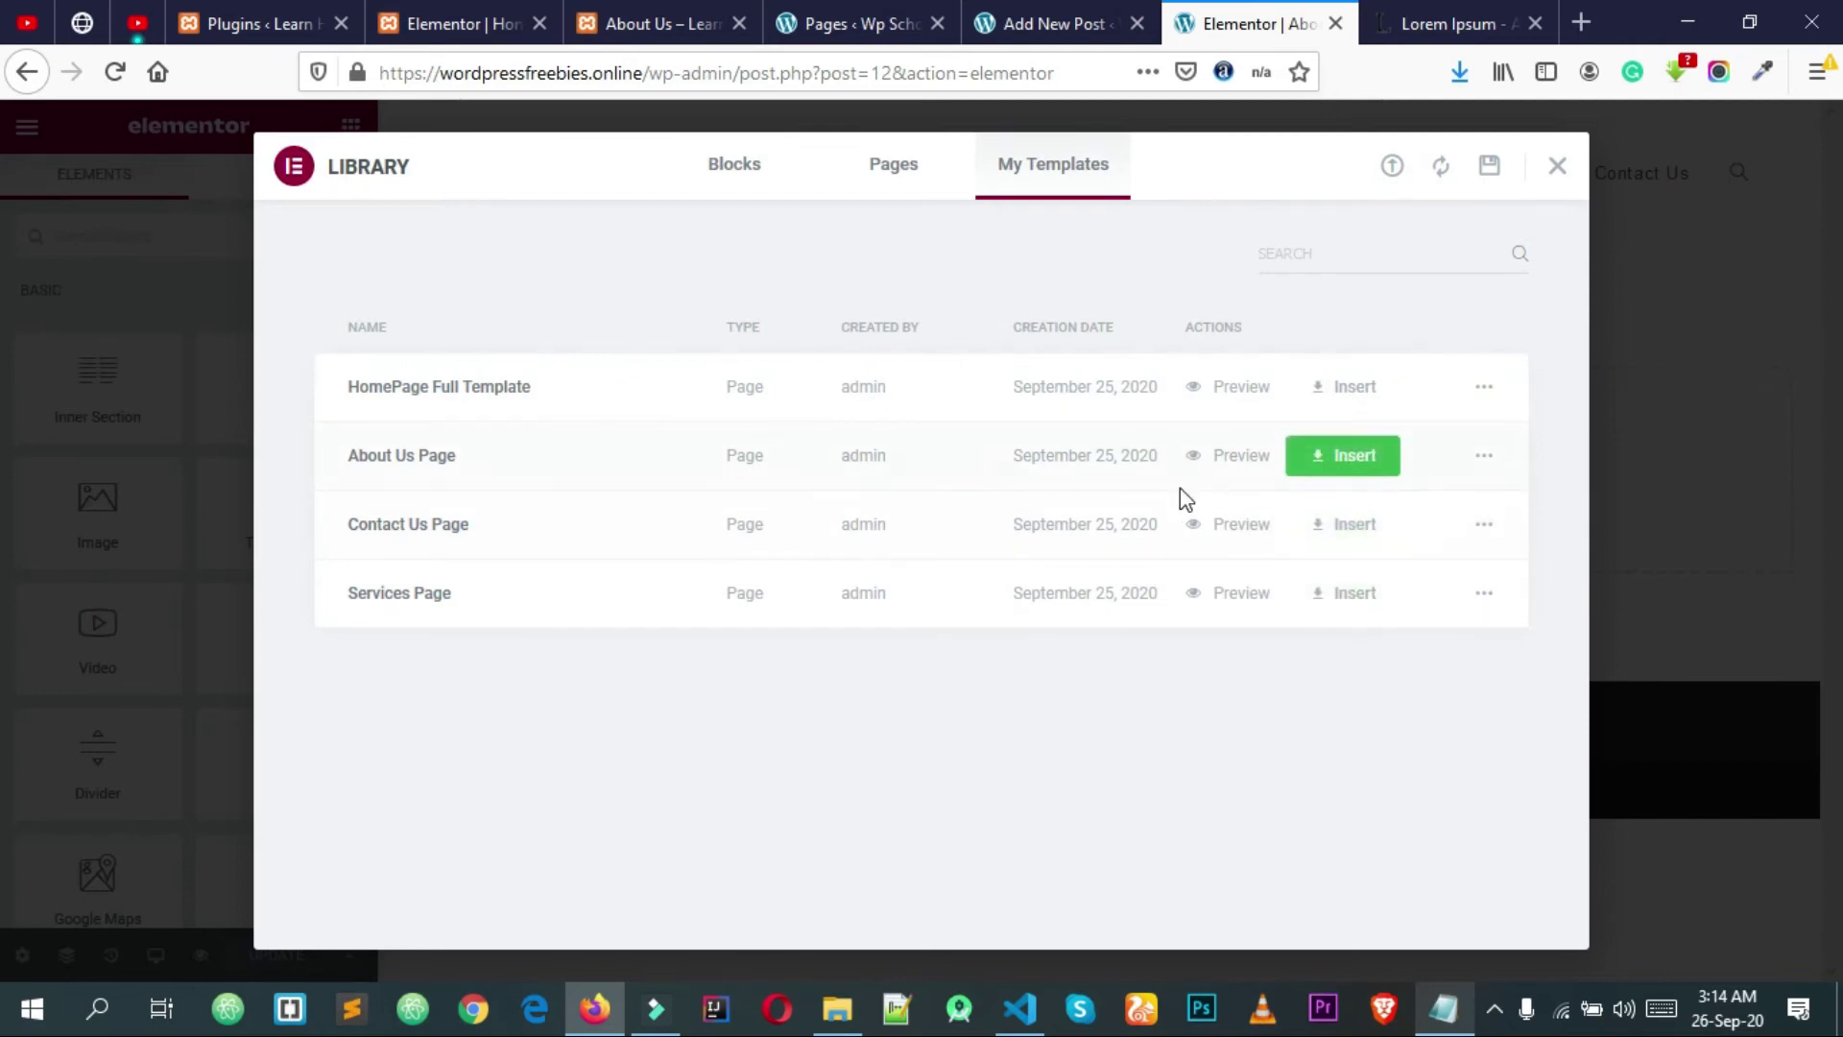
click(1357, 456)
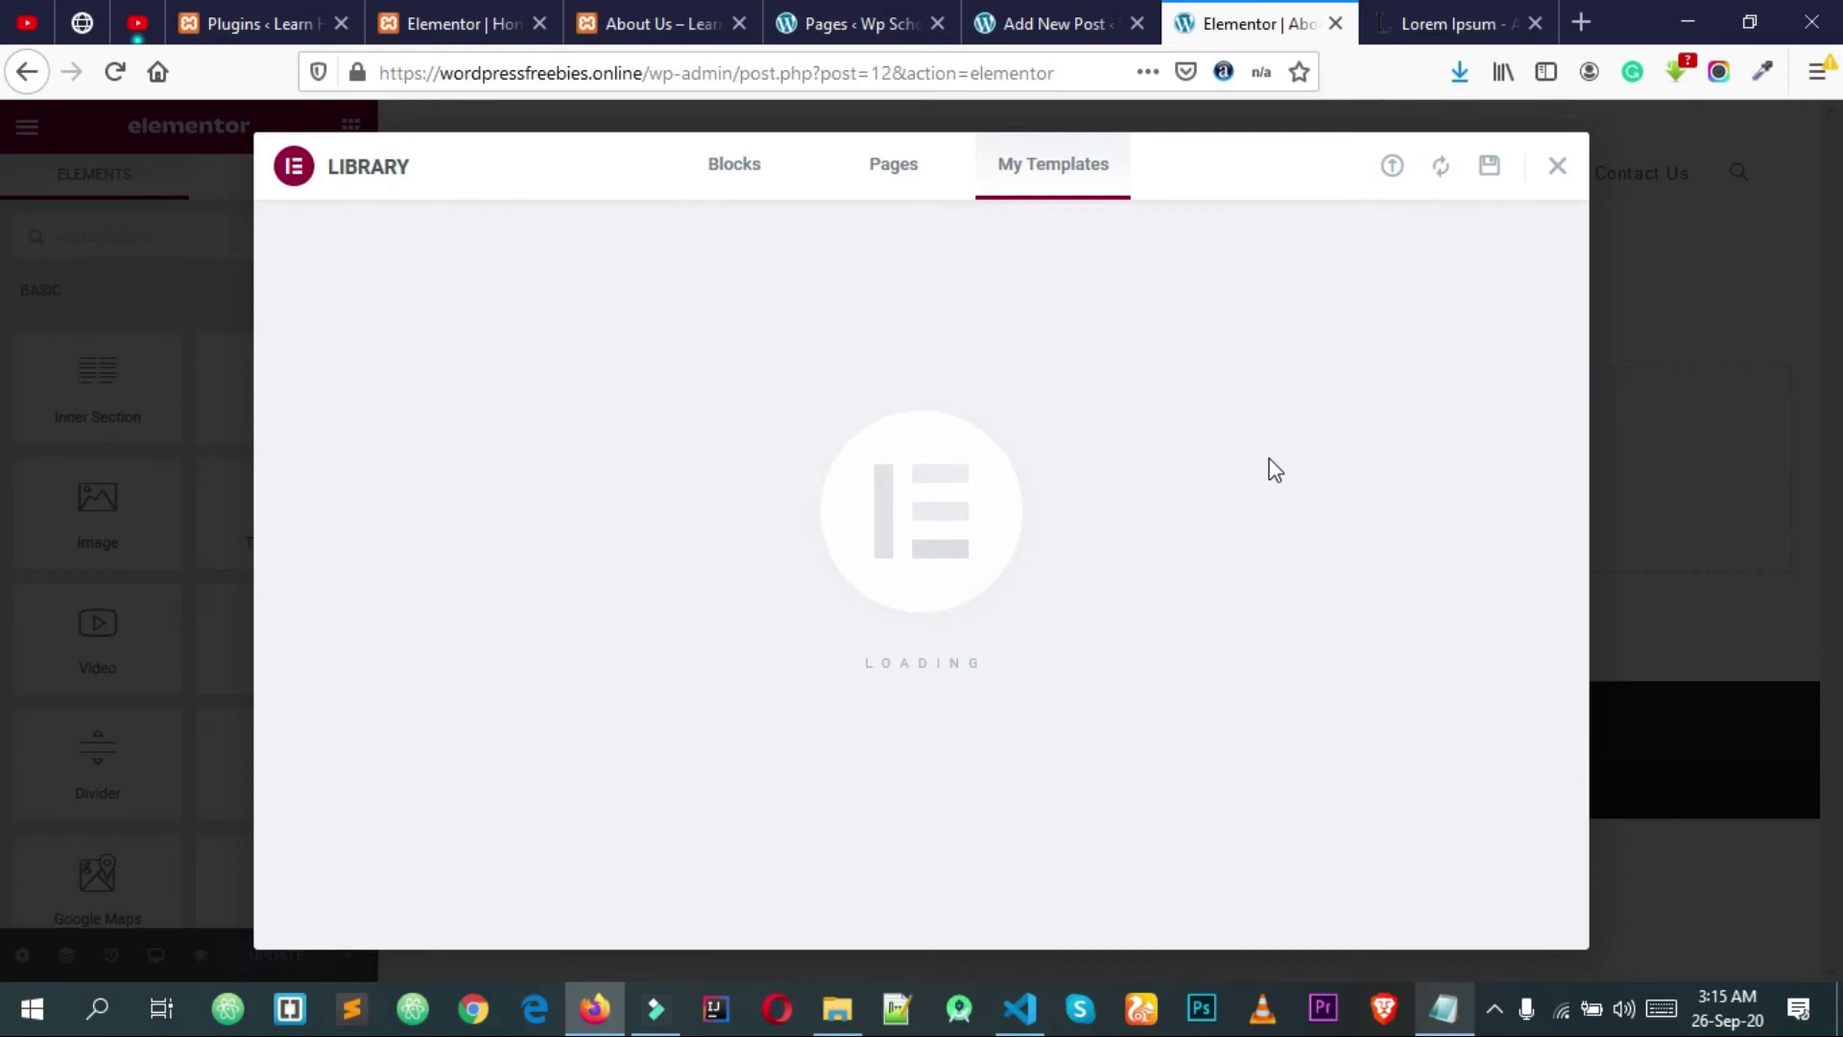
Step: Review the About Page hero, Welcome, Stats and History sections and save the page with UPDATE
scroll(1229, 457, down, 2)
scroll(1272, 567, up, 2)
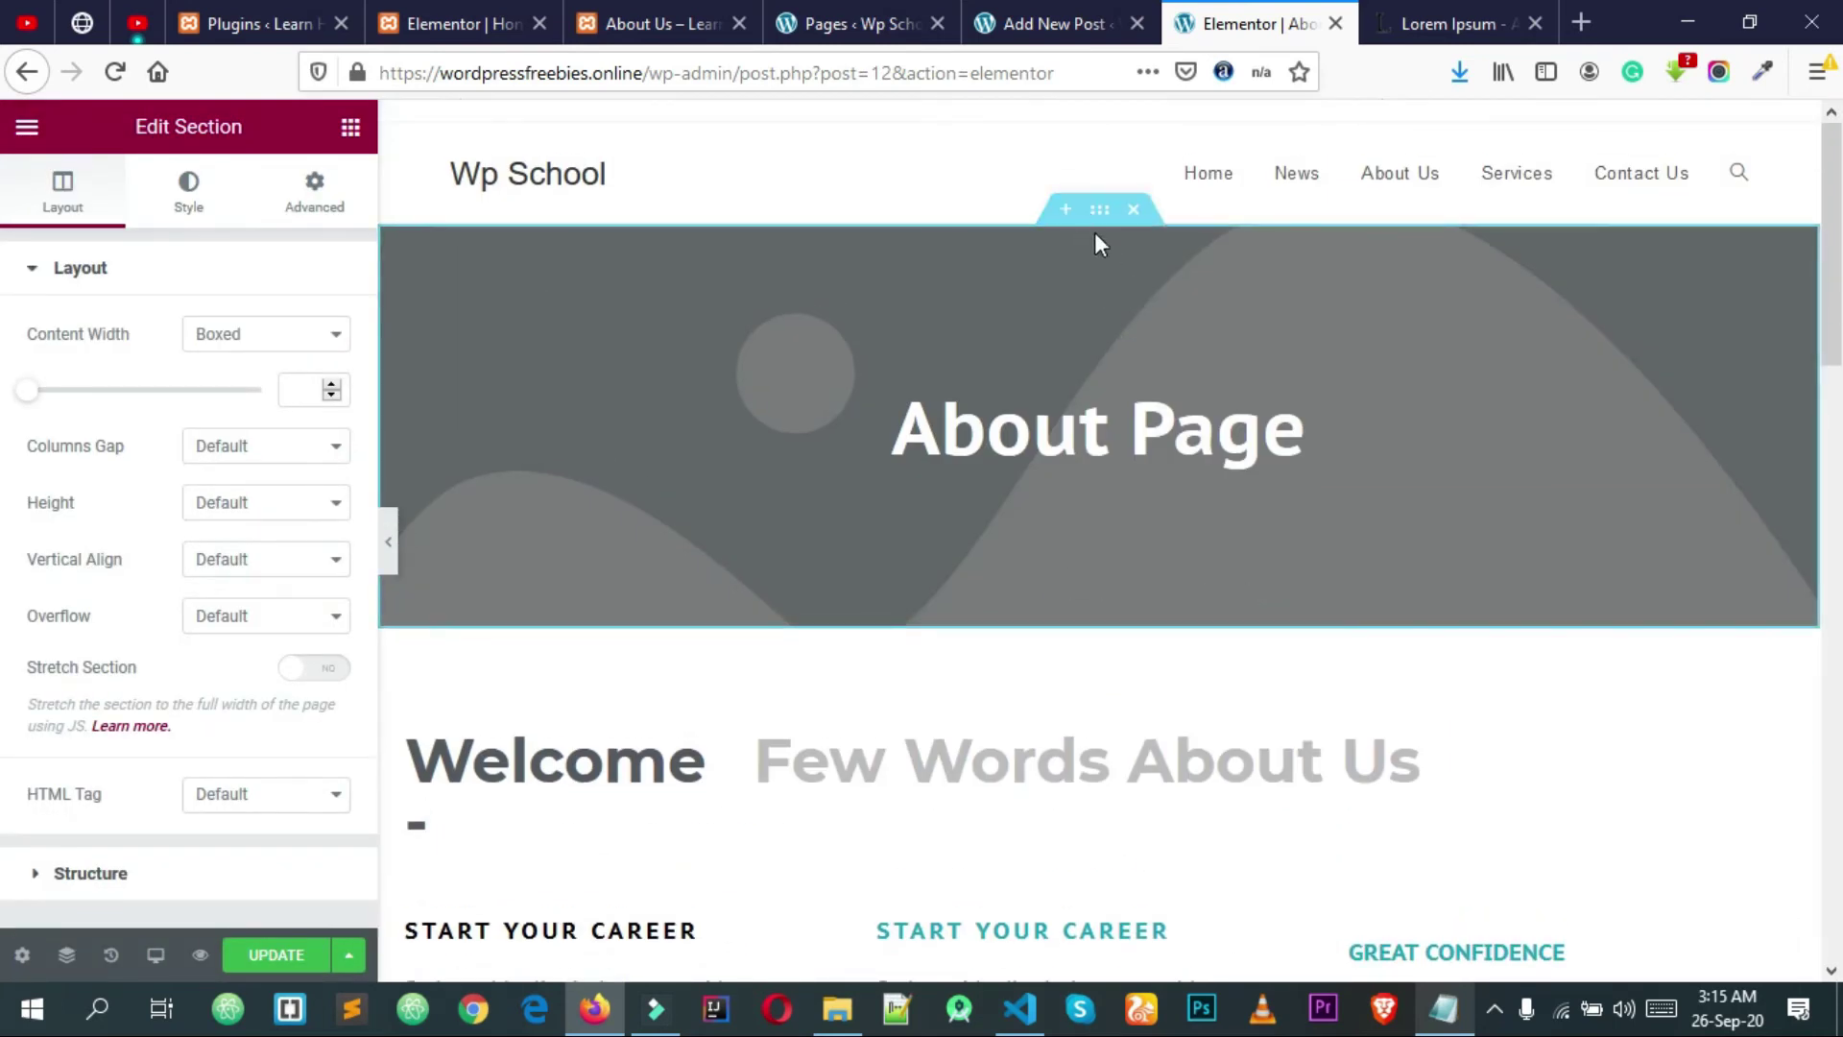
scroll(1096, 233, down, 10)
scroll(1071, 637, up, 3)
scroll(1072, 638, down, 8)
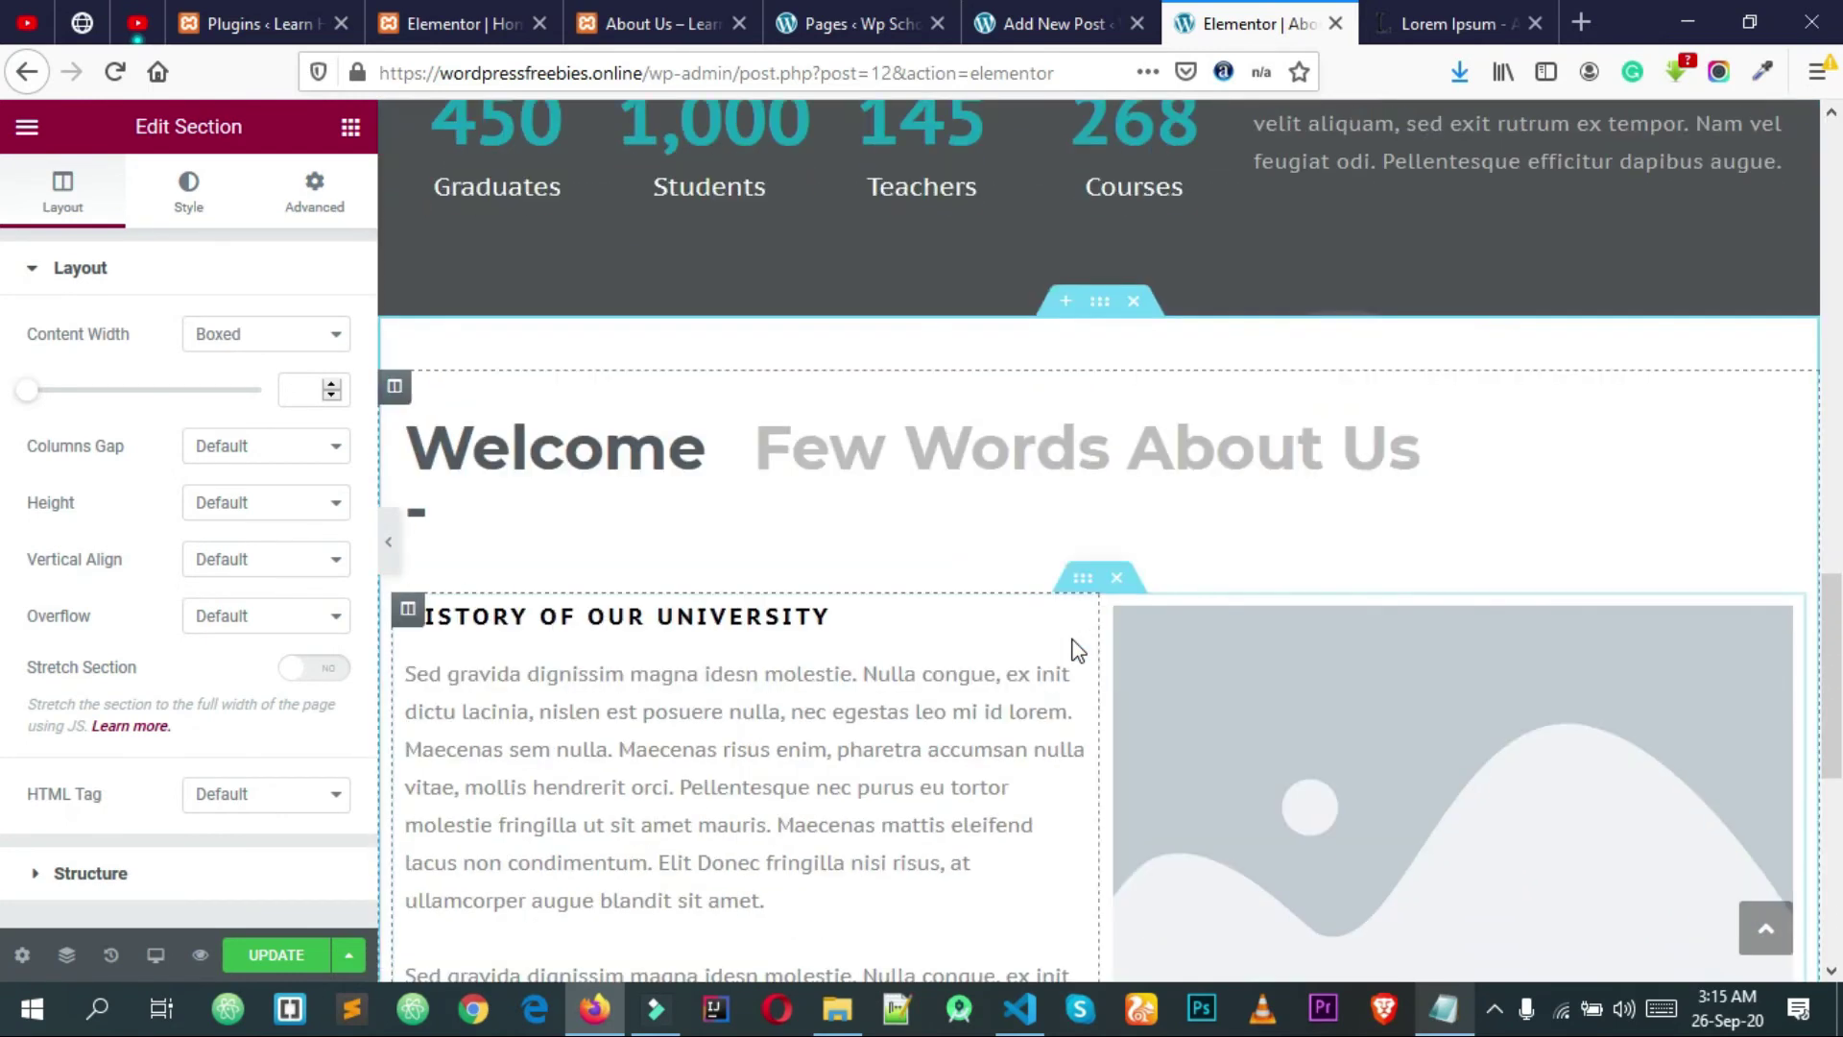
scroll(1071, 638, down, 8)
scroll(1065, 657, up, 10)
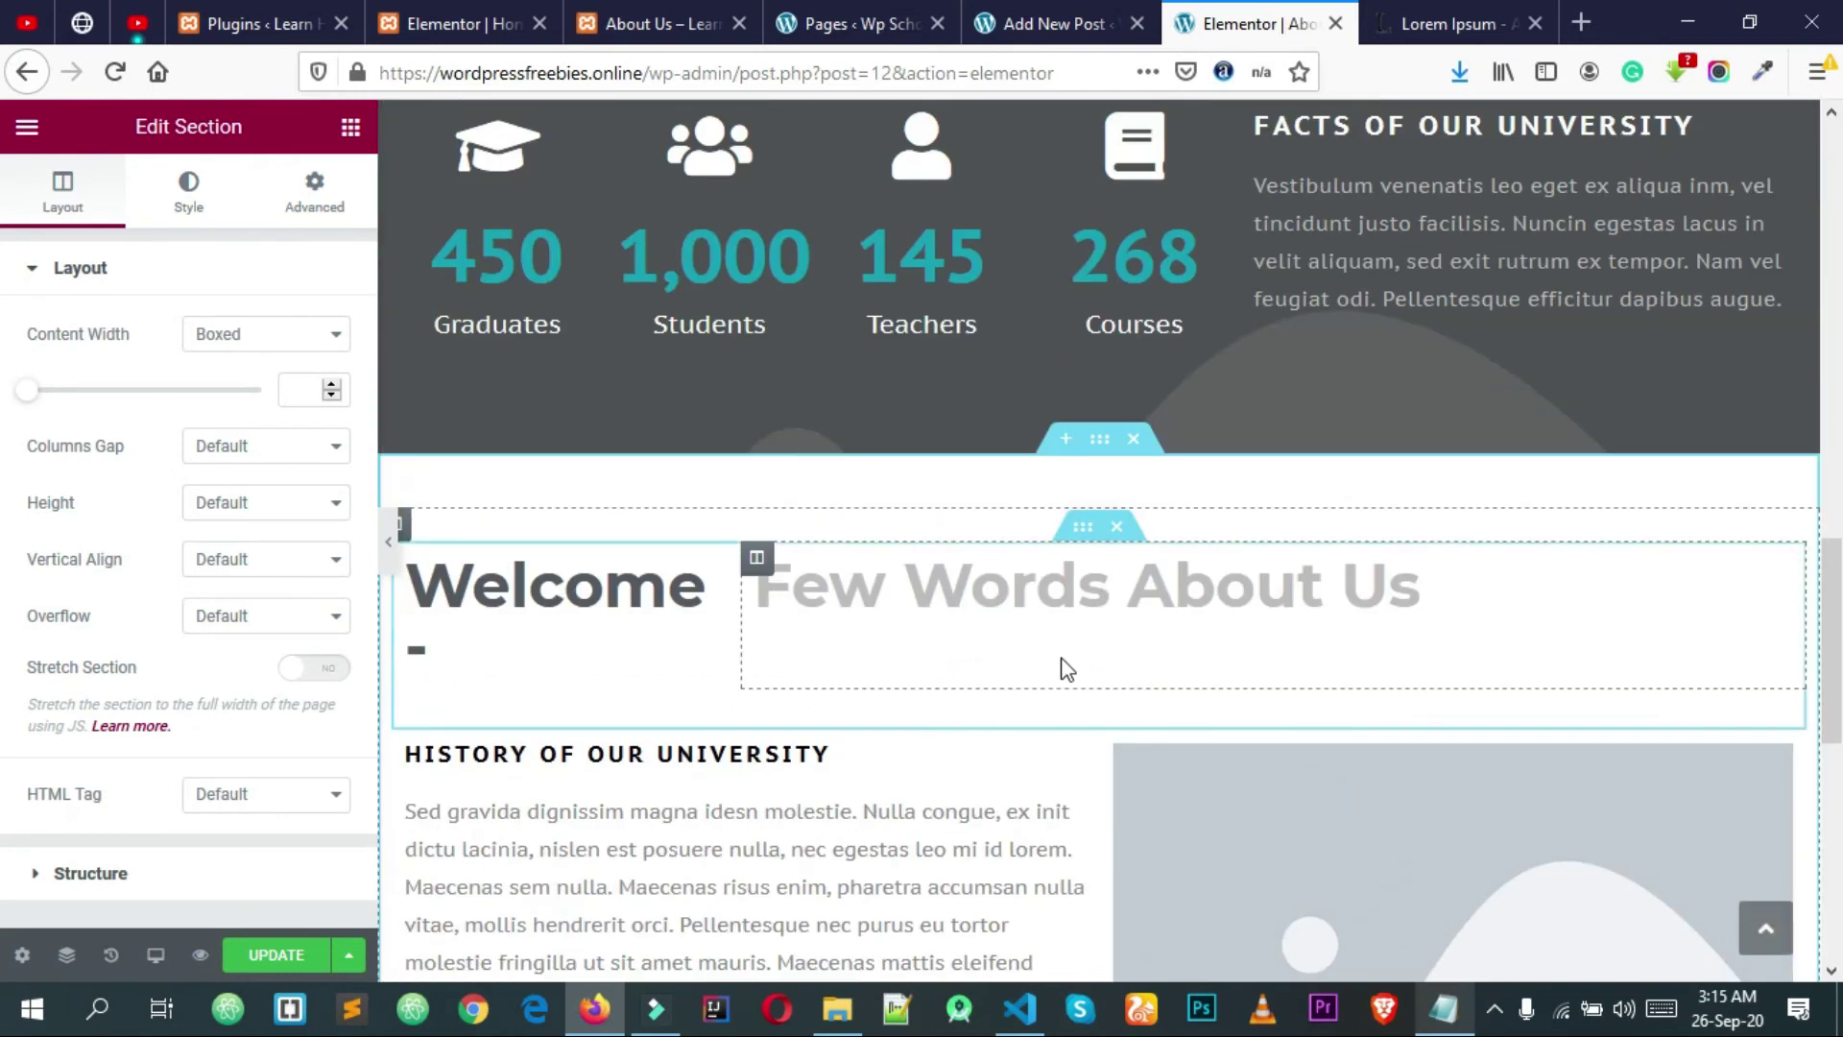
scroll(1060, 657, up, 4)
scroll(1060, 657, down, 8)
click(272, 955)
scroll(740, 744, up, 5)
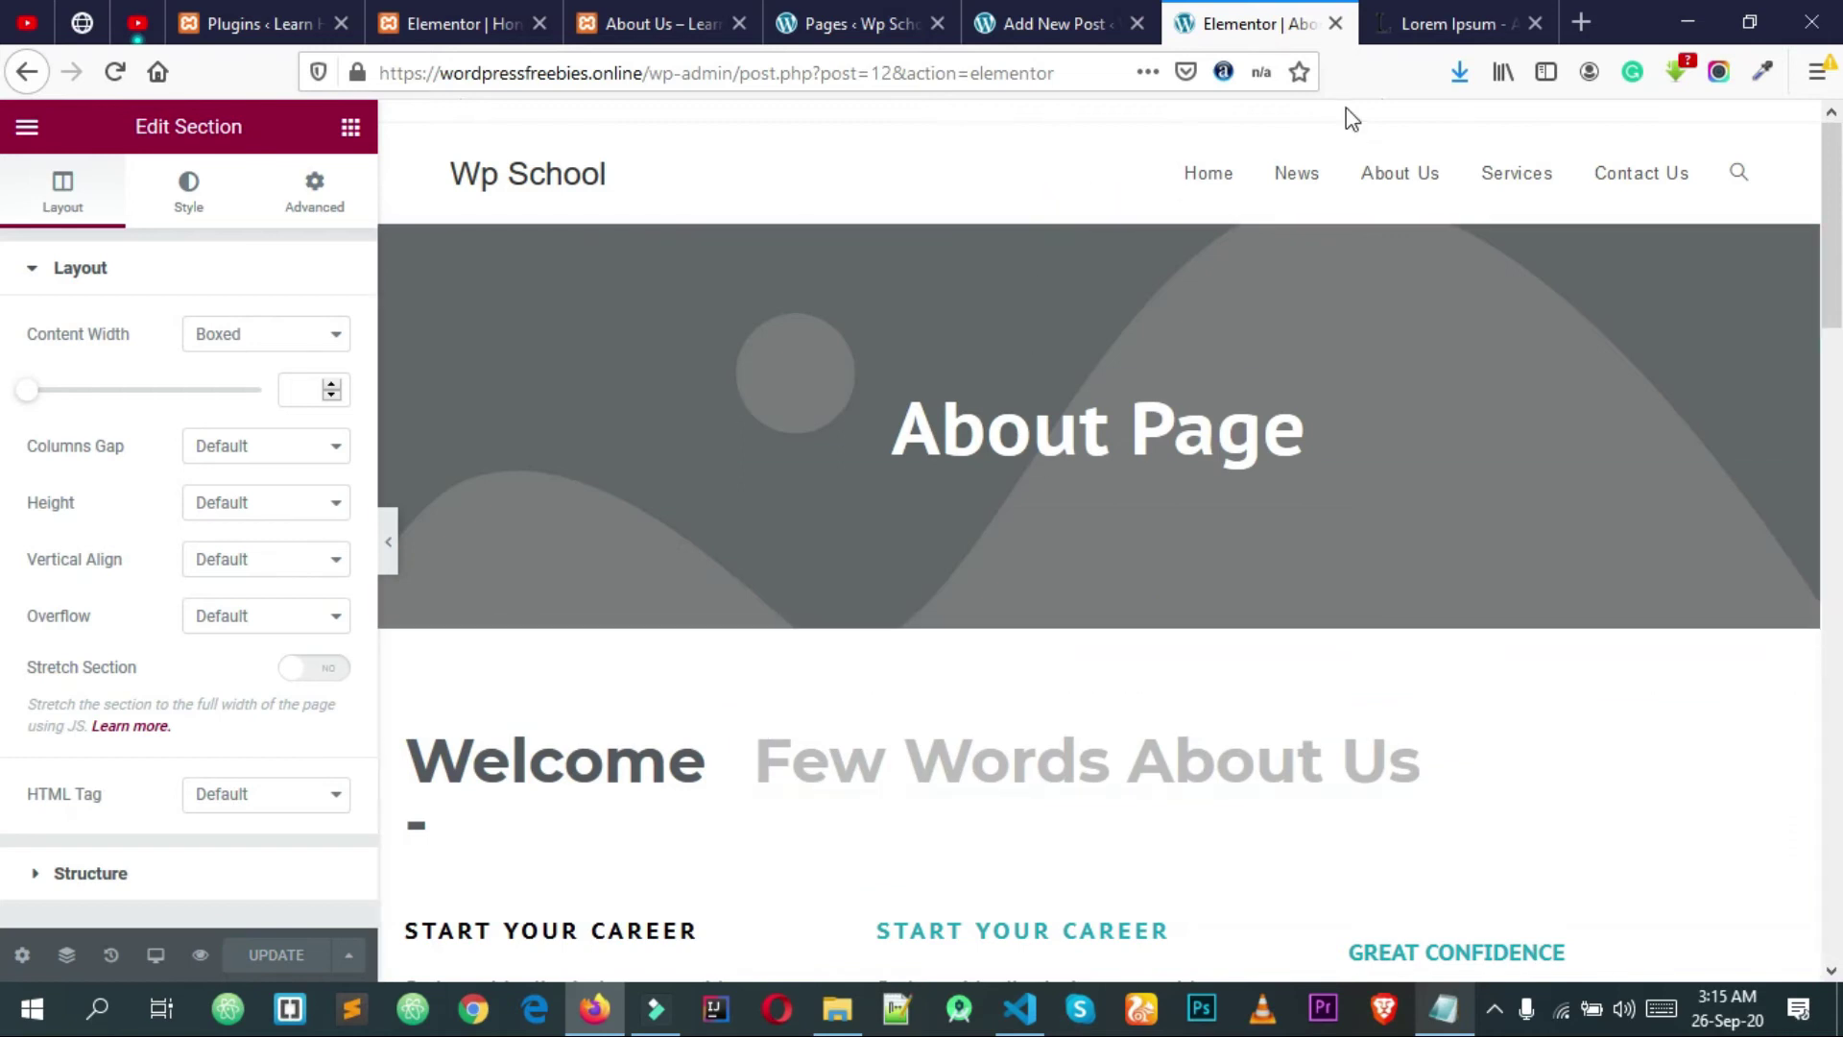
Step: Open the Services page in a new tab, close the Lorem Ipsum post tab, and load Services in Elementor
right_click(1511, 179)
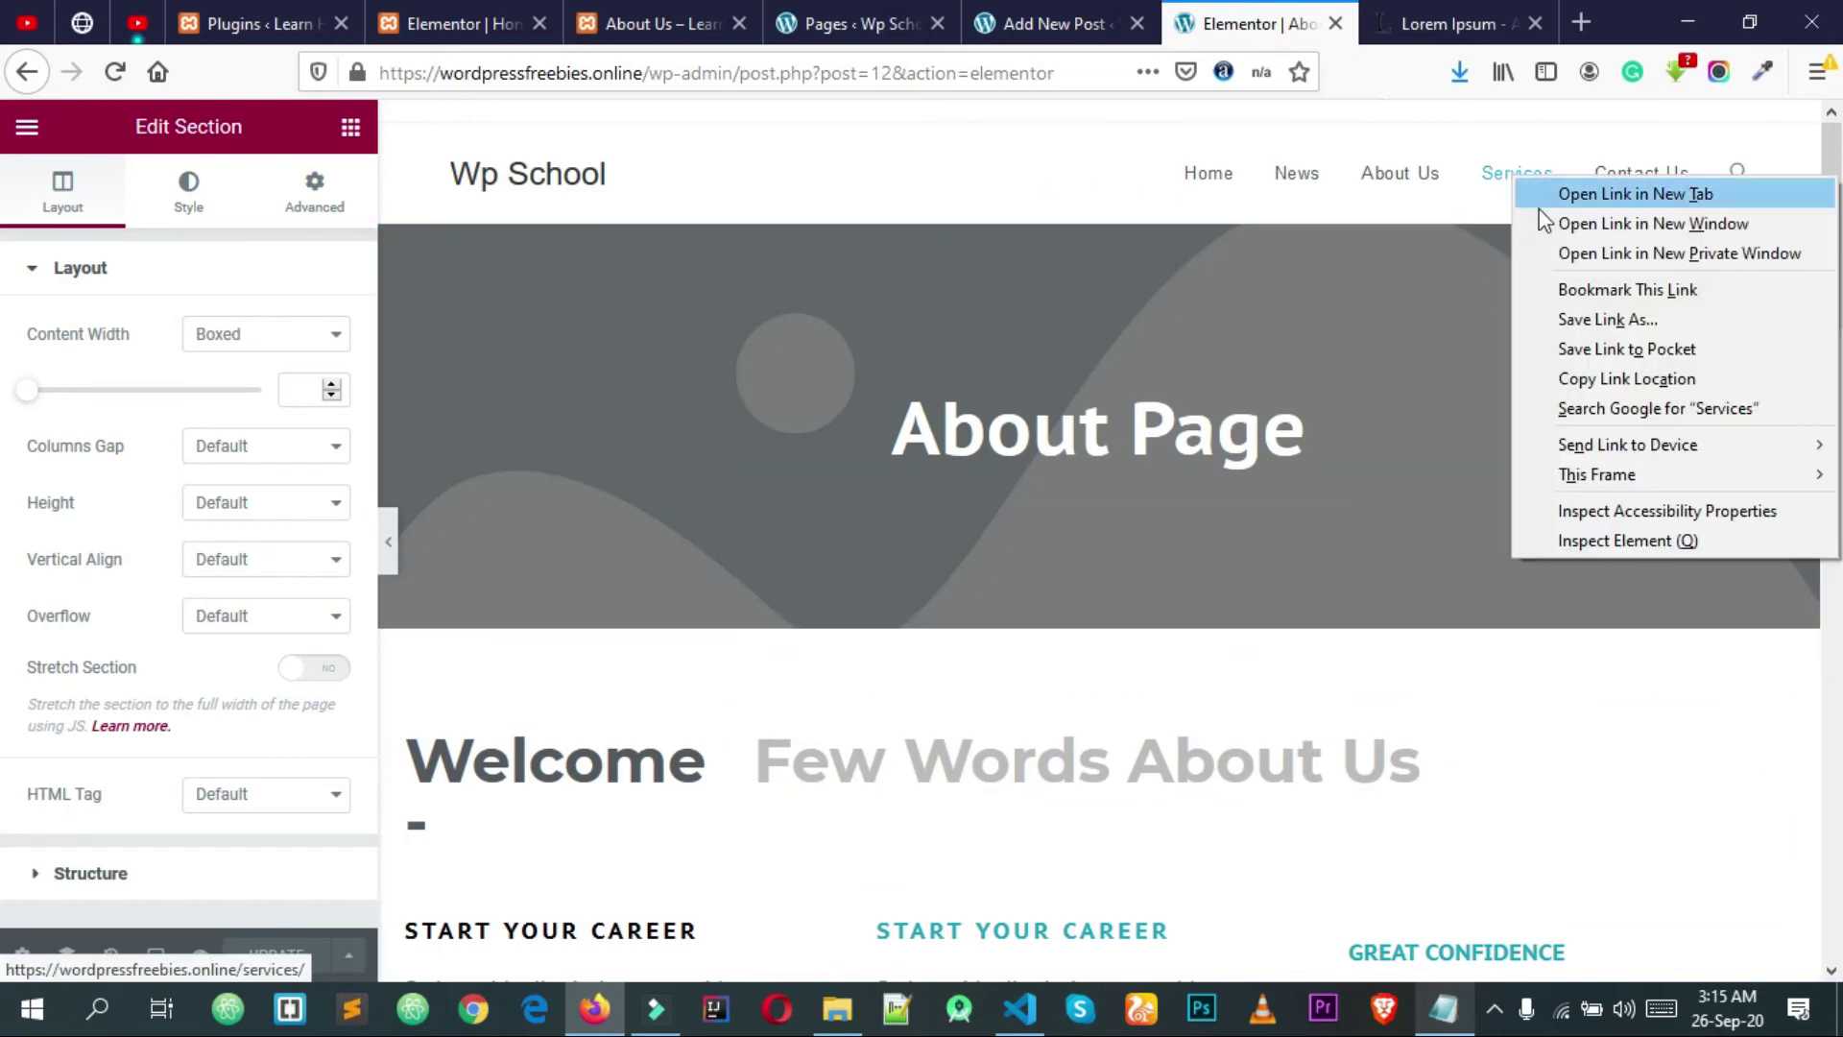
click(1563, 196)
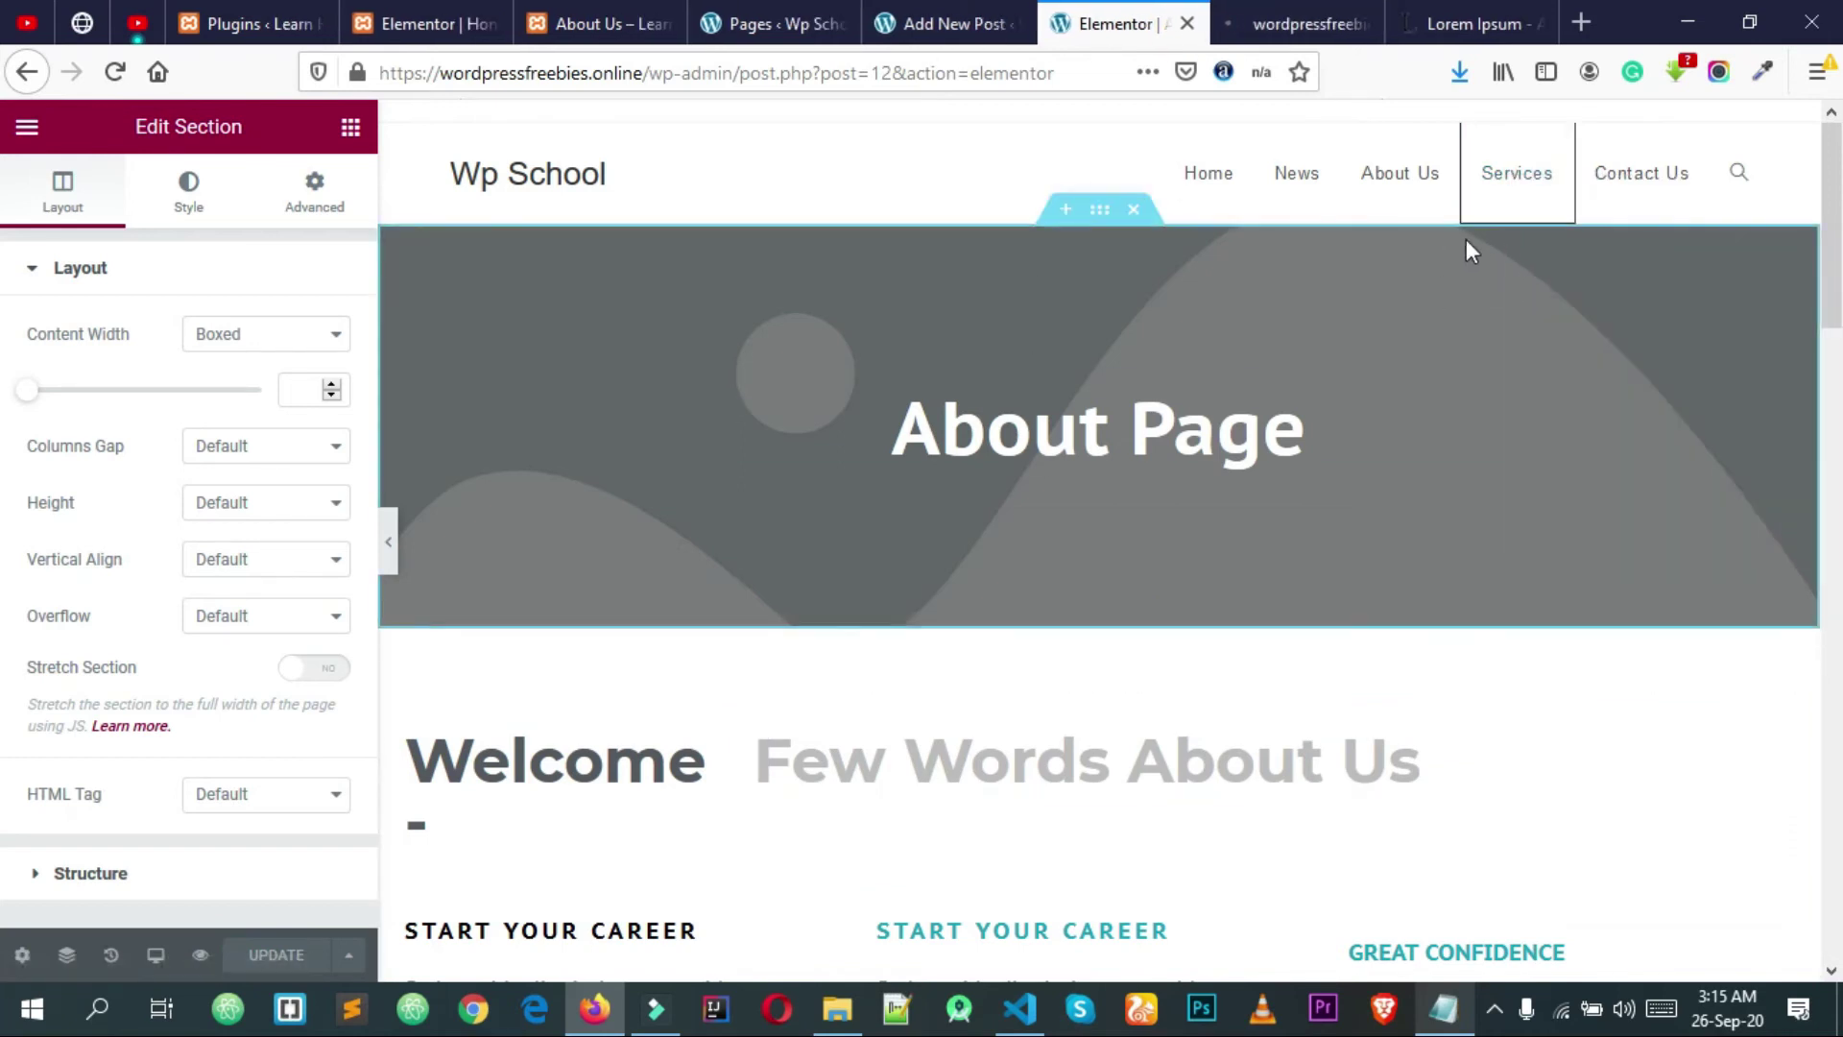
click(1462, 14)
click(1536, 24)
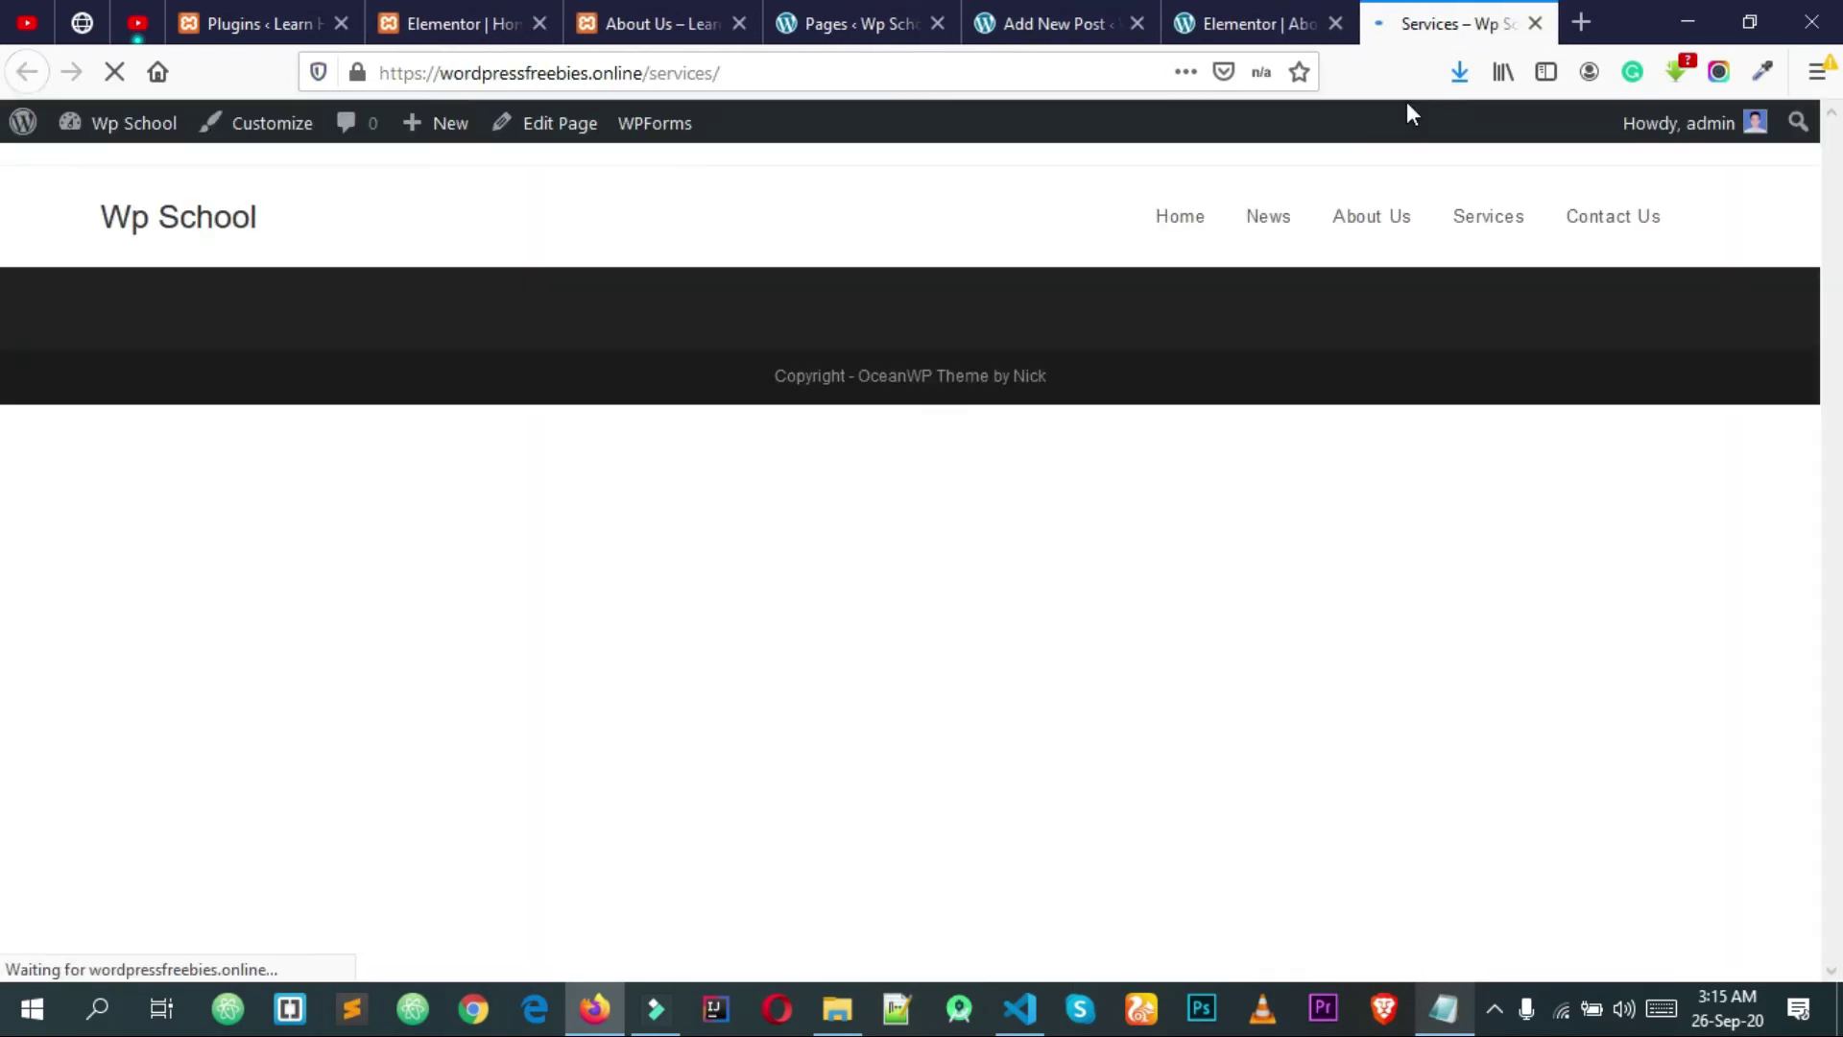
click(563, 140)
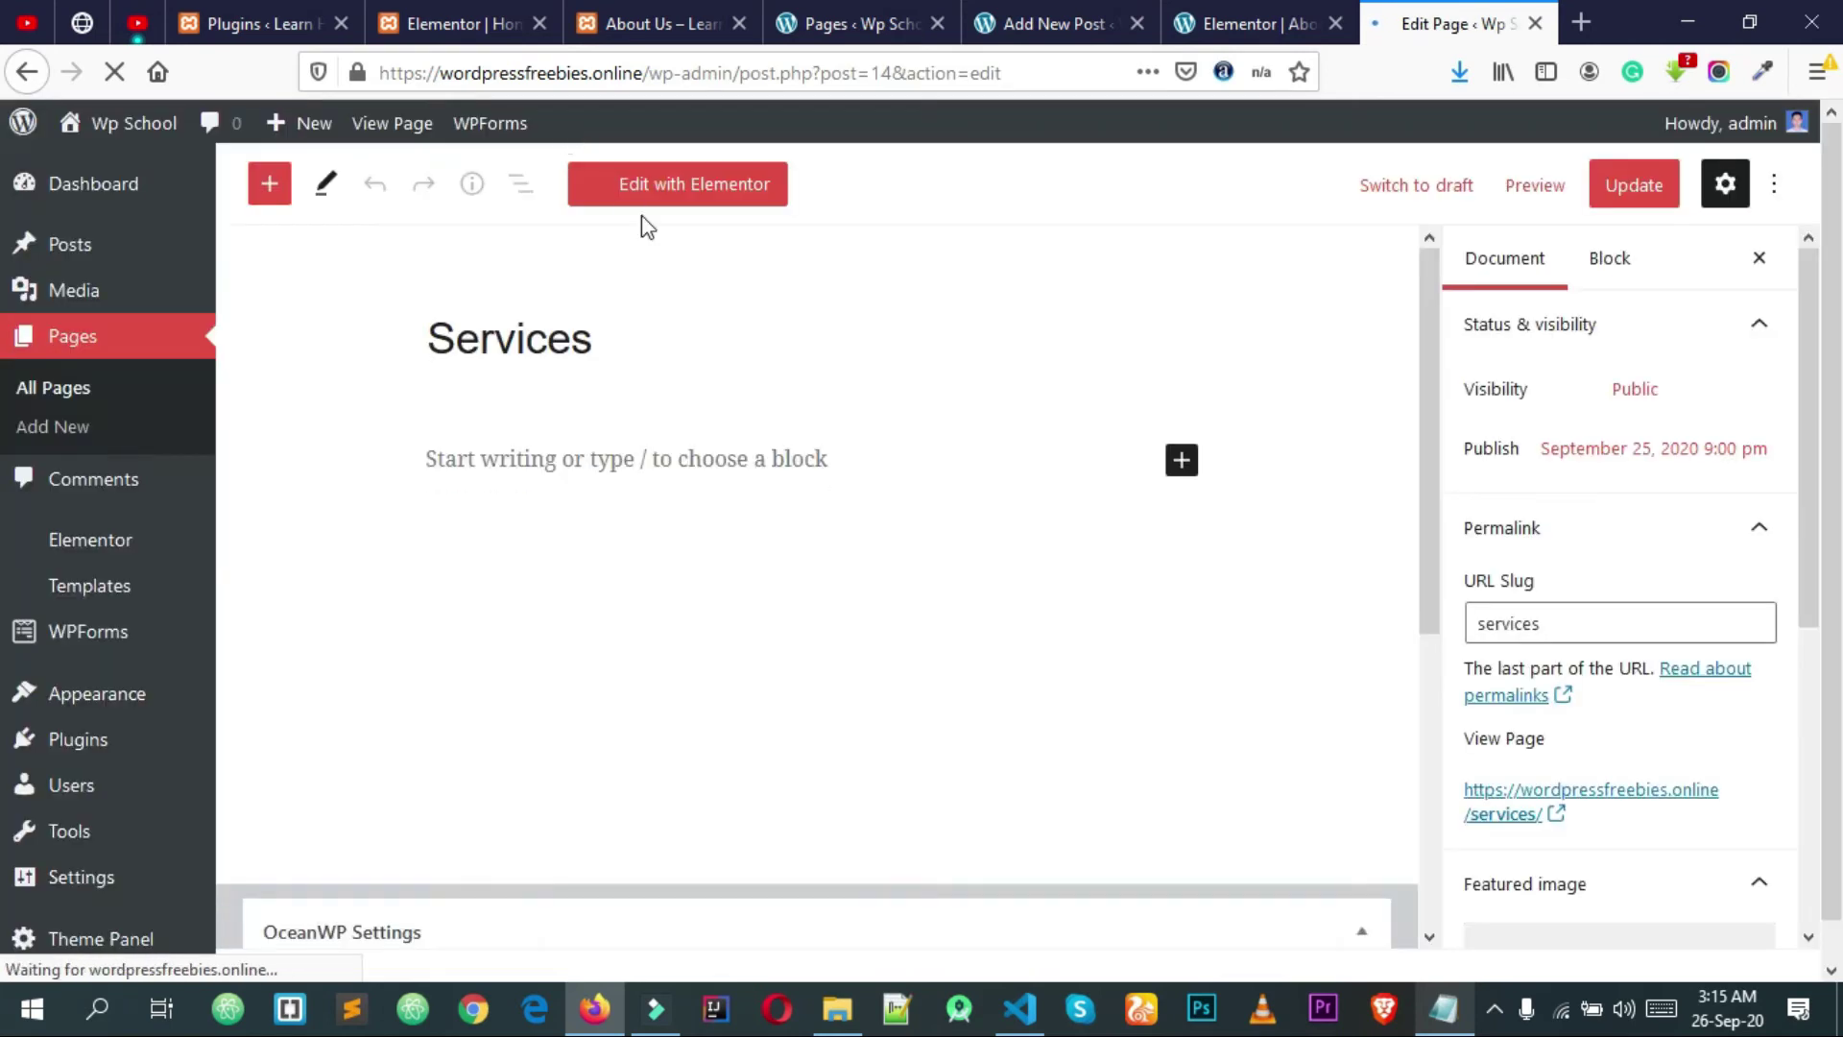
click(715, 189)
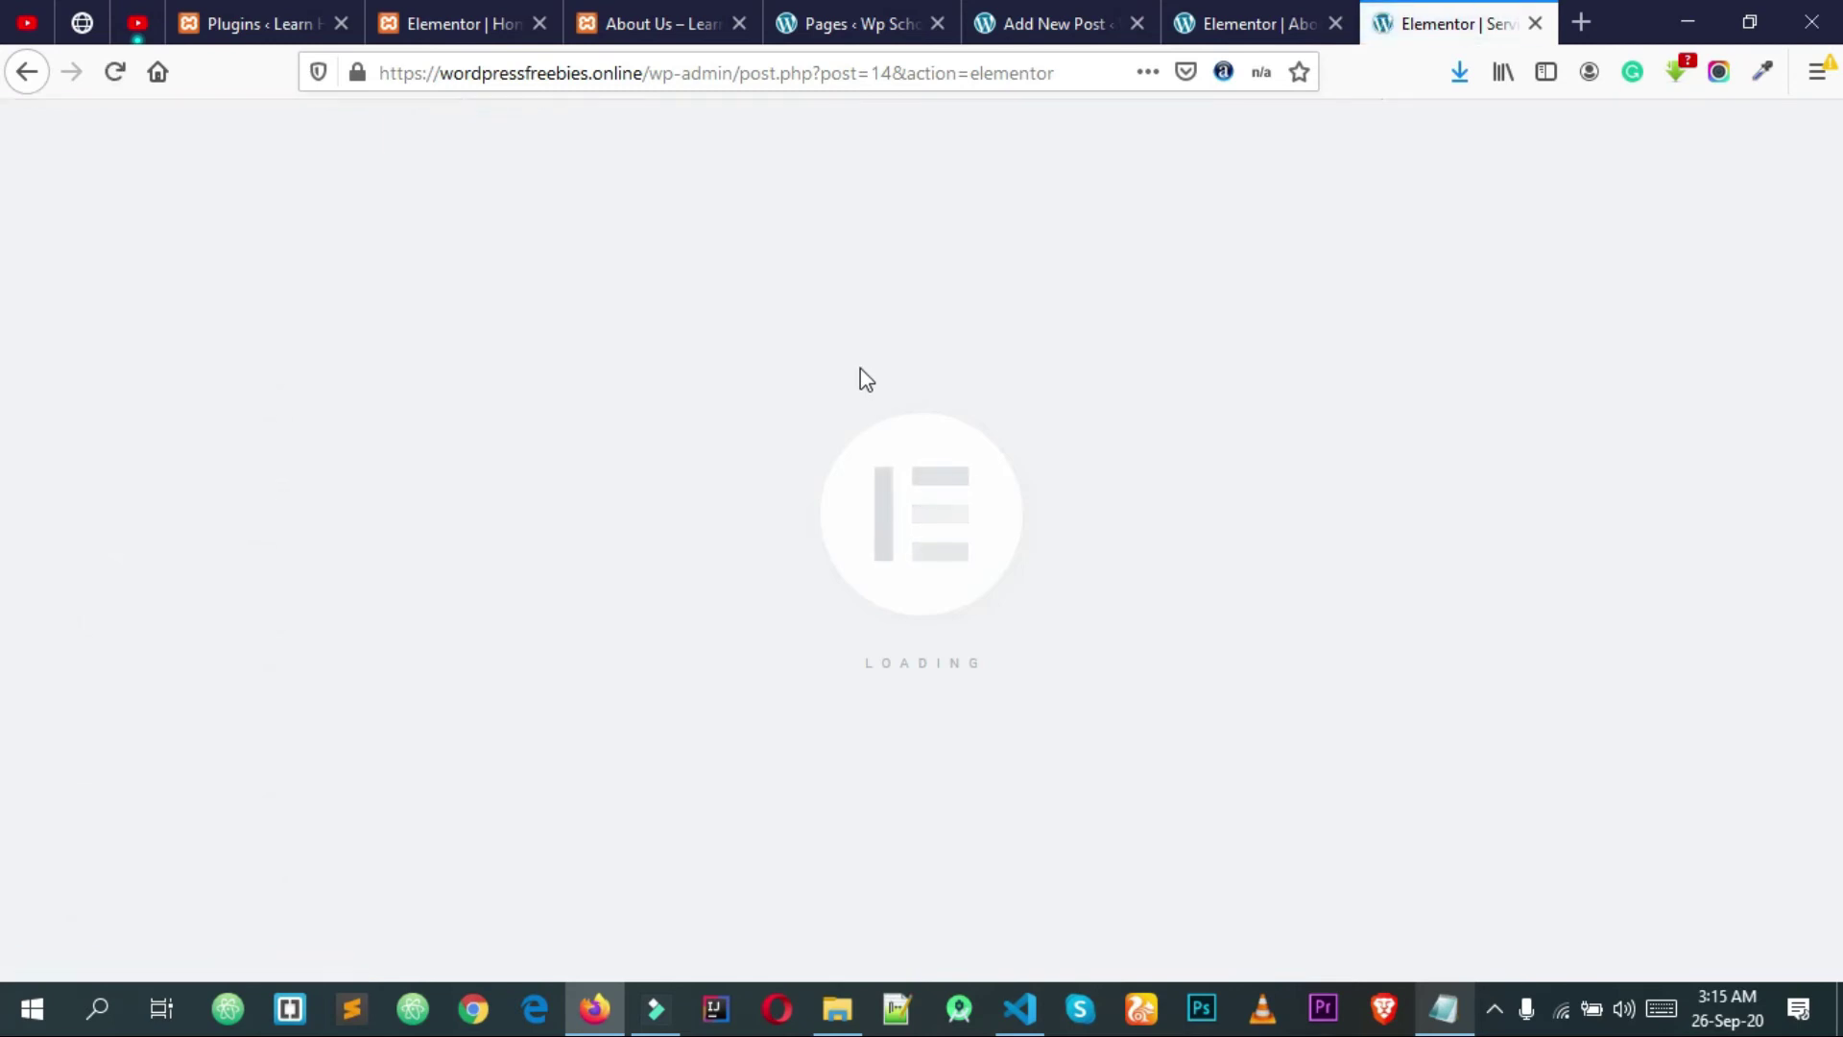
Step: Insert the Services Page template from My Templates and review its sections
click(1125, 457)
click(1045, 182)
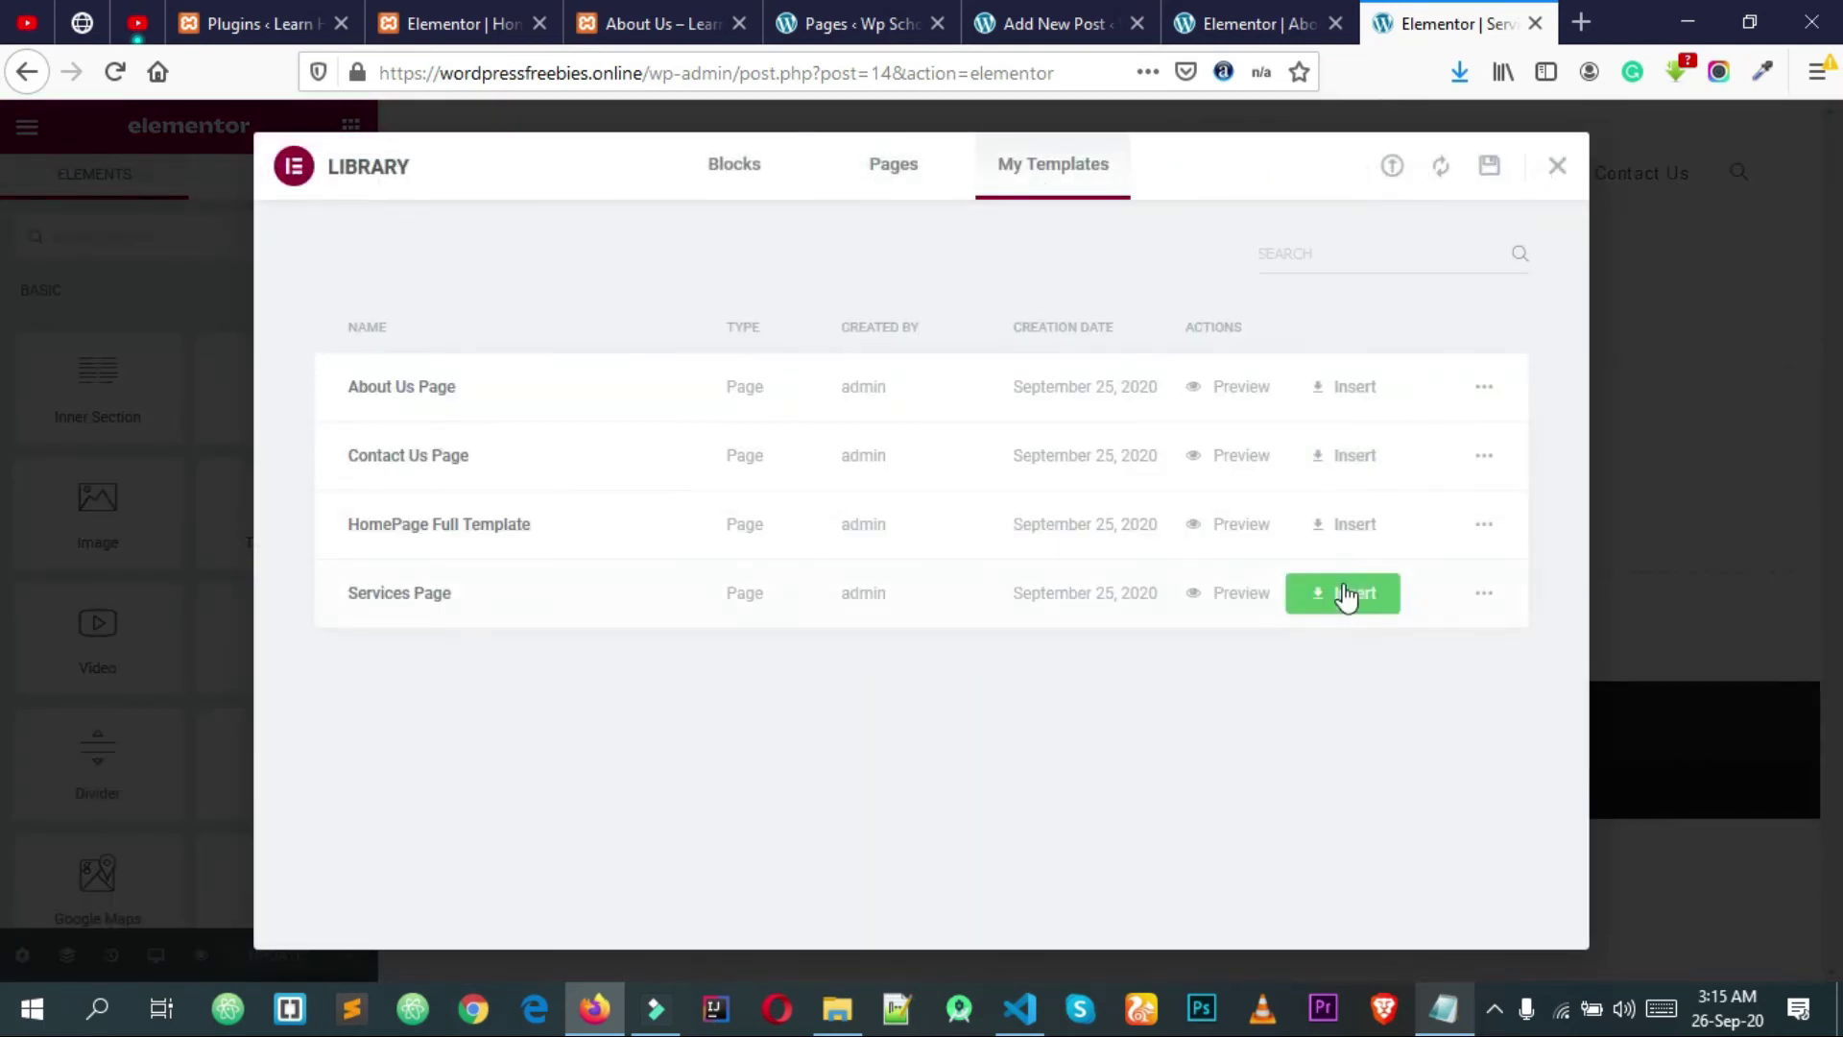
click(1340, 601)
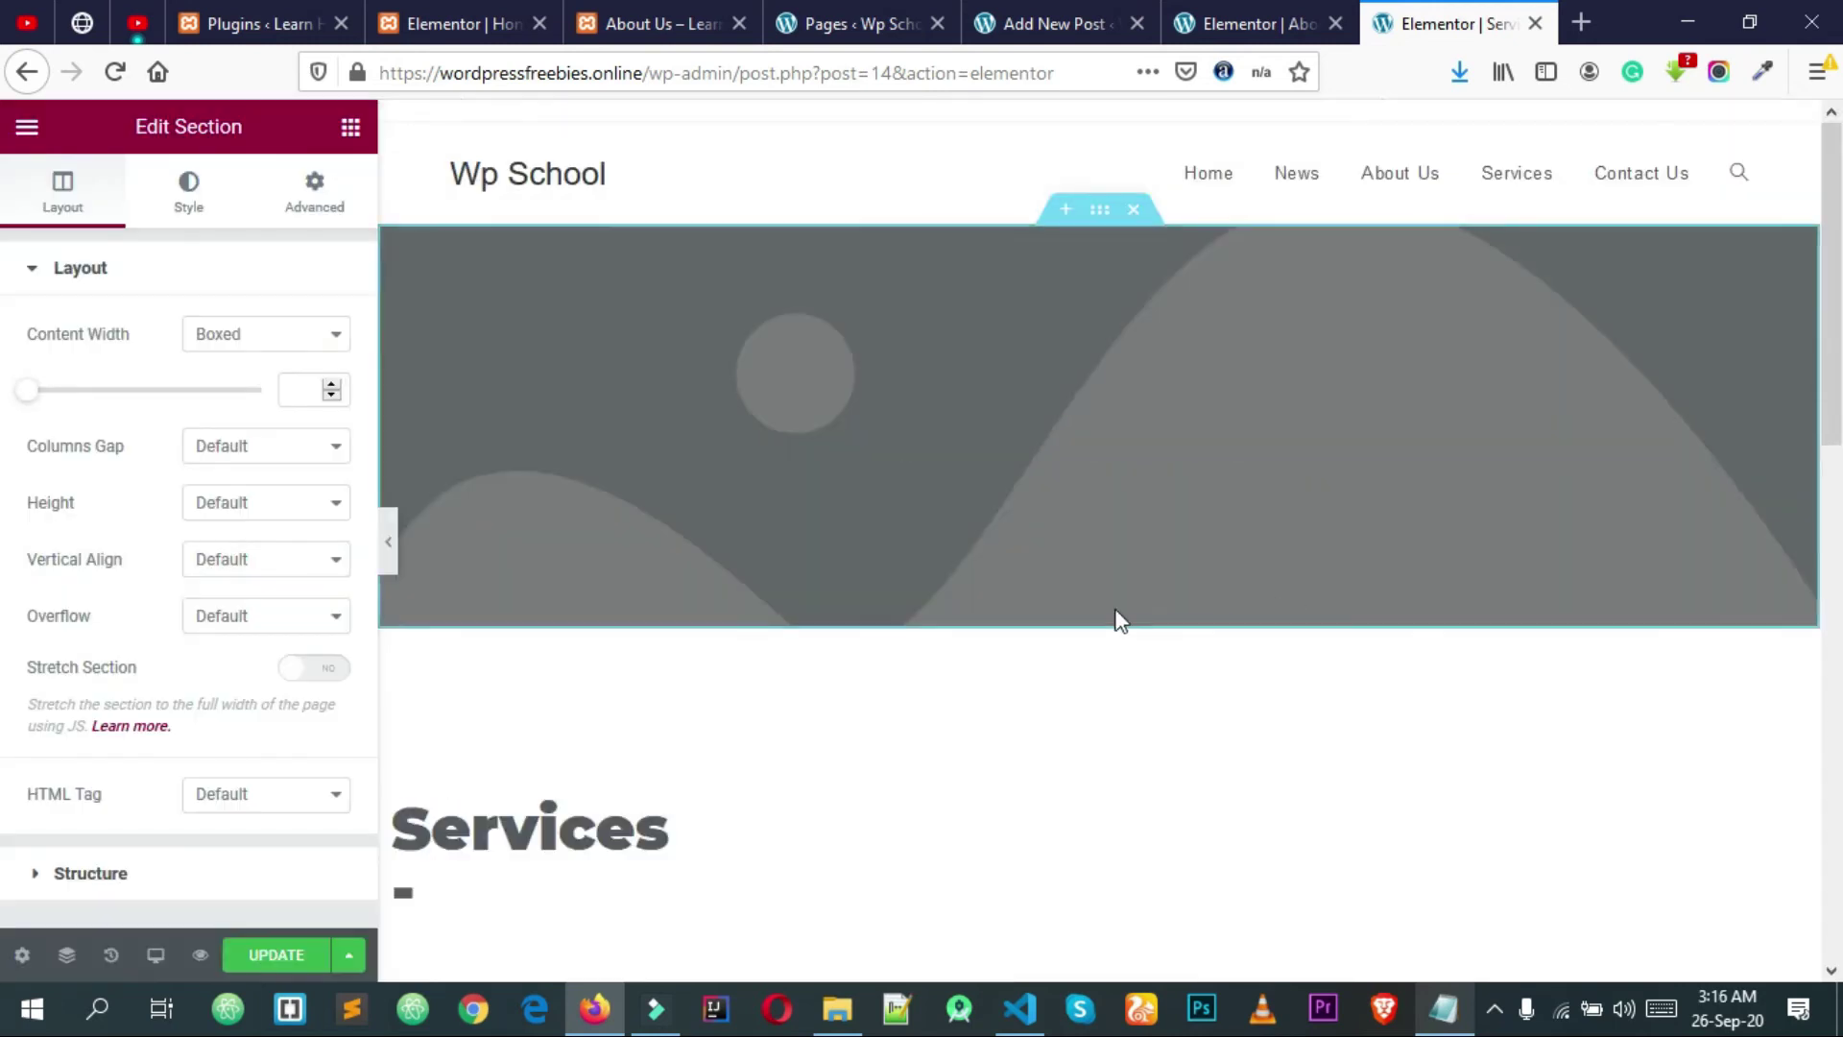
scroll(1095, 675, down, 12)
scroll(1060, 671, up, 12)
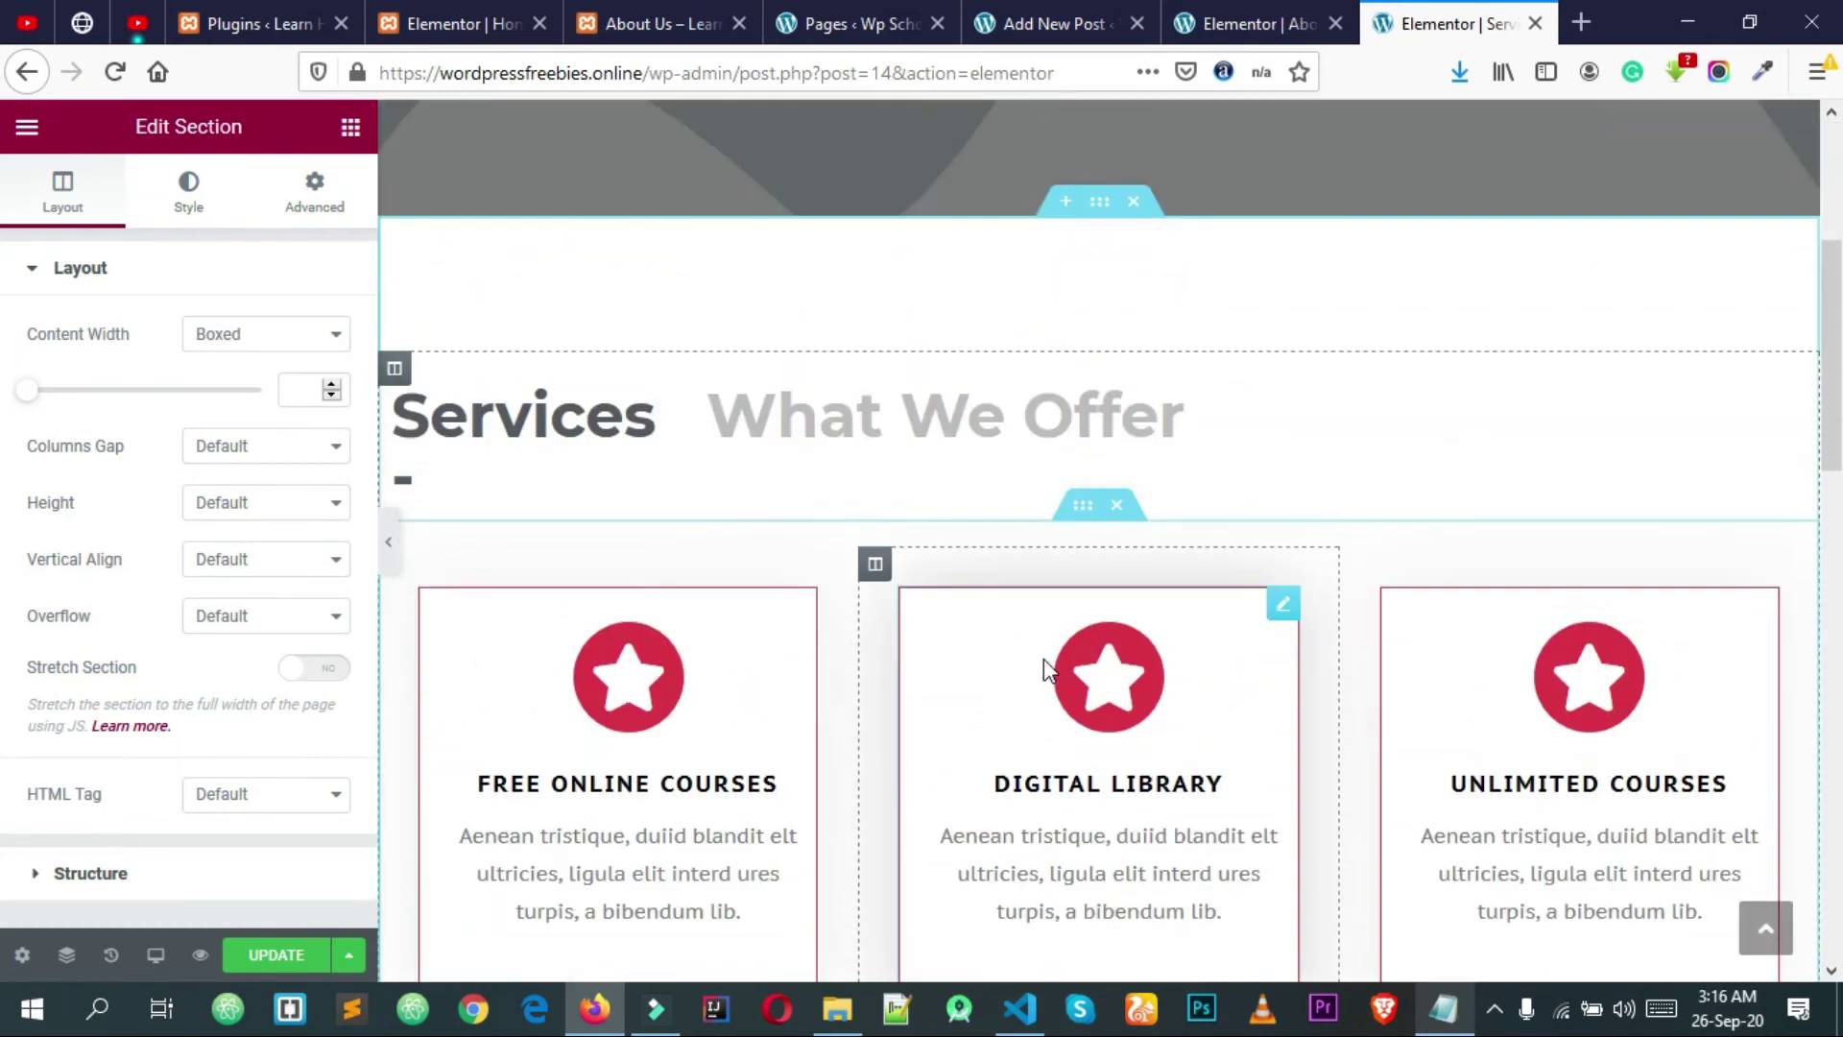
scroll(1102, 342, up, 2)
scroll(1086, 362, down, 8)
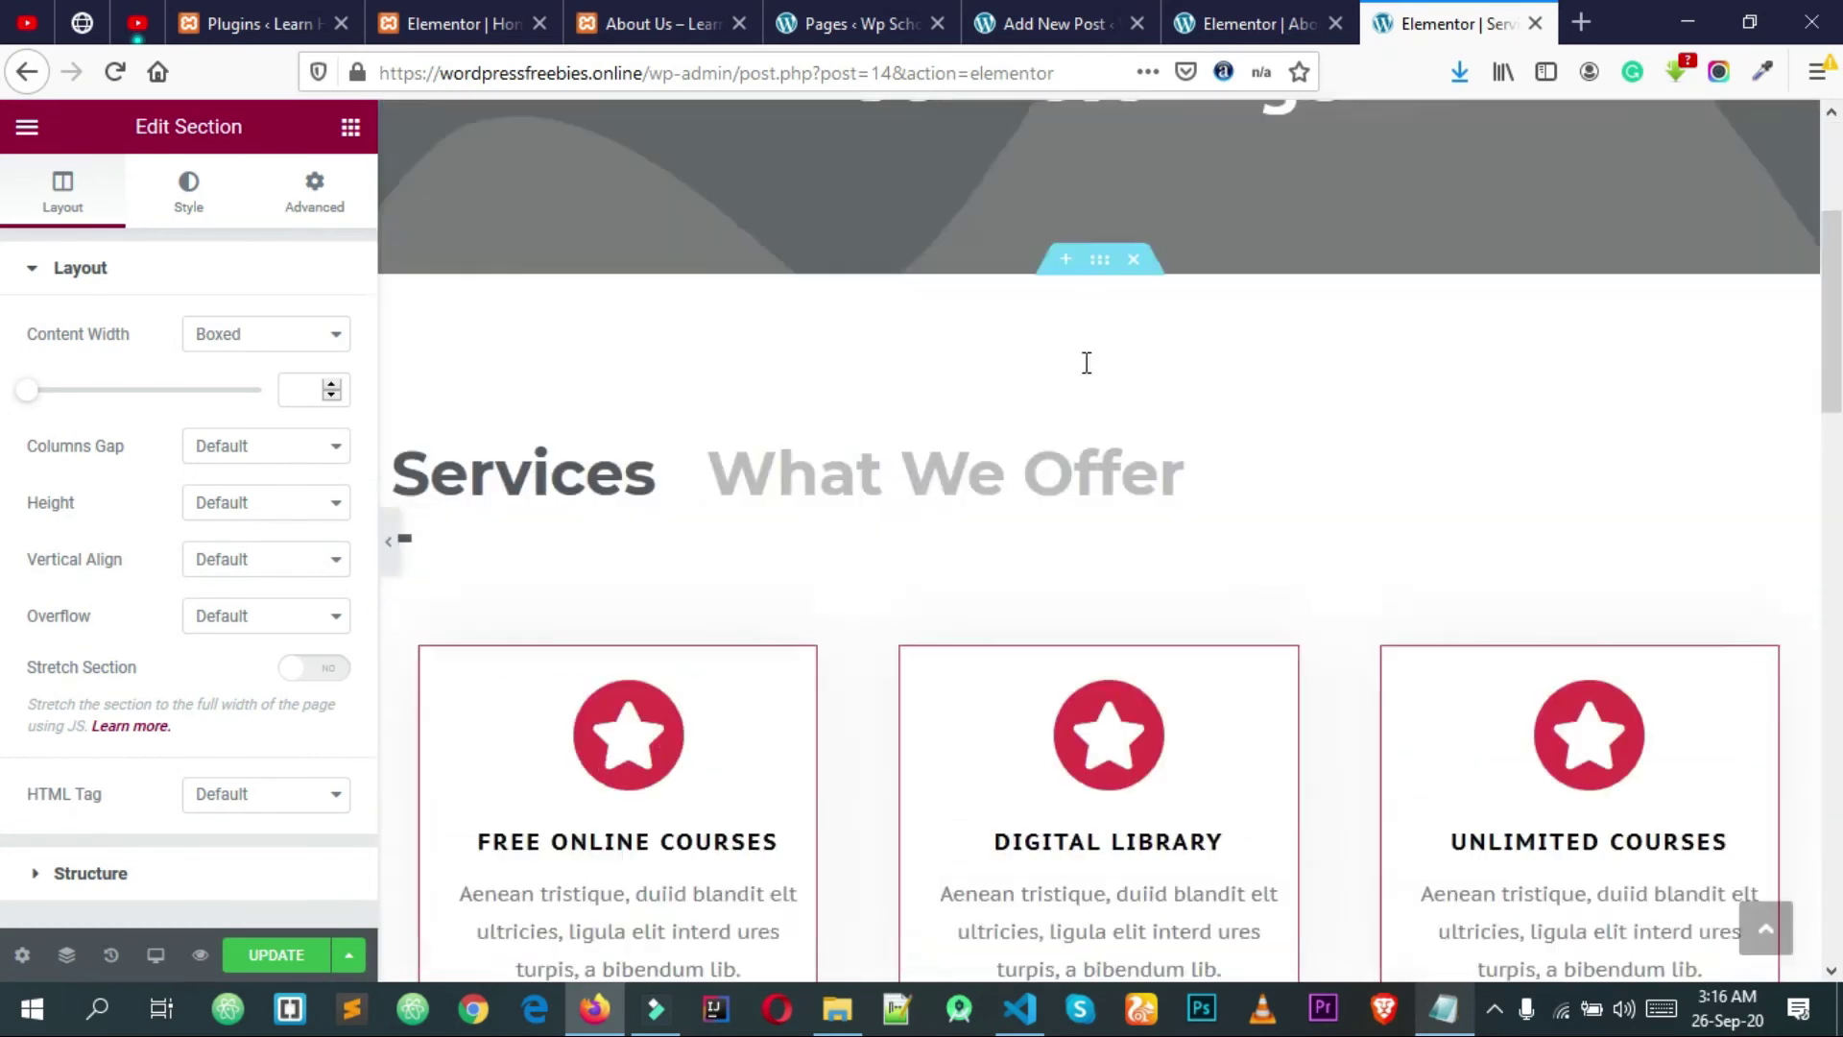
scroll(1069, 404, down, 7)
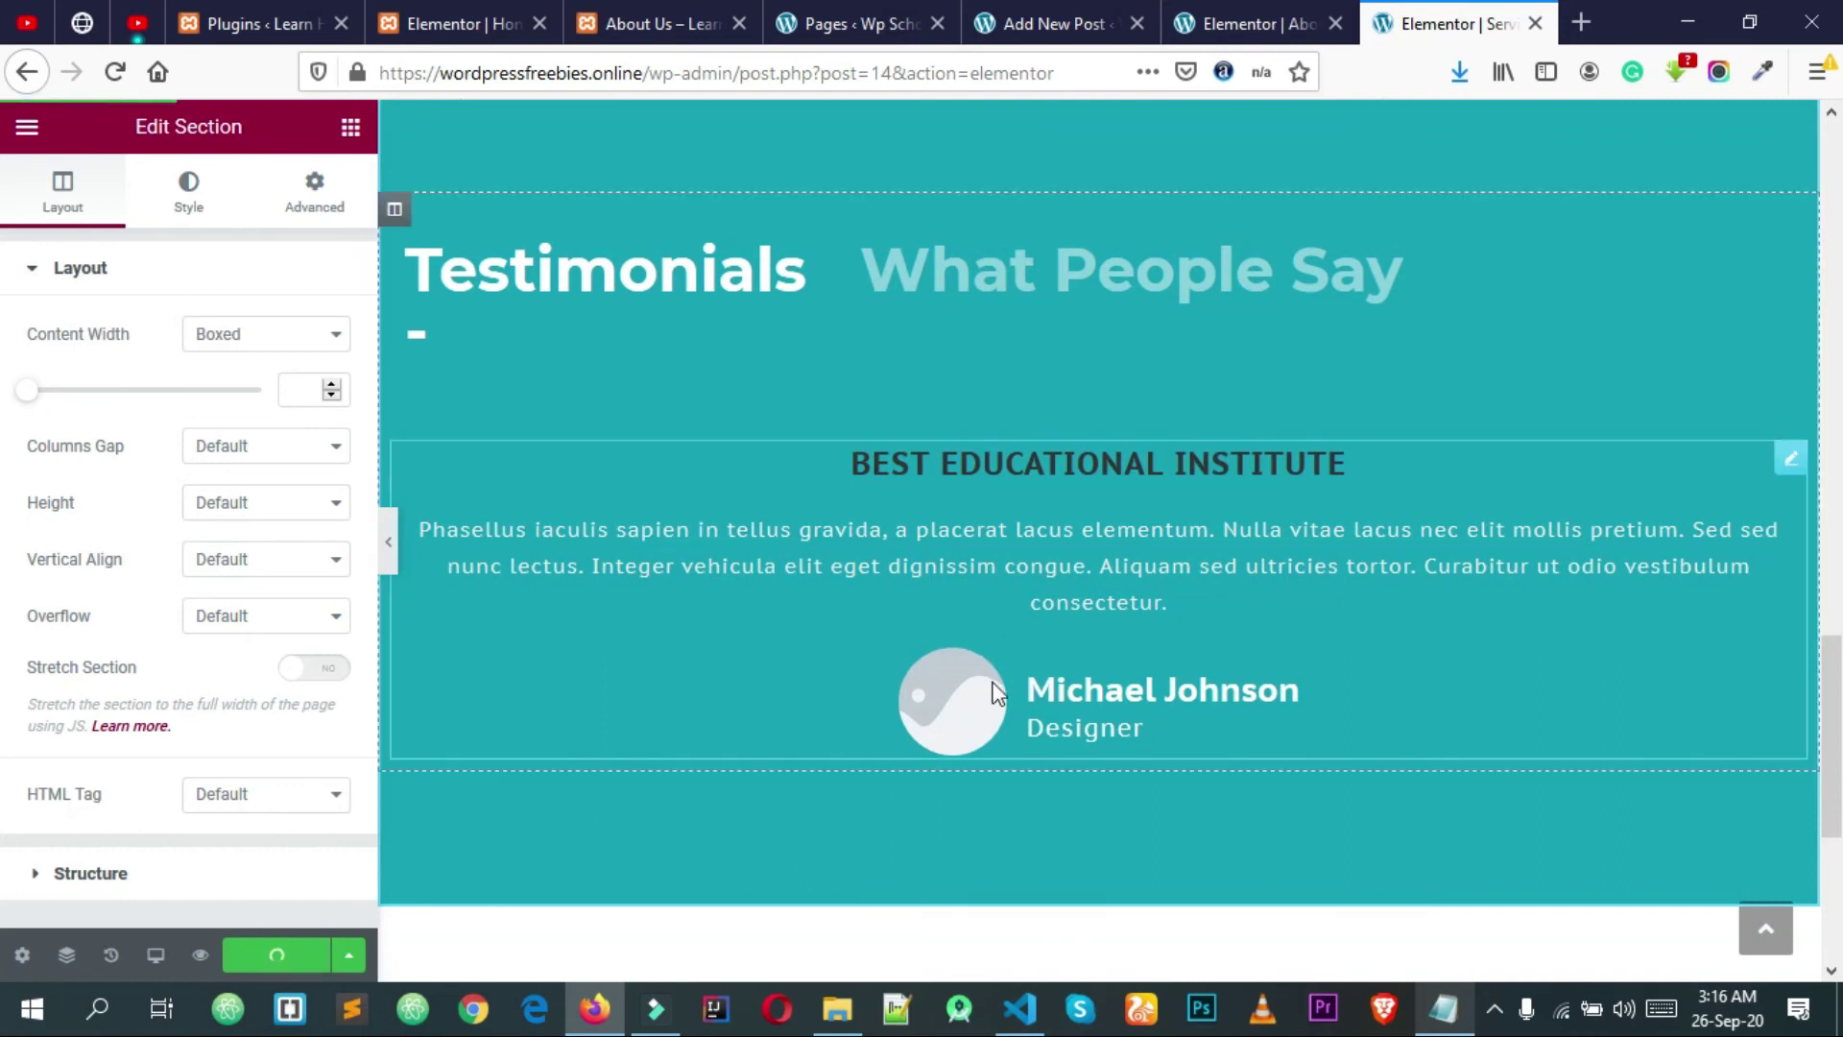
scroll(705, 551, up, 15)
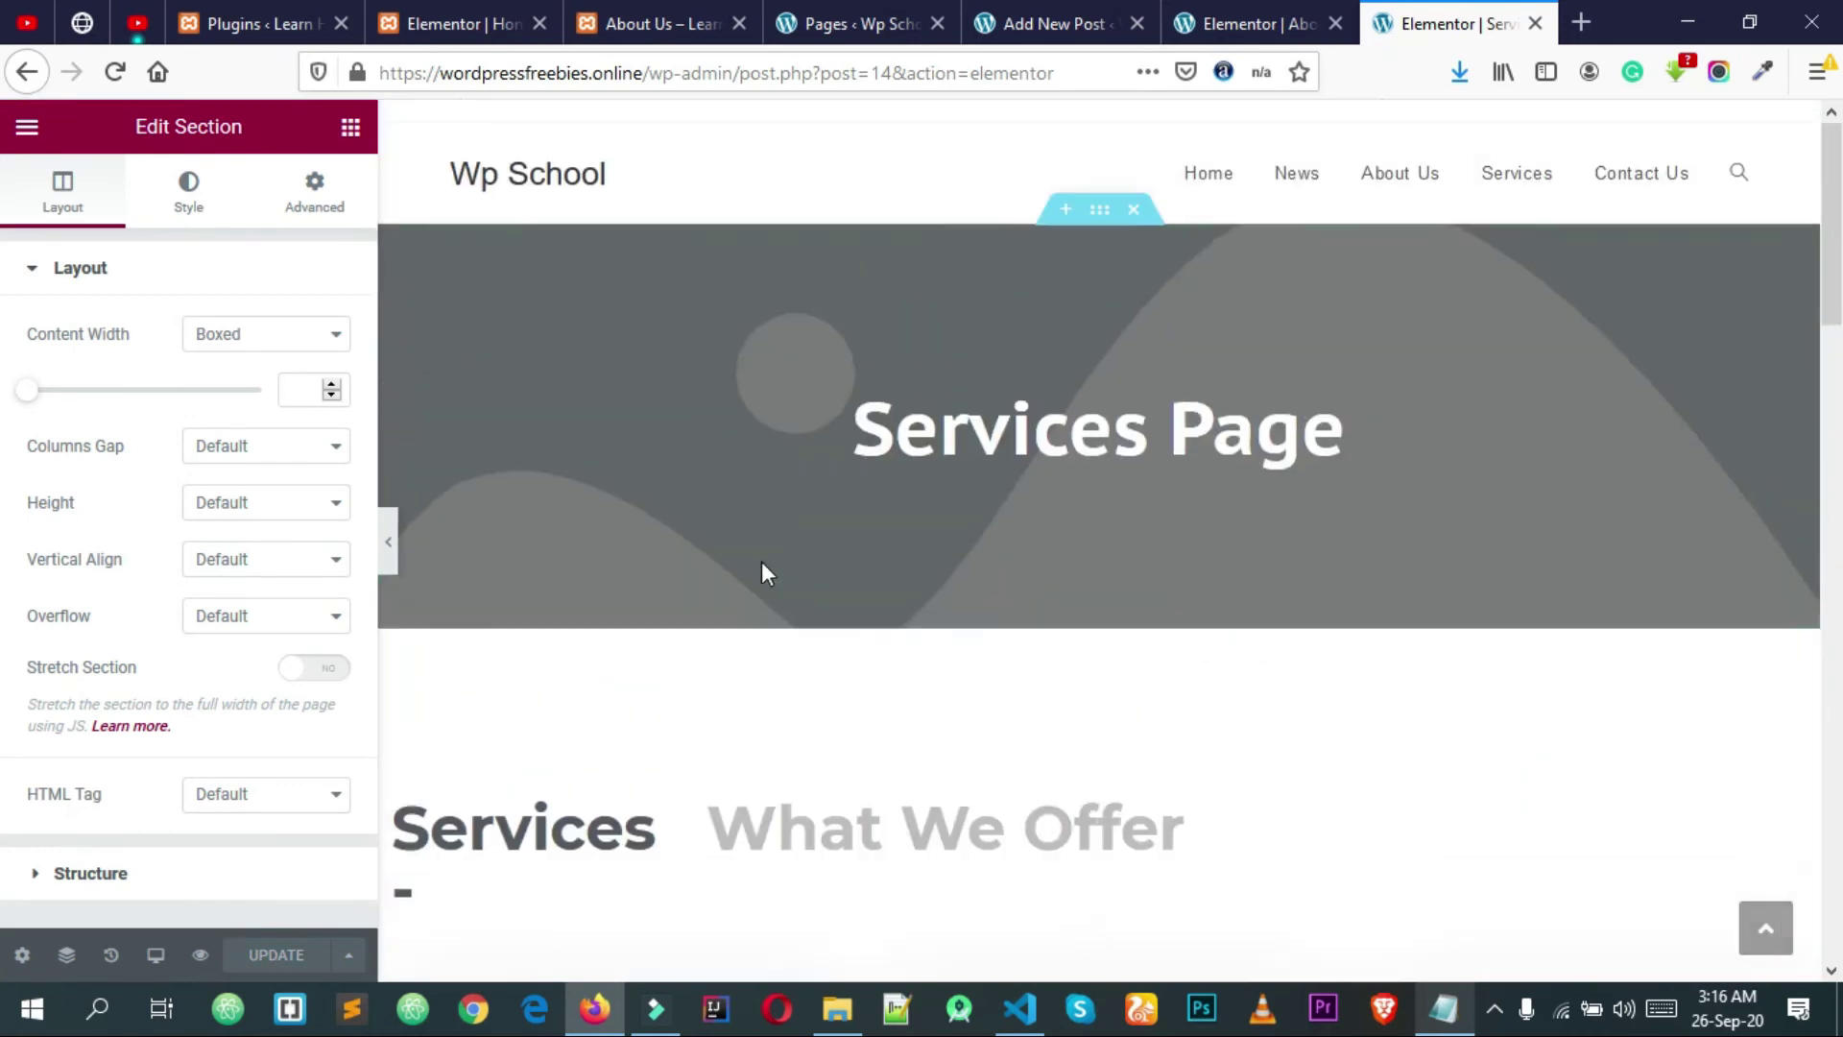
Step: Open Contact Us in a new tab and close the Services and About Us editor tabs
click(1625, 184)
right_click(1625, 182)
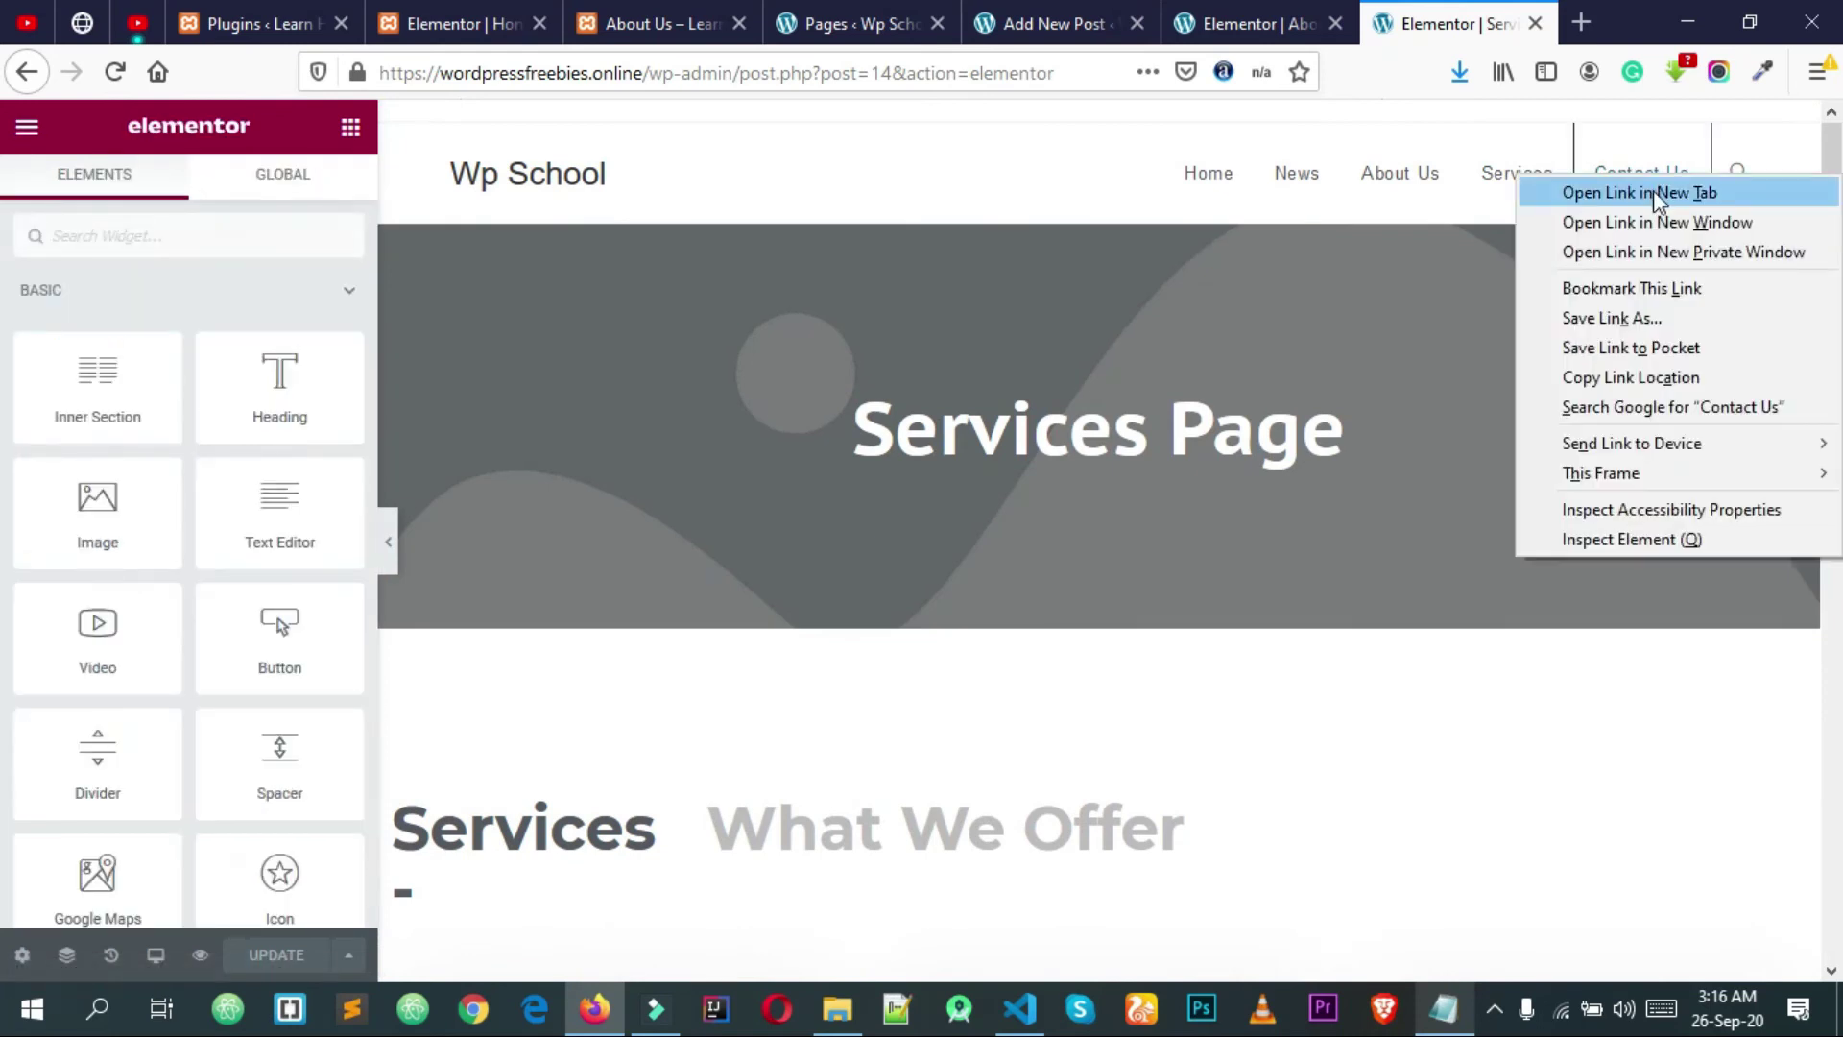
click(1584, 190)
click(1361, 23)
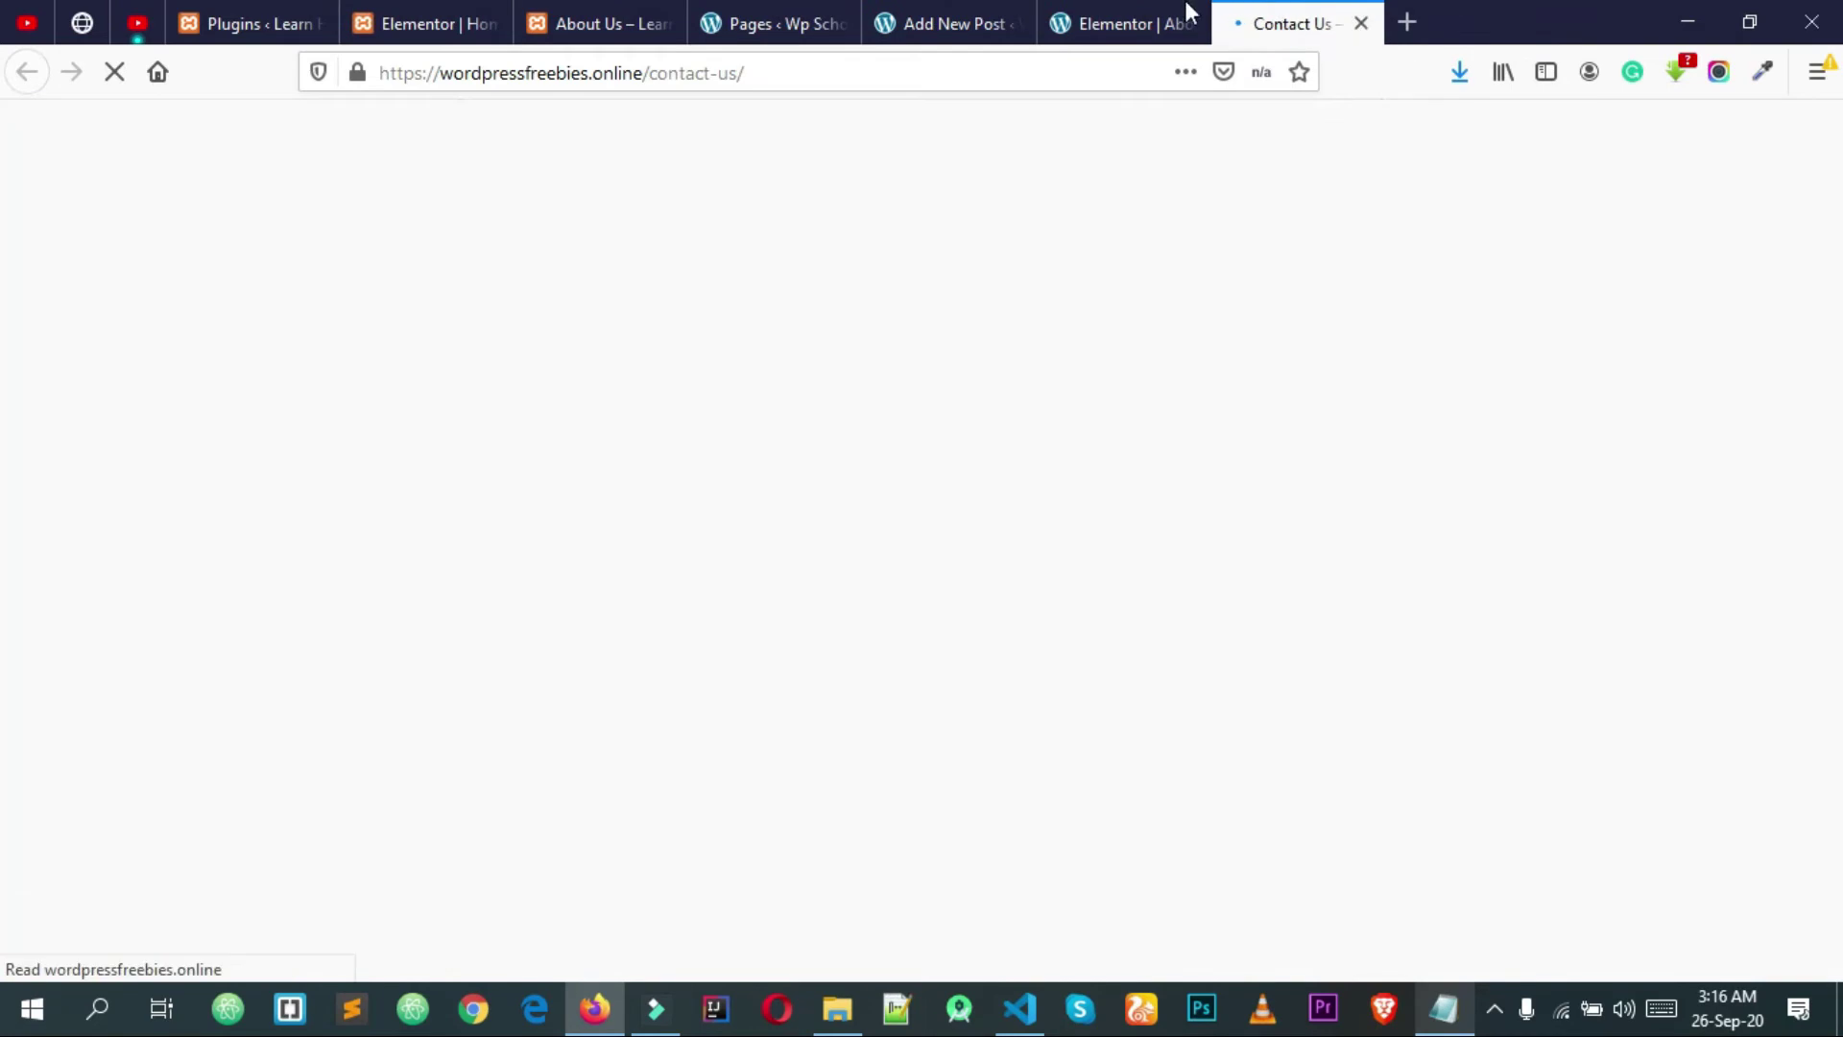
click(1185, 15)
click(1189, 23)
Step: Close the leftover new post tab and switch to the live Contact Us page
click(993, 12)
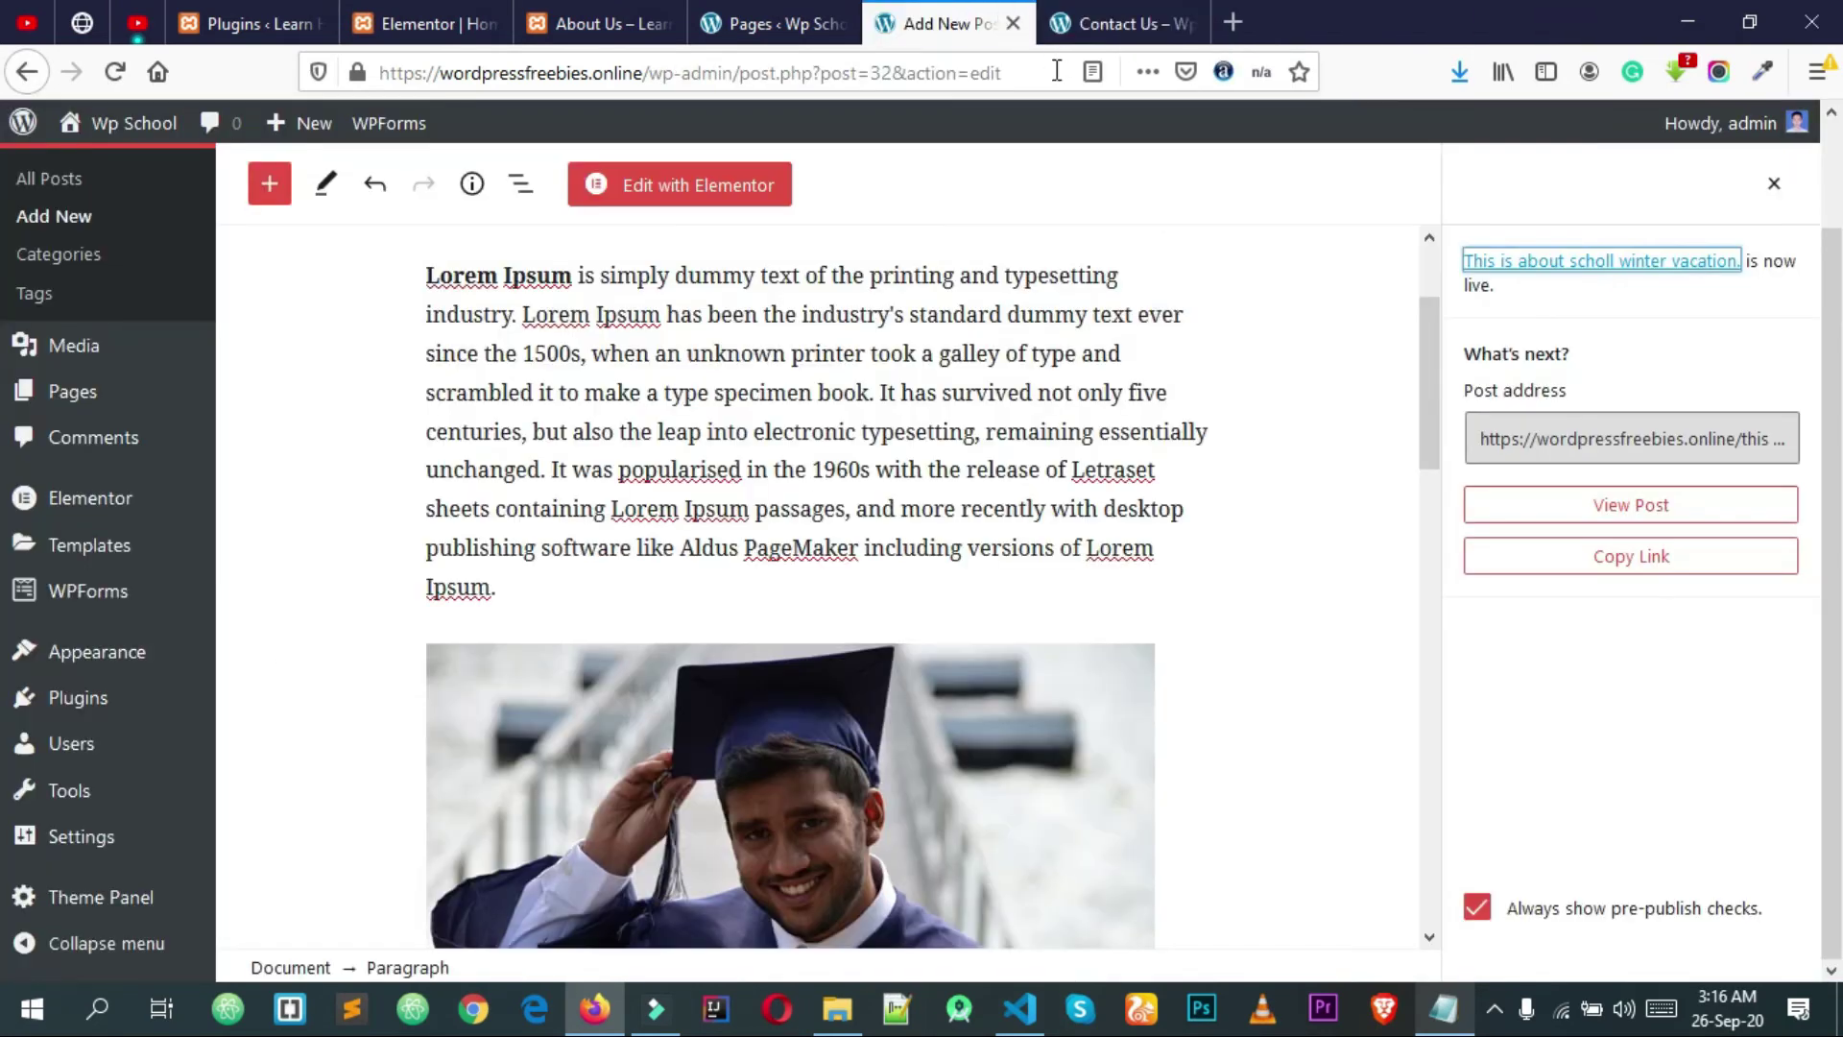
click(1006, 14)
click(1200, 23)
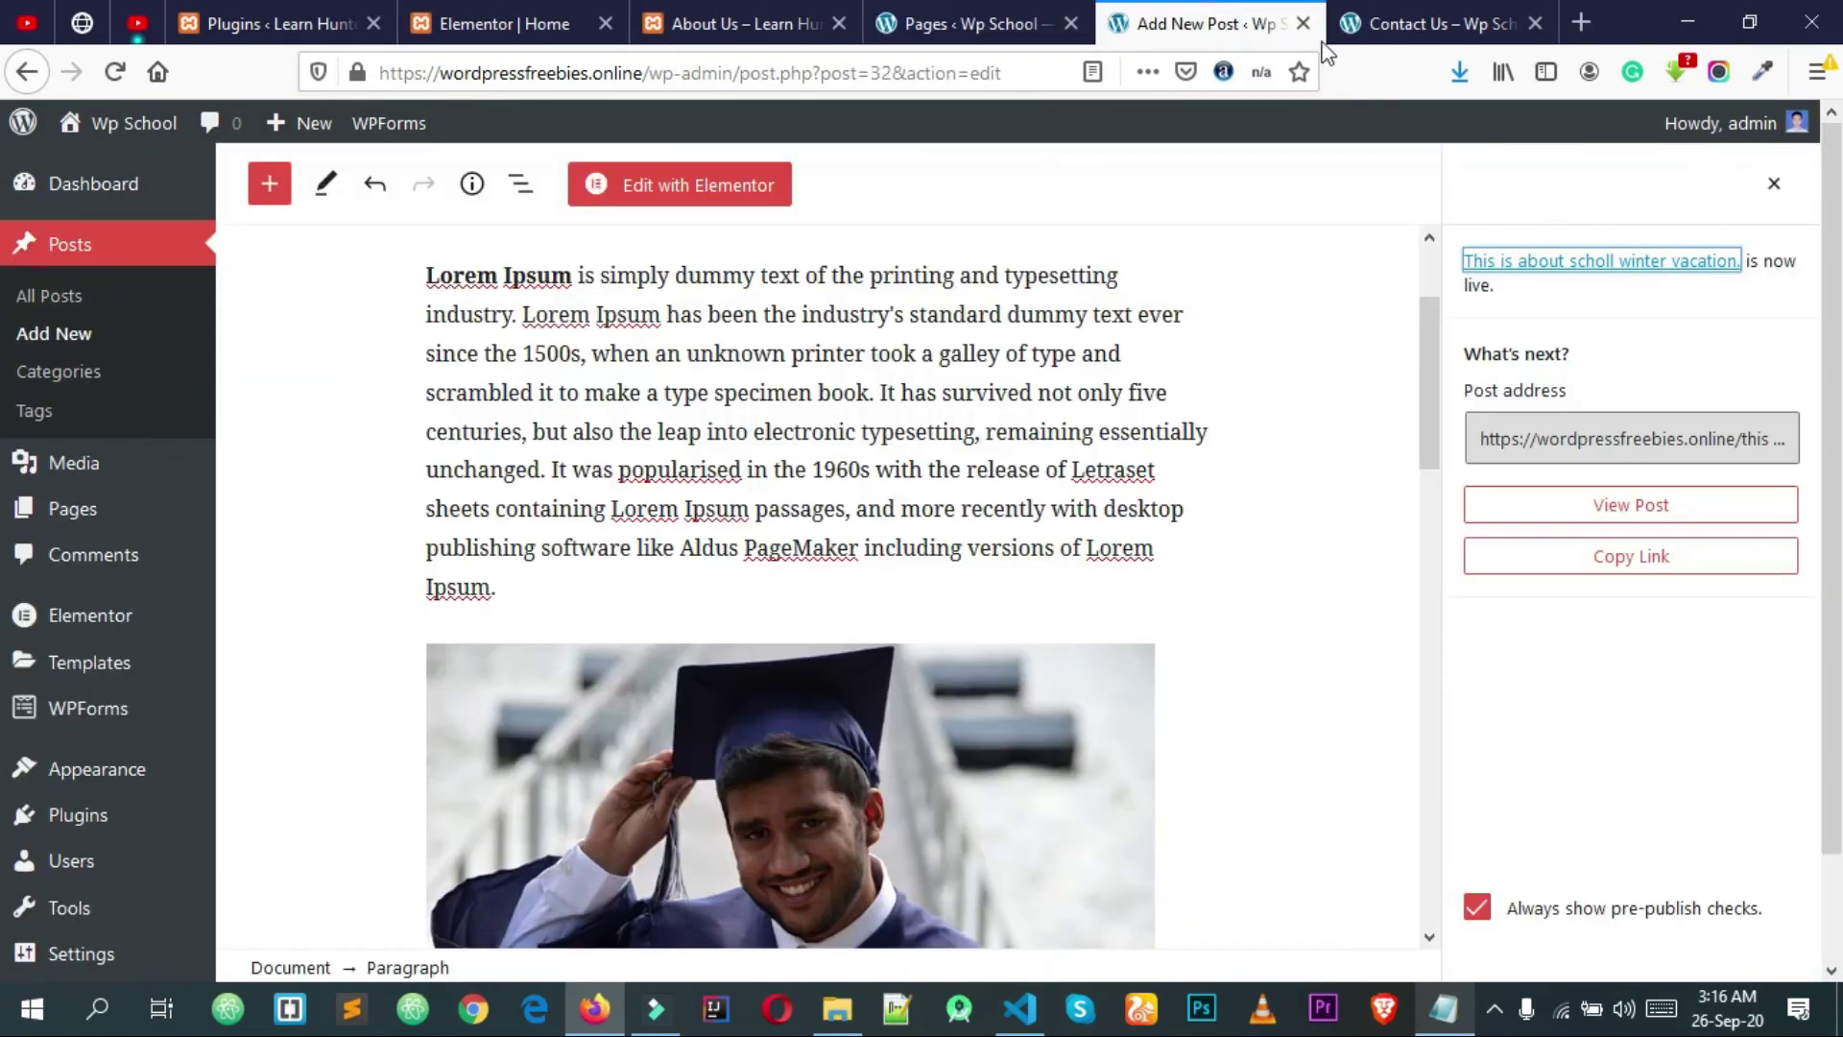
click(1302, 23)
click(994, 19)
click(749, 23)
click(903, 15)
scroll(684, 360, down, 1)
click(1359, 40)
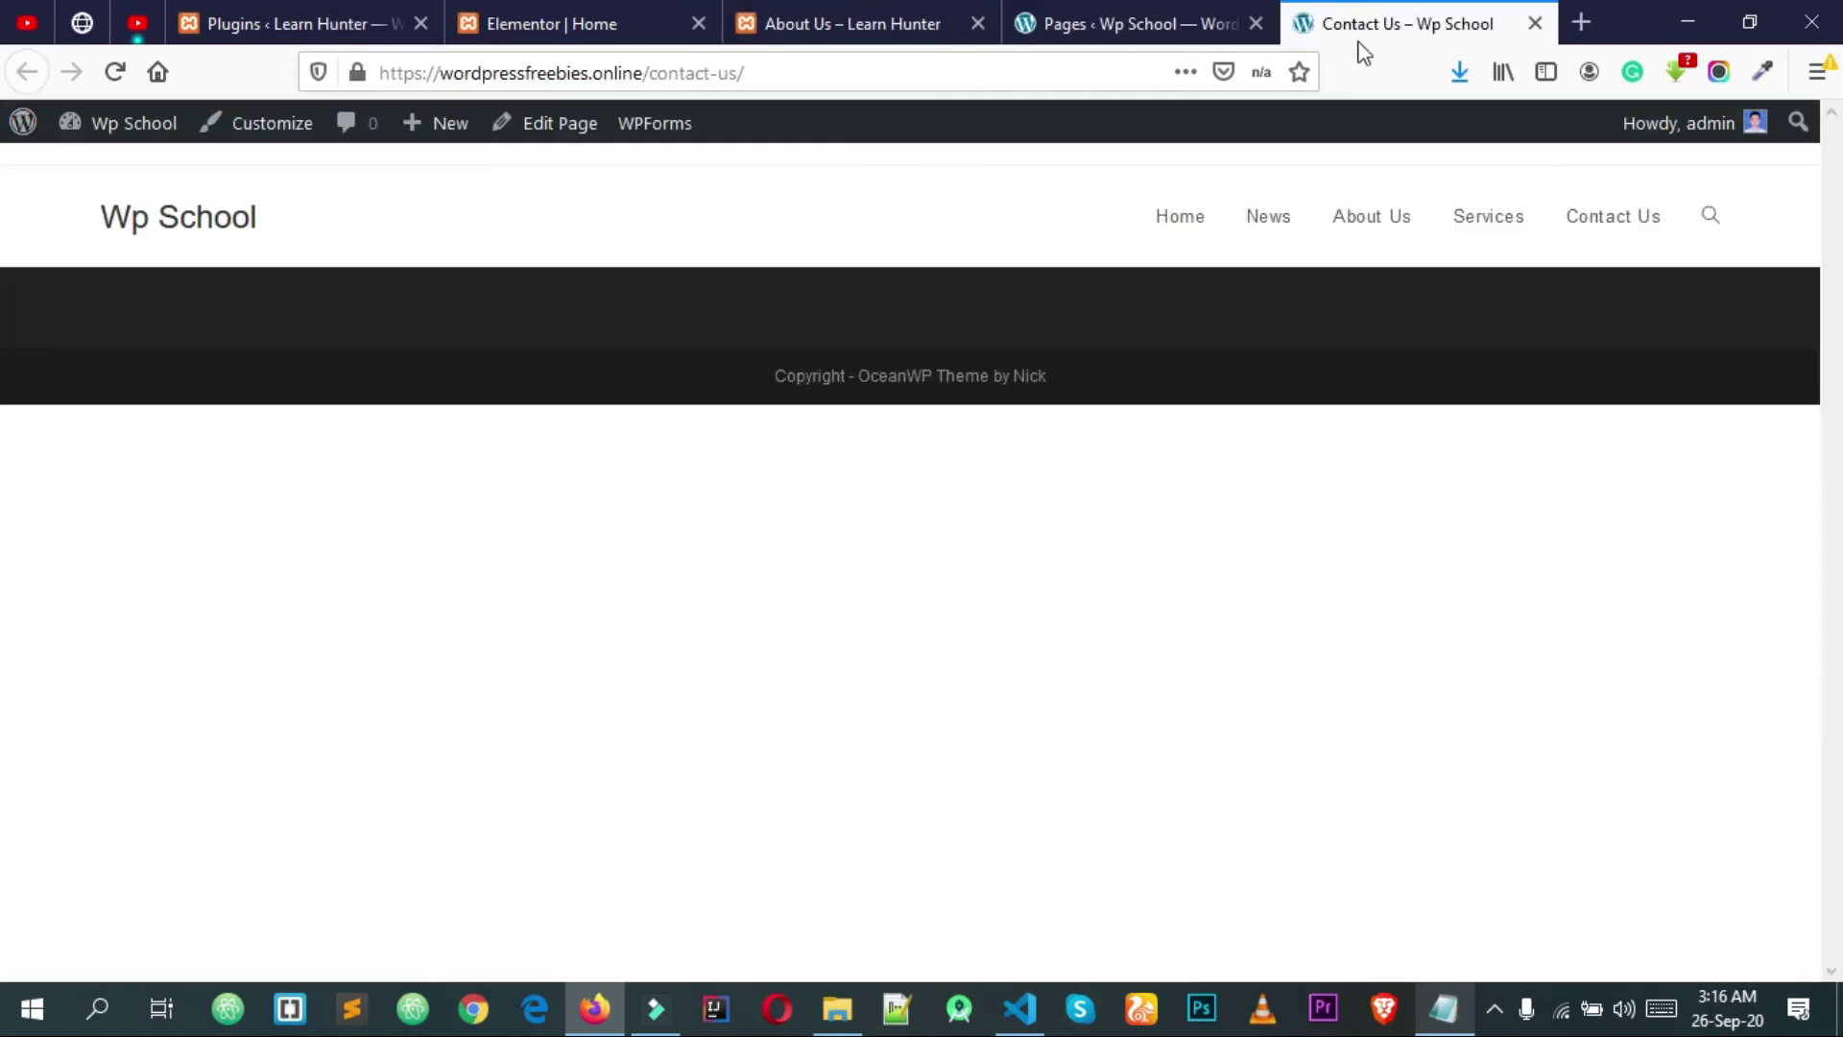
Step: Edit Contact Us in Elementor and insert the Contact Us Page template from My Templates
click(550, 129)
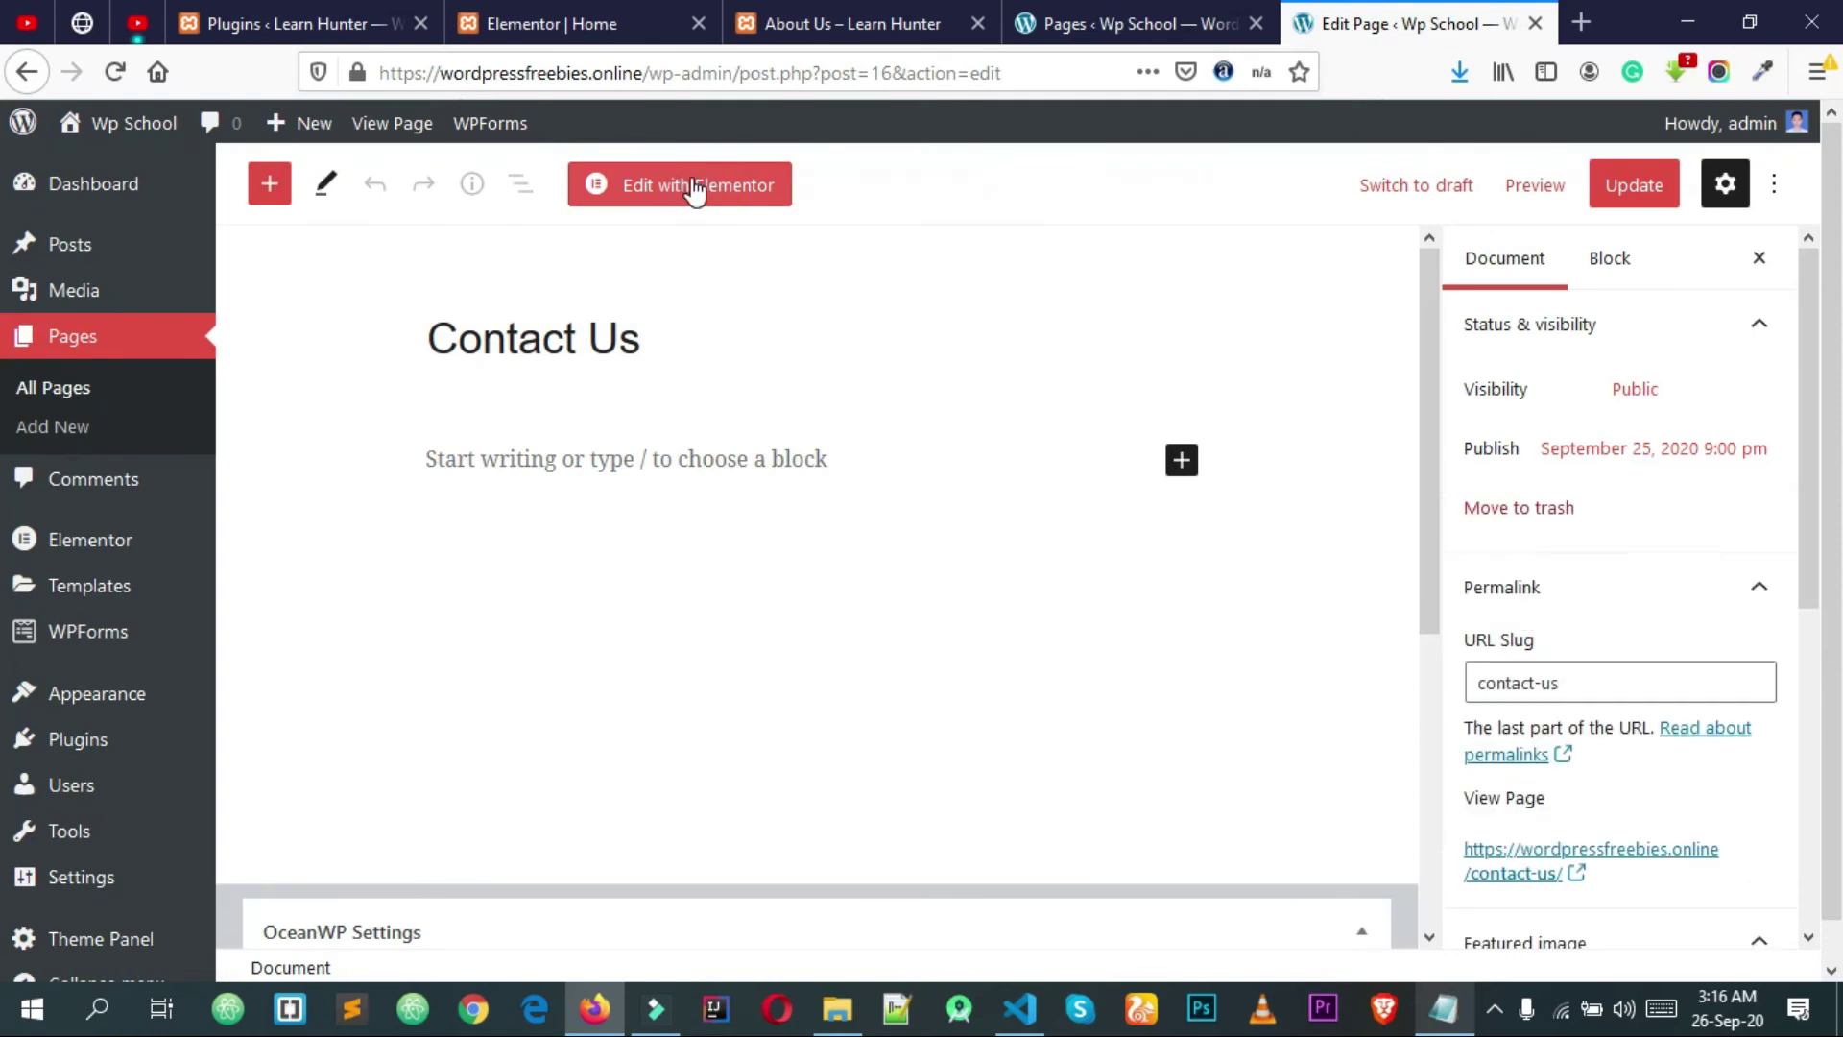
click(695, 189)
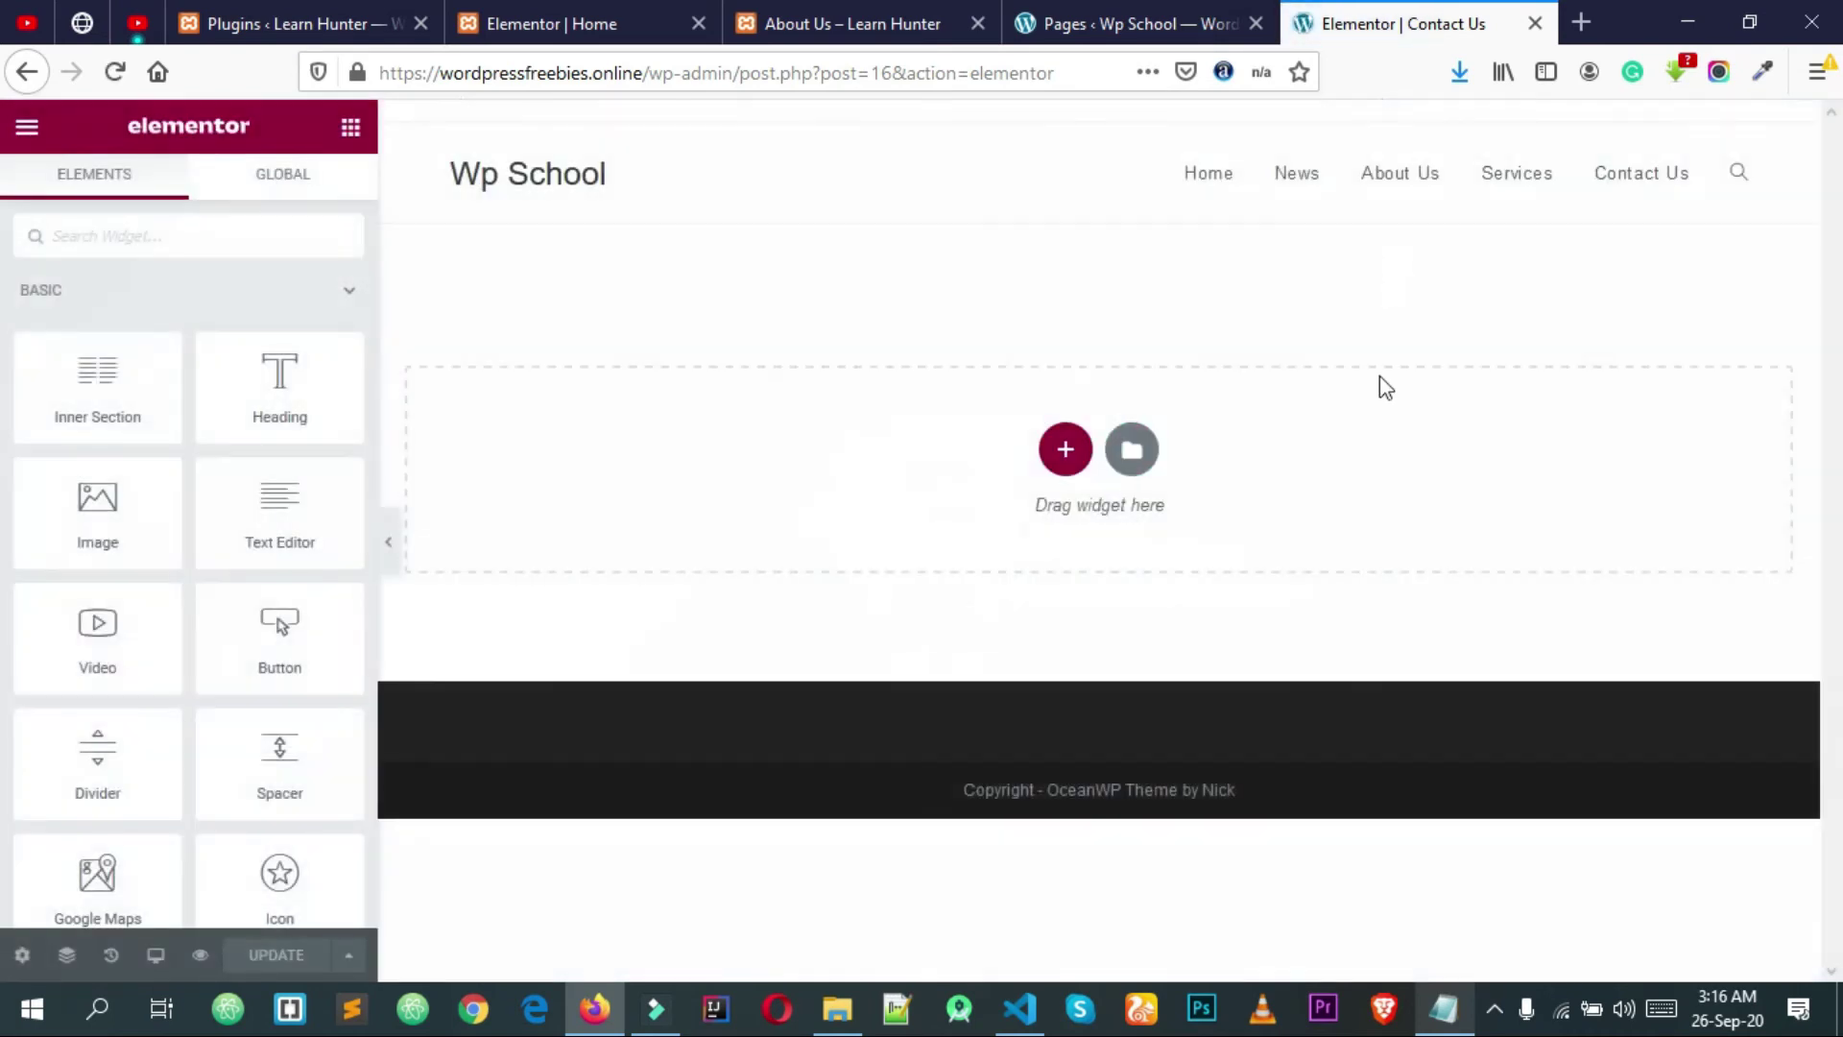
click(1139, 453)
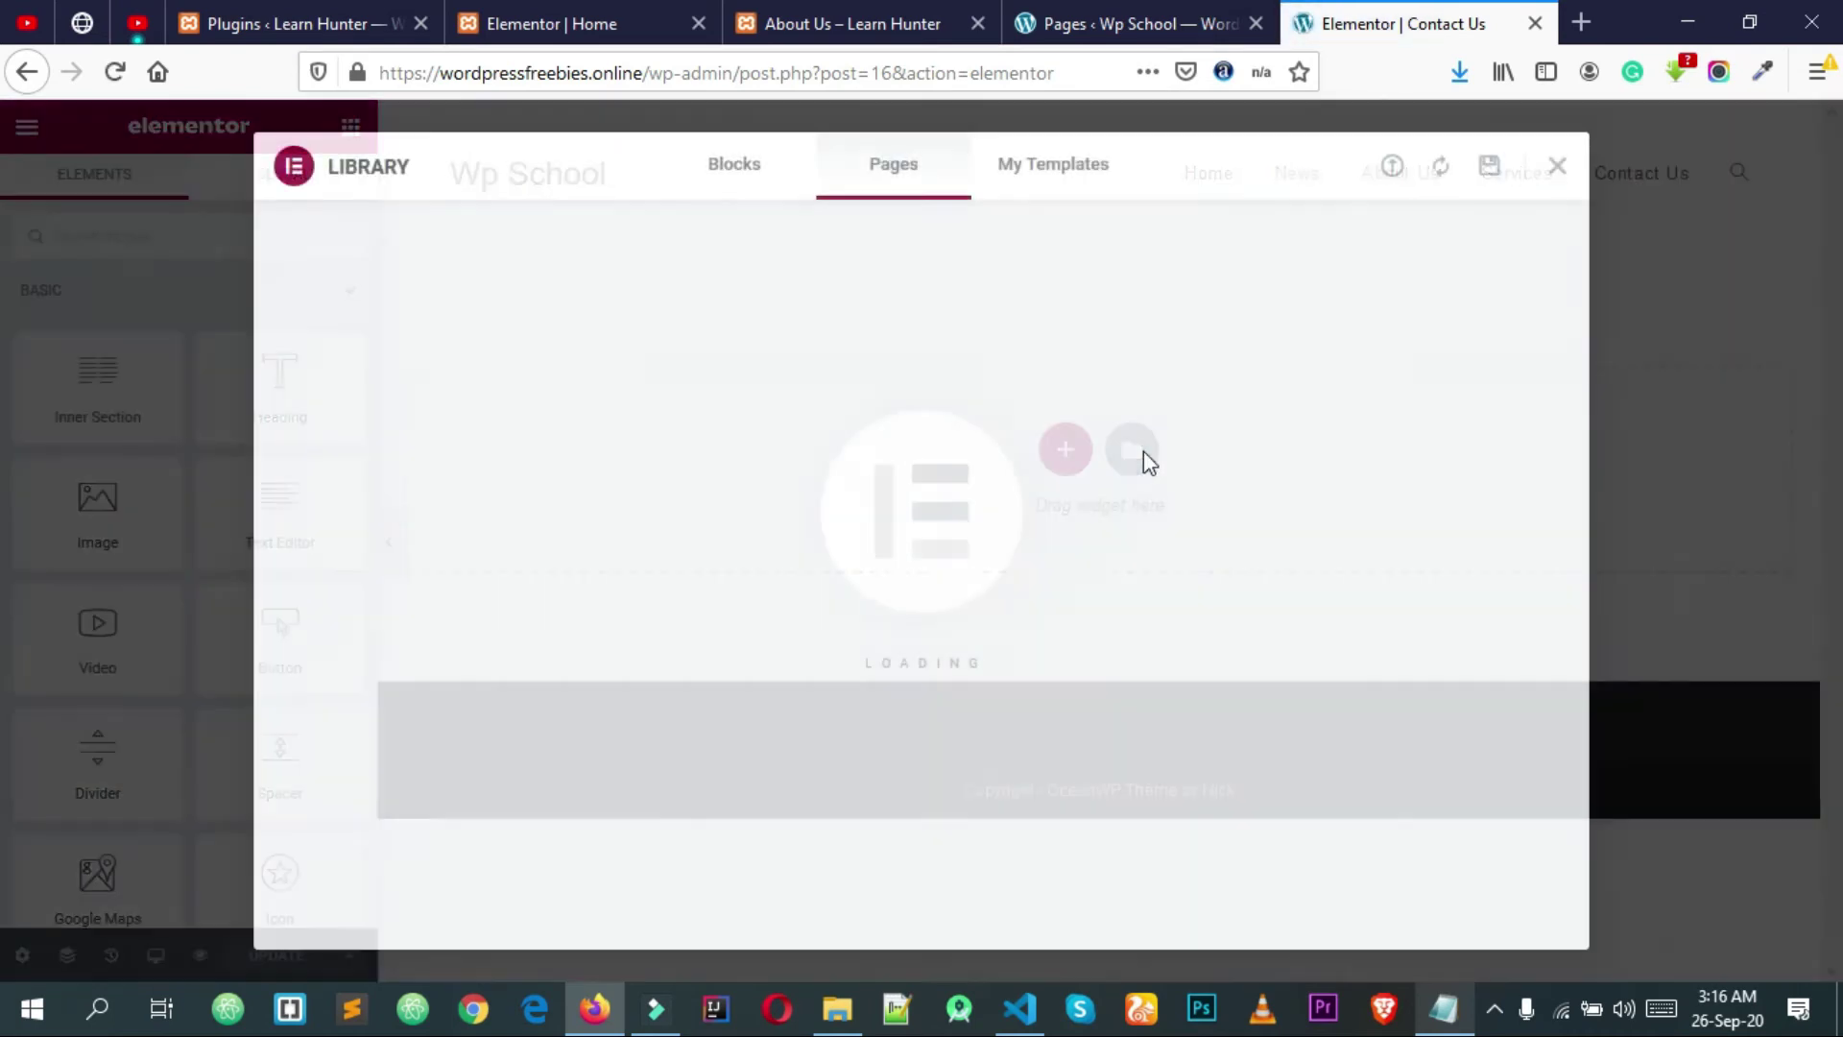
click(1083, 185)
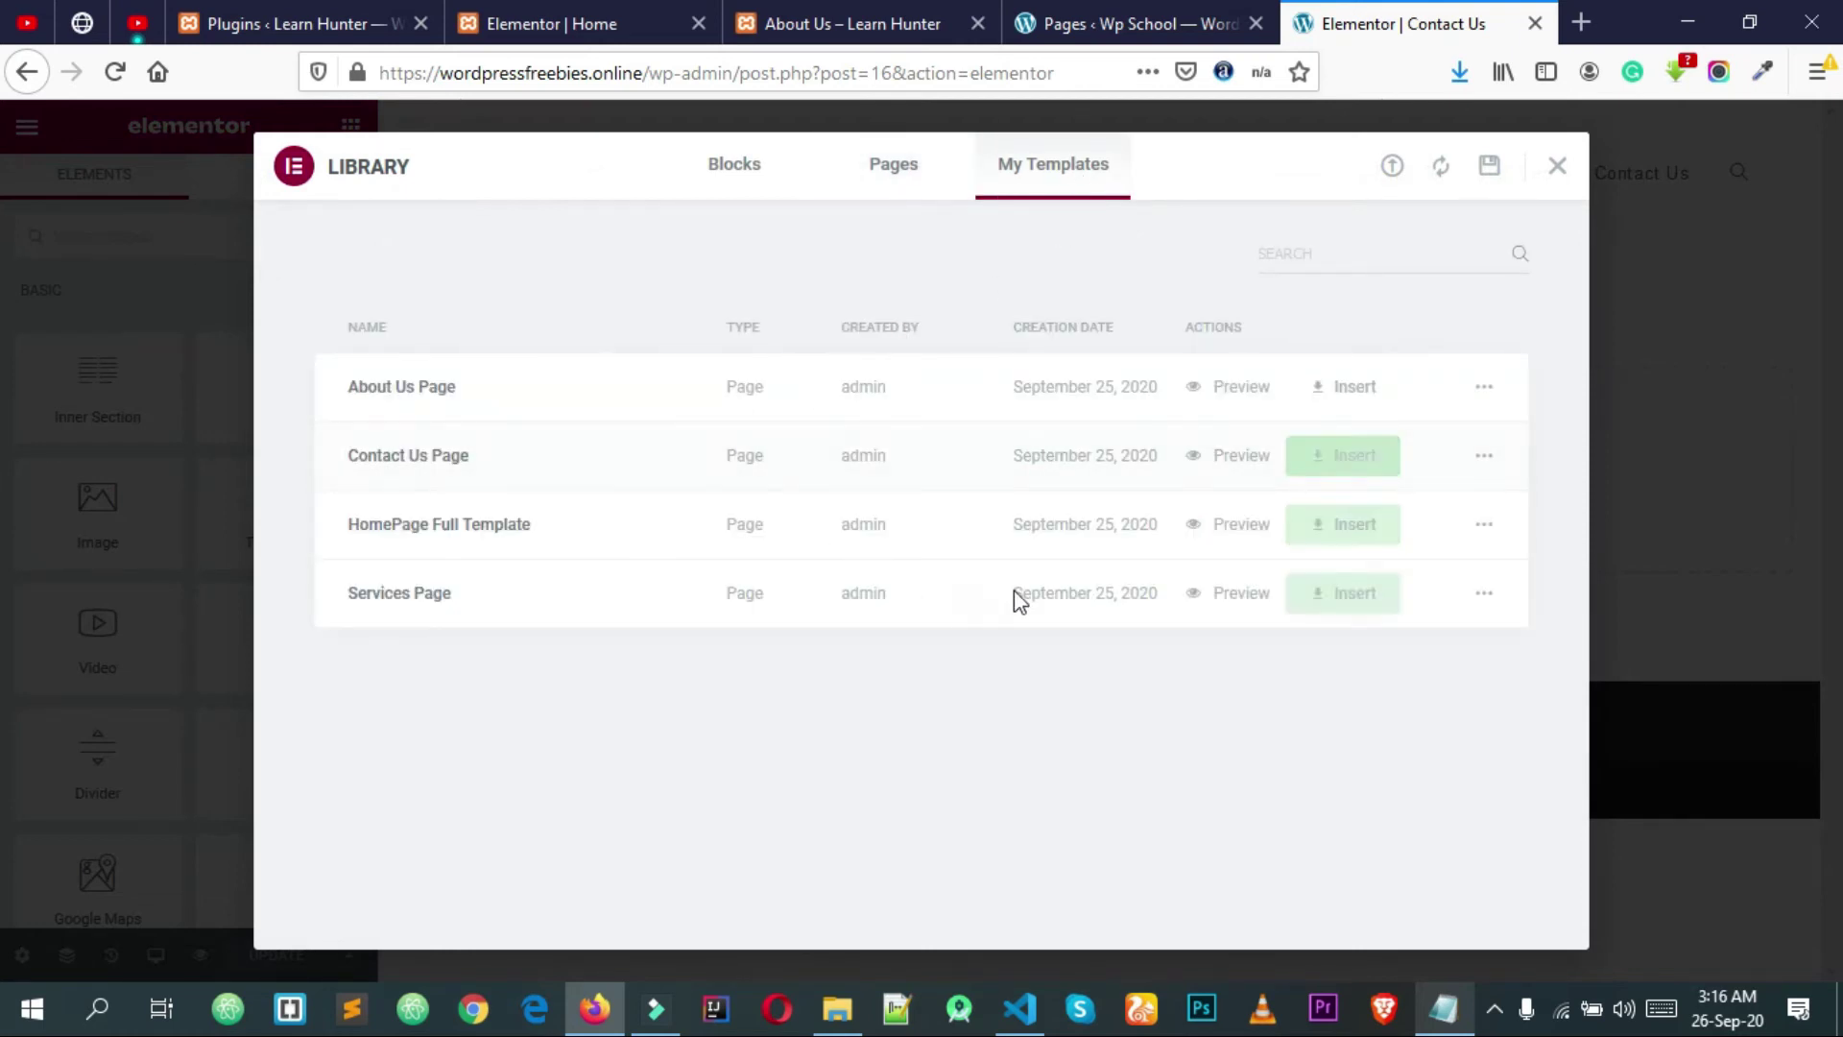
click(1342, 455)
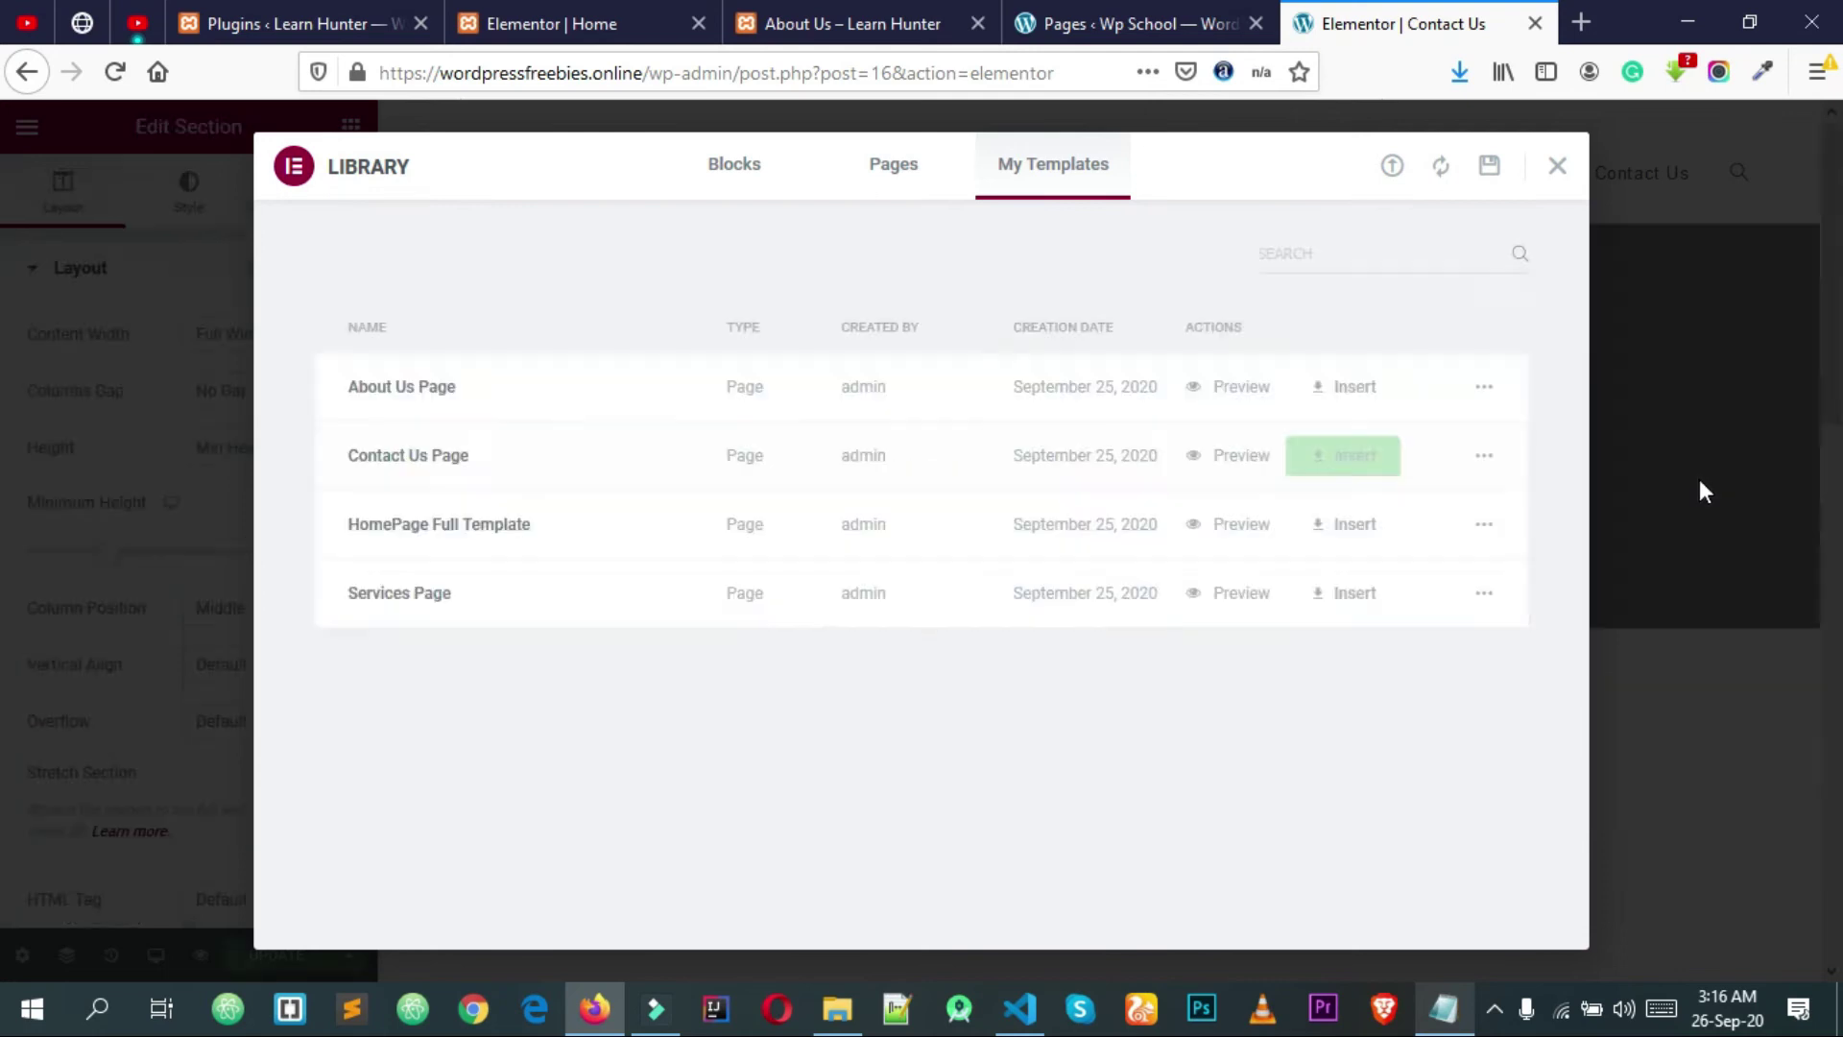
Step: Compare the inserted template with the Learn Hunter demo site's Contact Us page and its contact form
scroll(1632, 509, down, 10)
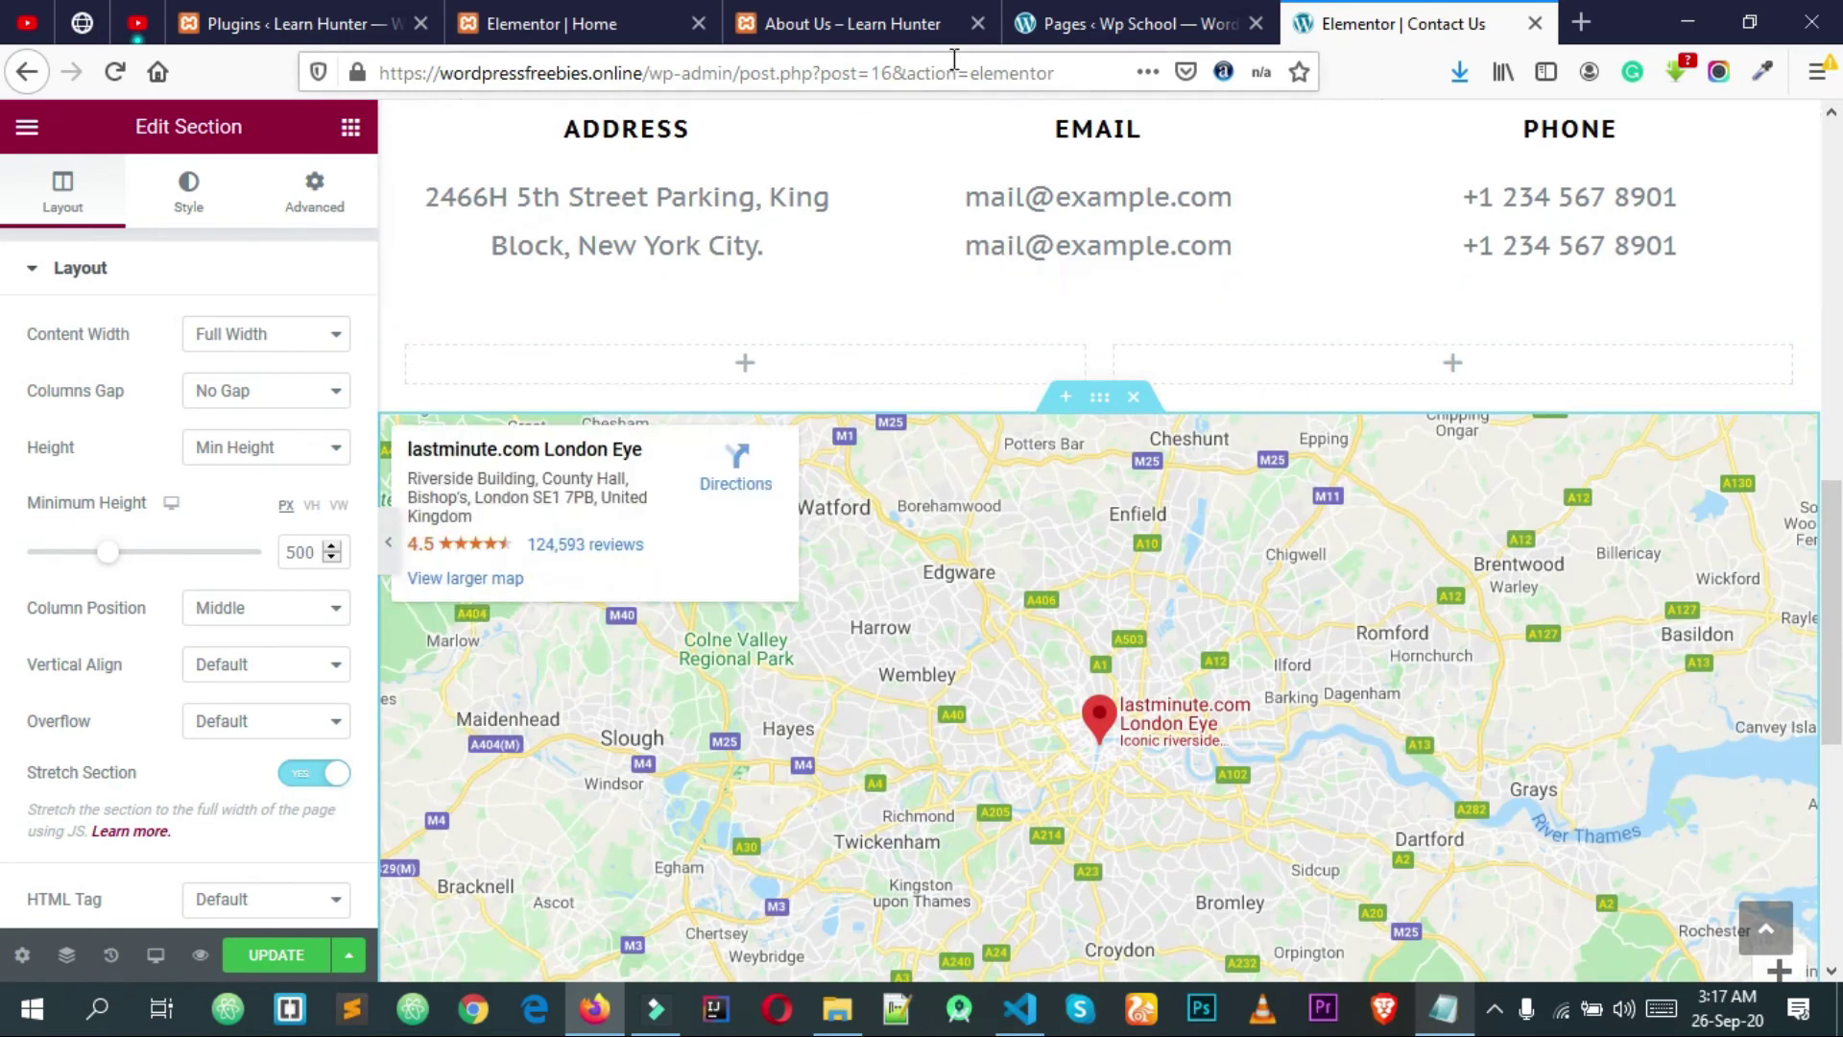
click(941, 23)
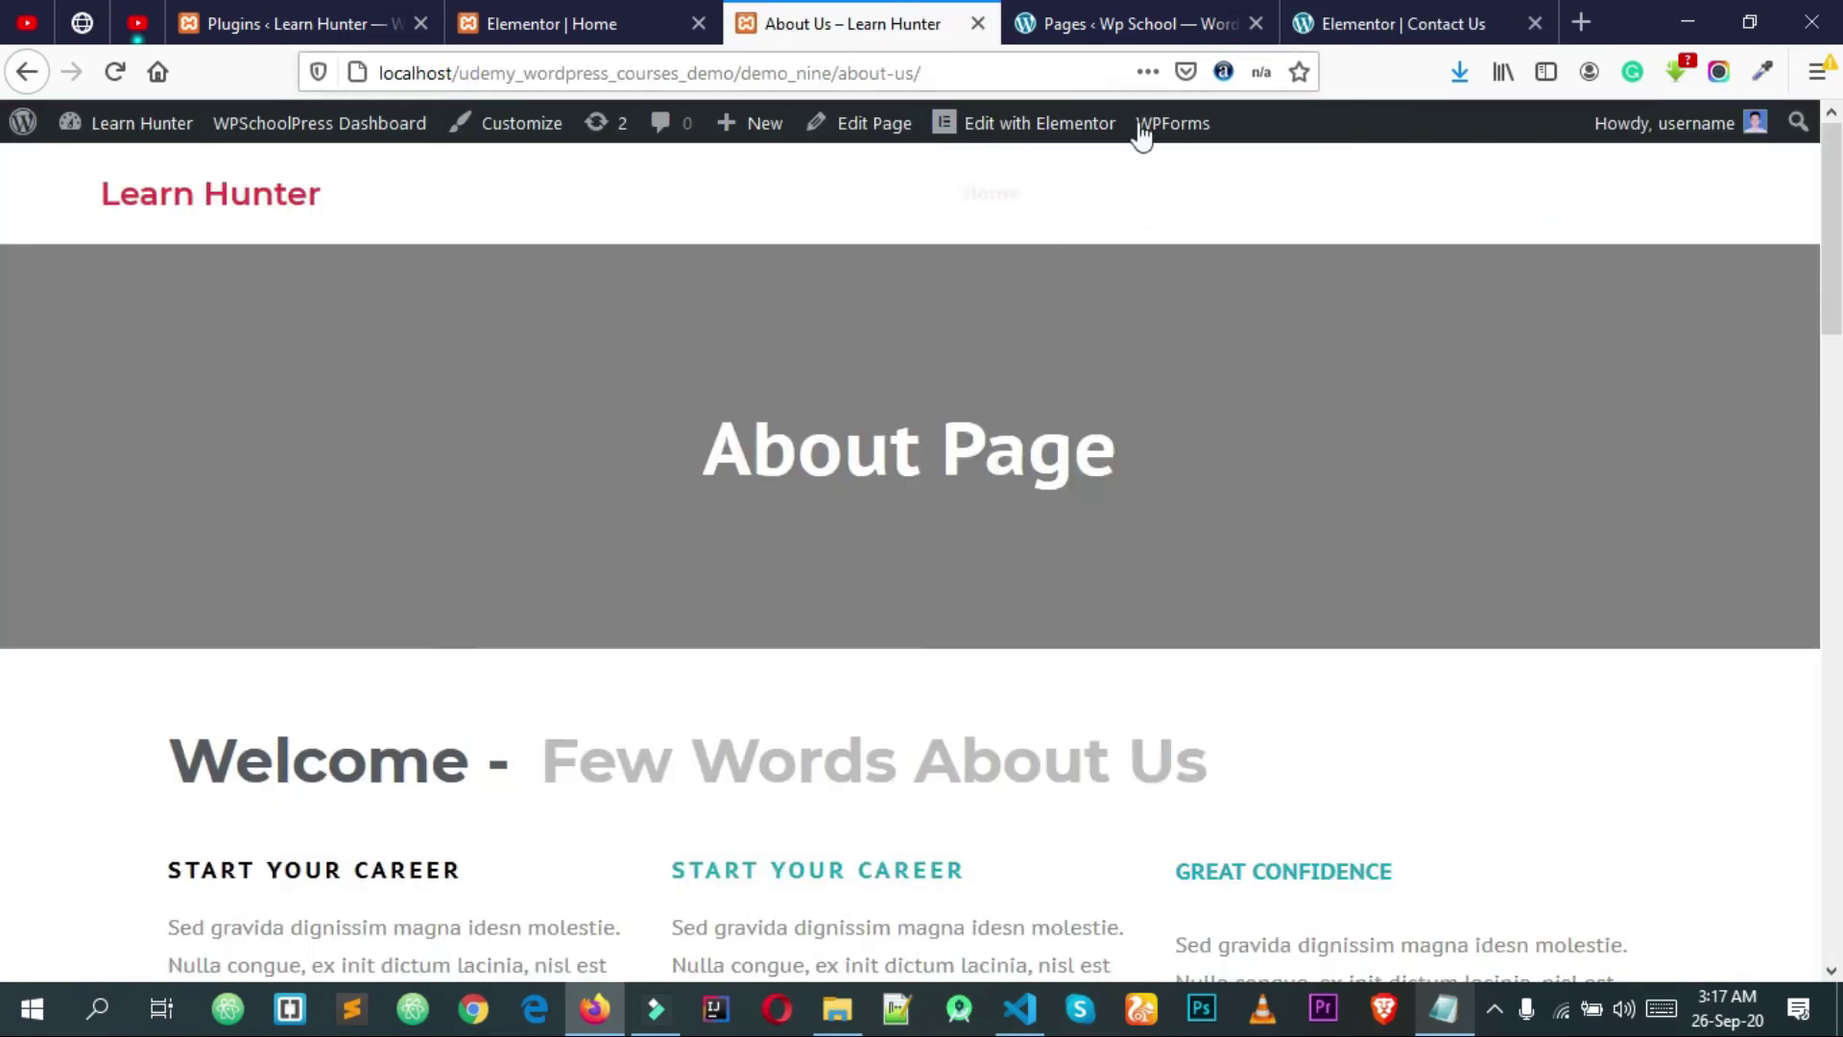
click(1500, 204)
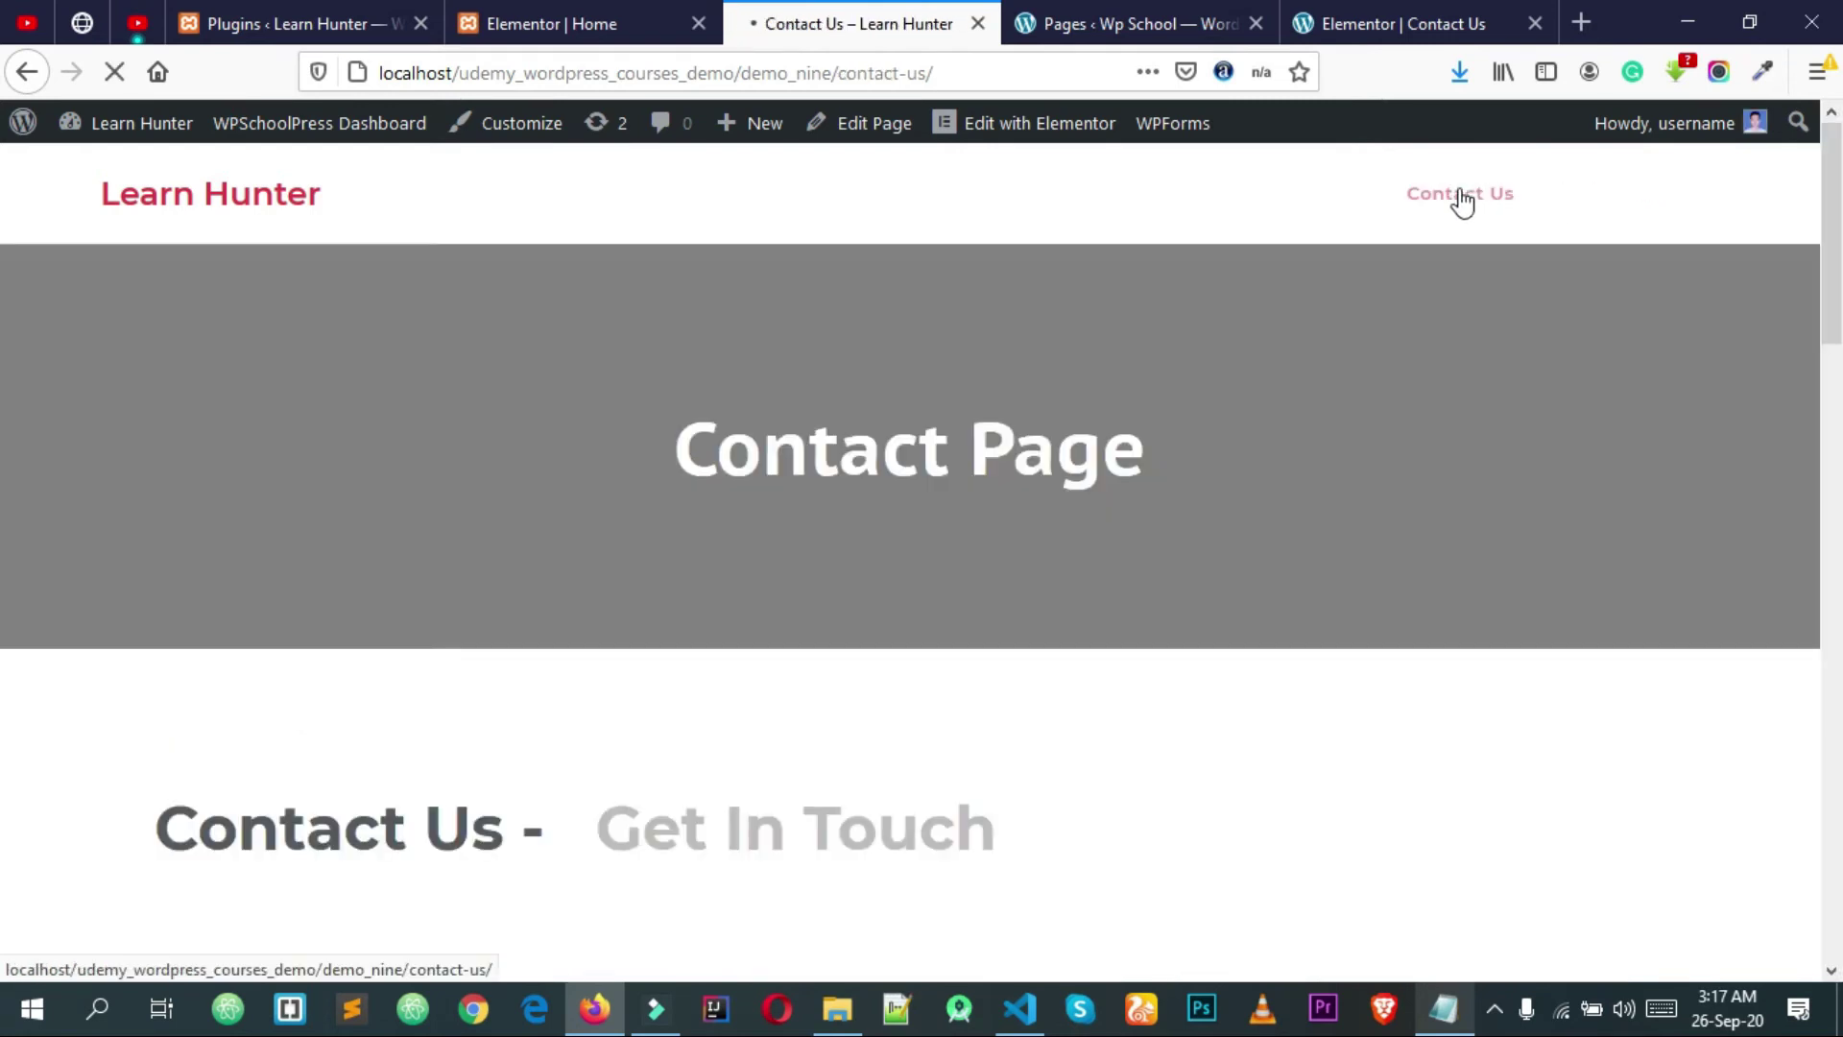
scroll(1253, 470, down, 4)
scroll(1248, 470, down, 4)
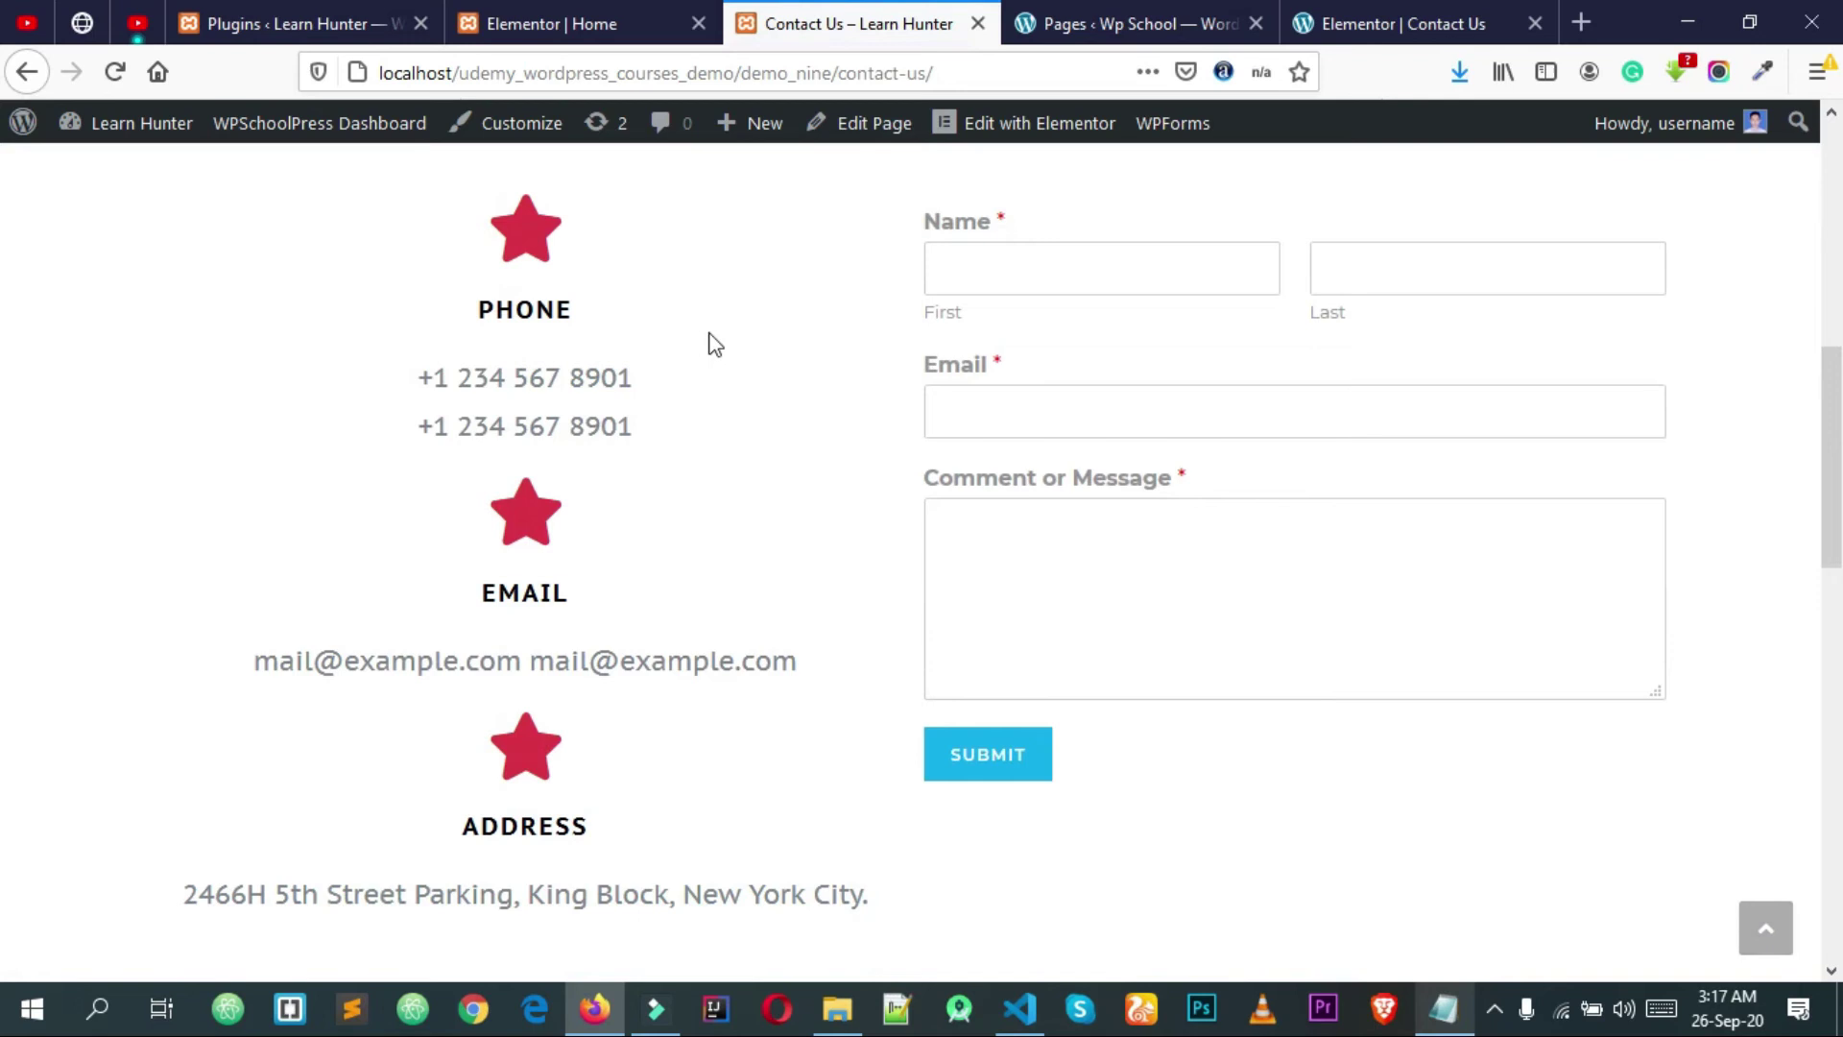
click(1428, 283)
click(1374, 408)
click(1321, 527)
key(F5)
Step: Back in the Elementor Contact Us editor, review the template and show the Elements widget panel
click(1403, 23)
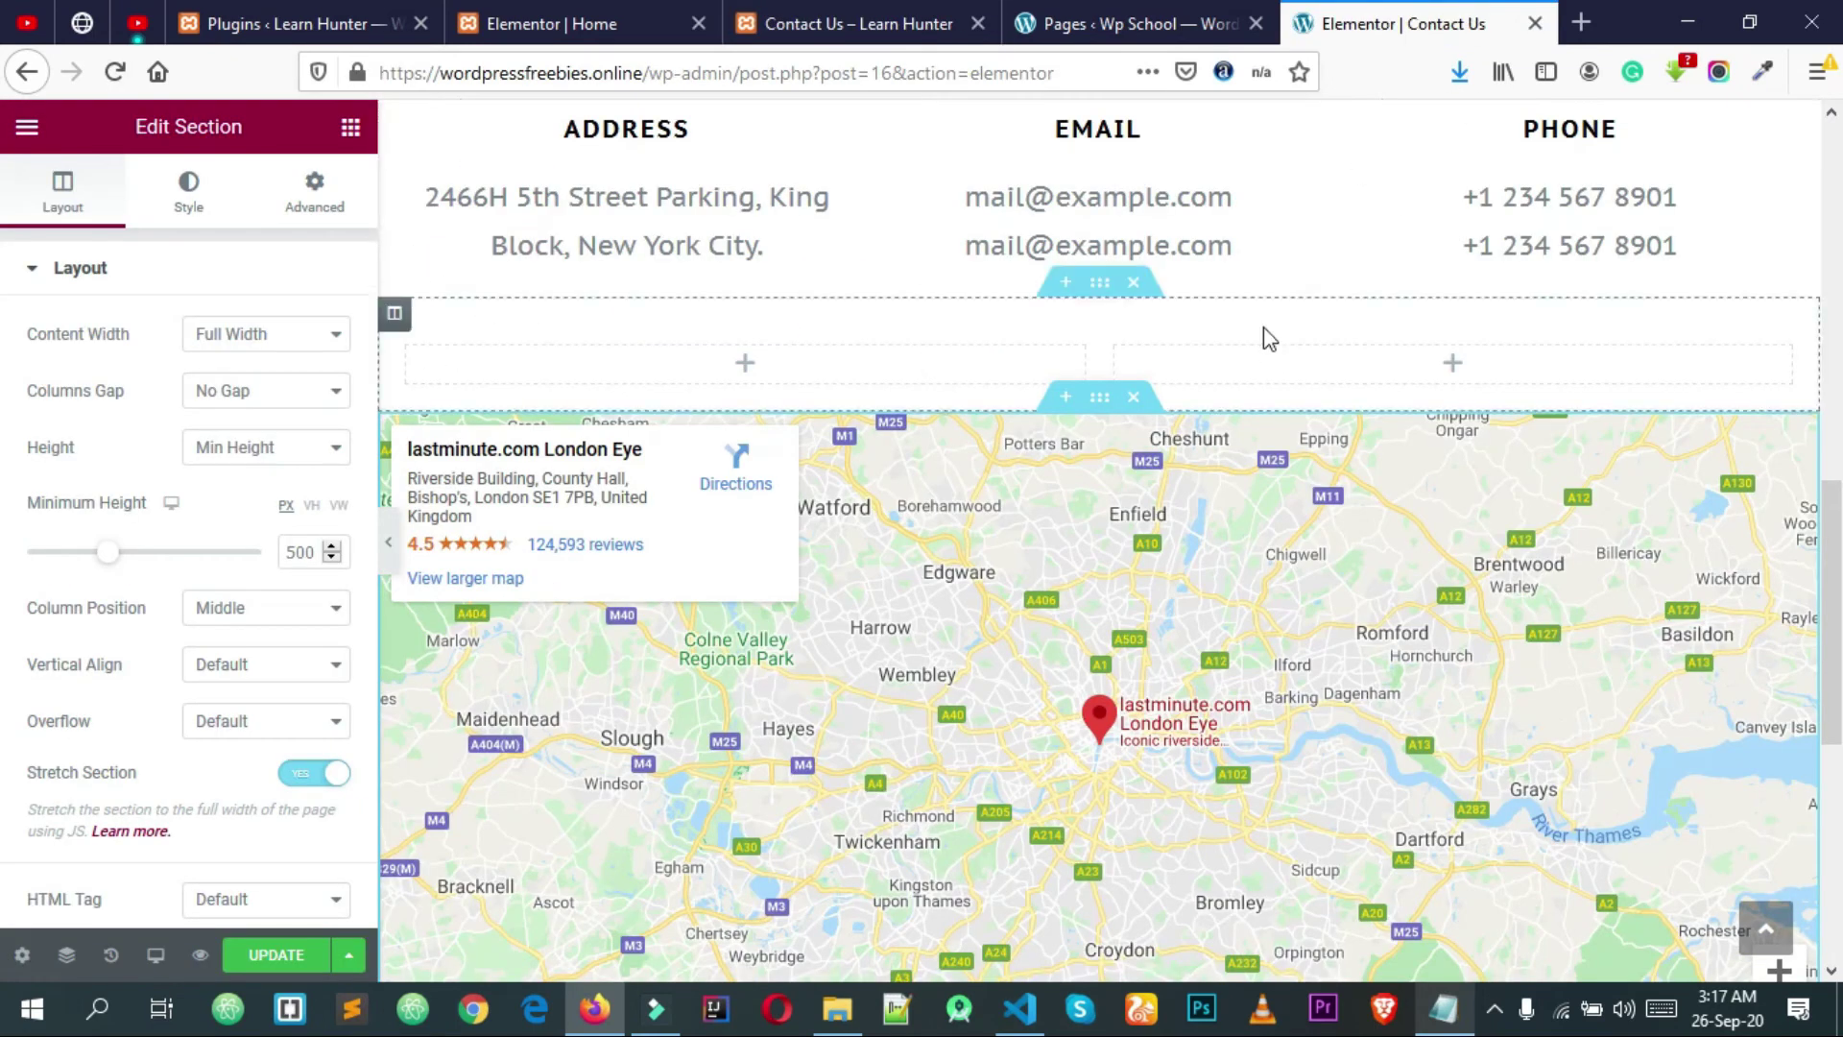
scroll(1262, 337, up, 3)
scroll(1263, 337, up, 5)
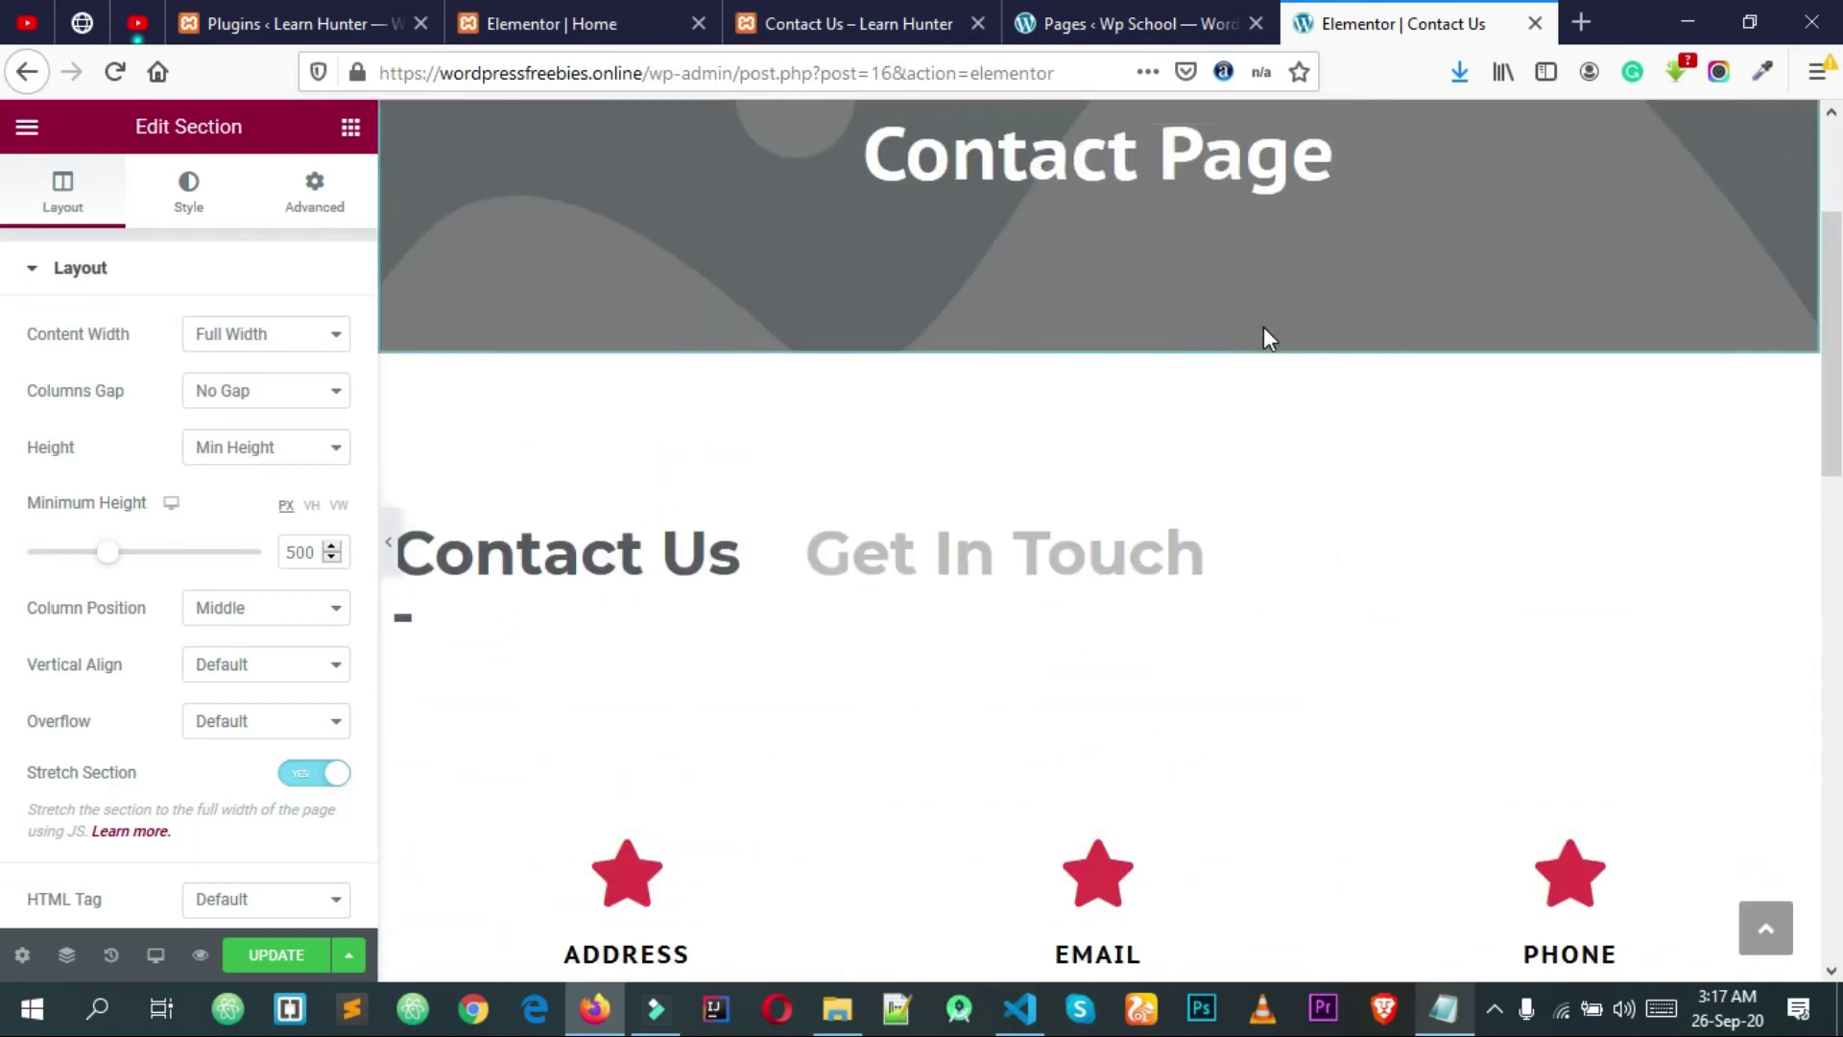
scroll(1264, 337, down, 5)
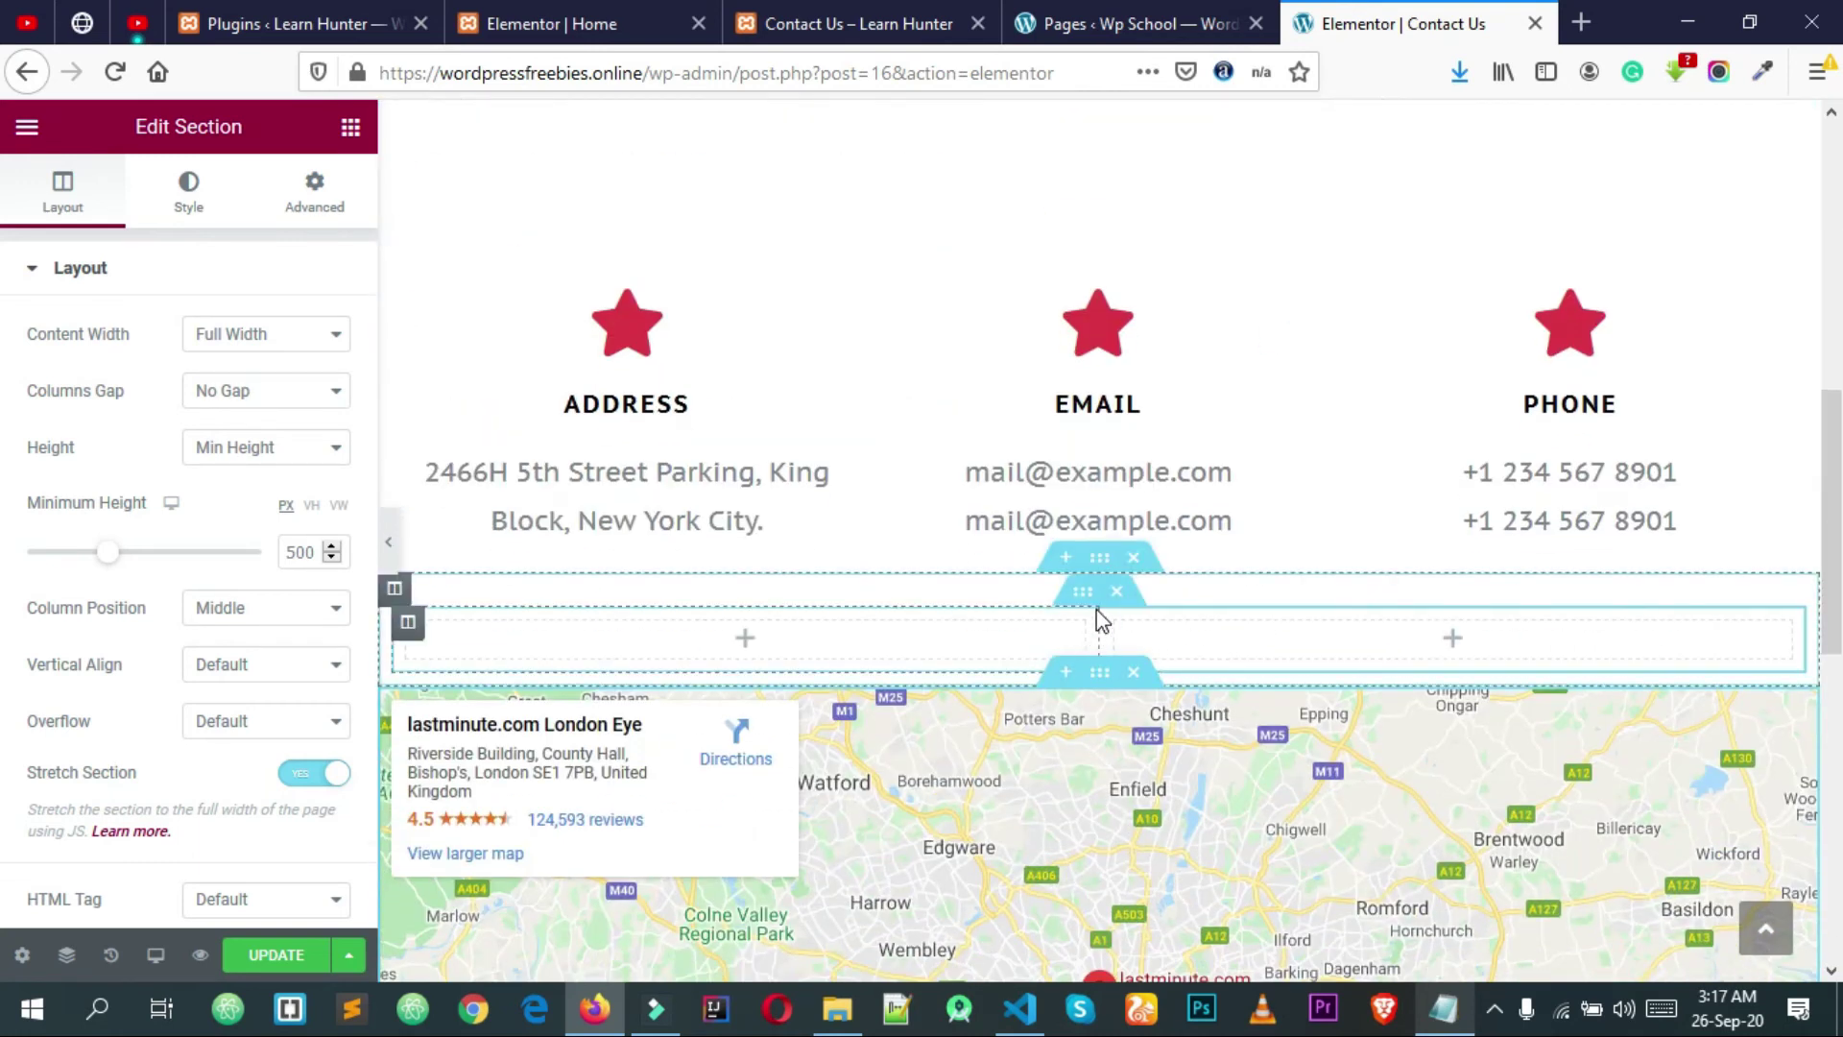
click(347, 132)
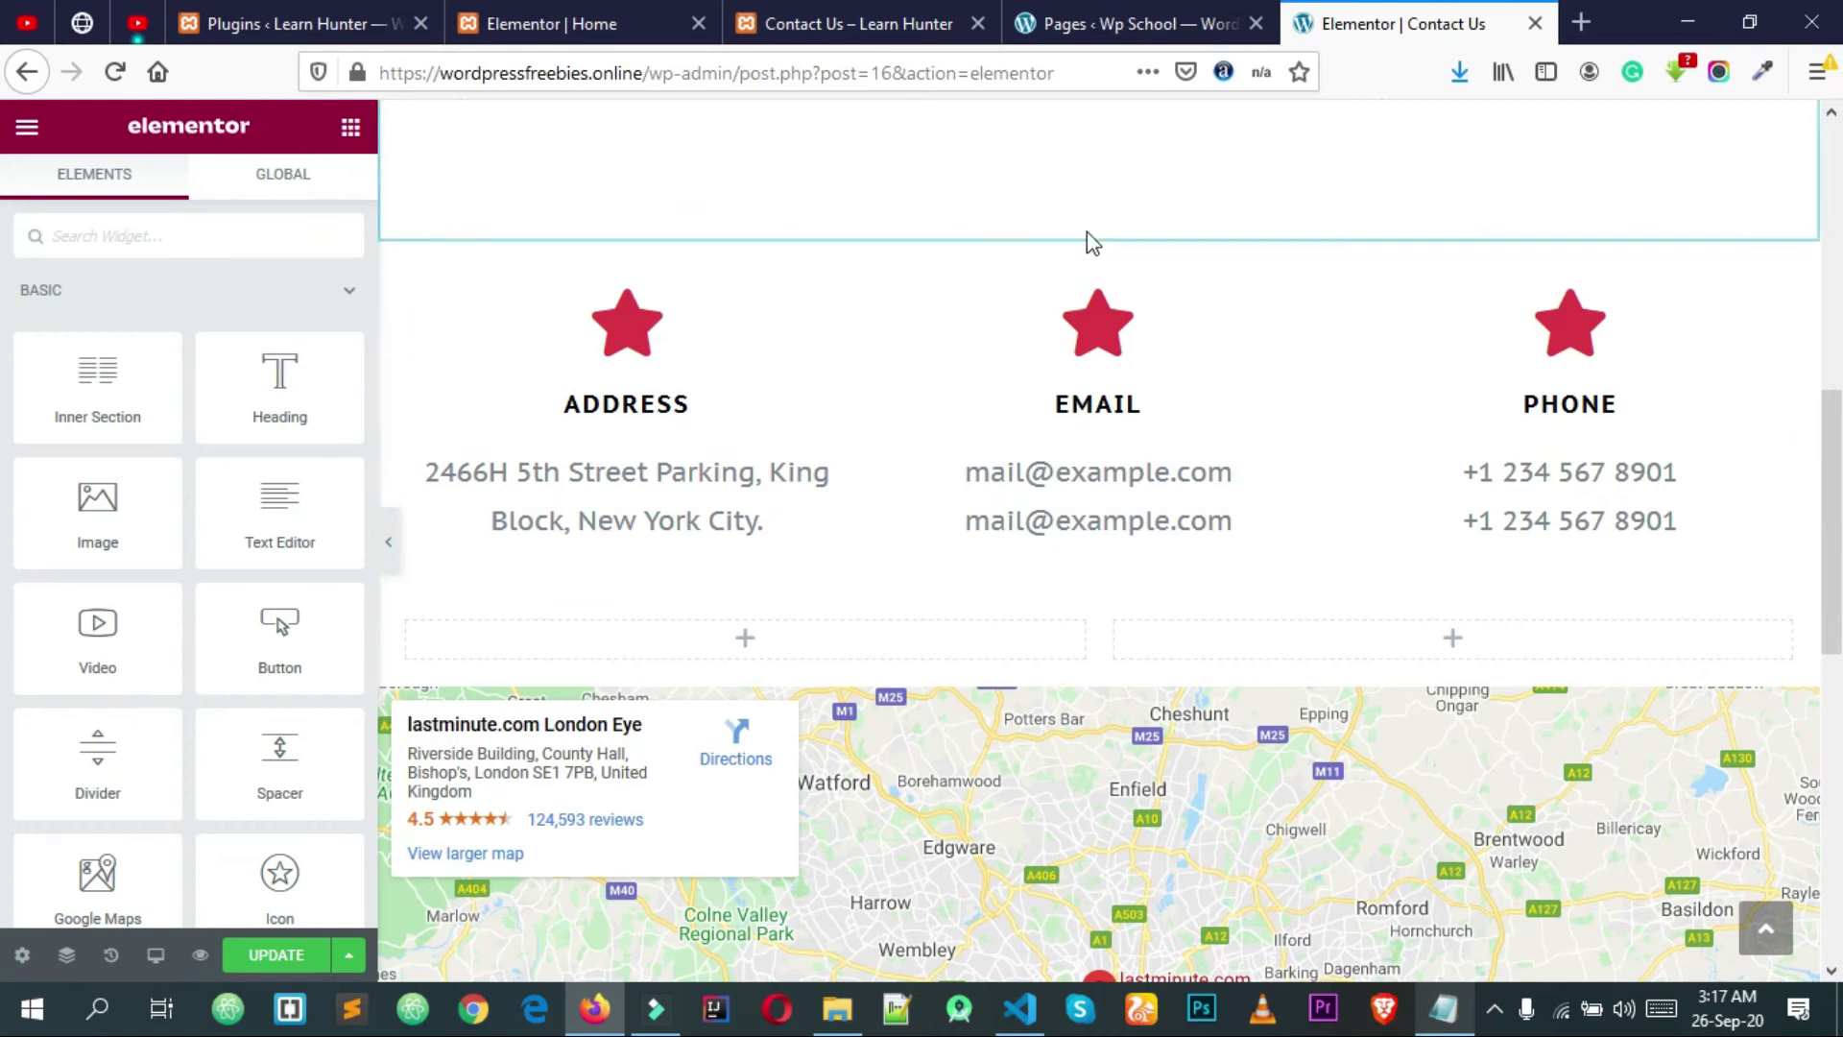
Step: Create a WPForms form named 'School Contact Us Form' from the Simple Contact Form template
click(1139, 14)
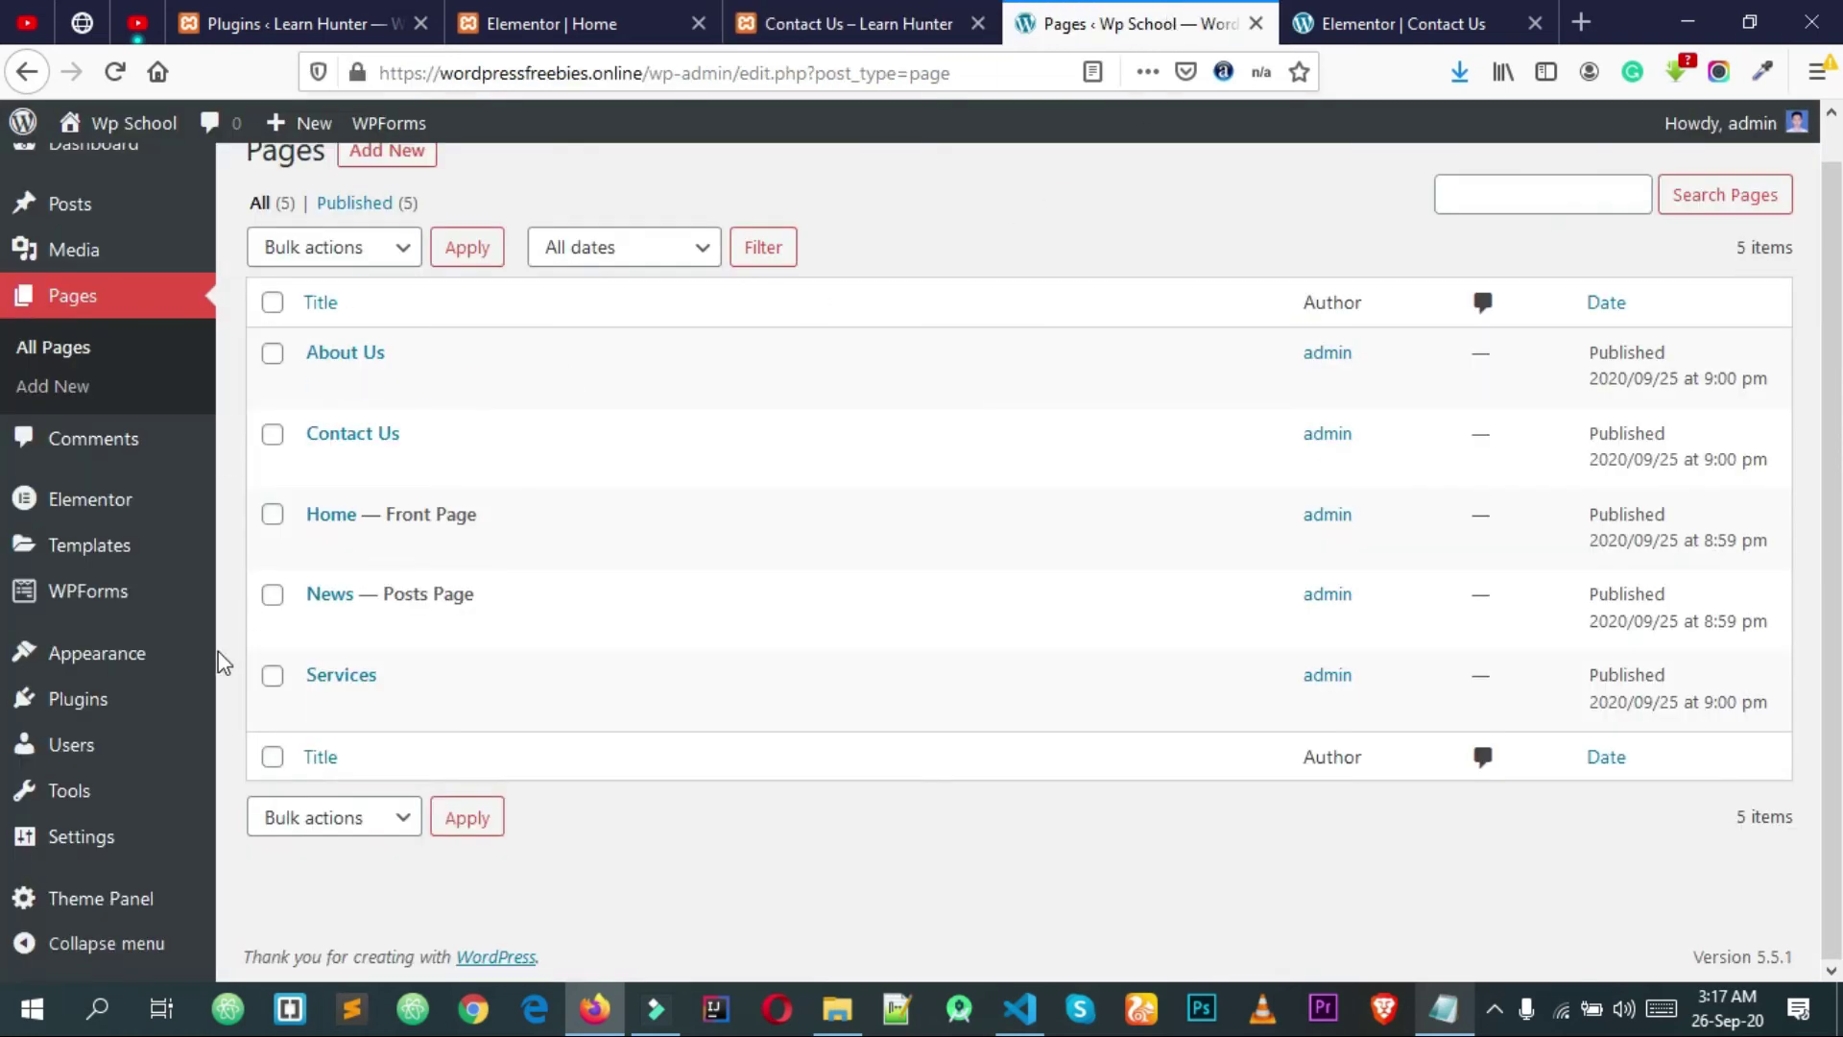
mouse_move(42, 610)
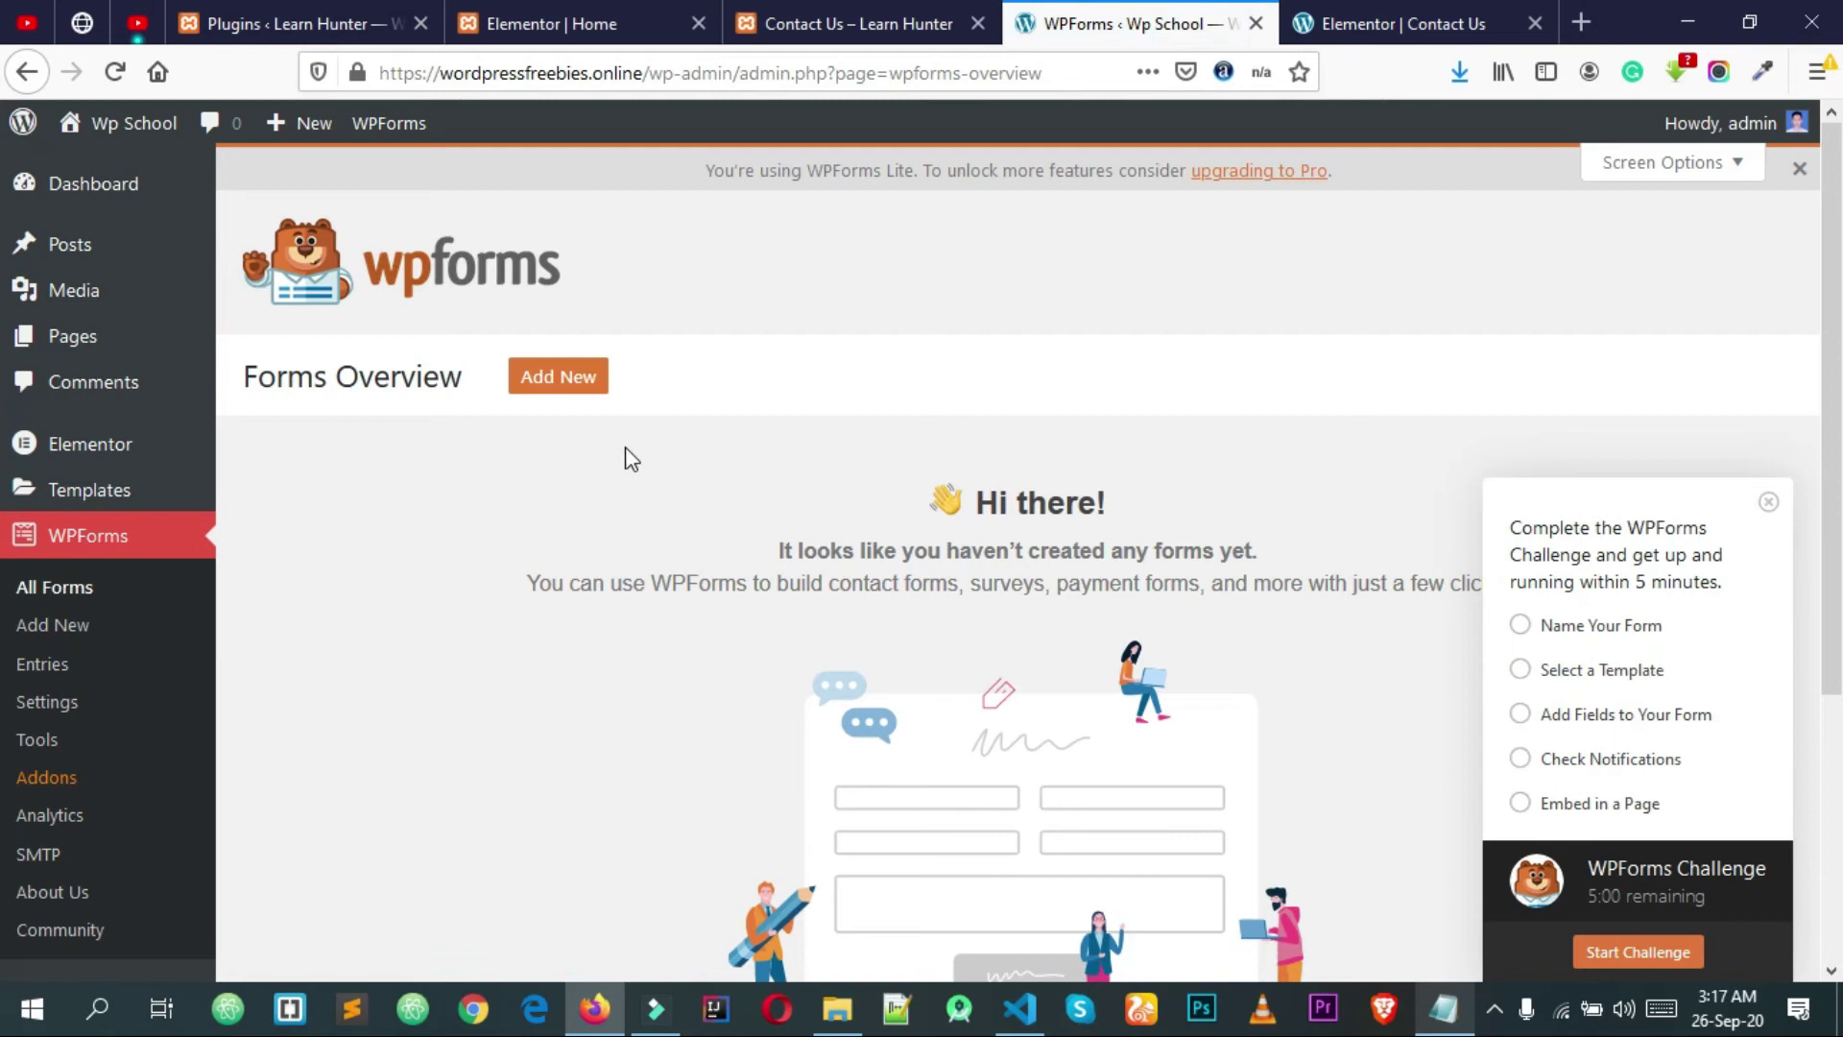
click(555, 386)
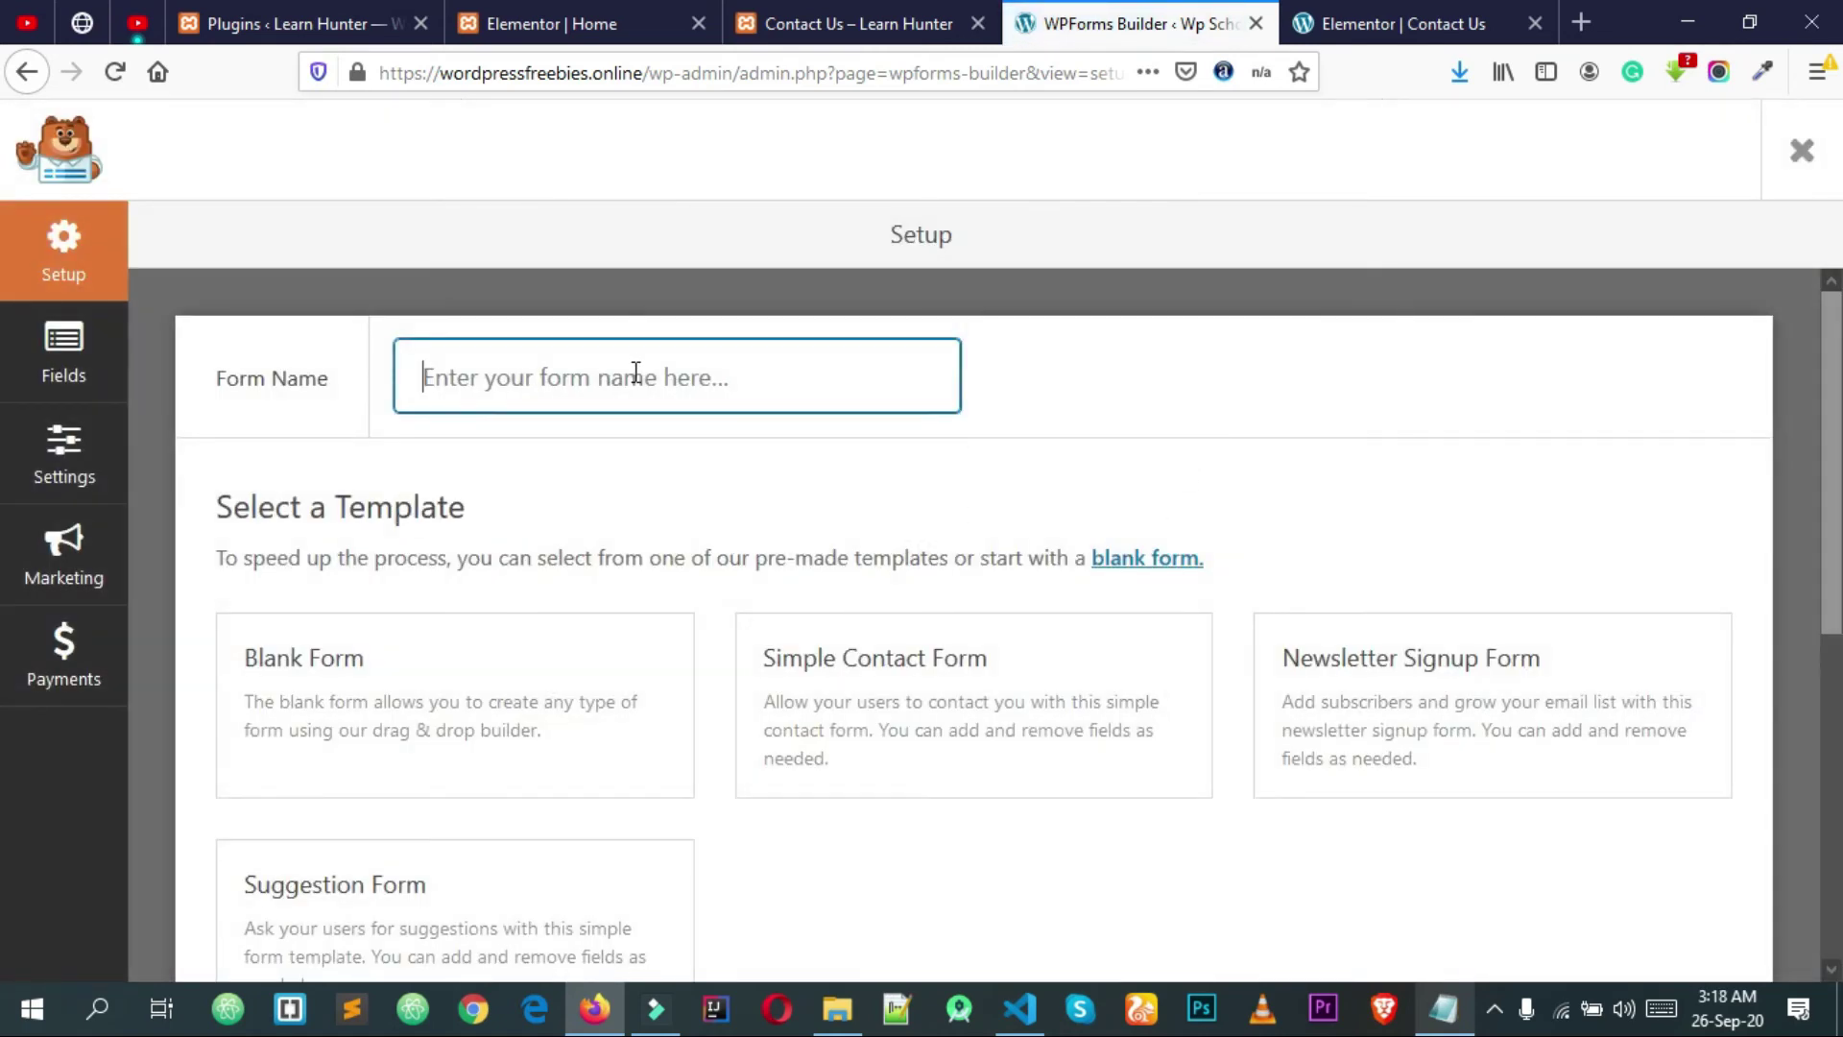
text(Sho)
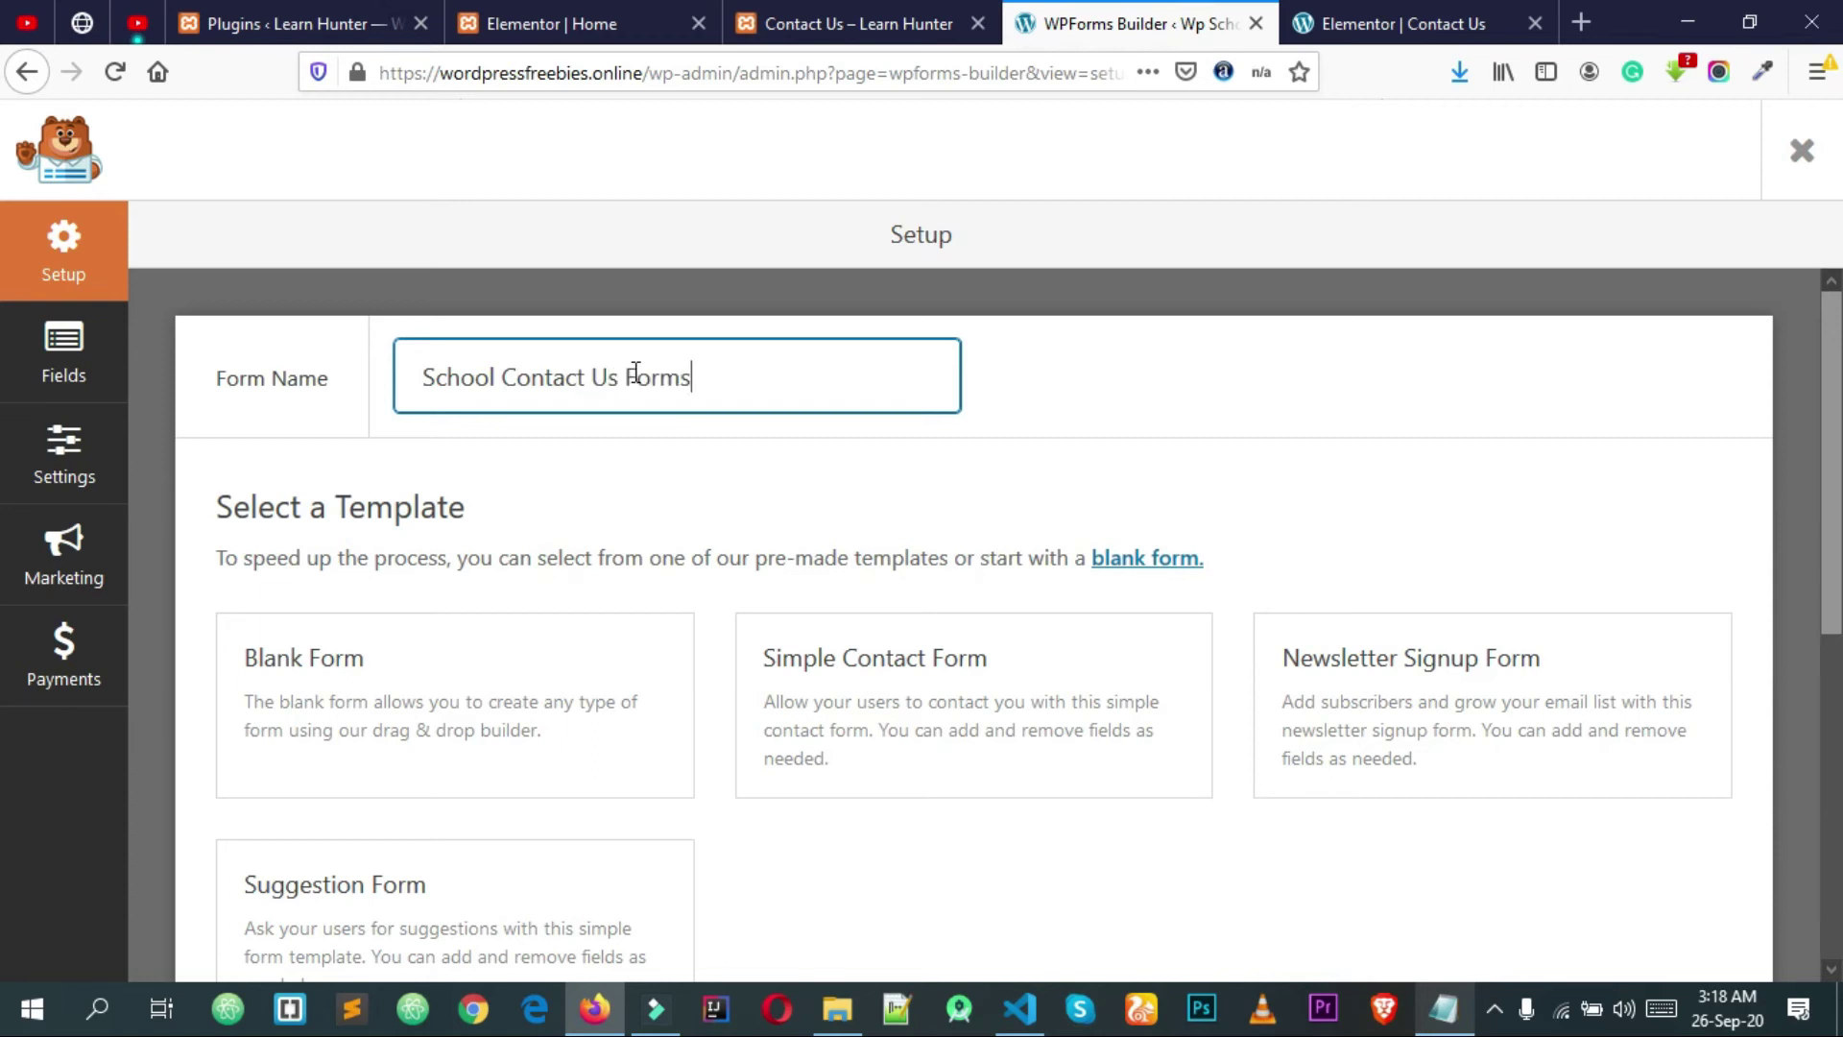
click(971, 712)
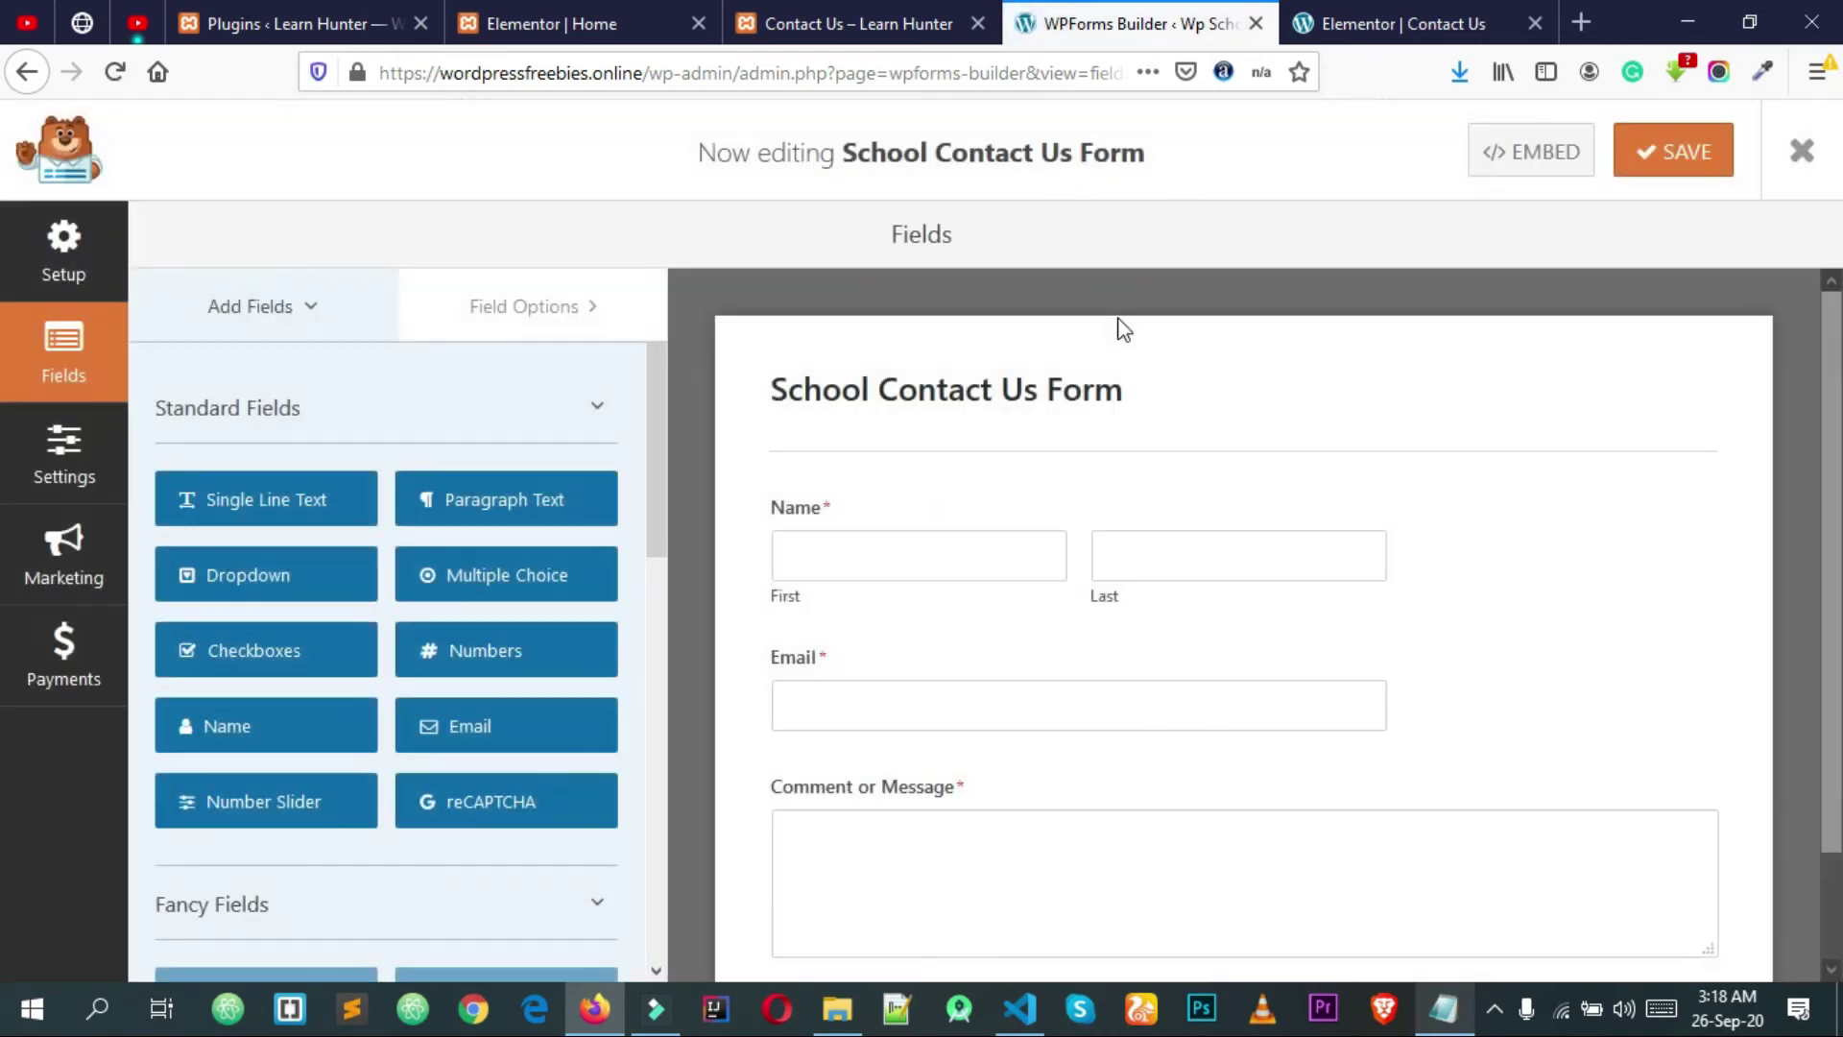
Step: Set the Name field's Field Size to Large under its advanced options
scroll(1526, 448, down, 2)
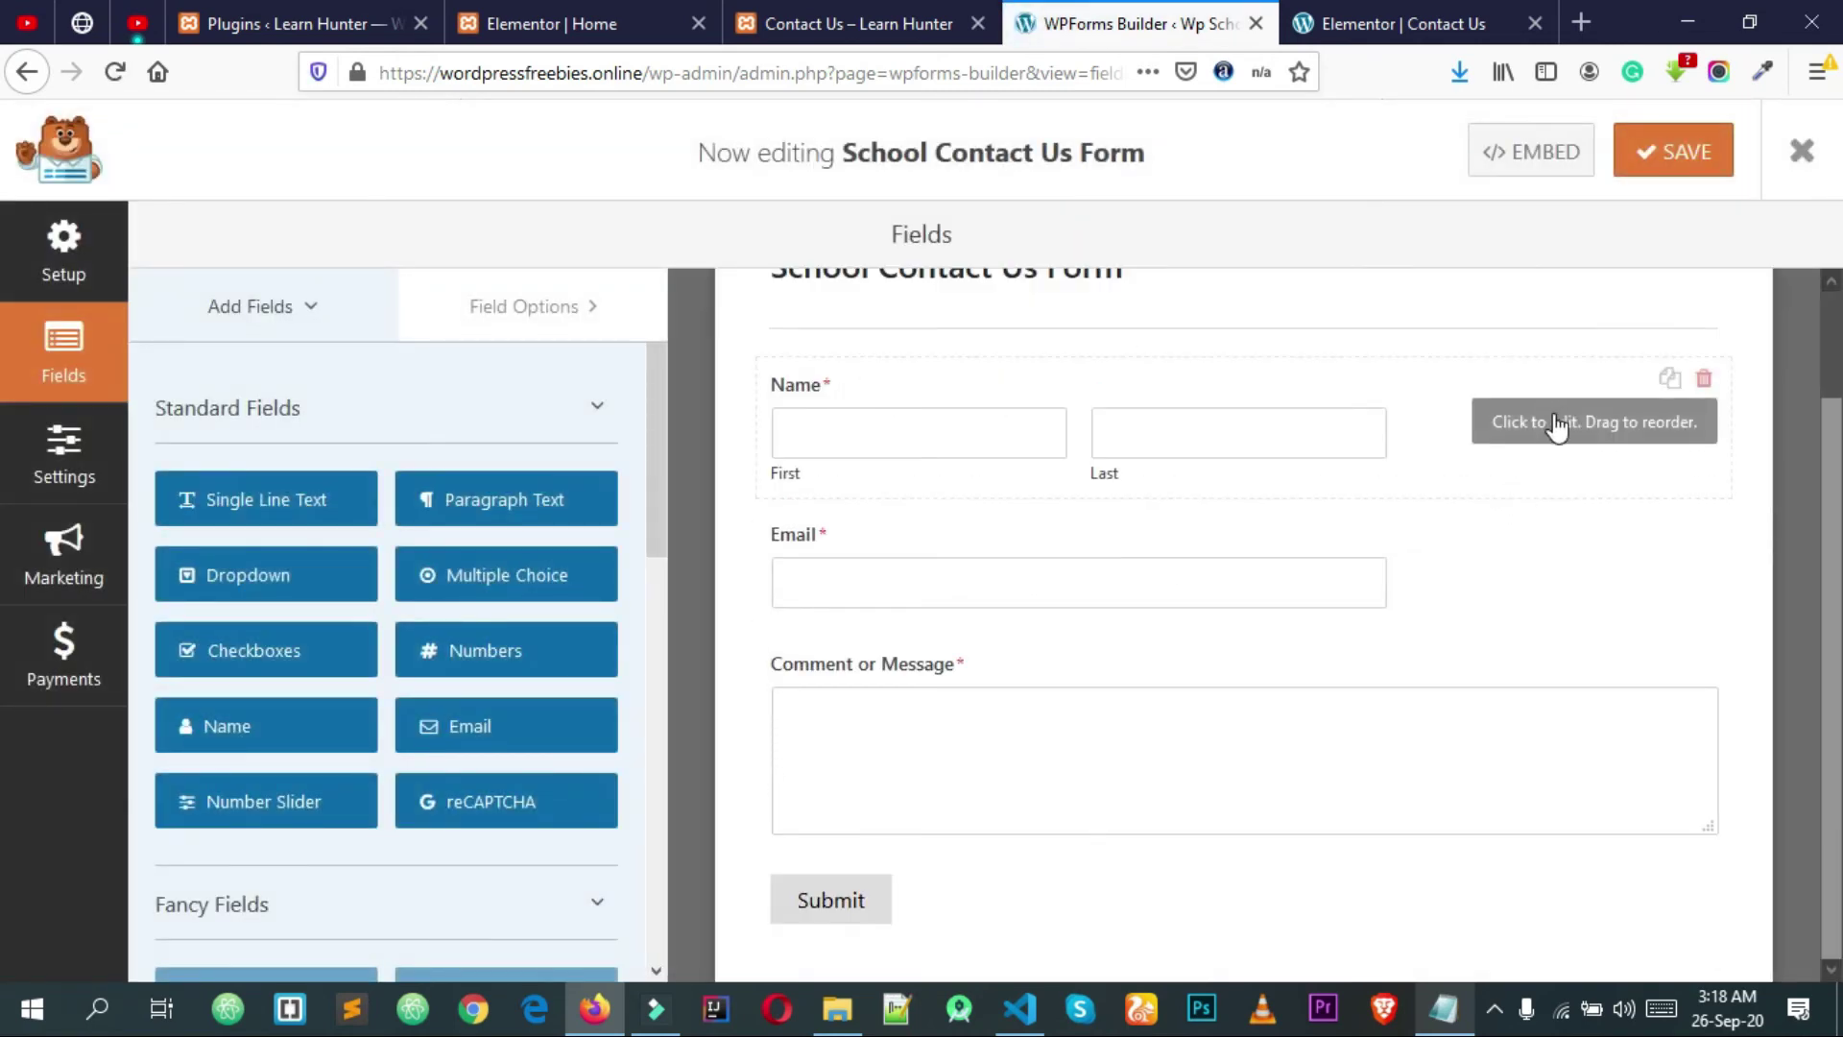
click(1582, 434)
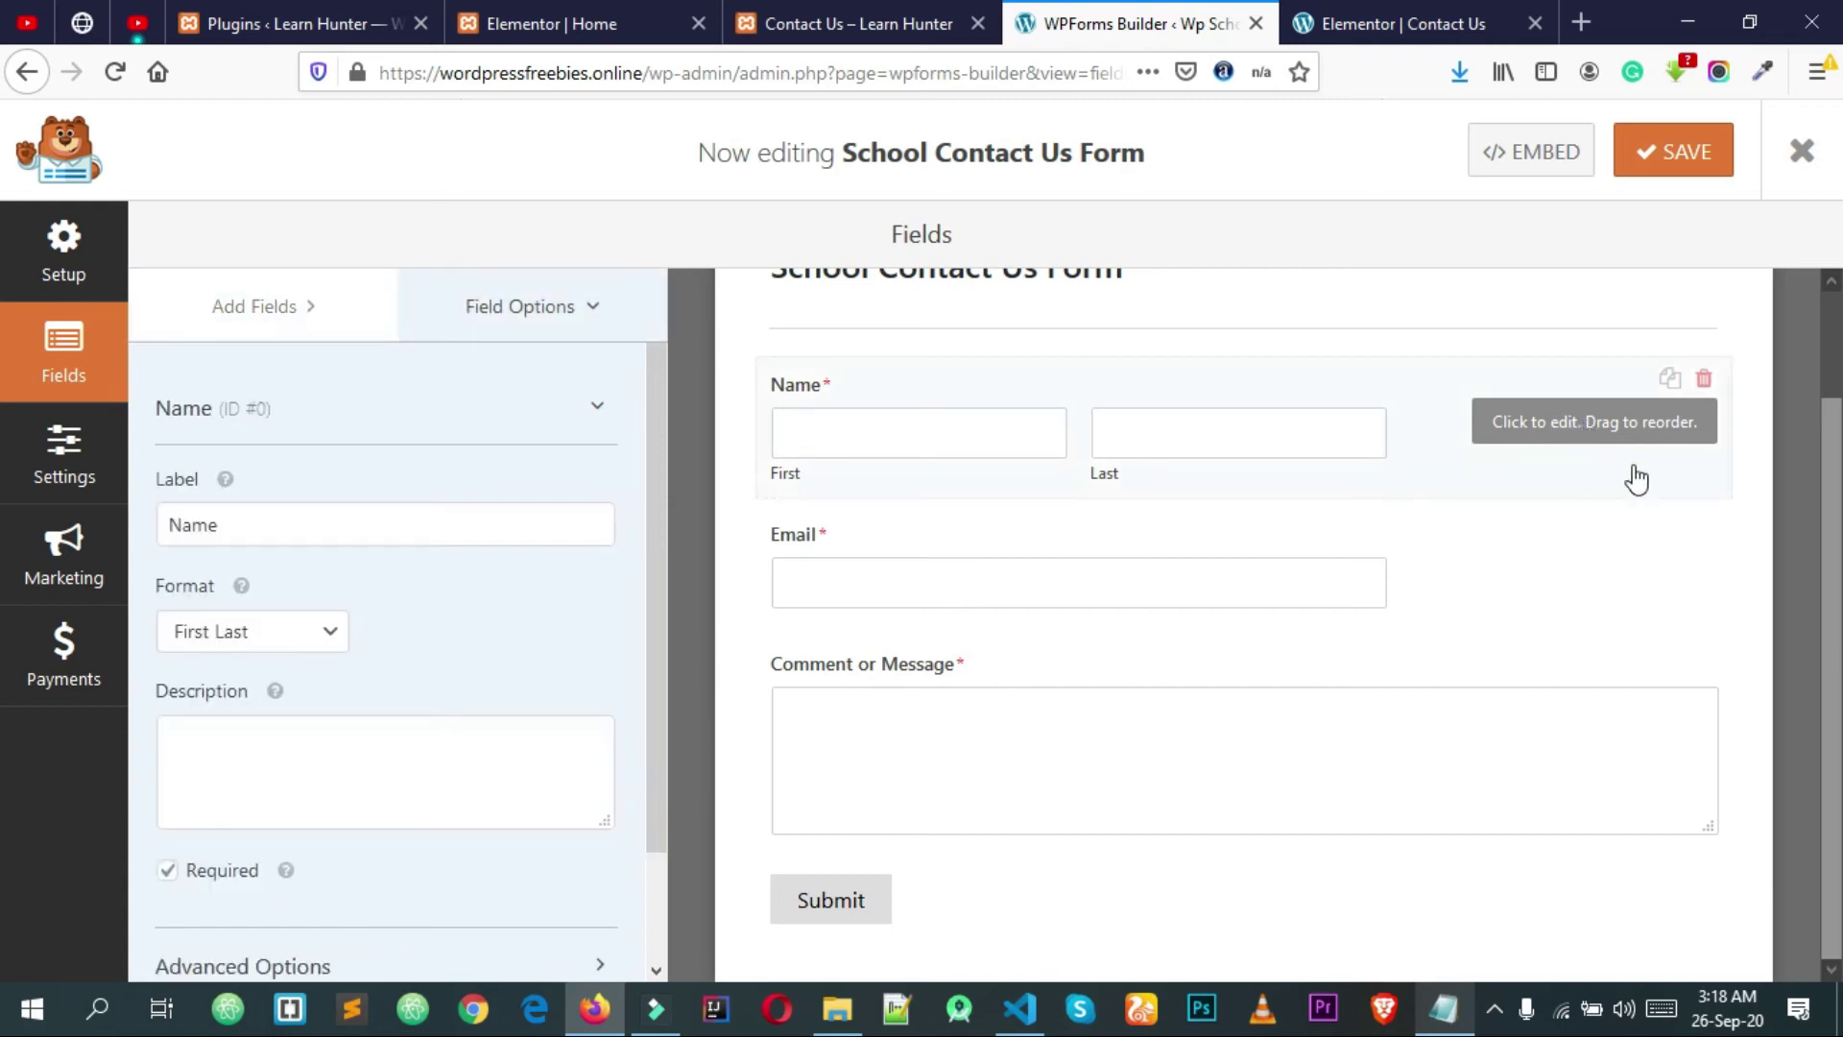
scroll(288, 825, down, 2)
click(288, 845)
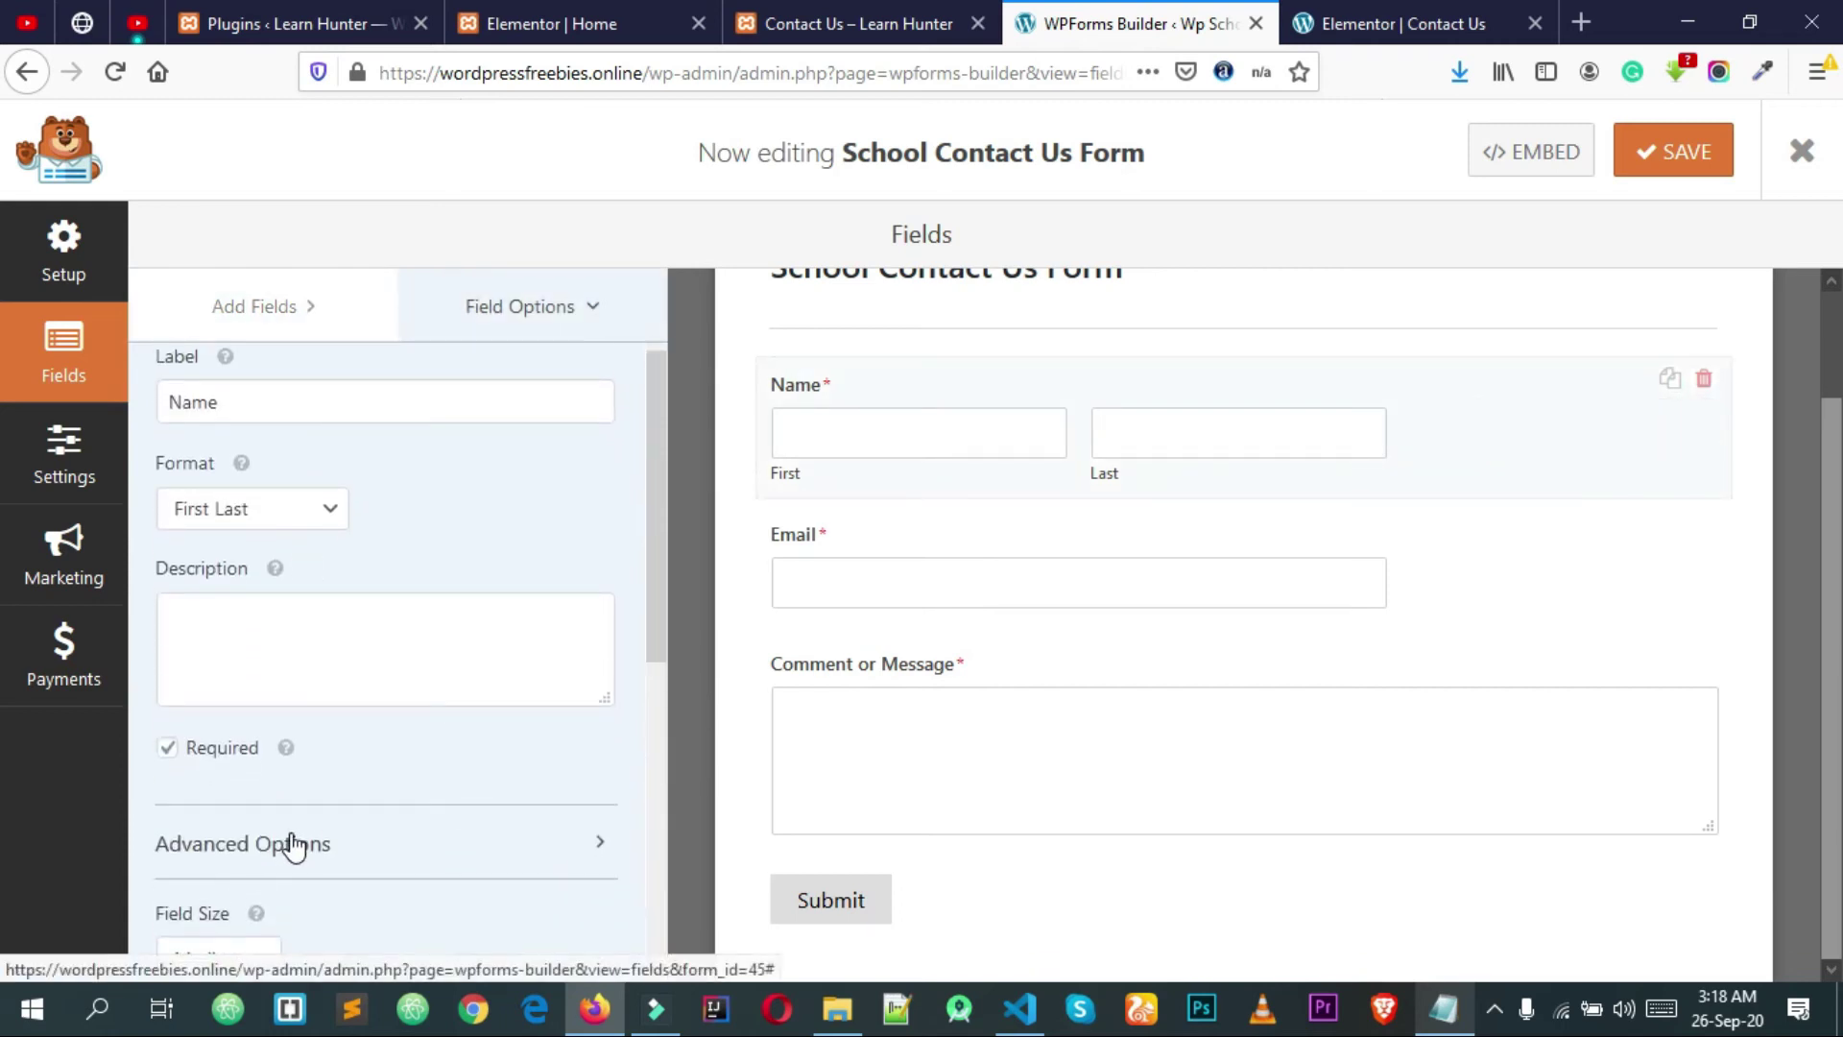
scroll(280, 773, down, 3)
click(207, 687)
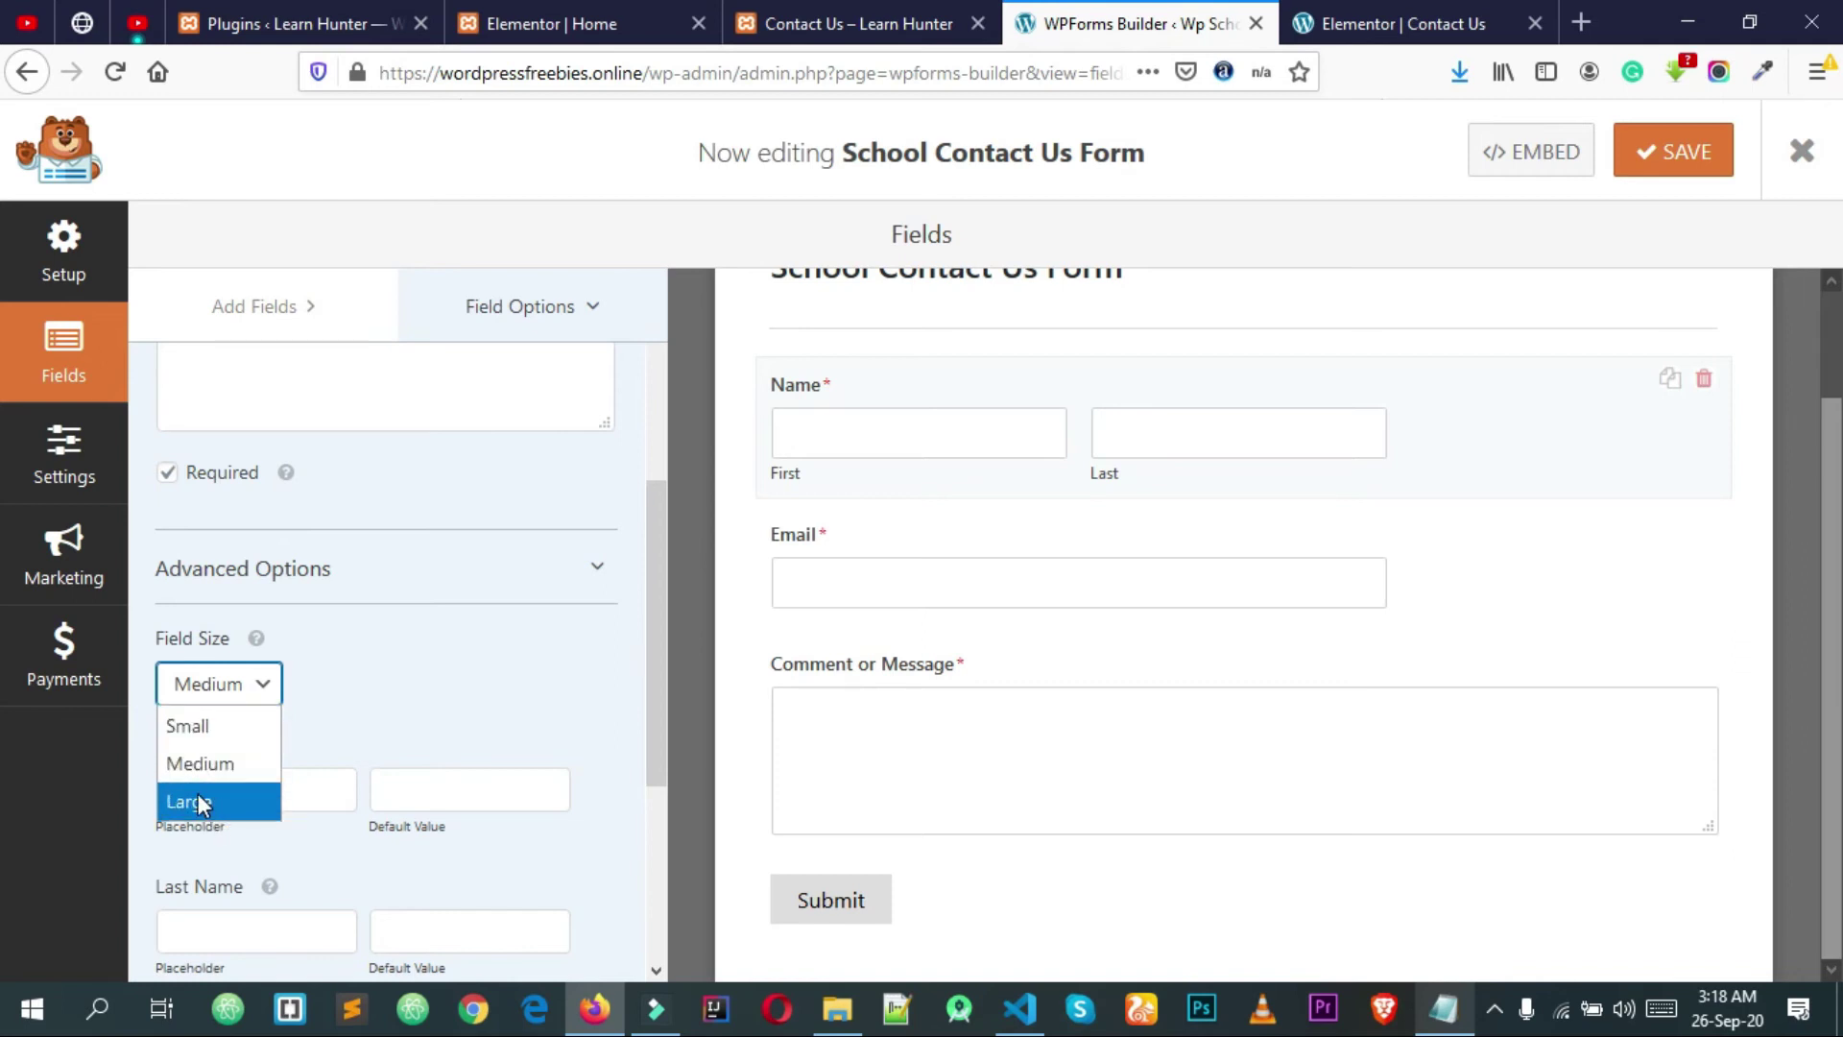
click(207, 807)
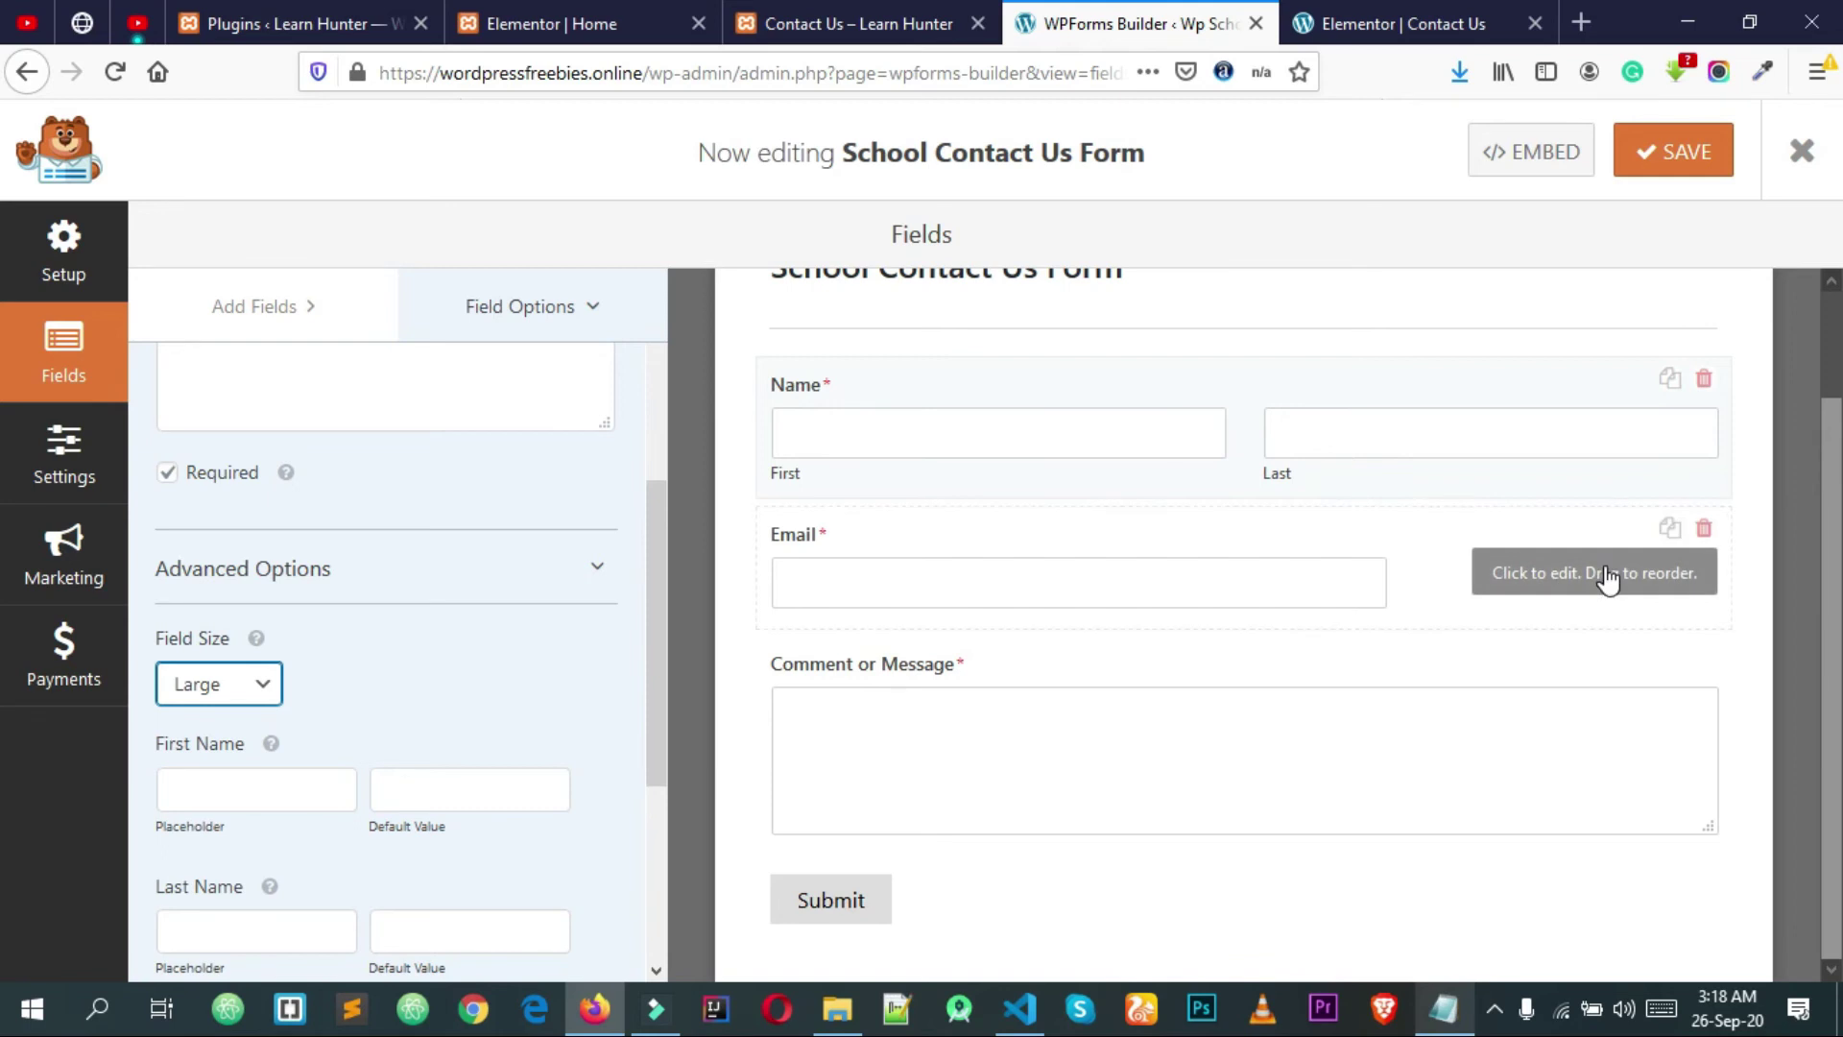
Step: Set the Email field's size to Large, save the form, and exit the builder
click(1608, 579)
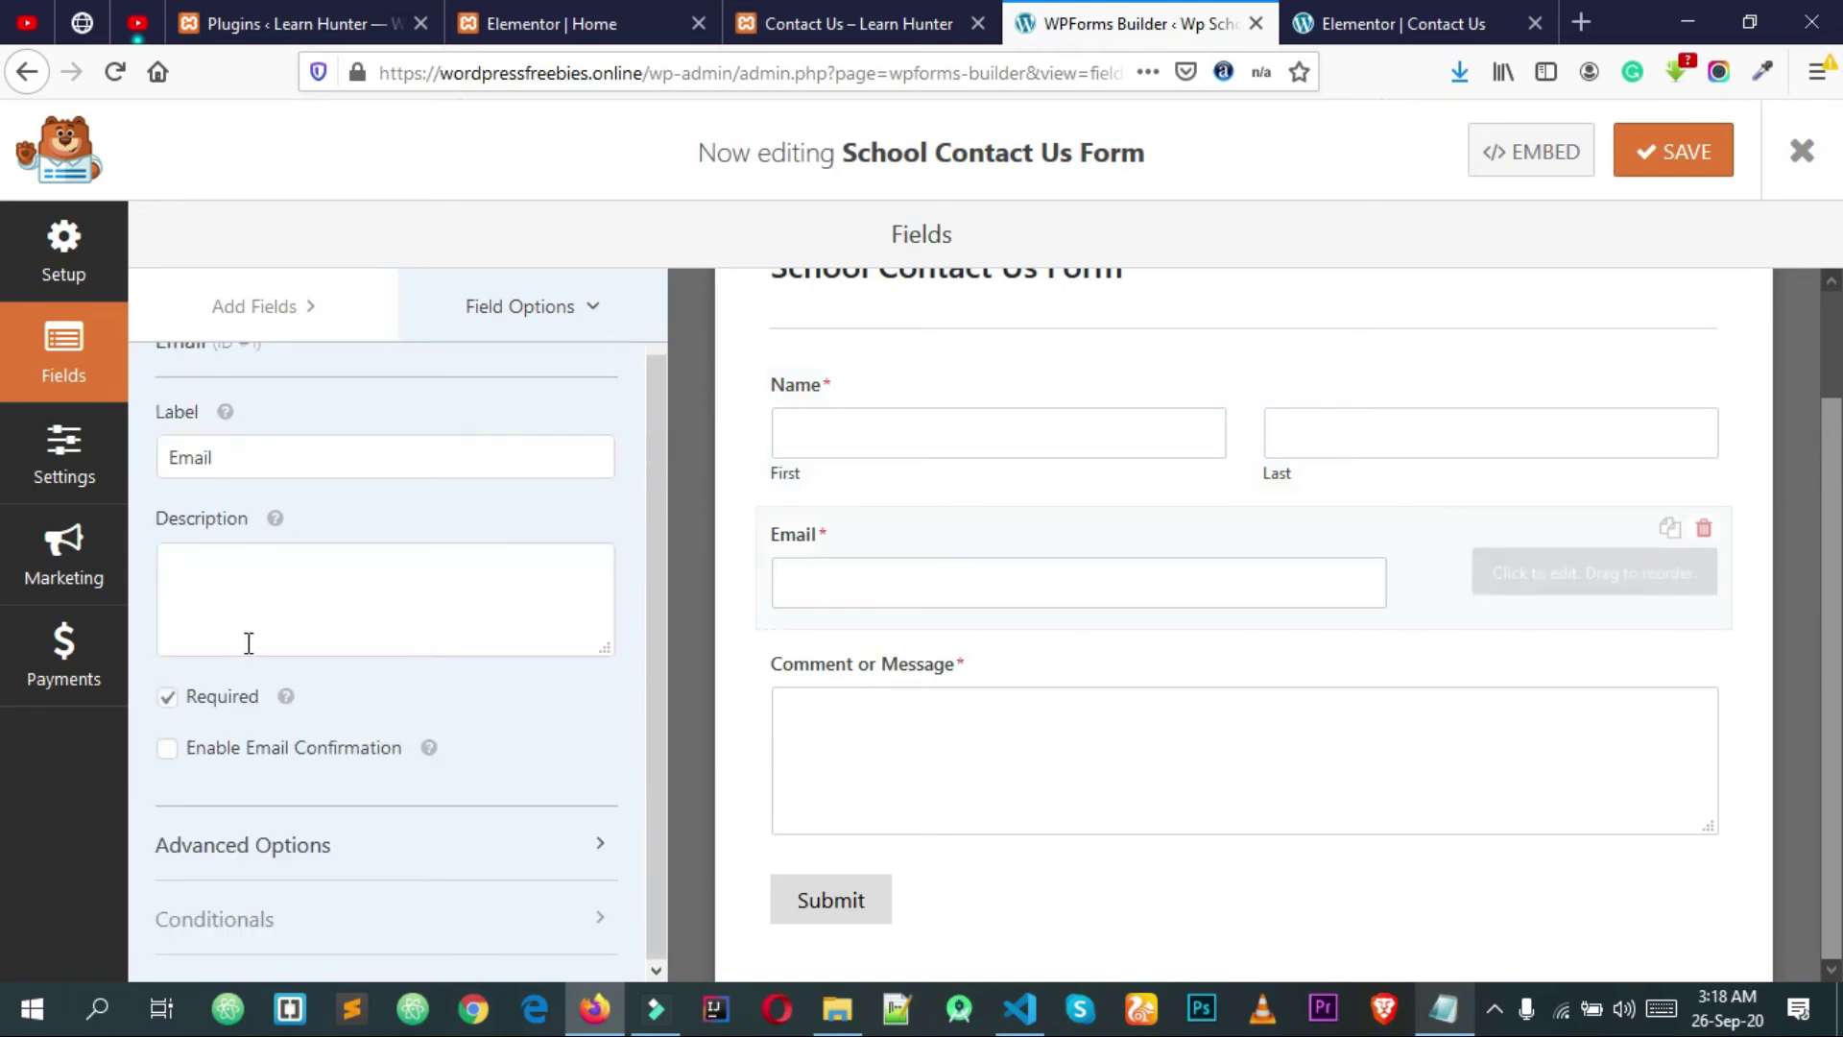
click(246, 848)
scroll(370, 708, down, 5)
click(231, 550)
click(204, 657)
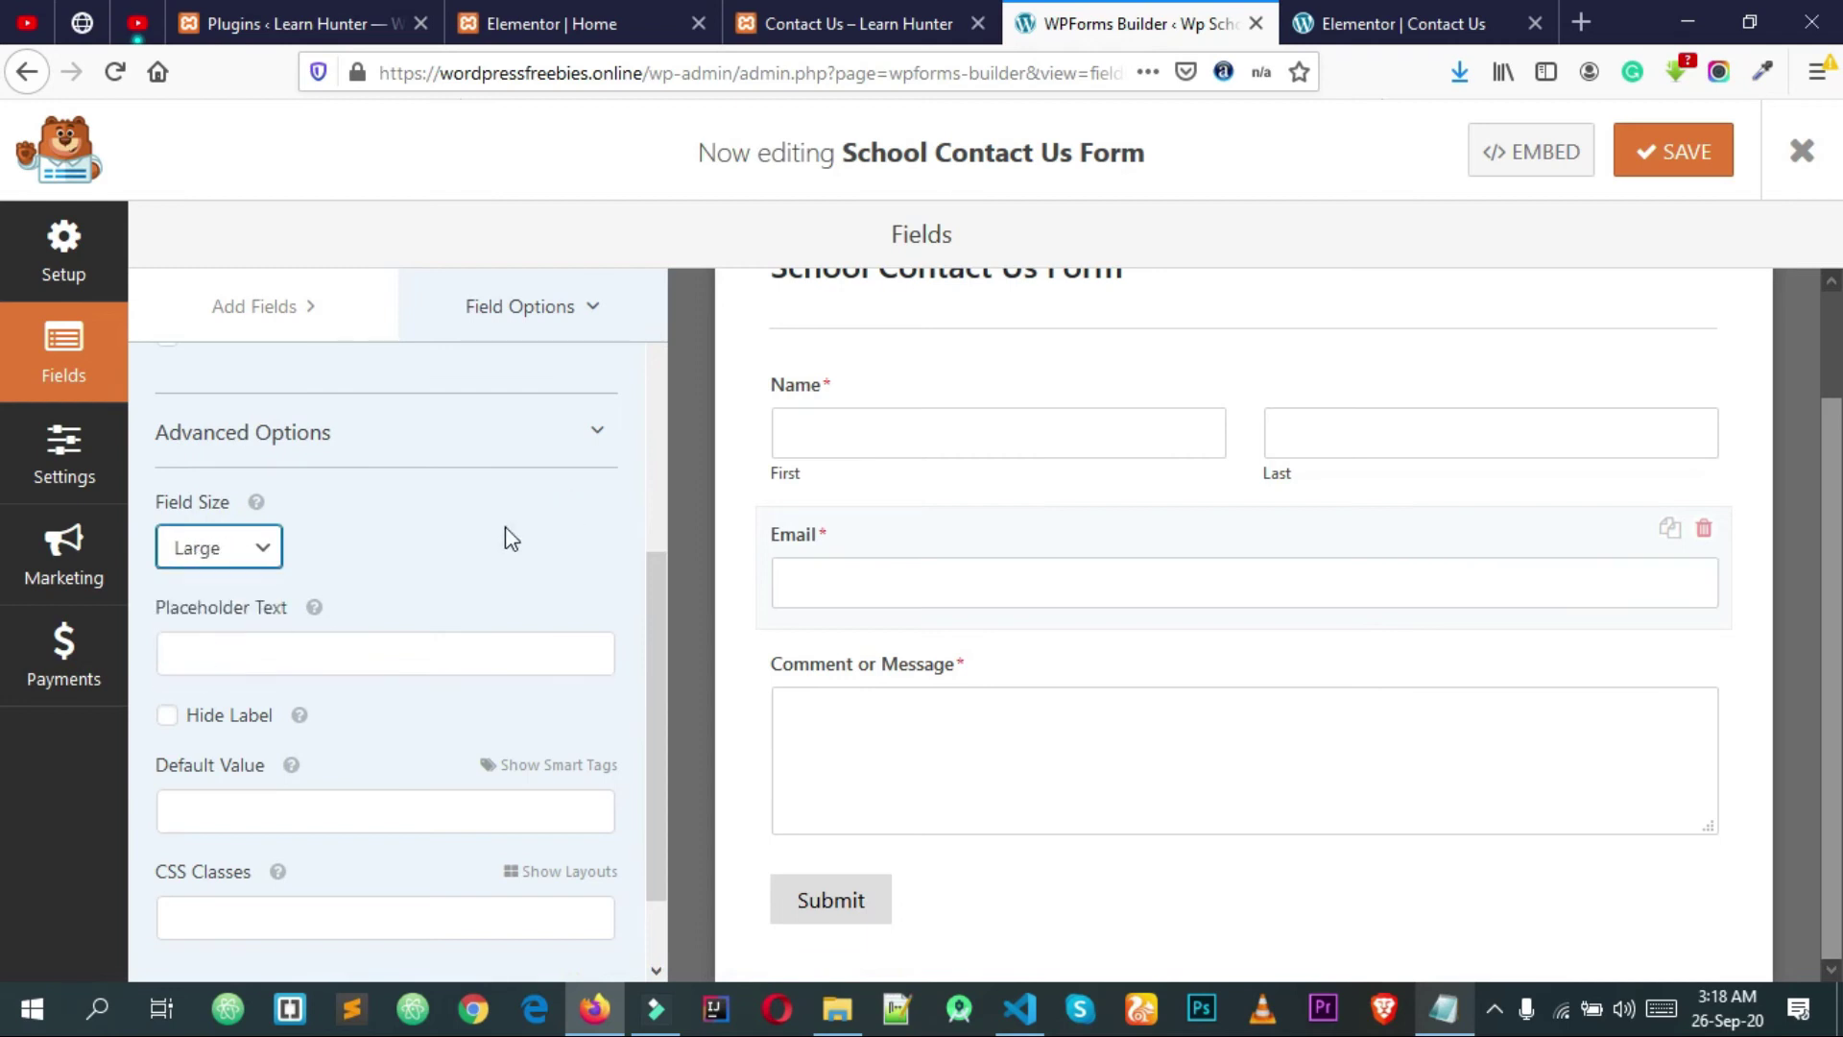
click(1653, 156)
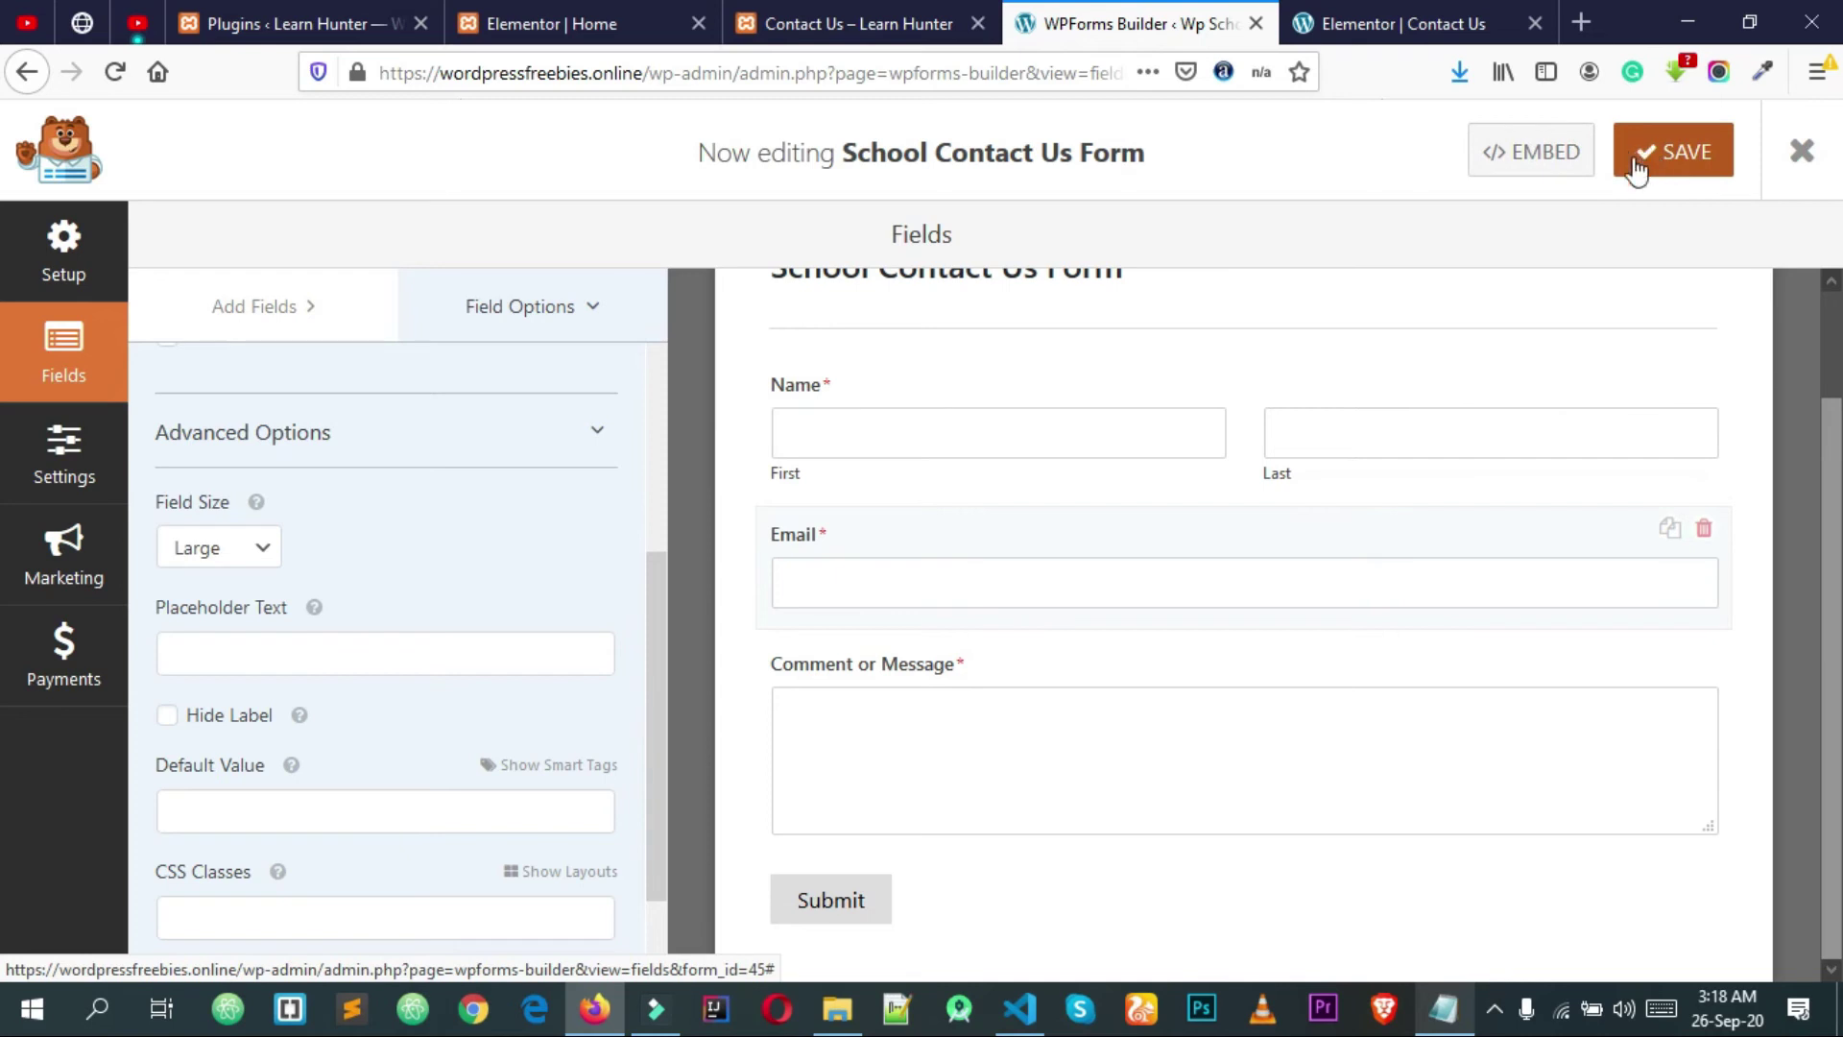
click(1801, 155)
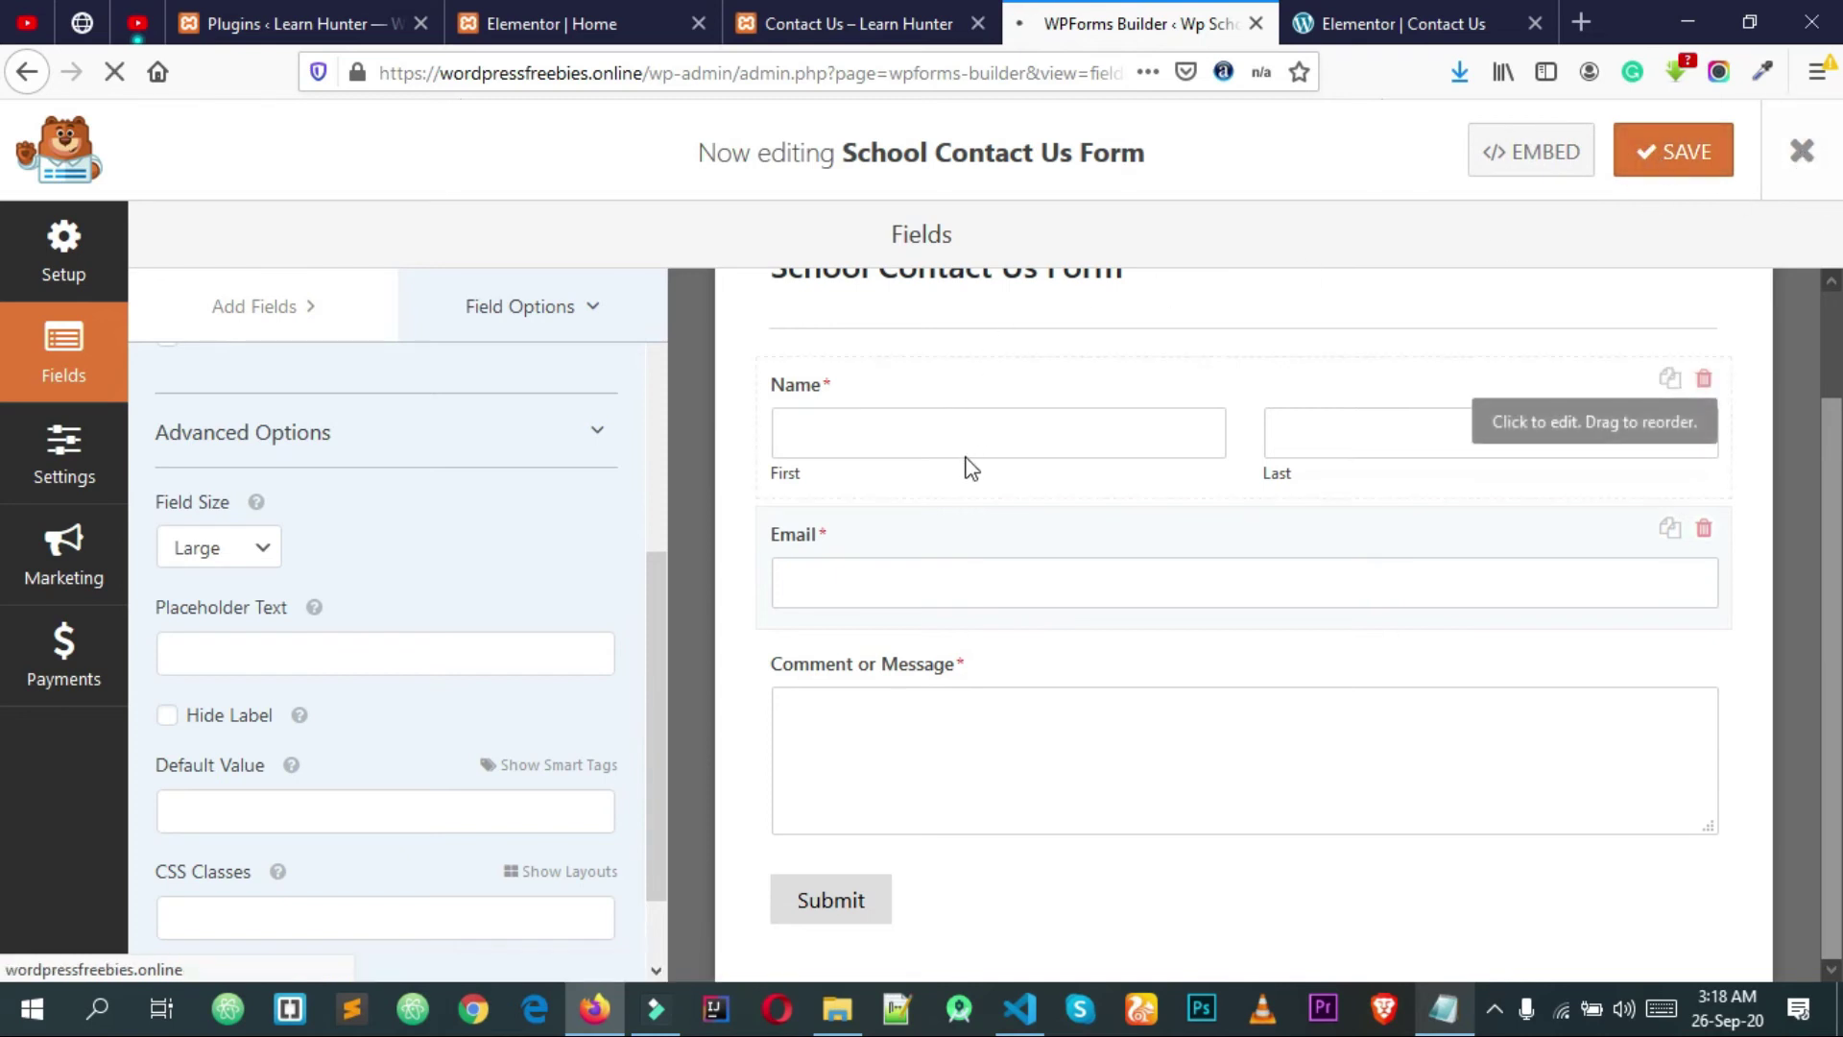
Step: Copy the School Contact Us Form shortcode [wpforms id="45"] from the Forms Overview
scroll(1133, 457, down, 3)
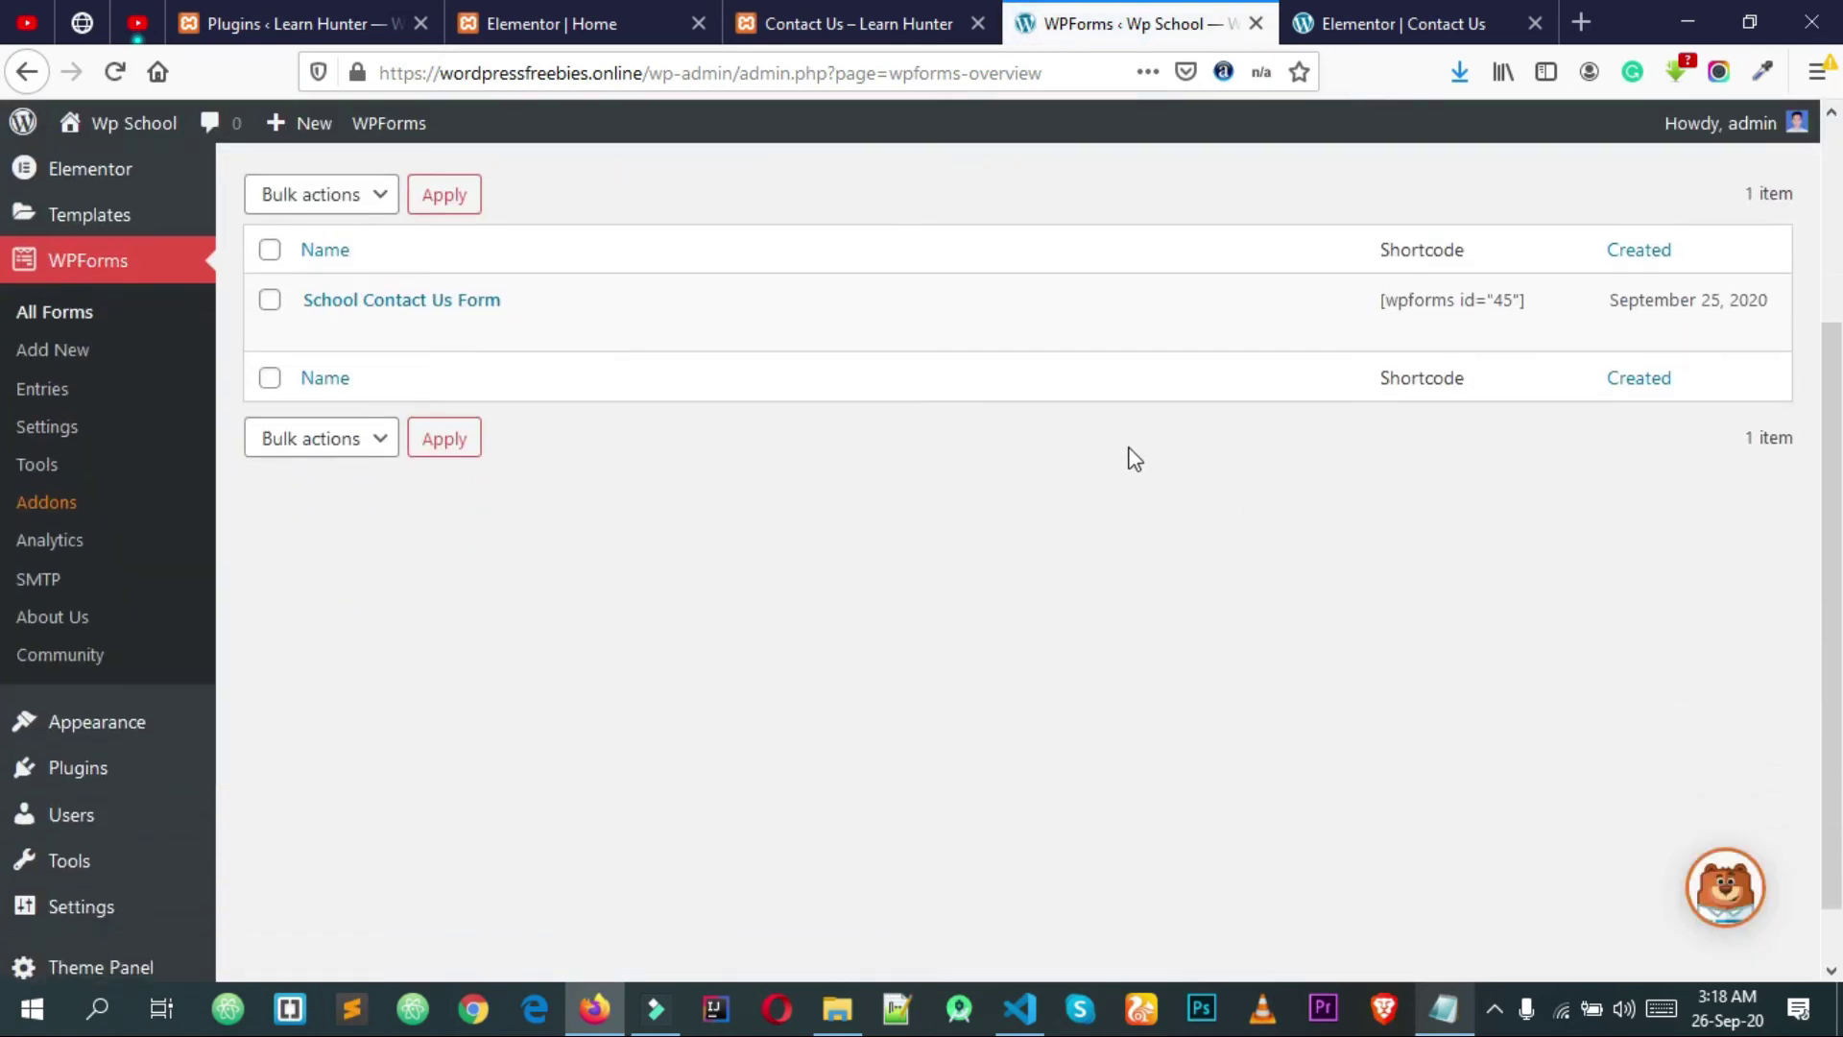
scroll(947, 465, up, 1)
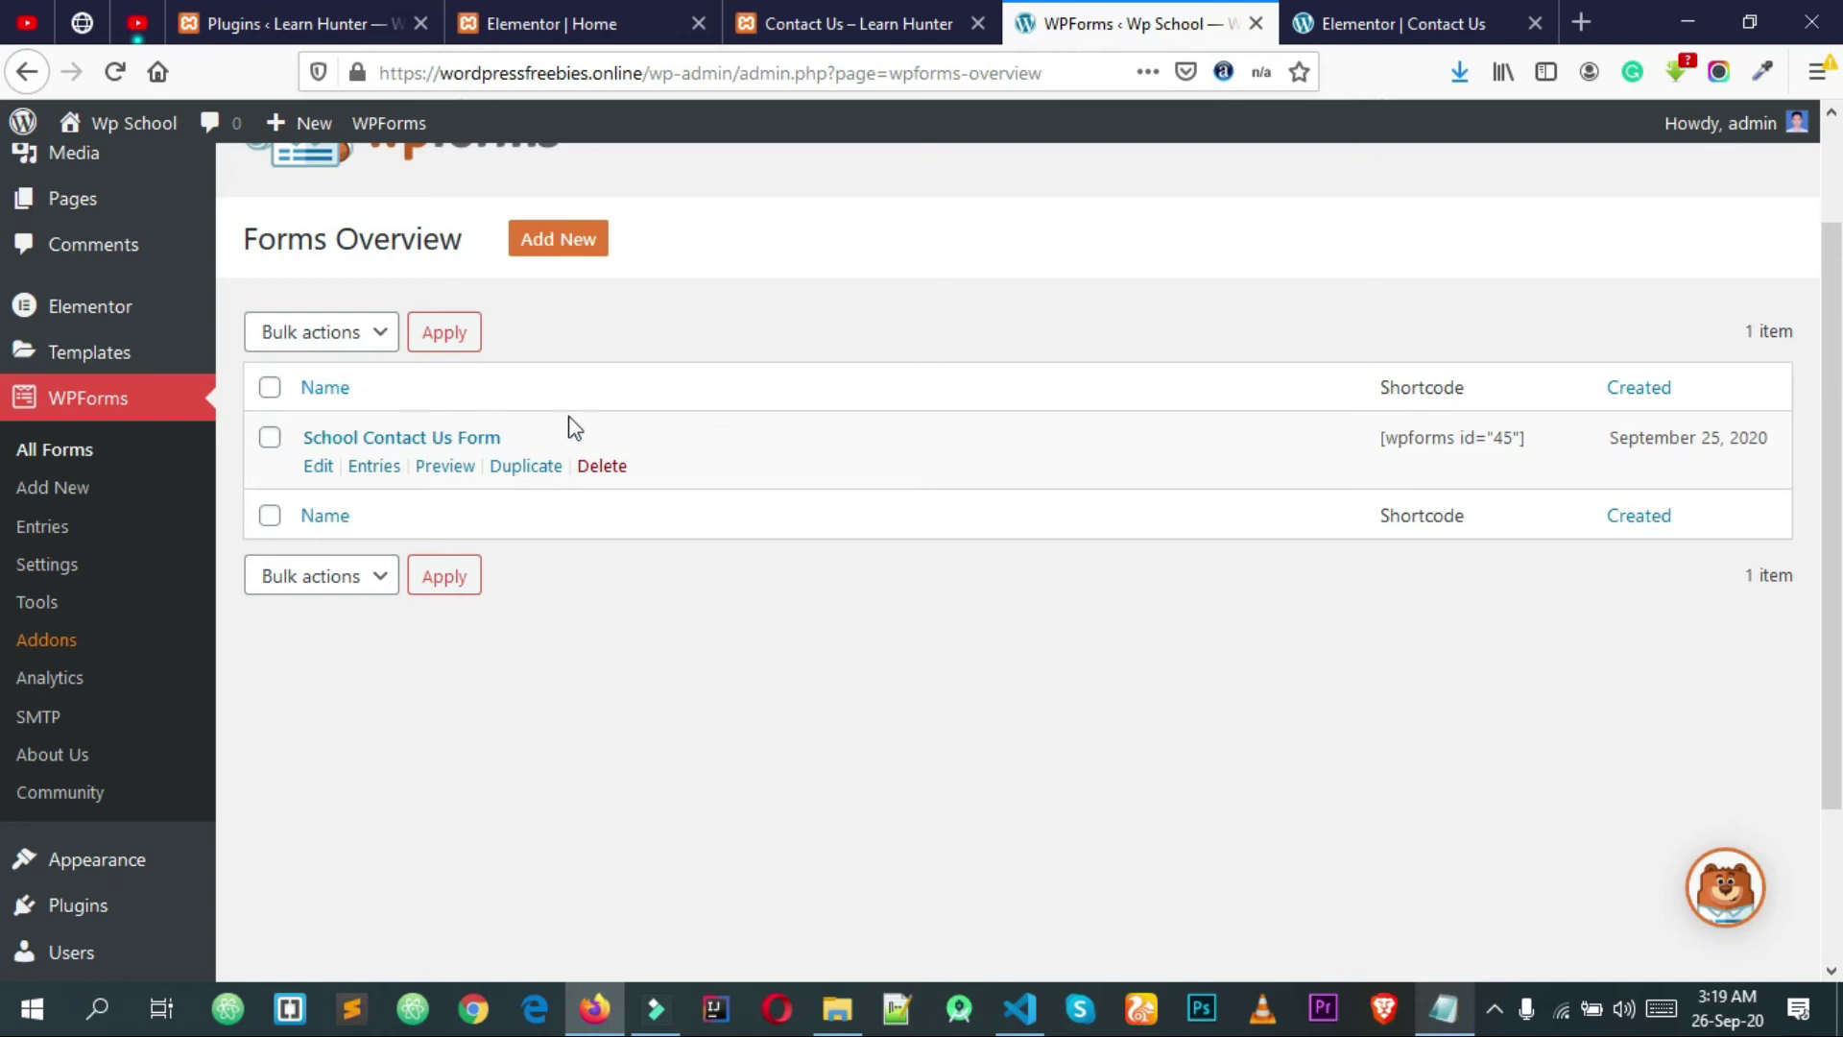
scroll(630, 481, up, 3)
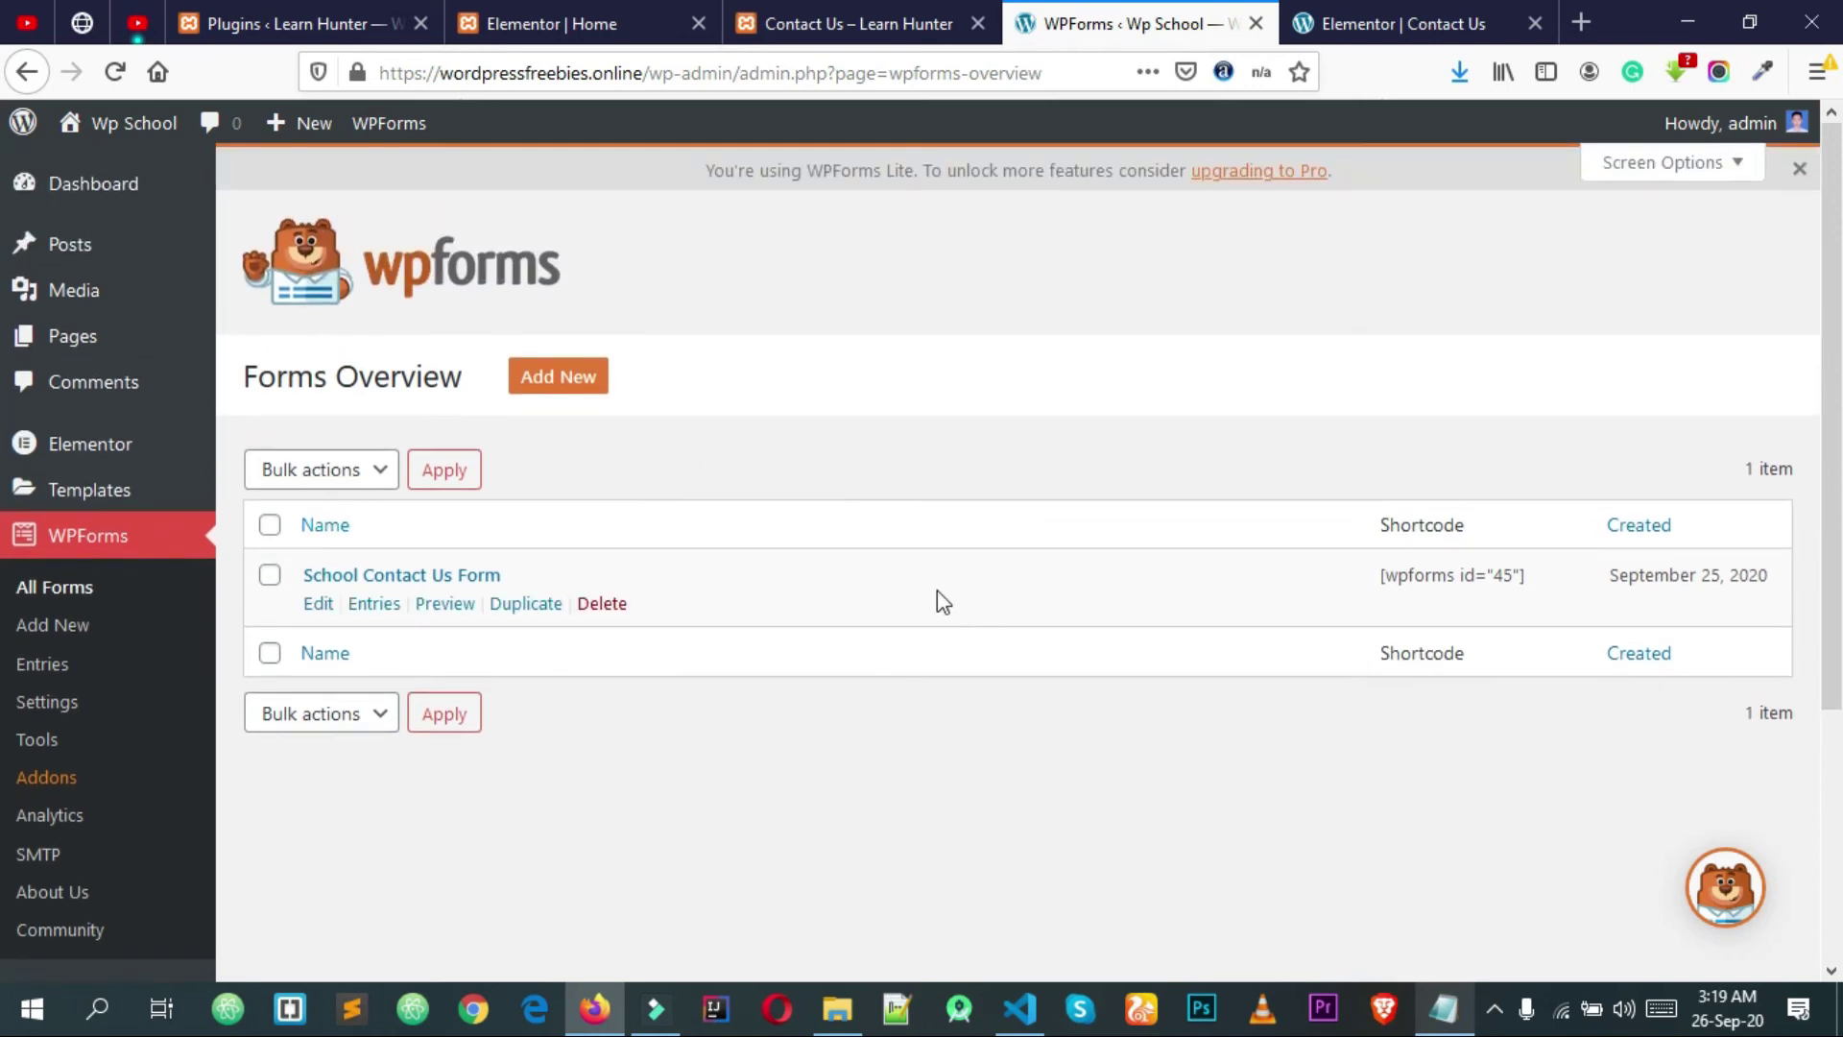
triple_click(1399, 578)
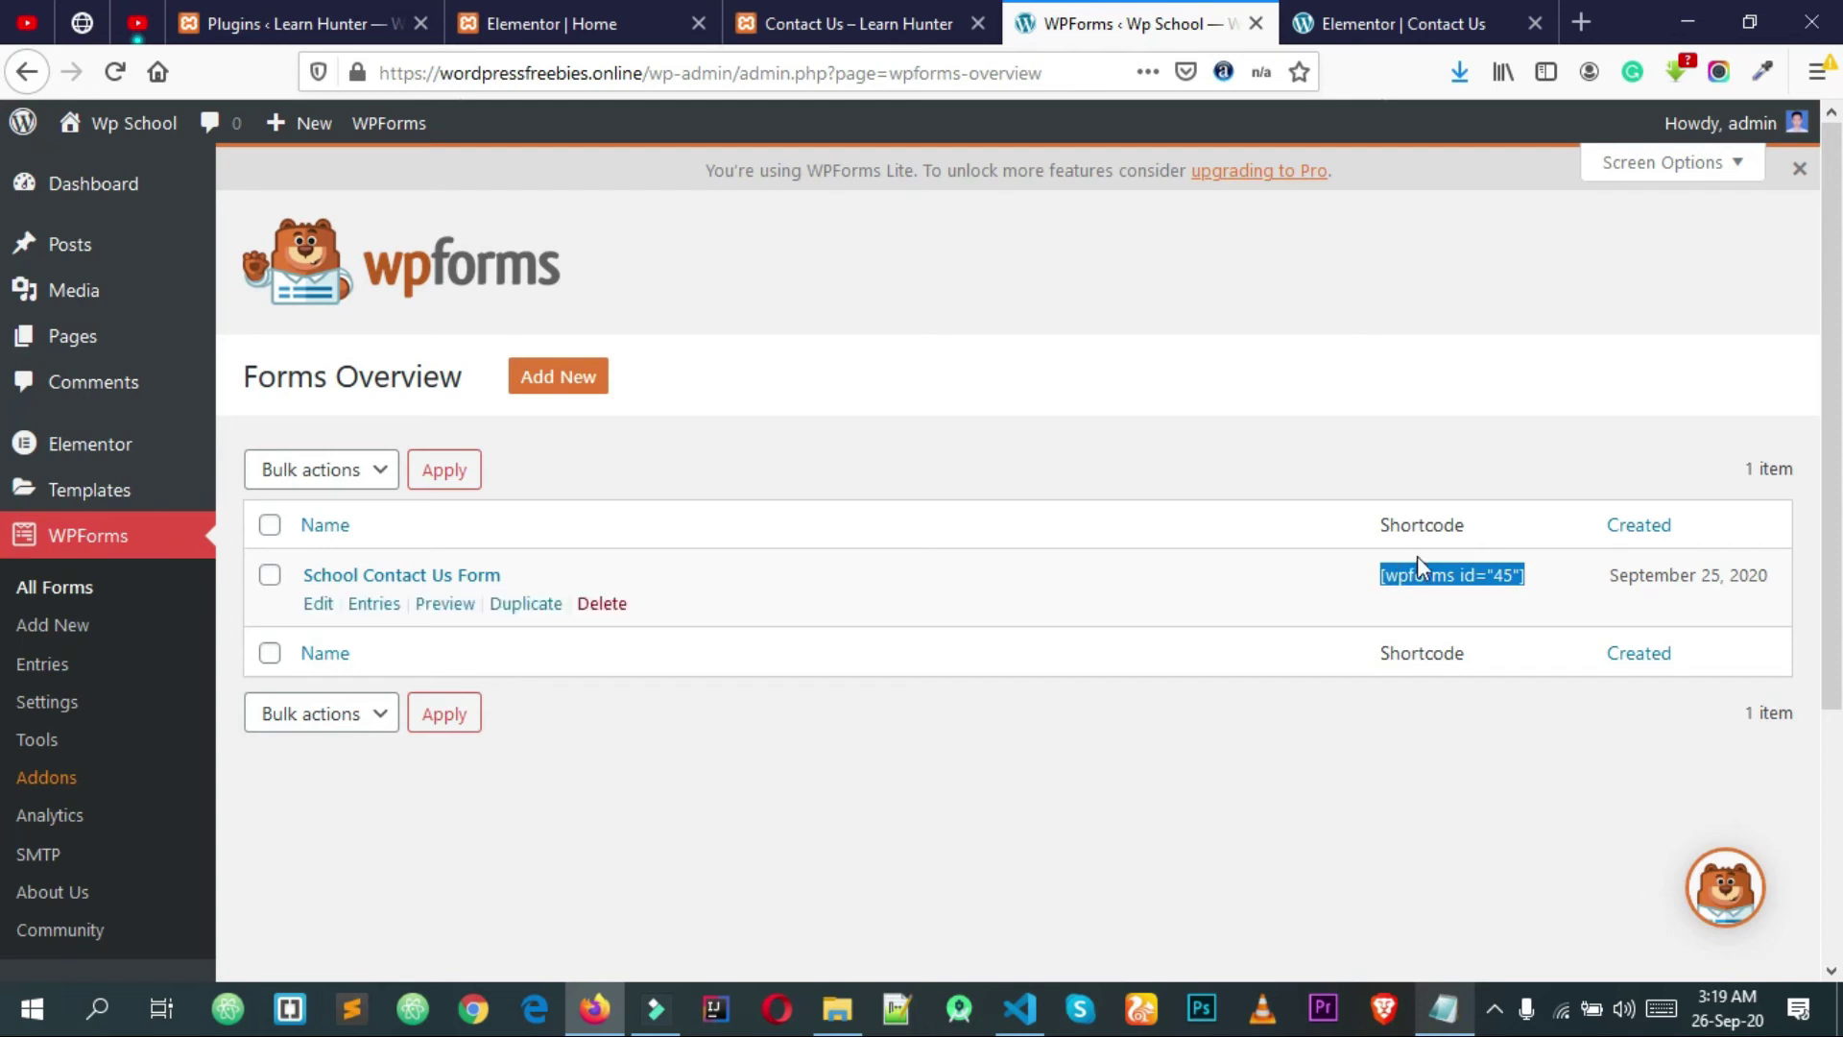
triple_click(1434, 574)
key(ctrl+c)
click(1333, 407)
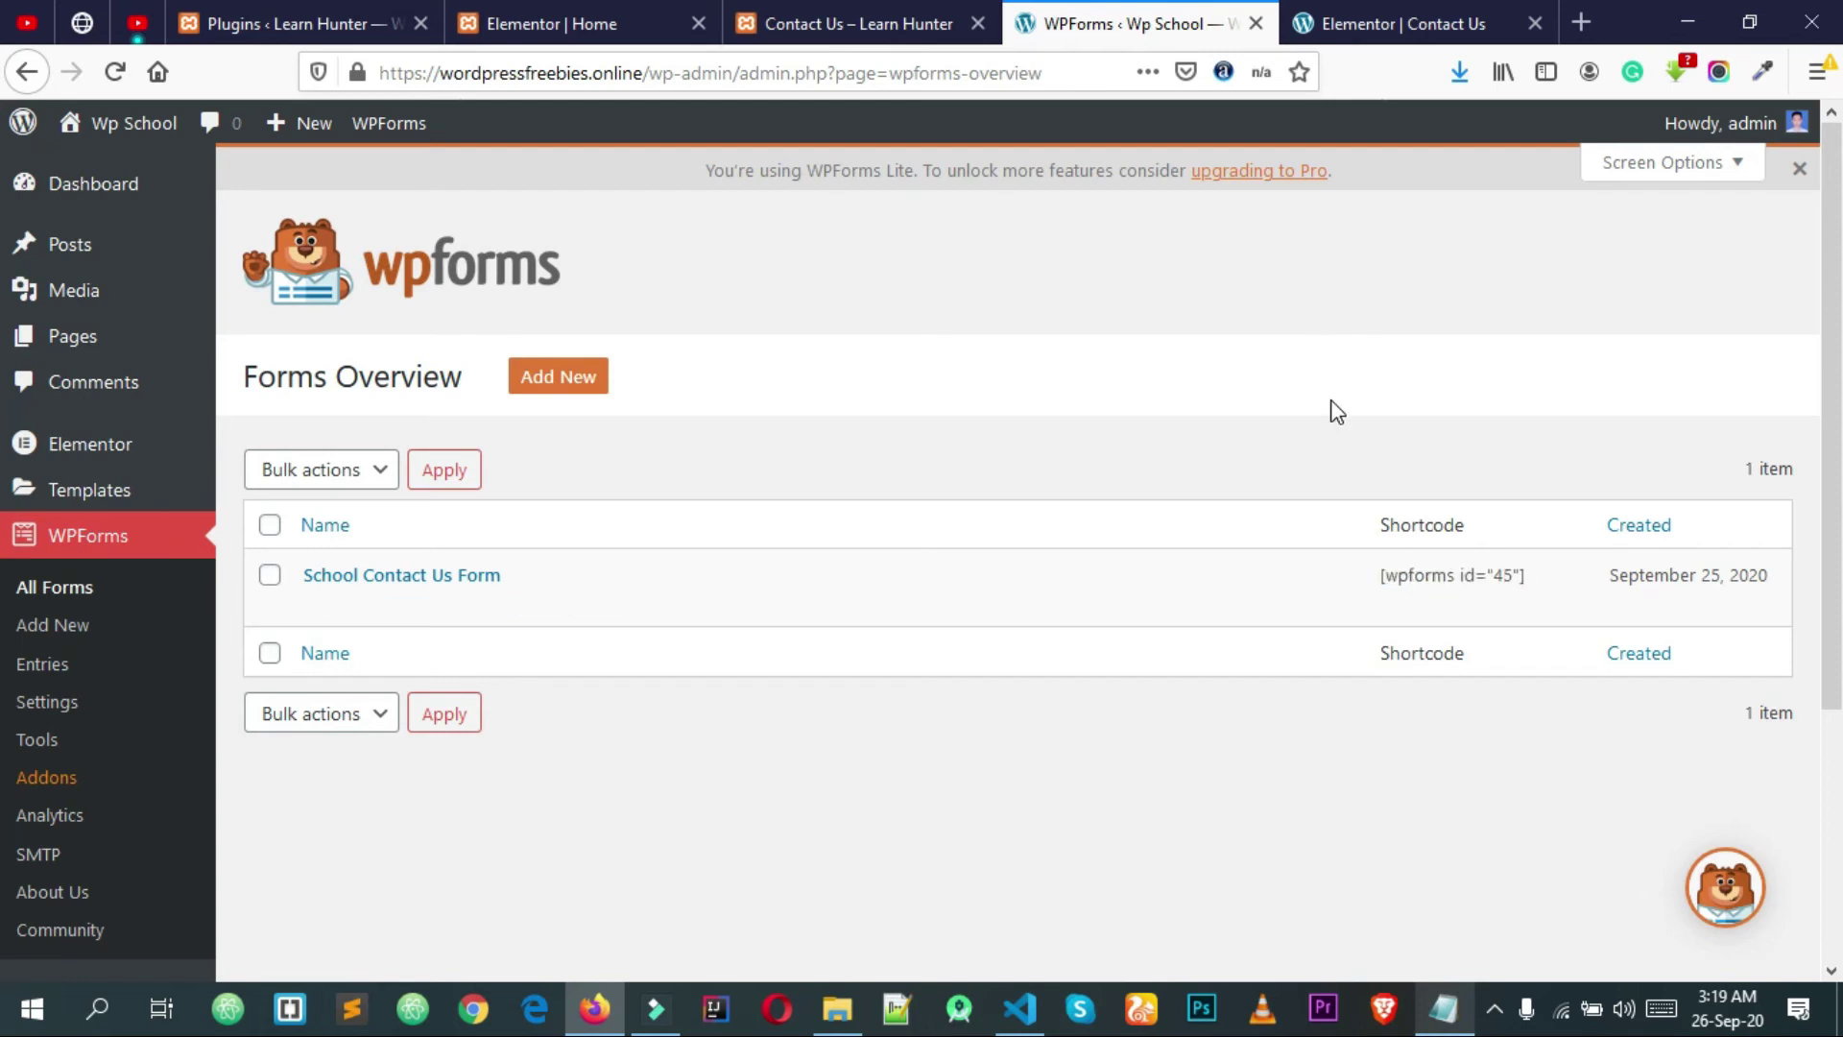
key(ctrl+Tab)
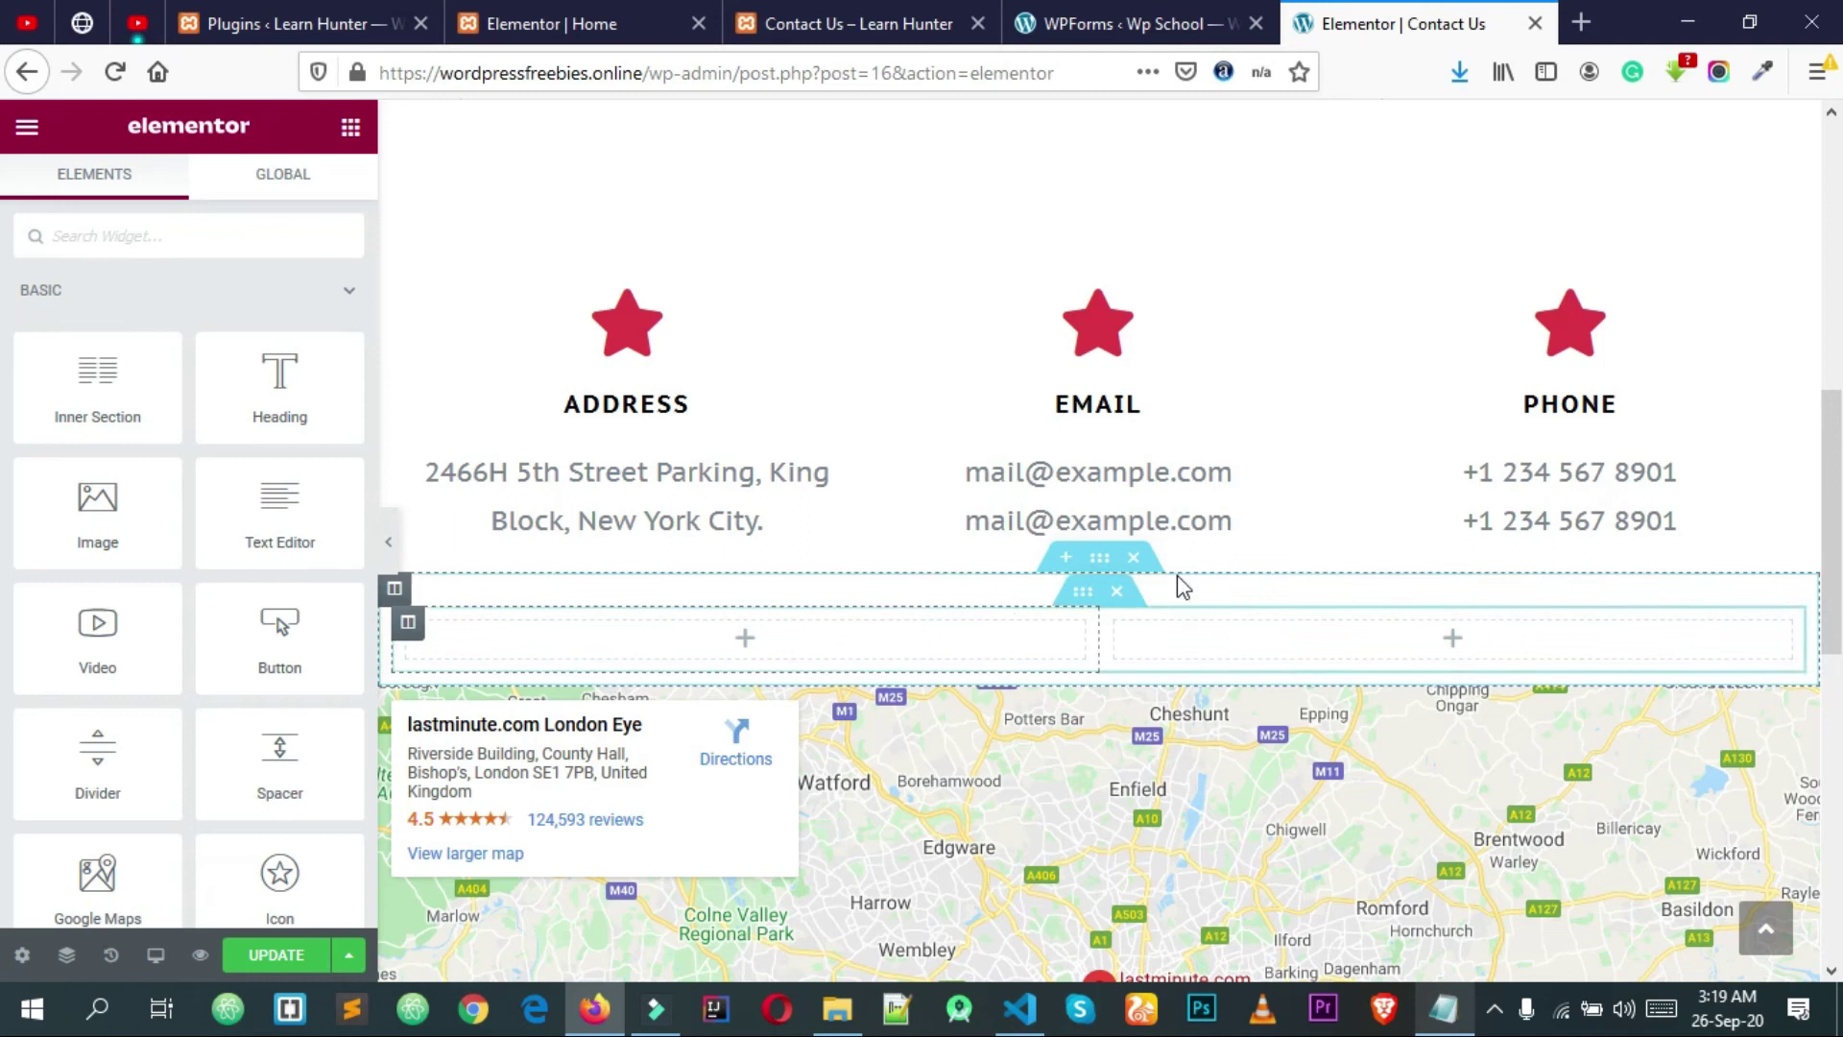
Step: Replace the empty two-column section with a Shortcode widget containing [wpforms id="45"]
scroll(1010, 393, up, 3)
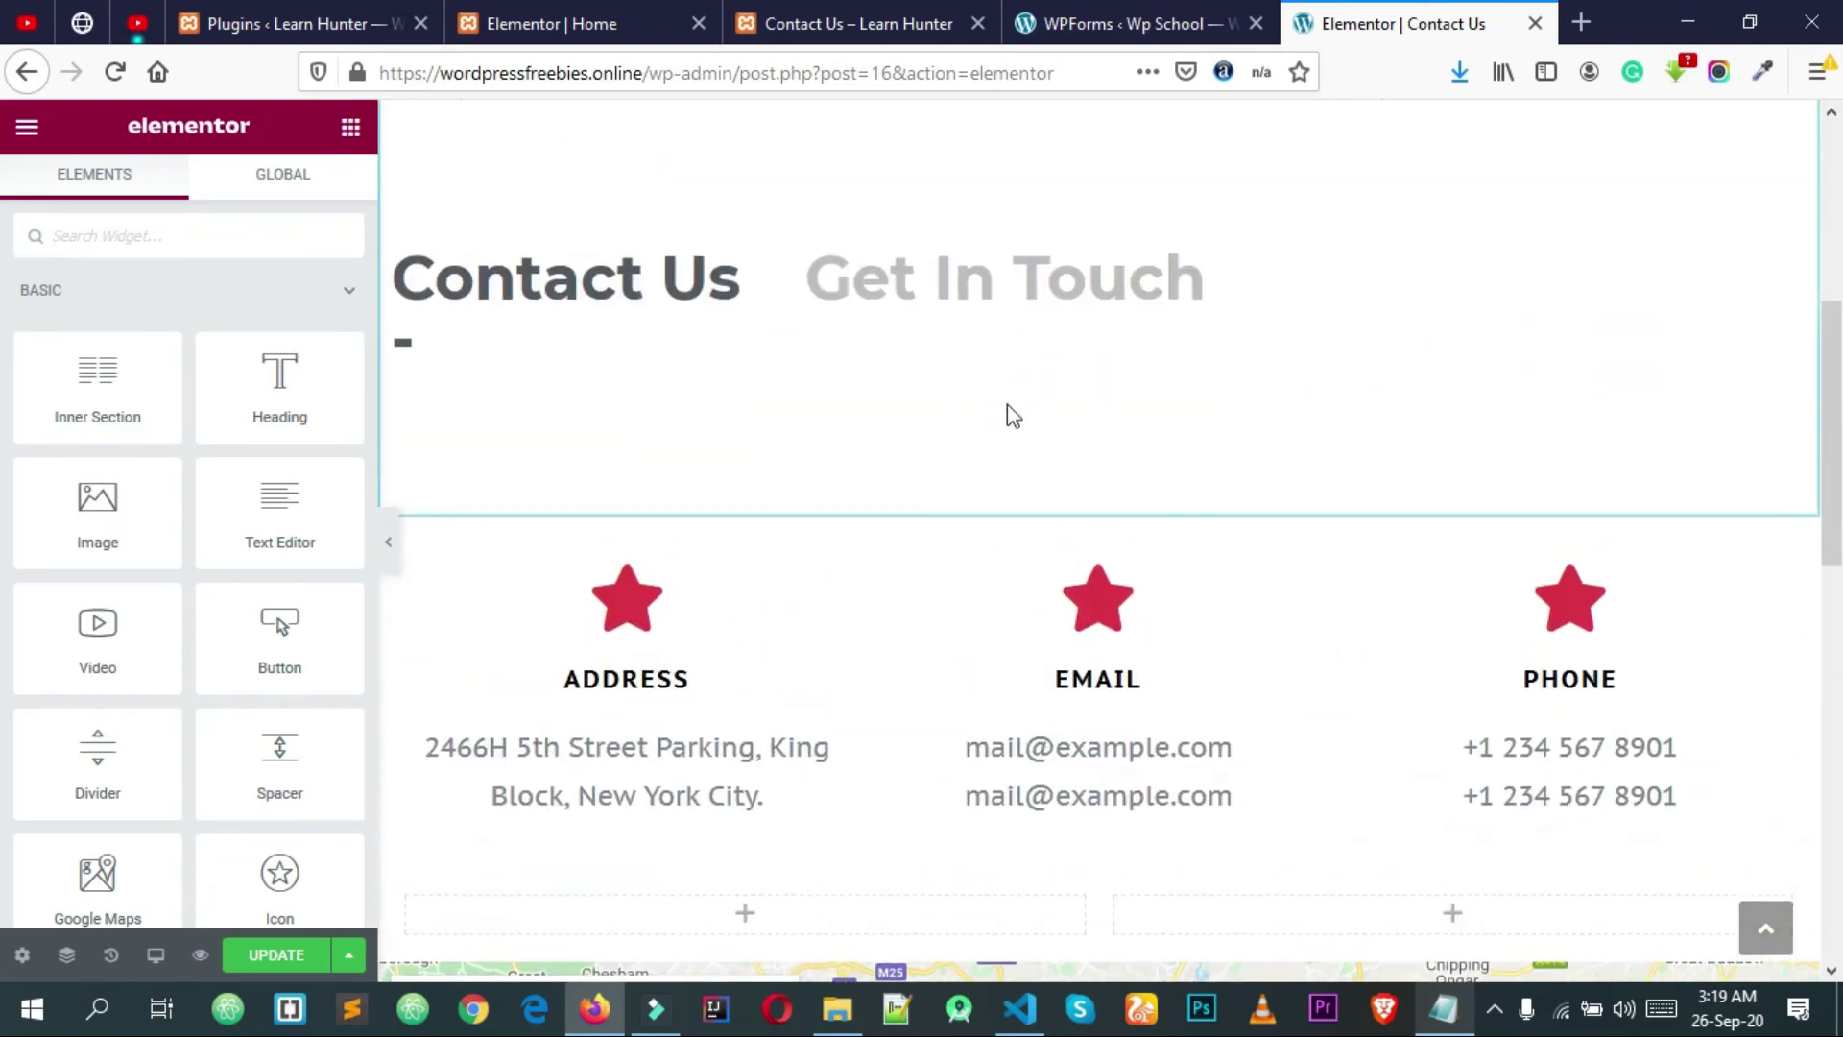
scroll(1006, 405, down, 4)
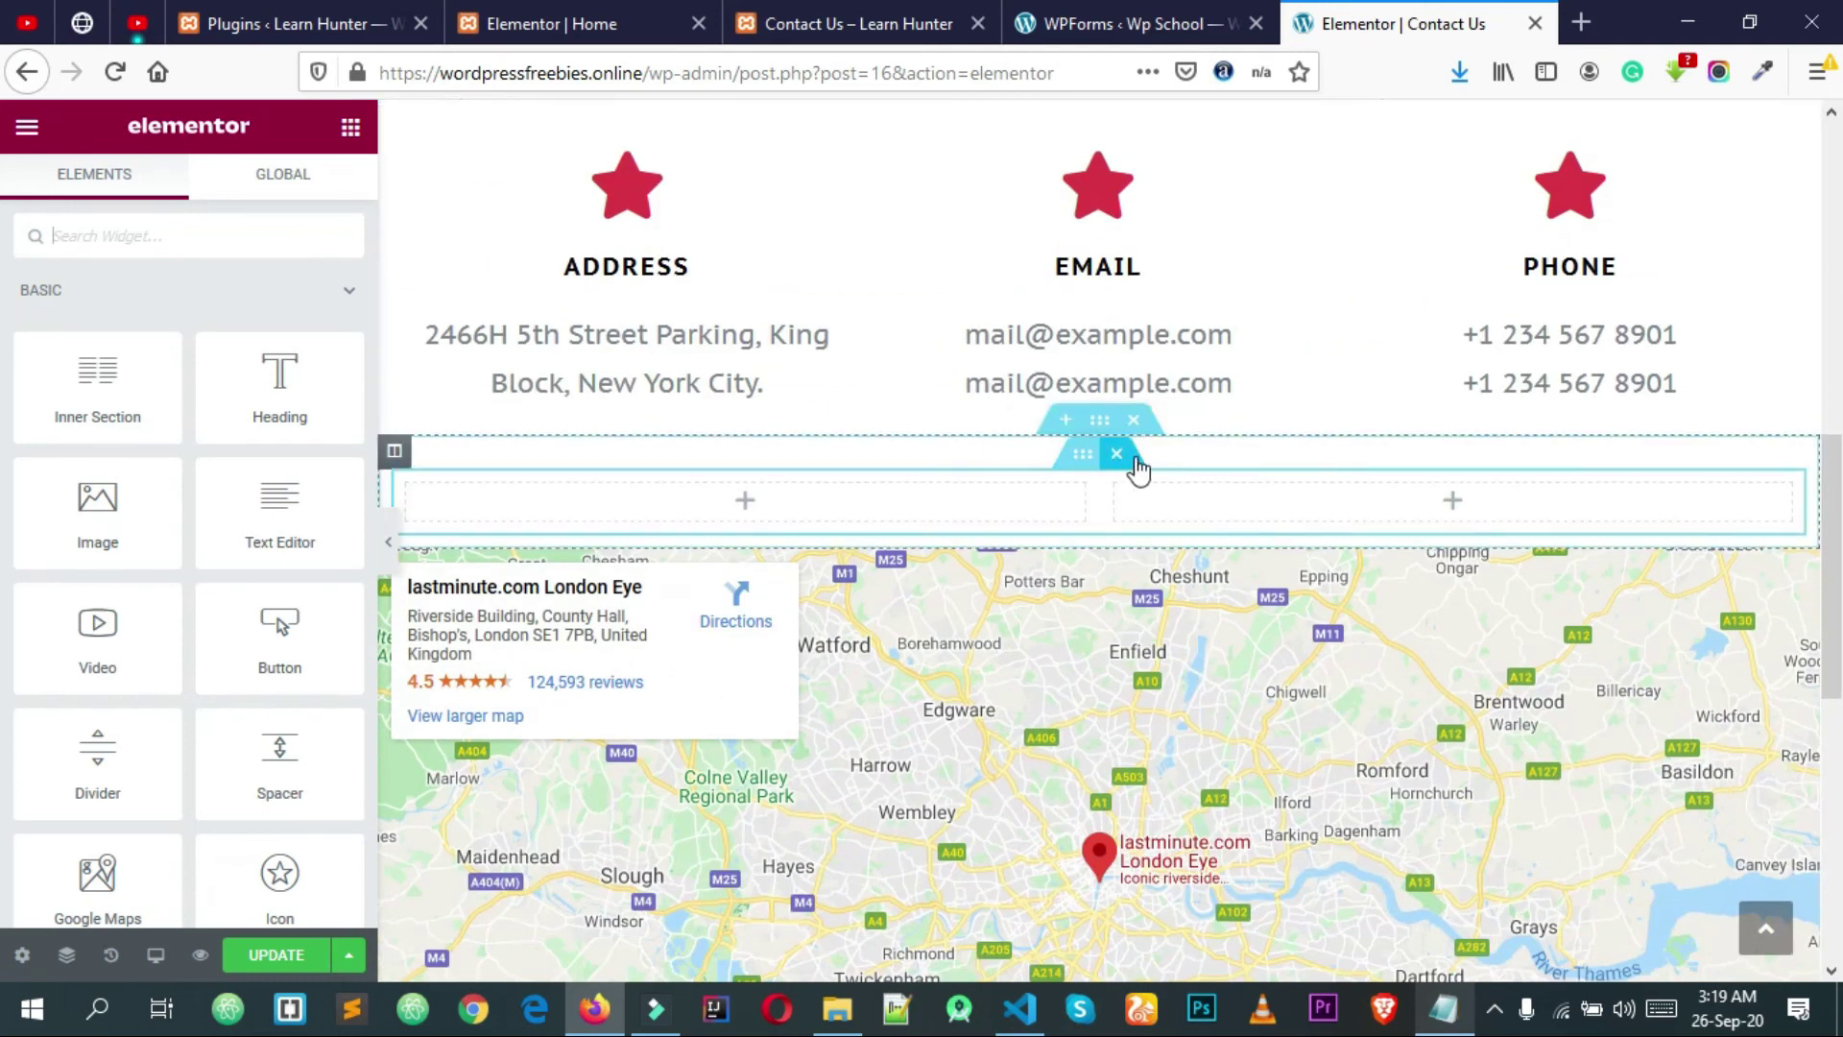
click(1138, 468)
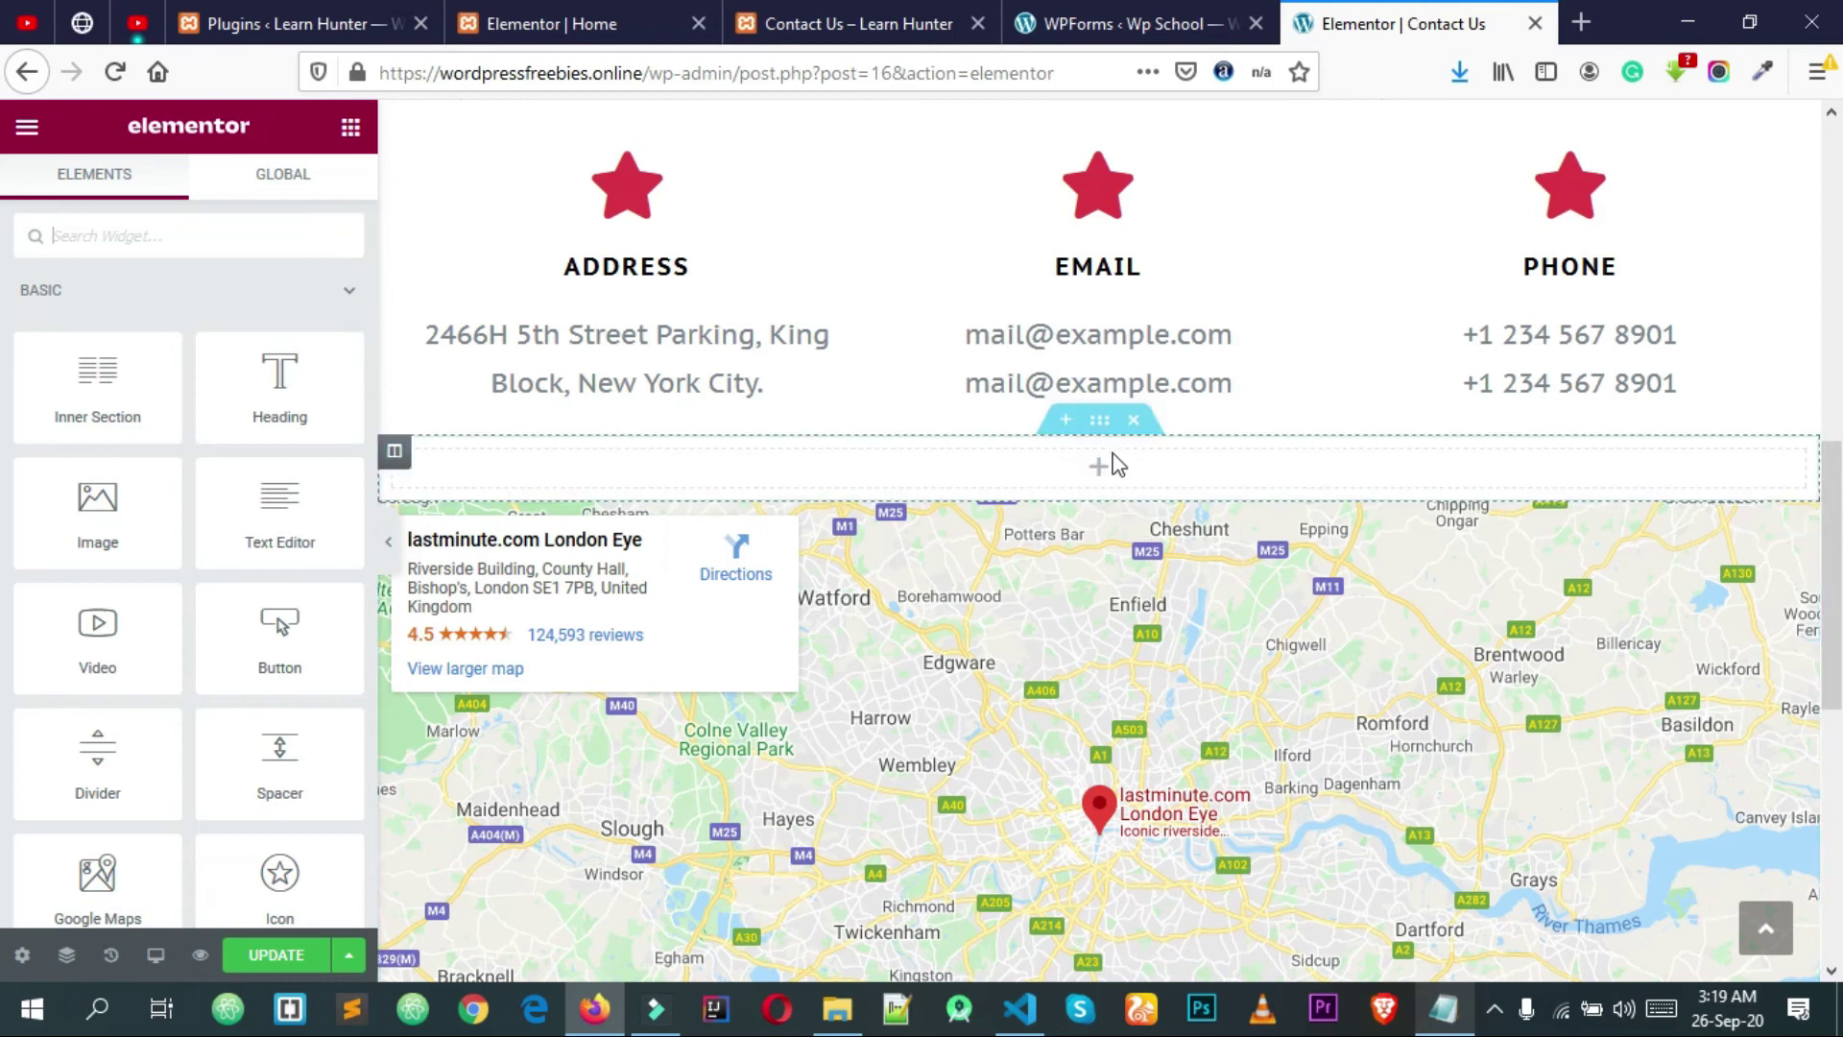
text(sho)
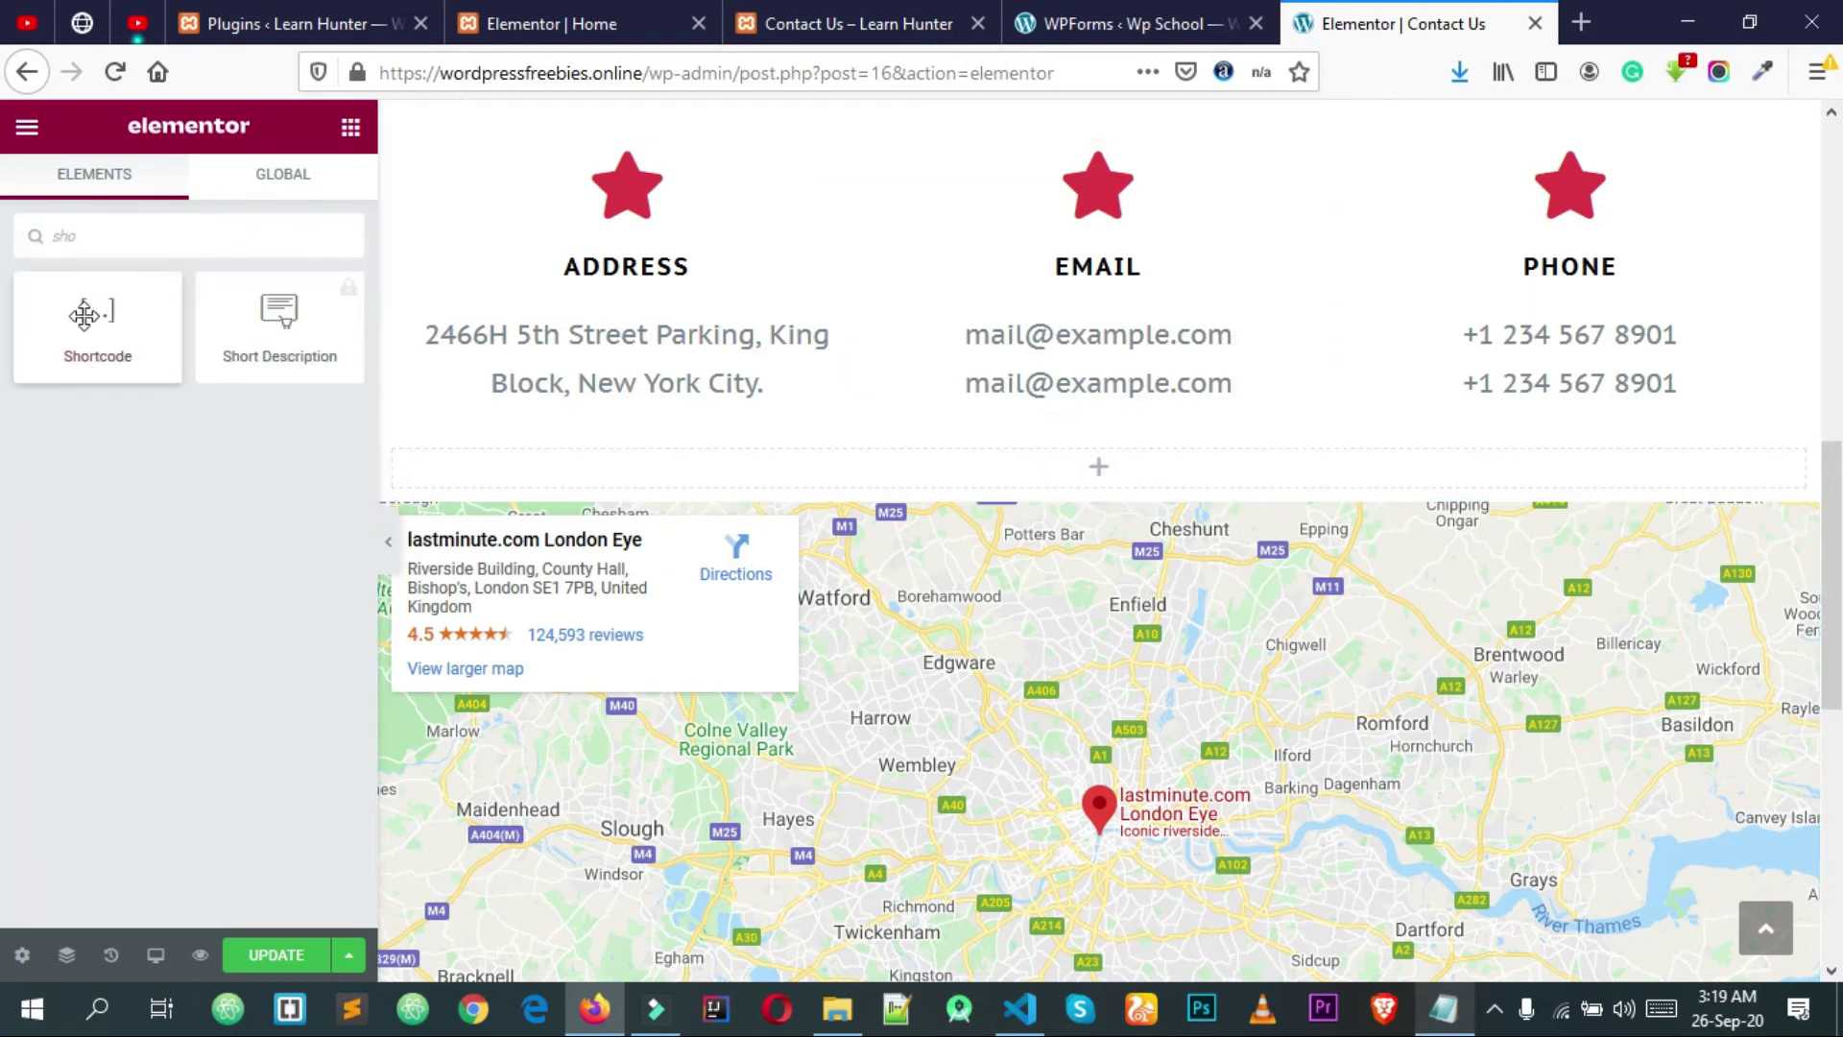
drag(97, 317, 1073, 471)
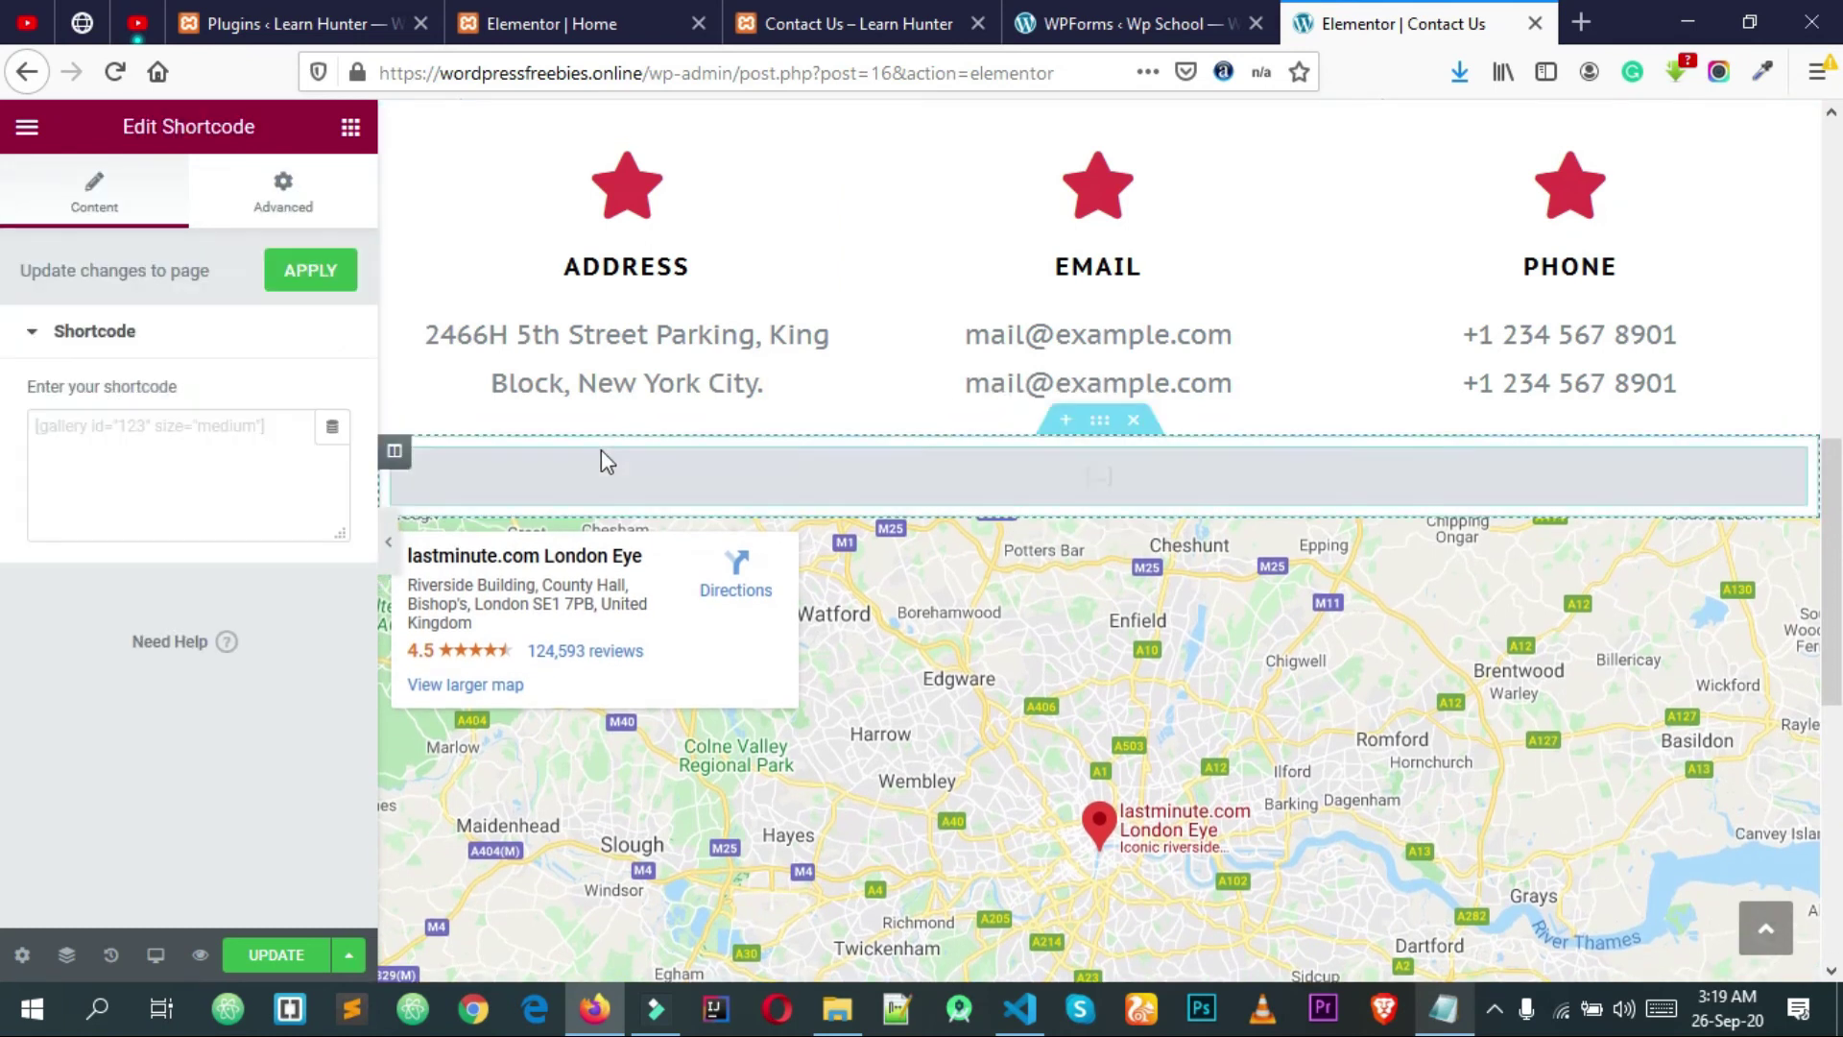
click(144, 423)
key(ctrl+v)
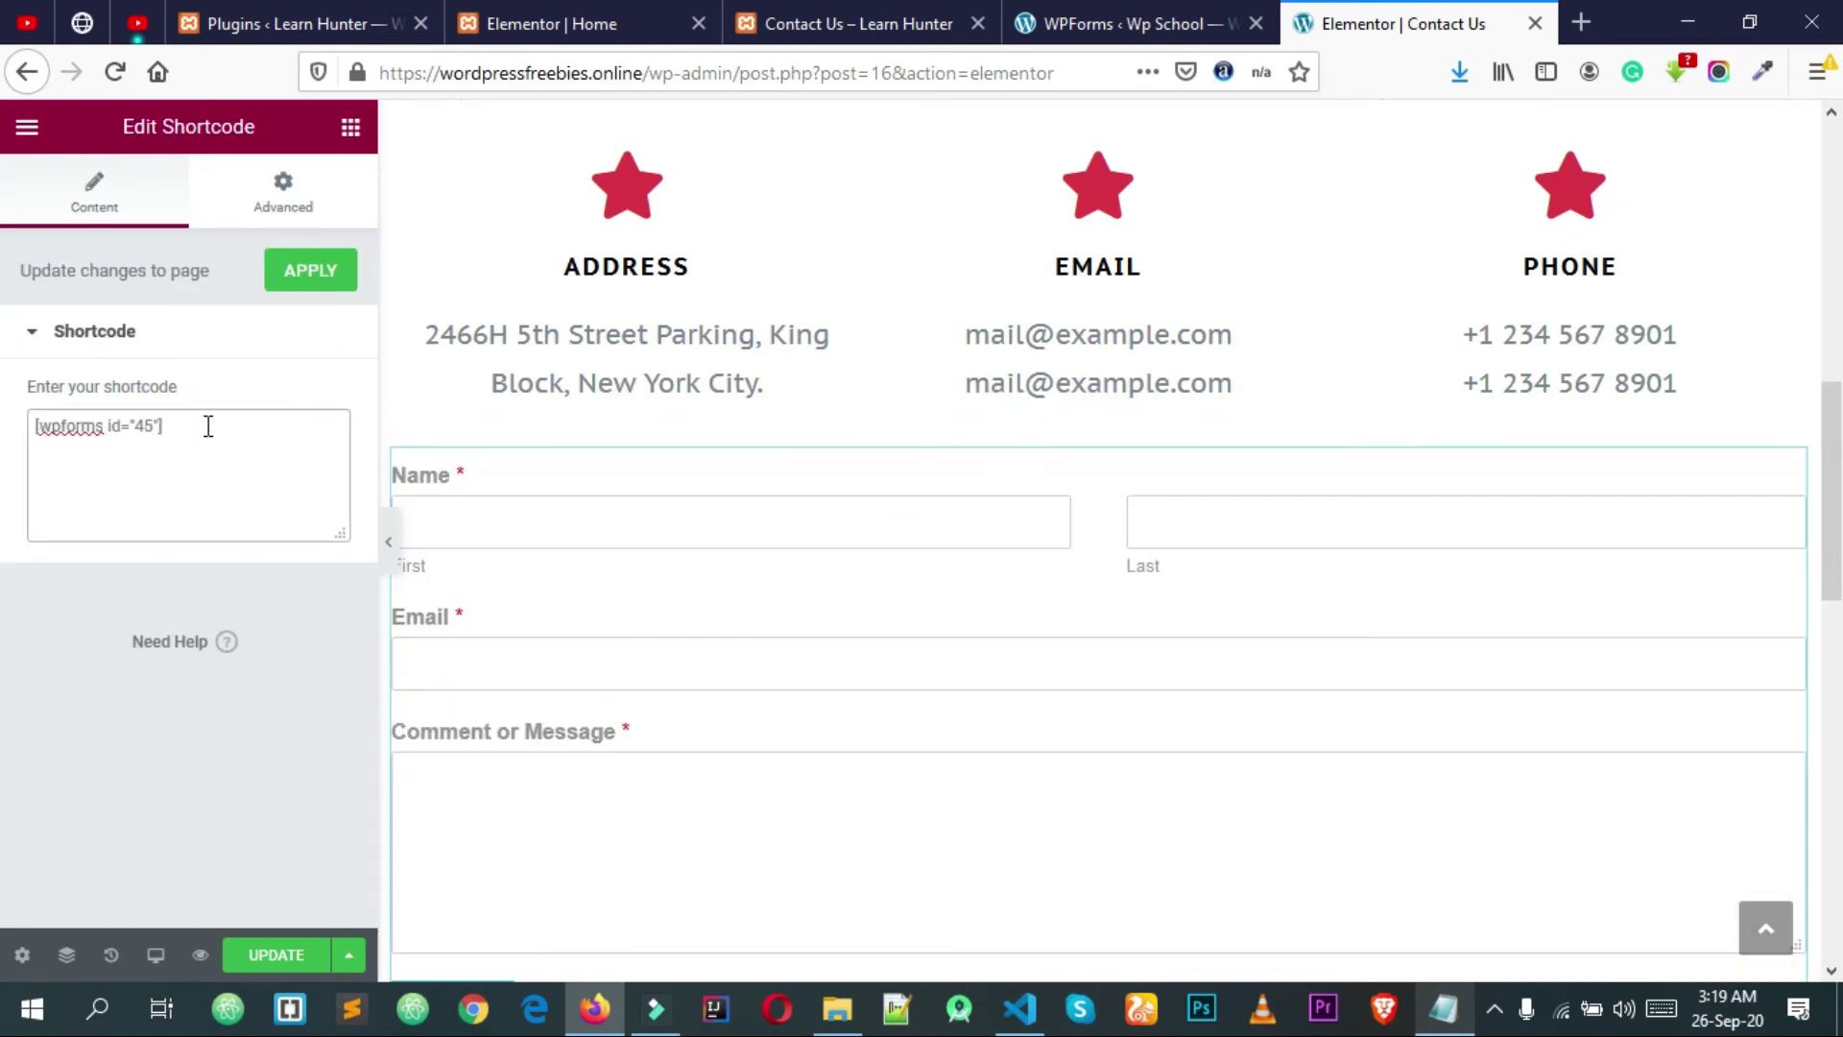
scroll(963, 530, down, 4)
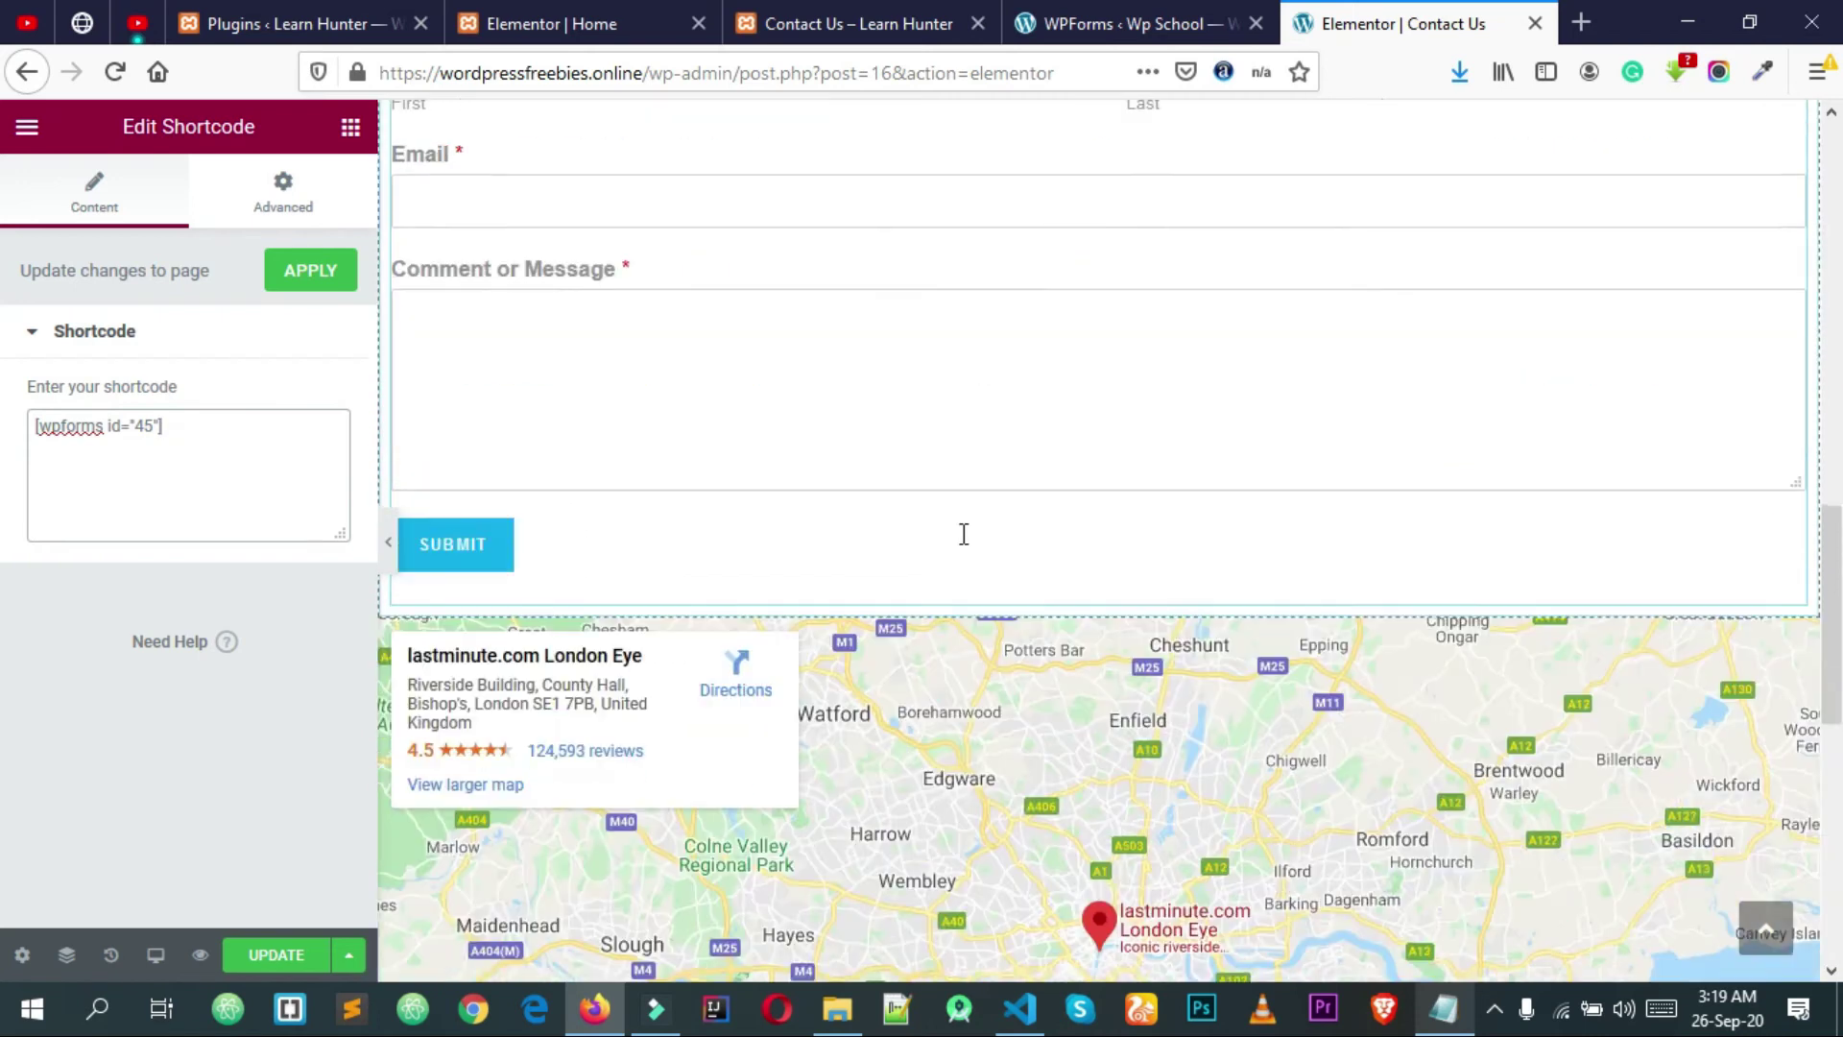
scroll(961, 532, up, 1)
scroll(963, 579, up, 2)
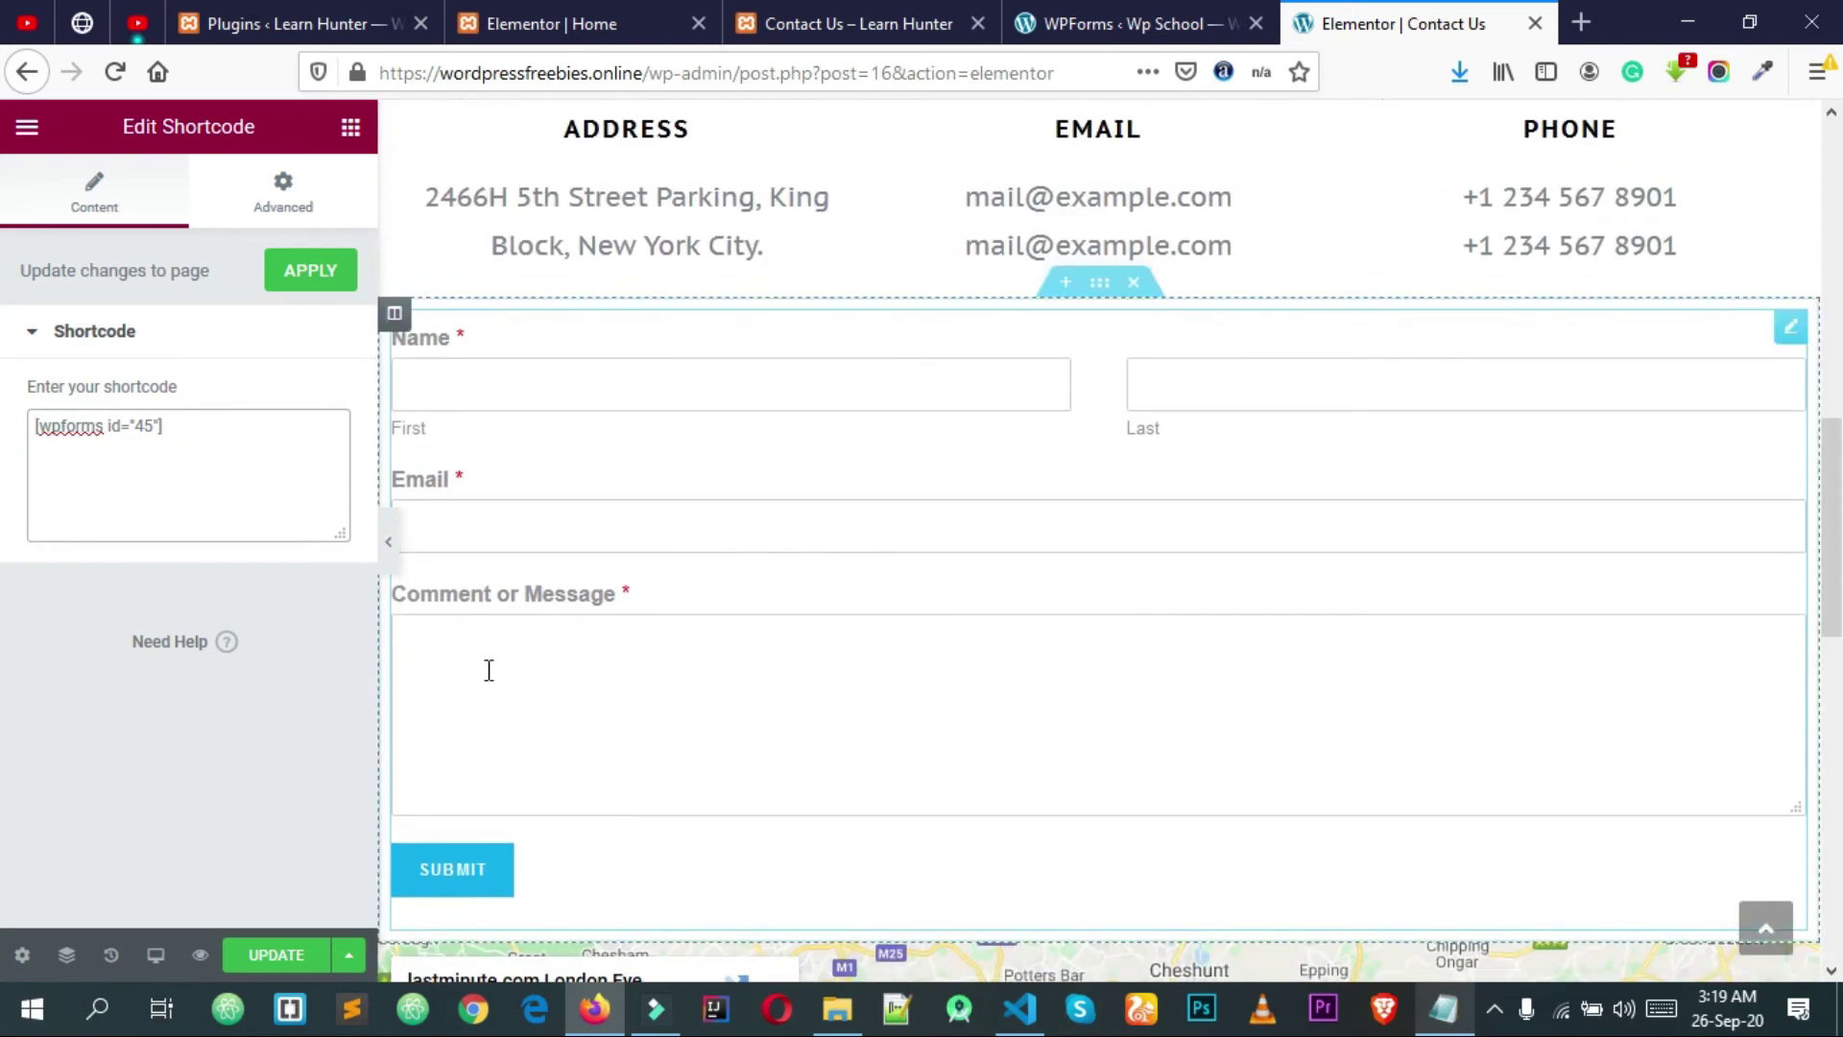
mouse_move(1069, 357)
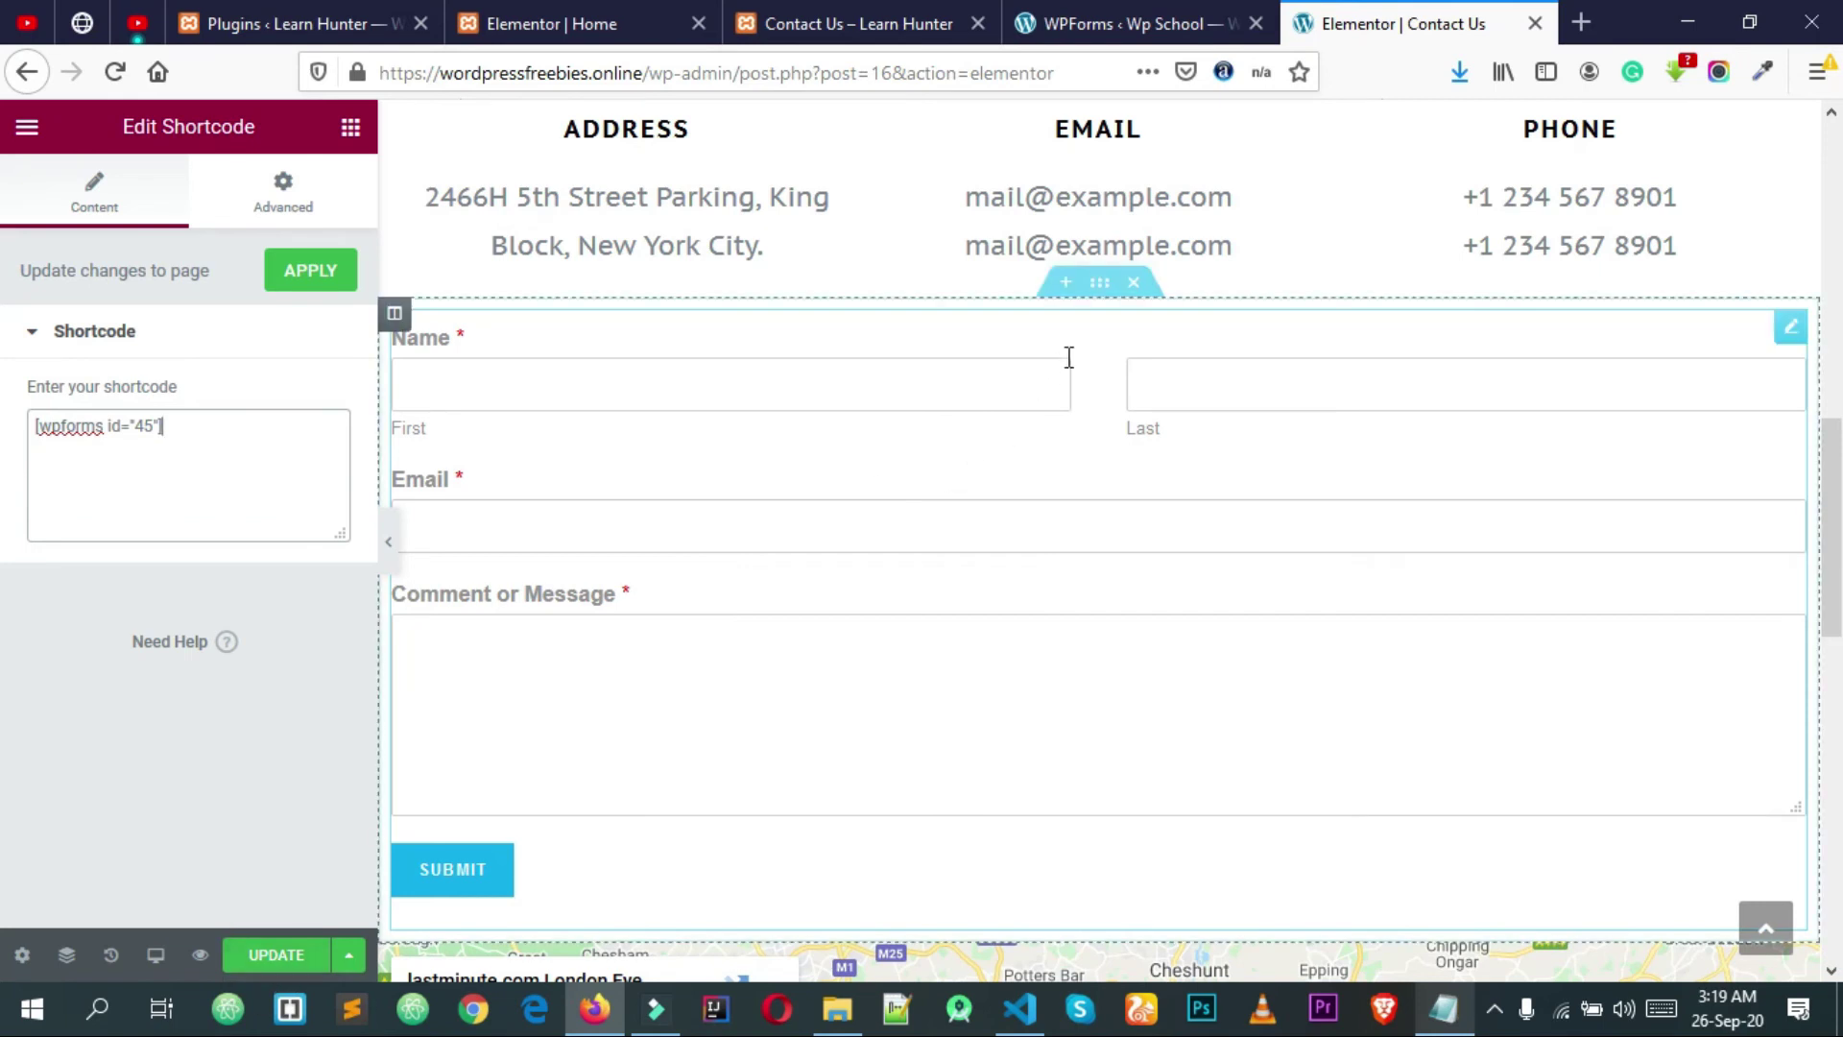
Step: Unlink the form section's padding and set top and bottom to 100
click(1102, 284)
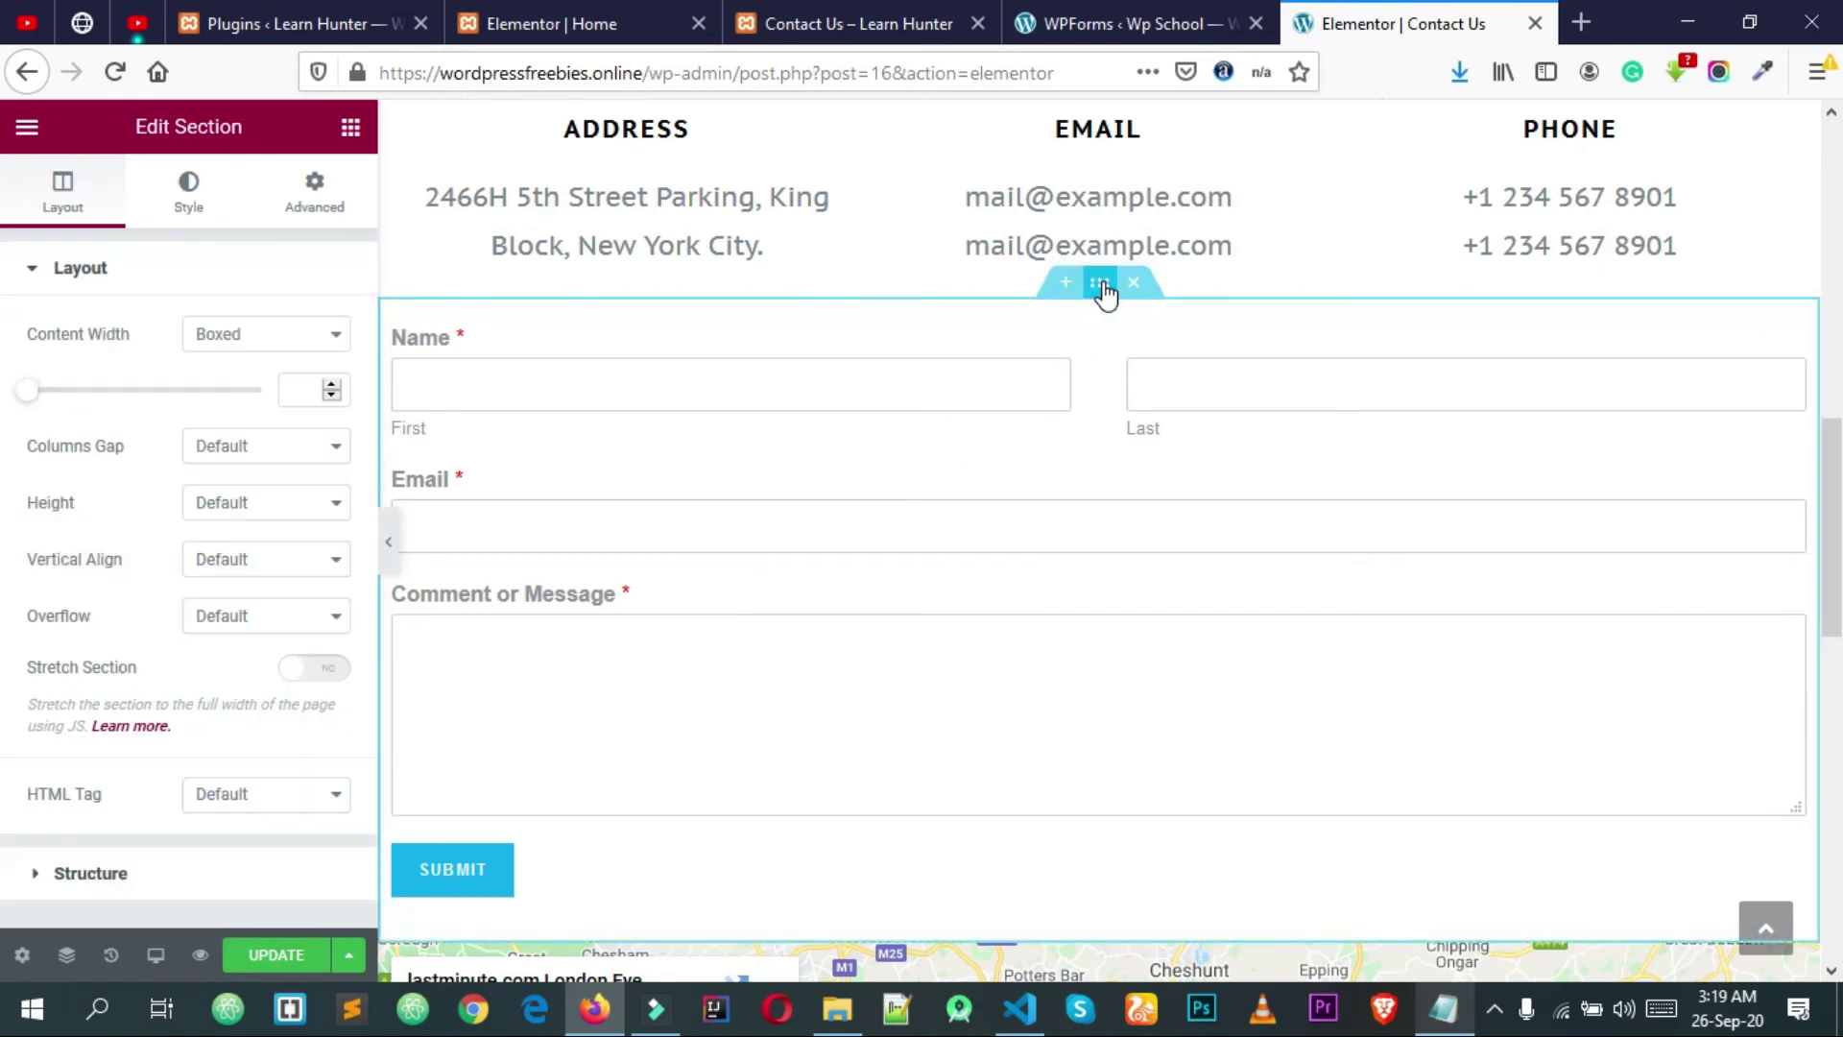
click(311, 201)
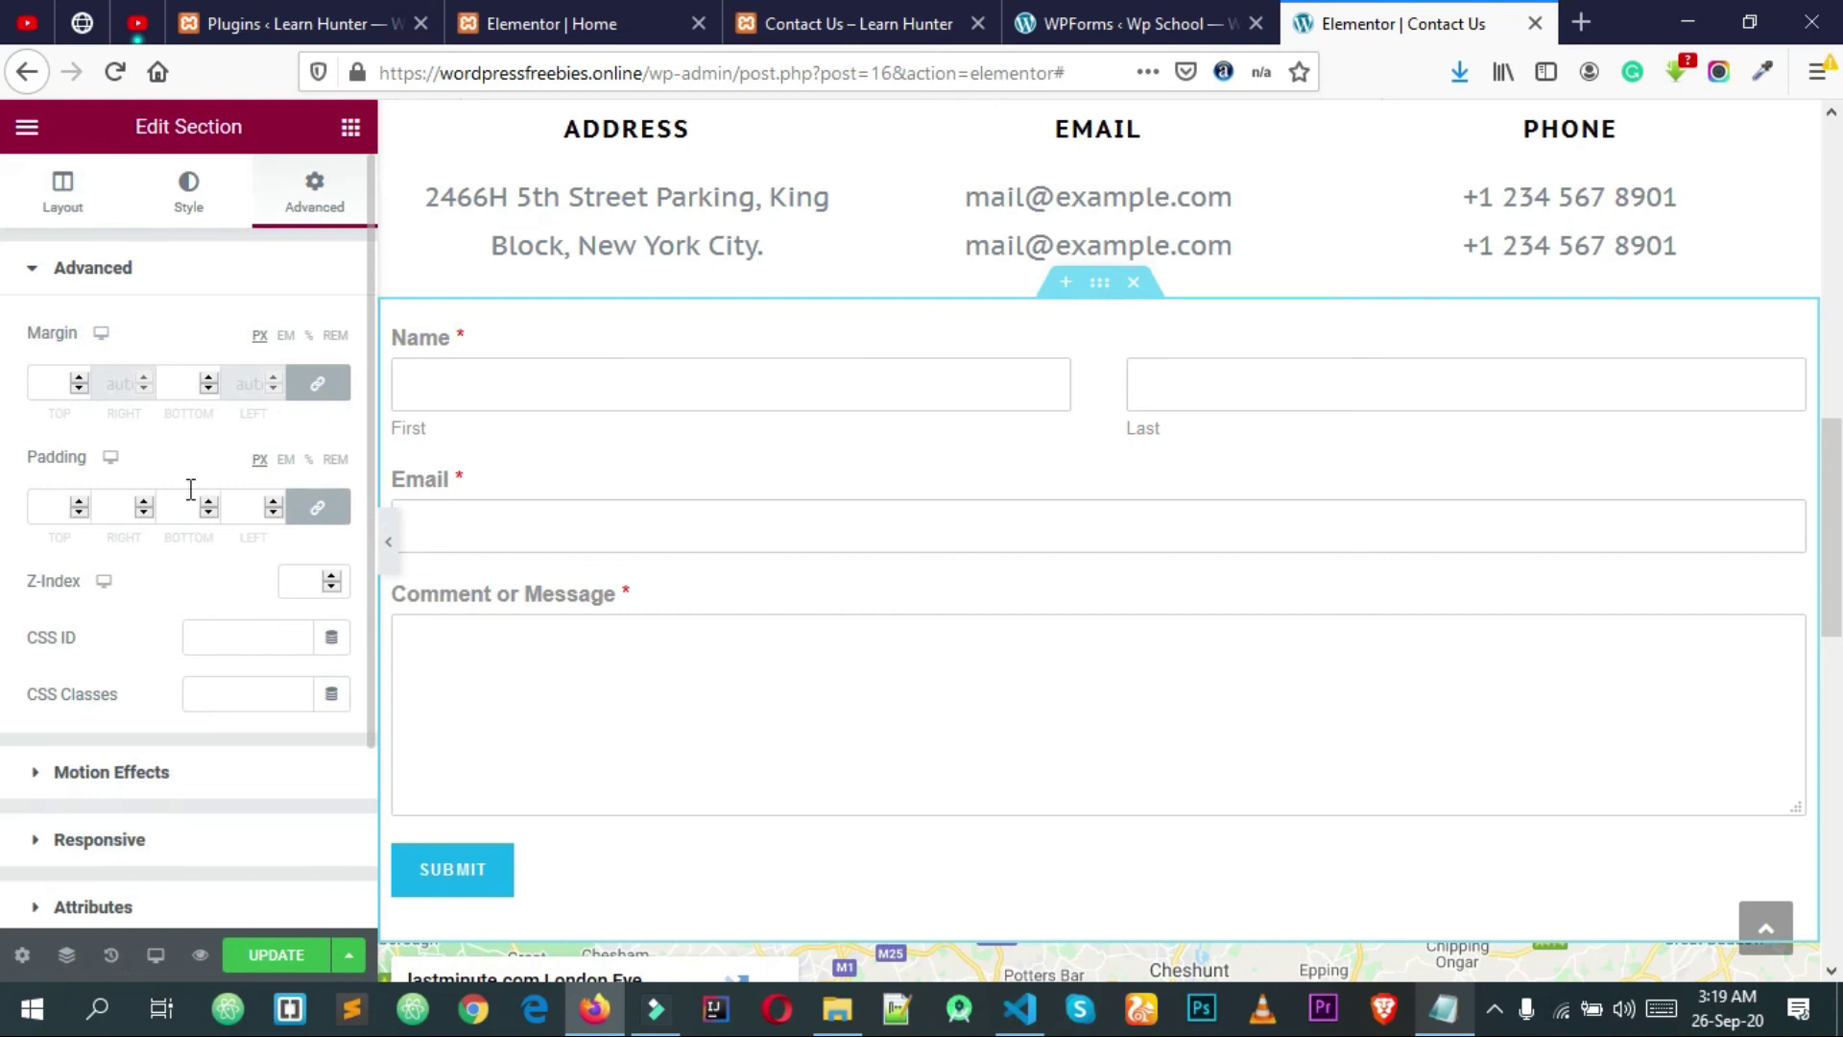
click(317, 509)
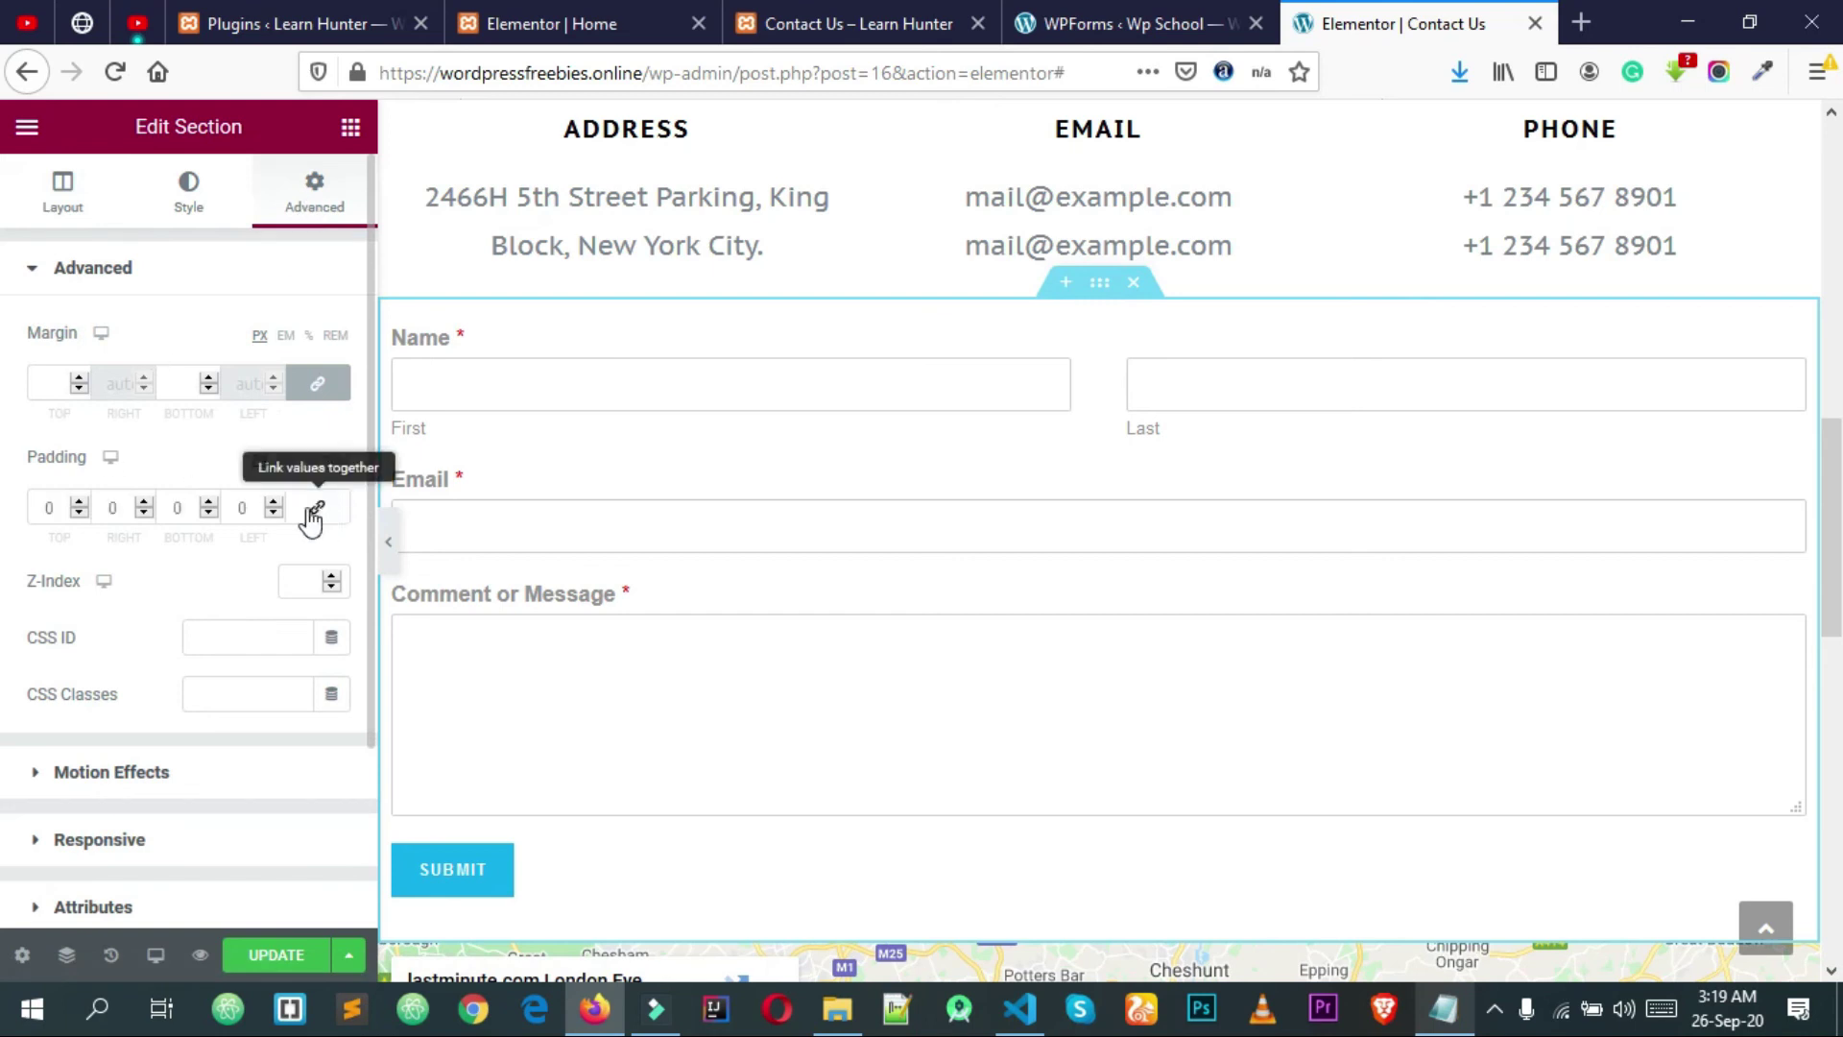
double_click(58, 509)
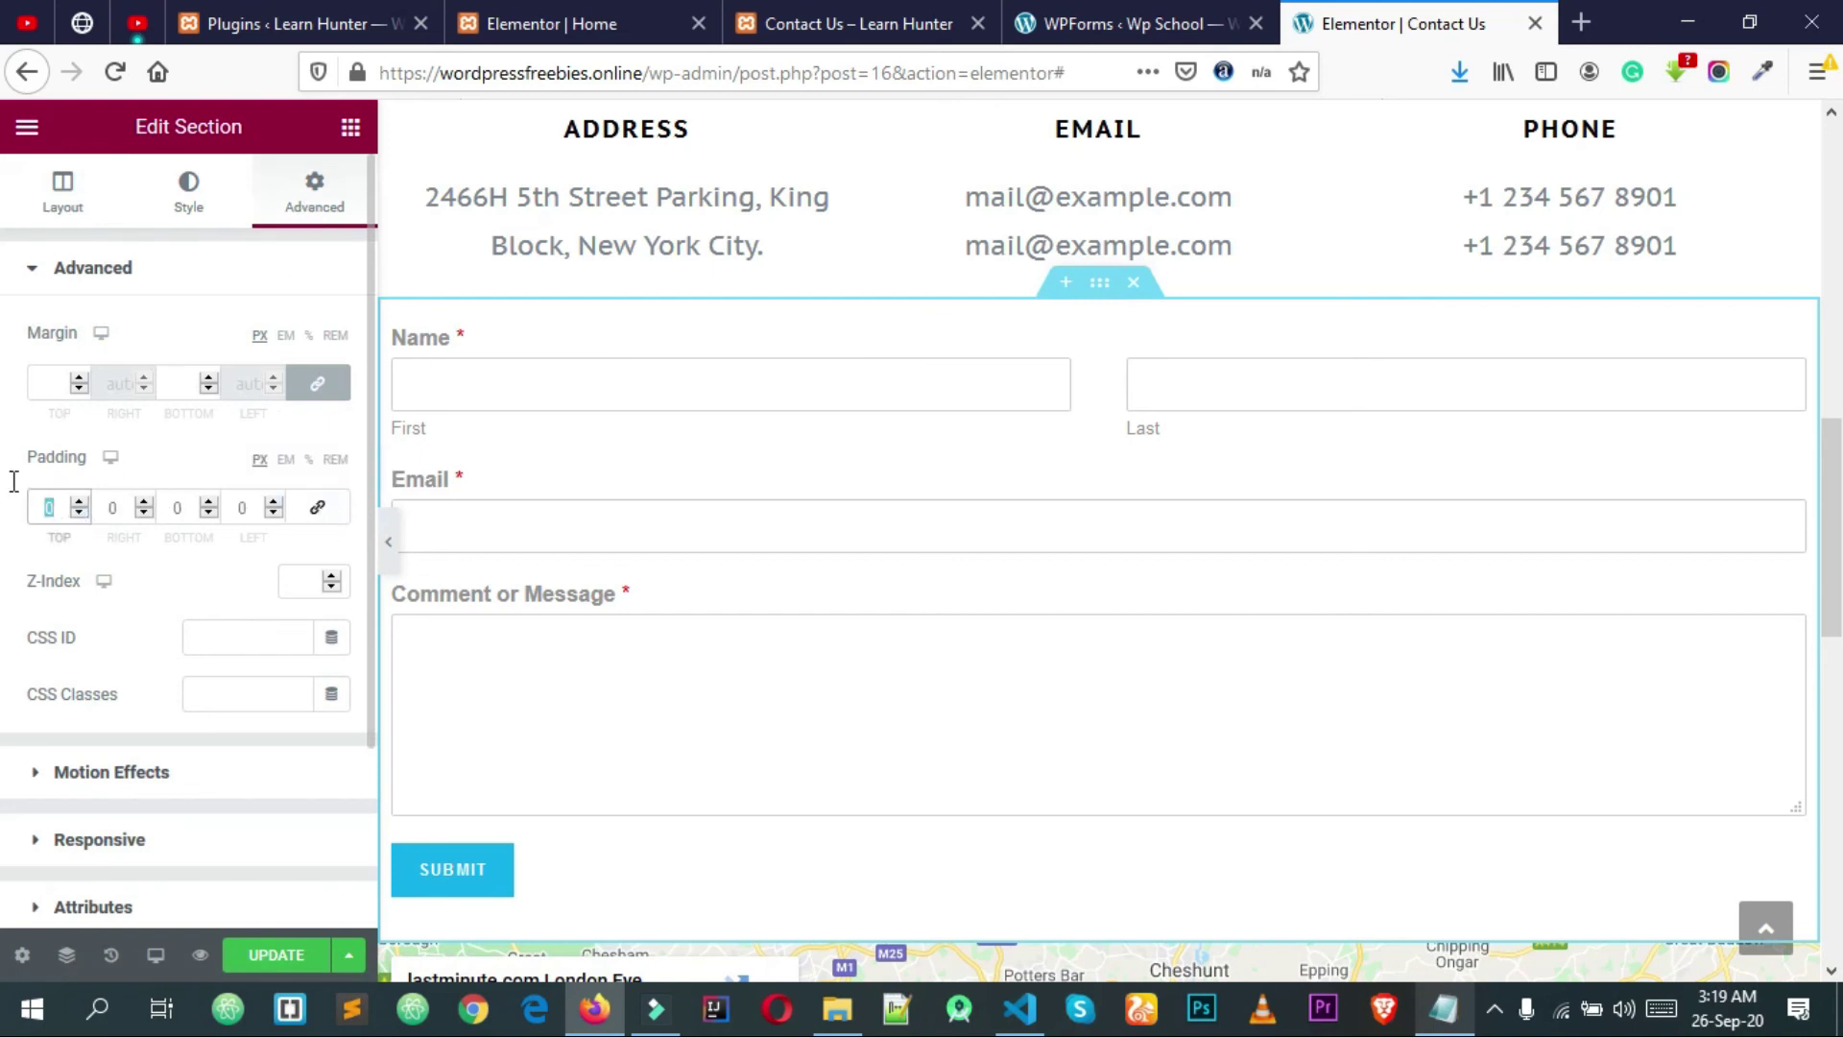
text(100)
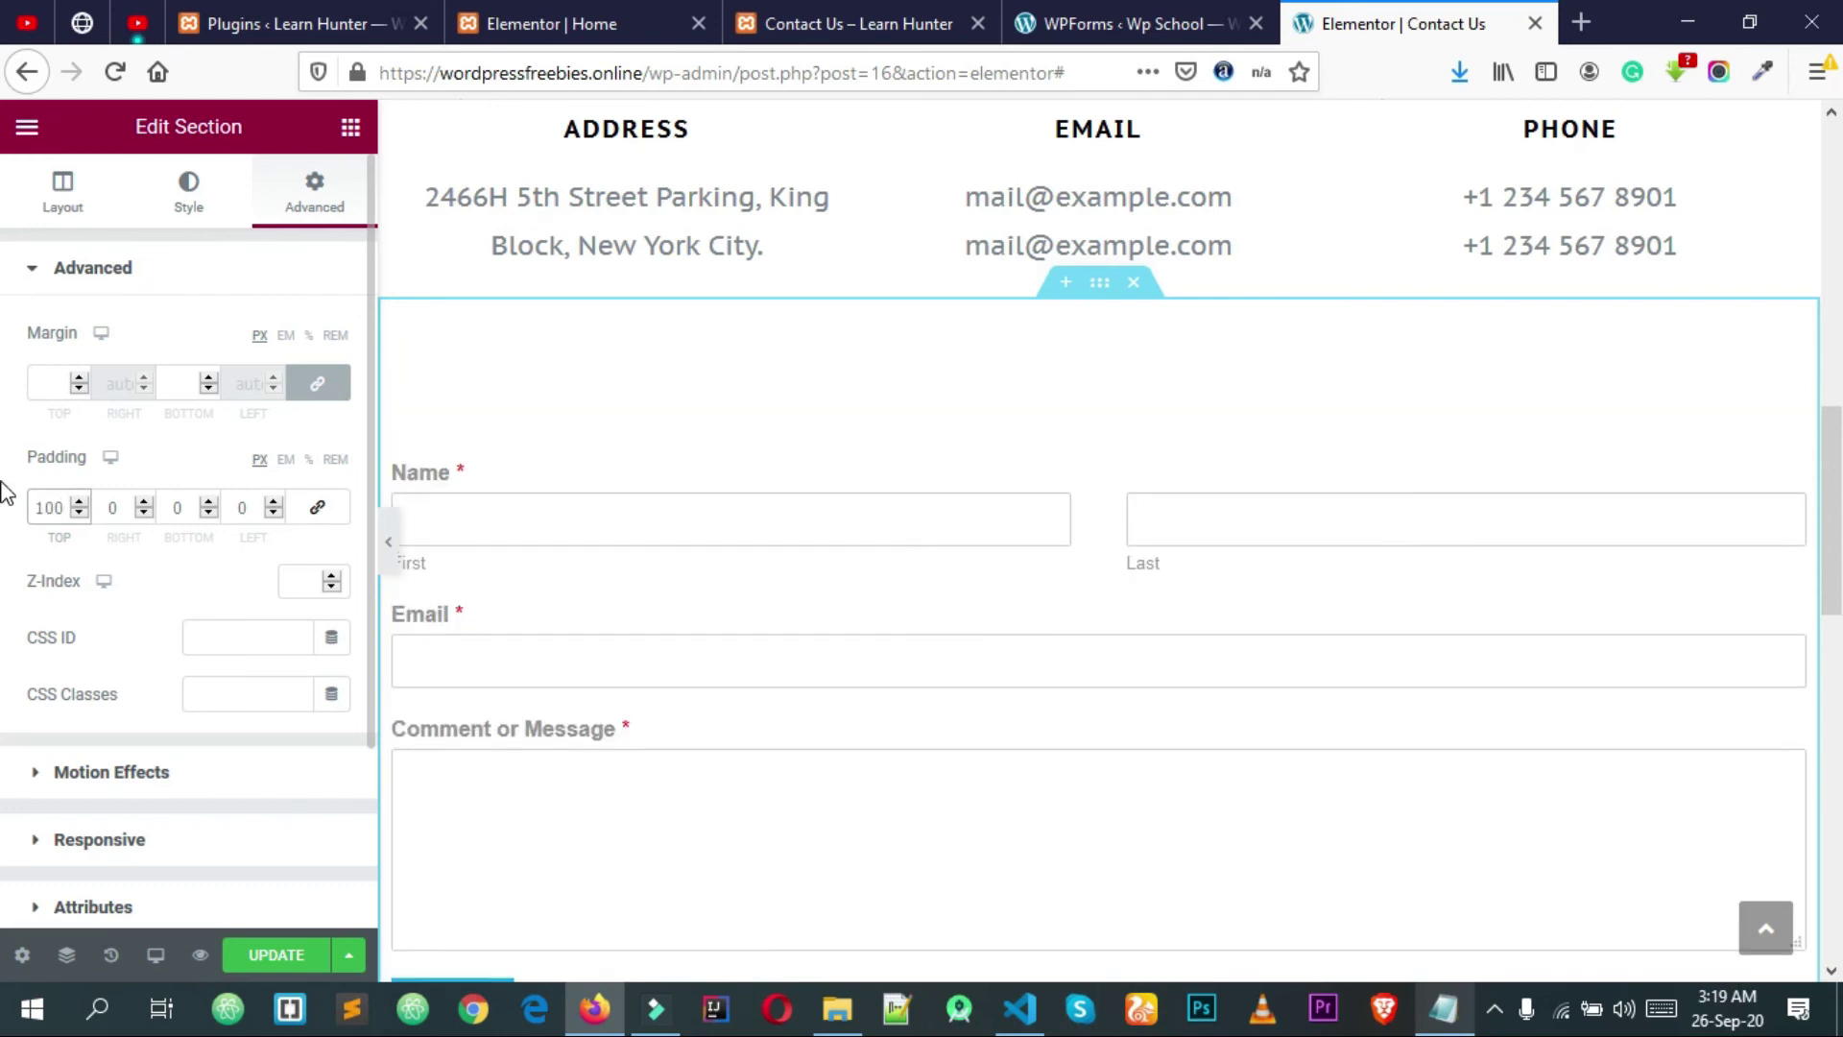
double_click(182, 508)
text(100)
Step: Copy 100 into the left and right padding, update the page, and open its preview
scroll(1150, 413, down, 5)
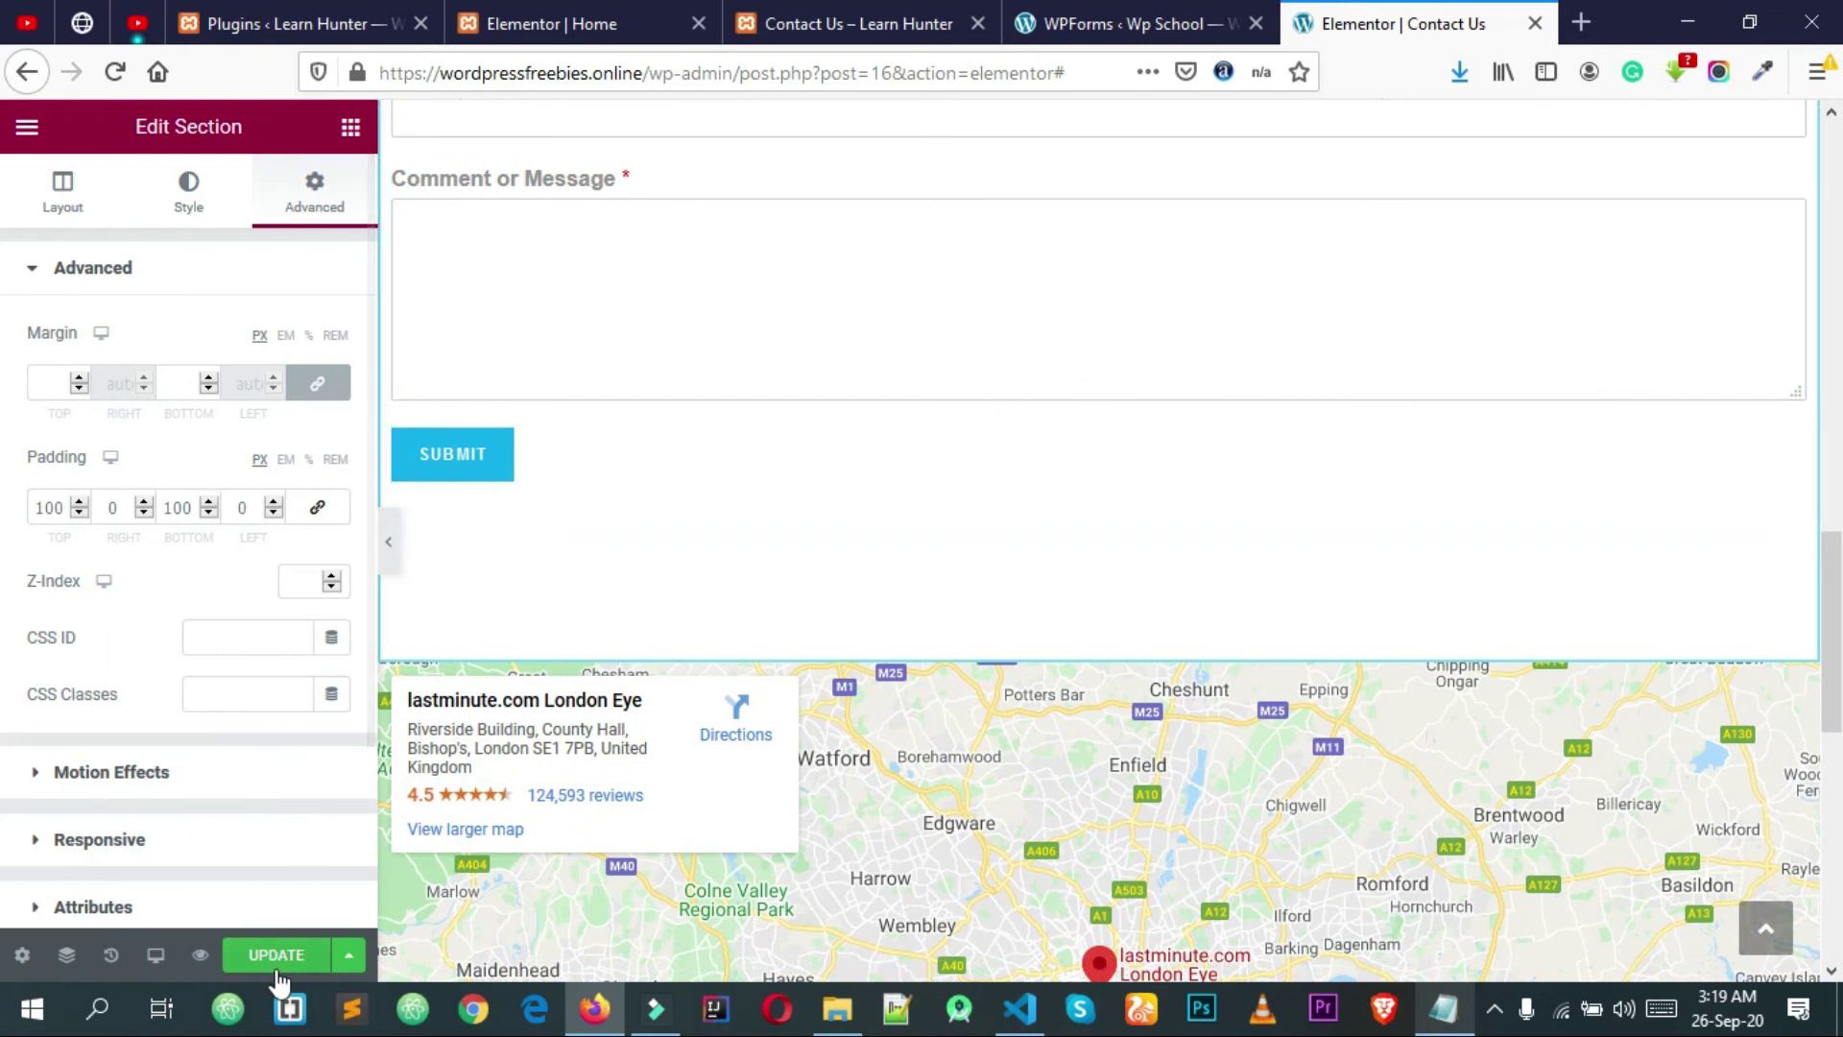
double_click(183, 505)
key(ctrl+c)
double_click(248, 503)
key(ctrl+v)
double_click(109, 505)
key(ctrl+v)
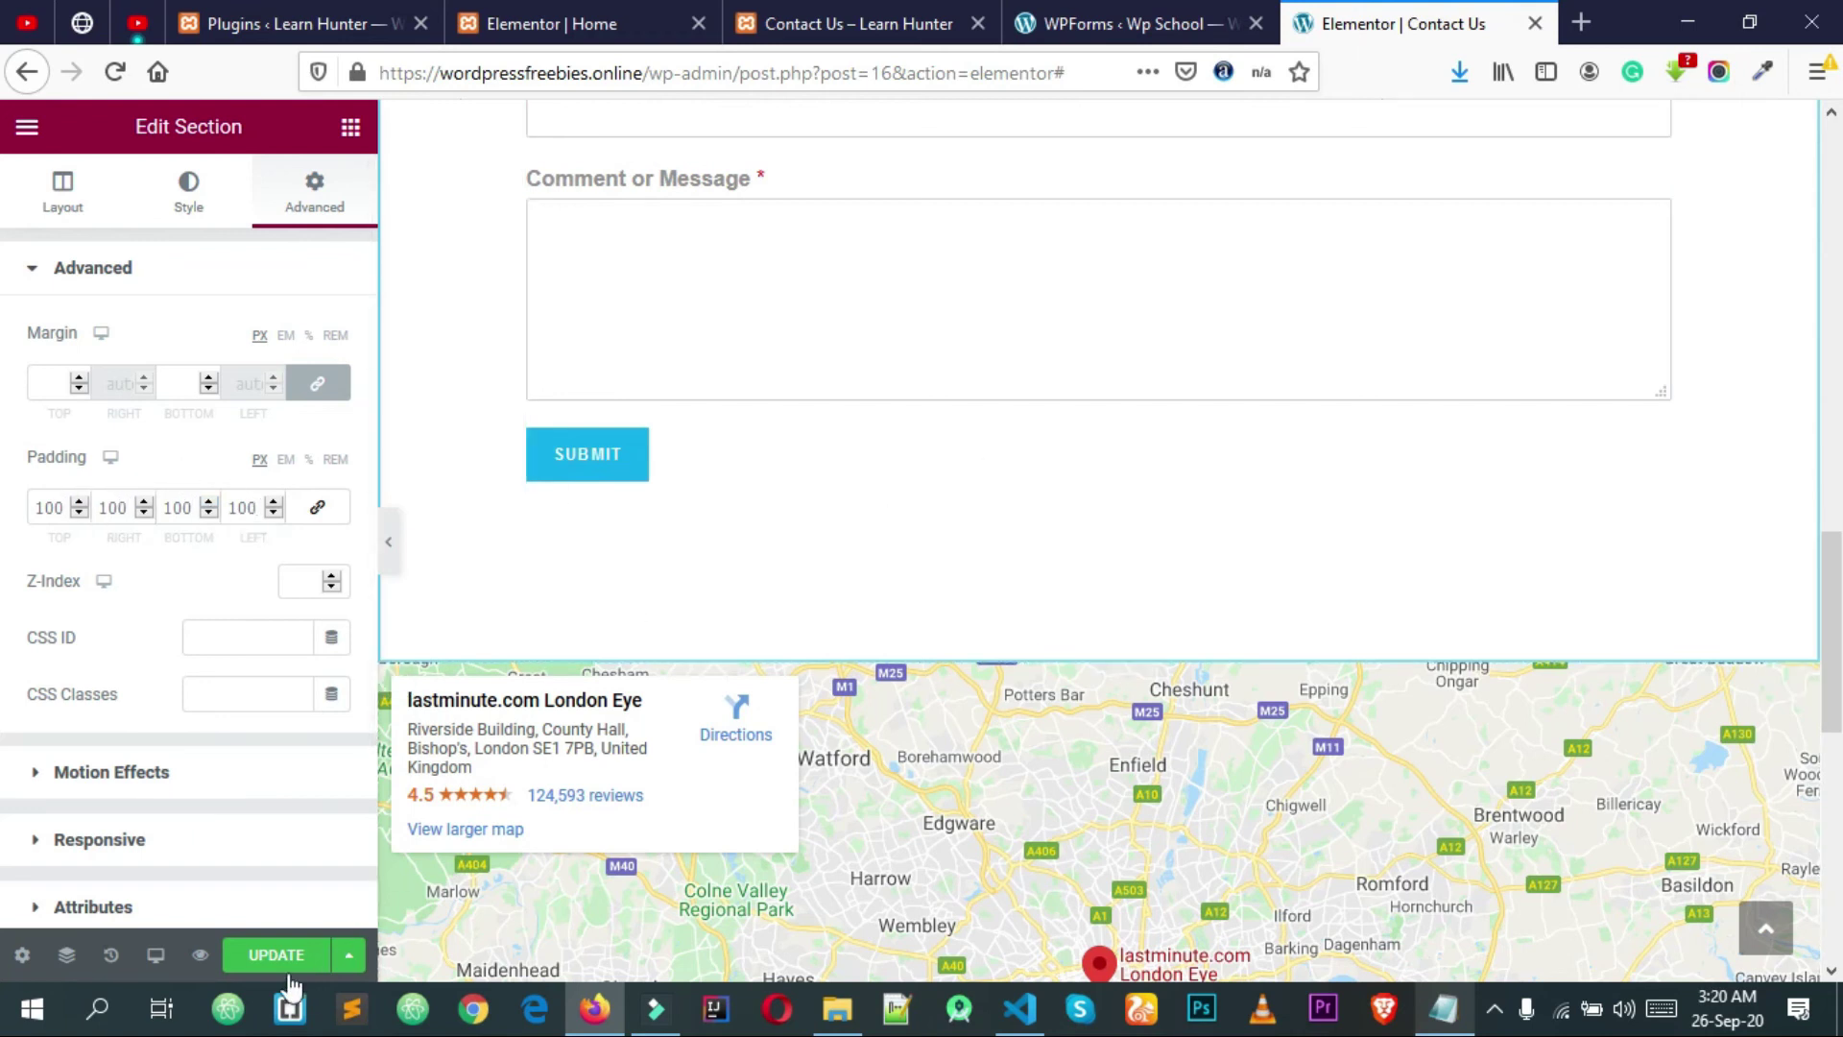
click(276, 955)
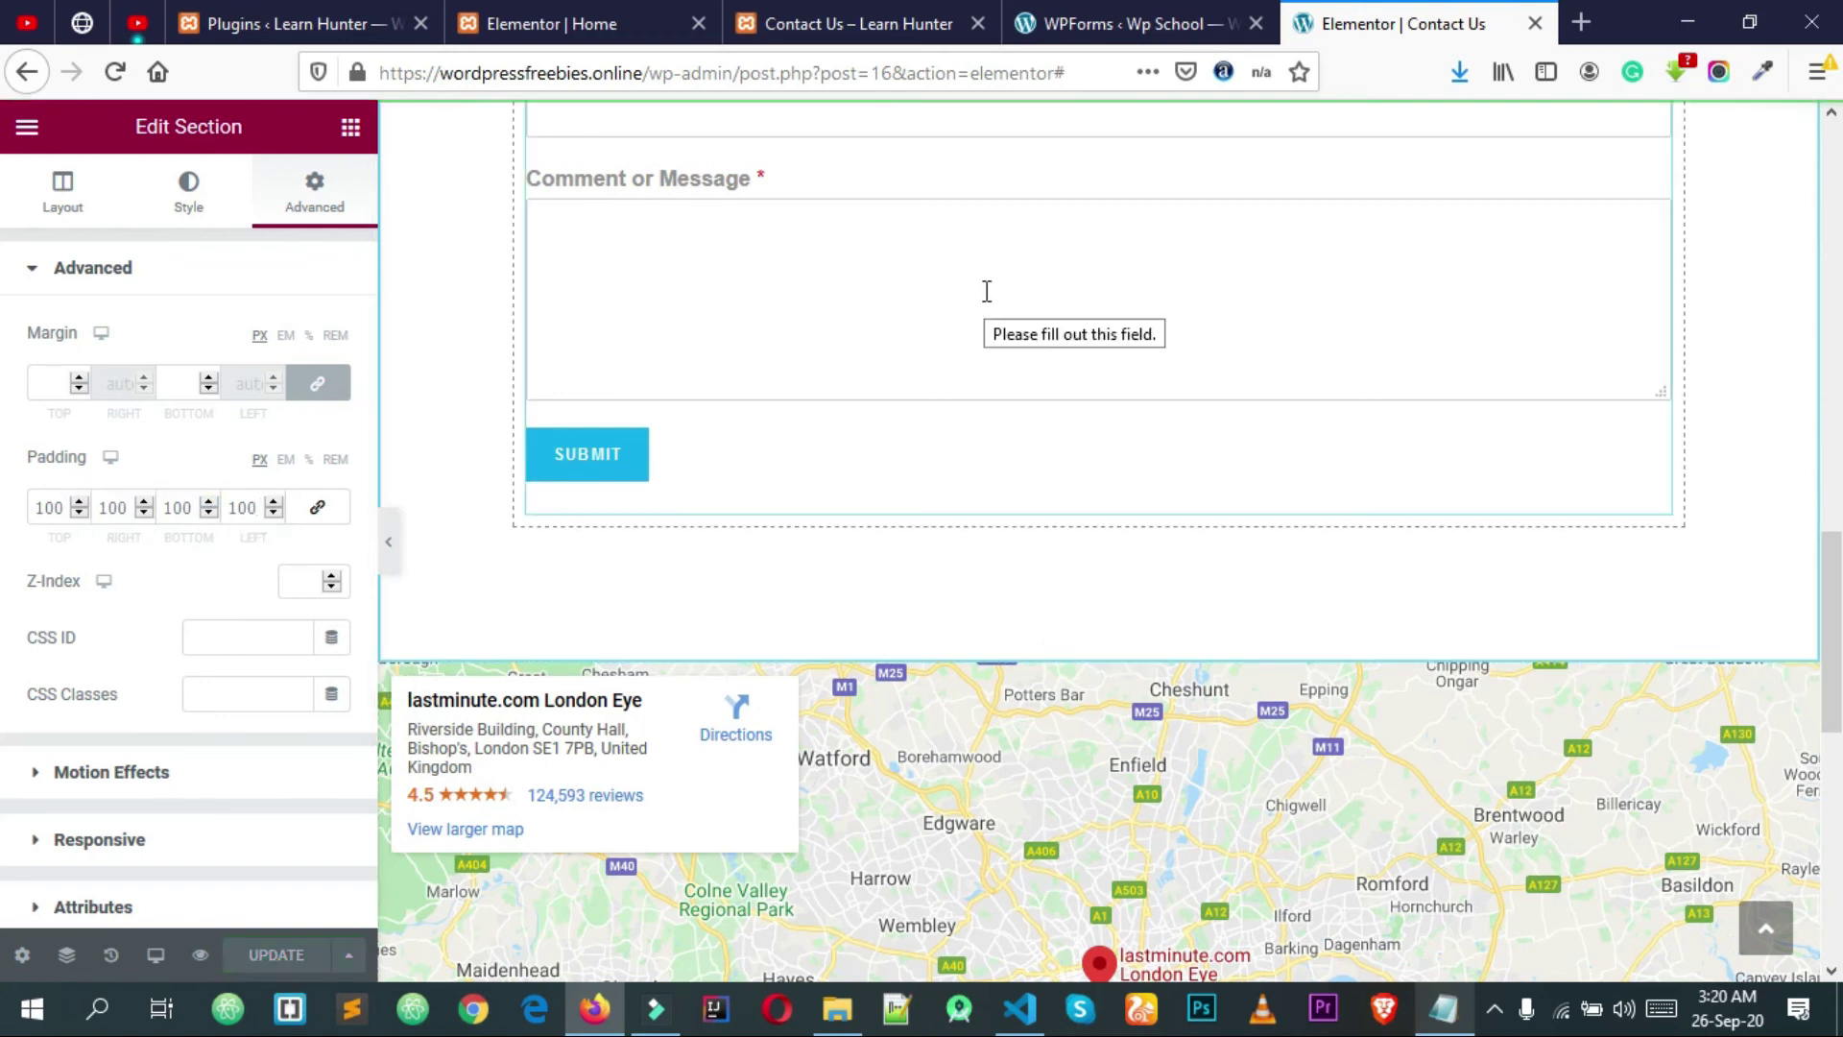
click(200, 954)
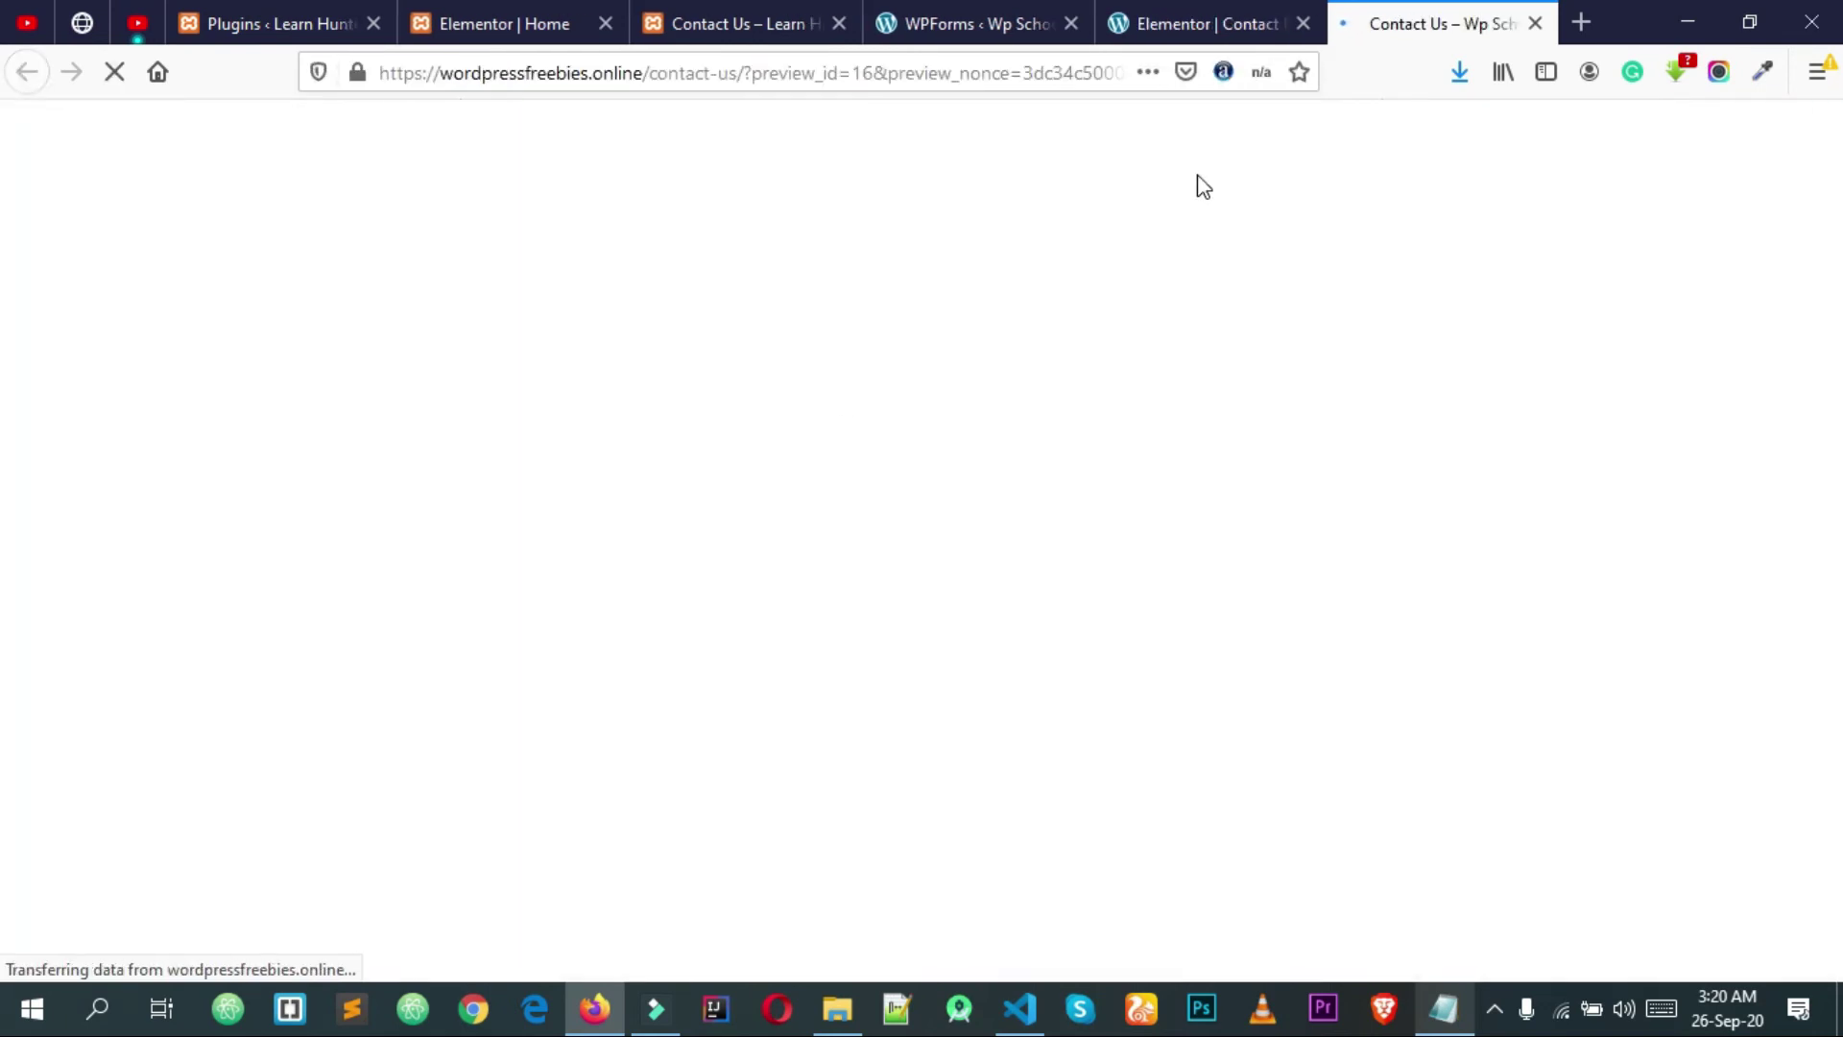
Step: Check the live preview shows the form between contact details and map, then return to Forms Overview
scroll(1197, 185, down, 10)
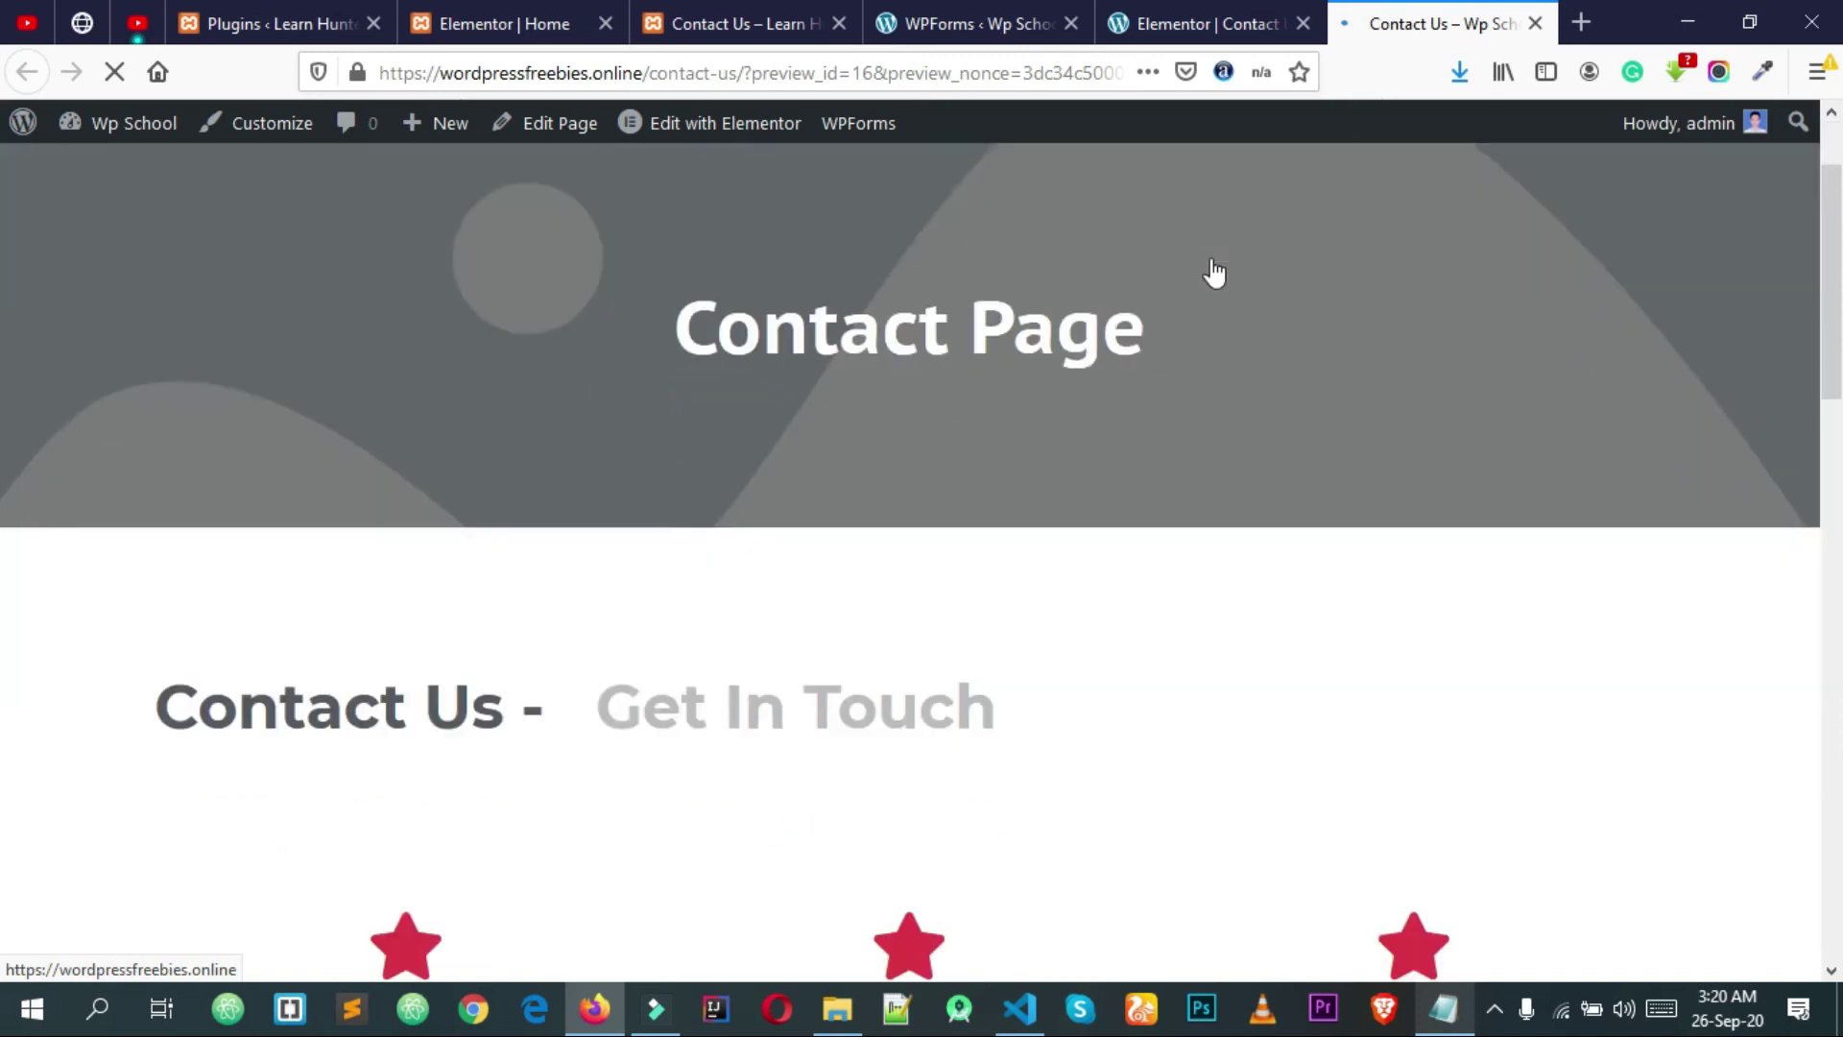
scroll(1008, 387, up, 3)
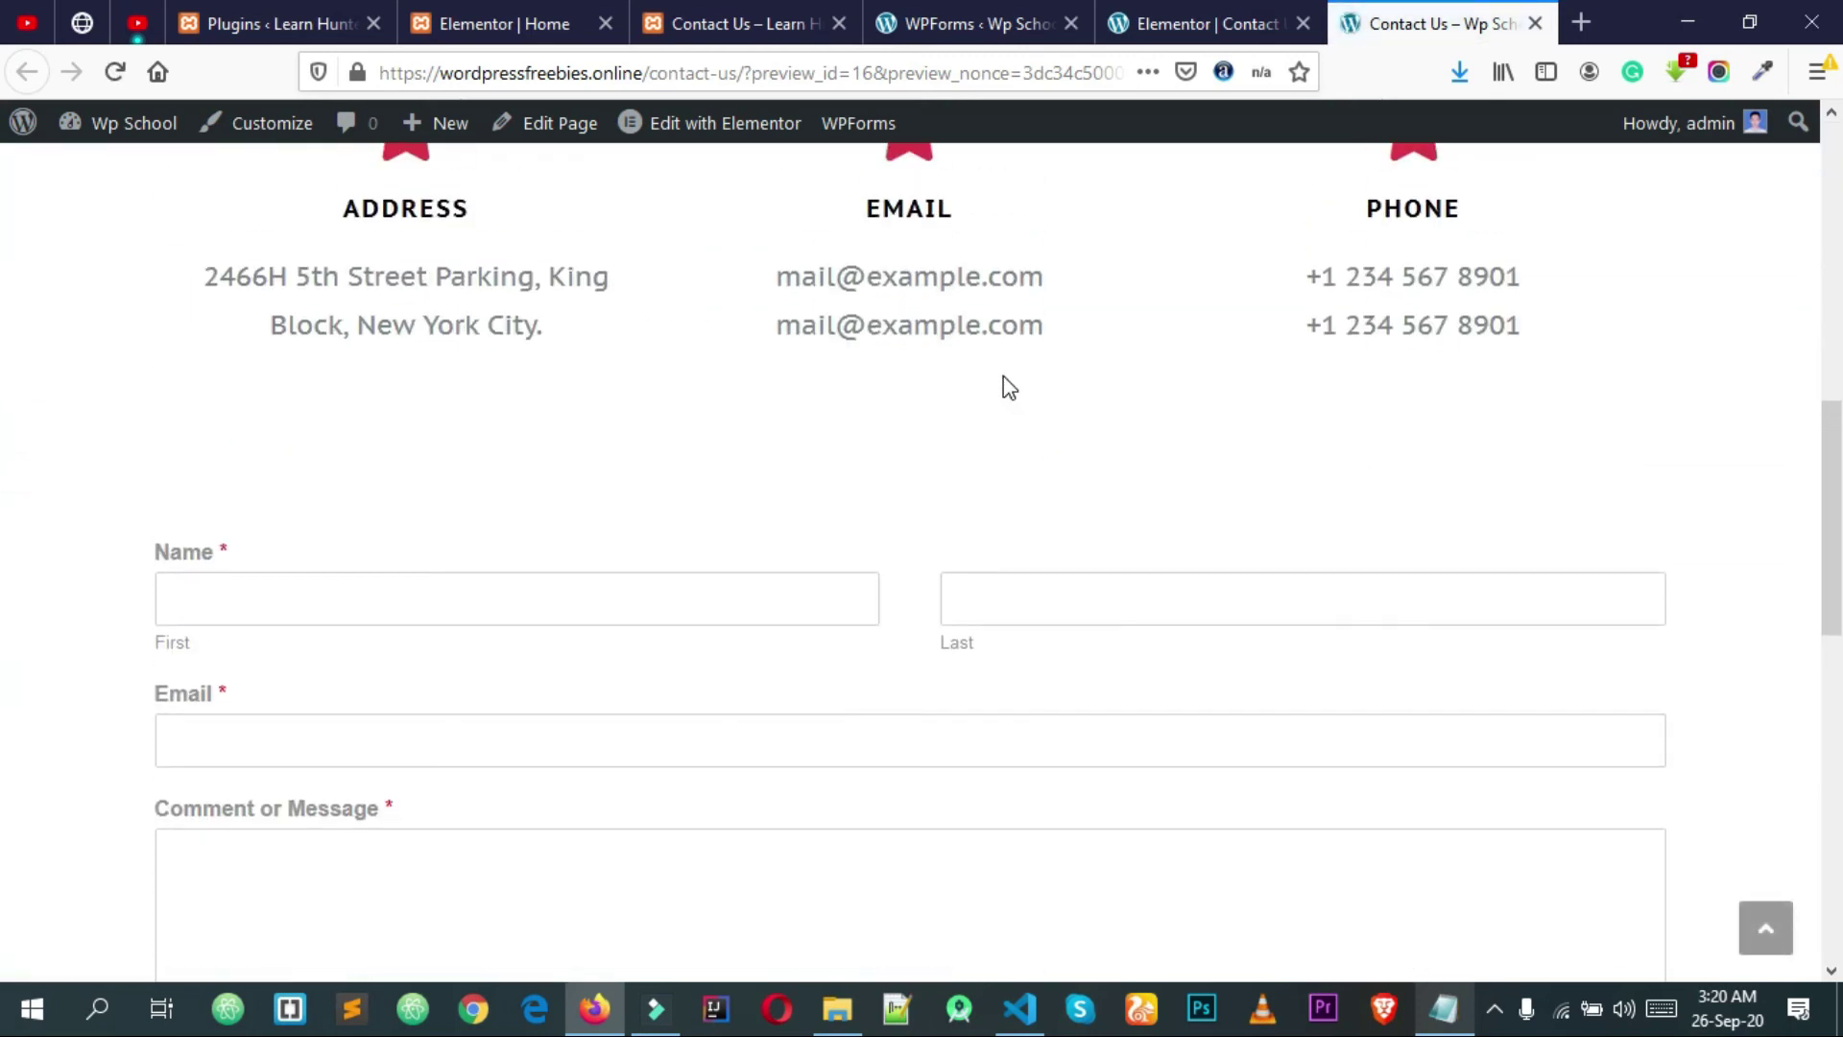
scroll(802, 472, down, 3)
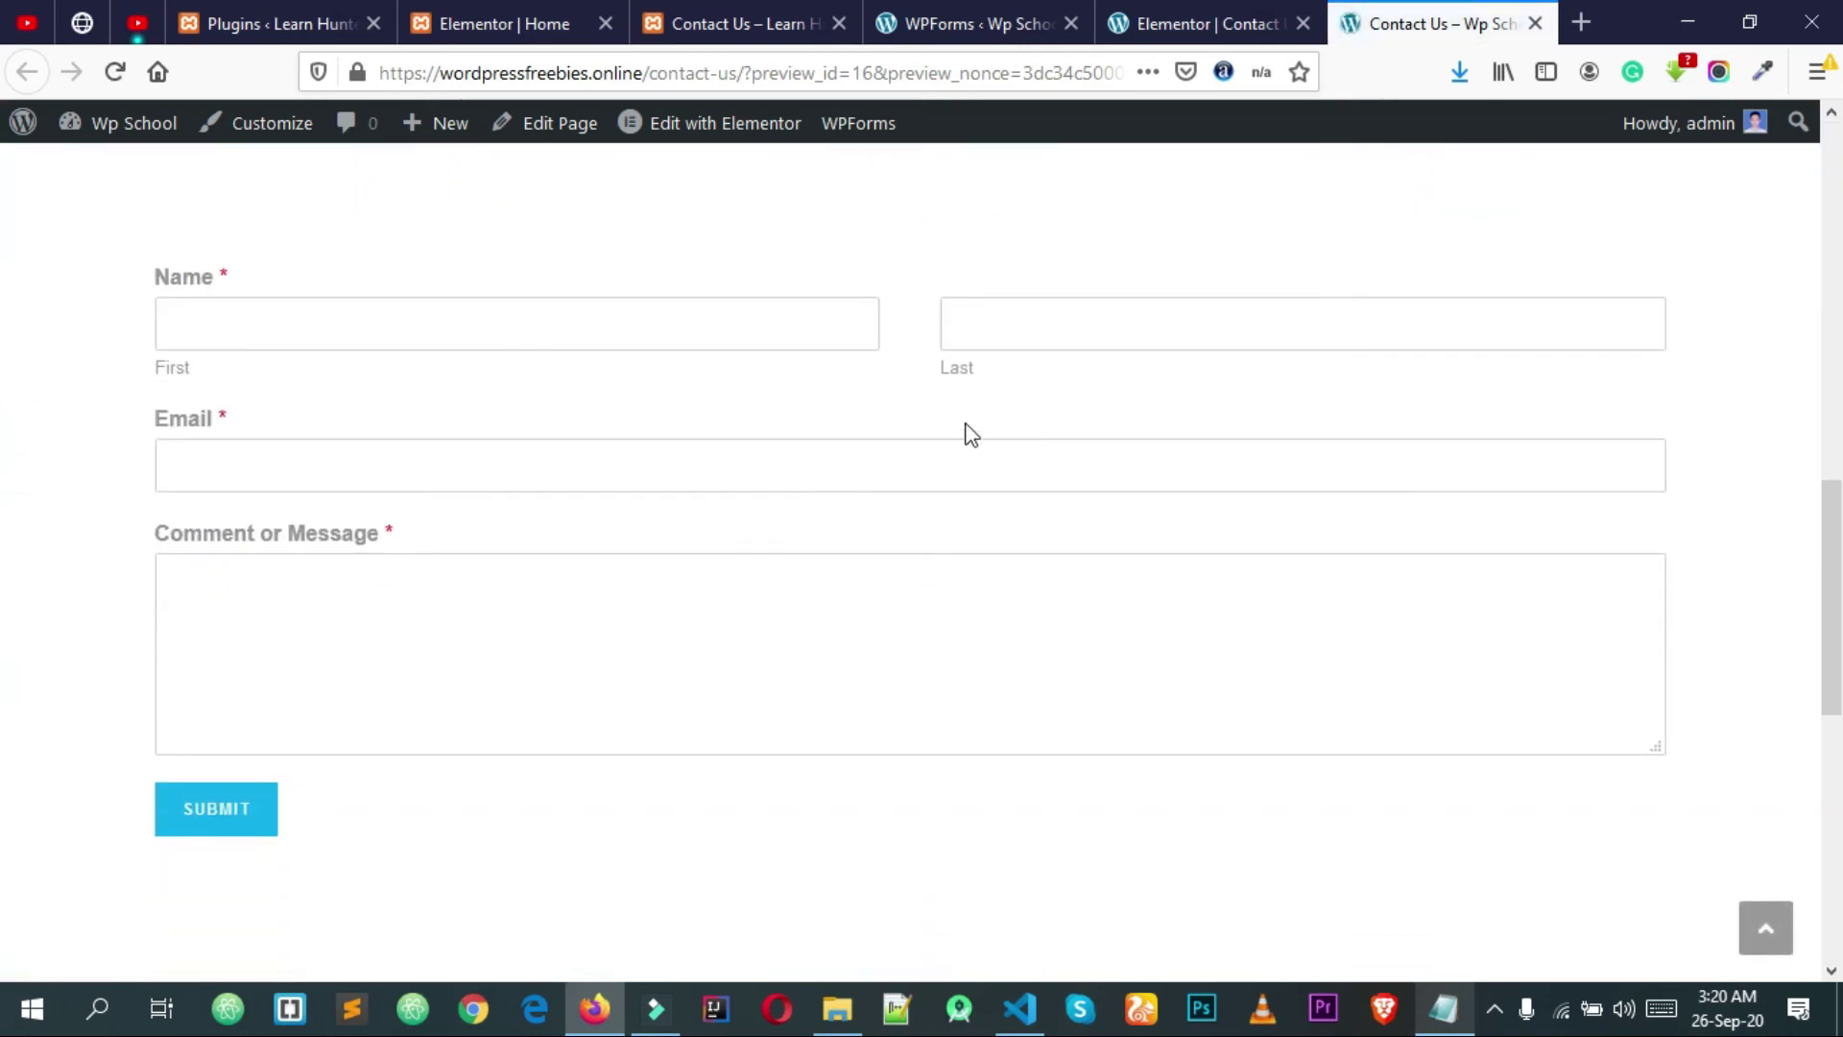
scroll(528, 476, down, 2)
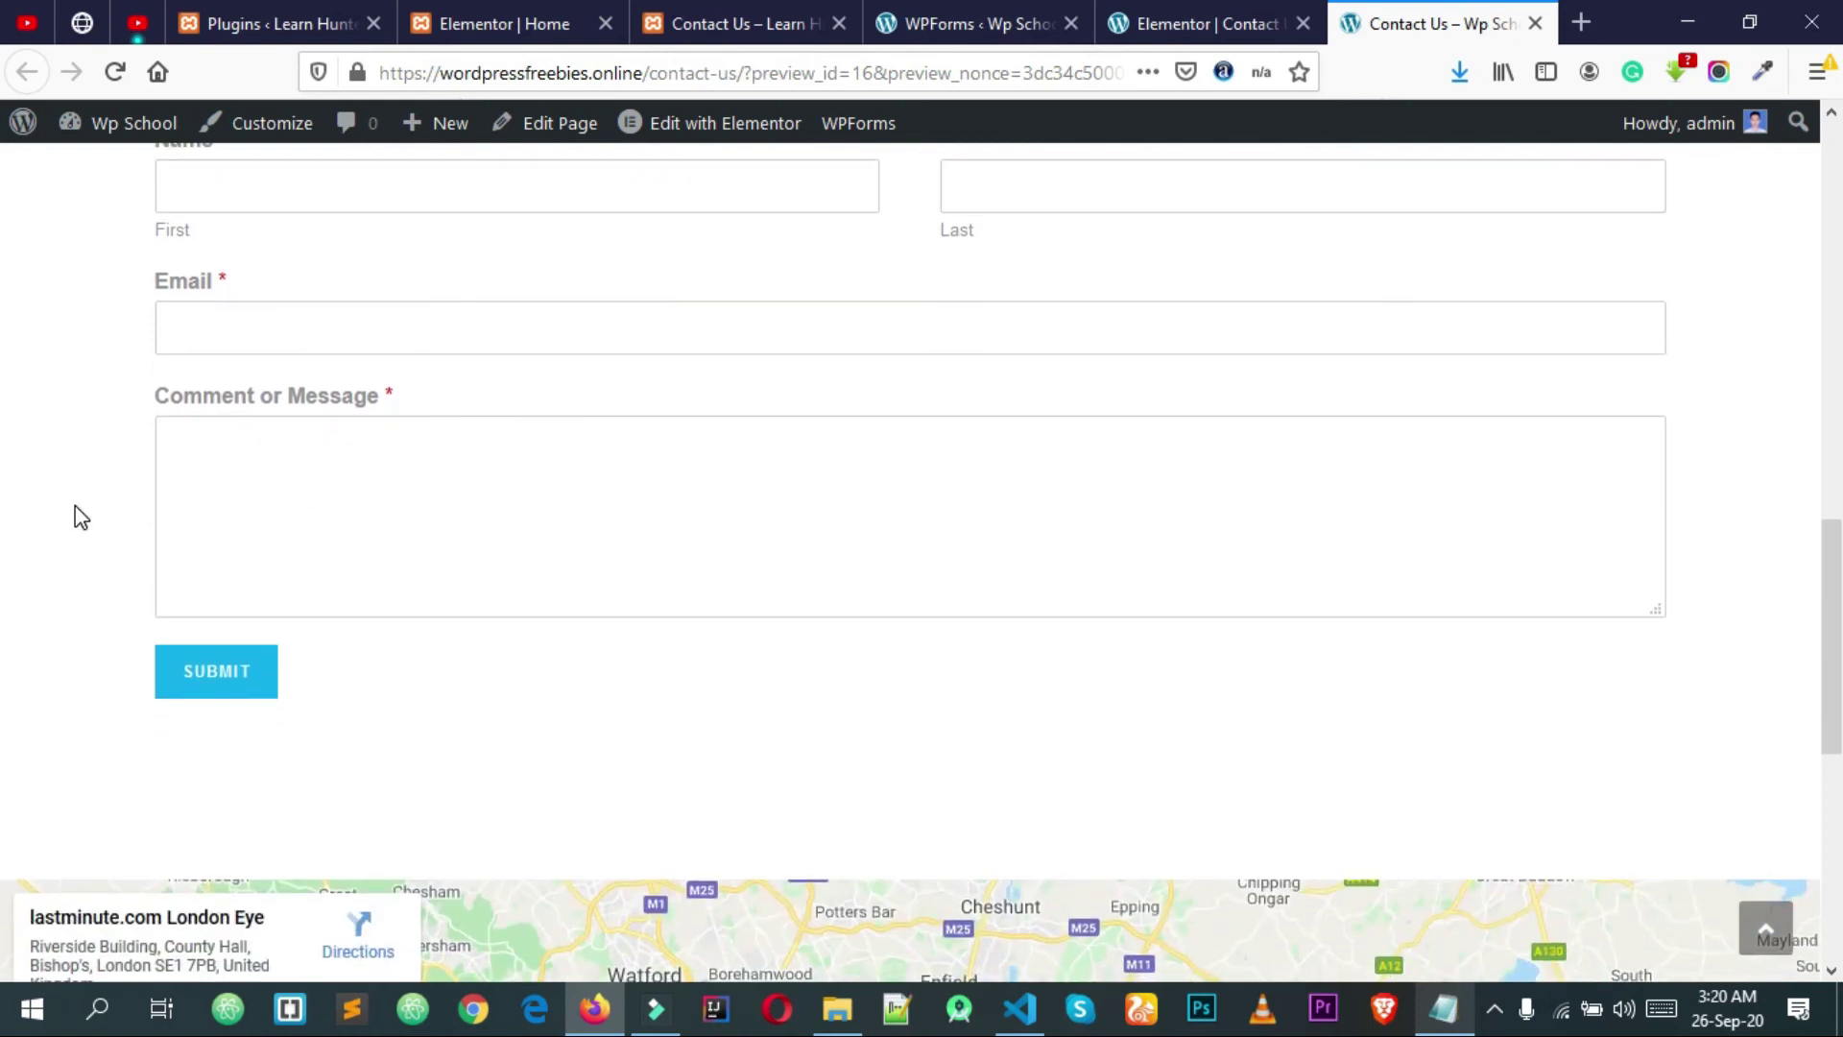
scroll(350, 639, up, 3)
scroll(941, 596, up, 5)
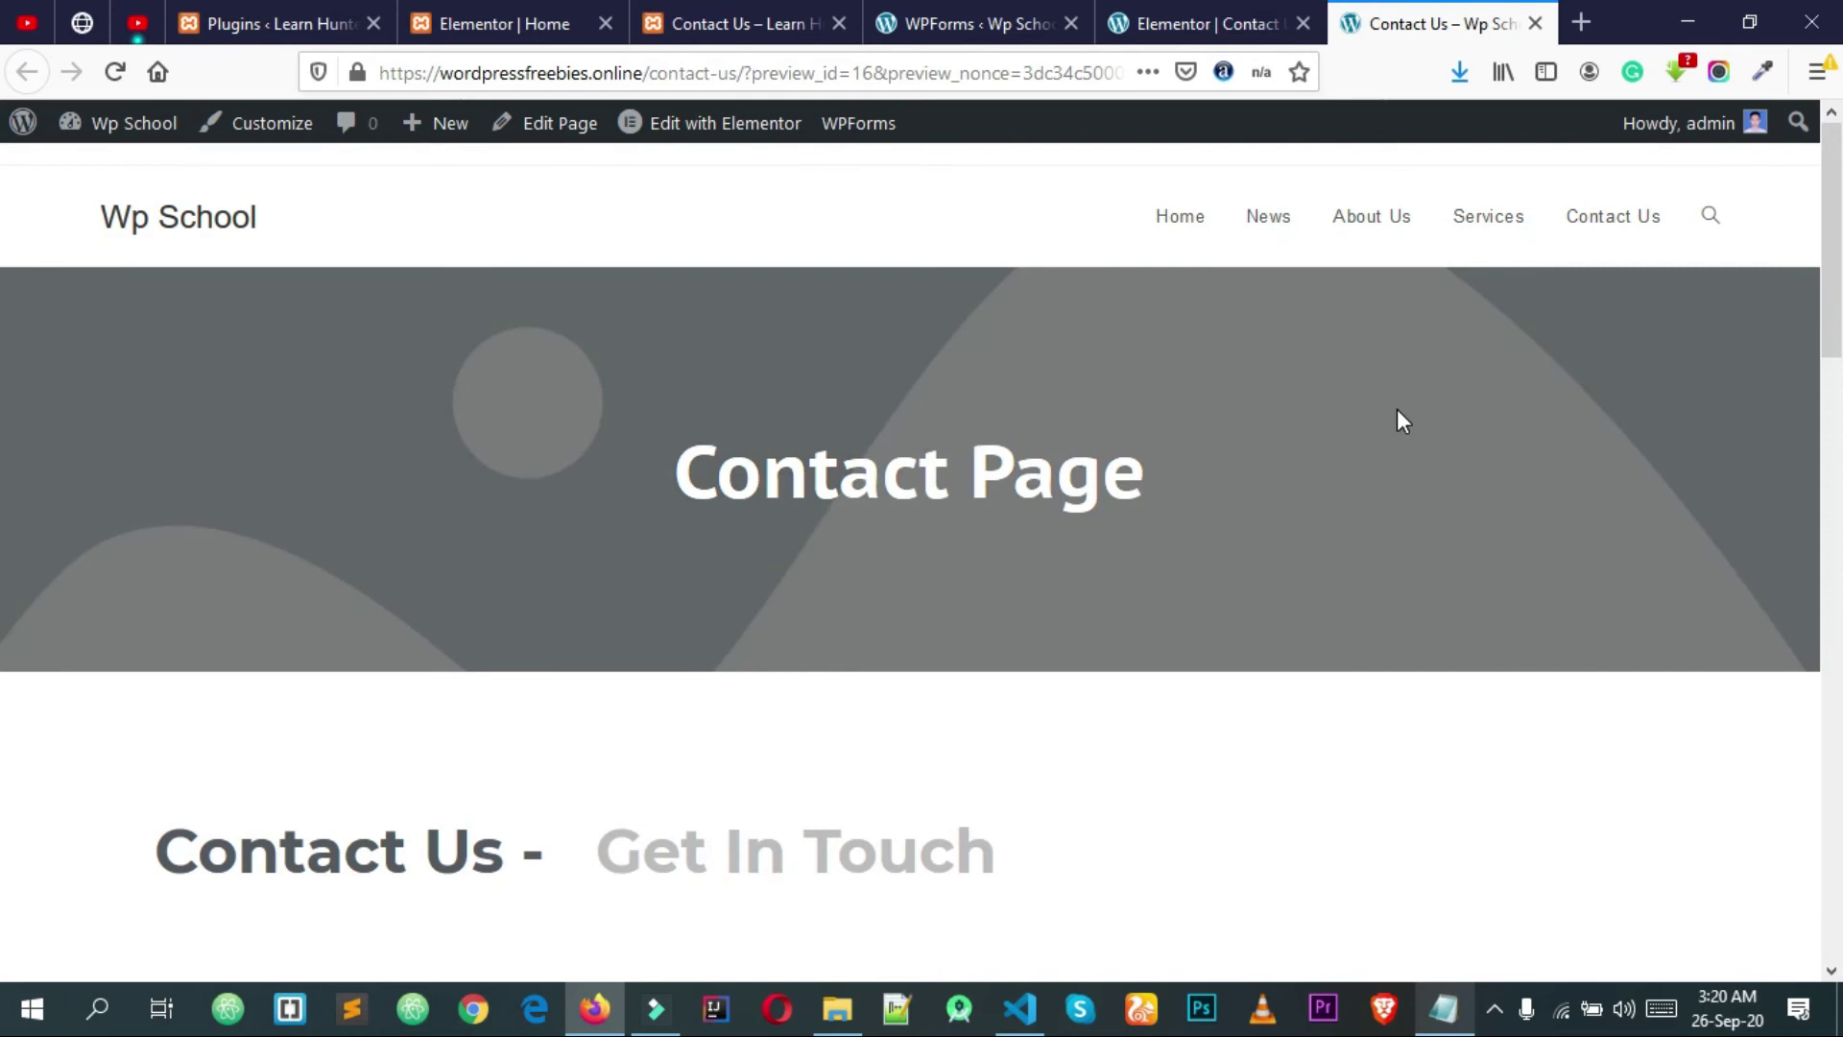
scroll(1369, 361, down, 3)
scroll(1351, 314, up, 3)
click(1181, 219)
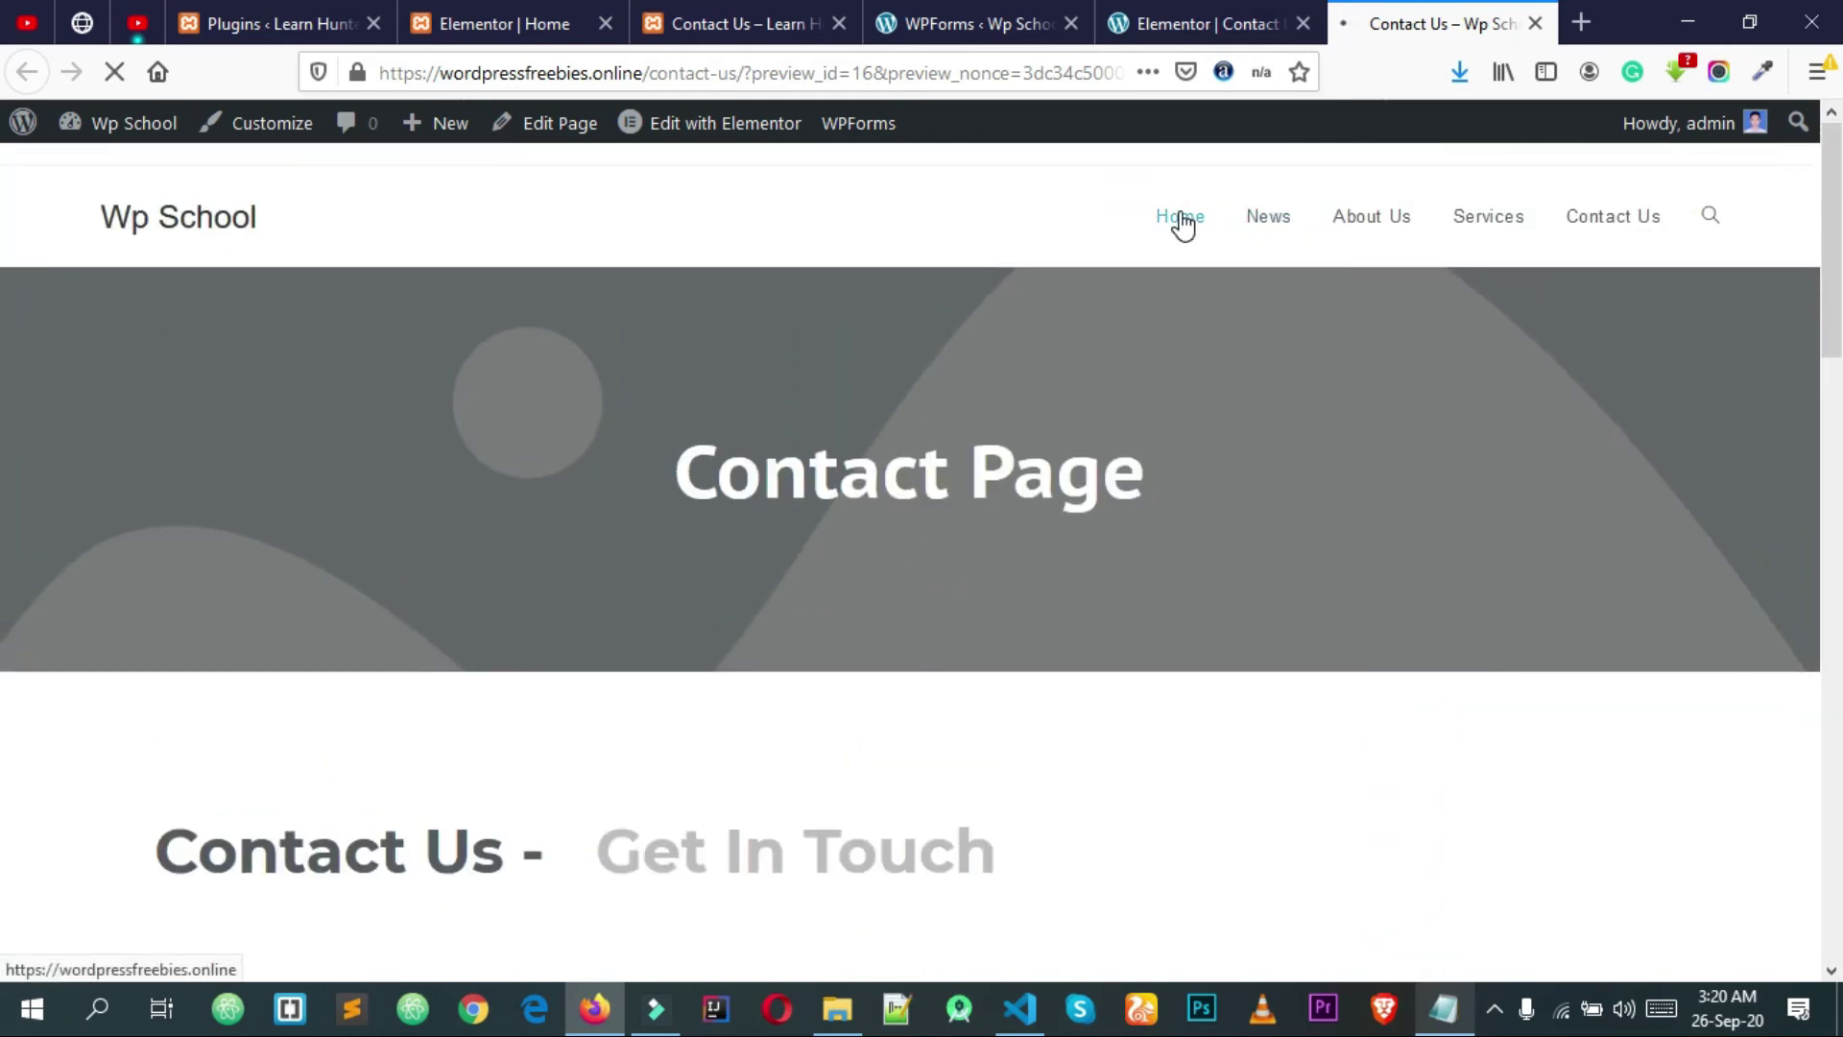
click(1164, 19)
click(988, 19)
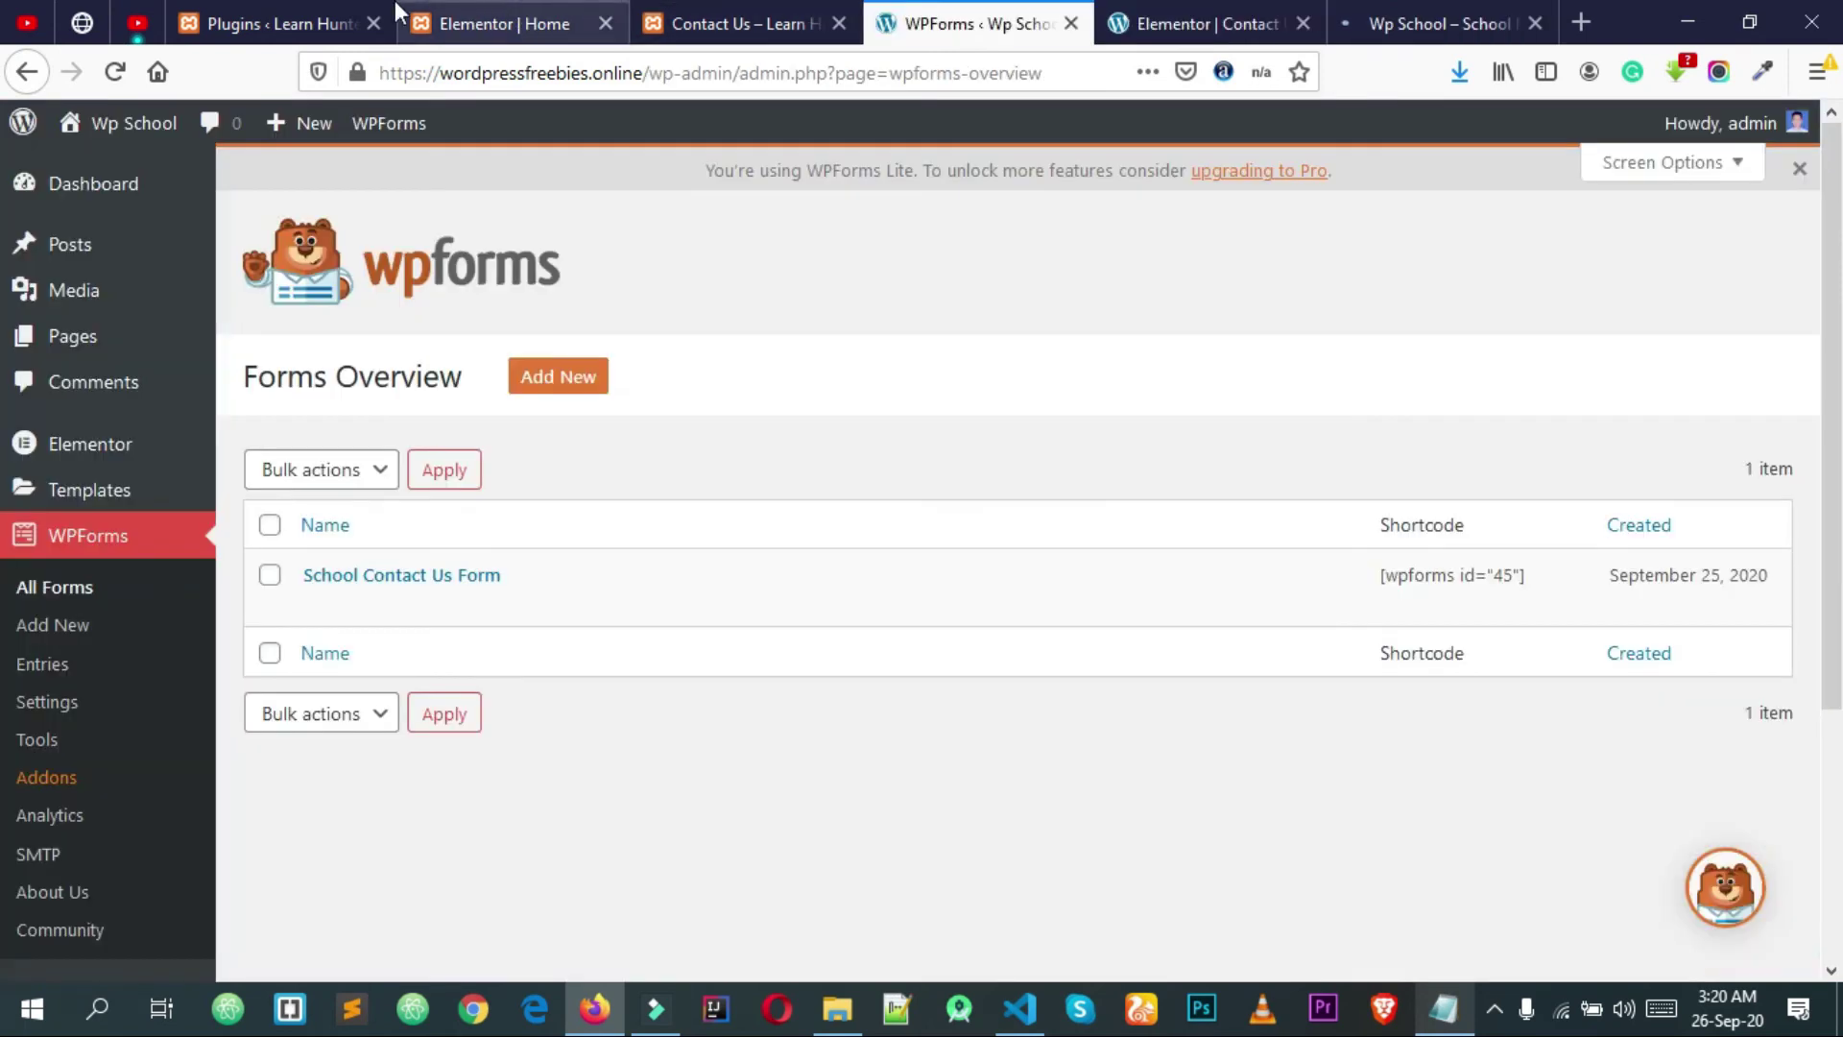
Step: Look over the demo site's WPSchoolPress settings page and dashboard
click(334, 10)
scroll(950, 665, down, 2)
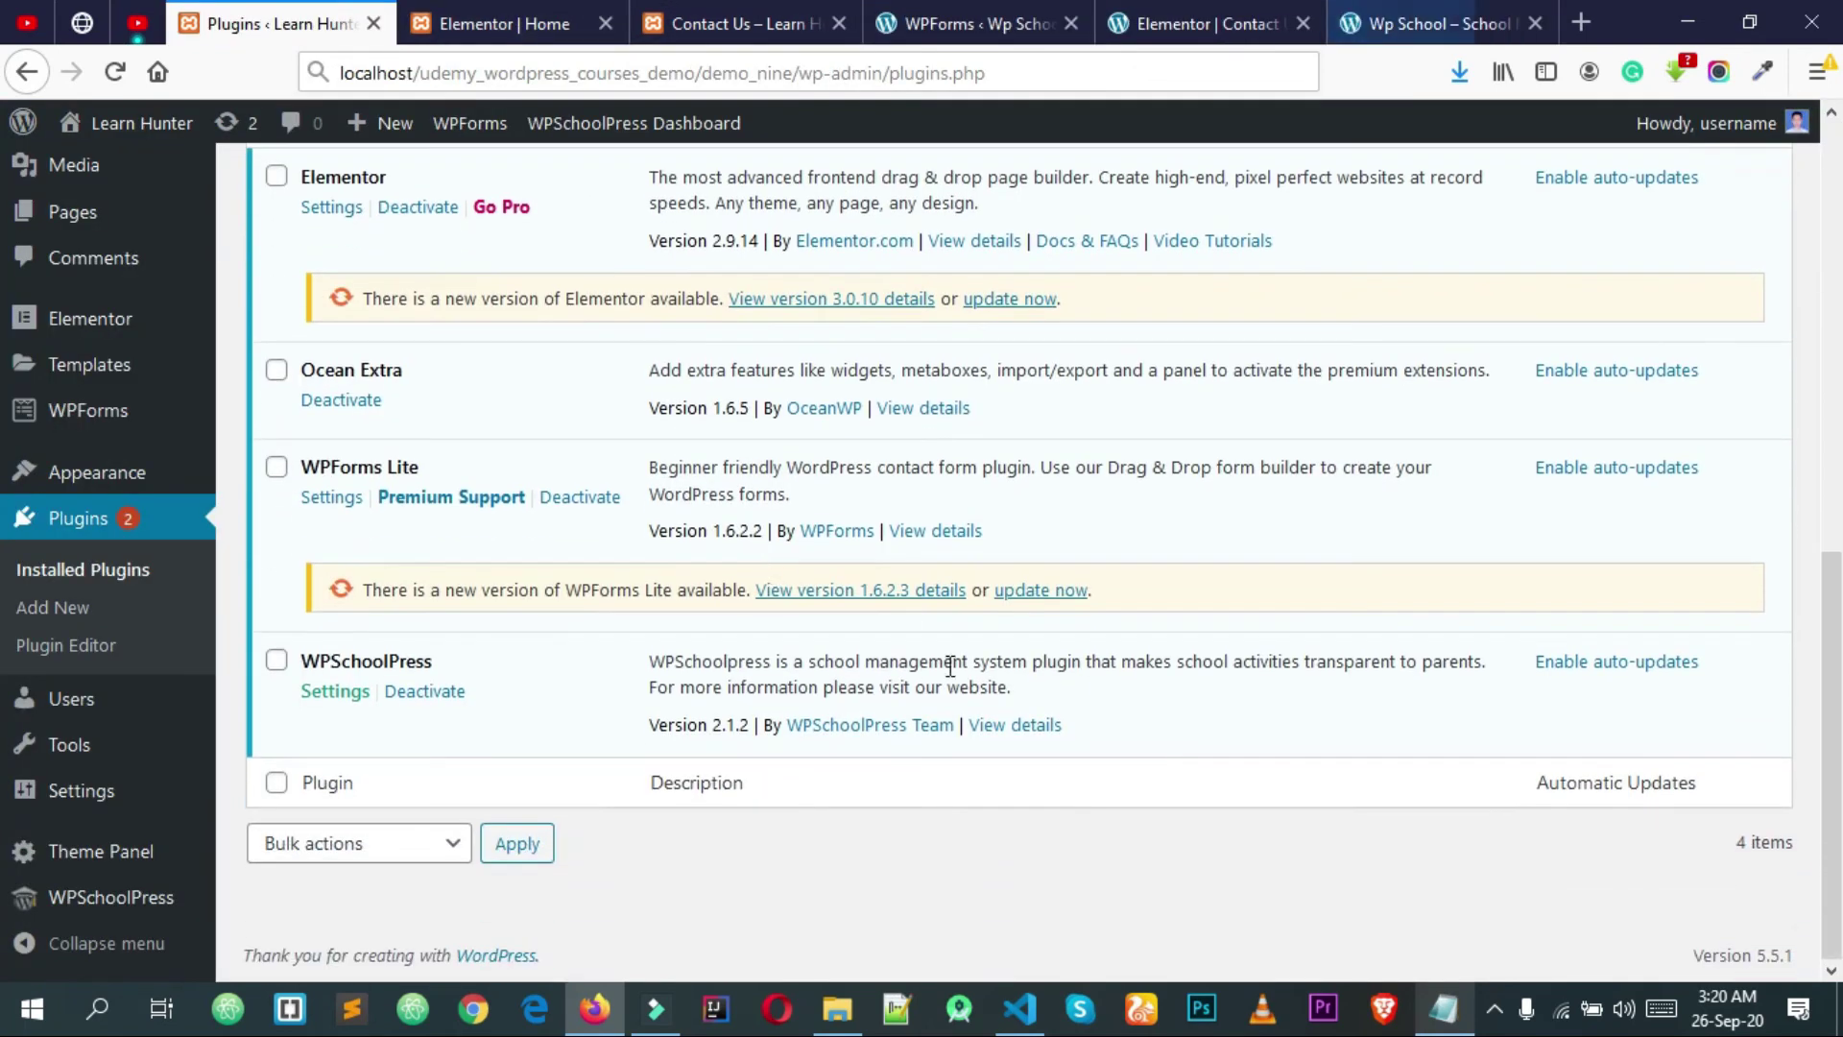
click(117, 920)
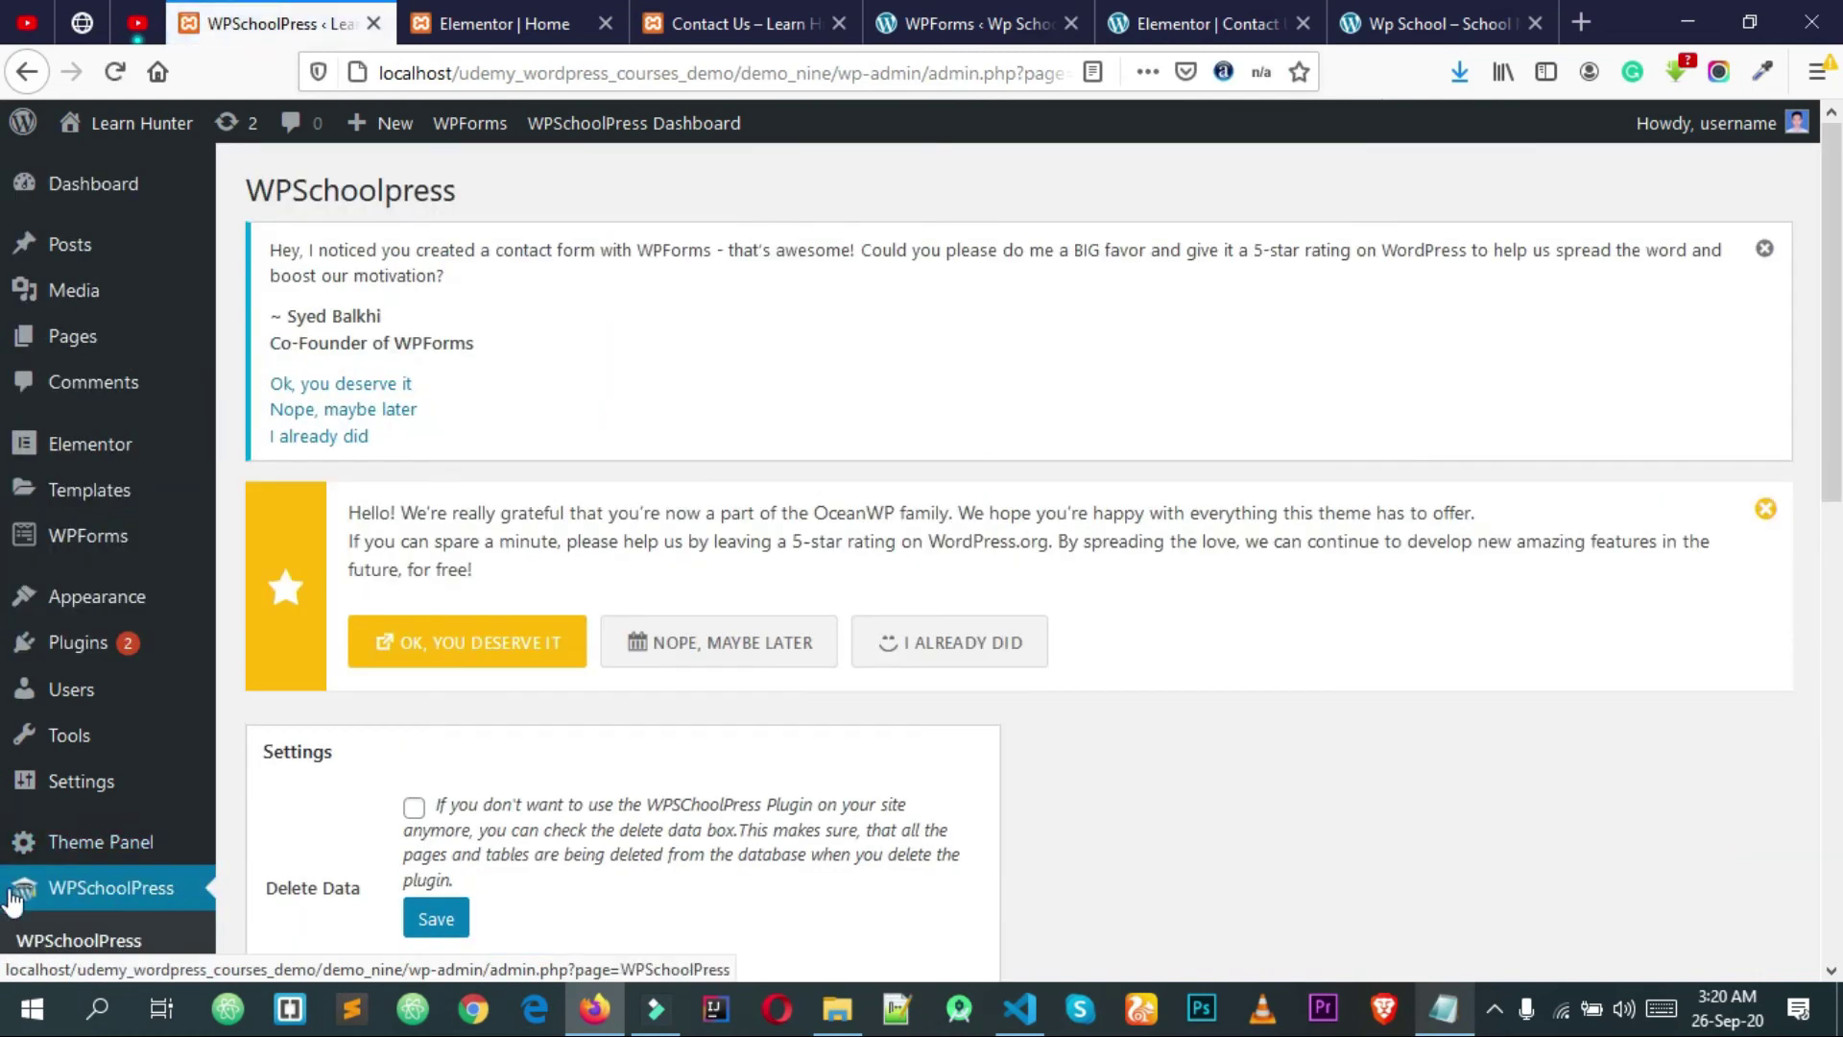
scroll(375, 732, down, 3)
click(107, 720)
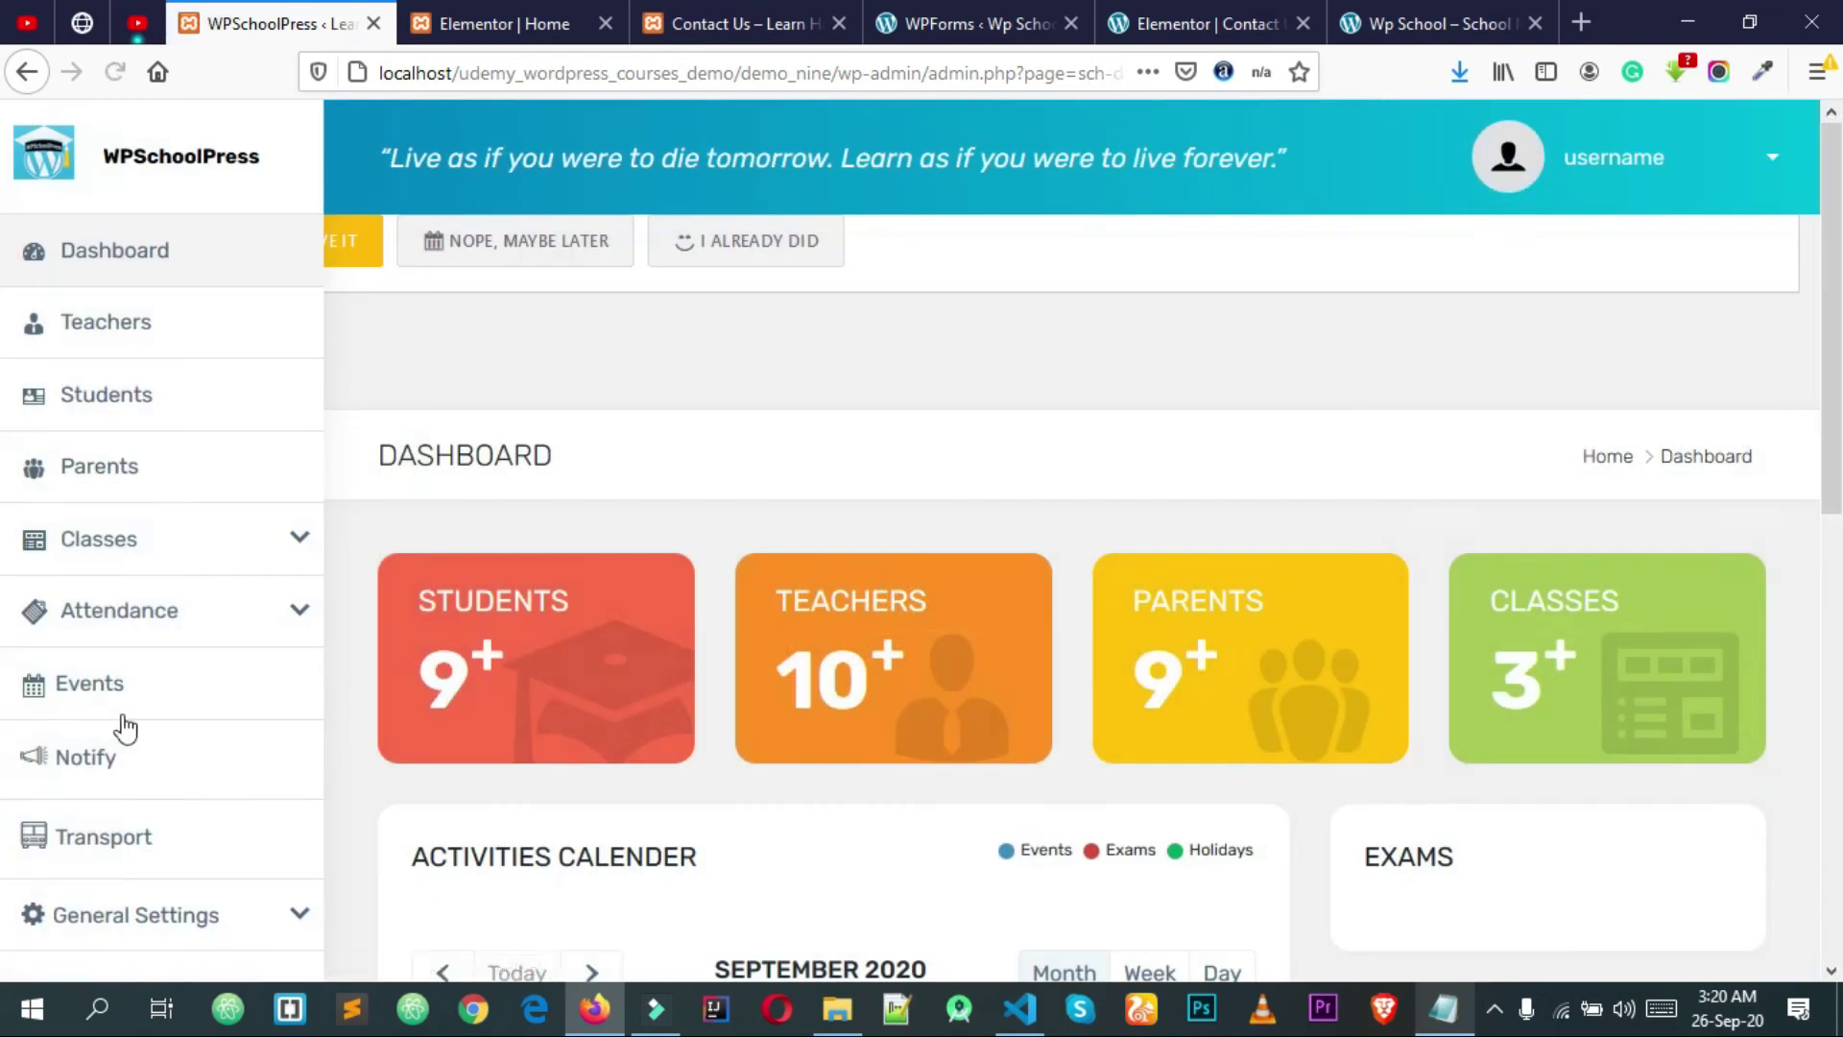
scroll(189, 534, down, 6)
scroll(240, 384, up, 6)
scroll(148, 578, down, 10)
scroll(123, 398, up, 7)
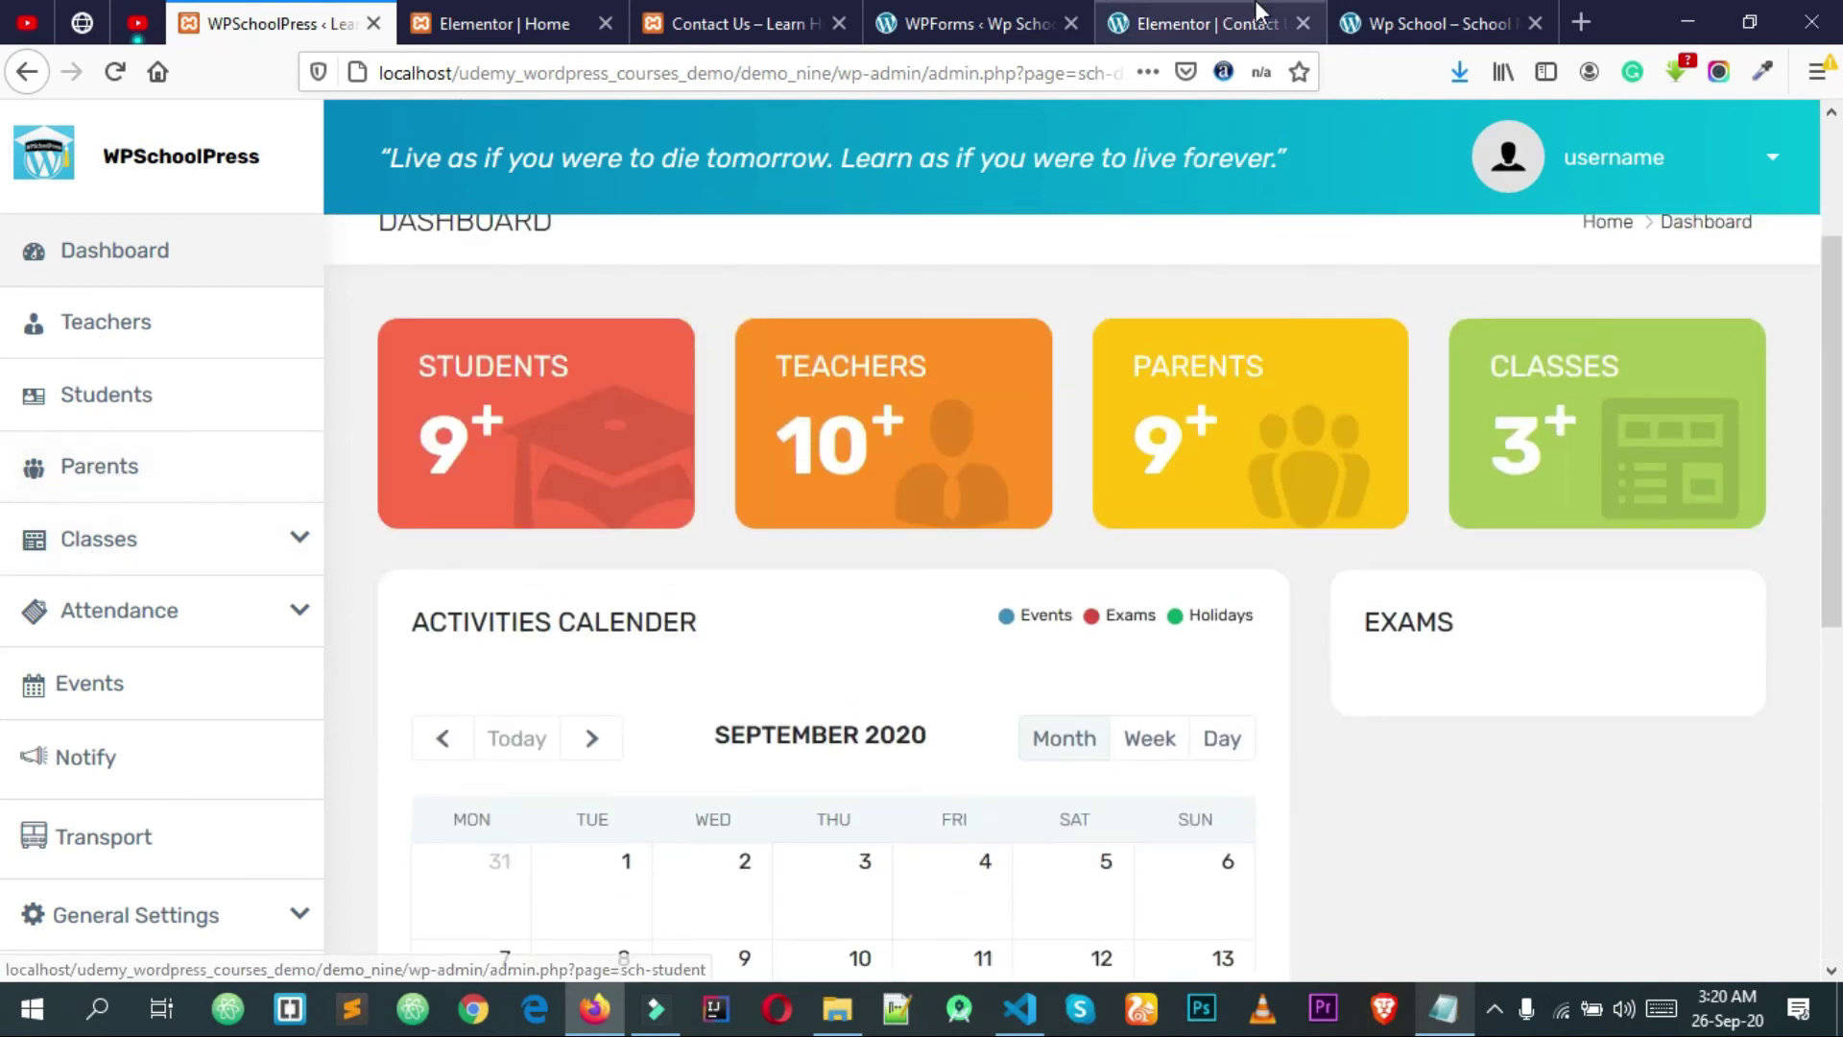
Step: Close the Elementor Contact editor tab, leaving the Wp School home page showing
click(1211, 22)
click(974, 21)
click(1229, 13)
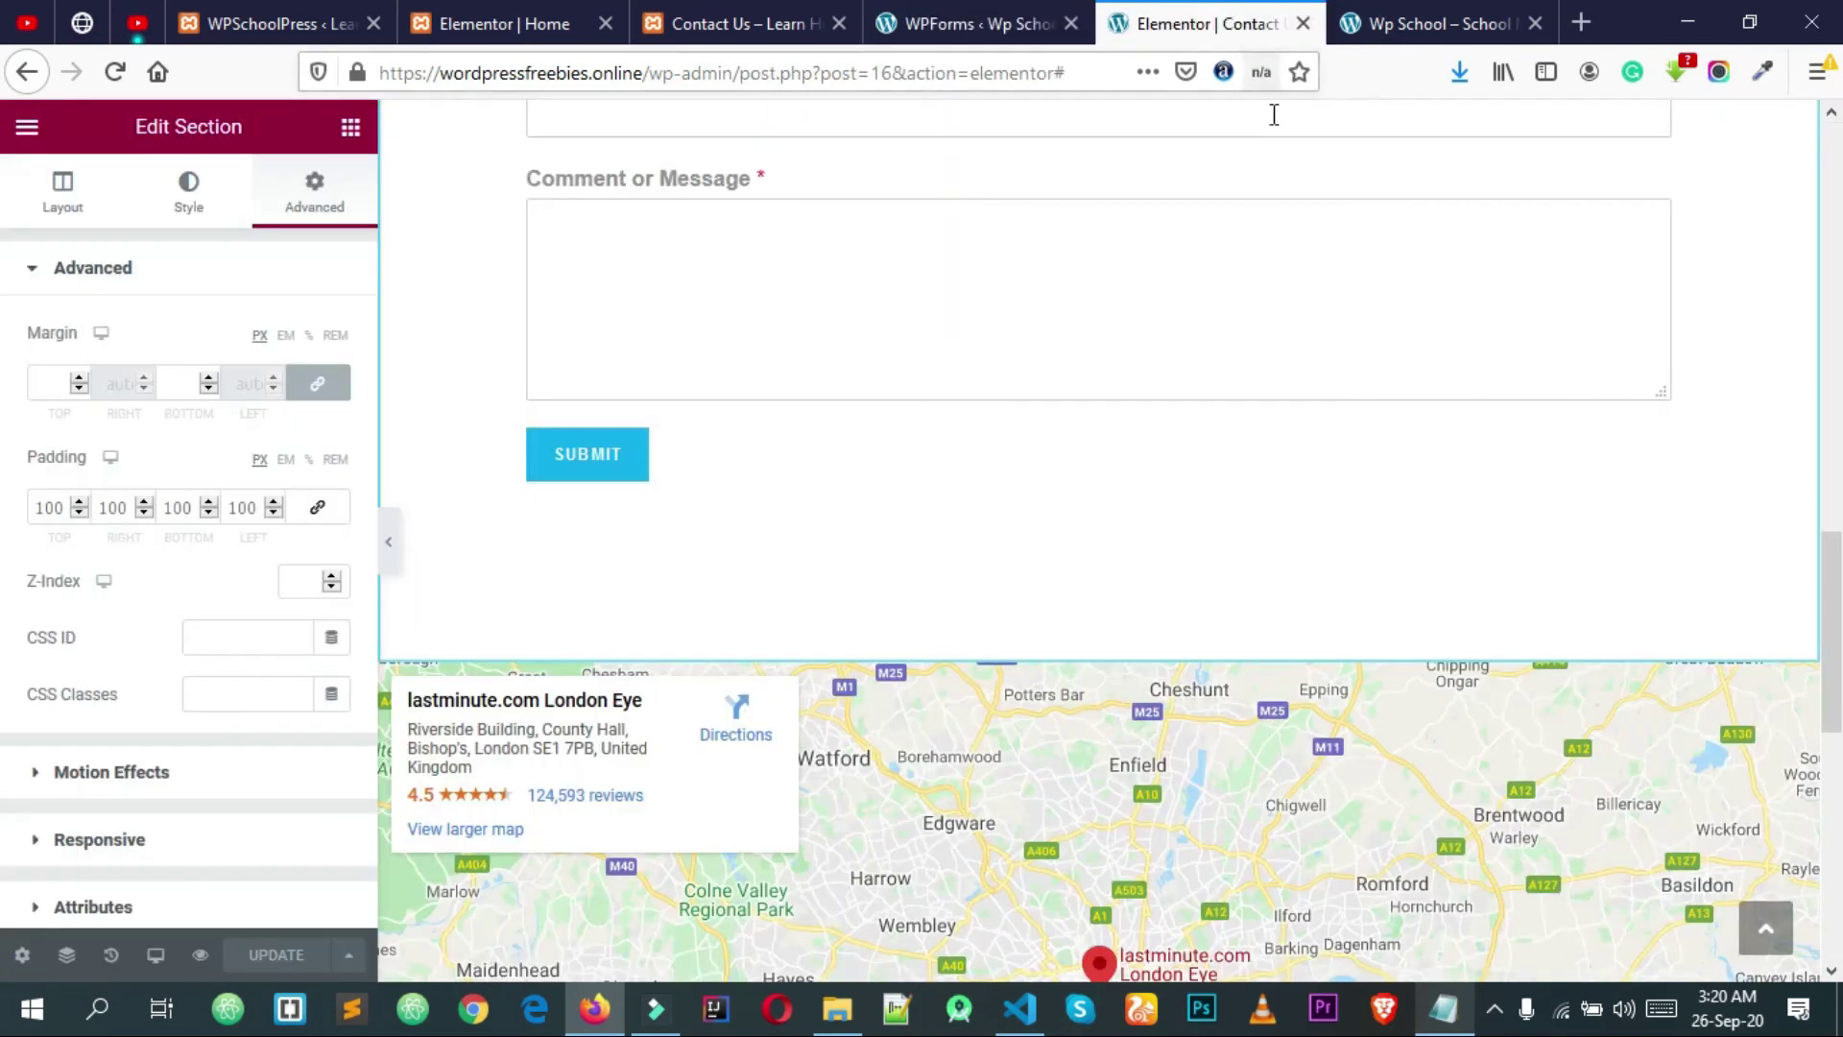
scroll(1271, 115, up, 5)
click(1302, 23)
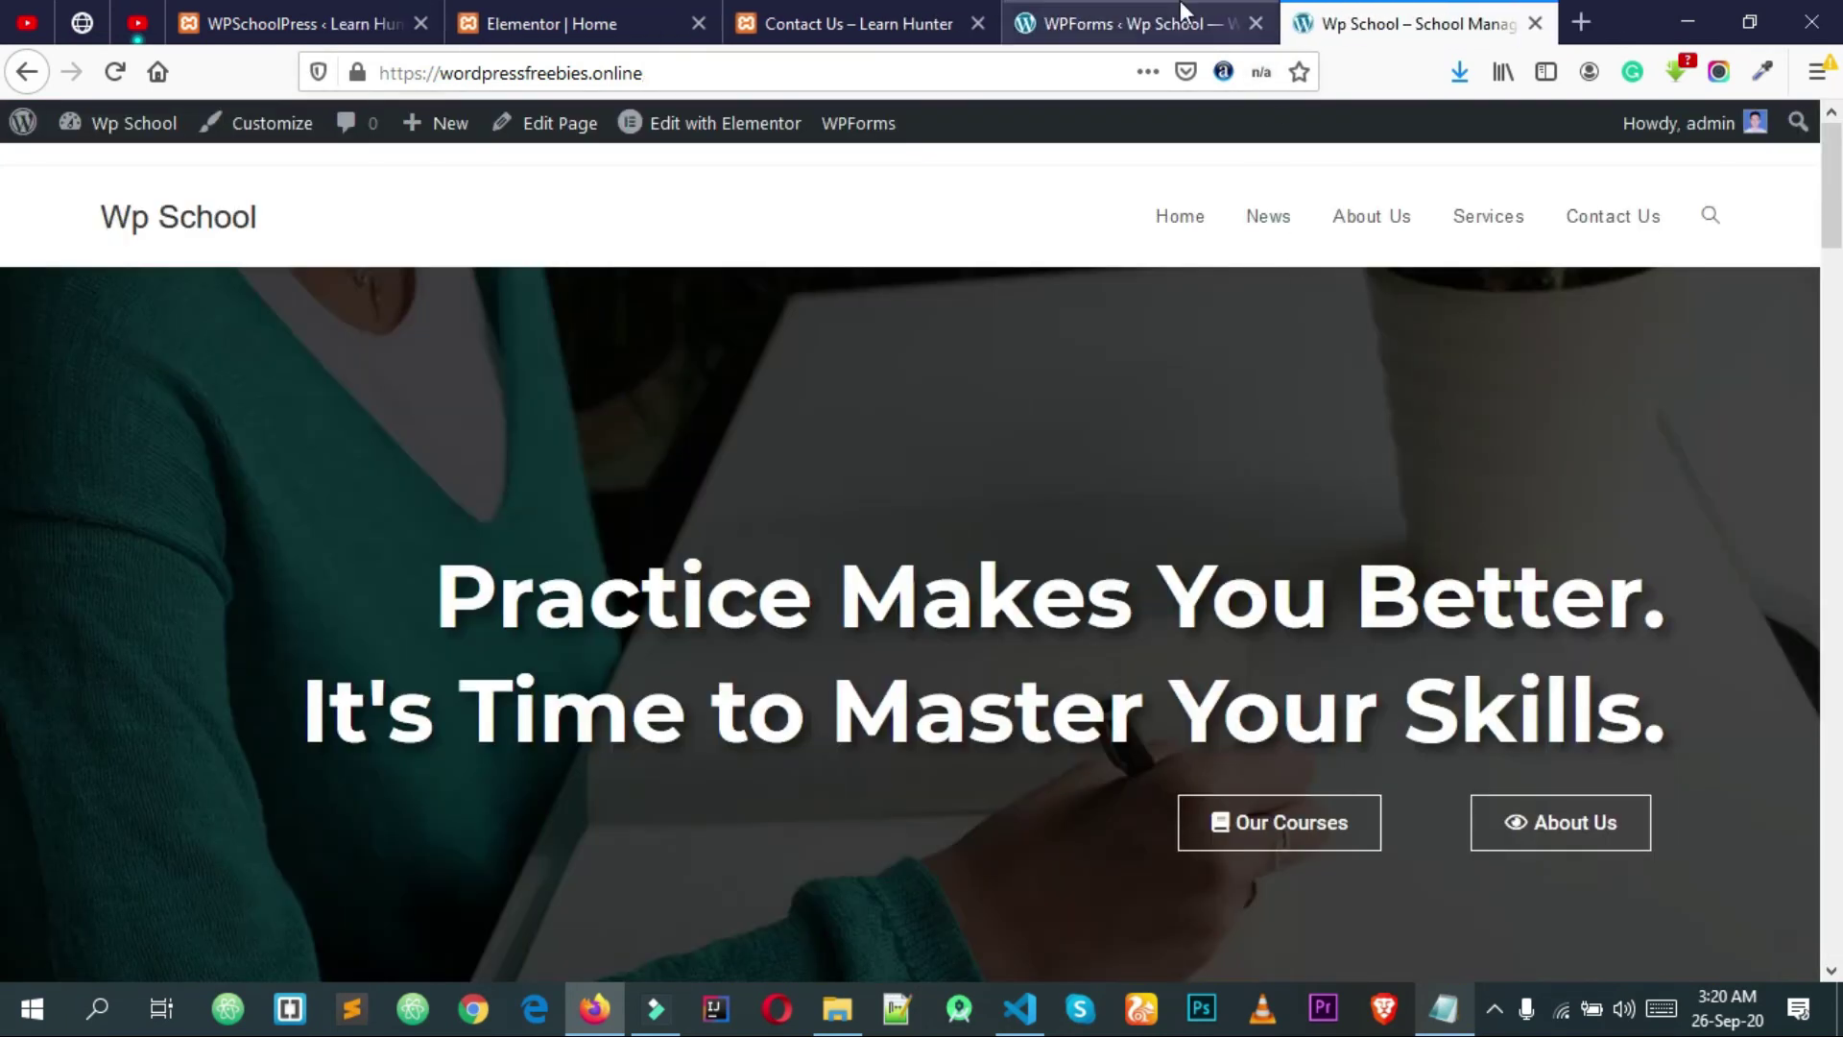
click(1179, 7)
Step: Search the Add Plugins page for 'wp school press'
scroll(759, 478, down, 2)
scroll(759, 478, up, 2)
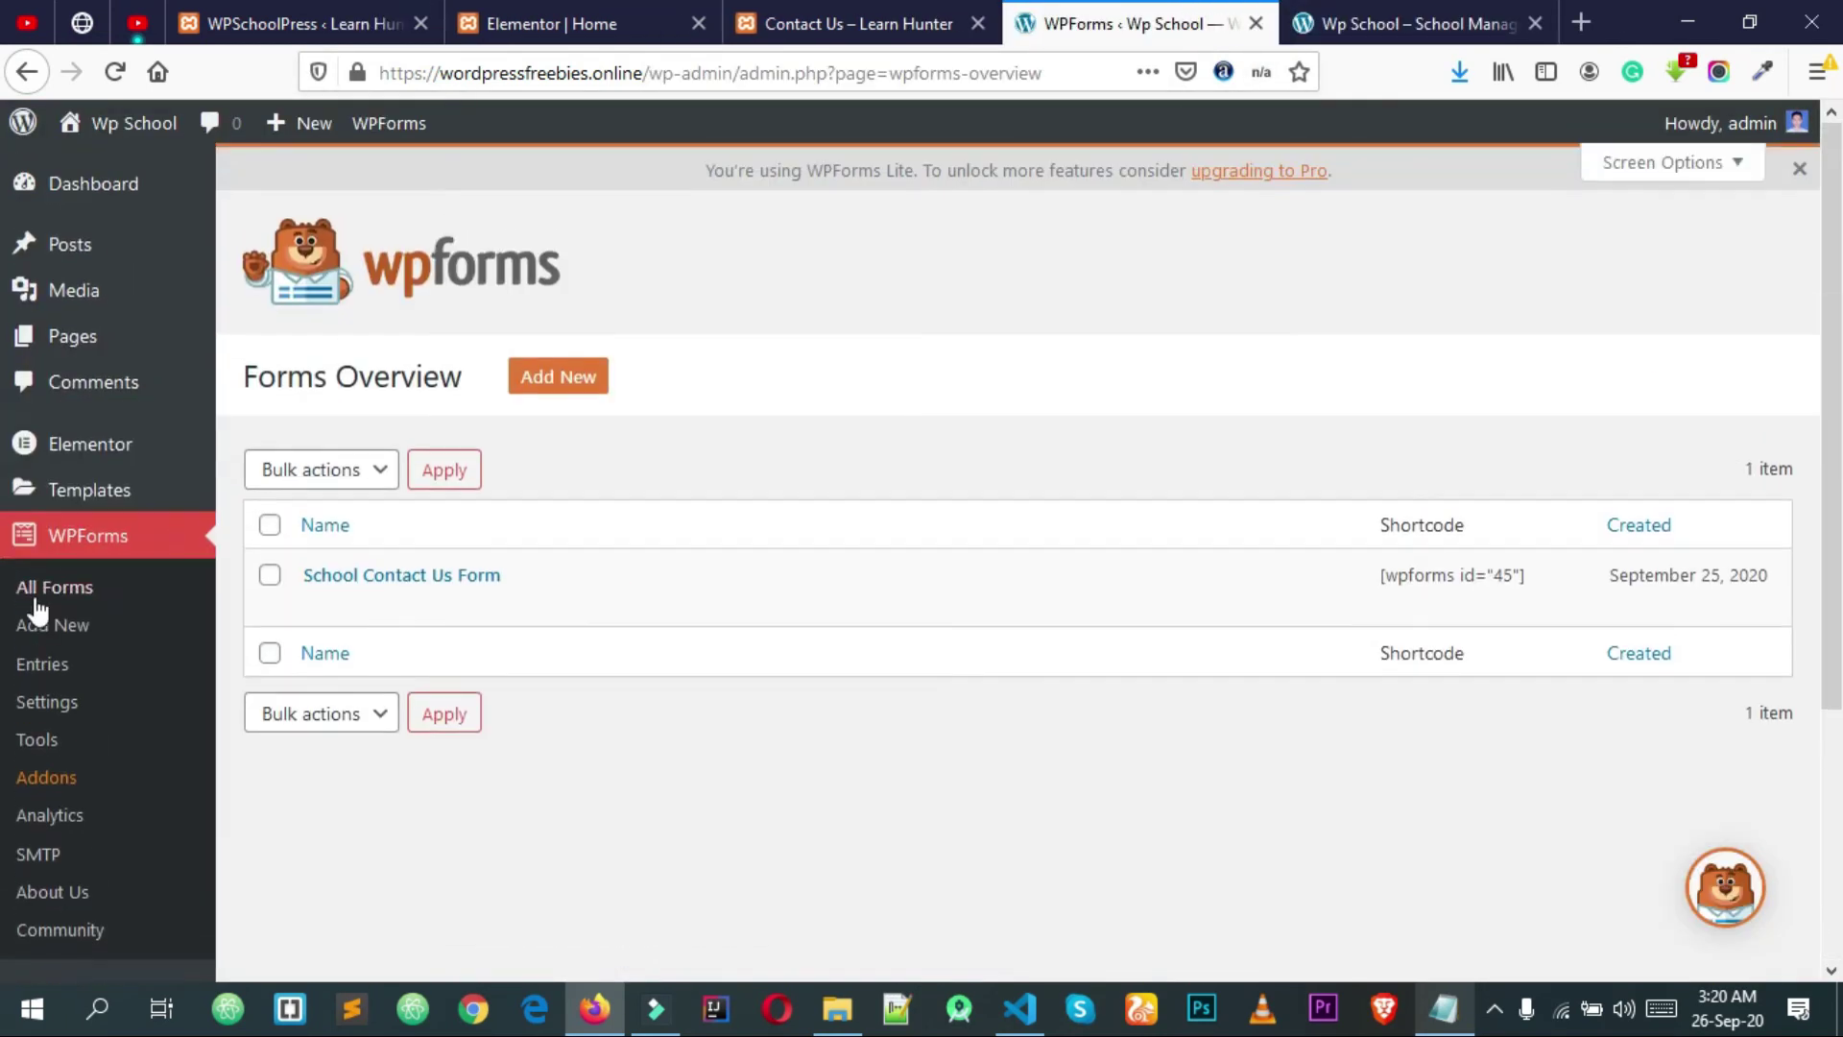
scroll(48, 615, down, 3)
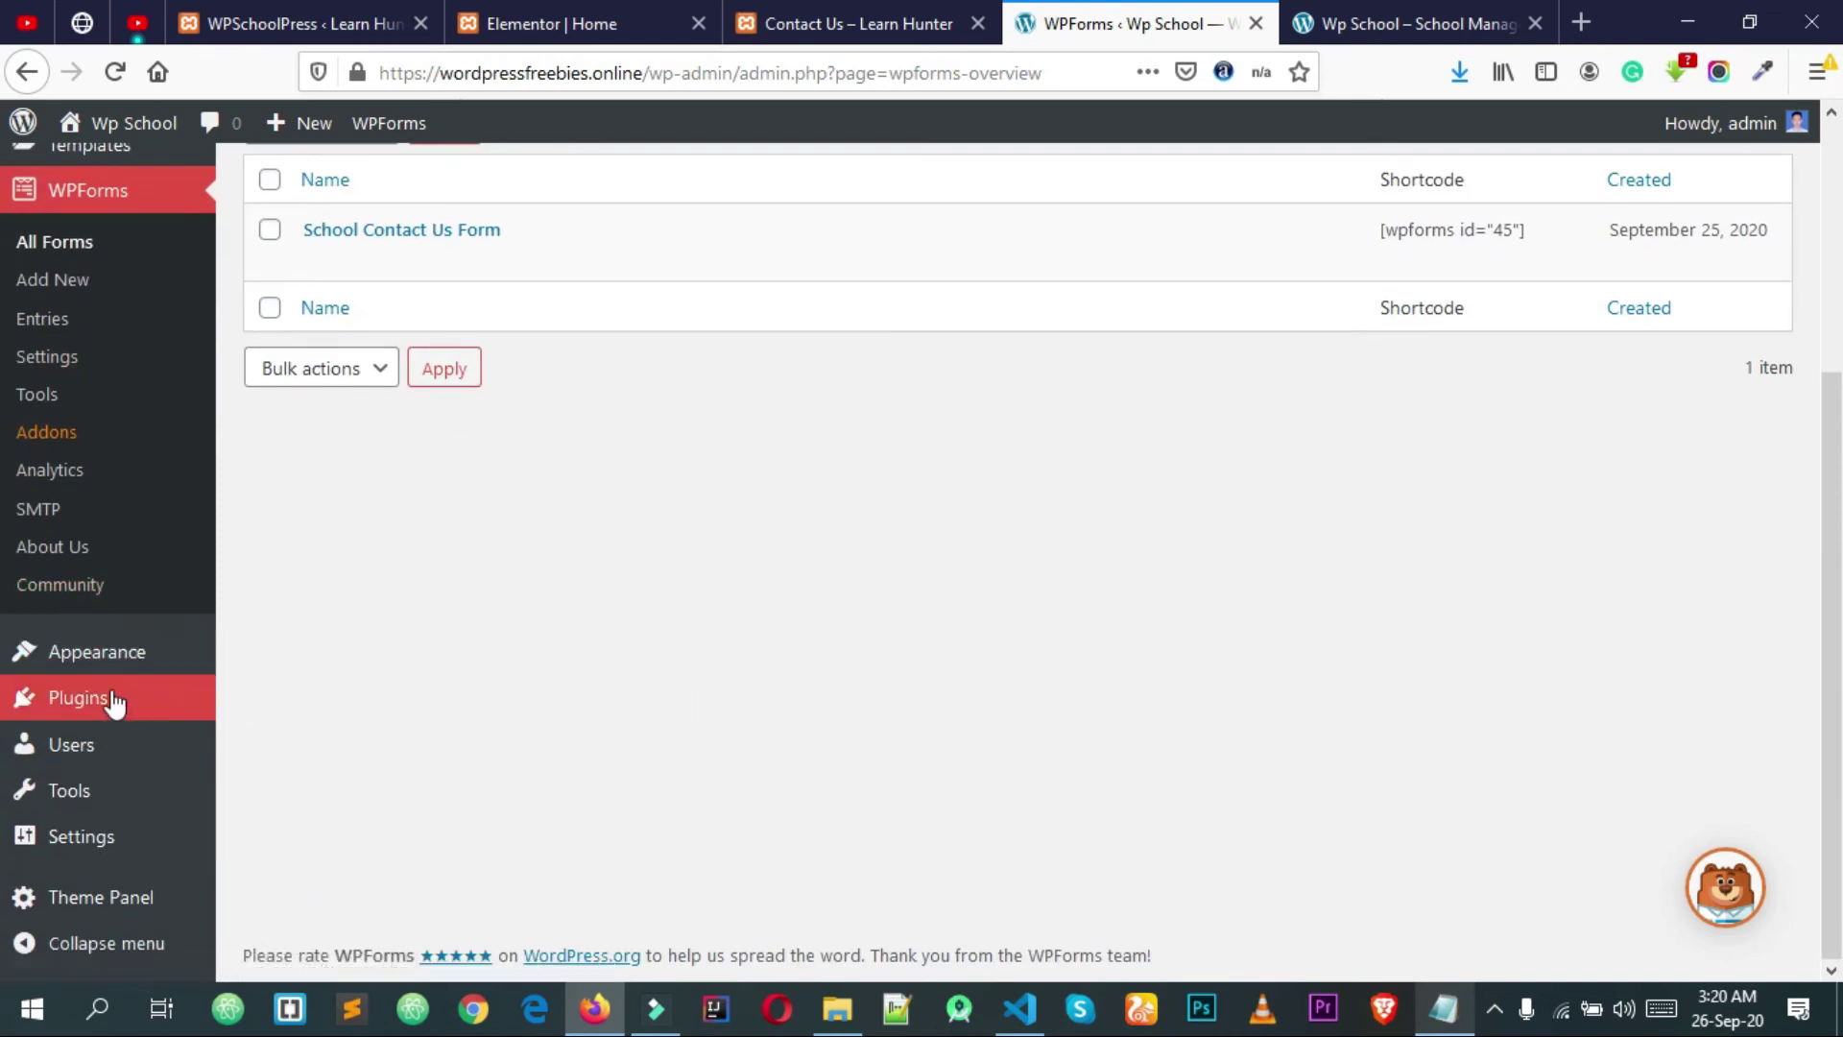
click(286, 757)
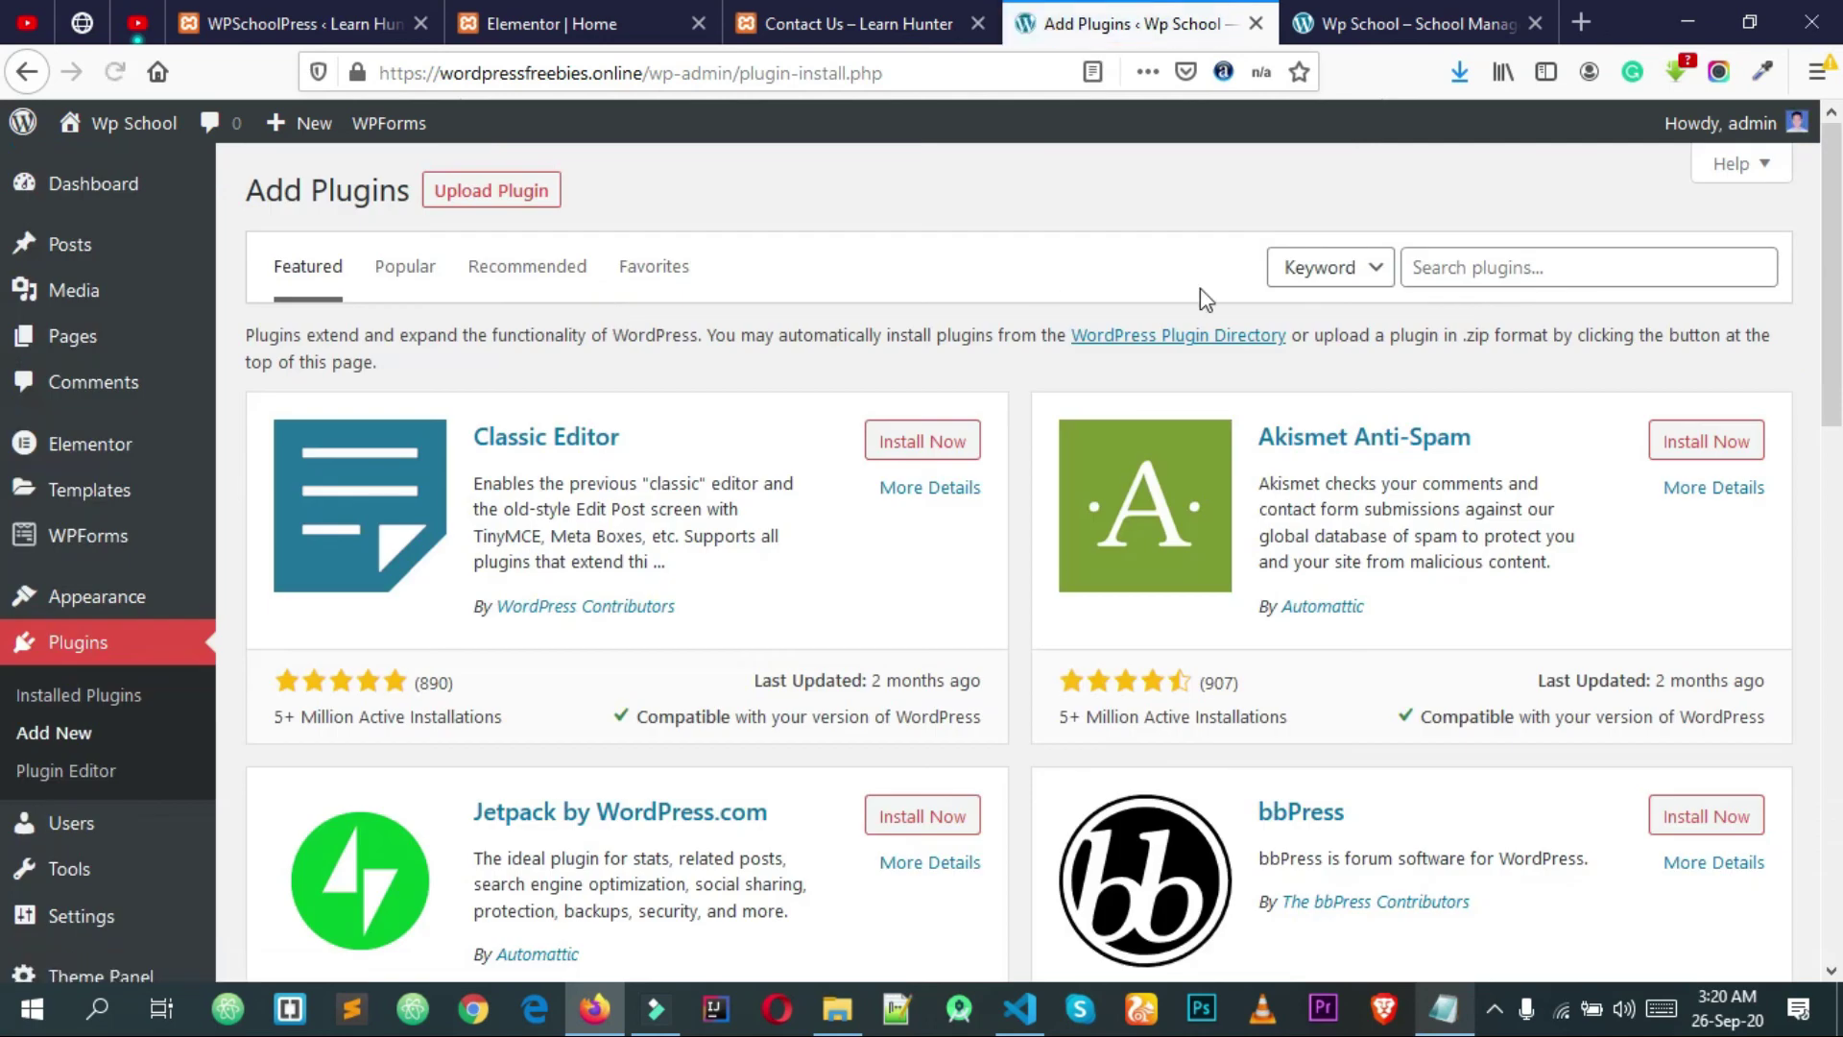
click(1511, 267)
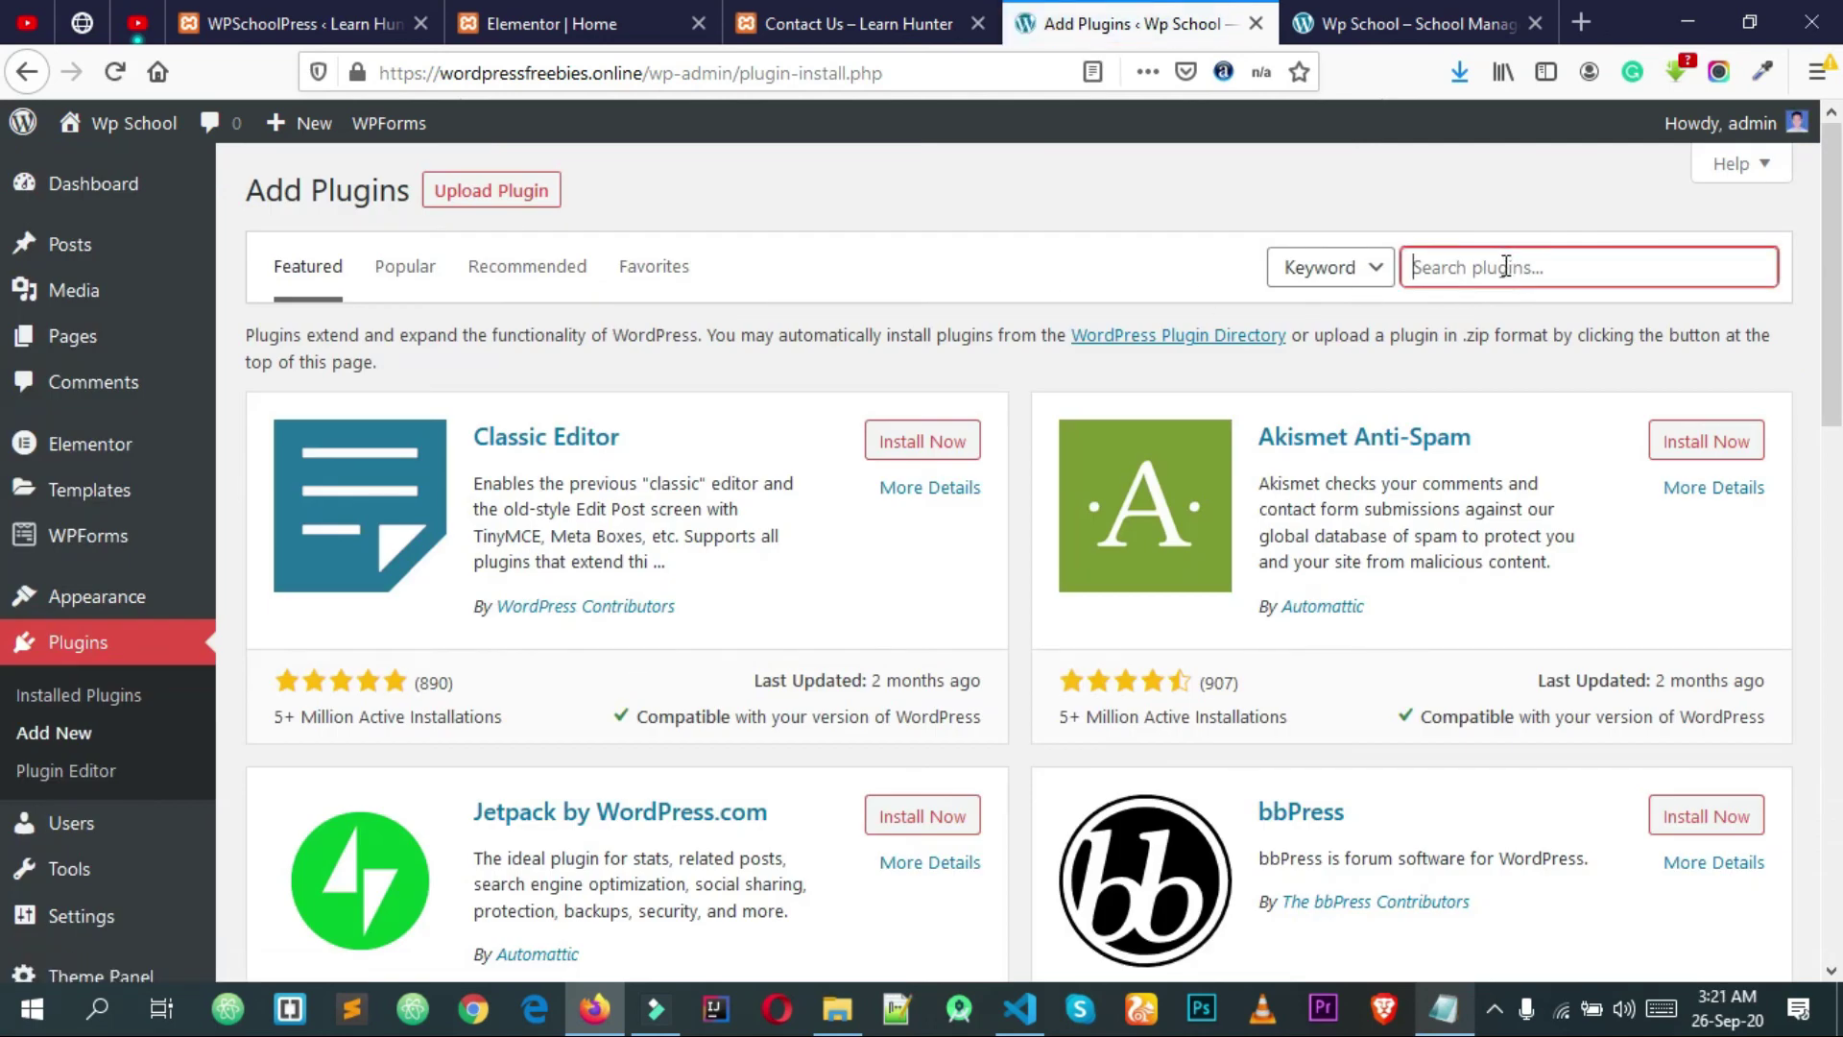
text(wp)
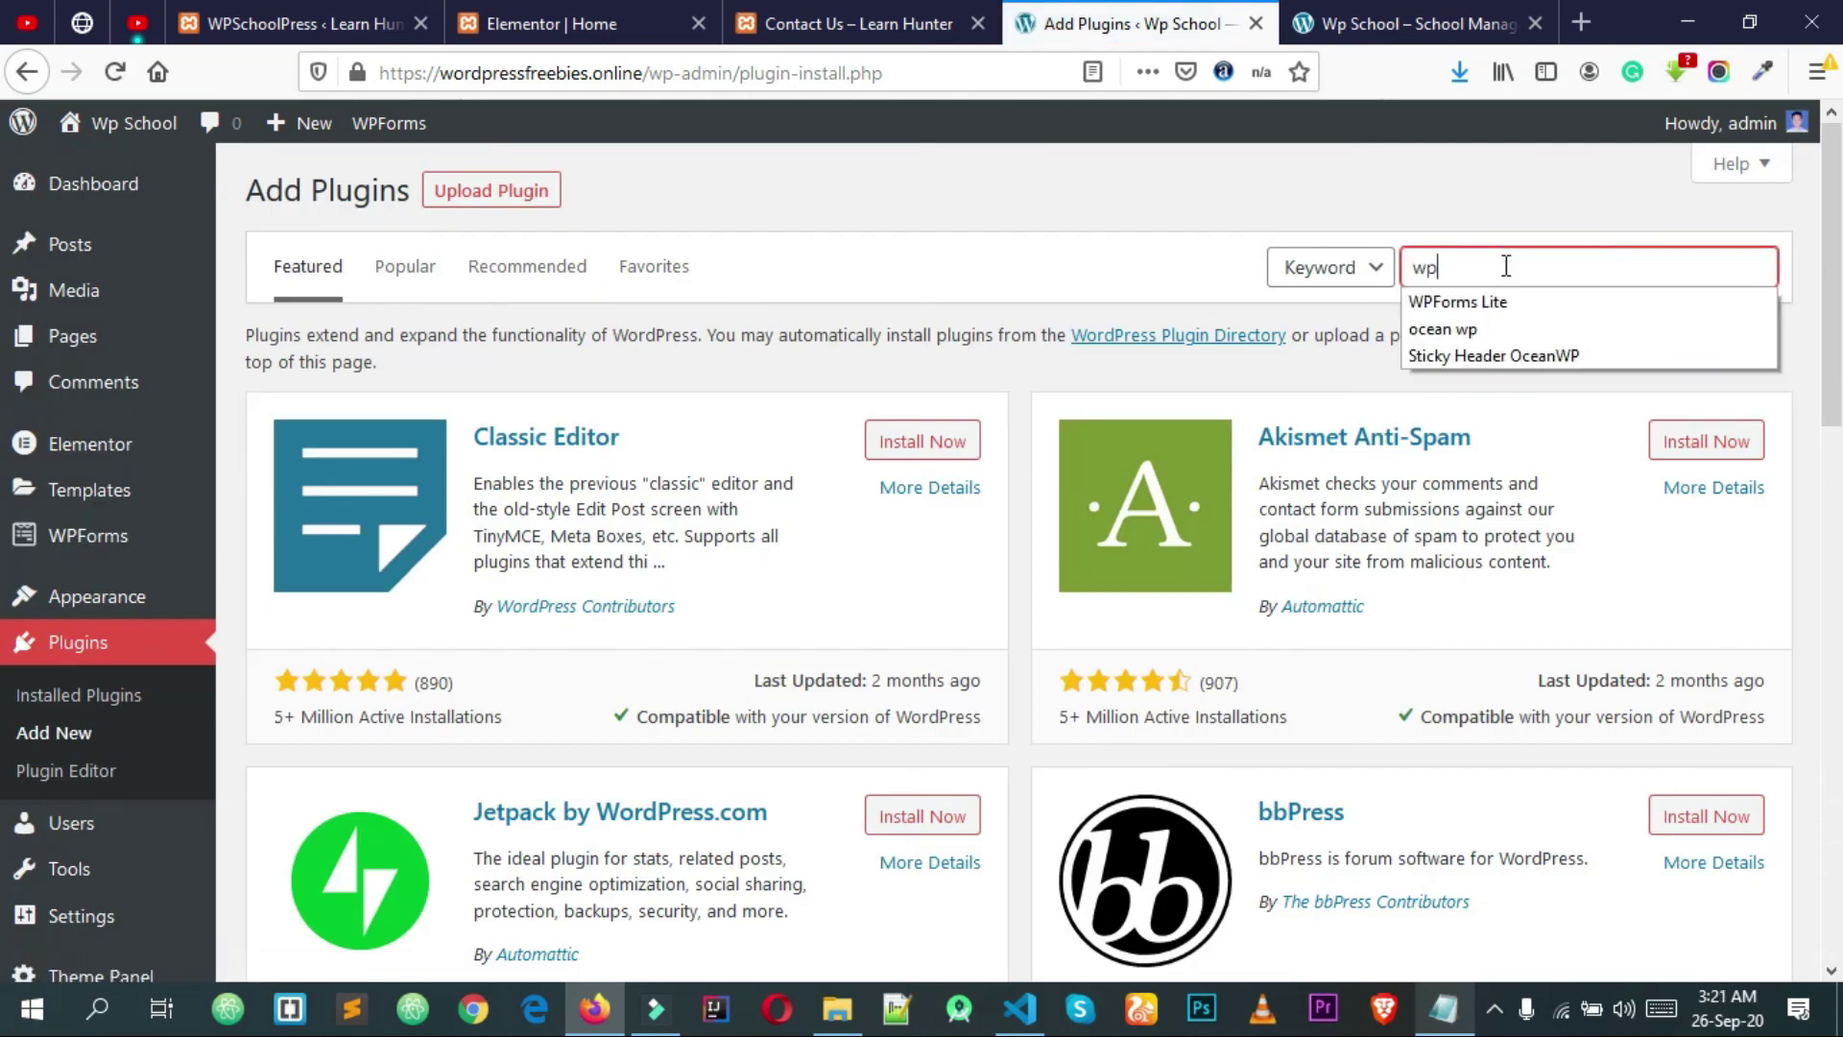
text( scho)
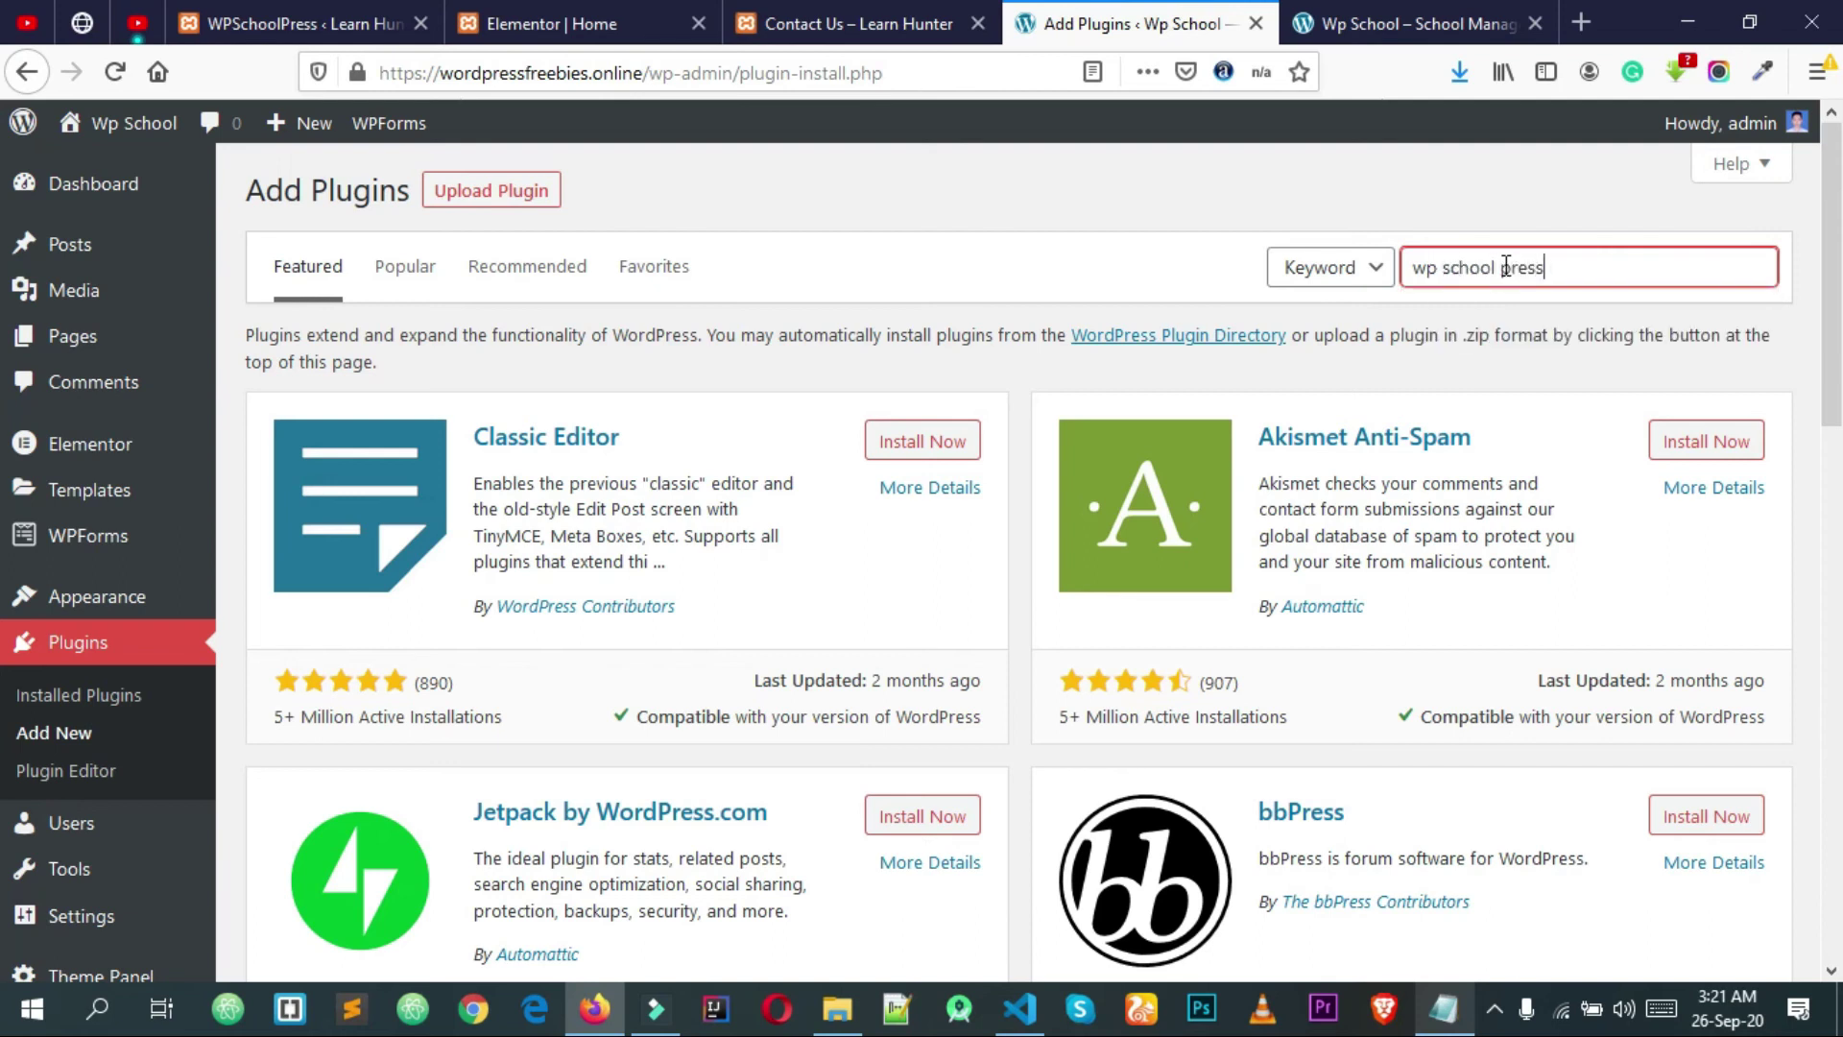
text(ol press)
key(Return)
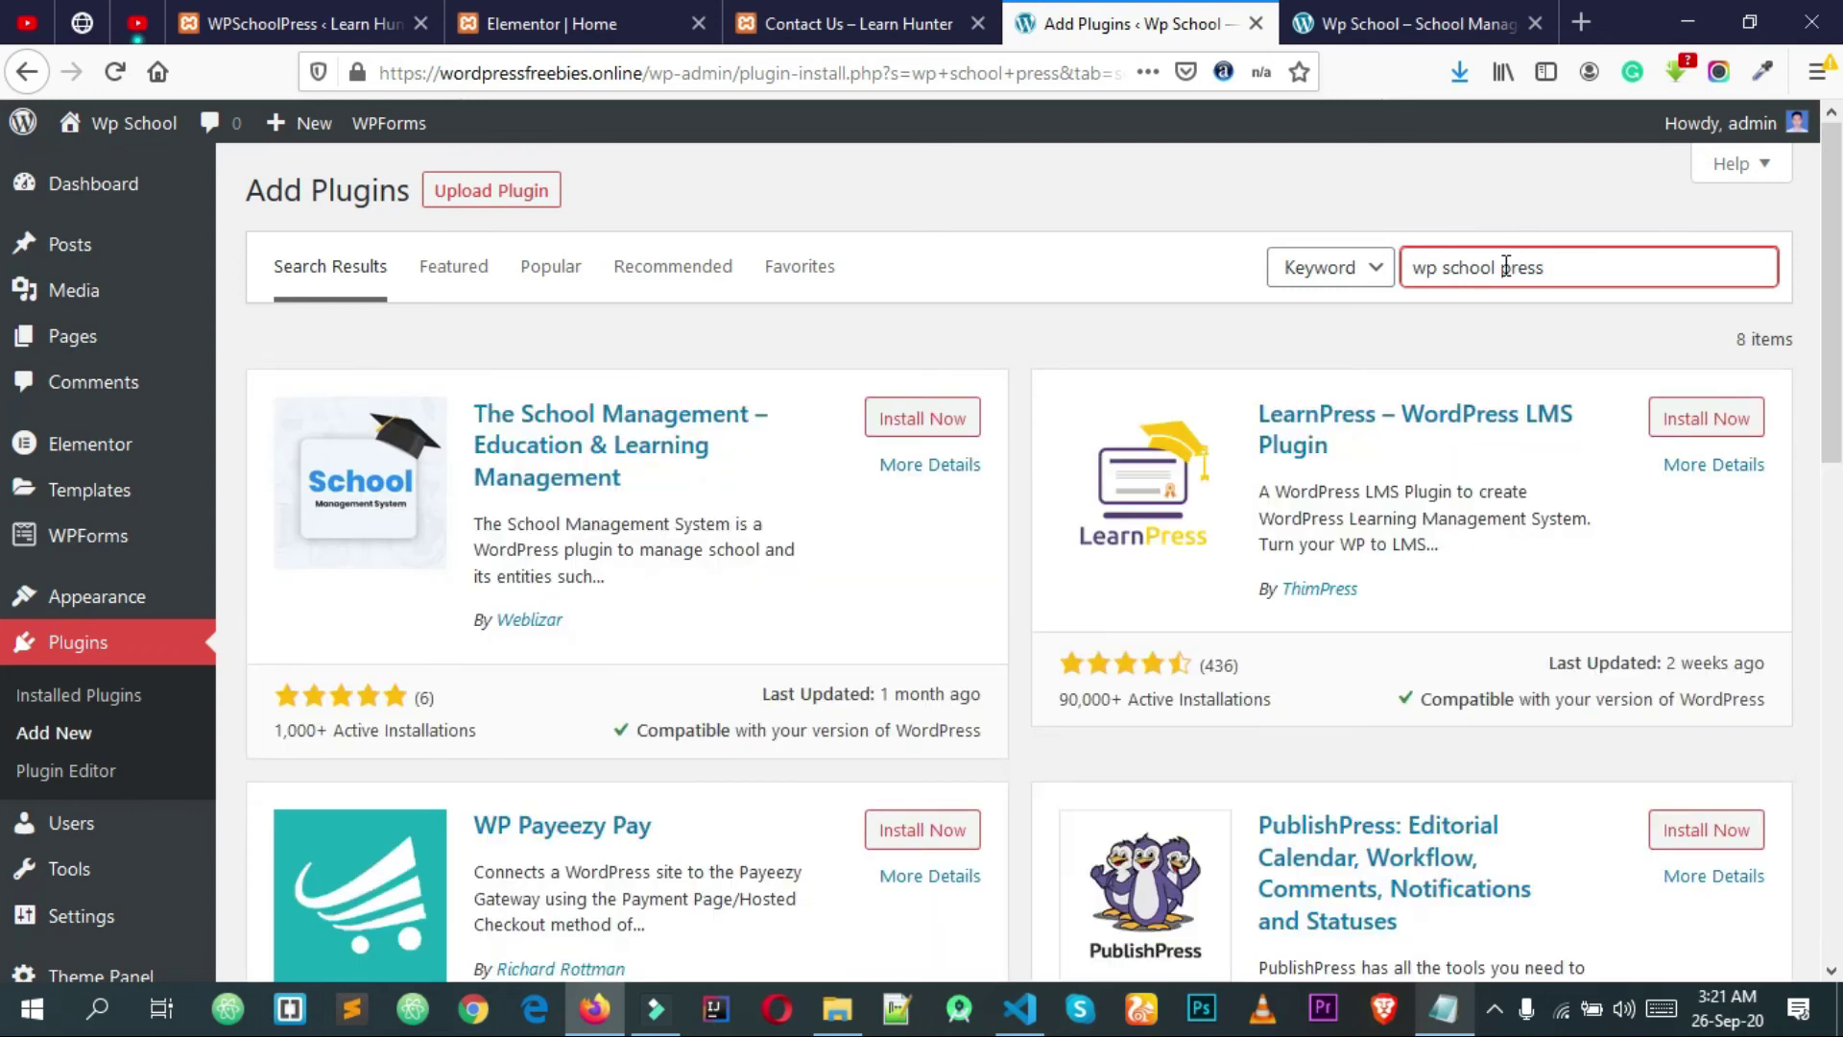
Step: Review the 8 results, clear the search box, and return to the Wp School tab
scroll(1025, 377, down, 5)
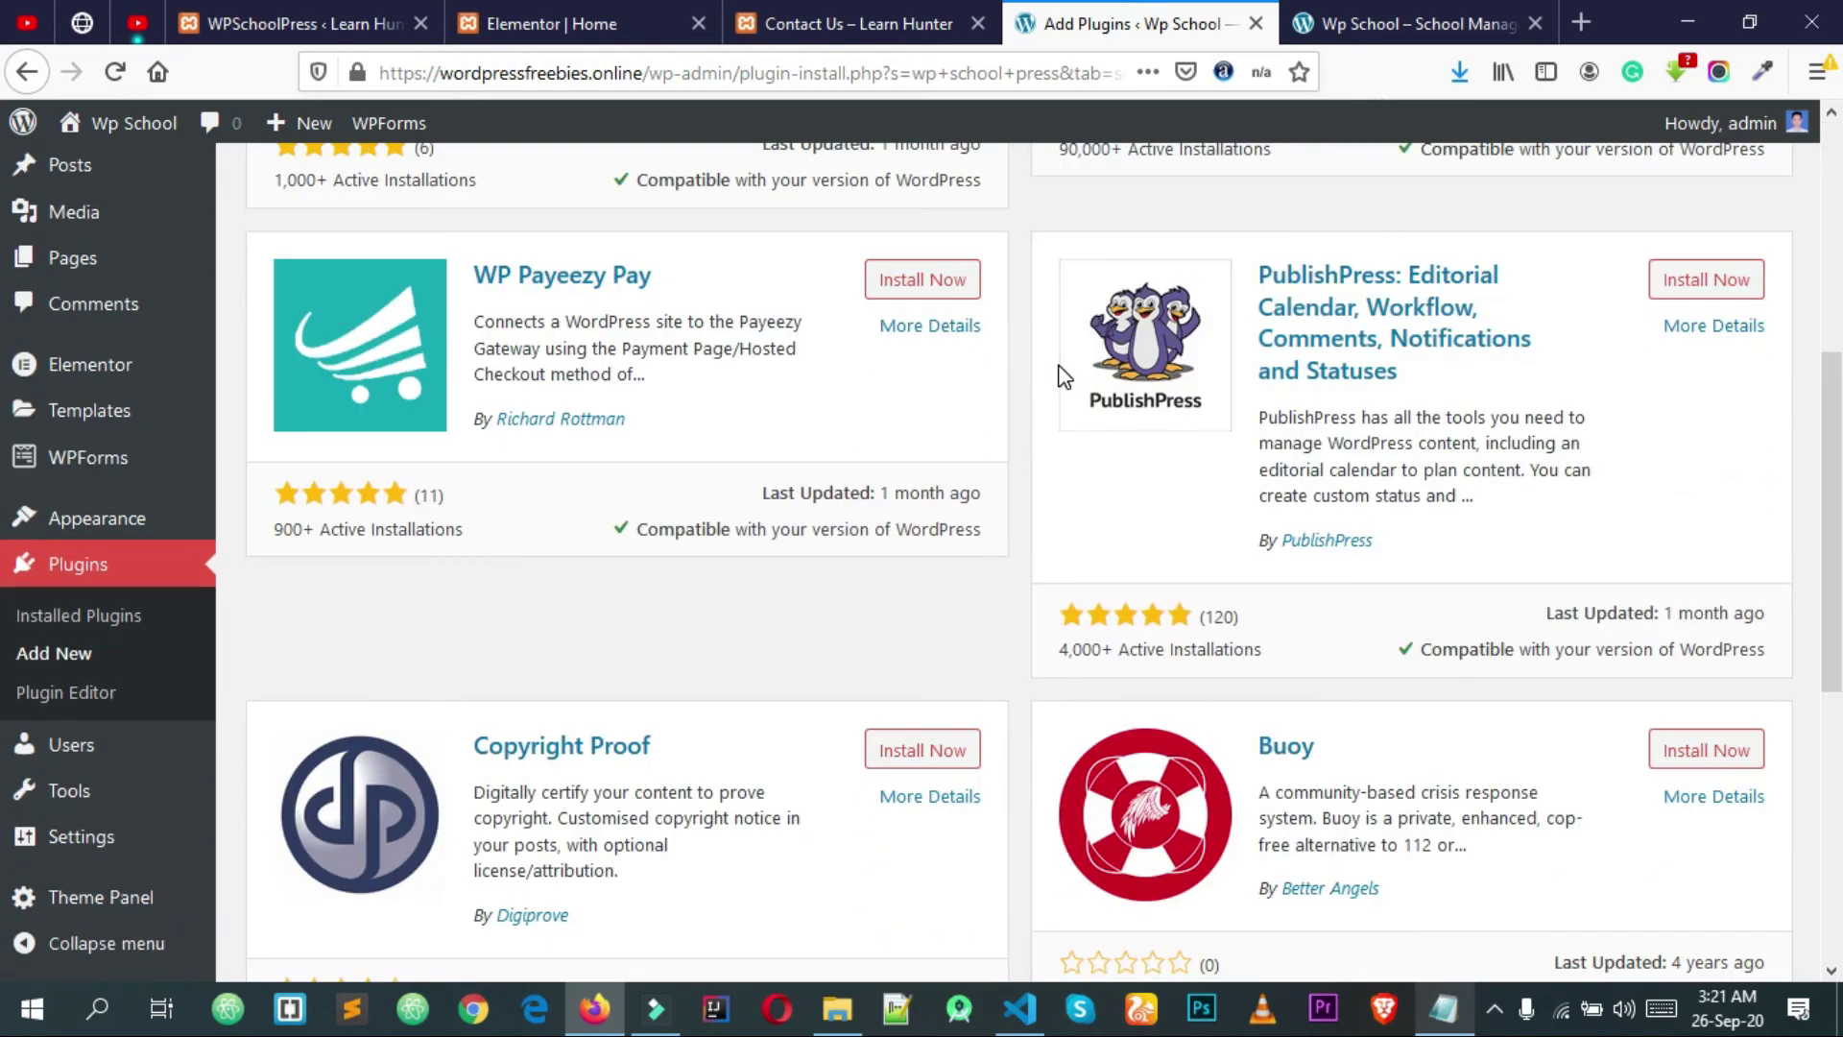
scroll(1059, 374, down, 7)
scroll(1051, 384, up, 11)
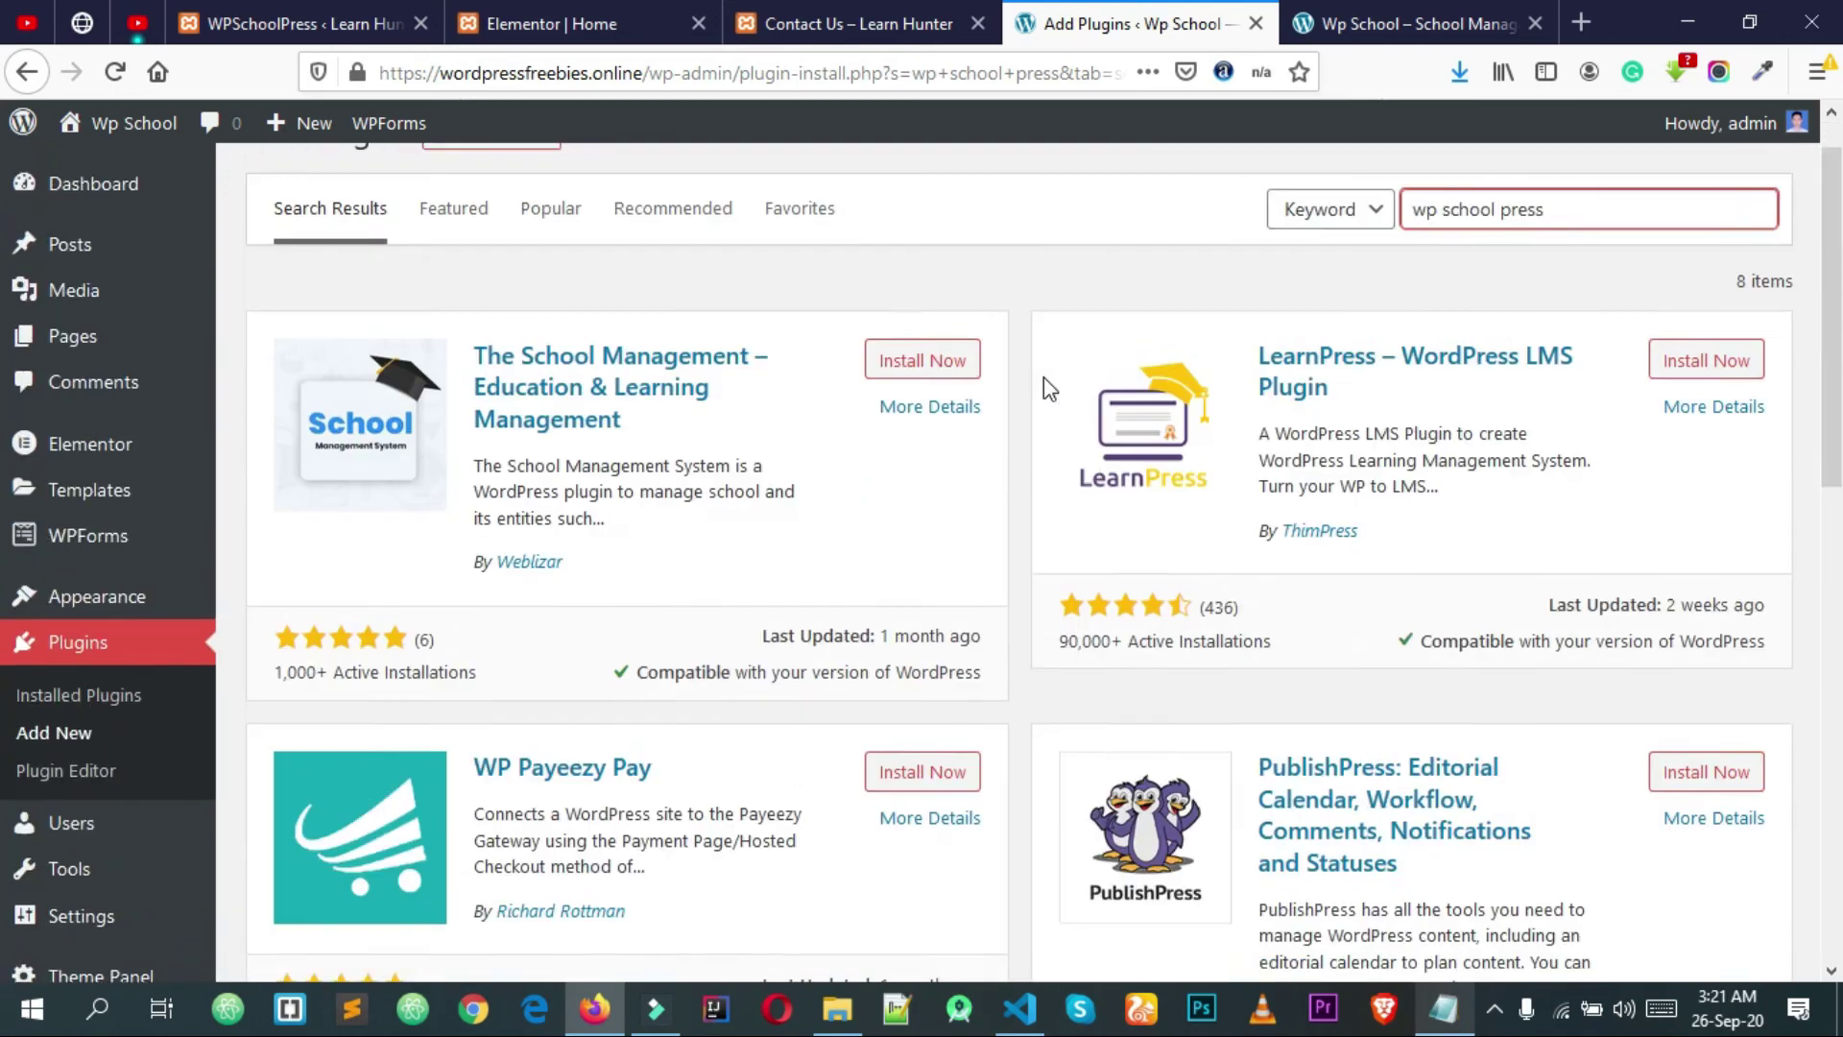
scroll(1094, 355, down, 2)
scroll(1086, 349, up, 3)
triple_click(1595, 262)
key(ctrl+c)
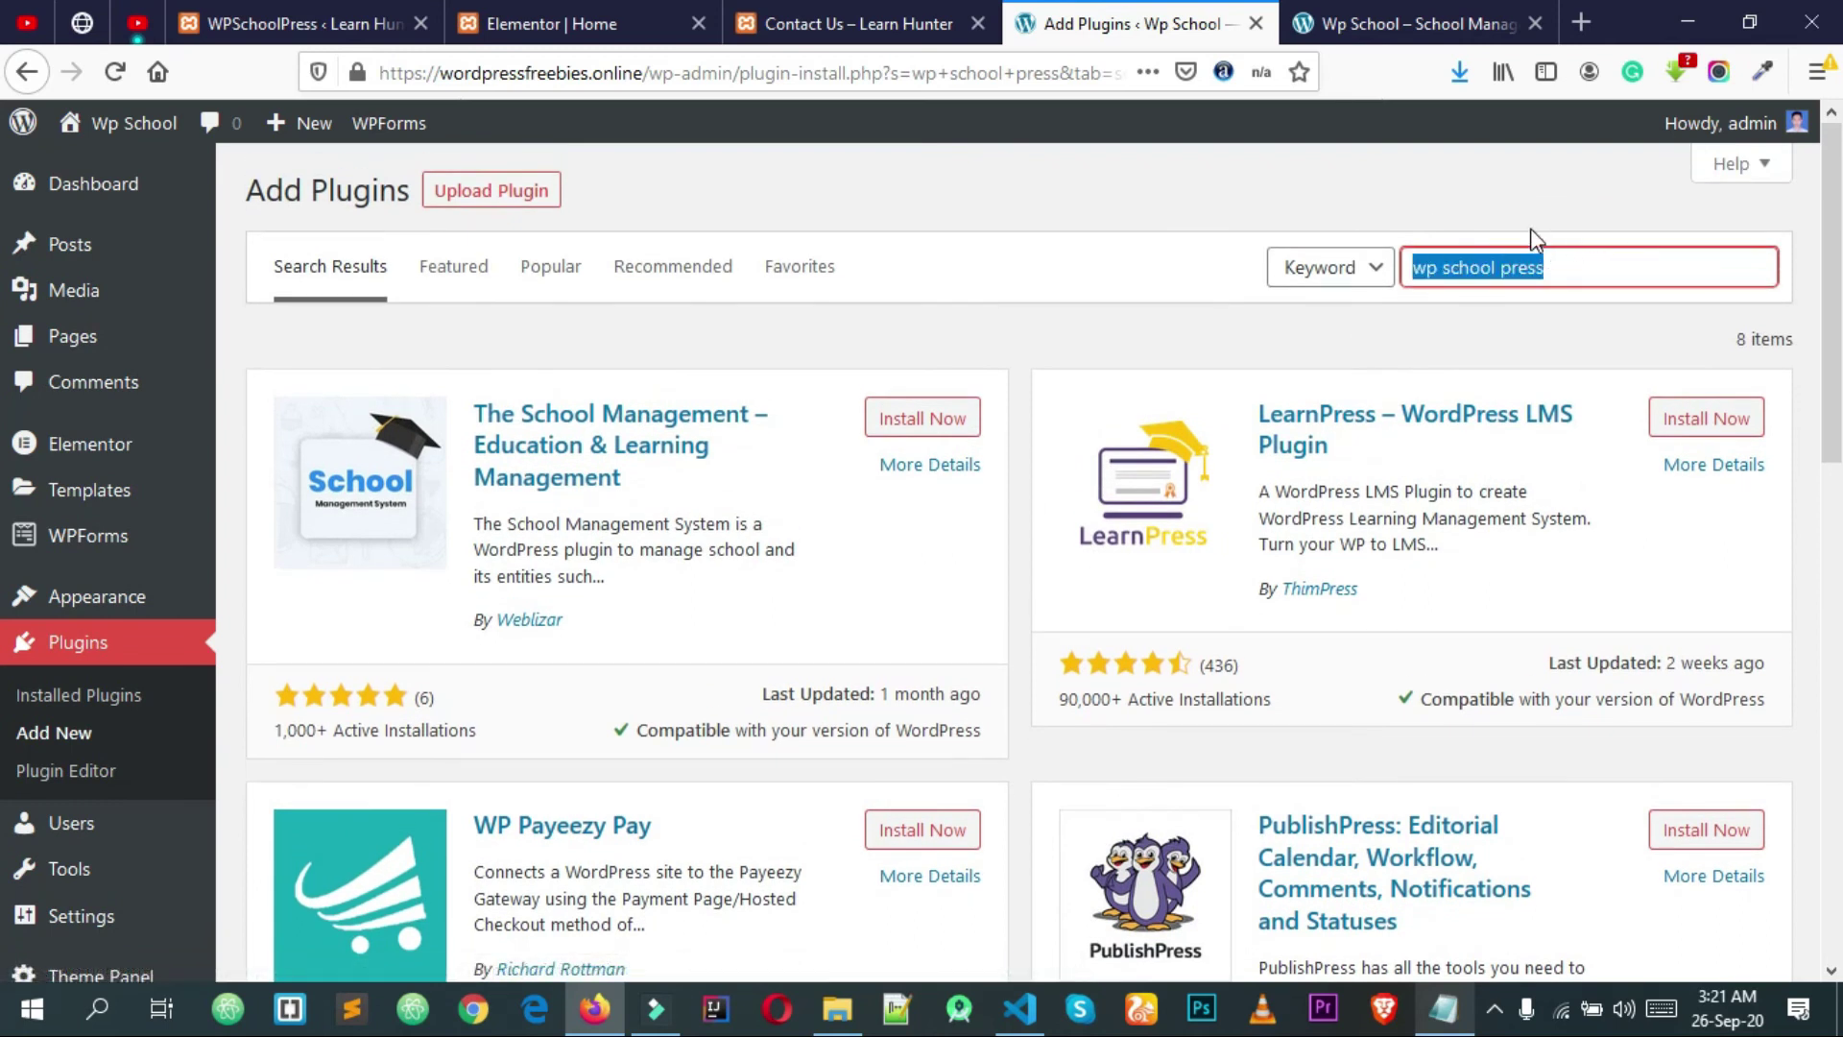
key(BackSpace)
click(1497, 29)
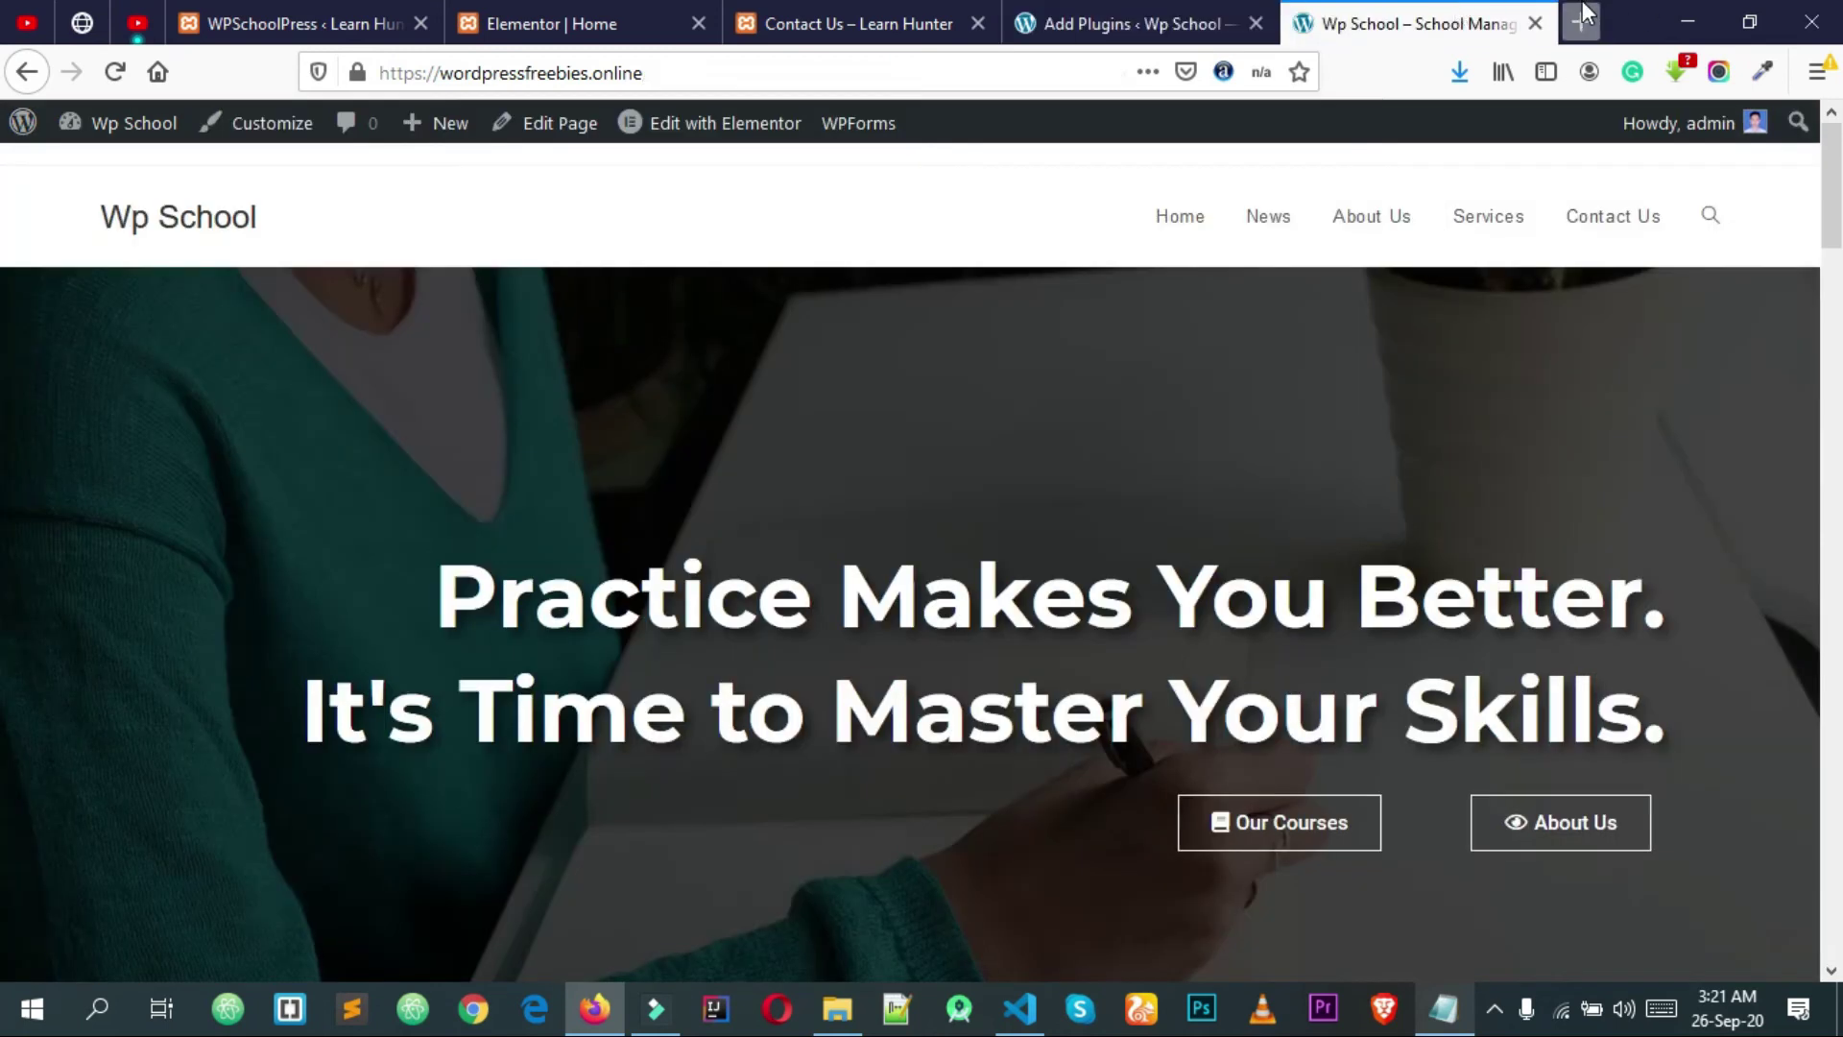
Step: Search Google for 'wp school press' in a new tab
click(1582, 18)
text(g)
key(Return)
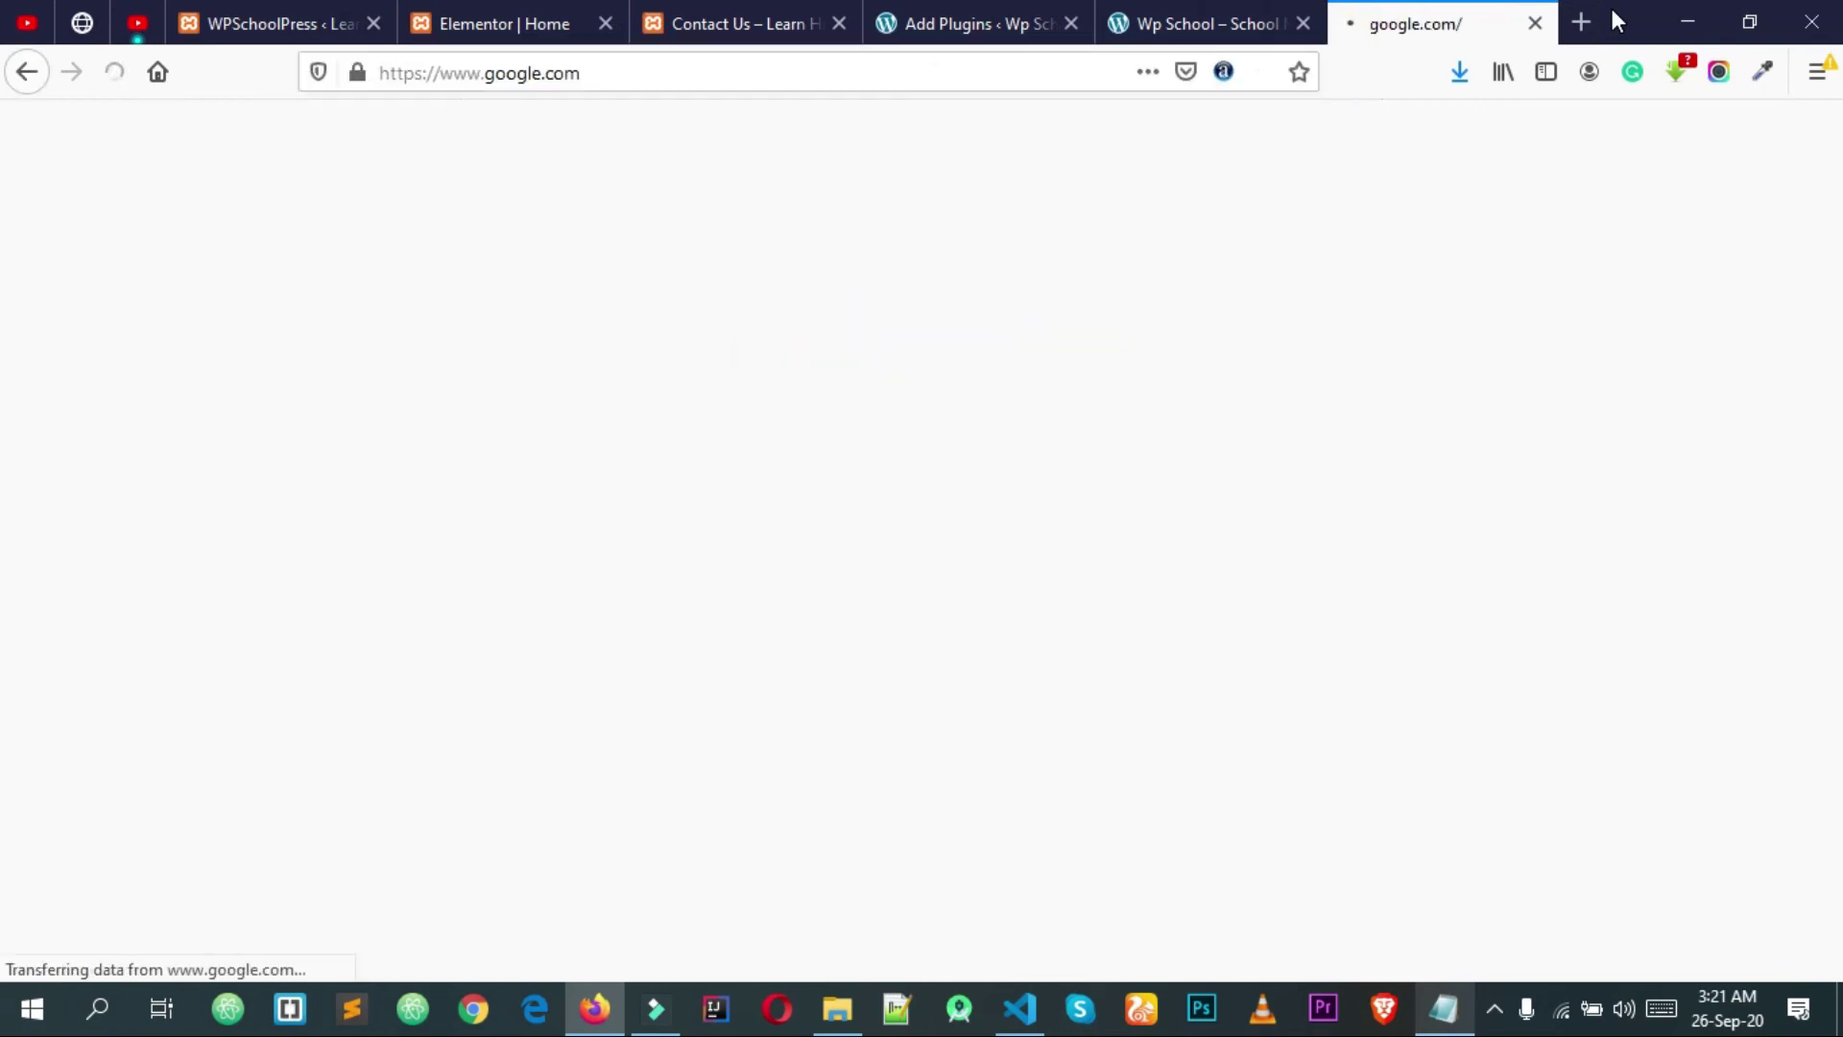
key(ctrl+v)
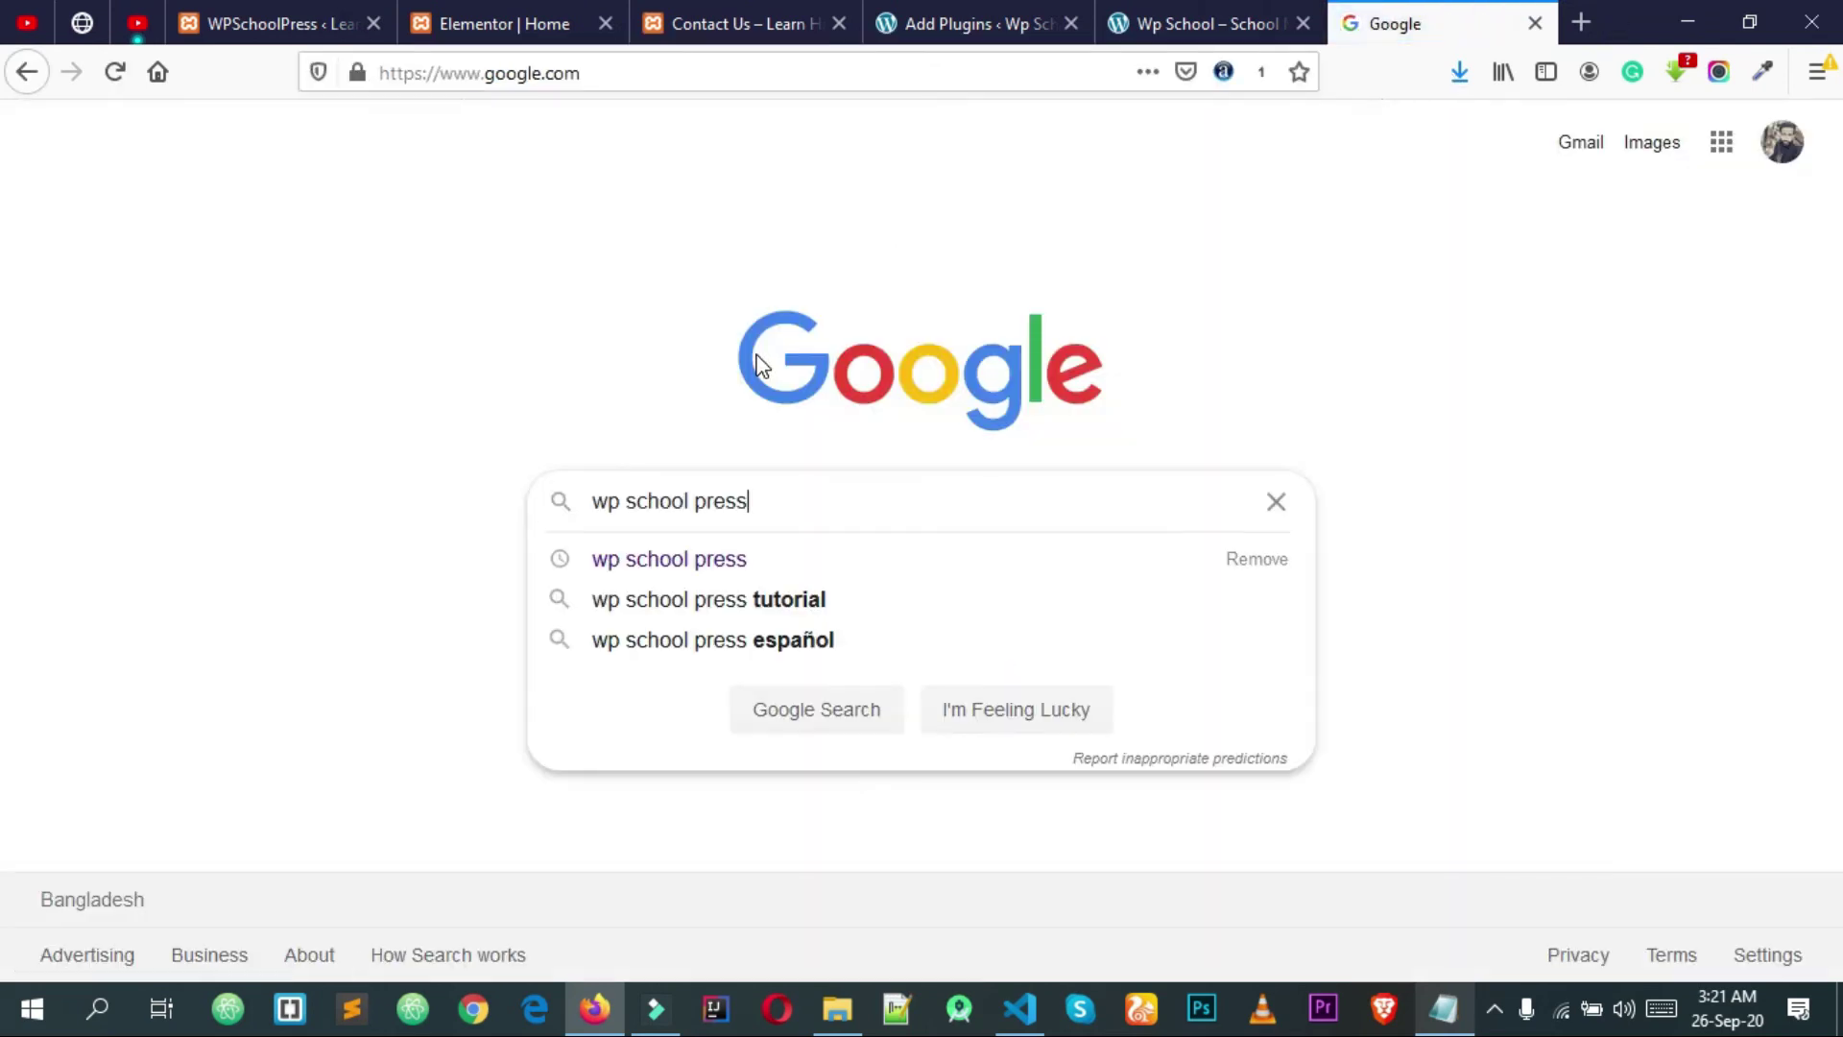
key(Return)
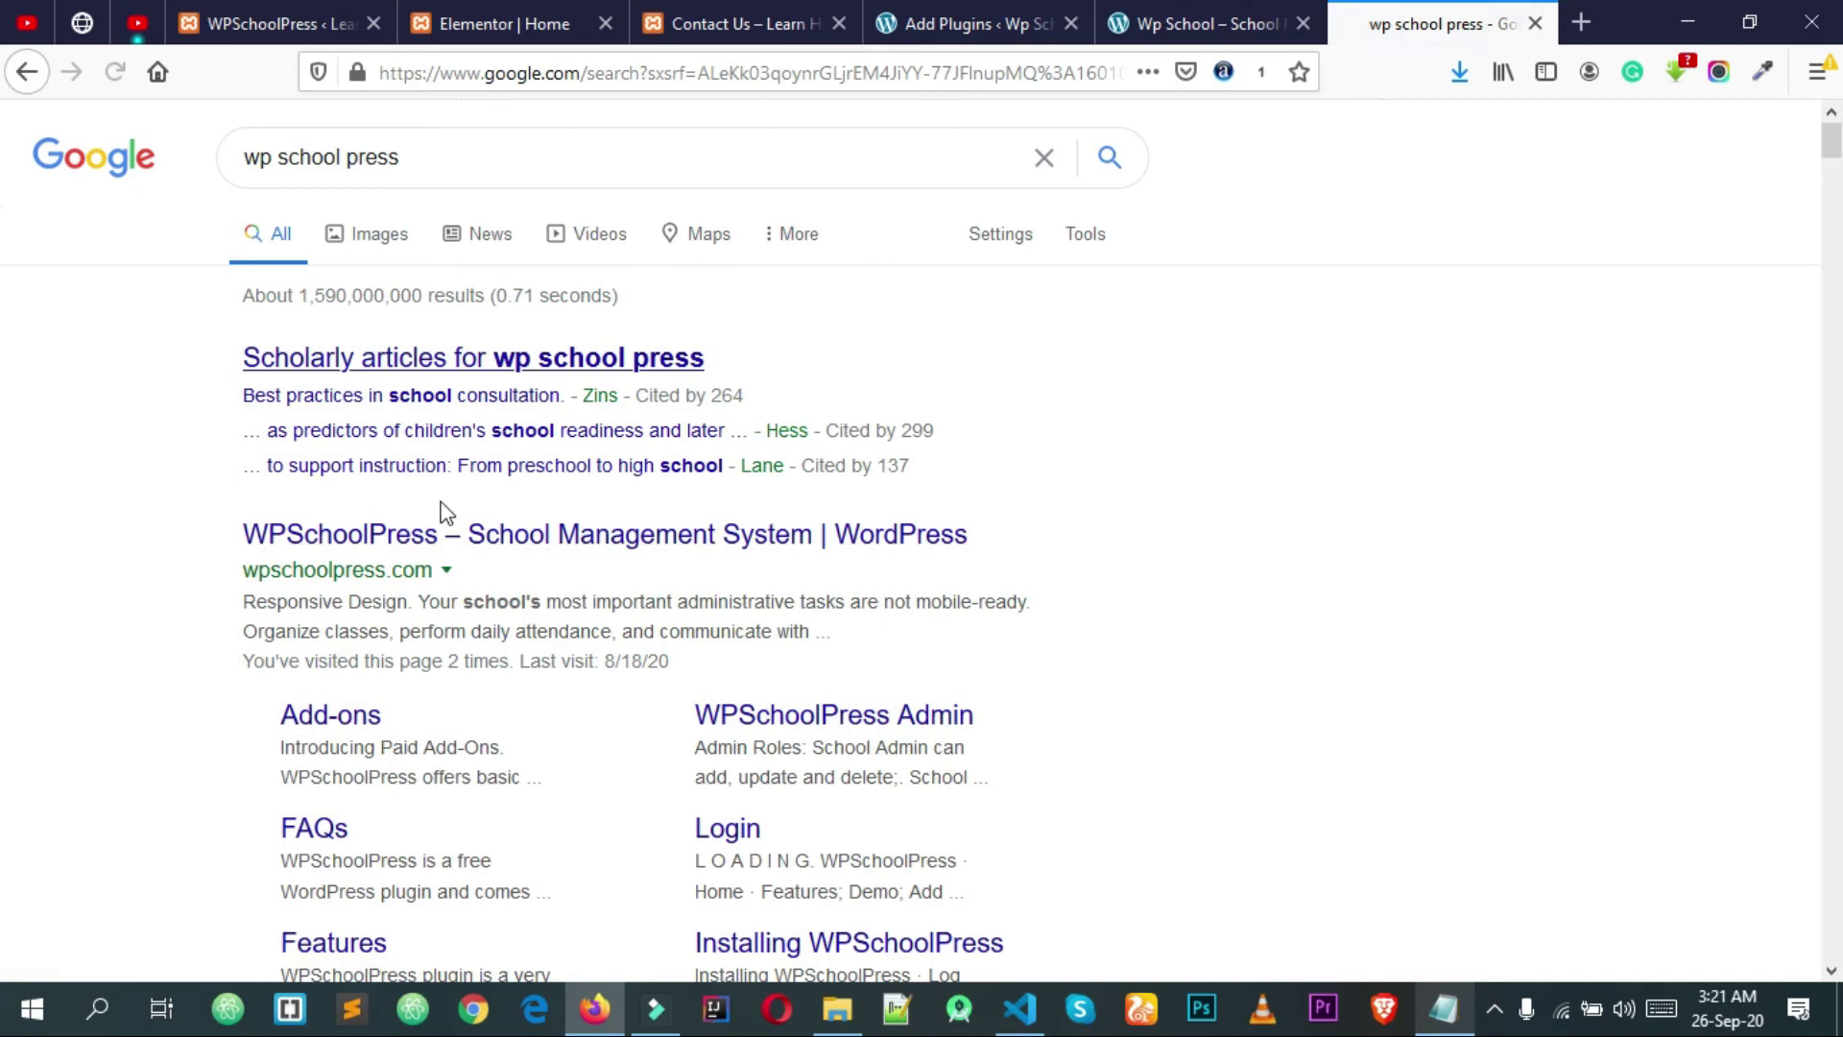
Step: Open the WPSchoolPress – School Management System result in a new tab
scroll(473, 544, down, 2)
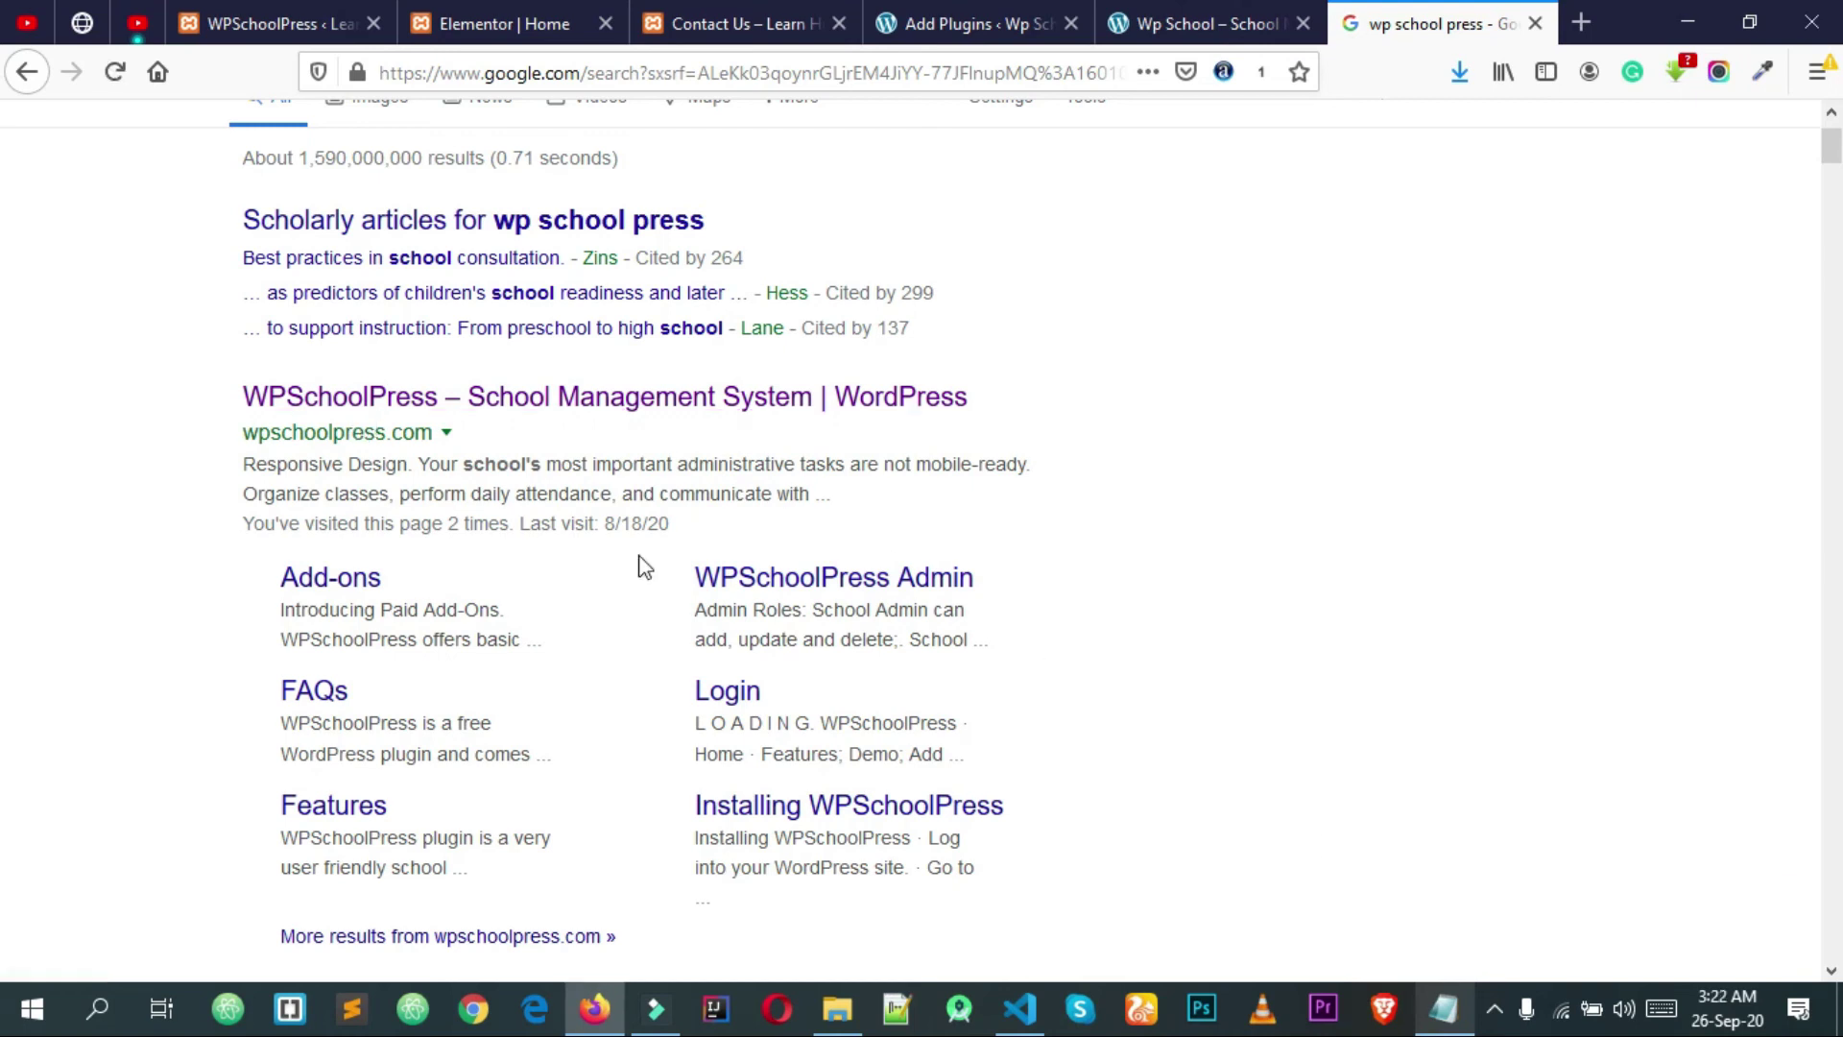
click(367, 397)
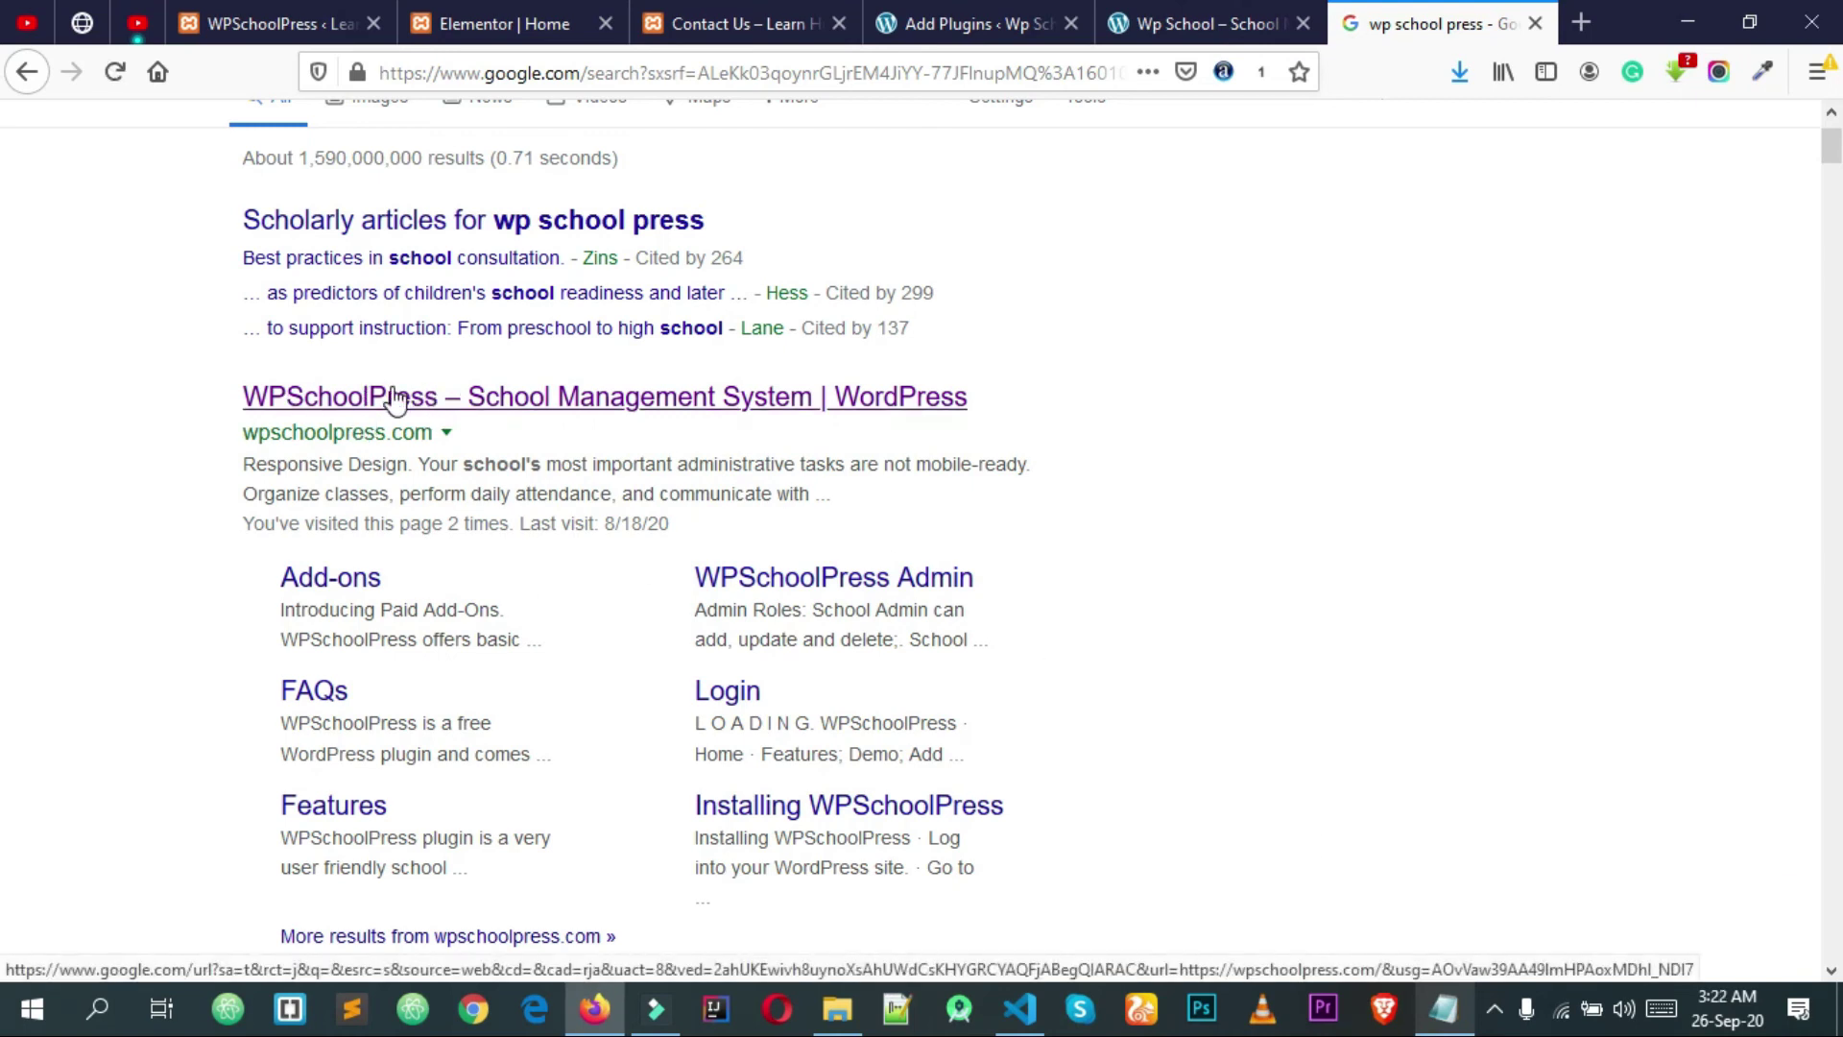
right_click(459, 397)
click(496, 407)
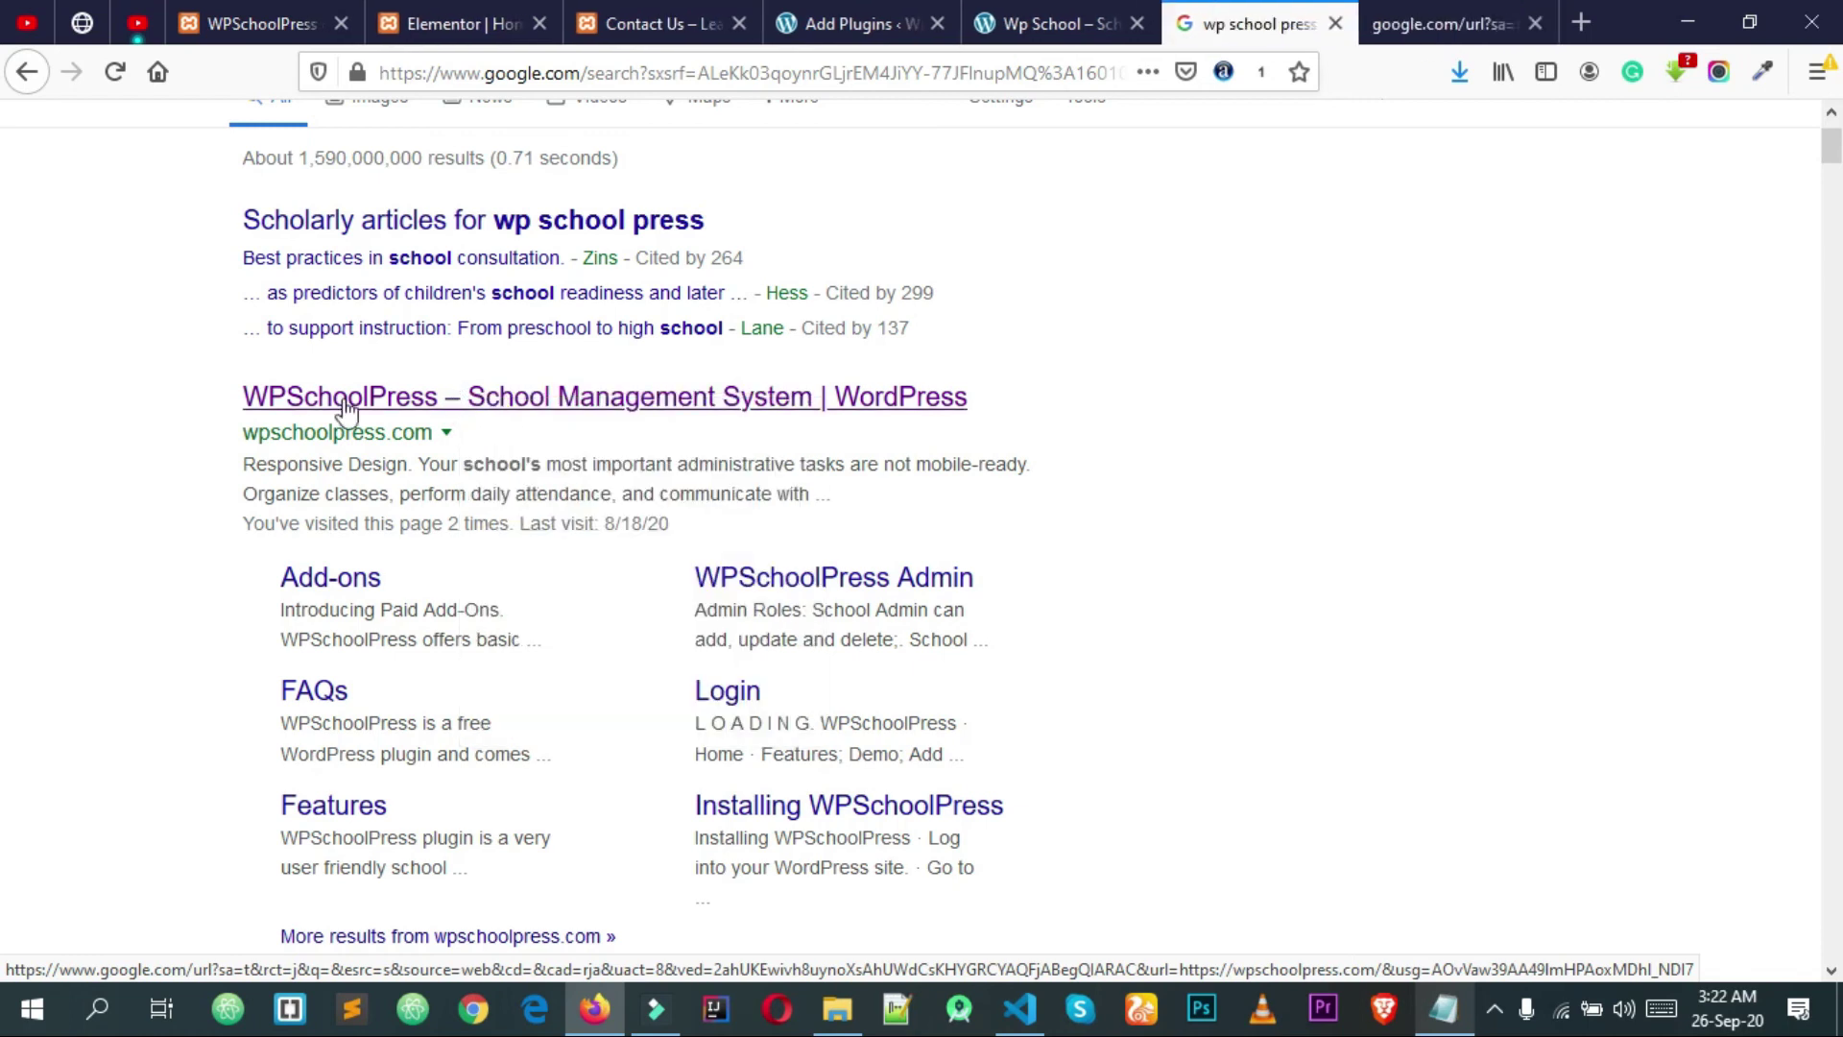
Step: Go to the Free Download page on the WPSchoolPress website
click(1464, 14)
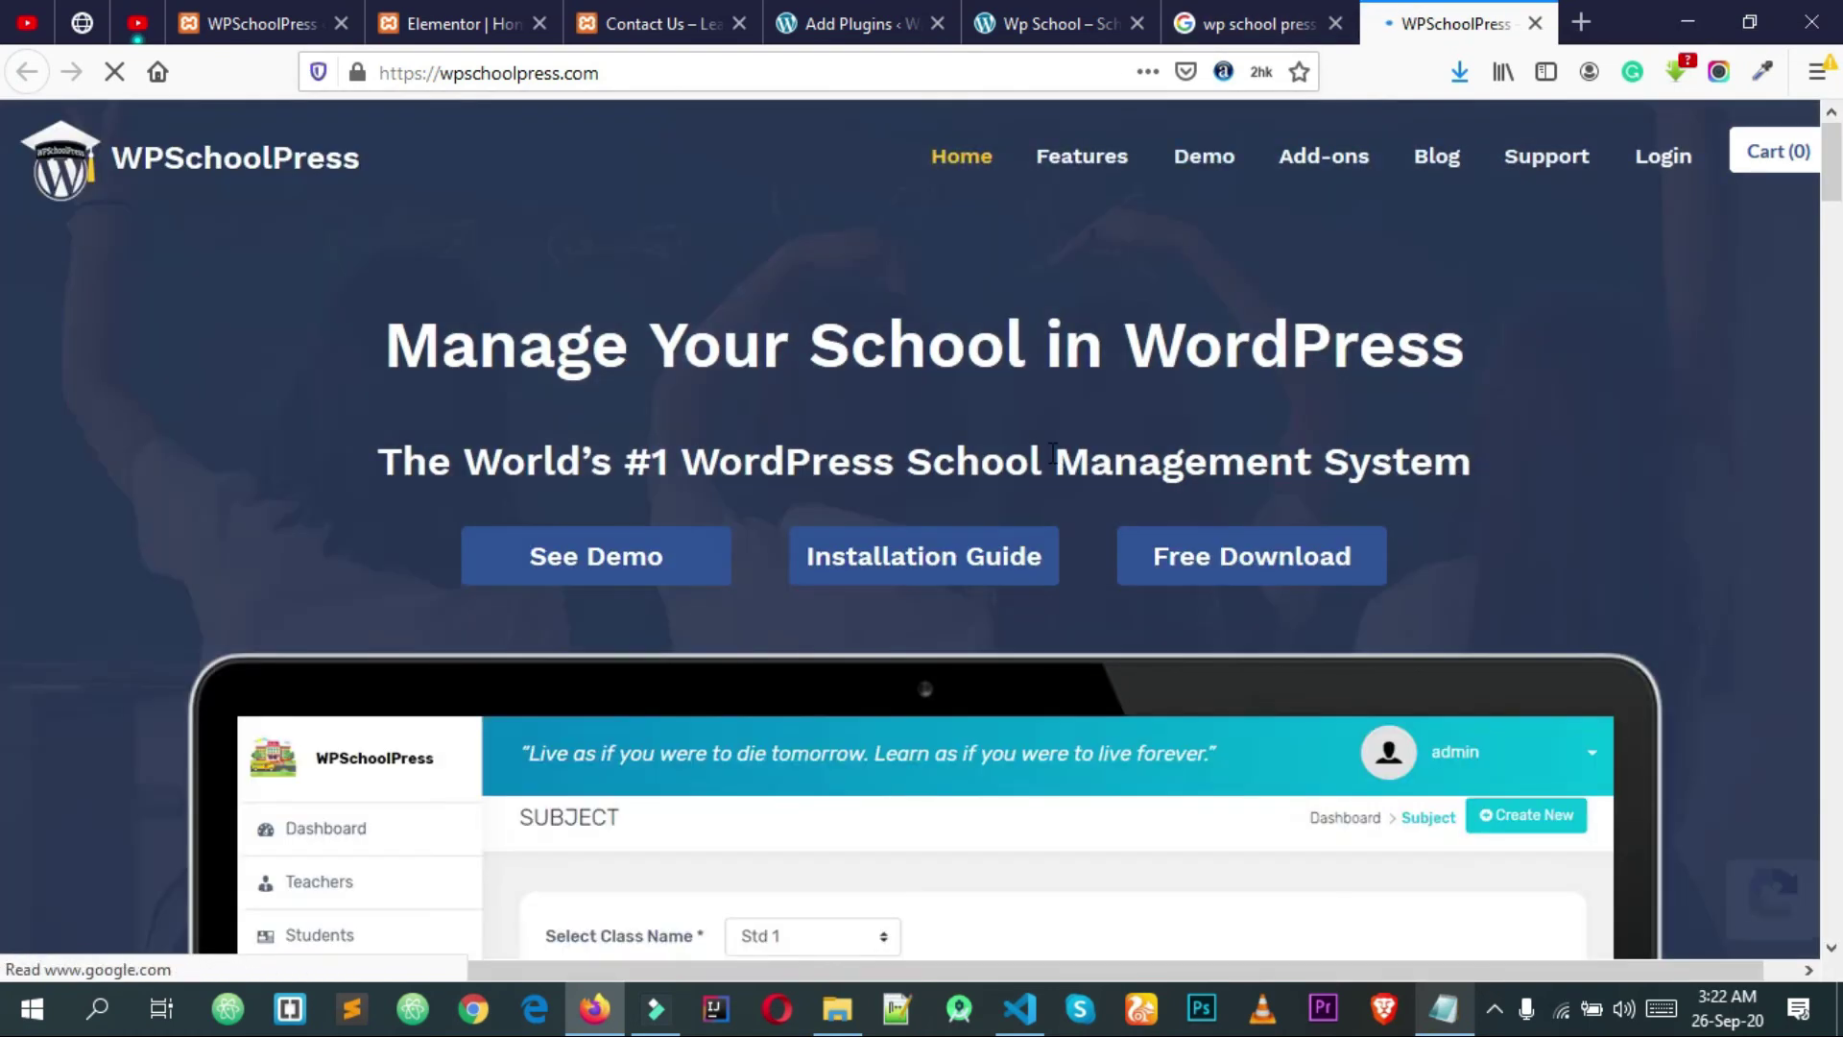
scroll(1053, 454, down, 3)
scroll(1053, 454, up, 3)
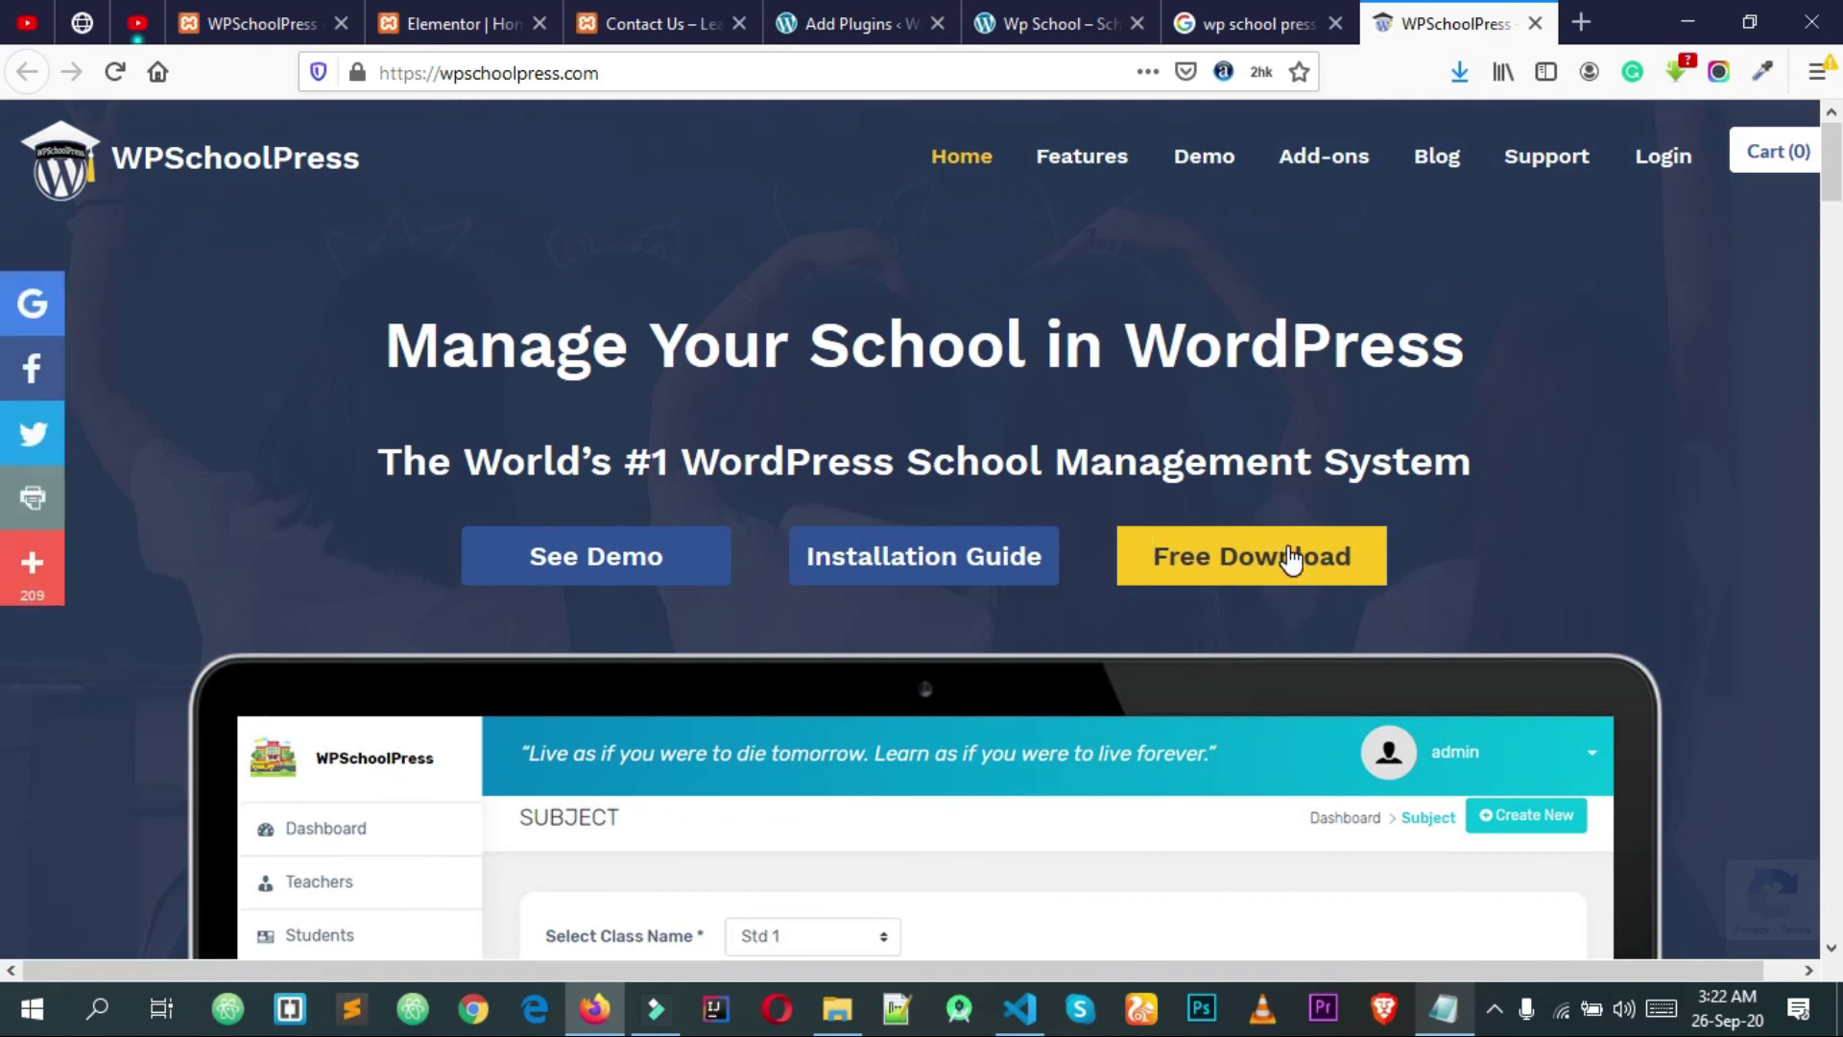
click(1282, 557)
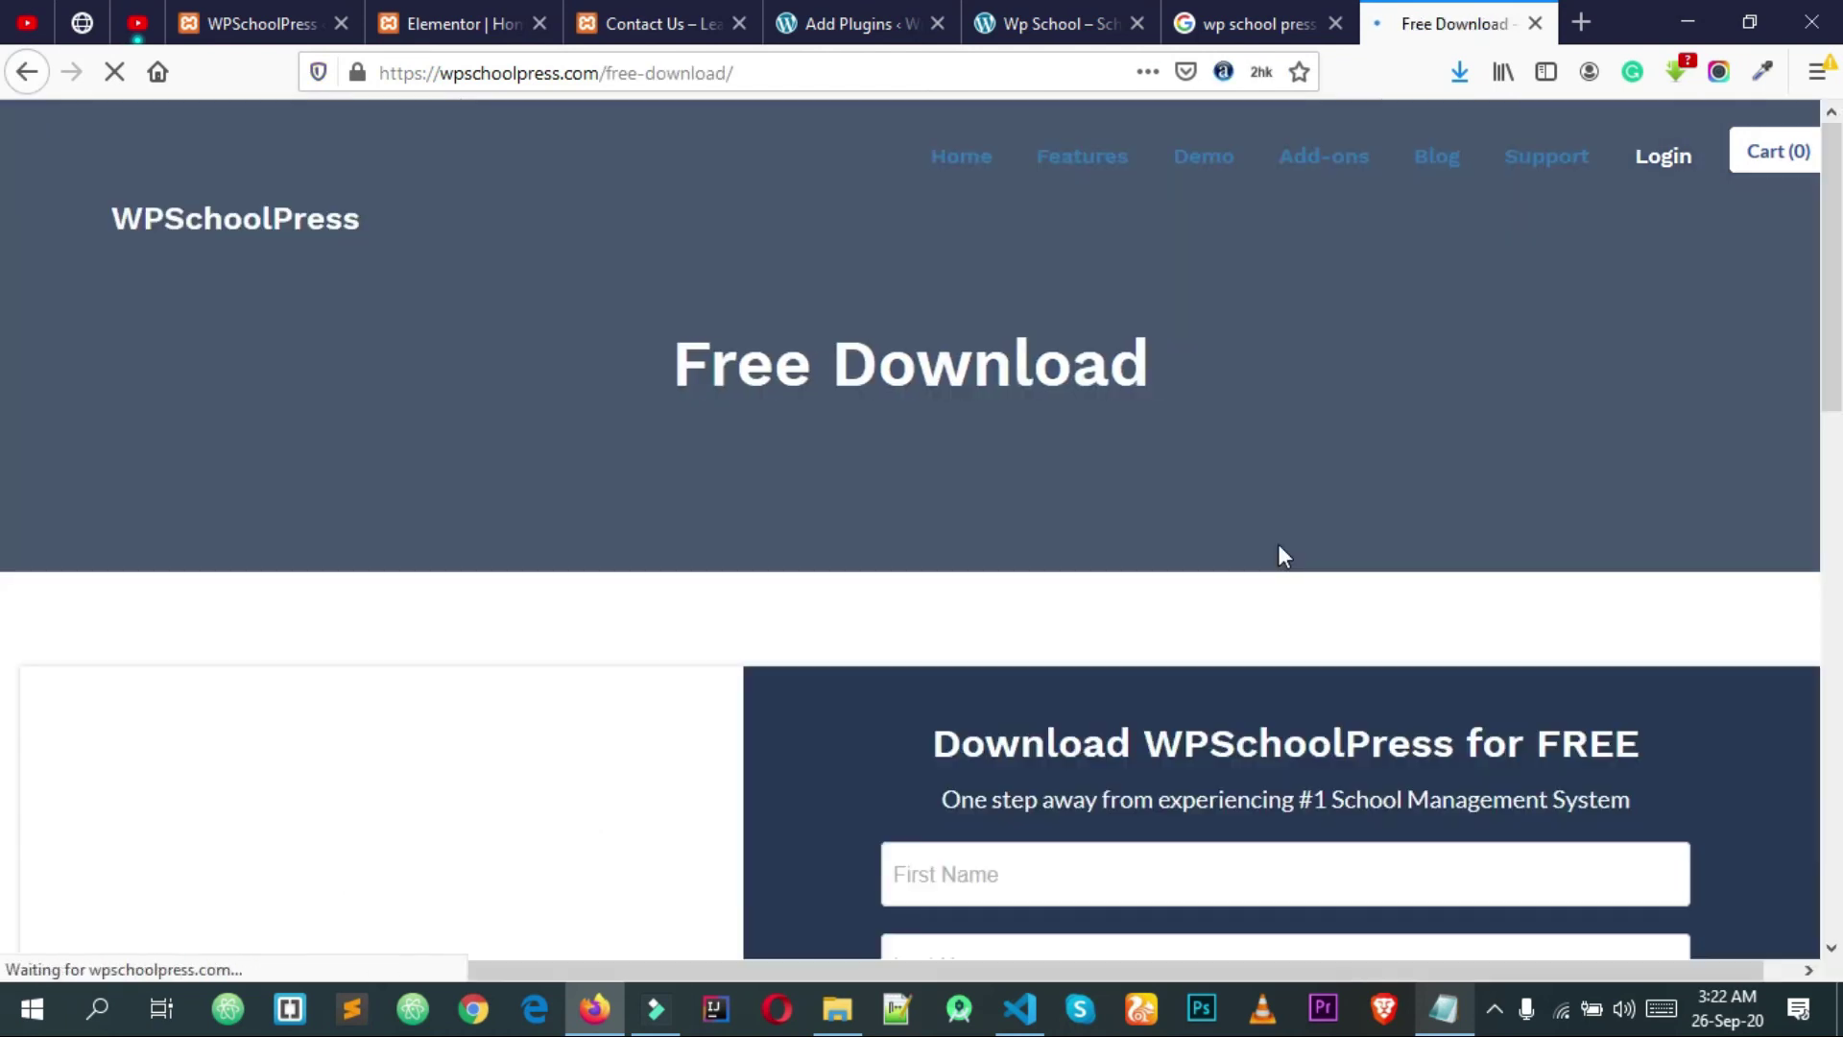
Step: Look over the download sign-up form's 'who are you' and country dropdowns without changing them
click(1455, 73)
click(1456, 73)
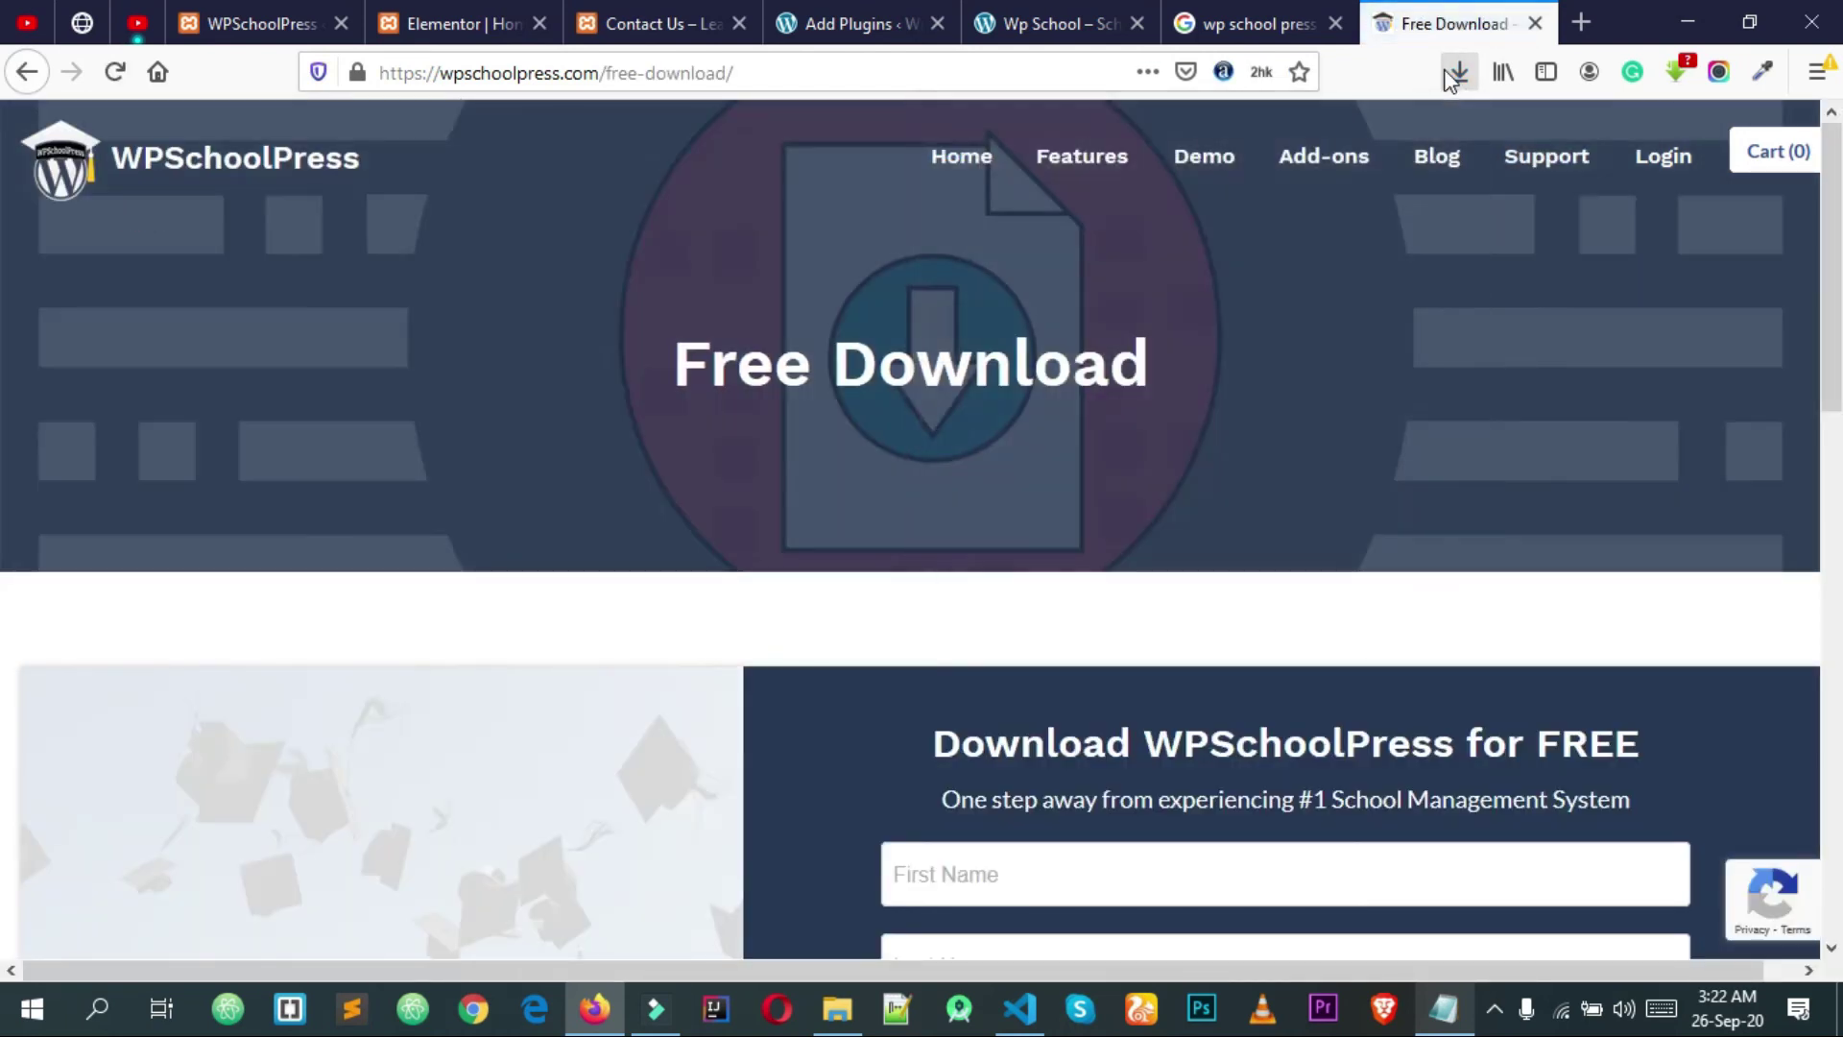
scroll(1446, 363, down, 7)
scroll(1446, 363, down, 5)
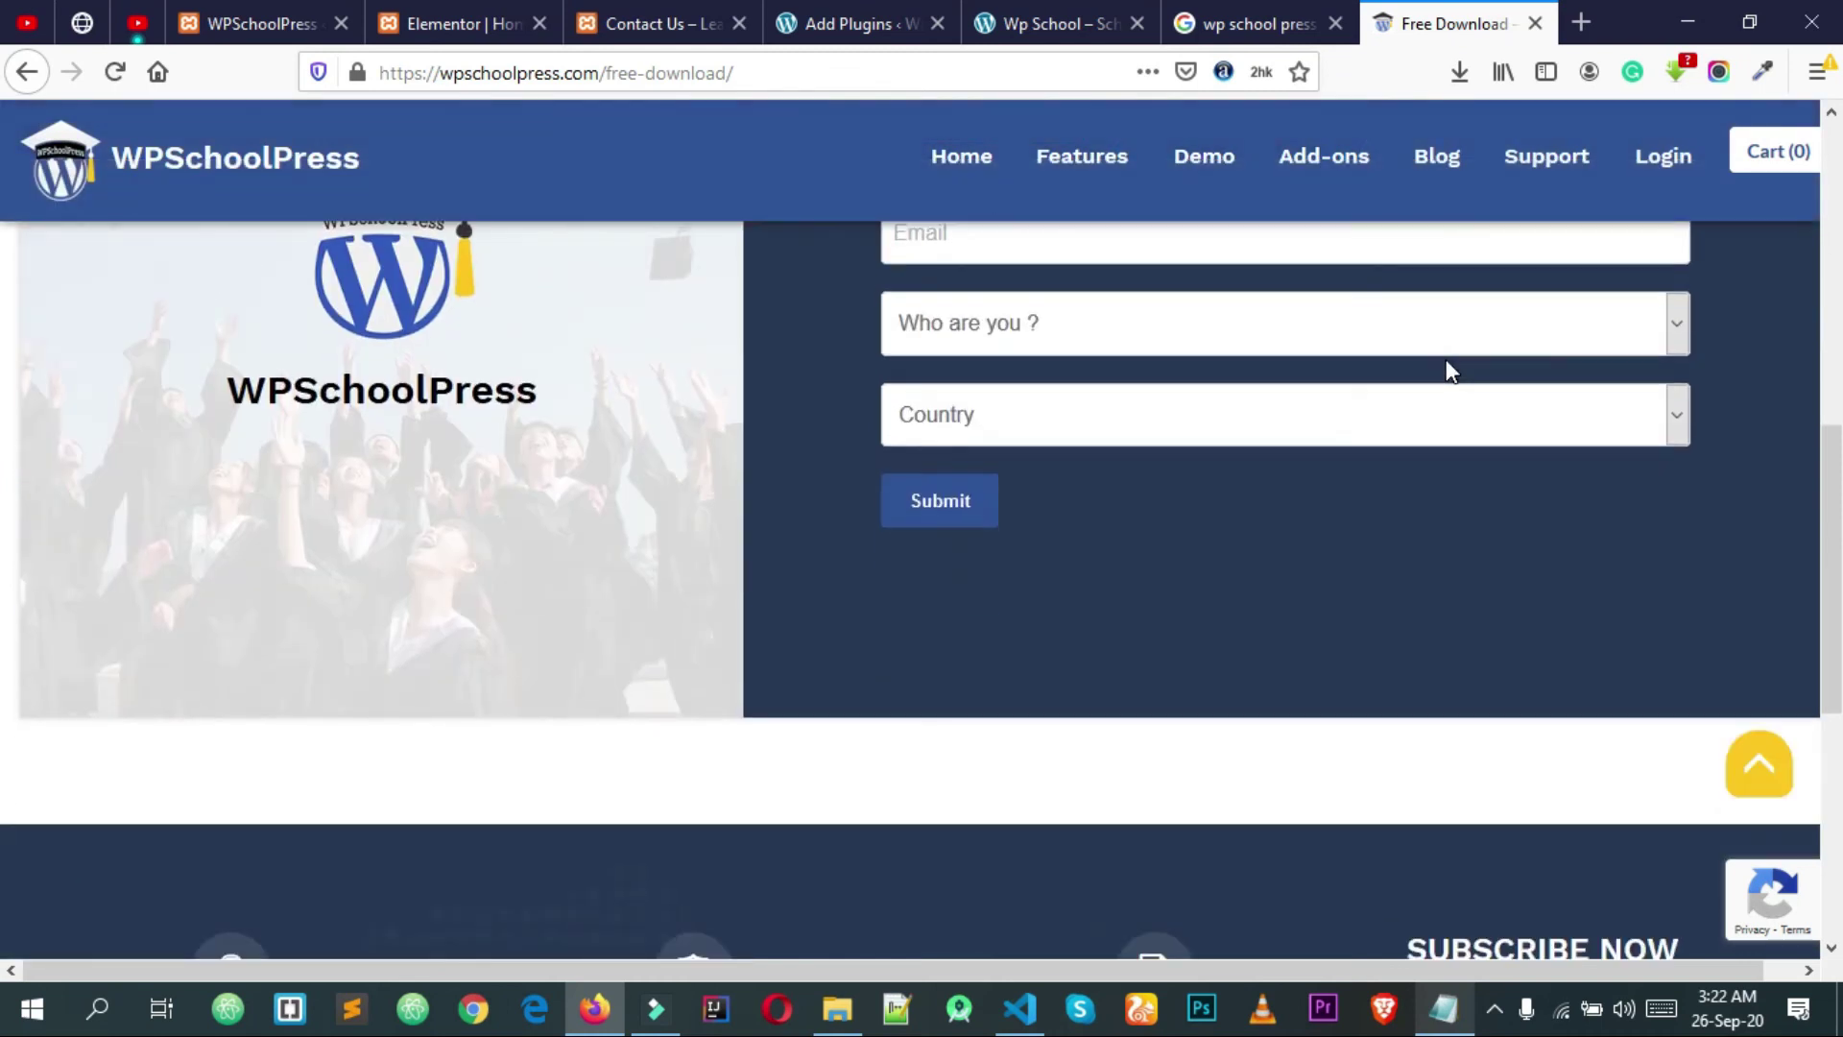
scroll(1446, 359, up, 9)
scroll(1447, 360, up, 2)
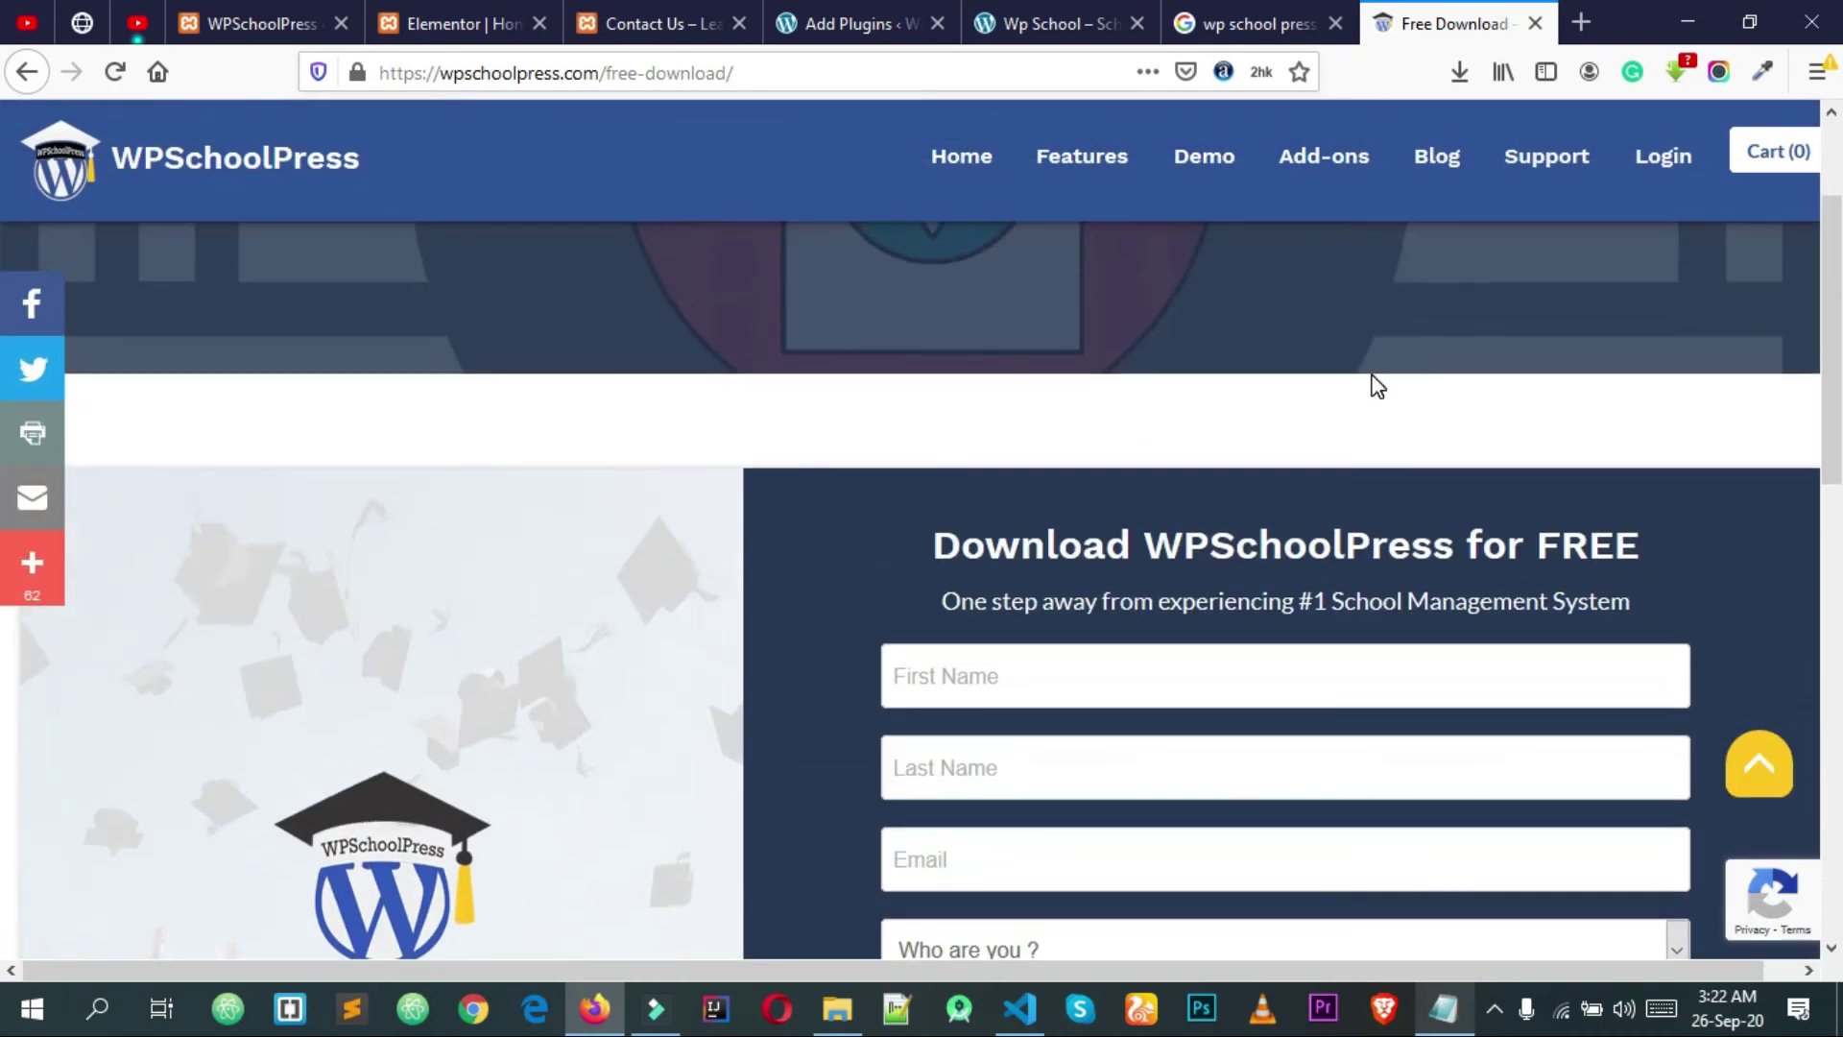
scroll(1373, 379, down, 4)
scroll(1253, 403, up, 2)
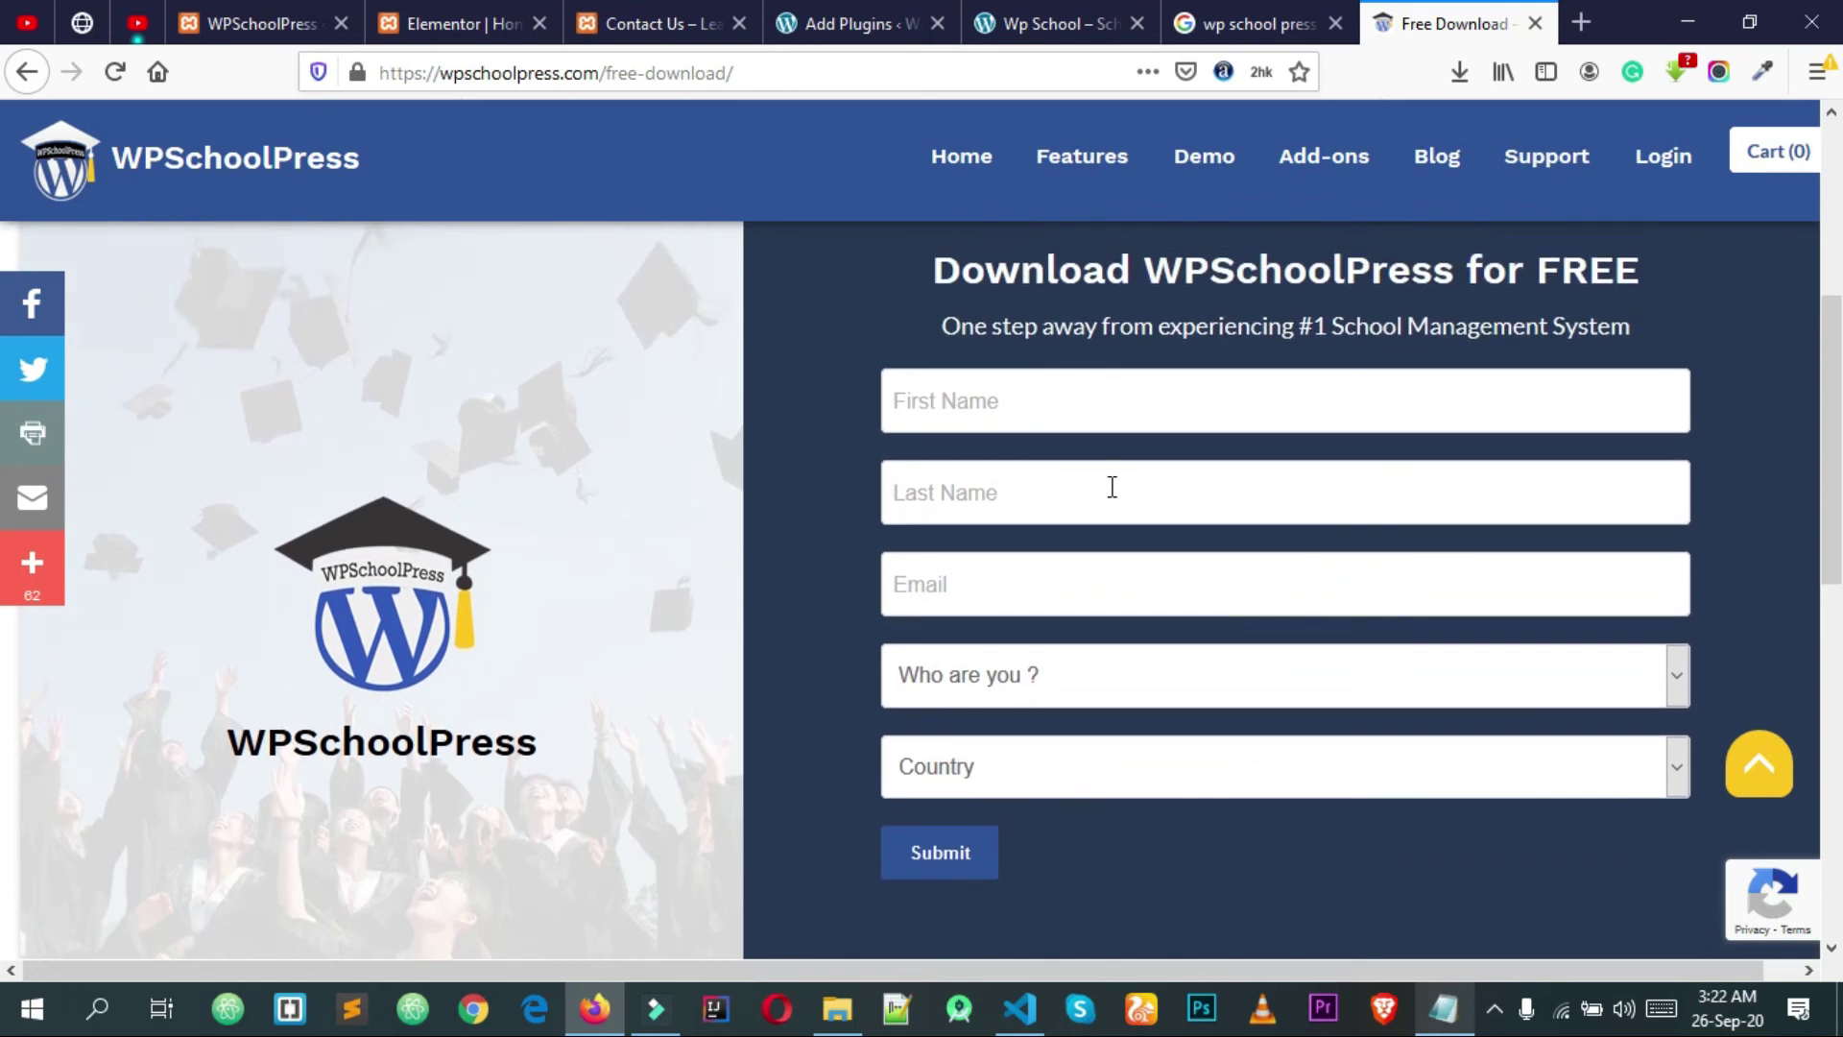
click(1119, 692)
click(1119, 692)
click(1139, 769)
click(1140, 774)
Step: Close the Free Download tab to return to the wp school press Google results
scroll(999, 453, up, 5)
scroll(1005, 449, down, 5)
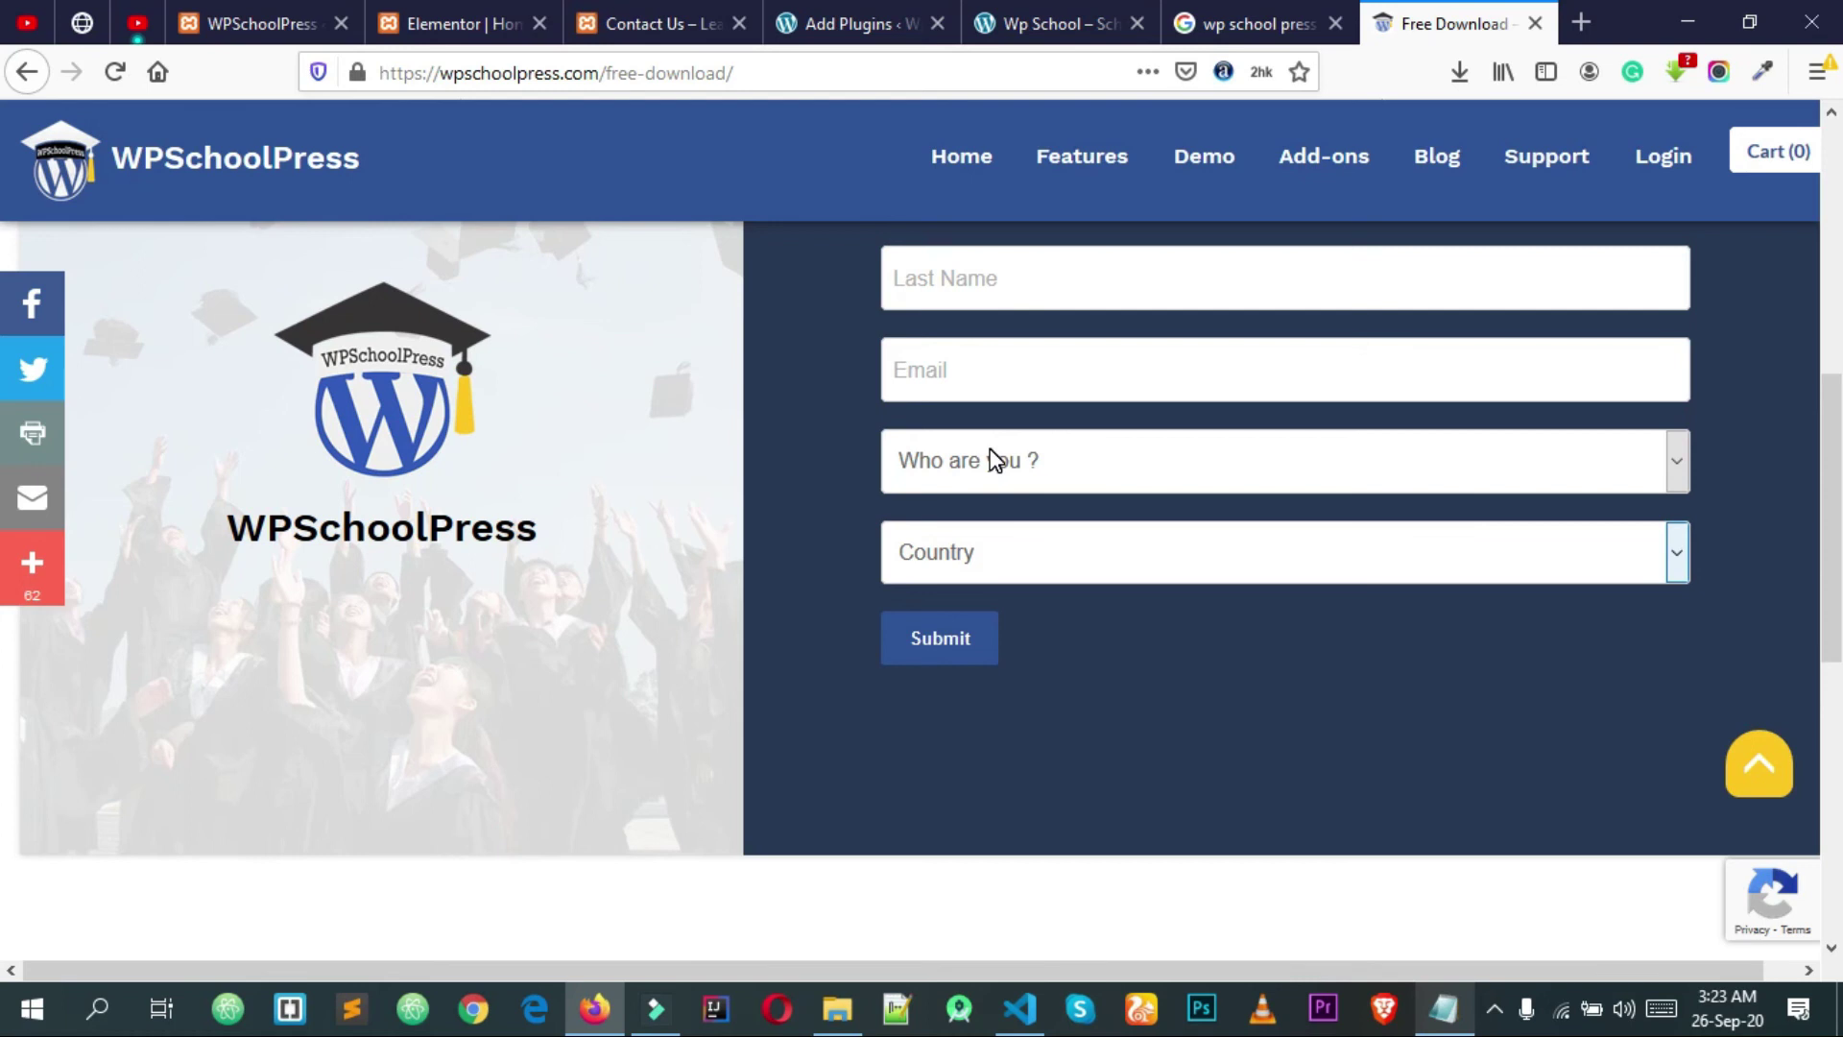
scroll(993, 458, up, 5)
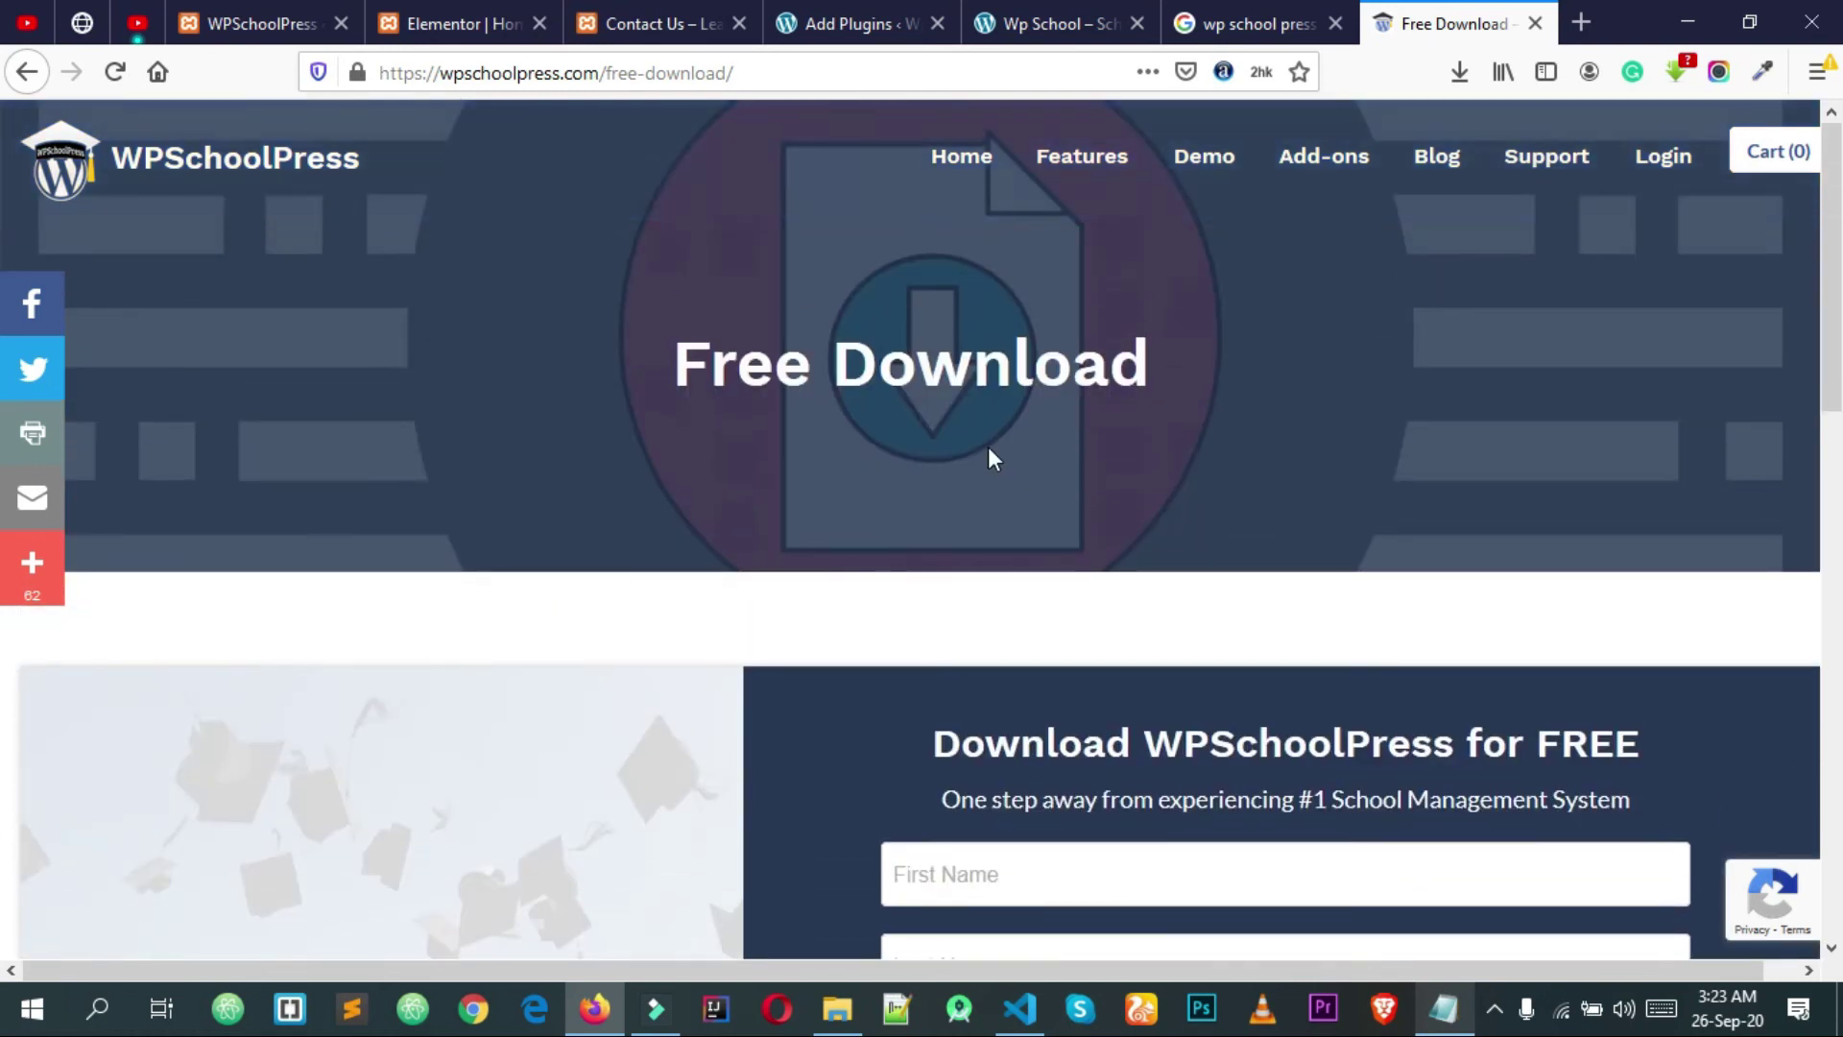
click(1538, 22)
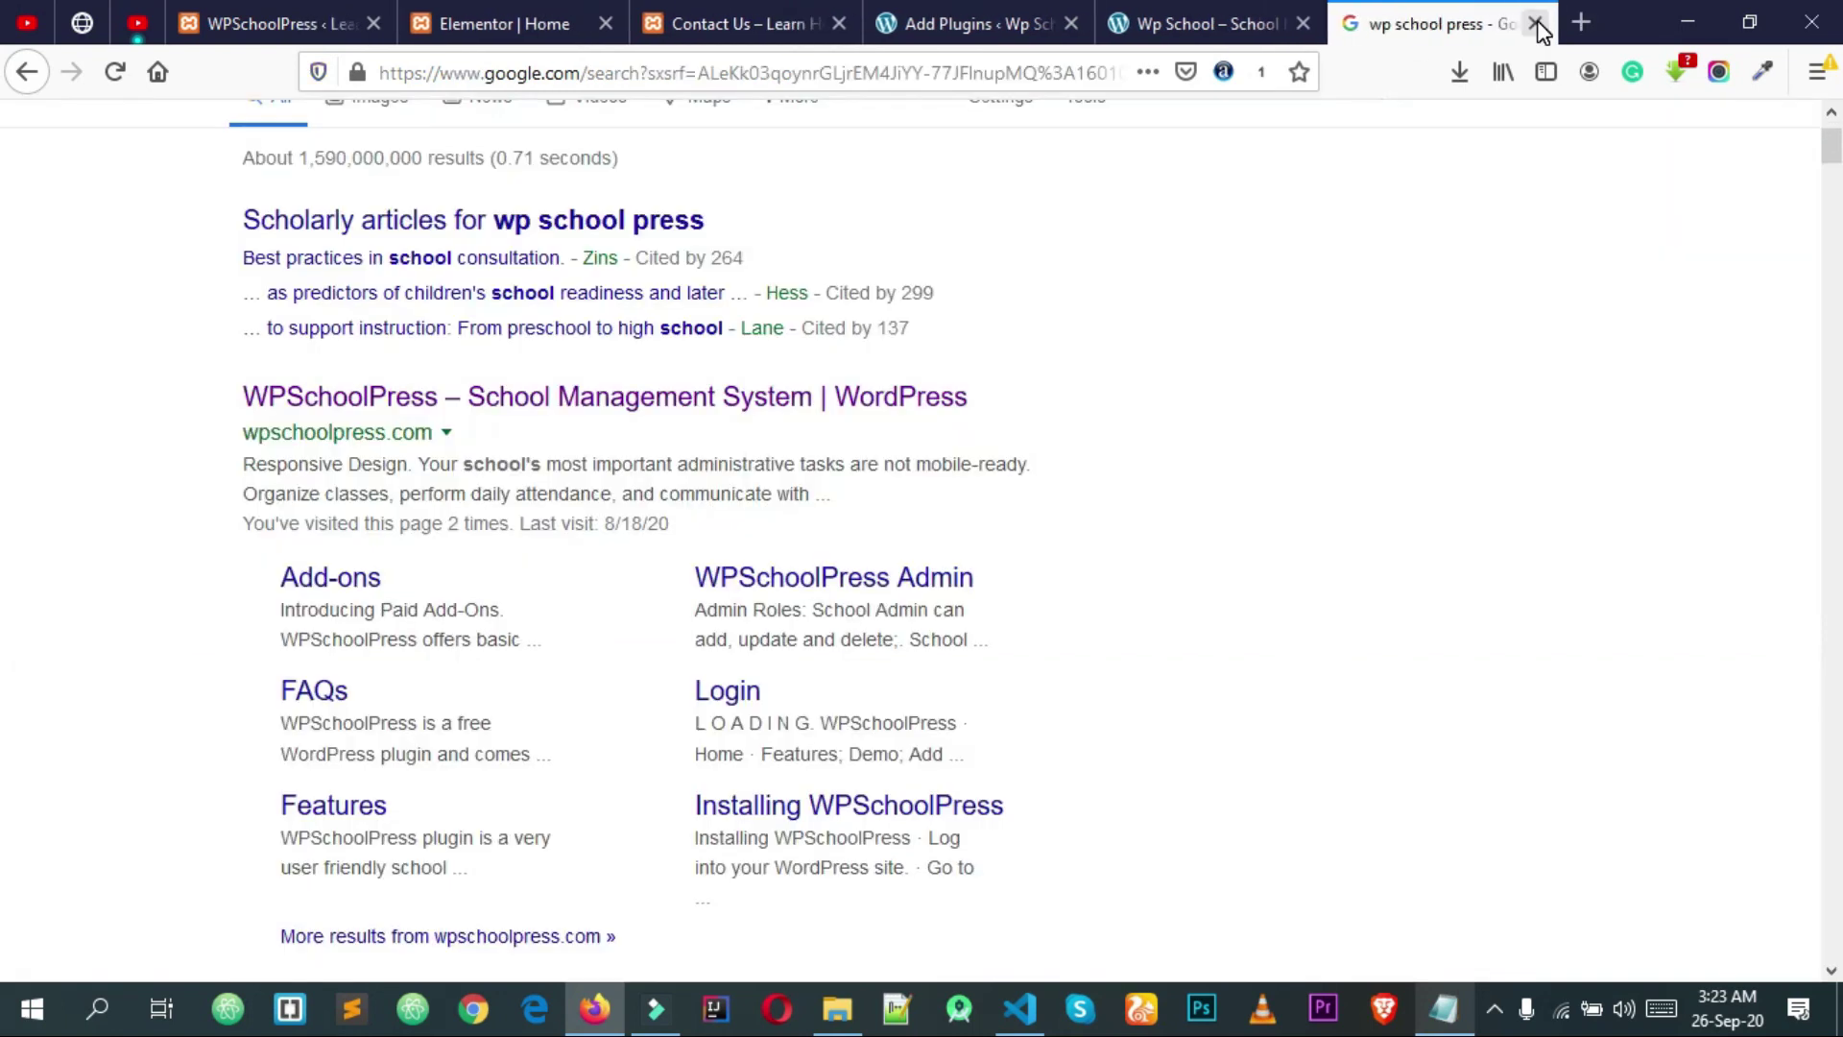
Step: Close the Google tab and show the Upload Plugin area on WordPress's Add Plugins page
click(1537, 23)
click(1200, 23)
click(1311, 21)
click(1125, 21)
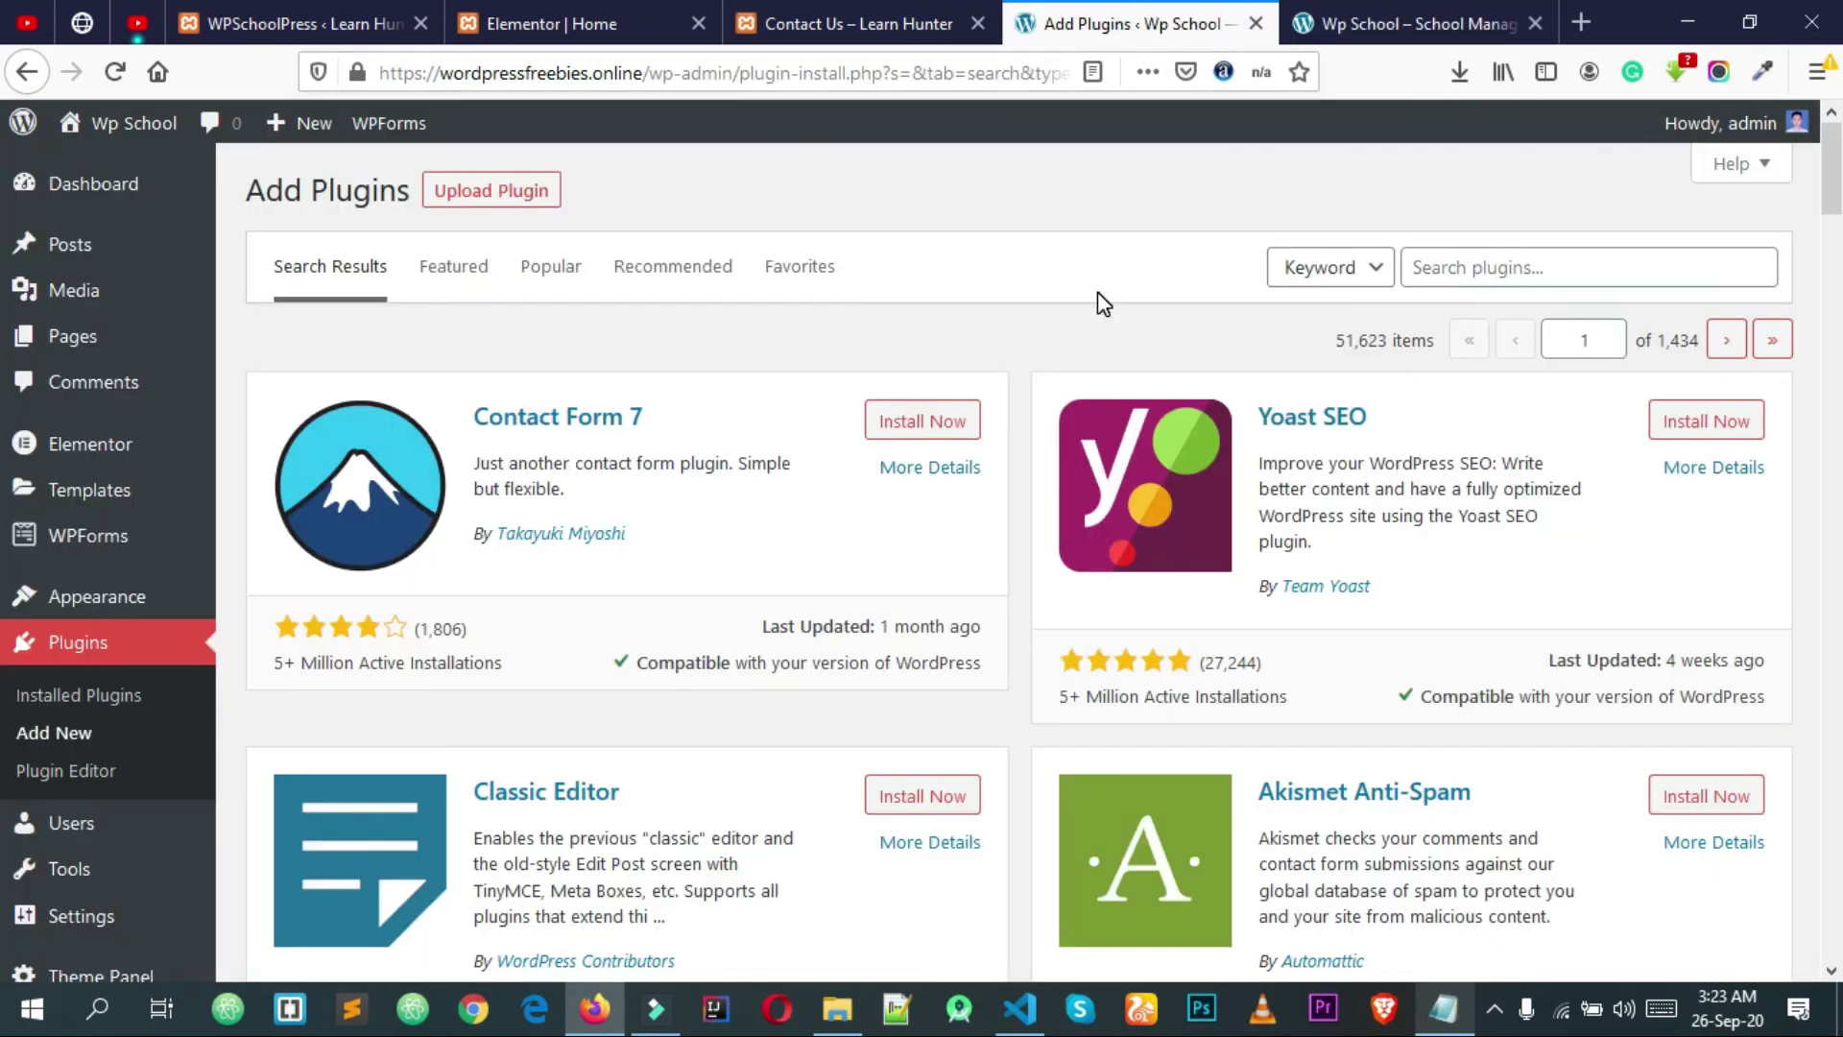
click(527, 199)
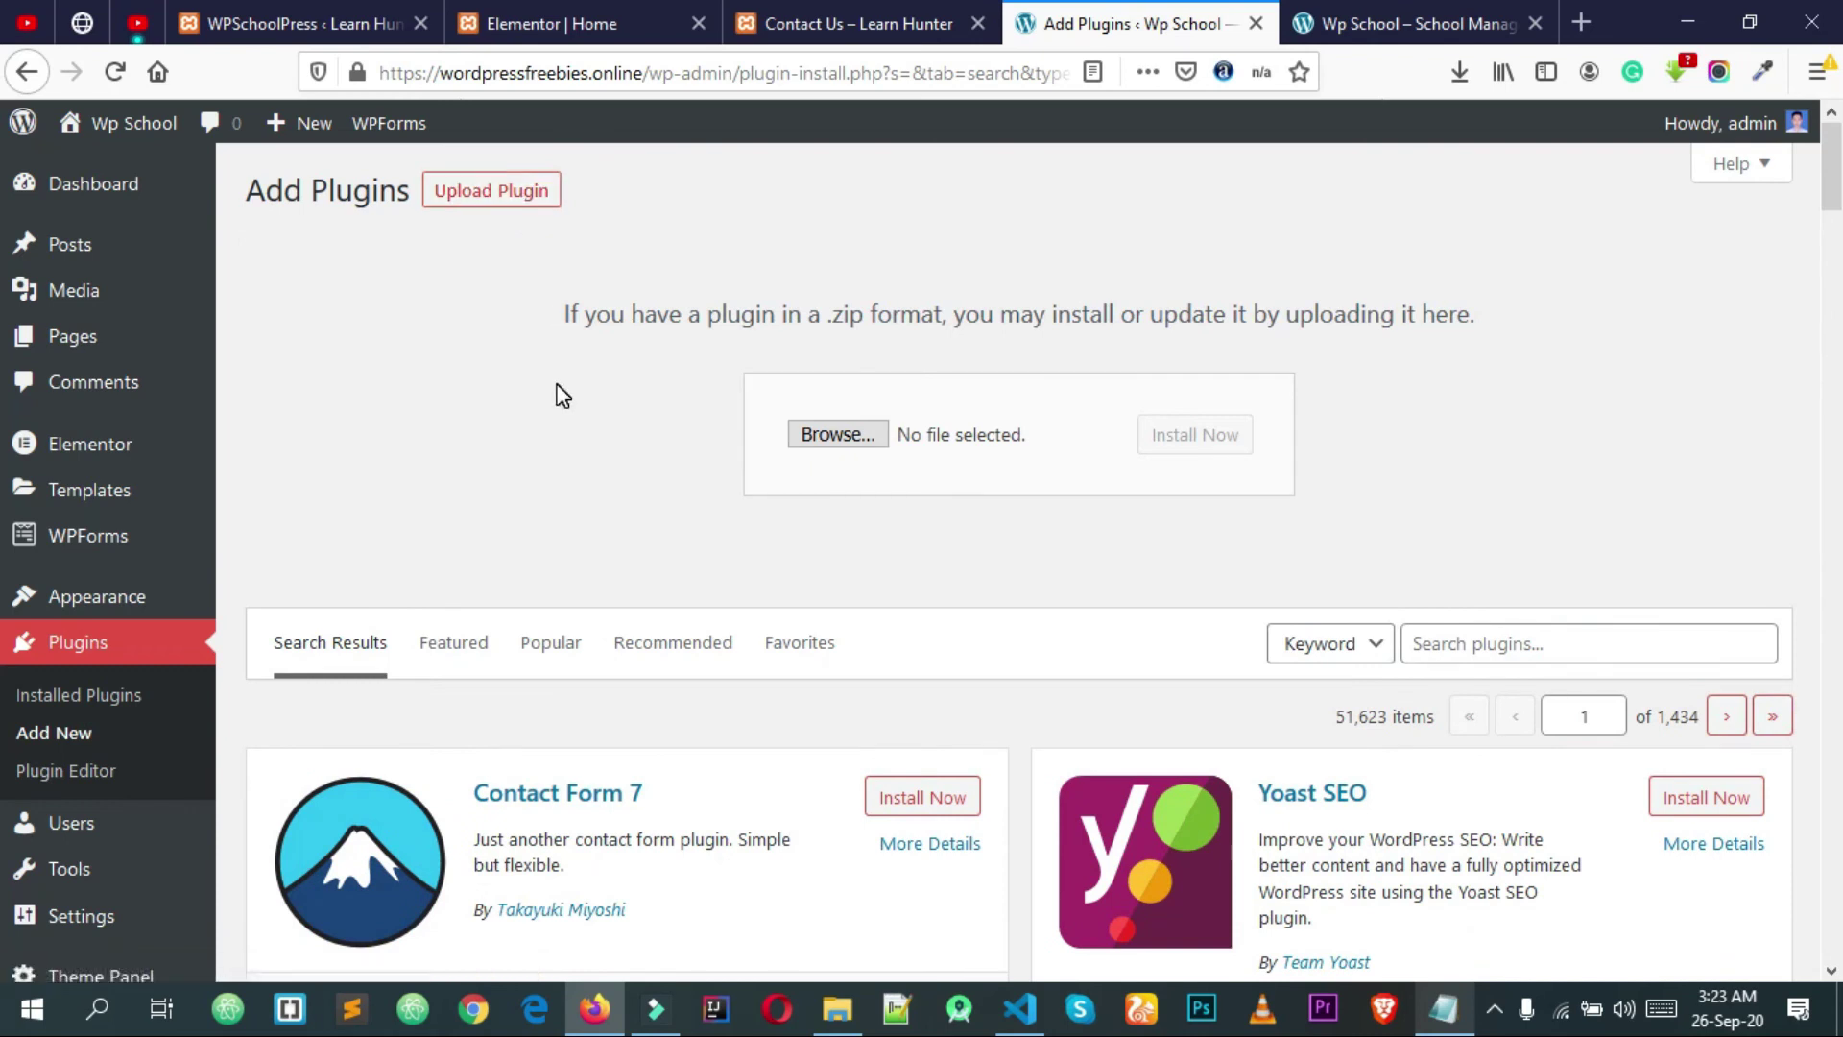
Step: Choose wpschoolpress.zip from its folder as the plugin file to upload
click(816, 428)
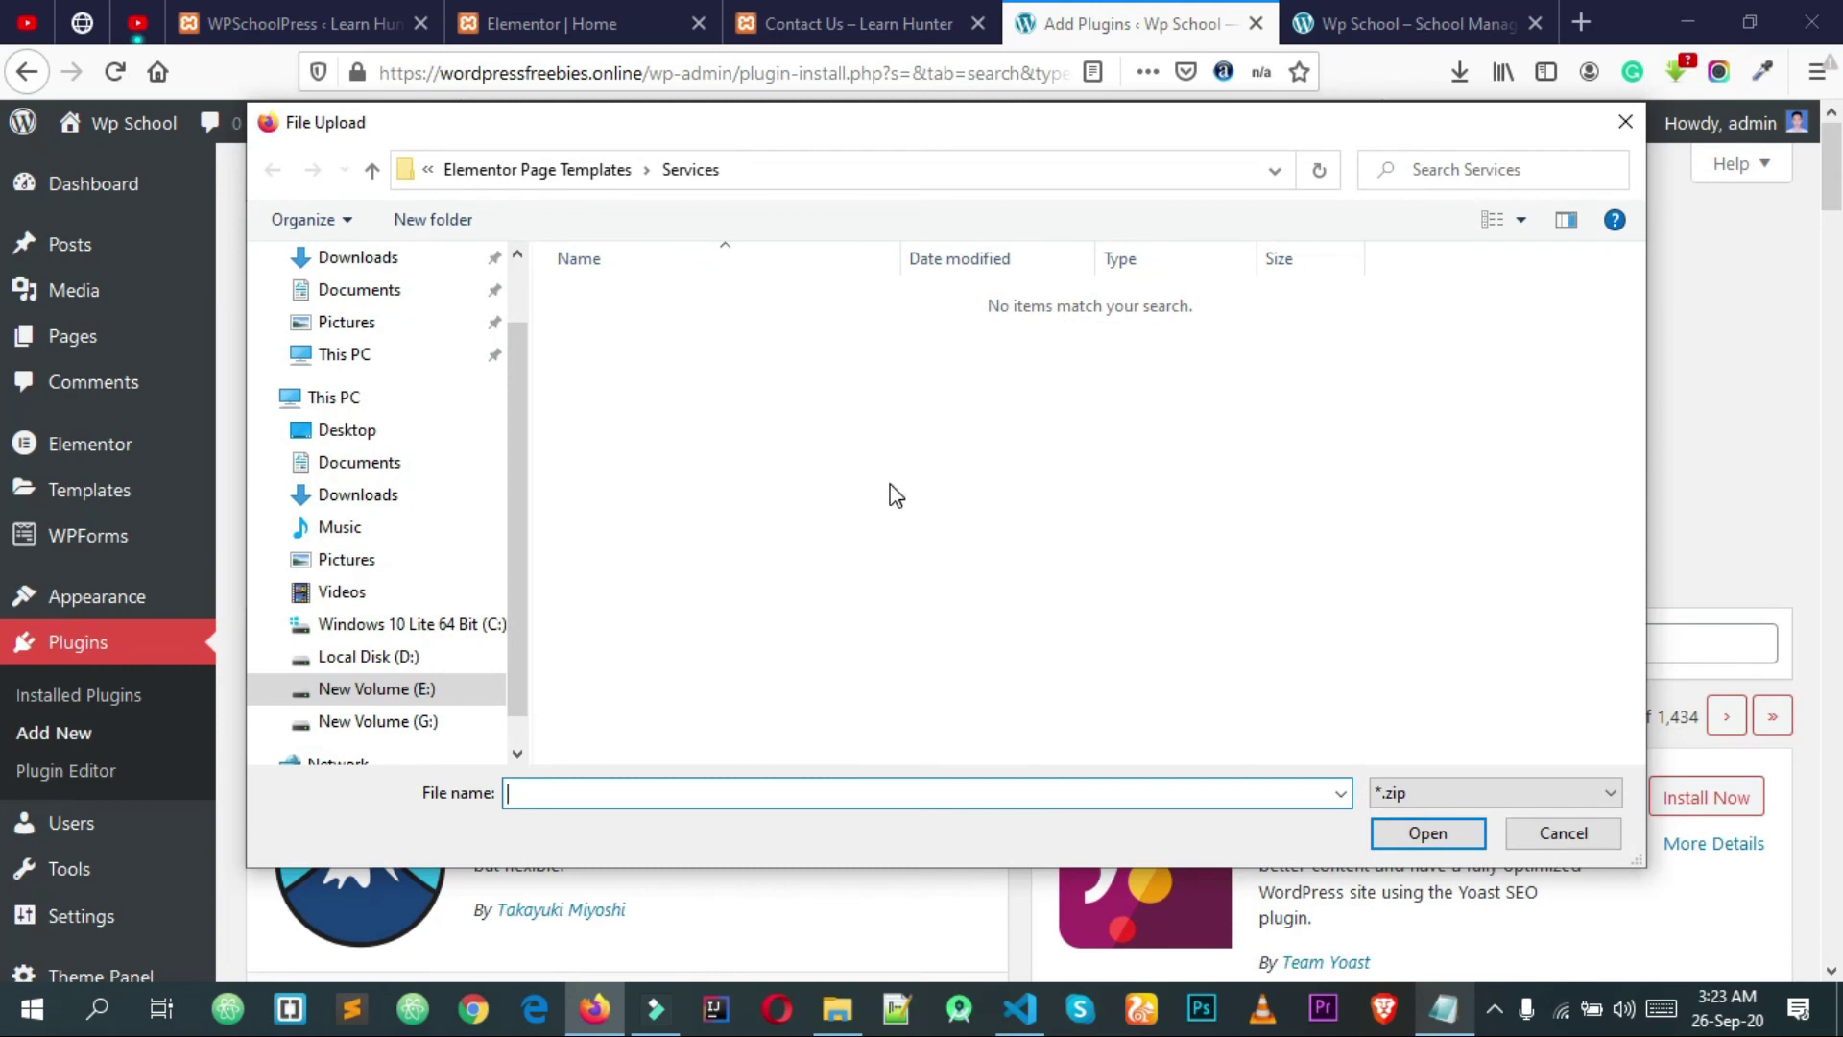
scroll(499, 379, up, 1)
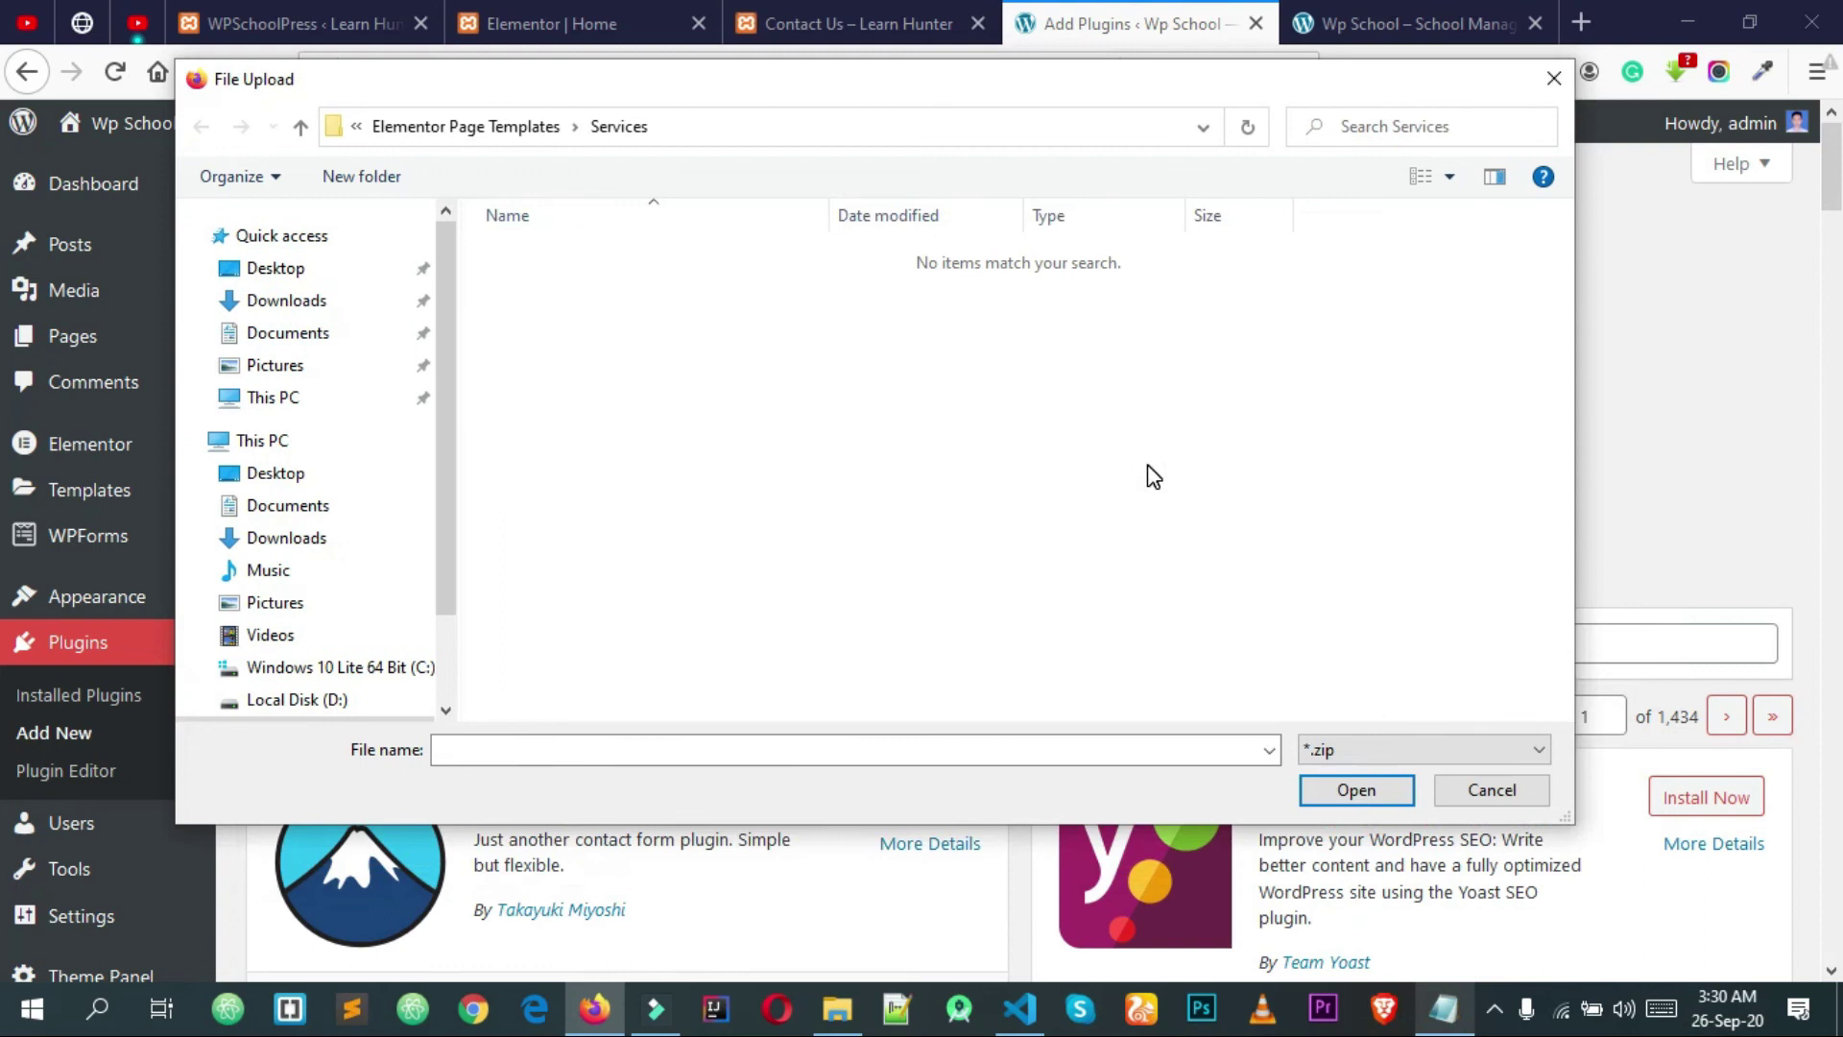
click(484, 125)
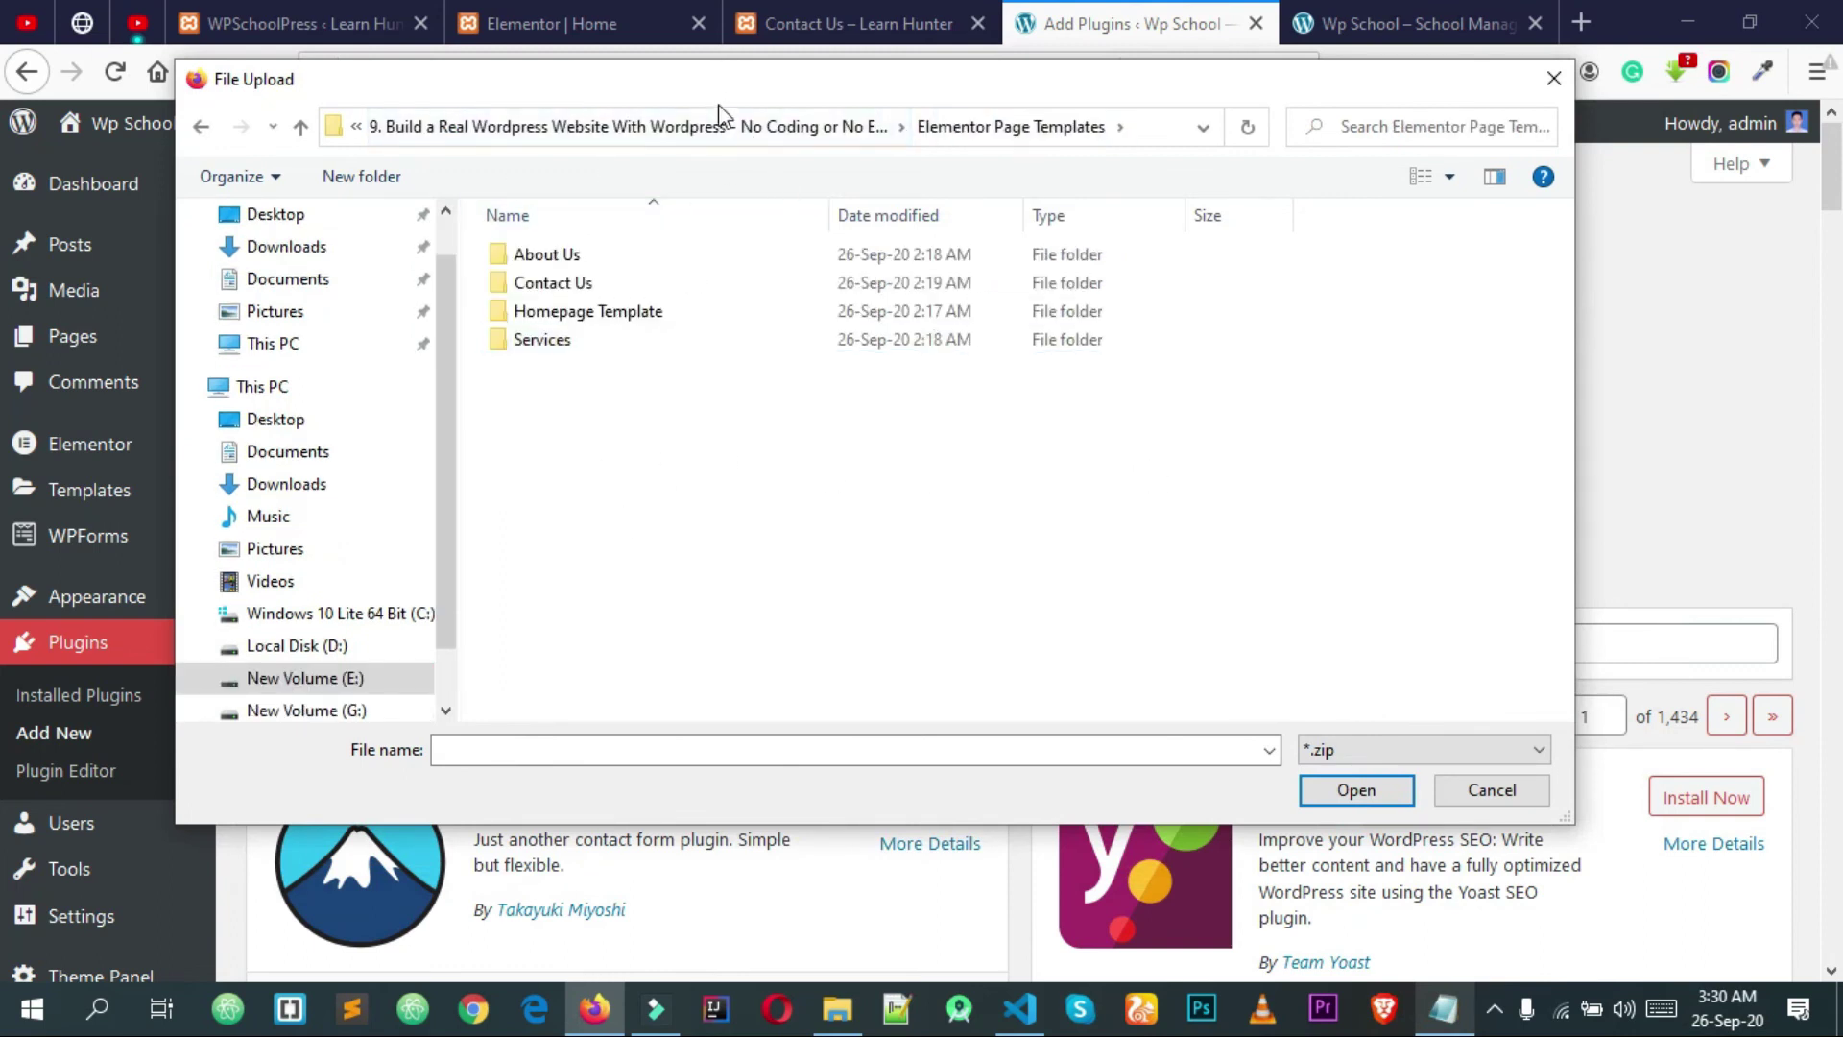
click(624, 126)
click(619, 369)
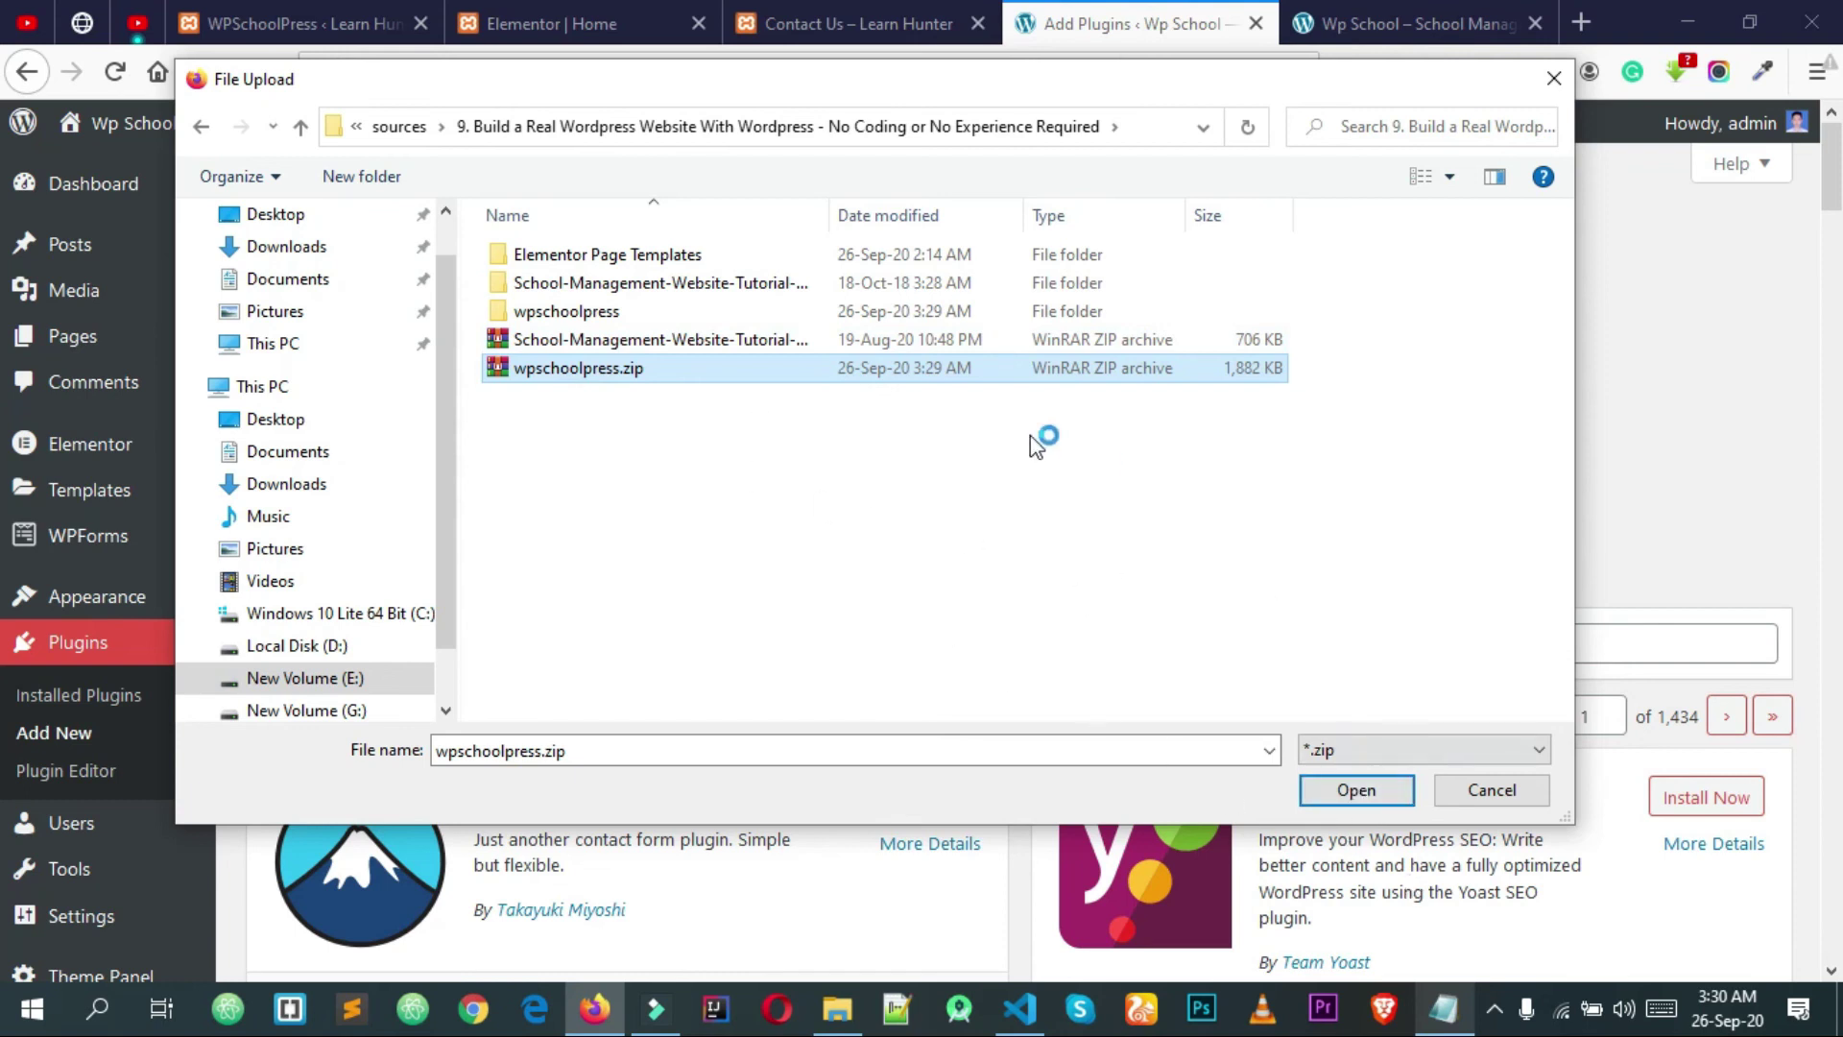
click(1300, 793)
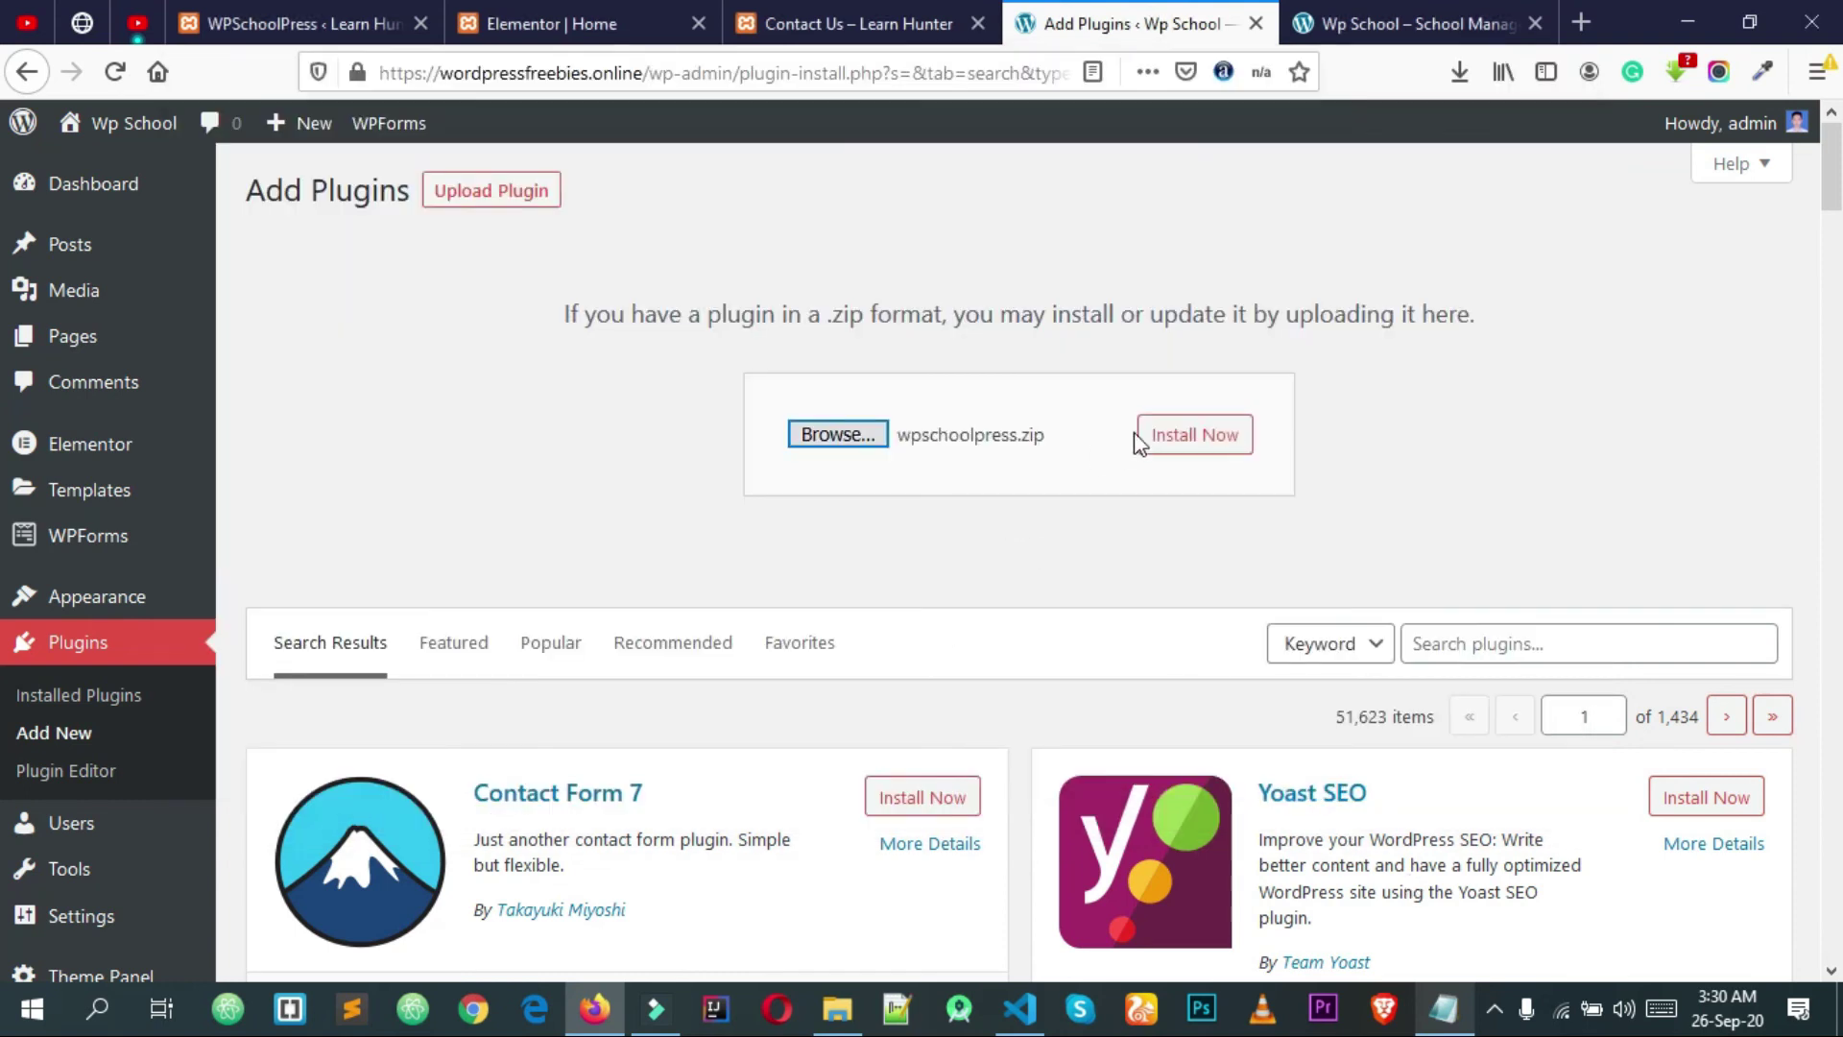
Step: Install the uploaded WPSchoolPress 2.1.2 plugin and activate it
click(1199, 440)
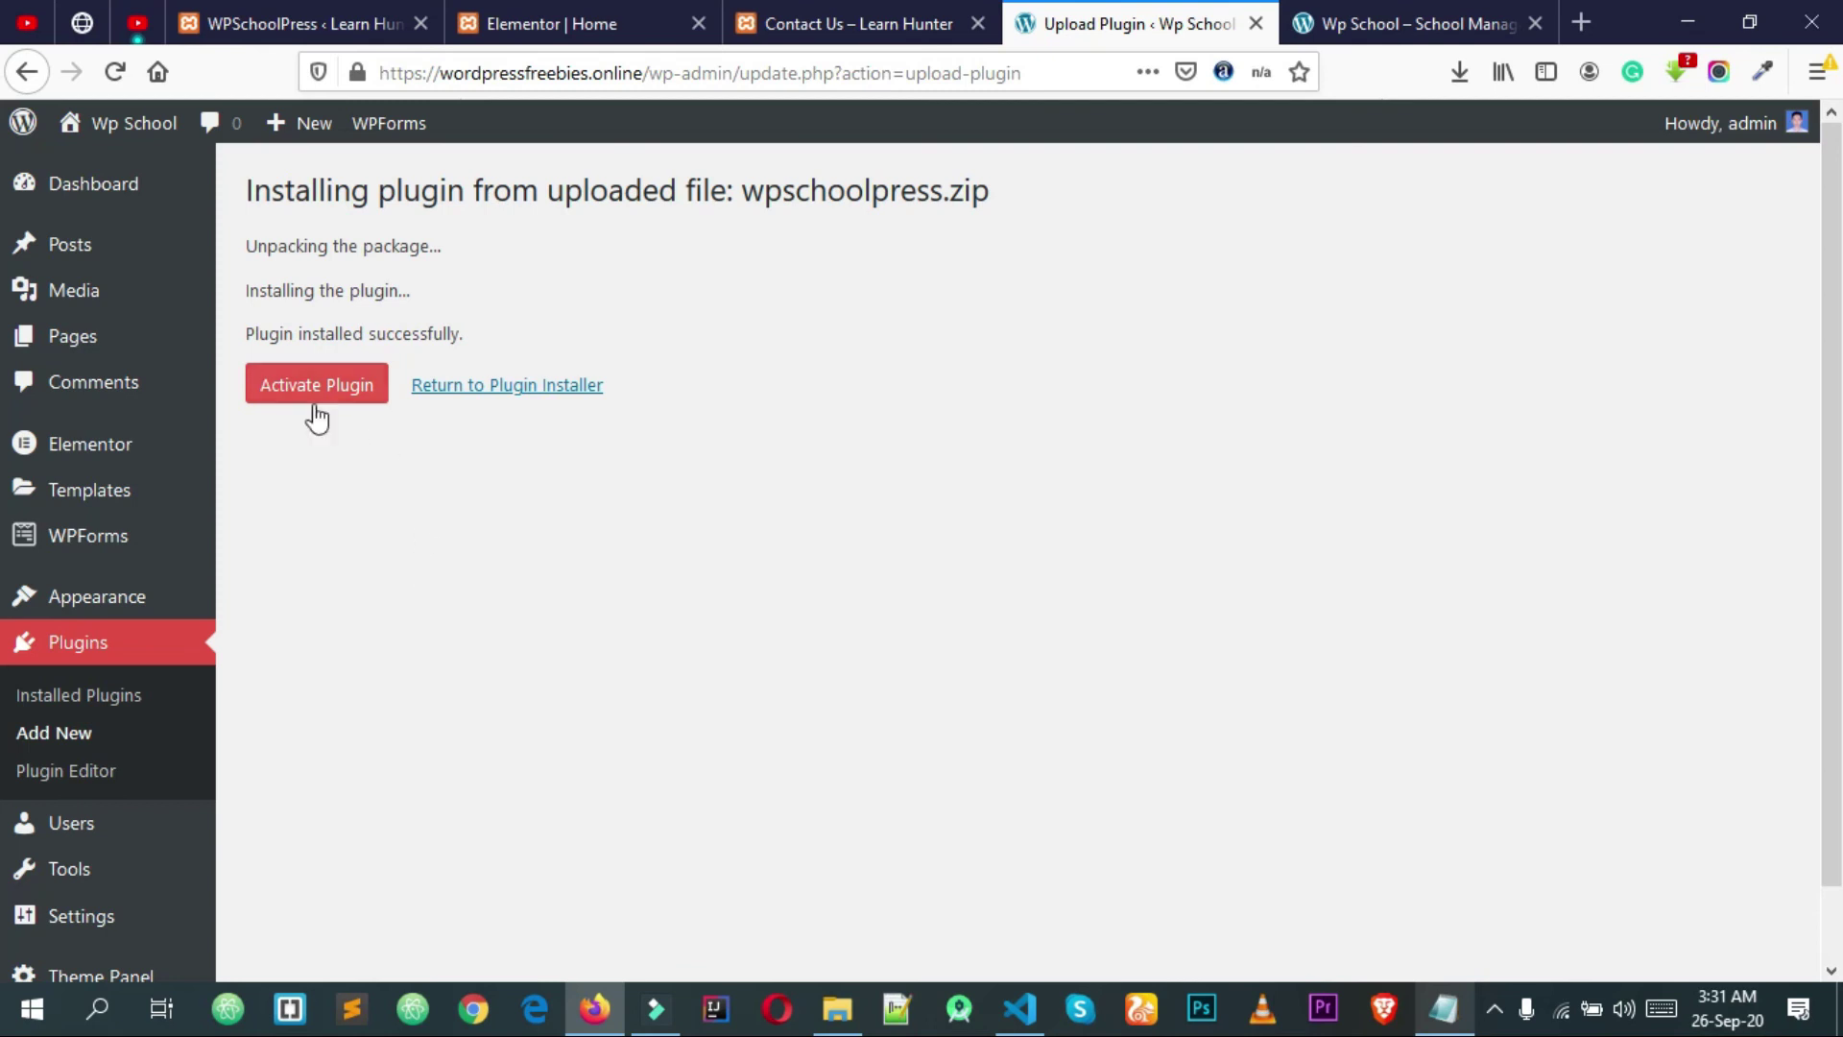
click(313, 385)
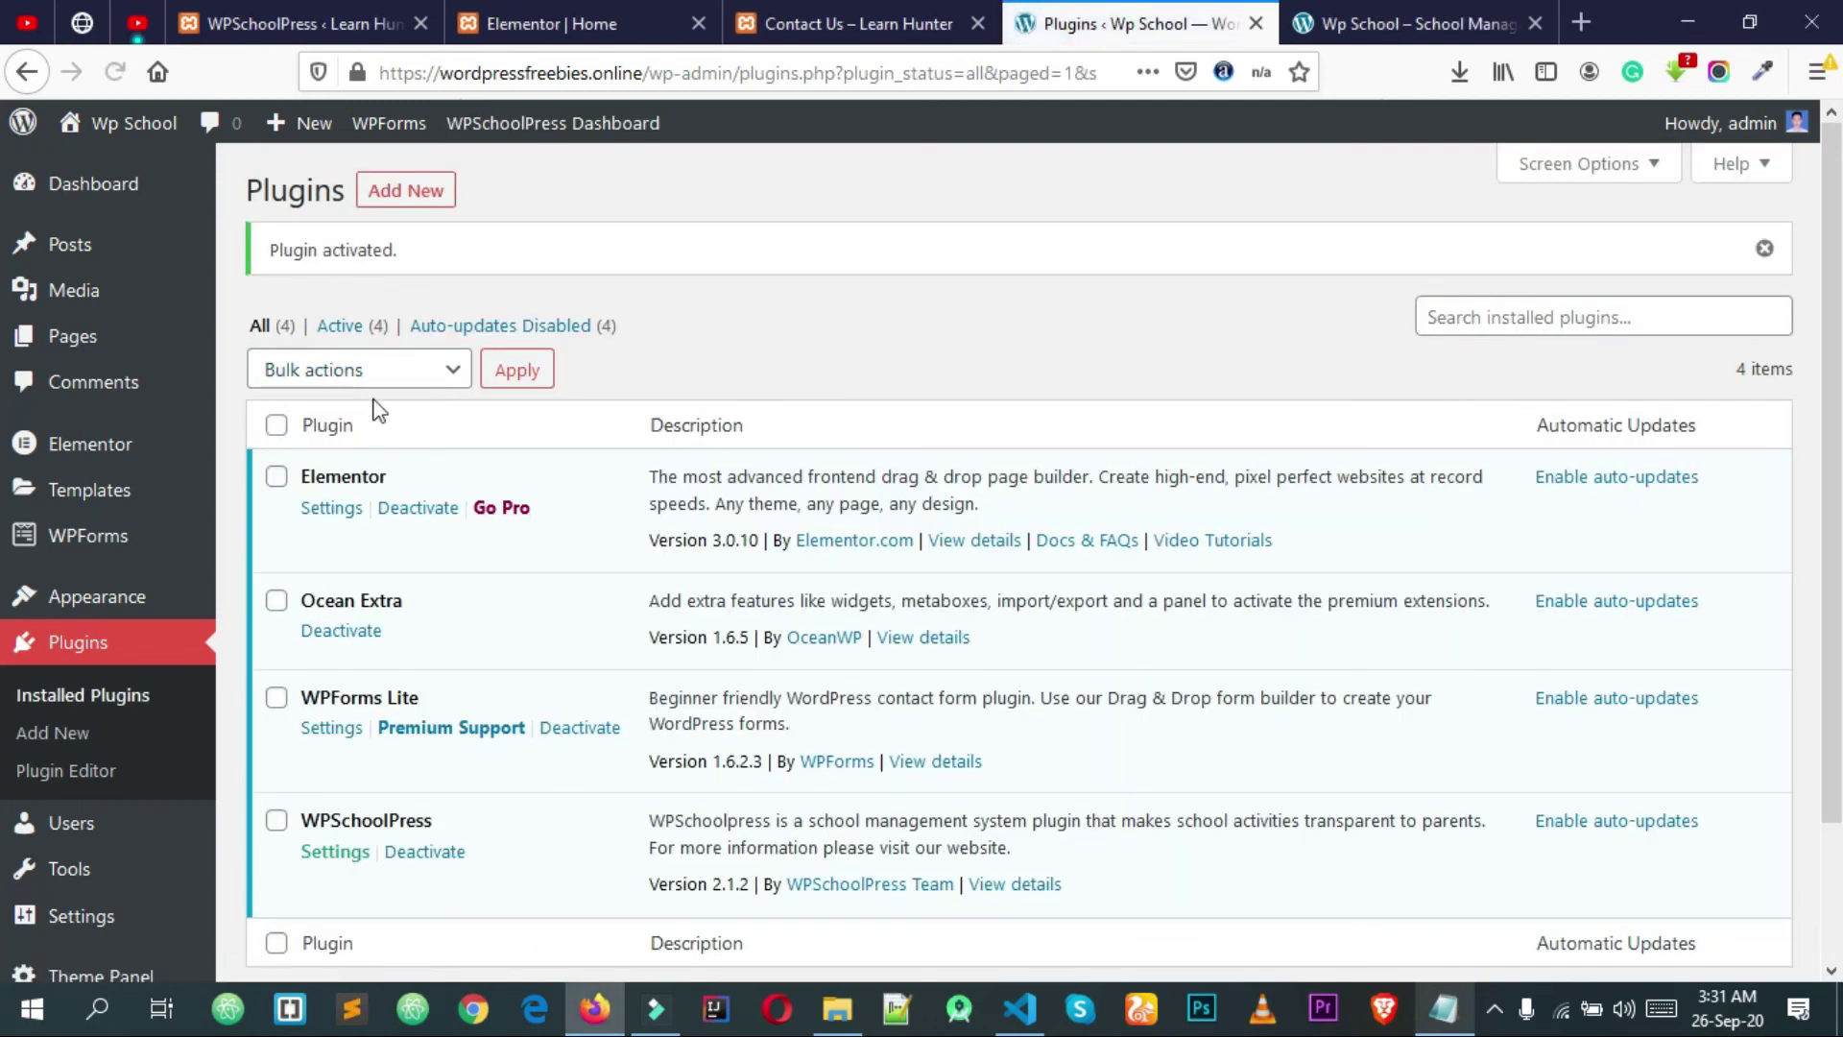
scroll(394, 408, down, 2)
scroll(397, 408, up, 1)
scroll(400, 418, up, 1)
Step: Reload the Plugins list and open the WPSchoolPress item in the admin sidebar
right_click(777, 338)
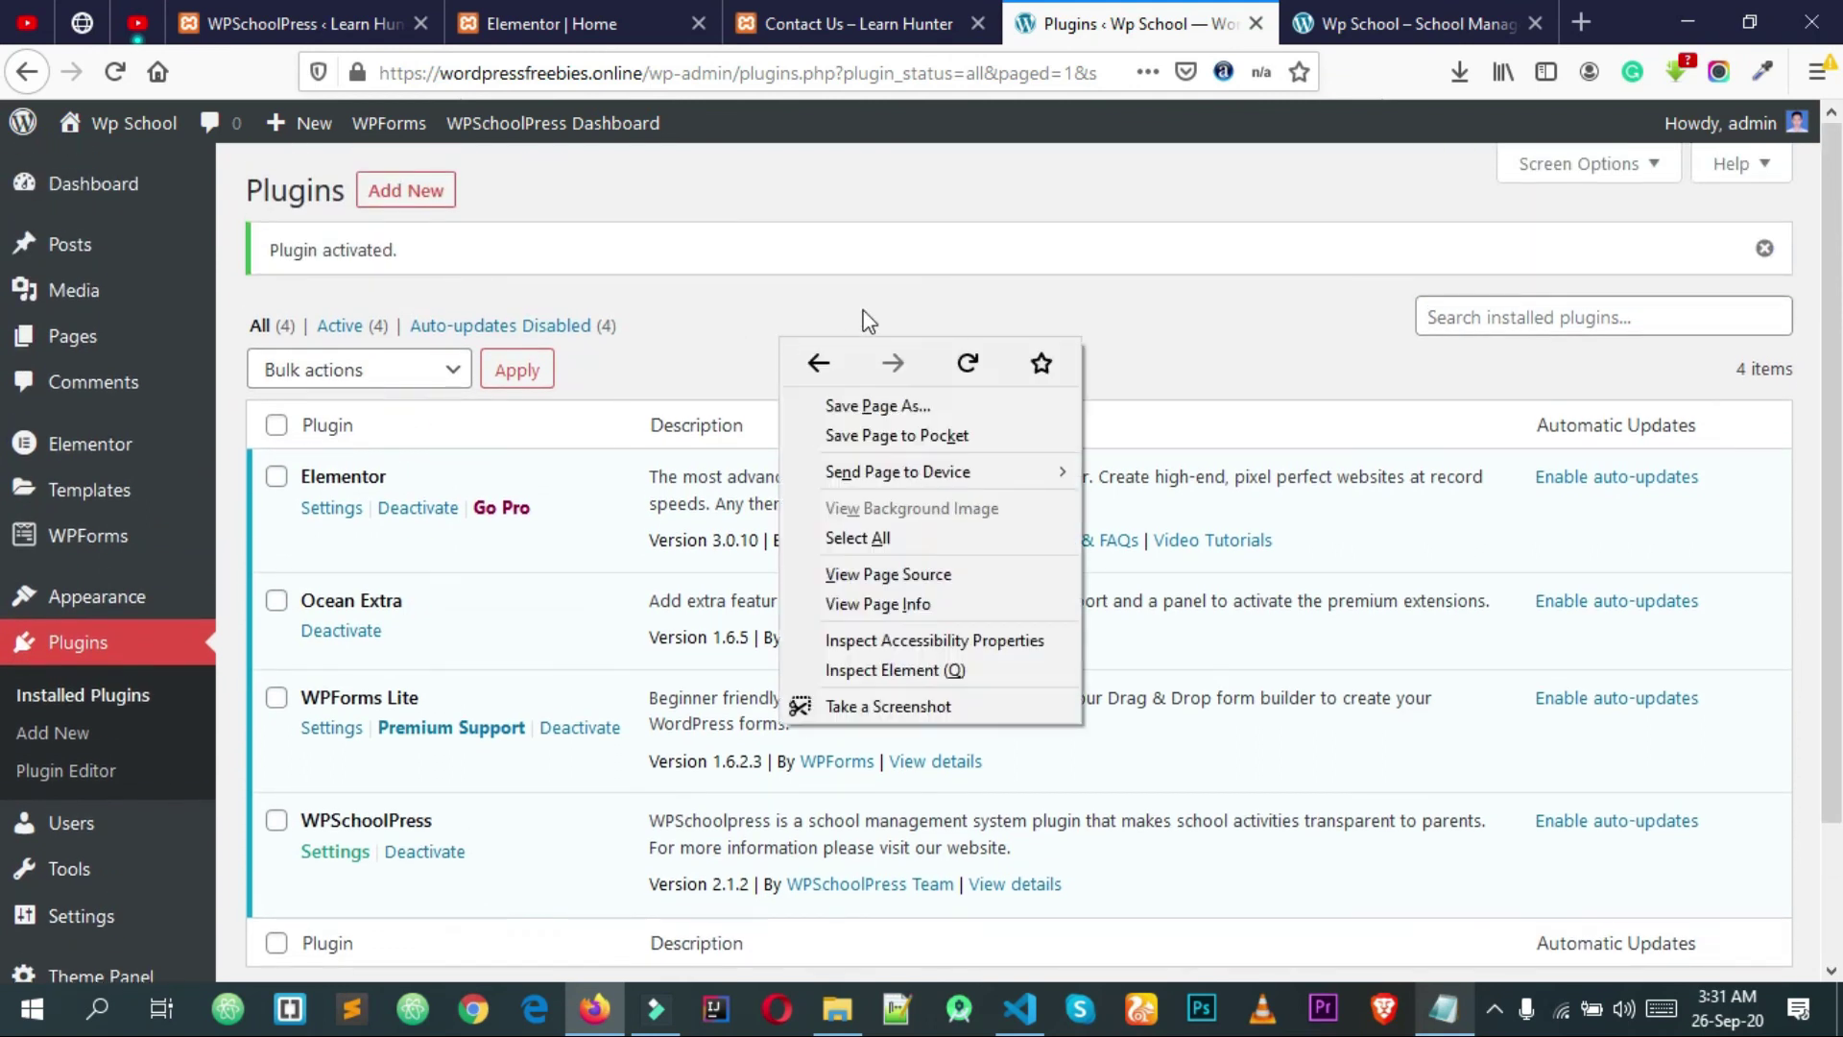
click(970, 363)
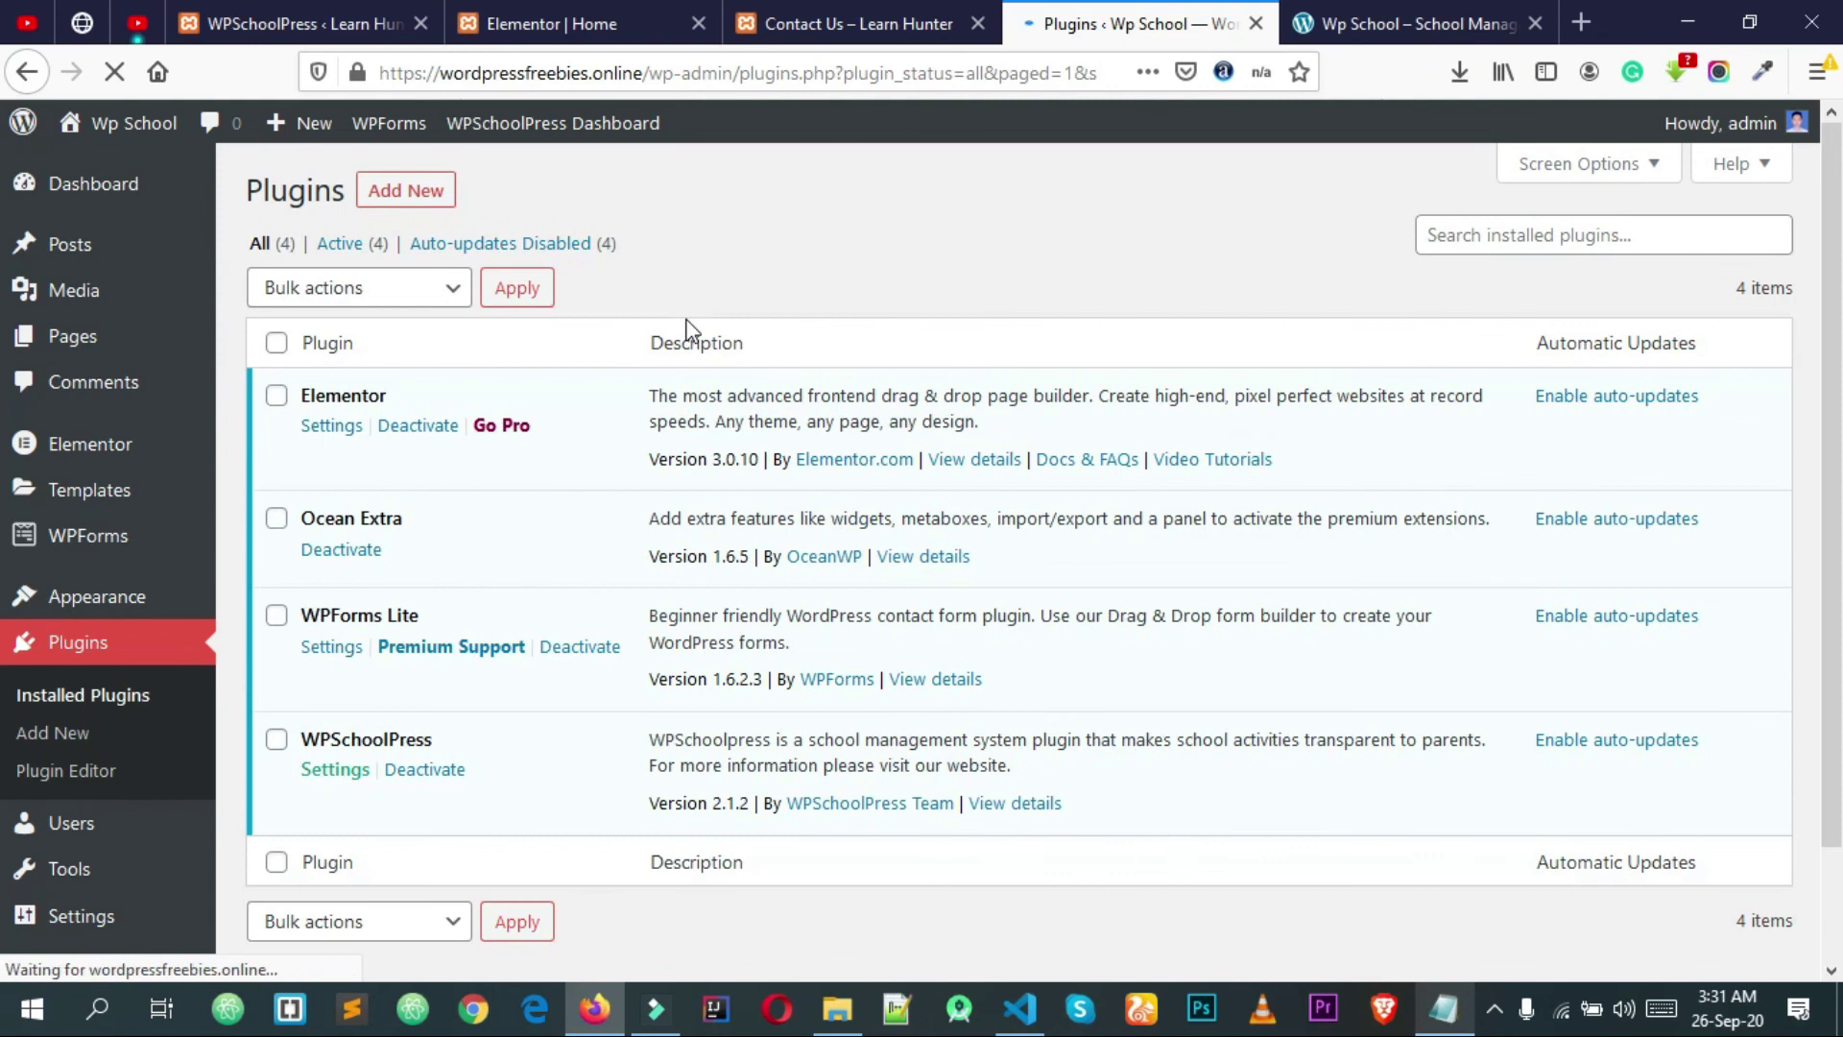
scroll(234, 794, down, 2)
mouse_move(171, 912)
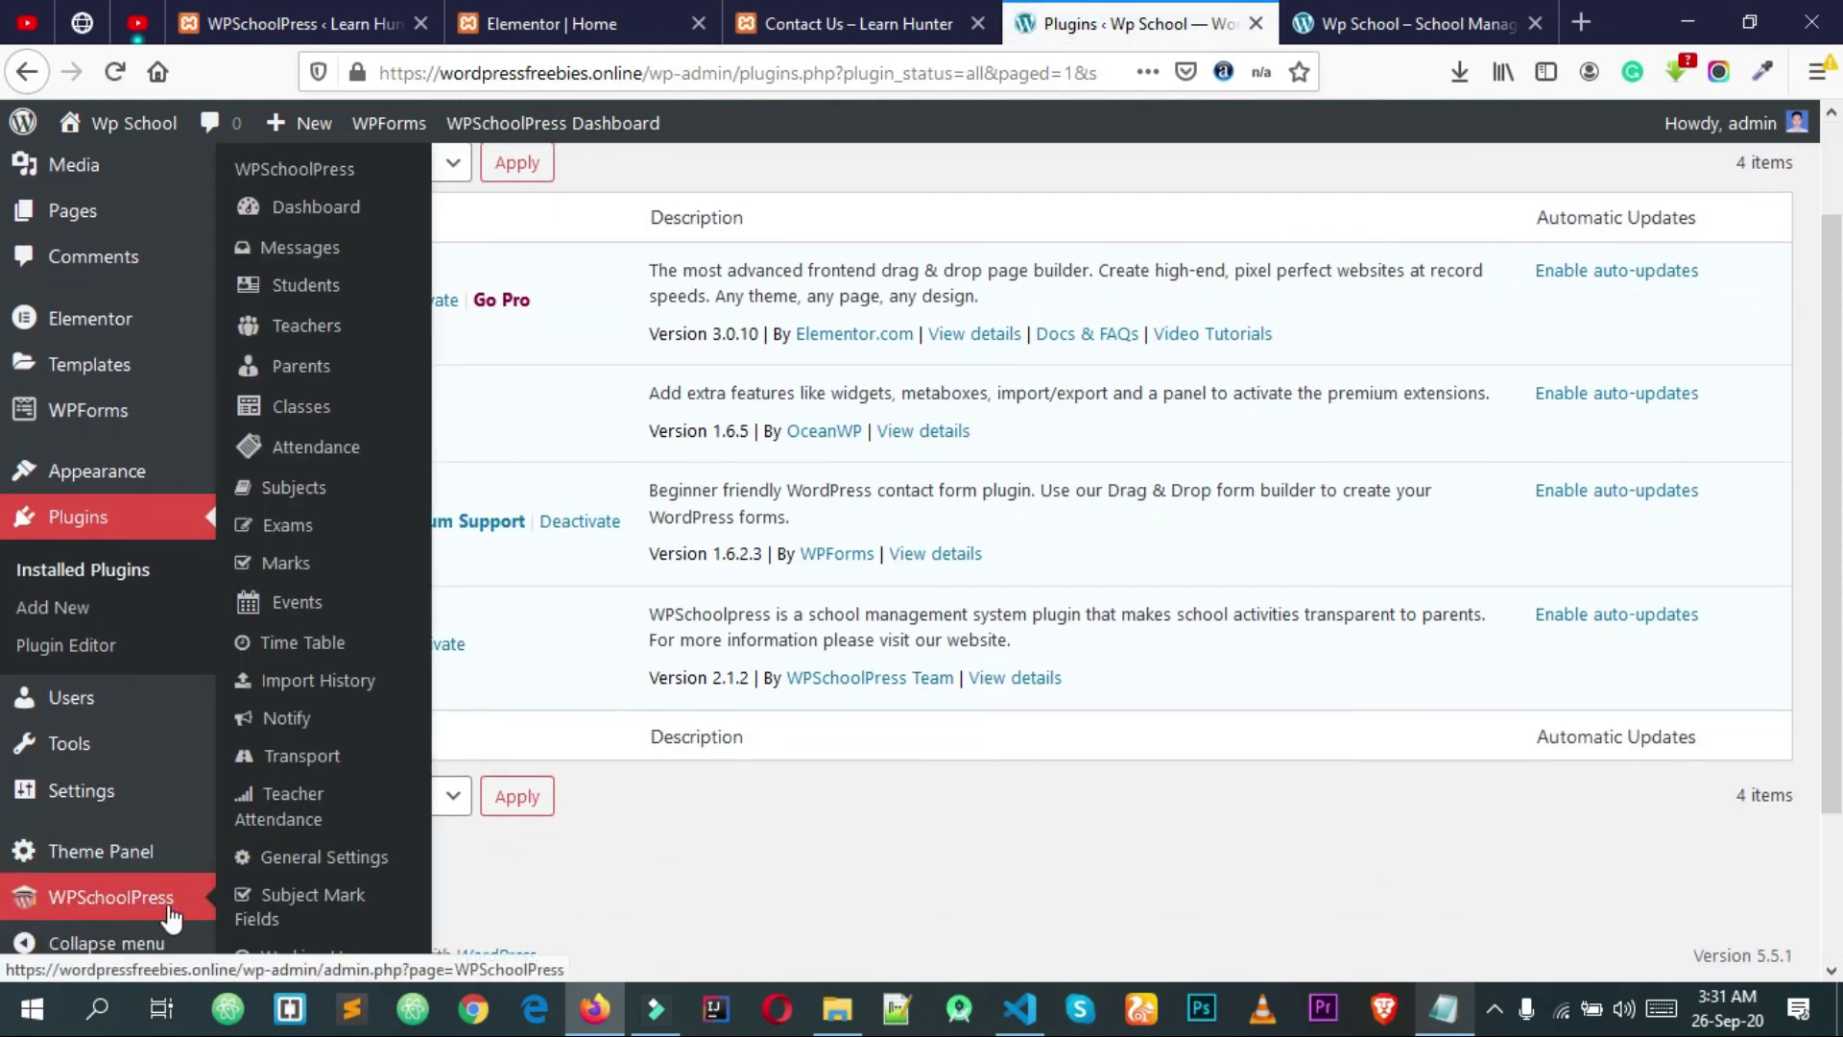
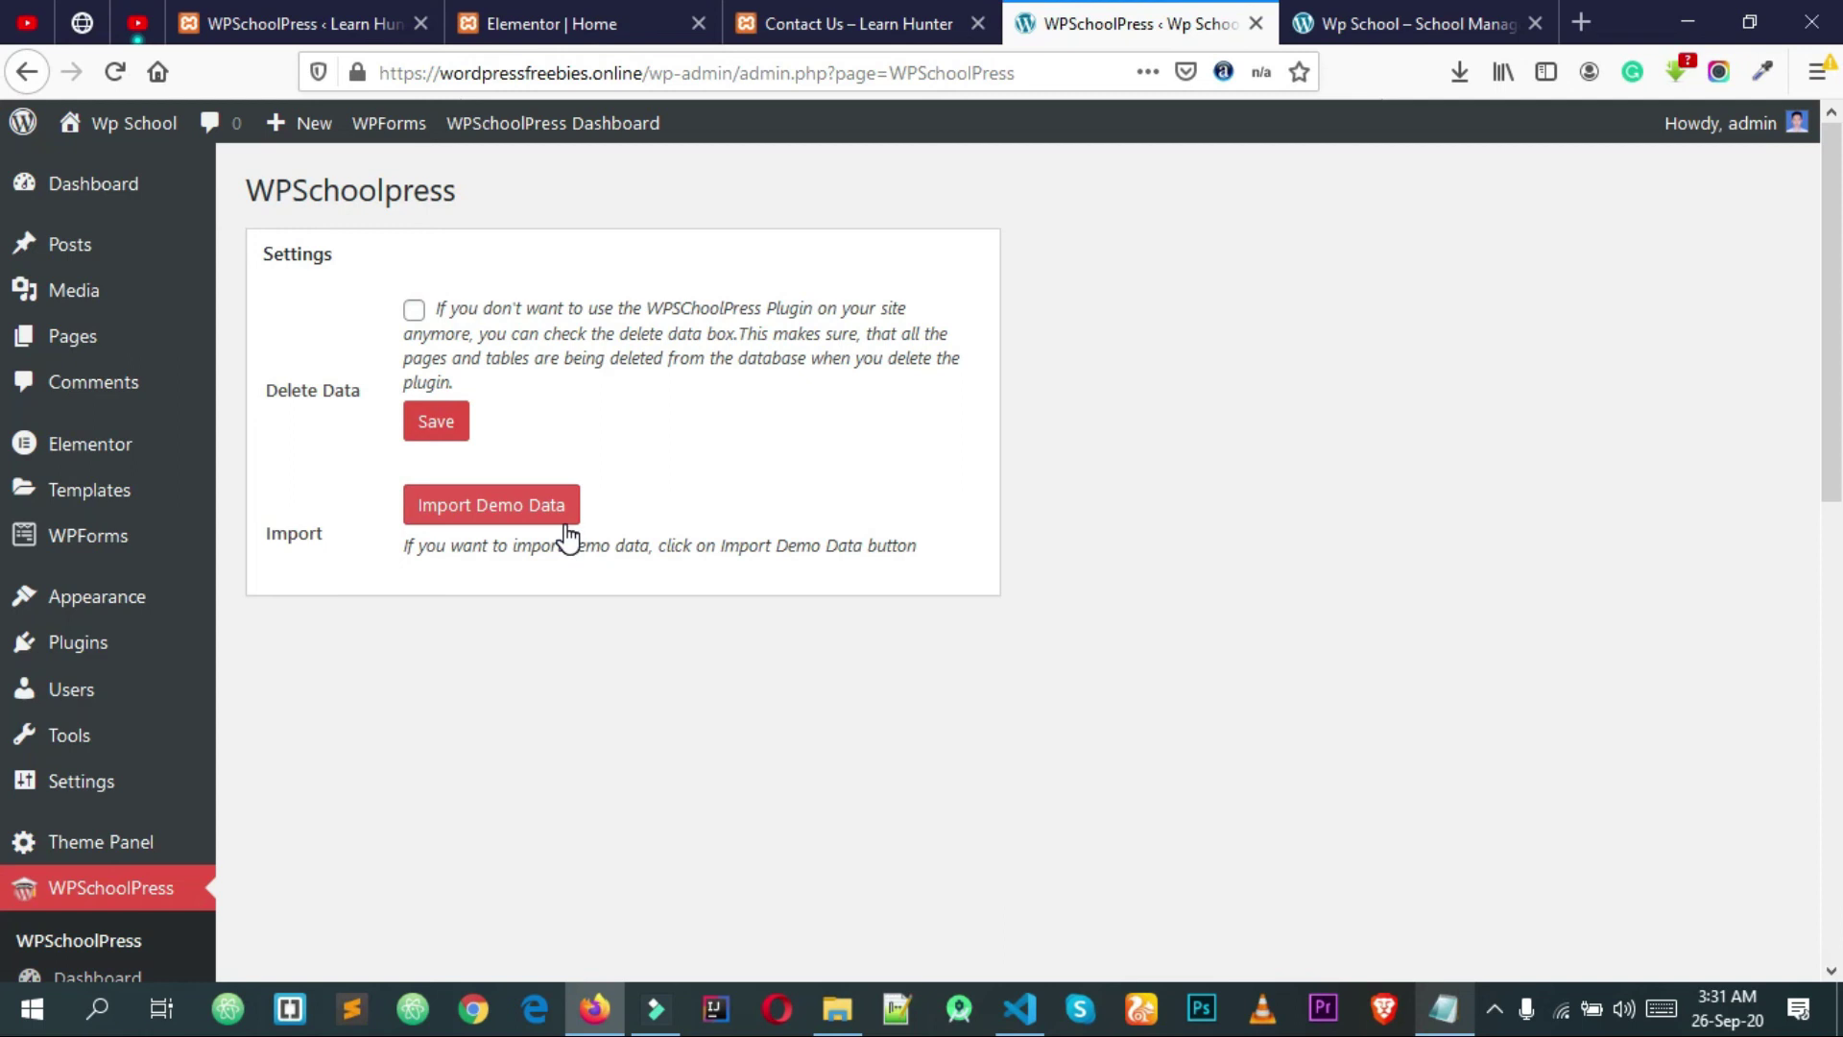
Step: Import the WPSchoolPress demo data and check the import success message
click(500, 517)
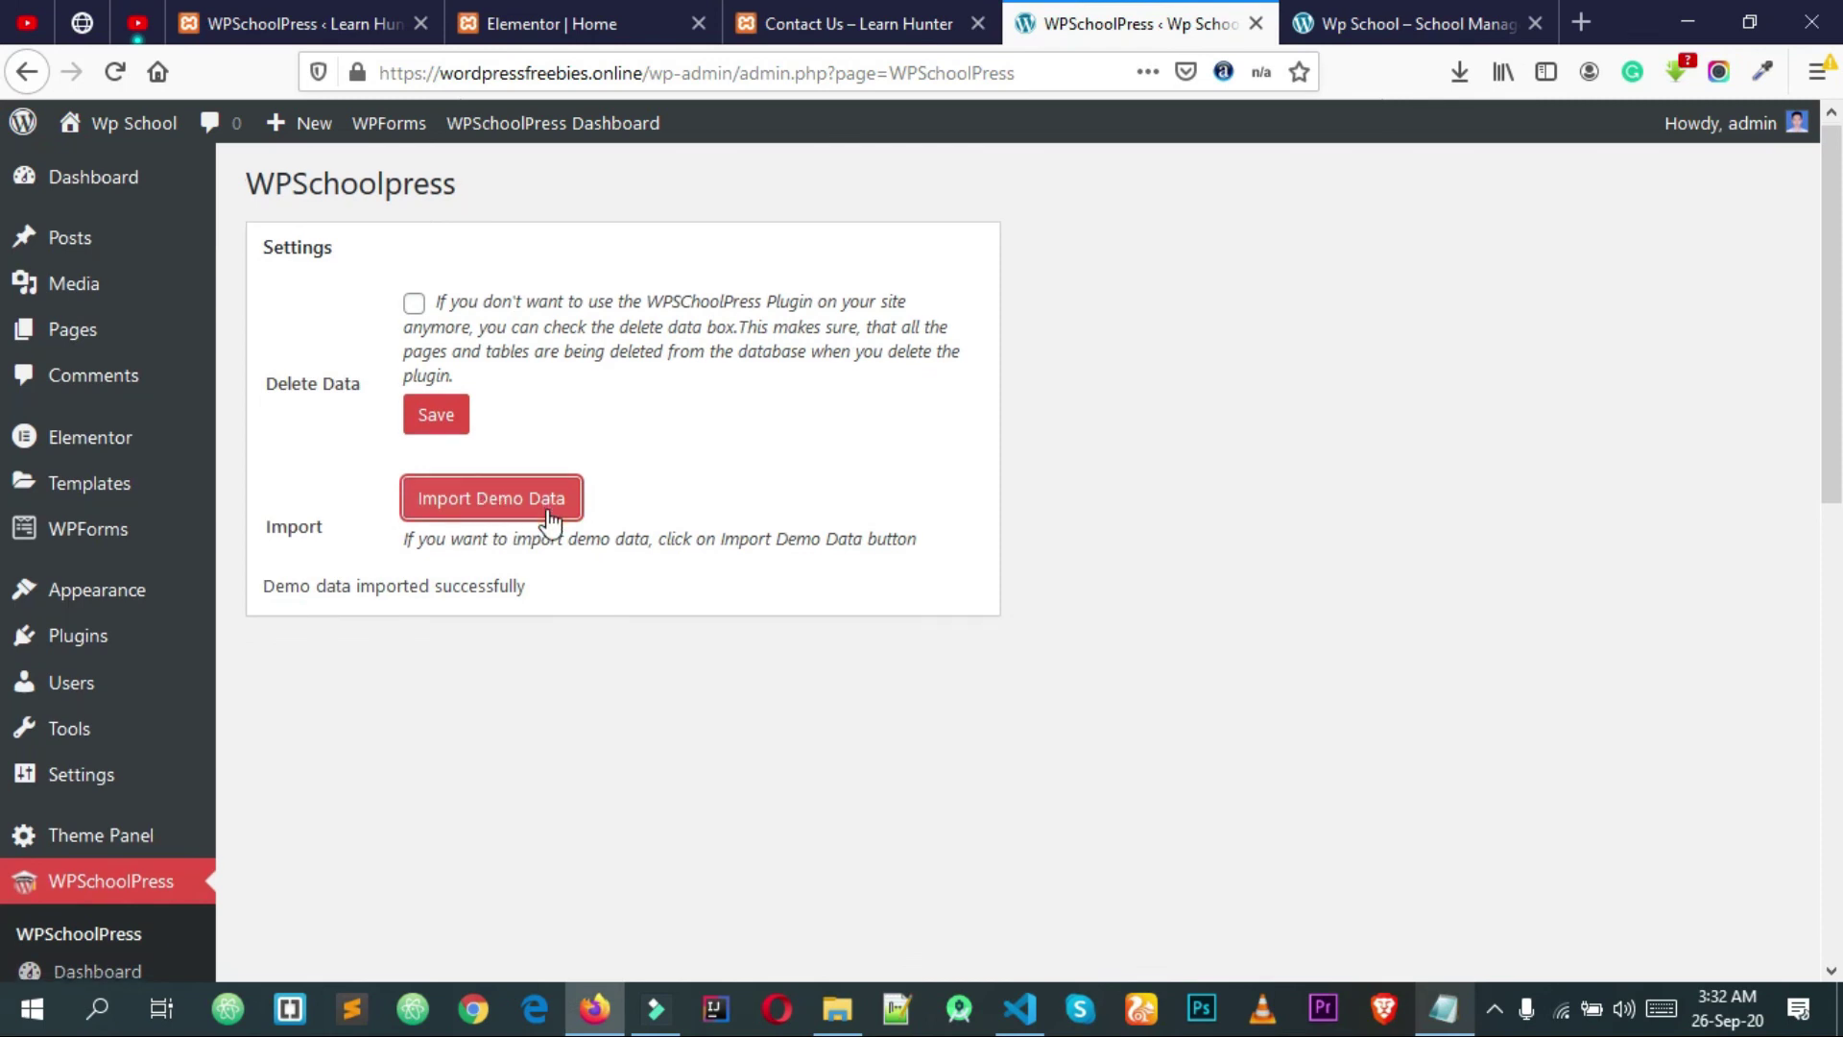
scroll(487, 305, down, 3)
drag(584, 331, 335, 297)
click(419, 309)
Step: Go to the WPSchoolPress school Dashboard from the sidebar submenu
scroll(515, 465, down, 2)
scroll(544, 477, up, 2)
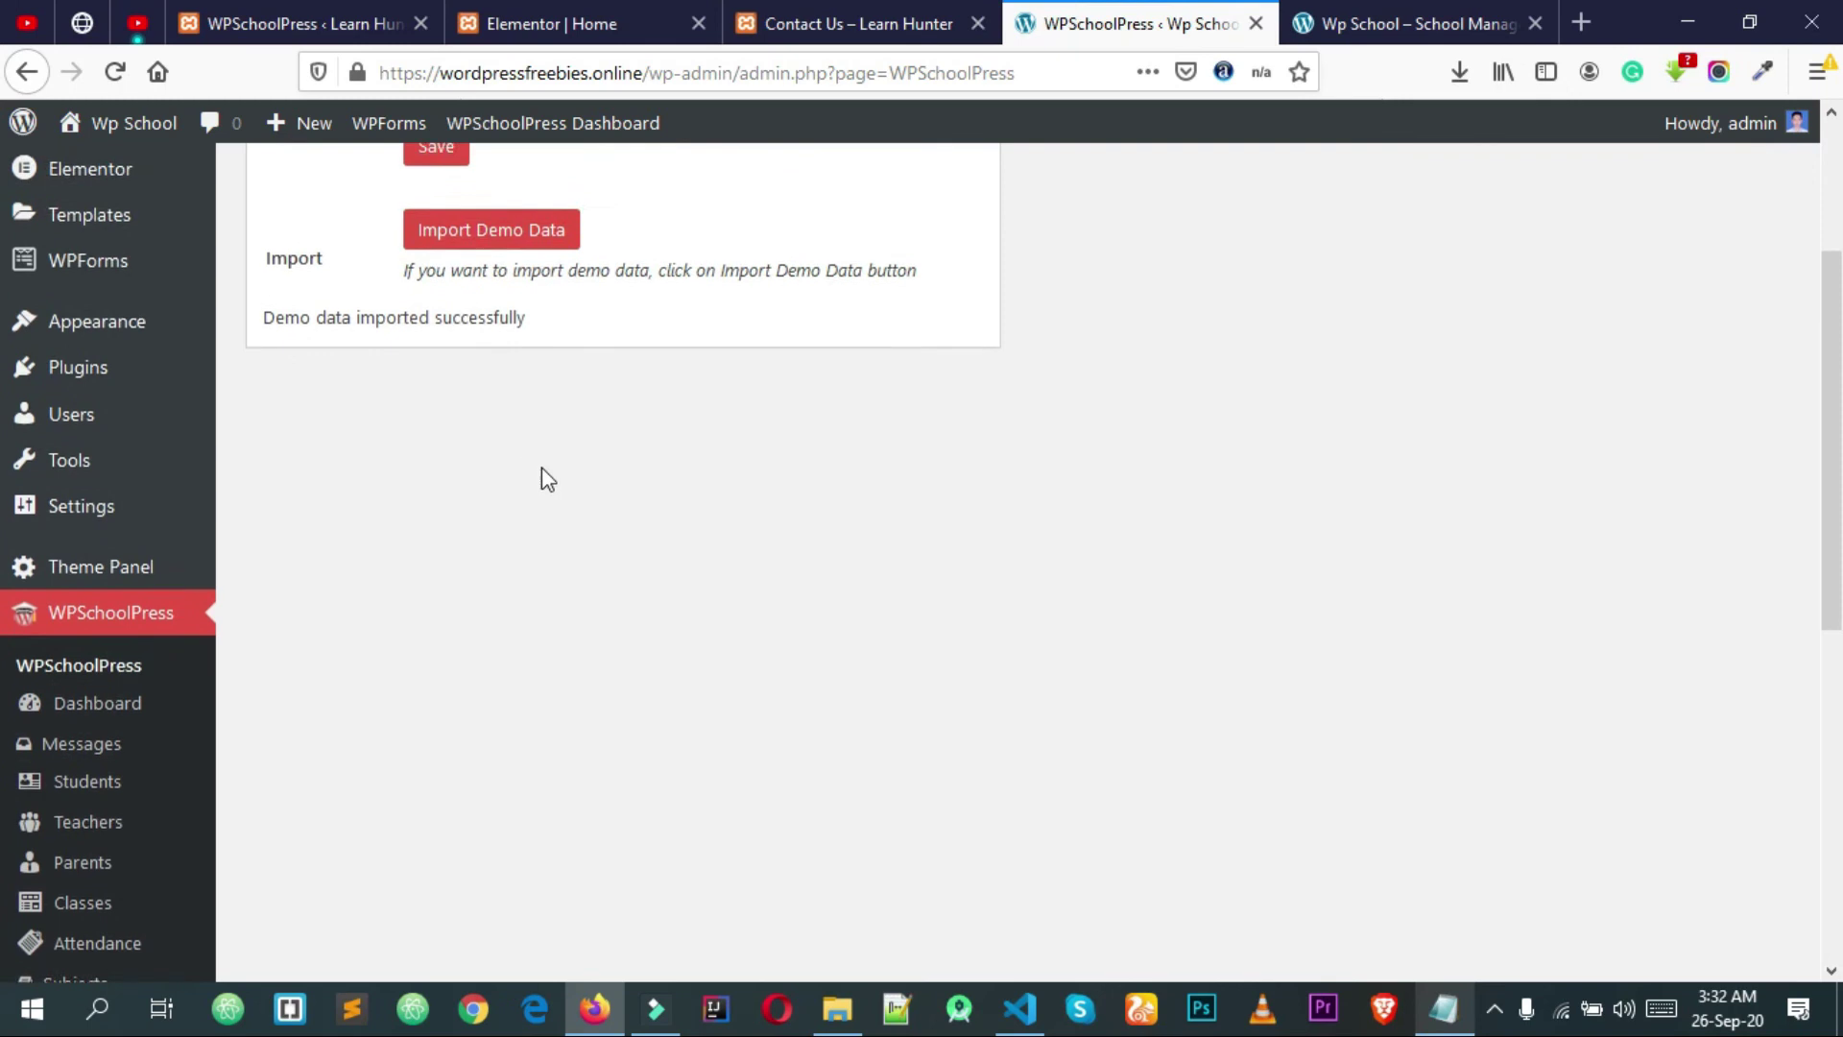
scroll(544, 477, down, 3)
click(146, 430)
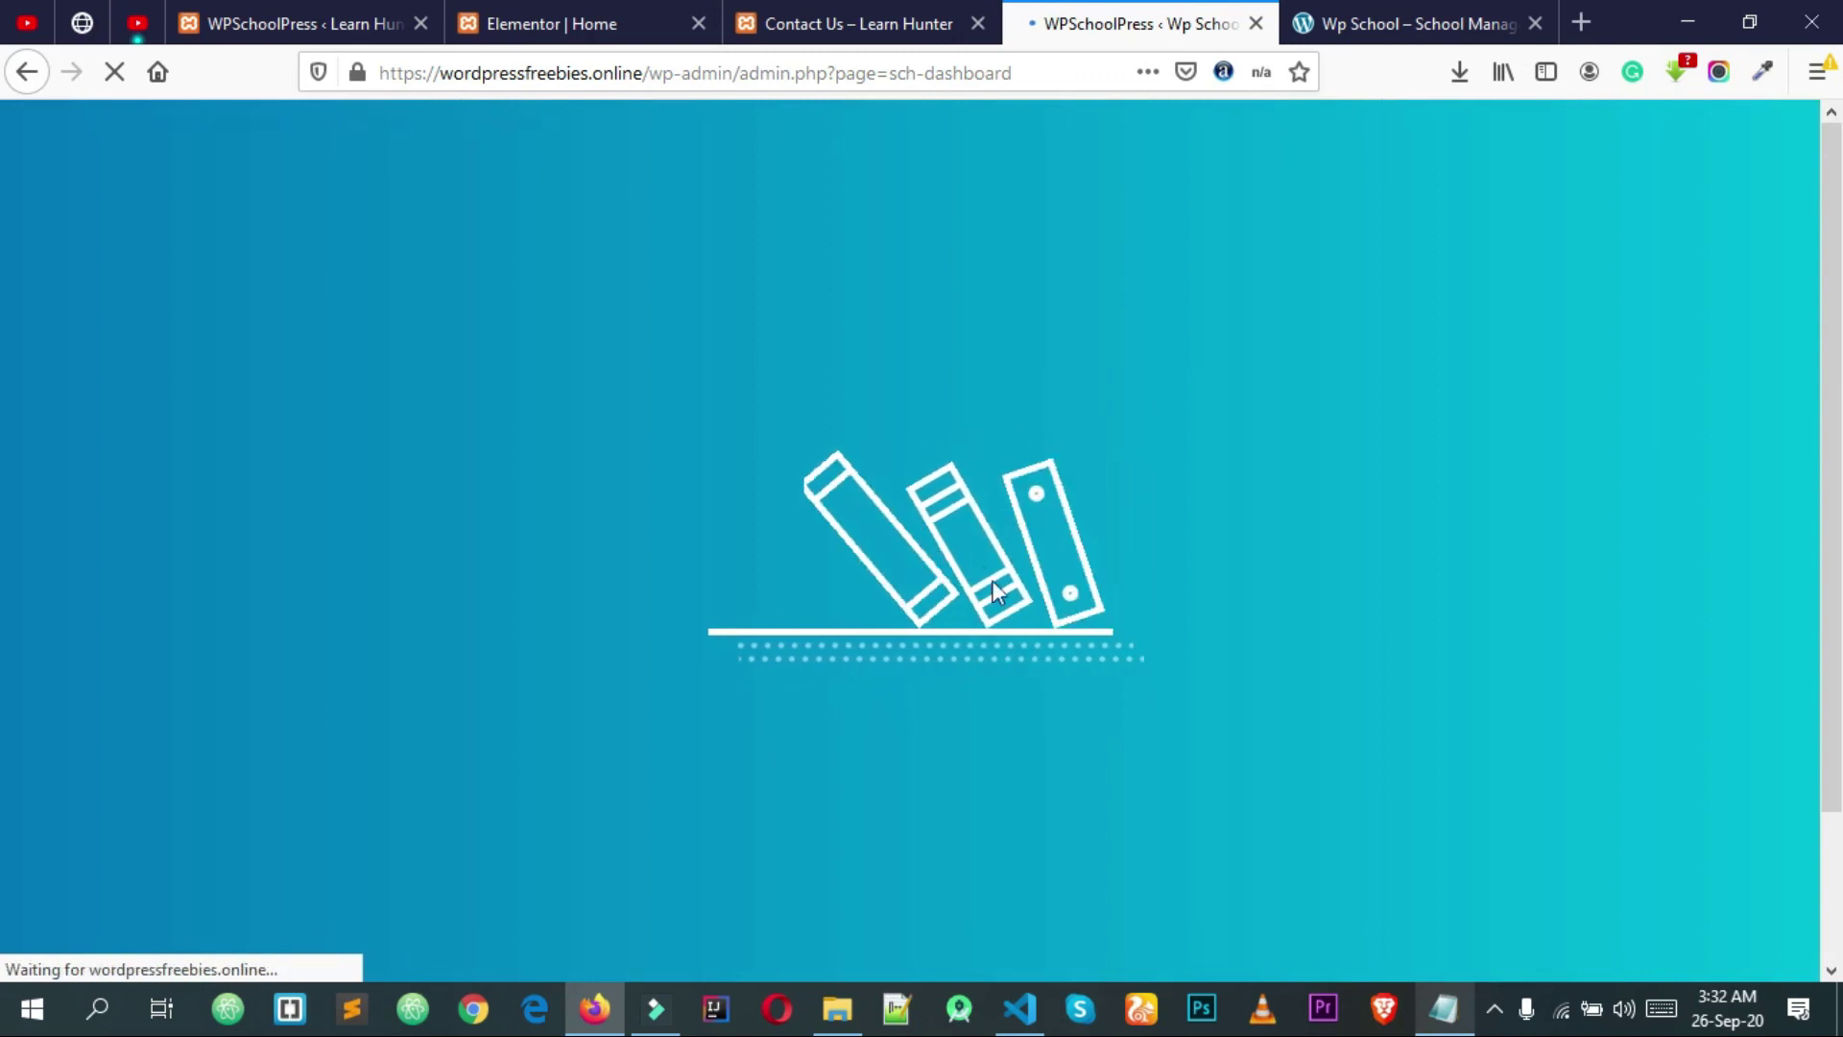
Step: Browse the dashboard cards (8+ students, 10+ teachers, 8+ parents, 3+ classes) and calendar
scroll(958, 624, down, 6)
scroll(958, 634, up, 6)
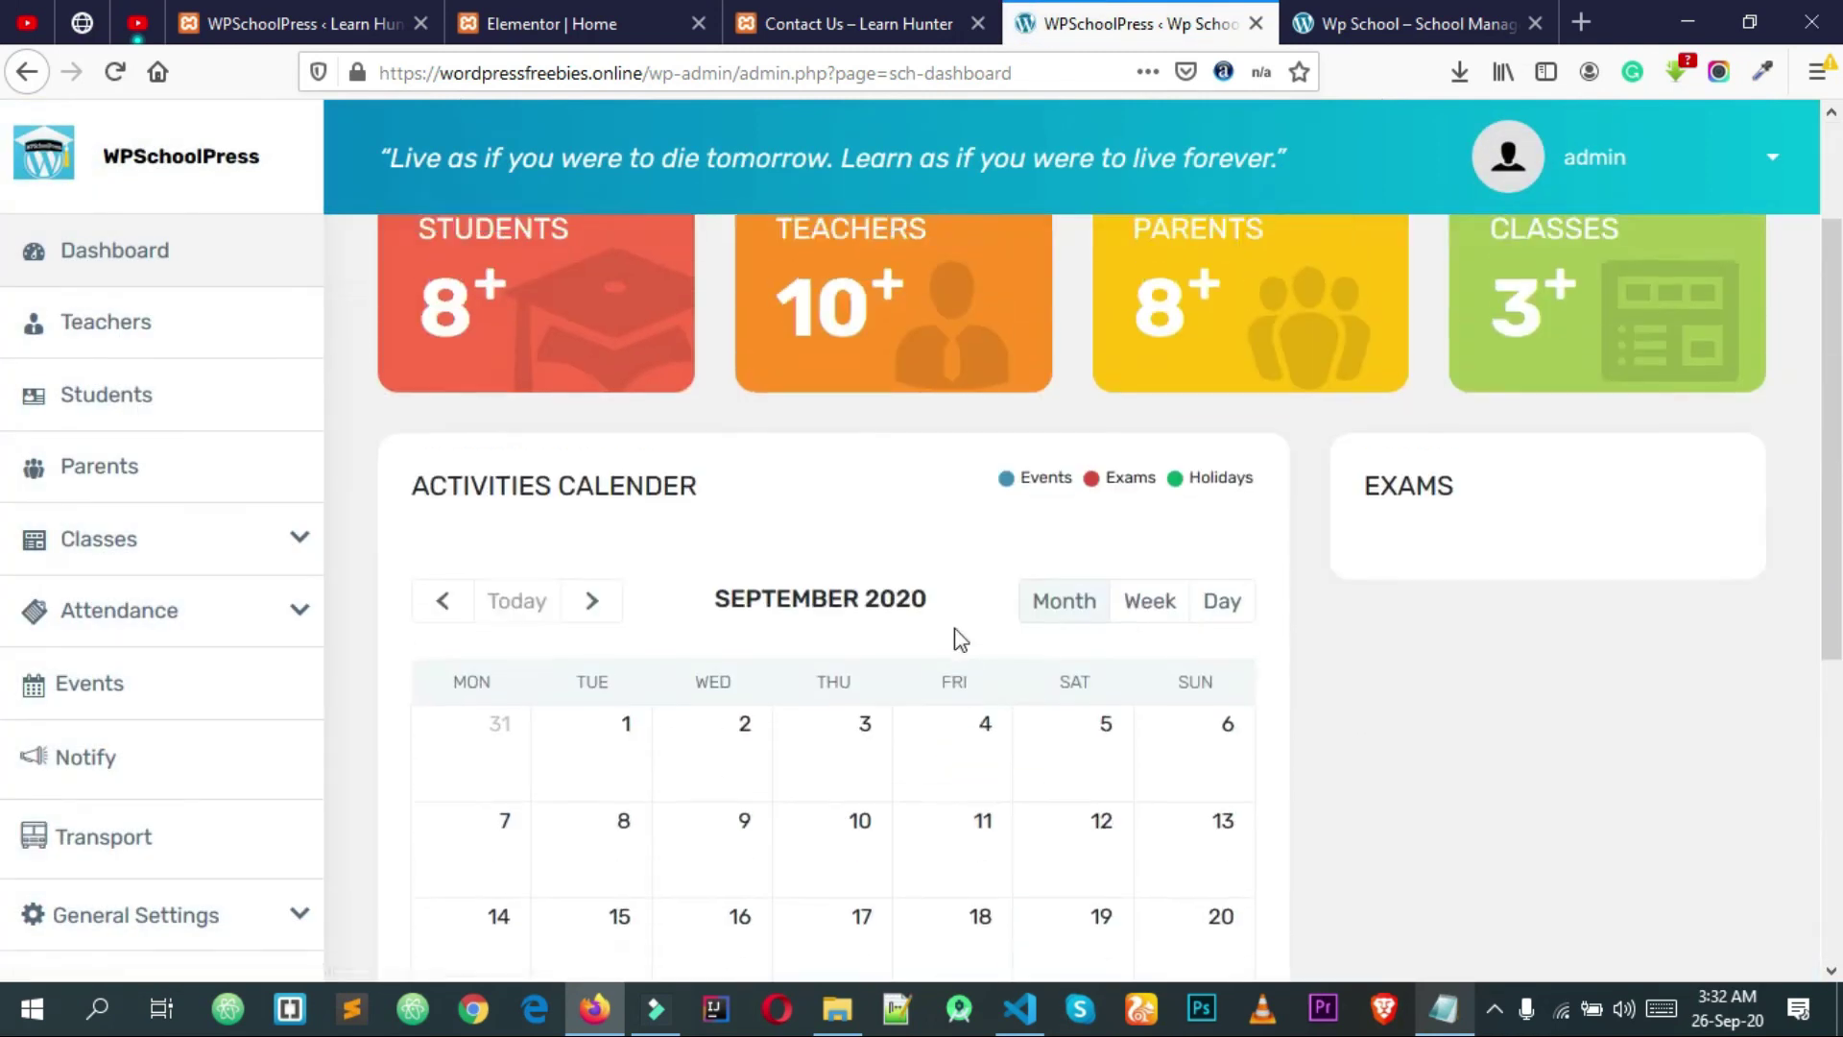
scroll(868, 428, down, 7)
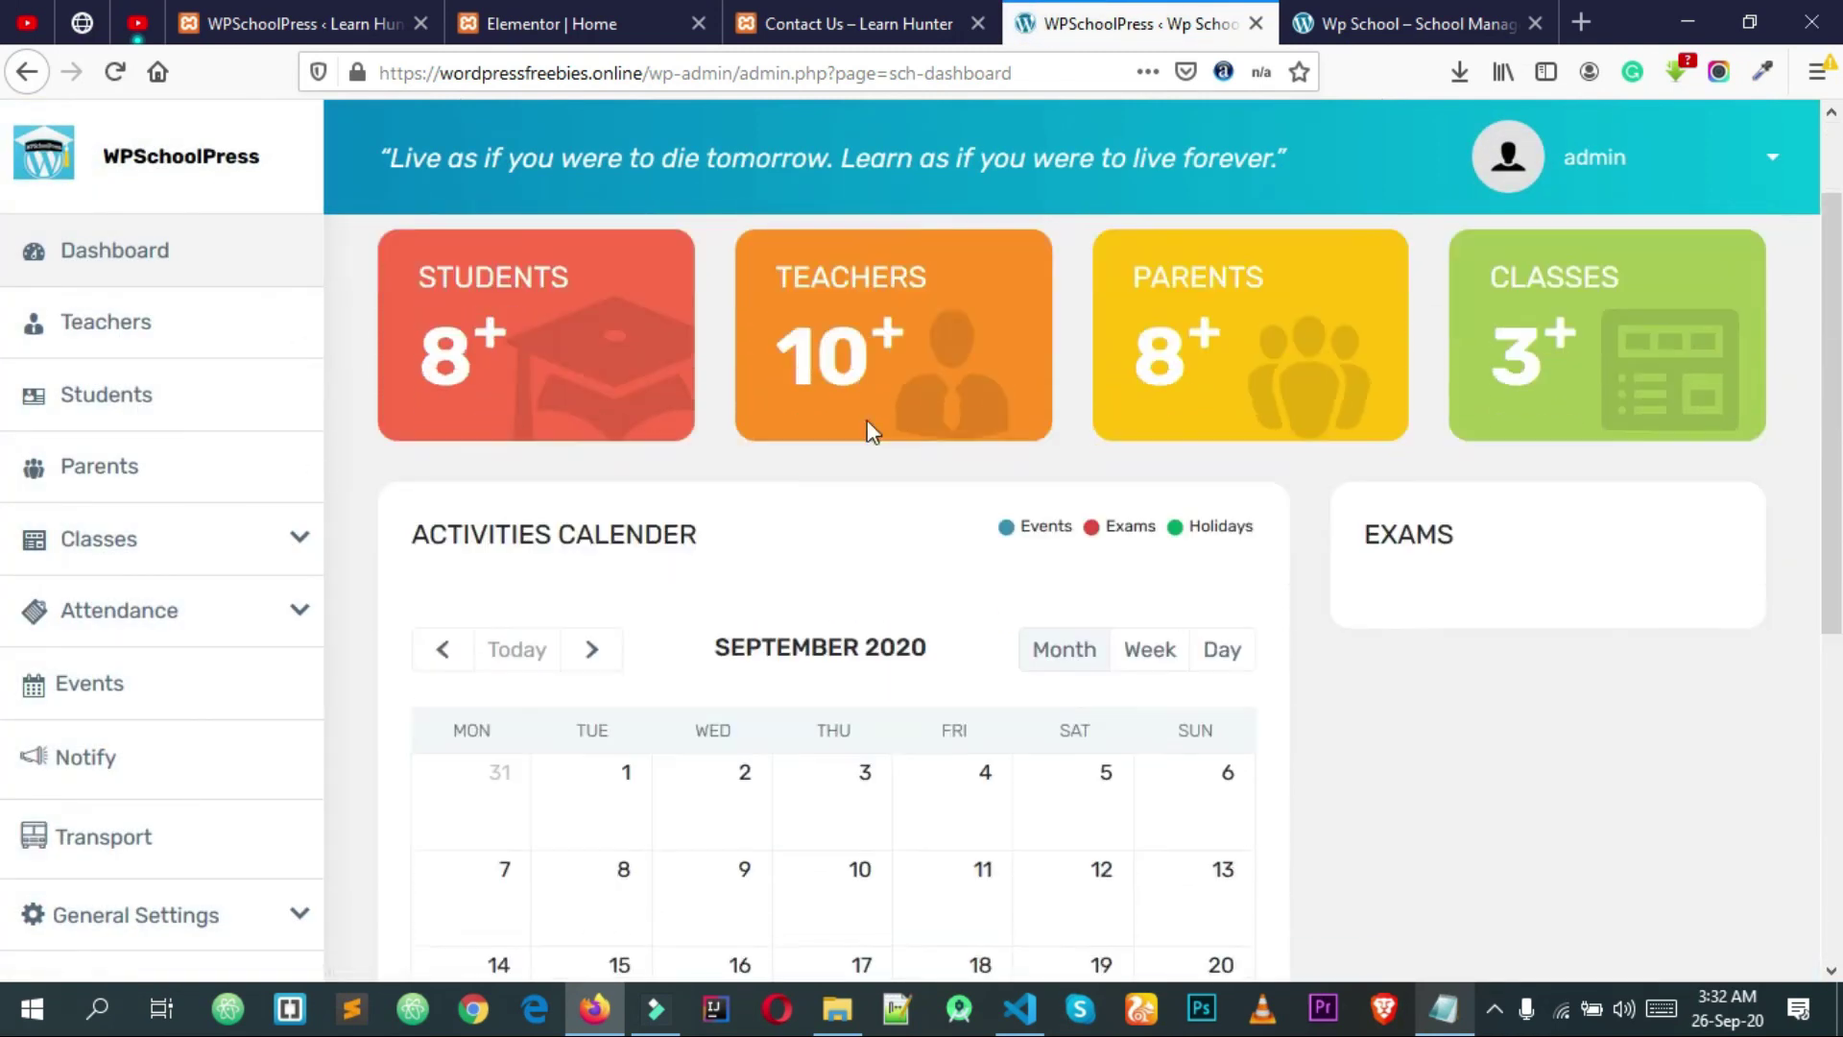
scroll(266, 747, up, 2)
scroll(265, 747, up, 5)
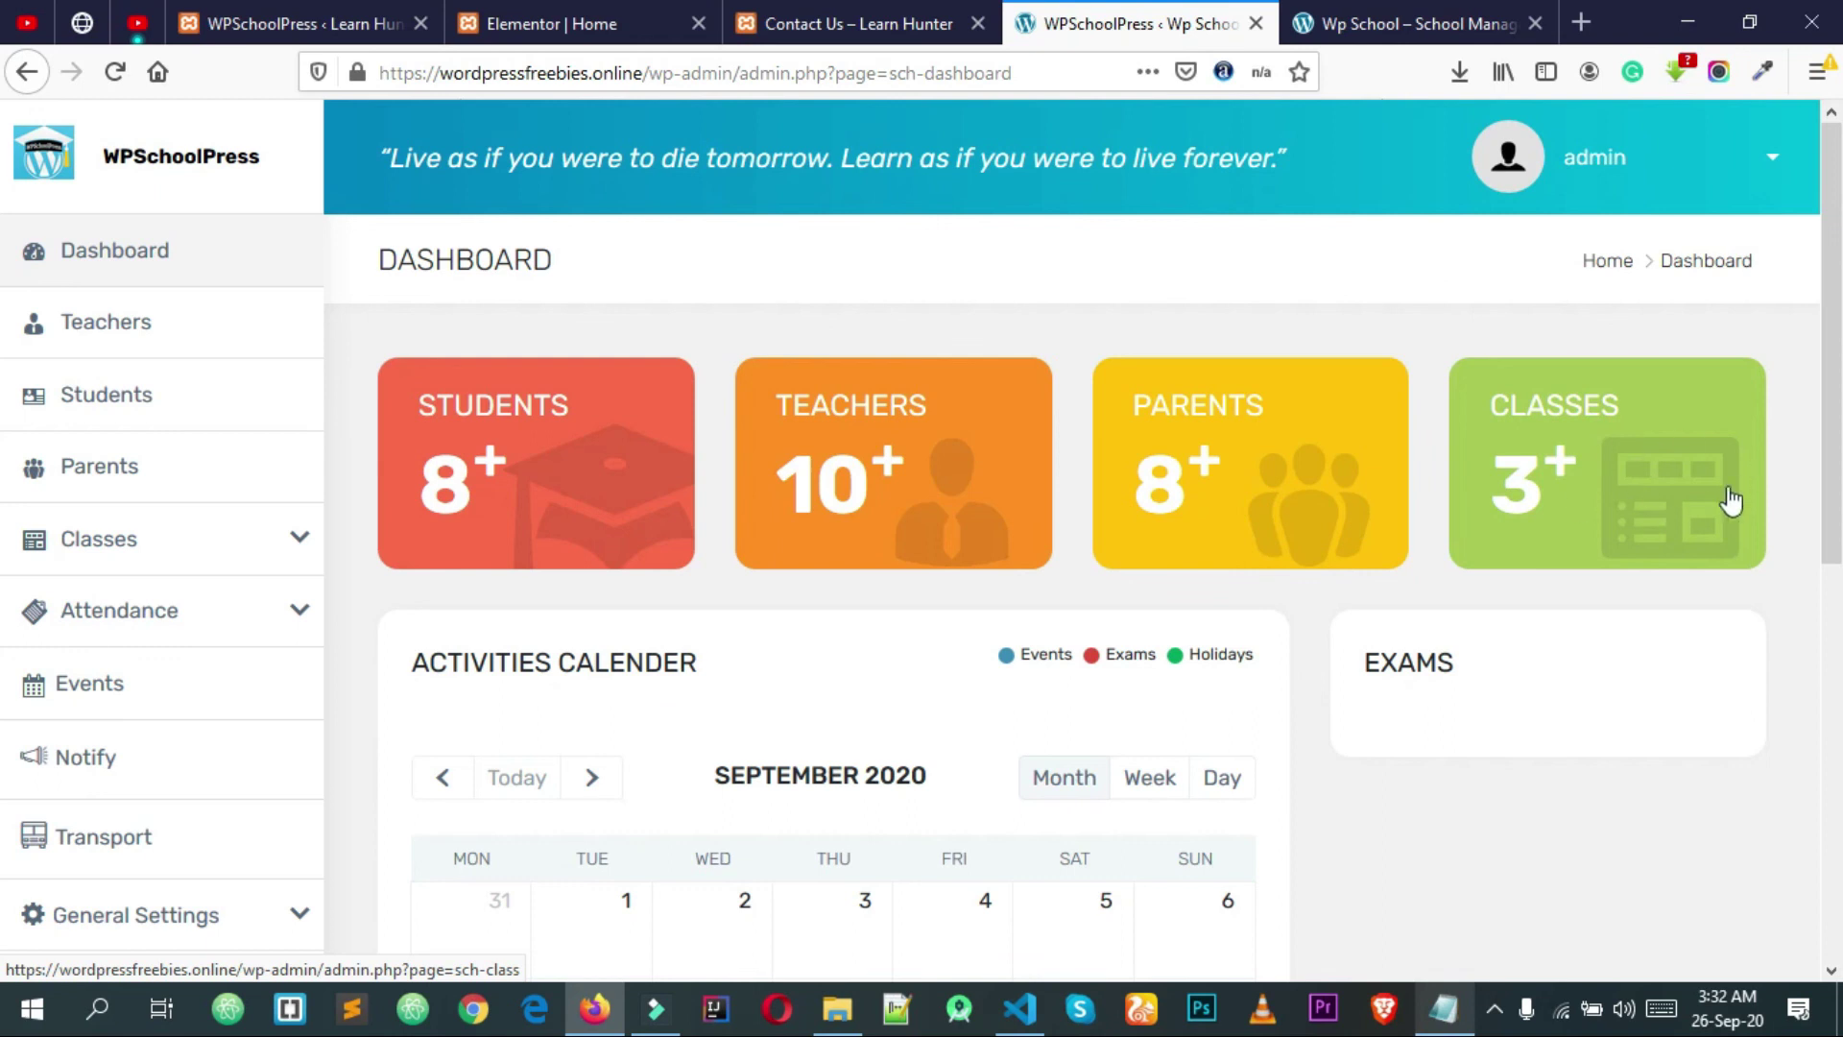
scroll(1645, 390, down, 2)
scroll(1609, 370, up, 2)
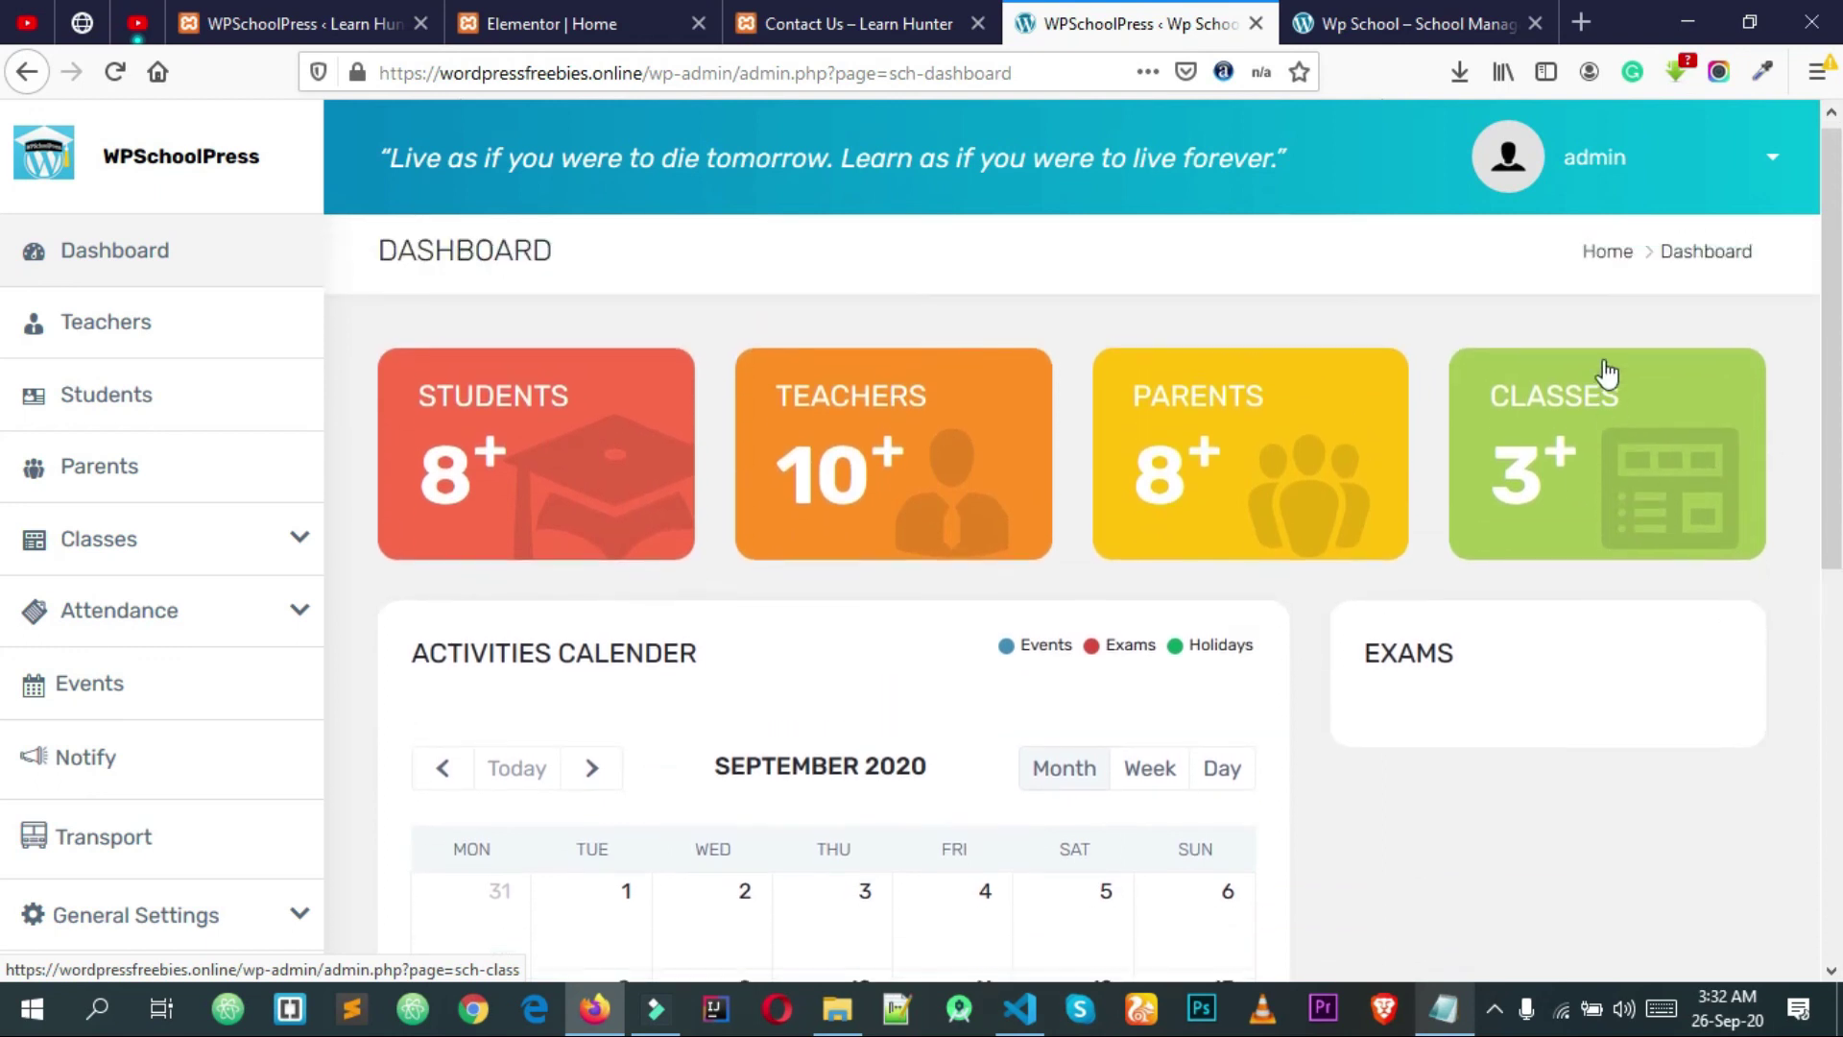
scroll(1540, 477, down, 2)
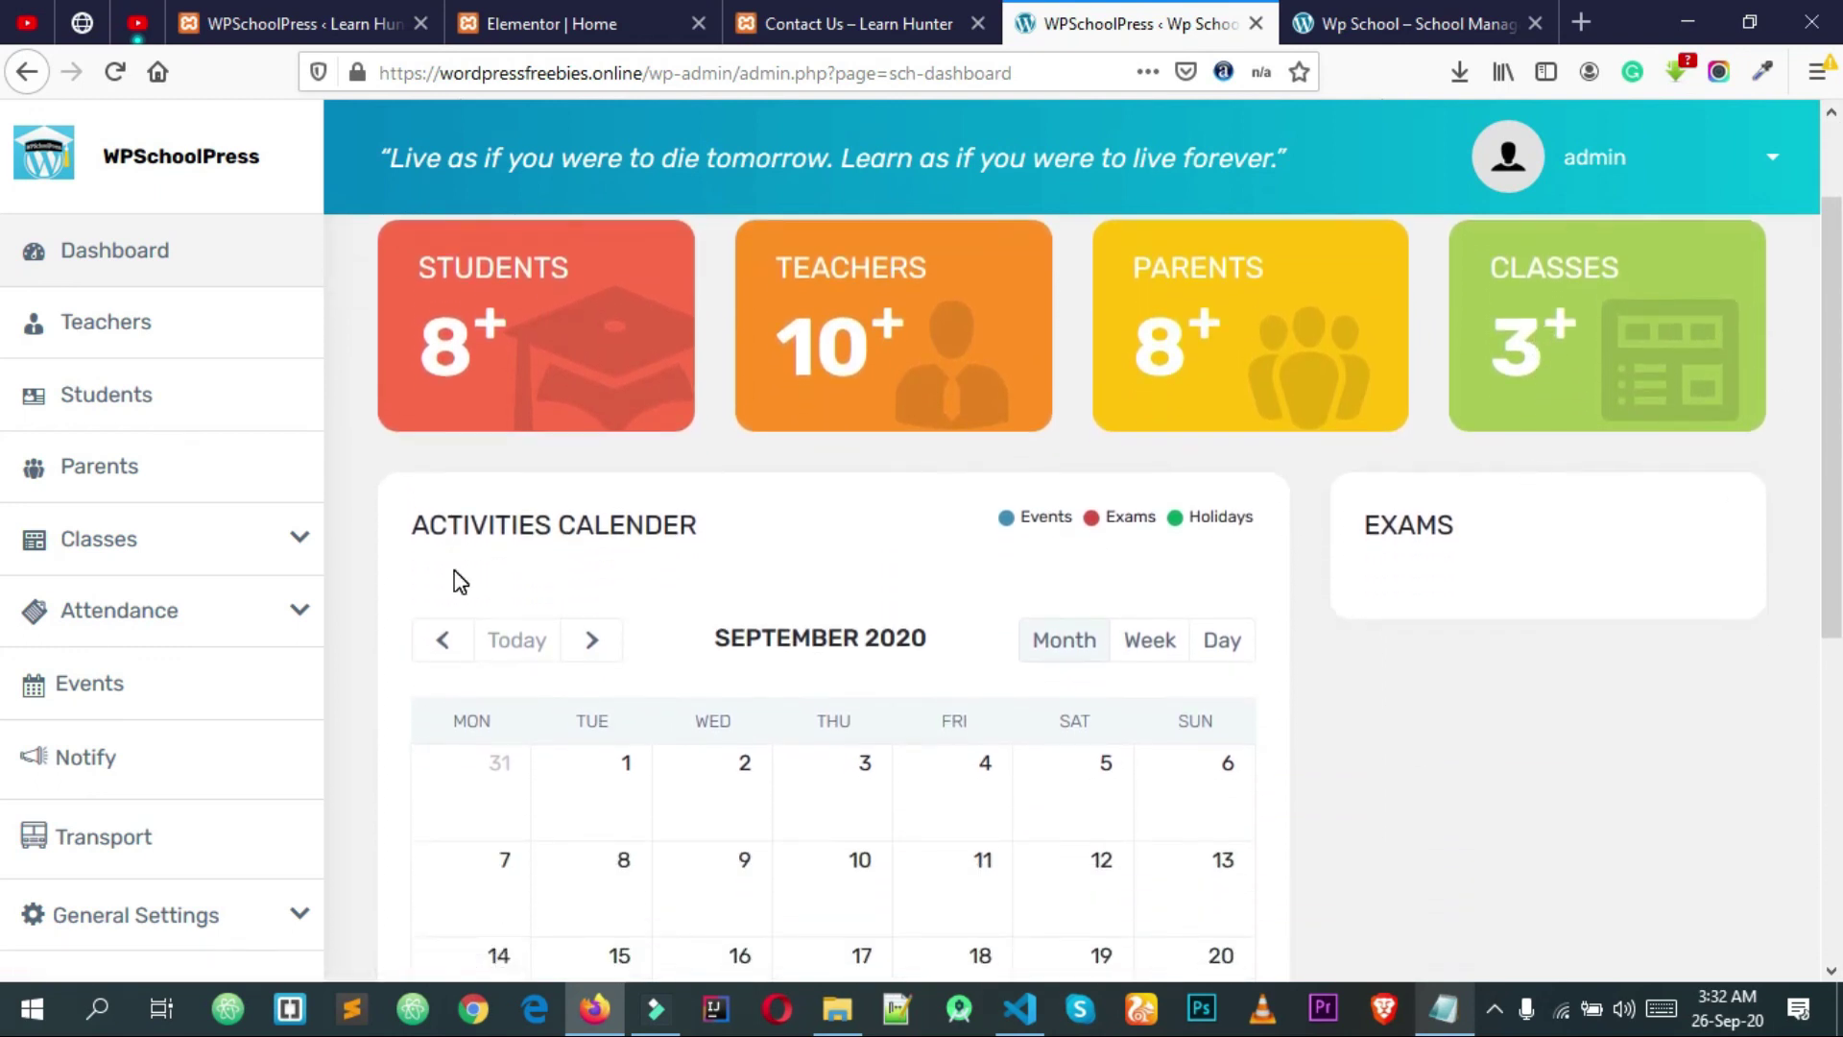
scroll(567, 604, down, 3)
scroll(745, 523, down, 3)
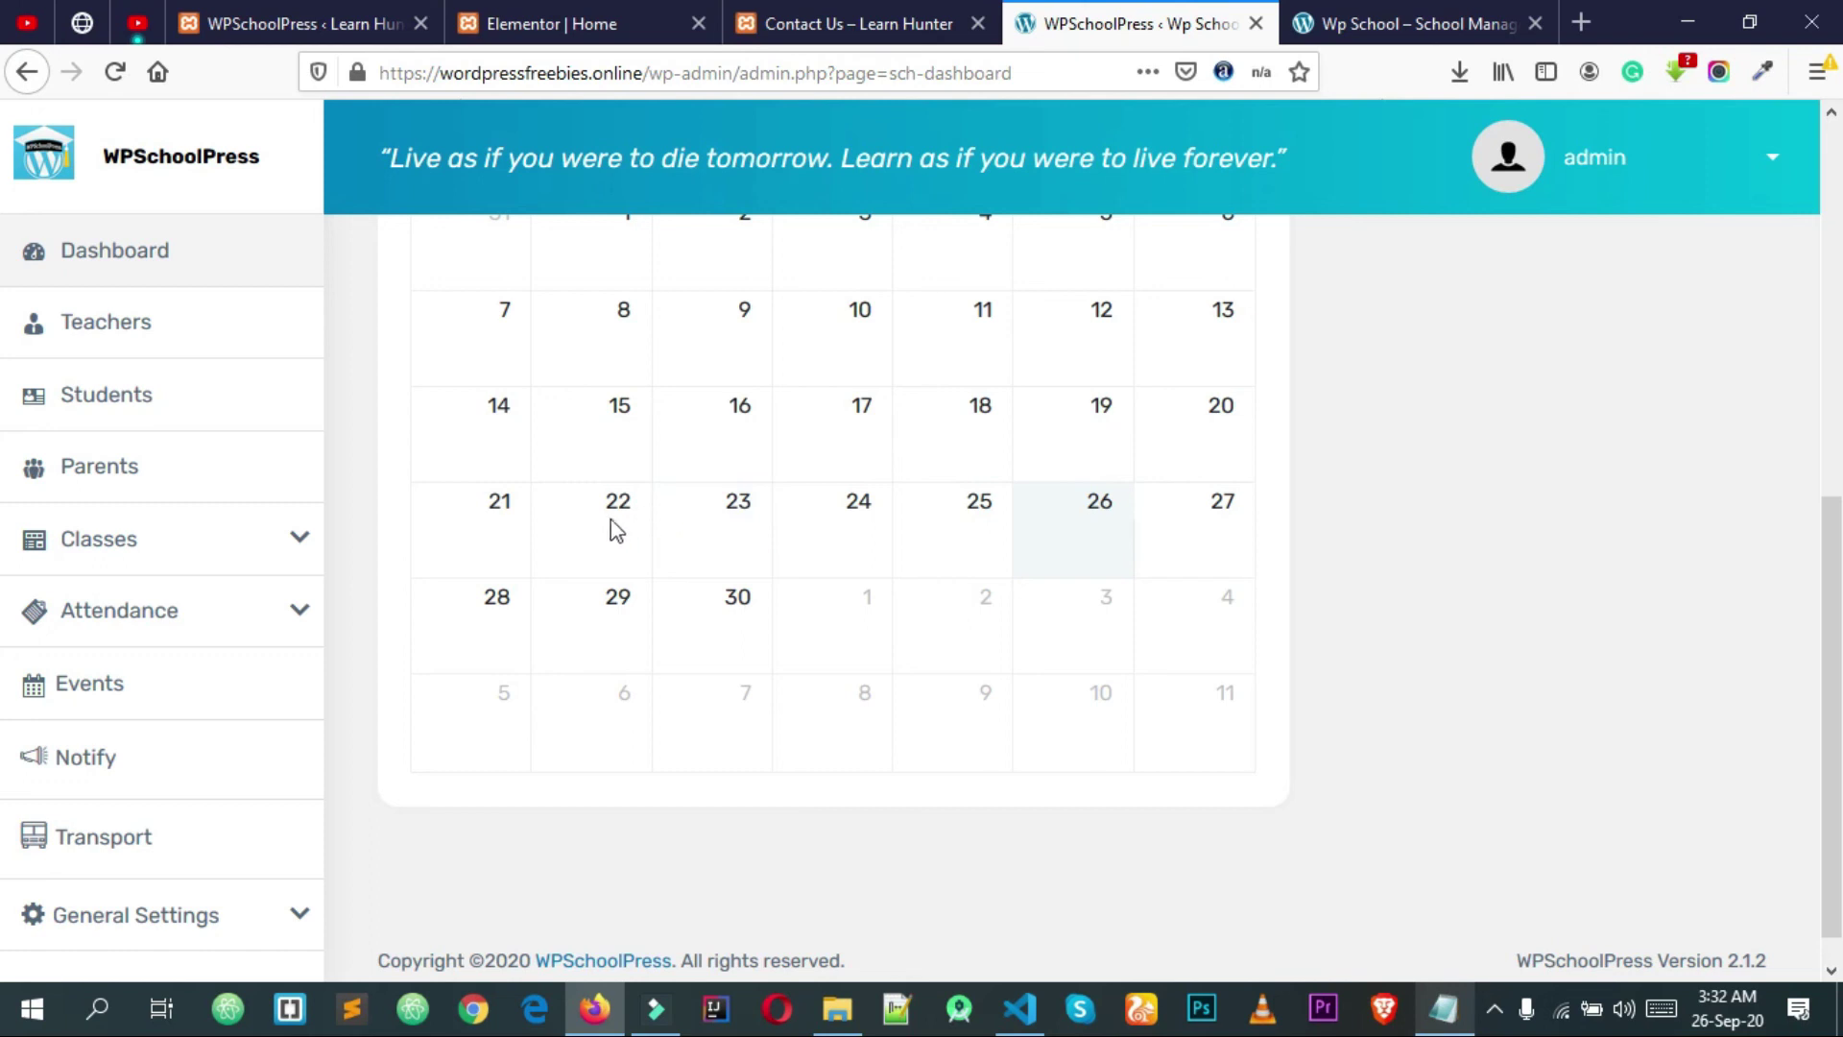
scroll(1152, 538, up, 7)
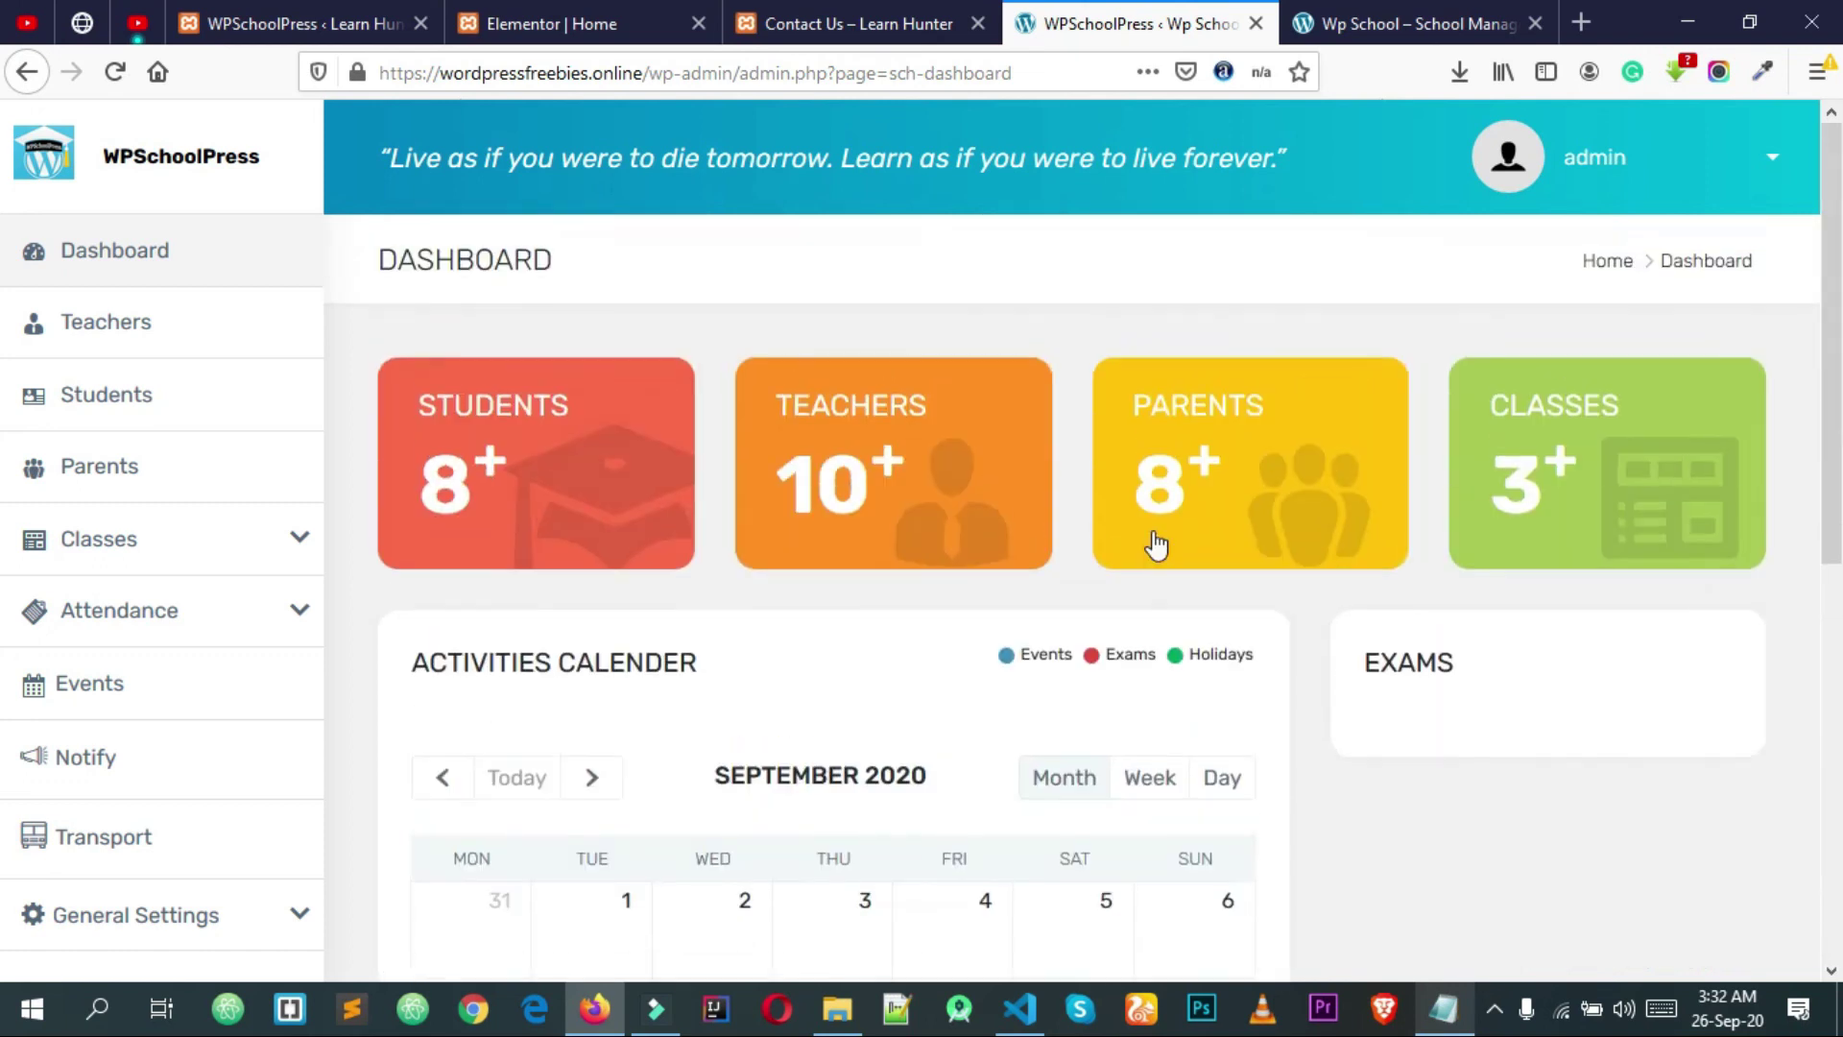
scroll(1273, 584, down, 2)
scroll(1449, 572, up, 2)
Step: Review the Exams section, then show the admin account options in the header
drag(1672, 683, 1356, 677)
click(1439, 689)
scroll(1436, 687, down, 2)
scroll(1204, 659, up, 2)
click(1137, 656)
scroll(1421, 557, down, 5)
scroll(1439, 540, up, 5)
scroll(1440, 422, down, 10)
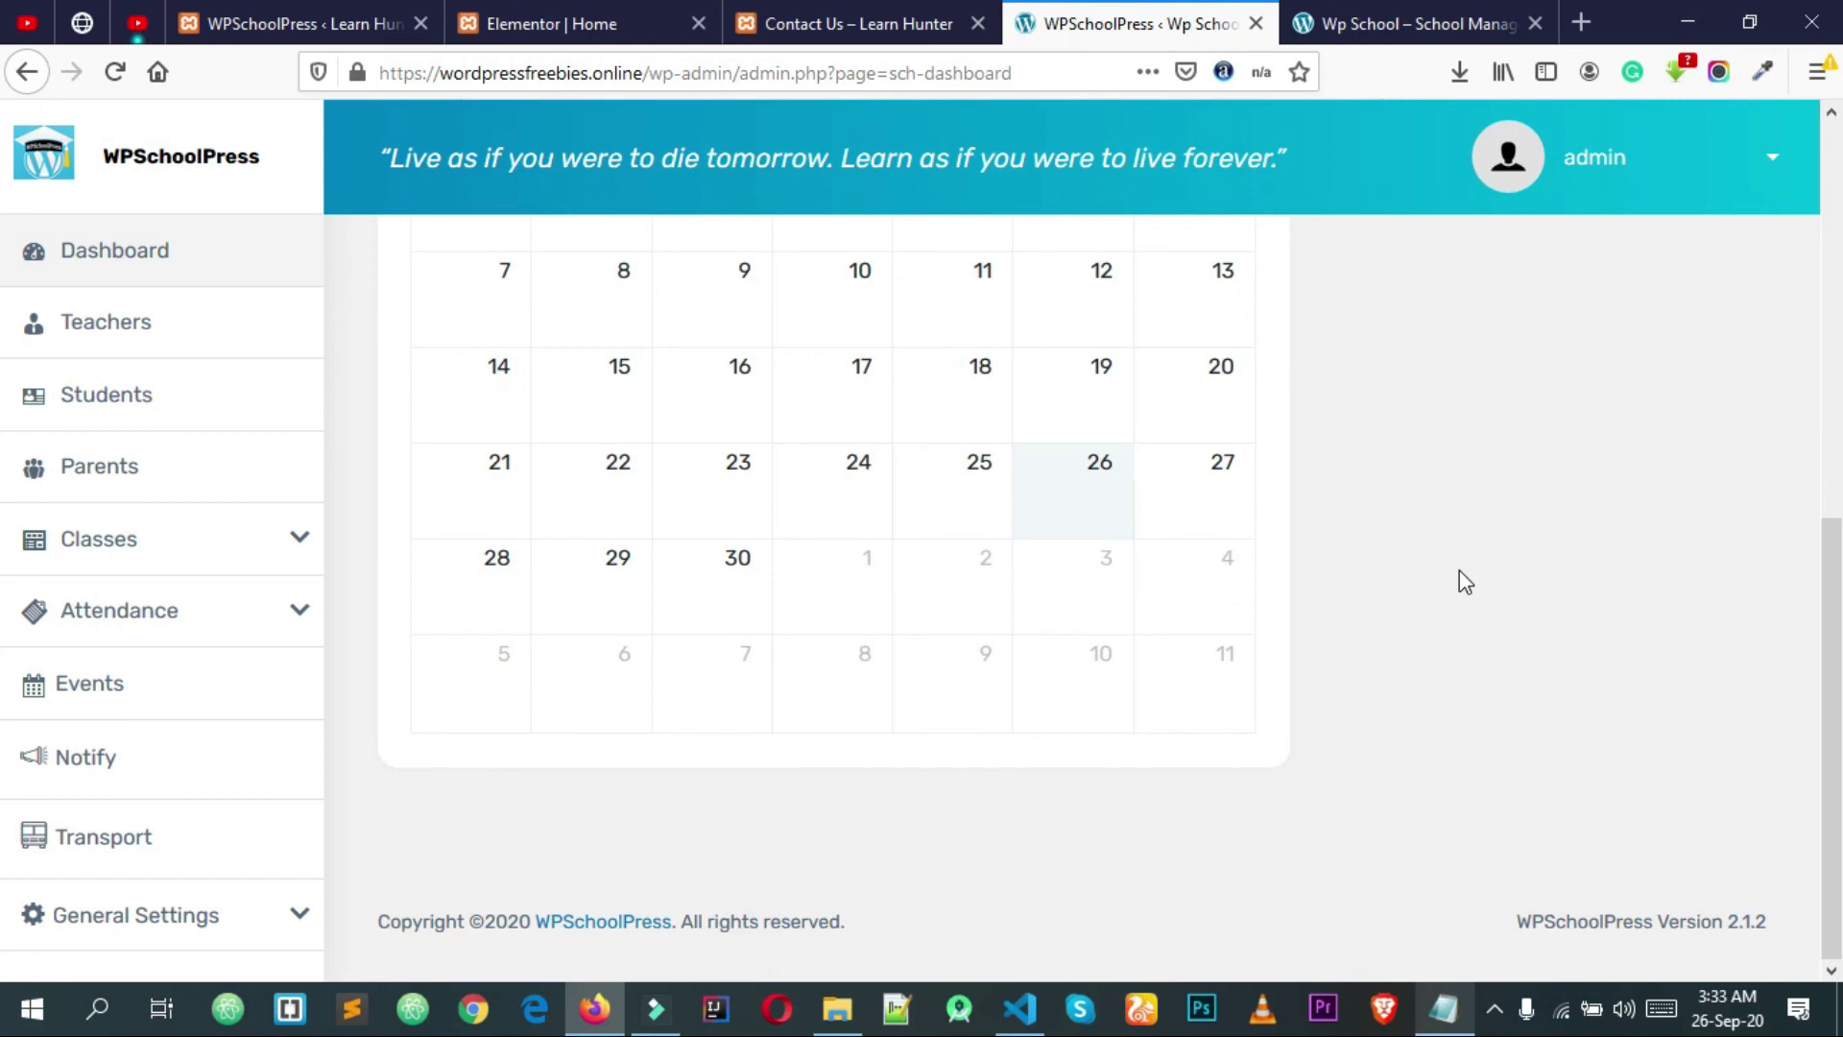
scroll(1670, 156, up, 4)
scroll(1613, 183, up, 6)
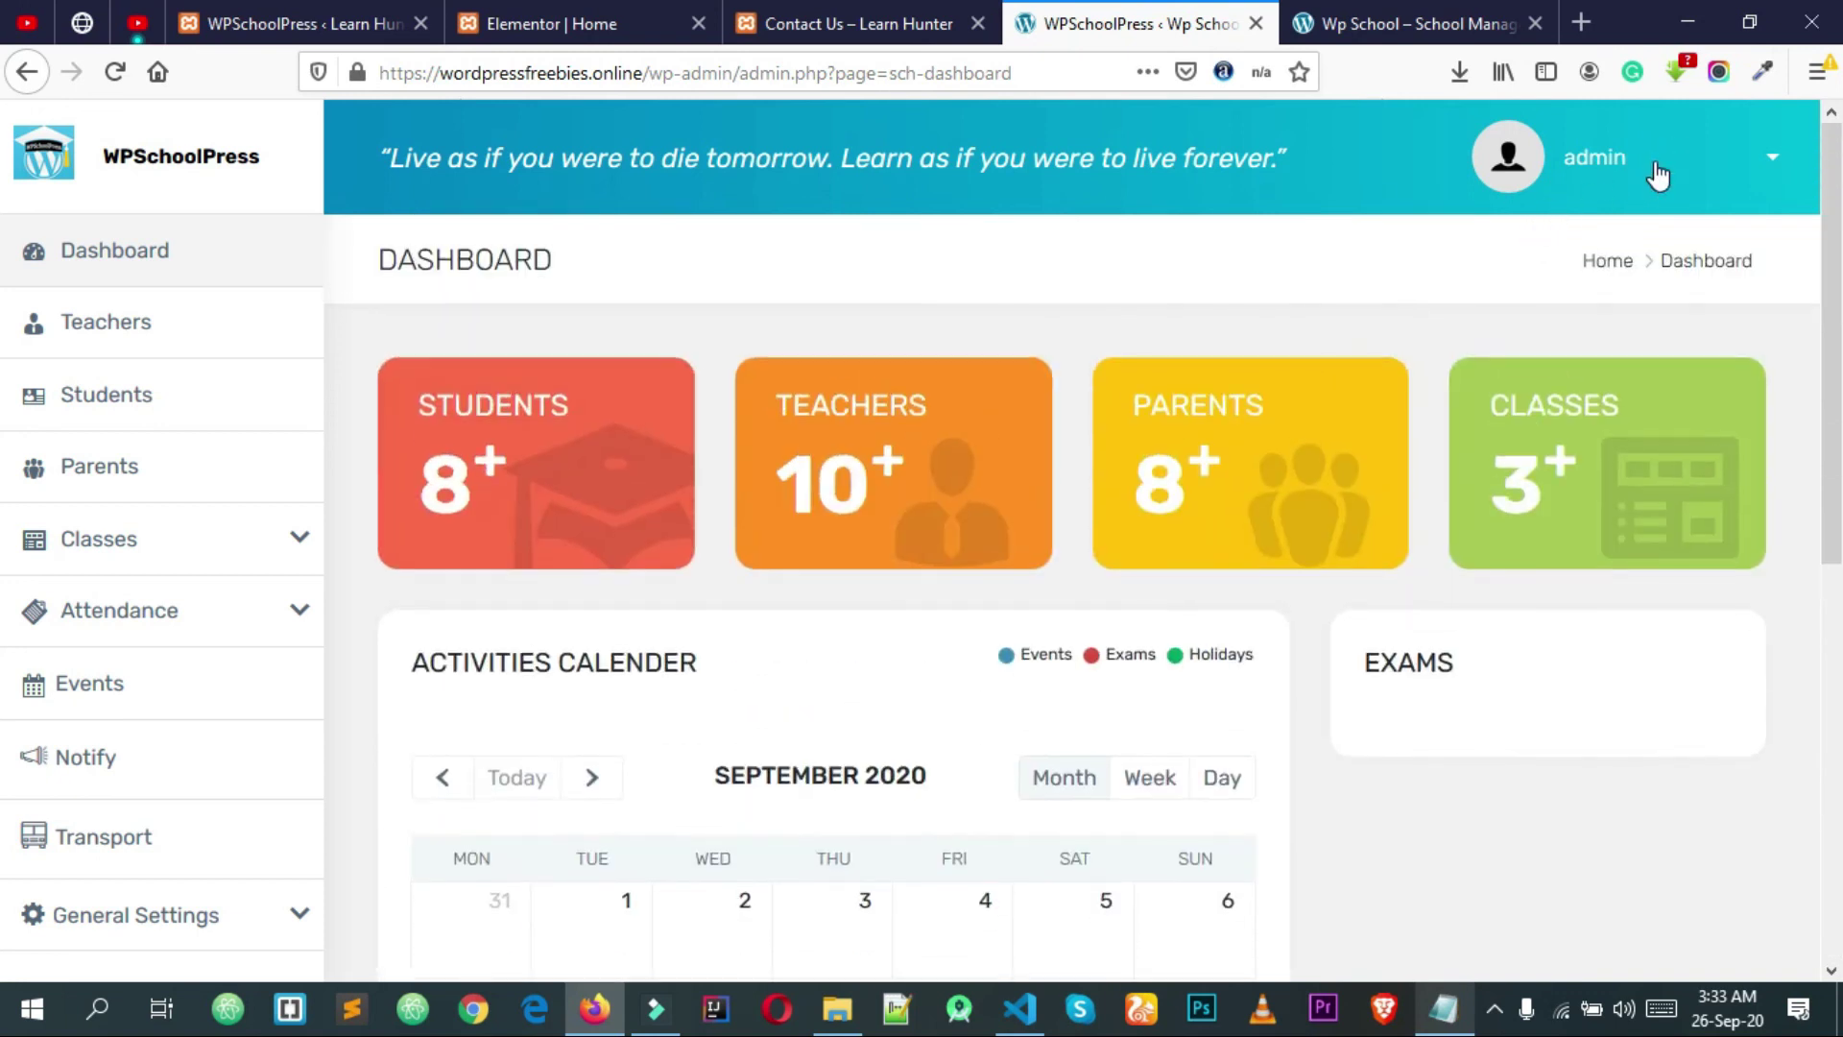
click(1670, 173)
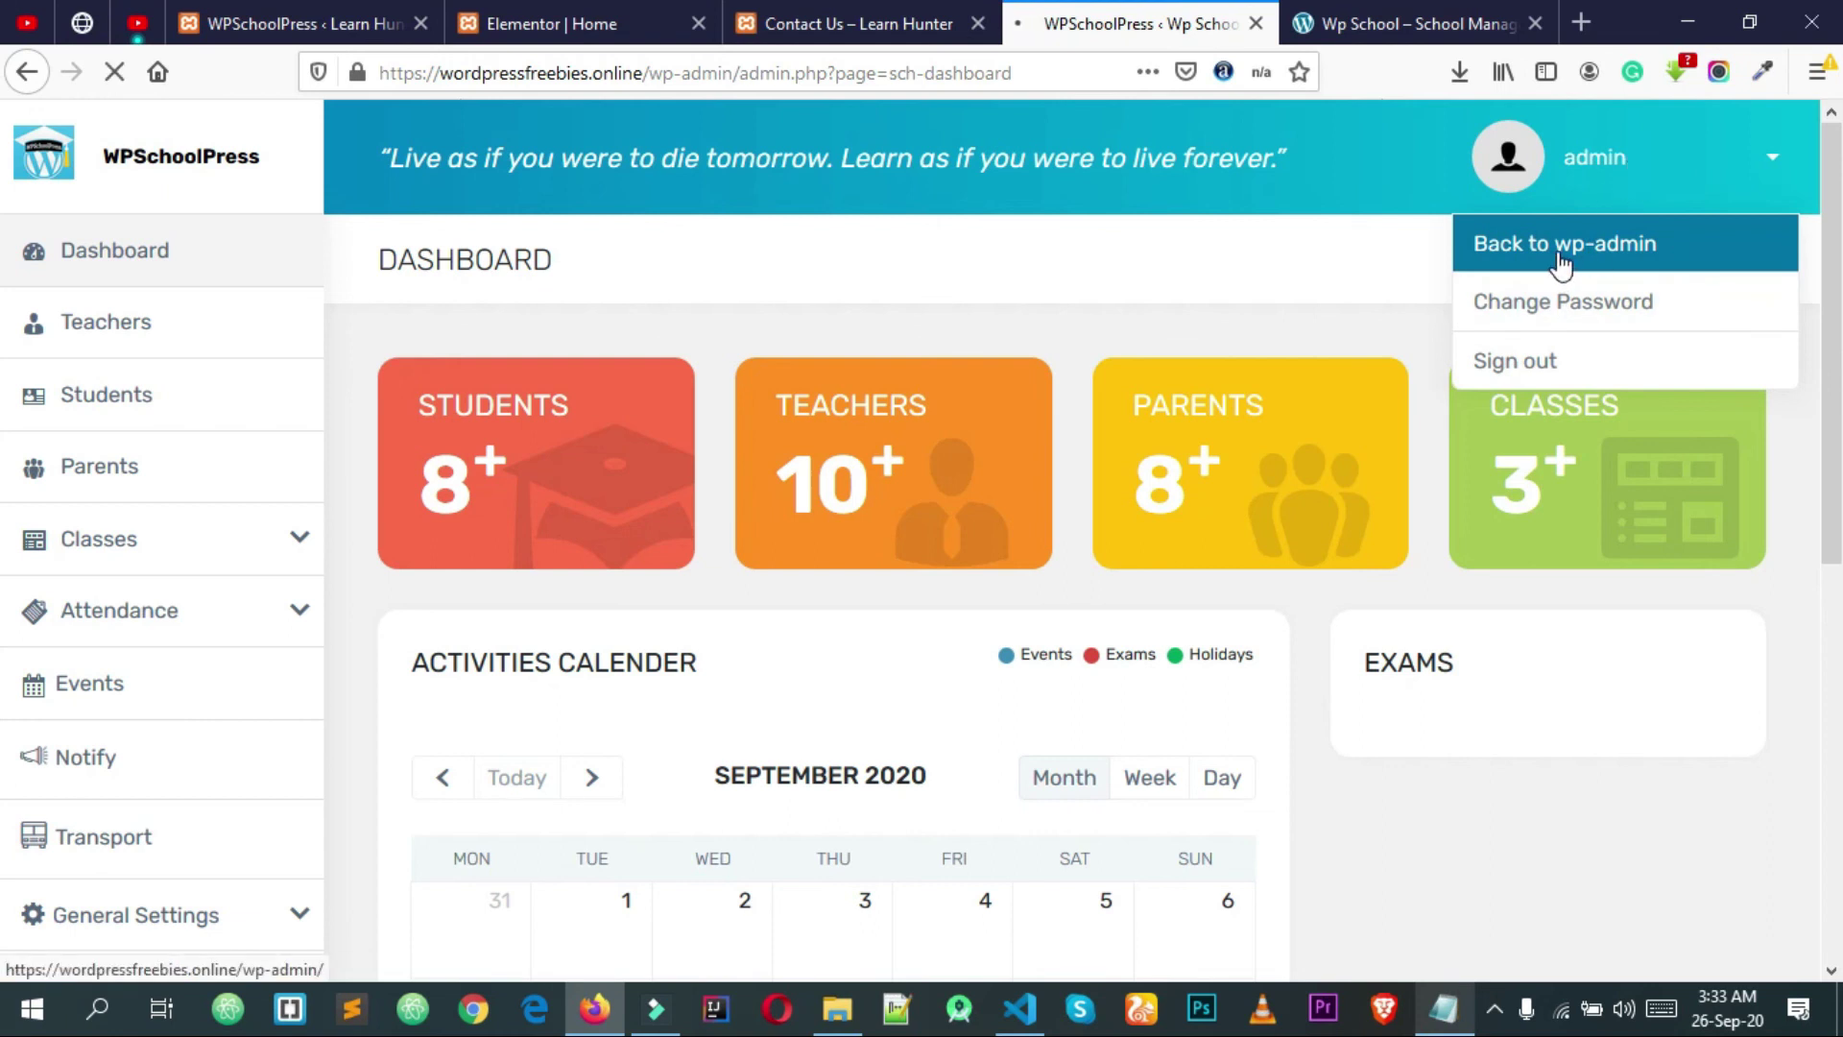
scroll(115, 462, down, 1)
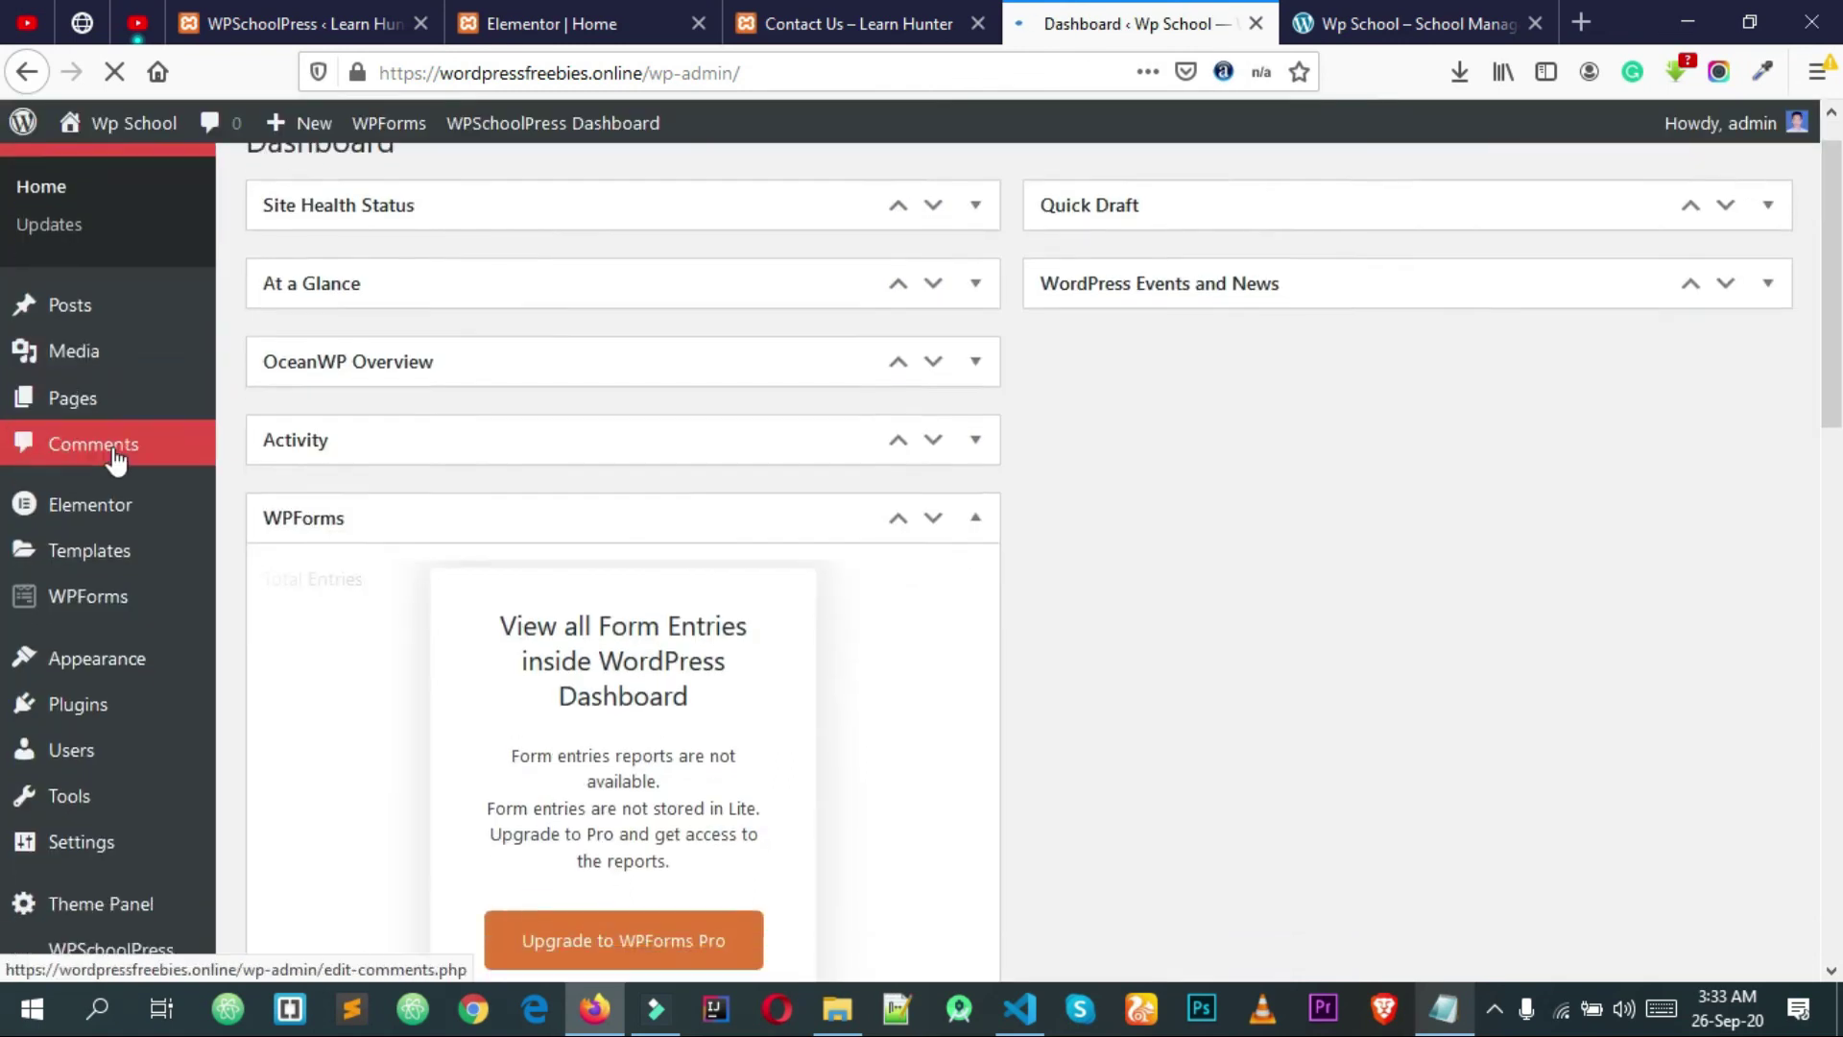
scroll(148, 469, down, 7)
scroll(153, 476, up, 6)
scroll(158, 485, down, 3)
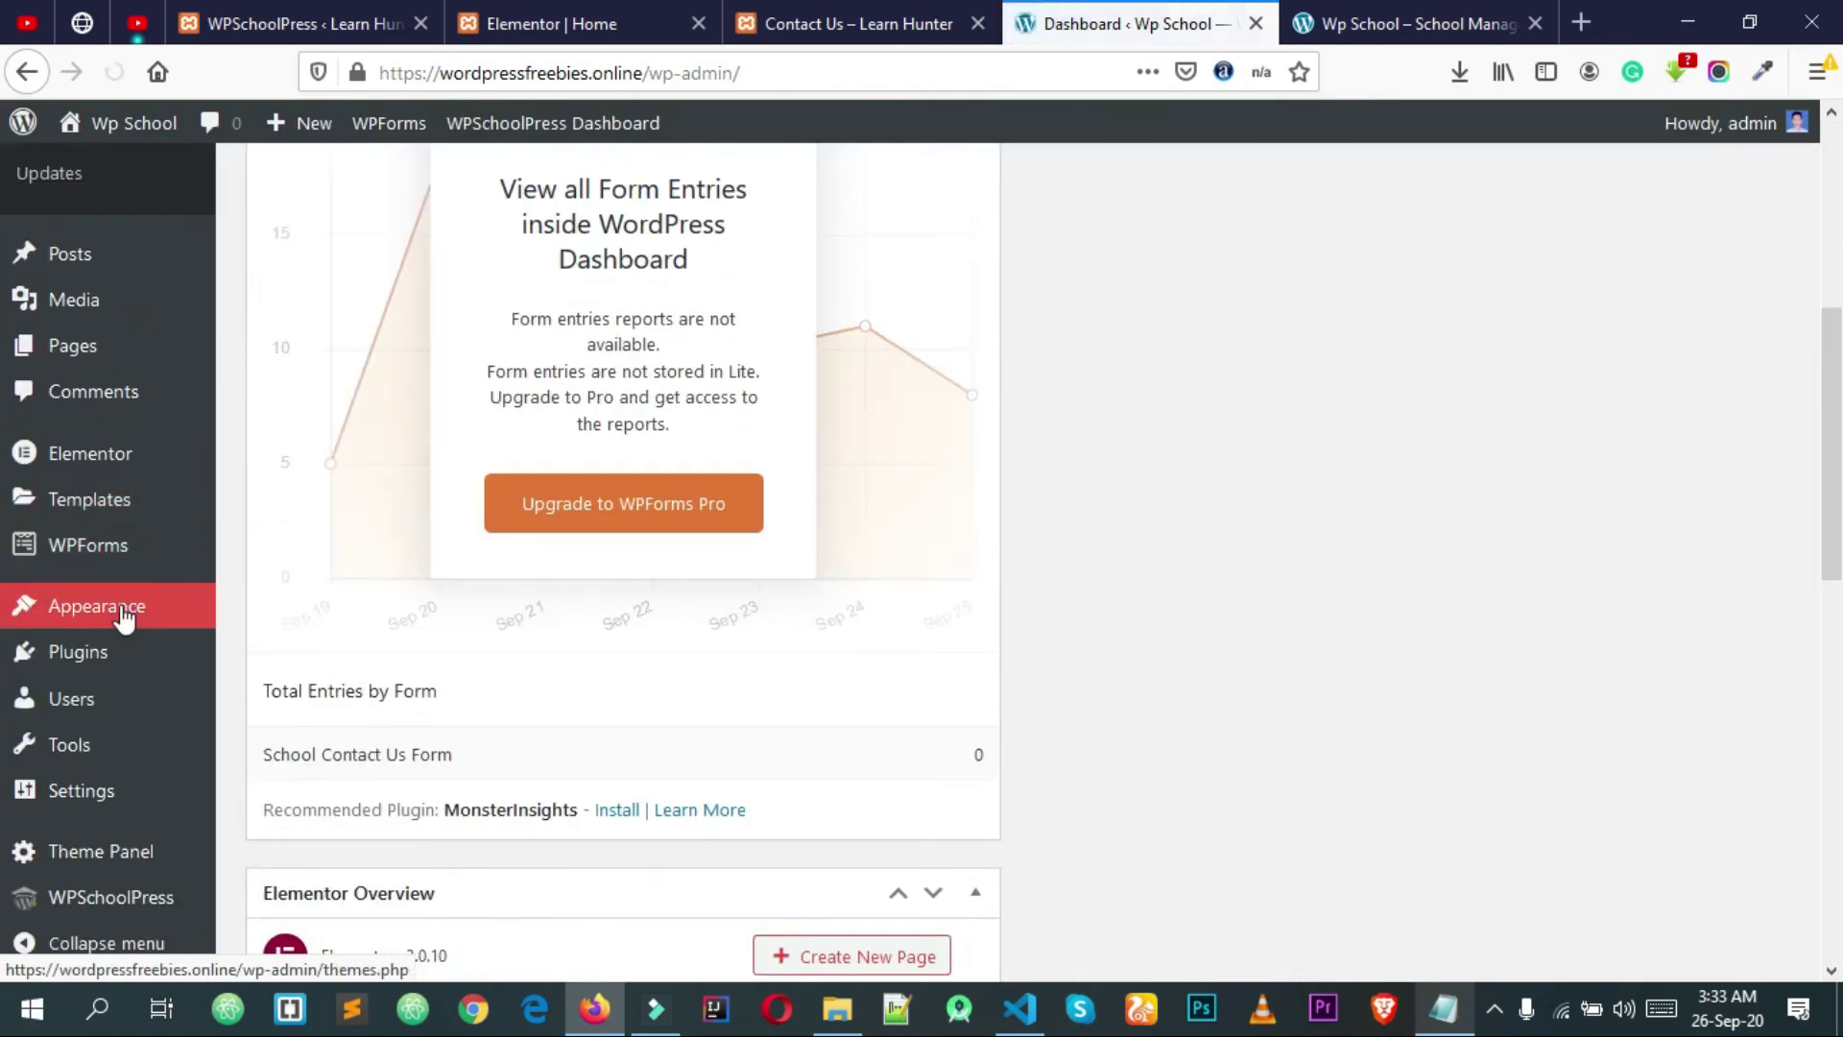
scroll(122, 615, down, 8)
mouse_move(559, 125)
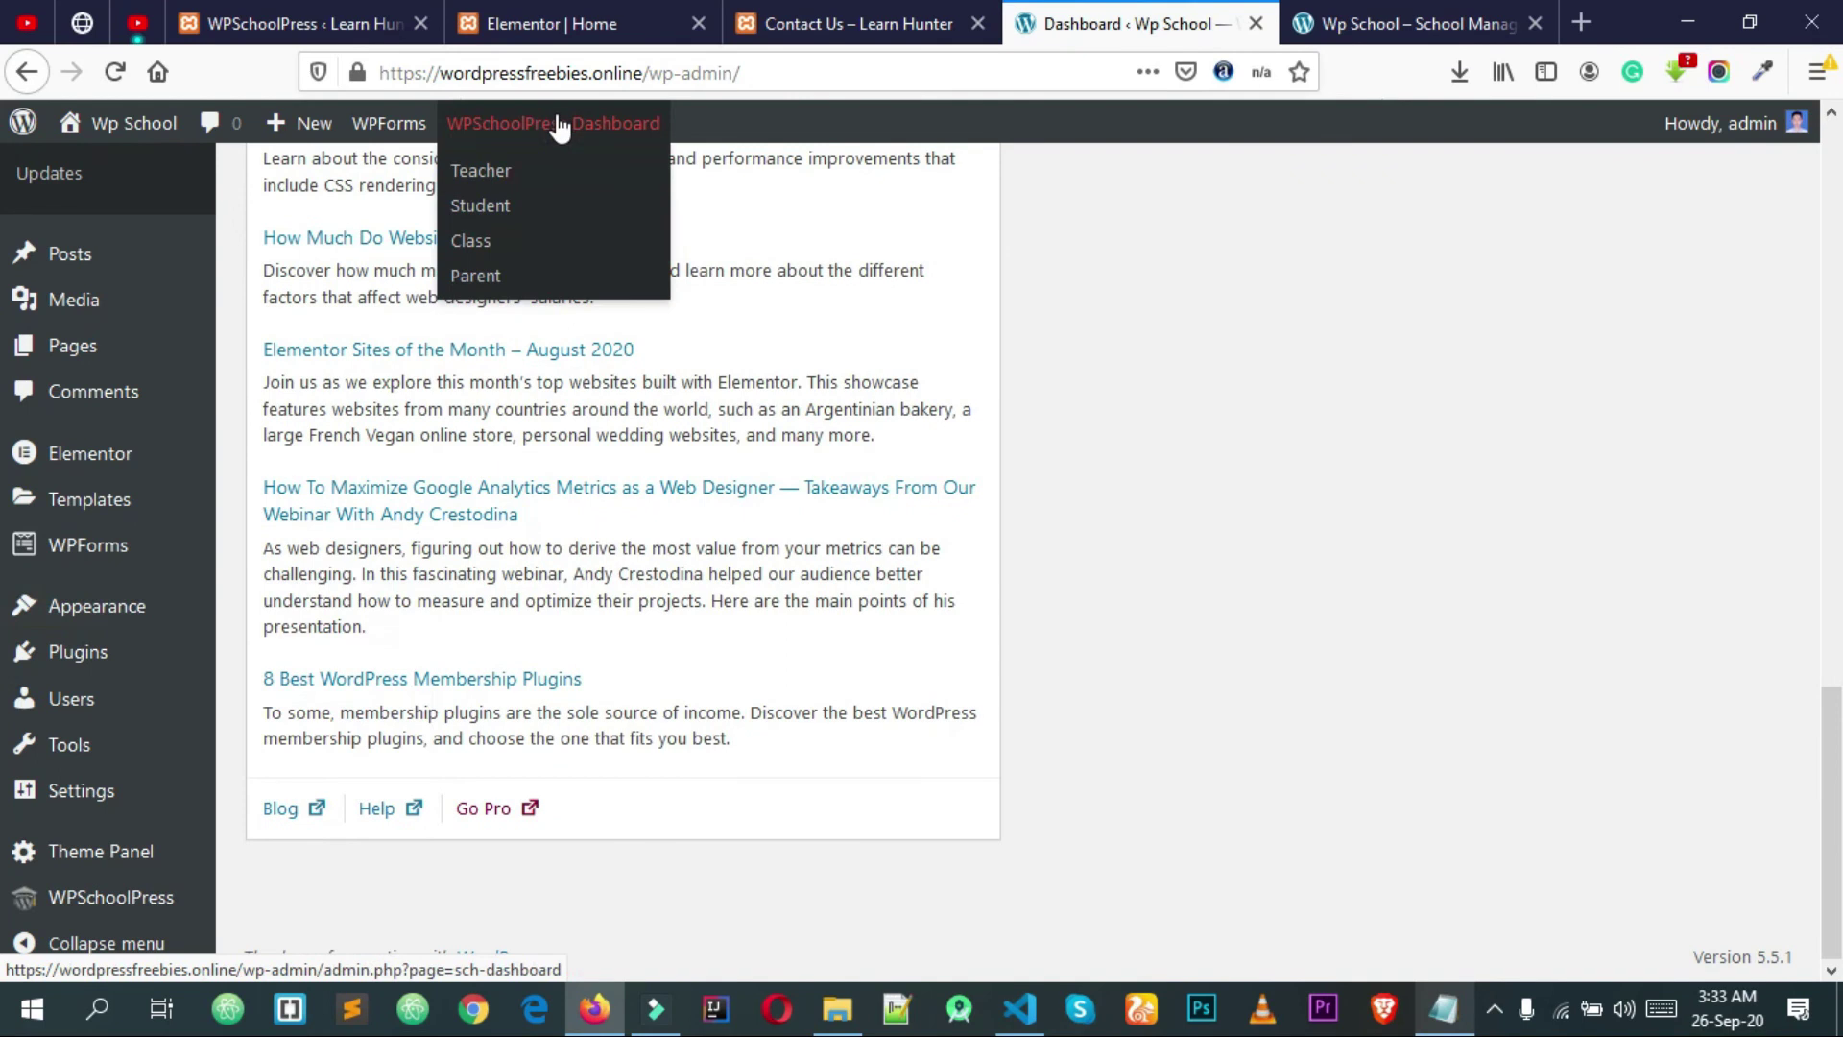
click(560, 125)
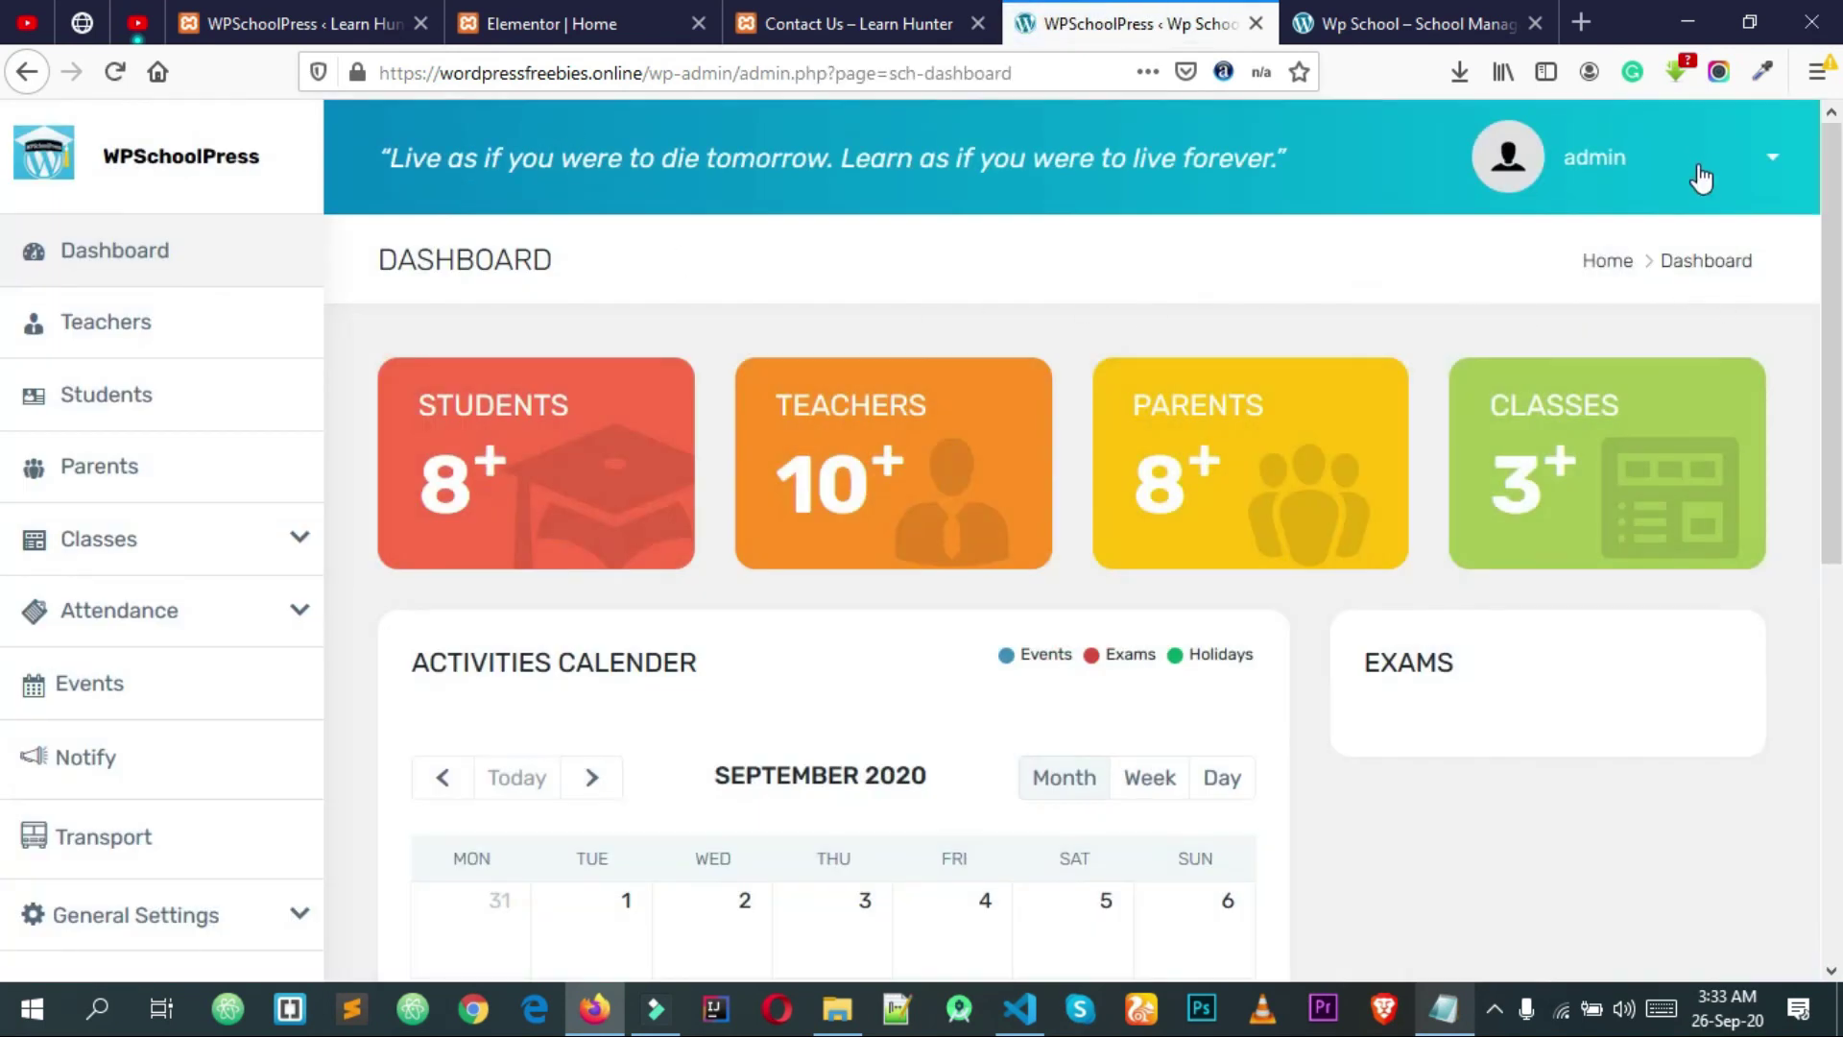
click(1700, 175)
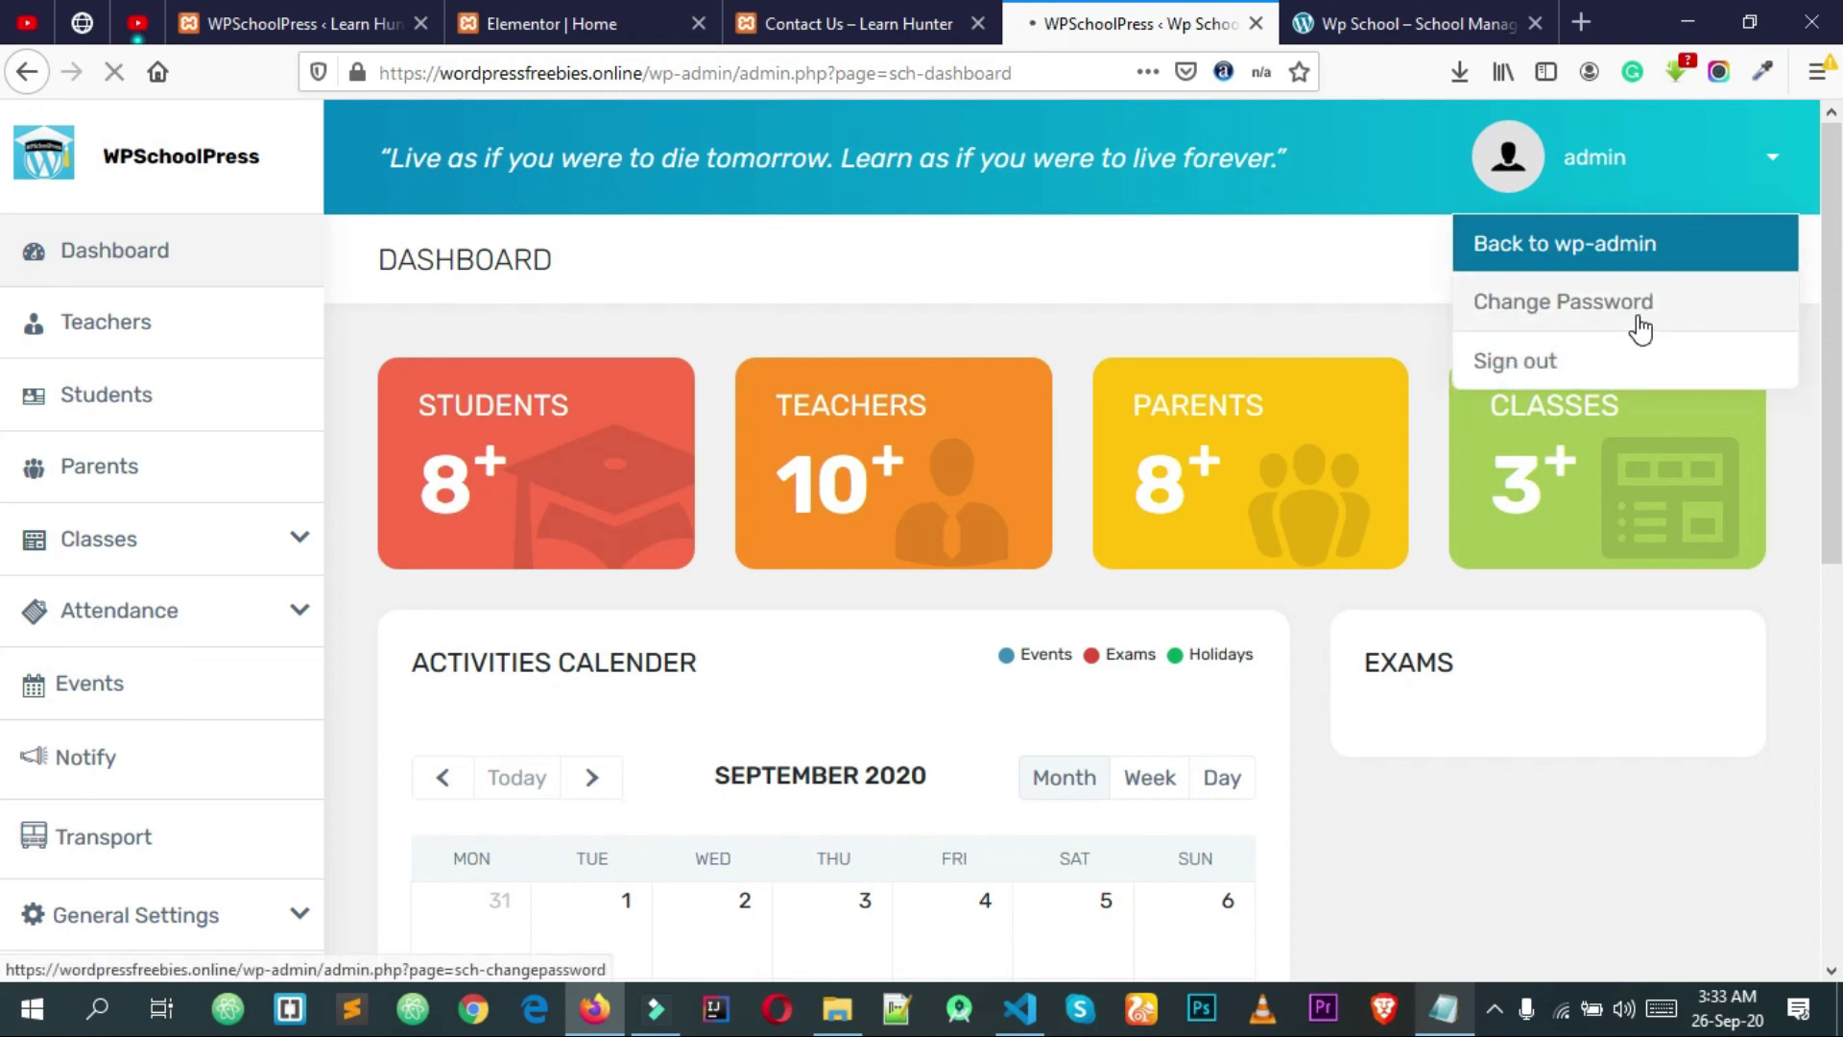
click(1638, 317)
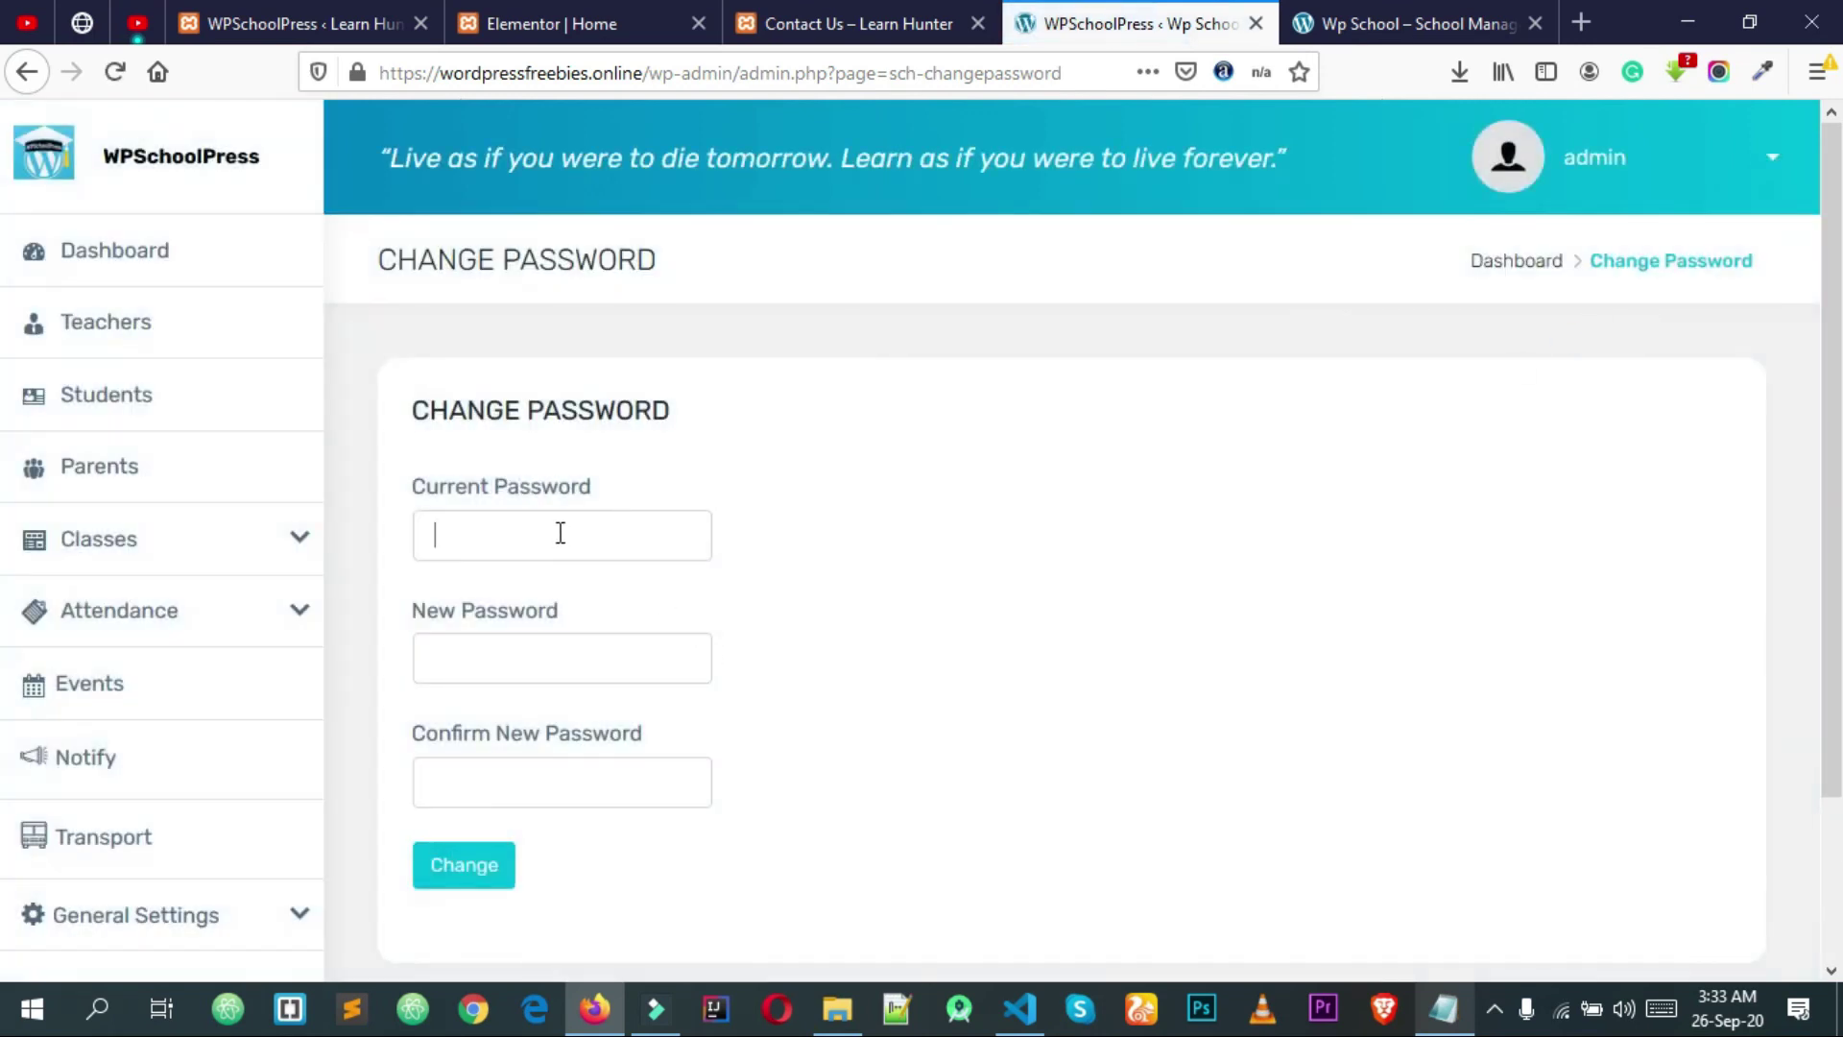
click(900, 539)
scroll(651, 572, down, 2)
scroll(653, 573, up, 2)
scroll(1200, 480, down, 2)
click(494, 399)
click(407, 397)
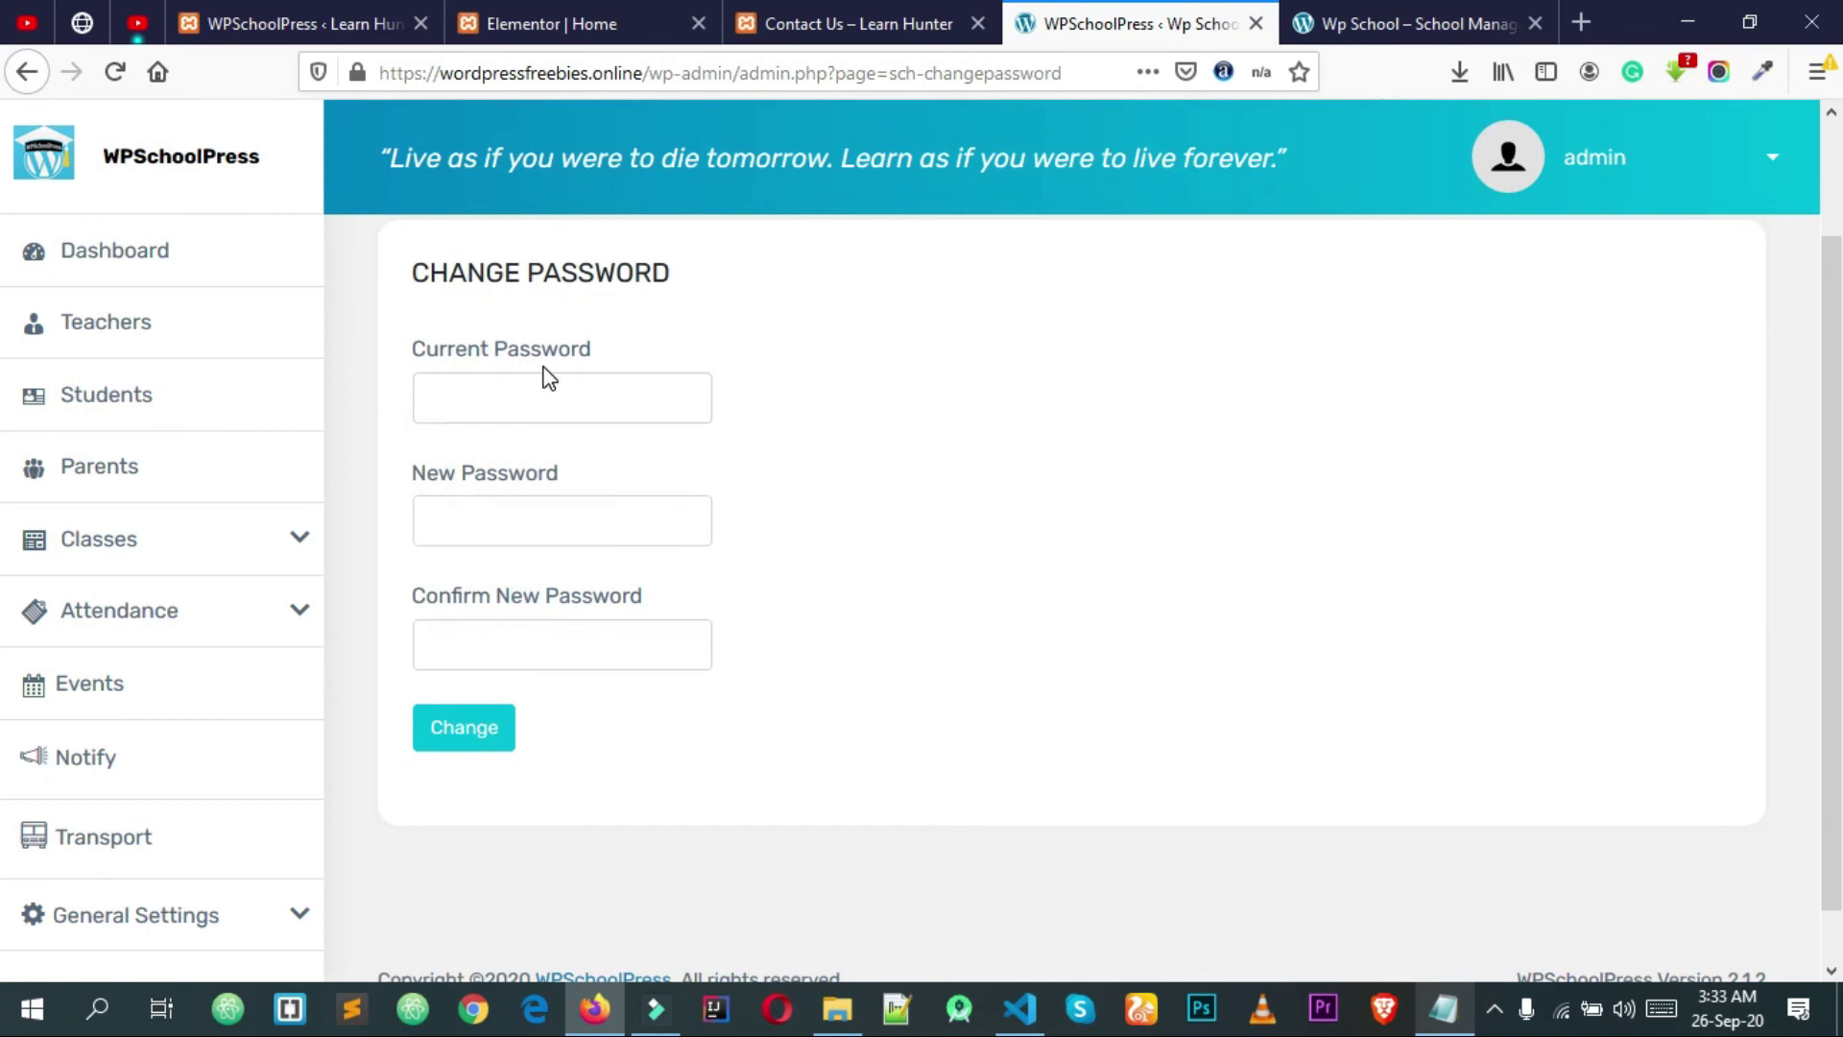
click(495, 506)
click(464, 488)
click(509, 525)
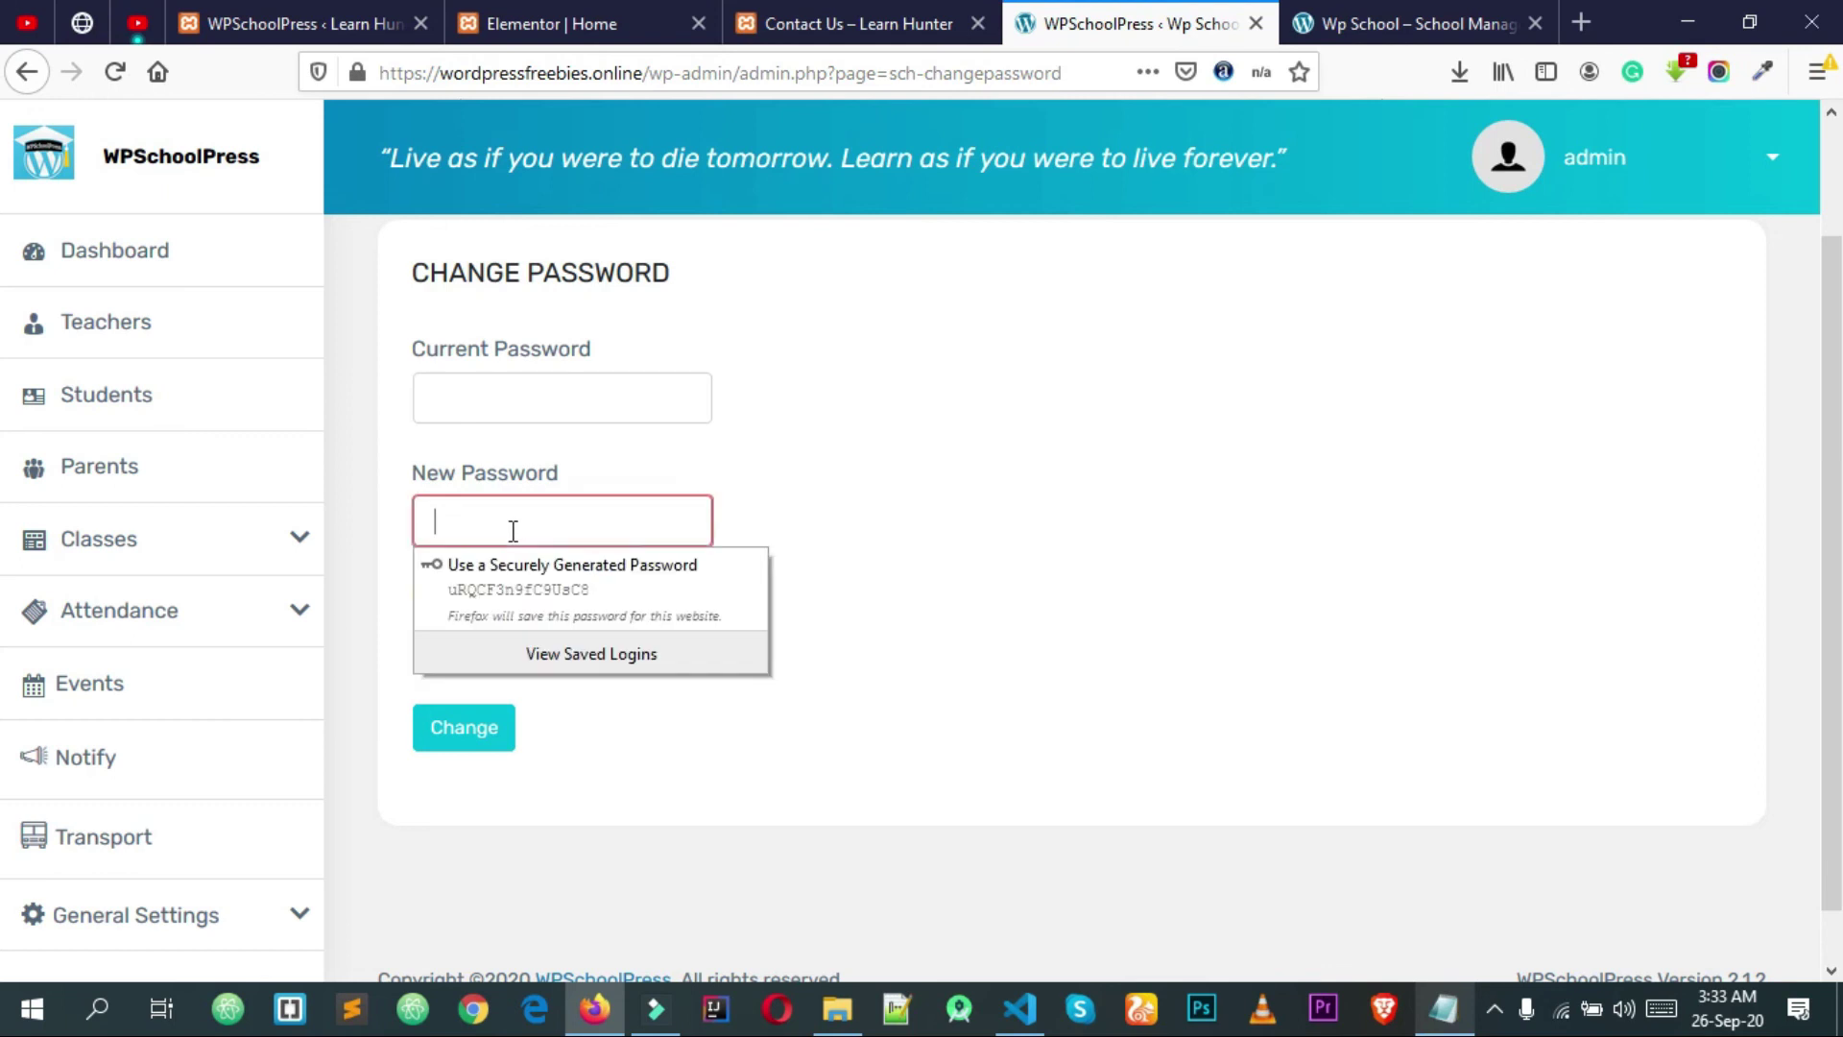
click(890, 519)
click(567, 640)
click(803, 604)
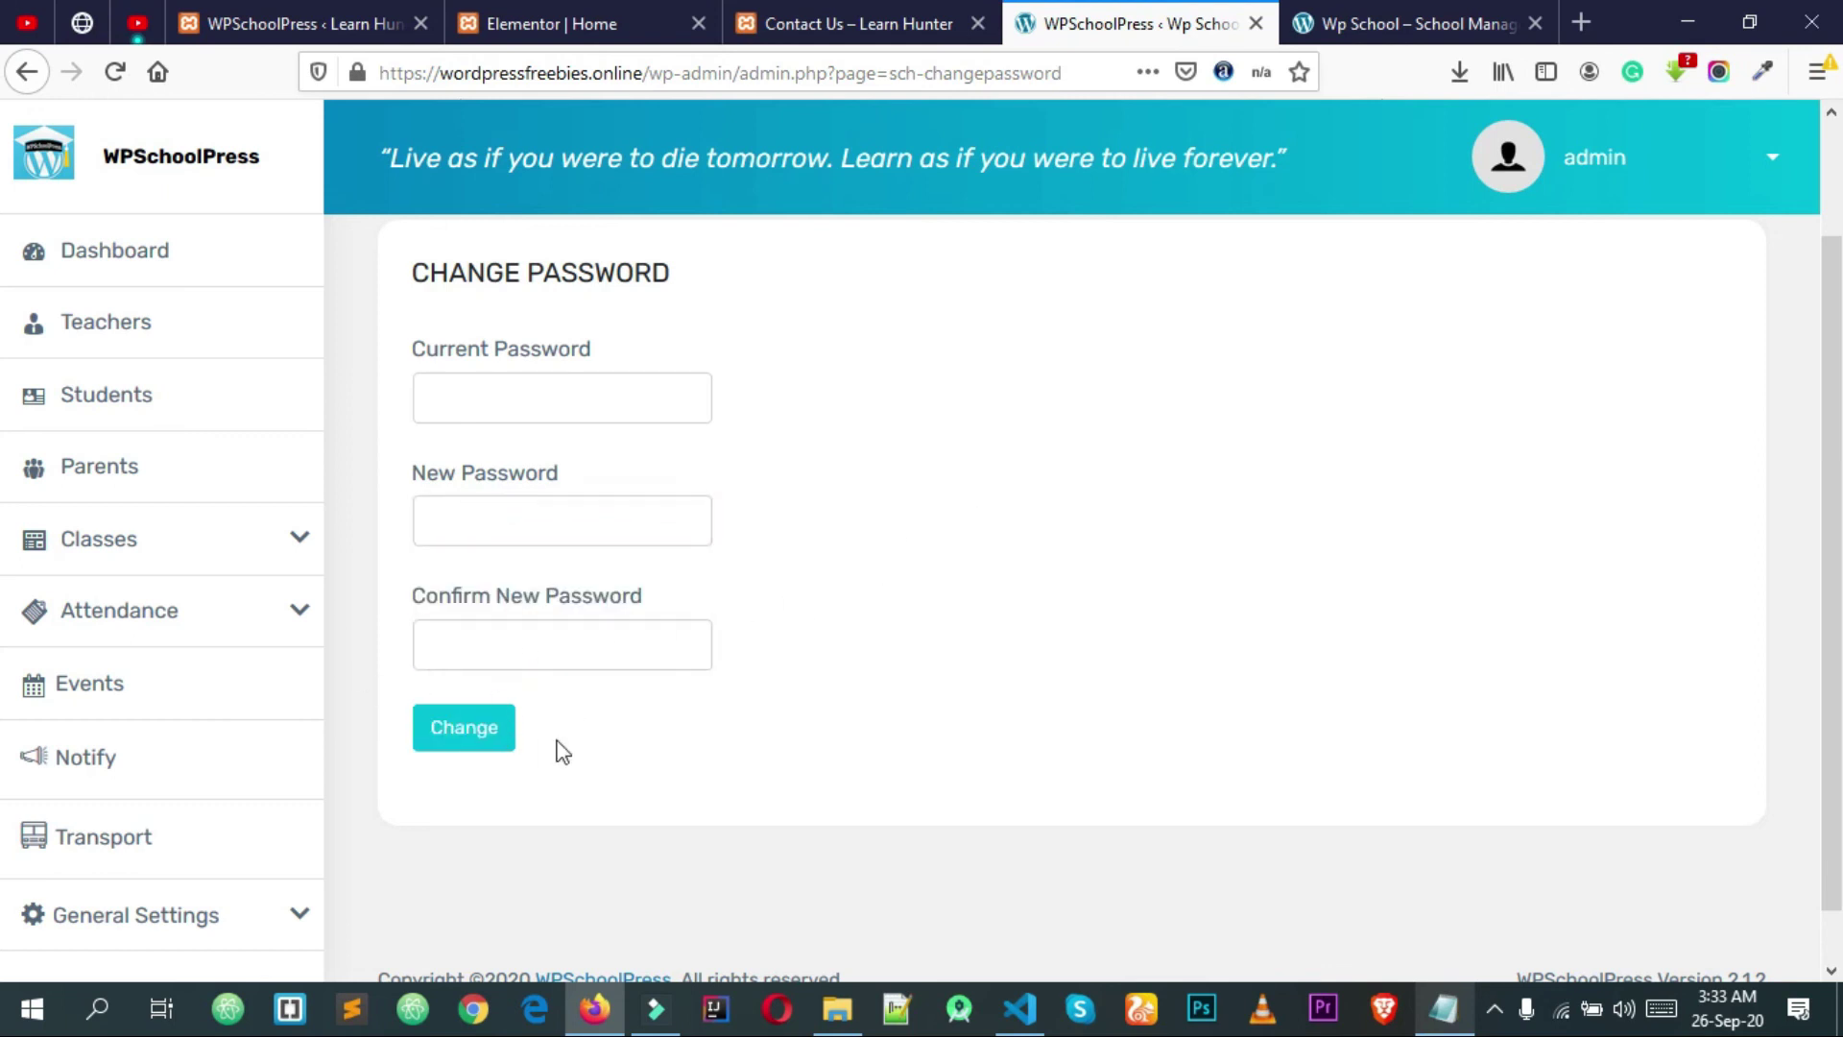
click(508, 744)
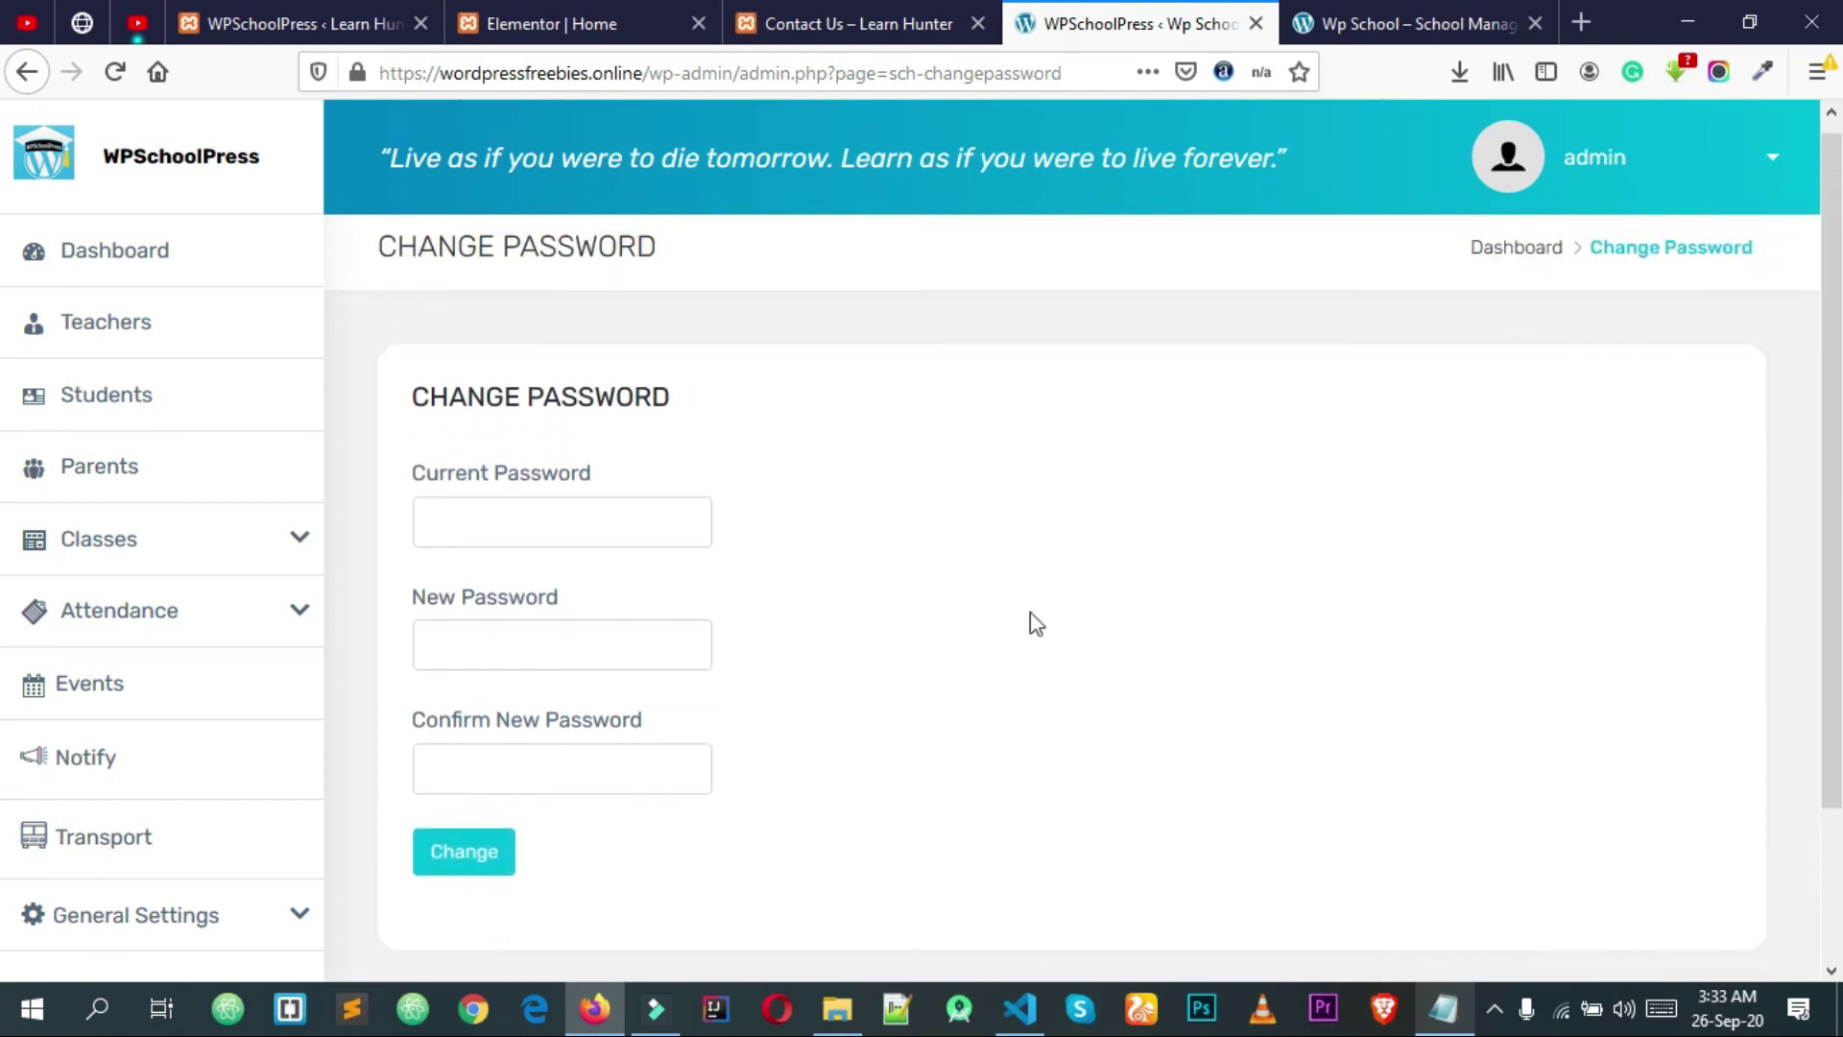
click(1602, 180)
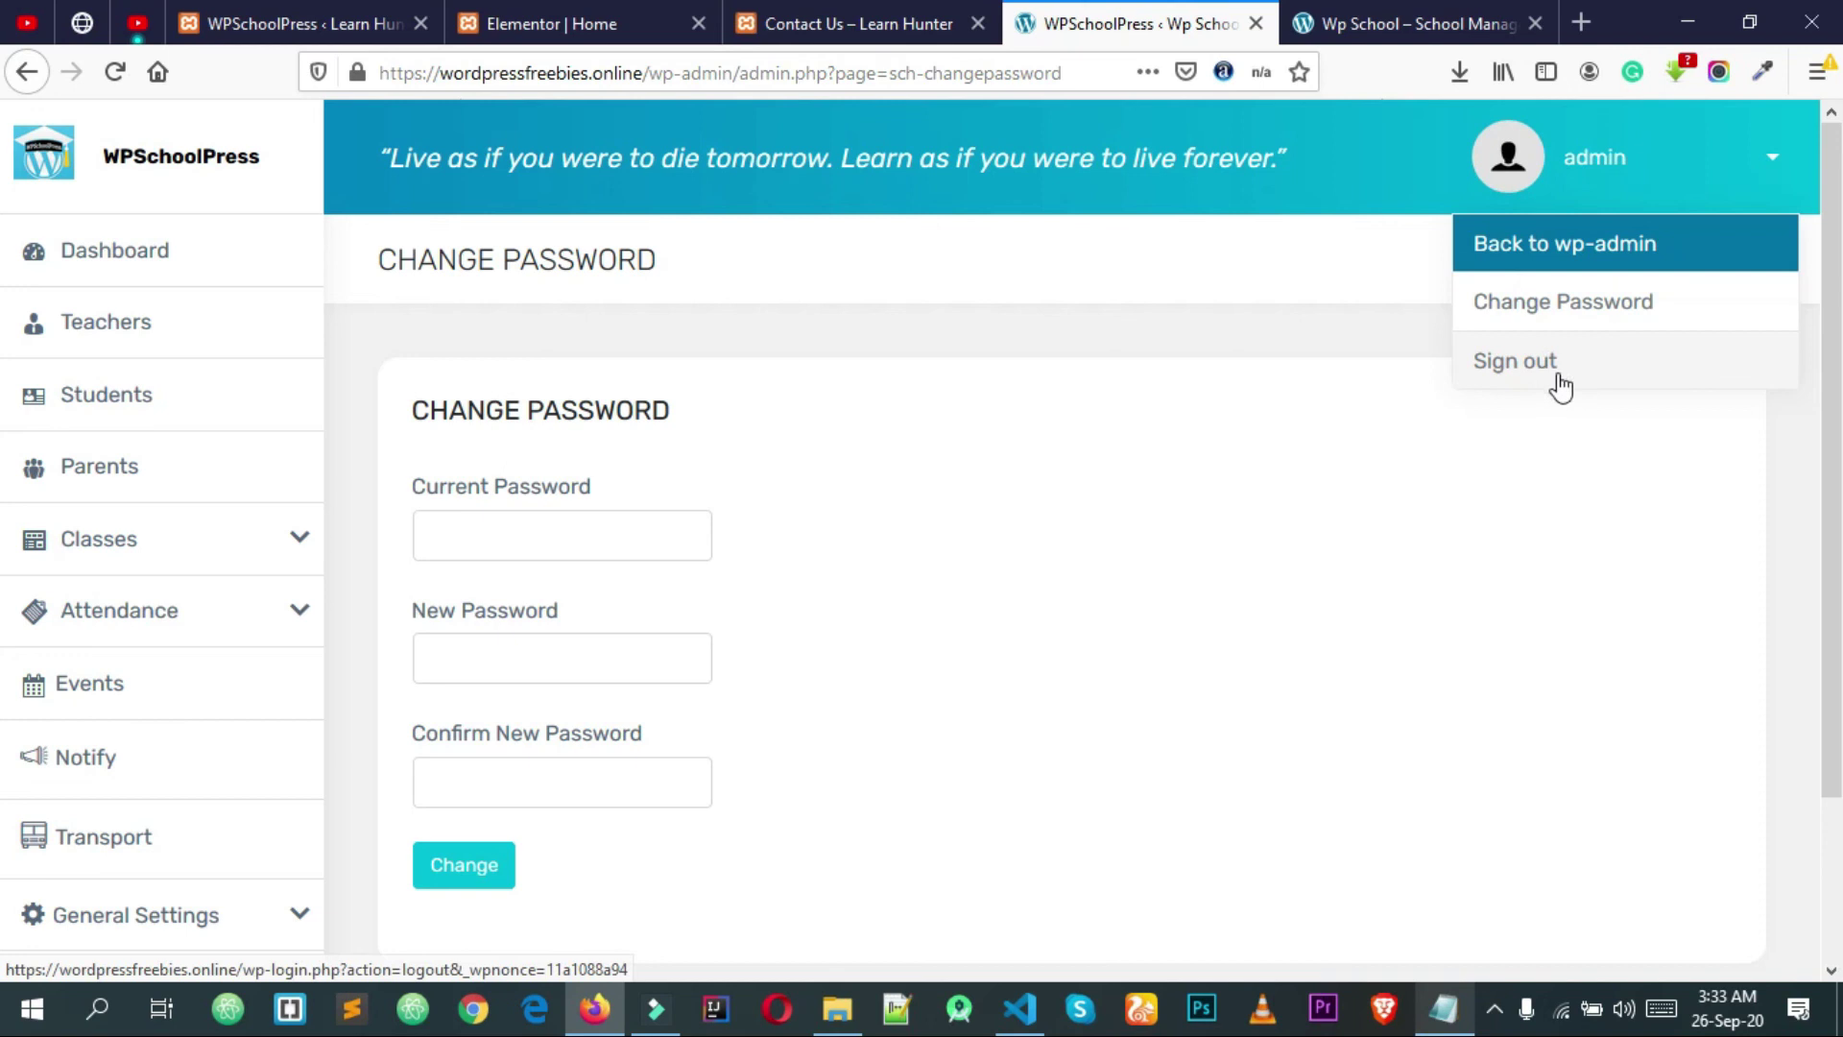
click(1421, 556)
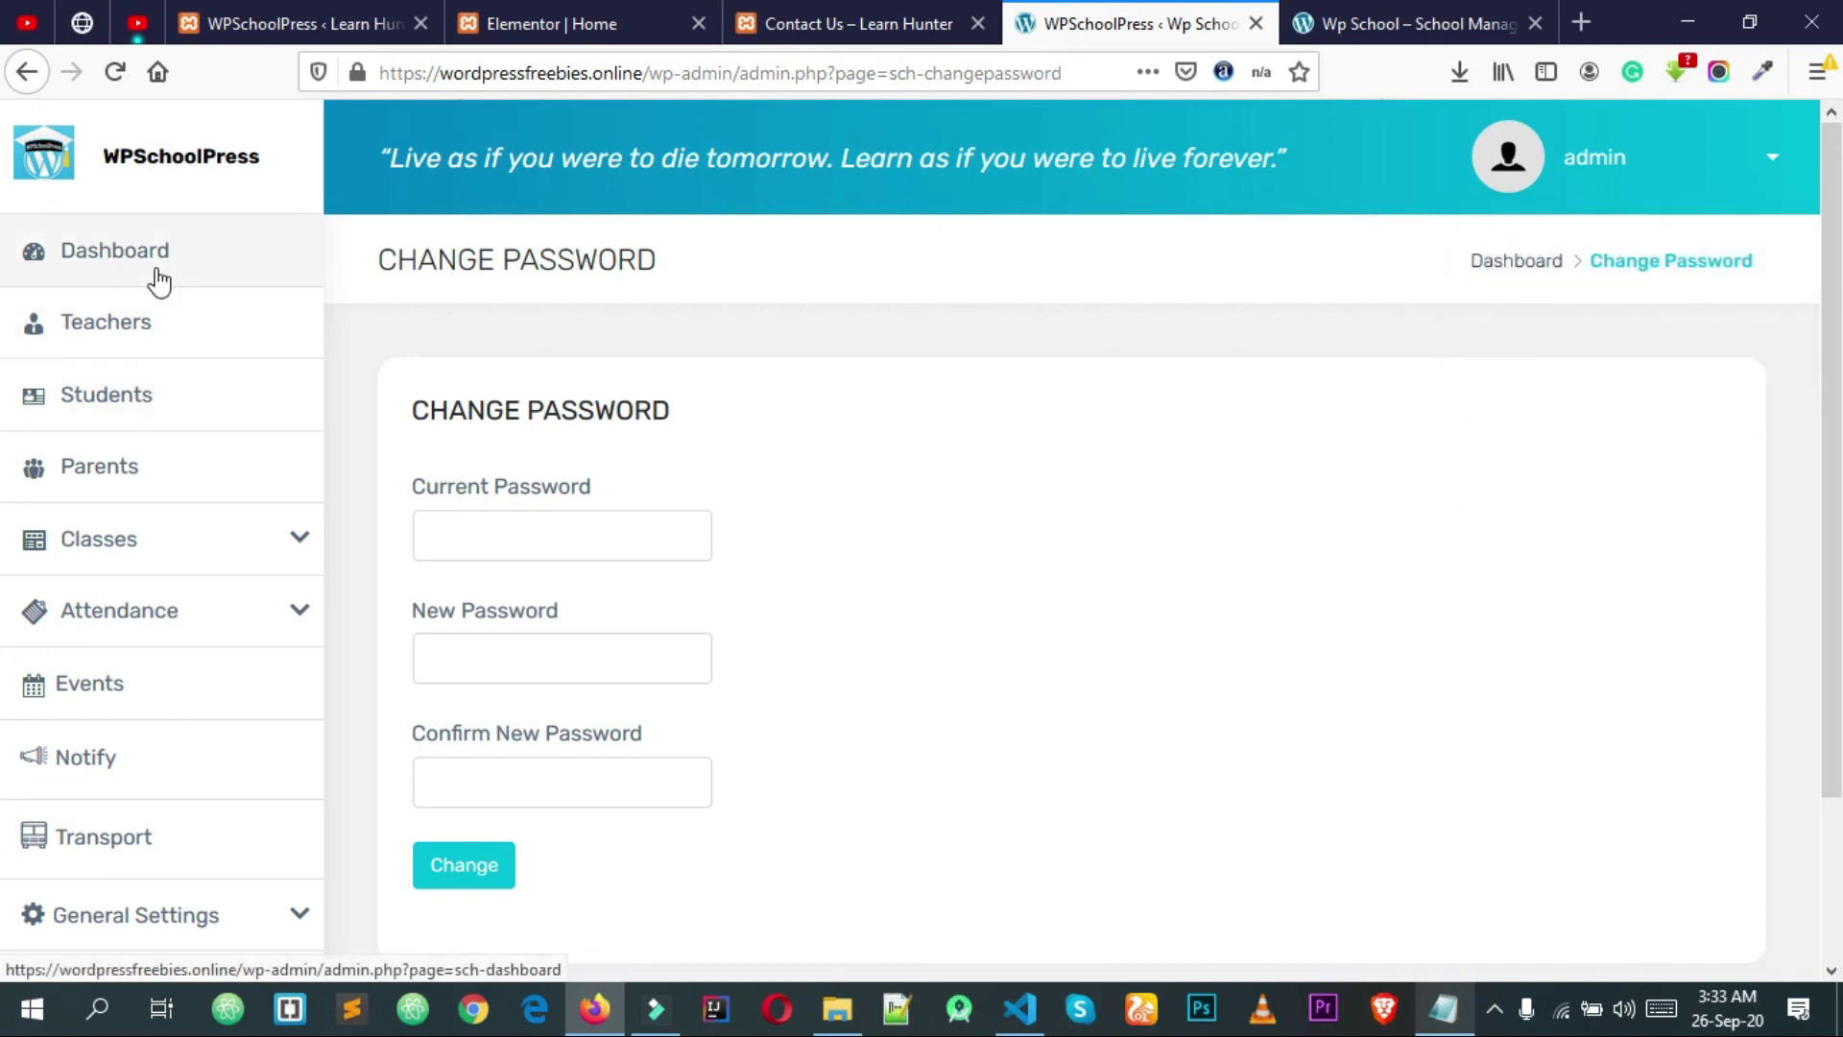
scroll(148, 269, down, 3)
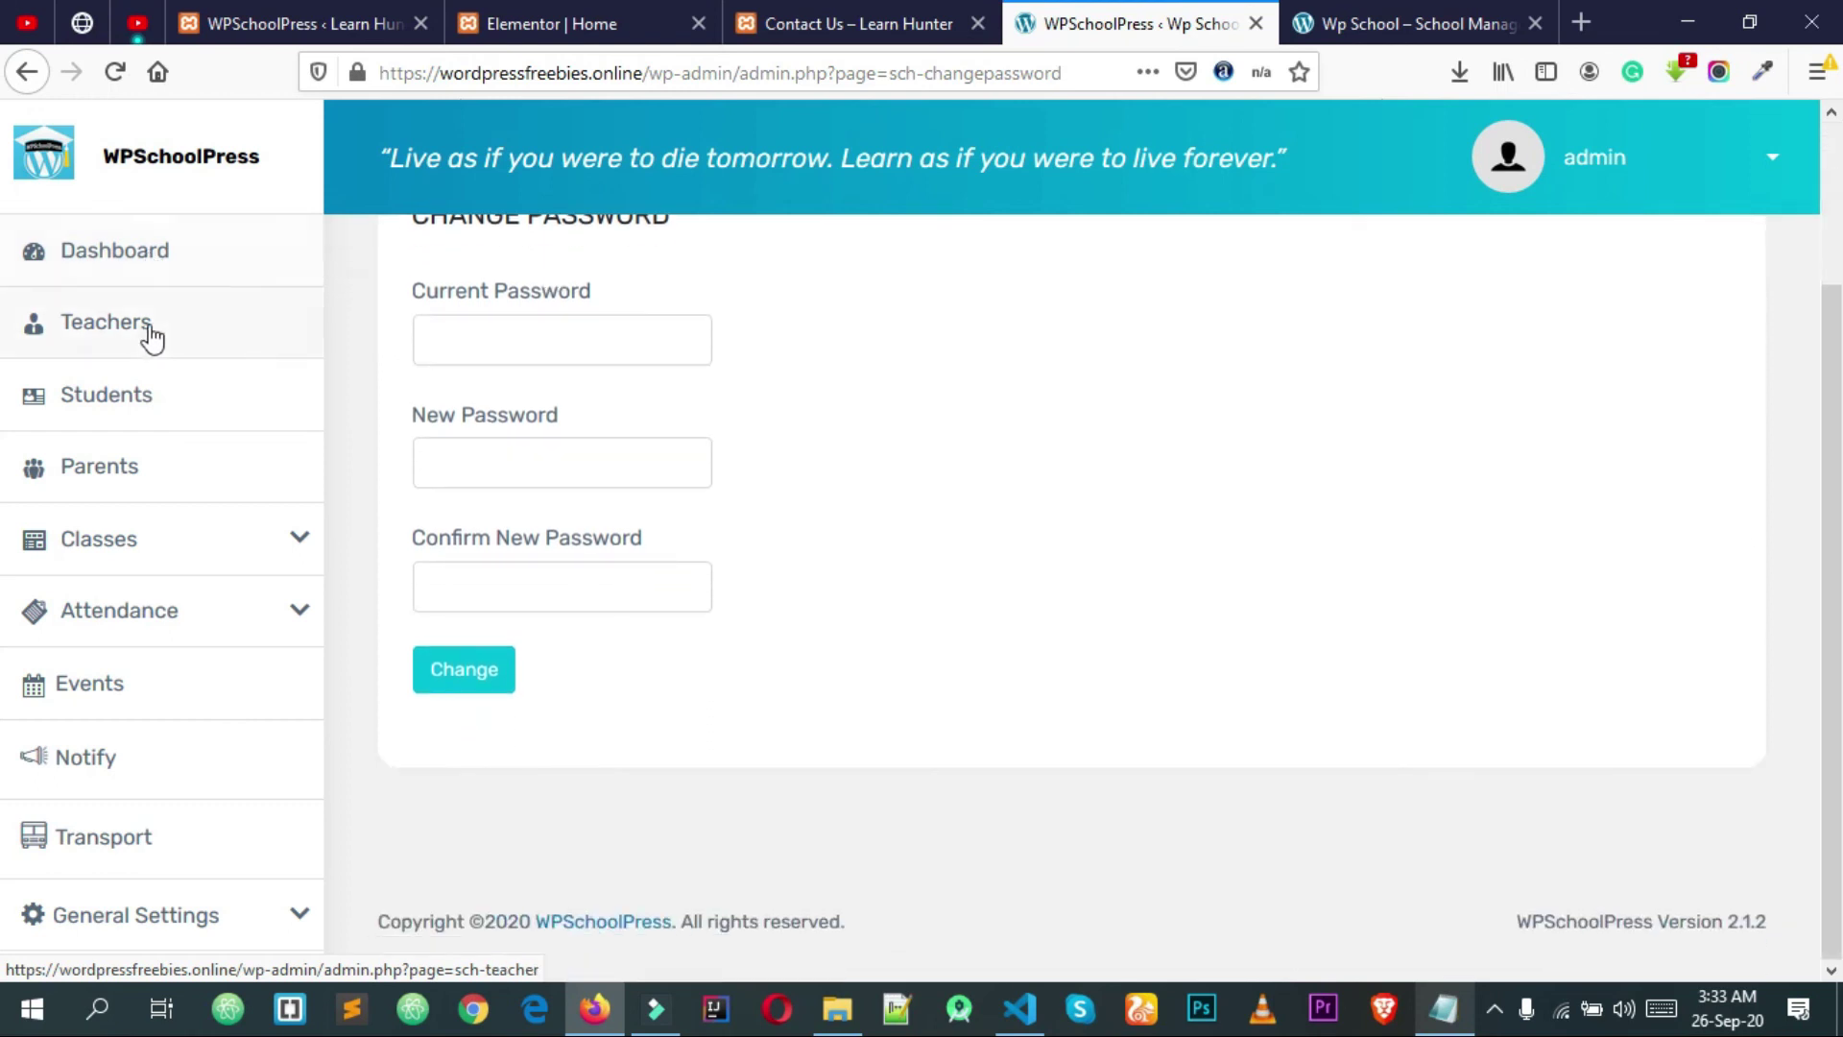
scroll(144, 327, up, 3)
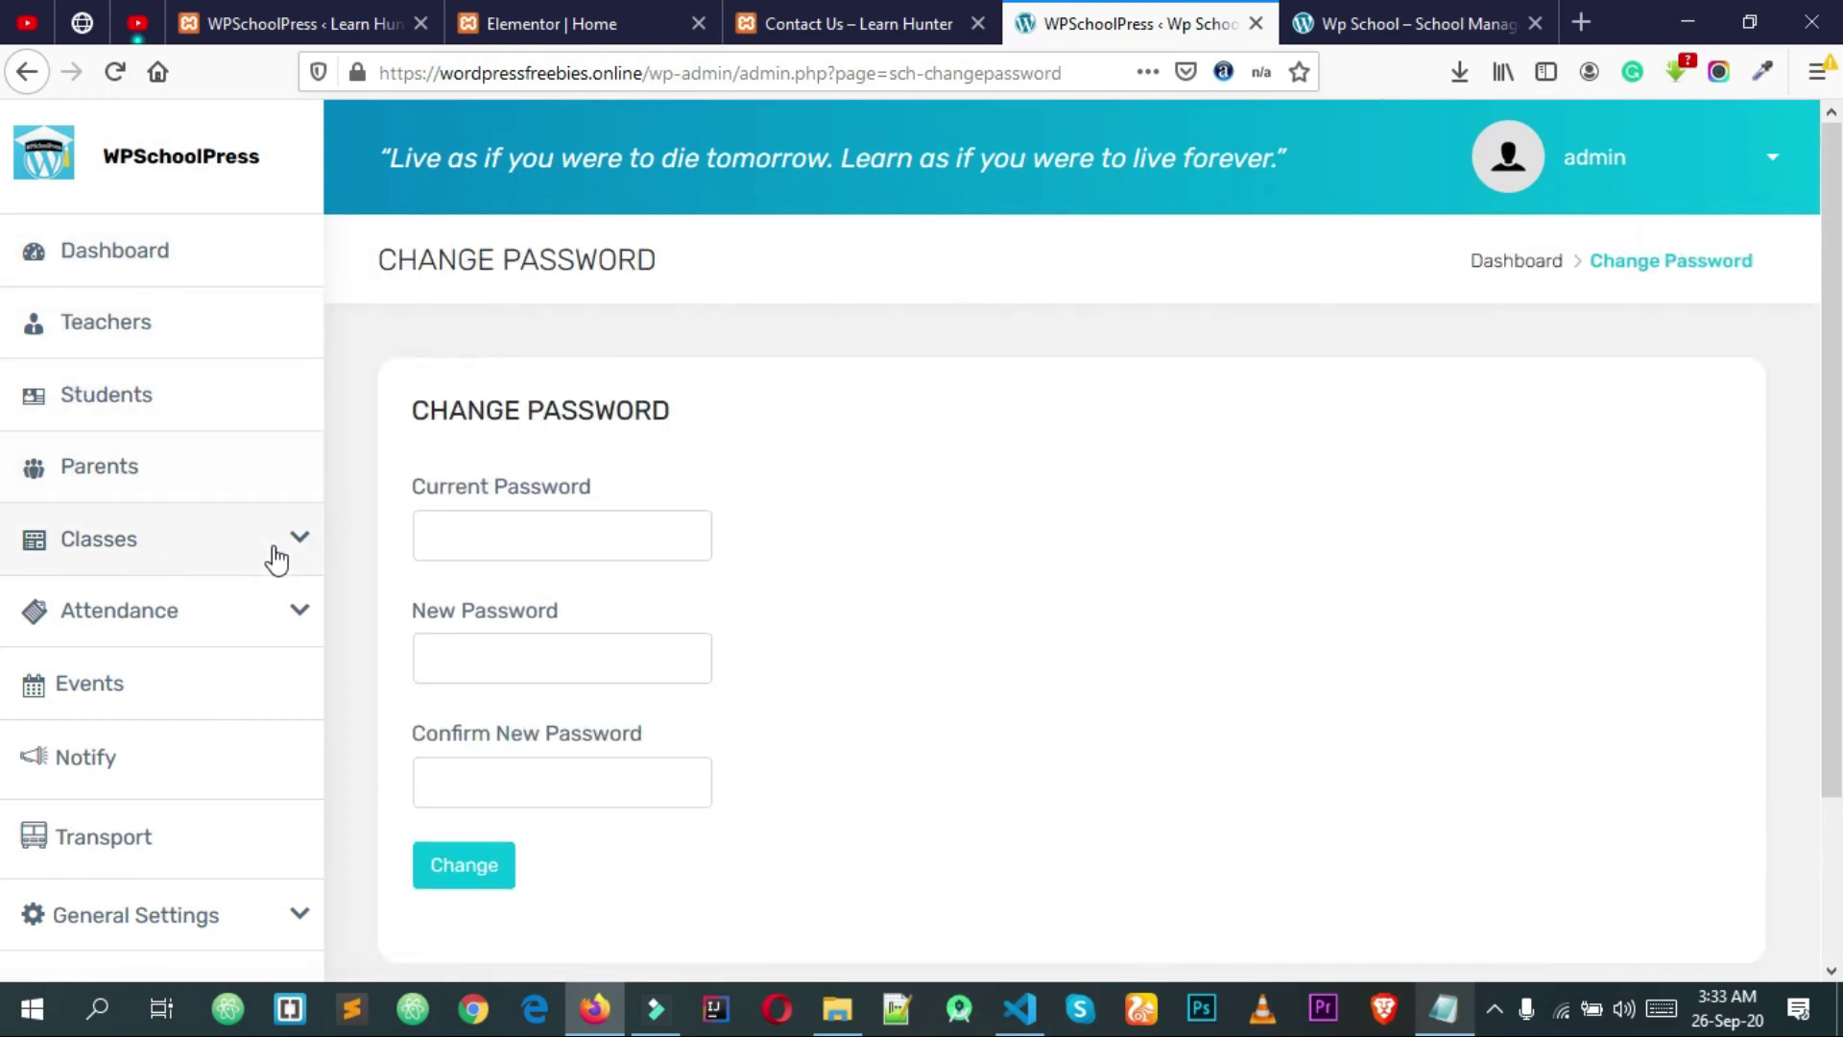
Step: Expand the Classes and Attendance sidebar sections and go to General Settings > Import History
click(199, 542)
scroll(117, 585, down, 3)
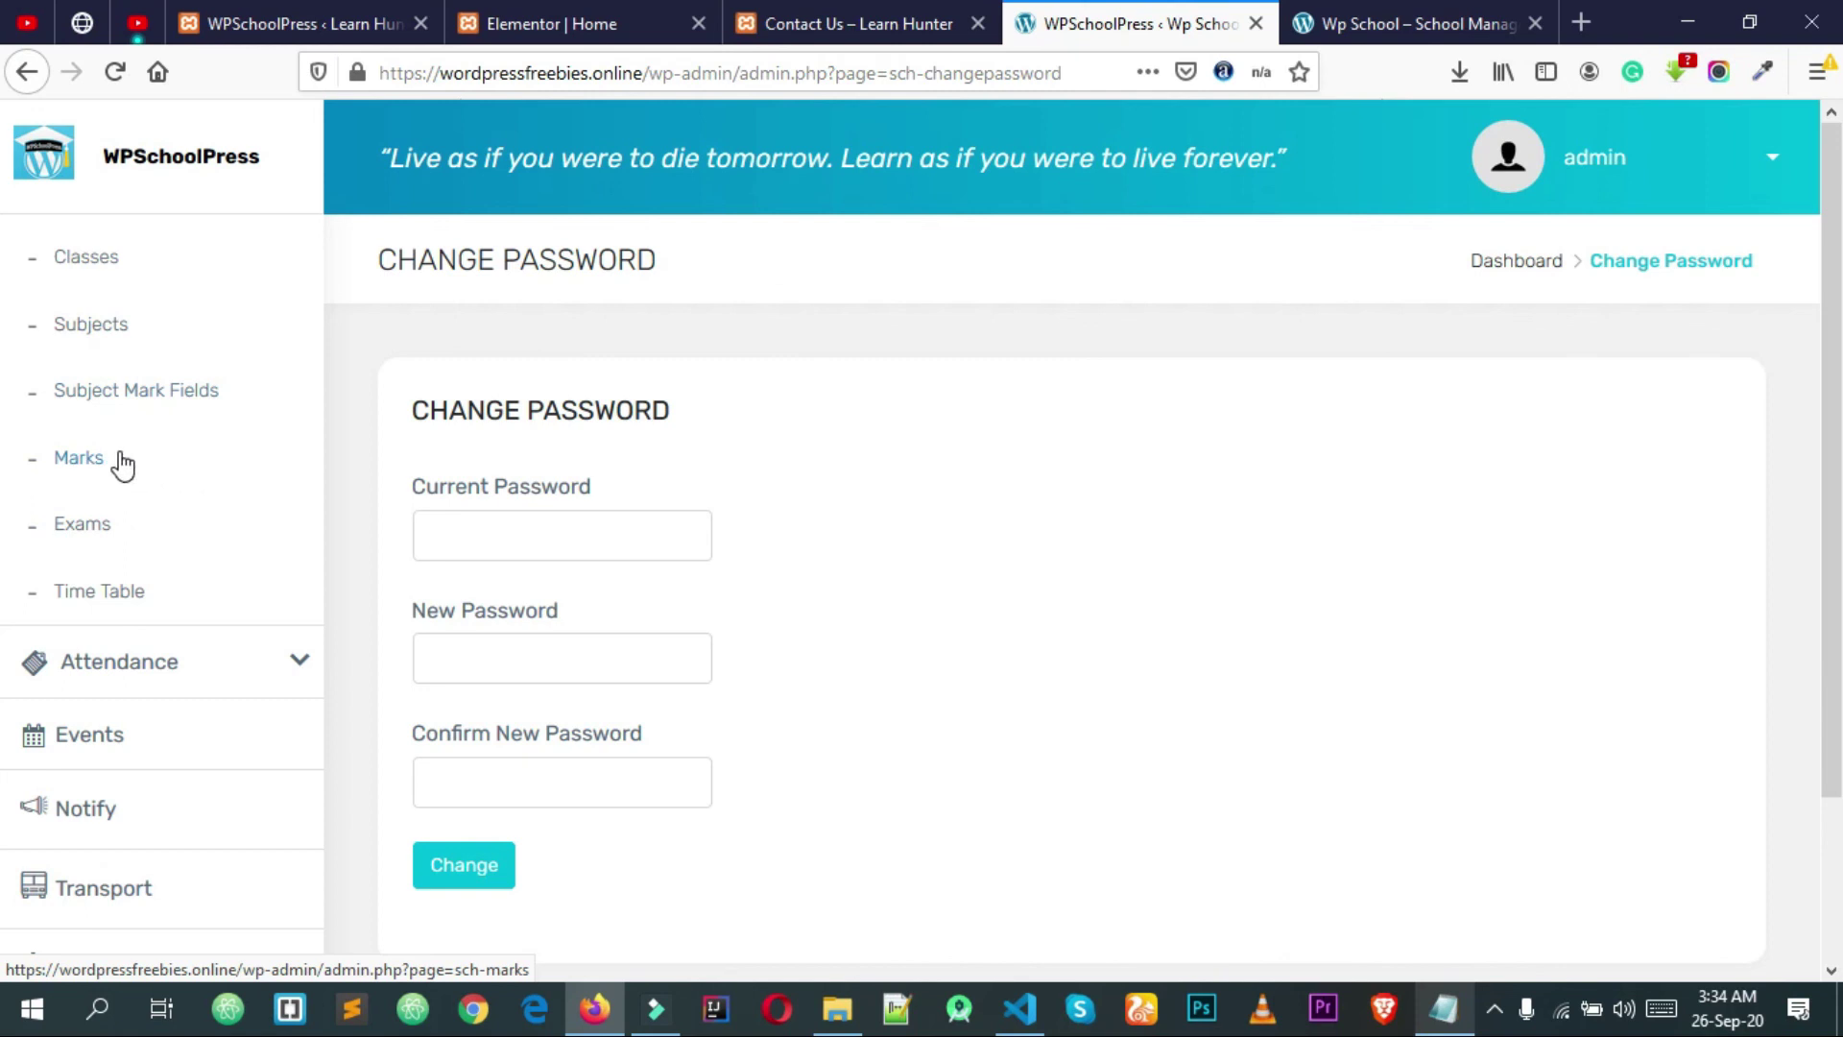
scroll(119, 474, down, 1)
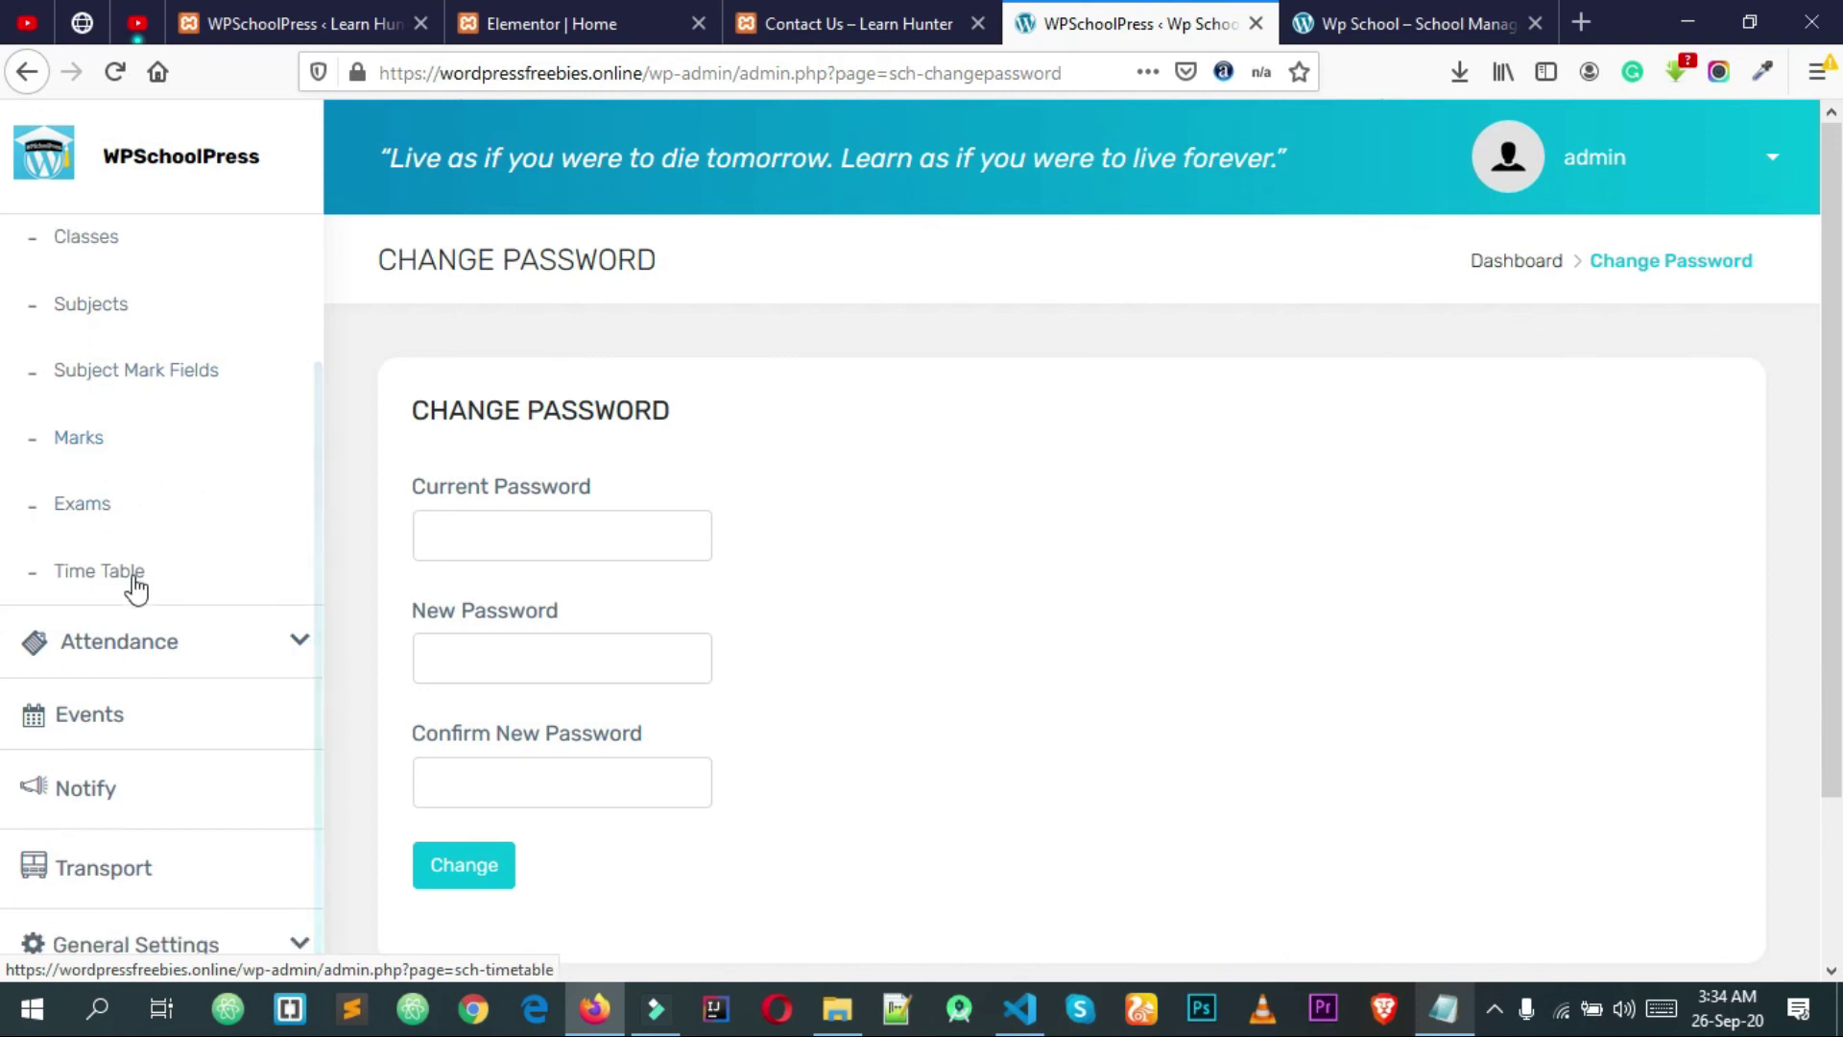
click(200, 652)
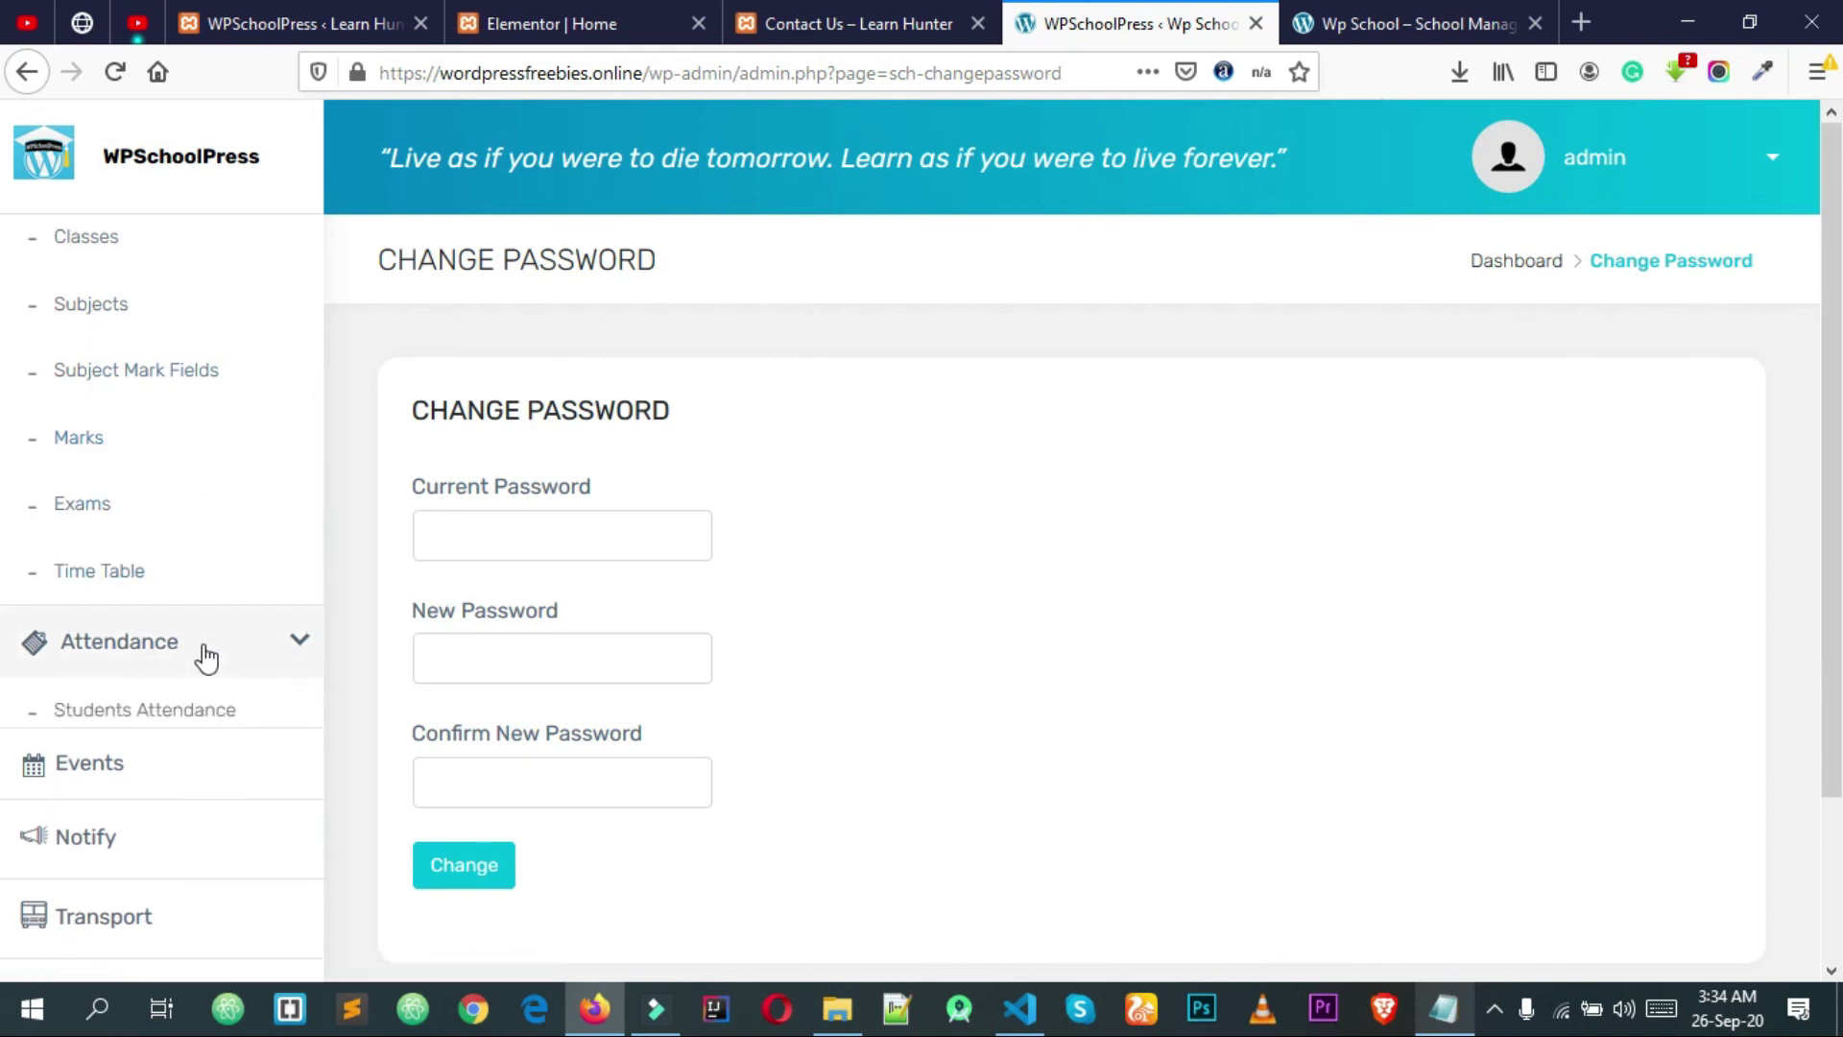
scroll(221, 625, down, 2)
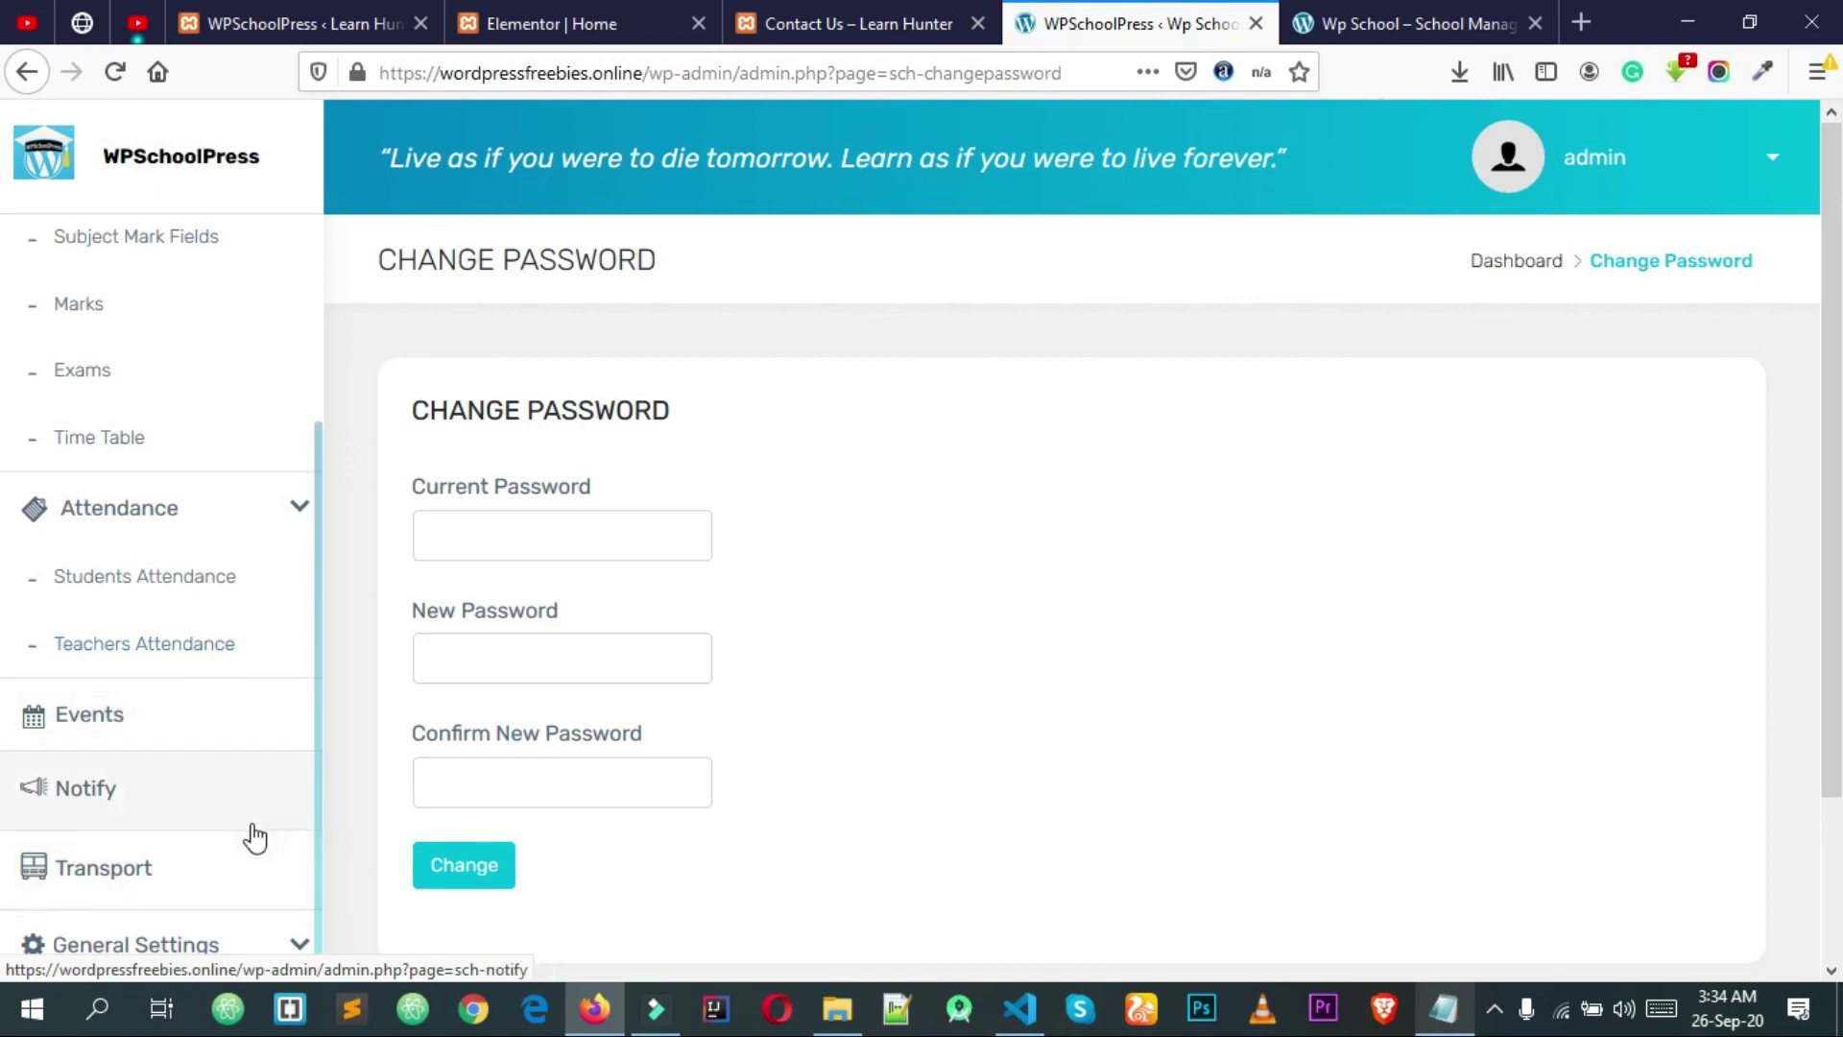
scroll(220, 801, down, 3)
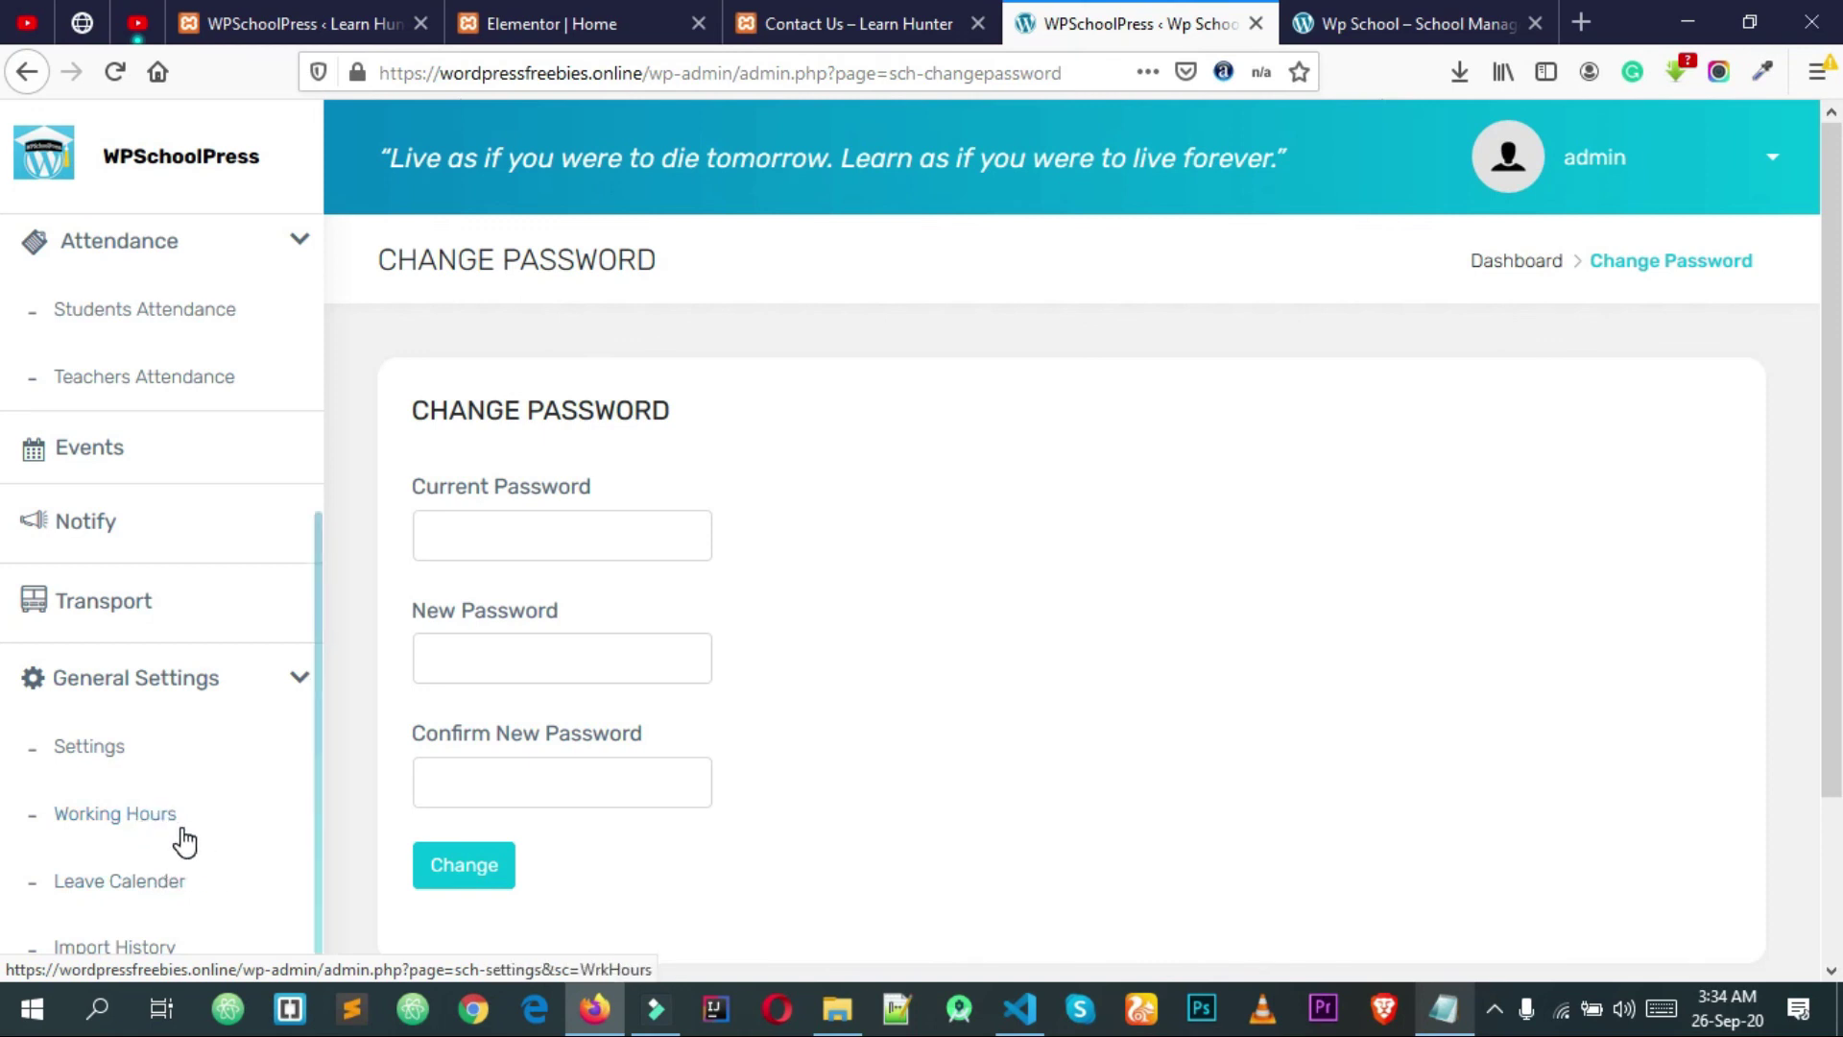
click(146, 947)
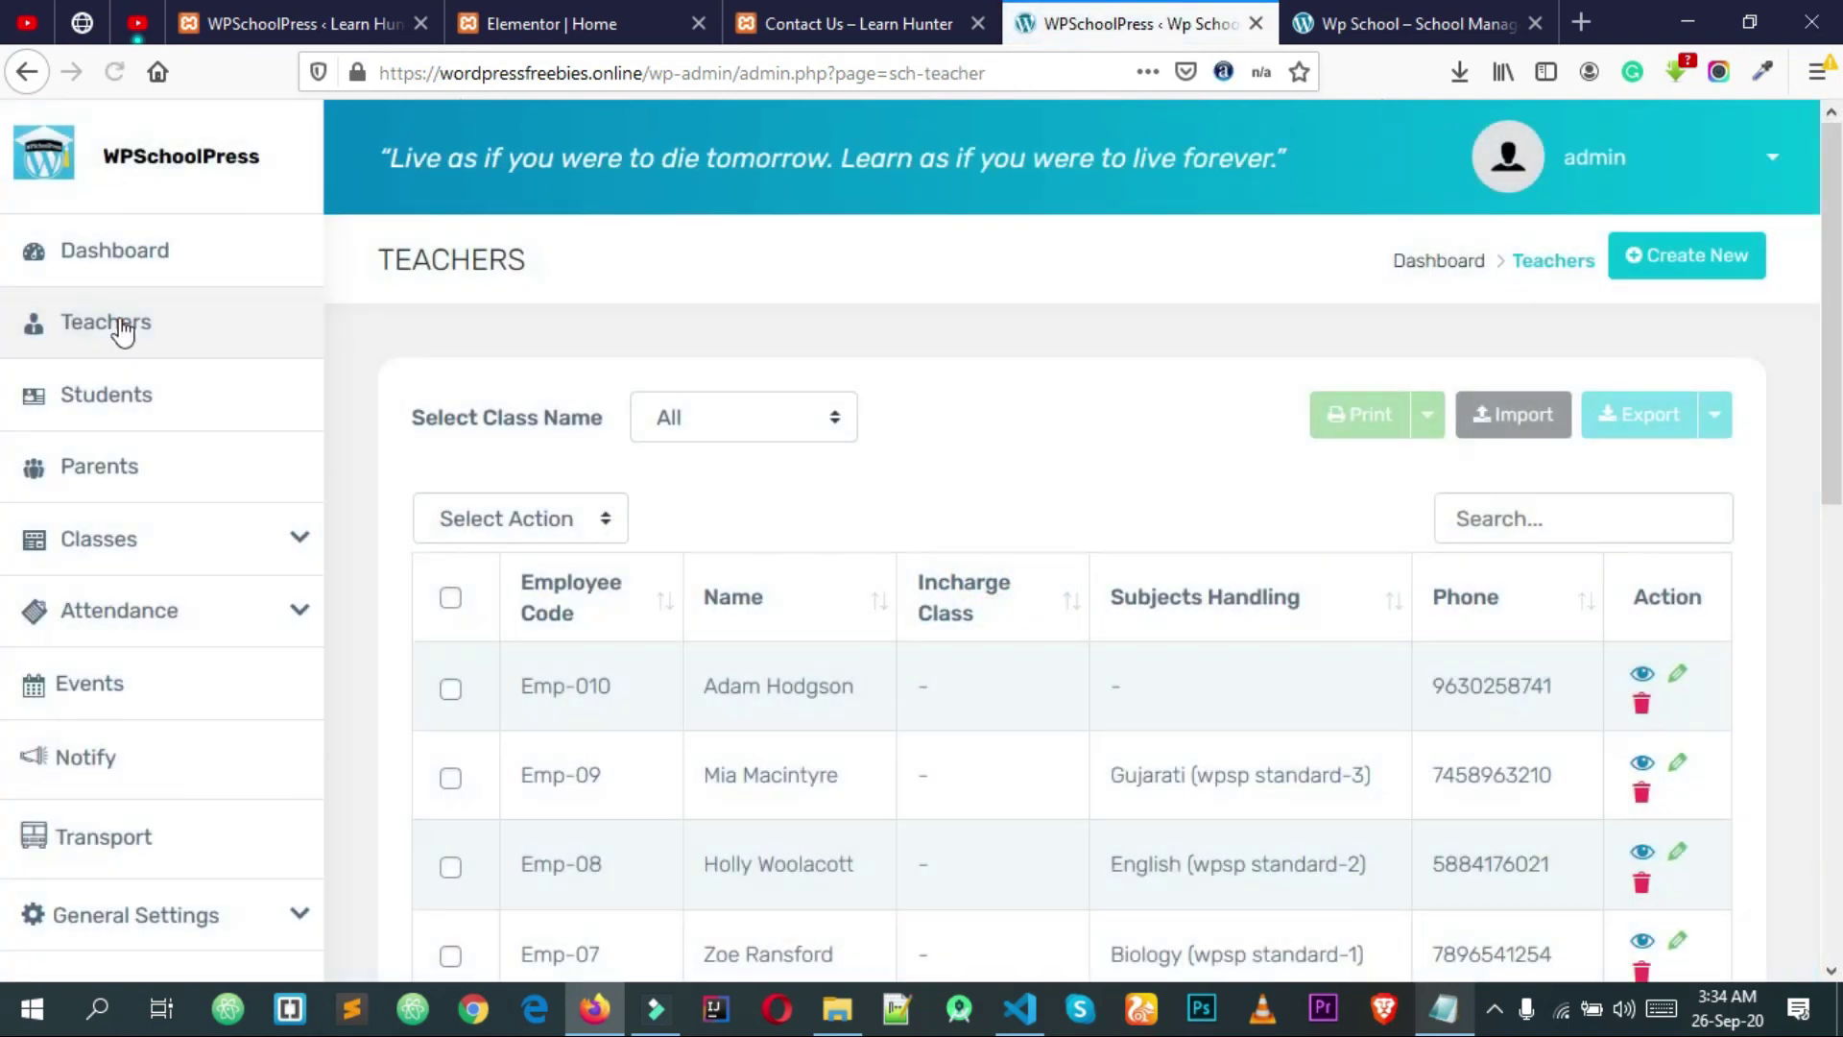
Step: Look through the demo teachers in the Teachers table, then start a new teacher with Create New
scroll(636, 452, down, 2)
scroll(637, 463, down, 8)
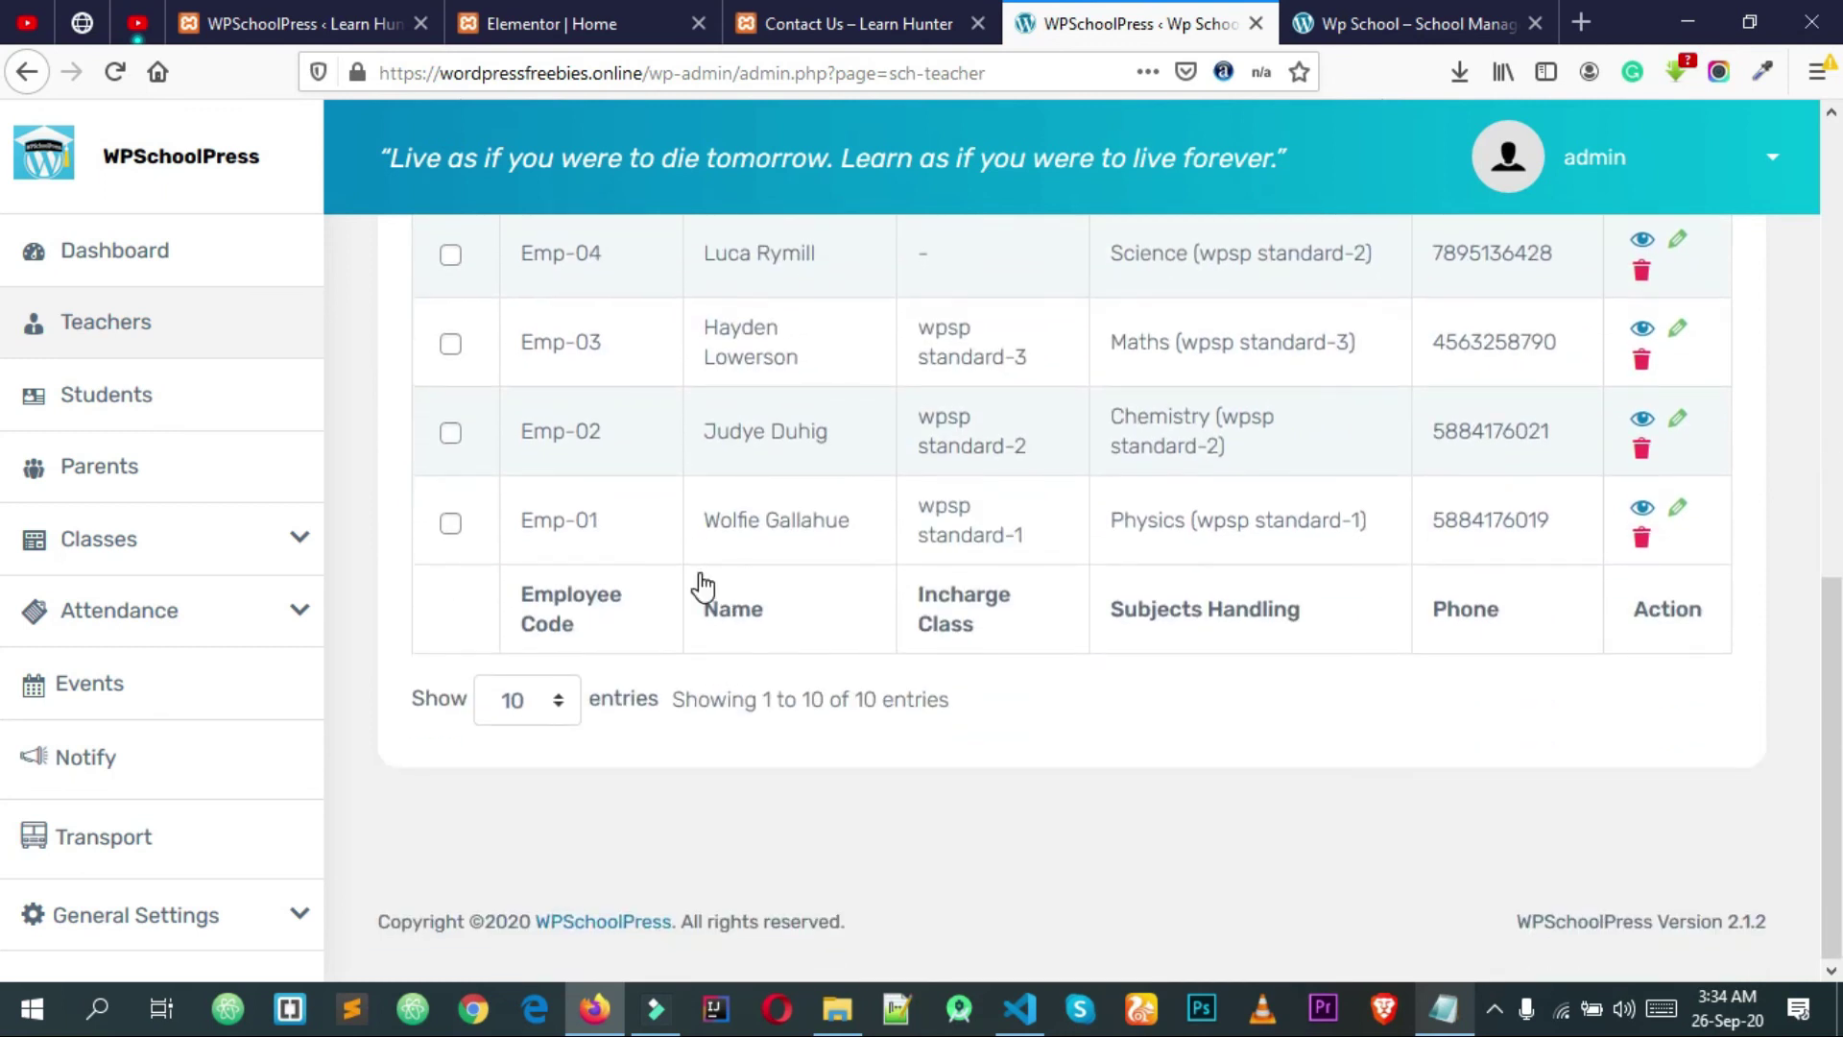
scroll(700, 579, up, 10)
scroll(815, 592, down, 4)
scroll(810, 586, up, 4)
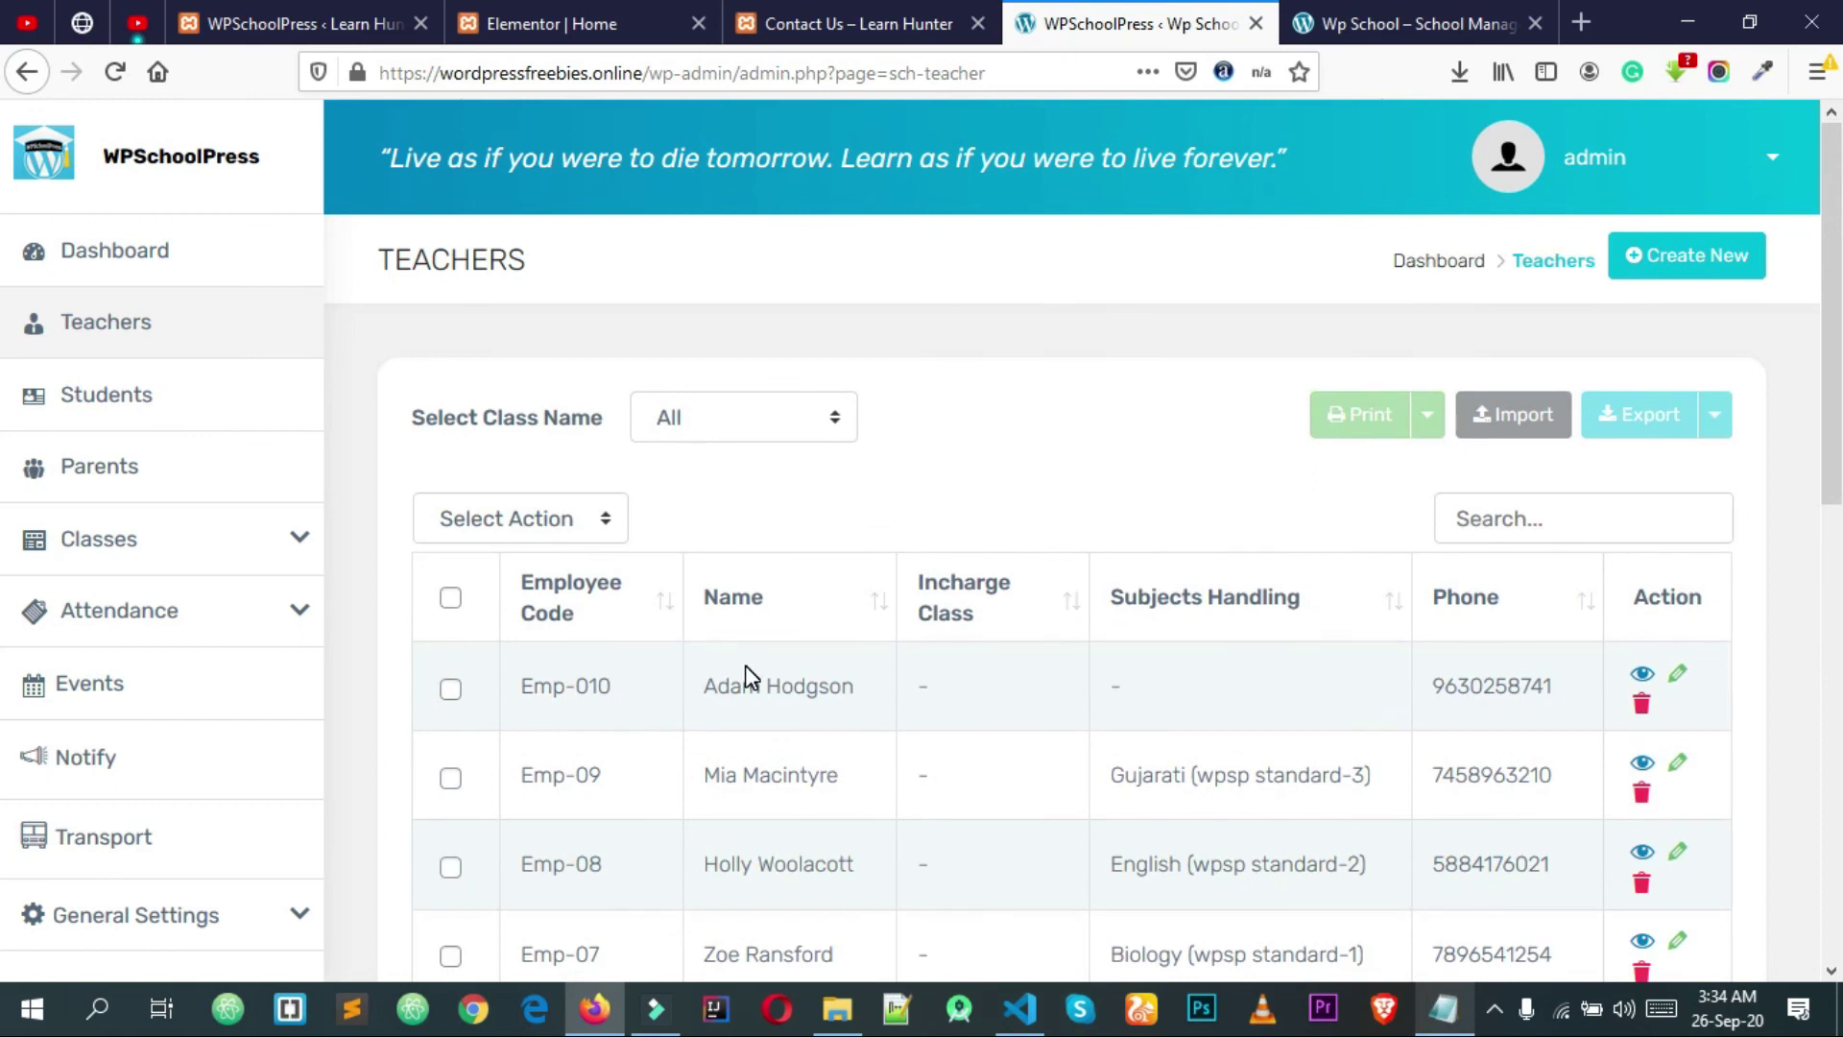
scroll(596, 555, down, 2)
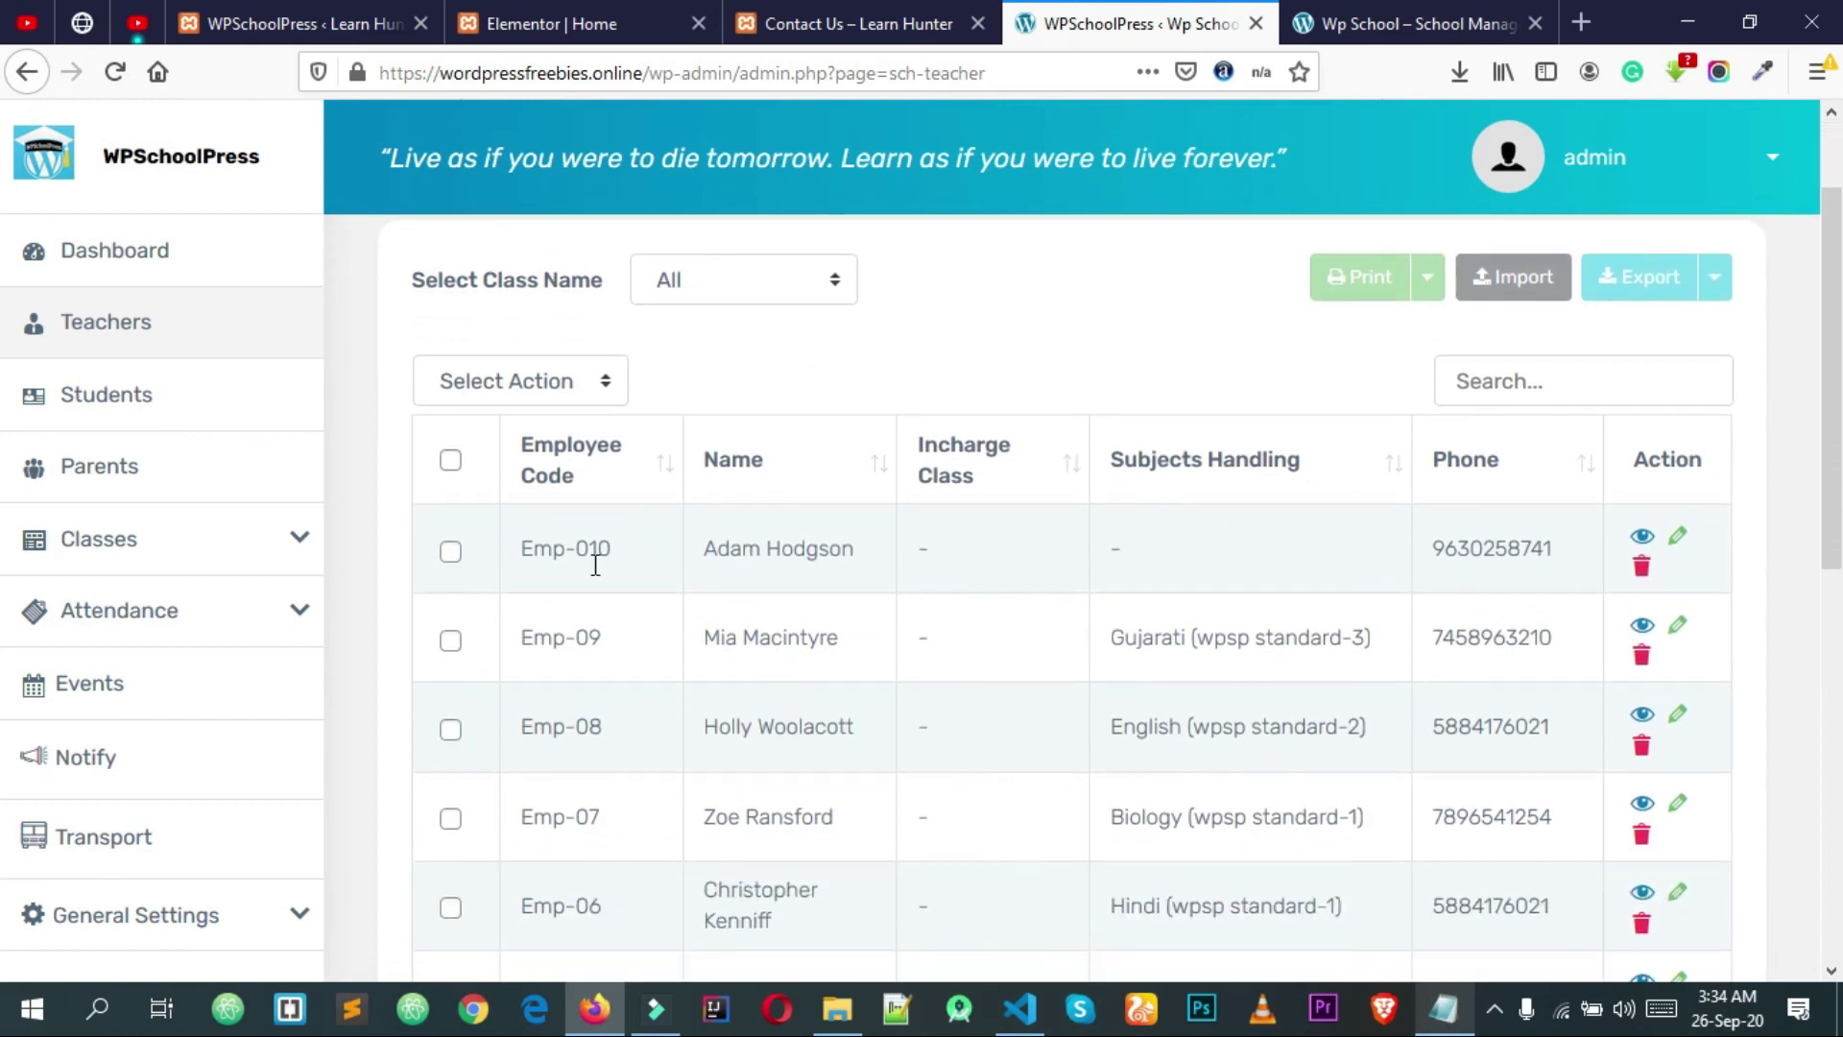
scroll(633, 543, up, 2)
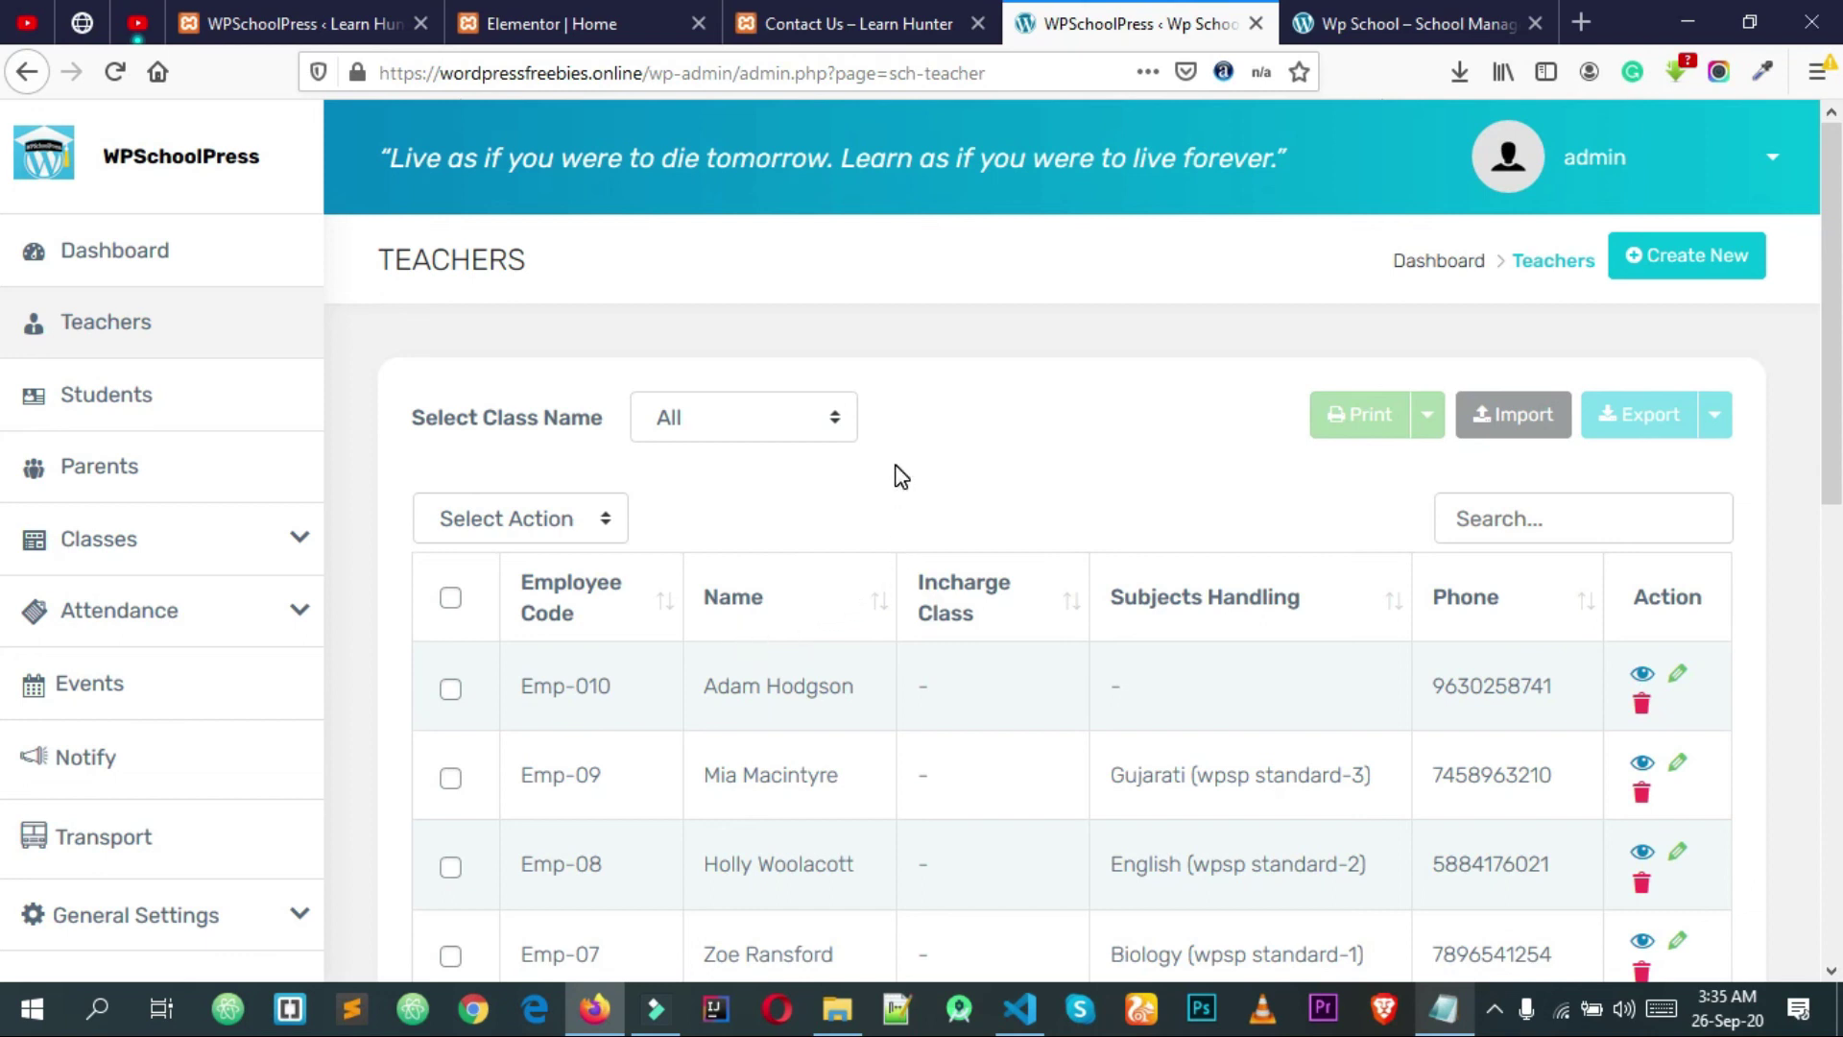
click(1734, 259)
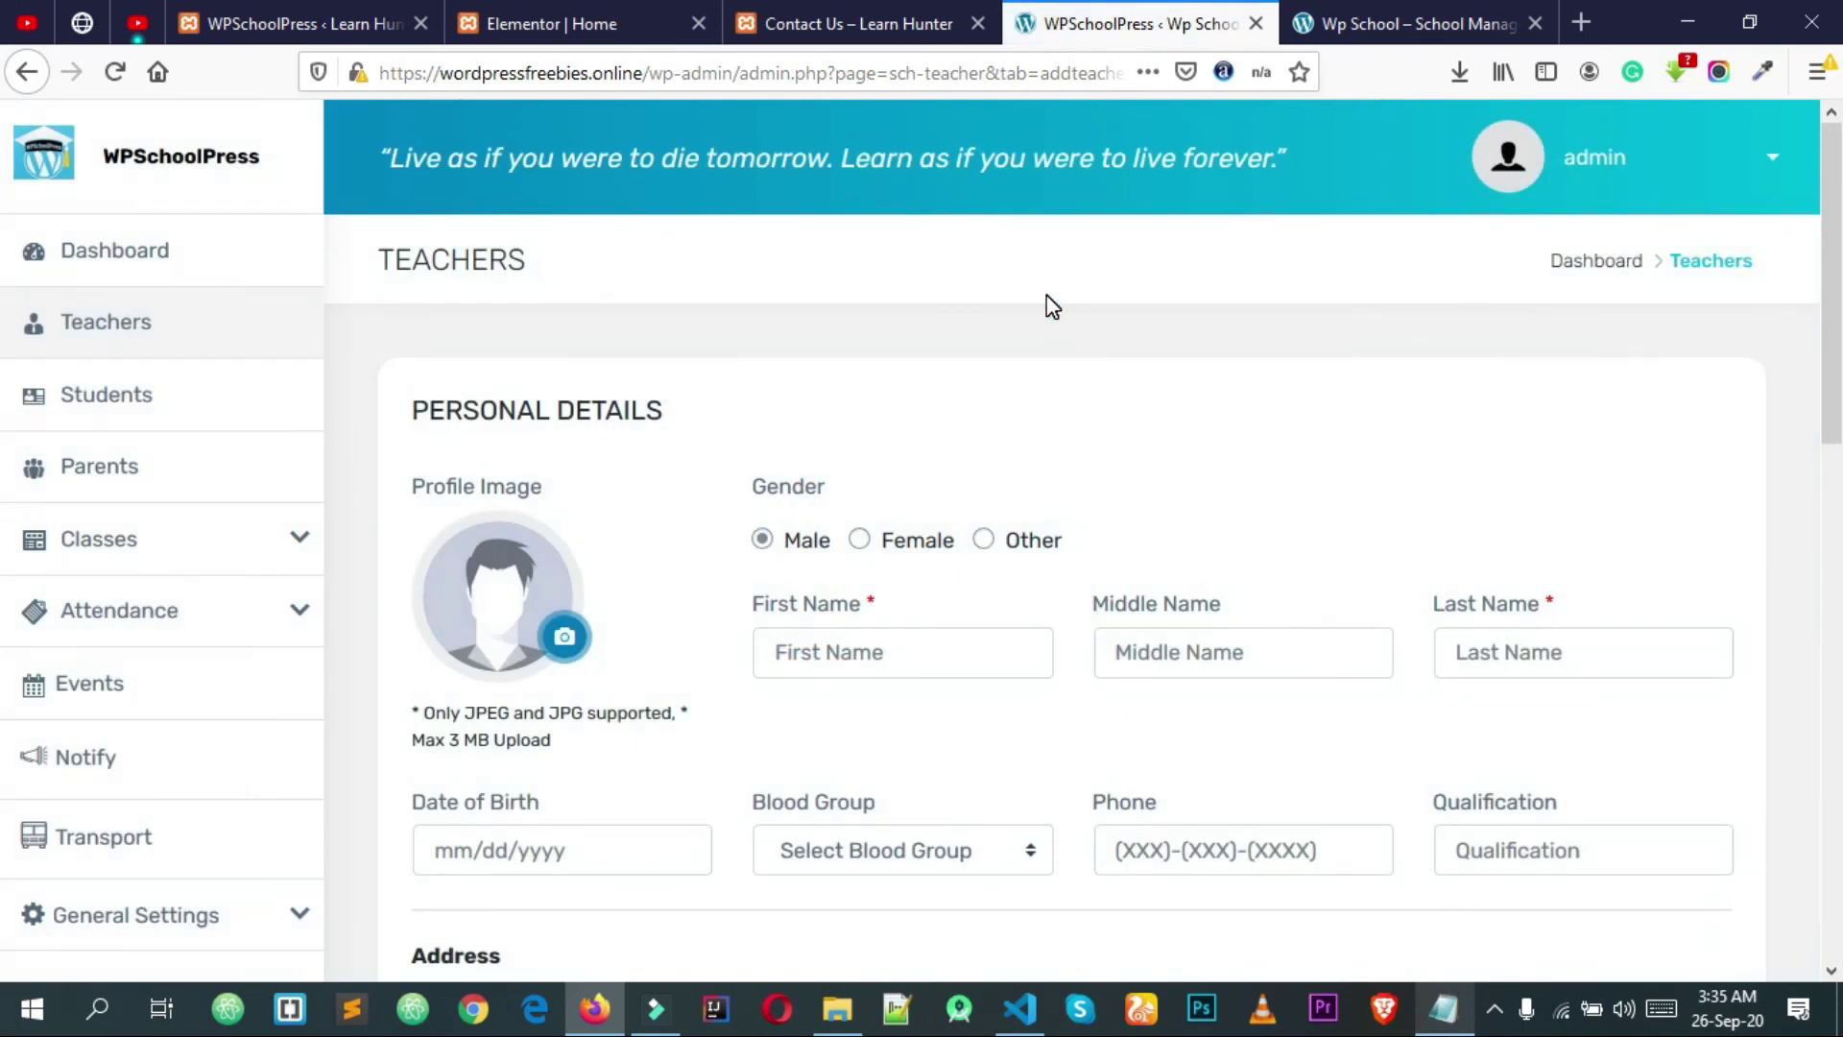
scroll(1040, 317, down, 8)
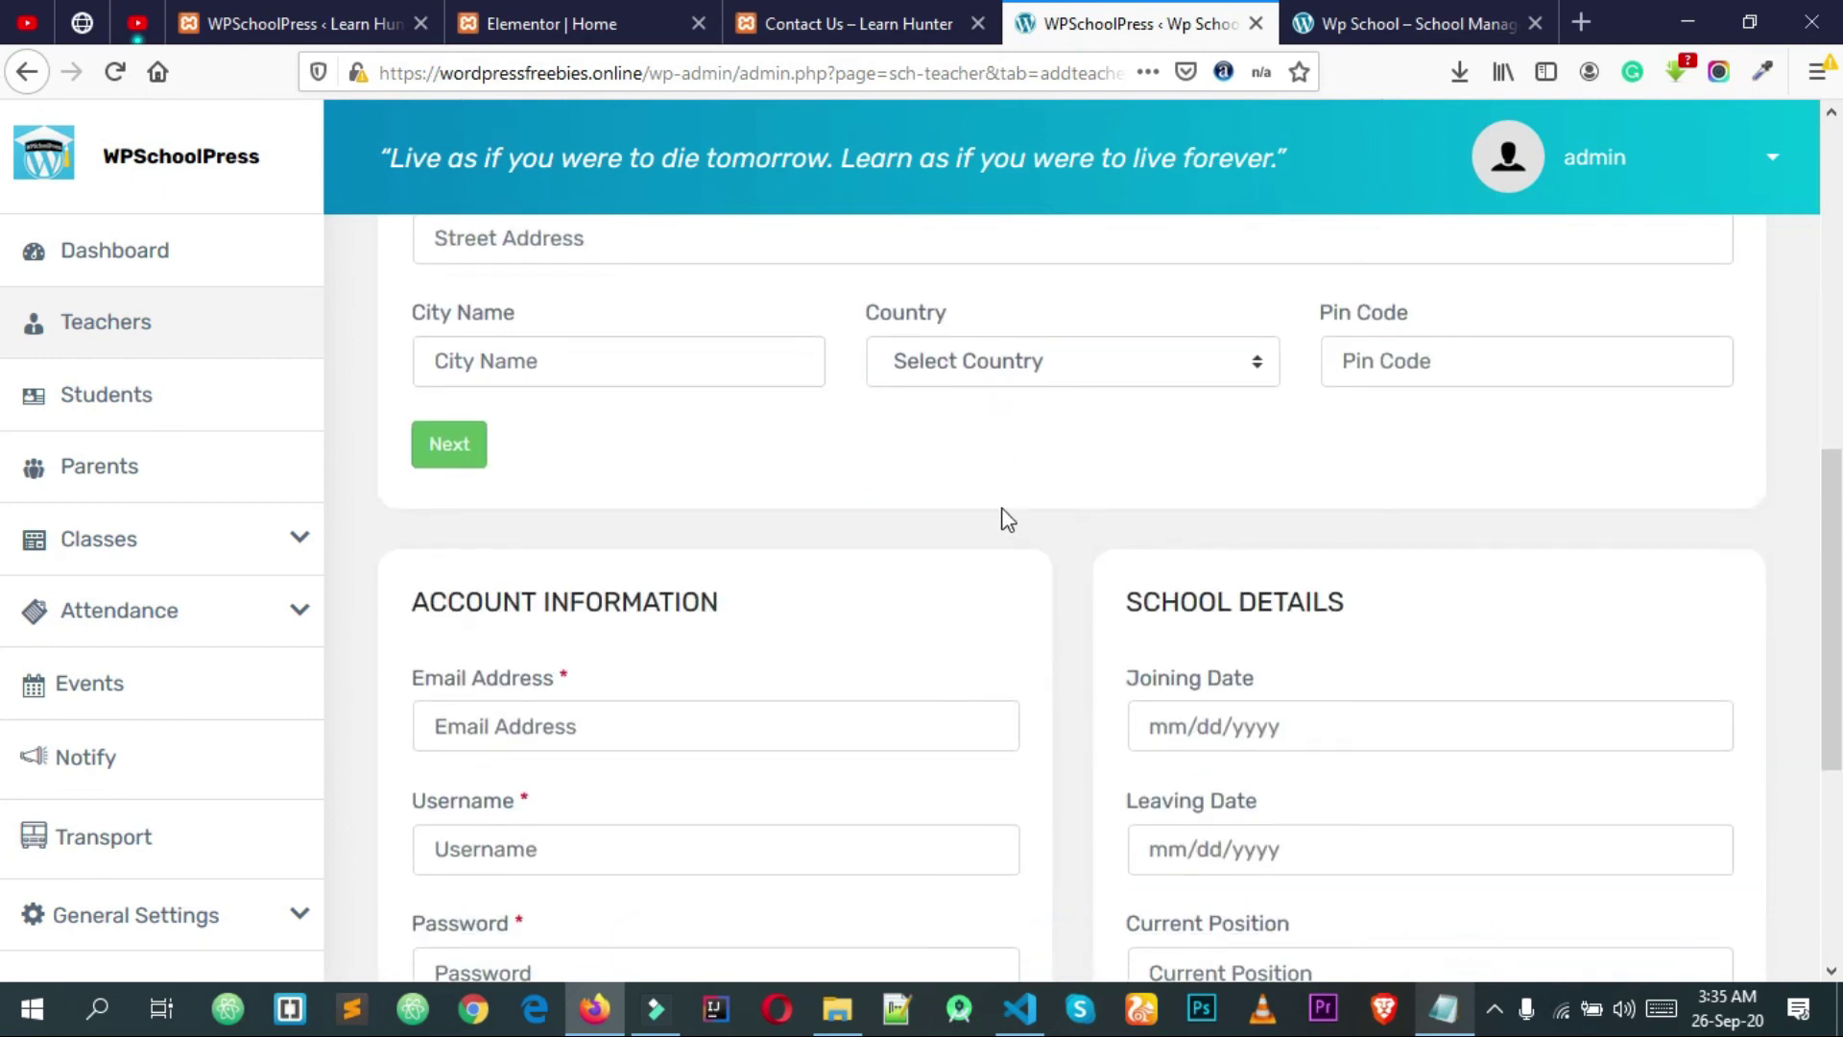
scroll(1006, 518, down, 3)
scroll(1041, 548, up, 10)
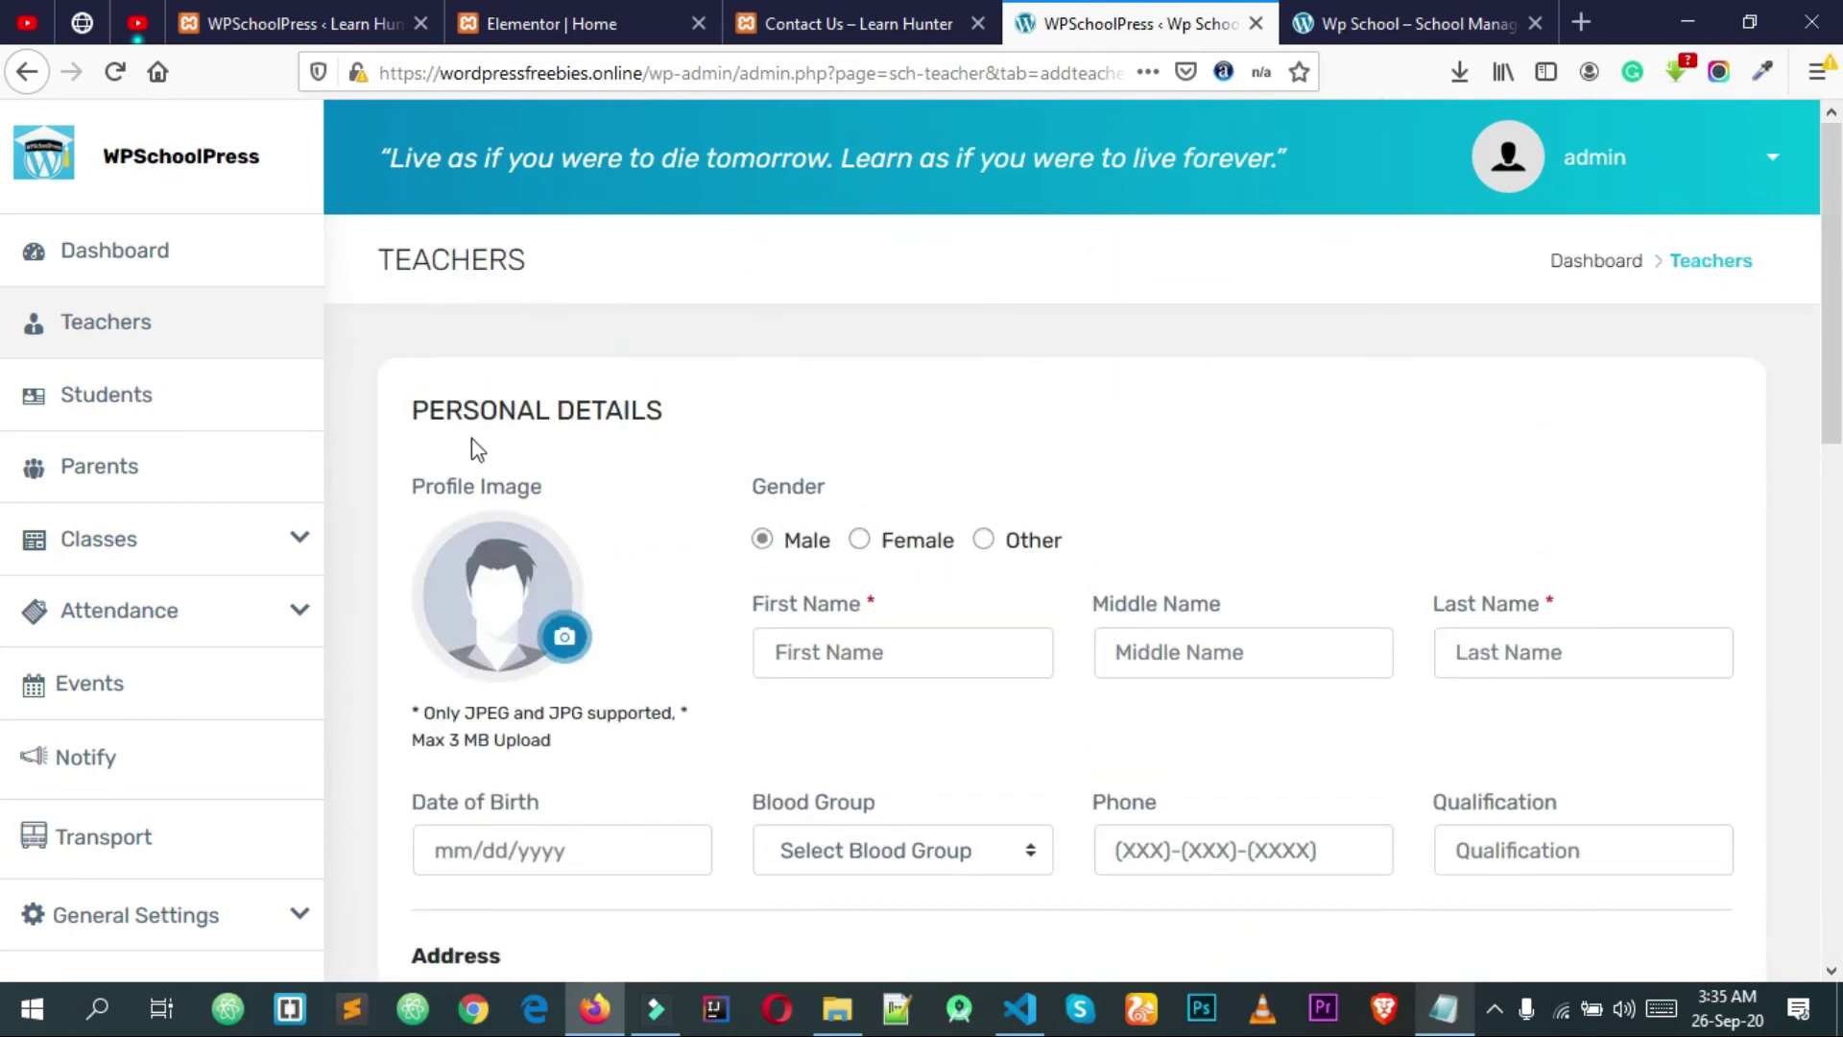
drag(403, 407, 668, 412)
scroll(747, 416, down, 4)
scroll(747, 415, down, 4)
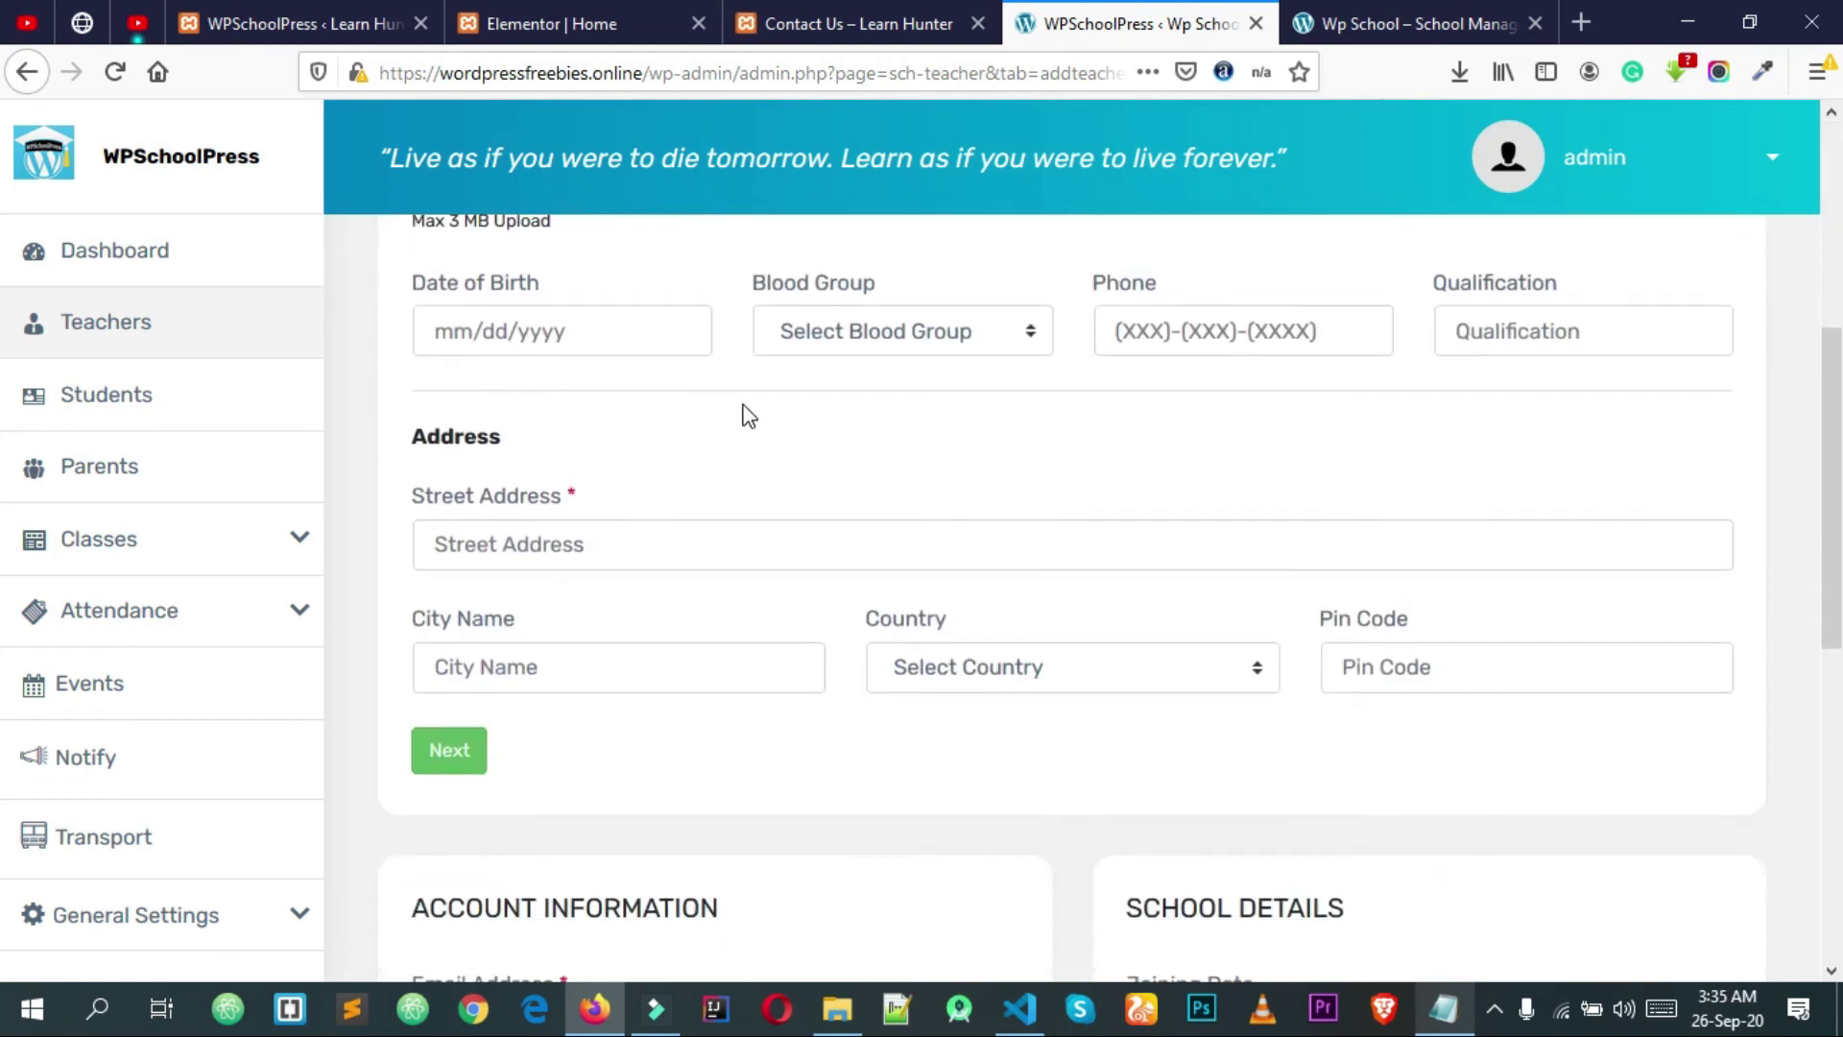
drag(406, 609, 790, 621)
click(793, 621)
scroll(796, 614, down, 2)
scroll(800, 613, up, 1)
drag(1113, 472, 1386, 481)
scroll(1389, 488, down, 1)
scroll(1387, 490, down, 3)
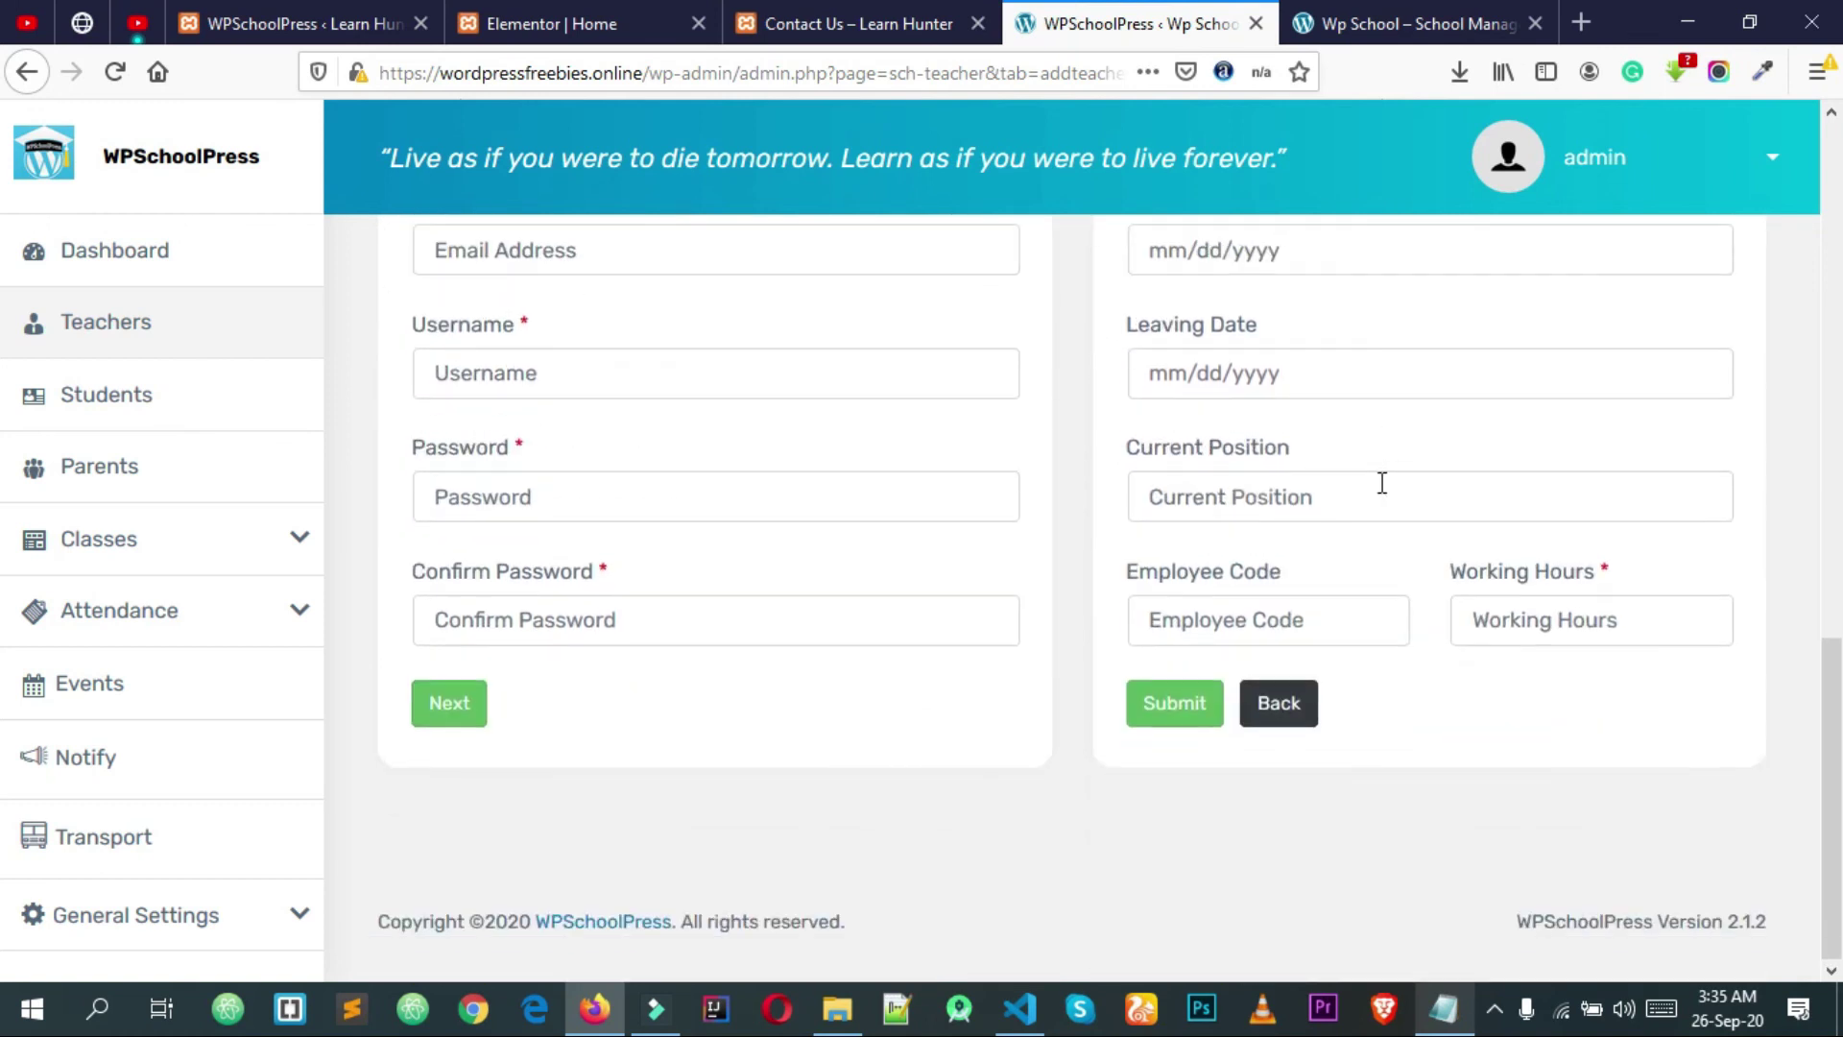
click(1277, 629)
scroll(1269, 619, up, 10)
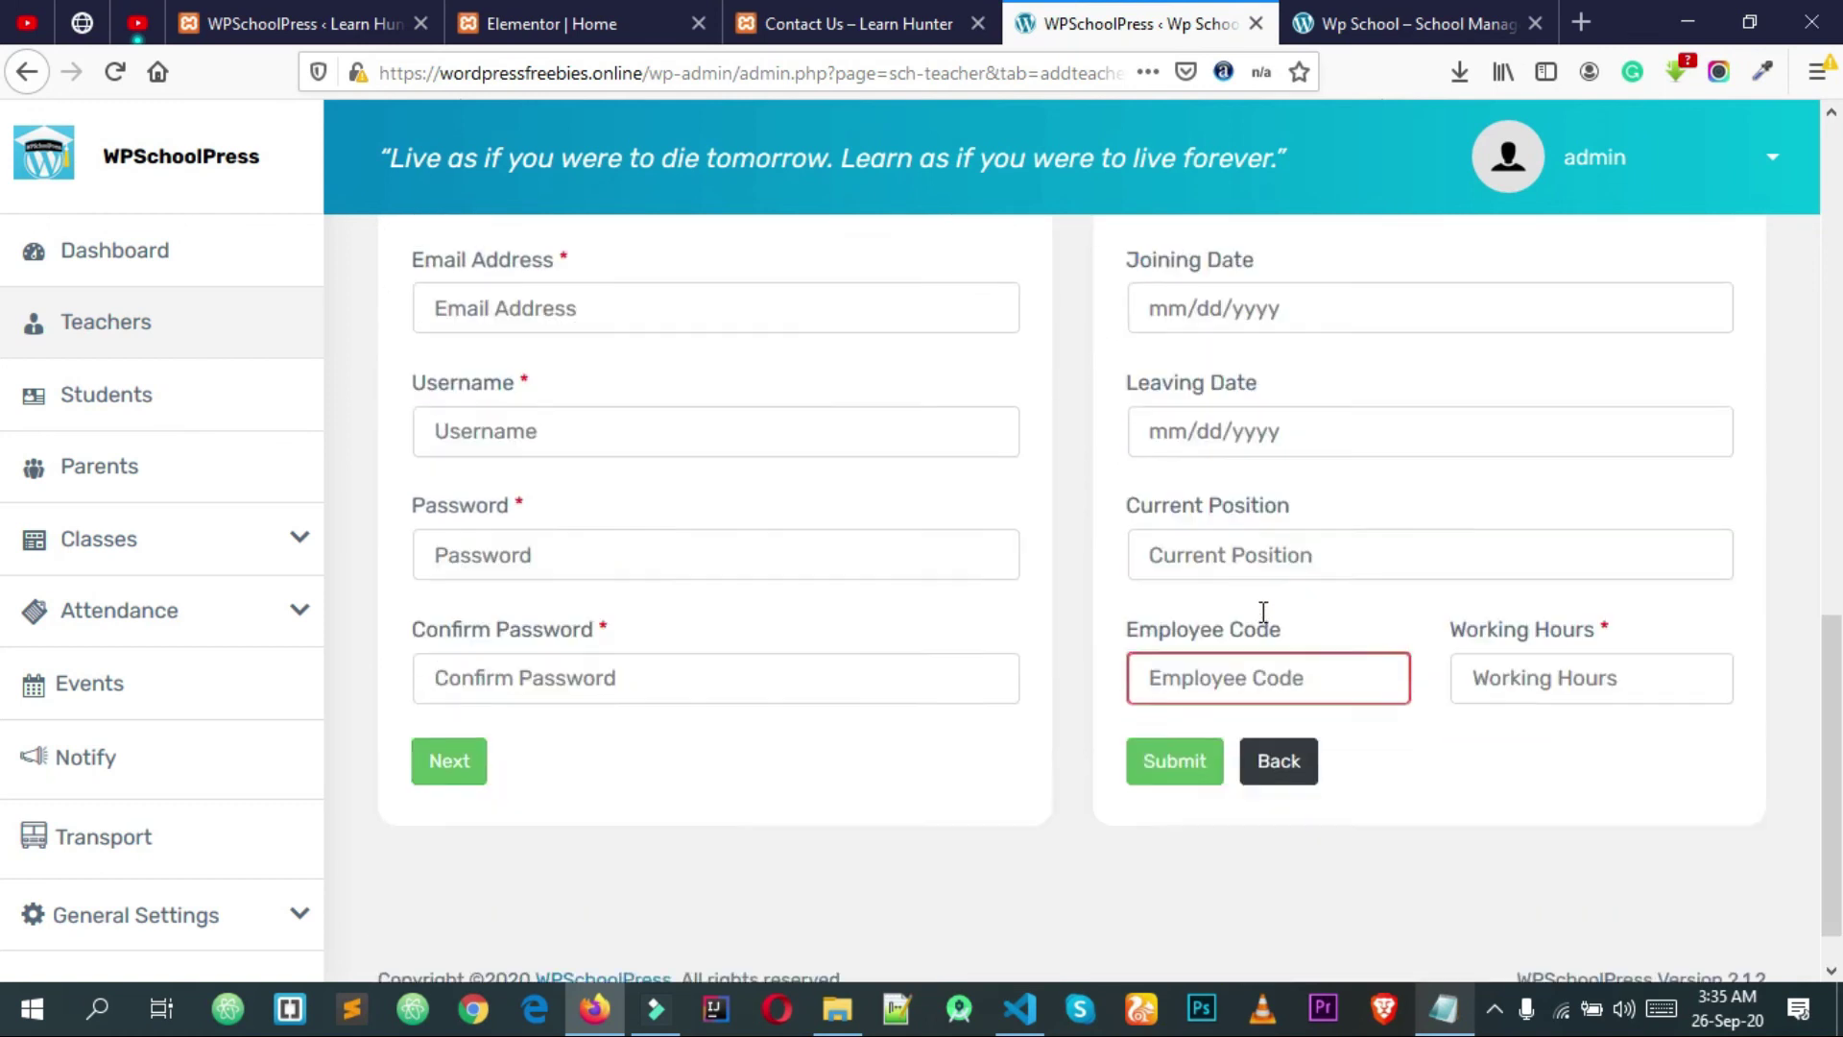